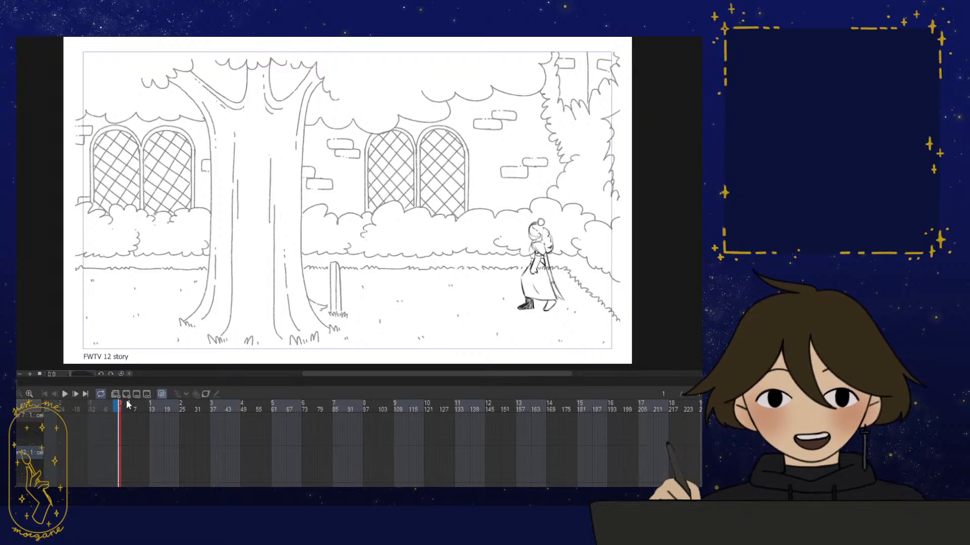
Review the storyboard's bench conversation shots by stepping the playhead through frames 209 to 349
{"action": "scroll", "coordinate": [433, 461], "scroll_direction": "right", "scroll_amount": 8}
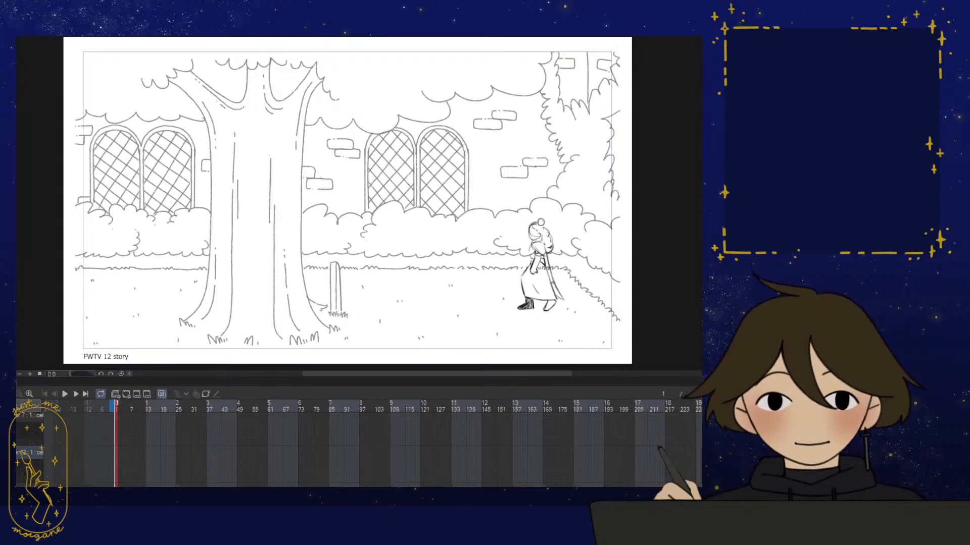
{"action": "left_click_drag", "start_coordinate": [283, 409], "coordinate": [248, 408]}
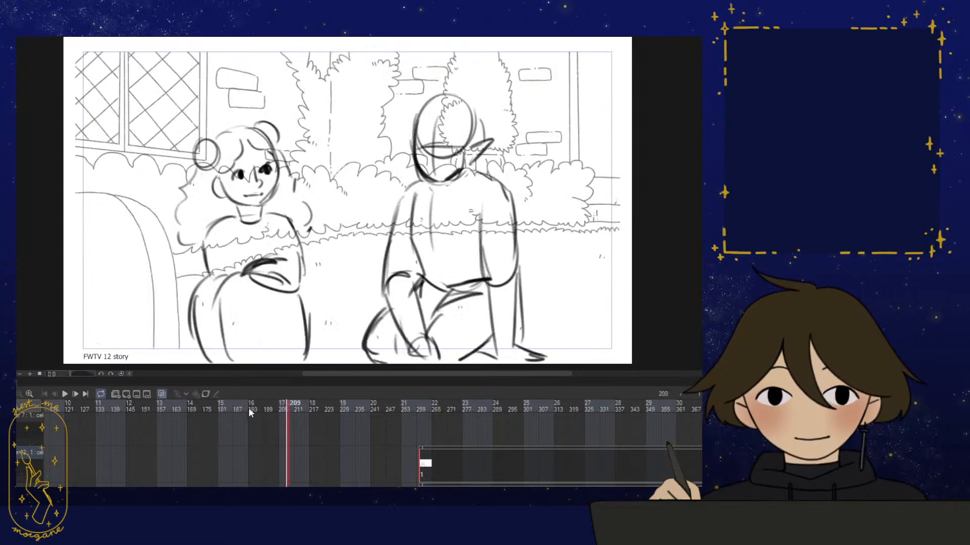
{"action": "left_click", "coordinate": [342, 409]}
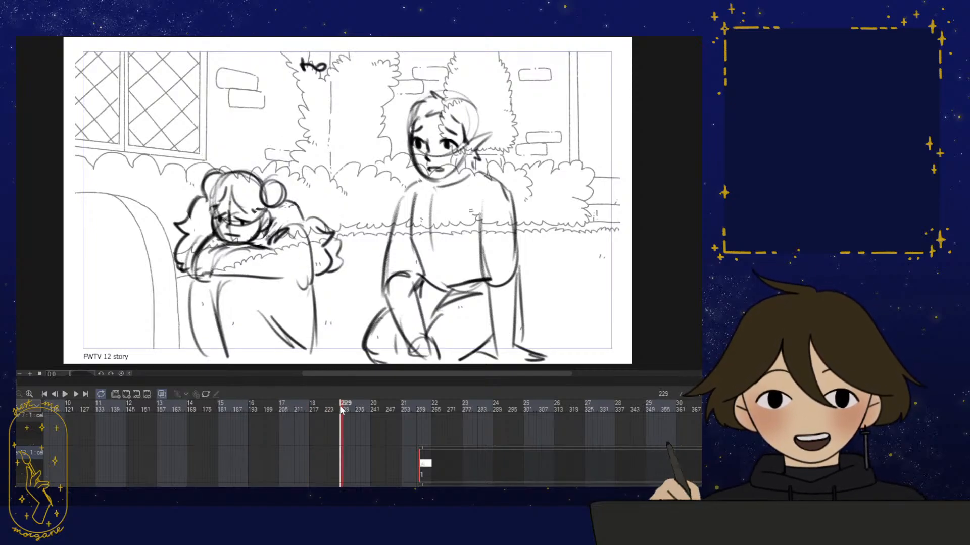
{"action": "left_click", "coordinate": [435, 409]}
{"action": "left_click", "coordinate": [459, 409]}
{"action": "left_click", "coordinate": [476, 409]}
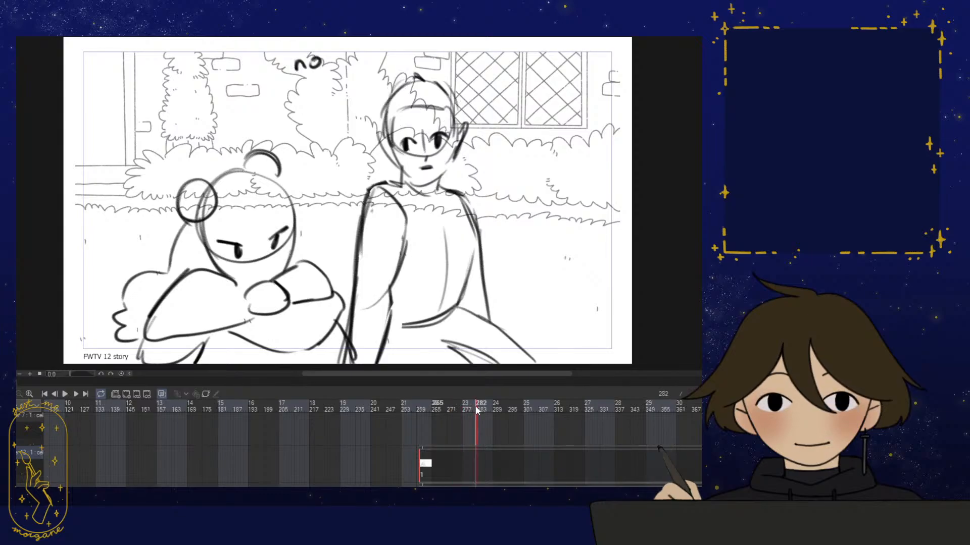
{"action": "left_click", "coordinate": [573, 410]}
{"action": "left_click", "coordinate": [648, 409]}
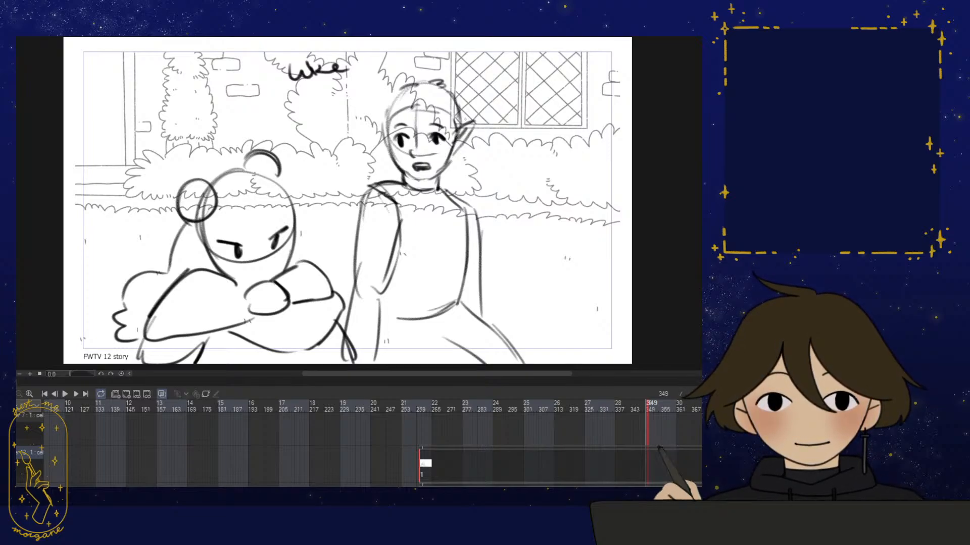
Review the storyboard's earlier shots between frames 92 and 166, including the notebook close-up and the standing conversation
{"action": "scroll", "coordinate": [353, 444], "scroll_direction": "left", "scroll_amount": 5}
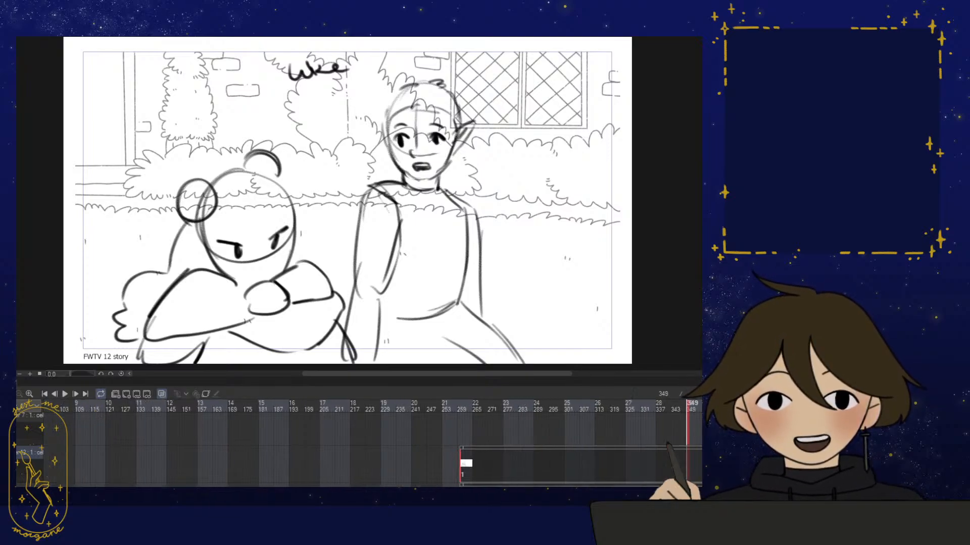
{"action": "scroll", "coordinate": [354, 443], "scroll_direction": "left", "scroll_amount": 3}
{"action": "left_click", "coordinate": [331, 407]}
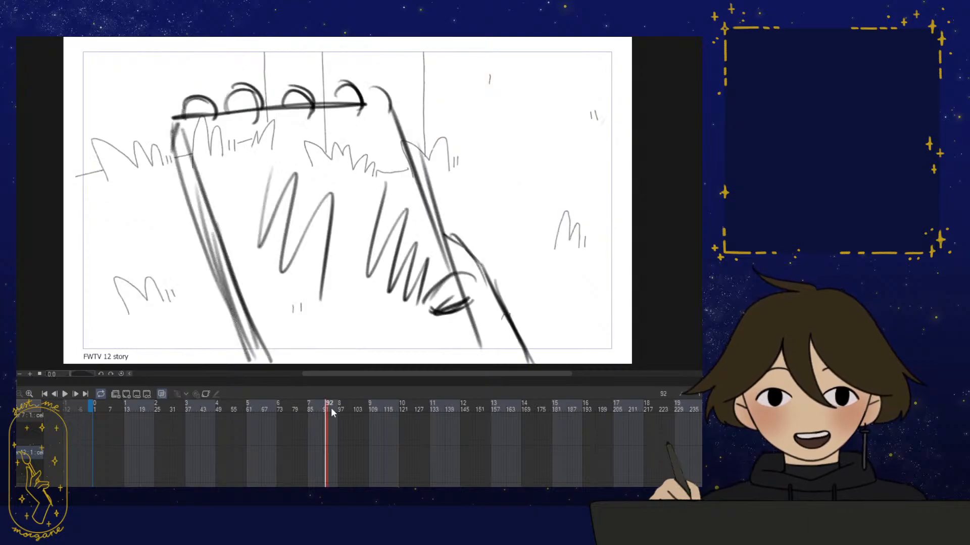
{"action": "left_click", "coordinate": [468, 407]}
{"action": "left_click", "coordinate": [507, 407]}
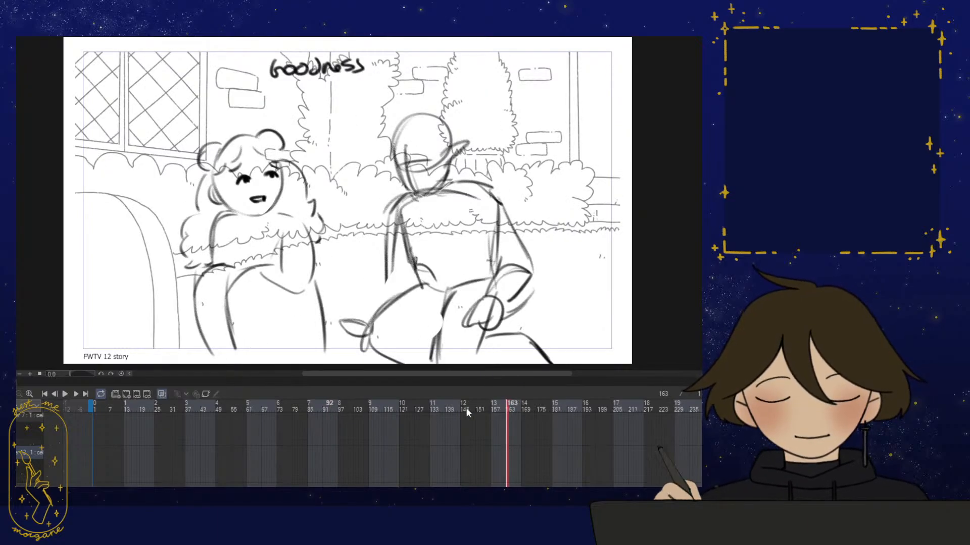
{"action": "left_click", "coordinate": [452, 408]}
{"action": "left_click", "coordinate": [418, 410]}
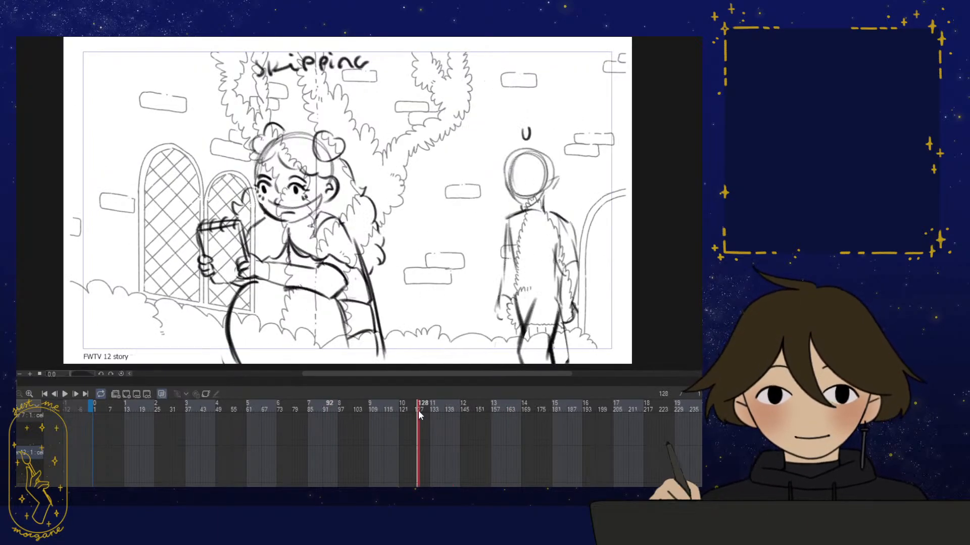
{"action": "left_click", "coordinate": [432, 405]}
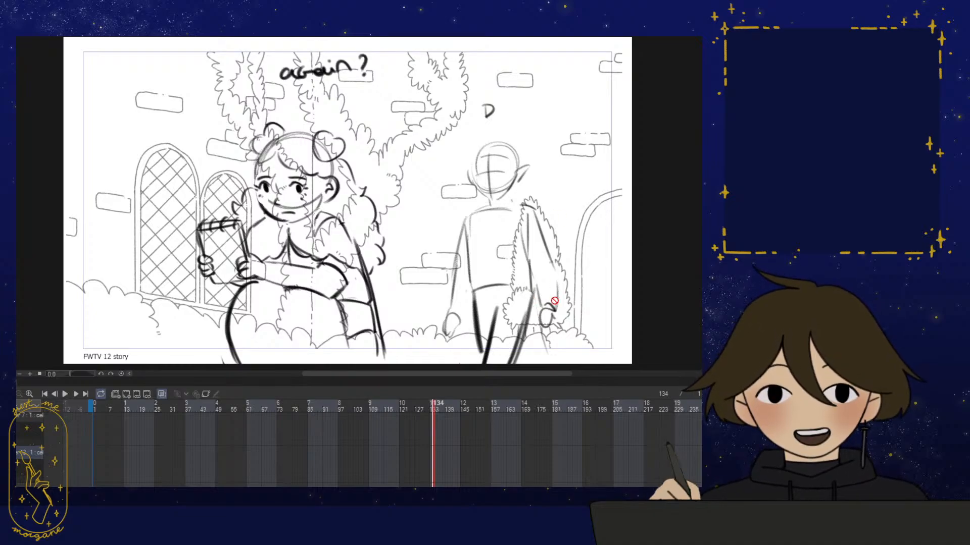
{"action": "left_click", "coordinate": [515, 407]}
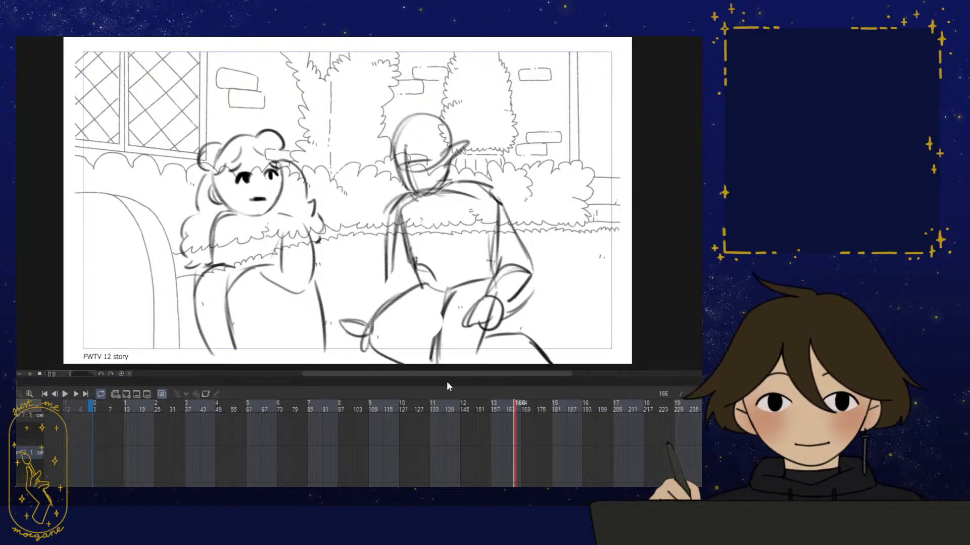
{"action": "left_click", "coordinate": [412, 407]}
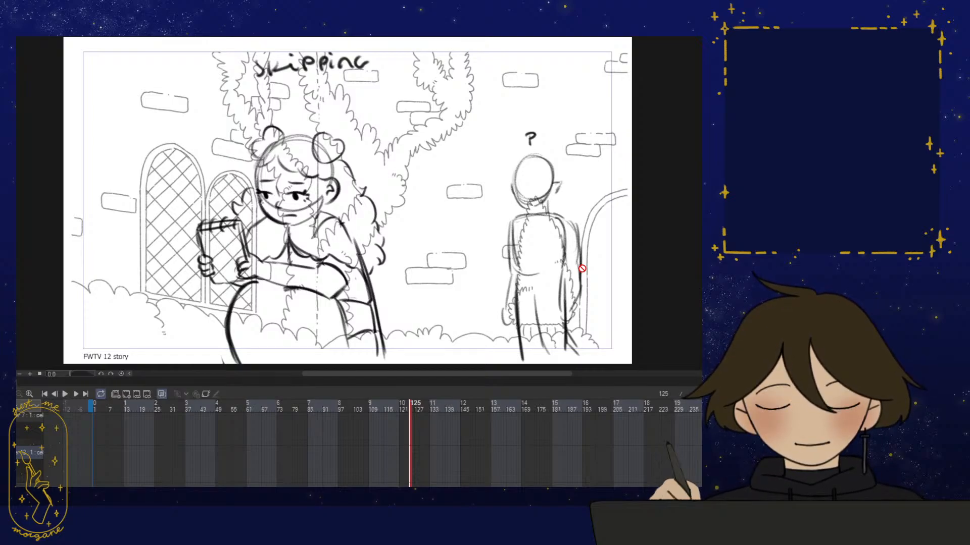
Play the opening walking shot from frame 2 and return the playhead to frame 22
{"action": "left_click", "coordinate": [97, 406]}
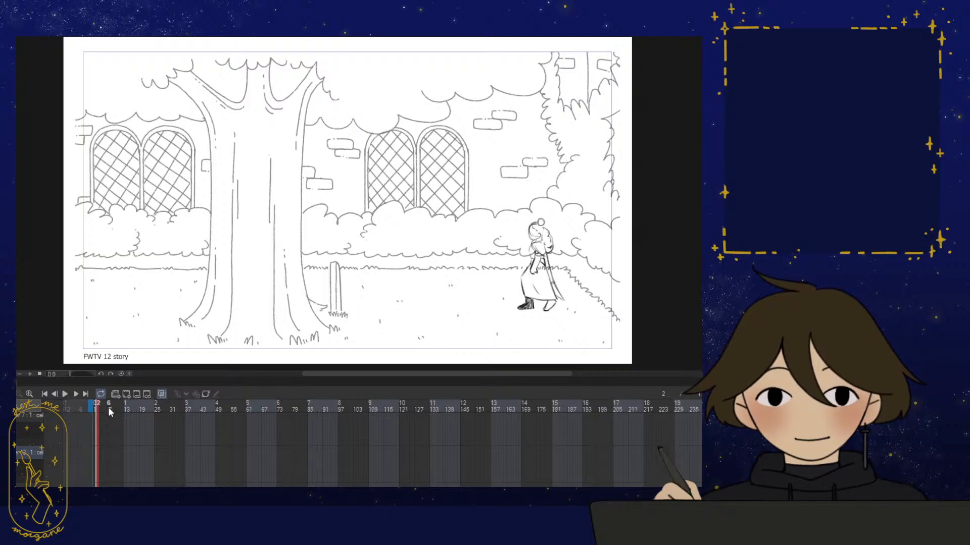
{"action": "key", "text": "space"}
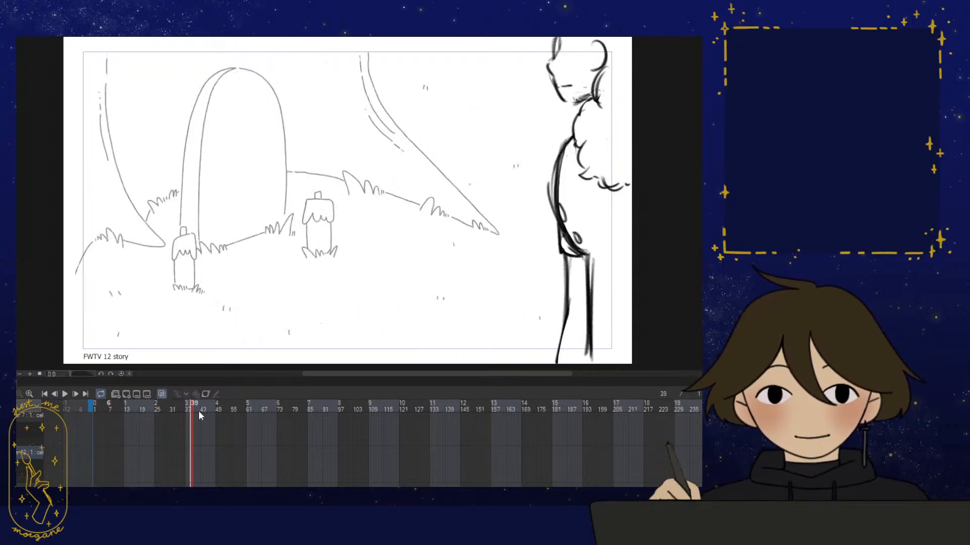
{"action": "mouse_move", "coordinate": [150, 409]}
{"action": "left_mouse_down"}
{"action": "mouse_move", "coordinate": [137, 408]}
{"action": "mouse_move", "coordinate": [145, 408]}
{"action": "left_mouse_up"}
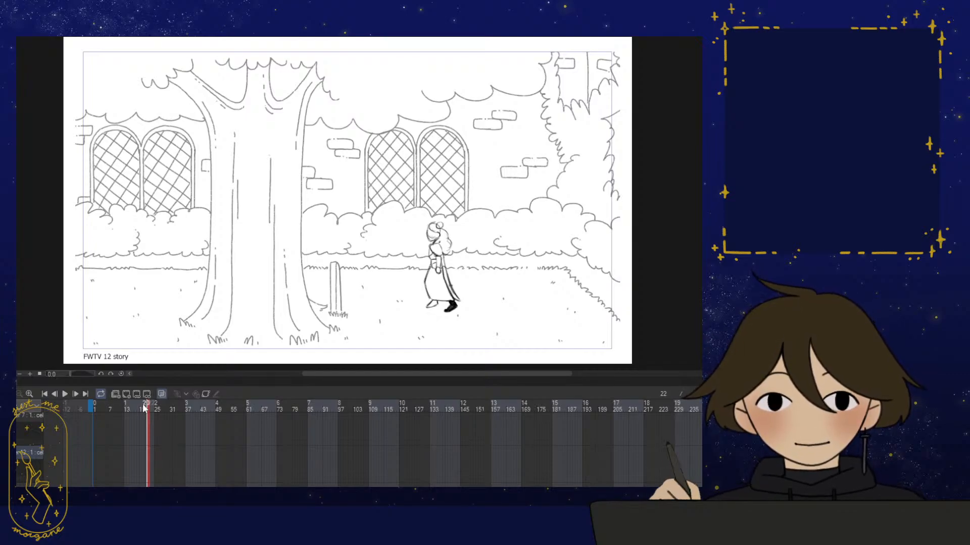
Bring up the character reference sheet and arrange it zoomed out in a narrow pane beside the storyboard canvas
{"action": "key", "text": "ctrl+Tab"}
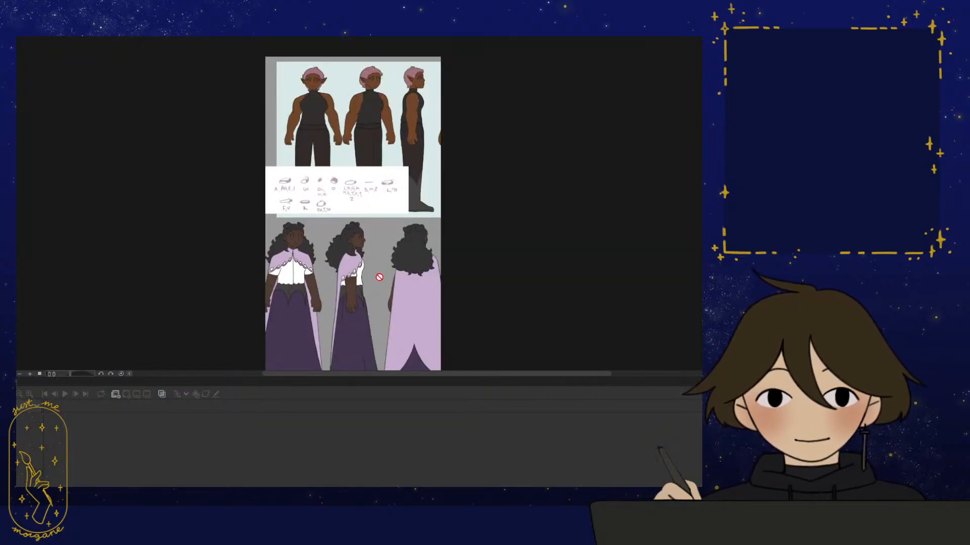
{"action": "left_click_drag", "start_coordinate": [378, 290], "coordinate": [376, 241]}
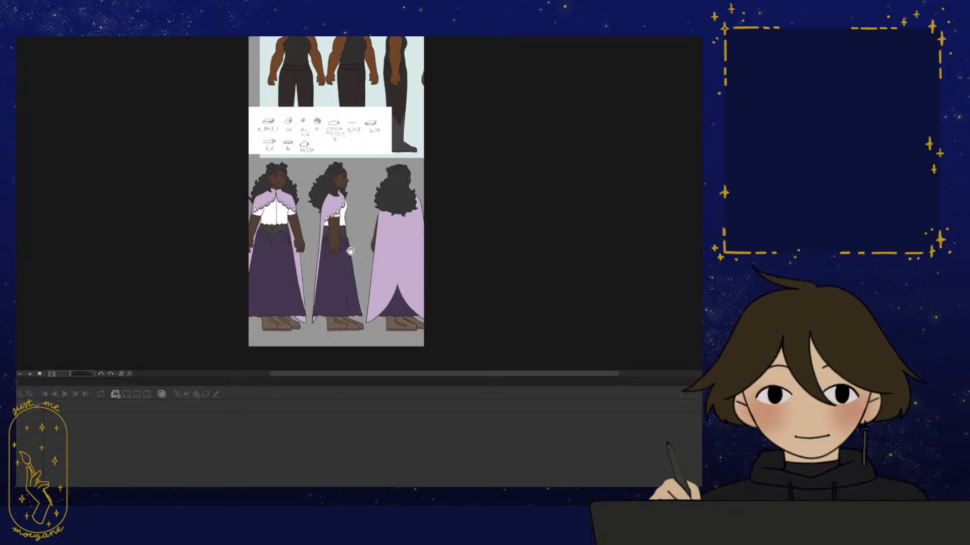
{"action": "scroll", "coordinate": [346, 275], "scroll_direction": "up", "scroll_amount": 2}
{"action": "scroll", "coordinate": [346, 274], "scroll_direction": "up", "scroll_amount": 1}
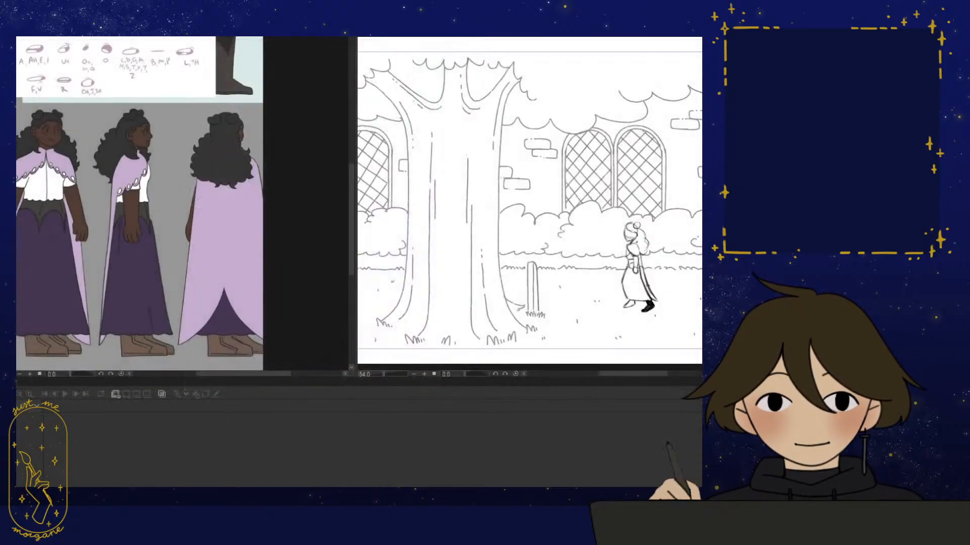
{"action": "left_click_drag", "start_coordinate": [354, 225], "coordinate": [204, 251]}
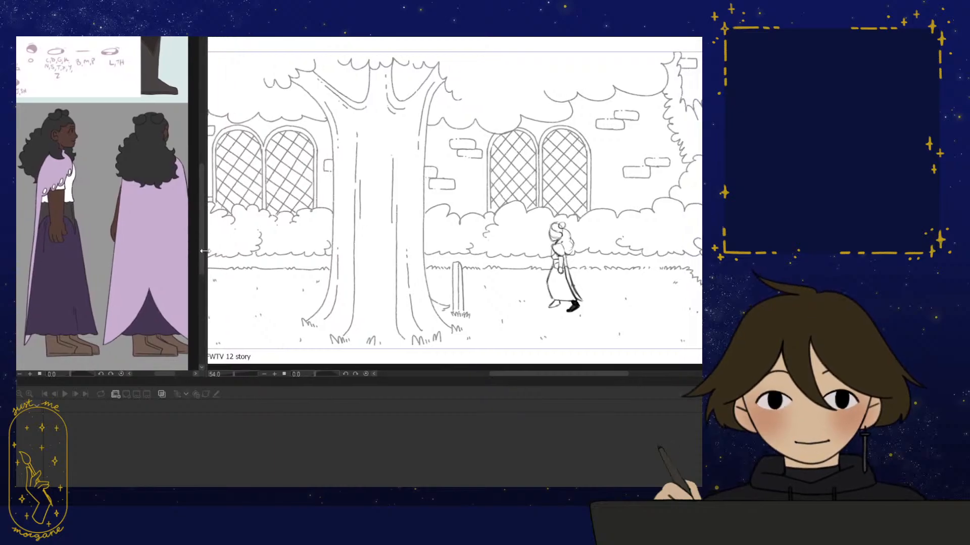
{"action": "scroll", "coordinate": [101, 268], "scroll_direction": "down", "scroll_amount": 5}
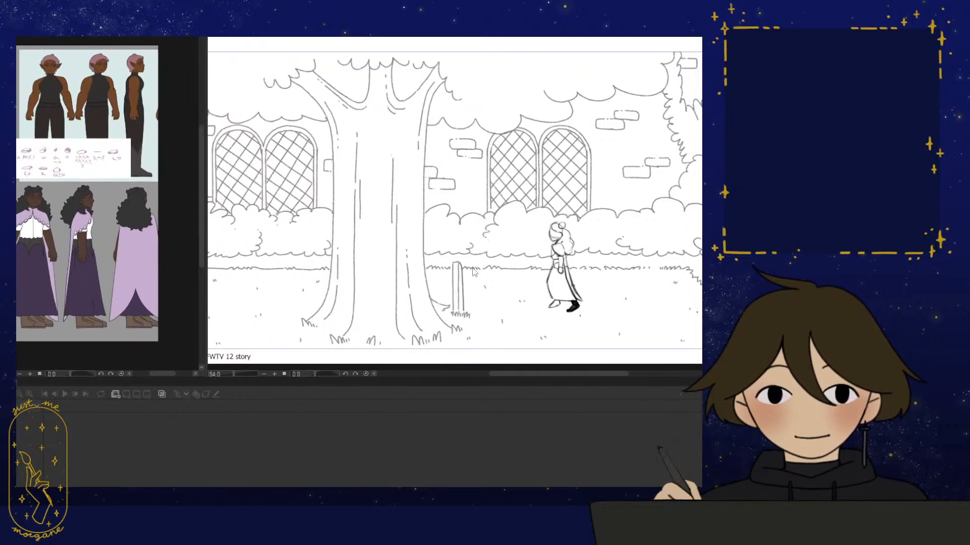
{"action": "left_click_drag", "start_coordinate": [204, 297], "coordinate": [160, 291]}
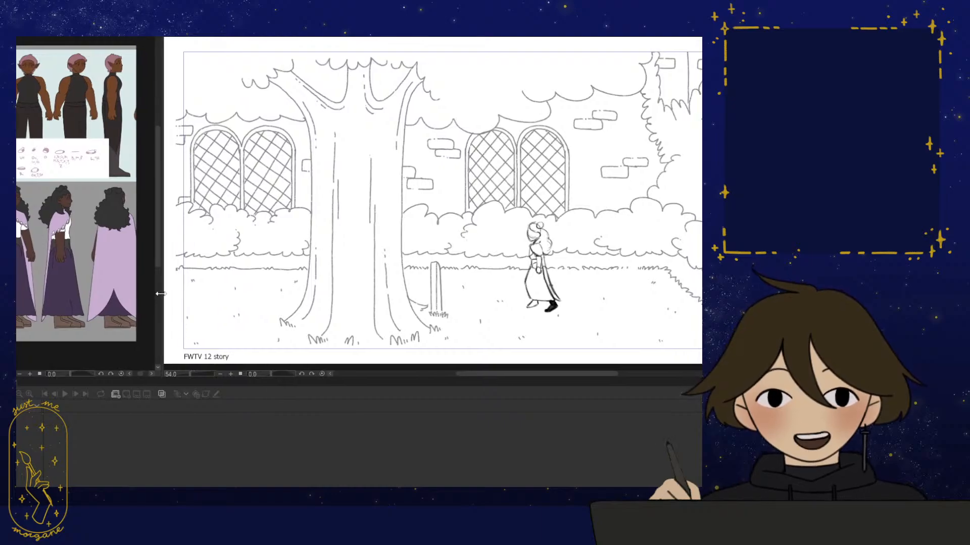
{"action": "scroll", "coordinate": [380, 282], "scroll_direction": "down", "scroll_amount": 1}
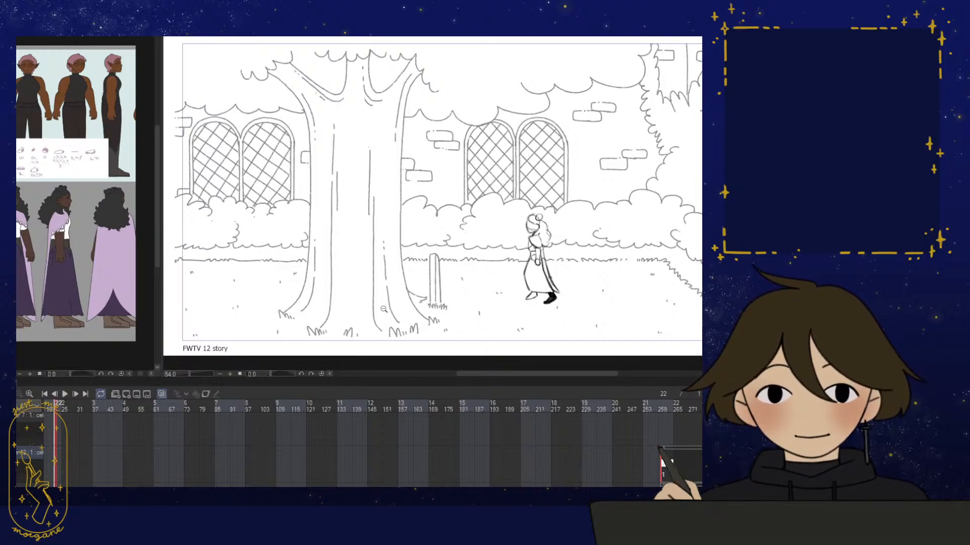
Scrub through the character's walk up to frame 31 and return the playhead to frame 1
{"action": "scroll", "coordinate": [154, 480], "scroll_direction": "left", "scroll_amount": 3}
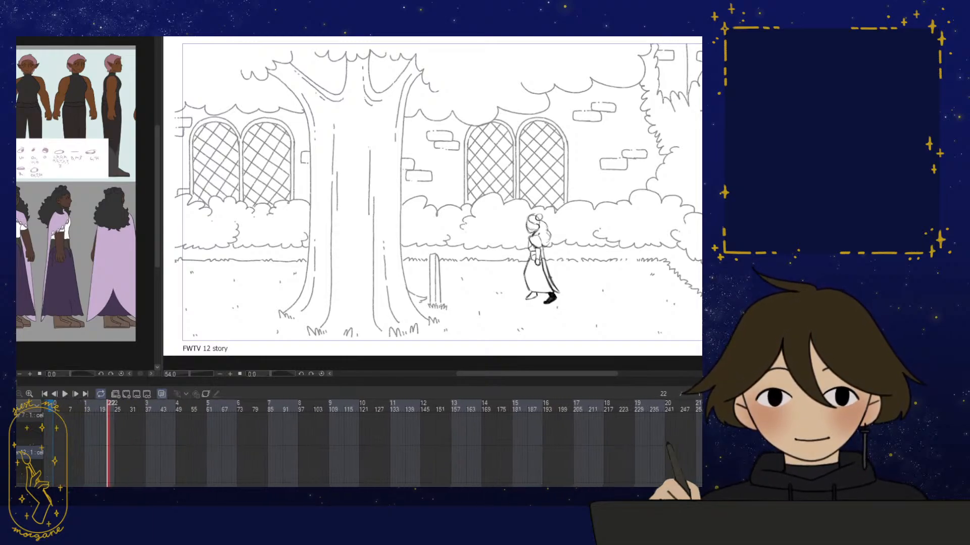
{"action": "left_click_drag", "start_coordinate": [75, 411], "coordinate": [146, 411]}
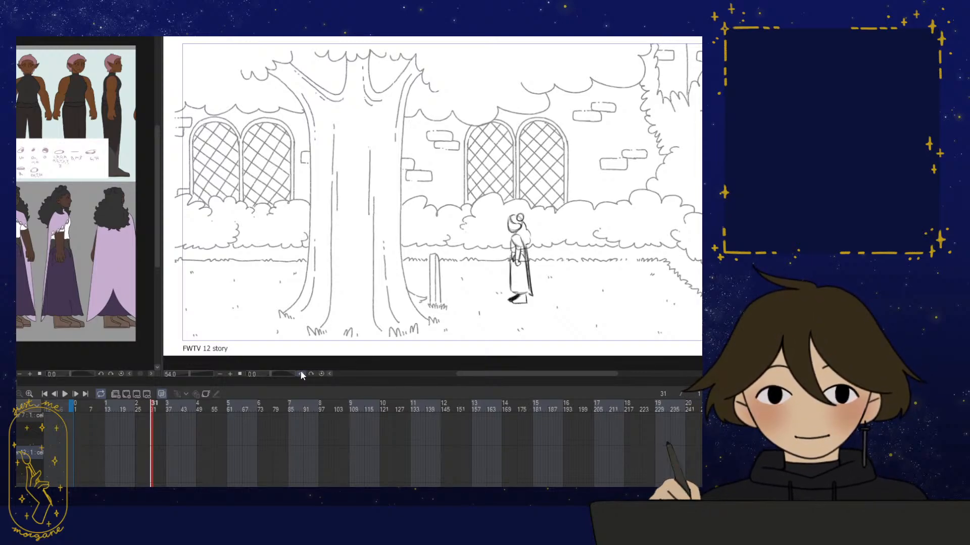
{"action": "left_click_drag", "start_coordinate": [89, 405], "coordinate": [122, 410]}
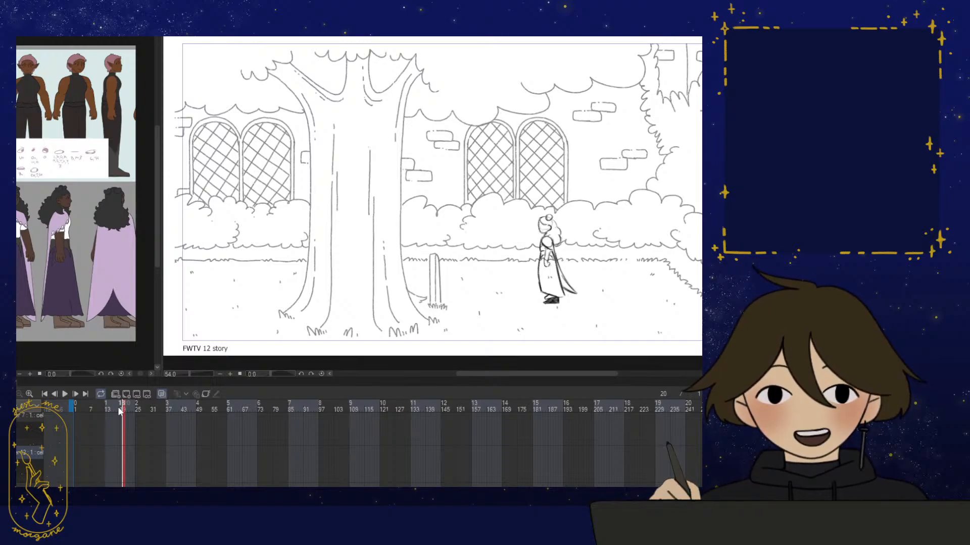
{"action": "left_click", "coordinate": [74, 408]}
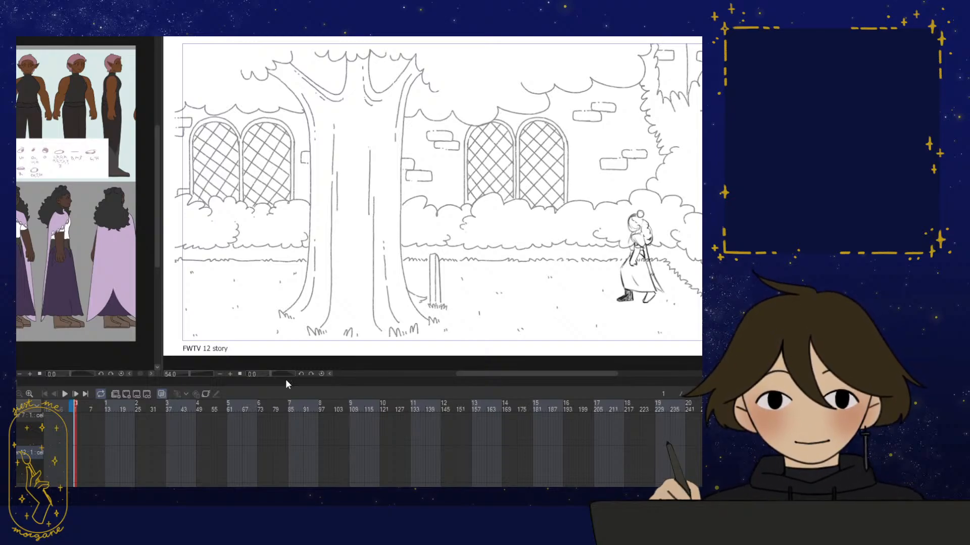
Enlarge the timeline area over most of the canvas and look through the storyboard's stacked animation tracks
{"action": "left_click_drag", "start_coordinate": [367, 370], "coordinate": [395, 123]}
{"action": "scroll", "coordinate": [359, 323], "scroll_direction": "down", "scroll_amount": 5}
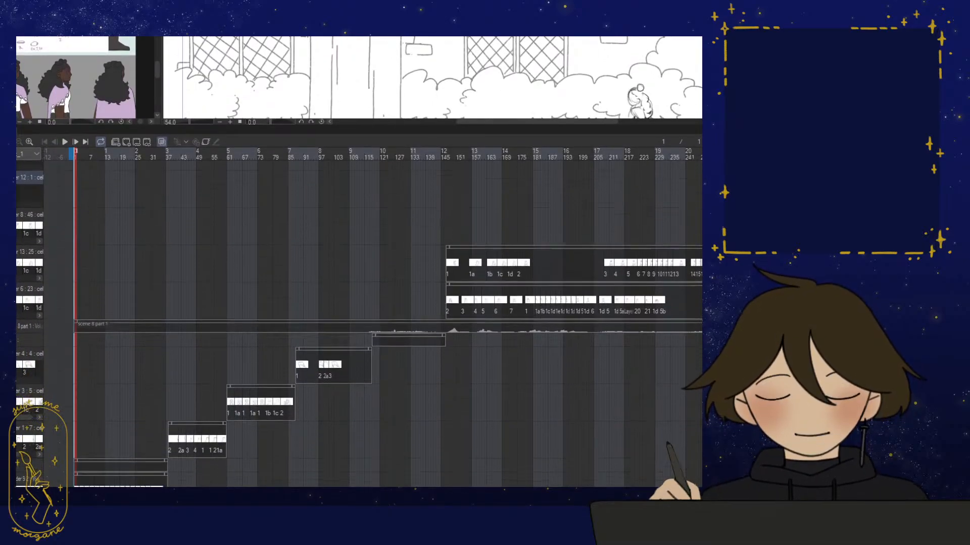
{"action": "scroll", "coordinate": [358, 323], "scroll_direction": "down", "scroll_amount": 2}
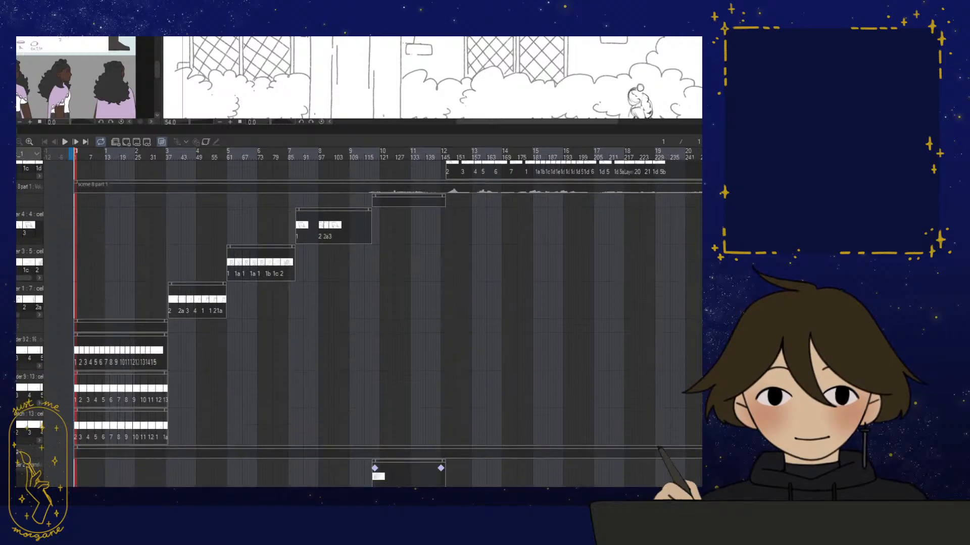
{"action": "scroll", "coordinate": [359, 323], "scroll_direction": "down", "scroll_amount": 1}
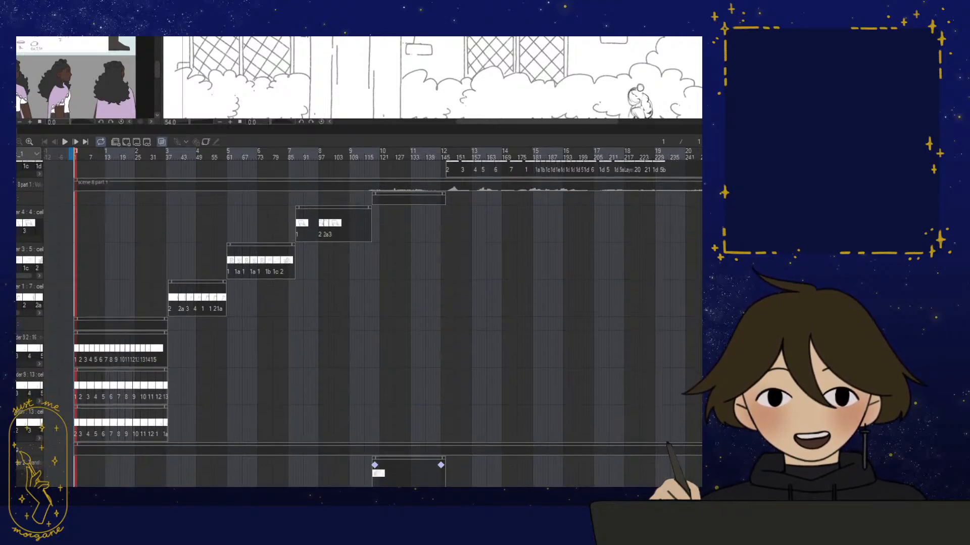
{"action": "scroll", "coordinate": [359, 323], "scroll_direction": "up", "scroll_amount": 2}
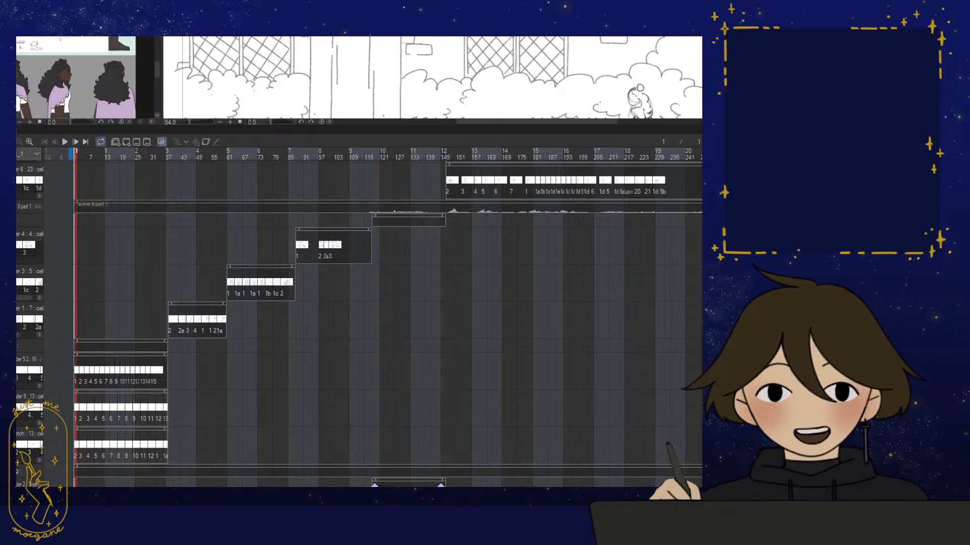
Delete the "scene 8 part 1" audio track and one more unneeded track, with the playhead at frame 472
{"action": "left_click", "coordinate": [29, 207]}
{"action": "key", "text": "Delete"}
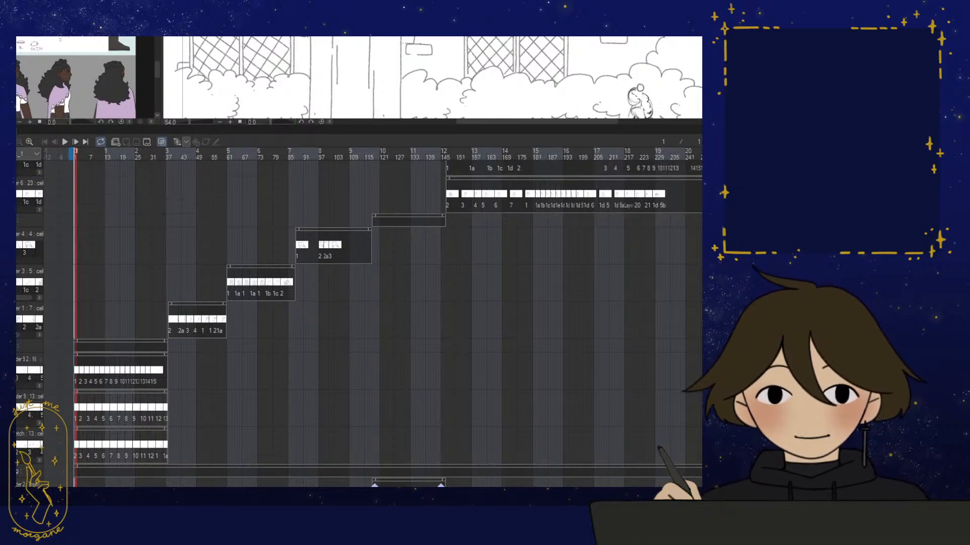
{"action": "left_click", "coordinate": [373, 154]}
{"action": "scroll", "coordinate": [373, 323], "scroll_direction": "right", "scroll_amount": 10}
{"action": "left_click", "coordinate": [429, 154]}
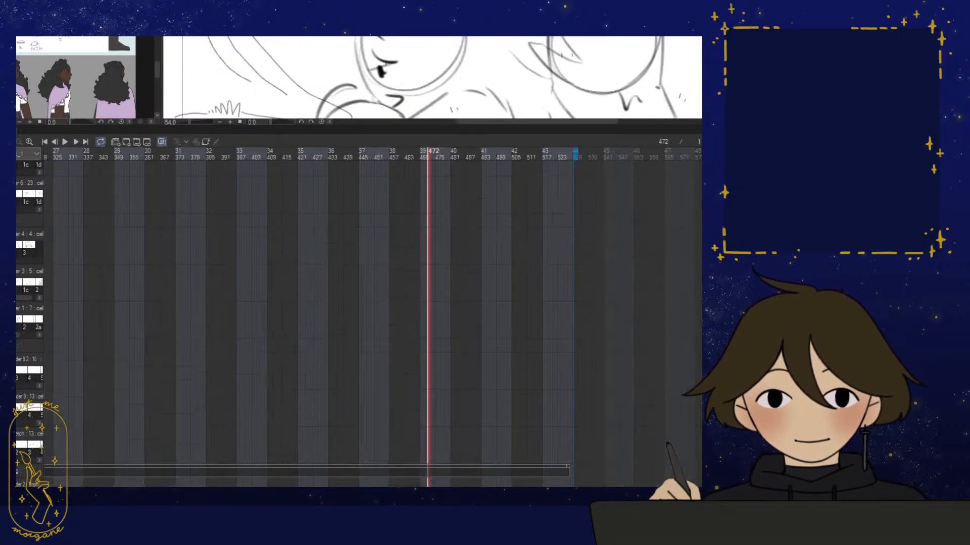
{"action": "key", "text": "Delete"}
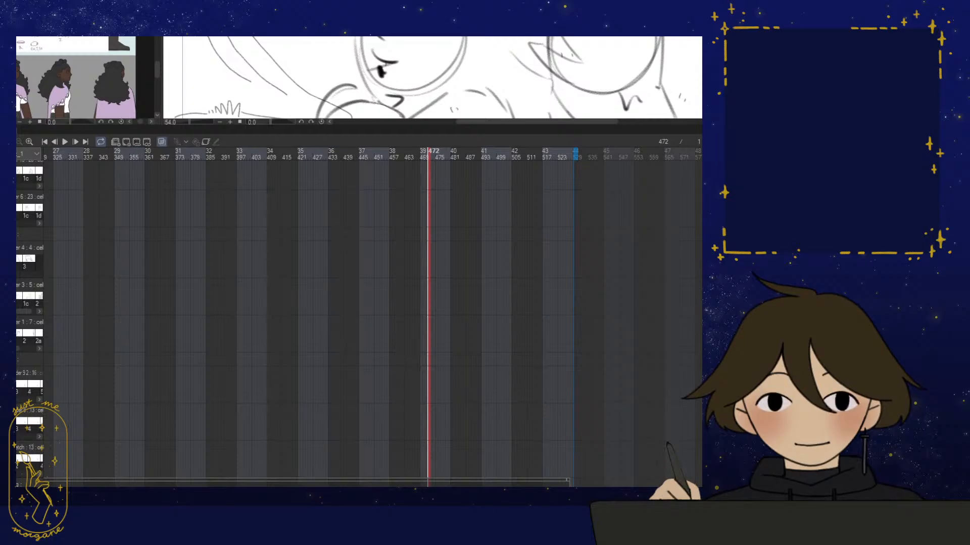
Select the range of storyboard animation folders down to folder 1 and group them into one folder
{"action": "left_click", "coordinate": [31, 322], "text": "shift"}
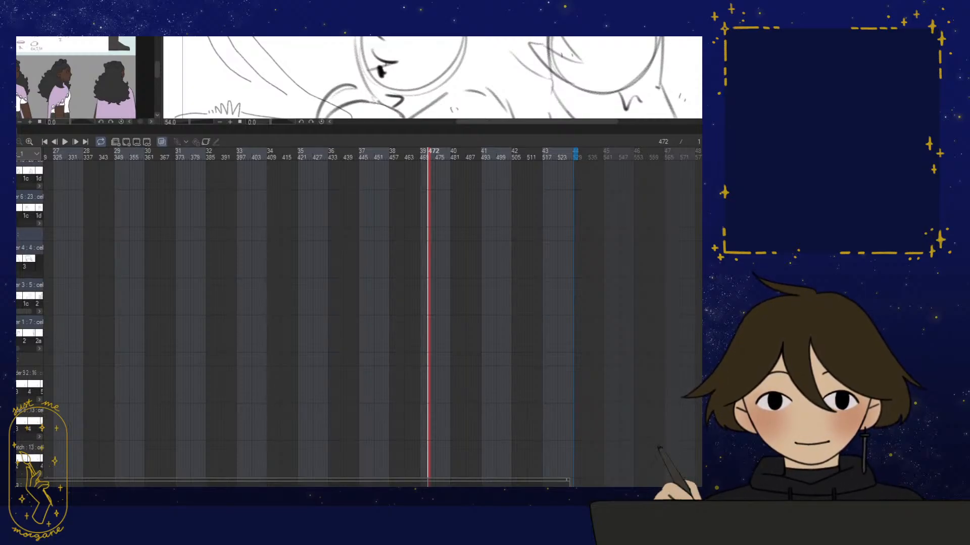
{"action": "key", "text": "ctrl+g"}
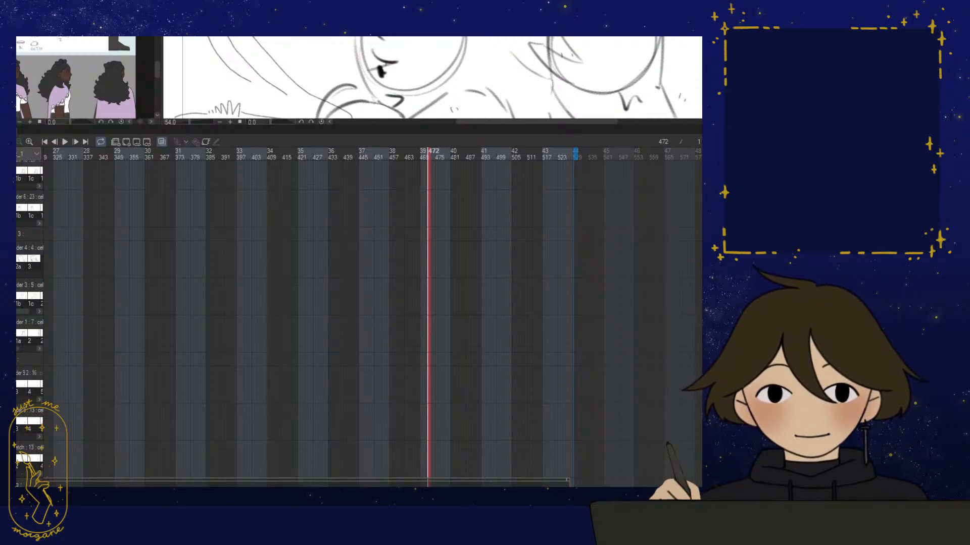
Collapse the expanded storyboard folders in the timeline and return the playhead to frame 1
{"action": "scroll", "coordinate": [293, 324], "scroll_direction": "up", "scroll_amount": 3}
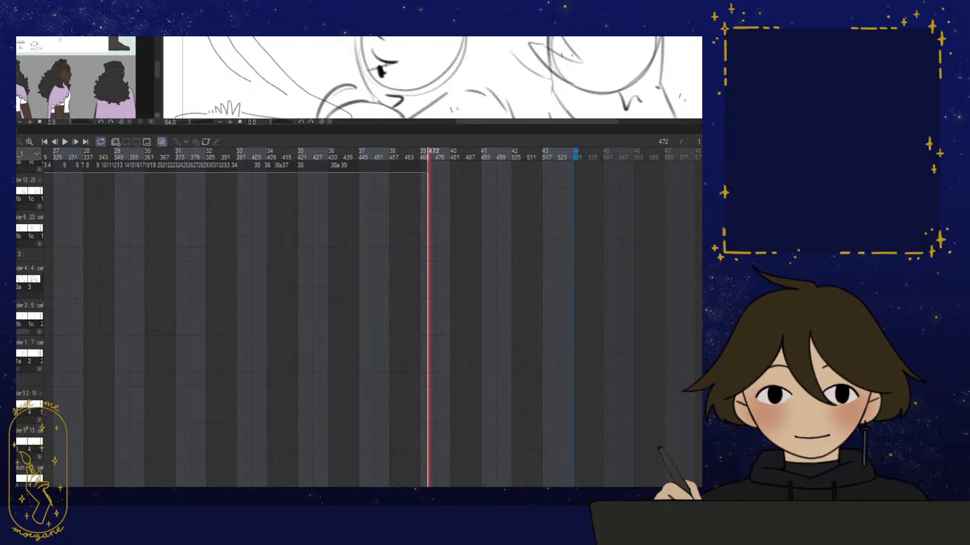
{"action": "scroll", "coordinate": [293, 323], "scroll_direction": "up", "scroll_amount": 1}
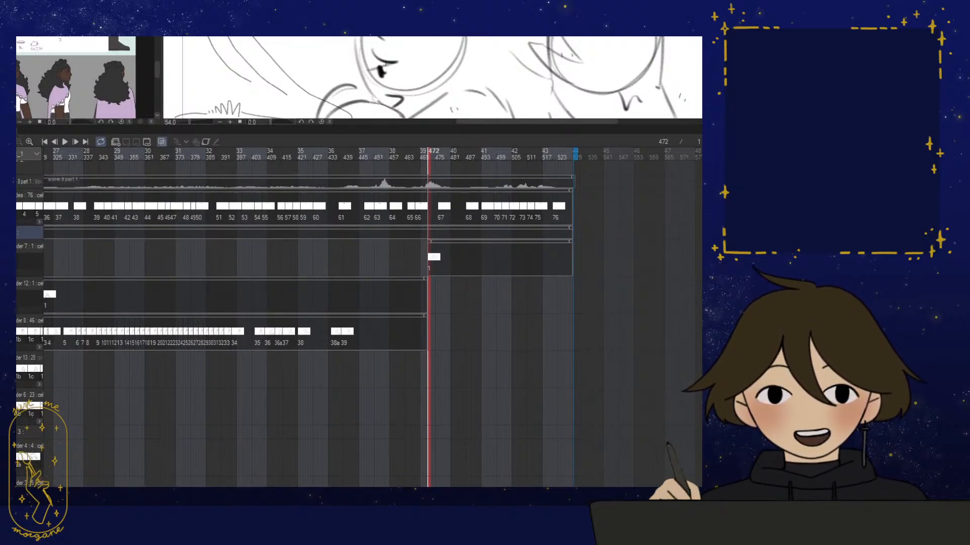
{"action": "left_click", "coordinate": [19, 233]}
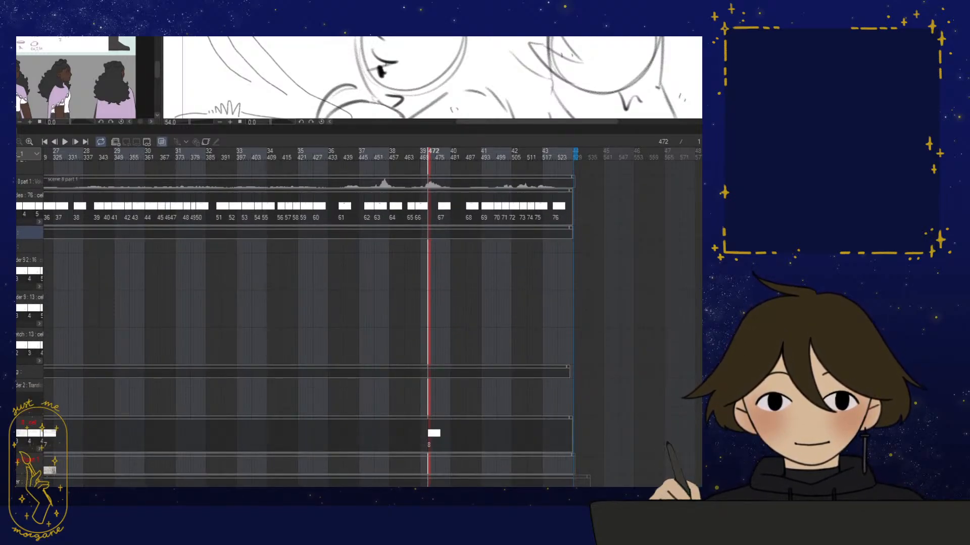
{"action": "left_click_drag", "start_coordinate": [383, 488], "coordinate": [60, 475]}
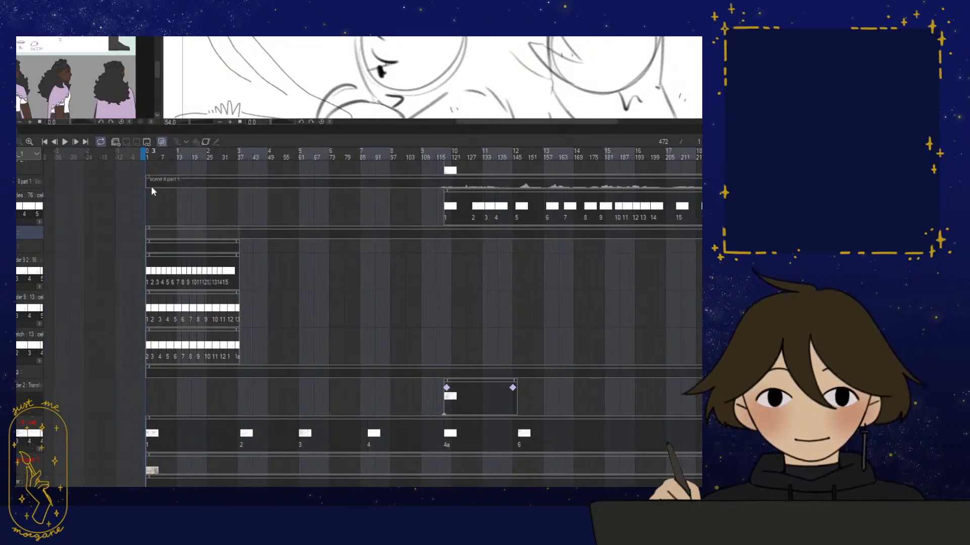
{"action": "left_click", "coordinate": [146, 155]}
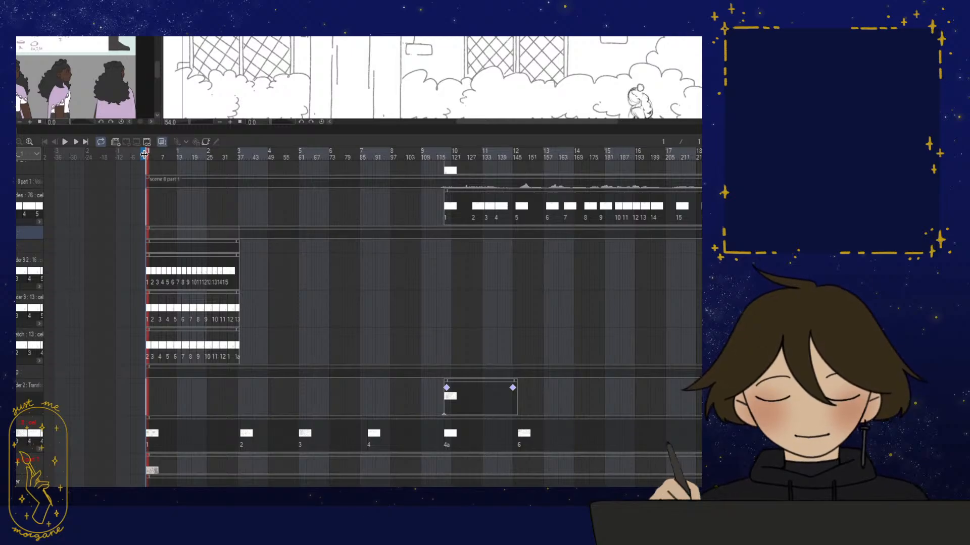
{"action": "left_click", "coordinate": [9, 372]}
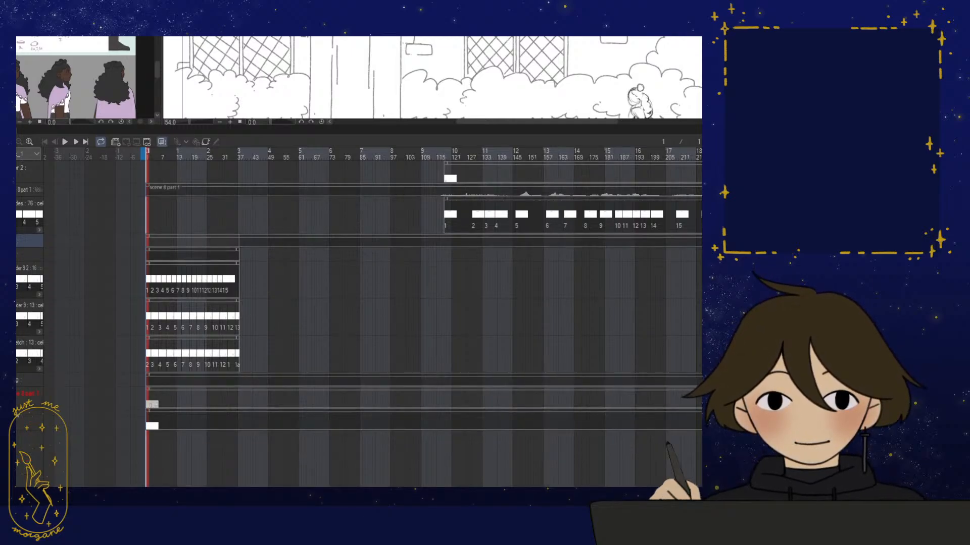
{"action": "left_click", "coordinate": [9, 255]}
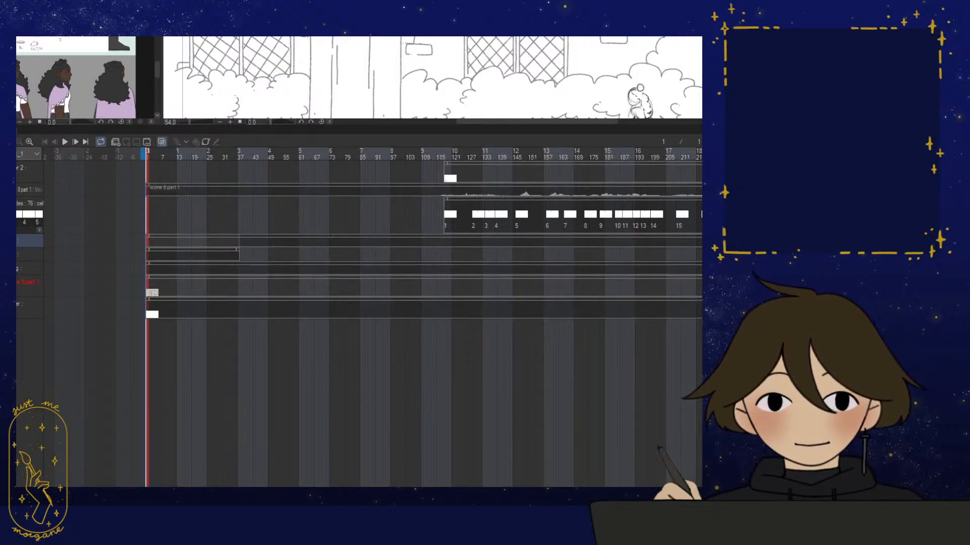
Move the short folder of opening walk tracks into the storyboard folder above it, and select that folder
{"action": "left_click", "coordinate": [29, 255]}
{"action": "key", "text": "Delete"}
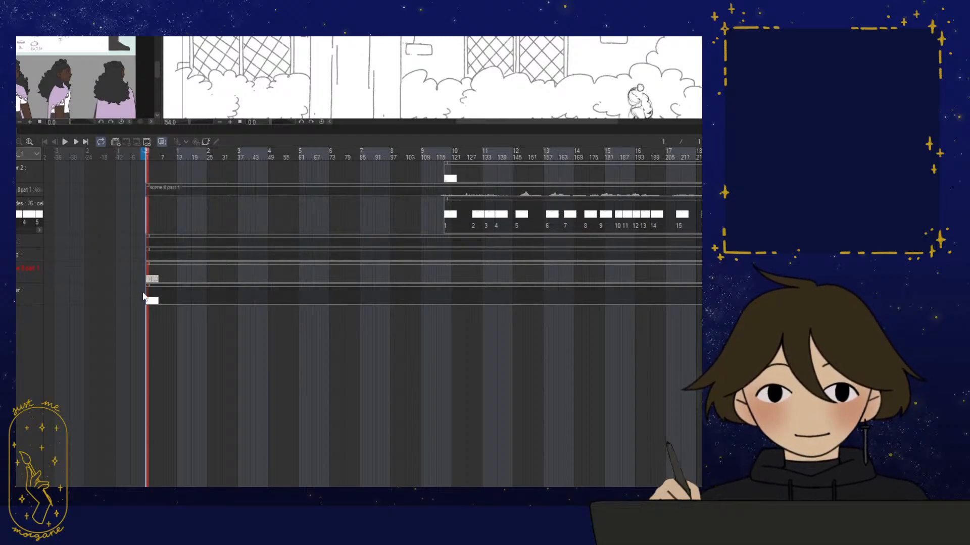
{"action": "right_click", "coordinate": [33, 240]}
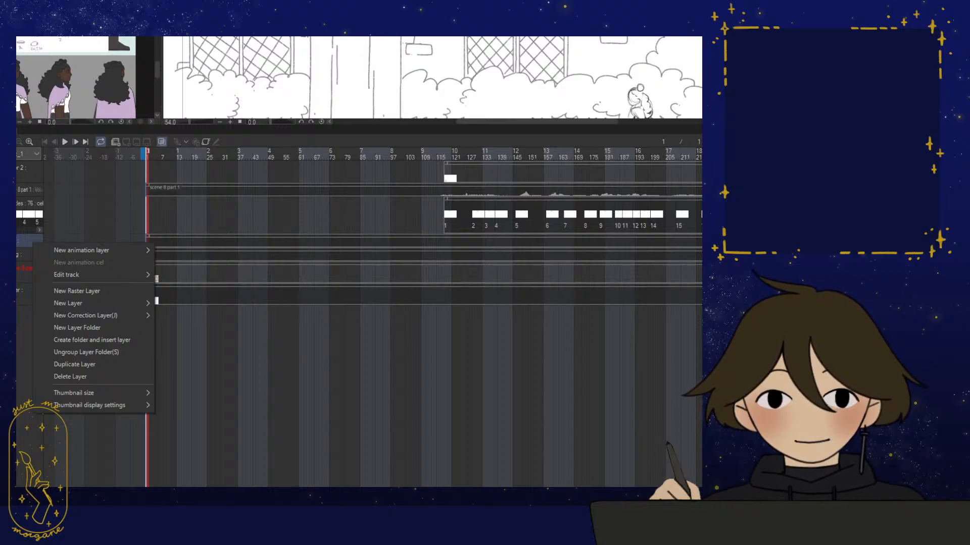
{"action": "key", "text": "Escape"}
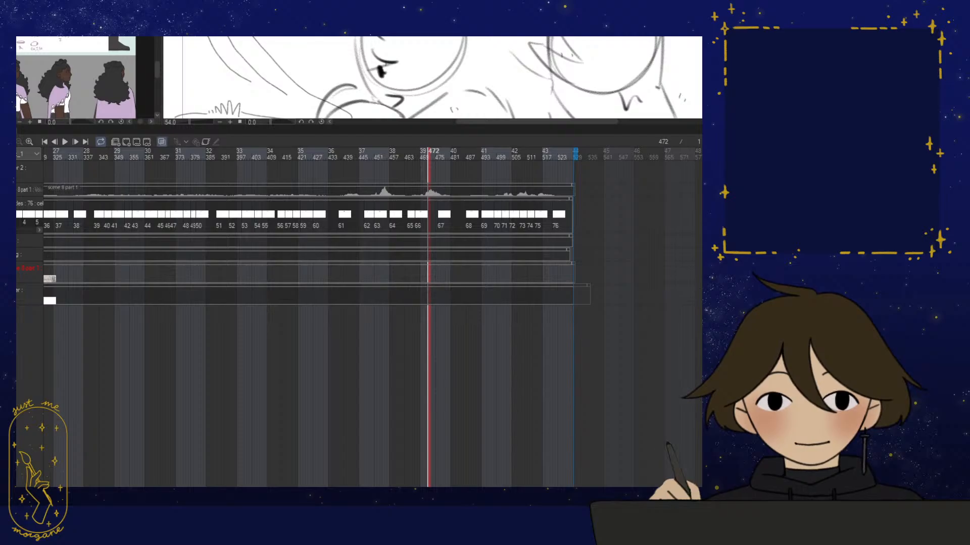
{"action": "left_click", "coordinate": [30, 241]}
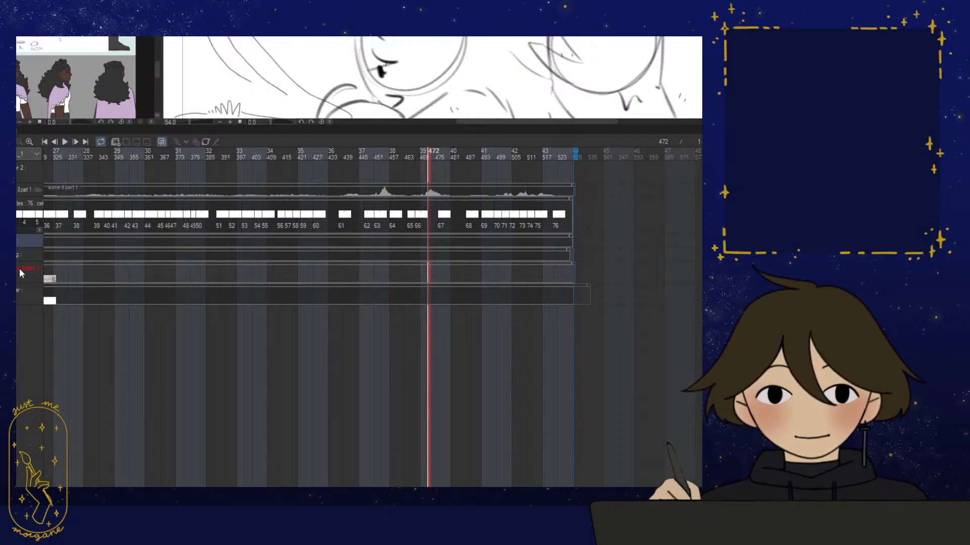
Check the storyboard drawings at frames 2 and 127
{"action": "scroll", "coordinate": [372, 323], "scroll_direction": "left", "scroll_amount": 1}
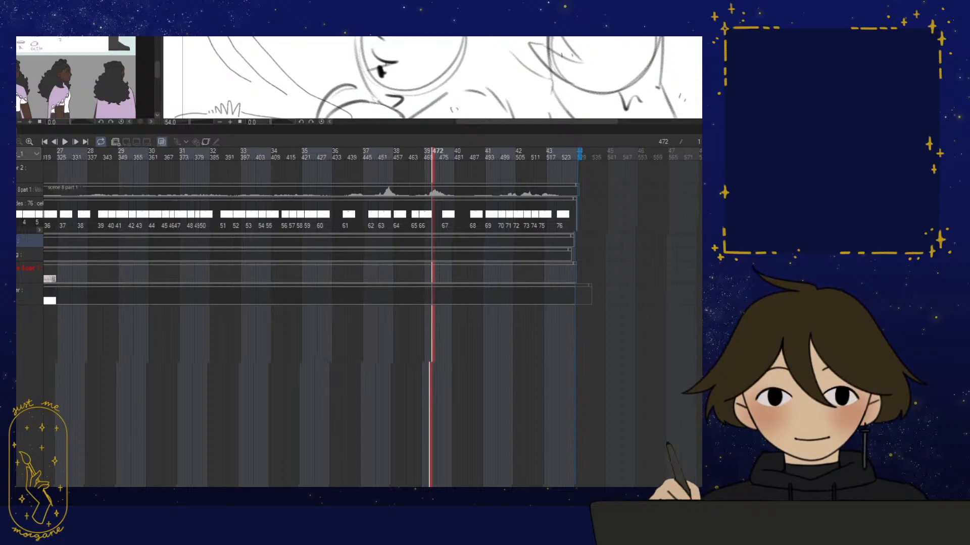
{"action": "scroll", "coordinate": [373, 323], "scroll_direction": "left", "scroll_amount": 10}
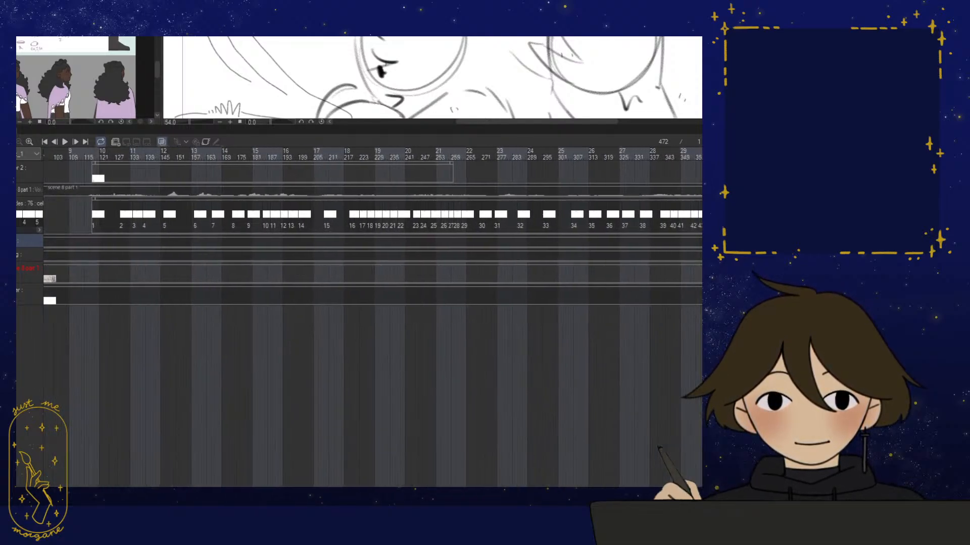
{"action": "scroll", "coordinate": [102, 482], "scroll_direction": "left", "scroll_amount": 8}
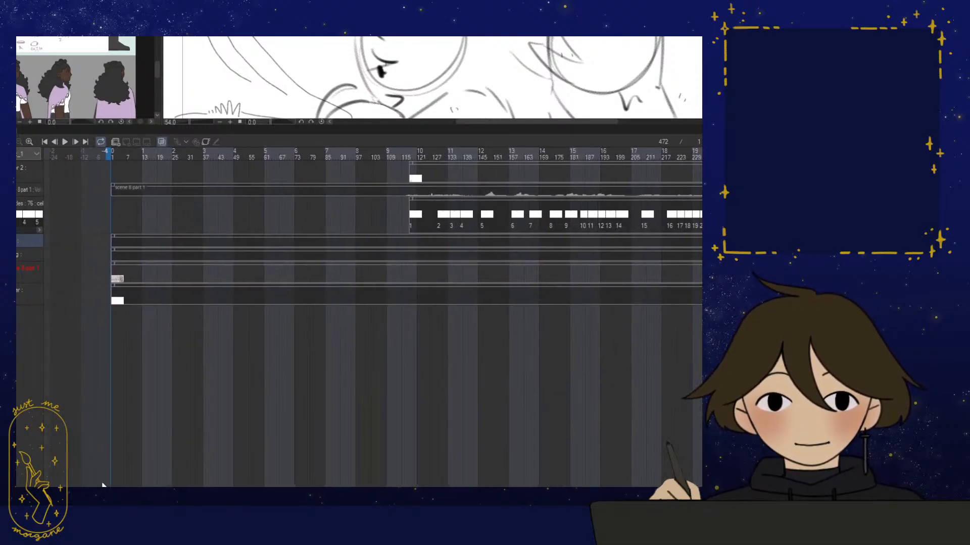
{"action": "left_click", "coordinate": [114, 156]}
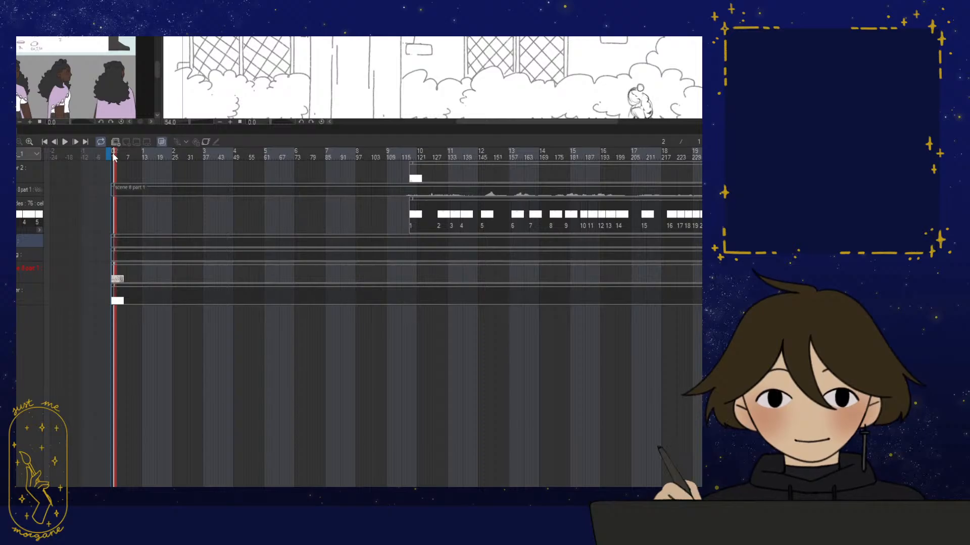
{"action": "left_click", "coordinate": [433, 154]}
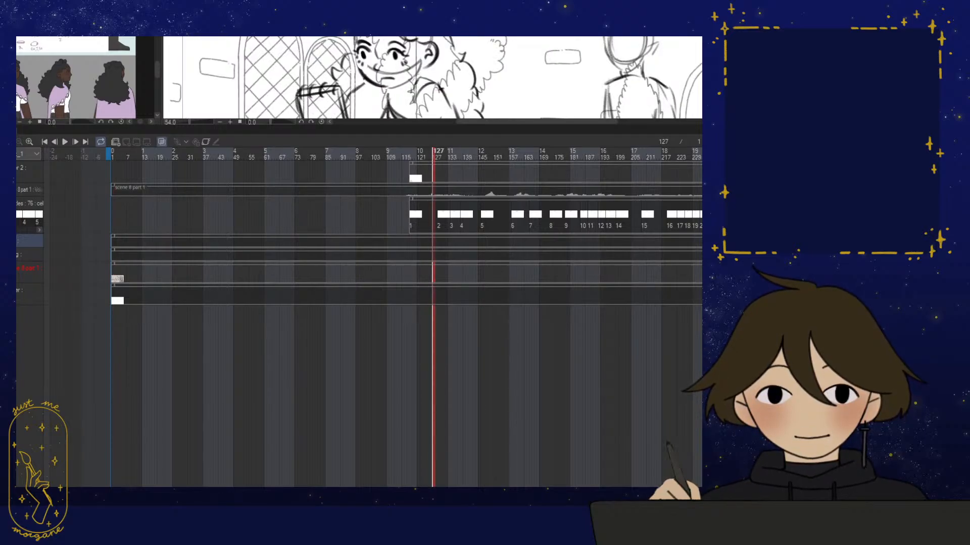
Enlarge the canvas area and delete the "LIPSYNC SO LONG" note with its face doodle from the storyboard at frame 133
{"action": "left_click", "coordinate": [448, 175]}
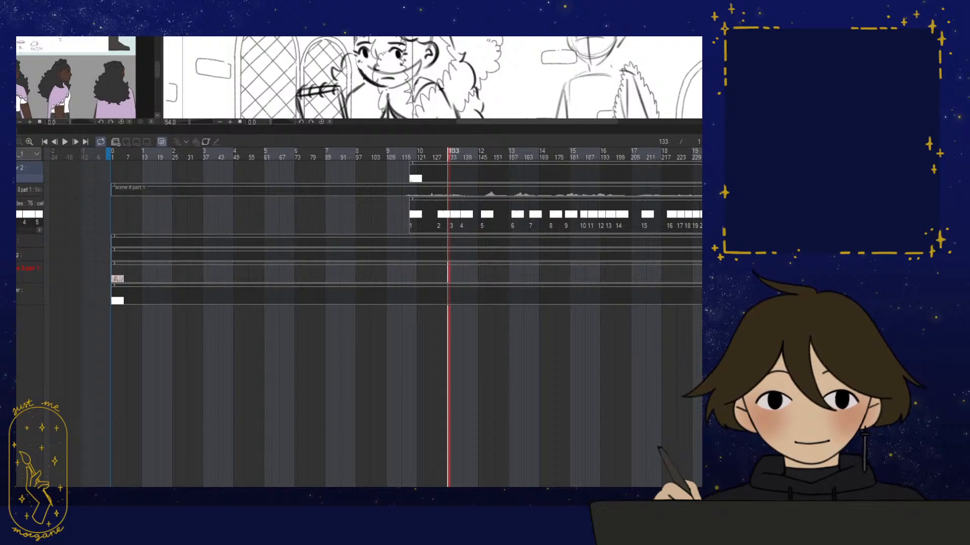
{"action": "left_click", "coordinate": [366, 122]}
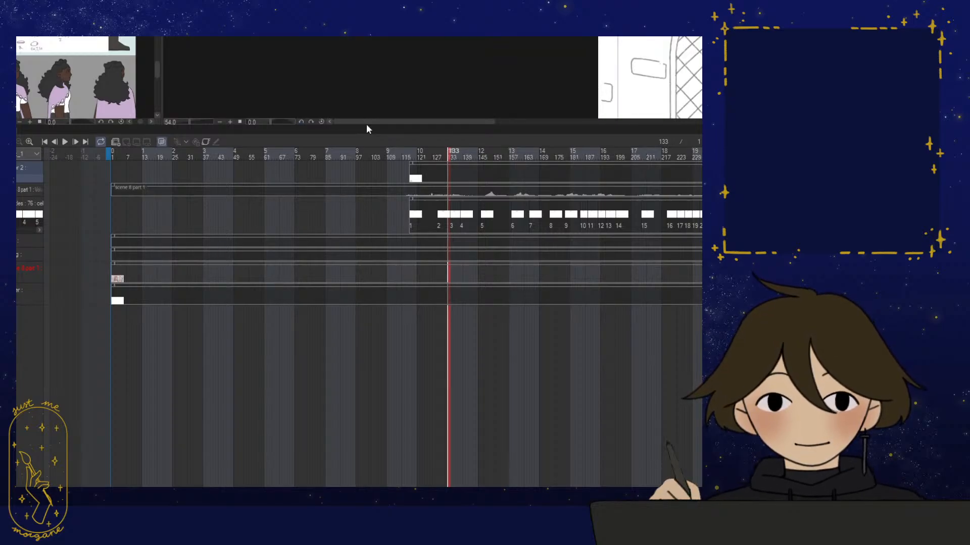
{"action": "mouse_move", "coordinate": [368, 130]}
{"action": "left_mouse_down"}
{"action": "mouse_move", "coordinate": [354, 328]}
{"action": "mouse_move", "coordinate": [461, 323]}
{"action": "left_mouse_up"}
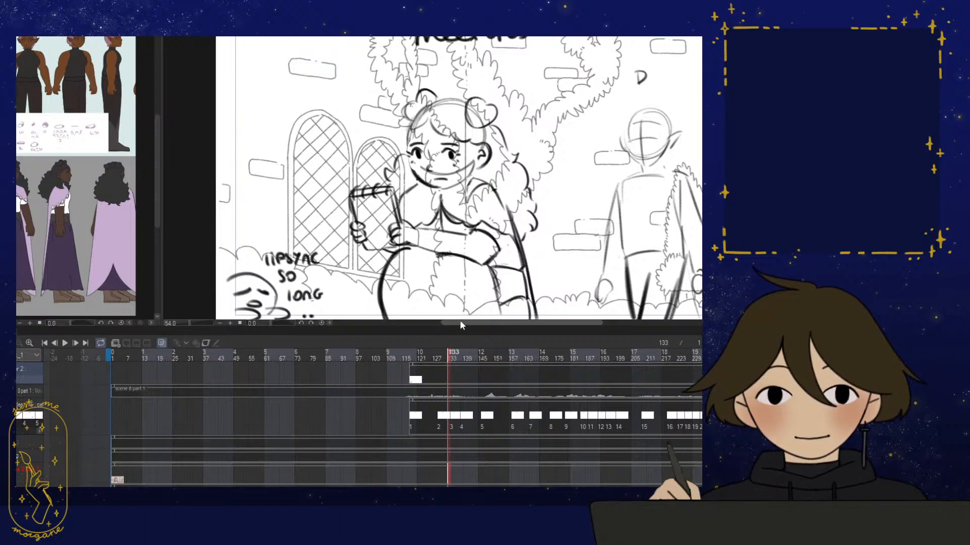
{"action": "key", "text": "Delete"}
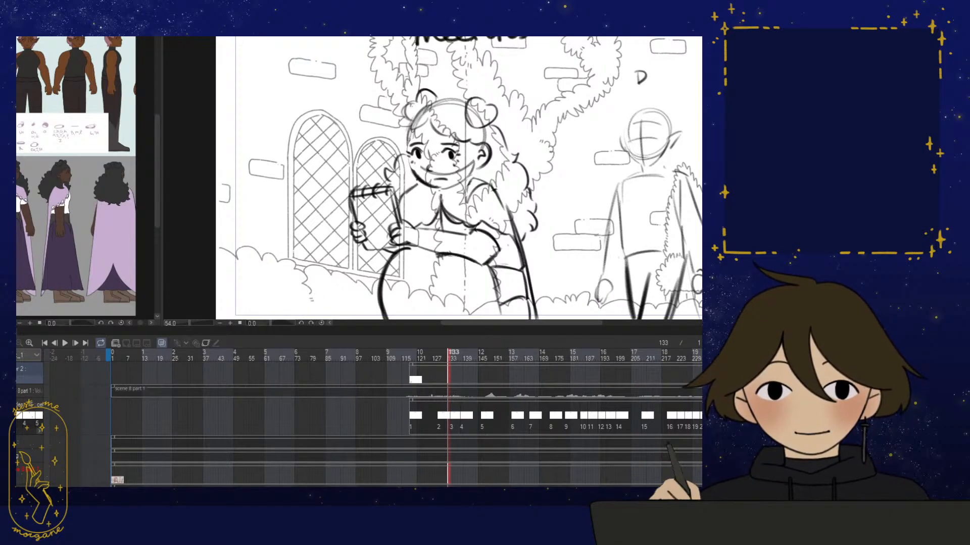
{"action": "scroll", "coordinate": [505, 254], "scroll_direction": "down", "scroll_amount": 2}
{"action": "scroll", "coordinate": [490, 254], "scroll_direction": "down", "scroll_amount": 3}
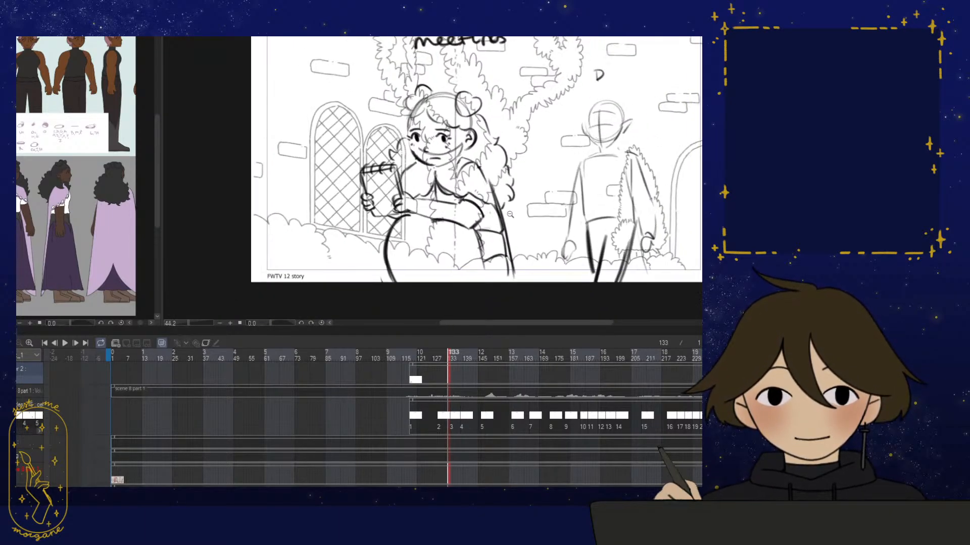
{"action": "left_click_drag", "start_coordinate": [480, 254], "coordinate": [479, 245]}
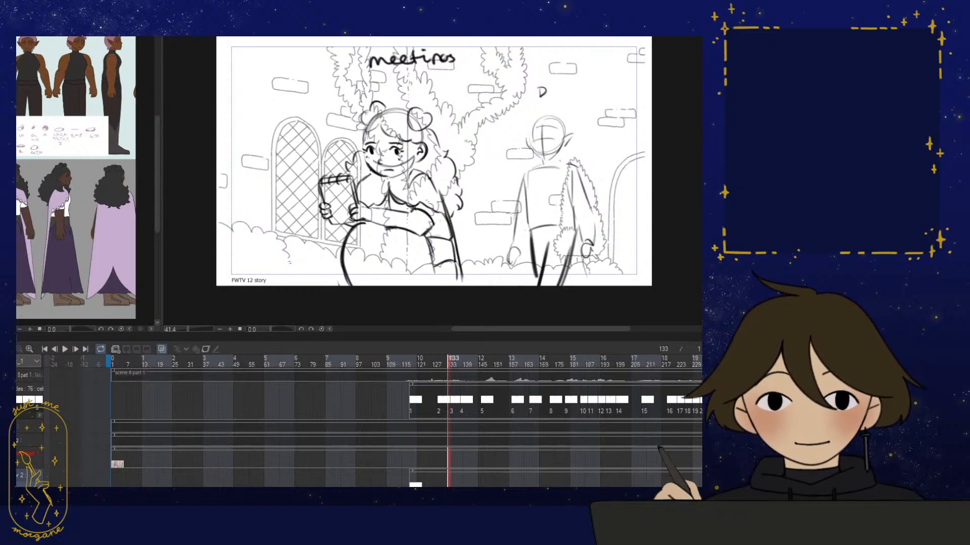
Add a new animation folder with cel 1 at frame 1, and lower the opacity of the storyboard folder beneath it
{"action": "left_click", "coordinate": [116, 361]}
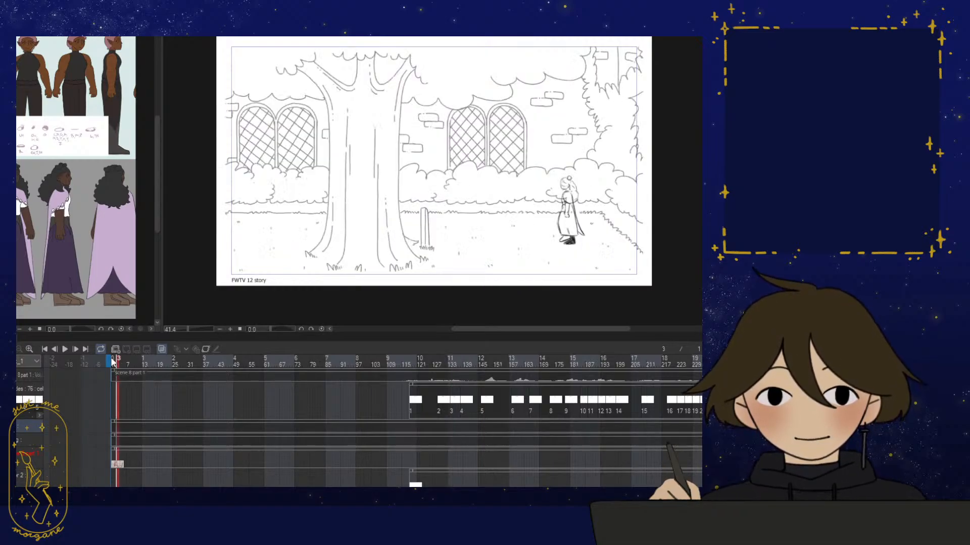
{"action": "left_click", "coordinate": [118, 346]}
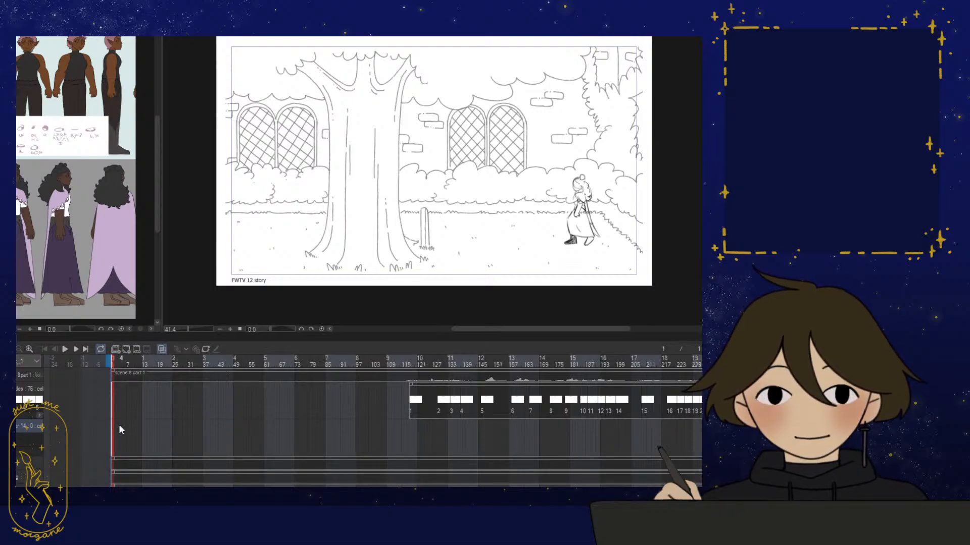
{"action": "left_click", "coordinate": [31, 463]}
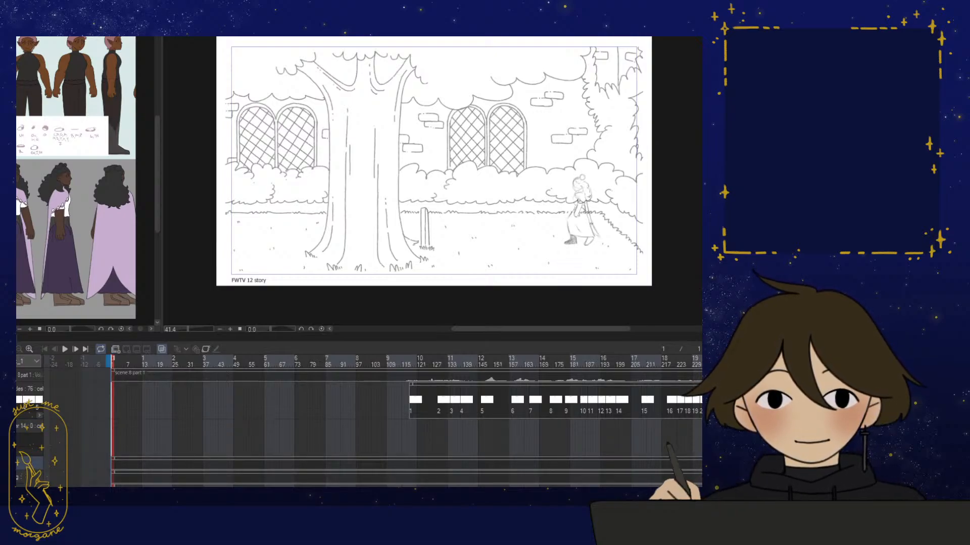
{"action": "left_click", "coordinate": [112, 433]}
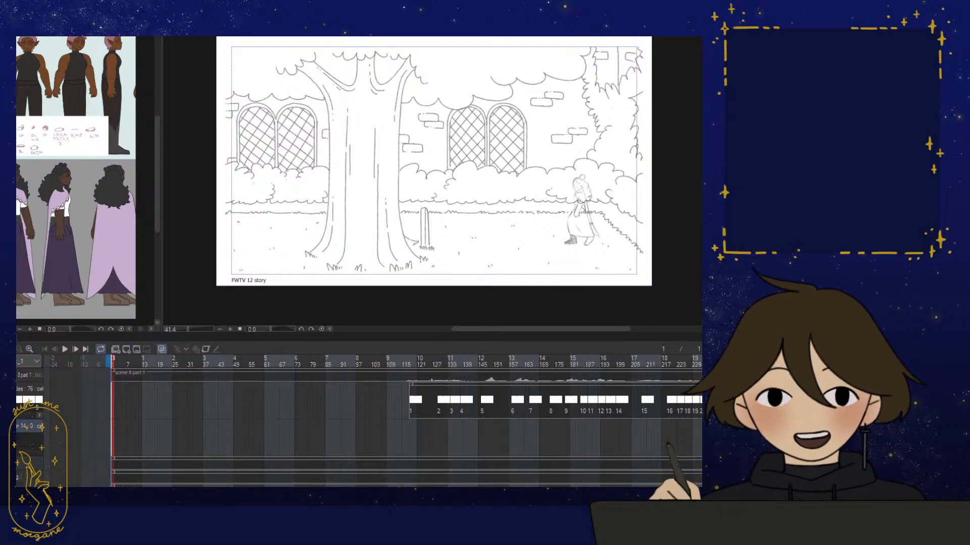
{"action": "left_click", "coordinate": [114, 436]}
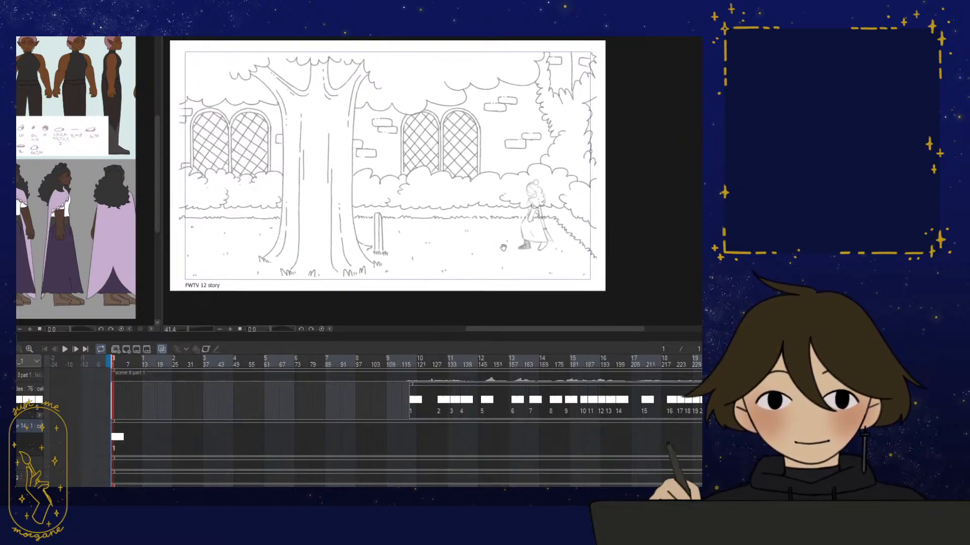
Change the white colour to black and the dark grey colour to white in the colour settings
{"action": "left_click_drag", "start_coordinate": [530, 216], "coordinate": [483, 221]}
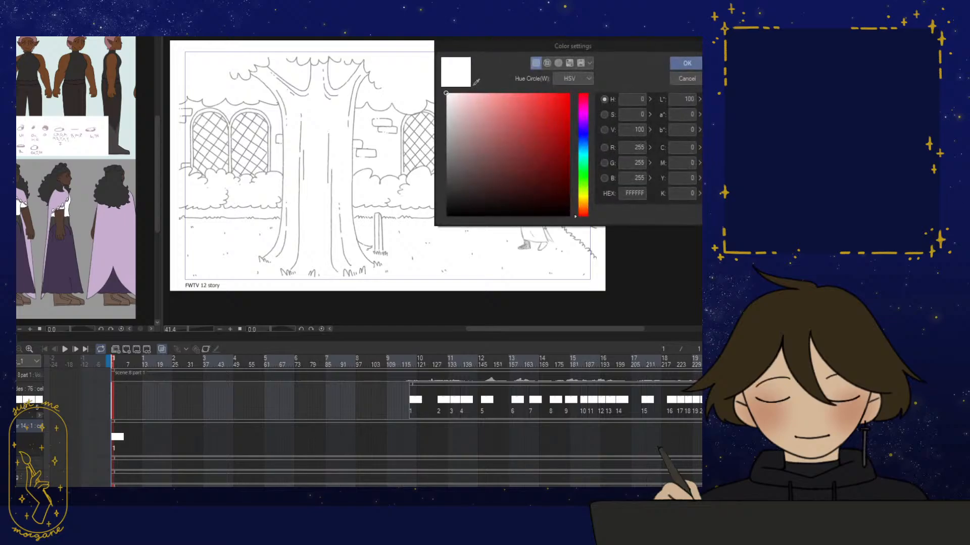
{"action": "left_click_drag", "start_coordinate": [460, 196], "coordinate": [438, 249]}
{"action": "left_click", "coordinate": [695, 58]}
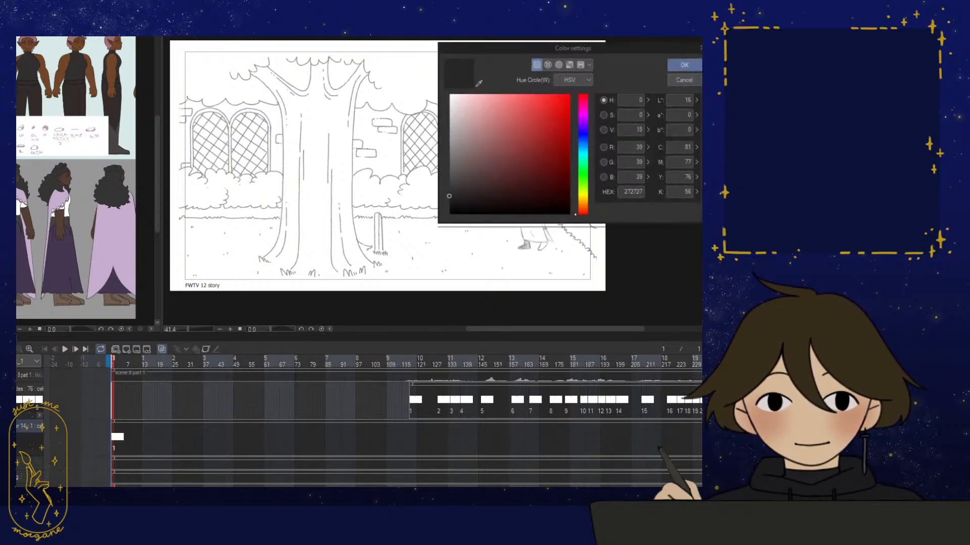
{"action": "left_click_drag", "start_coordinate": [453, 108], "coordinate": [430, 59]}
{"action": "left_click", "coordinate": [685, 63]}
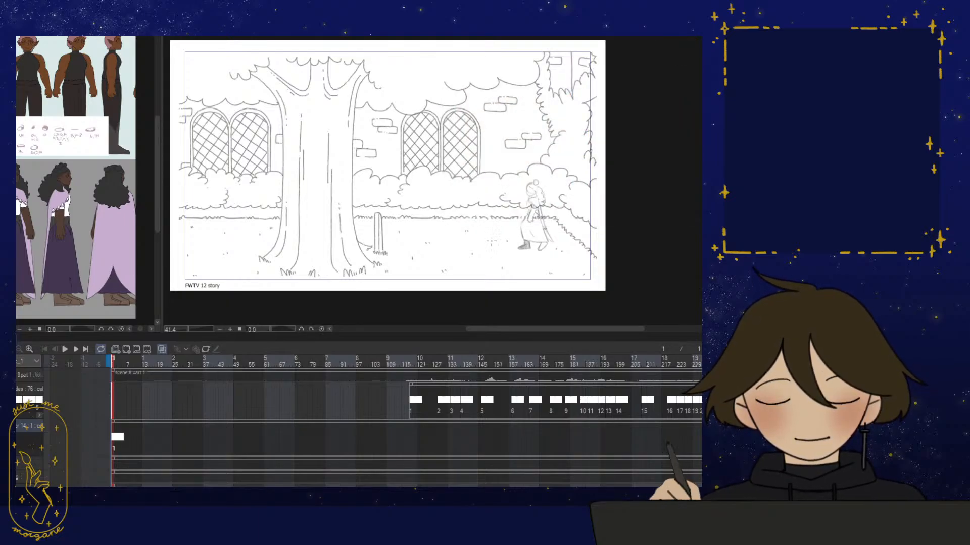
{"action": "left_click_drag", "start_coordinate": [492, 238], "coordinate": [579, 151]}
{"action": "key", "text": "ctrl+z"}
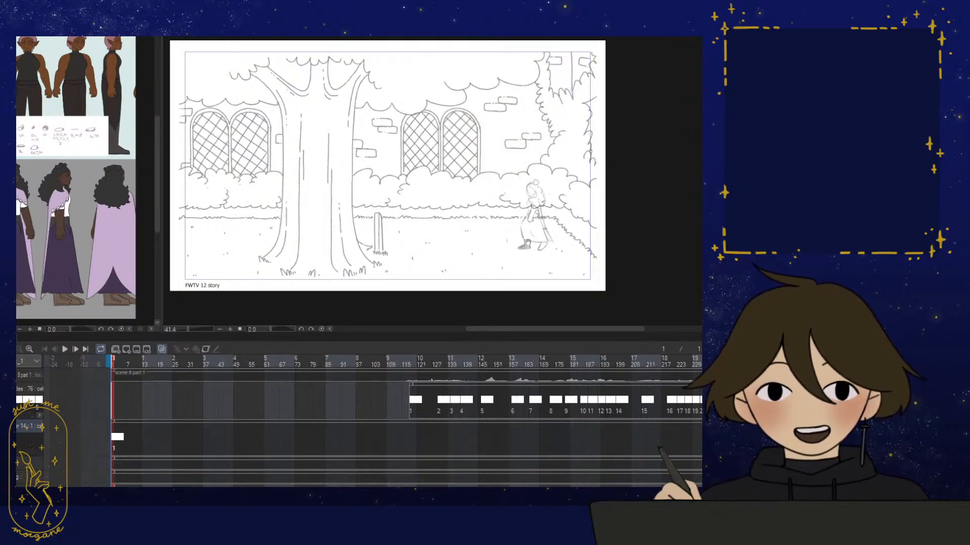
{"action": "left_click_drag", "start_coordinate": [526, 243], "coordinate": [506, 236]}
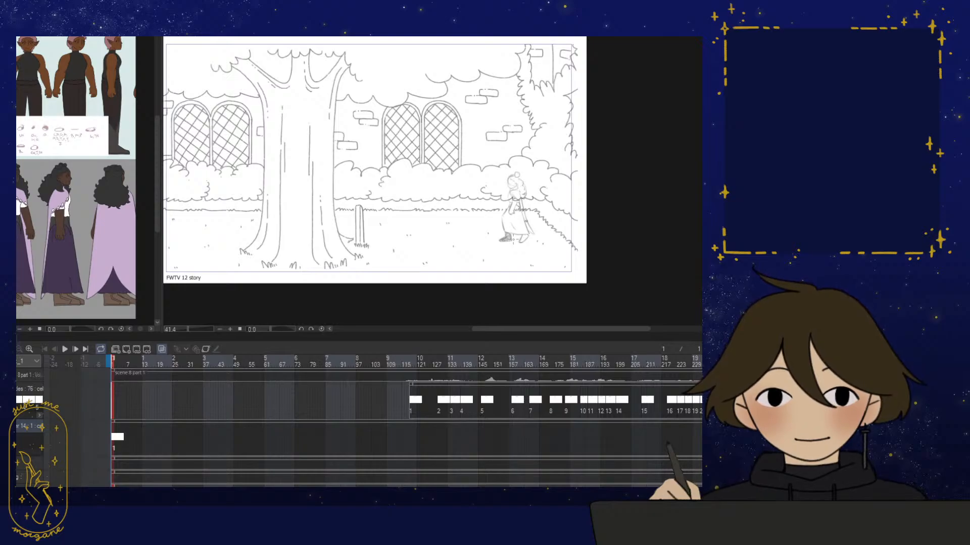
Add a new layer at frame 1 below the new animation folder and set the drawing colour to magenta
{"action": "left_click", "coordinate": [30, 463]}
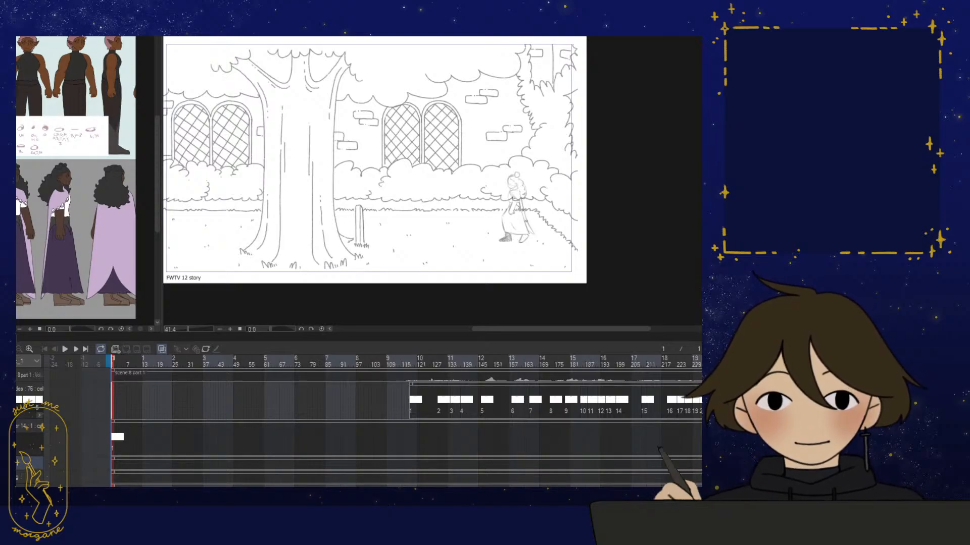
{"action": "left_click", "coordinate": [18, 463]}
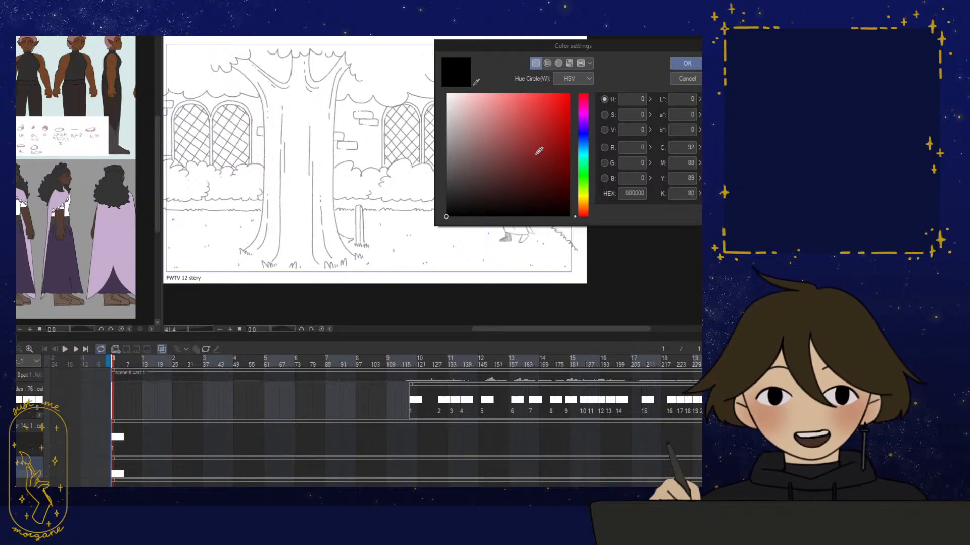
{"action": "left_click", "coordinate": [583, 115]}
{"action": "left_click", "coordinate": [550, 132]}
{"action": "left_click", "coordinate": [687, 62]}
{"action": "scroll", "coordinate": [589, 150], "scroll_direction": "down", "scroll_amount": 2}
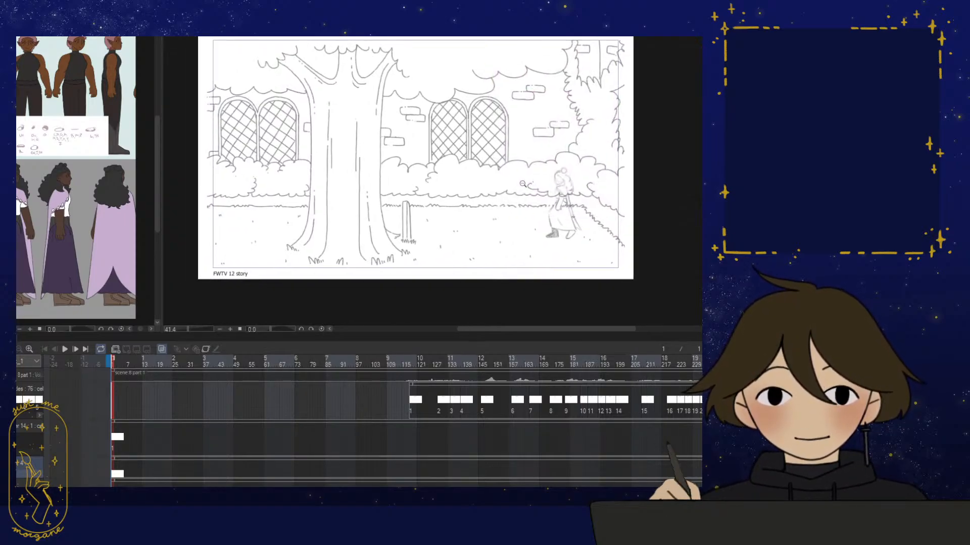
{"action": "mouse_move", "coordinate": [481, 80]}
{"action": "left_mouse_down"}
{"action": "mouse_move", "coordinate": [286, 61]}
{"action": "mouse_move", "coordinate": [644, 195]}
{"action": "mouse_move", "coordinate": [621, 76]}
{"action": "left_mouse_up"}
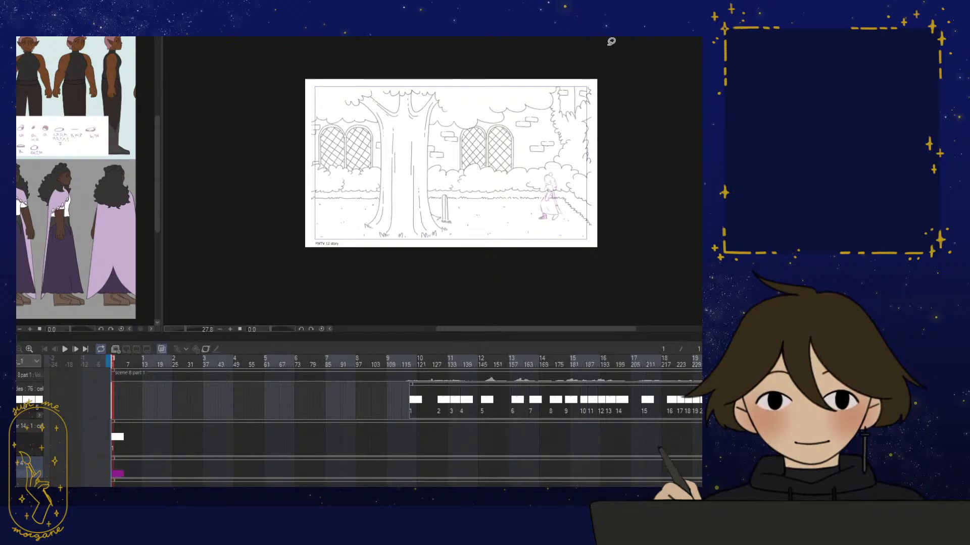
{"action": "left_click_drag", "start_coordinate": [583, 237], "coordinate": [562, 244]}
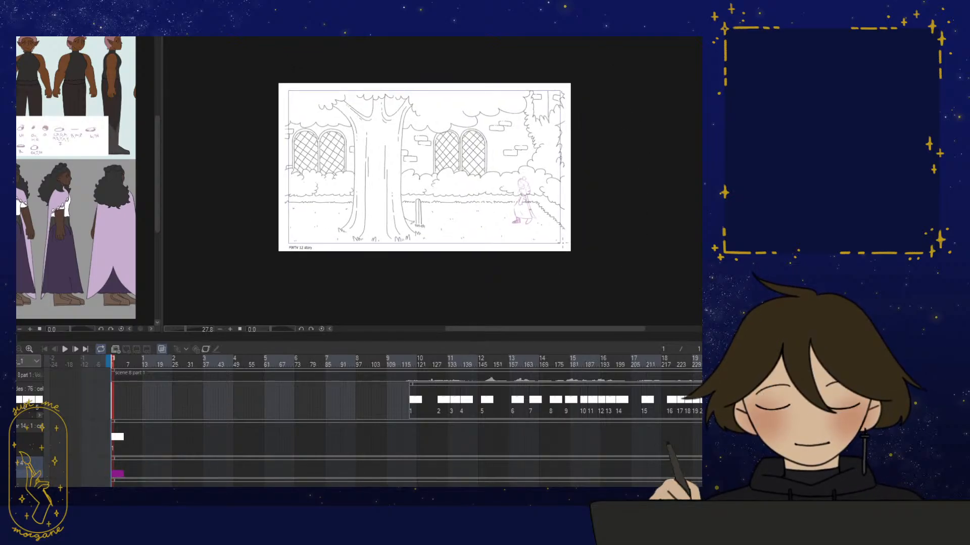
{"action": "scroll", "coordinate": [508, 204], "scroll_direction": "up", "scroll_amount": 2}
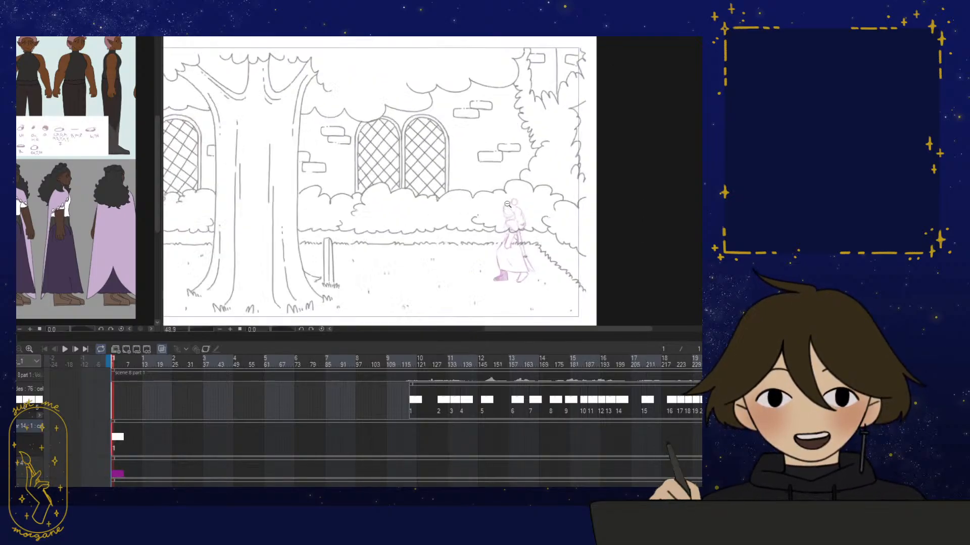
{"action": "scroll", "coordinate": [507, 204], "scroll_direction": "up", "scroll_amount": 2}
{"action": "mouse_move", "coordinate": [505, 172]}
{"action": "left_mouse_down"}
{"action": "mouse_move", "coordinate": [496, 201]}
{"action": "mouse_move", "coordinate": [504, 173]}
{"action": "left_mouse_up"}
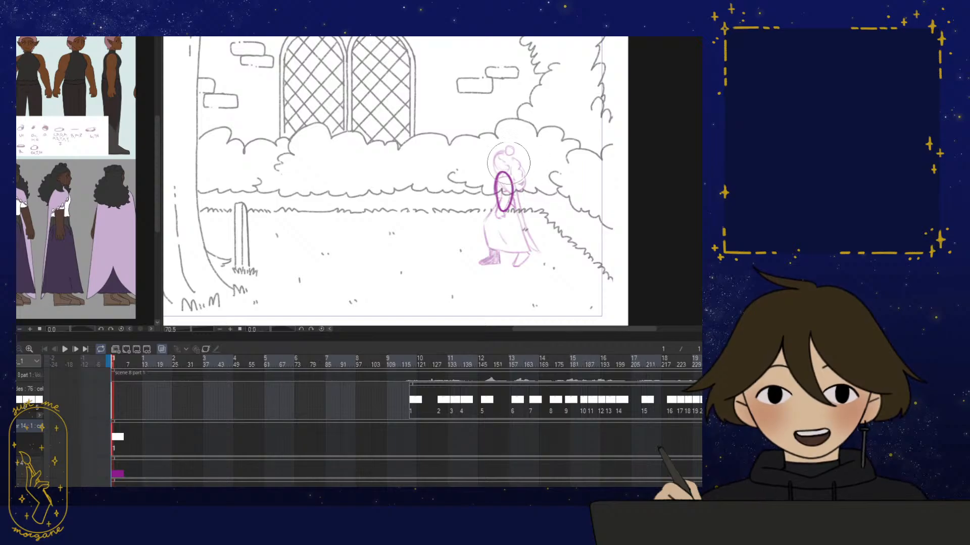
{"action": "key", "text": "ctrl+z"}
{"action": "key", "text": "ctrl+z"}
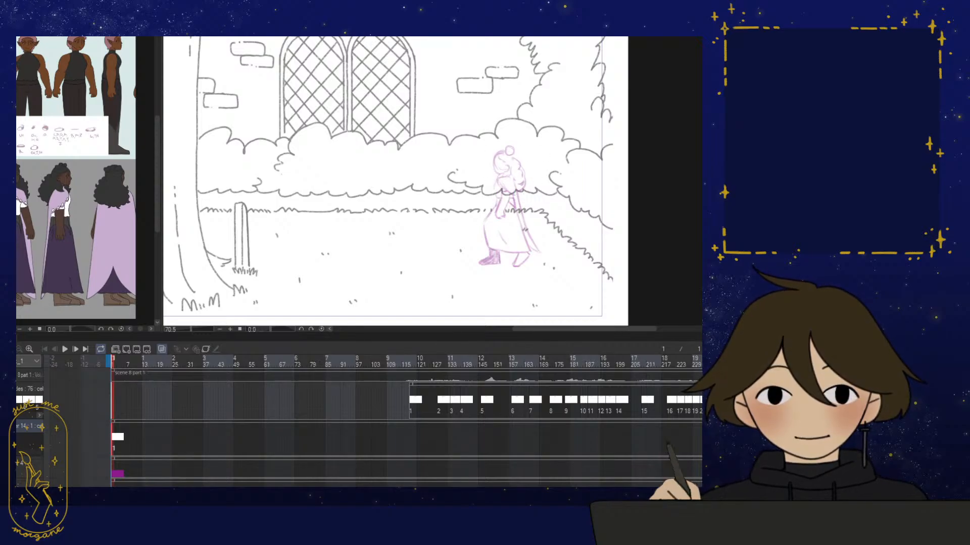
Set the drawing colour to black and draw an upright oval over the character's upper body on cel 1
{"action": "left_click", "coordinate": [446, 216]}
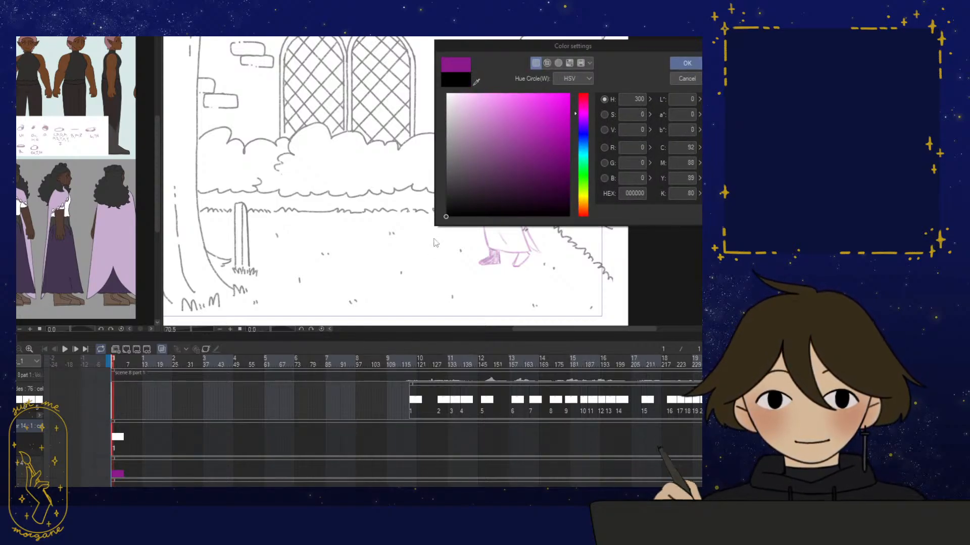
{"action": "left_click", "coordinate": [686, 64]}
{"action": "left_click_drag", "start_coordinate": [509, 160], "coordinate": [503, 204]}
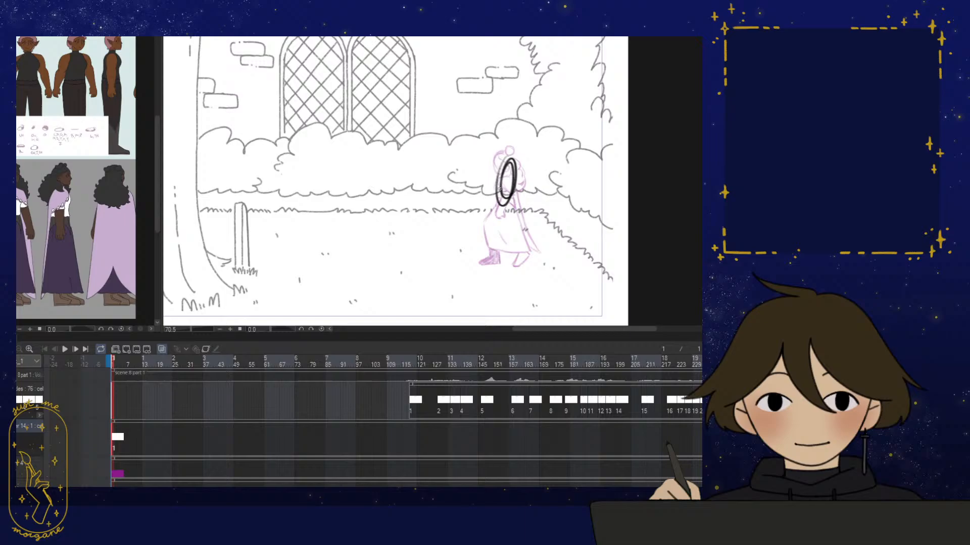
Add cel 2 at frame 5 of the animation folder and draw an upright oval over the character's upper body
{"action": "left_click", "coordinate": [122, 357]}
{"action": "left_click", "coordinate": [123, 358]}
{"action": "key", "text": "ctrl+shift+n"}
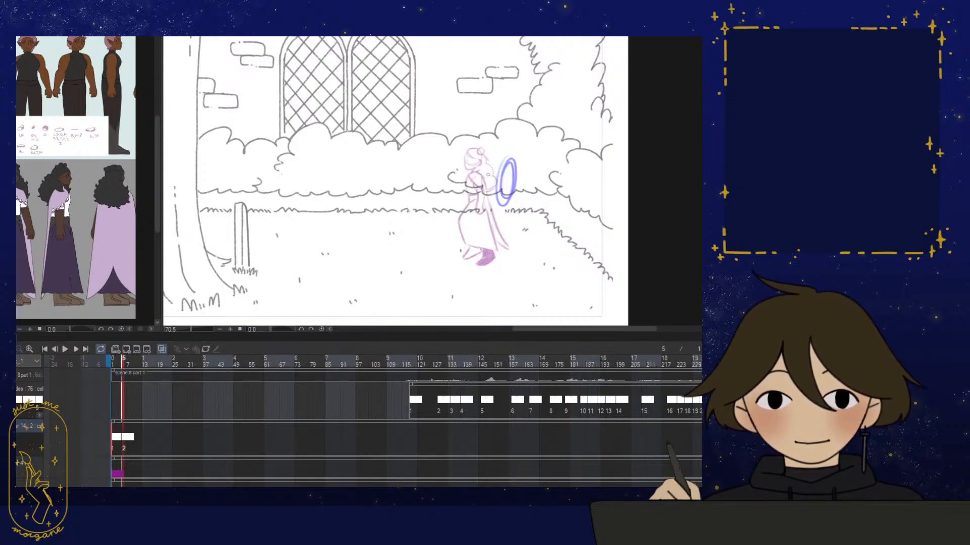
{"action": "left_click_drag", "start_coordinate": [478, 171], "coordinate": [474, 198]}
Add cel 3 at frame 9 and draw an upright oval just in front of the walking character
{"action": "left_click", "coordinate": [133, 360]}
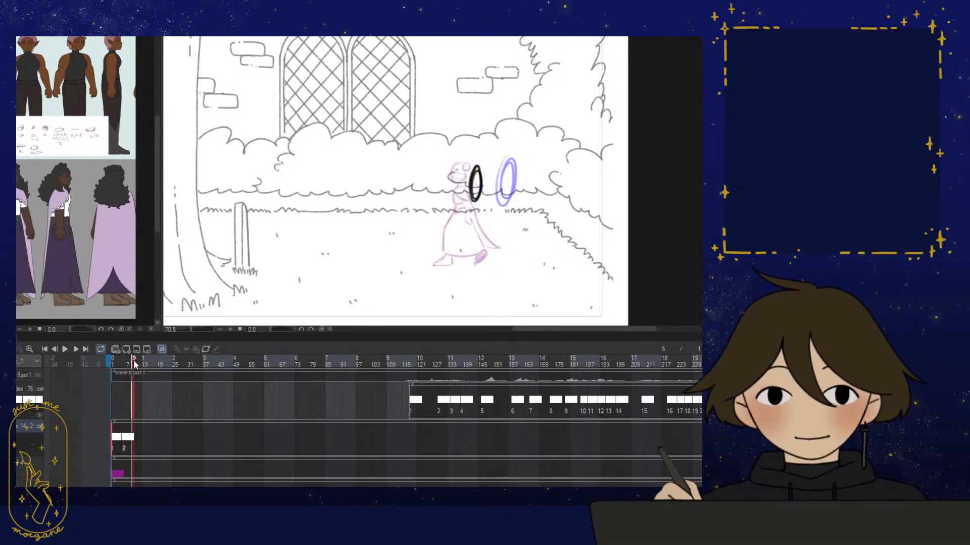
{"action": "key", "text": "ctrl+shift+n"}
{"action": "mouse_move", "coordinate": [444, 167]}
{"action": "left_mouse_down"}
{"action": "mouse_move", "coordinate": [443, 195]}
{"action": "mouse_move", "coordinate": [443, 166]}
{"action": "left_mouse_up"}
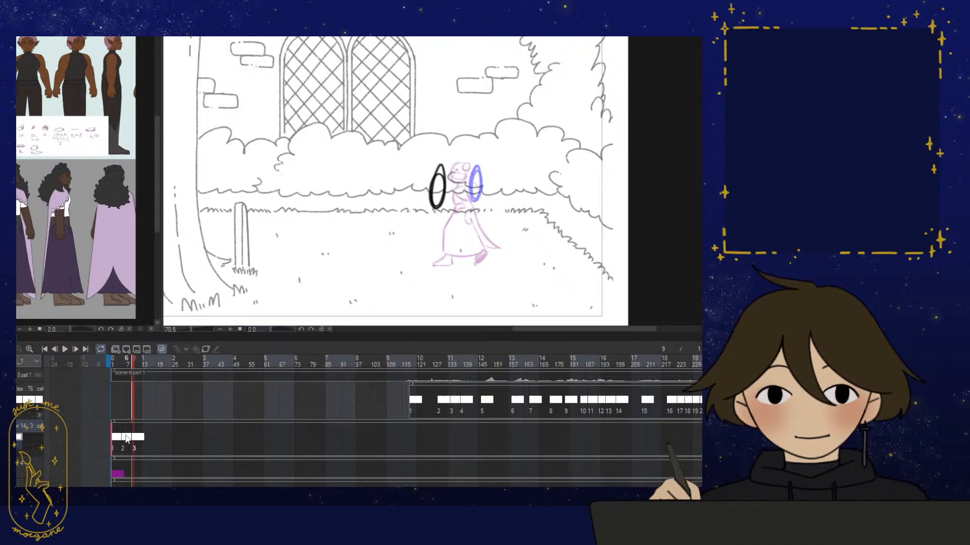
Erase the test ovals from cels 2, 1 and 3 of the animation folder
{"action": "left_click", "coordinate": [124, 359]}
{"action": "scroll", "coordinate": [526, 231], "scroll_direction": "up", "scroll_amount": 2}
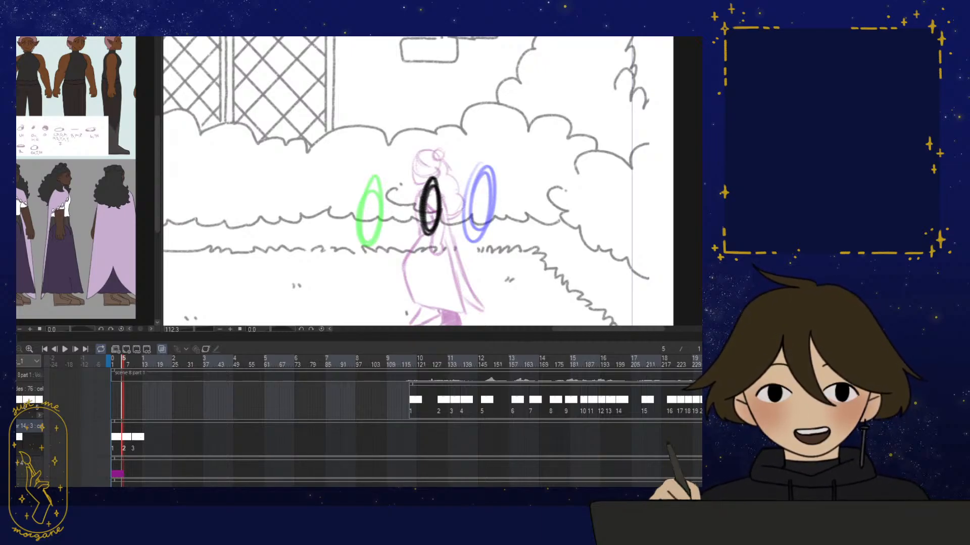
{"action": "left_click_drag", "start_coordinate": [448, 286], "coordinate": [455, 256]}
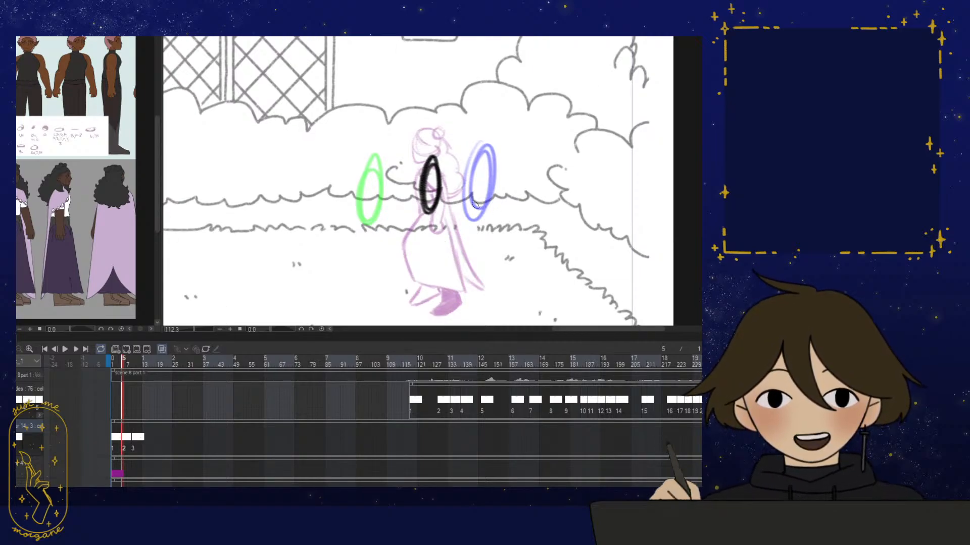
{"action": "left_click_drag", "start_coordinate": [432, 162], "coordinate": [424, 212]}
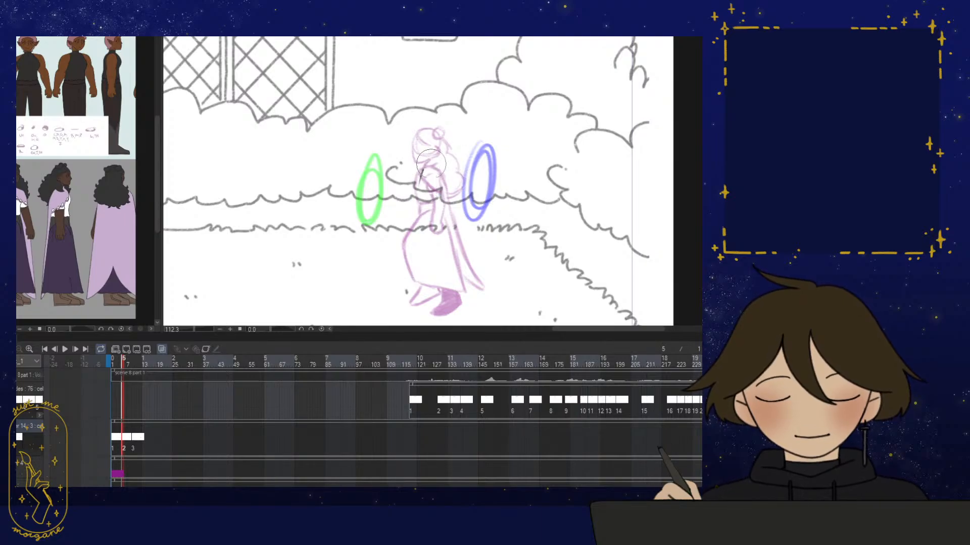
{"action": "left_click", "coordinate": [116, 439]}
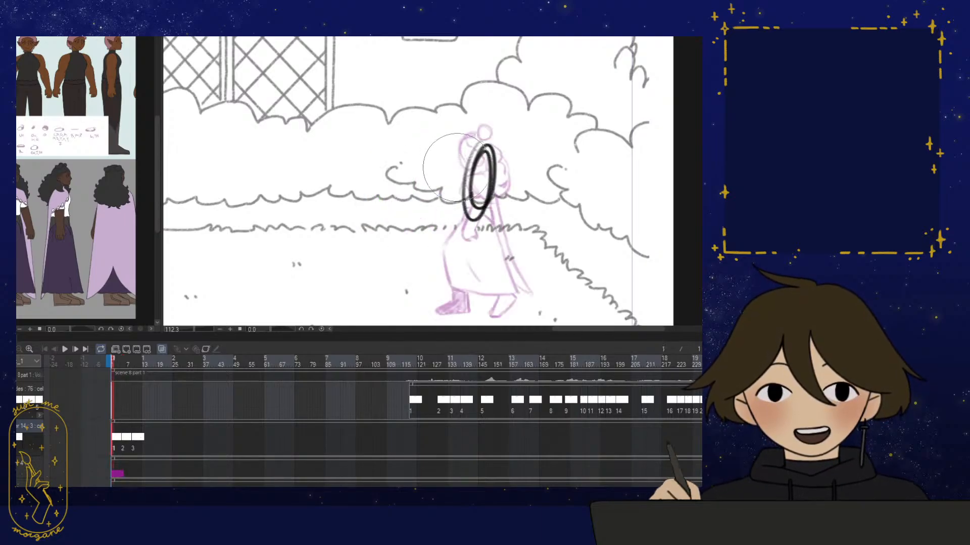
{"action": "left_click", "coordinate": [137, 438]}
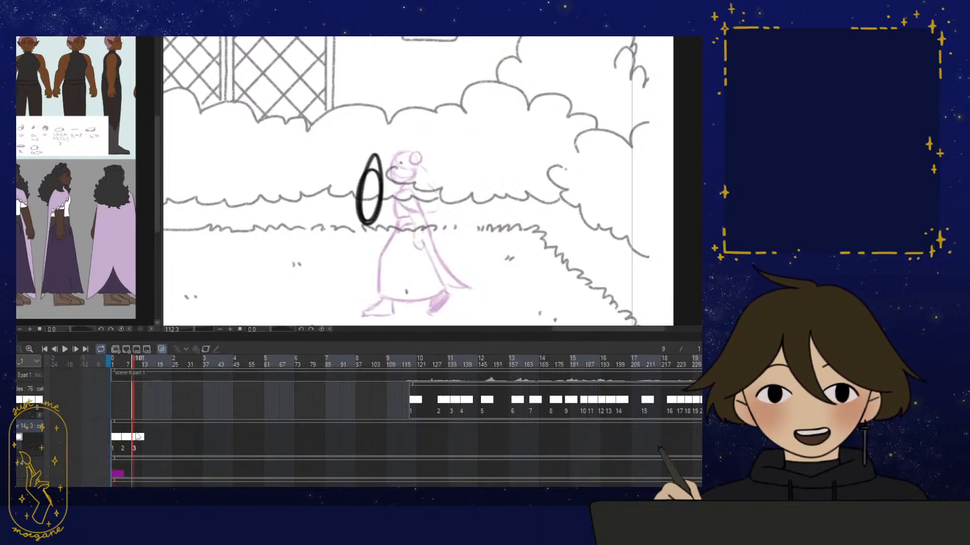
{"action": "left_click_drag", "start_coordinate": [371, 161], "coordinate": [366, 222]}
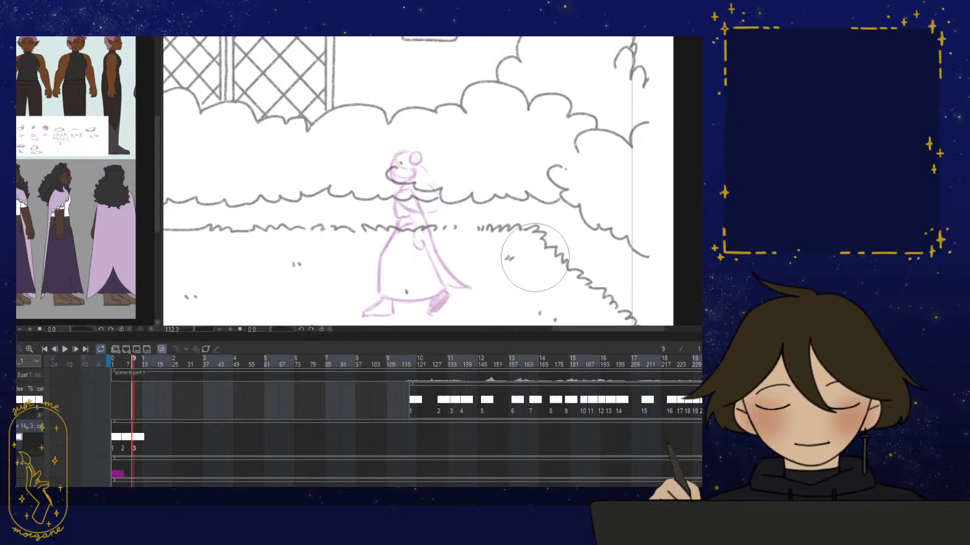
Compare the storyboard poses in the opening frames and move cel 2 to frame 3
{"action": "left_click", "coordinate": [116, 445]}
{"action": "left_click", "coordinate": [115, 362]}
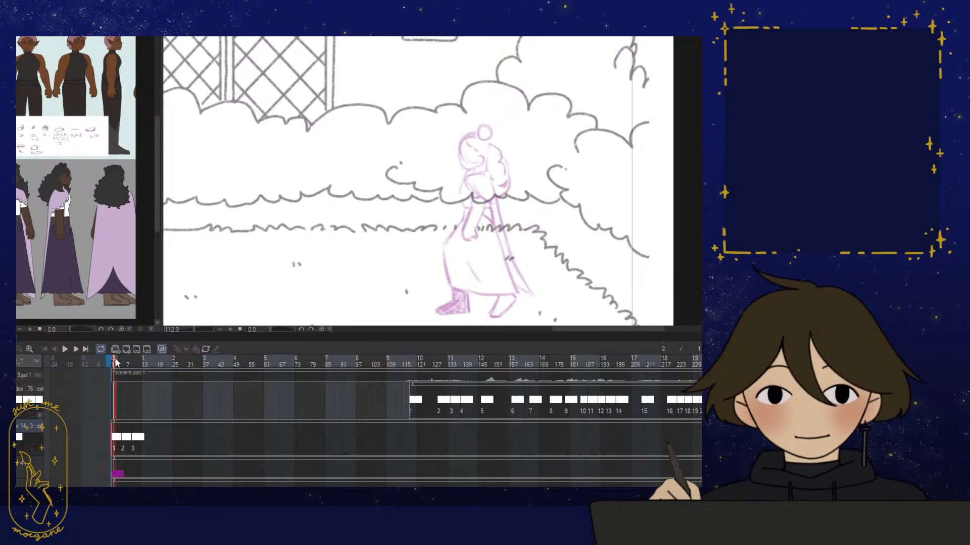
{"action": "left_click", "coordinate": [116, 363]}
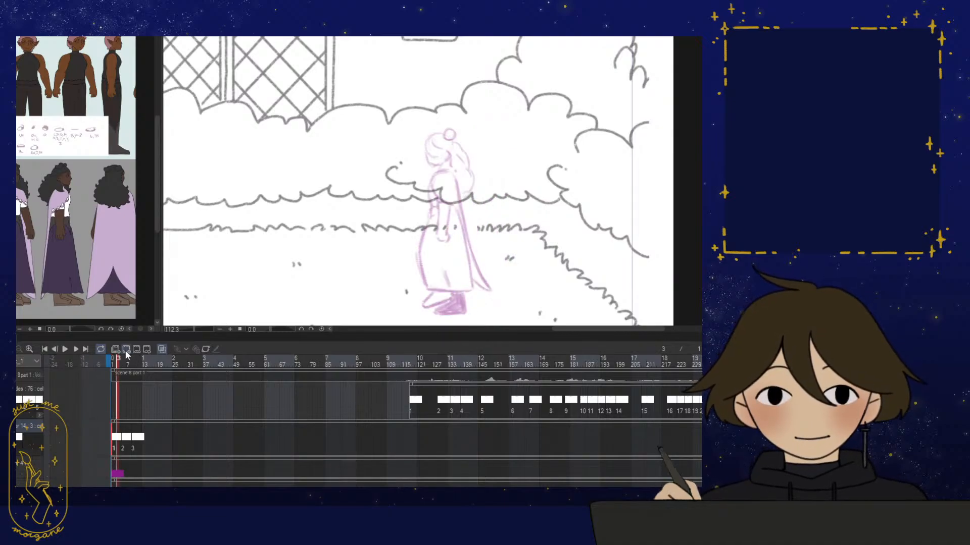
{"action": "left_click", "coordinate": [30, 349]}
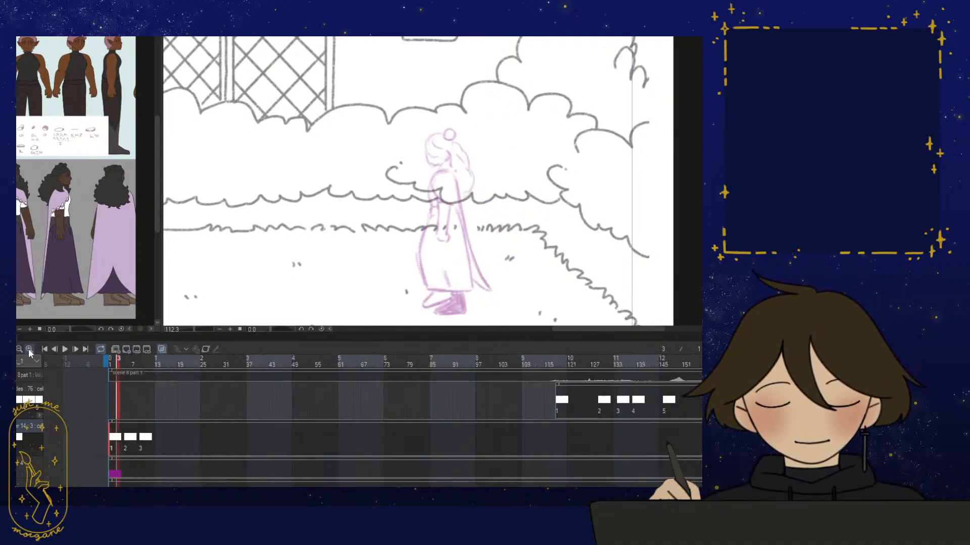
{"action": "left_click", "coordinate": [30, 349]}
{"action": "scroll", "coordinate": [95, 364], "scroll_direction": "right", "scroll_amount": 1}
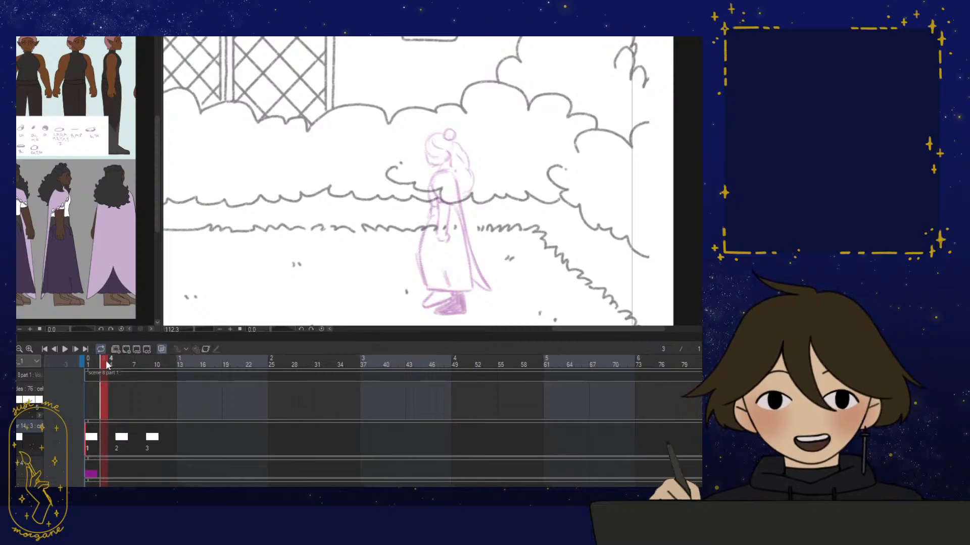
{"action": "left_click", "coordinate": [95, 365]}
{"action": "left_click", "coordinate": [103, 365]}
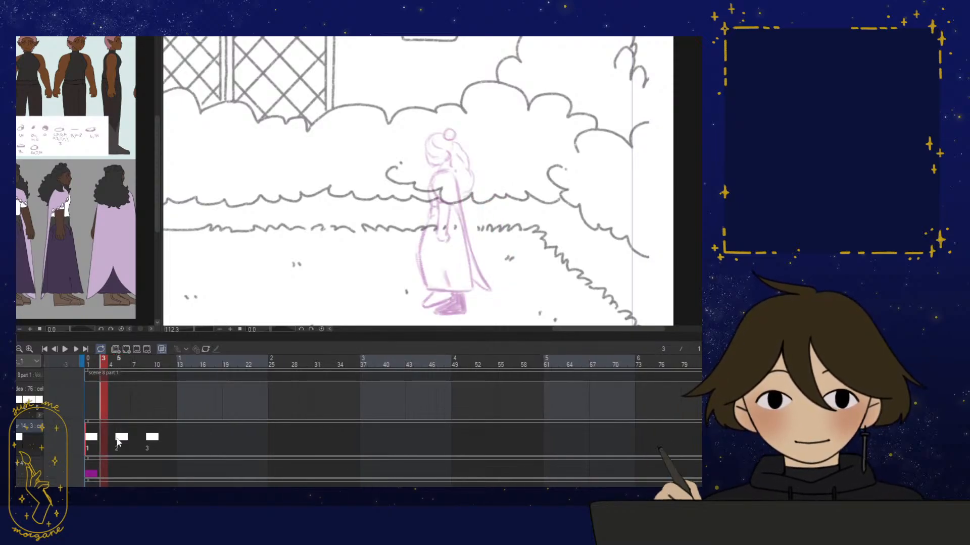
{"action": "key", "text": "Right"}
{"action": "key", "text": "Right"}
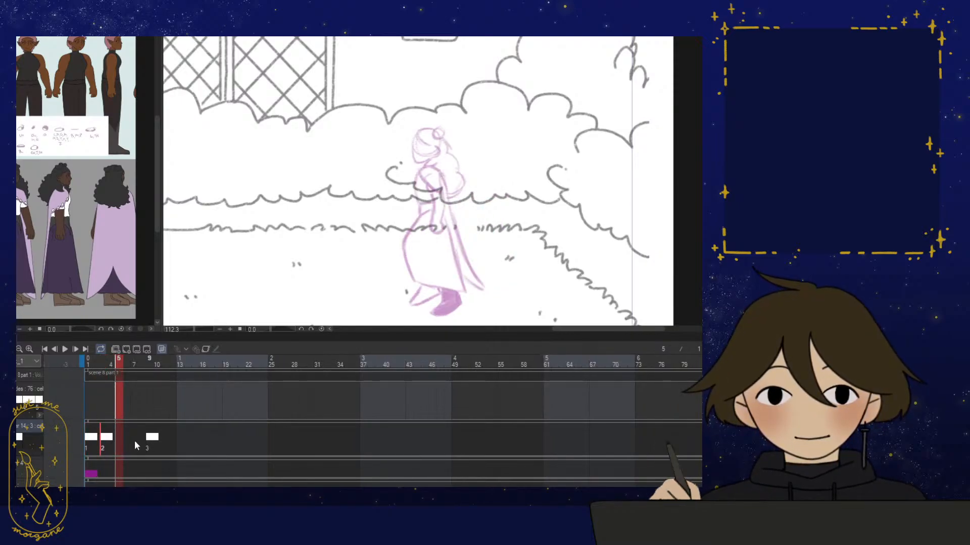
Move cel 3 to frame 5 and check its timing against the storyboard poses
{"action": "left_click_drag", "start_coordinate": [144, 441], "coordinate": [117, 441]}
{"action": "left_click", "coordinate": [93, 363]}
{"action": "left_click_drag", "start_coordinate": [94, 363], "coordinate": [116, 370]}
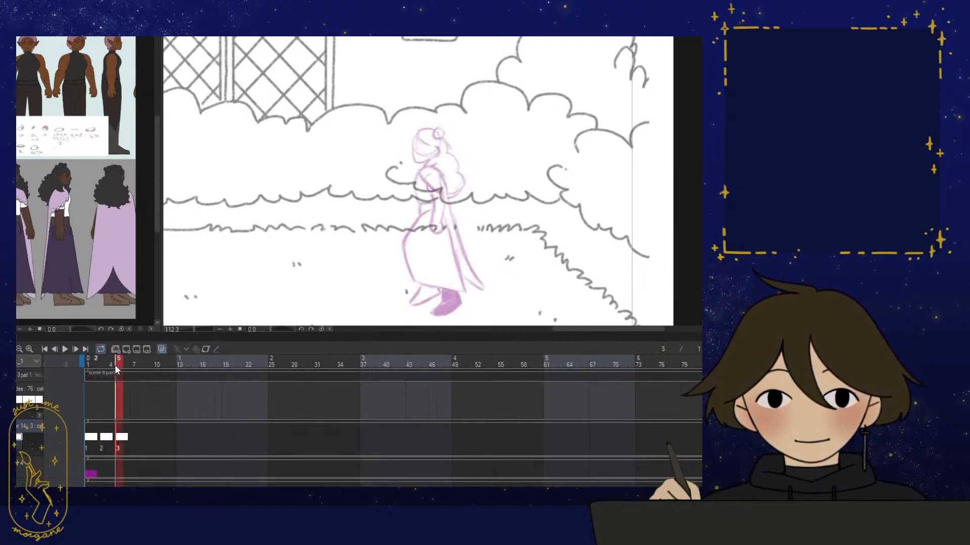
Enlarge the canvas area, go back to frame 1 and magnify the character's side view in the reference sheet
{"action": "left_click_drag", "start_coordinate": [425, 332], "coordinate": [424, 347]}
{"action": "scroll", "coordinate": [353, 435], "scroll_direction": "down", "scroll_amount": 3}
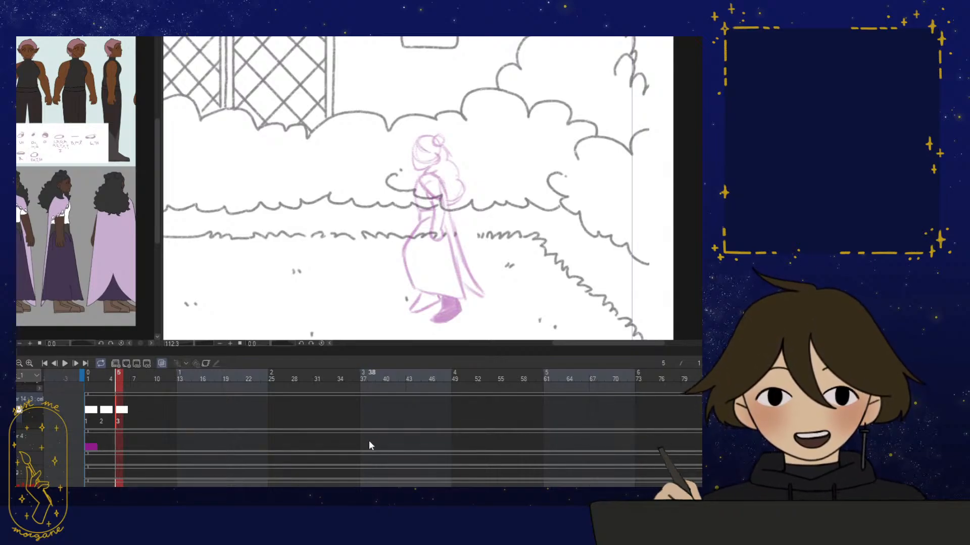
{"action": "left_click_drag", "start_coordinate": [112, 374], "coordinate": [91, 377]}
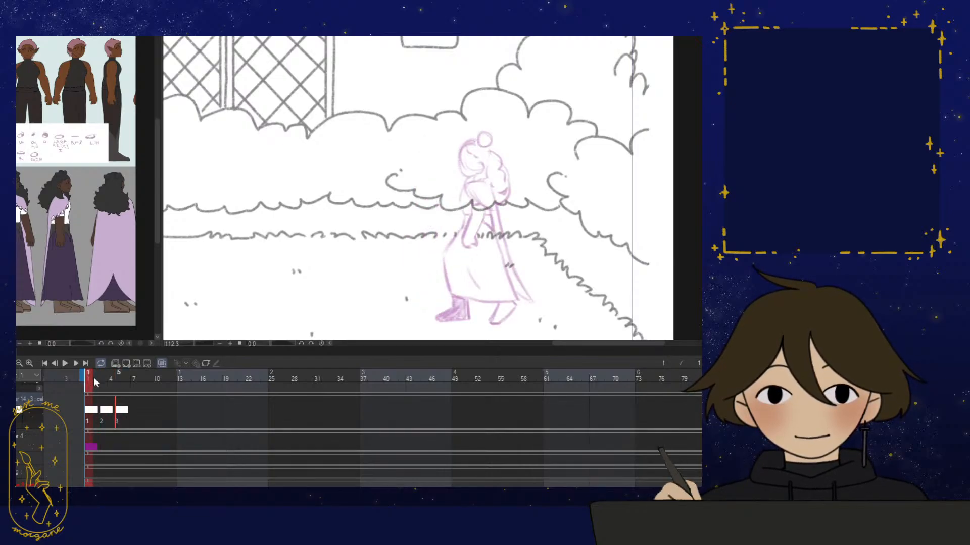
{"action": "scroll", "coordinate": [85, 274], "scroll_direction": "up", "scroll_amount": 2}
{"action": "scroll", "coordinate": [85, 274], "scroll_direction": "up", "scroll_amount": 2}
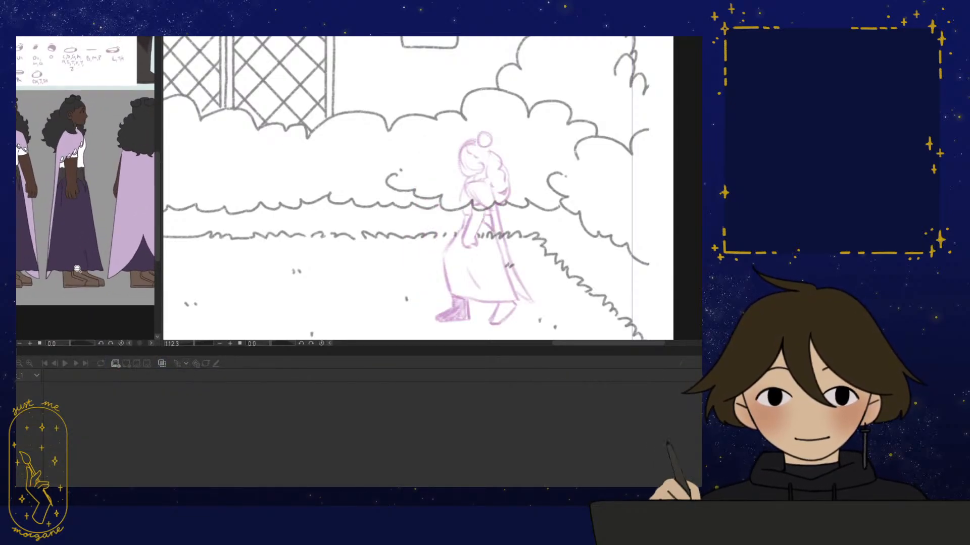
{"action": "mouse_move", "coordinate": [455, 212]}
{"action": "left_mouse_down"}
{"action": "mouse_move", "coordinate": [427, 171]}
{"action": "mouse_move", "coordinate": [485, 170]}
{"action": "left_mouse_up"}
{"action": "key", "text": "ctrl+z"}
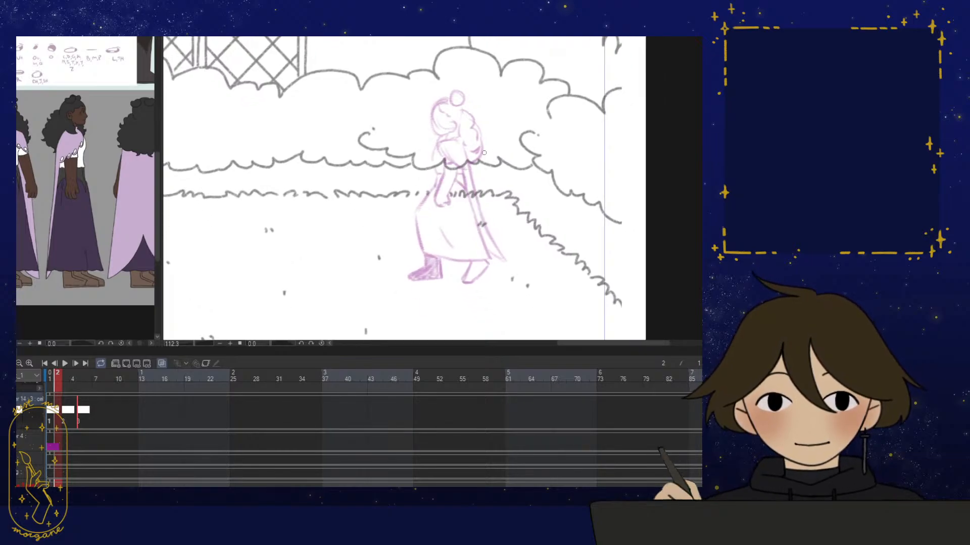
{"action": "mouse_move", "coordinate": [423, 205]}
{"action": "left_mouse_down"}
{"action": "mouse_move", "coordinate": [435, 164]}
{"action": "mouse_move", "coordinate": [455, 154]}
{"action": "mouse_move", "coordinate": [459, 218]}
{"action": "mouse_move", "coordinate": [447, 131]}
{"action": "left_mouse_up"}
{"action": "key", "text": "ctrl+z"}
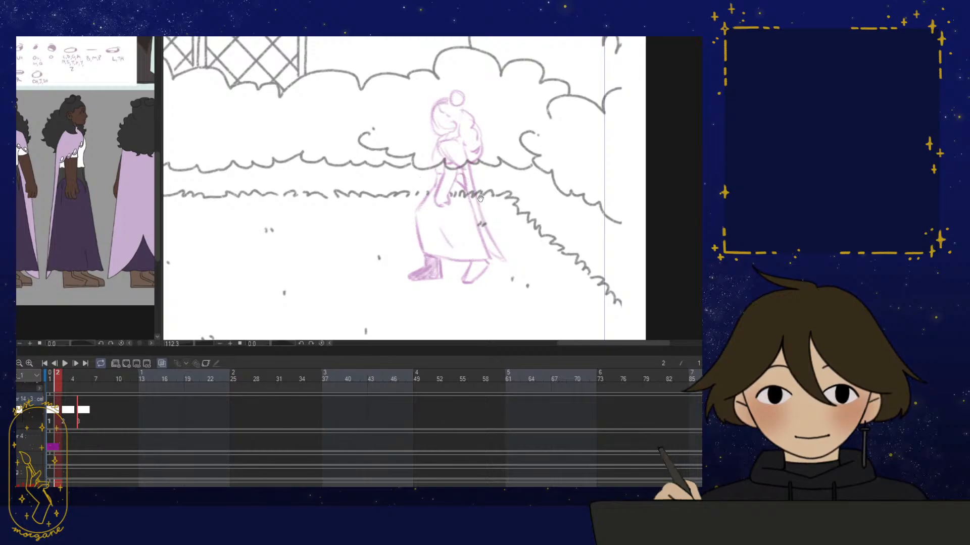
{"action": "left_click_drag", "start_coordinate": [445, 194], "coordinate": [437, 211]}
{"action": "scroll", "coordinate": [447, 203], "scroll_direction": "up", "scroll_amount": 1}
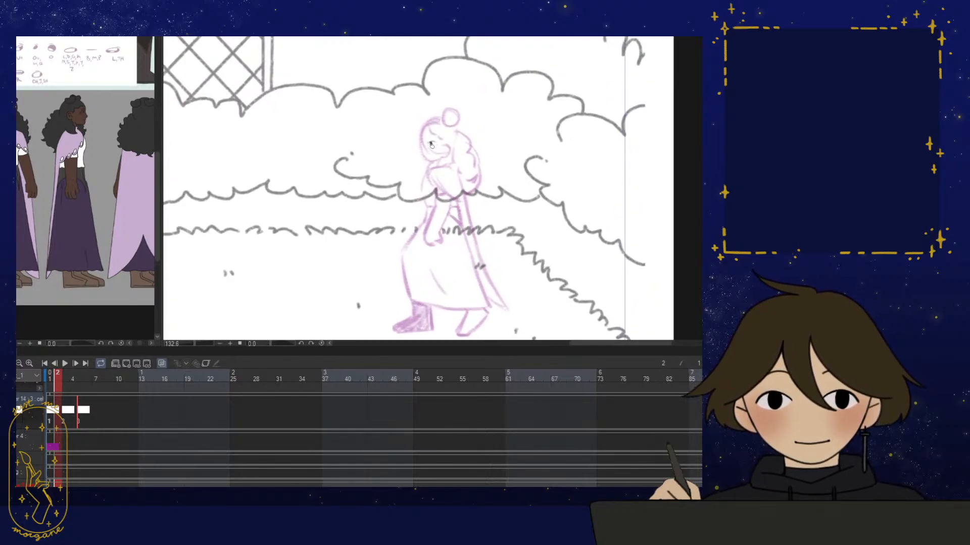
{"action": "left_click_drag", "start_coordinate": [477, 260], "coordinate": [469, 235]}
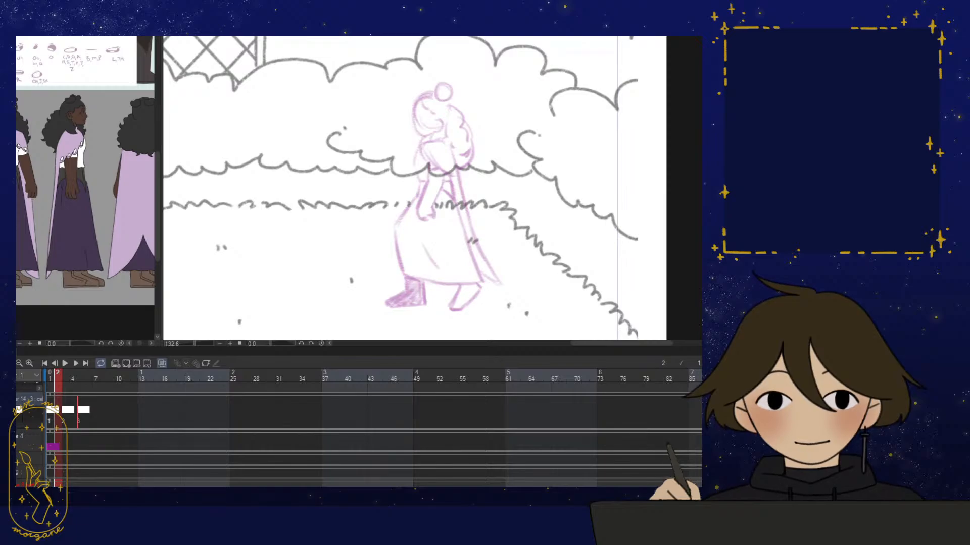
{"action": "mouse_move", "coordinate": [442, 200]}
{"action": "left_mouse_down"}
{"action": "mouse_move", "coordinate": [428, 207]}
{"action": "mouse_move", "coordinate": [445, 218]}
{"action": "left_mouse_up"}
{"action": "mouse_move", "coordinate": [445, 218]}
{"action": "left_mouse_down"}
{"action": "mouse_move", "coordinate": [456, 197]}
{"action": "mouse_move", "coordinate": [462, 205]}
{"action": "mouse_move", "coordinate": [449, 206]}
{"action": "left_mouse_up"}
Return to frame 1 on the timeline for drawing over the first storyboard pose
{"action": "left_click", "coordinate": [55, 414]}
{"action": "left_click_drag", "start_coordinate": [486, 251], "coordinate": [475, 253]}
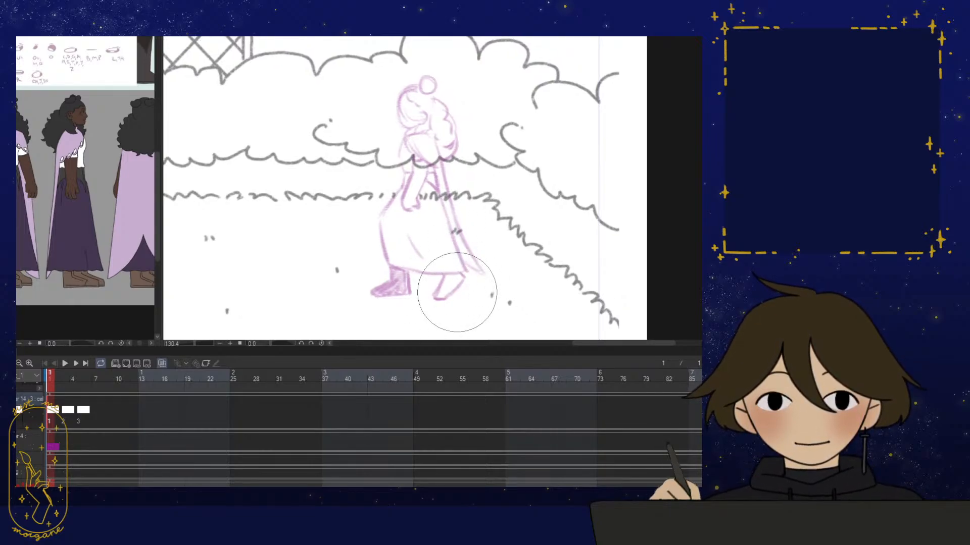
{"action": "left_click_drag", "start_coordinate": [446, 243], "coordinate": [444, 260]}
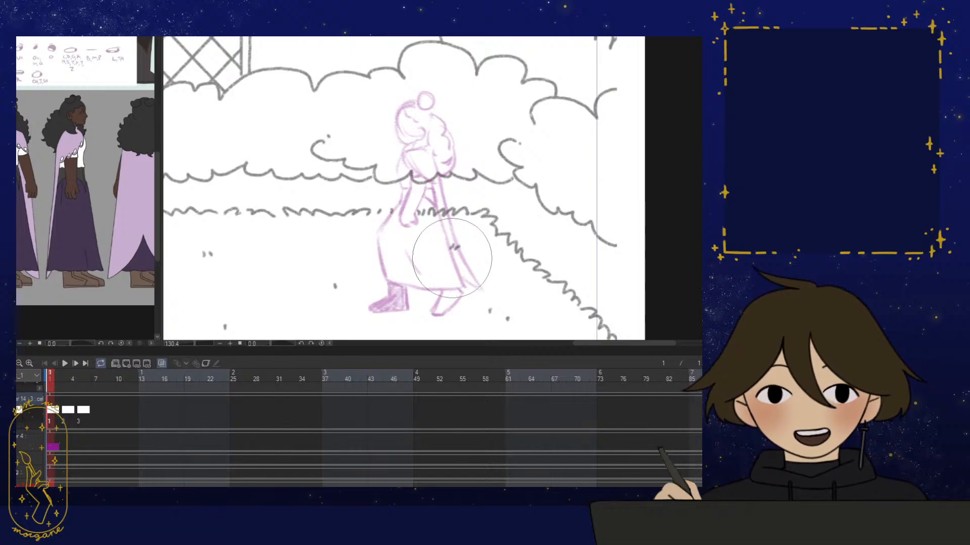
{"action": "scroll", "coordinate": [452, 258], "scroll_direction": "down", "scroll_amount": 3}
{"action": "mouse_move", "coordinate": [49, 378]}
{"action": "left_mouse_down"}
{"action": "mouse_move", "coordinate": [163, 397]}
{"action": "mouse_move", "coordinate": [81, 409]}
{"action": "mouse_move", "coordinate": [207, 402]}
{"action": "mouse_move", "coordinate": [97, 426]}
{"action": "mouse_move", "coordinate": [93, 416]}
{"action": "mouse_move", "coordinate": [53, 411]}
{"action": "mouse_move", "coordinate": [280, 402]}
{"action": "mouse_move", "coordinate": [399, 380]}
{"action": "mouse_move", "coordinate": [49, 408]}
{"action": "left_mouse_up"}
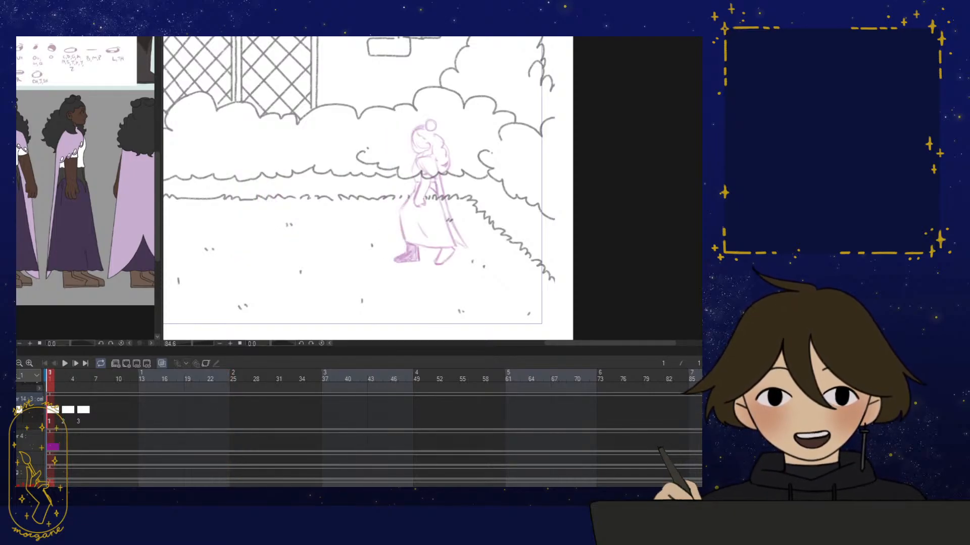
{"action": "left_click_drag", "start_coordinate": [506, 214], "coordinate": [539, 233]}
{"action": "scroll", "coordinate": [484, 218], "scroll_direction": "up", "scroll_amount": 4}
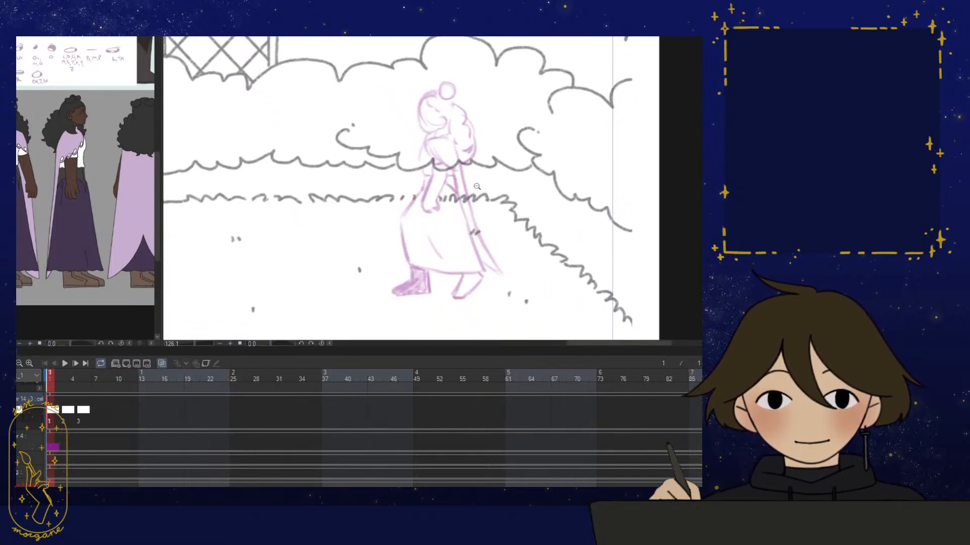
{"action": "scroll", "coordinate": [478, 194], "scroll_direction": "up", "scroll_amount": 2}
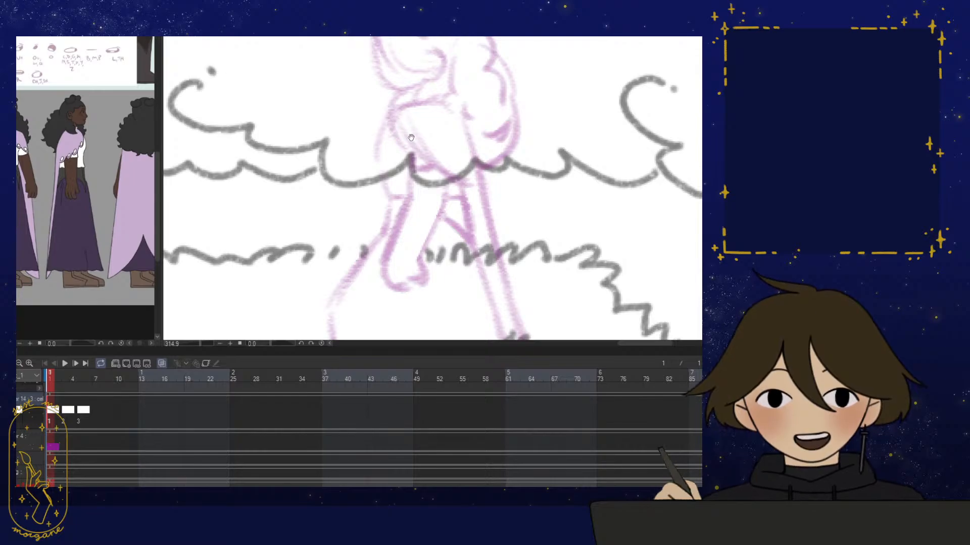
Try inking the scalloped edge and front curve of the capelet in thick black strokes on cel 1
{"action": "mouse_move", "coordinate": [396, 130]}
{"action": "left_mouse_down"}
{"action": "mouse_move", "coordinate": [387, 127]}
{"action": "mouse_move", "coordinate": [454, 177]}
{"action": "left_mouse_up"}
{"action": "left_click_drag", "start_coordinate": [454, 162], "coordinate": [477, 186]}
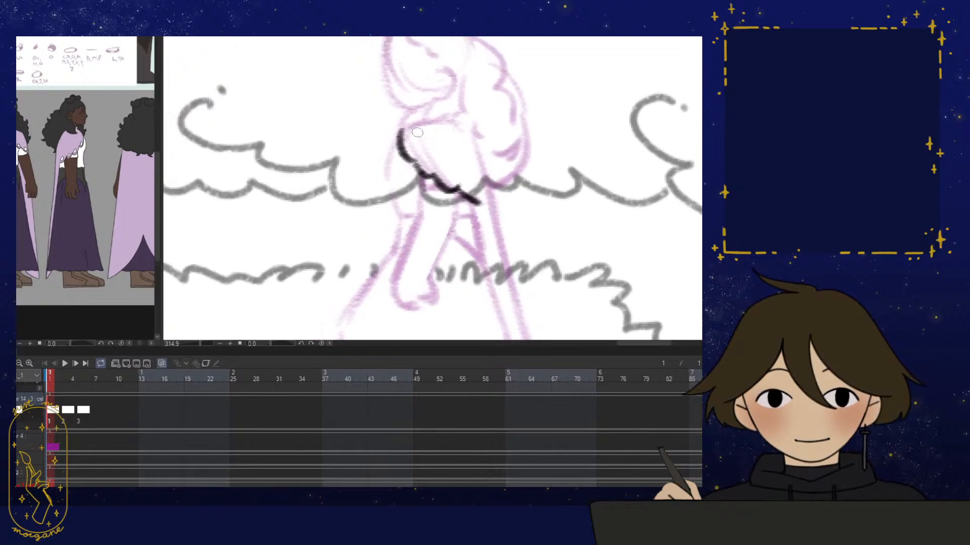
{"action": "left_click_drag", "start_coordinate": [398, 141], "coordinate": [433, 114]}
Try inking the two long back edges of the cape and its pointed lower end in thick black strokes
{"action": "mouse_move", "coordinate": [498, 223]}
{"action": "left_mouse_down"}
{"action": "mouse_move", "coordinate": [449, 124]}
{"action": "mouse_move", "coordinate": [451, 210]}
{"action": "mouse_move", "coordinate": [489, 195]}
{"action": "mouse_move", "coordinate": [496, 205]}
{"action": "mouse_move", "coordinate": [482, 204]}
{"action": "mouse_move", "coordinate": [478, 239]}
{"action": "mouse_move", "coordinate": [469, 211]}
{"action": "left_mouse_up"}
{"action": "left_click_drag", "start_coordinate": [416, 131], "coordinate": [464, 278]}
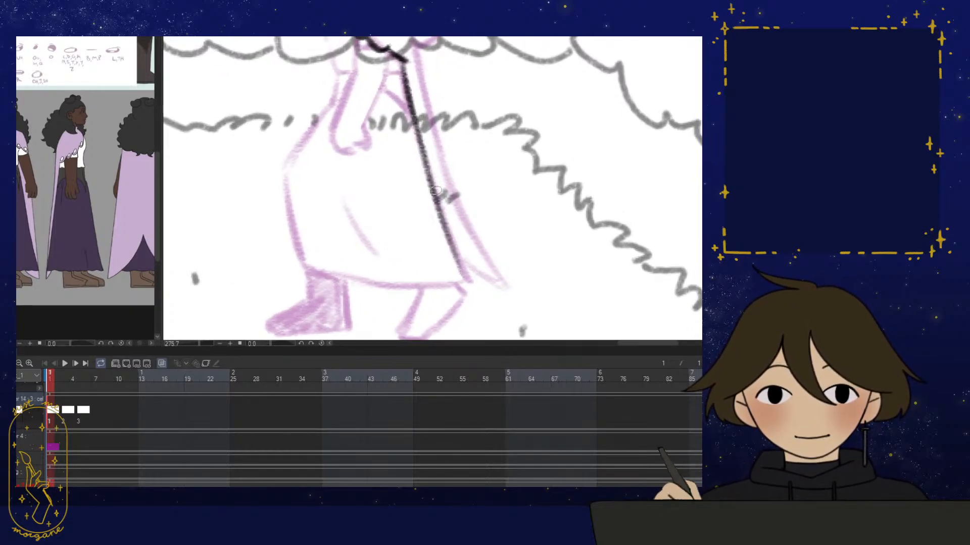
{"action": "left_click_drag", "start_coordinate": [430, 186], "coordinate": [467, 281]}
{"action": "left_click_drag", "start_coordinate": [451, 235], "coordinate": [449, 244]}
{"action": "left_click_drag", "start_coordinate": [415, 51], "coordinate": [447, 179]}
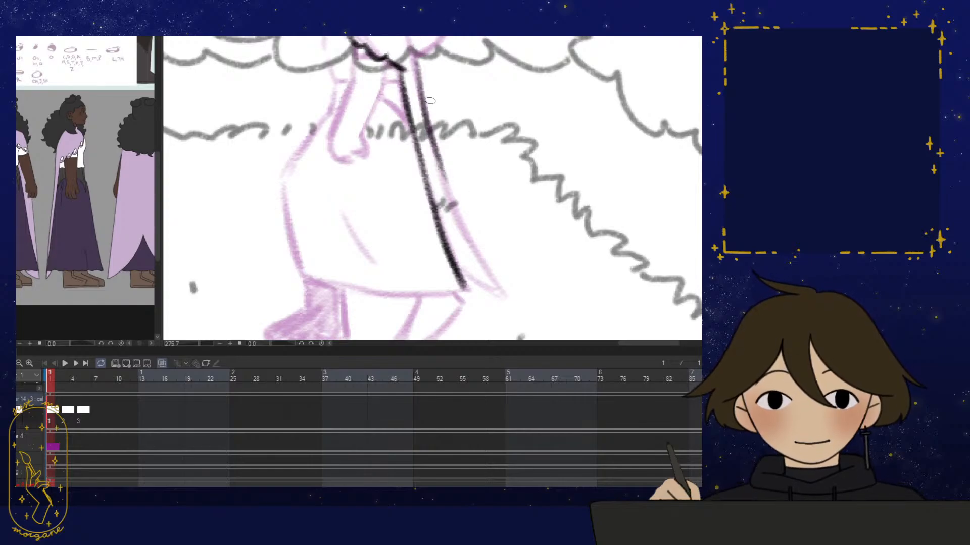
{"action": "left_click_drag", "start_coordinate": [425, 98], "coordinate": [479, 266]}
{"action": "left_click_drag", "start_coordinate": [445, 168], "coordinate": [500, 294]}
{"action": "mouse_move", "coordinate": [457, 263]}
{"action": "left_mouse_down"}
{"action": "mouse_move", "coordinate": [477, 285]}
{"action": "mouse_move", "coordinate": [467, 280]}
{"action": "mouse_move", "coordinate": [460, 267]}
{"action": "mouse_move", "coordinate": [498, 288]}
{"action": "left_mouse_up"}
Examine the skirt hem, shoes and cape of the side view in the character reference sheet
{"action": "left_click_drag", "start_coordinate": [89, 244], "coordinate": [125, 214]}
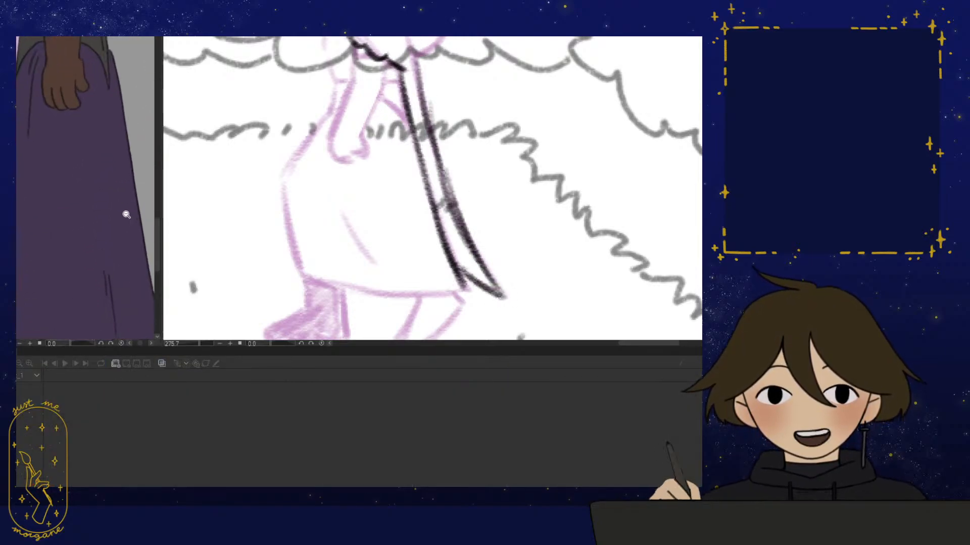
{"action": "left_click_drag", "start_coordinate": [117, 283], "coordinate": [105, 224]}
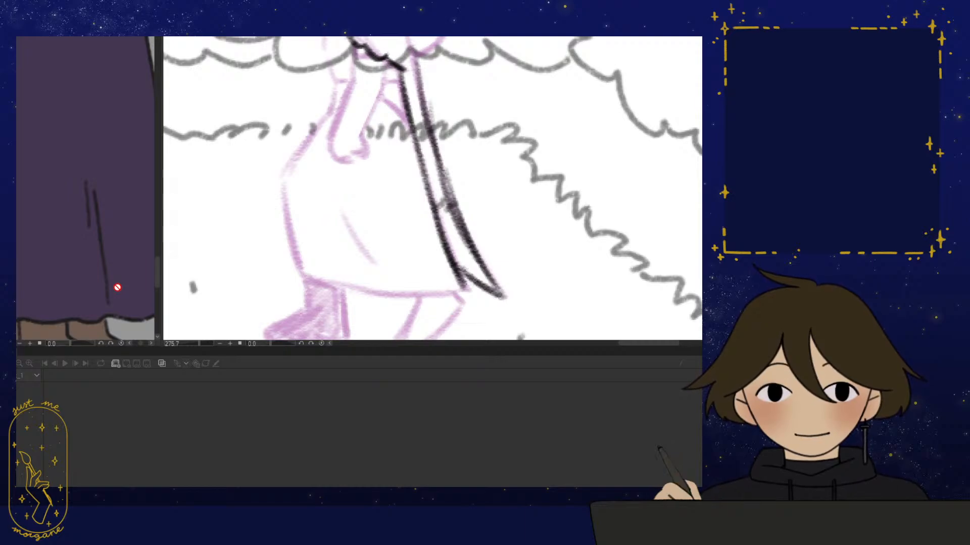
{"action": "scroll", "coordinate": [106, 227], "scroll_direction": "down", "scroll_amount": 5}
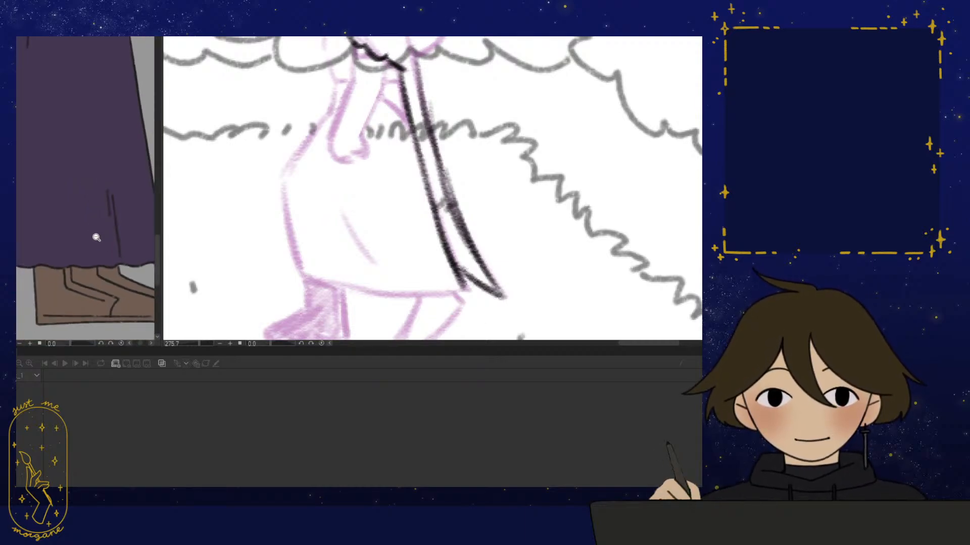
{"action": "scroll", "coordinate": [104, 275], "scroll_direction": "up", "scroll_amount": 3}
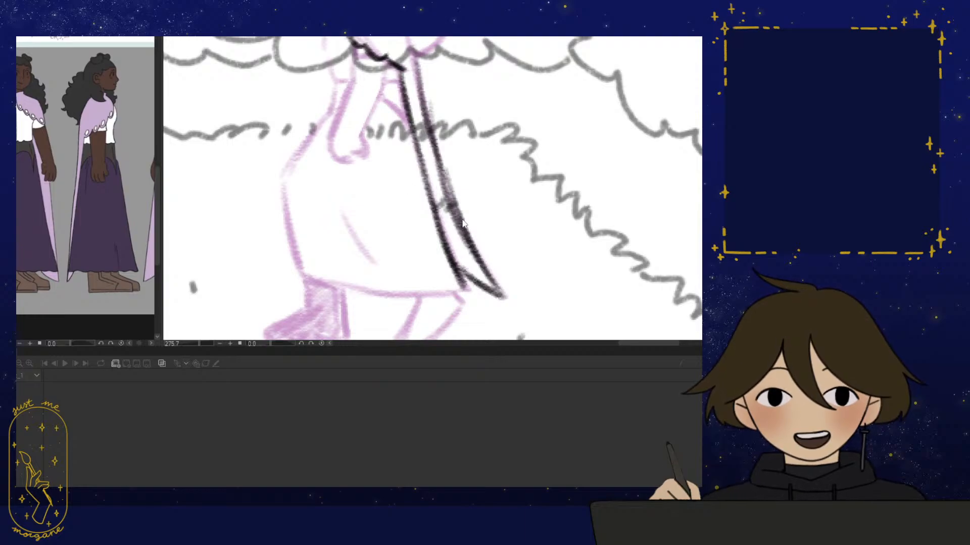
Erase the lower part of the cape's outer edge and redraw it down to the pointed tip
{"action": "left_click", "coordinate": [478, 238]}
{"action": "scroll", "coordinate": [478, 238], "scroll_direction": "right", "scroll_amount": 2}
{"action": "mouse_move", "coordinate": [420, 187]}
{"action": "left_mouse_down"}
{"action": "mouse_move", "coordinate": [430, 205]}
{"action": "mouse_move", "coordinate": [422, 177]}
{"action": "mouse_move", "coordinate": [470, 282]}
{"action": "left_mouse_up"}
{"action": "key", "text": "p"}
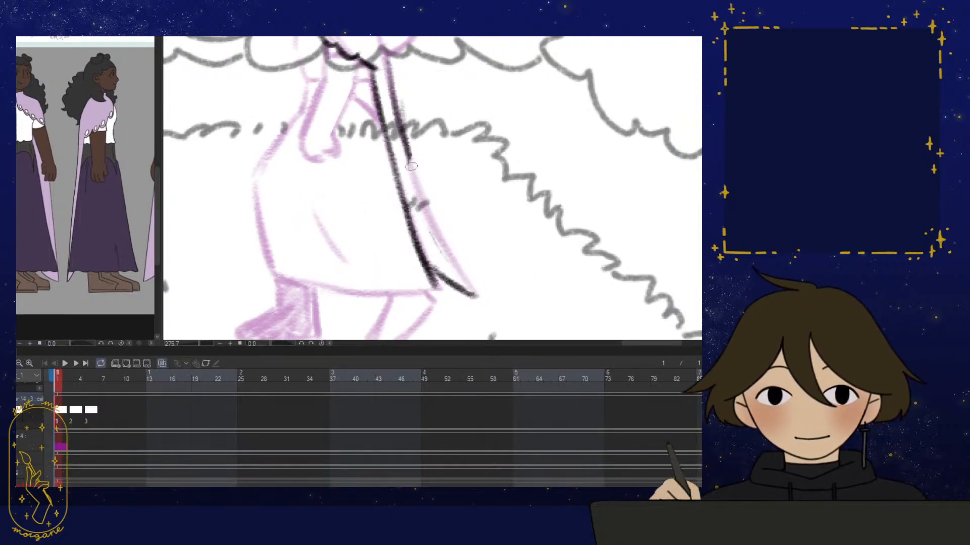
{"action": "left_click_drag", "start_coordinate": [405, 138], "coordinate": [447, 256]}
{"action": "left_click_drag", "start_coordinate": [414, 175], "coordinate": [467, 291]}
{"action": "left_click_drag", "start_coordinate": [440, 240], "coordinate": [473, 294]}
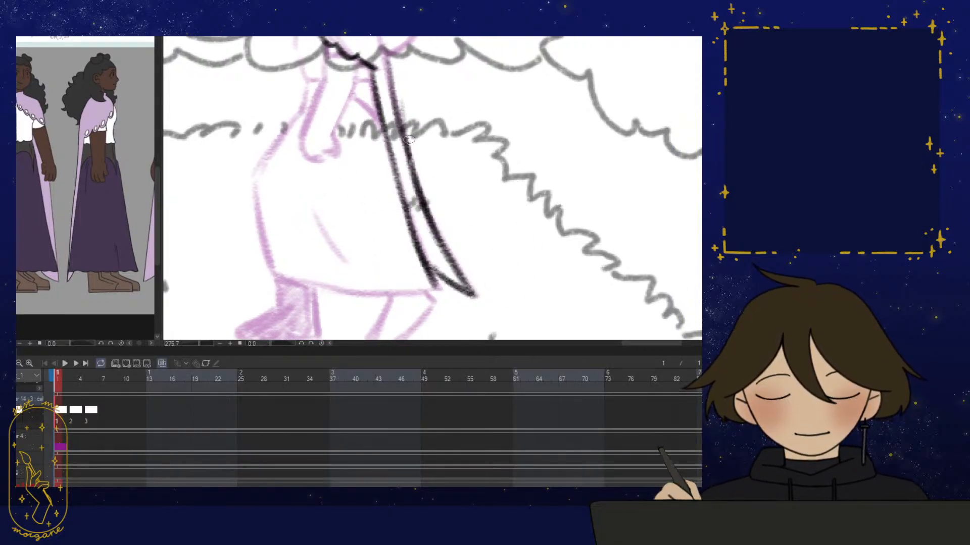
{"action": "left_click_drag", "start_coordinate": [476, 219], "coordinate": [471, 231]}
Clear all the thick black capelet and cape strokes from cel 1
{"action": "key", "text": "e"}
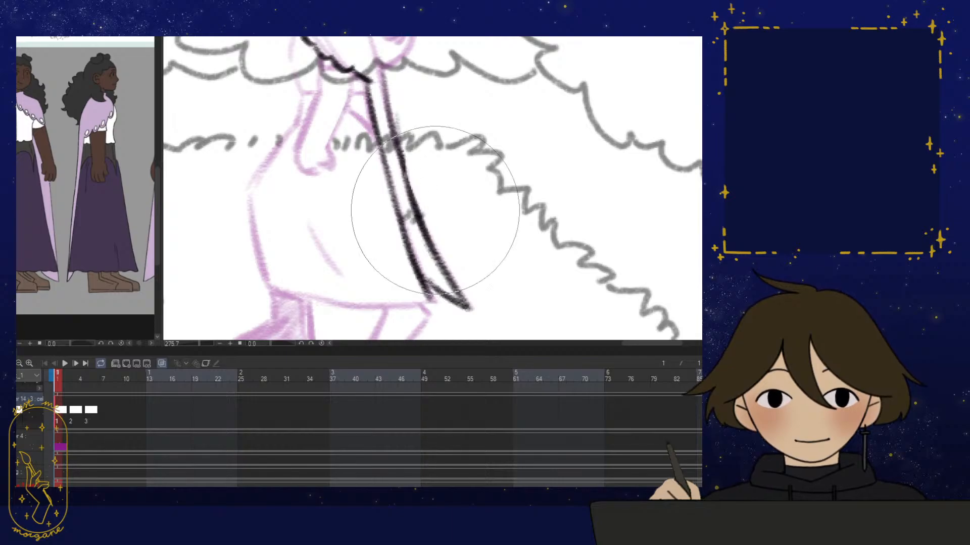
{"action": "scroll", "coordinate": [444, 160], "scroll_direction": "down", "scroll_amount": 2}
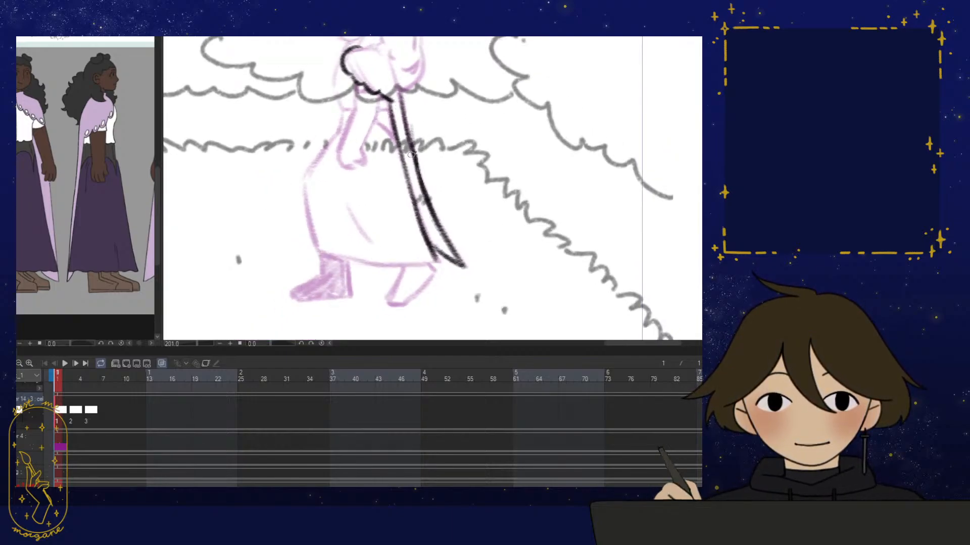
{"action": "mouse_move", "coordinate": [431, 172]}
{"action": "left_mouse_down"}
{"action": "mouse_move", "coordinate": [420, 175]}
{"action": "mouse_move", "coordinate": [454, 180]}
{"action": "mouse_move", "coordinate": [431, 185]}
{"action": "left_mouse_up"}
{"action": "mouse_move", "coordinate": [435, 147]}
{"action": "left_mouse_down"}
{"action": "mouse_move", "coordinate": [436, 189]}
{"action": "mouse_move", "coordinate": [384, 126]}
{"action": "mouse_move", "coordinate": [466, 192]}
{"action": "left_mouse_up"}
{"action": "key", "text": "e"}
{"action": "left_click", "coordinate": [448, 177]}
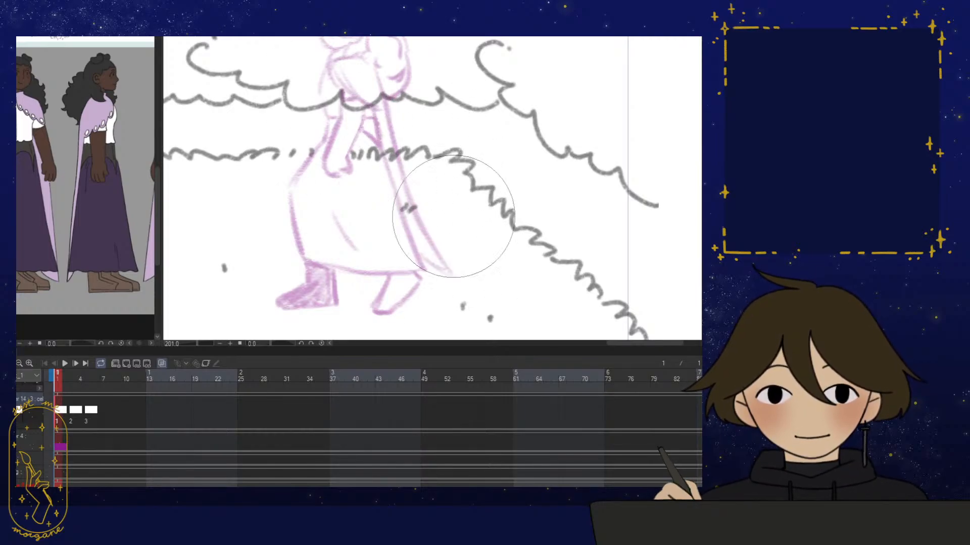
Ink the scalloped lower edge of the capelet on cel 1 with a thinner black line
{"action": "scroll", "coordinate": [355, 171], "scroll_direction": "up", "scroll_amount": 3}
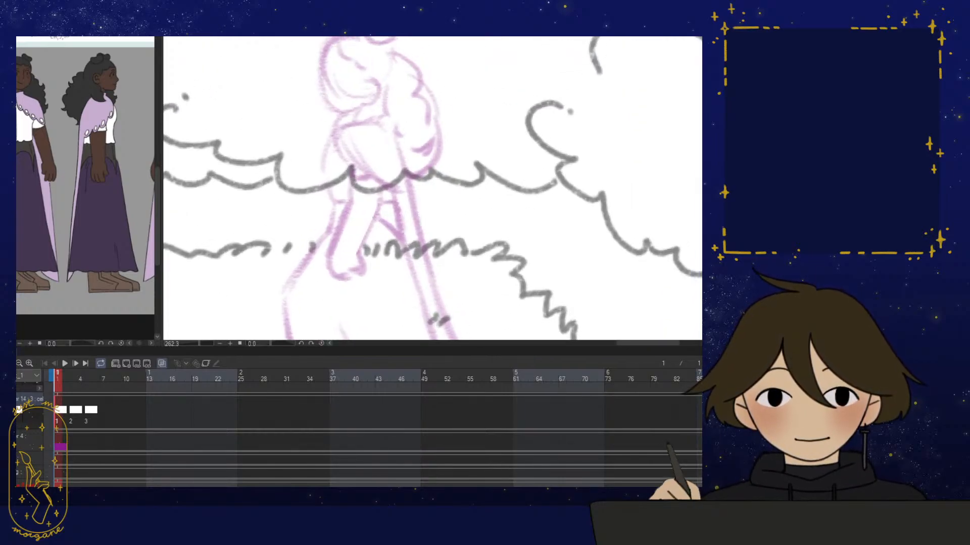
{"action": "key", "text": "p"}
{"action": "left_click_drag", "start_coordinate": [386, 176], "coordinate": [358, 165]}
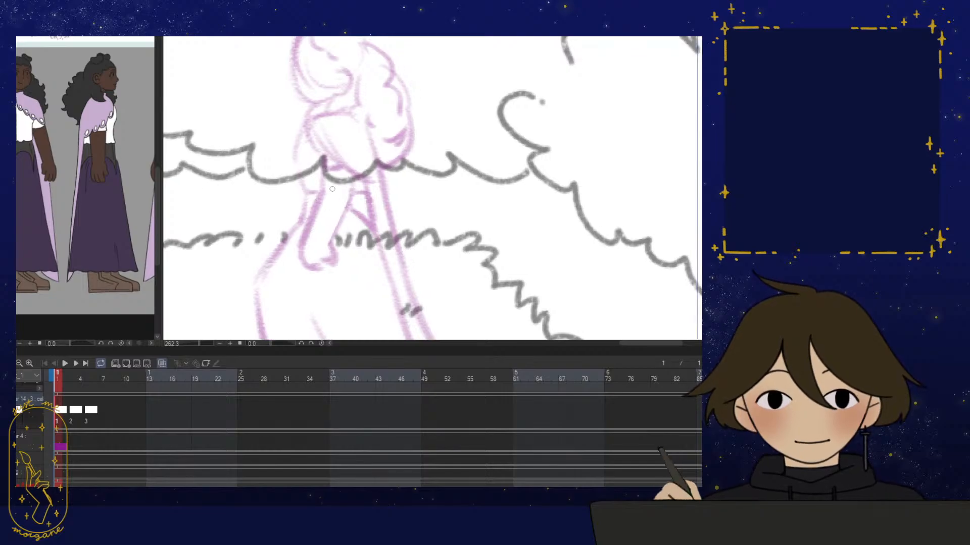
{"action": "mouse_move", "coordinate": [307, 134]}
{"action": "left_mouse_down"}
{"action": "mouse_move", "coordinate": [311, 112]}
{"action": "mouse_move", "coordinate": [320, 141]}
{"action": "mouse_move", "coordinate": [312, 110]}
{"action": "mouse_move", "coordinate": [342, 136]}
{"action": "mouse_move", "coordinate": [313, 145]}
{"action": "mouse_move", "coordinate": [359, 179]}
{"action": "mouse_move", "coordinate": [382, 151]}
{"action": "mouse_move", "coordinate": [309, 135]}
{"action": "mouse_move", "coordinate": [322, 166]}
{"action": "mouse_move", "coordinate": [328, 138]}
{"action": "left_mouse_up"}
{"action": "key", "text": "e"}
{"action": "key", "text": "p"}
{"action": "mouse_move", "coordinate": [294, 104]}
{"action": "left_mouse_down"}
{"action": "mouse_move", "coordinate": [291, 129]}
{"action": "mouse_move", "coordinate": [305, 150]}
{"action": "mouse_move", "coordinate": [376, 199]}
{"action": "mouse_move", "coordinate": [415, 127]}
{"action": "left_mouse_up"}
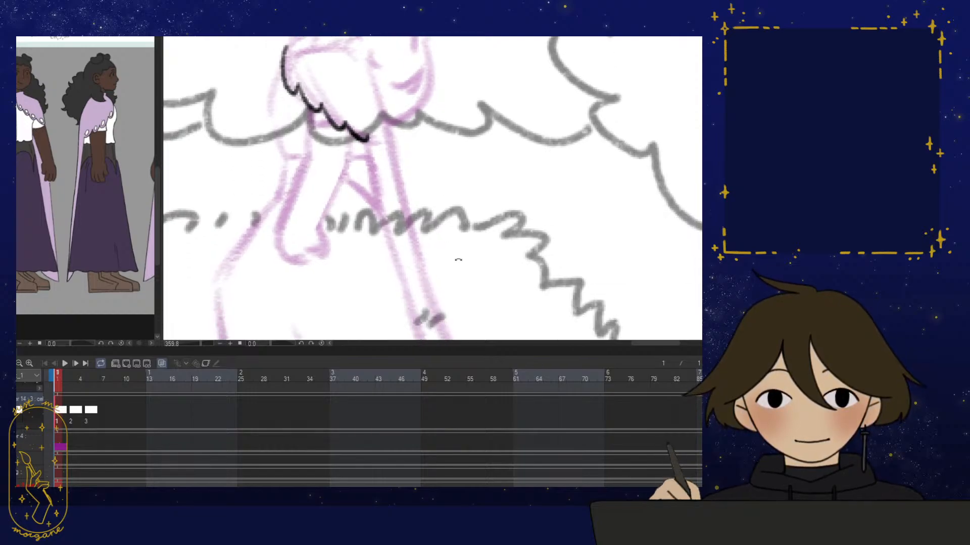
Ink the long line from the capelet's back tip down to the rear corner of the skirt
{"action": "left_click_drag", "start_coordinate": [458, 260], "coordinate": [357, 227]}
{"action": "mouse_move", "coordinate": [488, 93]}
{"action": "left_mouse_down"}
{"action": "mouse_move", "coordinate": [235, 266]}
{"action": "mouse_move", "coordinate": [368, 276]}
{"action": "left_mouse_up"}
{"action": "left_click_drag", "start_coordinate": [394, 317], "coordinate": [344, 282]}
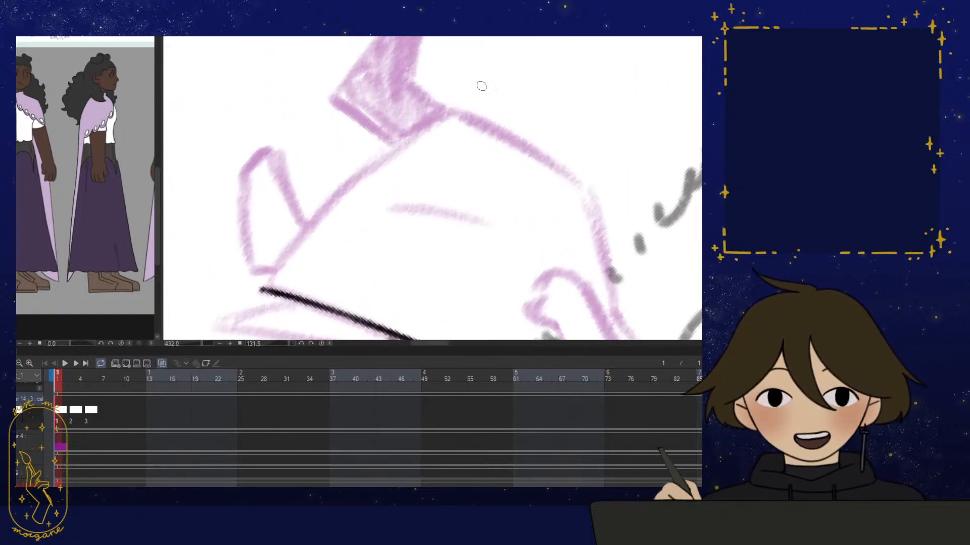
Try closing the bottom of the skirt with a smooth curved hem line between its front and rear corners
{"action": "left_click_drag", "start_coordinate": [456, 108], "coordinate": [262, 280]}
{"action": "left_click_drag", "start_coordinate": [285, 248], "coordinate": [261, 287]}
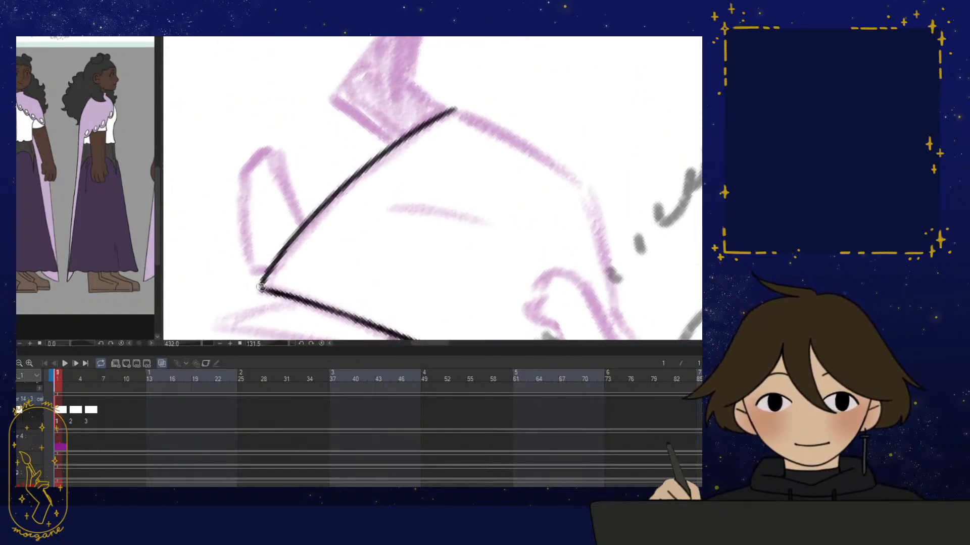
{"action": "key", "text": "ctrl+at"}
{"action": "left_click_drag", "start_coordinate": [541, 232], "coordinate": [519, 237]}
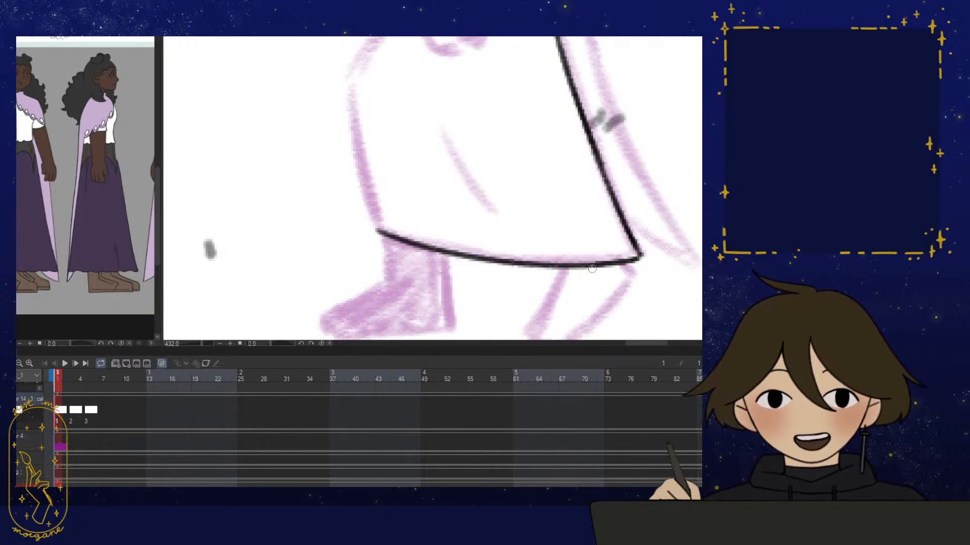
{"action": "mouse_move", "coordinate": [592, 269]}
{"action": "left_mouse_down"}
{"action": "mouse_move", "coordinate": [539, 269]}
{"action": "mouse_move", "coordinate": [371, 234]}
{"action": "mouse_move", "coordinate": [540, 273]}
{"action": "mouse_move", "coordinate": [633, 264]}
{"action": "mouse_move", "coordinate": [581, 267]}
{"action": "left_mouse_up"}
Try starting a wavy hem line from the skirt's front corner above the shaded foot, undoing each attempt
{"action": "mouse_move", "coordinate": [324, 236]}
{"action": "left_mouse_down"}
{"action": "mouse_move", "coordinate": [349, 243]}
{"action": "mouse_move", "coordinate": [330, 243]}
{"action": "left_mouse_up"}
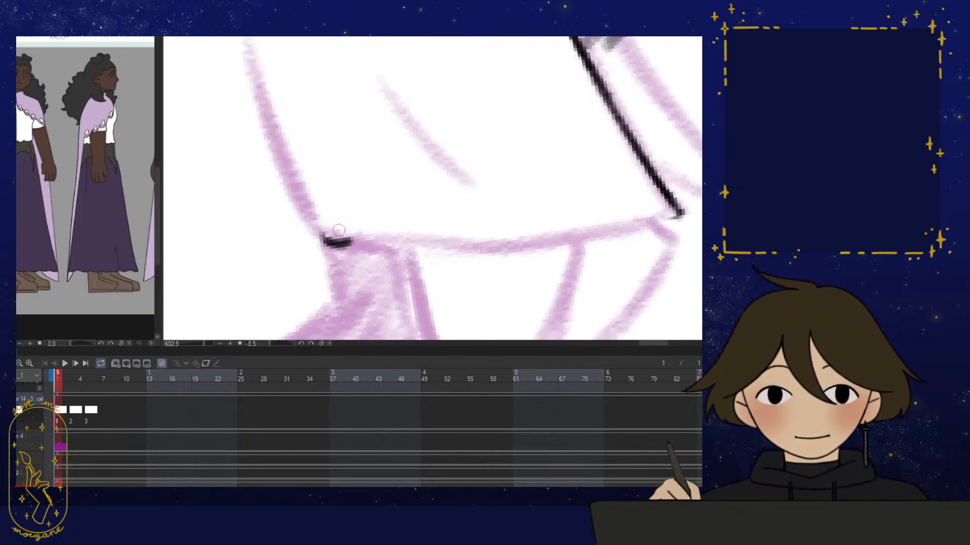
{"action": "mouse_move", "coordinate": [468, 303]}
{"action": "left_mouse_down"}
{"action": "mouse_move", "coordinate": [332, 236]}
{"action": "mouse_move", "coordinate": [328, 201]}
{"action": "left_mouse_up"}
{"action": "mouse_move", "coordinate": [382, 84]}
{"action": "left_mouse_down"}
{"action": "mouse_move", "coordinate": [383, 116]}
{"action": "mouse_move", "coordinate": [450, 199]}
{"action": "mouse_move", "coordinate": [403, 222]}
{"action": "mouse_move", "coordinate": [477, 126]}
{"action": "mouse_move", "coordinate": [500, 149]}
{"action": "mouse_move", "coordinate": [504, 189]}
{"action": "mouse_move", "coordinate": [459, 255]}
{"action": "mouse_move", "coordinate": [478, 260]}
{"action": "left_mouse_up"}
{"action": "key", "text": "ctrl+z"}
{"action": "mouse_move", "coordinate": [578, 115]}
{"action": "left_mouse_down"}
{"action": "mouse_move", "coordinate": [523, 137]}
{"action": "mouse_move", "coordinate": [541, 131]}
{"action": "mouse_move", "coordinate": [505, 136]}
{"action": "left_mouse_up"}
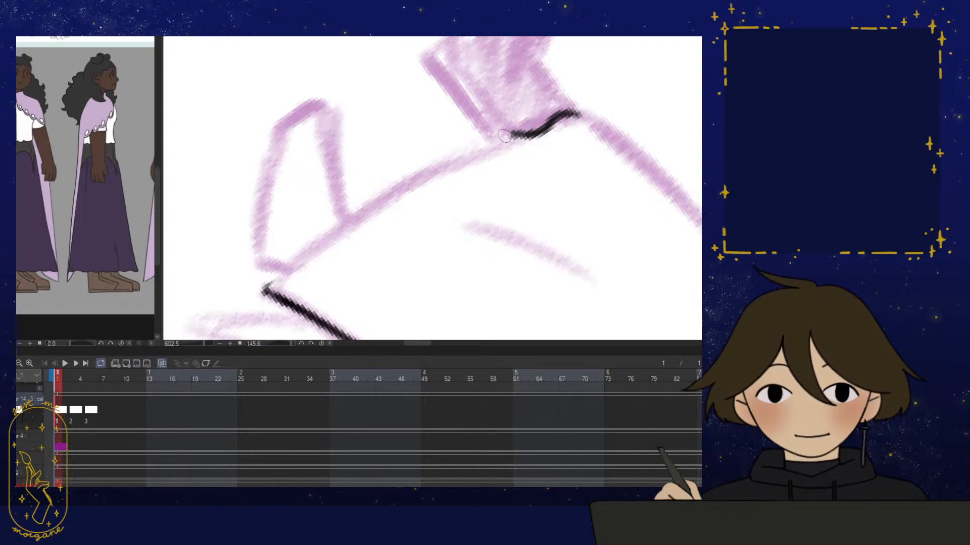
{"action": "key", "text": "ctrl+z"}
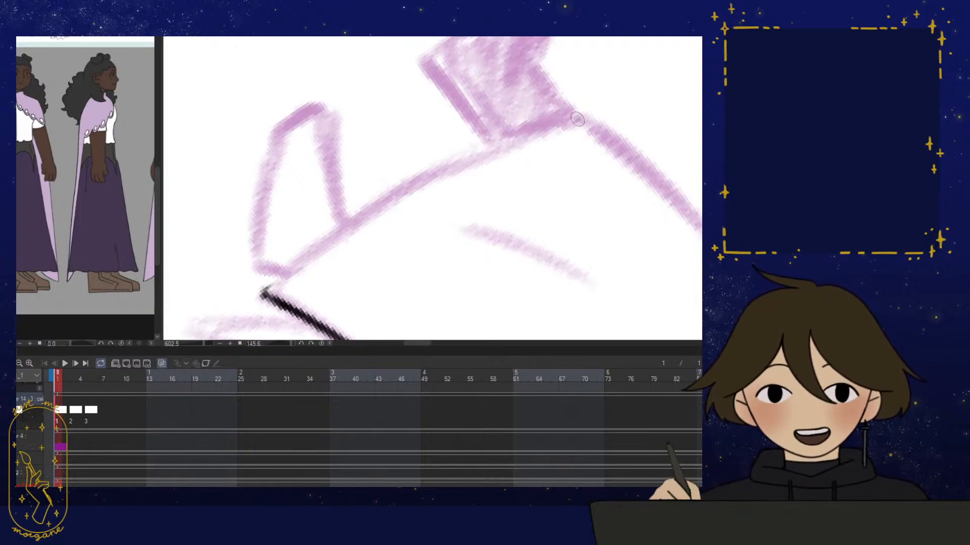
Ink a wavy hem along the bottom of the skirt from the front corner to the rear corner
{"action": "mouse_move", "coordinate": [577, 119]}
{"action": "left_mouse_down"}
{"action": "mouse_move", "coordinate": [376, 205]}
{"action": "mouse_move", "coordinate": [352, 232]}
{"action": "mouse_move", "coordinate": [273, 278]}
{"action": "left_mouse_up"}
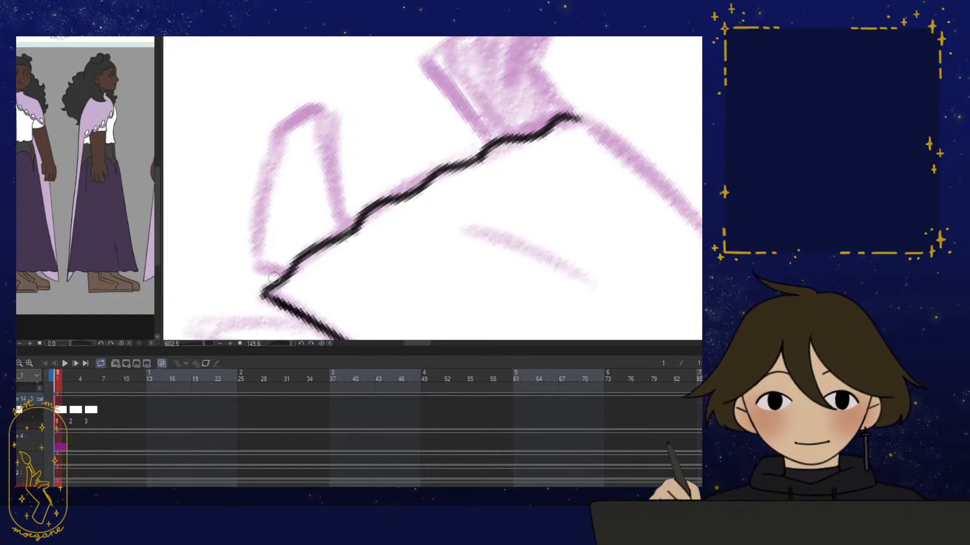
{"action": "key", "text": "r"}
{"action": "left_click_drag", "start_coordinate": [566, 233], "coordinate": [441, 273]}
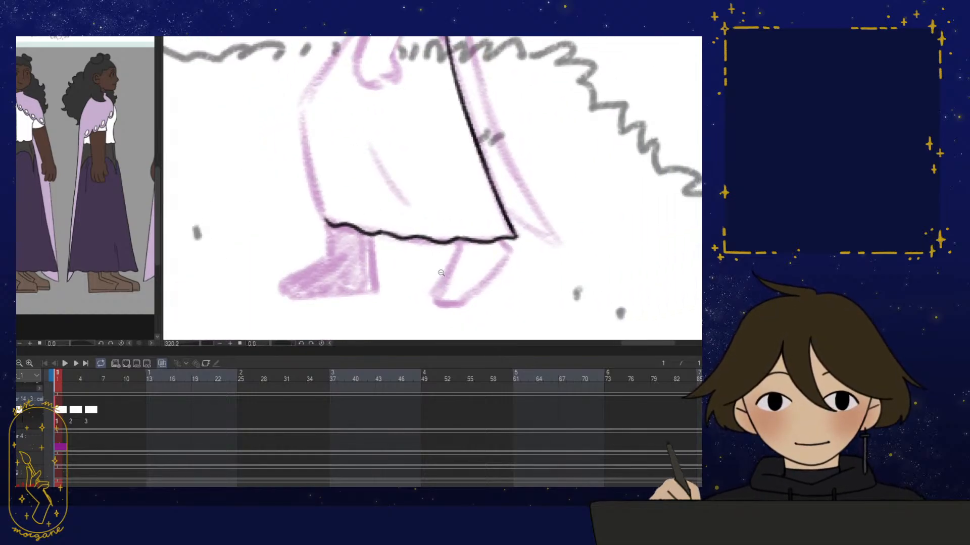
Ink the short diagonal fold line in the lower middle of the skirt
{"action": "left_click_drag", "start_coordinate": [429, 233], "coordinate": [412, 278]}
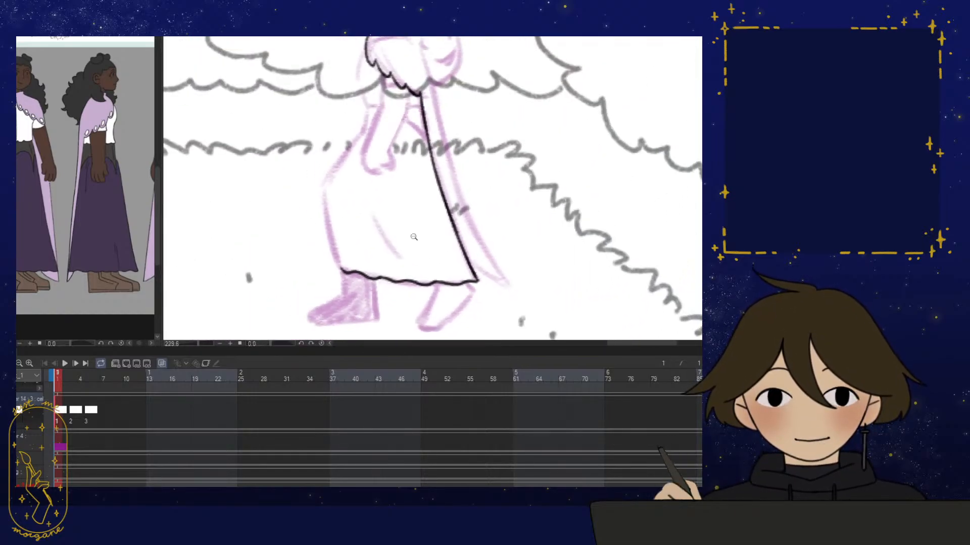
{"action": "left_click", "coordinate": [368, 165], "text": "ctrl+alt"}
{"action": "left_click_drag", "start_coordinate": [373, 209], "coordinate": [406, 265]}
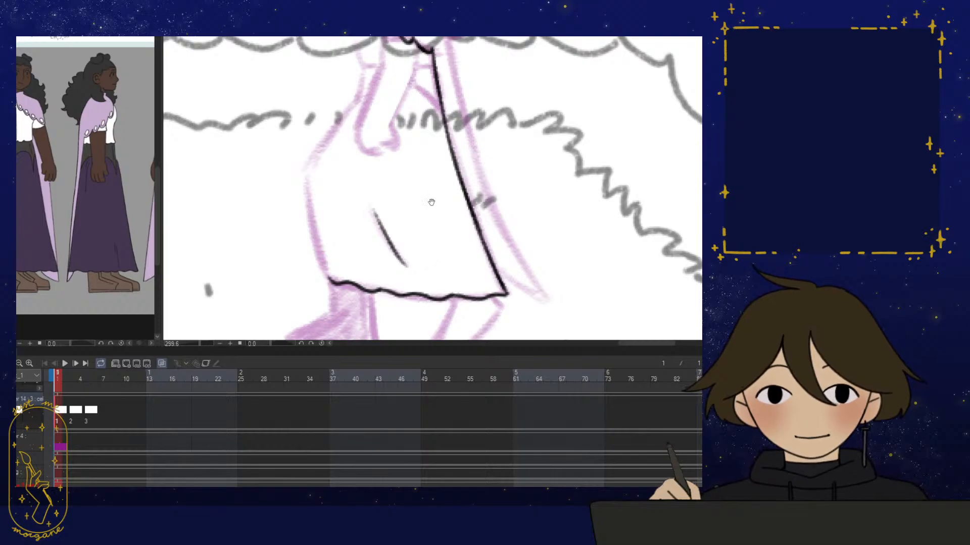
Ink the small sleeve cuff showing beneath the capelet's scalloped edge
{"action": "mouse_move", "coordinate": [447, 148]}
{"action": "left_mouse_down"}
{"action": "mouse_move", "coordinate": [470, 190]}
{"action": "mouse_move", "coordinate": [450, 213]}
{"action": "mouse_move", "coordinate": [453, 254]}
{"action": "left_mouse_up"}
{"action": "left_click_drag", "start_coordinate": [423, 192], "coordinate": [449, 182]}
{"action": "left_click_drag", "start_coordinate": [447, 156], "coordinate": [450, 179]}
{"action": "mouse_move", "coordinate": [403, 143]}
{"action": "left_mouse_down"}
{"action": "mouse_move", "coordinate": [404, 159]}
{"action": "mouse_move", "coordinate": [428, 159]}
{"action": "left_mouse_up"}
{"action": "mouse_move", "coordinate": [450, 211]}
{"action": "left_mouse_down"}
{"action": "mouse_move", "coordinate": [440, 172]}
{"action": "mouse_move", "coordinate": [458, 160]}
{"action": "left_mouse_up"}
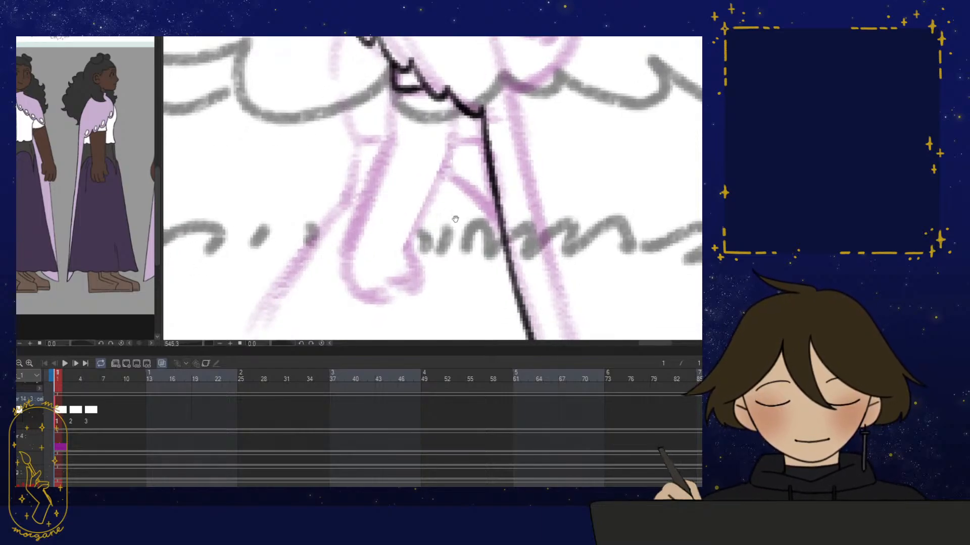
Ink both sides of the near arm from beneath the capelet and close the outline around the hand
{"action": "left_click_drag", "start_coordinate": [455, 219], "coordinate": [449, 216]}
{"action": "left_click_drag", "start_coordinate": [448, 95], "coordinate": [445, 135]}
{"action": "left_click_drag", "start_coordinate": [441, 182], "coordinate": [452, 181]}
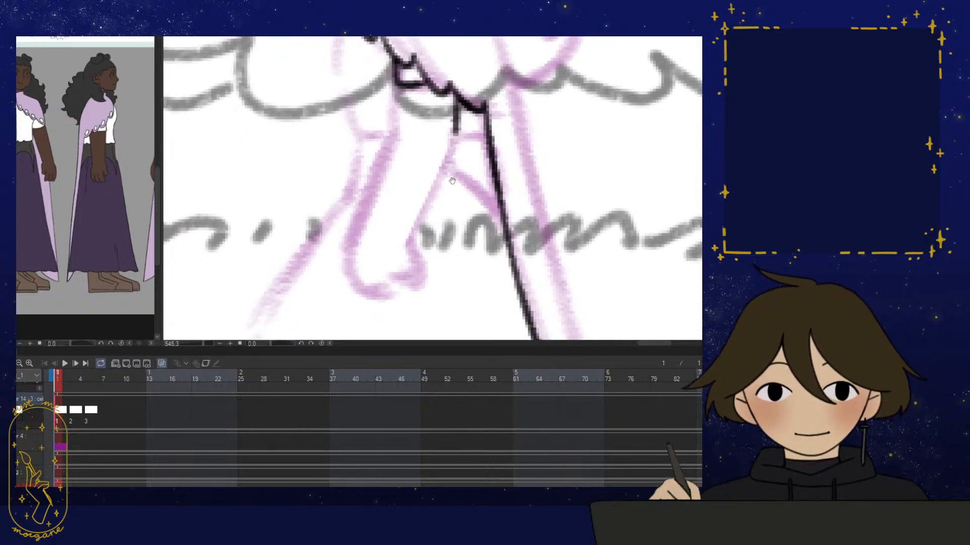
{"action": "left_click_drag", "start_coordinate": [457, 132], "coordinate": [410, 241]}
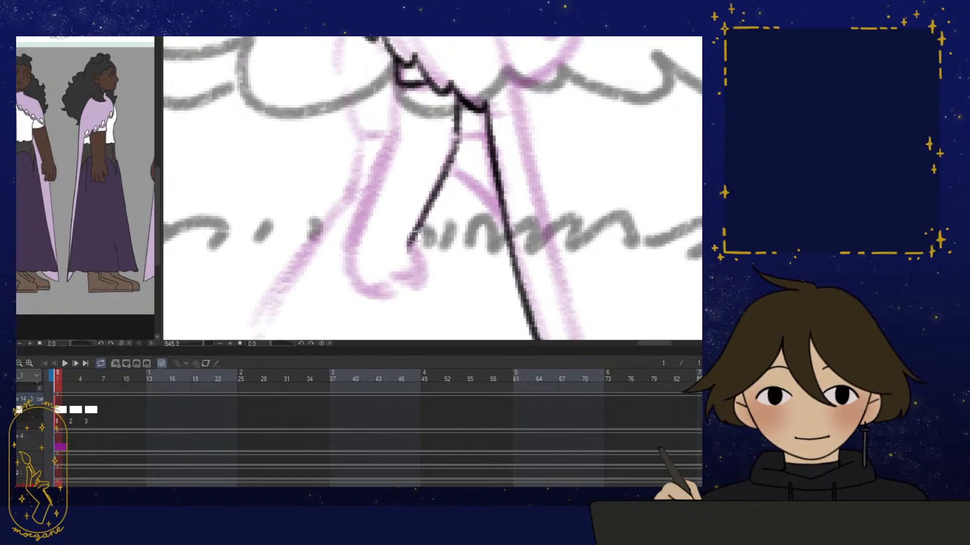
{"action": "mouse_move", "coordinate": [400, 119]}
{"action": "left_mouse_down"}
{"action": "mouse_move", "coordinate": [358, 225]}
{"action": "mouse_move", "coordinate": [367, 201]}
{"action": "mouse_move", "coordinate": [361, 248]}
{"action": "mouse_move", "coordinate": [352, 246]}
{"action": "mouse_move", "coordinate": [360, 273]}
{"action": "mouse_move", "coordinate": [388, 269]}
{"action": "mouse_move", "coordinate": [367, 285]}
{"action": "mouse_move", "coordinate": [411, 275]}
{"action": "mouse_move", "coordinate": [414, 255]}
{"action": "mouse_move", "coordinate": [424, 263]}
{"action": "mouse_move", "coordinate": [410, 283]}
{"action": "left_mouse_up"}
{"action": "left_click_drag", "start_coordinate": [410, 242], "coordinate": [428, 261]}
{"action": "left_click", "coordinate": [440, 260], "text": "alt"}
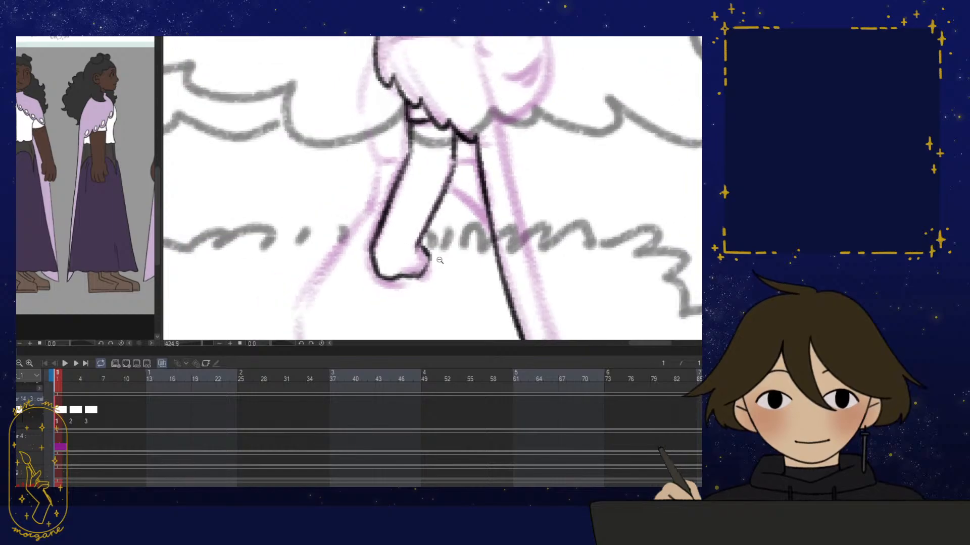
{"action": "scroll", "coordinate": [440, 261], "scroll_direction": "up", "scroll_amount": 2}
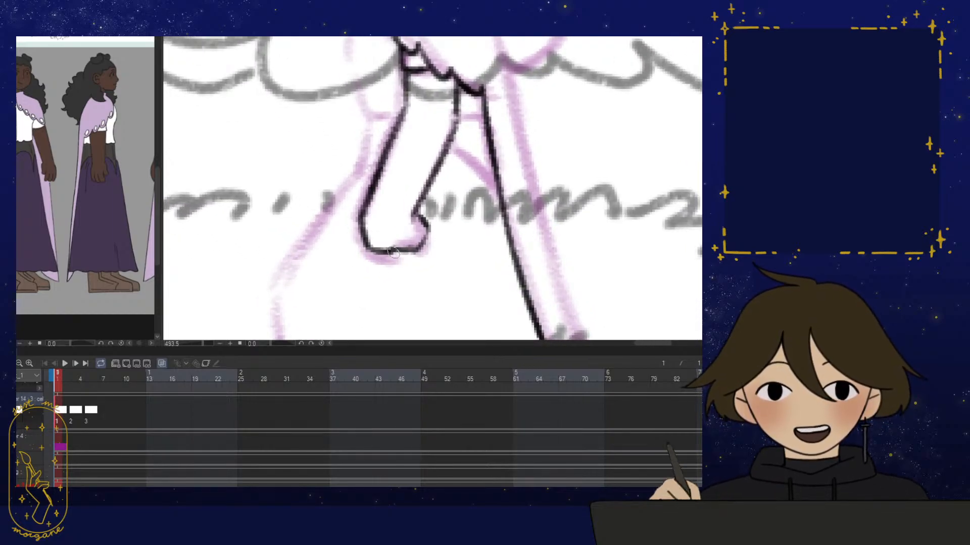
Ink the short waistline segments at the blouse's lower edge, on both sides of the near arm
{"action": "scroll", "coordinate": [414, 227], "scroll_direction": "down", "scroll_amount": 5}
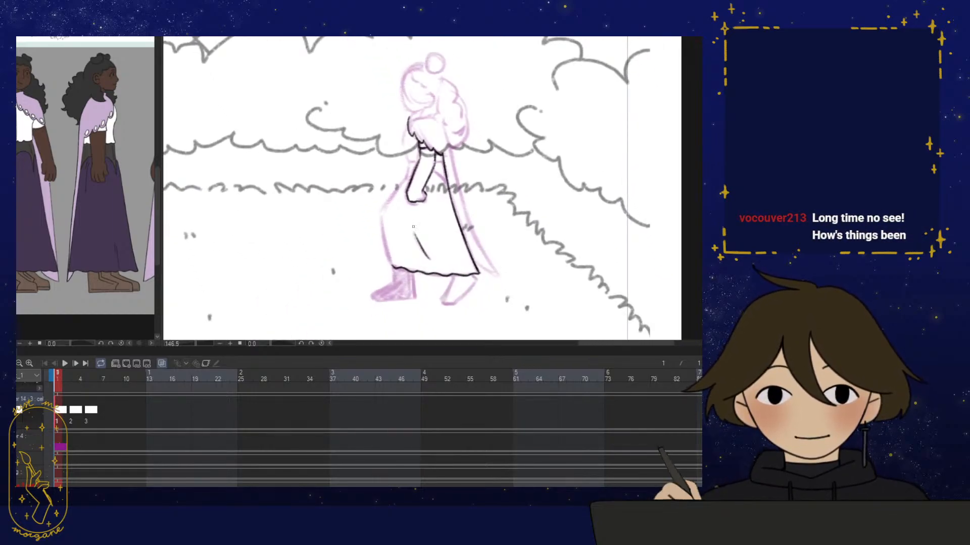
{"action": "left_click_drag", "start_coordinate": [449, 281], "coordinate": [438, 282]}
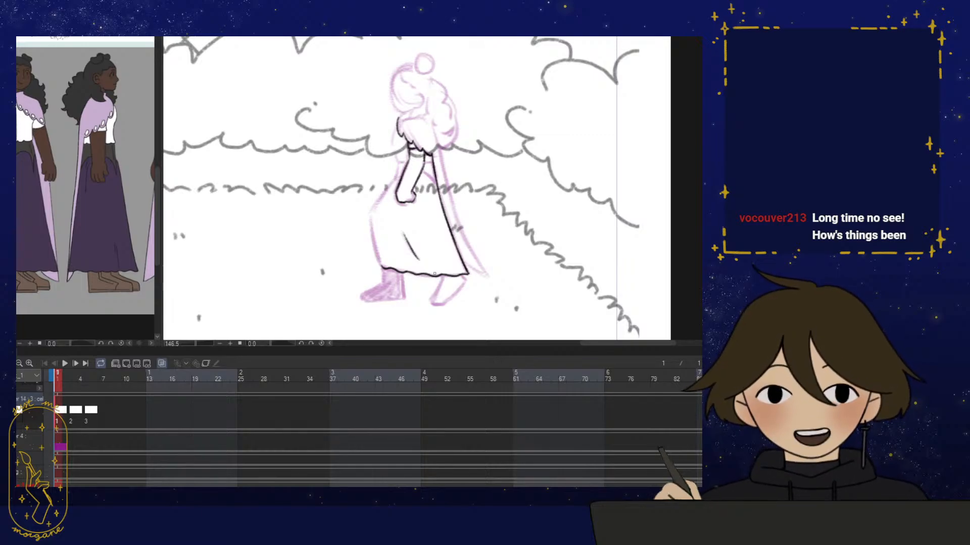
{"action": "left_click_drag", "start_coordinate": [467, 242], "coordinate": [464, 258]}
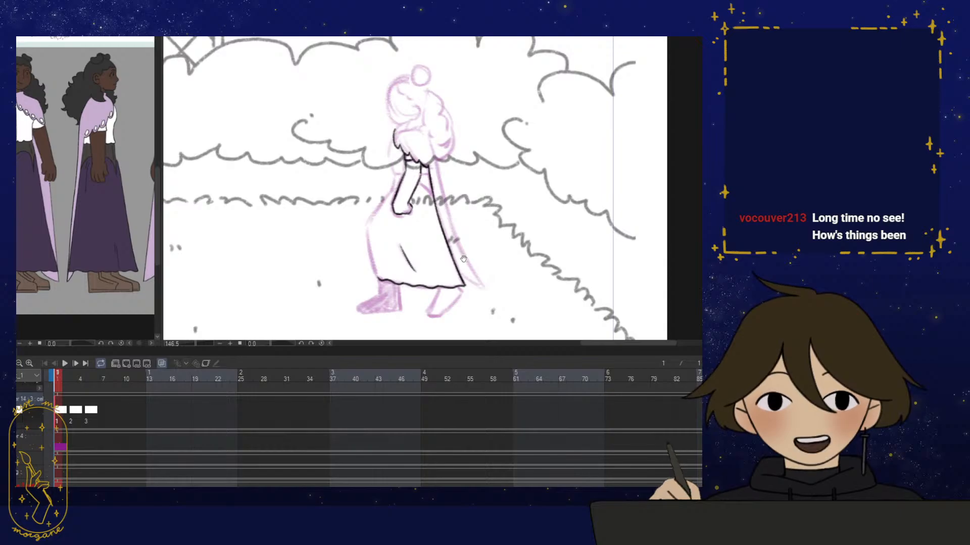
{"action": "scroll", "coordinate": [463, 259], "scroll_direction": "up", "scroll_amount": 5}
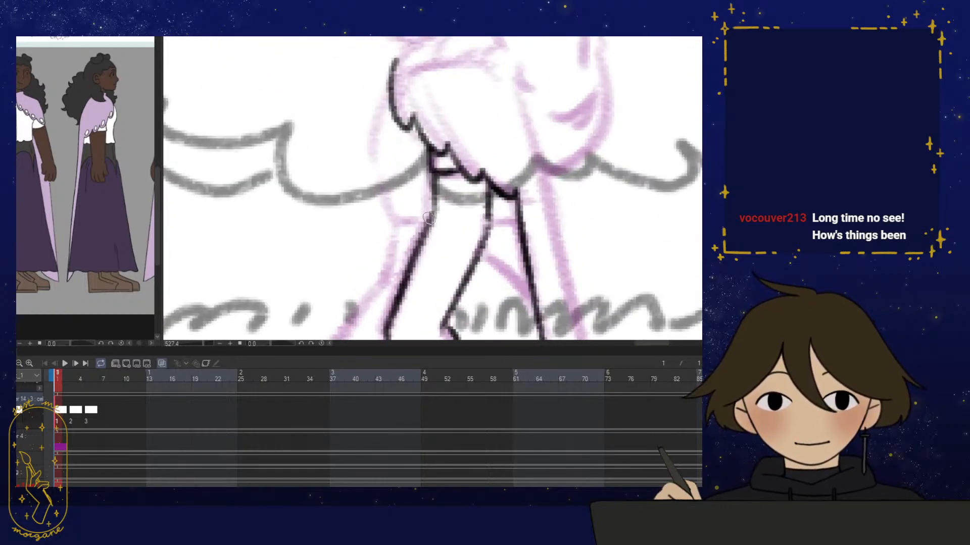
{"action": "mouse_move", "coordinate": [428, 218]}
{"action": "left_mouse_down"}
{"action": "mouse_move", "coordinate": [400, 223]}
{"action": "mouse_move", "coordinate": [499, 223]}
{"action": "mouse_move", "coordinate": [447, 247]}
{"action": "mouse_move", "coordinate": [445, 265]}
{"action": "left_mouse_up"}
{"action": "scroll", "coordinate": [412, 198], "scroll_direction": "up", "scroll_amount": 1}
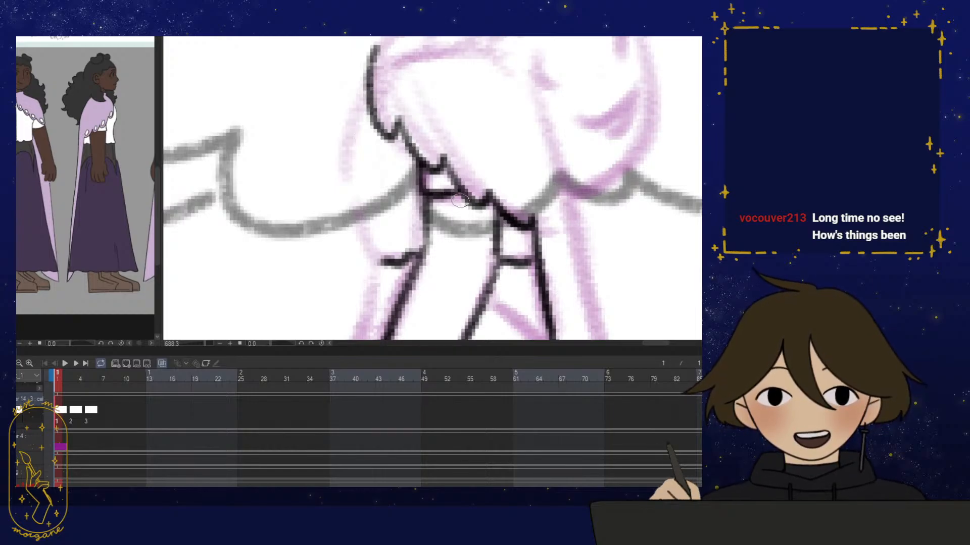
Ink the front contour of the torso from the capelet's edge down to the front of the waistline
{"action": "left_click_drag", "start_coordinate": [461, 201], "coordinate": [453, 189]}
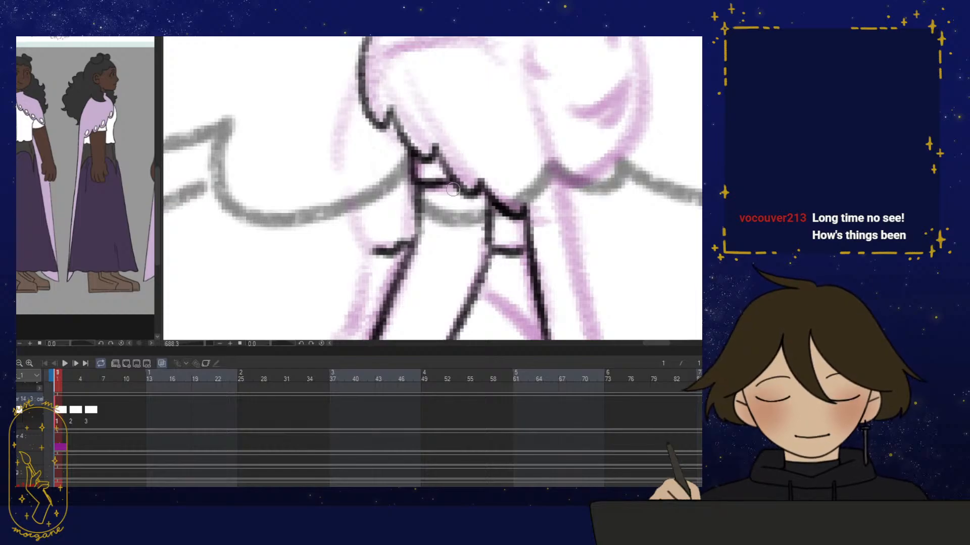
{"action": "left_click_drag", "start_coordinate": [453, 190], "coordinate": [452, 185]}
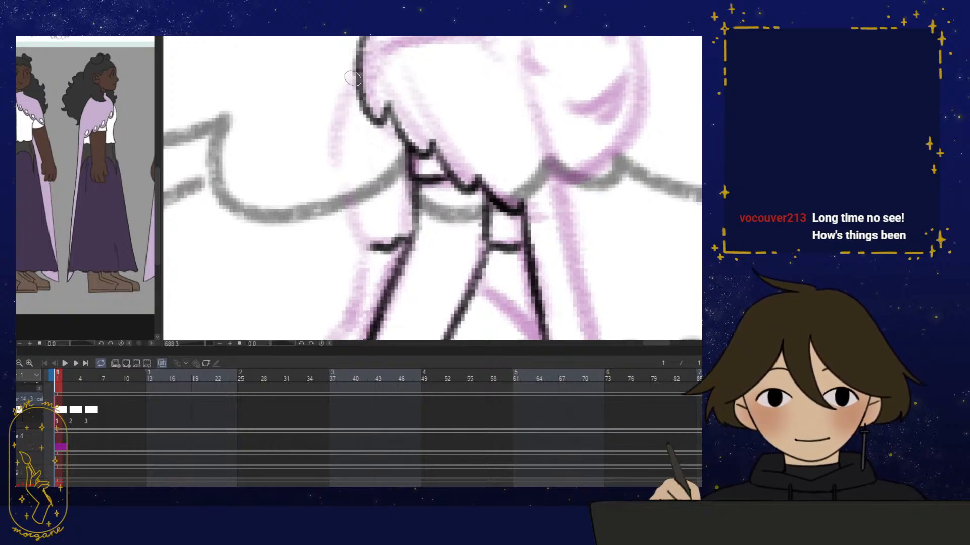
{"action": "mouse_move", "coordinate": [356, 63]}
{"action": "left_mouse_down"}
{"action": "mouse_move", "coordinate": [332, 159]}
{"action": "mouse_move", "coordinate": [360, 234]}
{"action": "mouse_move", "coordinate": [379, 250]}
{"action": "mouse_move", "coordinate": [362, 221]}
{"action": "left_mouse_up"}
{"action": "left_click_drag", "start_coordinate": [337, 139], "coordinate": [368, 248]}
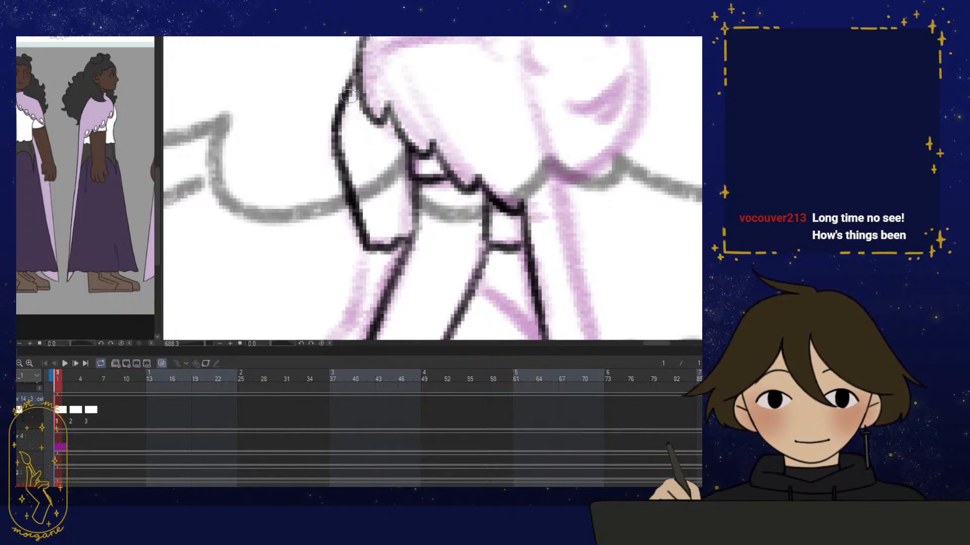
{"action": "left_click_drag", "start_coordinate": [354, 79], "coordinate": [341, 121]}
Ink the front edge of the waistband from the blouse's lower corner down to the near arm
{"action": "left_click_drag", "start_coordinate": [505, 186], "coordinate": [452, 202]}
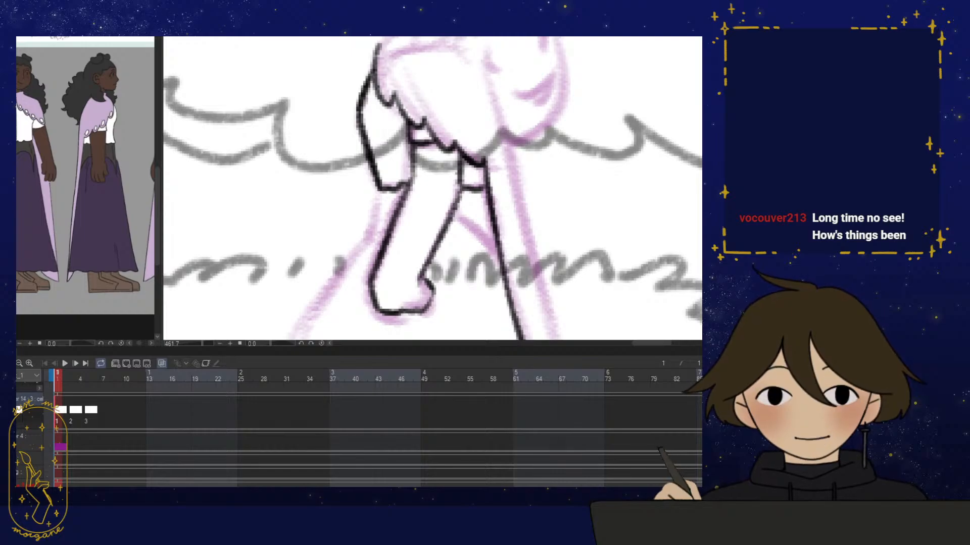
{"action": "scroll", "coordinate": [453, 202], "scroll_direction": "up", "scroll_amount": 2}
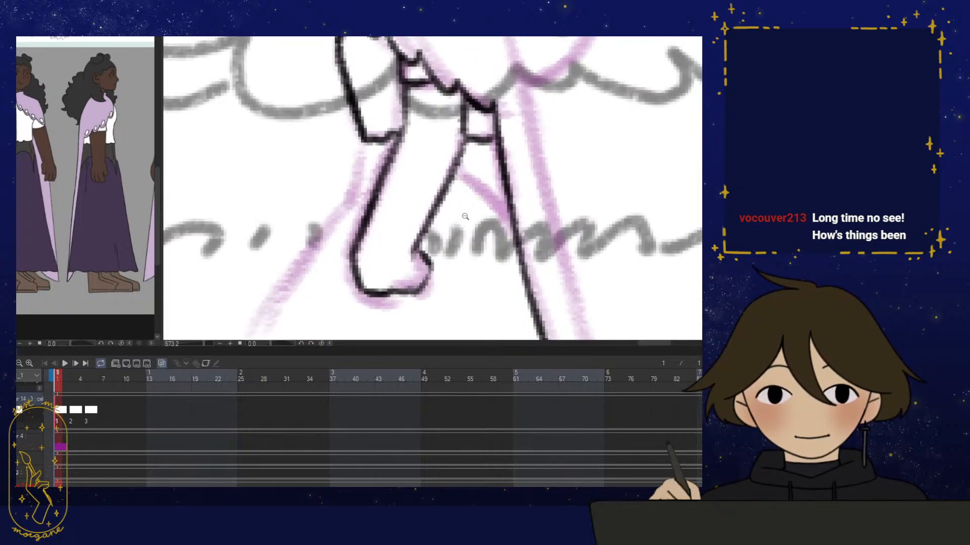
{"action": "scroll", "coordinate": [458, 223], "scroll_direction": "up", "scroll_amount": 2}
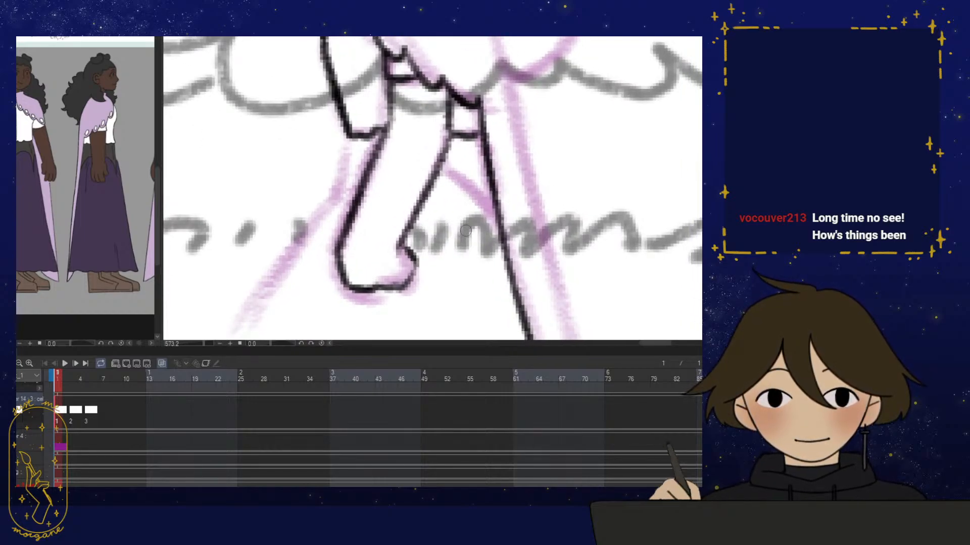
{"action": "left_click_drag", "start_coordinate": [466, 231], "coordinate": [428, 237]}
{"action": "mouse_move", "coordinate": [359, 155]}
{"action": "left_mouse_down"}
{"action": "mouse_move", "coordinate": [345, 172]}
{"action": "mouse_move", "coordinate": [334, 164]}
{"action": "mouse_move", "coordinate": [336, 220]}
{"action": "left_mouse_up"}
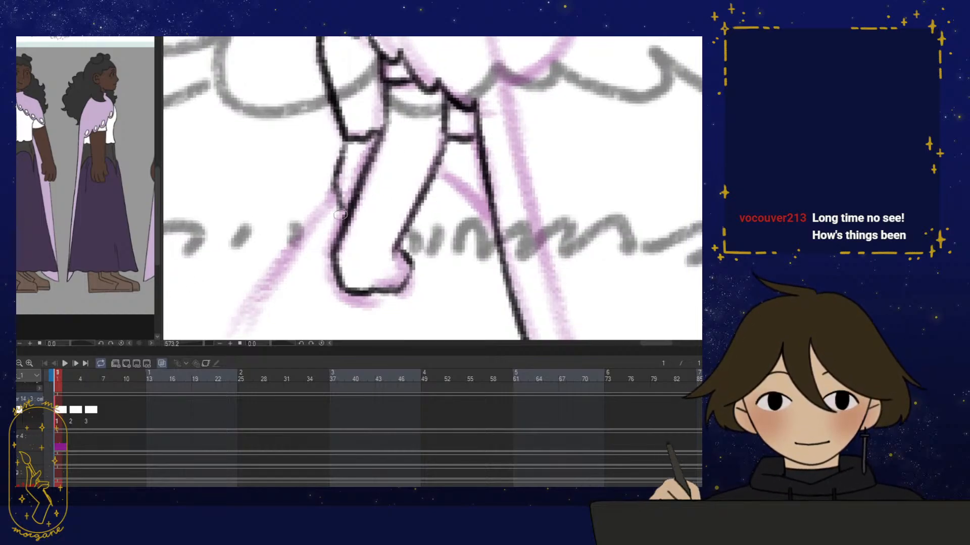
{"action": "left_click_drag", "start_coordinate": [343, 175], "coordinate": [333, 178]}
{"action": "mouse_move", "coordinate": [349, 138]}
{"action": "left_mouse_down"}
{"action": "mouse_move", "coordinate": [332, 186]}
{"action": "mouse_move", "coordinate": [335, 259]}
{"action": "left_mouse_up"}
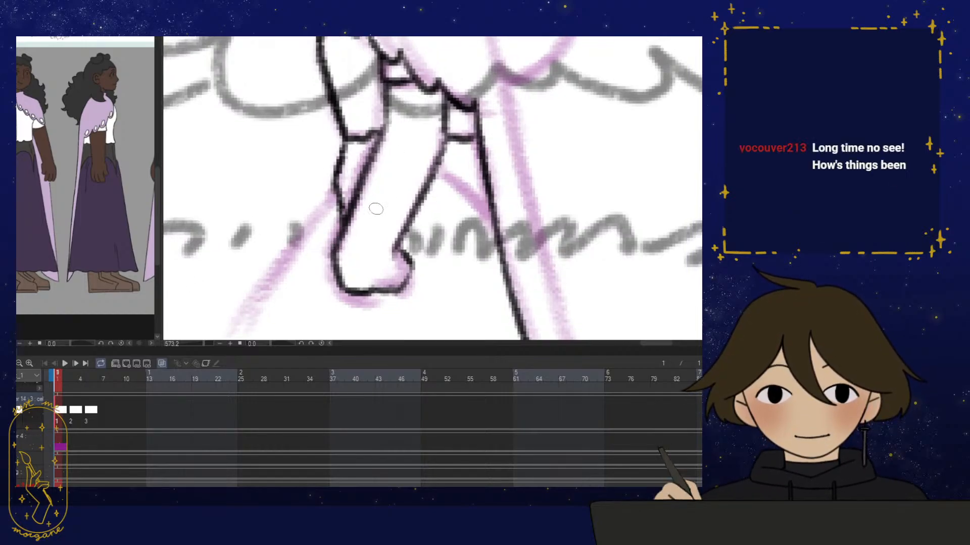
Ink the waistband's curved lower edge behind the near arm, from the arm to the skirt's rear line
{"action": "left_click_drag", "start_coordinate": [371, 206], "coordinate": [406, 186]}
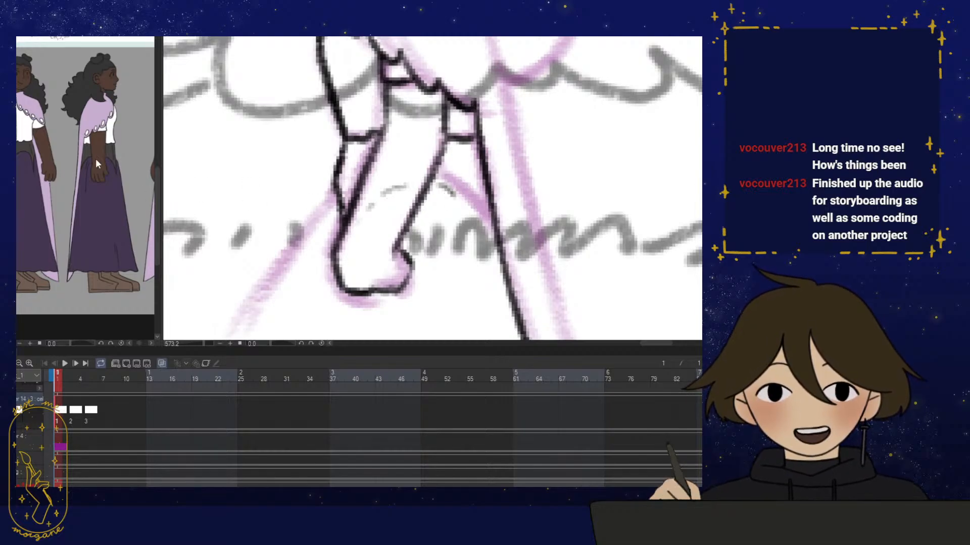
{"action": "mouse_move", "coordinate": [449, 184]}
{"action": "left_mouse_down"}
{"action": "mouse_move", "coordinate": [367, 208]}
{"action": "mouse_move", "coordinate": [343, 234]}
{"action": "left_mouse_up"}
{"action": "key", "text": "e"}
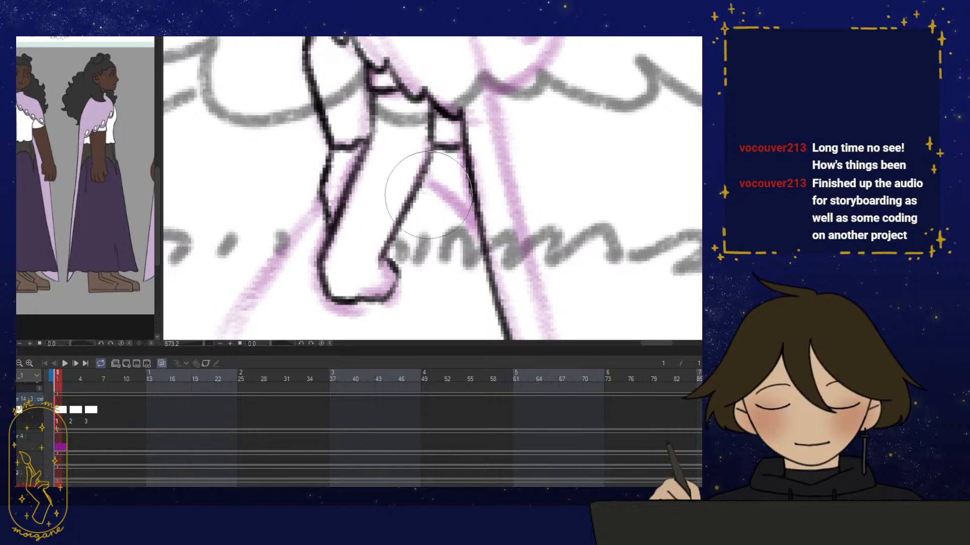
{"action": "mouse_move", "coordinate": [428, 194]}
{"action": "left_mouse_down"}
{"action": "mouse_move", "coordinate": [415, 219]}
{"action": "mouse_move", "coordinate": [404, 183]}
{"action": "mouse_move", "coordinate": [439, 202]}
{"action": "mouse_move", "coordinate": [472, 258]}
{"action": "left_mouse_up"}
{"action": "left_click_drag", "start_coordinate": [404, 179], "coordinate": [448, 222]}
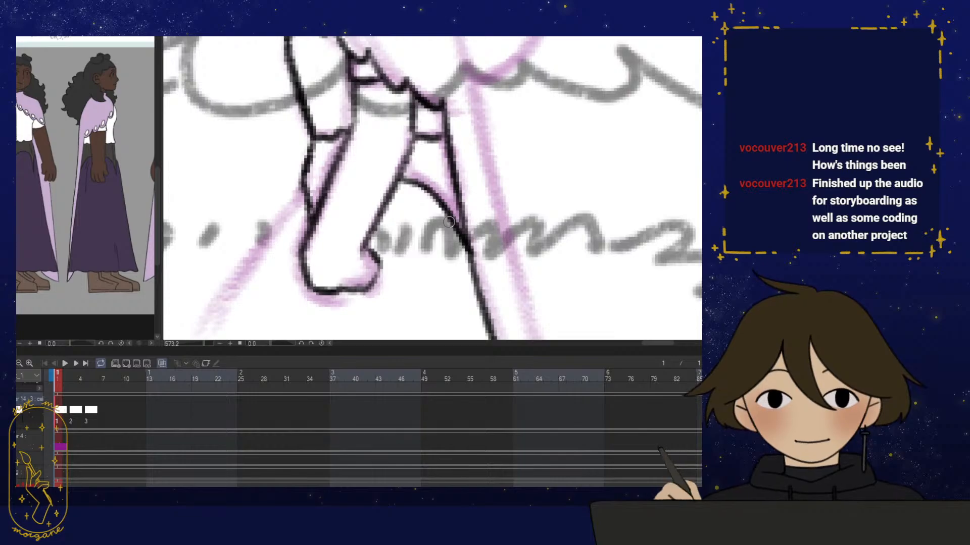
Ink the skirt's front contour from the waistband outward over the bulge and down to the front hem corner
{"action": "scroll", "coordinate": [412, 277], "scroll_direction": "down", "scroll_amount": 5}
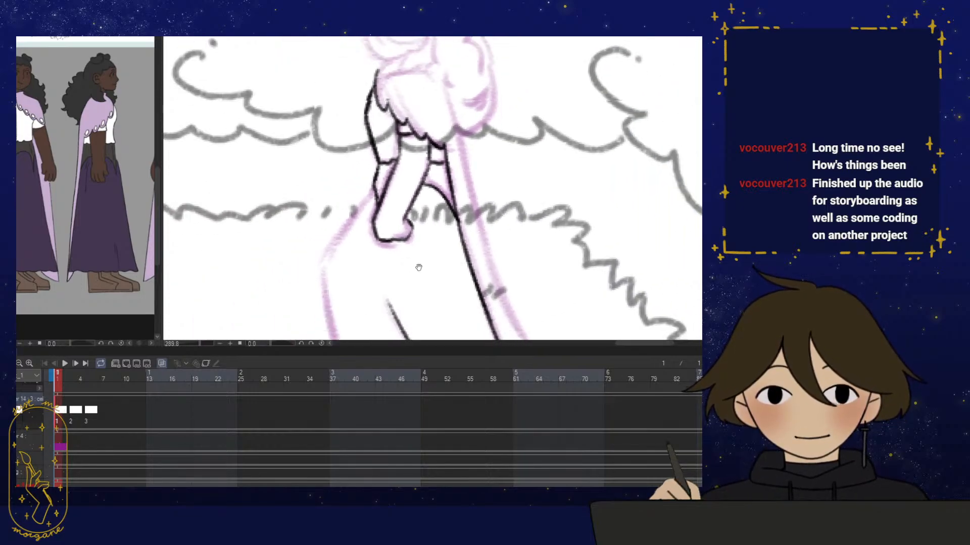
{"action": "left_click_drag", "start_coordinate": [420, 316], "coordinate": [353, 262]}
{"action": "mouse_move", "coordinate": [383, 202]}
{"action": "left_mouse_down"}
{"action": "mouse_move", "coordinate": [445, 194]}
{"action": "mouse_move", "coordinate": [441, 182]}
{"action": "left_mouse_up"}
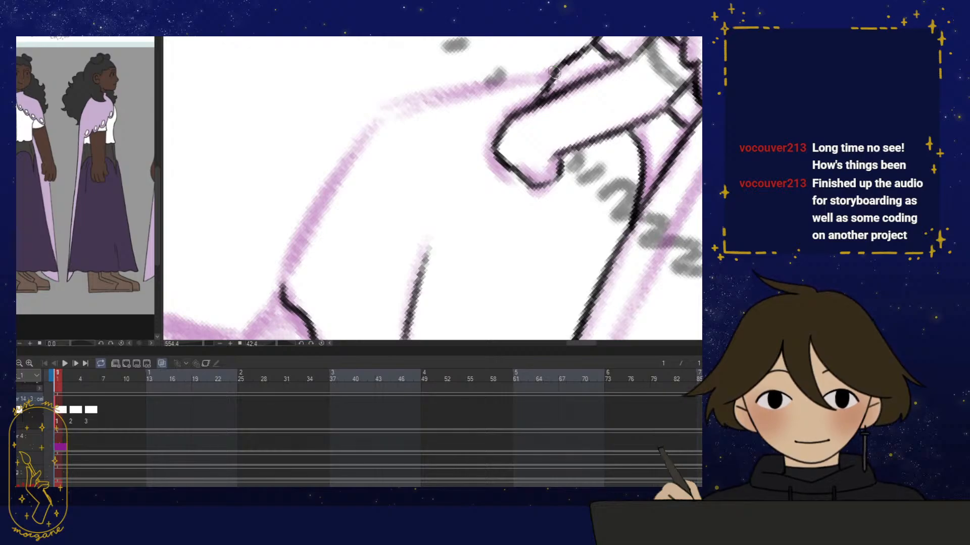
{"action": "mouse_move", "coordinate": [556, 70]}
{"action": "left_mouse_down"}
{"action": "mouse_move", "coordinate": [399, 109]}
{"action": "mouse_move", "coordinate": [349, 162]}
{"action": "left_mouse_up"}
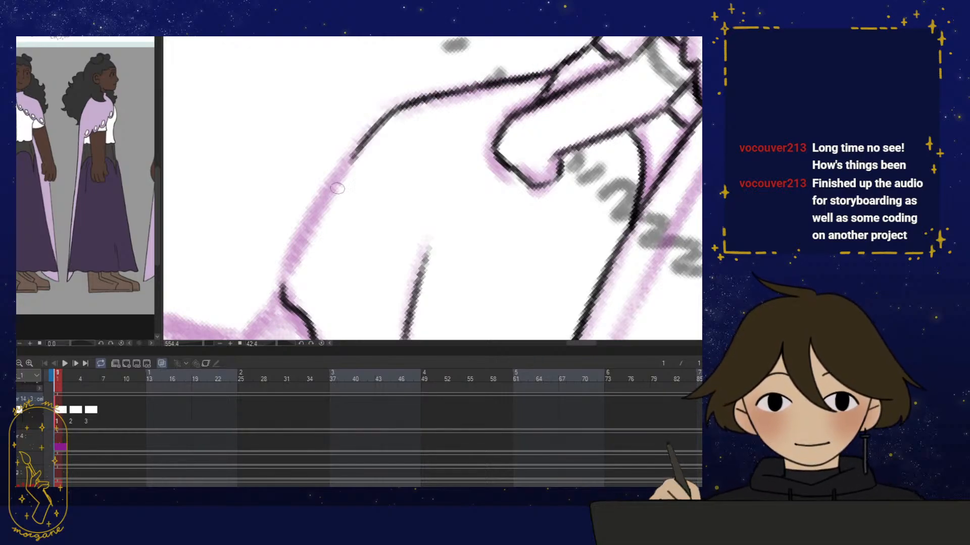
{"action": "left_click_drag", "start_coordinate": [378, 126], "coordinate": [292, 260]}
{"action": "left_click_drag", "start_coordinate": [335, 177], "coordinate": [276, 295]}
{"action": "left_click_drag", "start_coordinate": [301, 244], "coordinate": [272, 302]}
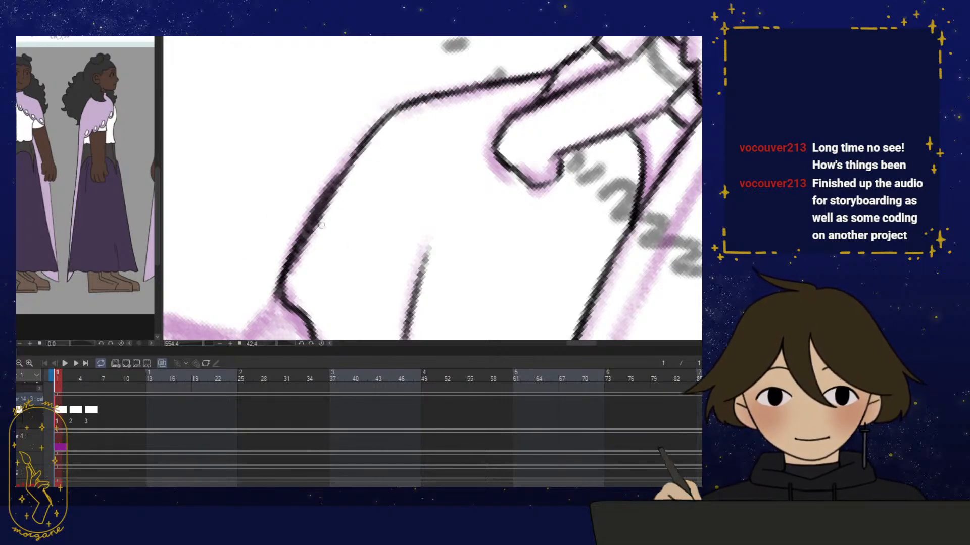
Thin out the doubled strokes along the skirt's front contour and return the canvas to its upright rotation
{"action": "key", "text": "j"}
{"action": "mouse_move", "coordinate": [323, 282]}
{"action": "left_mouse_down"}
{"action": "mouse_move", "coordinate": [306, 272]}
{"action": "mouse_move", "coordinate": [295, 248]}
{"action": "left_mouse_up"}
{"action": "left_click_drag", "start_coordinate": [317, 168], "coordinate": [310, 187]}
{"action": "left_click", "coordinate": [336, 172]}
{"action": "mouse_move", "coordinate": [445, 76]}
{"action": "left_mouse_down"}
{"action": "mouse_move", "coordinate": [354, 137]}
{"action": "mouse_move", "coordinate": [249, 234]}
{"action": "mouse_move", "coordinate": [233, 261]}
{"action": "mouse_move", "coordinate": [238, 282]}
{"action": "left_mouse_up"}
{"action": "key", "text": "ctrl+at"}
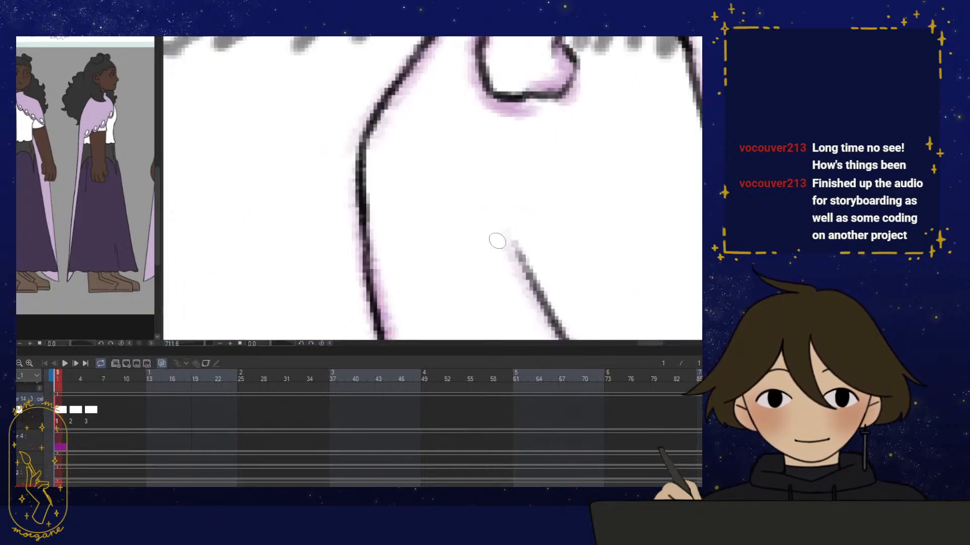
Ink the cape's long trailing edge from the capelet to its tip and the short lower edge back to the skirt
{"action": "left_click_drag", "start_coordinate": [485, 241], "coordinate": [424, 239]}
{"action": "left_click", "coordinate": [457, 216]}
{"action": "left_click", "coordinate": [470, 211]}
{"action": "left_click", "coordinate": [484, 205]}
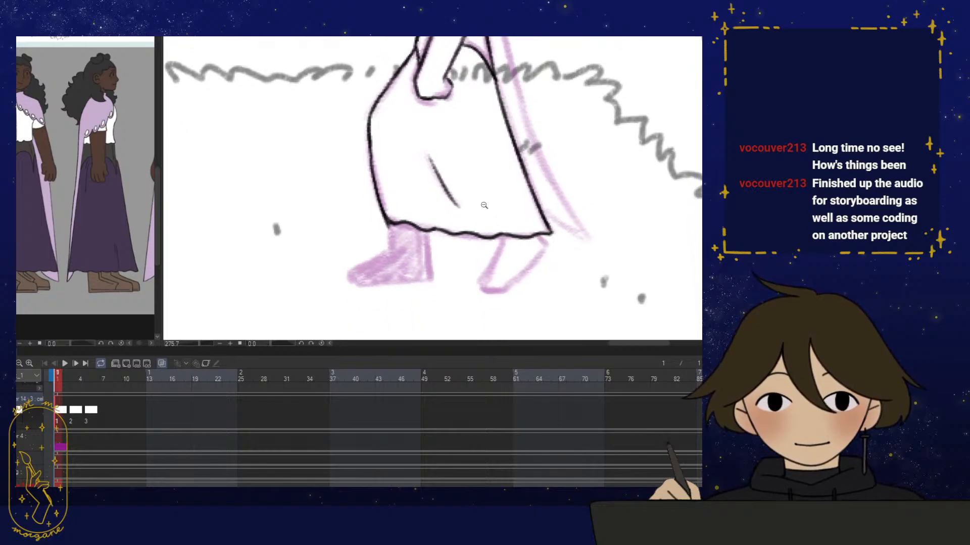
{"action": "left_click", "coordinate": [493, 284]}
{"action": "left_click", "coordinate": [487, 292]}
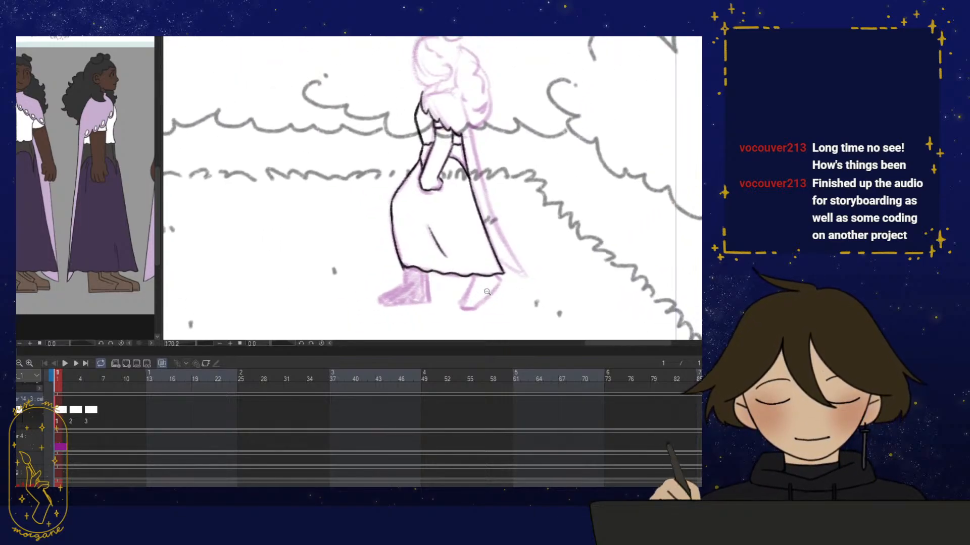
{"action": "mouse_move", "coordinate": [487, 292]}
{"action": "left_mouse_down"}
{"action": "mouse_move", "coordinate": [413, 300]}
{"action": "mouse_move", "coordinate": [343, 259]}
{"action": "mouse_move", "coordinate": [379, 225]}
{"action": "mouse_move", "coordinate": [288, 296]}
{"action": "mouse_move", "coordinate": [288, 310]}
{"action": "mouse_move", "coordinate": [338, 273]}
{"action": "mouse_move", "coordinate": [619, 150]}
{"action": "left_mouse_up"}
{"action": "left_click_drag", "start_coordinate": [476, 200], "coordinate": [701, 126]}
{"action": "key", "text": "ctrl+at"}
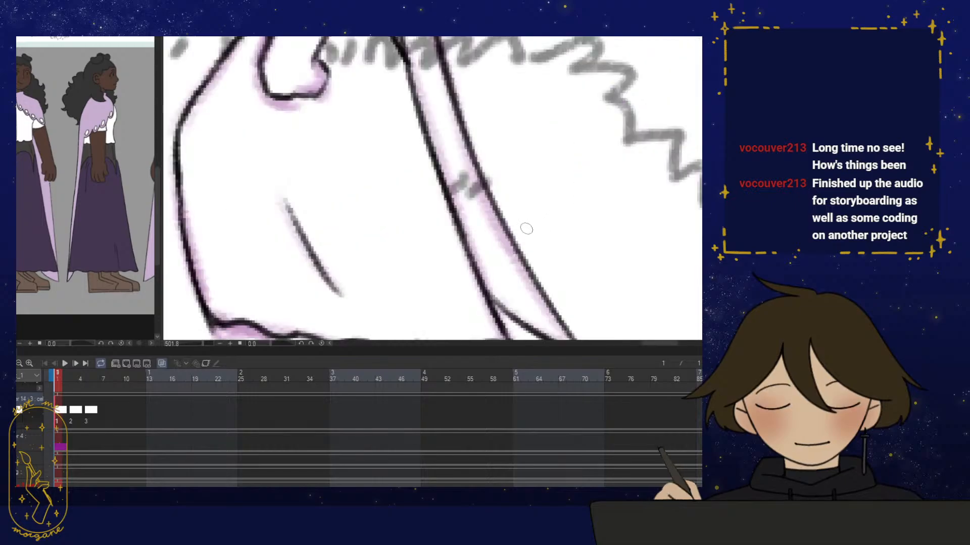
{"action": "mouse_move", "coordinate": [555, 199]}
{"action": "left_mouse_down"}
{"action": "mouse_move", "coordinate": [531, 190]}
{"action": "mouse_move", "coordinate": [480, 270]}
{"action": "left_mouse_up"}
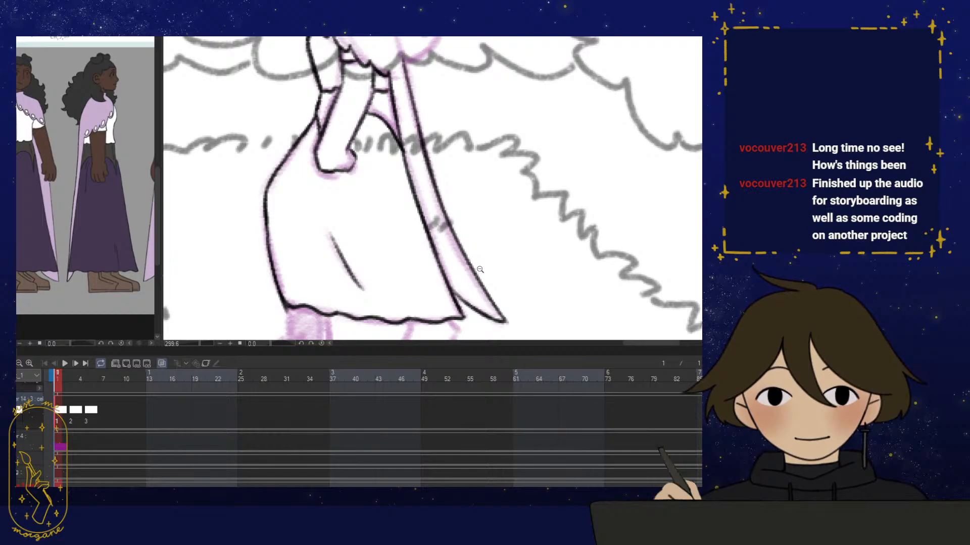
{"action": "left_click_drag", "start_coordinate": [480, 270], "coordinate": [422, 275]}
{"action": "left_click_drag", "start_coordinate": [458, 122], "coordinate": [475, 167]}
{"action": "left_click_drag", "start_coordinate": [486, 125], "coordinate": [500, 238]}
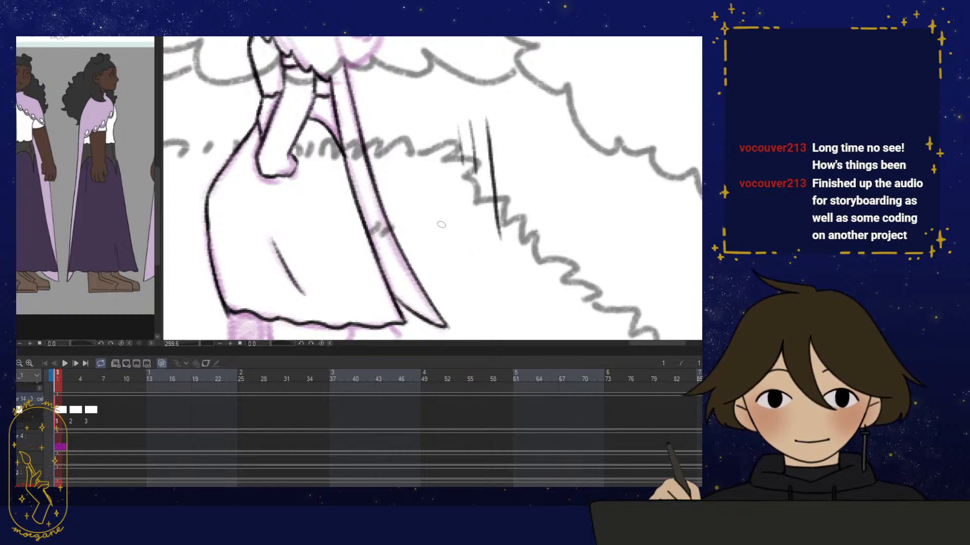
{"action": "left_click_drag", "start_coordinate": [441, 224], "coordinate": [457, 270]}
{"action": "left_click_drag", "start_coordinate": [463, 207], "coordinate": [458, 269]}
{"action": "mouse_move", "coordinate": [478, 229]}
{"action": "left_mouse_down"}
{"action": "mouse_move", "coordinate": [495, 260]}
{"action": "mouse_move", "coordinate": [498, 241]}
{"action": "mouse_move", "coordinate": [529, 263]}
{"action": "left_mouse_up"}
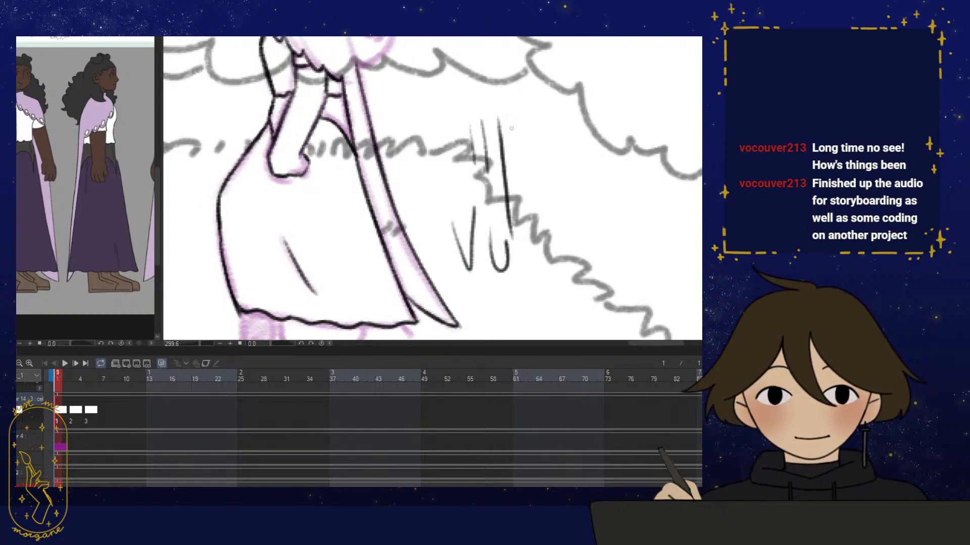
{"action": "key", "text": "e"}
{"action": "left_click_drag", "start_coordinate": [497, 126], "coordinate": [500, 265]}
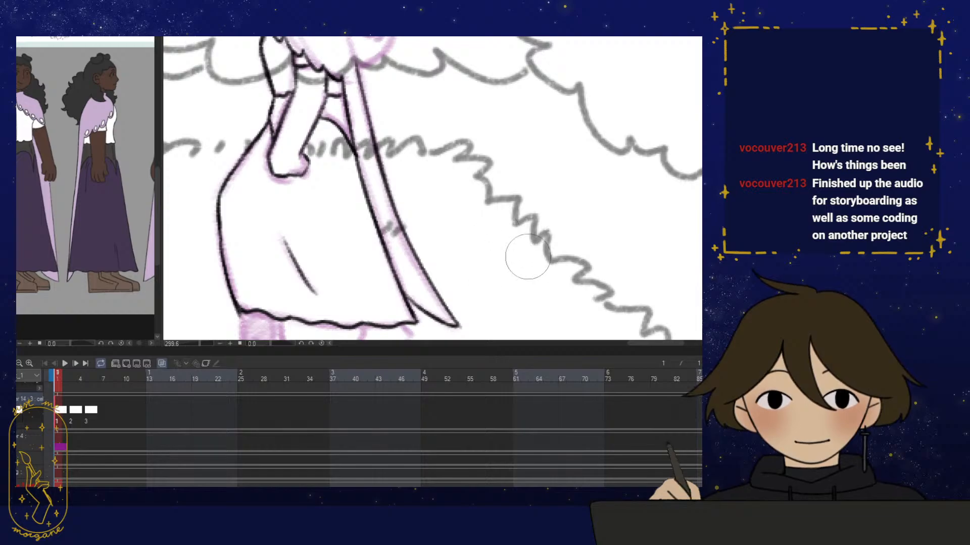
Ink the front boot's outline from the skirt hem around the toe, along the sole and up the heel
{"action": "scroll", "coordinate": [475, 240], "scroll_direction": "down", "scroll_amount": 5}
{"action": "left_click_drag", "start_coordinate": [449, 245], "coordinate": [445, 210]}
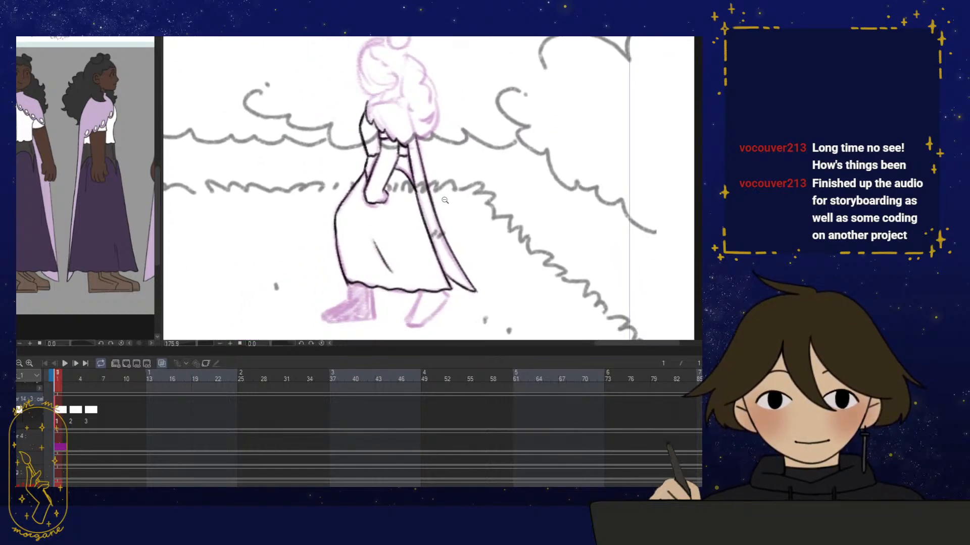
{"action": "scroll", "coordinate": [445, 201], "scroll_direction": "up", "scroll_amount": 4}
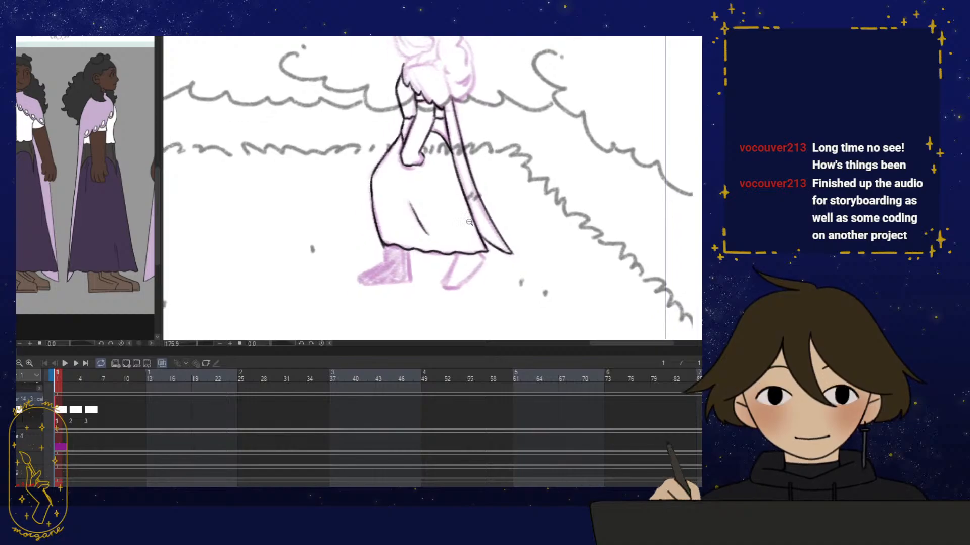
{"action": "scroll", "coordinate": [472, 263], "scroll_direction": "up", "scroll_amount": 5}
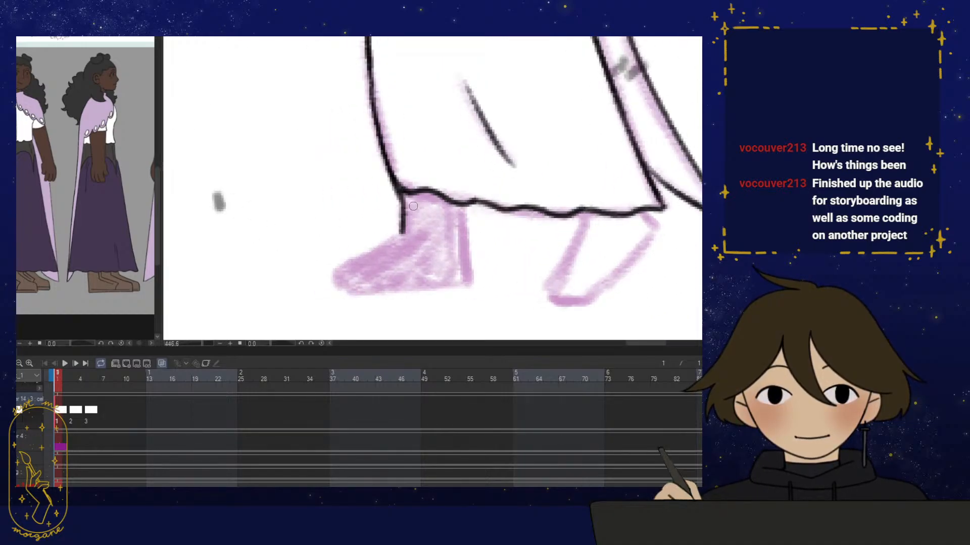
{"action": "mouse_move", "coordinate": [404, 233]}
{"action": "left_mouse_down"}
{"action": "mouse_move", "coordinate": [346, 263]}
{"action": "mouse_move", "coordinate": [383, 287]}
{"action": "mouse_move", "coordinate": [474, 283]}
{"action": "left_mouse_up"}
{"action": "left_click_drag", "start_coordinate": [482, 271], "coordinate": [475, 273]}
{"action": "left_click_drag", "start_coordinate": [463, 211], "coordinate": [467, 282]}
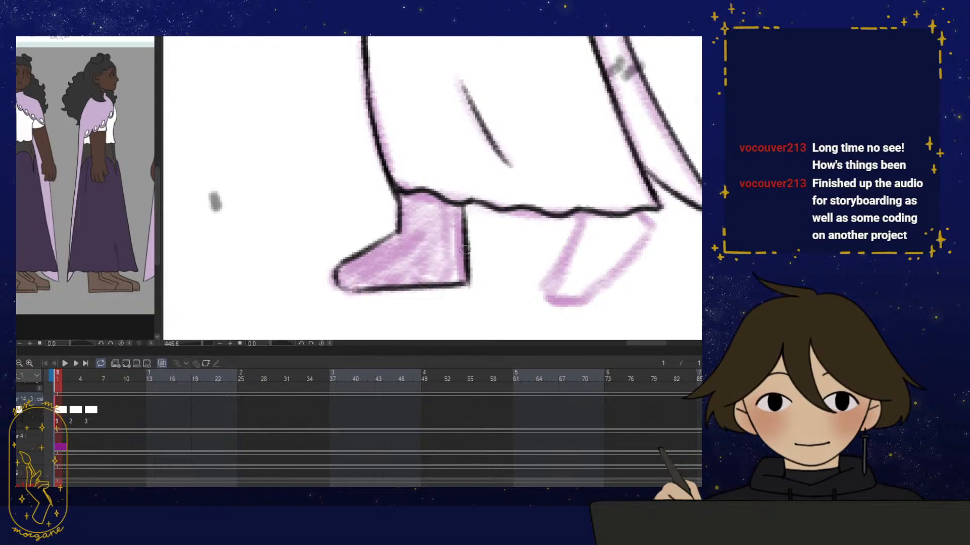
Ink the sole line and the angled seam rising from it inside the front boot
{"action": "mouse_move", "coordinate": [466, 246]}
{"action": "left_mouse_down"}
{"action": "mouse_move", "coordinate": [467, 281]}
{"action": "mouse_move", "coordinate": [451, 270]}
{"action": "left_mouse_up"}
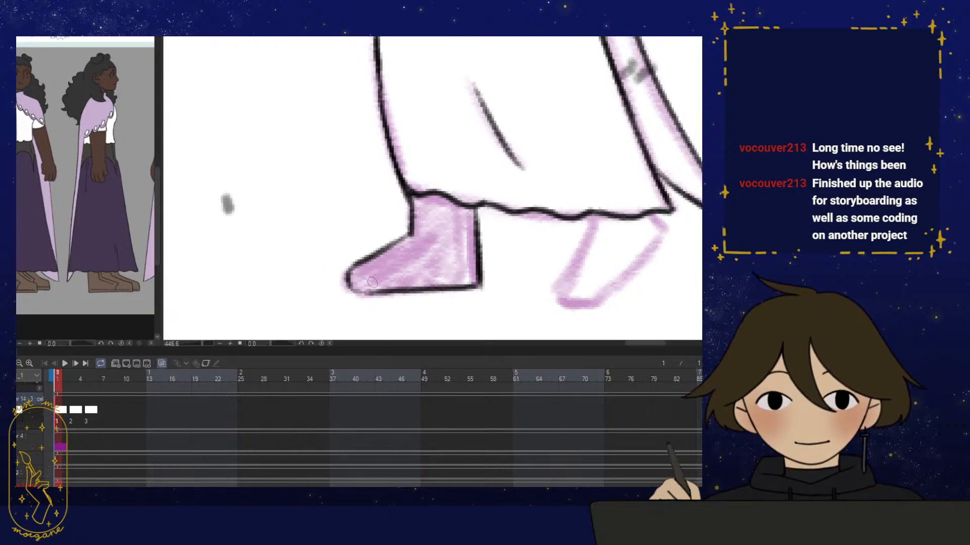
{"action": "mouse_move", "coordinate": [372, 282]}
{"action": "left_mouse_down"}
{"action": "mouse_move", "coordinate": [468, 278]}
{"action": "mouse_move", "coordinate": [429, 283]}
{"action": "mouse_move", "coordinate": [392, 262]}
{"action": "left_mouse_up"}
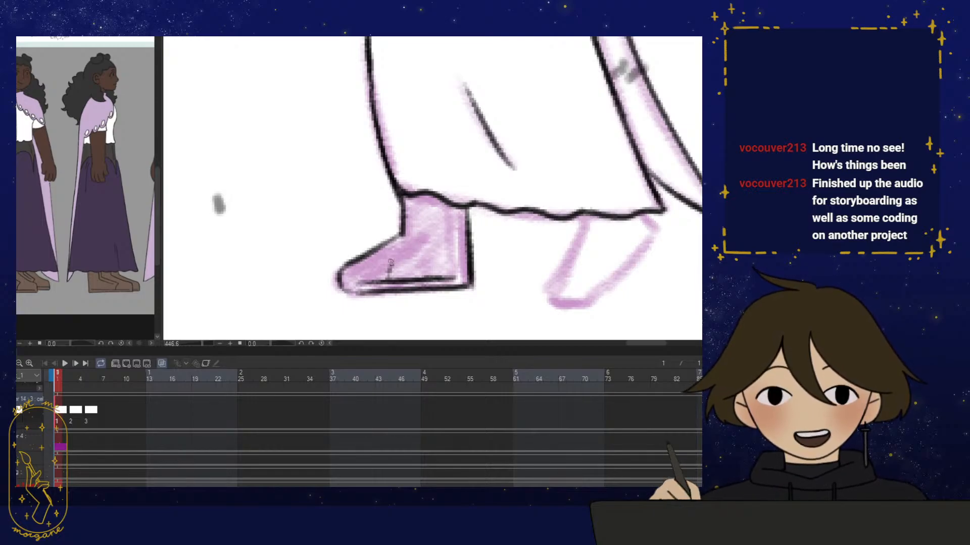
{"action": "left_click_drag", "start_coordinate": [390, 263], "coordinate": [434, 245]}
{"action": "mouse_move", "coordinate": [387, 266]}
{"action": "left_mouse_down"}
{"action": "mouse_move", "coordinate": [433, 246]}
{"action": "mouse_move", "coordinate": [453, 273]}
{"action": "left_mouse_up"}
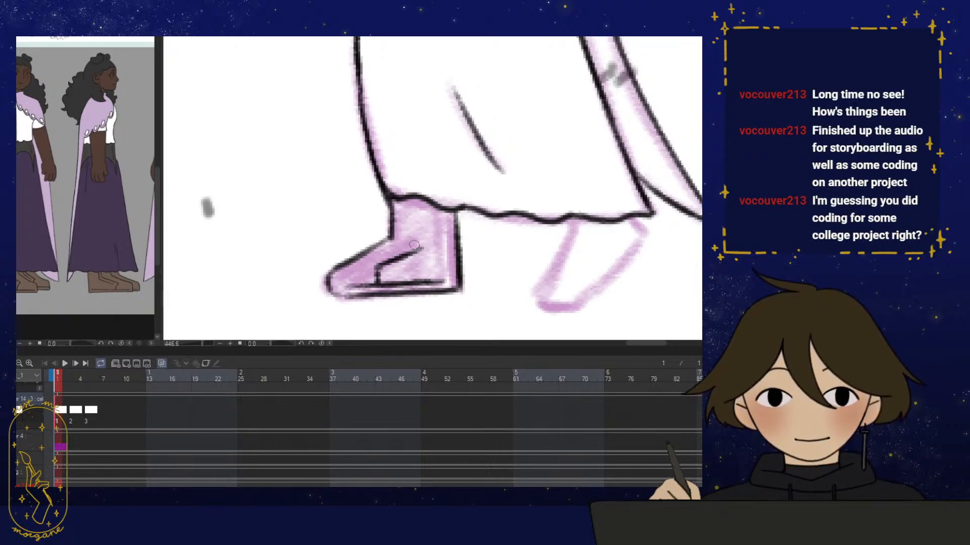
Ink the front boot's ankle seam from the skirt hem down to the instep and a short diagonal crease beside it
{"action": "mouse_move", "coordinate": [423, 244]}
{"action": "left_mouse_down"}
{"action": "mouse_move", "coordinate": [423, 204]}
{"action": "mouse_move", "coordinate": [423, 246]}
{"action": "mouse_move", "coordinate": [407, 266]}
{"action": "mouse_move", "coordinate": [392, 252]}
{"action": "mouse_move", "coordinate": [374, 262]}
{"action": "mouse_move", "coordinate": [371, 282]}
{"action": "left_mouse_up"}
{"action": "key", "text": "e"}
{"action": "key", "text": "p"}
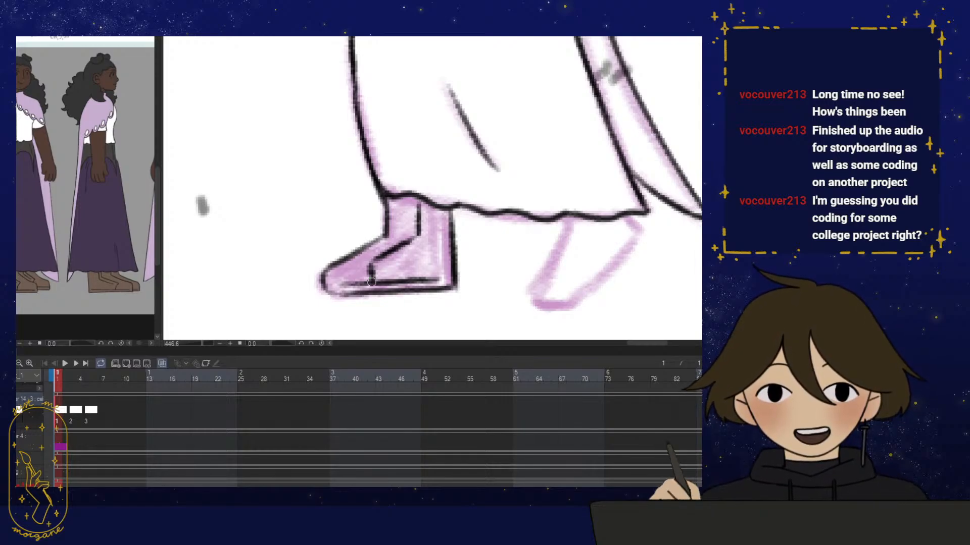
{"action": "left_click_drag", "start_coordinate": [371, 282], "coordinate": [341, 273]}
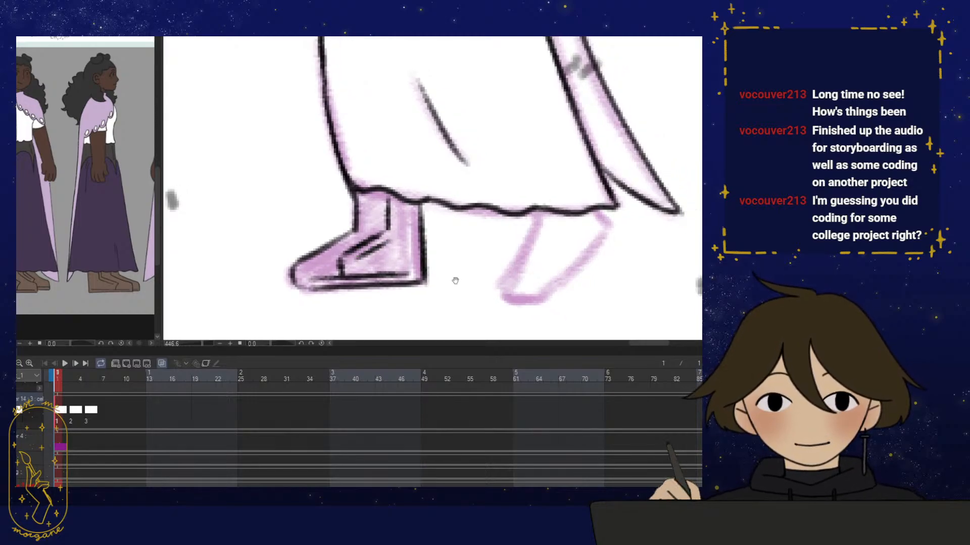
Ink the rear boot's outline from the skirt hem down around the toe and back up along the sole to the heel
{"action": "left_click_drag", "start_coordinate": [456, 277], "coordinate": [421, 277]}
{"action": "left_click_drag", "start_coordinate": [510, 271], "coordinate": [496, 268]}
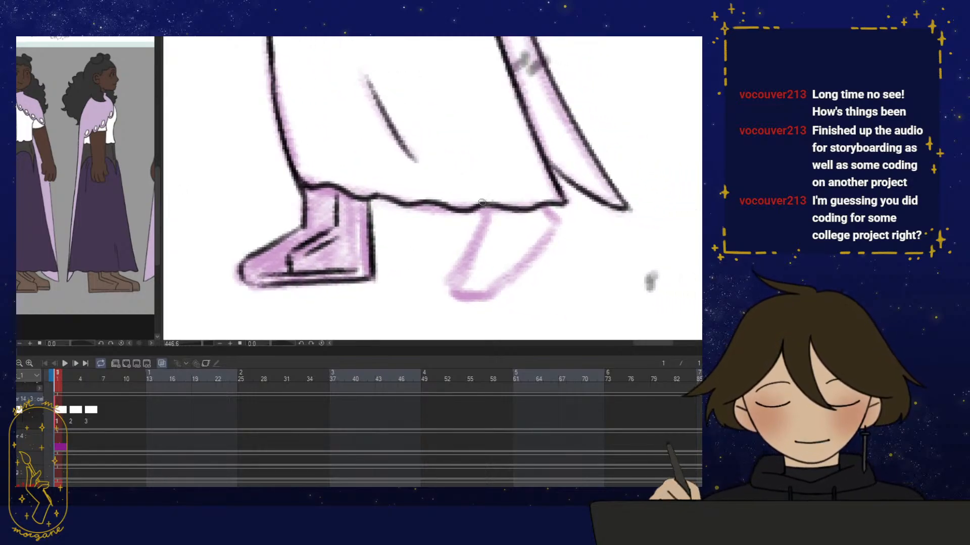
{"action": "mouse_move", "coordinate": [489, 209]}
{"action": "left_mouse_down"}
{"action": "mouse_move", "coordinate": [453, 279]}
{"action": "mouse_move", "coordinate": [458, 297]}
{"action": "left_mouse_up"}
{"action": "mouse_move", "coordinate": [534, 288]}
{"action": "left_mouse_down"}
{"action": "mouse_move", "coordinate": [471, 244]}
{"action": "mouse_move", "coordinate": [514, 289]}
{"action": "mouse_move", "coordinate": [500, 281]}
{"action": "left_mouse_up"}
{"action": "key", "text": "ctrl+minus"}
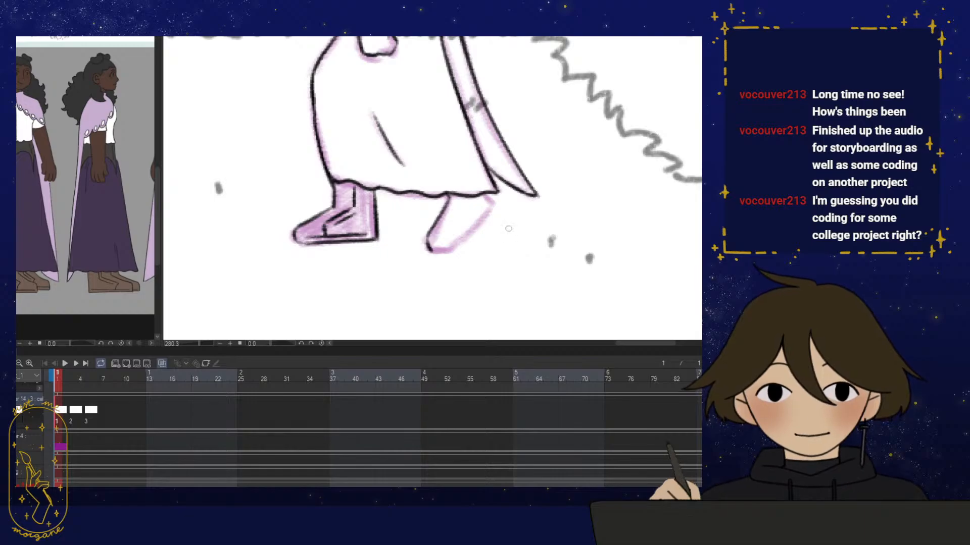
{"action": "scroll", "coordinate": [509, 229], "scroll_direction": "up", "scroll_amount": 2}
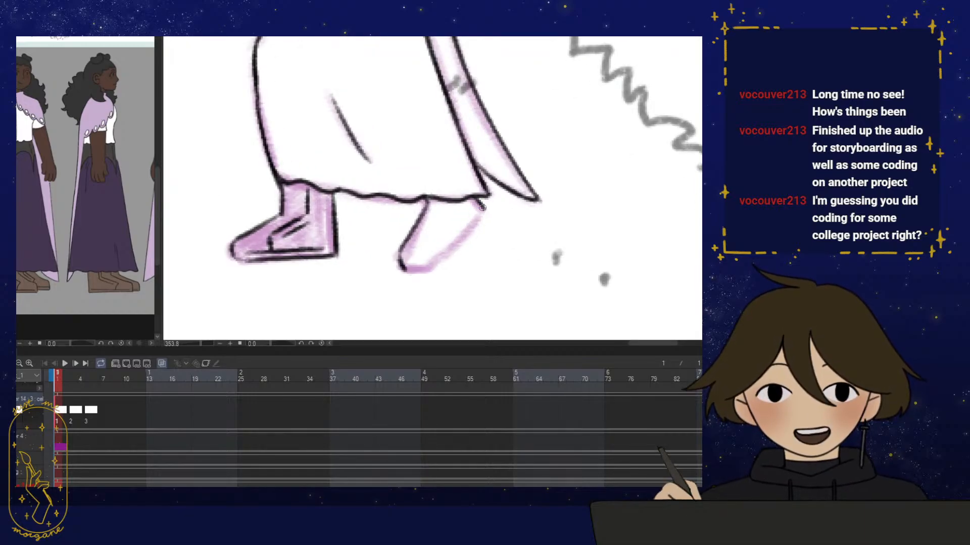
{"action": "scroll", "coordinate": [472, 239], "scroll_direction": "up", "scroll_amount": 2}
{"action": "mouse_move", "coordinate": [382, 281]}
{"action": "left_mouse_down"}
{"action": "mouse_move", "coordinate": [419, 283]}
{"action": "mouse_move", "coordinate": [492, 207]}
{"action": "mouse_move", "coordinate": [521, 213]}
{"action": "left_mouse_up"}
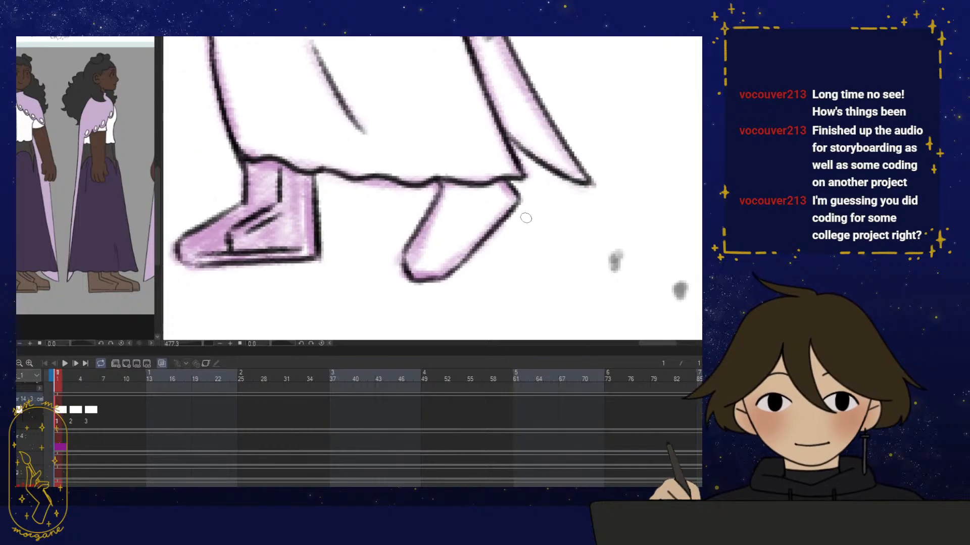
{"action": "left_click_drag", "start_coordinate": [506, 255], "coordinate": [513, 249]}
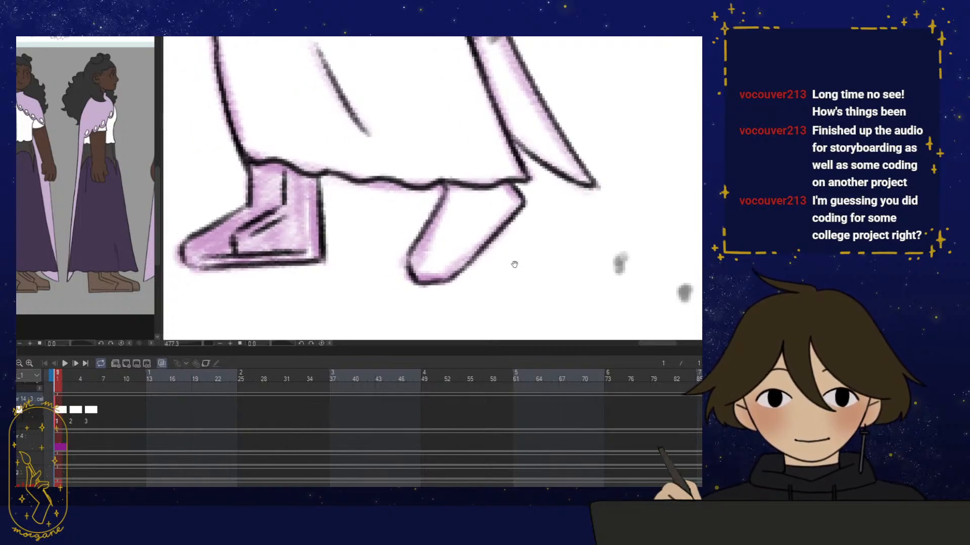
Ink the sole line inside the rear boot and the angled seam rising from it to the skirt hem
{"action": "scroll", "coordinate": [514, 263], "scroll_direction": "right", "scroll_amount": 1}
{"action": "mouse_move", "coordinate": [506, 204]}
{"action": "left_mouse_down"}
{"action": "mouse_move", "coordinate": [456, 254]}
{"action": "mouse_move", "coordinate": [505, 202]}
{"action": "left_mouse_up"}
{"action": "key", "text": "e"}
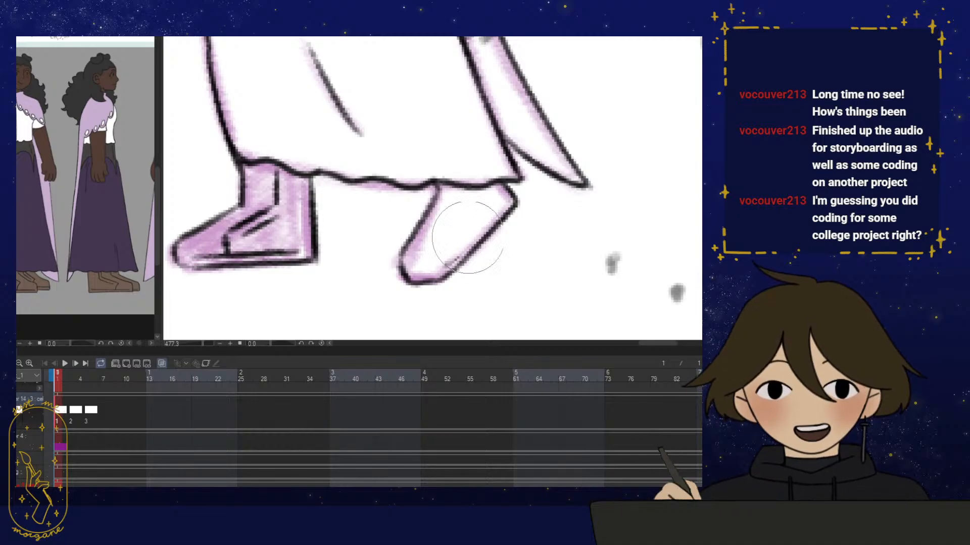
{"action": "mouse_move", "coordinate": [458, 238]}
{"action": "left_mouse_down"}
{"action": "mouse_move", "coordinate": [441, 264]}
{"action": "mouse_move", "coordinate": [497, 206]}
{"action": "left_mouse_up"}
{"action": "left_click_drag", "start_coordinate": [473, 258], "coordinate": [526, 278]}
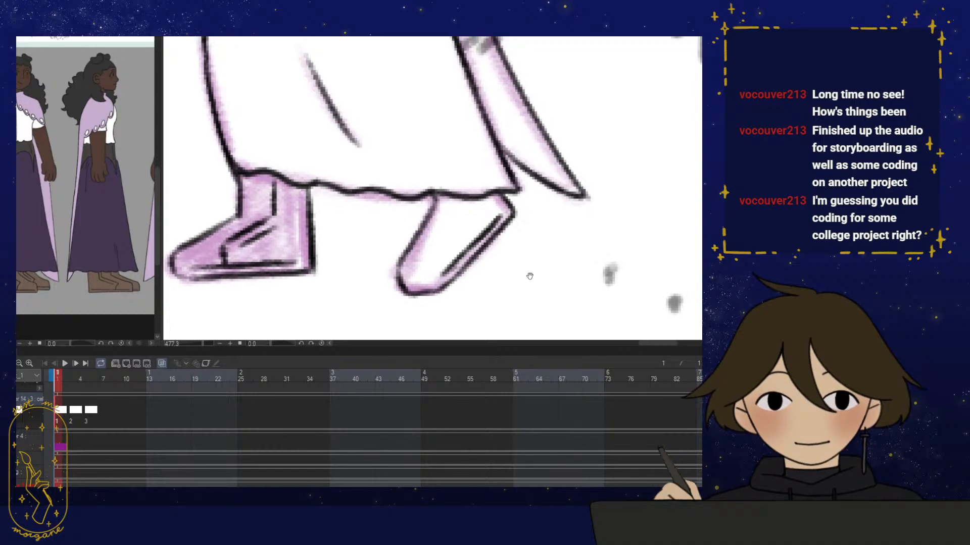
{"action": "left_click_drag", "start_coordinate": [453, 259], "coordinate": [450, 260]}
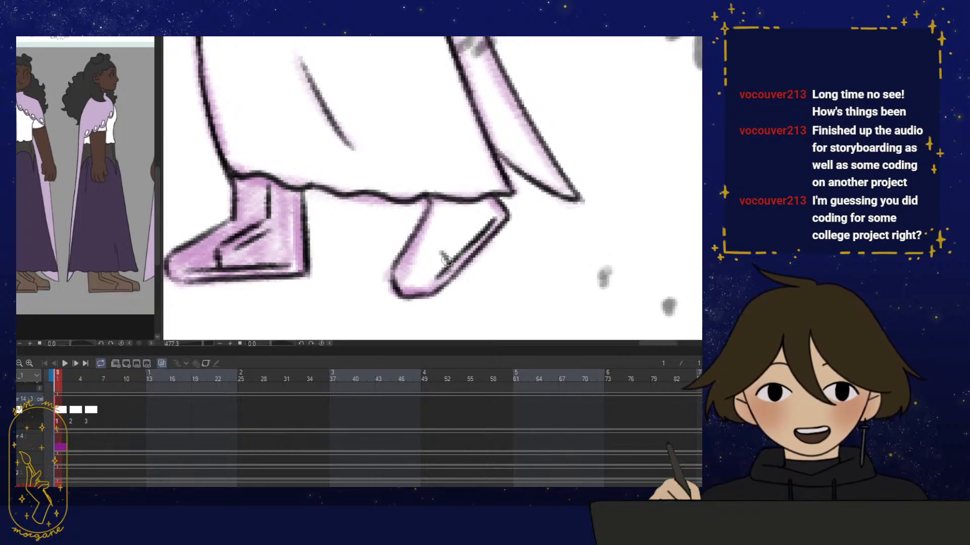
{"action": "mouse_move", "coordinate": [460, 212]}
{"action": "left_mouse_down"}
{"action": "mouse_move", "coordinate": [440, 249]}
{"action": "mouse_move", "coordinate": [443, 241]}
{"action": "left_mouse_up"}
{"action": "mouse_move", "coordinate": [472, 196]}
{"action": "left_mouse_down"}
{"action": "mouse_move", "coordinate": [443, 241]}
{"action": "mouse_move", "coordinate": [450, 263]}
{"action": "mouse_move", "coordinate": [473, 270]}
{"action": "mouse_move", "coordinate": [449, 255]}
{"action": "left_mouse_up"}
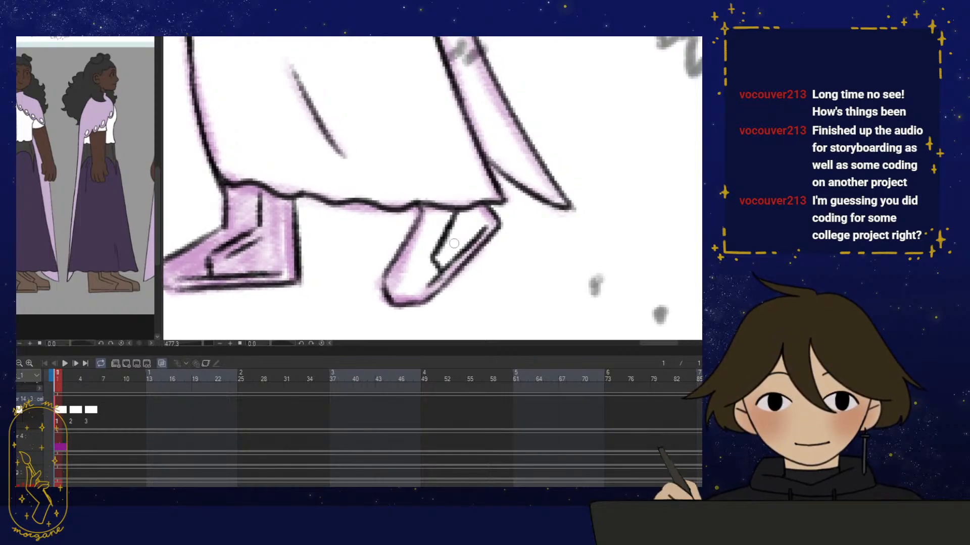
Check the boots on the character reference and ink short diagonal crease strokes inside the rear boot
{"action": "left_click", "coordinate": [86, 305]}
{"action": "mouse_move", "coordinate": [148, 311]}
{"action": "left_mouse_down"}
{"action": "mouse_move", "coordinate": [82, 296]}
{"action": "mouse_move", "coordinate": [52, 312]}
{"action": "mouse_move", "coordinate": [146, 301]}
{"action": "left_mouse_up"}
{"action": "left_click", "coordinate": [478, 268]}
{"action": "mouse_move", "coordinate": [478, 268]}
{"action": "left_mouse_down"}
{"action": "mouse_move", "coordinate": [488, 269]}
{"action": "mouse_move", "coordinate": [474, 272]}
{"action": "left_mouse_up"}
{"action": "left_click_drag", "start_coordinate": [467, 219], "coordinate": [455, 247]}
{"action": "left_click_drag", "start_coordinate": [474, 217], "coordinate": [455, 249]}
{"action": "left_click_drag", "start_coordinate": [520, 277], "coordinate": [506, 277]}
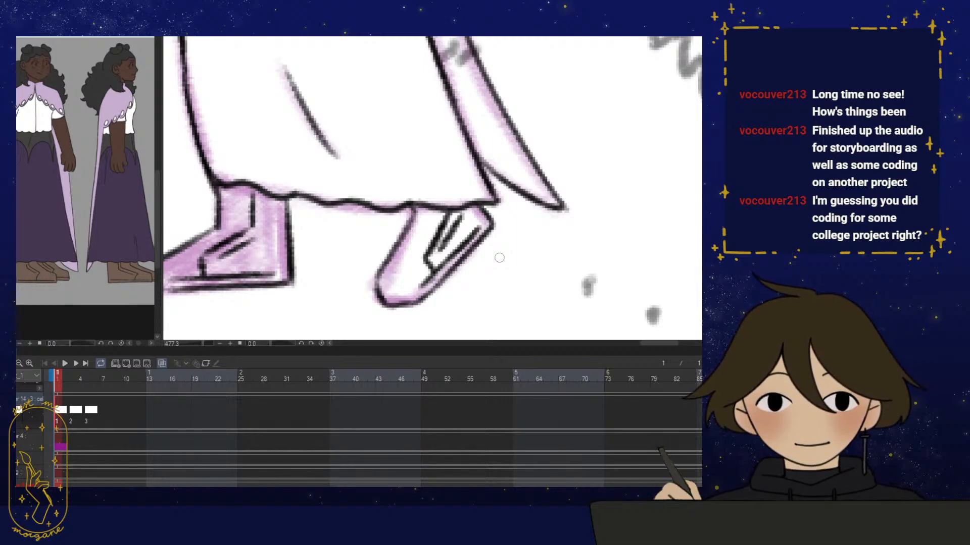
Ink the curved front line of the neck rising from the capelet's collar toward the jaw
{"action": "left_click_drag", "start_coordinate": [498, 258], "coordinate": [461, 287]}
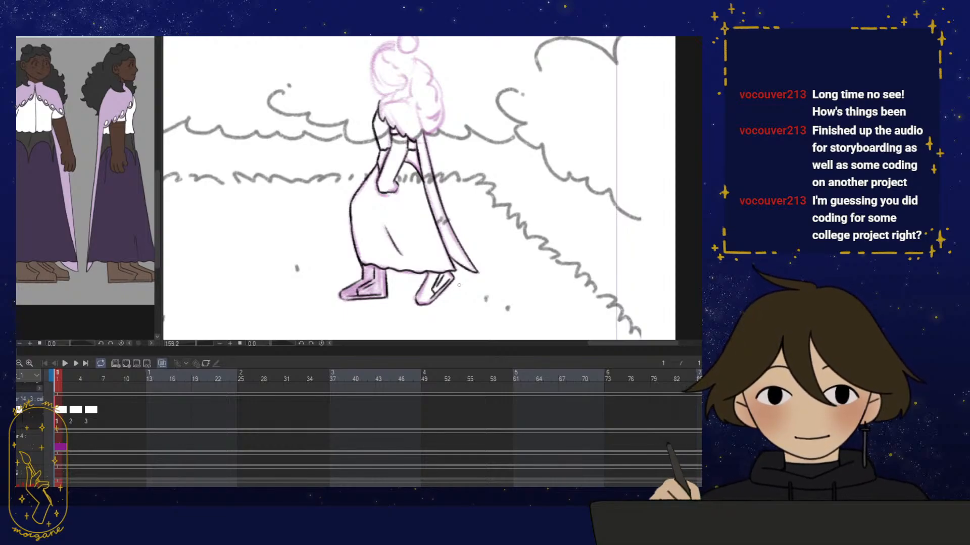
{"action": "left_click_drag", "start_coordinate": [447, 166], "coordinate": [438, 208]}
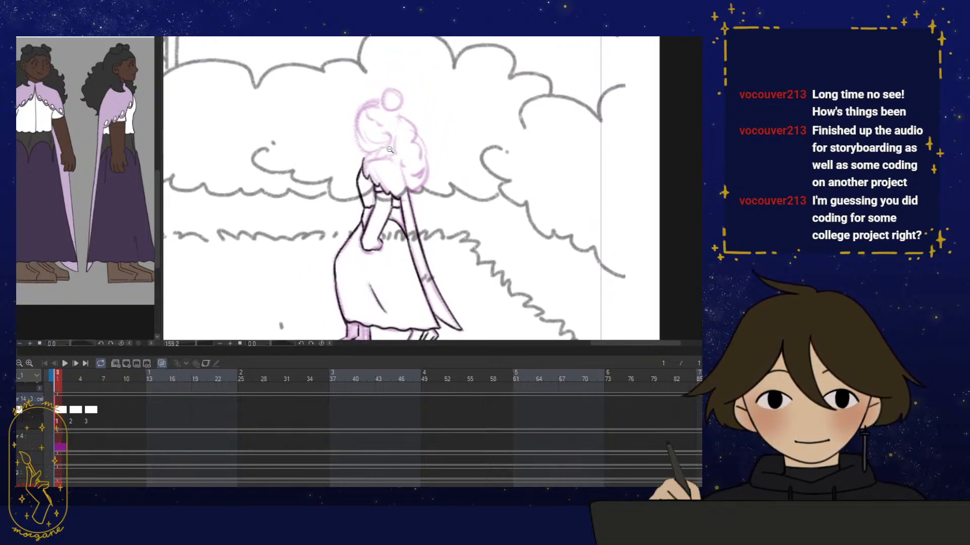
{"action": "mouse_move", "coordinate": [390, 149]}
{"action": "left_mouse_down"}
{"action": "mouse_move", "coordinate": [403, 150]}
{"action": "mouse_move", "coordinate": [383, 197]}
{"action": "mouse_move", "coordinate": [377, 172]}
{"action": "mouse_move", "coordinate": [402, 166]}
{"action": "left_mouse_up"}
{"action": "scroll", "coordinate": [355, 179], "scroll_direction": "up", "scroll_amount": 1}
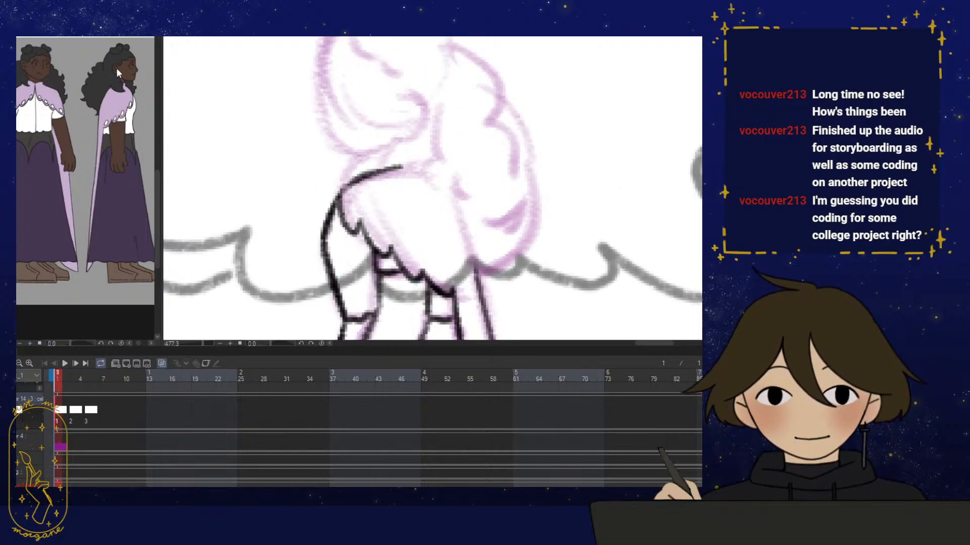
{"action": "left_click_drag", "start_coordinate": [408, 228], "coordinate": [399, 237]}
{"action": "mouse_move", "coordinate": [331, 201]}
{"action": "left_mouse_down"}
{"action": "mouse_move", "coordinate": [366, 159]}
{"action": "mouse_move", "coordinate": [385, 154]}
{"action": "left_mouse_up"}
{"action": "left_click_drag", "start_coordinate": [339, 189], "coordinate": [383, 153]}
{"action": "left_click_drag", "start_coordinate": [404, 200], "coordinate": [399, 202]}
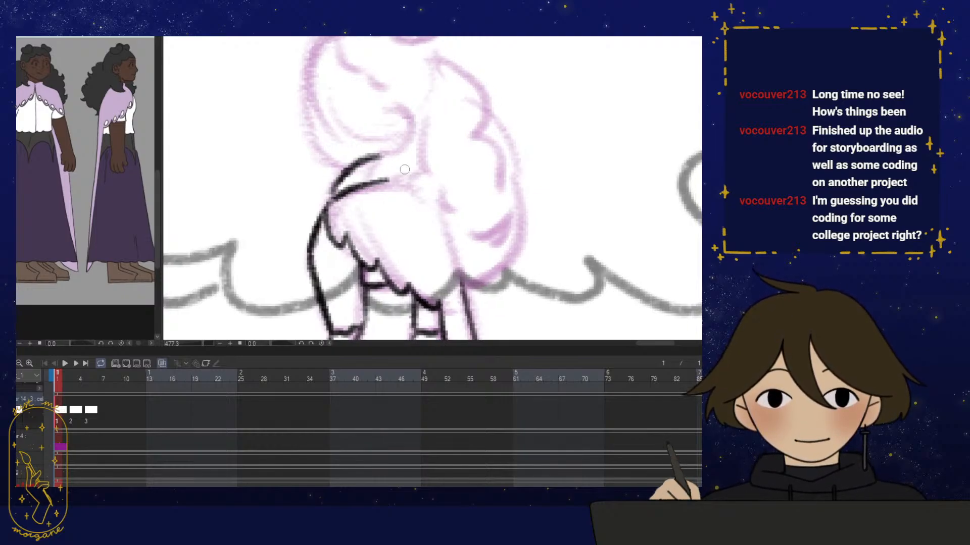
Clean up the collar line and the place where it meets the front of the neck and the shoulder
{"action": "mouse_move", "coordinate": [381, 155]}
{"action": "left_mouse_down"}
{"action": "mouse_move", "coordinate": [335, 194]}
{"action": "mouse_move", "coordinate": [392, 184]}
{"action": "mouse_move", "coordinate": [426, 198]}
{"action": "left_mouse_up"}
{"action": "key", "text": "e"}
{"action": "mouse_move", "coordinate": [402, 178]}
{"action": "left_mouse_down"}
{"action": "mouse_move", "coordinate": [374, 182]}
{"action": "mouse_move", "coordinate": [408, 188]}
{"action": "left_mouse_up"}
{"action": "key", "text": "p"}
{"action": "left_click_drag", "start_coordinate": [376, 159], "coordinate": [332, 215]}
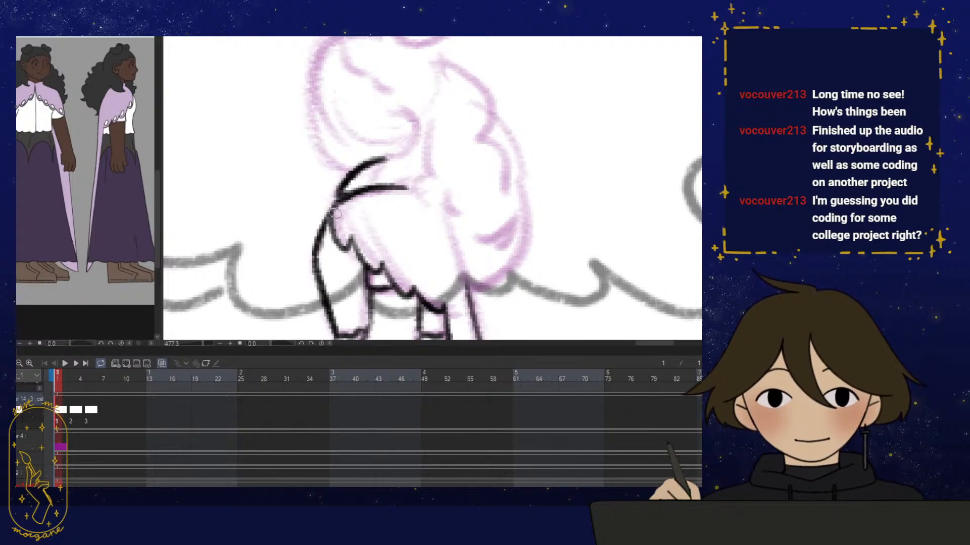
Ink the capelet's back contour from the nape over the shoulder down to the cape's trailing edge
{"action": "left_click_drag", "start_coordinate": [466, 208], "coordinate": [444, 203]}
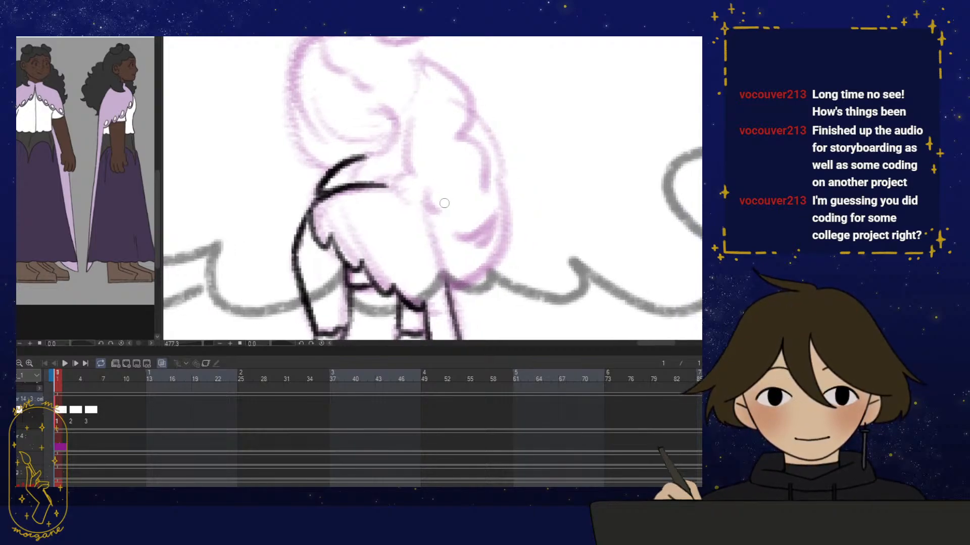
{"action": "mouse_move", "coordinate": [394, 175]}
{"action": "left_mouse_down"}
{"action": "mouse_move", "coordinate": [422, 208]}
{"action": "mouse_move", "coordinate": [448, 291]}
{"action": "mouse_move", "coordinate": [459, 273]}
{"action": "left_mouse_up"}
{"action": "left_click_drag", "start_coordinate": [411, 189], "coordinate": [448, 302]}
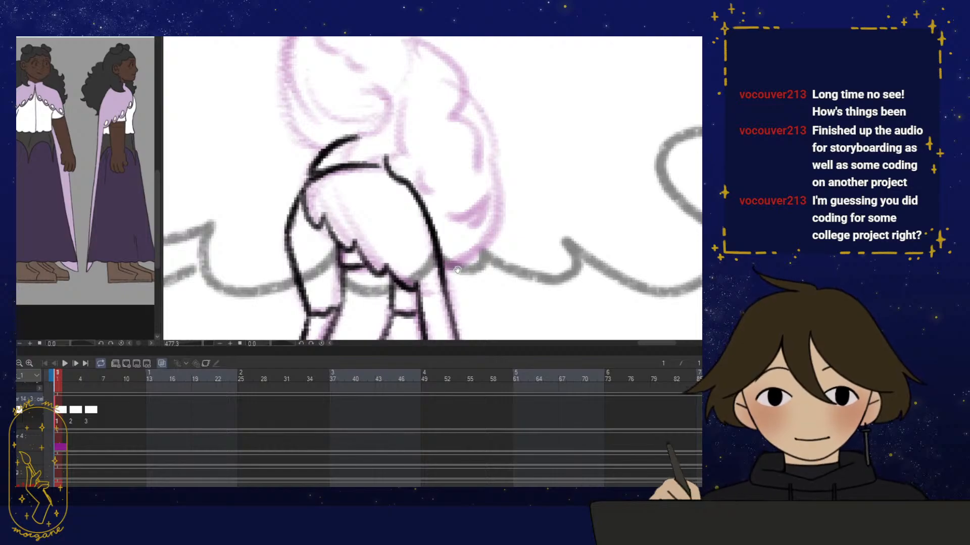
{"action": "left_click_drag", "start_coordinate": [475, 204], "coordinate": [465, 211]}
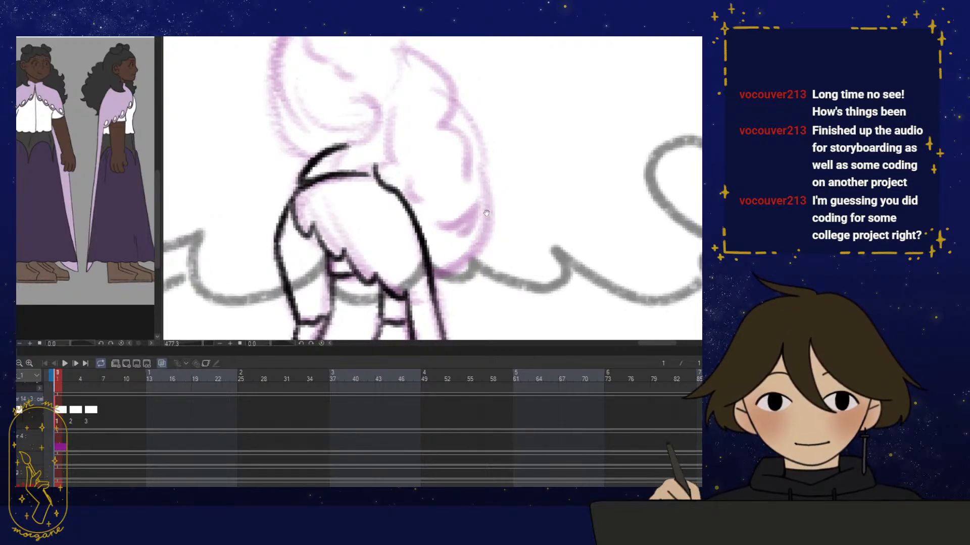
Bring the side-view head of the character reference into view and ink the face profile from forehead to jaw
{"action": "left_click_drag", "start_coordinate": [486, 213], "coordinate": [496, 265]}
{"action": "left_click_drag", "start_coordinate": [412, 229], "coordinate": [422, 246]}
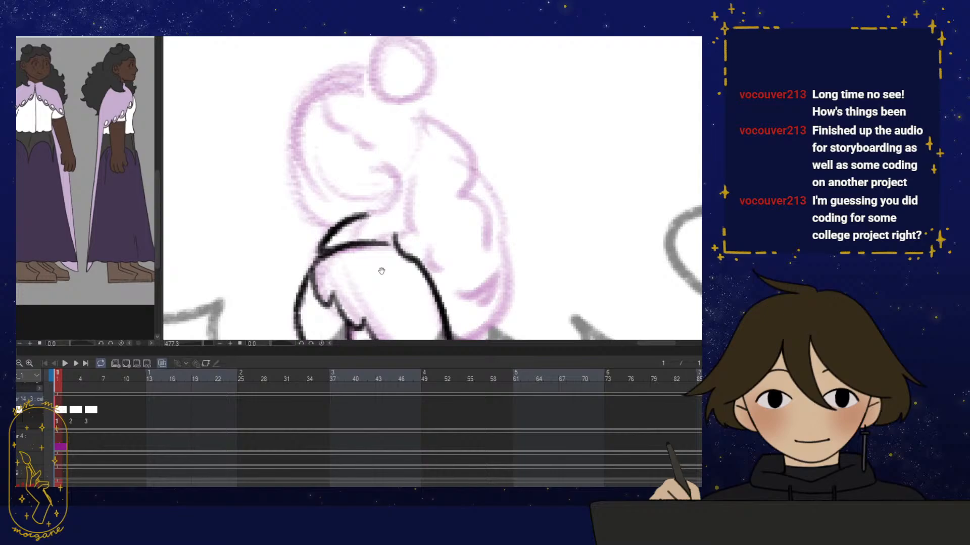
{"action": "left_click", "coordinate": [337, 222]}
{"action": "left_click", "coordinate": [385, 182]}
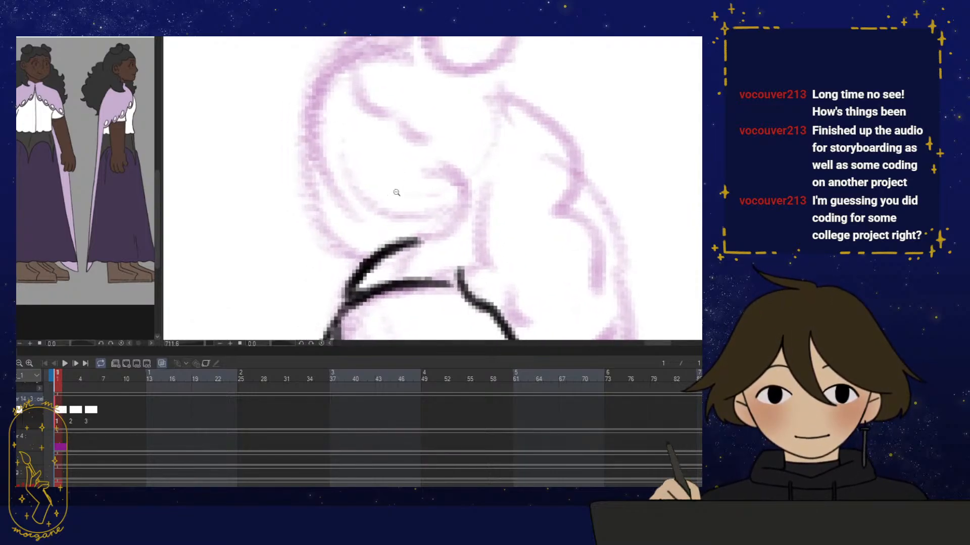
{"action": "left_click", "coordinate": [122, 243]}
{"action": "mouse_move", "coordinate": [121, 242]}
{"action": "left_mouse_down"}
{"action": "mouse_move", "coordinate": [91, 268]}
{"action": "mouse_move", "coordinate": [121, 286]}
{"action": "left_mouse_up"}
{"action": "left_click", "coordinate": [102, 249]}
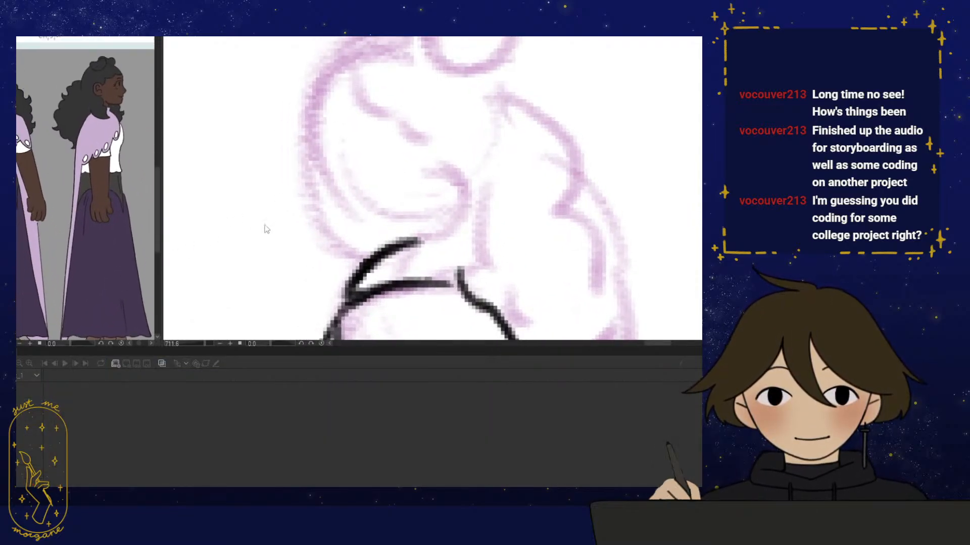
{"action": "left_click", "coordinate": [381, 234]}
{"action": "left_click_drag", "start_coordinate": [381, 234], "coordinate": [374, 230]}
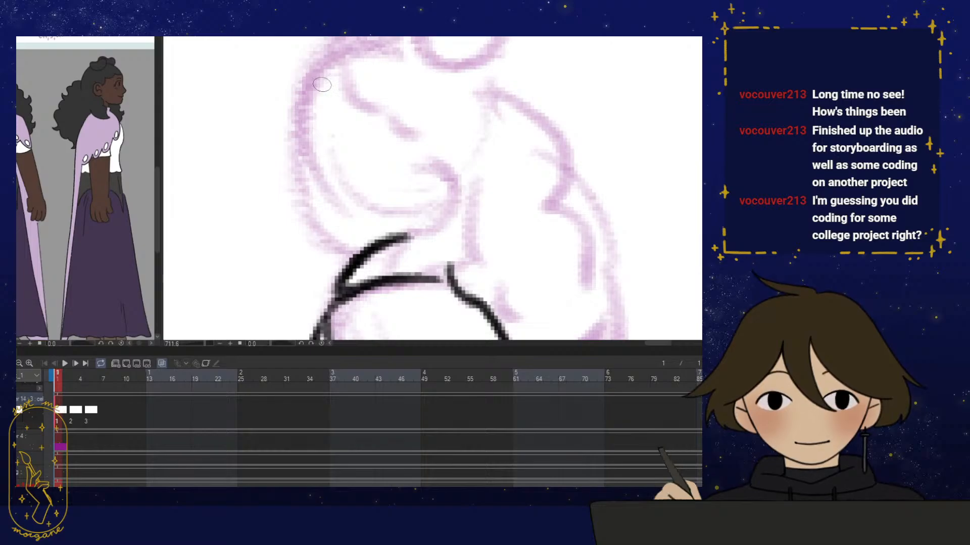
{"action": "mouse_move", "coordinate": [327, 63]}
{"action": "left_mouse_down"}
{"action": "mouse_move", "coordinate": [284, 176]}
{"action": "mouse_move", "coordinate": [324, 232]}
{"action": "mouse_move", "coordinate": [348, 225]}
{"action": "mouse_move", "coordinate": [371, 239]}
{"action": "left_mouse_up"}
{"action": "mouse_move", "coordinate": [300, 193]}
{"action": "left_mouse_down"}
{"action": "mouse_move", "coordinate": [316, 226]}
{"action": "mouse_move", "coordinate": [355, 226]}
{"action": "mouse_move", "coordinate": [340, 238]}
{"action": "mouse_move", "coordinate": [429, 202]}
{"action": "left_mouse_up"}
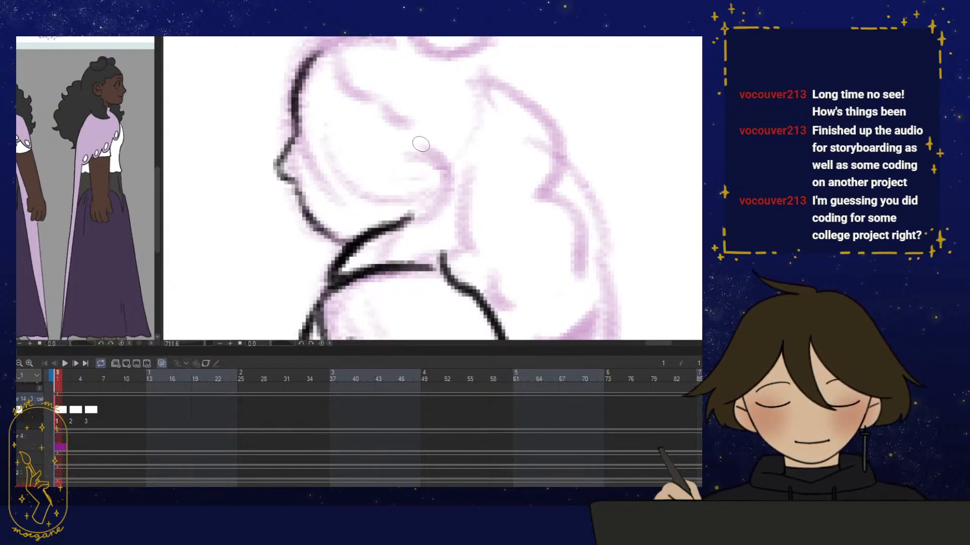
Ink a first curve for the ear, then erase and redraw the nose part of the face profile
{"action": "mouse_move", "coordinate": [424, 133]}
{"action": "left_mouse_down"}
{"action": "mouse_move", "coordinate": [453, 154]}
{"action": "mouse_move", "coordinate": [428, 201]}
{"action": "left_mouse_up"}
{"action": "key", "text": "e"}
{"action": "left_click_drag", "start_coordinate": [282, 173], "coordinate": [303, 197]}
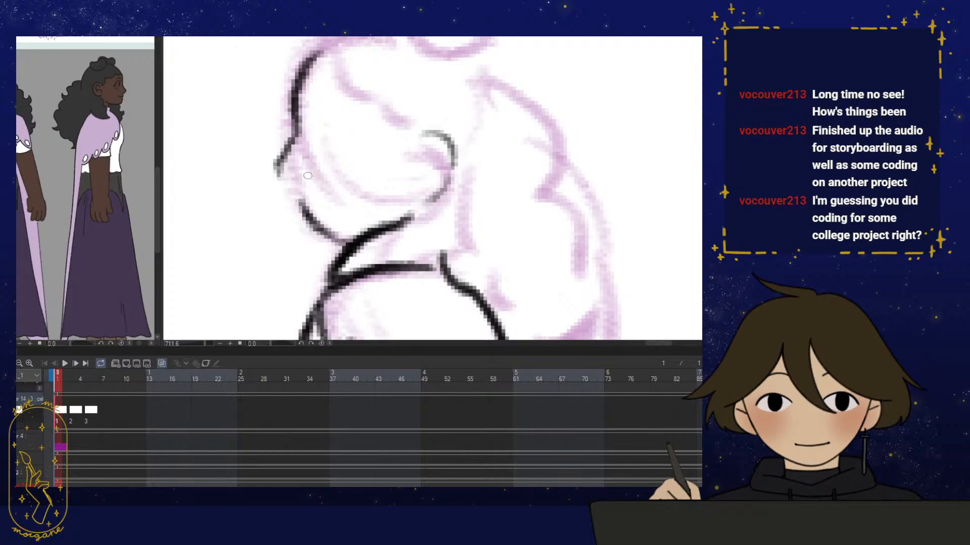
{"action": "mouse_move", "coordinate": [298, 139]}
{"action": "left_mouse_down"}
{"action": "mouse_move", "coordinate": [278, 181]}
{"action": "mouse_move", "coordinate": [290, 199]}
{"action": "left_mouse_up"}
Darken the ear's outer curve down to the lobe and ink the inner ear folds
{"action": "left_click_drag", "start_coordinate": [438, 205], "coordinate": [452, 220]}
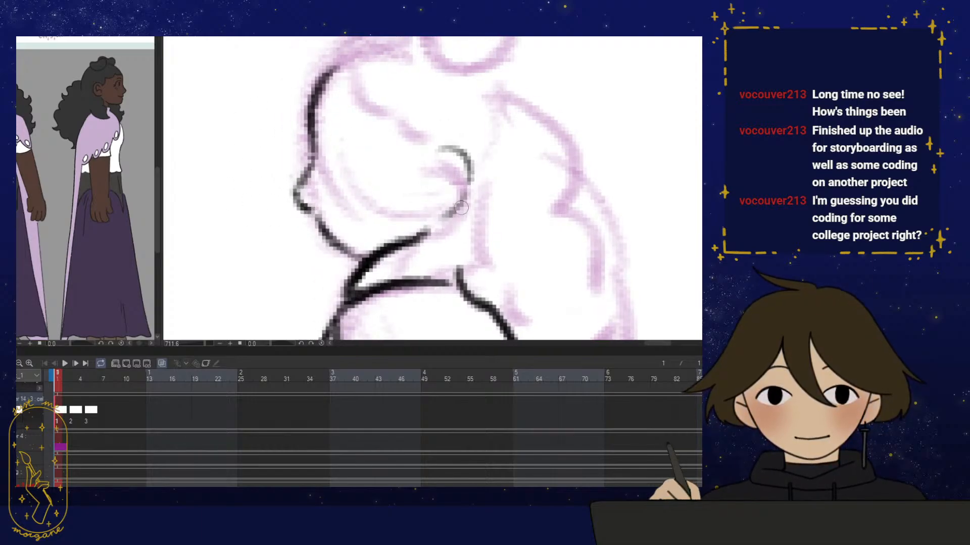
{"action": "mouse_move", "coordinate": [444, 147]}
{"action": "left_mouse_down"}
{"action": "mouse_move", "coordinate": [458, 190]}
{"action": "mouse_move", "coordinate": [435, 217]}
{"action": "left_mouse_up"}
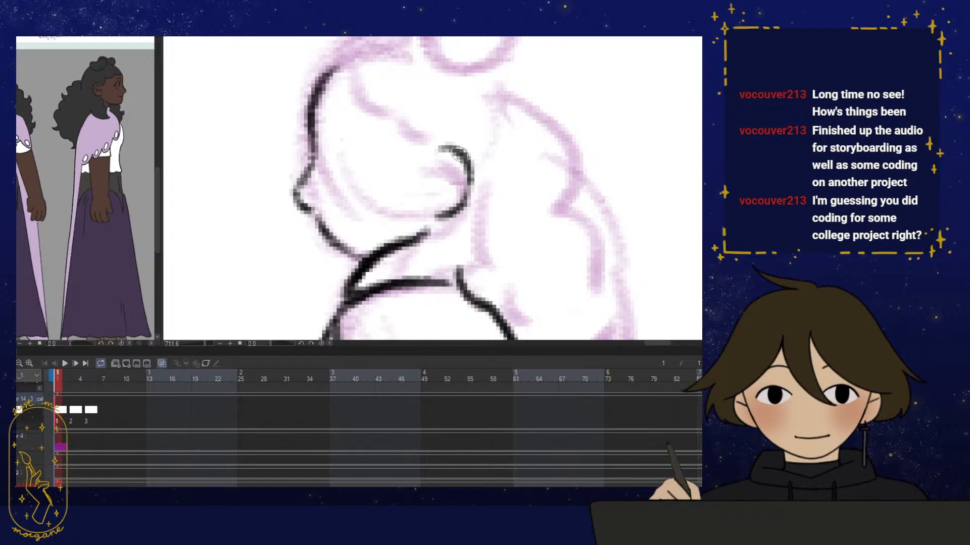
{"action": "mouse_move", "coordinate": [445, 147]}
{"action": "left_mouse_down"}
{"action": "mouse_move", "coordinate": [469, 182]}
{"action": "mouse_move", "coordinate": [437, 218]}
{"action": "mouse_move", "coordinate": [439, 173]}
{"action": "mouse_move", "coordinate": [449, 187]}
{"action": "mouse_move", "coordinate": [428, 202]}
{"action": "mouse_move", "coordinate": [457, 184]}
{"action": "mouse_move", "coordinate": [446, 191]}
{"action": "left_mouse_up"}
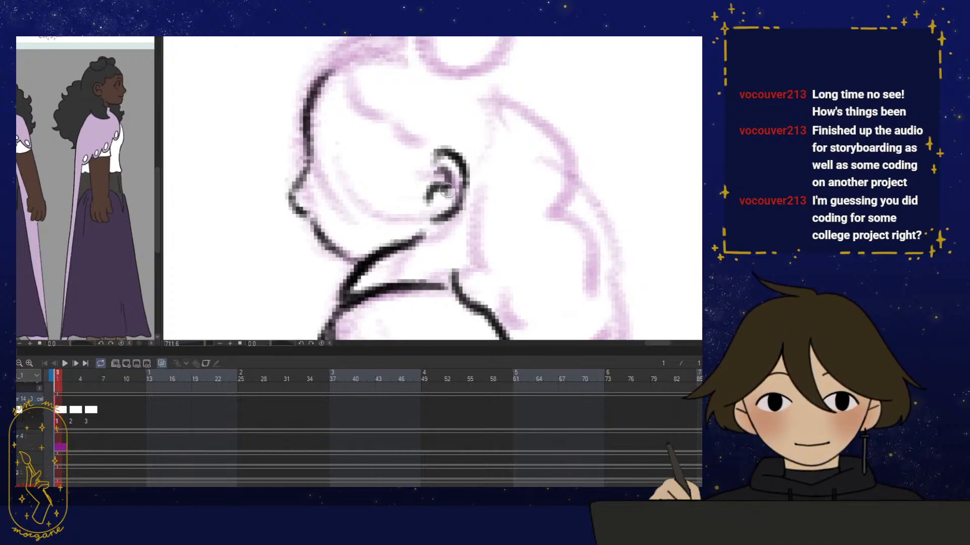
Check the figure against the whole scene, then ink the wavy hairline to the ear, the eye and the mouth
{"action": "scroll", "coordinate": [445, 190], "scroll_direction": "down", "scroll_amount": 10}
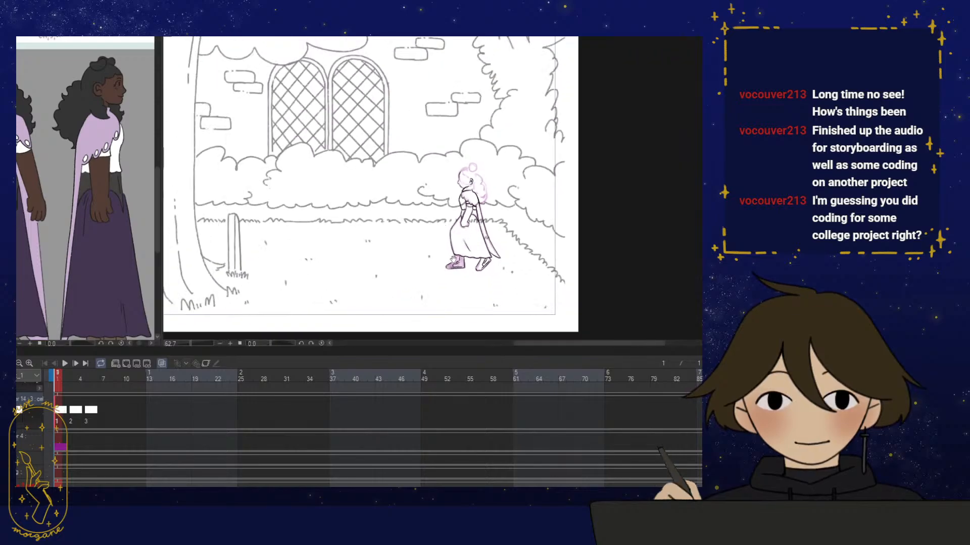
{"action": "left_click_drag", "start_coordinate": [453, 260], "coordinate": [472, 272]}
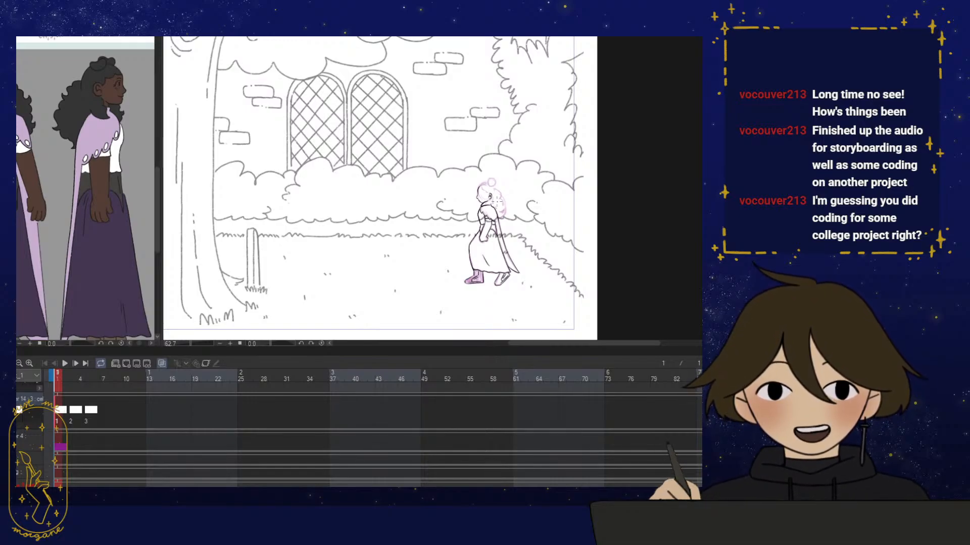
{"action": "left_click_drag", "start_coordinate": [508, 225], "coordinate": [500, 242]}
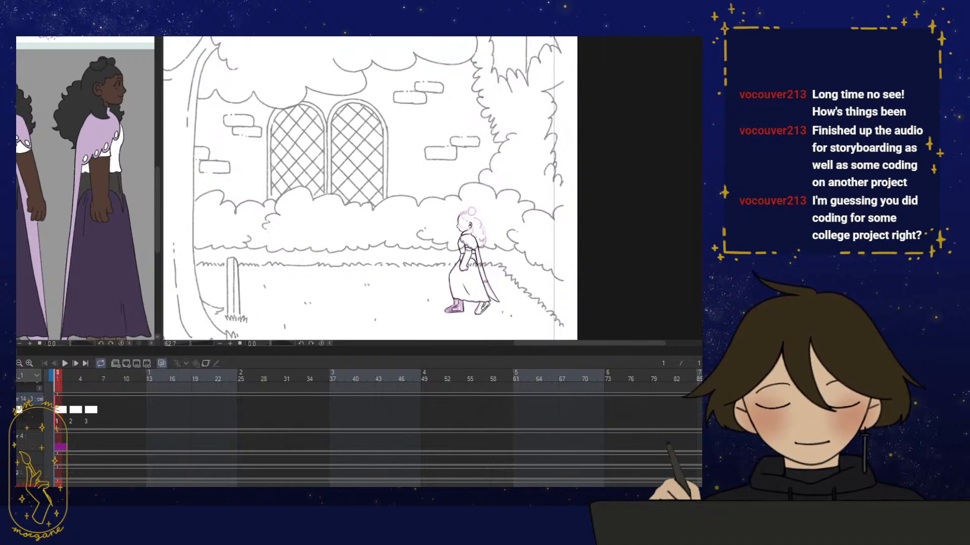
{"action": "scroll", "coordinate": [492, 233], "scroll_direction": "up", "scroll_amount": 8}
{"action": "mouse_move", "coordinate": [441, 257]}
{"action": "left_mouse_down"}
{"action": "mouse_move", "coordinate": [432, 258]}
{"action": "mouse_move", "coordinate": [463, 256]}
{"action": "mouse_move", "coordinate": [393, 241]}
{"action": "mouse_move", "coordinate": [408, 208]}
{"action": "left_mouse_up"}
{"action": "scroll", "coordinate": [409, 247], "scroll_direction": "up", "scroll_amount": 1}
{"action": "mouse_move", "coordinate": [418, 140]}
{"action": "left_mouse_down"}
{"action": "mouse_move", "coordinate": [505, 206]}
{"action": "mouse_move", "coordinate": [415, 138]}
{"action": "left_mouse_up"}
{"action": "left_click_drag", "start_coordinate": [455, 232], "coordinate": [449, 228]}
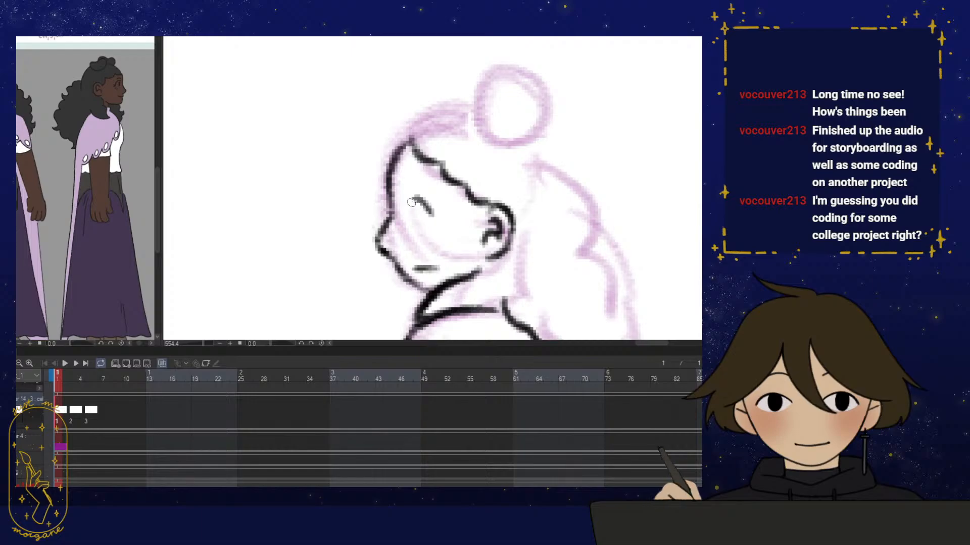
Erase the forehead, nose and eye lines from the face and flip the canvas view horizontally
{"action": "mouse_move", "coordinate": [437, 223]}
{"action": "left_mouse_down"}
{"action": "mouse_move", "coordinate": [417, 219]}
{"action": "mouse_move", "coordinate": [443, 225]}
{"action": "mouse_move", "coordinate": [427, 245]}
{"action": "left_mouse_up"}
{"action": "key", "text": "e"}
{"action": "mouse_move", "coordinate": [393, 179]}
{"action": "left_mouse_down"}
{"action": "mouse_move", "coordinate": [396, 164]}
{"action": "mouse_move", "coordinate": [392, 243]}
{"action": "mouse_move", "coordinate": [438, 243]}
{"action": "mouse_move", "coordinate": [396, 238]}
{"action": "mouse_move", "coordinate": [404, 151]}
{"action": "left_mouse_up"}
{"action": "key", "text": "p"}
{"action": "key", "text": "e"}
{"action": "key", "text": "p"}
{"action": "key", "text": "ctrl+z"}
{"action": "key", "text": "e"}
{"action": "left_click_drag", "start_coordinate": [427, 199], "coordinate": [430, 215]}
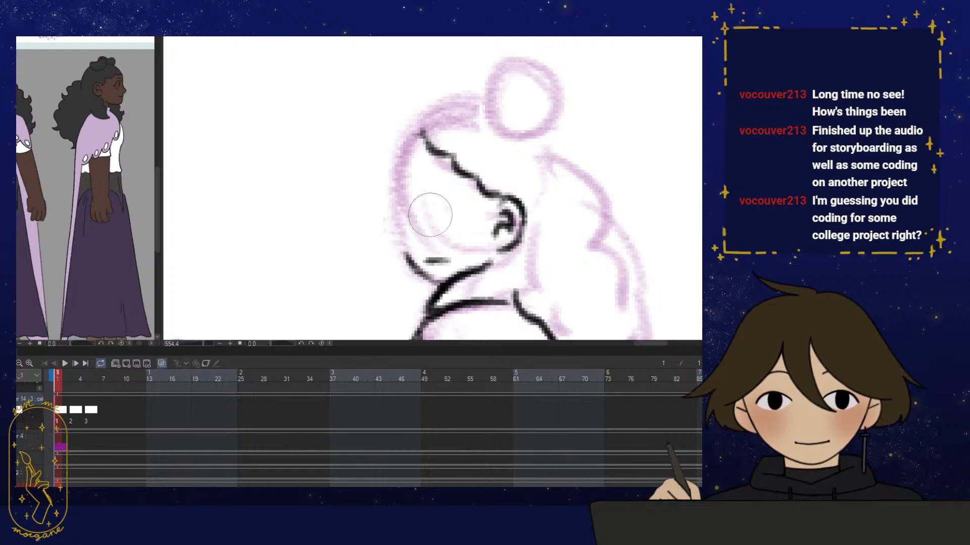
{"action": "key", "text": "h"}
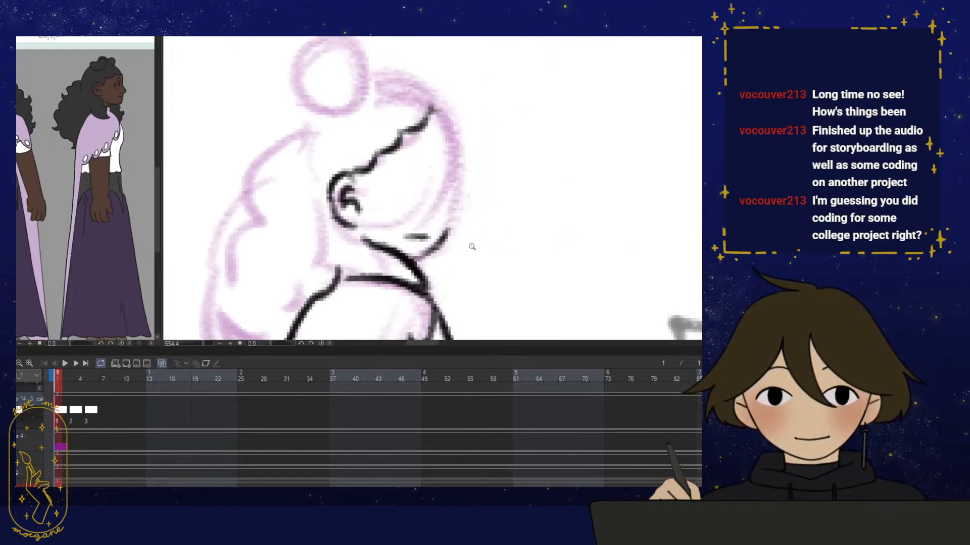
Redraw the nose, lips and chin of the face profile, then ink the forehead curve up to the hairline
{"action": "left_click", "coordinate": [475, 249]}
{"action": "left_click", "coordinate": [404, 253]}
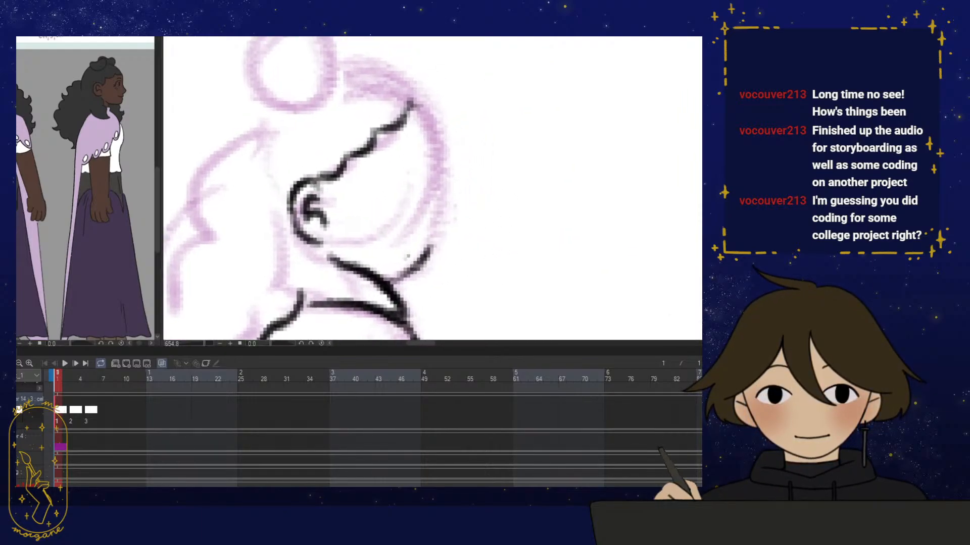
{"action": "mouse_move", "coordinate": [444, 183]}
{"action": "left_mouse_down"}
{"action": "mouse_move", "coordinate": [449, 205]}
{"action": "mouse_move", "coordinate": [430, 237]}
{"action": "mouse_move", "coordinate": [462, 215]}
{"action": "mouse_move", "coordinate": [444, 202]}
{"action": "left_mouse_up"}
{"action": "key", "text": "h"}
{"action": "mouse_move", "coordinate": [524, 243]}
{"action": "left_mouse_down"}
{"action": "mouse_move", "coordinate": [492, 265]}
{"action": "mouse_move", "coordinate": [420, 240]}
{"action": "left_mouse_up"}
{"action": "left_click_drag", "start_coordinate": [449, 148], "coordinate": [440, 147]}
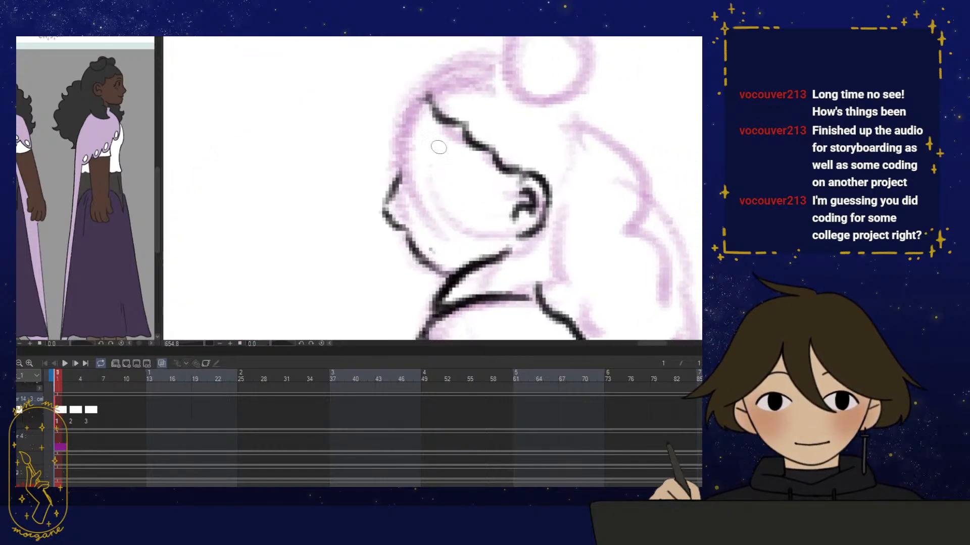
{"action": "left_click_drag", "start_coordinate": [427, 97], "coordinate": [382, 218]}
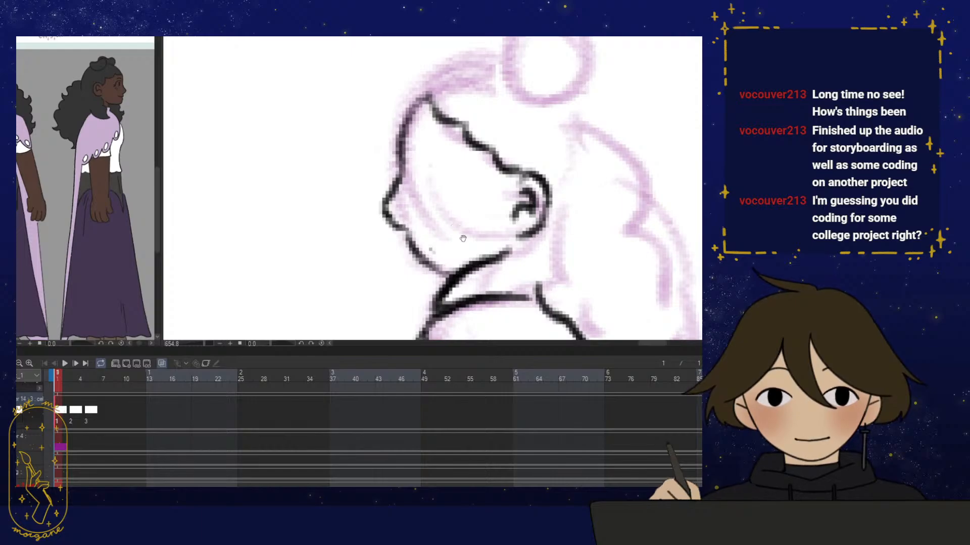
Ink the eye with its upper lid, the short eyebrow above it and the small mouth
{"action": "left_click_drag", "start_coordinate": [451, 225], "coordinate": [440, 224]}
{"action": "mouse_move", "coordinate": [420, 157]}
{"action": "left_mouse_down"}
{"action": "mouse_move", "coordinate": [450, 193]}
{"action": "mouse_move", "coordinate": [420, 162]}
{"action": "mouse_move", "coordinate": [431, 158]}
{"action": "mouse_move", "coordinate": [421, 184]}
{"action": "mouse_move", "coordinate": [432, 189]}
{"action": "left_mouse_up"}
{"action": "key", "text": "ctrl+z"}
{"action": "left_click_drag", "start_coordinate": [423, 169], "coordinate": [435, 203]}
{"action": "left_click_drag", "start_coordinate": [440, 177], "coordinate": [455, 191]}
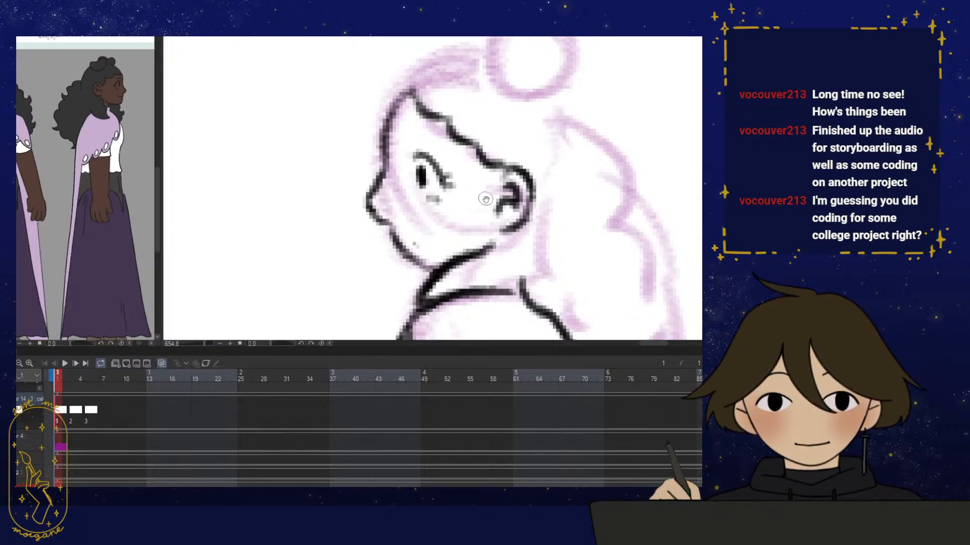
{"action": "left_click_drag", "start_coordinate": [408, 136], "coordinate": [429, 141]}
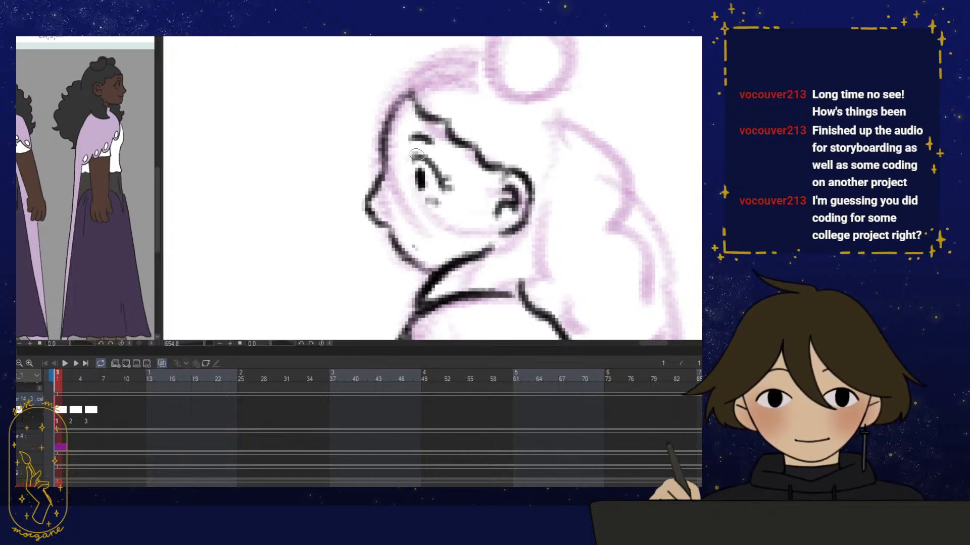
{"action": "scroll", "coordinate": [421, 243], "scroll_direction": "down", "scroll_amount": 6}
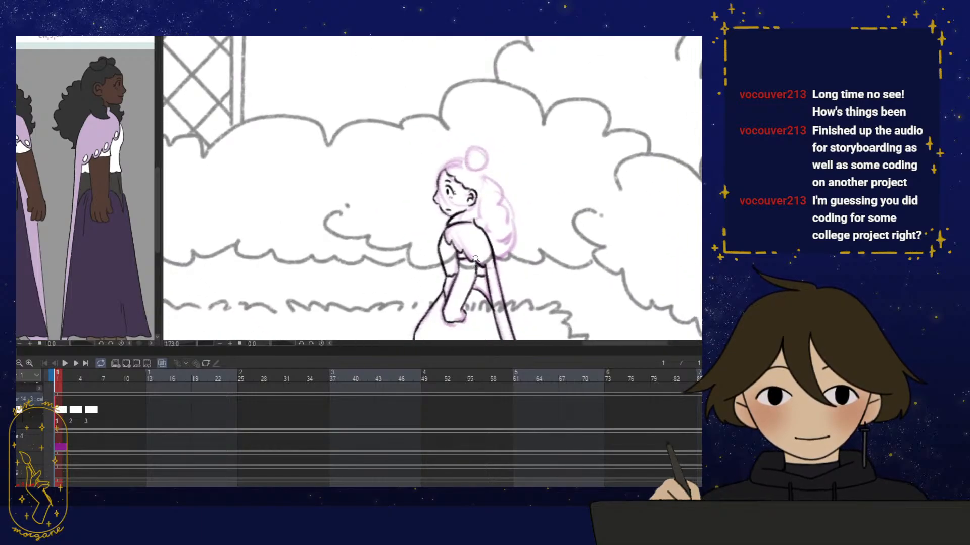
{"action": "scroll", "coordinate": [464, 260], "scroll_direction": "up", "scroll_amount": 3}
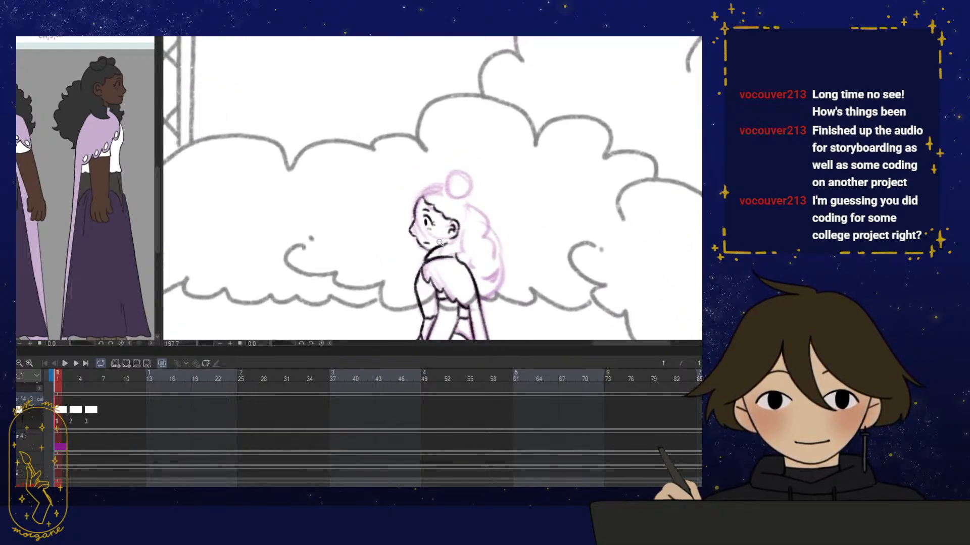
{"action": "scroll", "coordinate": [439, 242], "scroll_direction": "up", "scroll_amount": 2}
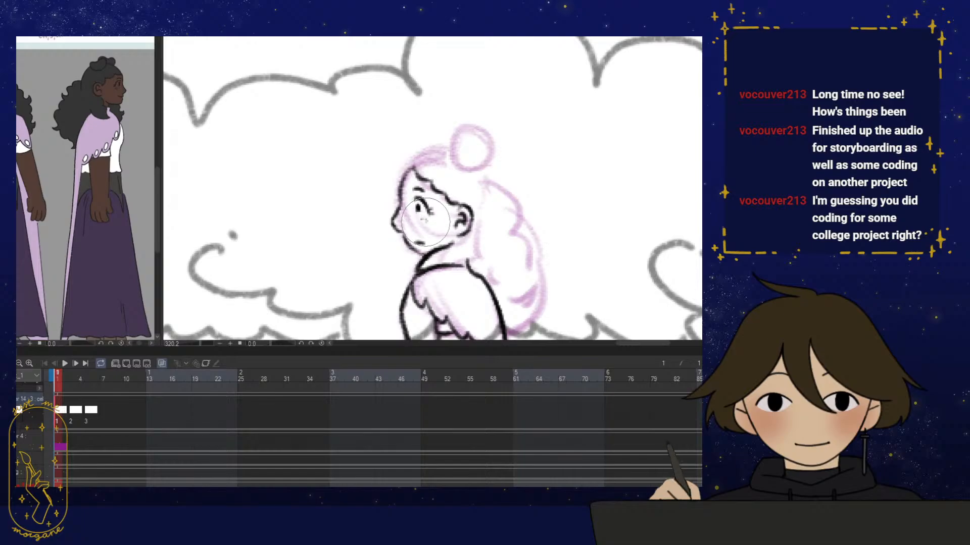
{"action": "key", "text": "p"}
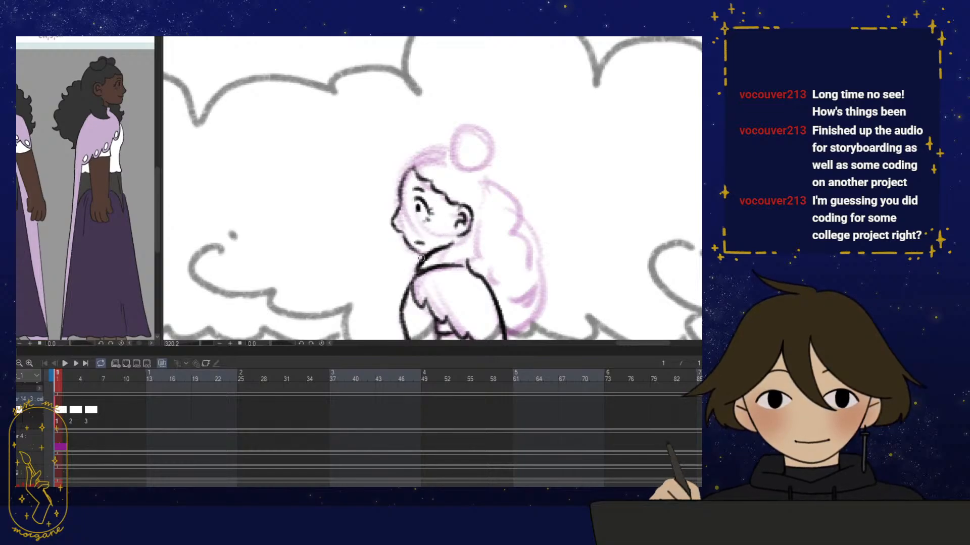
Lasso-select the front of the face in the mirrored view and nudge it slightly towards the ear
{"action": "key", "text": "h"}
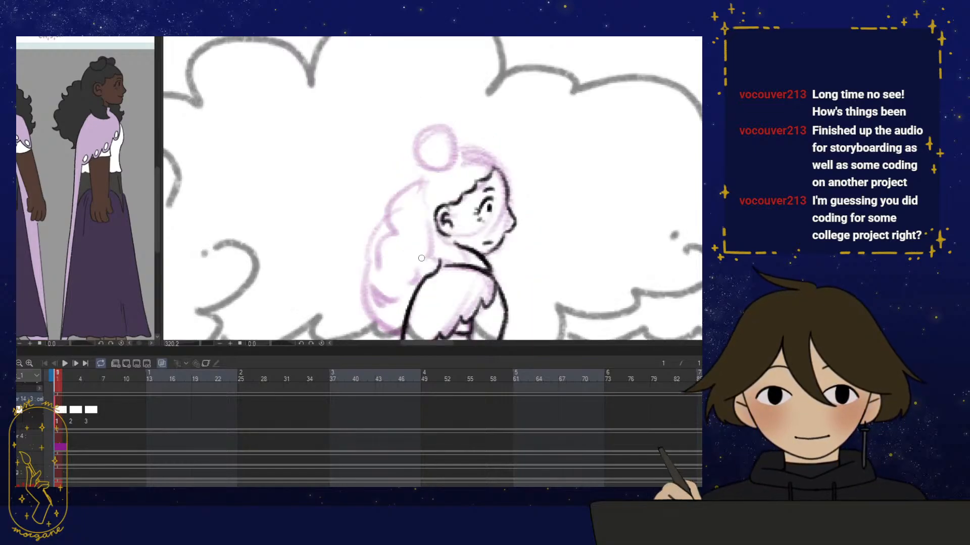
{"action": "left_click_drag", "start_coordinate": [422, 258], "coordinate": [398, 251]}
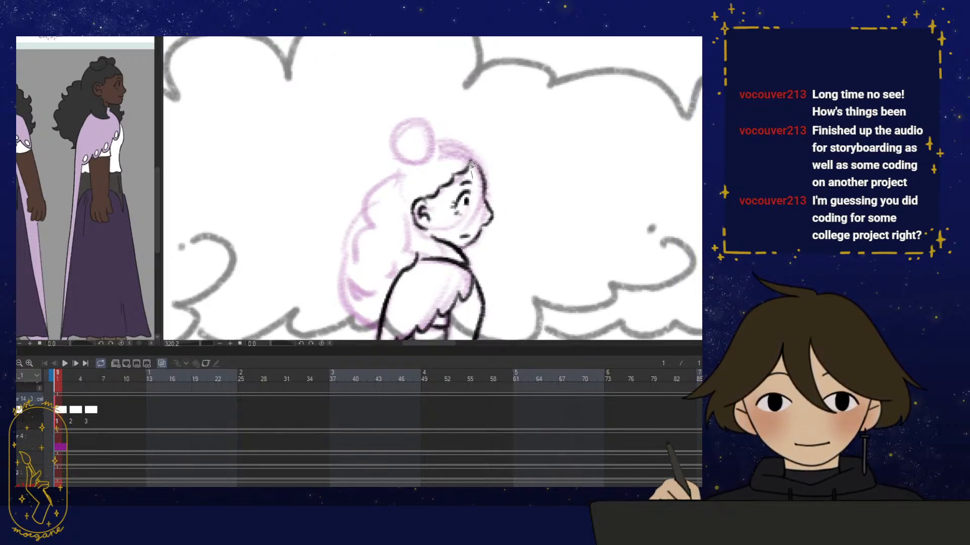
{"action": "mouse_move", "coordinate": [473, 164]}
{"action": "left_mouse_down"}
{"action": "mouse_move", "coordinate": [495, 244]}
{"action": "mouse_move", "coordinate": [473, 154]}
{"action": "left_mouse_up"}
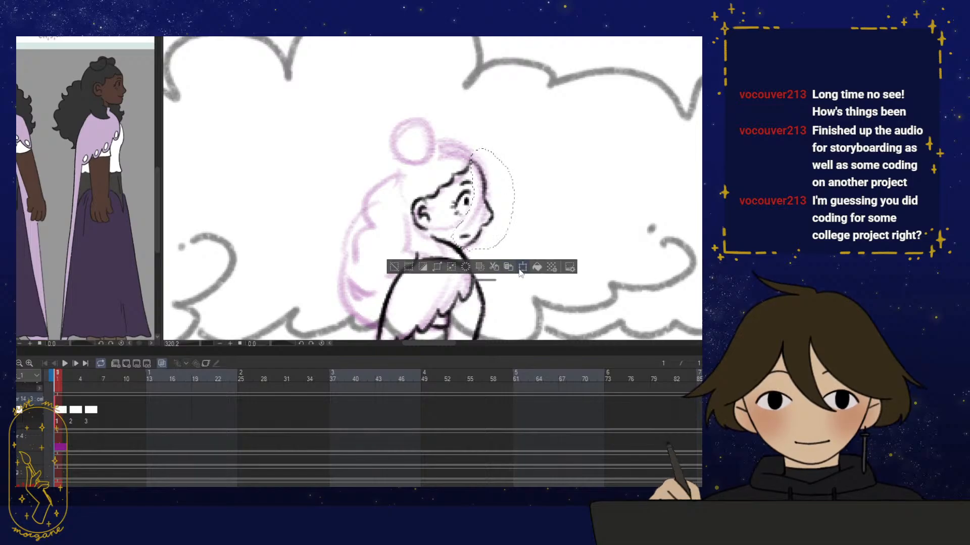
{"action": "left_click", "coordinate": [523, 267]}
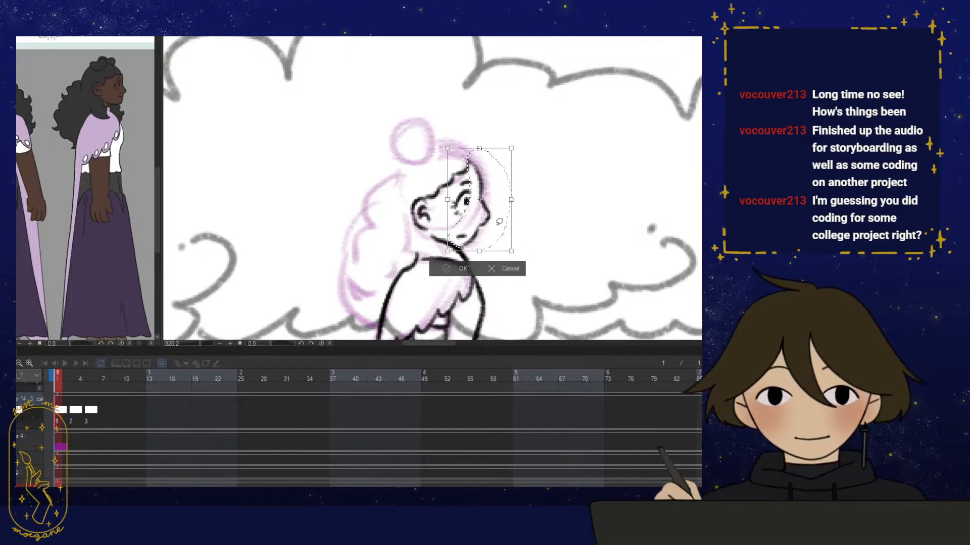
{"action": "left_click", "coordinate": [457, 269]}
{"action": "key", "text": "h"}
{"action": "left_click_drag", "start_coordinate": [456, 287], "coordinate": [435, 274]}
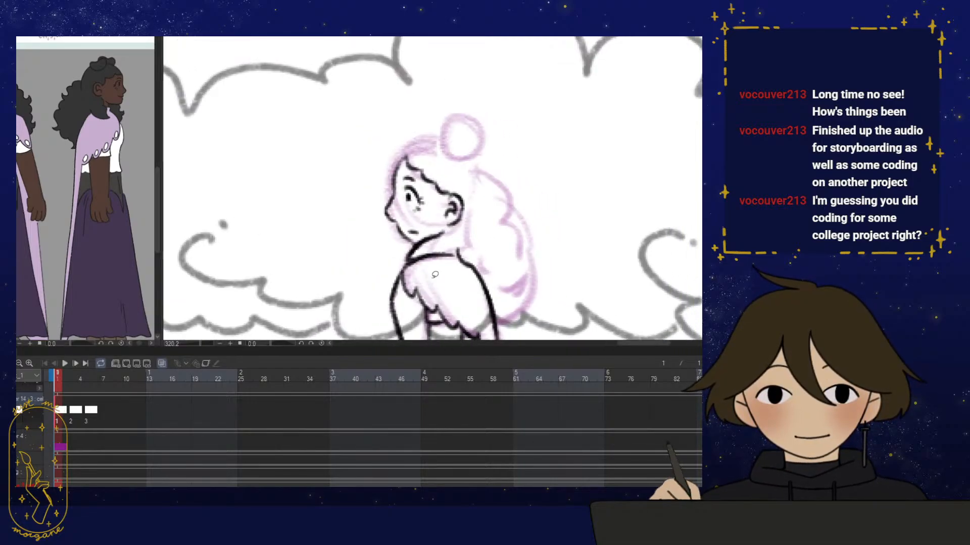
Clean up the eye area and ink small lashes at the outer corner of the eye
{"action": "scroll", "coordinate": [435, 275], "scroll_direction": "up", "scroll_amount": 5}
{"action": "key", "text": "e"}
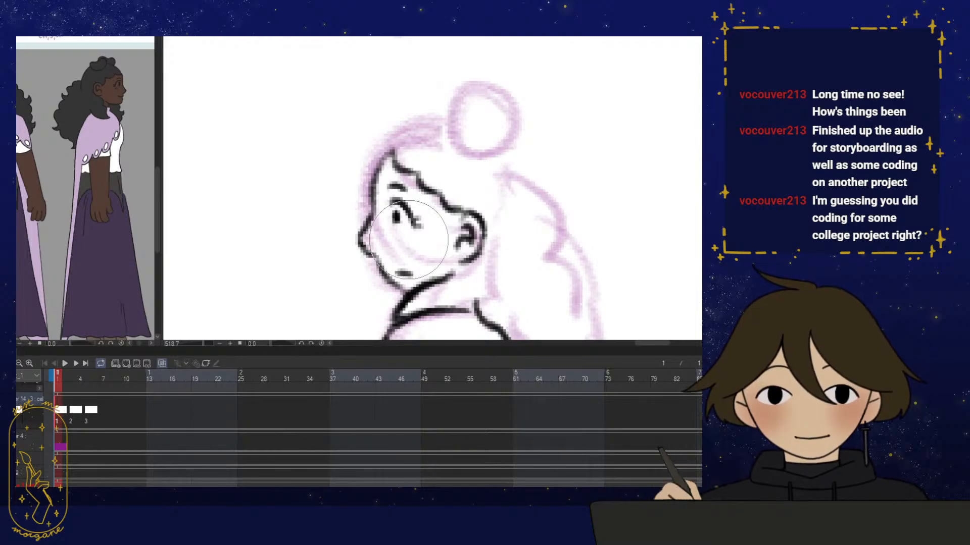
{"action": "key", "text": "p"}
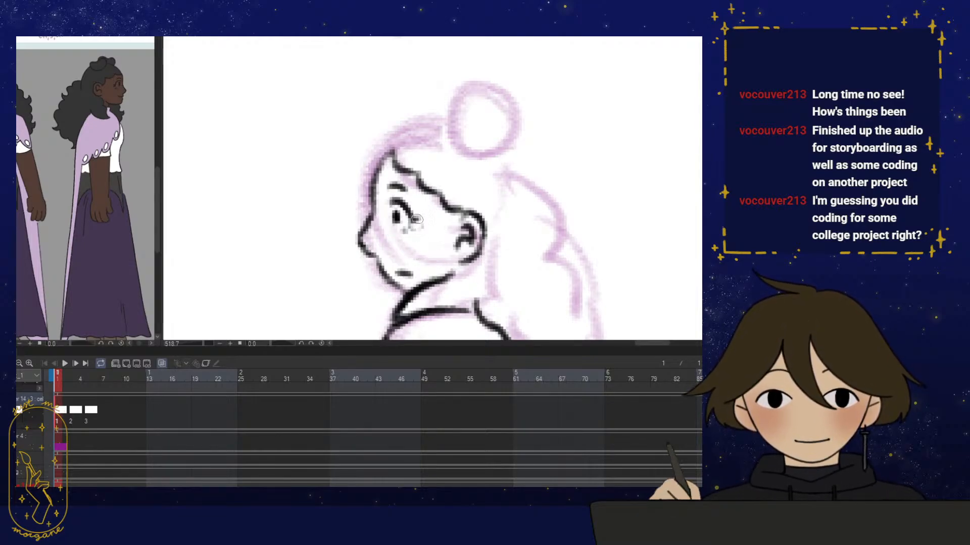
{"action": "scroll", "coordinate": [454, 249], "scroll_direction": "down", "scroll_amount": 5}
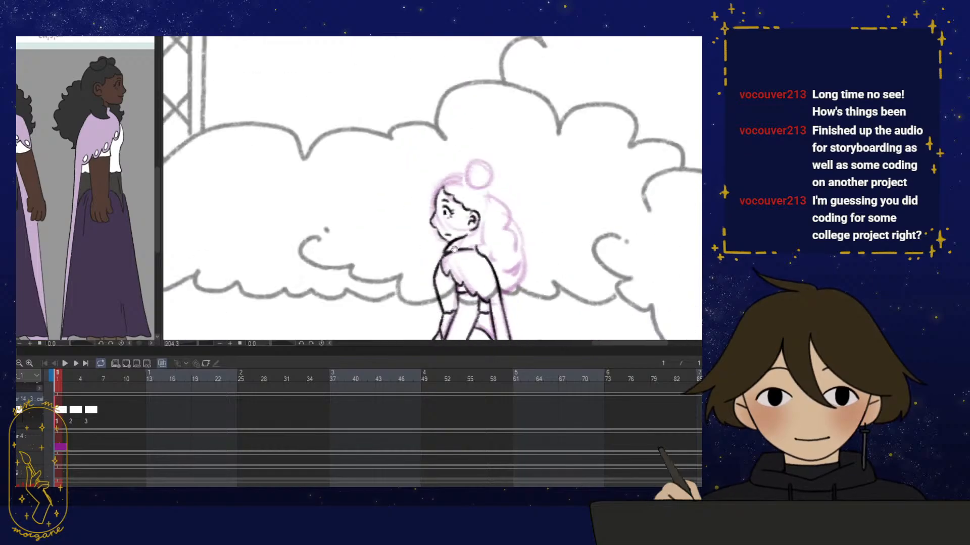
Ink the small heart-shaped hair bun and the curved top of the head leading to the forehead
{"action": "left_click_drag", "start_coordinate": [454, 249], "coordinate": [425, 206]}
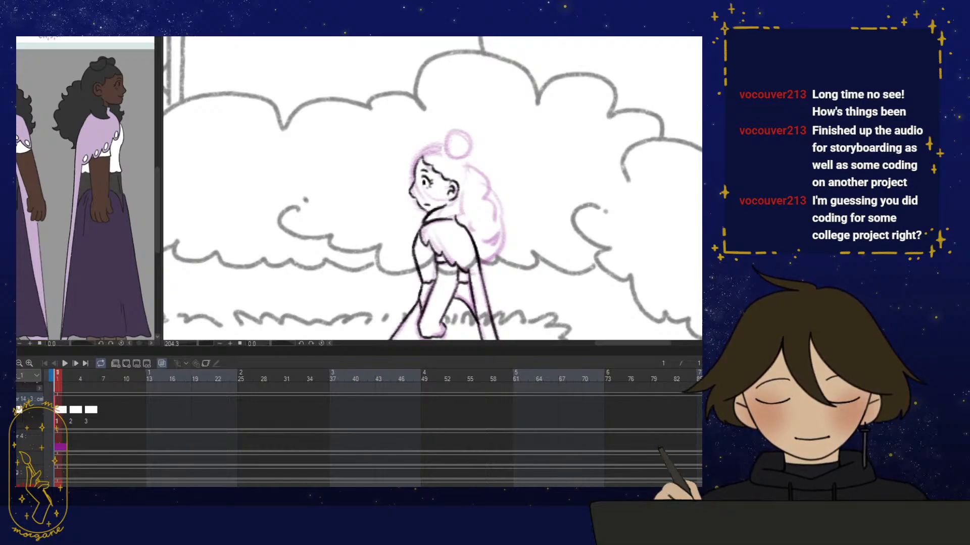
{"action": "scroll", "coordinate": [482, 191], "scroll_direction": "right", "scroll_amount": 2}
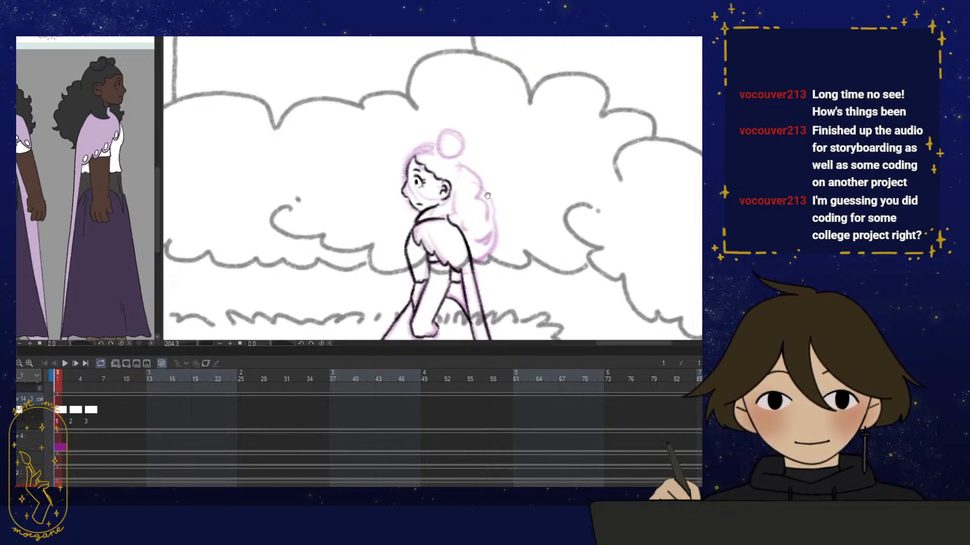
{"action": "left_click_drag", "start_coordinate": [459, 171], "coordinate": [498, 200]}
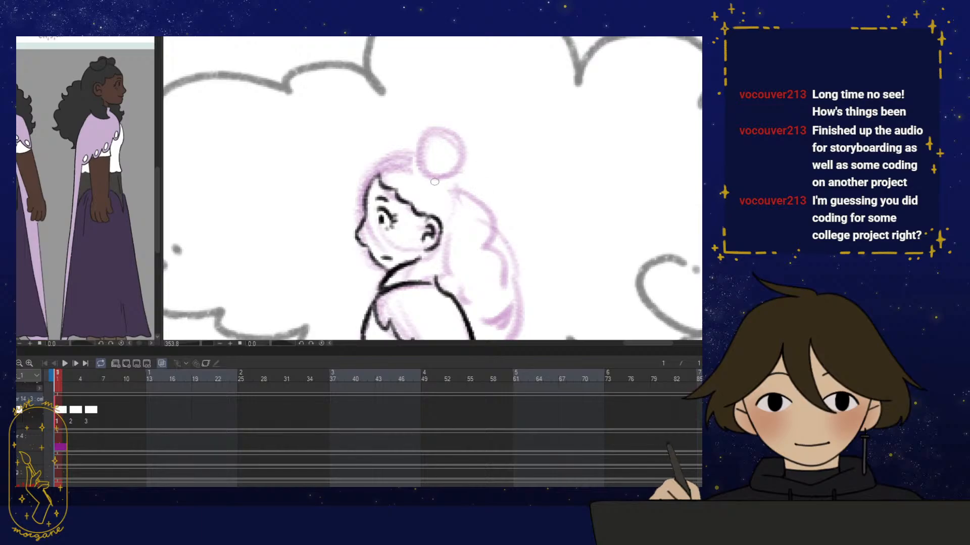
{"action": "mouse_move", "coordinate": [434, 182]}
{"action": "left_mouse_down"}
{"action": "mouse_move", "coordinate": [455, 160]}
{"action": "mouse_move", "coordinate": [465, 180]}
{"action": "mouse_move", "coordinate": [424, 167]}
{"action": "mouse_move", "coordinate": [428, 158]}
{"action": "mouse_move", "coordinate": [455, 170]}
{"action": "mouse_move", "coordinate": [461, 190]}
{"action": "left_mouse_up"}
{"action": "mouse_move", "coordinate": [455, 163]}
{"action": "left_mouse_down"}
{"action": "mouse_move", "coordinate": [426, 163]}
{"action": "mouse_move", "coordinate": [459, 191]}
{"action": "mouse_move", "coordinate": [482, 169]}
{"action": "mouse_move", "coordinate": [387, 177]}
{"action": "mouse_move", "coordinate": [452, 169]}
{"action": "mouse_move", "coordinate": [415, 122]}
{"action": "left_mouse_up"}
{"action": "key", "text": "h"}
{"action": "scroll", "coordinate": [415, 123], "scroll_direction": "down", "scroll_amount": 5}
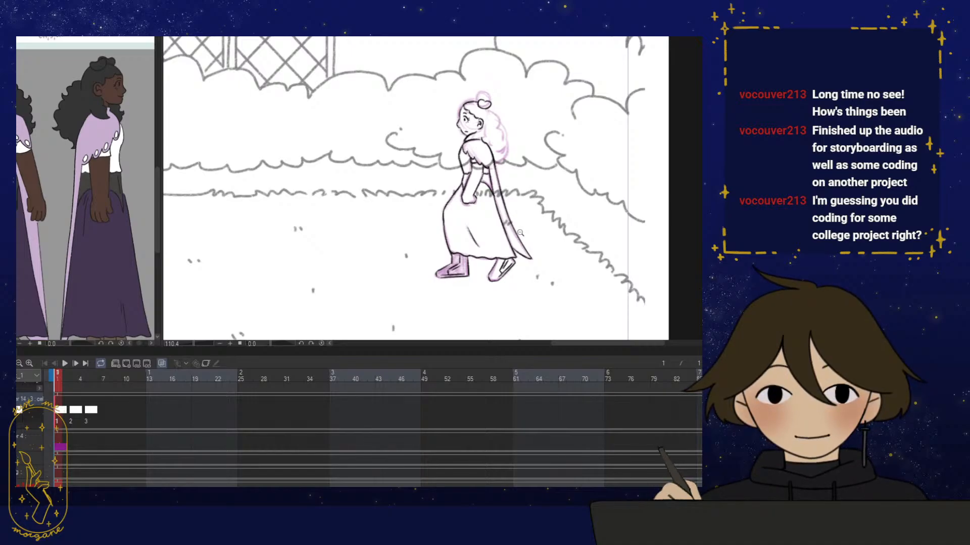
Lasso-select the whole head with its bun and scale it down slightly above the collar
{"action": "left_click", "coordinate": [479, 205]}
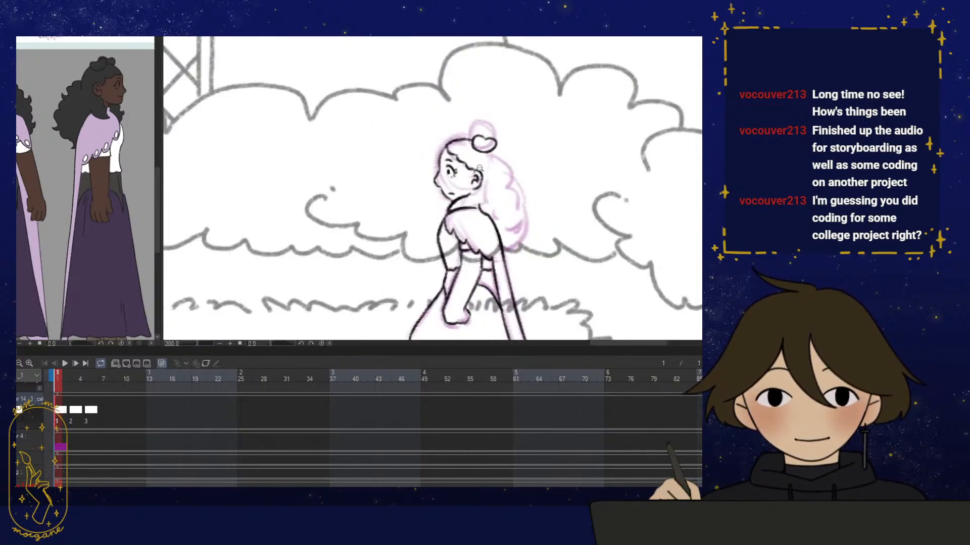
{"action": "mouse_move", "coordinate": [473, 186]}
{"action": "left_mouse_down"}
{"action": "mouse_move", "coordinate": [517, 144]}
{"action": "mouse_move", "coordinate": [428, 135]}
{"action": "mouse_move", "coordinate": [428, 196]}
{"action": "mouse_move", "coordinate": [471, 192]}
{"action": "left_mouse_up"}
{"action": "left_click", "coordinate": [504, 221]}
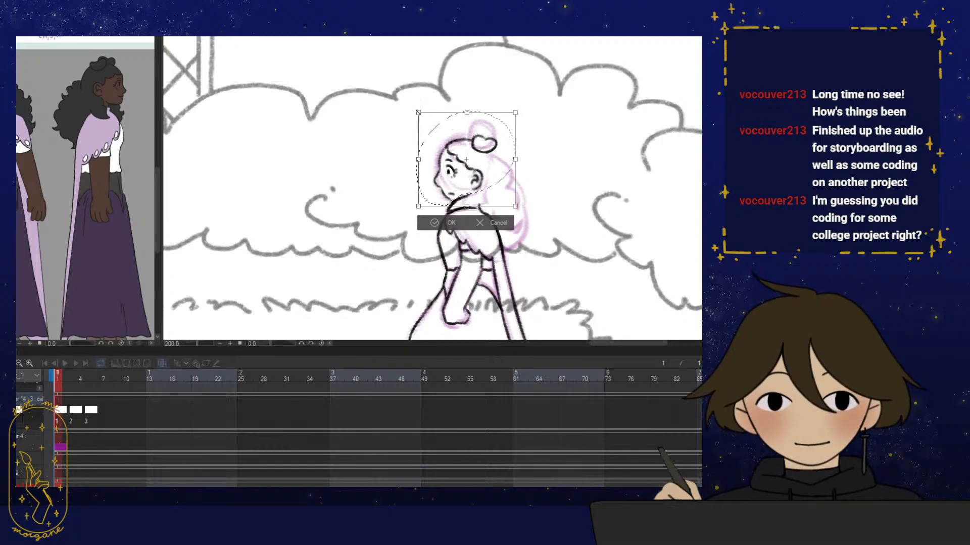
{"action": "left_click_drag", "start_coordinate": [477, 190], "coordinate": [473, 232]}
{"action": "left_click", "coordinate": [436, 223]}
{"action": "left_click", "coordinate": [555, 160]}
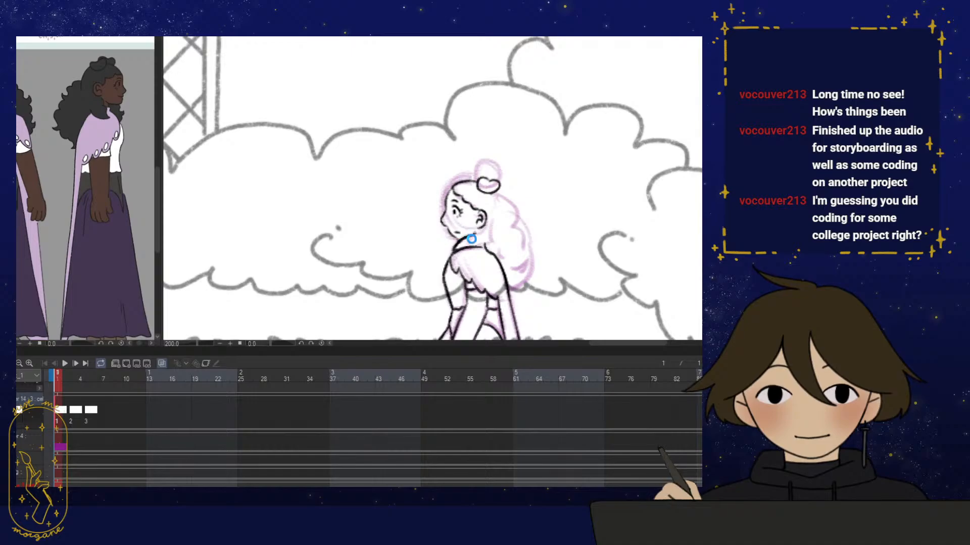
Lasso-select the forehead, eye and nose area and rotate it slightly to adjust the face's tilt
{"action": "scroll", "coordinate": [482, 248], "scroll_direction": "up", "scroll_amount": 5}
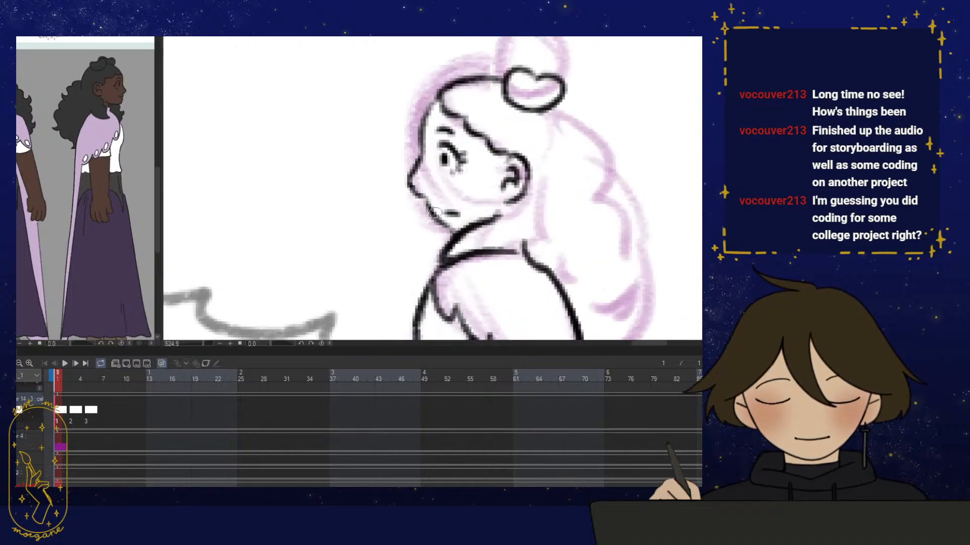
{"action": "scroll", "coordinate": [485, 218], "scroll_direction": "down", "scroll_amount": 4}
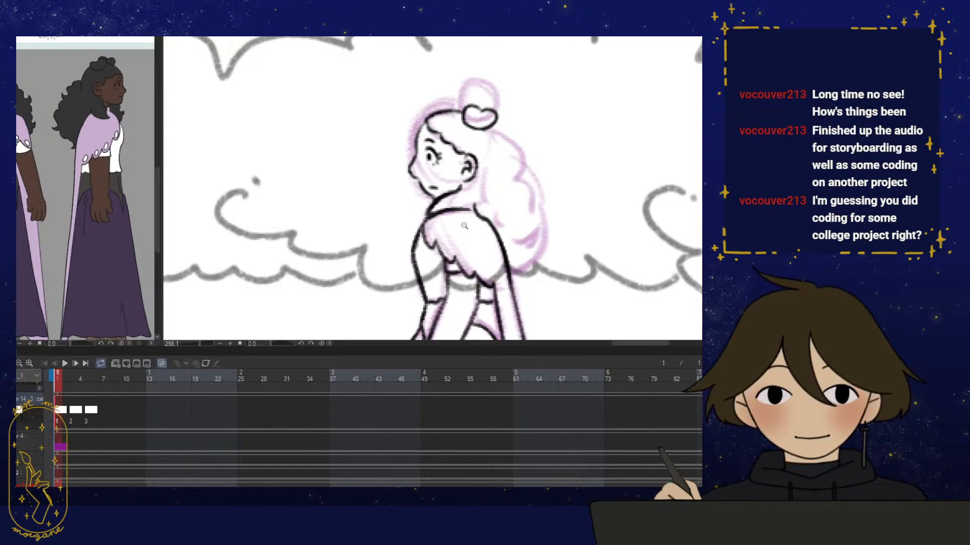
{"action": "scroll", "coordinate": [464, 225], "scroll_direction": "up", "scroll_amount": 3}
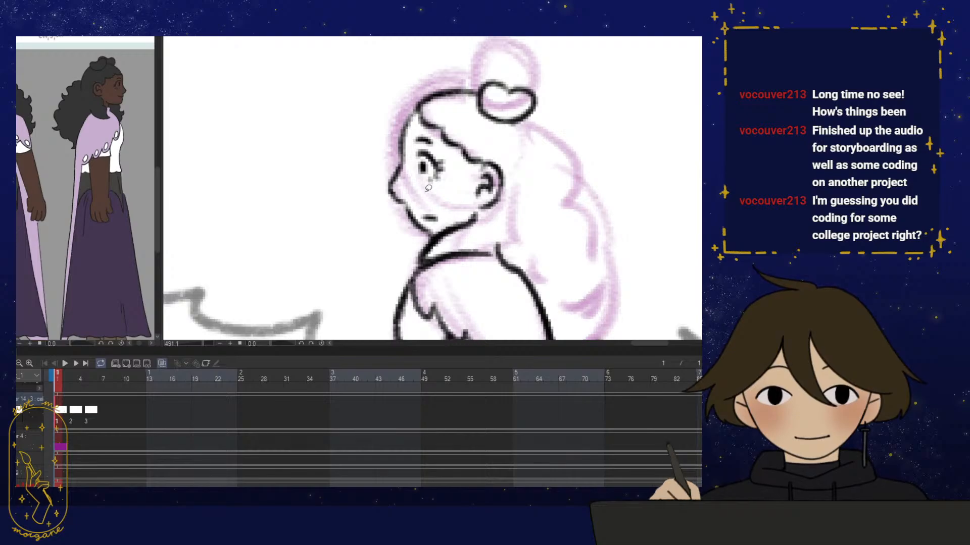
{"action": "mouse_move", "coordinate": [428, 188]}
{"action": "left_mouse_down"}
{"action": "mouse_move", "coordinate": [447, 150]}
{"action": "mouse_move", "coordinate": [442, 88]}
{"action": "mouse_move", "coordinate": [388, 126]}
{"action": "mouse_move", "coordinate": [380, 201]}
{"action": "mouse_move", "coordinate": [429, 191]}
{"action": "left_mouse_up"}
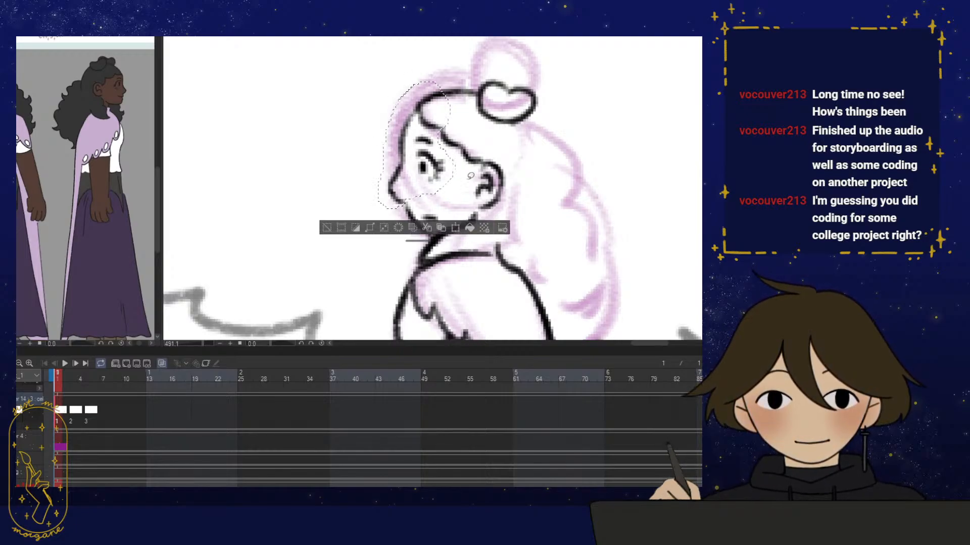
{"action": "key", "text": "ctrl+t"}
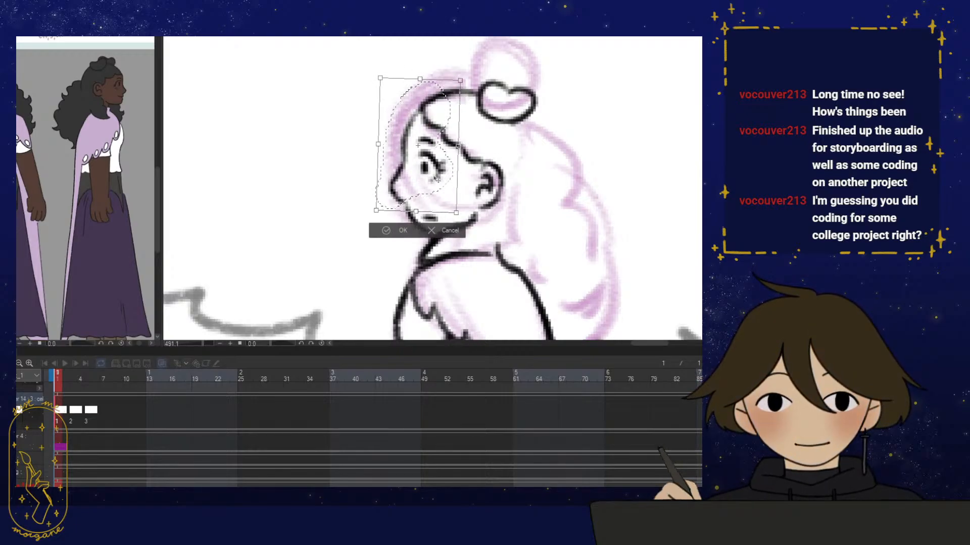
{"action": "left_click", "coordinate": [389, 230]}
{"action": "key", "text": "ctrl+d"}
{"action": "scroll", "coordinate": [510, 237], "scroll_direction": "down", "scroll_amount": 3}
{"action": "left_click_drag", "start_coordinate": [535, 258], "coordinate": [509, 236]}
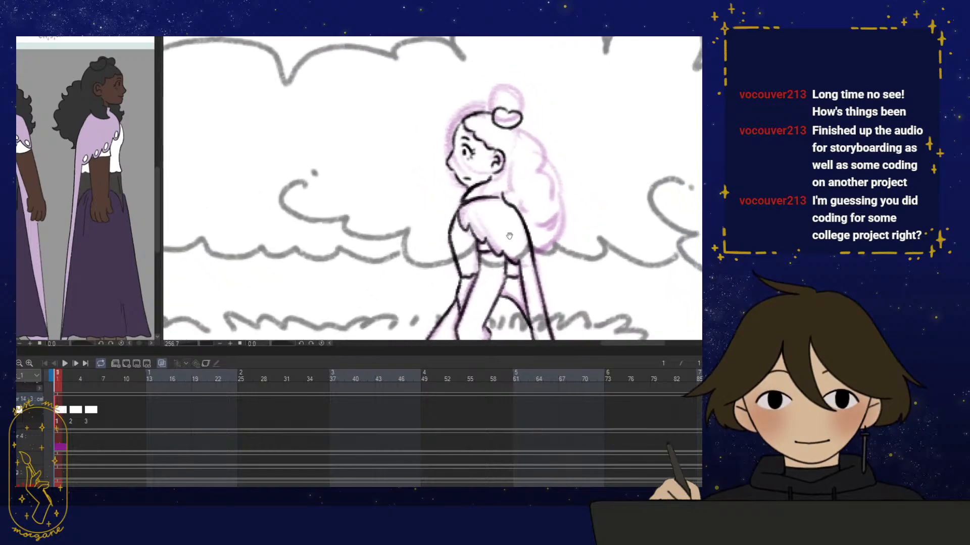
Ink the loose curly hair from below the bun down the back to its ends behind the shoulder
{"action": "scroll", "coordinate": [525, 237], "scroll_direction": "up", "scroll_amount": 3}
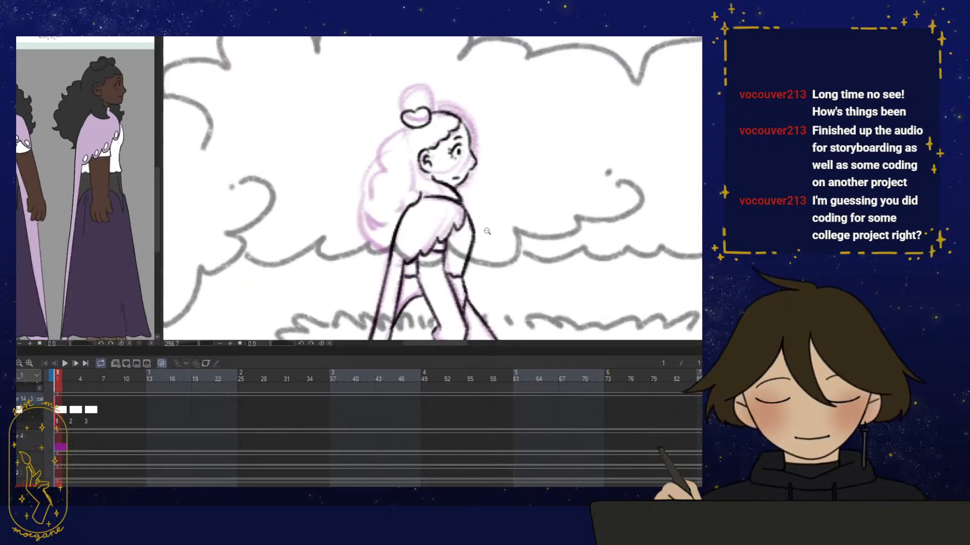
{"action": "mouse_move", "coordinate": [355, 252]}
{"action": "left_mouse_down"}
{"action": "mouse_move", "coordinate": [363, 285]}
{"action": "mouse_move", "coordinate": [384, 274]}
{"action": "left_mouse_up"}
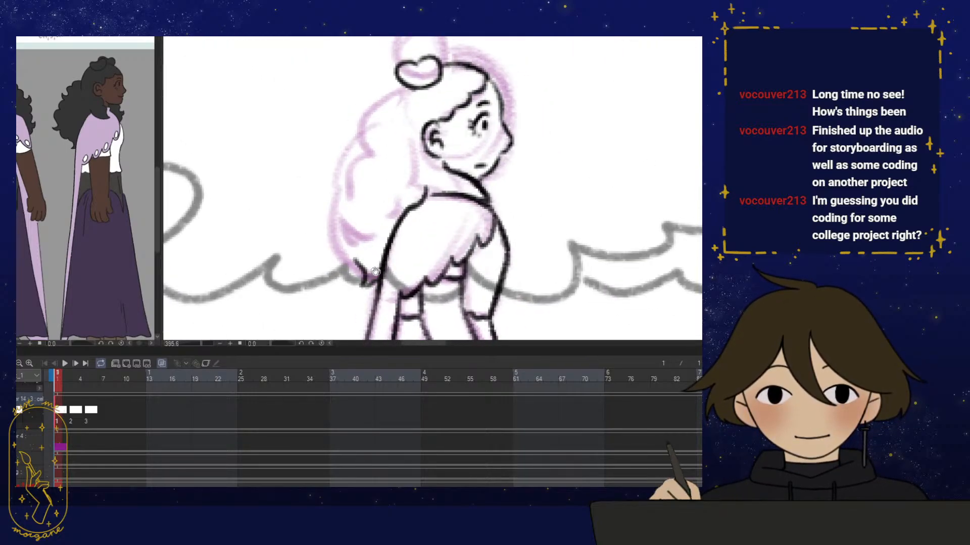
{"action": "scroll", "coordinate": [394, 269], "scroll_direction": "up", "scroll_amount": 1}
{"action": "mouse_move", "coordinate": [346, 238]}
{"action": "left_mouse_down"}
{"action": "mouse_move", "coordinate": [356, 269]}
{"action": "mouse_move", "coordinate": [373, 256]}
{"action": "mouse_move", "coordinate": [384, 265]}
{"action": "left_mouse_up"}
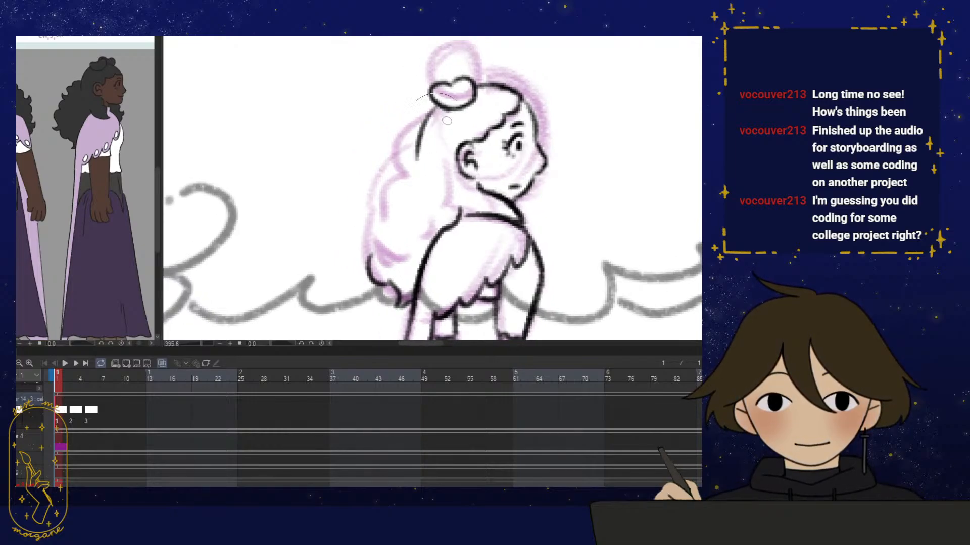
{"action": "left_click_drag", "start_coordinate": [432, 107], "coordinate": [425, 156]}
{"action": "left_click_drag", "start_coordinate": [418, 195], "coordinate": [428, 199]}
{"action": "mouse_move", "coordinate": [432, 126]}
{"action": "left_mouse_down"}
{"action": "mouse_move", "coordinate": [402, 145]}
{"action": "mouse_move", "coordinate": [394, 172]}
{"action": "mouse_move", "coordinate": [377, 169]}
{"action": "mouse_move", "coordinate": [383, 209]}
{"action": "mouse_move", "coordinate": [372, 277]}
{"action": "left_mouse_up"}
{"action": "scroll", "coordinate": [500, 255], "scroll_direction": "down", "scroll_amount": 6}
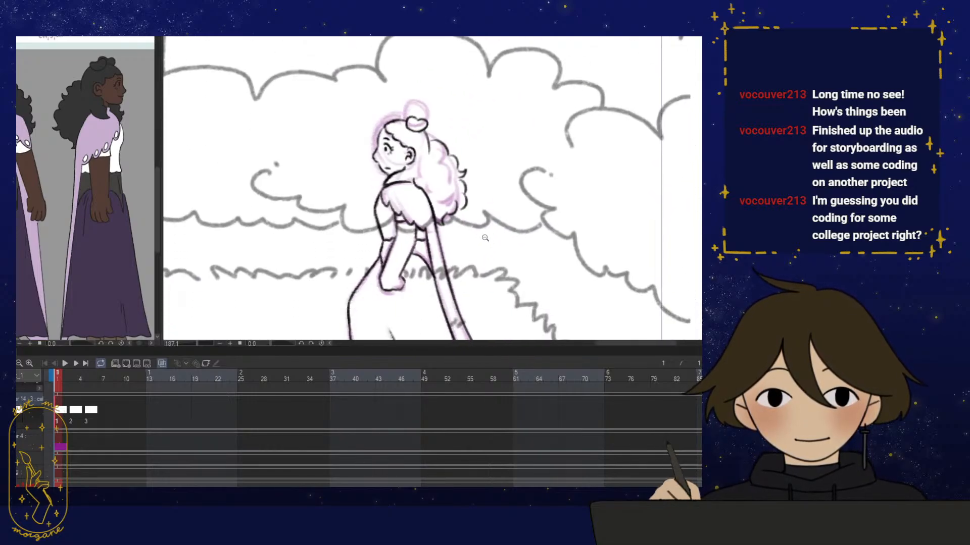
{"action": "scroll", "coordinate": [505, 227], "scroll_direction": "down", "scroll_amount": 3}
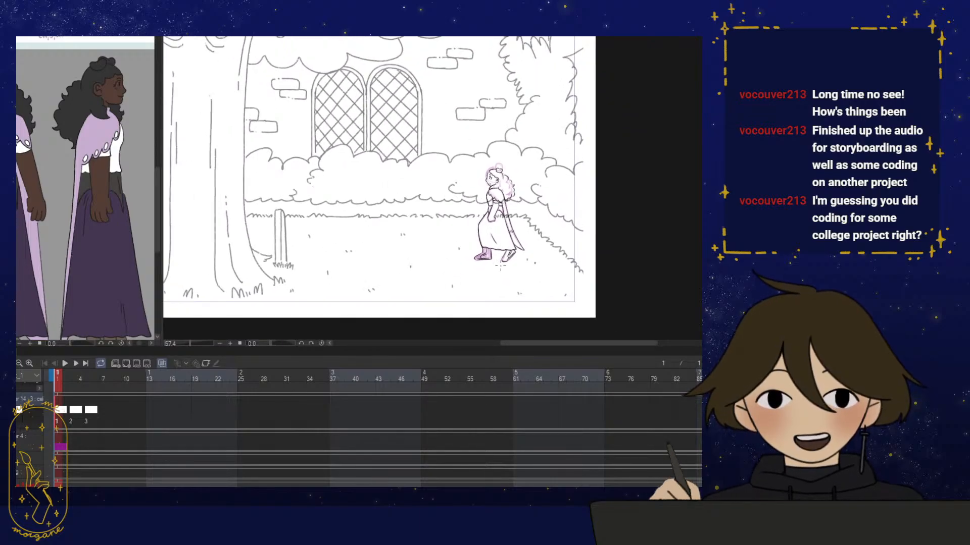
Go to frame 3 and ink the planted shoe's outline and ankle lines on cel 2 over the rough sketch
{"action": "left_click", "coordinate": [67, 377]}
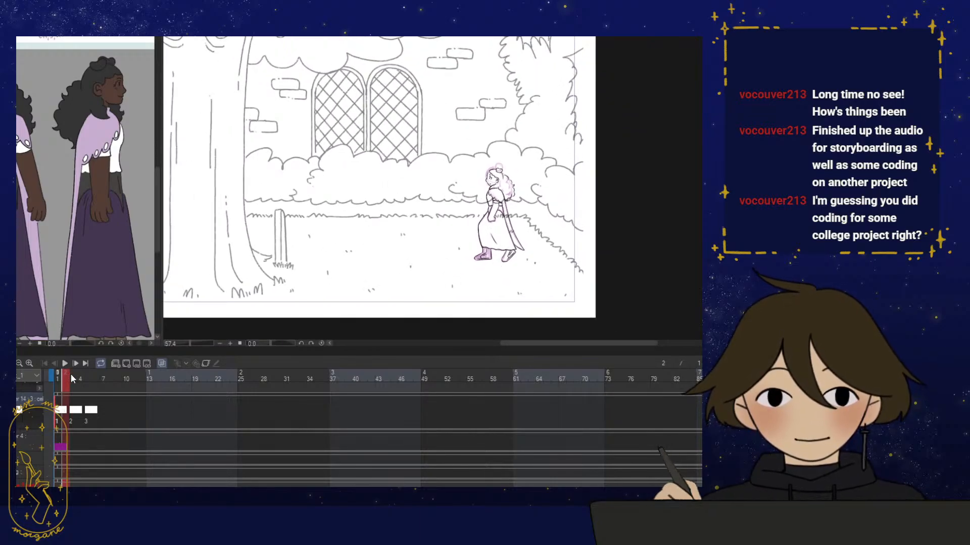
{"action": "left_click", "coordinate": [72, 379]}
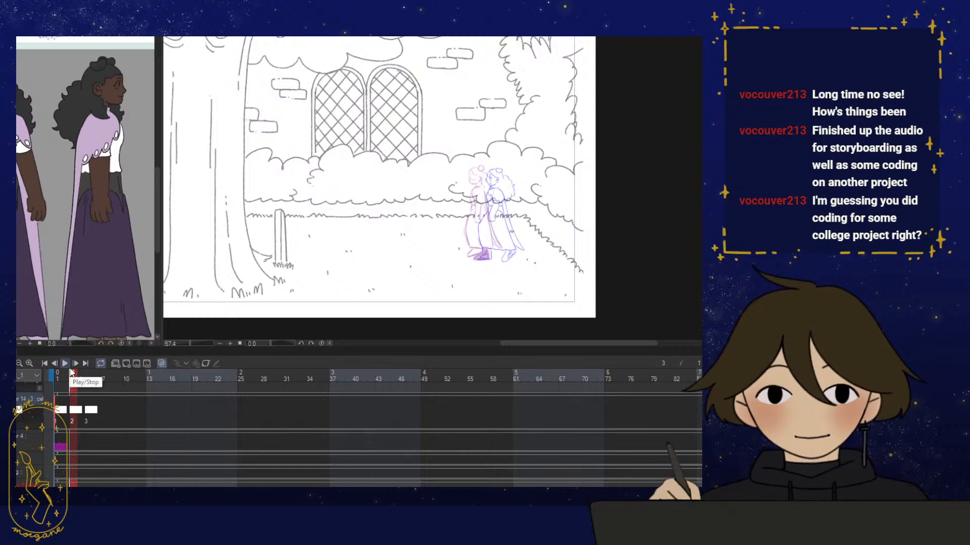
{"action": "left_click_drag", "start_coordinate": [491, 252], "coordinate": [512, 259]}
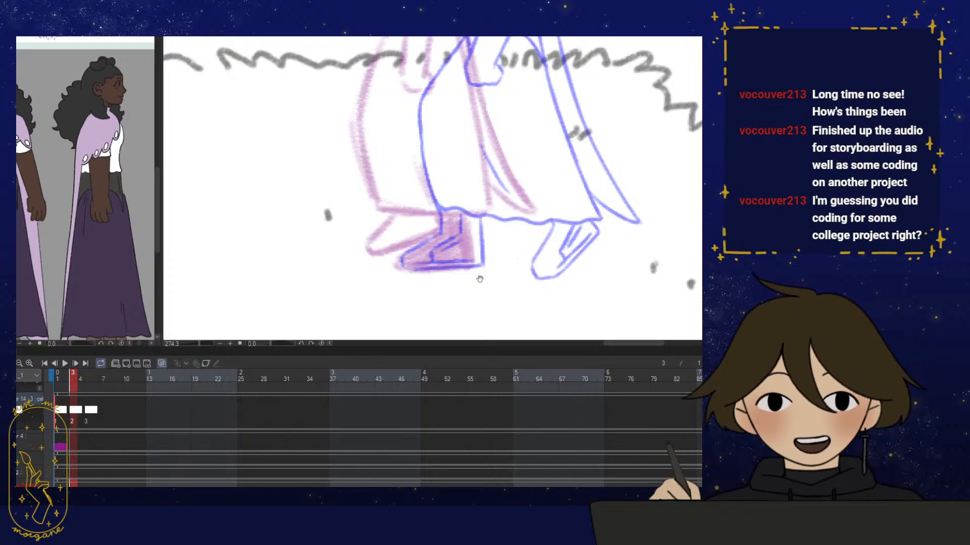
{"action": "scroll", "coordinate": [480, 279], "scroll_direction": "up", "scroll_amount": 3}
{"action": "mouse_move", "coordinate": [514, 182]}
{"action": "left_mouse_down"}
{"action": "mouse_move", "coordinate": [523, 255]}
{"action": "mouse_move", "coordinate": [413, 262]}
{"action": "mouse_move", "coordinate": [400, 249]}
{"action": "mouse_move", "coordinate": [457, 209]}
{"action": "mouse_move", "coordinate": [417, 231]}
{"action": "mouse_move", "coordinate": [408, 257]}
{"action": "mouse_move", "coordinate": [422, 266]}
{"action": "mouse_move", "coordinate": [410, 273]}
{"action": "left_mouse_up"}
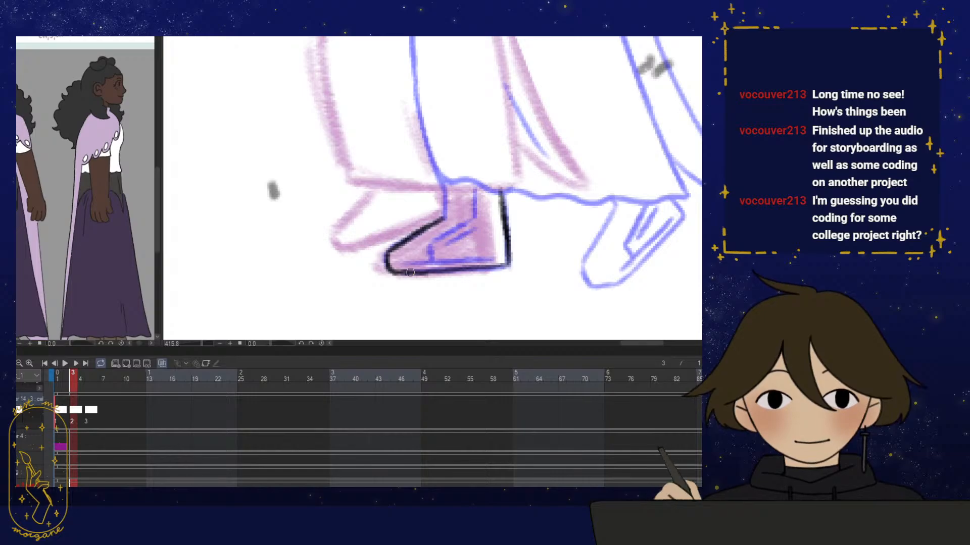
{"action": "left_click_drag", "start_coordinate": [410, 272], "coordinate": [404, 274]}
{"action": "mouse_move", "coordinate": [434, 203]}
{"action": "left_mouse_down"}
{"action": "mouse_move", "coordinate": [433, 188]}
{"action": "mouse_move", "coordinate": [436, 216]}
{"action": "left_mouse_up"}
{"action": "left_click_drag", "start_coordinate": [465, 185], "coordinate": [467, 217]}
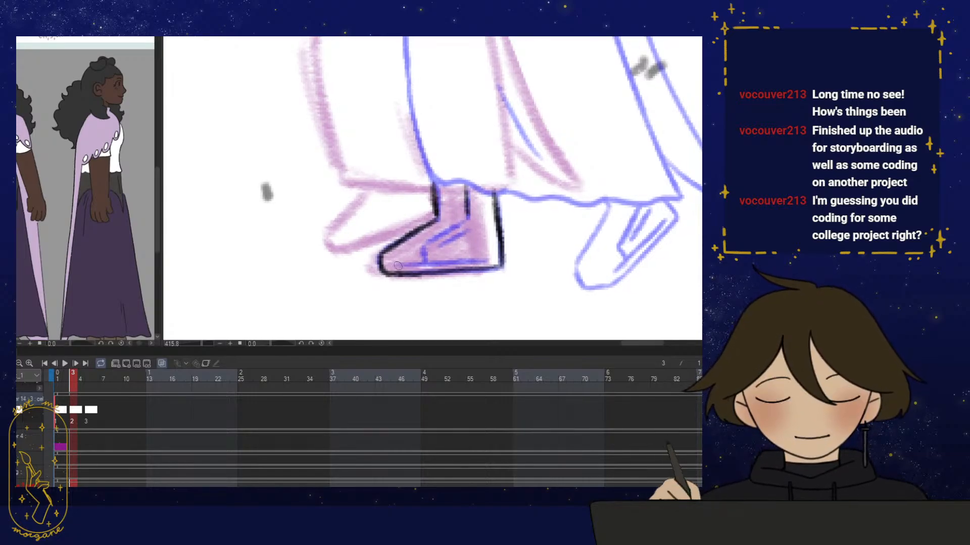
Ink the sole line and inner detail lines of the planted shoe, and restate its ankle line
{"action": "mouse_move", "coordinate": [398, 266]}
{"action": "left_mouse_down"}
{"action": "mouse_move", "coordinate": [484, 257]}
{"action": "mouse_move", "coordinate": [463, 270]}
{"action": "left_mouse_up"}
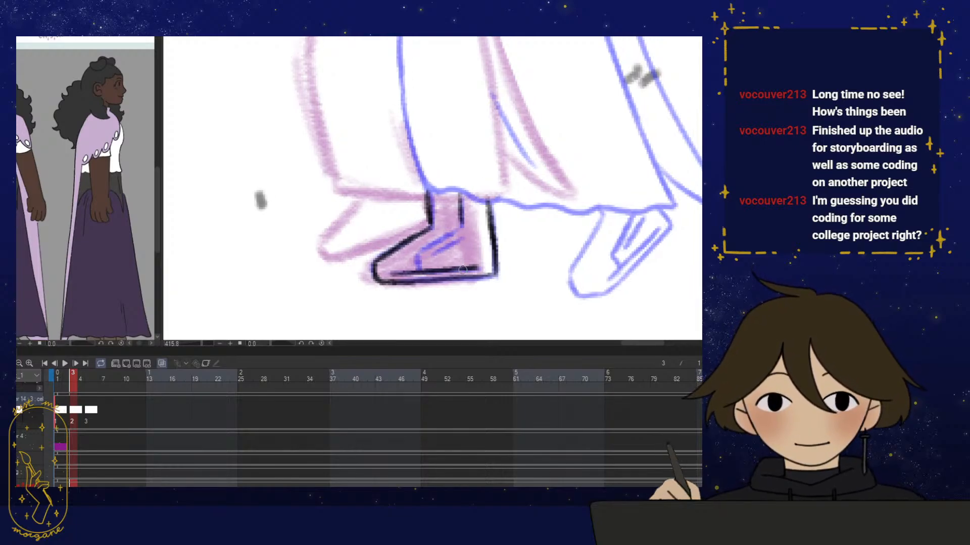
{"action": "left_click_drag", "start_coordinate": [465, 258], "coordinate": [462, 268]}
{"action": "scroll", "coordinate": [465, 253], "scroll_direction": "up", "scroll_amount": 2}
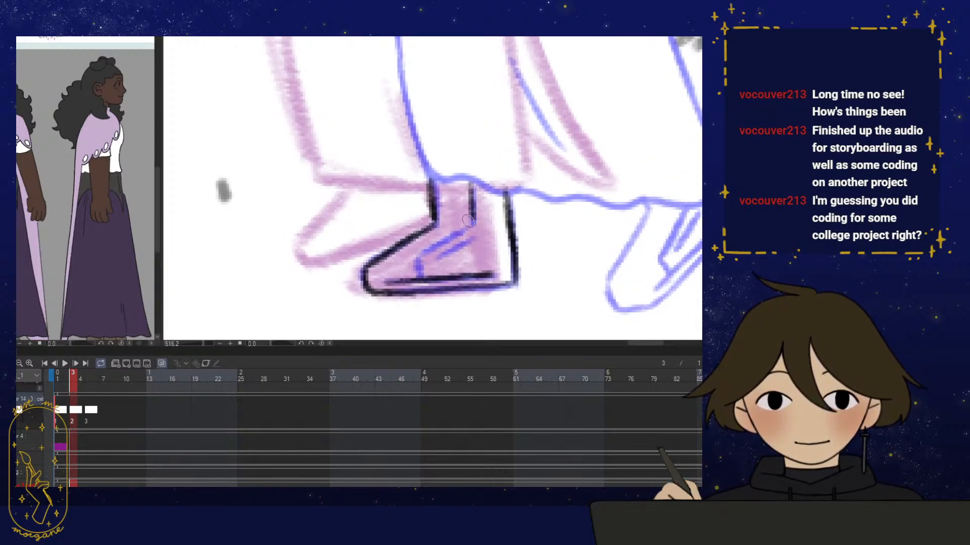
{"action": "mouse_move", "coordinate": [470, 228]}
{"action": "left_mouse_down"}
{"action": "mouse_move", "coordinate": [417, 255]}
{"action": "mouse_move", "coordinate": [419, 267]}
{"action": "mouse_move", "coordinate": [470, 239]}
{"action": "left_mouse_up"}
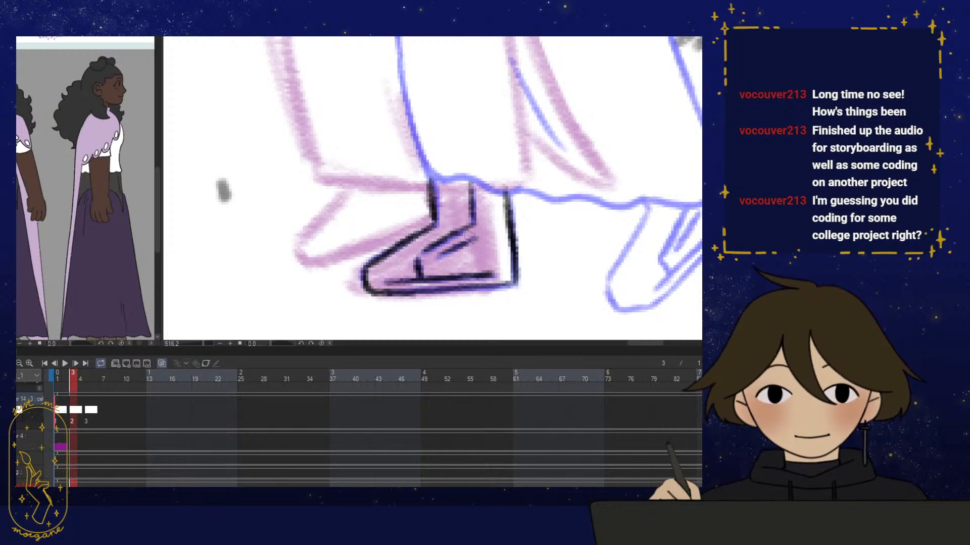
{"action": "left_click_drag", "start_coordinate": [470, 181], "coordinate": [475, 220]}
{"action": "scroll", "coordinate": [526, 222], "scroll_direction": "down", "scroll_amount": 3}
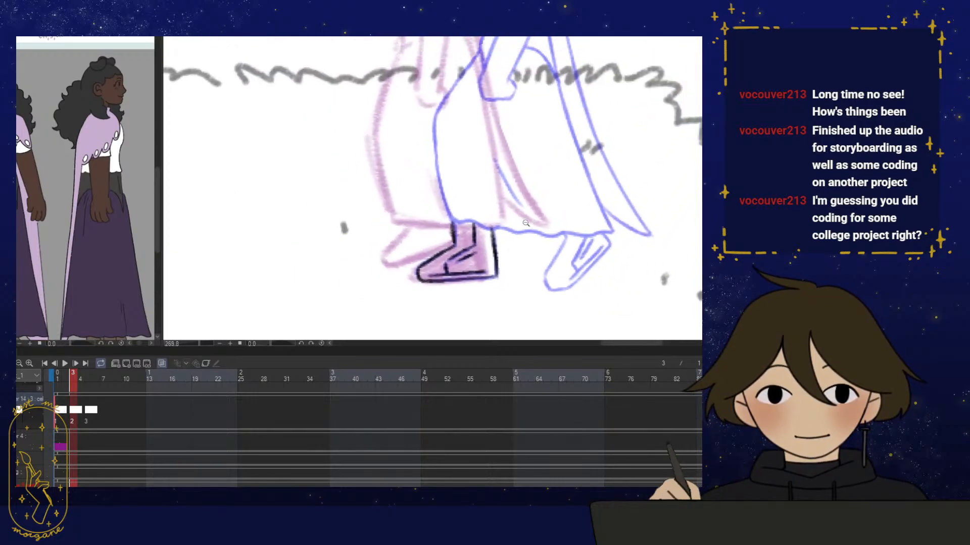
Ink the second shoe's outline behind the planted one, cleaning up its toe and extending the ankle lines up under the skirt hem
{"action": "scroll", "coordinate": [429, 259], "scroll_direction": "up", "scroll_amount": 2}
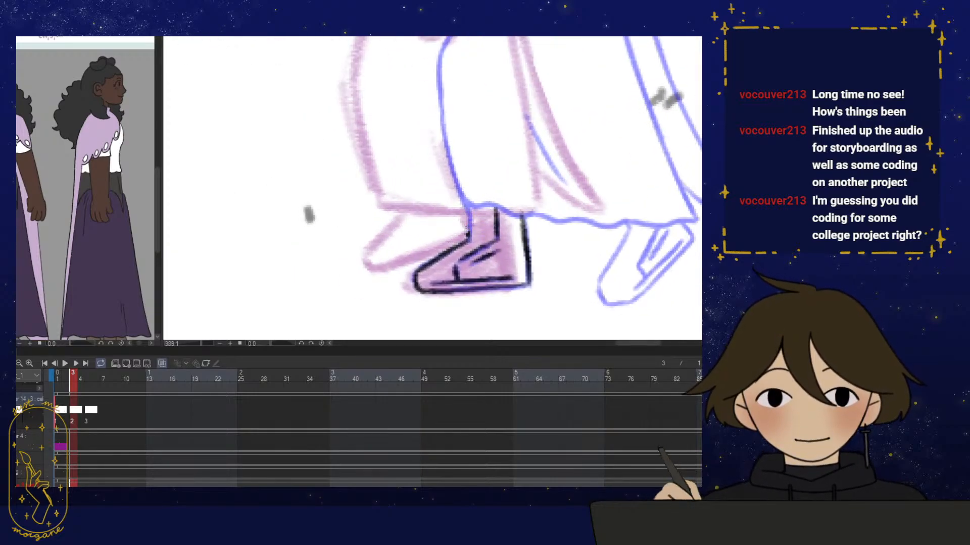
{"action": "scroll", "coordinate": [461, 241], "scroll_direction": "up", "scroll_amount": 1}
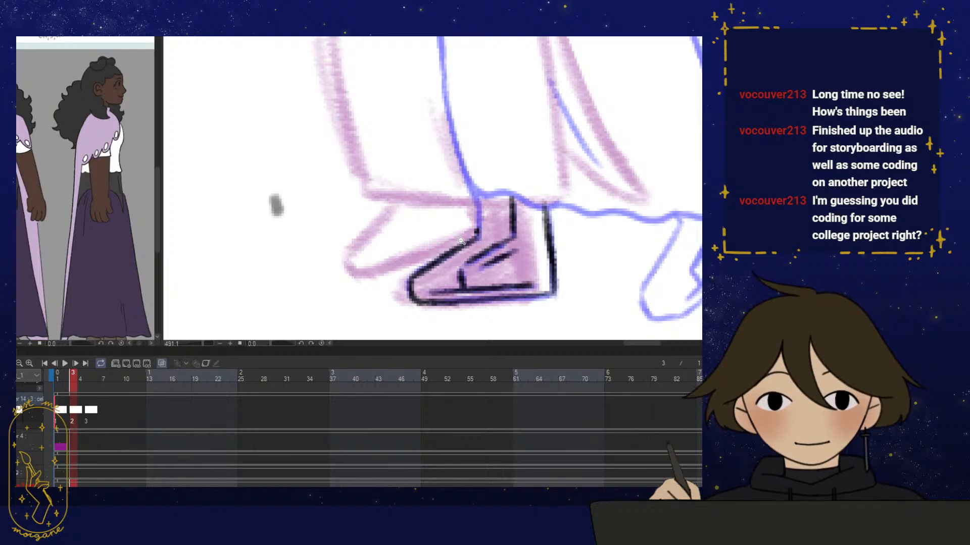
{"action": "left_click_drag", "start_coordinate": [408, 258], "coordinate": [400, 263]}
{"action": "left_click_drag", "start_coordinate": [356, 282], "coordinate": [470, 233]}
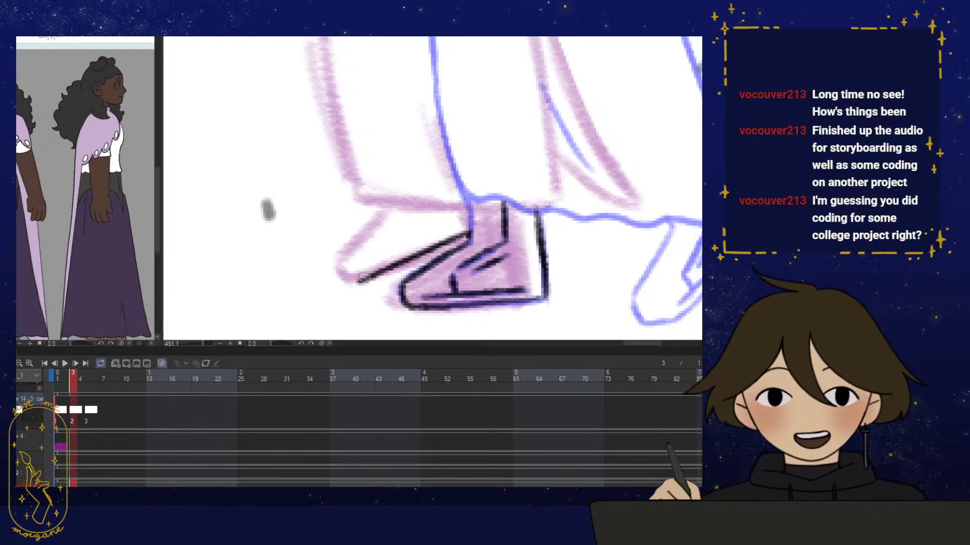
{"action": "mouse_move", "coordinate": [345, 253]}
{"action": "left_mouse_down"}
{"action": "mouse_move", "coordinate": [356, 284]}
{"action": "mouse_move", "coordinate": [349, 249]}
{"action": "mouse_move", "coordinate": [388, 206]}
{"action": "mouse_move", "coordinate": [356, 245]}
{"action": "left_mouse_up"}
{"action": "key", "text": "e"}
{"action": "left_click_drag", "start_coordinate": [387, 286], "coordinate": [352, 287]}
{"action": "key", "text": "space"}
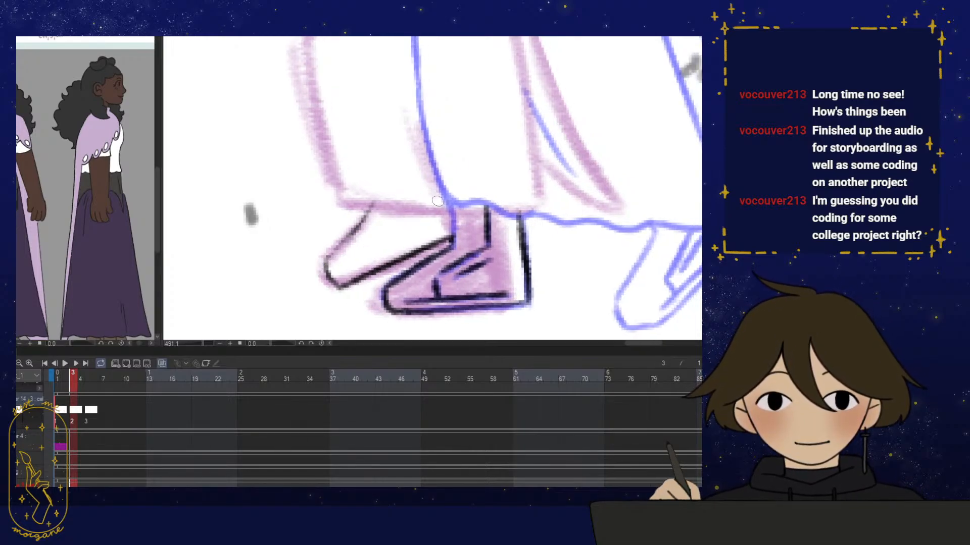
{"action": "mouse_move", "coordinate": [454, 235]}
{"action": "left_mouse_down"}
{"action": "mouse_move", "coordinate": [437, 196]}
{"action": "mouse_move", "coordinate": [452, 217]}
{"action": "left_mouse_up"}
{"action": "left_click_drag", "start_coordinate": [380, 190], "coordinate": [326, 275]}
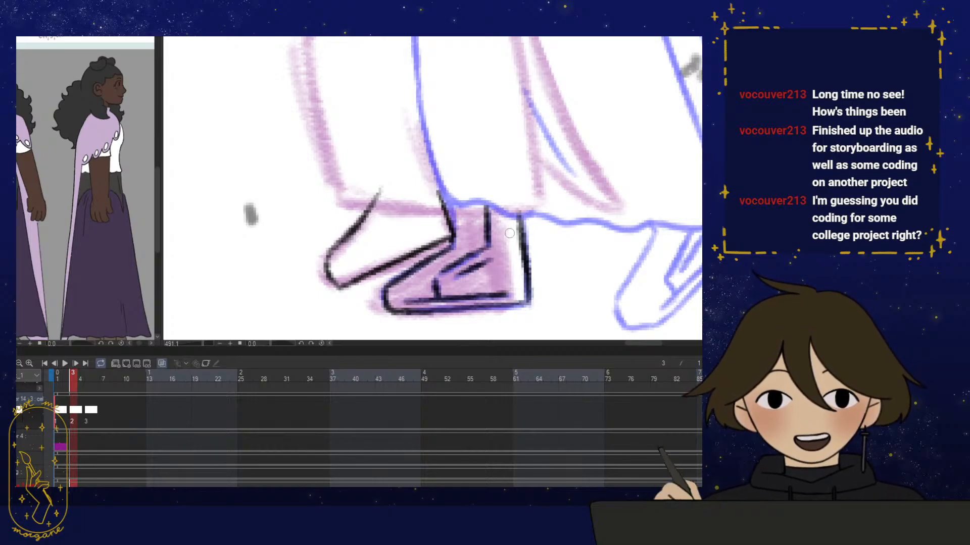
Sketch a side-view machine diagram in the blank area ahead of the feet, with a tank marked W and a hatched body
{"action": "scroll", "coordinate": [509, 234], "scroll_direction": "down", "scroll_amount": 3}
{"action": "left_click_drag", "start_coordinate": [457, 232], "coordinate": [491, 244]}
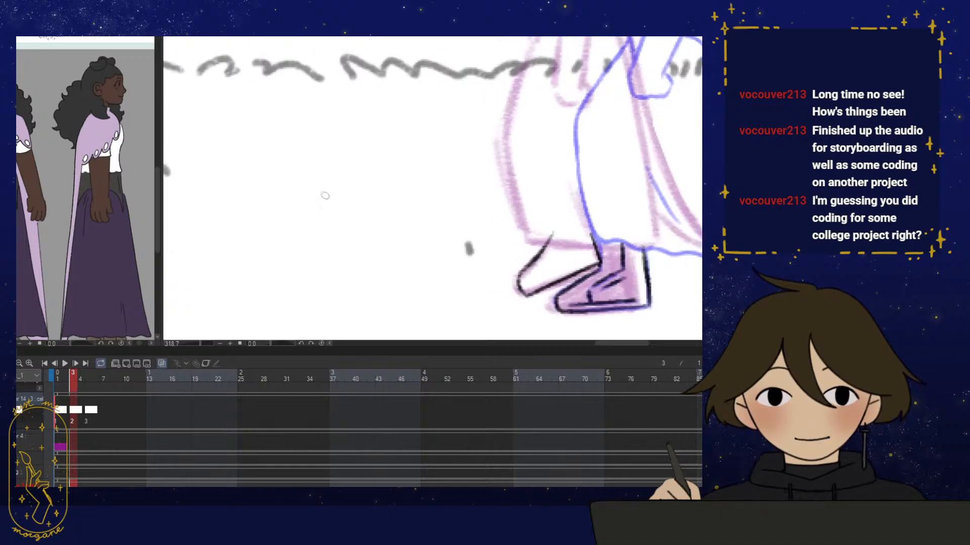
{"action": "mouse_move", "coordinate": [325, 176]}
{"action": "left_mouse_down"}
{"action": "mouse_move", "coordinate": [326, 210]}
{"action": "mouse_move", "coordinate": [412, 170]}
{"action": "left_mouse_up"}
{"action": "left_click_drag", "start_coordinate": [417, 173], "coordinate": [417, 201]}
{"action": "mouse_move", "coordinate": [328, 213]}
{"action": "left_mouse_down"}
{"action": "mouse_move", "coordinate": [412, 221]}
{"action": "mouse_move", "coordinate": [388, 216]}
{"action": "left_mouse_up"}
{"action": "left_click_drag", "start_coordinate": [325, 176], "coordinate": [328, 269]}
{"action": "mouse_move", "coordinate": [327, 174]}
{"action": "left_mouse_down"}
{"action": "mouse_move", "coordinate": [317, 176]}
{"action": "mouse_move", "coordinate": [330, 272]}
{"action": "left_mouse_up"}
{"action": "mouse_move", "coordinate": [302, 217]}
{"action": "left_mouse_down"}
{"action": "mouse_move", "coordinate": [318, 233]}
{"action": "mouse_move", "coordinate": [318, 203]}
{"action": "mouse_move", "coordinate": [365, 270]}
{"action": "left_mouse_up"}
{"action": "left_click_drag", "start_coordinate": [350, 214], "coordinate": [329, 255]}
{"action": "left_click_drag", "start_coordinate": [355, 225], "coordinate": [334, 267]}
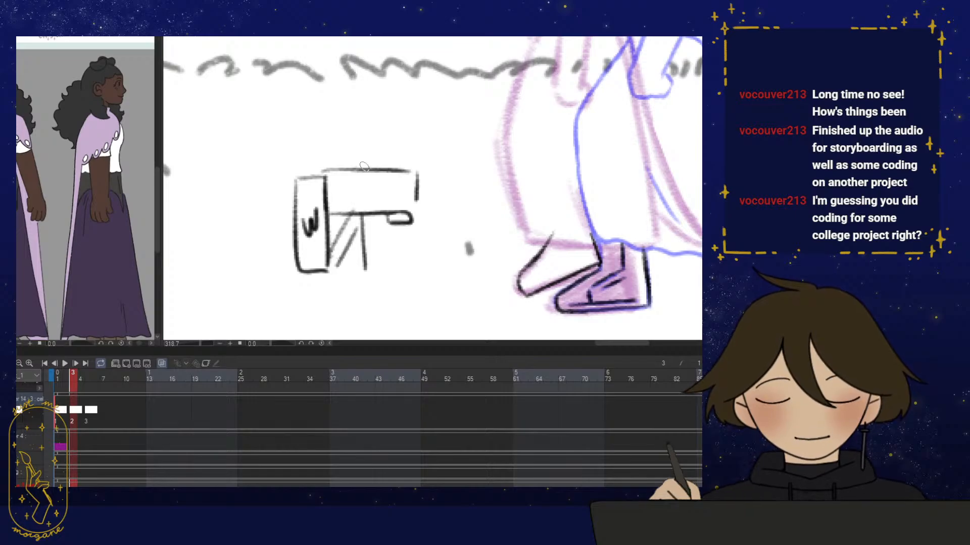
Add hatching, a long handle, a cup and a base to the machine diagram, and undo the downward arrow through the spout
{"action": "left_click_drag", "start_coordinate": [364, 167], "coordinate": [341, 207]}
{"action": "mouse_move", "coordinate": [388, 180]}
{"action": "left_mouse_down"}
{"action": "mouse_move", "coordinate": [371, 207]}
{"action": "mouse_move", "coordinate": [392, 231]}
{"action": "mouse_move", "coordinate": [457, 227]}
{"action": "mouse_move", "coordinate": [416, 221]}
{"action": "mouse_move", "coordinate": [457, 225]}
{"action": "mouse_move", "coordinate": [448, 225]}
{"action": "left_mouse_up"}
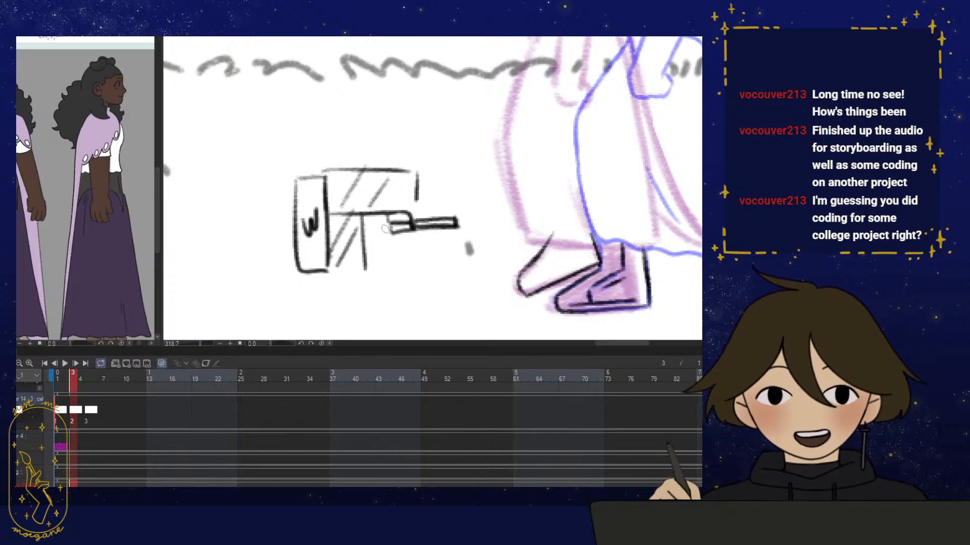
{"action": "mouse_move", "coordinate": [379, 241]}
{"action": "left_mouse_down"}
{"action": "mouse_move", "coordinate": [399, 268]}
{"action": "mouse_move", "coordinate": [418, 260]}
{"action": "left_mouse_up"}
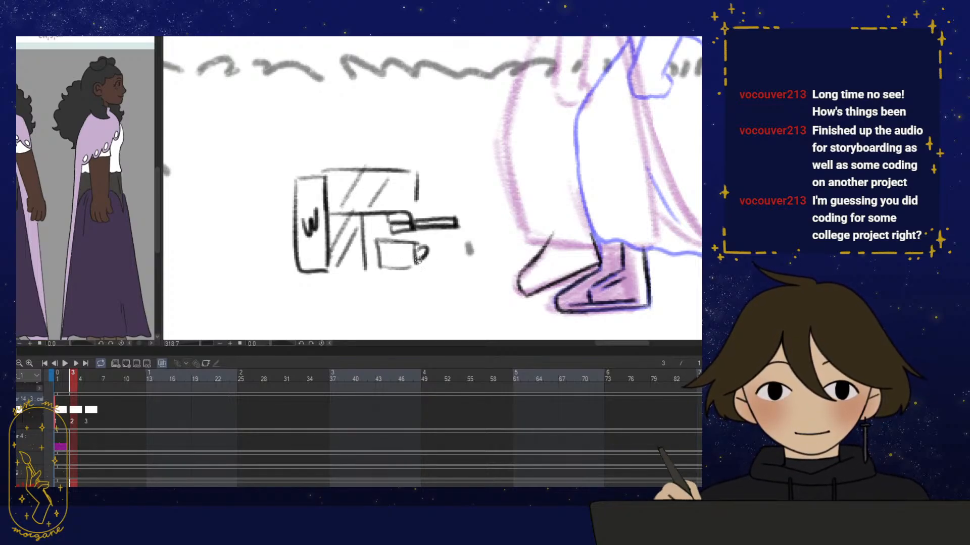
{"action": "mouse_move", "coordinate": [331, 271]}
{"action": "left_mouse_down"}
{"action": "mouse_move", "coordinate": [413, 277]}
{"action": "mouse_move", "coordinate": [384, 274]}
{"action": "left_mouse_up"}
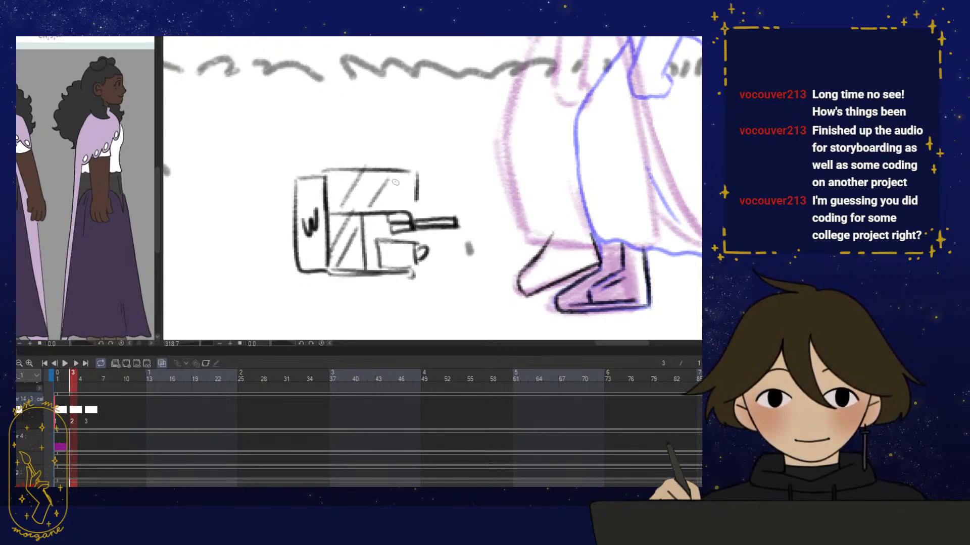
{"action": "left_click_drag", "start_coordinate": [395, 182], "coordinate": [404, 245]}
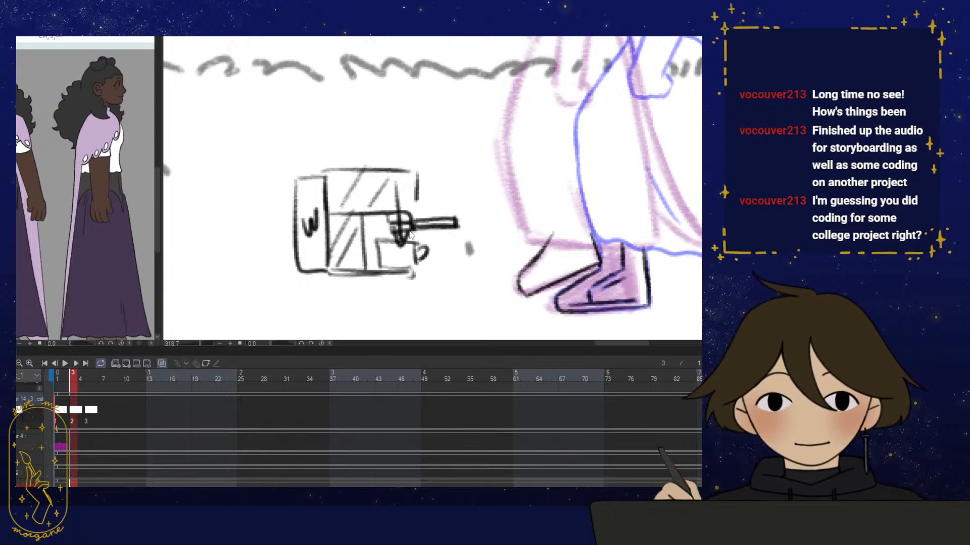
{"action": "key", "text": "ctrl+z"}
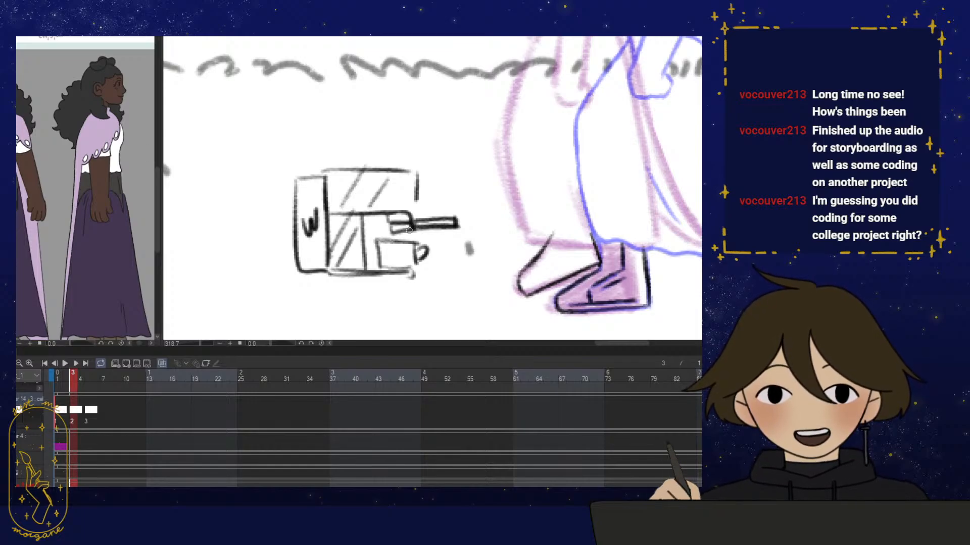
Draw arrows from the handle down through the cup and a spill puddle beneath the machine diagram
{"action": "mouse_move", "coordinate": [446, 206]}
{"action": "left_mouse_down"}
{"action": "mouse_move", "coordinate": [438, 215]}
{"action": "mouse_move", "coordinate": [462, 202]}
{"action": "mouse_move", "coordinate": [475, 178]}
{"action": "mouse_move", "coordinate": [458, 209]}
{"action": "mouse_move", "coordinate": [479, 184]}
{"action": "left_mouse_up"}
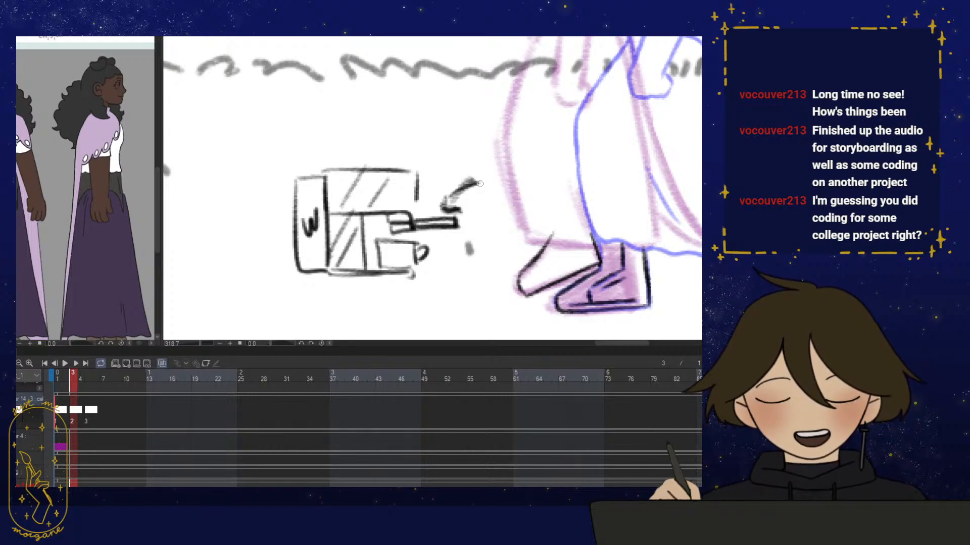
{"action": "mouse_move", "coordinate": [396, 230]}
{"action": "left_mouse_down"}
{"action": "mouse_move", "coordinate": [405, 225]}
{"action": "mouse_move", "coordinate": [406, 249]}
{"action": "left_mouse_up"}
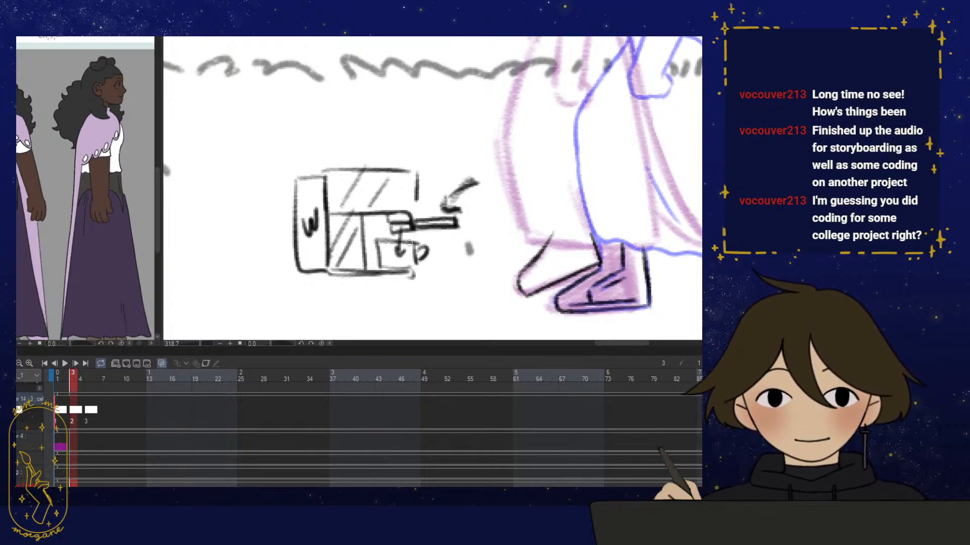
{"action": "mouse_move", "coordinate": [400, 248]}
{"action": "left_mouse_down"}
{"action": "mouse_move", "coordinate": [380, 292]}
{"action": "mouse_move", "coordinate": [390, 287]}
{"action": "left_mouse_up"}
{"action": "mouse_move", "coordinate": [330, 289]}
{"action": "left_mouse_down"}
{"action": "mouse_move", "coordinate": [271, 315]}
{"action": "mouse_move", "coordinate": [397, 324]}
{"action": "mouse_move", "coordinate": [435, 286]}
{"action": "left_mouse_up"}
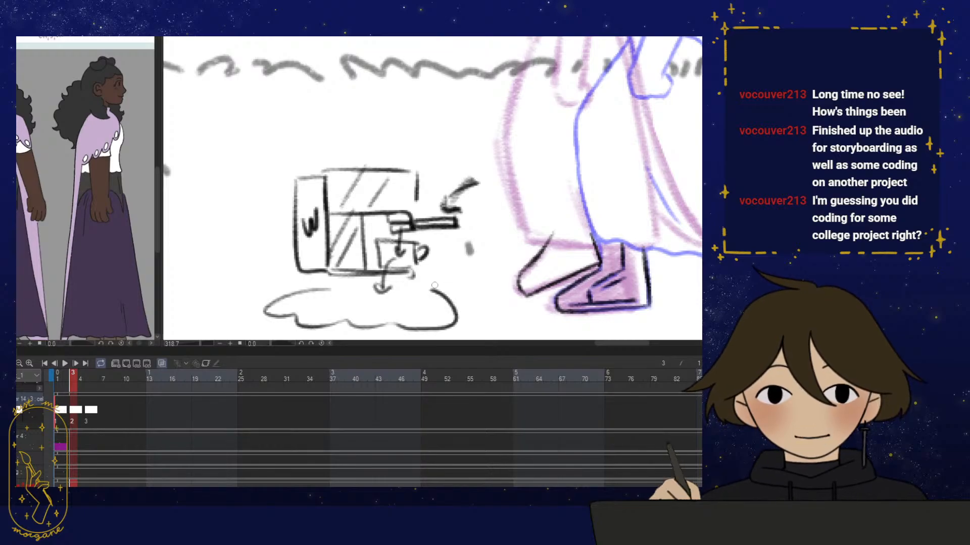
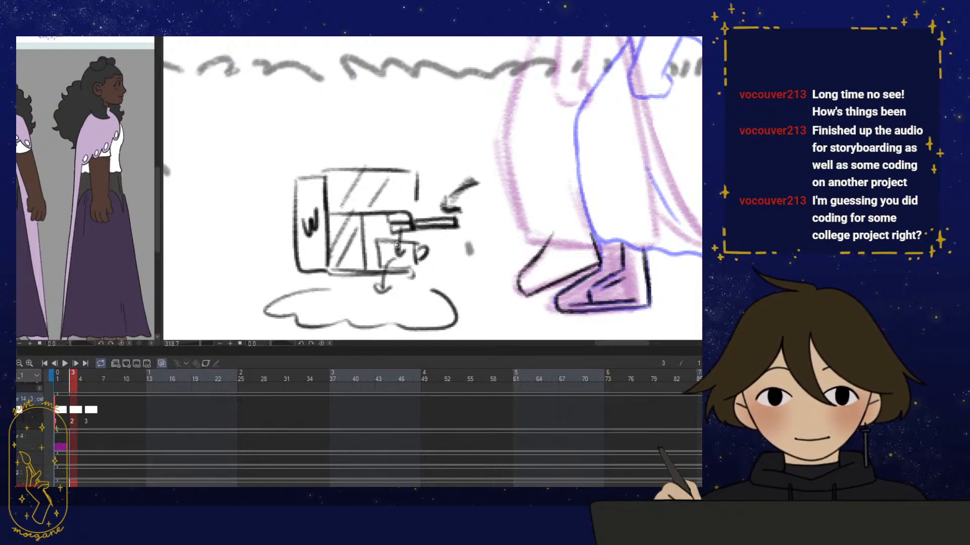
{"action": "left_click_drag", "start_coordinate": [453, 290], "coordinate": [459, 255]}
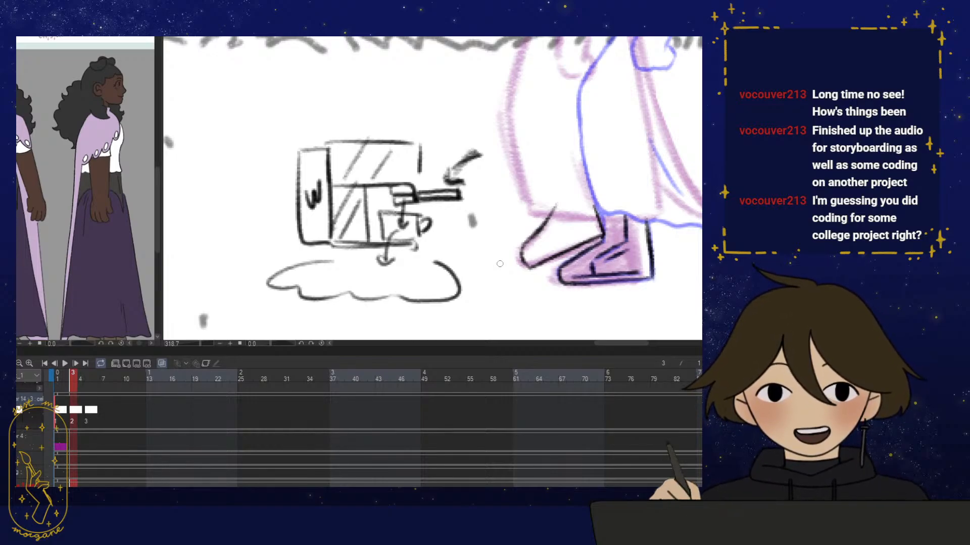
Erase the puddle with its arrow and thicken the base line of the machine diagram
{"action": "key", "text": "e"}
{"action": "mouse_move", "coordinate": [429, 262]}
{"action": "left_mouse_down"}
{"action": "mouse_move", "coordinate": [449, 264]}
{"action": "mouse_move", "coordinate": [464, 294]}
{"action": "mouse_move", "coordinate": [366, 300]}
{"action": "mouse_move", "coordinate": [338, 277]}
{"action": "mouse_move", "coordinate": [286, 273]}
{"action": "mouse_move", "coordinate": [385, 262]}
{"action": "left_mouse_up"}
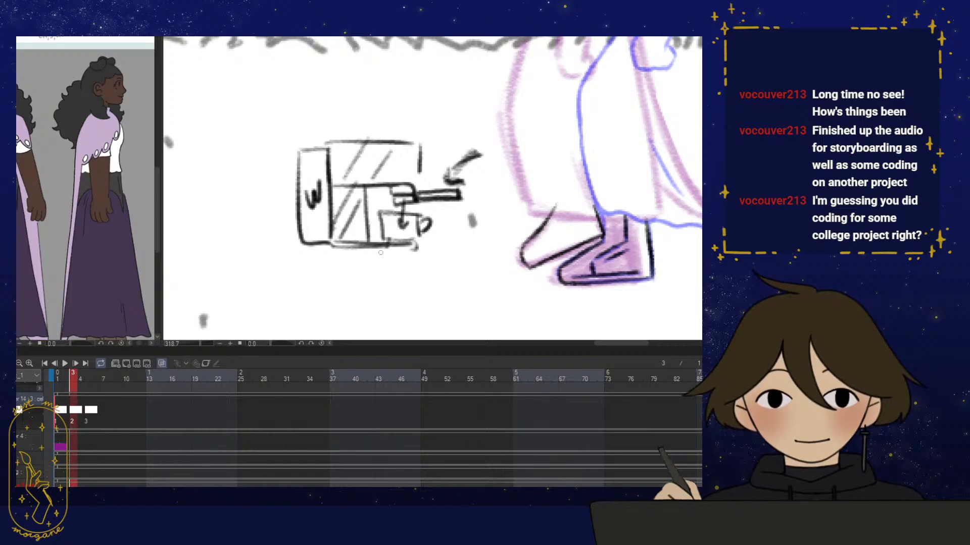
{"action": "mouse_move", "coordinate": [303, 250]}
{"action": "left_mouse_down"}
{"action": "mouse_move", "coordinate": [415, 248]}
{"action": "mouse_move", "coordinate": [313, 248]}
{"action": "mouse_move", "coordinate": [370, 251]}
{"action": "left_mouse_up"}
{"action": "key", "text": "e"}
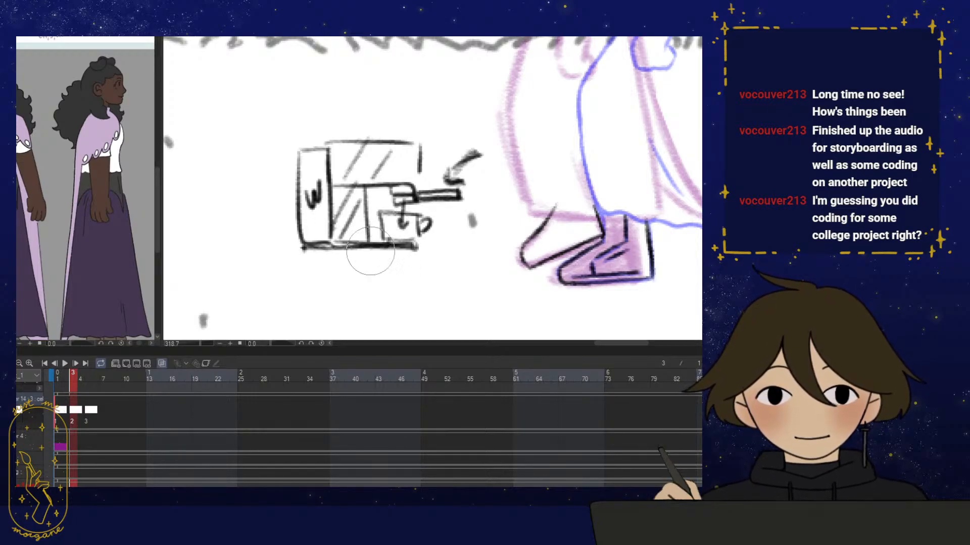
Darken the spout area of the machine diagram, add a short slanted mark above it and draw a circle below the base
{"action": "left_click_drag", "start_coordinate": [482, 272], "coordinate": [465, 269]}
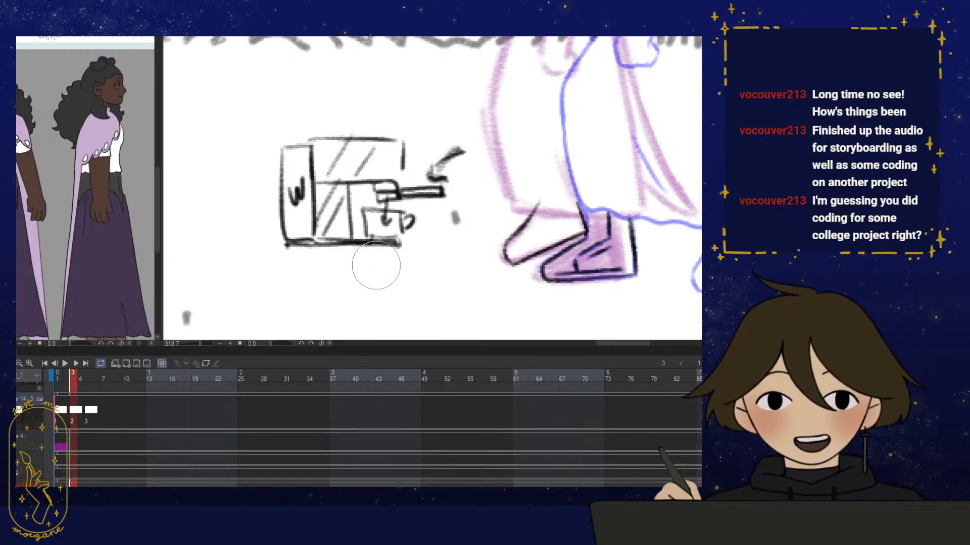
{"action": "key", "text": "p"}
{"action": "left_click_drag", "start_coordinate": [411, 263], "coordinate": [417, 270]}
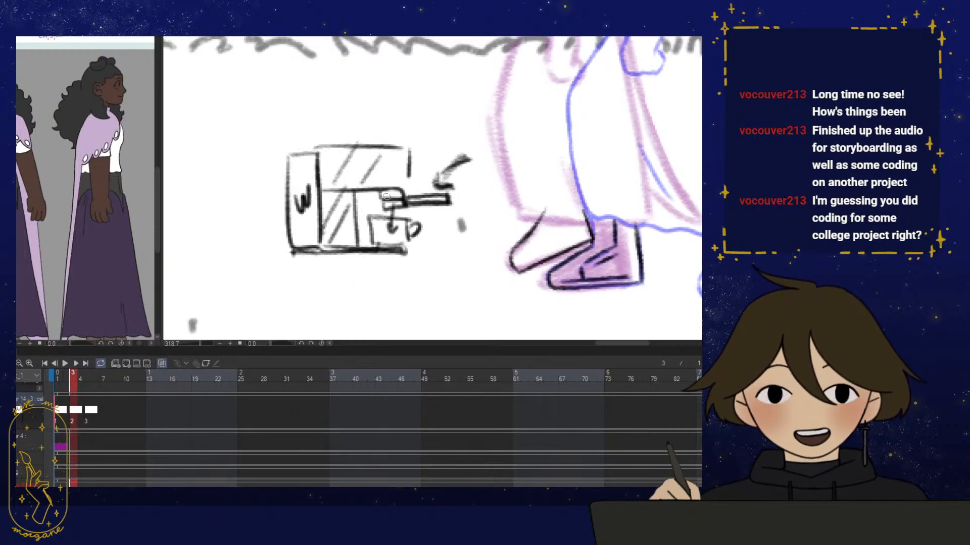
{"action": "mouse_move", "coordinate": [380, 198]}
{"action": "left_mouse_down"}
{"action": "mouse_move", "coordinate": [412, 183]}
{"action": "mouse_move", "coordinate": [424, 162]}
{"action": "left_mouse_up"}
{"action": "mouse_move", "coordinate": [389, 278]}
{"action": "left_mouse_down"}
{"action": "mouse_move", "coordinate": [403, 271]}
{"action": "mouse_move", "coordinate": [406, 233]}
{"action": "mouse_move", "coordinate": [411, 290]}
{"action": "mouse_move", "coordinate": [404, 240]}
{"action": "mouse_move", "coordinate": [379, 305]}
{"action": "left_mouse_up"}
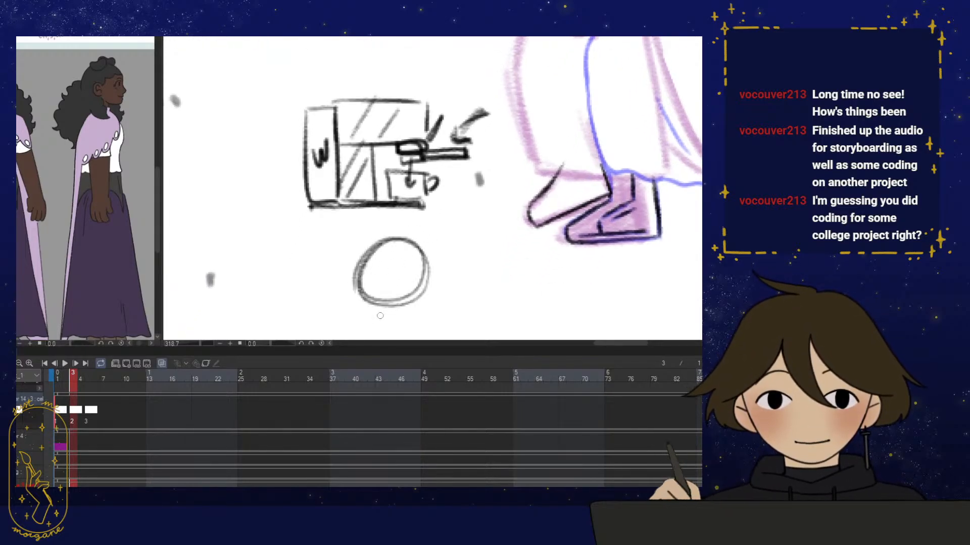
{"action": "left_click_drag", "start_coordinate": [403, 268], "coordinate": [395, 274]}
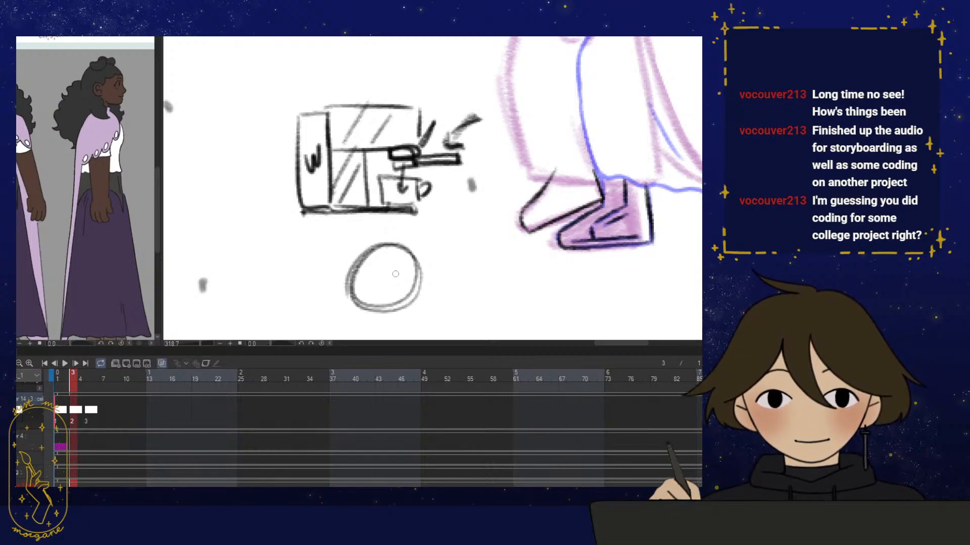
Erase the circle and the whole machine diagram from the cel
{"action": "key", "text": "e"}
{"action": "mouse_move", "coordinate": [396, 273]}
{"action": "left_mouse_down"}
{"action": "mouse_move", "coordinate": [365, 297]}
{"action": "mouse_move", "coordinate": [358, 290]}
{"action": "mouse_move", "coordinate": [360, 276]}
{"action": "mouse_move", "coordinate": [392, 292]}
{"action": "left_mouse_up"}
{"action": "mouse_move", "coordinate": [462, 123]}
{"action": "left_mouse_down"}
{"action": "mouse_move", "coordinate": [464, 136]}
{"action": "mouse_move", "coordinate": [453, 108]}
{"action": "mouse_move", "coordinate": [291, 213]}
{"action": "left_mouse_up"}
{"action": "scroll", "coordinate": [317, 235], "scroll_direction": "down", "scroll_amount": 5}
{"action": "scroll", "coordinate": [318, 235], "scroll_direction": "up", "scroll_amount": 2}
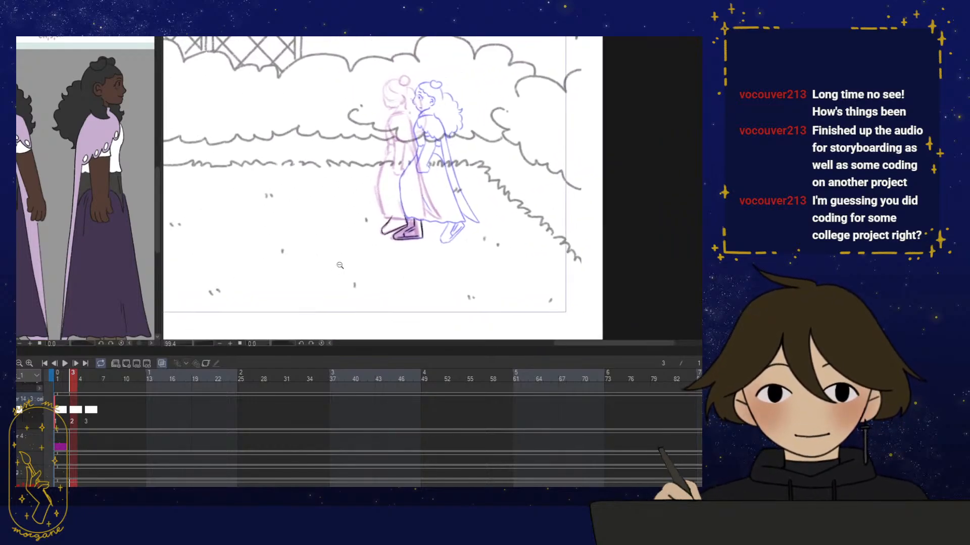
{"action": "scroll", "coordinate": [382, 221], "scroll_direction": "up", "scroll_amount": 4}
{"action": "left_click_drag", "start_coordinate": [392, 279], "coordinate": [365, 146]}
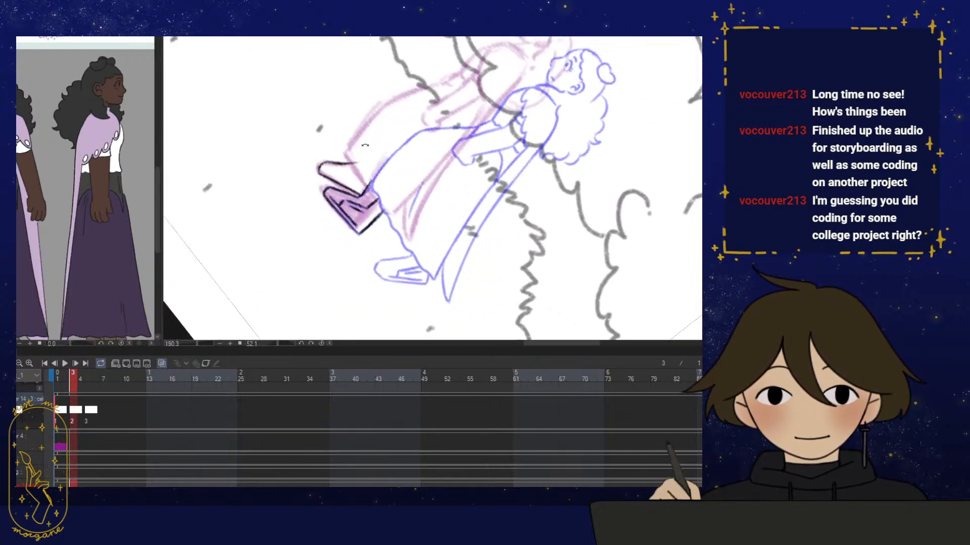
{"action": "left_click_drag", "start_coordinate": [443, 203], "coordinate": [417, 207]}
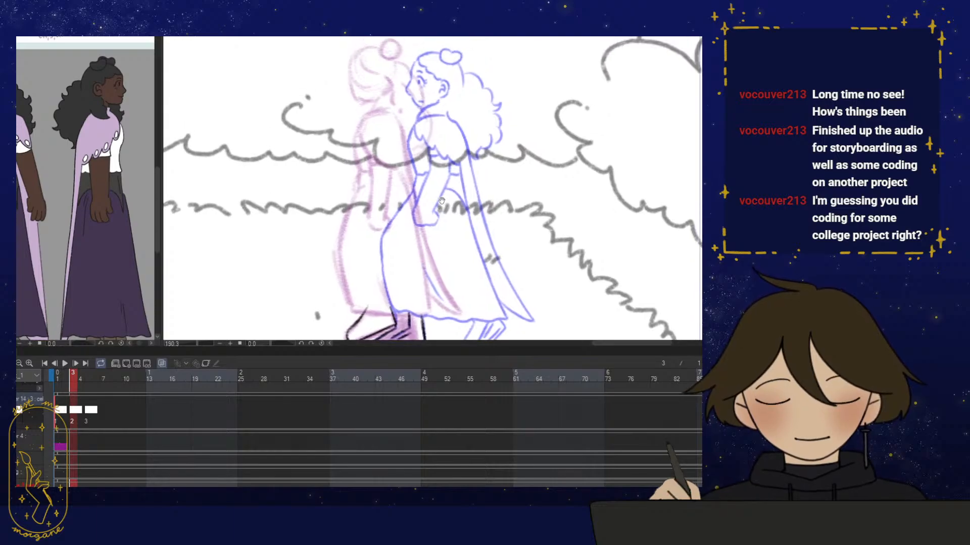
Ink the capelet's rounded shoulder line and its scalloped lower edge over the faded pose on cel 2
{"action": "scroll", "coordinate": [416, 207], "scroll_direction": "up", "scroll_amount": 1}
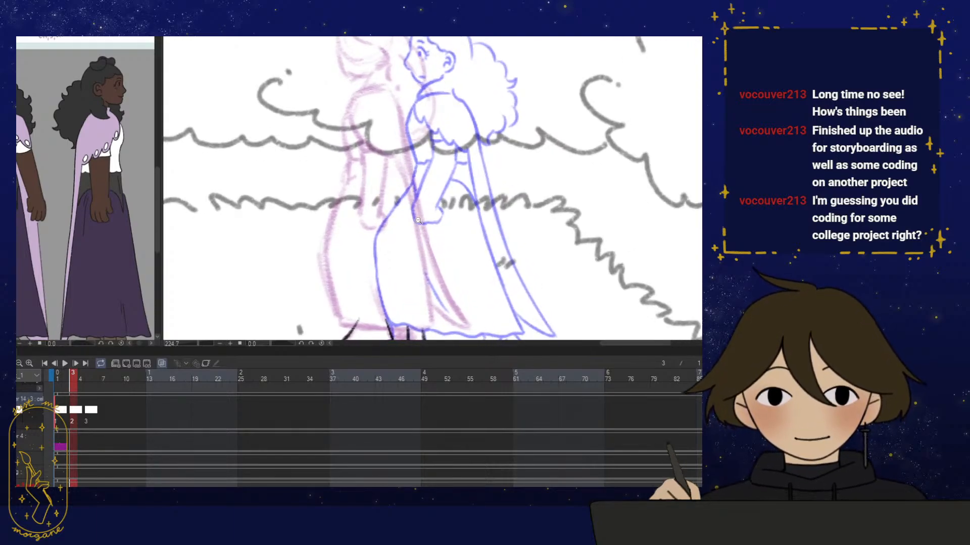
{"action": "scroll", "coordinate": [383, 190], "scroll_direction": "up", "scroll_amount": 3}
{"action": "left_click_drag", "start_coordinate": [396, 144], "coordinate": [339, 168]}
{"action": "scroll", "coordinate": [373, 217], "scroll_direction": "up", "scroll_amount": 1}
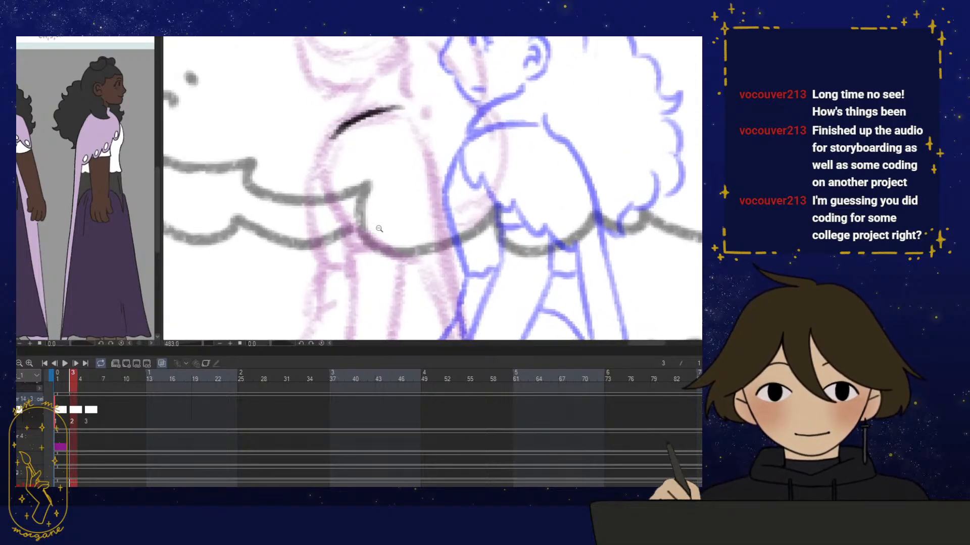
{"action": "left_click_drag", "start_coordinate": [378, 229], "coordinate": [385, 222]}
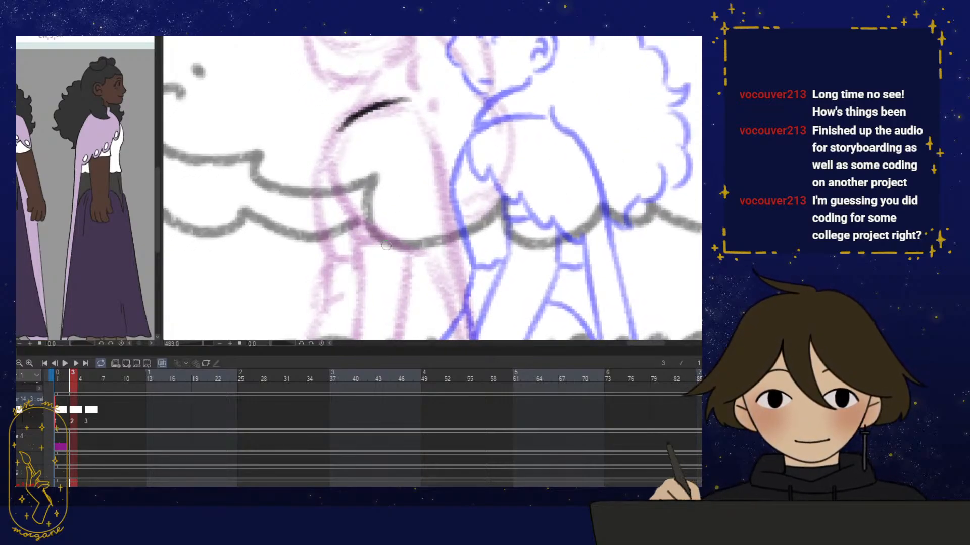
{"action": "mouse_move", "coordinate": [349, 115]}
{"action": "left_mouse_down"}
{"action": "mouse_move", "coordinate": [339, 158]}
{"action": "mouse_move", "coordinate": [345, 176]}
{"action": "left_mouse_up"}
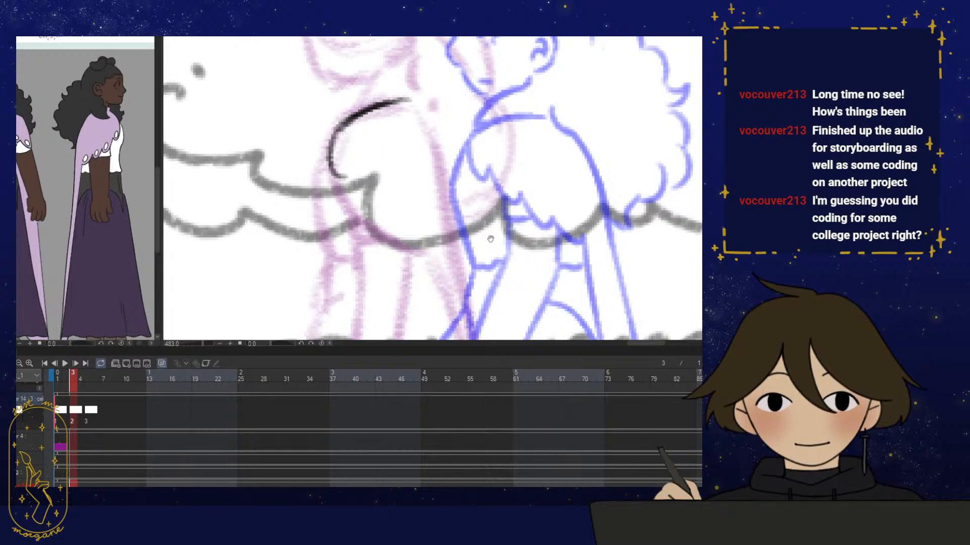
{"action": "left_click_drag", "start_coordinate": [490, 239], "coordinate": [483, 237]}
{"action": "mouse_move", "coordinate": [336, 169]}
{"action": "left_mouse_down"}
{"action": "mouse_move", "coordinate": [355, 200]}
{"action": "mouse_move", "coordinate": [396, 209]}
{"action": "mouse_move", "coordinate": [392, 220]}
{"action": "mouse_move", "coordinate": [414, 234]}
{"action": "left_mouse_up"}
{"action": "mouse_move", "coordinate": [461, 191]}
{"action": "left_mouse_down"}
{"action": "mouse_move", "coordinate": [472, 247]}
{"action": "mouse_move", "coordinate": [425, 255]}
{"action": "mouse_move", "coordinate": [408, 243]}
{"action": "mouse_move", "coordinate": [383, 263]}
{"action": "mouse_move", "coordinate": [398, 270]}
{"action": "left_mouse_up"}
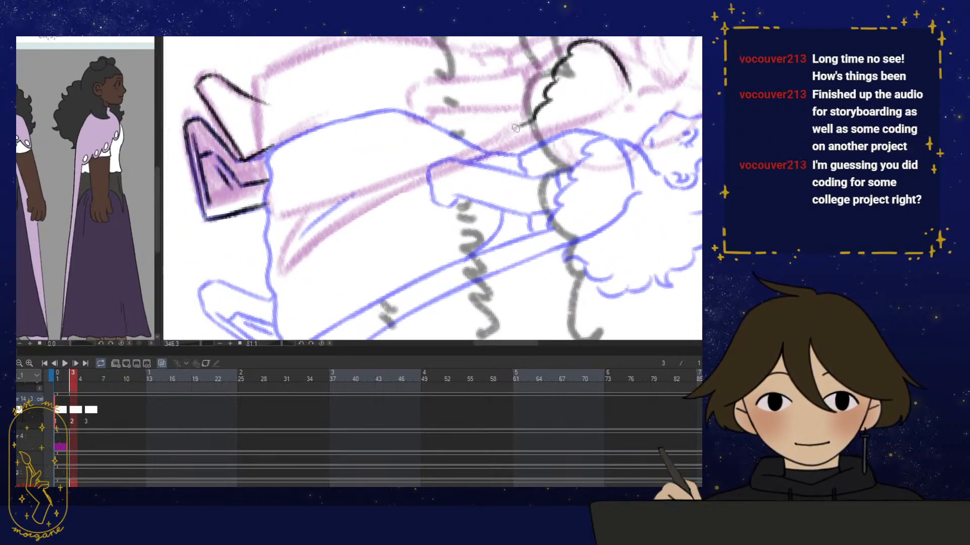
Try to ink the cape's inner edge from the end of the scallops down towards the skirt hem
{"action": "left_click_drag", "start_coordinate": [439, 170], "coordinate": [507, 130]}
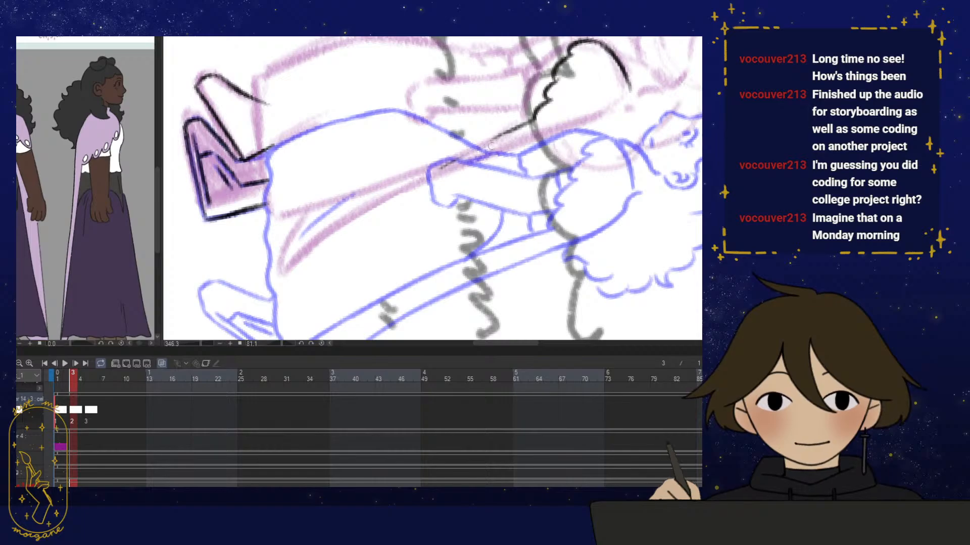
{"action": "key", "text": "ctrl+z"}
{"action": "left_click_drag", "start_coordinate": [492, 166], "coordinate": [503, 167]}
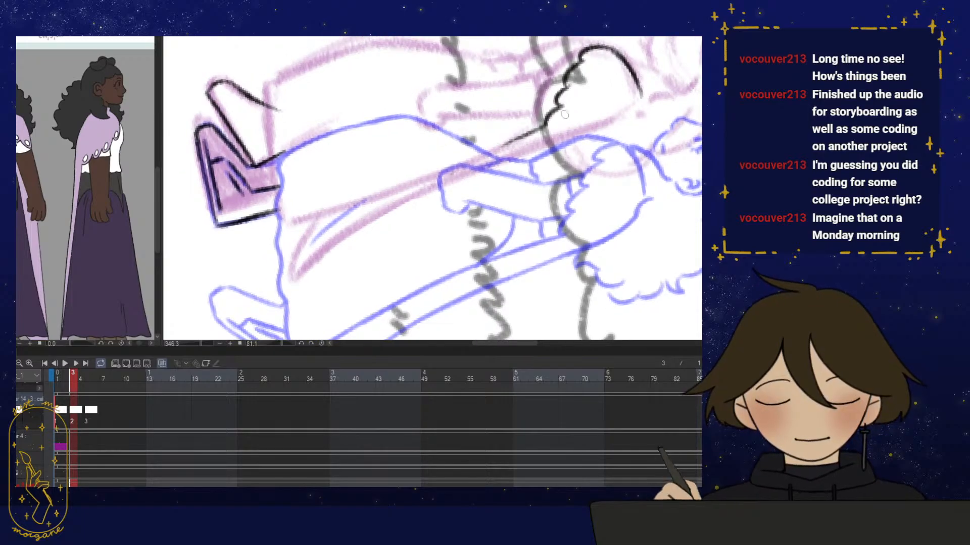
{"action": "left_click_drag", "start_coordinate": [543, 126], "coordinate": [326, 225]}
{"action": "key", "text": "ctrl+at"}
{"action": "left_click_drag", "start_coordinate": [431, 249], "coordinate": [415, 228]}
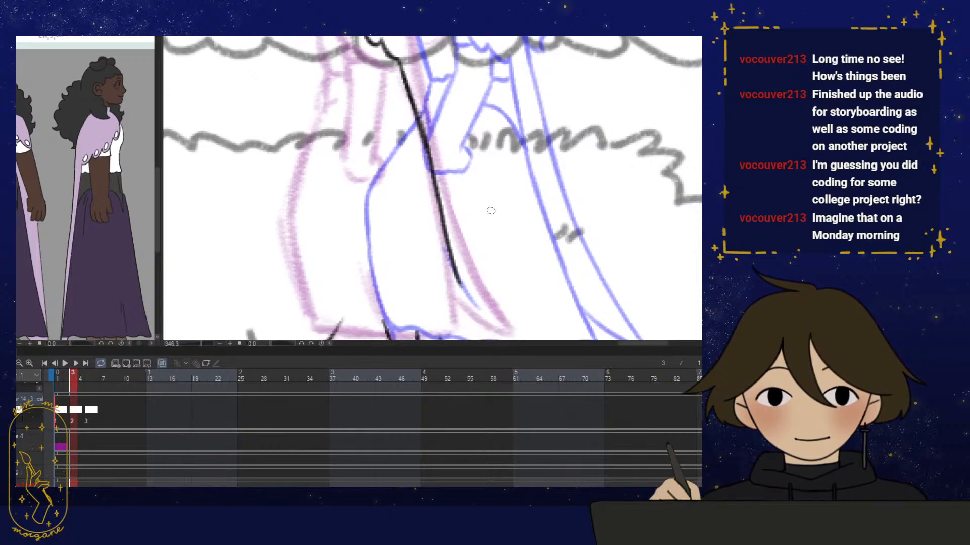
{"action": "key", "text": "h"}
{"action": "mouse_move", "coordinate": [450, 269]}
{"action": "left_mouse_down"}
{"action": "mouse_move", "coordinate": [420, 277]}
{"action": "mouse_move", "coordinate": [435, 270]}
{"action": "left_mouse_up"}
{"action": "left_click_drag", "start_coordinate": [361, 246], "coordinate": [402, 238]}
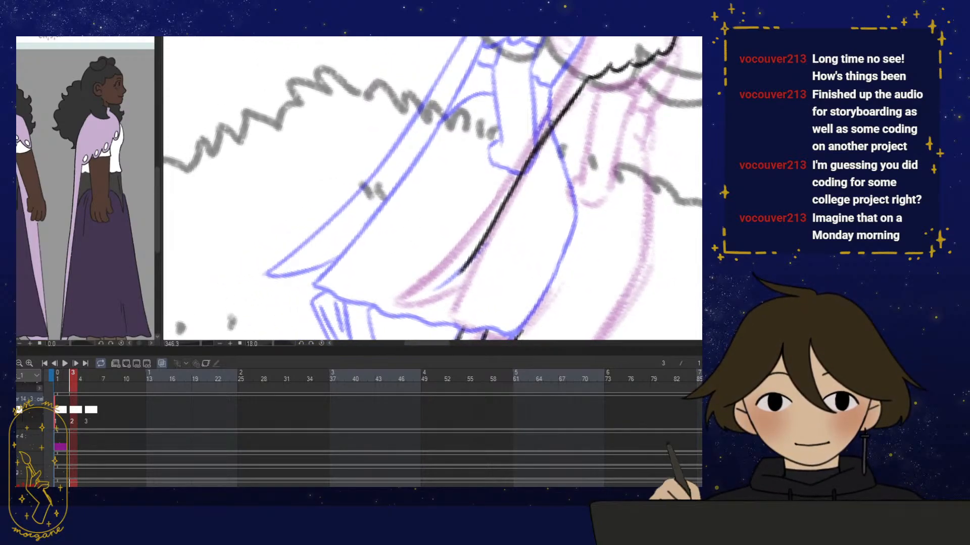
{"action": "mouse_move", "coordinate": [510, 238]}
{"action": "left_mouse_down"}
{"action": "mouse_move", "coordinate": [387, 237]}
{"action": "mouse_move", "coordinate": [372, 252]}
{"action": "mouse_move", "coordinate": [363, 200]}
{"action": "mouse_move", "coordinate": [479, 91]}
{"action": "left_mouse_up"}
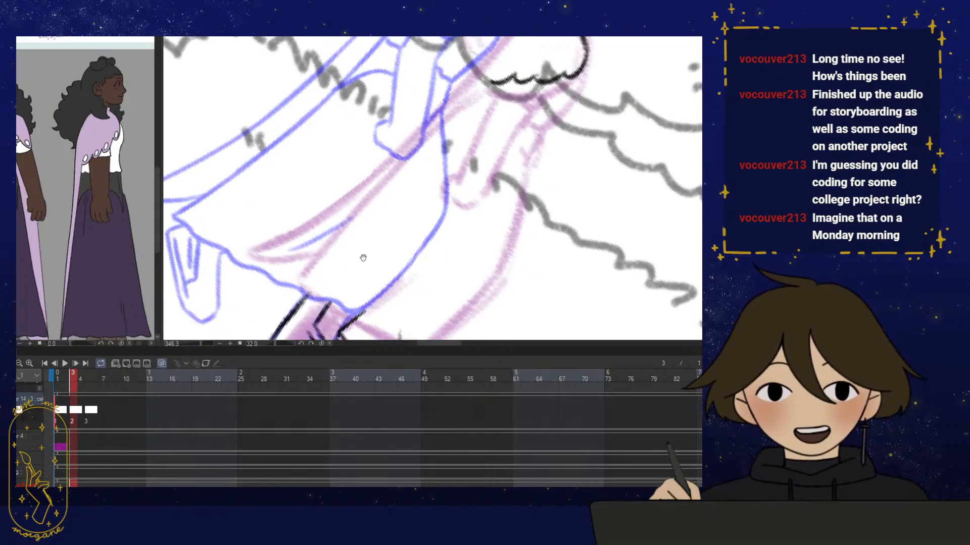
Ink the long inner cape edge from the end of the scallops down to the skirt hem above the heel
{"action": "mouse_move", "coordinate": [361, 258]}
{"action": "left_mouse_down"}
{"action": "mouse_move", "coordinate": [384, 257]}
{"action": "mouse_move", "coordinate": [396, 278]}
{"action": "left_mouse_up"}
{"action": "mouse_move", "coordinate": [416, 237]}
{"action": "left_mouse_down"}
{"action": "mouse_move", "coordinate": [401, 264]}
{"action": "mouse_move", "coordinate": [390, 263]}
{"action": "mouse_move", "coordinate": [387, 243]}
{"action": "left_mouse_up"}
{"action": "mouse_move", "coordinate": [553, 73]}
{"action": "left_mouse_down"}
{"action": "mouse_move", "coordinate": [384, 181]}
{"action": "mouse_move", "coordinate": [295, 269]}
{"action": "left_mouse_up"}
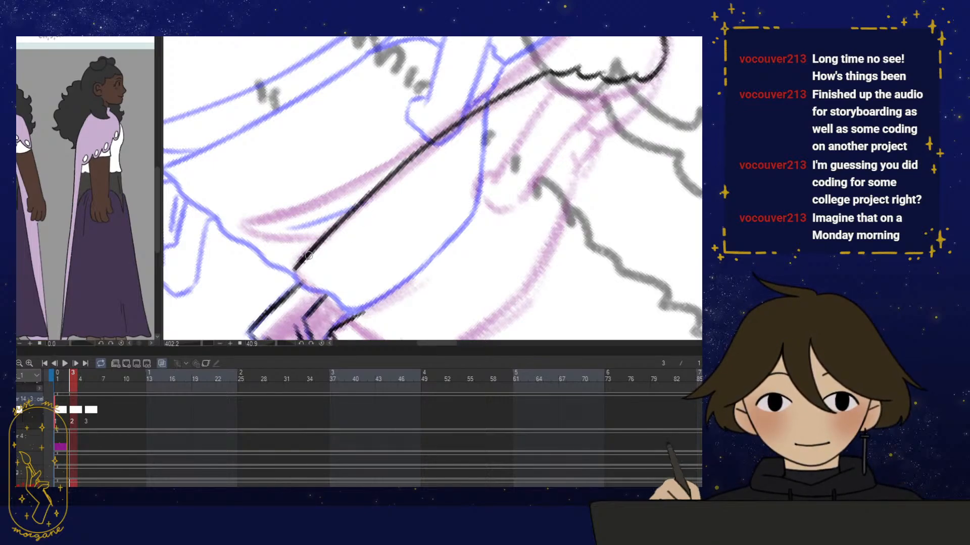
{"action": "key", "text": "r"}
{"action": "key", "text": "h"}
{"action": "left_click", "coordinate": [502, 224]}
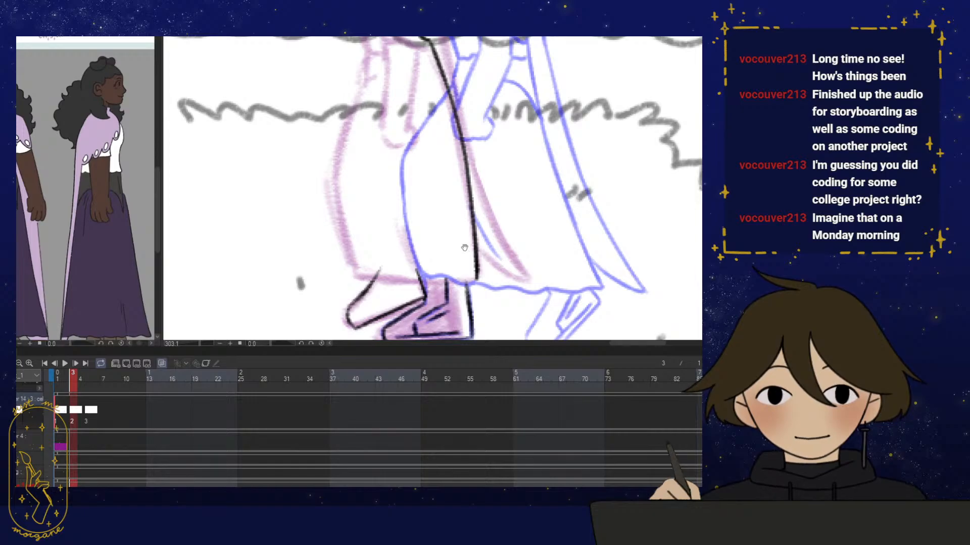
Turn off the onion skin so only the current cel shows over the storyboard sketch
{"action": "left_click_drag", "start_coordinate": [464, 247], "coordinate": [452, 233]}
{"action": "left_click_drag", "start_coordinate": [486, 279], "coordinate": [452, 287]}
{"action": "left_click_drag", "start_coordinate": [452, 286], "coordinate": [452, 260]}
{"action": "left_click", "coordinate": [162, 364]}
{"action": "left_click_drag", "start_coordinate": [452, 260], "coordinate": [412, 267]}
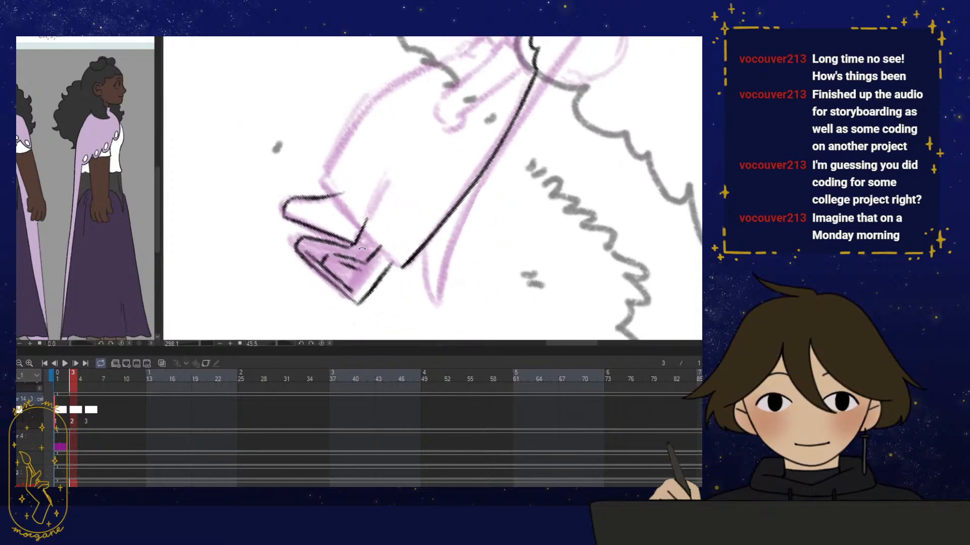
{"action": "left_click_drag", "start_coordinate": [423, 189], "coordinate": [412, 267]}
{"action": "double_click", "coordinate": [460, 255], "text": "shift"}
Try another stroke along the capelet's scalloped edge and undo it
{"action": "left_click_drag", "start_coordinate": [489, 89], "coordinate": [450, 165]}
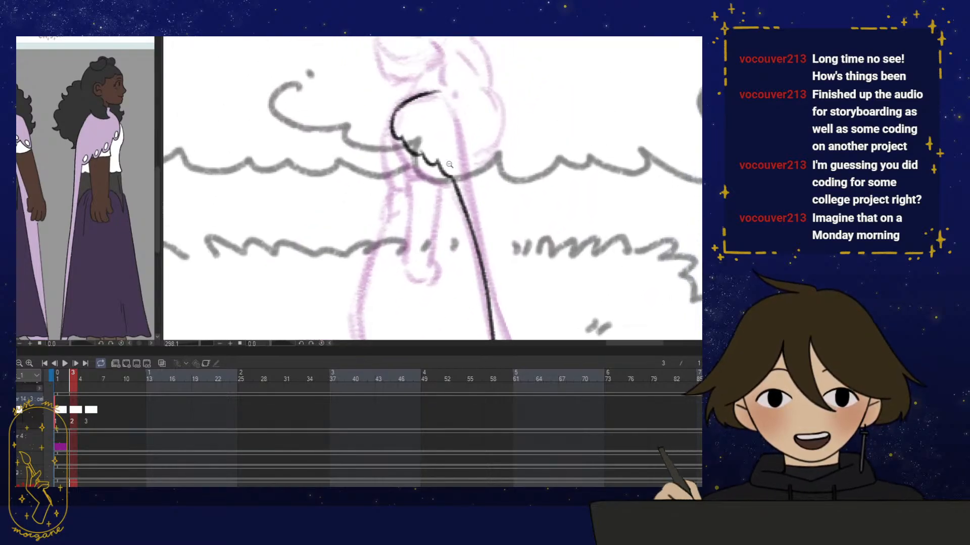
{"action": "left_click_drag", "start_coordinate": [442, 124], "coordinate": [468, 124]}
{"action": "left_click_drag", "start_coordinate": [390, 128], "coordinate": [450, 195]}
{"action": "key", "text": "ctrl+z"}
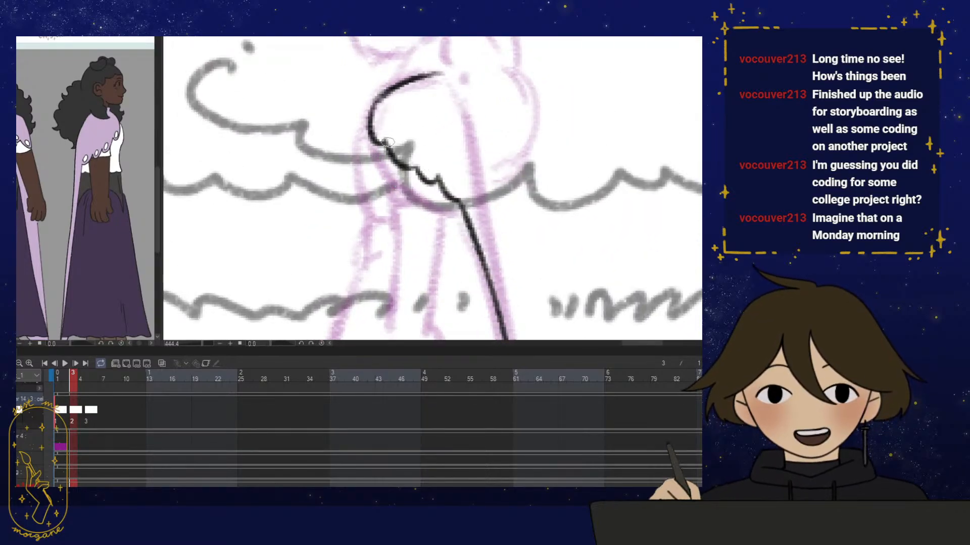
Try to ink the cape's outer back edge in one sweep from the shoulder to the trailing tip
{"action": "mouse_move", "coordinate": [410, 160]}
{"action": "left_mouse_down"}
{"action": "mouse_move", "coordinate": [419, 217]}
{"action": "mouse_move", "coordinate": [403, 273]}
{"action": "mouse_move", "coordinate": [354, 245]}
{"action": "mouse_move", "coordinate": [498, 184]}
{"action": "left_mouse_up"}
{"action": "scroll", "coordinate": [485, 202], "scroll_direction": "down", "scroll_amount": 4}
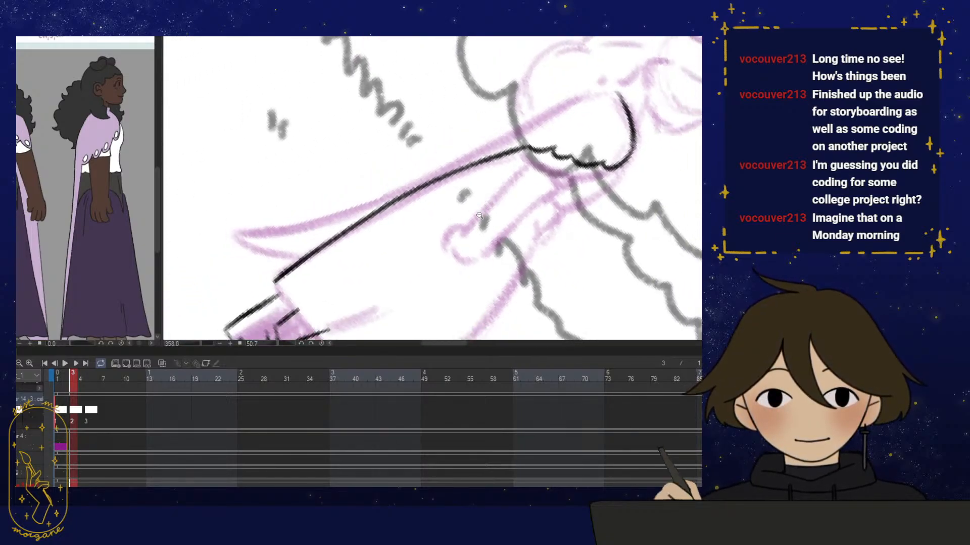
{"action": "scroll", "coordinate": [479, 223], "scroll_direction": "up", "scroll_amount": 2}
{"action": "mouse_move", "coordinate": [655, 47]}
{"action": "left_mouse_down"}
{"action": "mouse_move", "coordinate": [334, 247]}
{"action": "mouse_move", "coordinate": [261, 260]}
{"action": "left_mouse_up"}
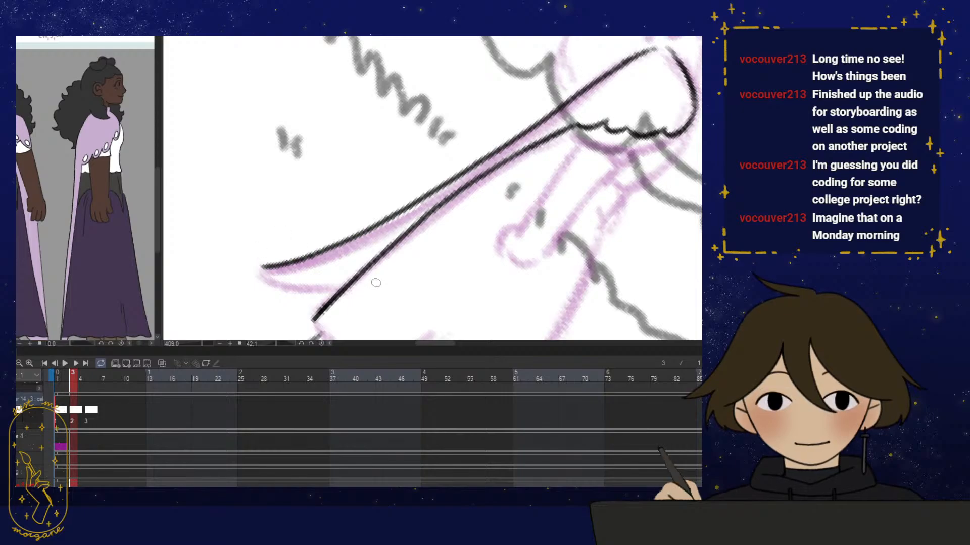
{"action": "mouse_move", "coordinate": [376, 282]}
{"action": "left_mouse_down"}
{"action": "mouse_move", "coordinate": [399, 304]}
{"action": "mouse_move", "coordinate": [434, 301]}
{"action": "mouse_move", "coordinate": [420, 305]}
{"action": "mouse_move", "coordinate": [436, 279]}
{"action": "mouse_move", "coordinate": [425, 290]}
{"action": "mouse_move", "coordinate": [452, 242]}
{"action": "left_mouse_up"}
{"action": "scroll", "coordinate": [439, 267], "scroll_direction": "down", "scroll_amount": 2}
{"action": "key", "text": "ctrl+z"}
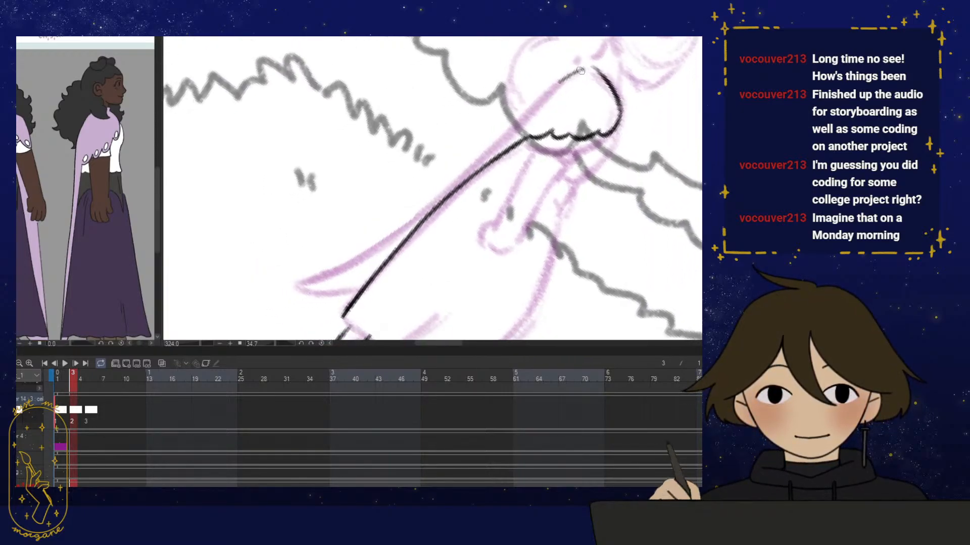
Ink the cape's outer back edge from the shoulder down and close its pointed tip at the skirt hem
{"action": "mouse_move", "coordinate": [583, 69]}
{"action": "left_mouse_down"}
{"action": "mouse_move", "coordinate": [360, 259]}
{"action": "mouse_move", "coordinate": [298, 284]}
{"action": "mouse_move", "coordinate": [374, 267]}
{"action": "mouse_move", "coordinate": [316, 266]}
{"action": "mouse_move", "coordinate": [405, 277]}
{"action": "mouse_move", "coordinate": [481, 263]}
{"action": "left_mouse_up"}
{"action": "scroll", "coordinate": [392, 271], "scroll_direction": "up", "scroll_amount": 2}
{"action": "scroll", "coordinate": [414, 244], "scroll_direction": "down", "scroll_amount": 5}
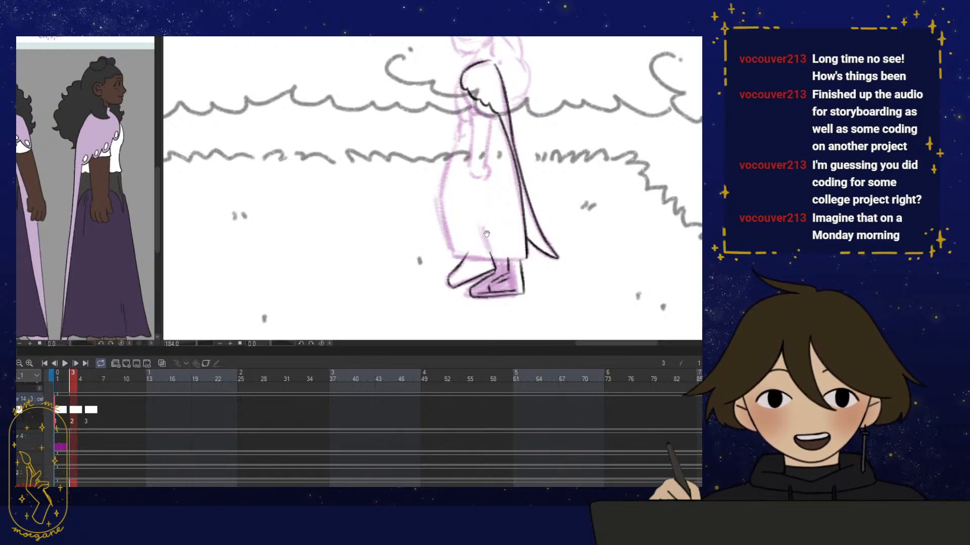
{"action": "left_click_drag", "start_coordinate": [487, 234], "coordinate": [476, 245]}
{"action": "mouse_move", "coordinate": [509, 272]}
{"action": "left_mouse_down"}
{"action": "mouse_move", "coordinate": [497, 269]}
{"action": "mouse_move", "coordinate": [494, 280]}
{"action": "mouse_move", "coordinate": [466, 255]}
{"action": "mouse_move", "coordinate": [482, 242]}
{"action": "left_mouse_up"}
{"action": "double_click", "coordinate": [511, 243]}
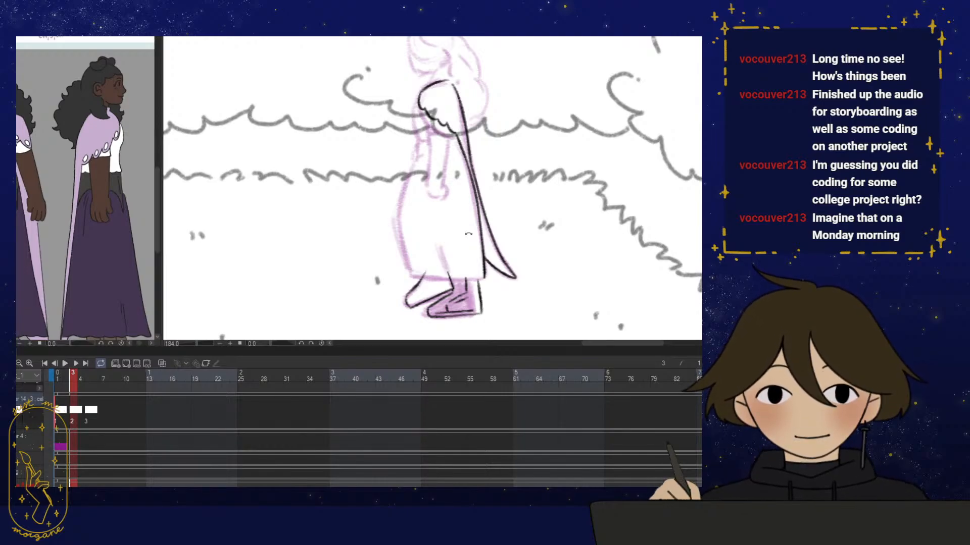
Erase the capelet's scalloped lower edge between the shoulder curve and the inner cape line
{"action": "scroll", "coordinate": [468, 233], "scroll_direction": "up", "scroll_amount": 4}
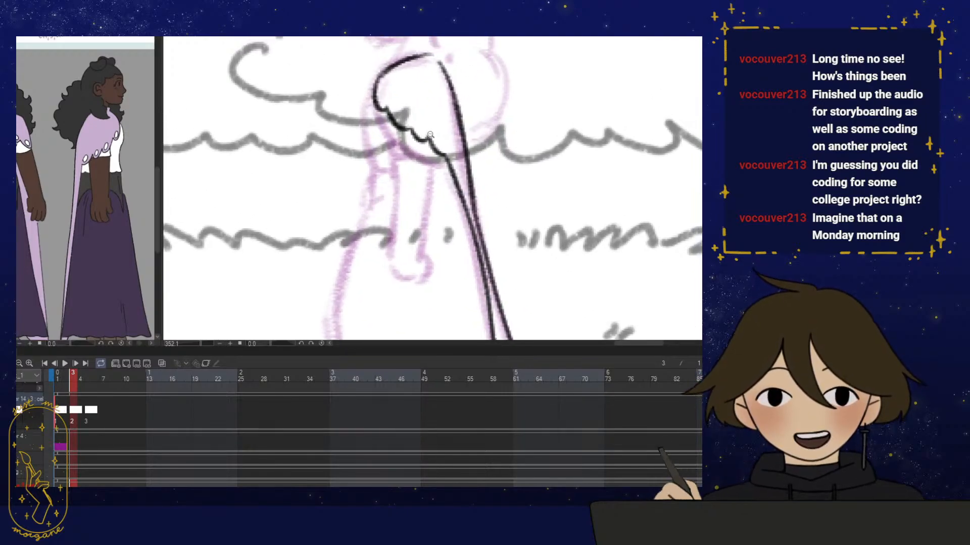
{"action": "scroll", "coordinate": [430, 134], "scroll_direction": "up", "scroll_amount": 2}
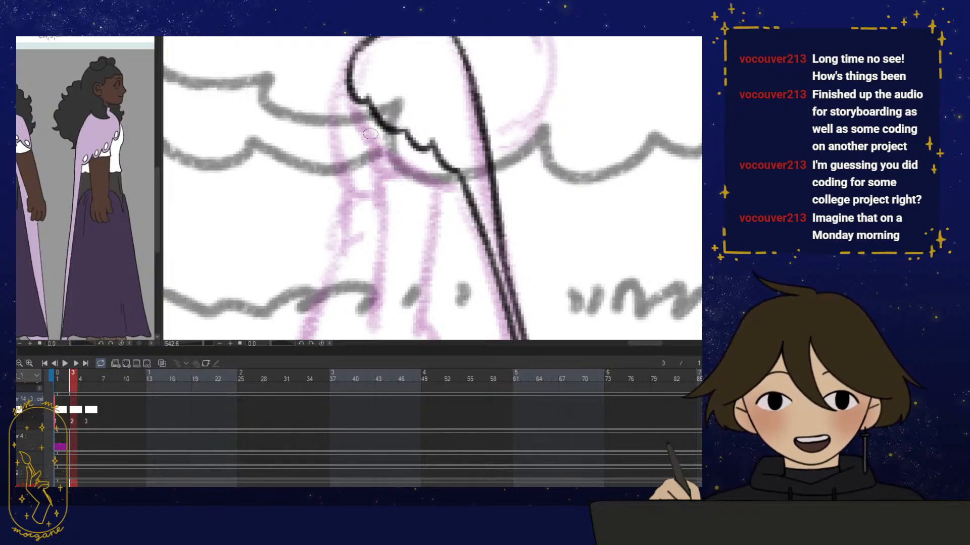
{"action": "left_click_drag", "start_coordinate": [371, 134], "coordinate": [361, 145]}
{"action": "left_click_drag", "start_coordinate": [364, 98], "coordinate": [444, 177]}
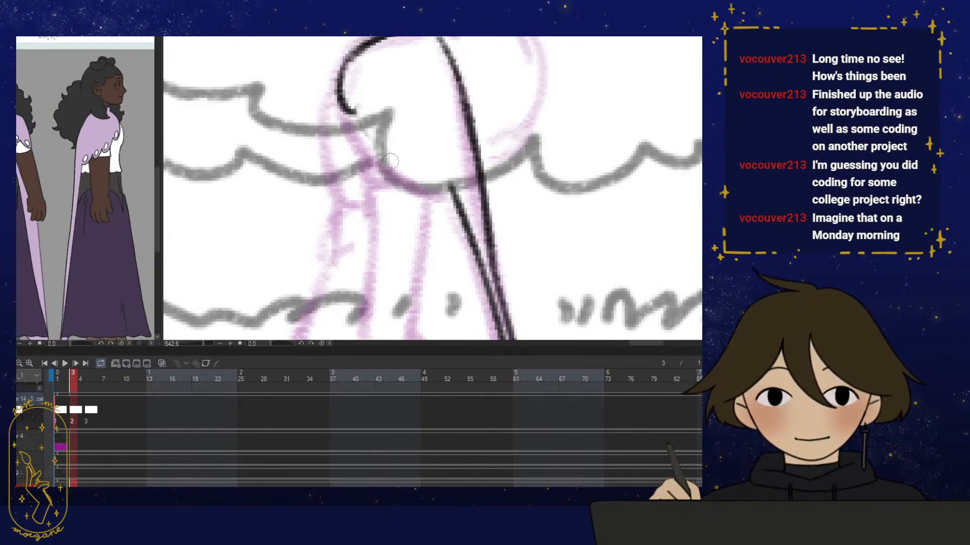
{"action": "left_click_drag", "start_coordinate": [356, 117], "coordinate": [345, 92]}
Redraw the front of the capelet with broader scallops running down to the inner cape line
{"action": "left_click_drag", "start_coordinate": [389, 266], "coordinate": [345, 199]}
{"action": "left_click_drag", "start_coordinate": [414, 167], "coordinate": [383, 239]}
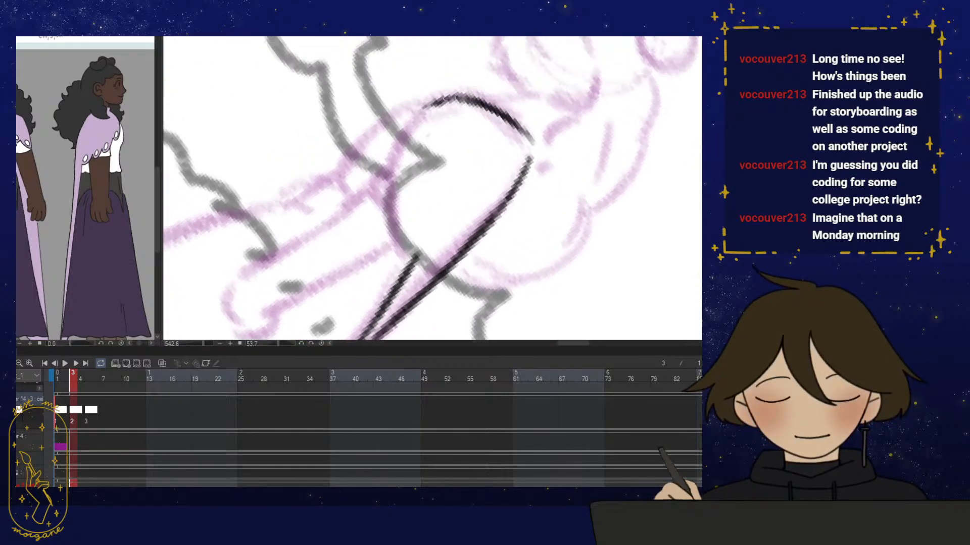
{"action": "mouse_move", "coordinate": [450, 97]}
{"action": "left_mouse_down"}
{"action": "mouse_move", "coordinate": [417, 111]}
{"action": "mouse_move", "coordinate": [400, 136]}
{"action": "mouse_move", "coordinate": [388, 195]}
{"action": "left_mouse_up"}
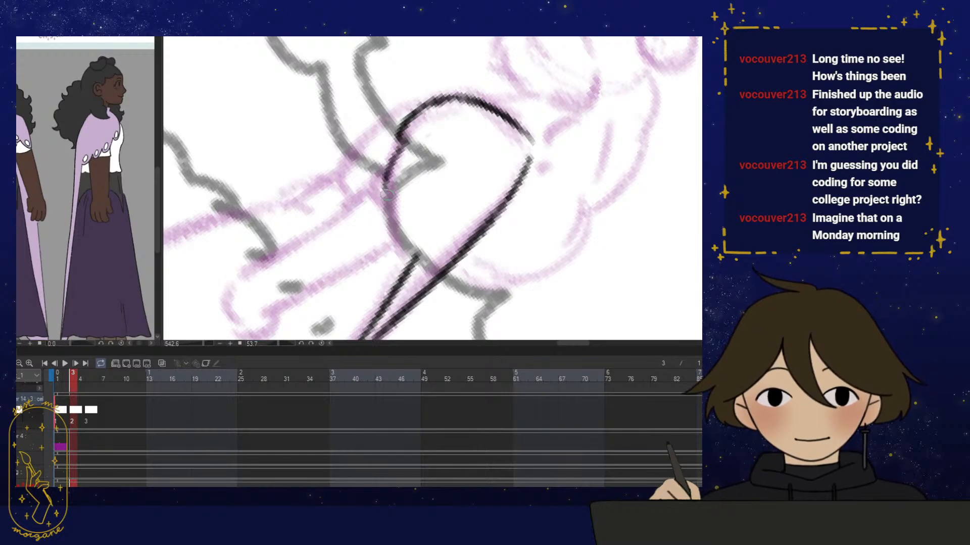
{"action": "mouse_move", "coordinate": [404, 151]}
{"action": "left_mouse_down"}
{"action": "mouse_move", "coordinate": [386, 216]}
{"action": "mouse_move", "coordinate": [408, 262]}
{"action": "mouse_move", "coordinate": [417, 254]}
{"action": "mouse_move", "coordinate": [402, 250]}
{"action": "mouse_move", "coordinate": [407, 259]}
{"action": "mouse_move", "coordinate": [398, 185]}
{"action": "mouse_move", "coordinate": [387, 171]}
{"action": "mouse_move", "coordinate": [414, 111]}
{"action": "left_mouse_up"}
{"action": "key", "text": "e"}
{"action": "left_click", "coordinate": [418, 253]}
{"action": "scroll", "coordinate": [420, 247], "scroll_direction": "down", "scroll_amount": 1}
{"action": "key", "text": "p"}
{"action": "key", "text": "ctrl+at"}
{"action": "left_click_drag", "start_coordinate": [503, 233], "coordinate": [449, 127]}
{"action": "left_click_drag", "start_coordinate": [459, 171], "coordinate": [435, 154]}
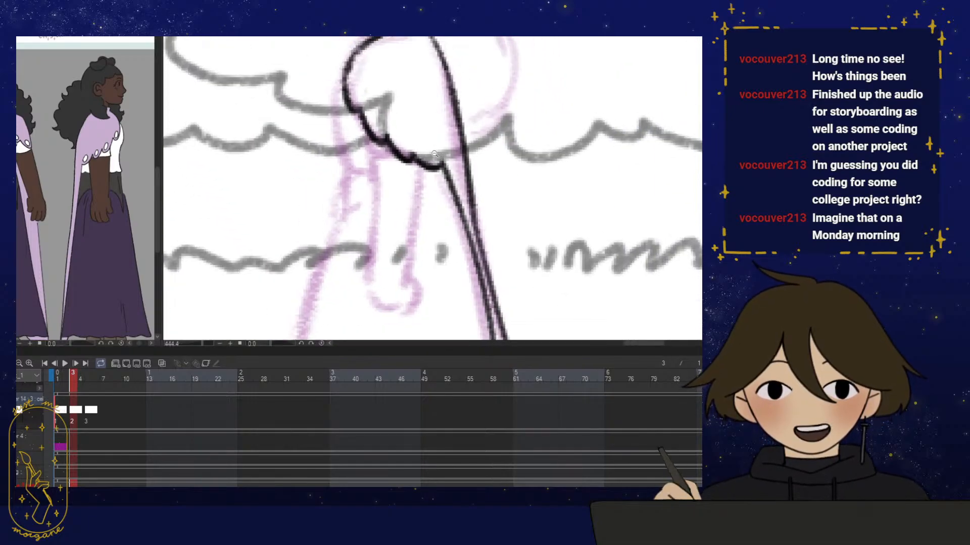
Ink the small sleeve cuff beneath the scallops and both sides of the near arm down to the wrist
{"action": "mouse_move", "coordinate": [369, 124]}
{"action": "left_mouse_down"}
{"action": "mouse_move", "coordinate": [373, 153]}
{"action": "mouse_move", "coordinate": [391, 140]}
{"action": "left_mouse_up"}
{"action": "scroll", "coordinate": [397, 174], "scroll_direction": "down", "scroll_amount": 2}
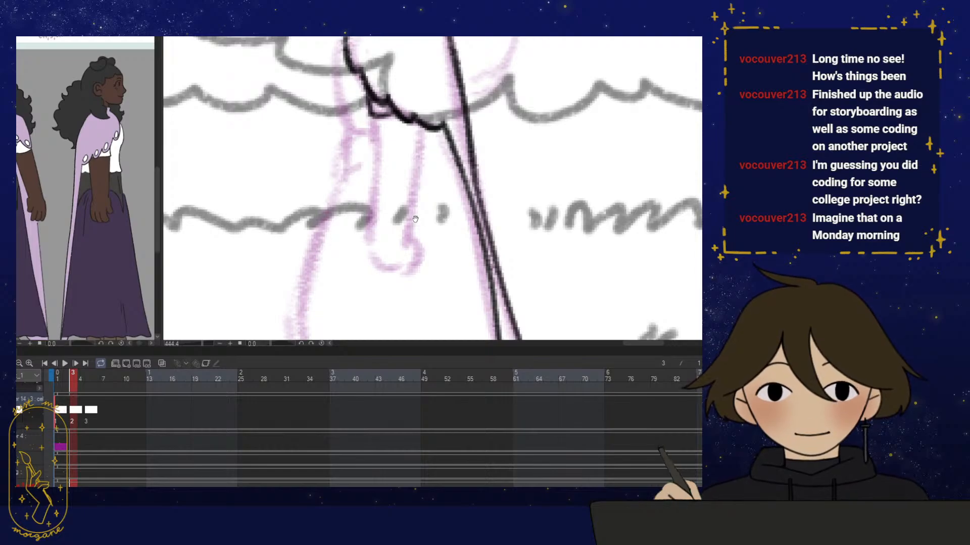
{"action": "mouse_move", "coordinate": [415, 218]}
{"action": "left_mouse_down"}
{"action": "mouse_move", "coordinate": [435, 217]}
{"action": "mouse_move", "coordinate": [428, 207]}
{"action": "left_mouse_up"}
{"action": "left_click_drag", "start_coordinate": [384, 108], "coordinate": [379, 233]}
{"action": "mouse_move", "coordinate": [431, 122]}
{"action": "left_mouse_down"}
{"action": "mouse_move", "coordinate": [413, 233]}
{"action": "mouse_move", "coordinate": [408, 187]}
{"action": "left_mouse_up"}
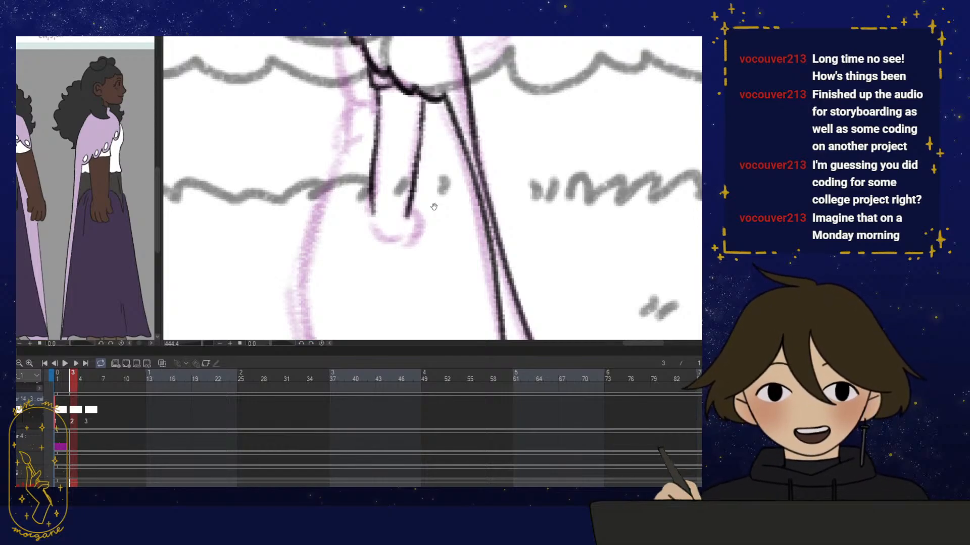
Ink the near hand with its curled thumb, compare it with the neighbouring pose using onion skin, and clean up its outline
{"action": "left_click_drag", "start_coordinate": [434, 207], "coordinate": [423, 205]}
{"action": "mouse_move", "coordinate": [362, 203]}
{"action": "left_mouse_down"}
{"action": "mouse_move", "coordinate": [373, 234]}
{"action": "mouse_move", "coordinate": [407, 226]}
{"action": "mouse_move", "coordinate": [394, 239]}
{"action": "mouse_move", "coordinate": [412, 218]}
{"action": "mouse_move", "coordinate": [408, 229]}
{"action": "mouse_move", "coordinate": [403, 207]}
{"action": "mouse_move", "coordinate": [396, 239]}
{"action": "left_mouse_up"}
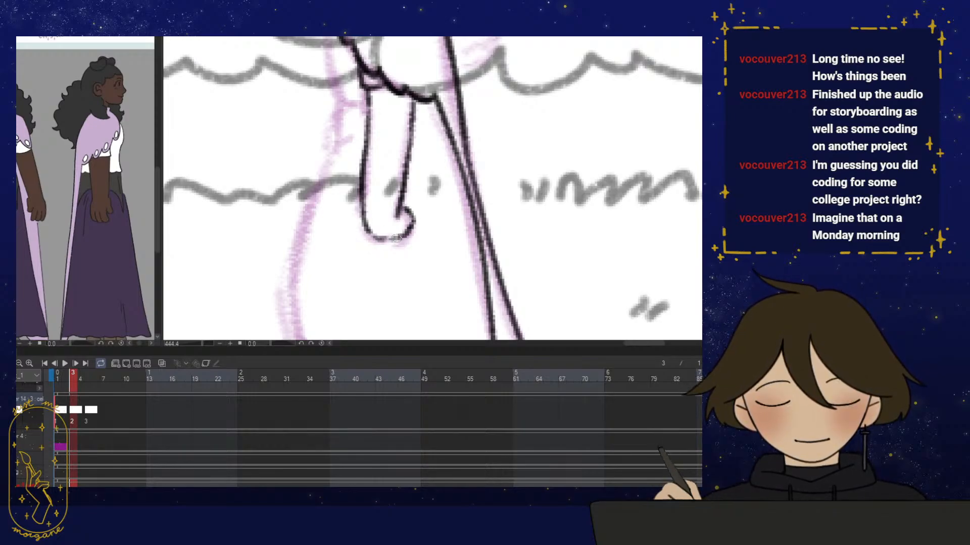
{"action": "left_click", "coordinate": [161, 363]}
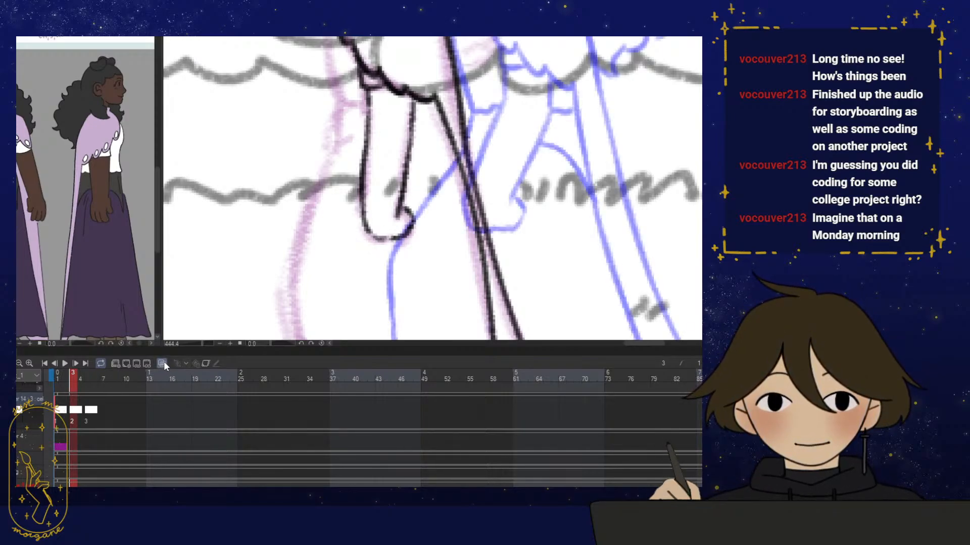
{"action": "left_click", "coordinate": [162, 364]}
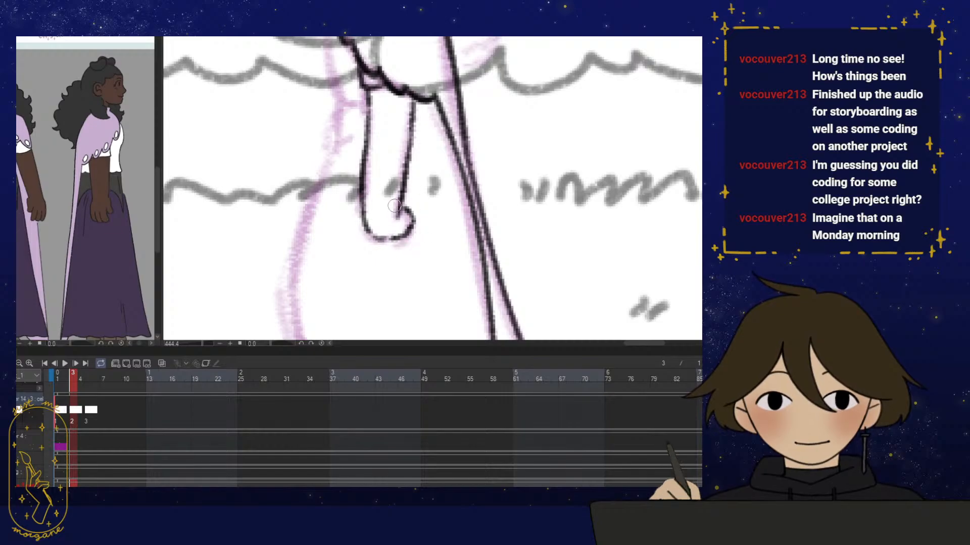
{"action": "key", "text": "e"}
{"action": "left_click_drag", "start_coordinate": [369, 217], "coordinate": [373, 229]}
{"action": "key", "text": "p"}
{"action": "mouse_move", "coordinate": [362, 190]}
{"action": "left_mouse_down"}
{"action": "mouse_move", "coordinate": [362, 224]}
{"action": "mouse_move", "coordinate": [394, 238]}
{"action": "left_mouse_up"}
{"action": "mouse_move", "coordinate": [404, 202]}
{"action": "left_mouse_down"}
{"action": "mouse_move", "coordinate": [402, 213]}
{"action": "mouse_move", "coordinate": [439, 225]}
{"action": "mouse_move", "coordinate": [422, 234]}
{"action": "left_mouse_up"}
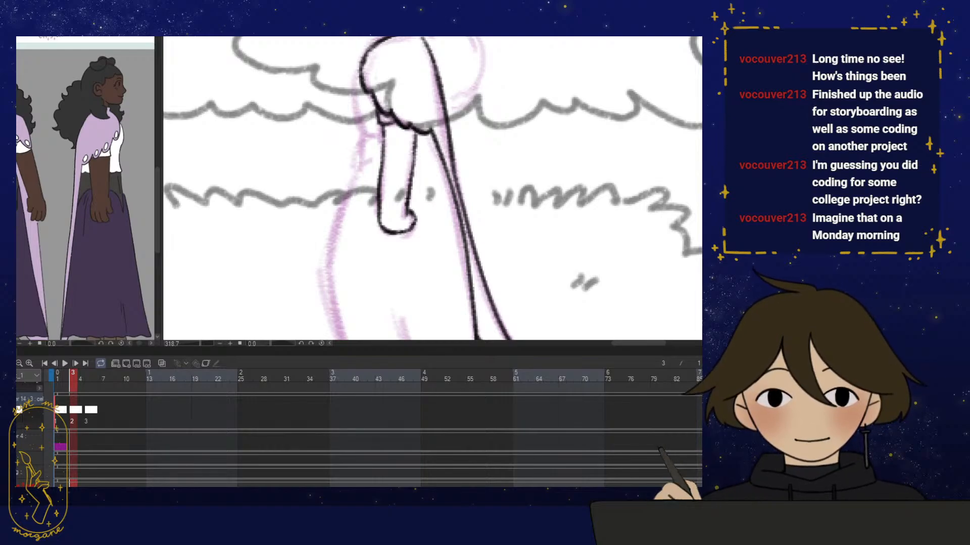
Ink a short sleeve line just ahead of the near arm and check it against the neighbouring frame
{"action": "mouse_move", "coordinate": [404, 215]}
{"action": "left_mouse_down"}
{"action": "mouse_move", "coordinate": [442, 217]}
{"action": "mouse_move", "coordinate": [381, 193]}
{"action": "left_mouse_up"}
{"action": "scroll", "coordinate": [391, 160], "scroll_direction": "up", "scroll_amount": 3}
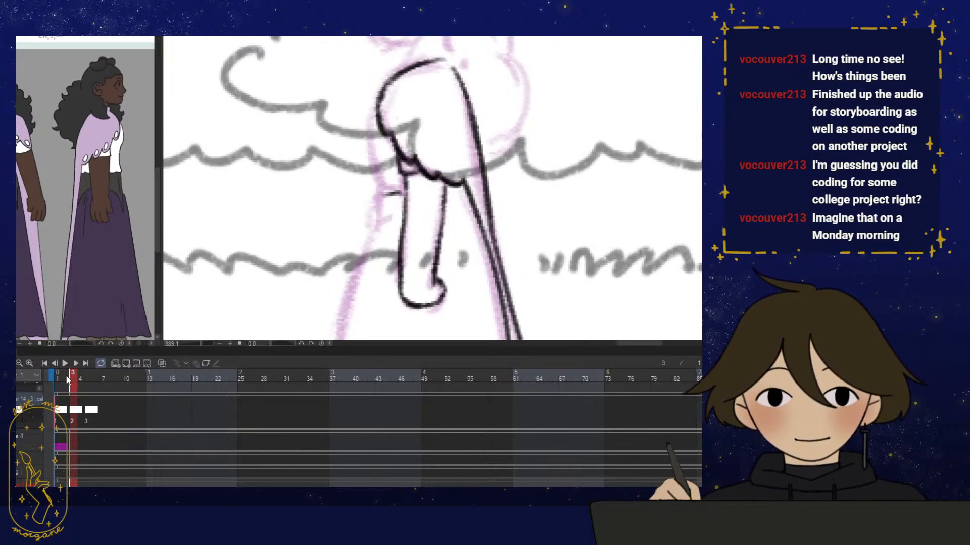
{"action": "left_click", "coordinate": [66, 376]}
{"action": "left_click", "coordinate": [71, 377]}
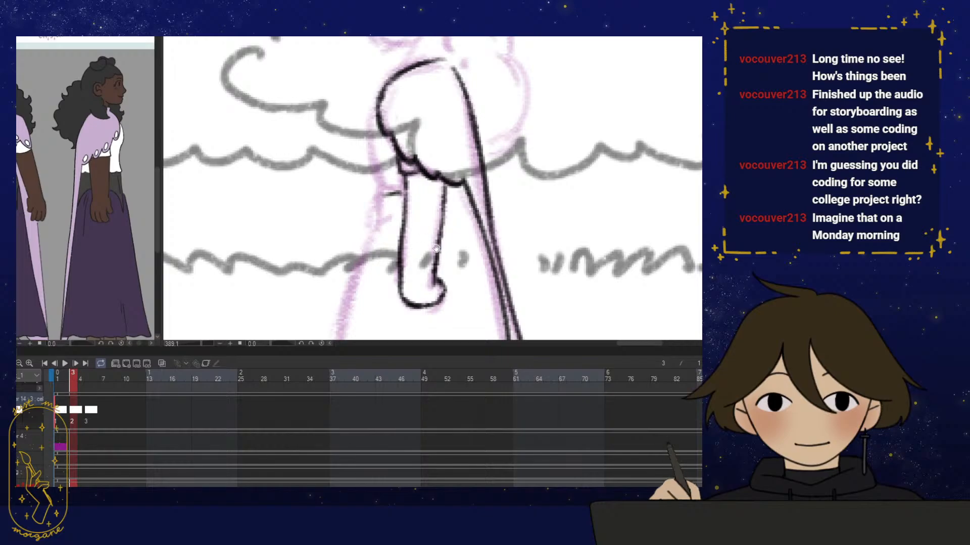
{"action": "left_click_drag", "start_coordinate": [431, 227], "coordinate": [420, 224]}
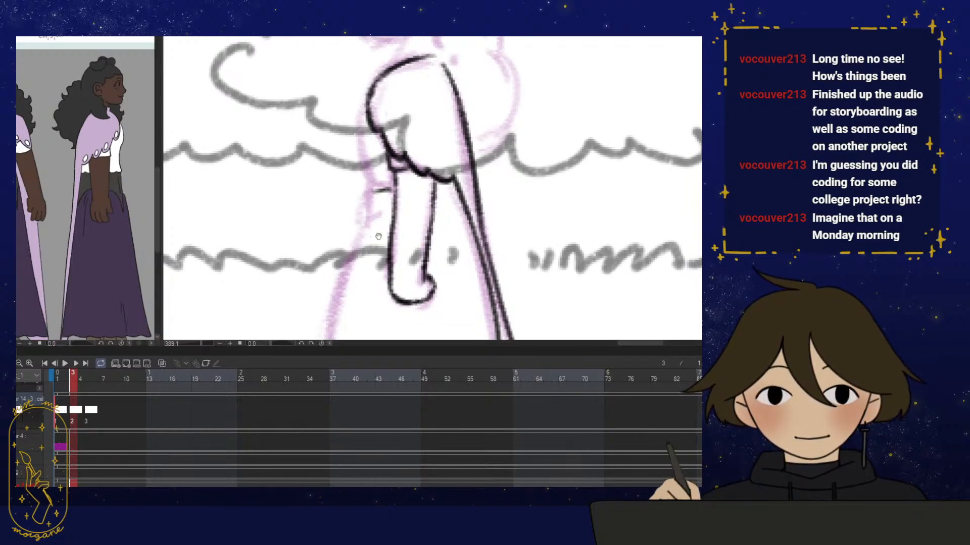
Ink the front of the torso from the capelet's shoulder to the waist and the short line below it
{"action": "left_click_drag", "start_coordinate": [378, 237], "coordinate": [365, 238]}
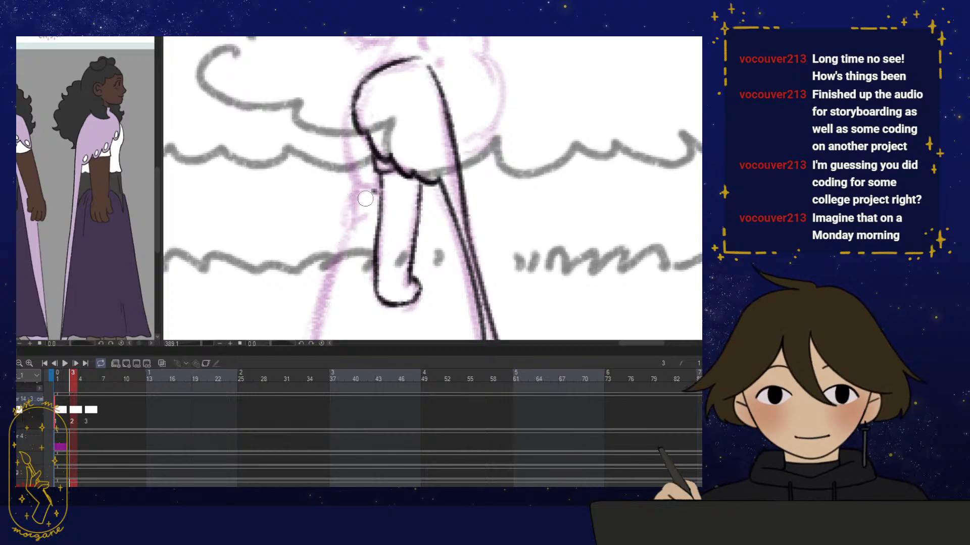
{"action": "mouse_move", "coordinate": [354, 195]}
{"action": "left_mouse_down"}
{"action": "mouse_move", "coordinate": [378, 190]}
{"action": "mouse_move", "coordinate": [358, 194]}
{"action": "mouse_move", "coordinate": [349, 232]}
{"action": "left_mouse_up"}
{"action": "left_click_drag", "start_coordinate": [349, 151], "coordinate": [340, 166]}
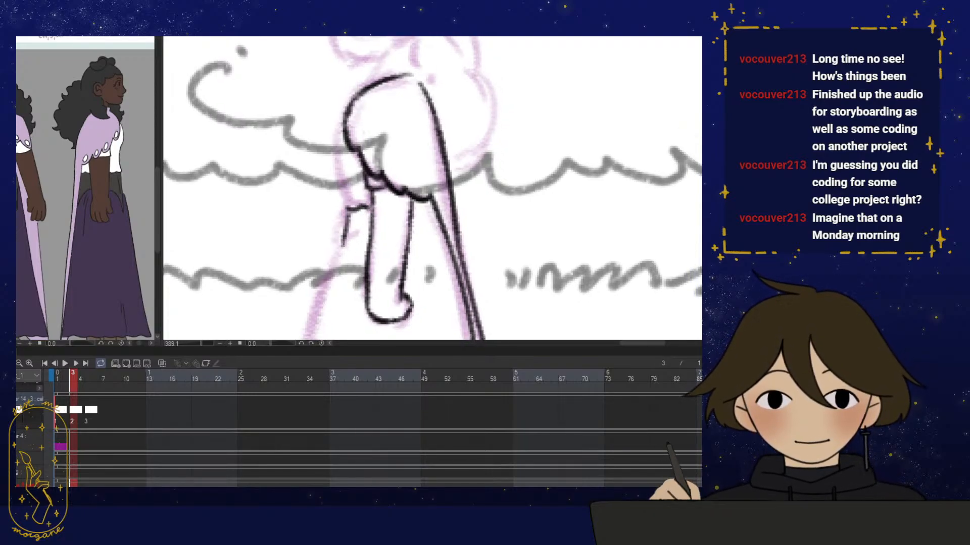
{"action": "mouse_move", "coordinate": [345, 117]}
{"action": "left_mouse_down"}
{"action": "mouse_move", "coordinate": [337, 171]}
{"action": "mouse_move", "coordinate": [349, 212]}
{"action": "left_mouse_up"}
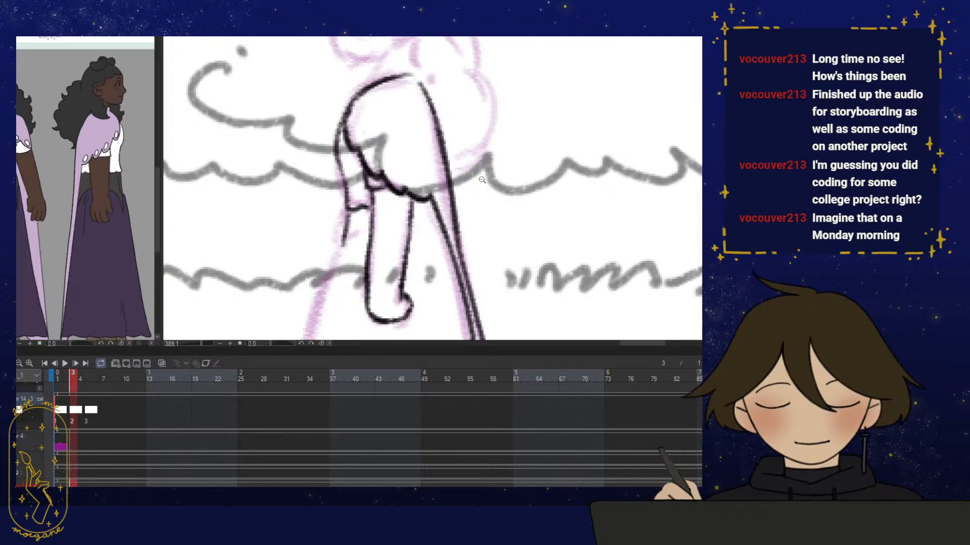
Compare the pose with cel 1, erase the front scallops of cel 2's capelet and turn on onion skin
{"action": "left_click_drag", "start_coordinate": [482, 180], "coordinate": [419, 207]}
{"action": "mouse_move", "coordinate": [72, 381]}
{"action": "left_mouse_down"}
{"action": "mouse_move", "coordinate": [63, 384]}
{"action": "mouse_move", "coordinate": [69, 374]}
{"action": "left_mouse_up"}
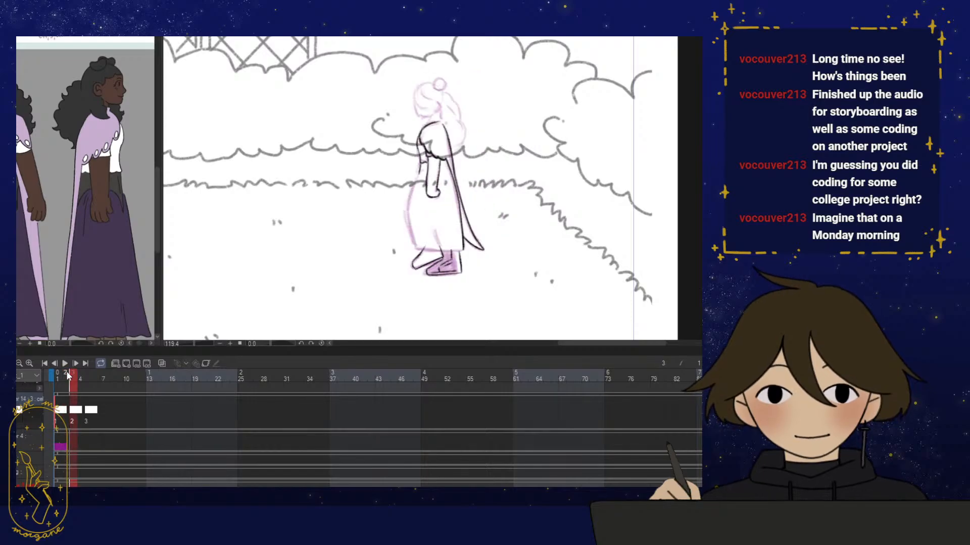
{"action": "left_click", "coordinate": [66, 415]}
{"action": "scroll", "coordinate": [436, 186], "scroll_direction": "up", "scroll_amount": 5}
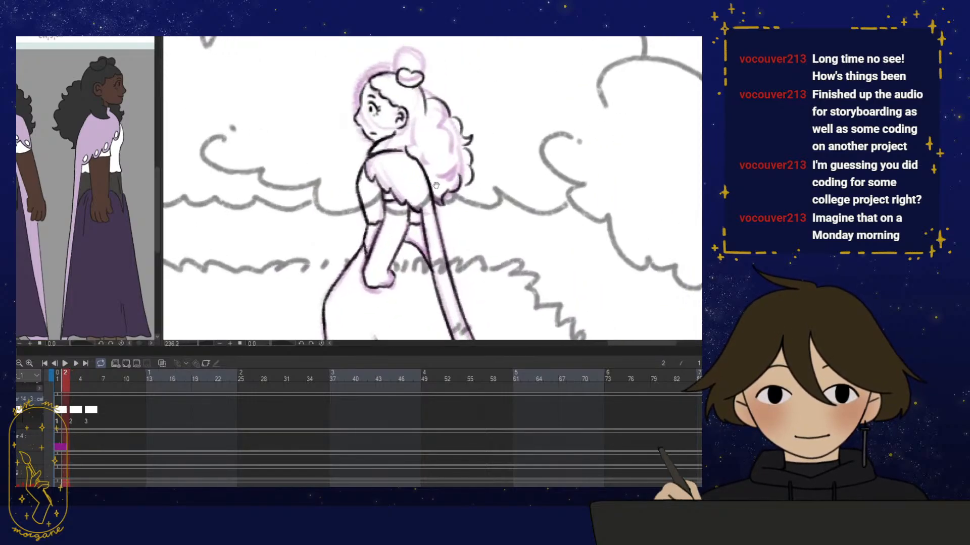
{"action": "left_click", "coordinate": [76, 412]}
{"action": "scroll", "coordinate": [305, 119], "scroll_direction": "up", "scroll_amount": 3}
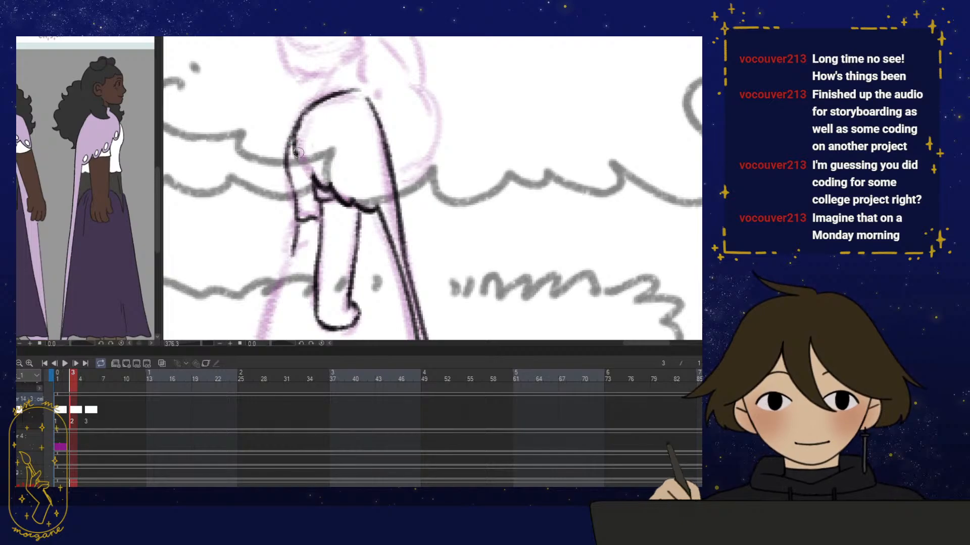
{"action": "left_click_drag", "start_coordinate": [324, 185], "coordinate": [367, 206]}
{"action": "left_click", "coordinate": [162, 363]}
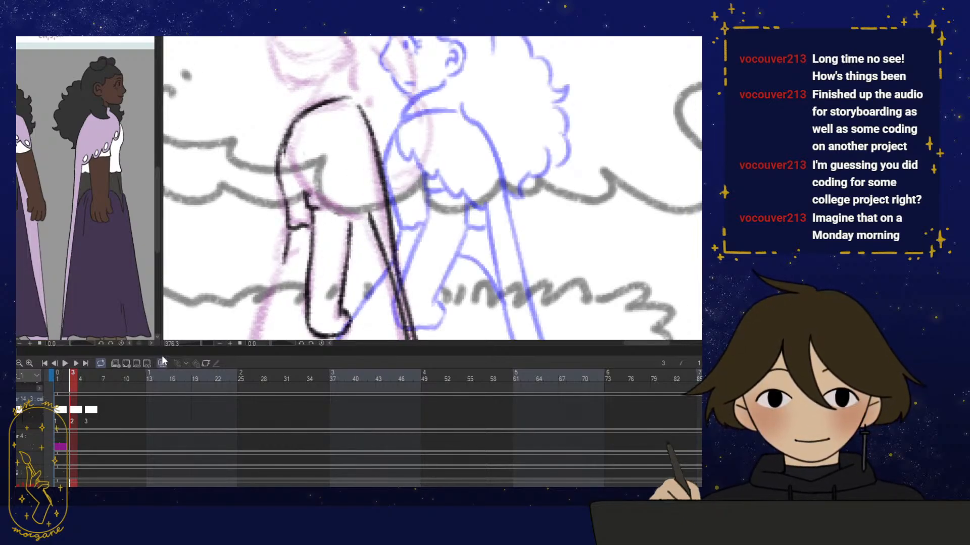
Redraw the capelet's scalloped front edge to match the onion-skinned pose and extend the near arm's back line up to it
{"action": "scroll", "coordinate": [434, 182], "scroll_direction": "up", "scroll_amount": 2}
{"action": "mouse_move", "coordinate": [252, 133]}
{"action": "left_mouse_down"}
{"action": "mouse_move", "coordinate": [285, 194]}
{"action": "mouse_move", "coordinate": [305, 191]}
{"action": "mouse_move", "coordinate": [311, 210]}
{"action": "mouse_move", "coordinate": [349, 233]}
{"action": "mouse_move", "coordinate": [378, 297]}
{"action": "left_mouse_up"}
{"action": "mouse_move", "coordinate": [353, 237]}
{"action": "left_mouse_down"}
{"action": "mouse_move", "coordinate": [366, 270]}
{"action": "mouse_move", "coordinate": [327, 229]}
{"action": "mouse_move", "coordinate": [336, 245]}
{"action": "left_mouse_up"}
{"action": "mouse_move", "coordinate": [304, 207]}
{"action": "left_mouse_down"}
{"action": "mouse_move", "coordinate": [369, 232]}
{"action": "mouse_move", "coordinate": [353, 248]}
{"action": "mouse_move", "coordinate": [274, 190]}
{"action": "mouse_move", "coordinate": [280, 235]}
{"action": "mouse_move", "coordinate": [305, 230]}
{"action": "mouse_move", "coordinate": [288, 237]}
{"action": "mouse_move", "coordinate": [289, 260]}
{"action": "left_mouse_up"}
{"action": "left_click_drag", "start_coordinate": [270, 204], "coordinate": [282, 235]}
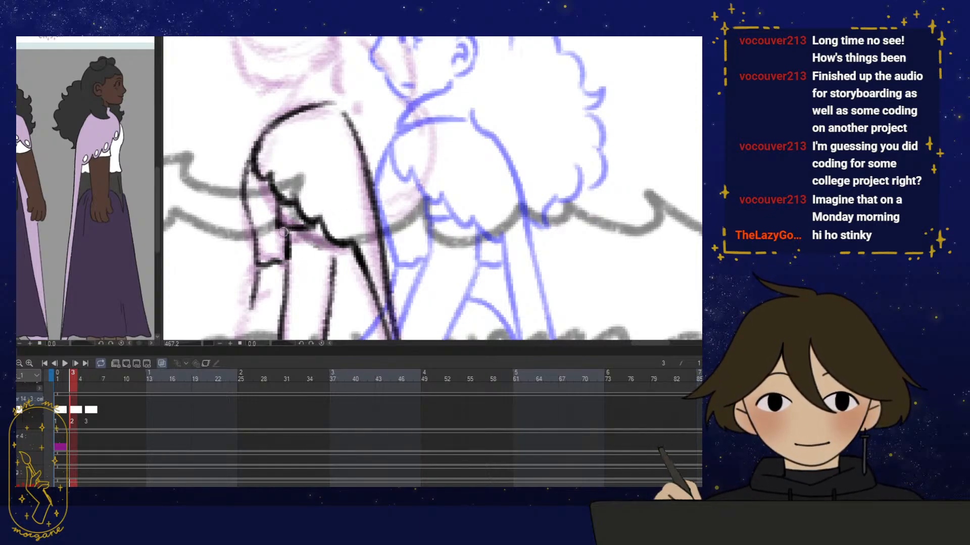
{"action": "mouse_move", "coordinate": [334, 251]}
{"action": "left_mouse_down"}
{"action": "mouse_move", "coordinate": [331, 223]}
{"action": "mouse_move", "coordinate": [329, 282]}
{"action": "left_mouse_up"}
{"action": "scroll", "coordinate": [416, 208], "scroll_direction": "down", "scroll_amount": 2}
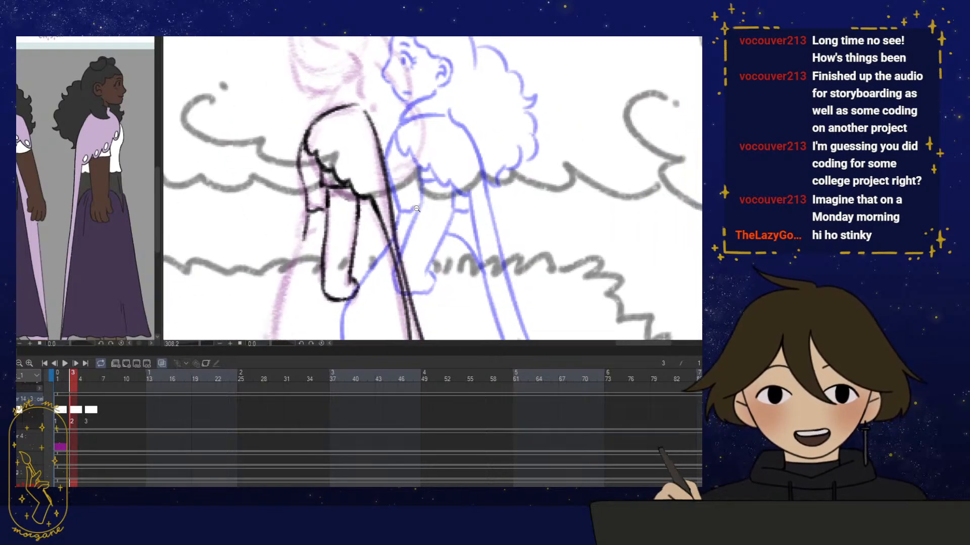
Ink the short blouse hem between the back of the near arm and the inner cape line
{"action": "left_click_drag", "start_coordinate": [357, 318], "coordinate": [380, 295]}
{"action": "scroll", "coordinate": [381, 295], "scroll_direction": "up", "scroll_amount": 2}
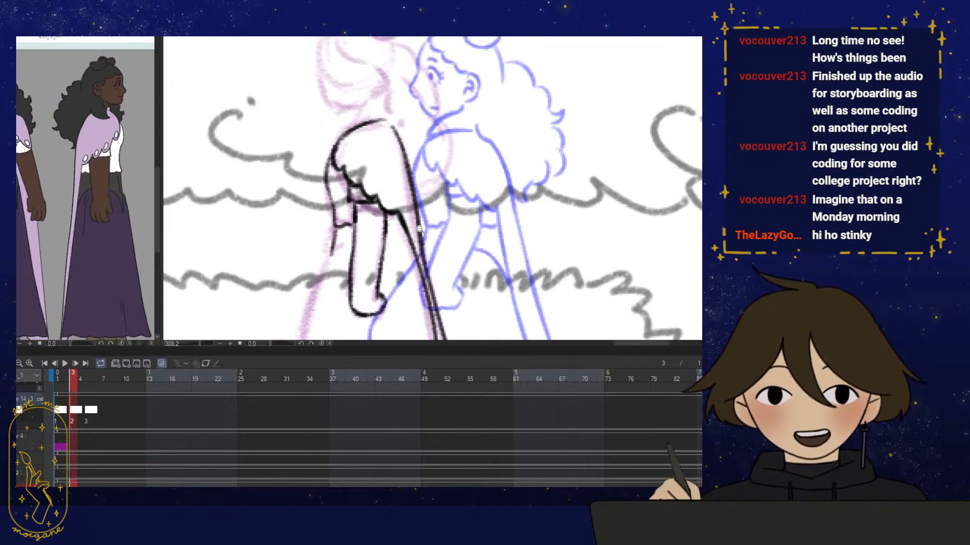
{"action": "left_click_drag", "start_coordinate": [392, 225], "coordinate": [413, 225]}
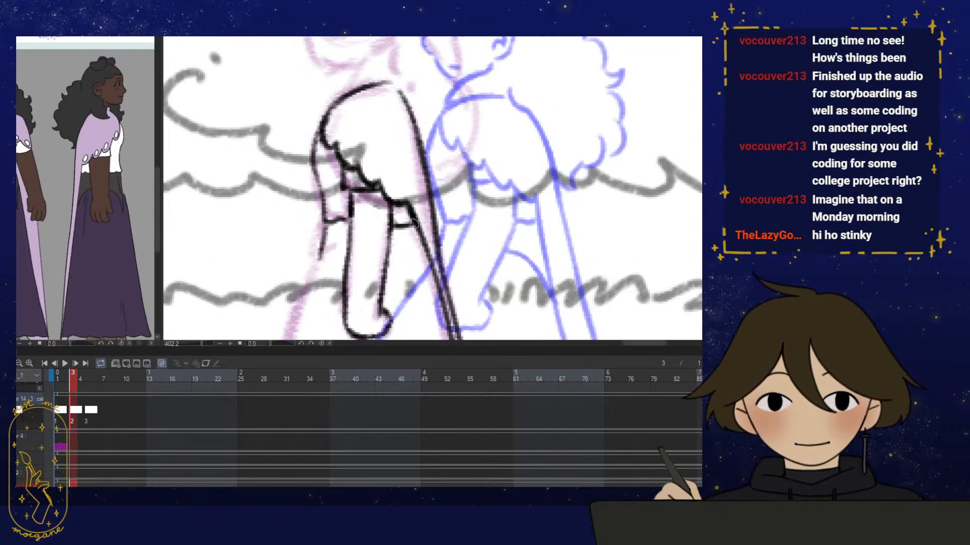
Ink the pointed waist lines in front of the near arm, undoing the strokes that miss
{"action": "mouse_move", "coordinate": [350, 217]}
{"action": "left_mouse_down"}
{"action": "mouse_move", "coordinate": [326, 222]}
{"action": "mouse_move", "coordinate": [322, 243]}
{"action": "left_mouse_up"}
{"action": "left_click_drag", "start_coordinate": [514, 297], "coordinate": [502, 253]}
{"action": "mouse_move", "coordinate": [310, 201]}
{"action": "left_mouse_down"}
{"action": "mouse_move", "coordinate": [322, 242]}
{"action": "mouse_move", "coordinate": [332, 219]}
{"action": "mouse_move", "coordinate": [327, 231]}
{"action": "mouse_move", "coordinate": [316, 206]}
{"action": "mouse_move", "coordinate": [319, 233]}
{"action": "mouse_move", "coordinate": [328, 229]}
{"action": "mouse_move", "coordinate": [322, 253]}
{"action": "left_mouse_up"}
{"action": "key", "text": "ctrl+z"}
{"action": "key", "text": "ctrl+z"}
{"action": "scroll", "coordinate": [353, 245], "scroll_direction": "down", "scroll_amount": 3}
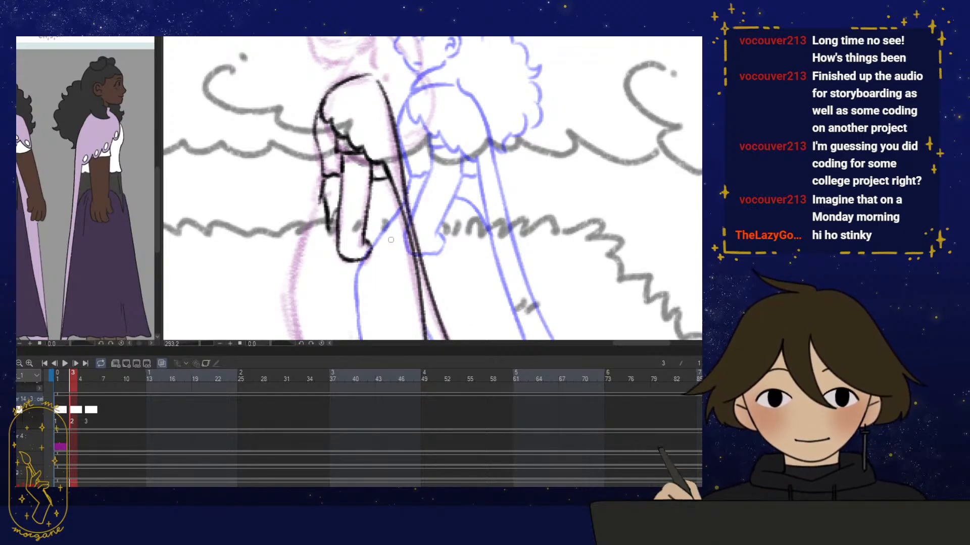
{"action": "left_click_drag", "start_coordinate": [369, 289], "coordinate": [357, 281]}
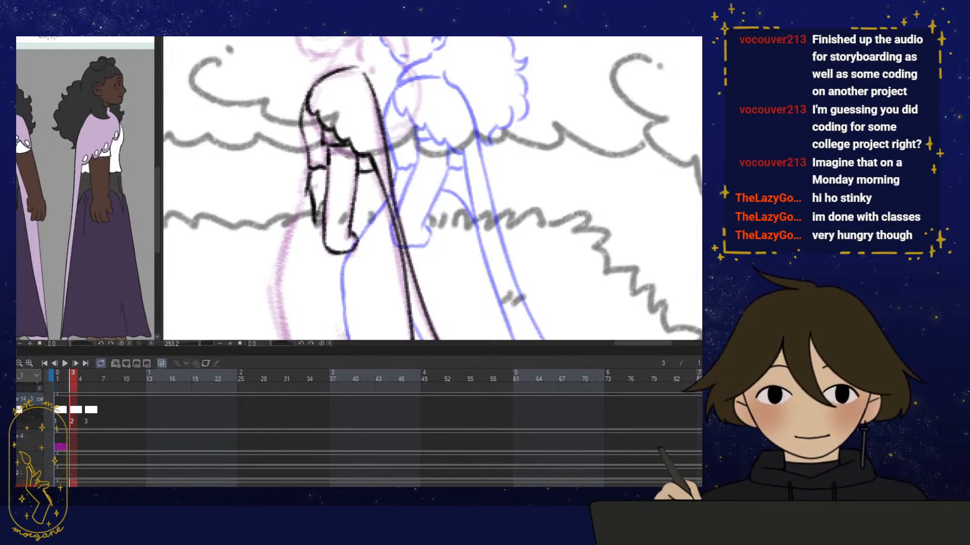
Ink the curved skirt waistline from the back of the near arm to the cape, thickening it where they meet
{"action": "left_click_drag", "start_coordinate": [387, 222], "coordinate": [410, 254]}
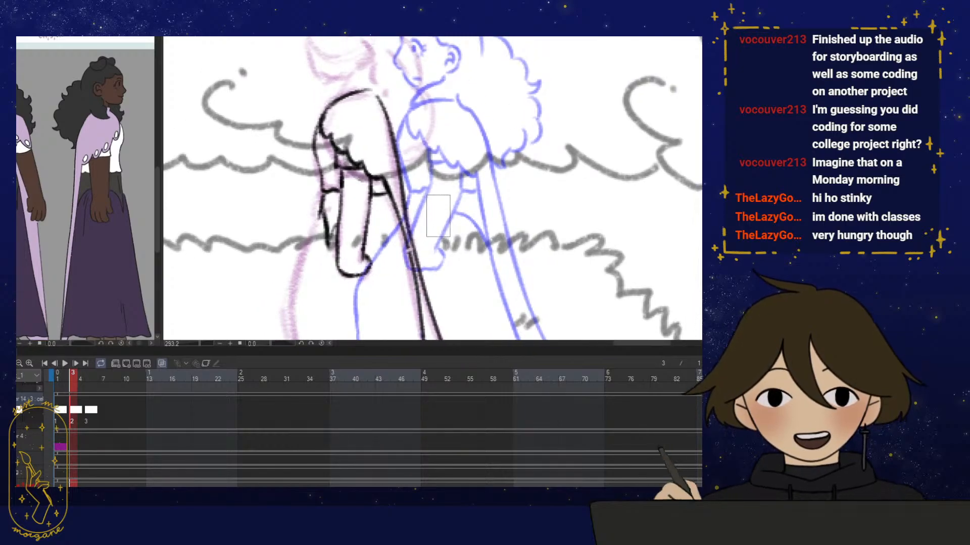
{"action": "left_click", "coordinate": [435, 216]}
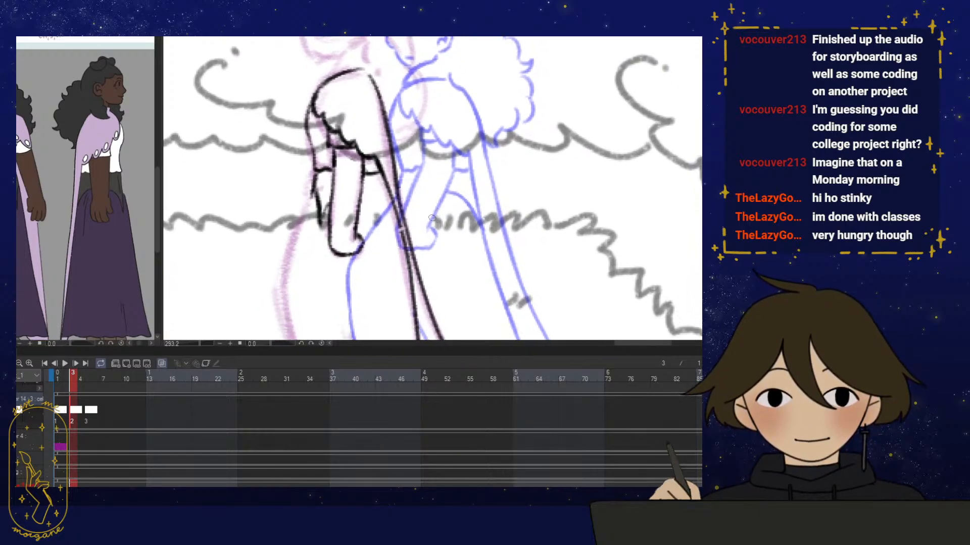
{"action": "left_click", "coordinate": [416, 222]}
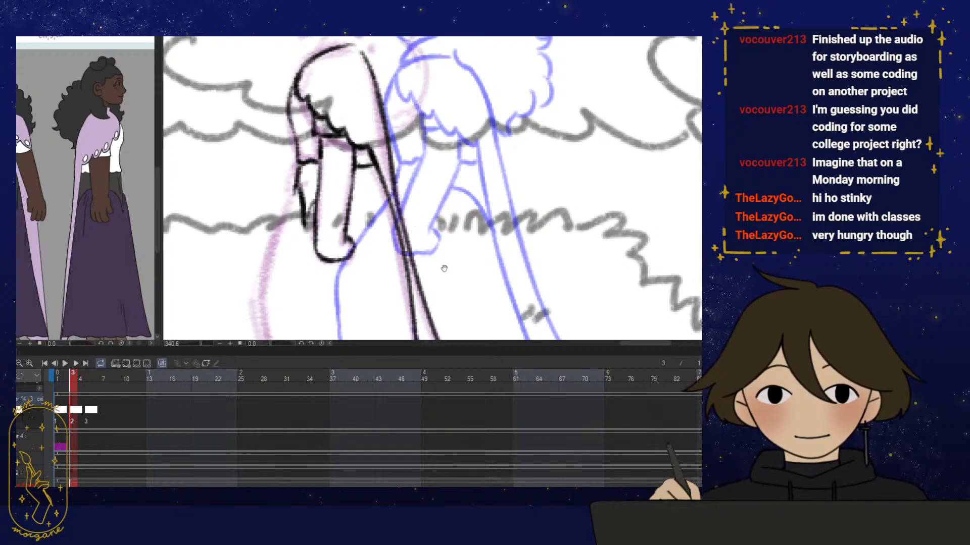
{"action": "left_click", "coordinate": [436, 246], "text": "alt"}
{"action": "mouse_move", "coordinate": [352, 189]}
{"action": "left_mouse_down"}
{"action": "mouse_move", "coordinate": [377, 206]}
{"action": "mouse_move", "coordinate": [388, 241]}
{"action": "mouse_move", "coordinate": [412, 234]}
{"action": "left_mouse_up"}
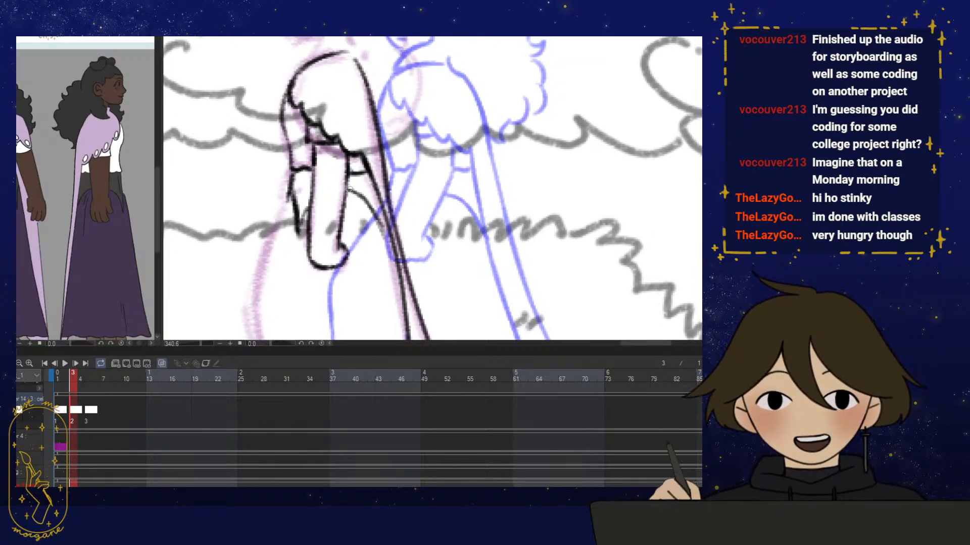
{"action": "left_click_drag", "start_coordinate": [348, 190], "coordinate": [388, 245]}
{"action": "left_click_drag", "start_coordinate": [382, 209], "coordinate": [386, 233]}
{"action": "key", "text": "e"}
{"action": "key", "text": "p"}
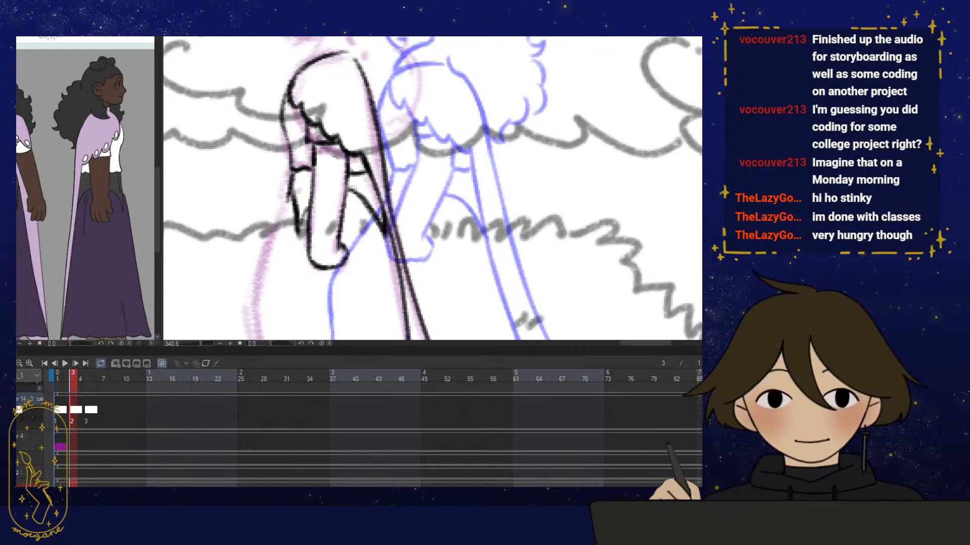
{"action": "left_click_drag", "start_coordinate": [349, 187], "coordinate": [363, 195]}
{"action": "left_click_drag", "start_coordinate": [298, 231], "coordinate": [308, 207]}
Ink the skirt's long front edge from the waist down and its wavy hem back to the cape
{"action": "left_click_drag", "start_coordinate": [323, 268], "coordinate": [327, 213]}
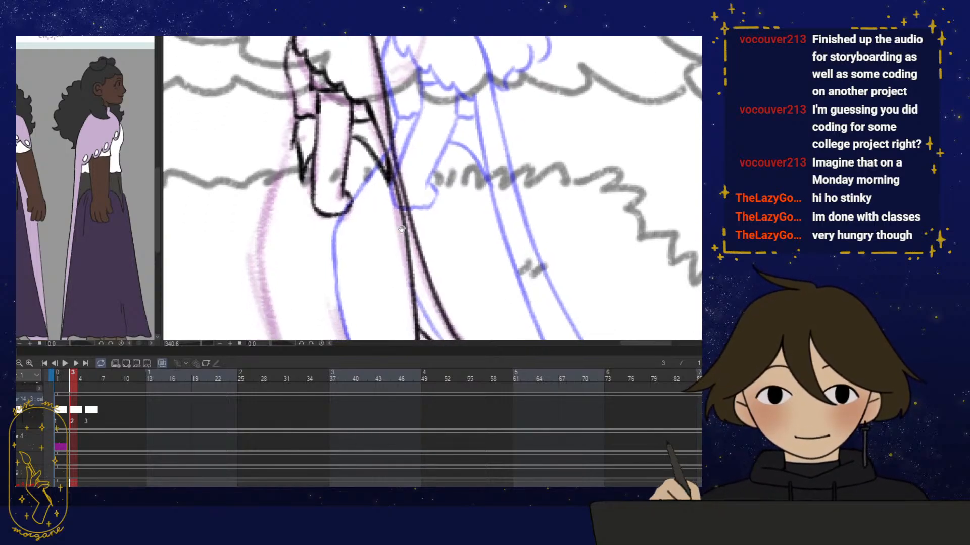
{"action": "scroll", "coordinate": [389, 171], "scroll_direction": "down", "scroll_amount": 3}
{"action": "mouse_move", "coordinate": [374, 323]}
{"action": "left_mouse_down"}
{"action": "mouse_move", "coordinate": [329, 293]}
{"action": "mouse_move", "coordinate": [309, 252]}
{"action": "mouse_move", "coordinate": [338, 279]}
{"action": "left_mouse_up"}
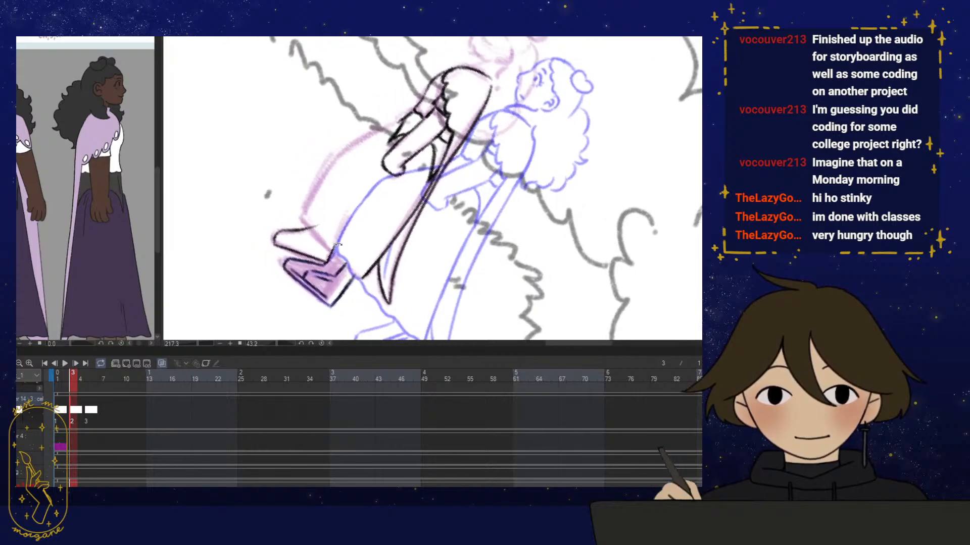
{"action": "mouse_move", "coordinate": [339, 229]}
{"action": "left_mouse_down"}
{"action": "mouse_move", "coordinate": [375, 240]}
{"action": "mouse_move", "coordinate": [394, 218]}
{"action": "left_mouse_up"}
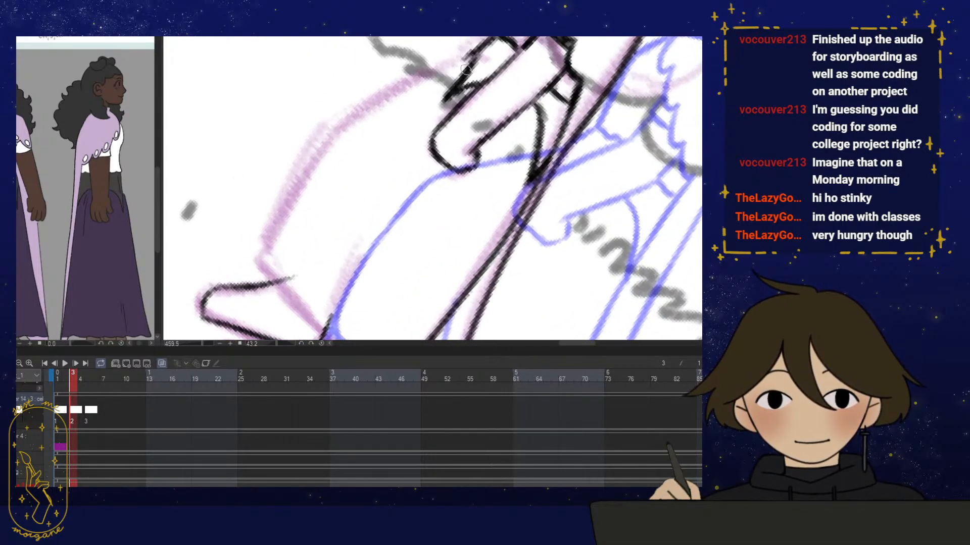
{"action": "mouse_move", "coordinate": [467, 63]}
{"action": "left_mouse_down"}
{"action": "mouse_move", "coordinate": [400, 92]}
{"action": "mouse_move", "coordinate": [413, 88]}
{"action": "mouse_move", "coordinate": [316, 152]}
{"action": "mouse_move", "coordinate": [321, 145]}
{"action": "mouse_move", "coordinate": [257, 273]}
{"action": "left_mouse_up"}
{"action": "key", "text": "at"}
{"action": "scroll", "coordinate": [488, 254], "scroll_direction": "down", "scroll_amount": 5}
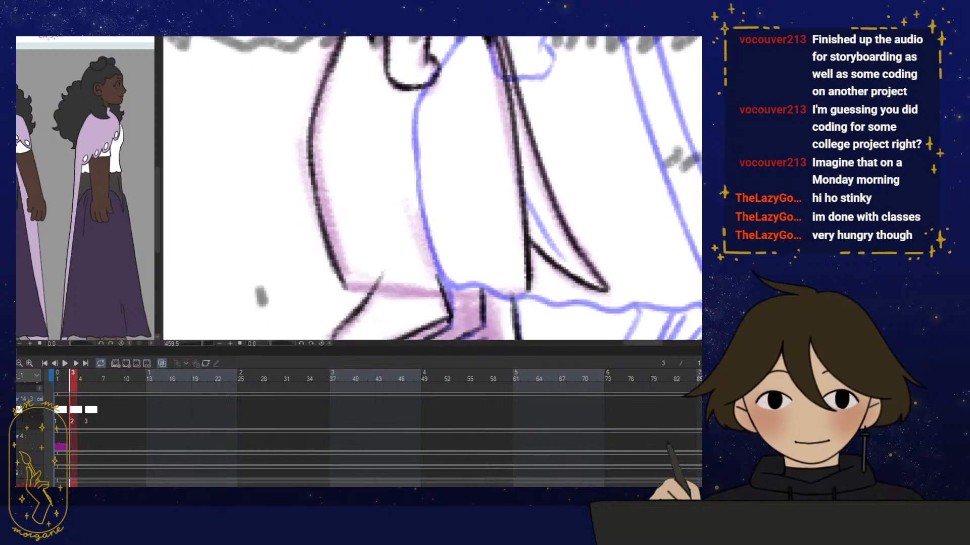
{"action": "mouse_move", "coordinate": [337, 277]}
{"action": "left_mouse_down"}
{"action": "mouse_move", "coordinate": [432, 274]}
{"action": "mouse_move", "coordinate": [516, 289]}
{"action": "left_mouse_up"}
{"action": "scroll", "coordinate": [368, 266], "scroll_direction": "down", "scroll_amount": 3}
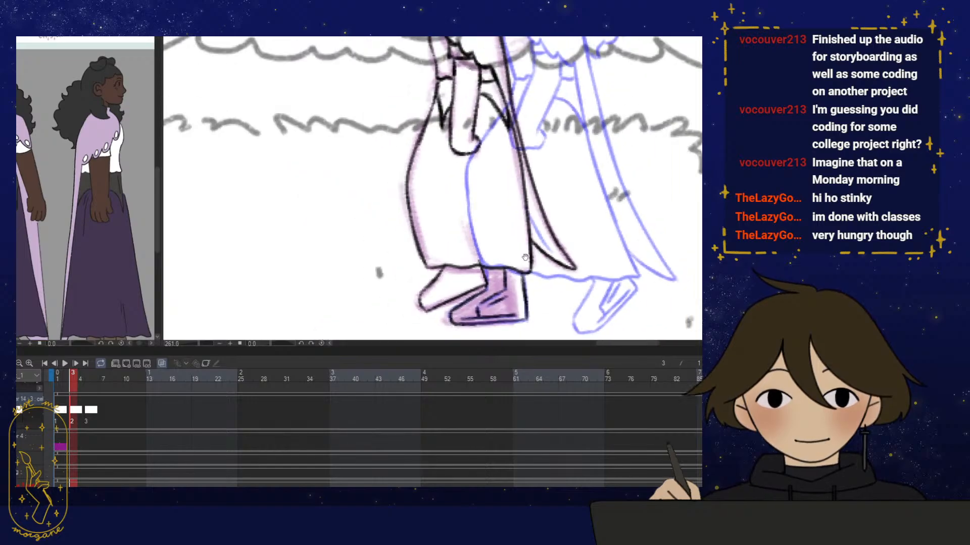
Ink the sole line along the raised rear shoe and check the shoe design on the character reference
{"action": "scroll", "coordinate": [404, 252], "scroll_direction": "up", "scroll_amount": 3}
{"action": "scroll", "coordinate": [360, 256], "scroll_direction": "up", "scroll_amount": 3}
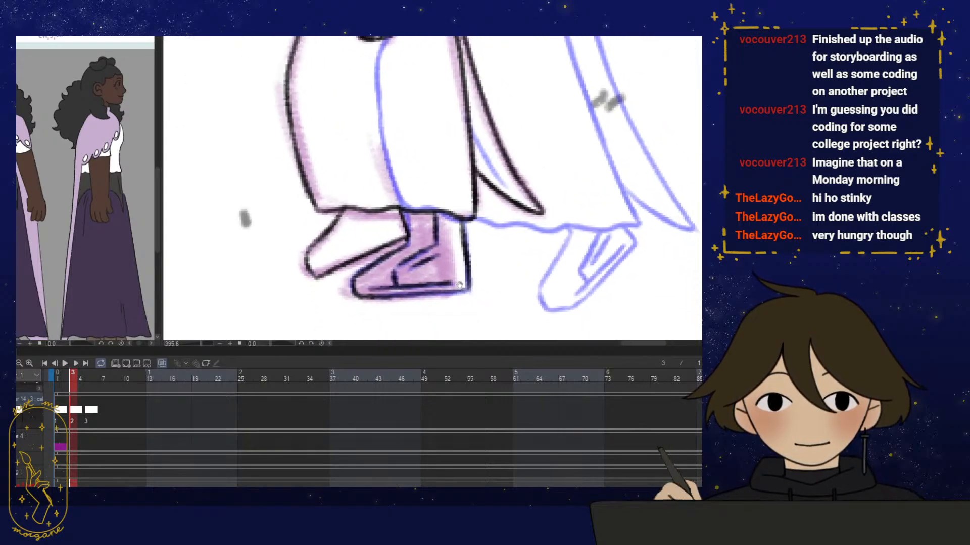
{"action": "left_click_drag", "start_coordinate": [328, 268], "coordinate": [422, 222]}
{"action": "scroll", "coordinate": [74, 284], "scroll_direction": "up", "scroll_amount": 2}
{"action": "scroll", "coordinate": [76, 282], "scroll_direction": "down", "scroll_amount": 3}
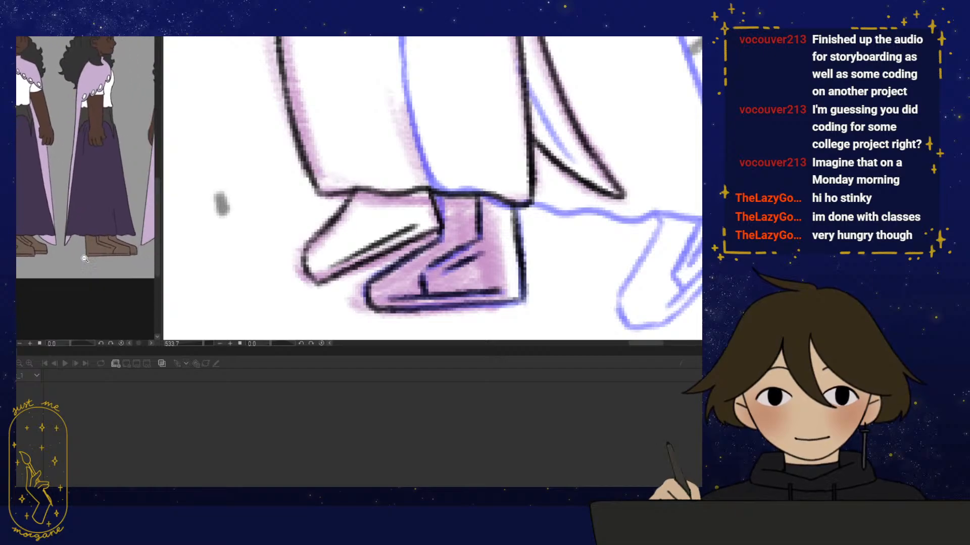
{"action": "scroll", "coordinate": [81, 277], "scroll_direction": "up", "scroll_amount": 3}
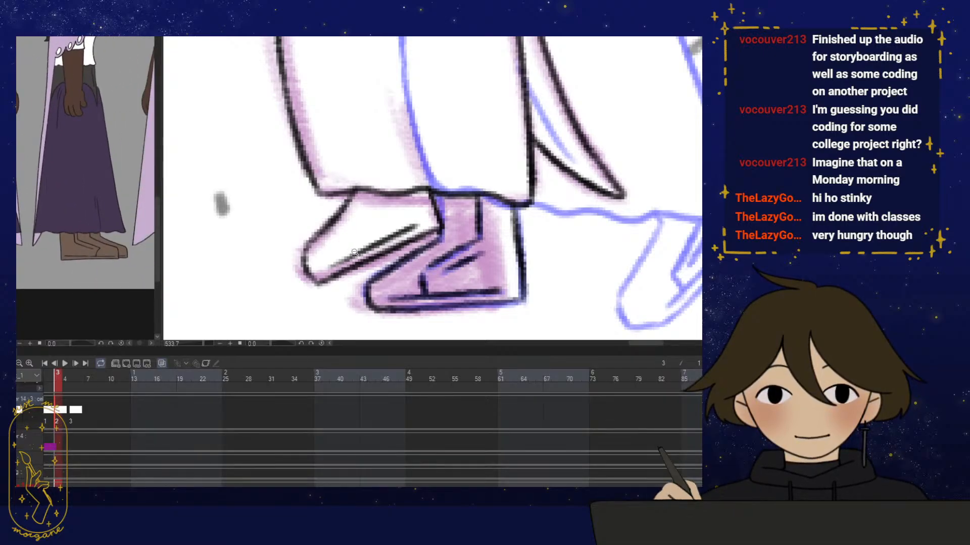
{"action": "scroll", "coordinate": [383, 255], "scroll_direction": "up", "scroll_amount": 1}
Ink the raised shoe's toe seam and the ankle line up to the skirt hem, replacing the first toe stroke
{"action": "left_click_drag", "start_coordinate": [341, 238], "coordinate": [346, 259]}
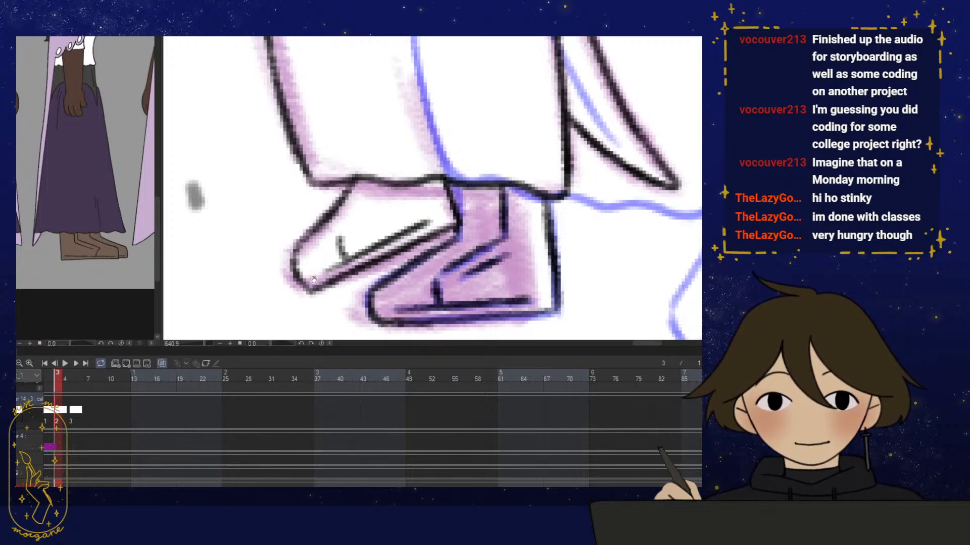
{"action": "key", "text": "ctrl+z"}
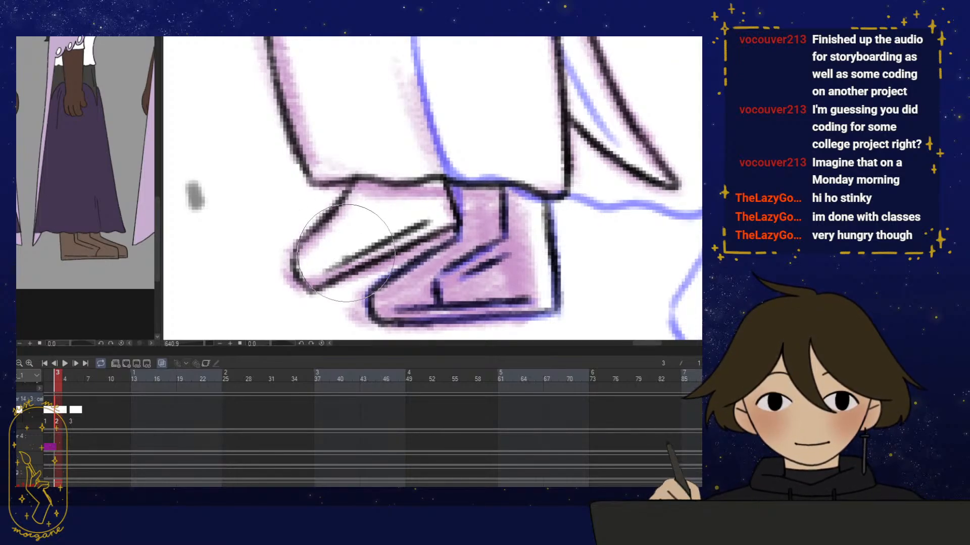
{"action": "mouse_move", "coordinate": [330, 244]}
{"action": "left_mouse_down"}
{"action": "mouse_move", "coordinate": [345, 258]}
{"action": "mouse_move", "coordinate": [337, 260]}
{"action": "mouse_move", "coordinate": [385, 188]}
{"action": "left_mouse_up"}
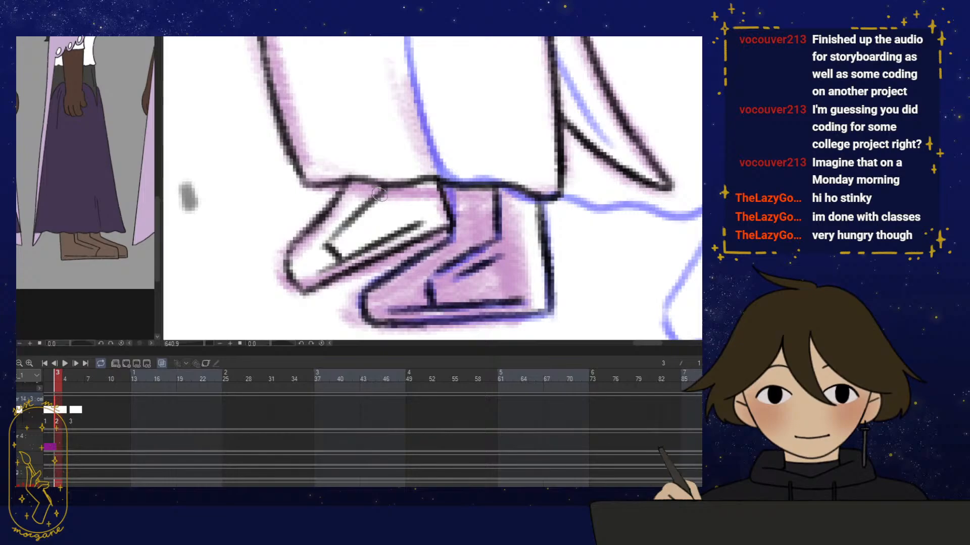
{"action": "mouse_move", "coordinate": [328, 247]}
{"action": "left_mouse_down"}
{"action": "mouse_move", "coordinate": [388, 188]}
{"action": "mouse_move", "coordinate": [350, 238]}
{"action": "left_mouse_up"}
{"action": "scroll", "coordinate": [350, 238], "scroll_direction": "down", "scroll_amount": 4}
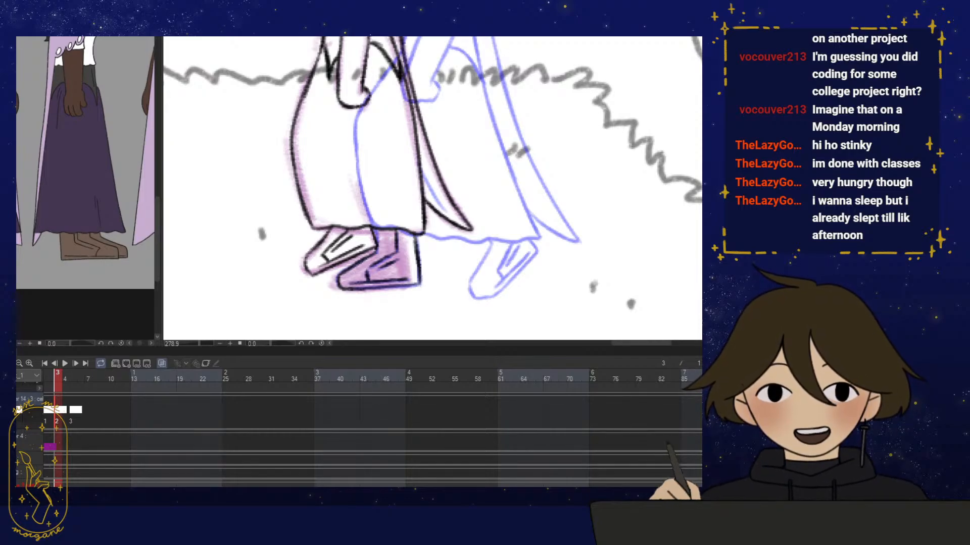
Scrub the timeline between cels 1 and 2 to compare the walking poses and examine the skirt and feet
{"action": "scroll", "coordinate": [385, 282], "scroll_direction": "down", "scroll_amount": 4}
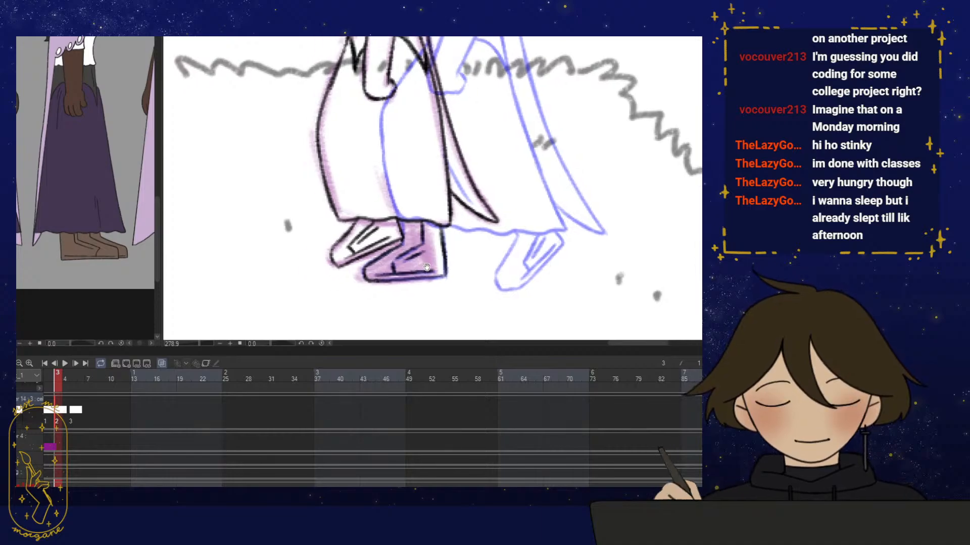
{"action": "scroll", "coordinate": [408, 291], "scroll_direction": "down", "scroll_amount": 2}
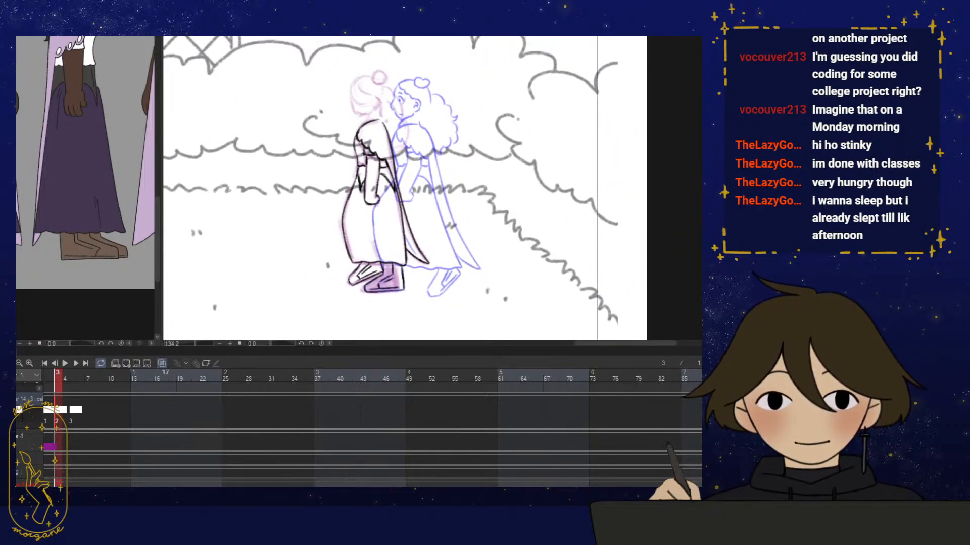
{"action": "scroll", "coordinate": [166, 375], "scroll_direction": "left", "scroll_amount": 4}
{"action": "left_click", "coordinate": [134, 378]}
{"action": "left_click_drag", "start_coordinate": [134, 382], "coordinate": [141, 378]}
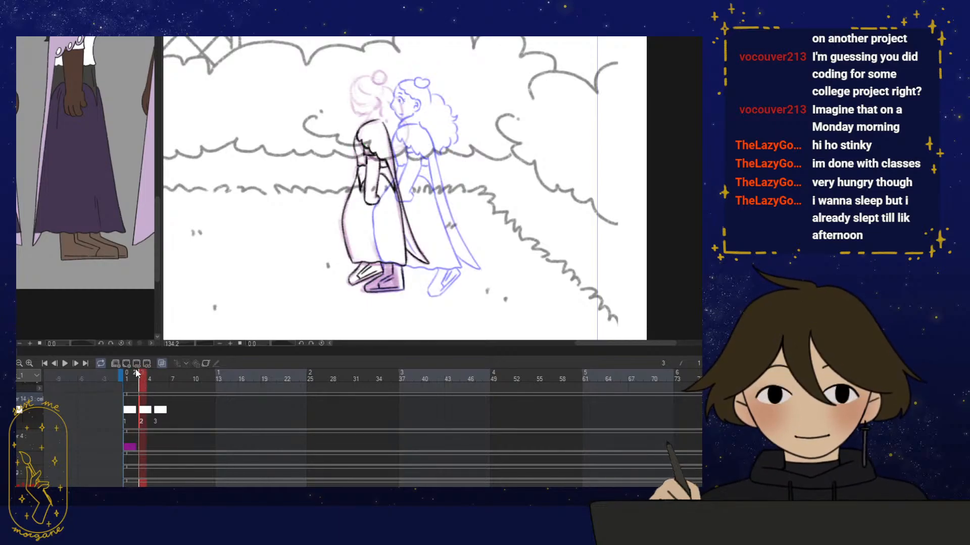
{"action": "mouse_move", "coordinate": [135, 372]}
{"action": "left_mouse_down"}
{"action": "mouse_move", "coordinate": [144, 383]}
{"action": "mouse_move", "coordinate": [140, 375]}
{"action": "left_mouse_up"}
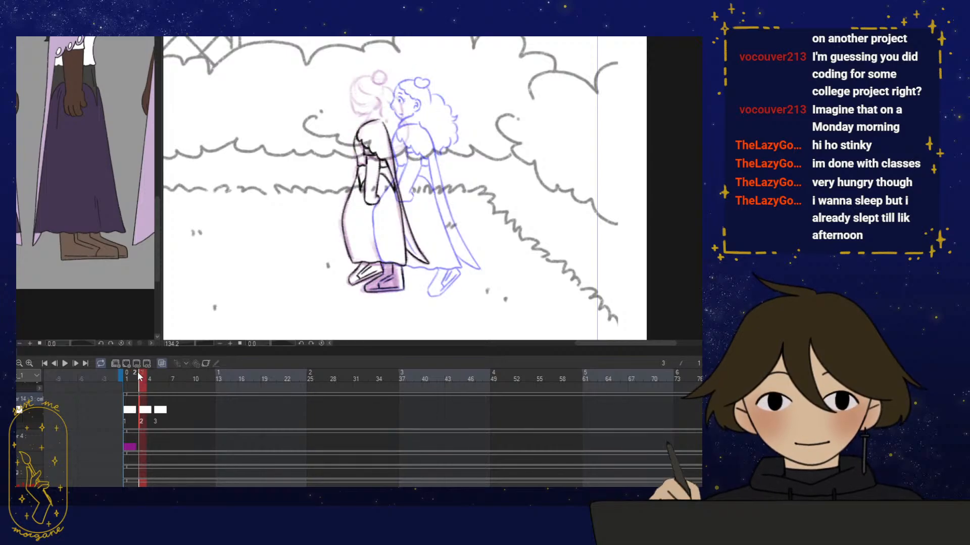
{"action": "scroll", "coordinate": [421, 239], "scroll_direction": "up", "scroll_amount": 4}
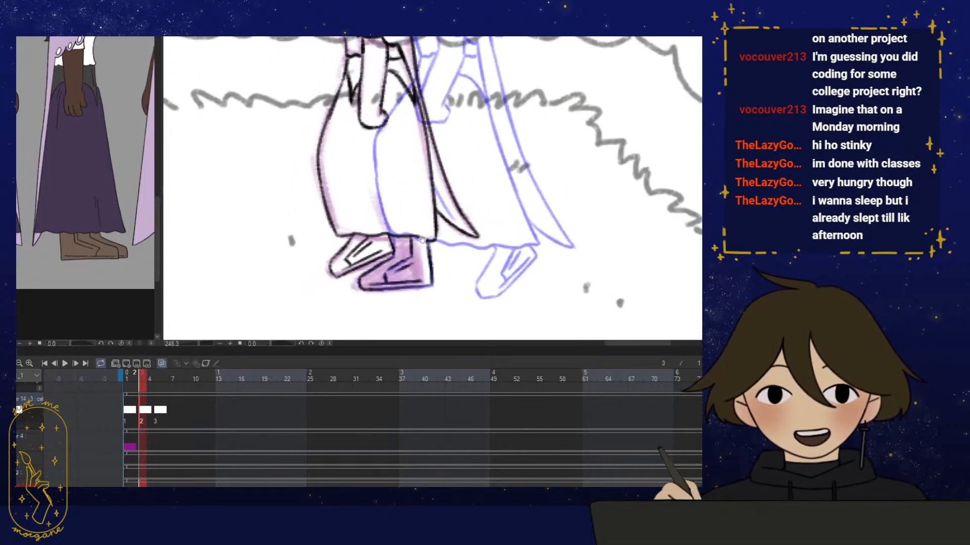
Flip repeatedly between the frames of cels 1 and 2 to check the full figure's inked pose and stride
{"action": "scroll", "coordinate": [422, 239], "scroll_direction": "up", "scroll_amount": 2}
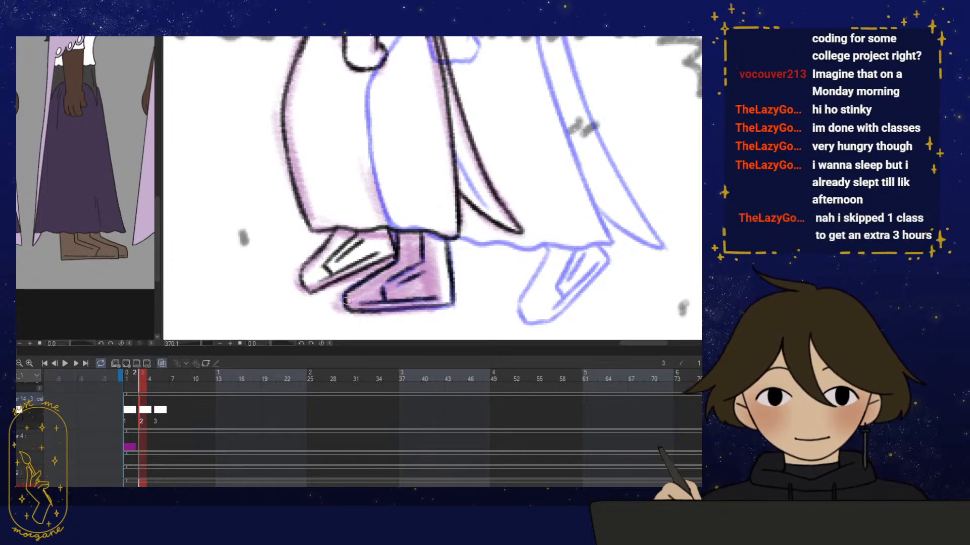
{"action": "scroll", "coordinate": [454, 262], "scroll_direction": "down", "scroll_amount": 1}
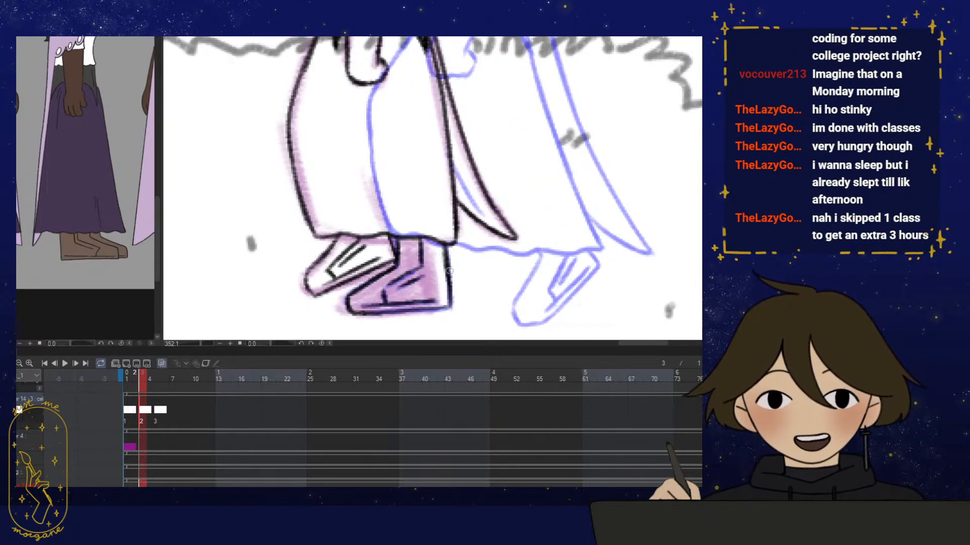
{"action": "scroll", "coordinate": [449, 271], "scroll_direction": "down", "scroll_amount": 3}
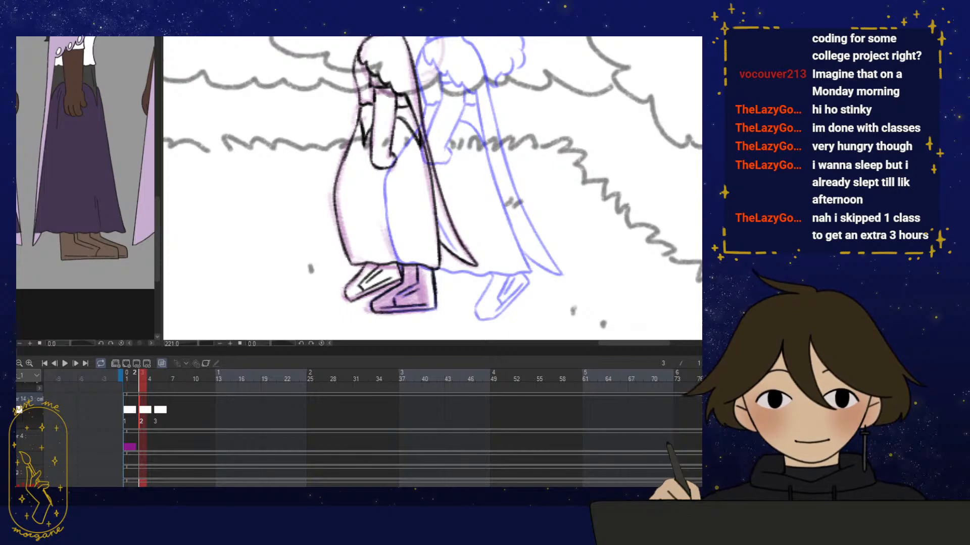
{"action": "scroll", "coordinate": [420, 145], "scroll_direction": "down", "scroll_amount": 2}
{"action": "left_click_drag", "start_coordinate": [419, 145], "coordinate": [467, 214]}
{"action": "left_click", "coordinate": [134, 379]}
{"action": "left_click", "coordinate": [142, 380]}
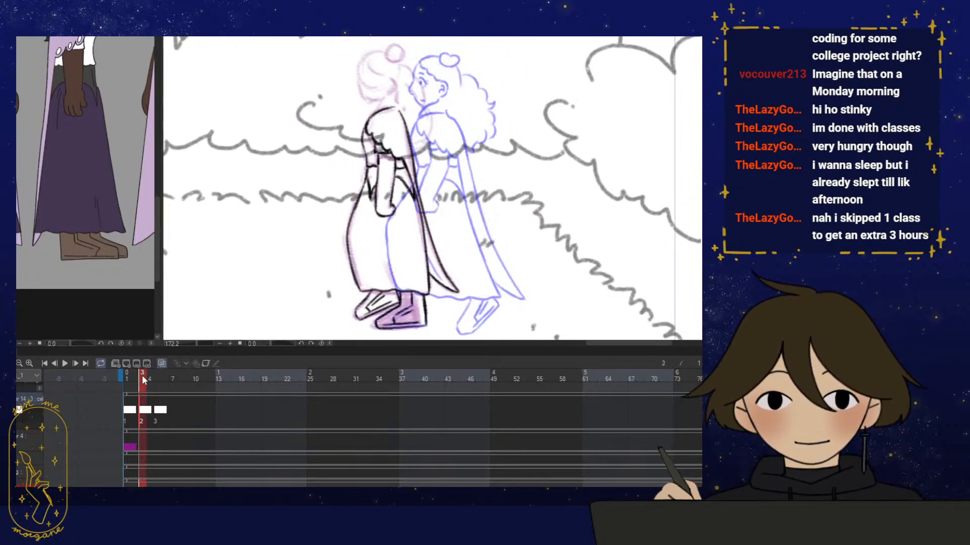
{"action": "left_click", "coordinate": [135, 379]}
{"action": "left_click", "coordinate": [141, 380]}
{"action": "left_click", "coordinate": [134, 379]}
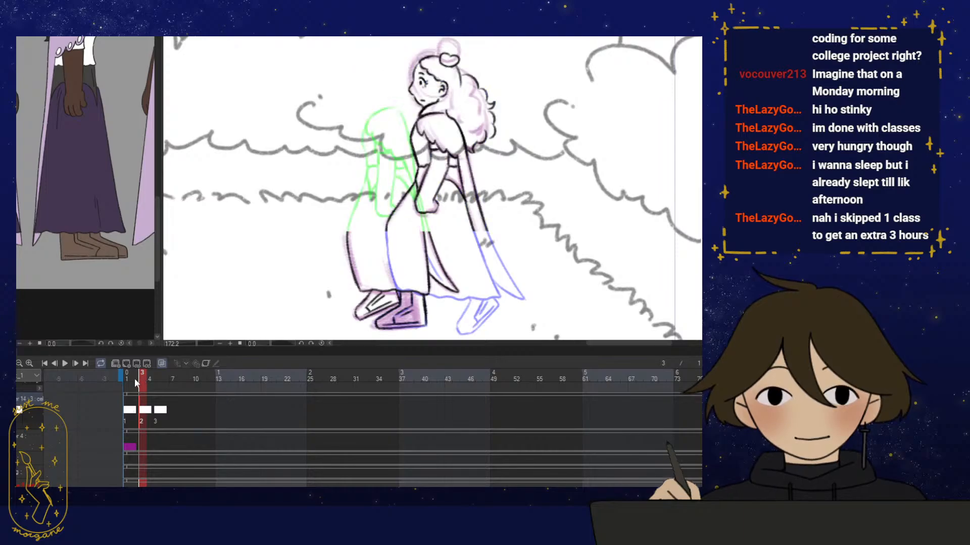
{"action": "left_click", "coordinate": [141, 382]}
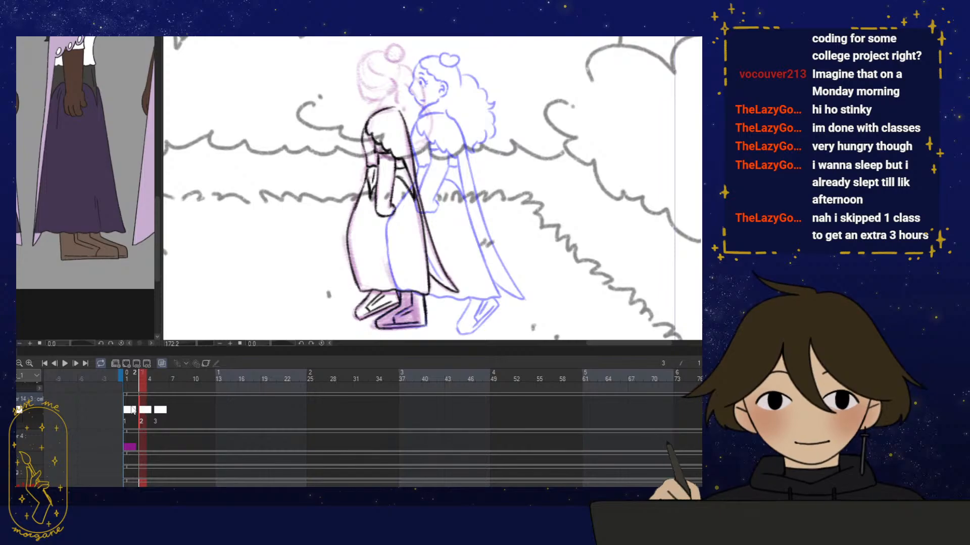
{"action": "left_click", "coordinate": [141, 412]}
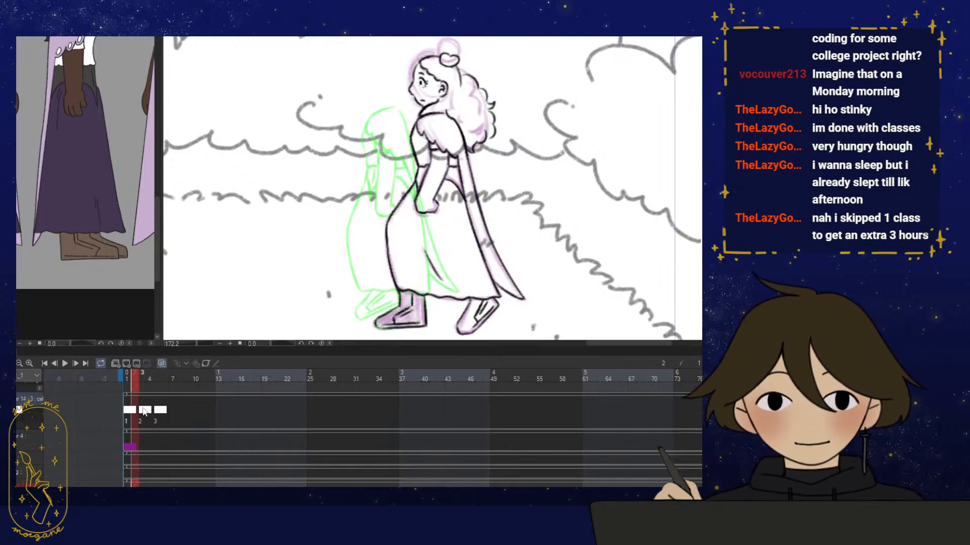
{"action": "left_click", "coordinate": [144, 412]}
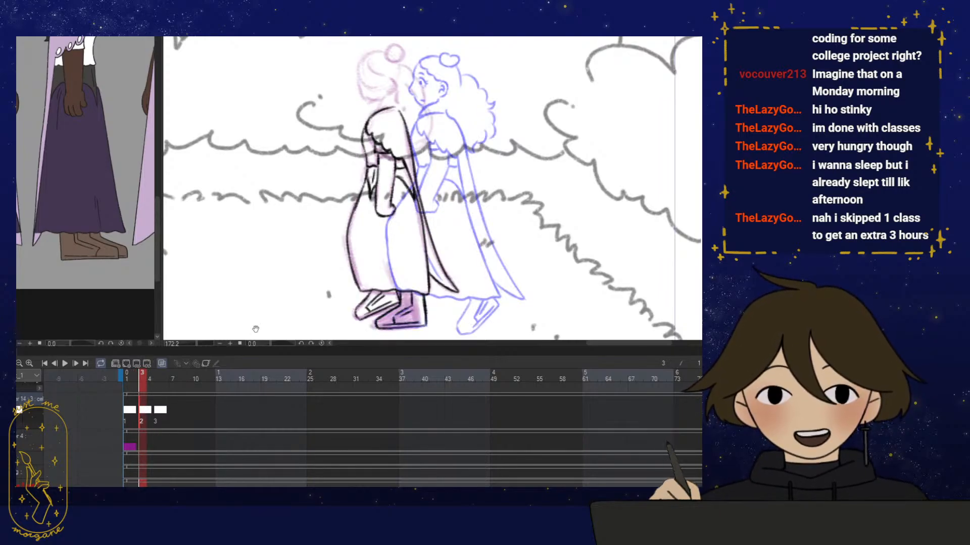
Ink the character's ear with its inner fold on cel 2 and join it to the neck line above the collar
{"action": "scroll", "coordinate": [439, 252], "scroll_direction": "up", "scroll_amount": 4}
{"action": "scroll", "coordinate": [383, 194], "scroll_direction": "up", "scroll_amount": 3}
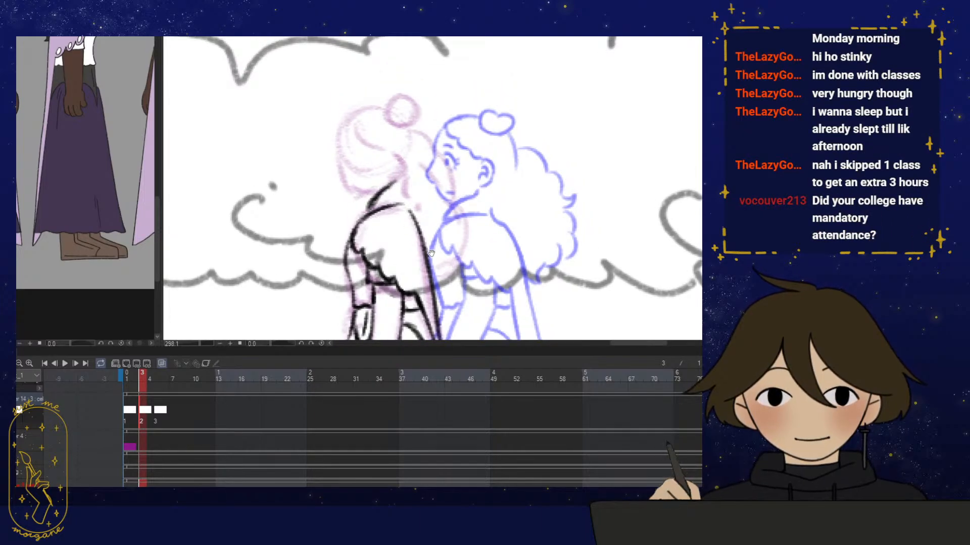
{"action": "scroll", "coordinate": [414, 237], "scroll_direction": "up", "scroll_amount": 2}
{"action": "scroll", "coordinate": [415, 248], "scroll_direction": "up", "scroll_amount": 2}
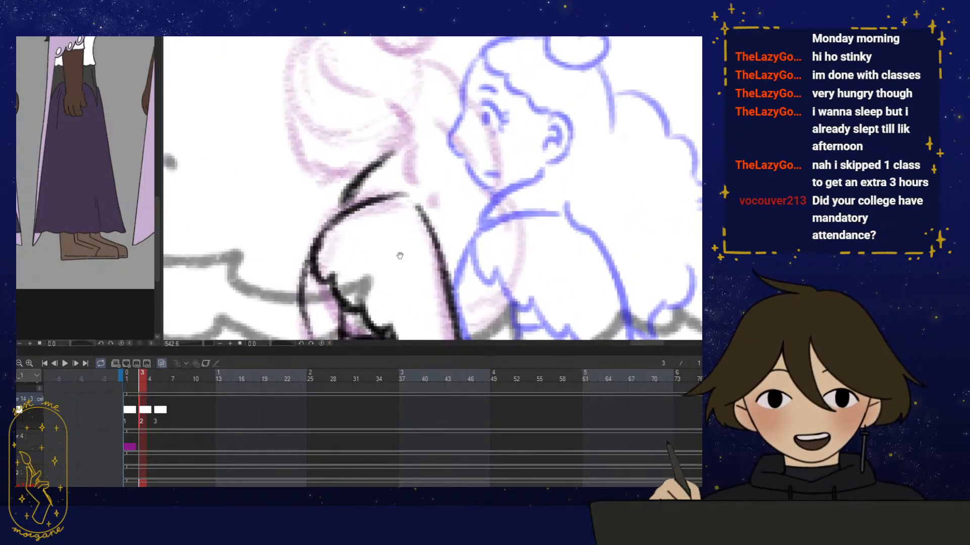
{"action": "mouse_move", "coordinate": [404, 254]}
{"action": "left_mouse_down"}
{"action": "mouse_move", "coordinate": [353, 194]}
{"action": "mouse_move", "coordinate": [389, 161]}
{"action": "mouse_move", "coordinate": [359, 182]}
{"action": "mouse_move", "coordinate": [341, 215]}
{"action": "mouse_move", "coordinate": [393, 159]}
{"action": "left_mouse_up"}
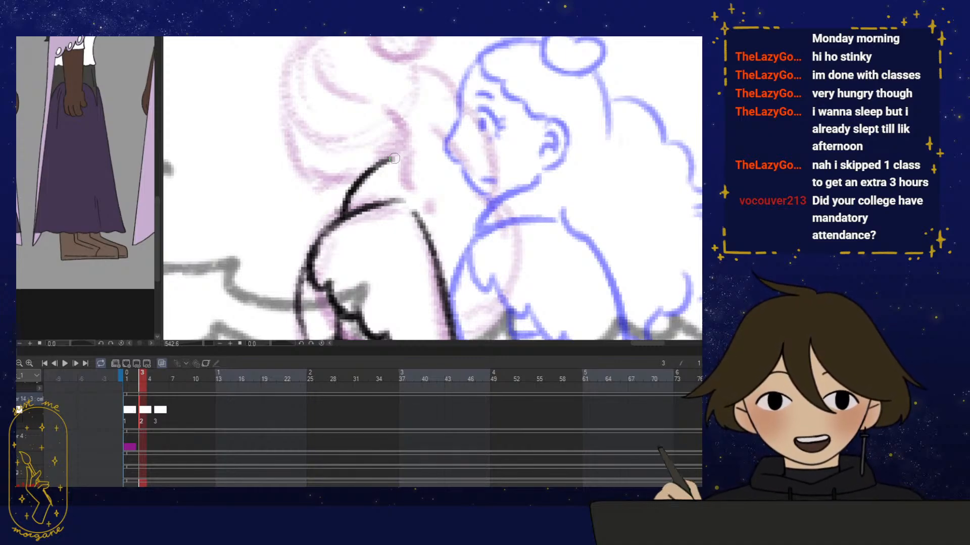
{"action": "left_click_drag", "start_coordinate": [510, 280], "coordinate": [510, 284]}
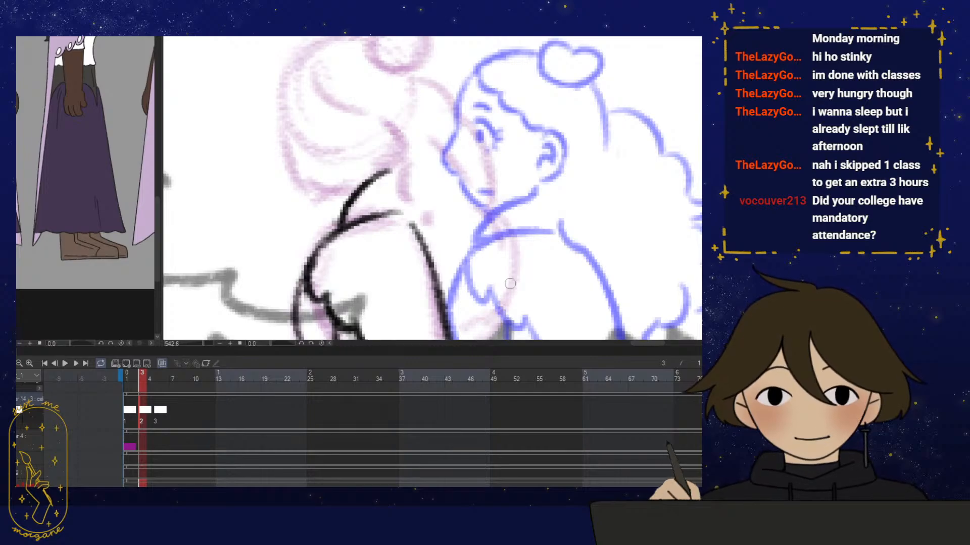
{"action": "scroll", "coordinate": [497, 265], "scroll_direction": "up", "scroll_amount": 2}
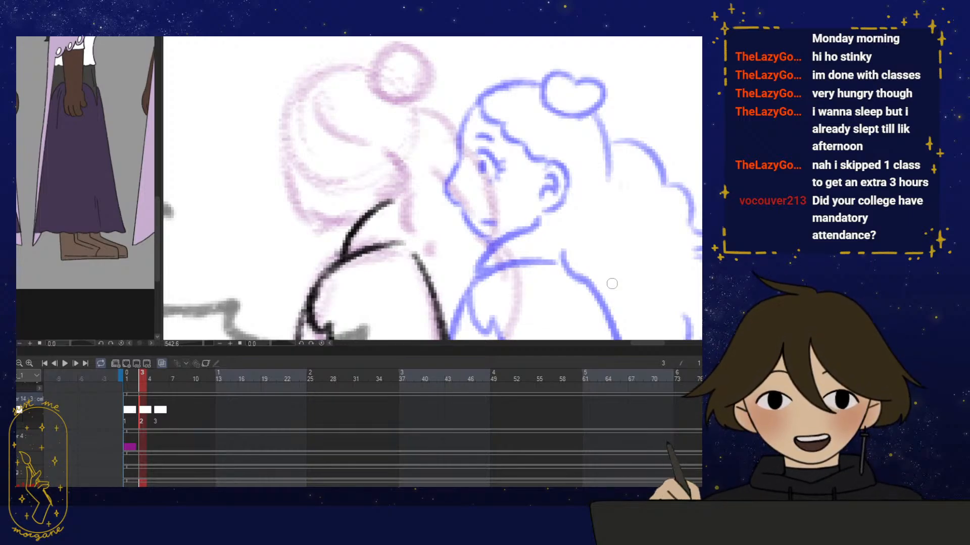
{"action": "left_click_drag", "start_coordinate": [611, 281], "coordinate": [621, 302]}
{"action": "mouse_move", "coordinate": [406, 177]}
{"action": "left_mouse_down"}
{"action": "mouse_move", "coordinate": [421, 200]}
{"action": "mouse_move", "coordinate": [401, 216]}
{"action": "mouse_move", "coordinate": [417, 178]}
{"action": "mouse_move", "coordinate": [401, 171]}
{"action": "mouse_move", "coordinate": [417, 180]}
{"action": "mouse_move", "coordinate": [411, 250]}
{"action": "mouse_move", "coordinate": [429, 259]}
{"action": "left_mouse_up"}
{"action": "mouse_move", "coordinate": [418, 211]}
{"action": "left_mouse_down"}
{"action": "mouse_move", "coordinate": [411, 196]}
{"action": "mouse_move", "coordinate": [418, 209]}
{"action": "mouse_move", "coordinate": [409, 217]}
{"action": "mouse_move", "coordinate": [425, 222]}
{"action": "mouse_move", "coordinate": [411, 198]}
{"action": "mouse_move", "coordinate": [444, 238]}
{"action": "mouse_move", "coordinate": [478, 251]}
{"action": "left_mouse_up"}
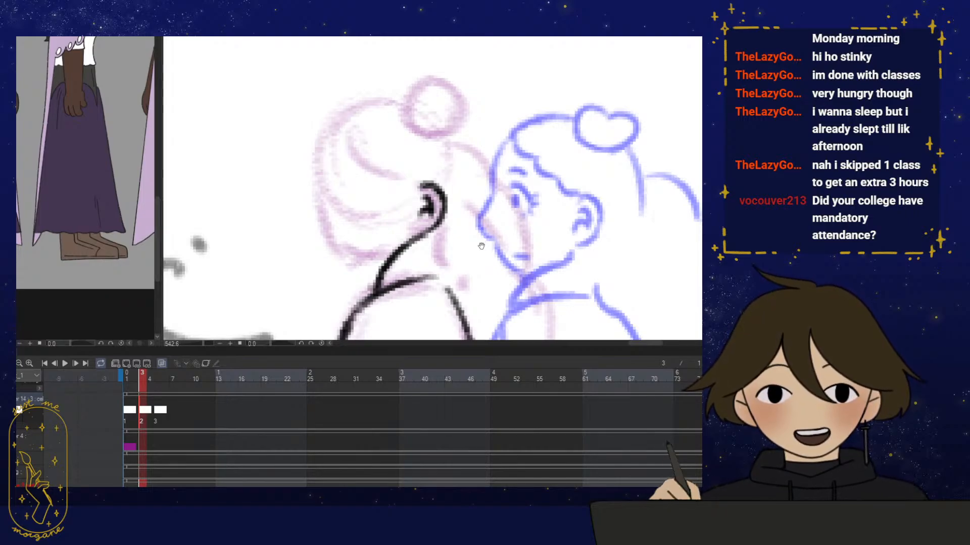
Ink the face profile on cel 2 from the forehead over the nose and chin back along the jaw to the neck
{"action": "left_click_drag", "start_coordinate": [488, 277], "coordinate": [483, 272]}
{"action": "left_click_drag", "start_coordinate": [334, 126], "coordinate": [315, 173]}
{"action": "left_click_drag", "start_coordinate": [324, 270], "coordinate": [330, 273]}
{"action": "mouse_move", "coordinate": [327, 178]}
{"action": "left_mouse_down"}
{"action": "mouse_move", "coordinate": [311, 214]}
{"action": "mouse_move", "coordinate": [320, 226]}
{"action": "left_mouse_up"}
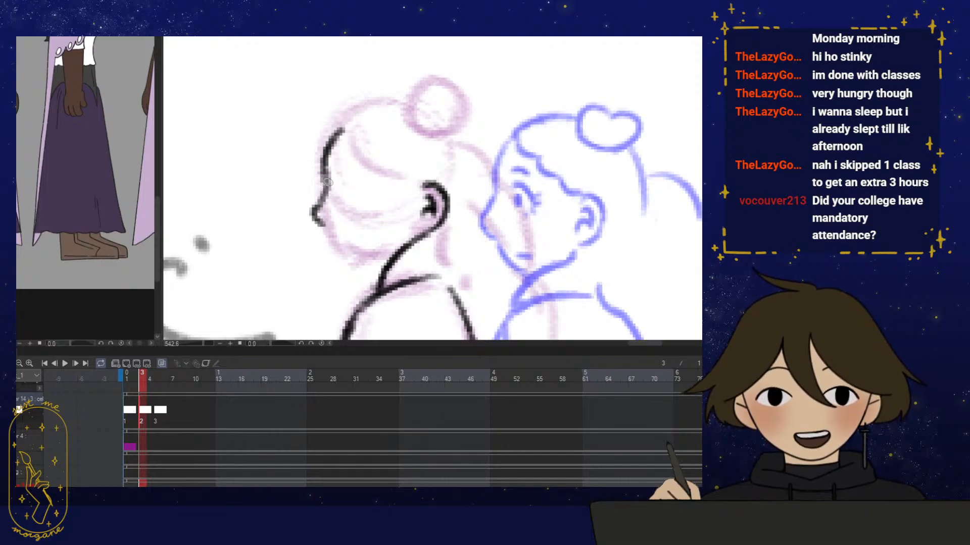
{"action": "left_click_drag", "start_coordinate": [315, 271], "coordinate": [323, 272]}
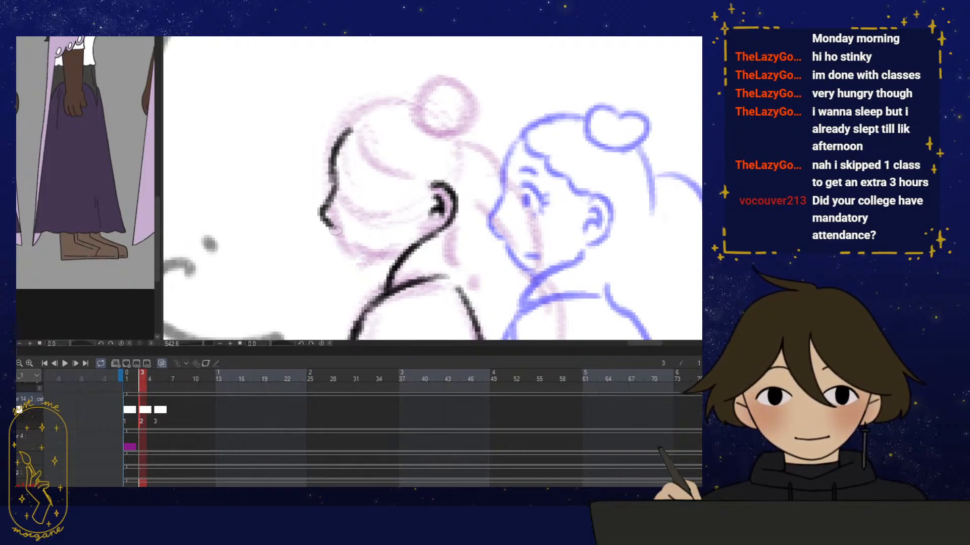
{"action": "mouse_move", "coordinate": [332, 225]}
{"action": "left_mouse_down"}
{"action": "mouse_move", "coordinate": [375, 242]}
{"action": "mouse_move", "coordinate": [355, 258]}
{"action": "mouse_move", "coordinate": [398, 253]}
{"action": "mouse_move", "coordinate": [363, 264]}
{"action": "mouse_move", "coordinate": [424, 235]}
{"action": "left_mouse_up"}
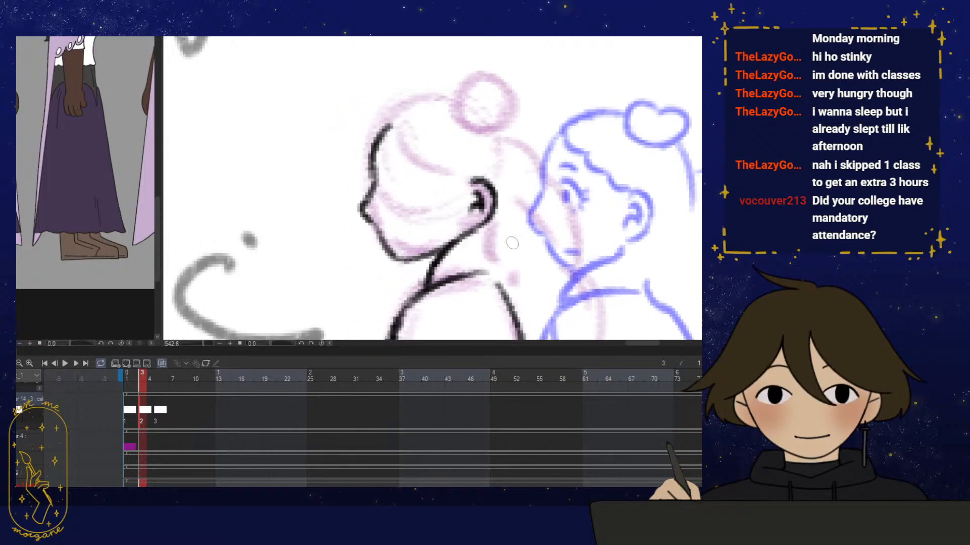
Sketch a narrow U shape with two long upright strokes in the empty area ahead of the character
{"action": "scroll", "coordinate": [506, 246], "scroll_direction": "down", "scroll_amount": 3}
{"action": "left_click_drag", "start_coordinate": [251, 141], "coordinate": [295, 225]}
{"action": "left_click_drag", "start_coordinate": [299, 132], "coordinate": [296, 231]}
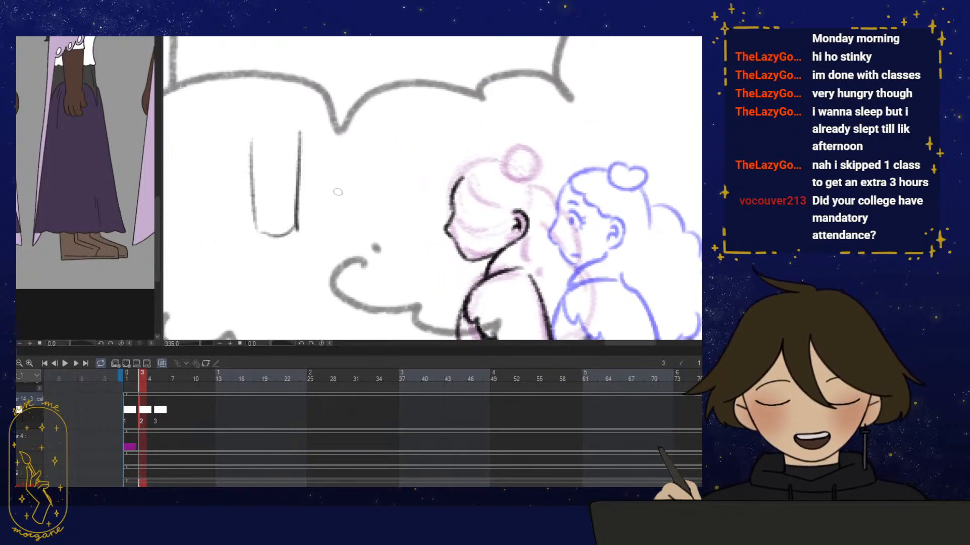
{"action": "left_click_drag", "start_coordinate": [334, 127], "coordinate": [325, 253]}
{"action": "left_click_drag", "start_coordinate": [318, 137], "coordinate": [312, 229]}
{"action": "left_click_drag", "start_coordinate": [234, 150], "coordinate": [237, 245]}
{"action": "mouse_move", "coordinate": [285, 216]}
{"action": "left_mouse_down"}
{"action": "mouse_move", "coordinate": [359, 219]}
{"action": "mouse_move", "coordinate": [344, 228]}
{"action": "left_mouse_up"}
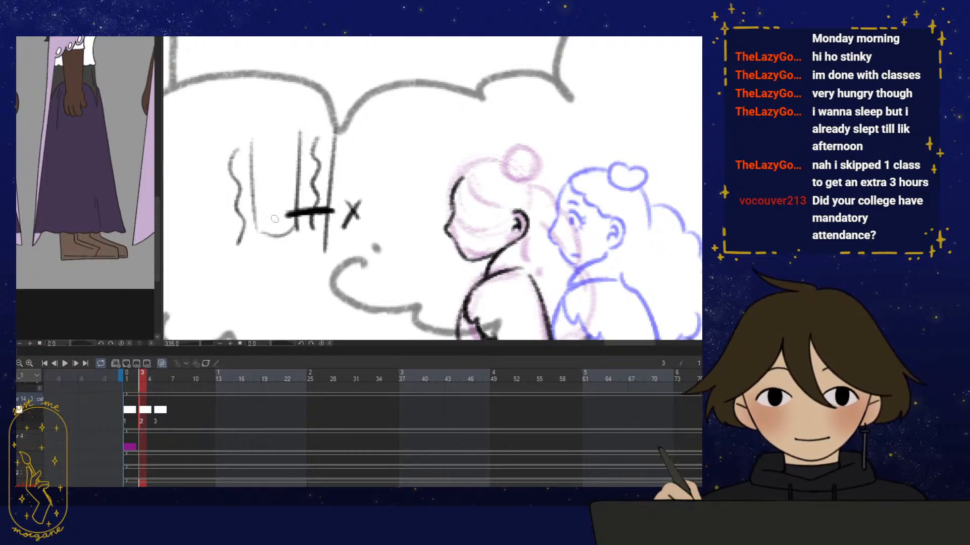
{"action": "mouse_move", "coordinate": [265, 205]}
{"action": "left_mouse_down"}
{"action": "mouse_move", "coordinate": [278, 221]}
{"action": "mouse_move", "coordinate": [262, 231]}
{"action": "left_mouse_up"}
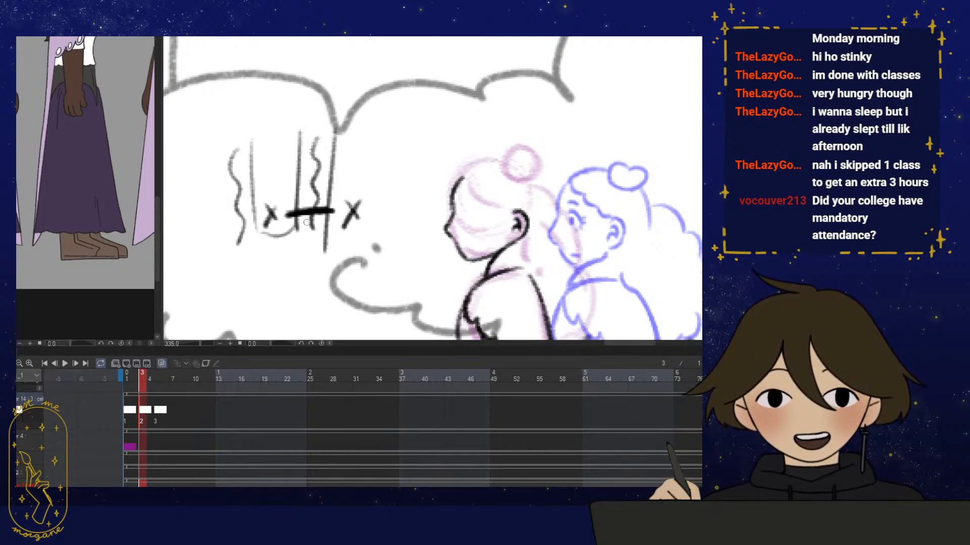
{"action": "mouse_move", "coordinate": [315, 246]}
{"action": "left_mouse_down"}
{"action": "mouse_move", "coordinate": [243, 244]}
{"action": "mouse_move", "coordinate": [358, 177]}
{"action": "mouse_move", "coordinate": [287, 218]}
{"action": "mouse_move", "coordinate": [234, 207]}
{"action": "mouse_move", "coordinate": [322, 125]}
{"action": "mouse_move", "coordinate": [268, 172]}
{"action": "mouse_move", "coordinate": [305, 255]}
{"action": "left_mouse_up"}
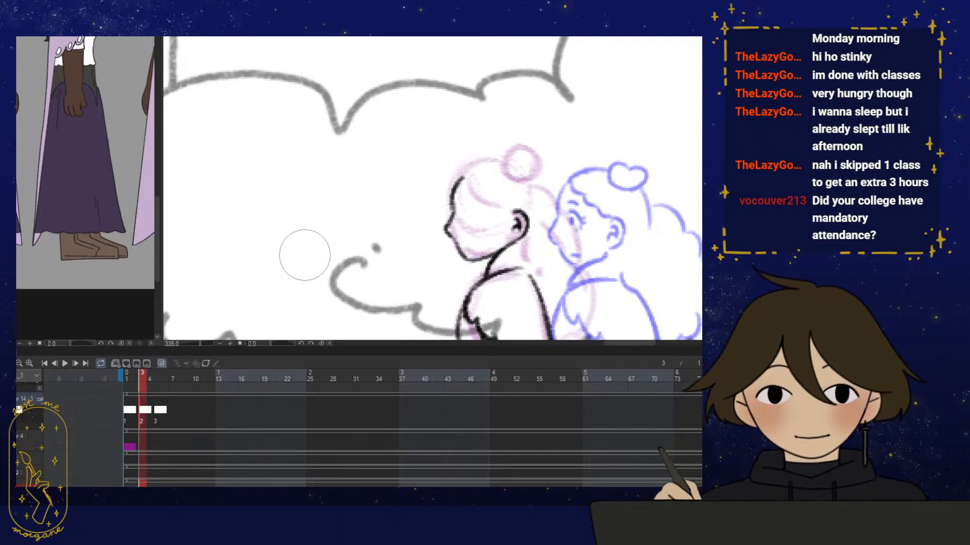
Reshape the forehead line of the black profile so it sits slightly further inward above the nose
{"action": "scroll", "coordinate": [429, 249], "scroll_direction": "up", "scroll_amount": 4}
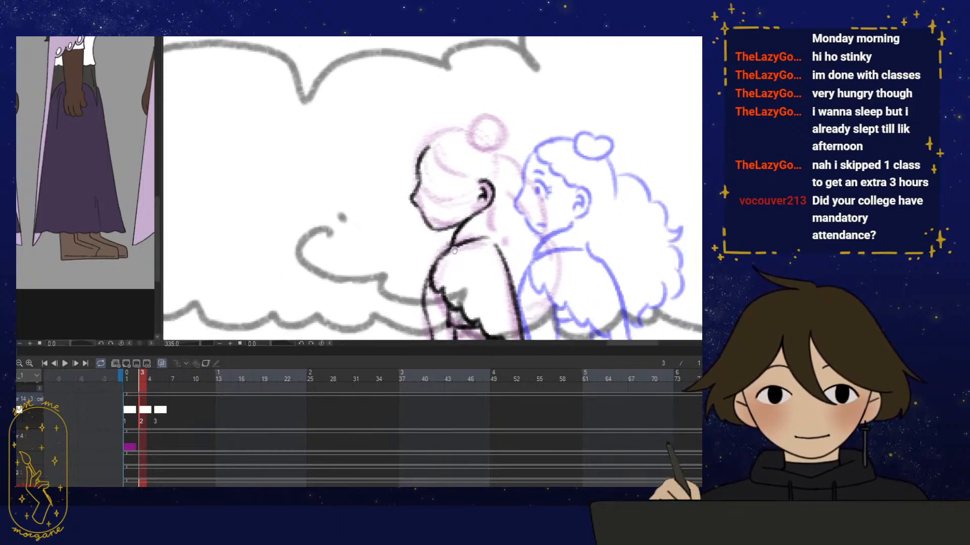
{"action": "scroll", "coordinate": [423, 275], "scroll_direction": "up", "scroll_amount": 3}
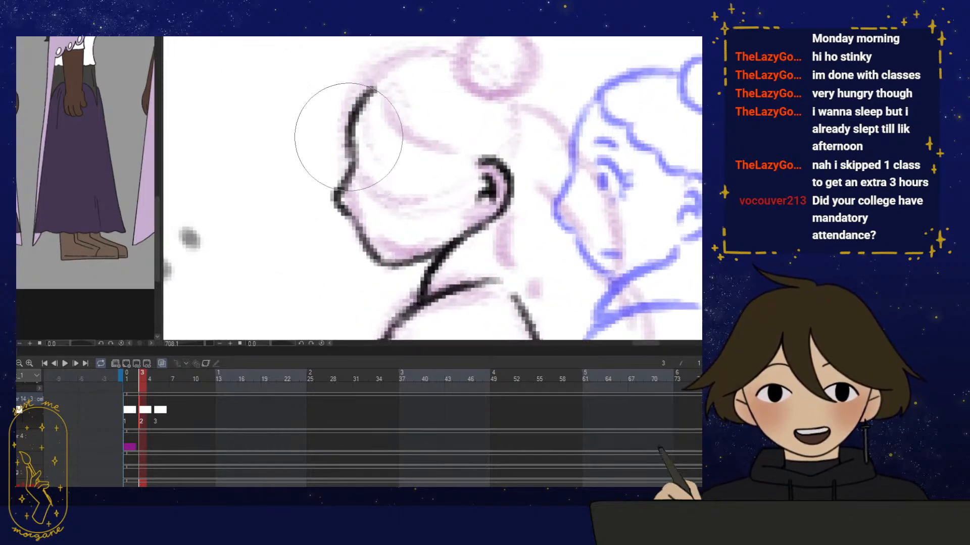
{"action": "mouse_move", "coordinate": [346, 131]}
{"action": "left_mouse_down"}
{"action": "mouse_move", "coordinate": [349, 144]}
{"action": "mouse_move", "coordinate": [373, 91]}
{"action": "mouse_move", "coordinate": [359, 161]}
{"action": "left_mouse_up"}
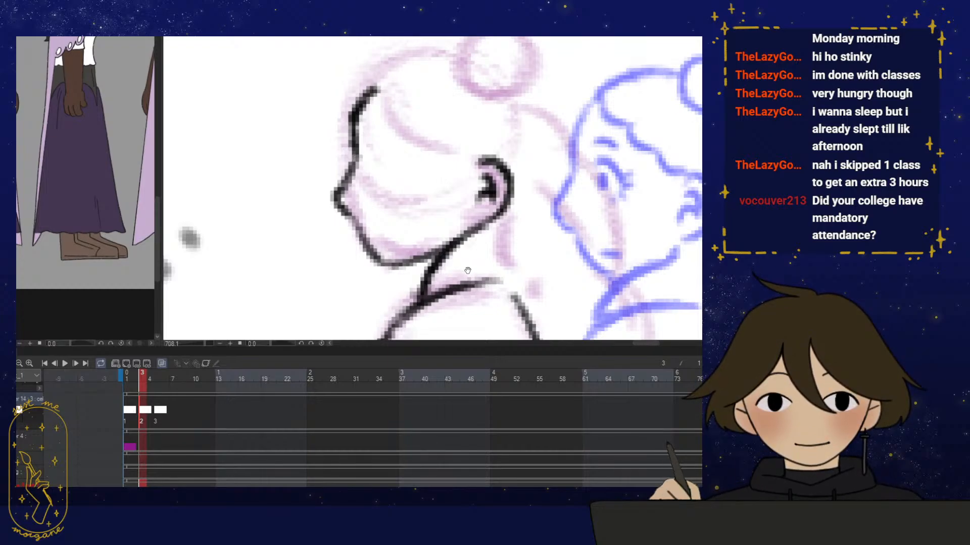
Draw a wavy black hairline from the top of the forehead to the ear, matching the blue drawing
{"action": "left_click_drag", "start_coordinate": [473, 253], "coordinate": [459, 258]}
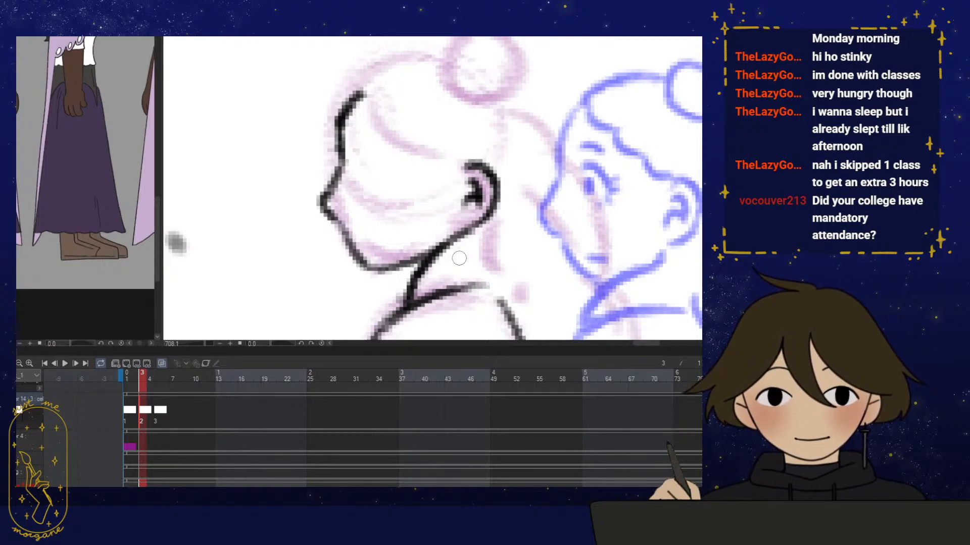
{"action": "left_click_drag", "start_coordinate": [459, 258], "coordinate": [431, 273]}
{"action": "mouse_move", "coordinate": [332, 95]}
{"action": "left_mouse_down"}
{"action": "mouse_move", "coordinate": [346, 130]}
{"action": "mouse_move", "coordinate": [357, 124]}
{"action": "mouse_move", "coordinate": [394, 147]}
{"action": "mouse_move", "coordinate": [407, 169]}
{"action": "mouse_move", "coordinate": [434, 174]}
{"action": "left_mouse_up"}
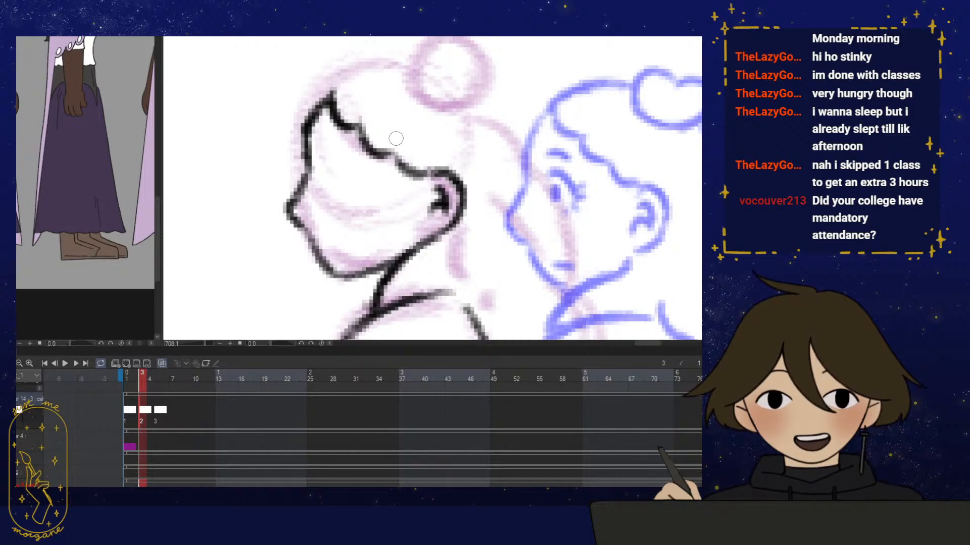
{"action": "left_click_drag", "start_coordinate": [396, 138], "coordinate": [409, 139]}
Draw a short mouth line near the front of the jaw and touch up the lower face outline
{"action": "mouse_move", "coordinate": [352, 248]}
{"action": "left_mouse_down"}
{"action": "mouse_move", "coordinate": [379, 253]}
{"action": "mouse_move", "coordinate": [398, 272]}
{"action": "left_mouse_up"}
{"action": "mouse_move", "coordinate": [315, 211]}
{"action": "left_mouse_down"}
{"action": "mouse_move", "coordinate": [342, 232]}
{"action": "mouse_move", "coordinate": [369, 271]}
{"action": "left_mouse_up"}
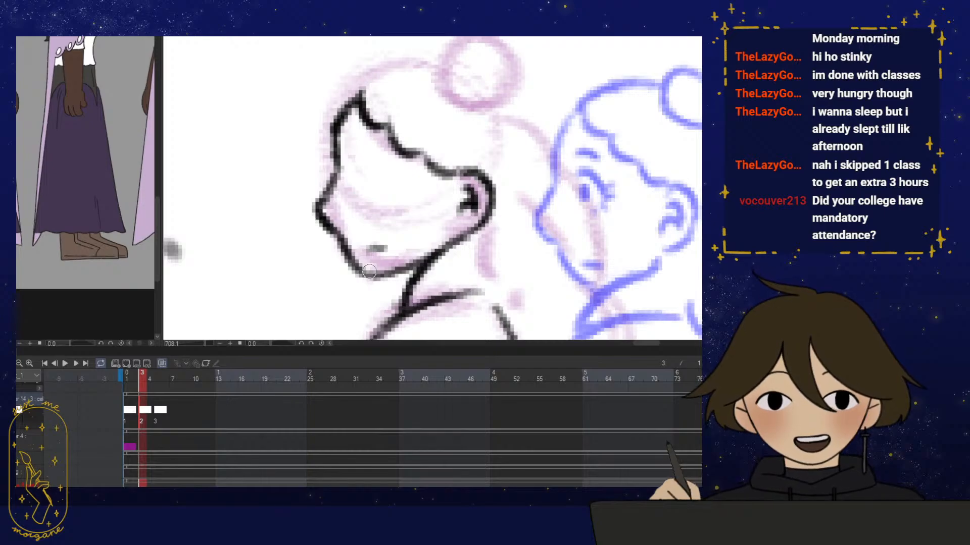
{"action": "mouse_move", "coordinate": [478, 133]}
{"action": "left_mouse_down"}
{"action": "mouse_move", "coordinate": [464, 170]}
{"action": "mouse_move", "coordinate": [482, 208]}
{"action": "left_mouse_up"}
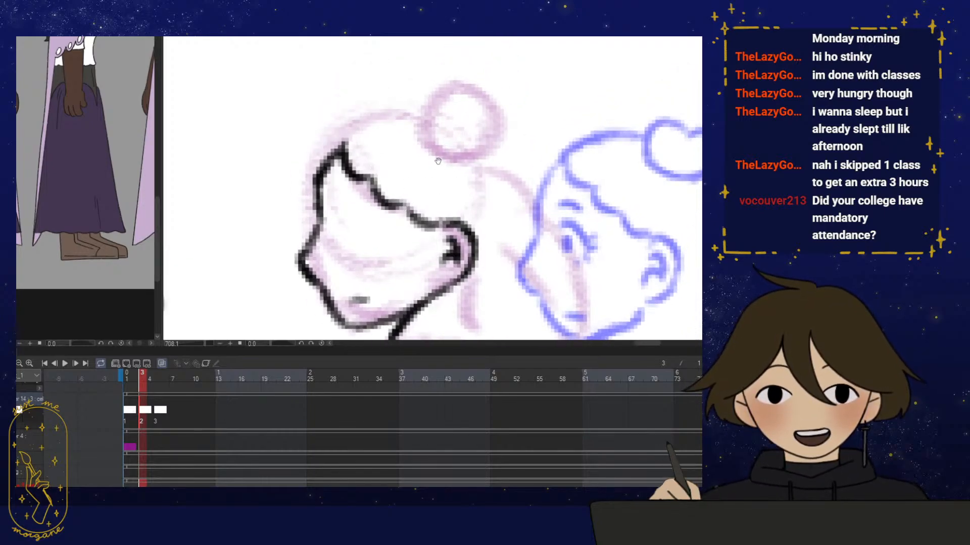
Mirror the canvas, draw the crown and back-of-head outline over the pink sketch, and restore the normal view
{"action": "left_click_drag", "start_coordinate": [437, 162], "coordinate": [464, 185]}
{"action": "mouse_move", "coordinate": [449, 135]}
{"action": "left_mouse_down"}
{"action": "mouse_move", "coordinate": [388, 150]}
{"action": "mouse_move", "coordinate": [373, 163]}
{"action": "mouse_move", "coordinate": [396, 140]}
{"action": "mouse_move", "coordinate": [452, 139]}
{"action": "left_mouse_up"}
{"action": "key", "text": "h"}
{"action": "left_click_drag", "start_coordinate": [471, 251], "coordinate": [445, 193]}
{"action": "mouse_move", "coordinate": [383, 107]}
{"action": "left_mouse_down"}
{"action": "mouse_move", "coordinate": [370, 172]}
{"action": "mouse_move", "coordinate": [378, 195]}
{"action": "left_mouse_up"}
{"action": "left_click_drag", "start_coordinate": [450, 209], "coordinate": [433, 238]}
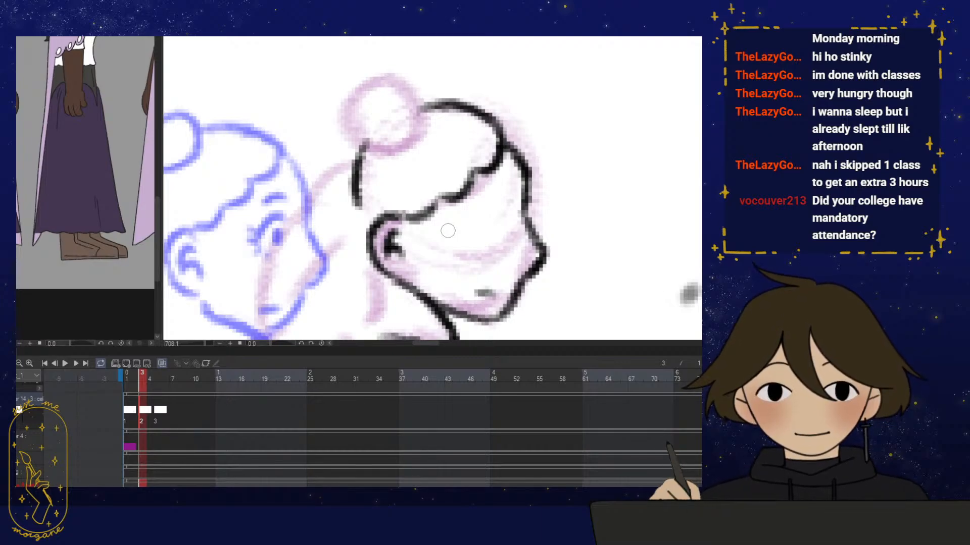
{"action": "left_click_drag", "start_coordinate": [448, 231], "coordinate": [414, 235]}
{"action": "key", "text": "h"}
{"action": "left_click_drag", "start_coordinate": [478, 207], "coordinate": [418, 213]}
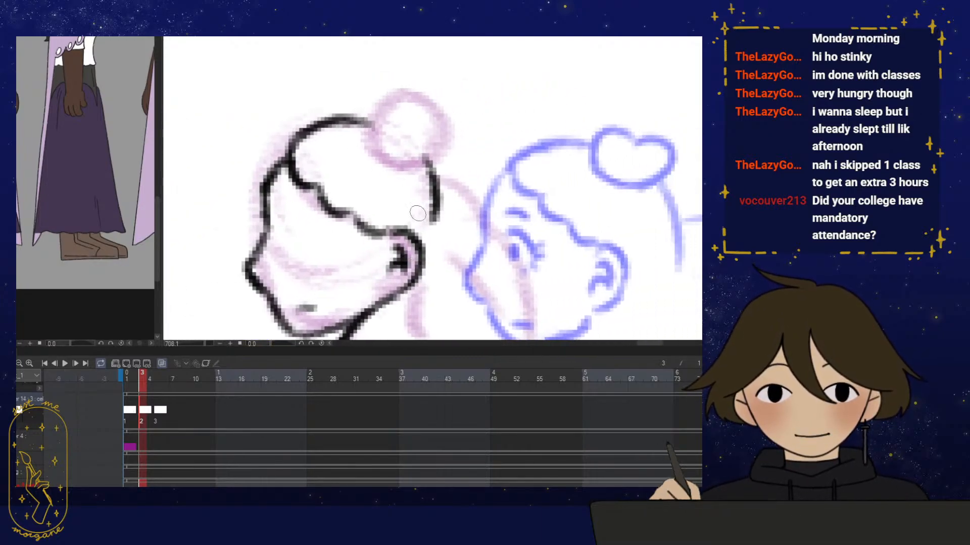
Draw the heart-shaped hair bun in black on top of the head
{"action": "left_click_drag", "start_coordinate": [386, 96], "coordinate": [385, 165]}
{"action": "mouse_move", "coordinate": [383, 95]}
{"action": "left_mouse_down"}
{"action": "mouse_move", "coordinate": [410, 114]}
{"action": "mouse_move", "coordinate": [377, 105]}
{"action": "mouse_move", "coordinate": [370, 131]}
{"action": "mouse_move", "coordinate": [441, 149]}
{"action": "mouse_move", "coordinate": [388, 158]}
{"action": "mouse_move", "coordinate": [443, 158]}
{"action": "mouse_move", "coordinate": [425, 124]}
{"action": "mouse_move", "coordinate": [450, 138]}
{"action": "mouse_move", "coordinate": [432, 160]}
{"action": "mouse_move", "coordinate": [445, 154]}
{"action": "mouse_move", "coordinate": [425, 160]}
{"action": "left_mouse_up"}
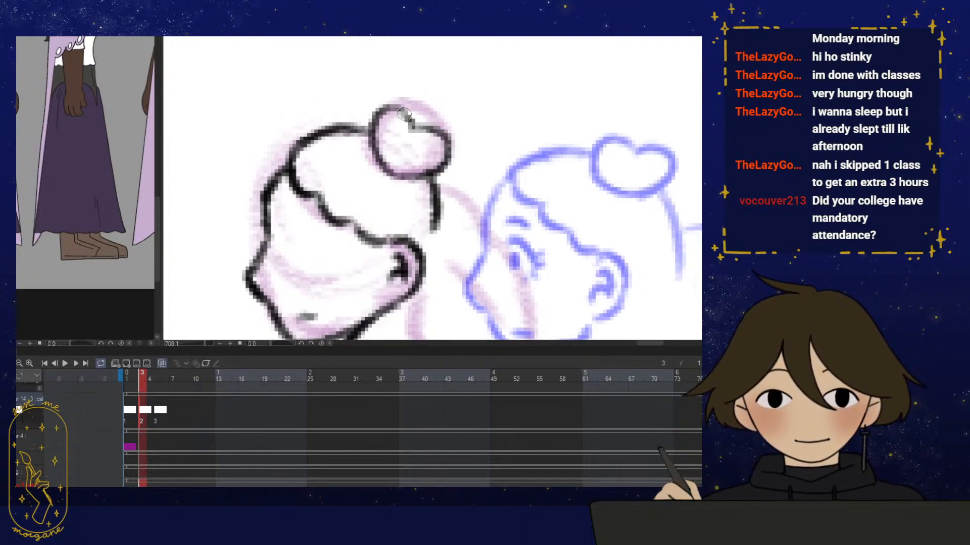
{"action": "mouse_move", "coordinate": [404, 114]}
{"action": "left_mouse_down"}
{"action": "mouse_move", "coordinate": [386, 129]}
{"action": "mouse_move", "coordinate": [414, 167]}
{"action": "mouse_move", "coordinate": [391, 165]}
{"action": "mouse_move", "coordinate": [424, 173]}
{"action": "mouse_move", "coordinate": [418, 130]}
{"action": "mouse_move", "coordinate": [448, 153]}
{"action": "mouse_move", "coordinate": [411, 175]}
{"action": "left_mouse_up"}
Check the head in mirrored view and push the back-of-head line below the bun slightly outward
{"action": "scroll", "coordinate": [456, 157], "scroll_direction": "down", "scroll_amount": 5}
{"action": "left_click_drag", "start_coordinate": [475, 227], "coordinate": [456, 190]}
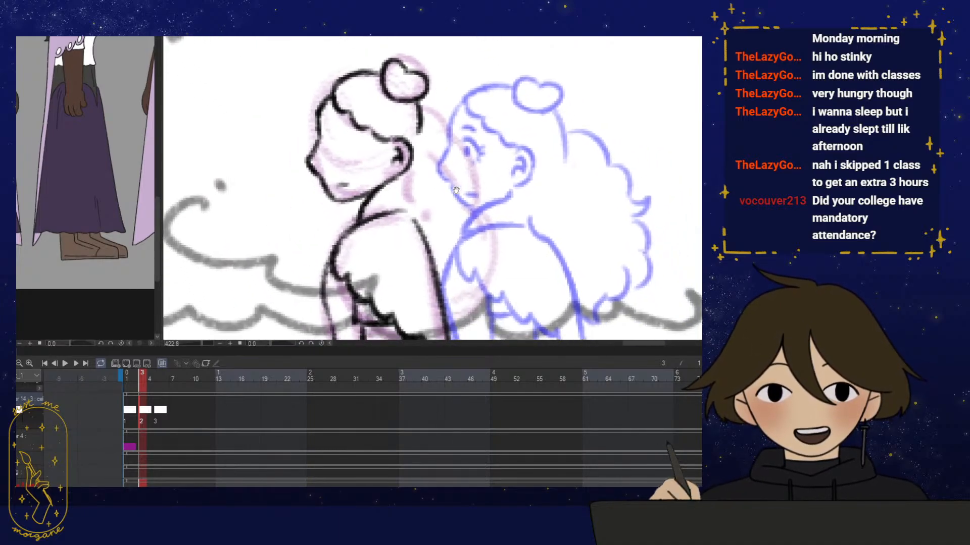
{"action": "key", "text": "h"}
{"action": "left_click_drag", "start_coordinate": [508, 275], "coordinate": [505, 246]}
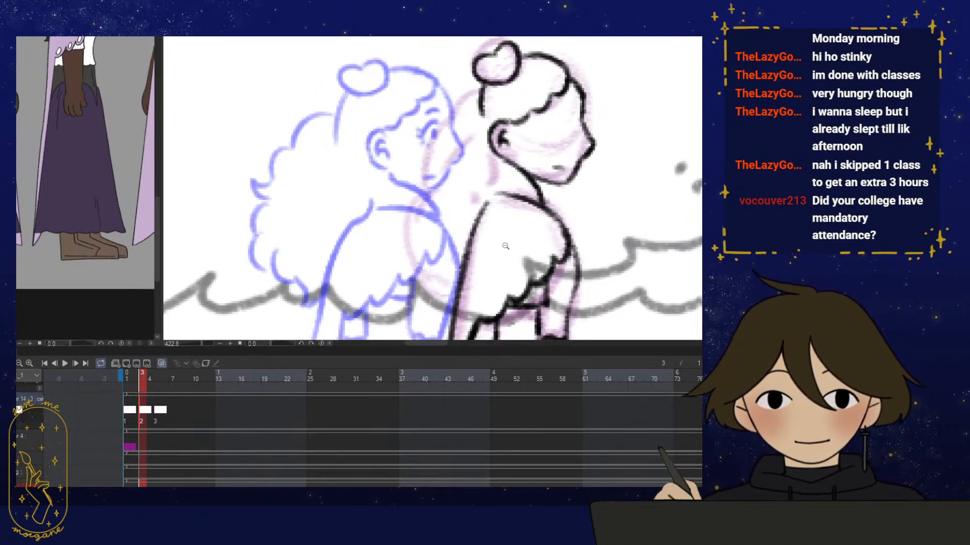
{"action": "left_click_drag", "start_coordinate": [521, 212], "coordinate": [502, 217]}
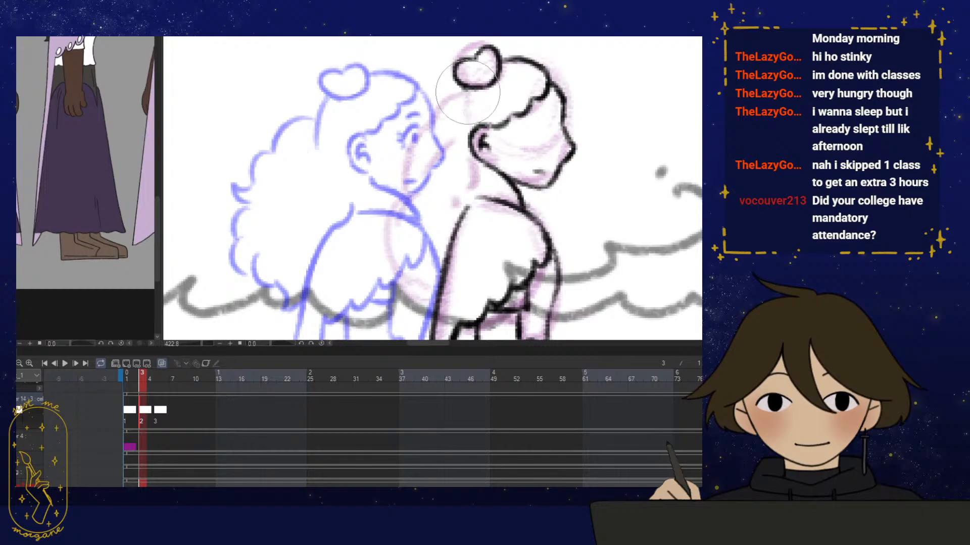
{"action": "mouse_move", "coordinate": [467, 87]}
{"action": "left_mouse_down"}
{"action": "mouse_move", "coordinate": [452, 126]}
{"action": "mouse_move", "coordinate": [456, 107]}
{"action": "left_mouse_up"}
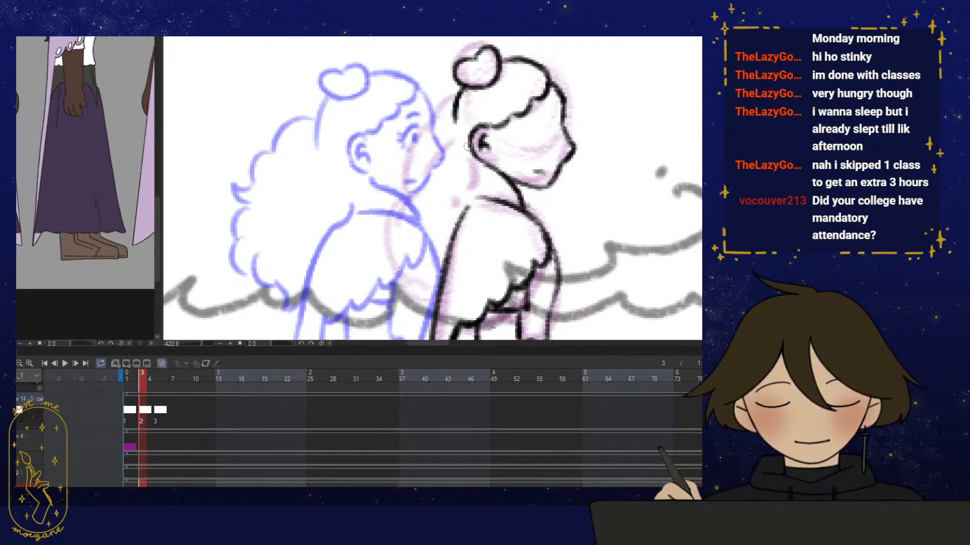
{"action": "left_click_drag", "start_coordinate": [468, 146], "coordinate": [424, 135]}
{"action": "key", "text": "h"}
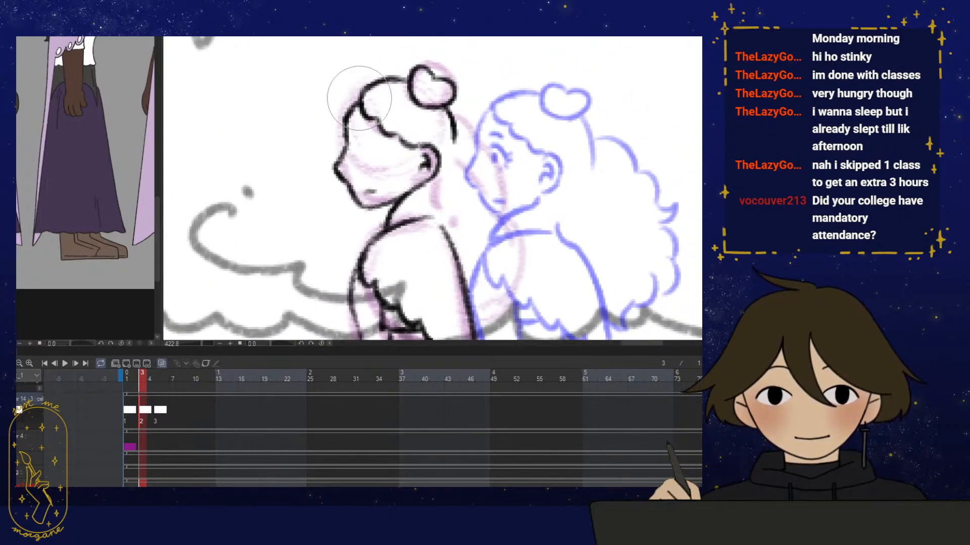
Adjust the front of the hairline, then erase and redraw the forehead line so it joins the hair
{"action": "mouse_move", "coordinate": [363, 104]}
{"action": "left_mouse_down"}
{"action": "mouse_move", "coordinate": [404, 81]}
{"action": "mouse_move", "coordinate": [351, 109]}
{"action": "mouse_move", "coordinate": [357, 129]}
{"action": "left_mouse_up"}
{"action": "scroll", "coordinate": [357, 94], "scroll_direction": "up", "scroll_amount": 2}
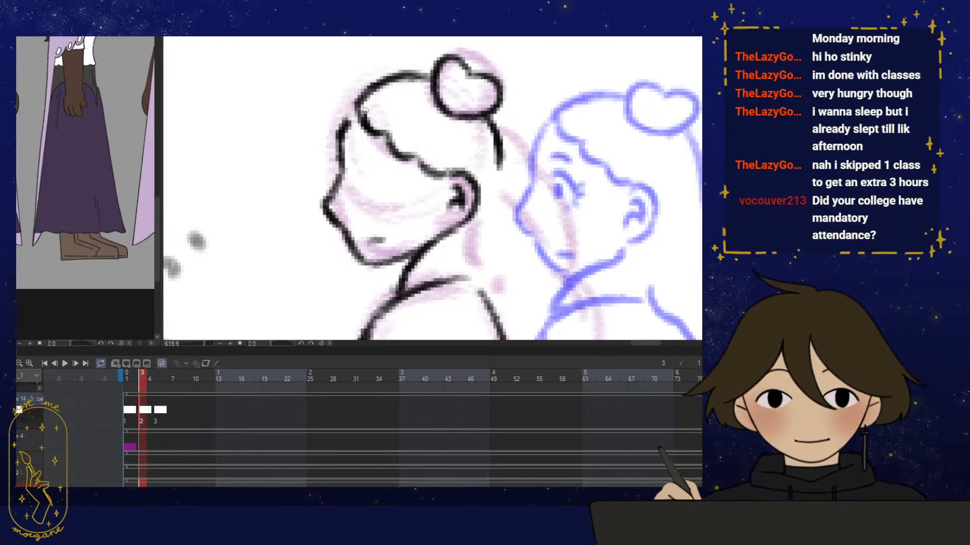
{"action": "key", "text": "e"}
{"action": "mouse_move", "coordinate": [335, 86]}
{"action": "left_mouse_down"}
{"action": "mouse_move", "coordinate": [390, 141]}
{"action": "mouse_move", "coordinate": [371, 106]}
{"action": "mouse_move", "coordinate": [334, 183]}
{"action": "left_mouse_up"}
{"action": "key", "text": "p"}
{"action": "scroll", "coordinate": [354, 126], "scroll_direction": "up", "scroll_amount": 2}
{"action": "mouse_move", "coordinate": [352, 134]}
{"action": "left_mouse_down"}
{"action": "mouse_move", "coordinate": [331, 172]}
{"action": "mouse_move", "coordinate": [333, 210]}
{"action": "mouse_move", "coordinate": [397, 210]}
{"action": "left_mouse_up"}
{"action": "key", "text": "e"}
{"action": "key", "text": "p"}
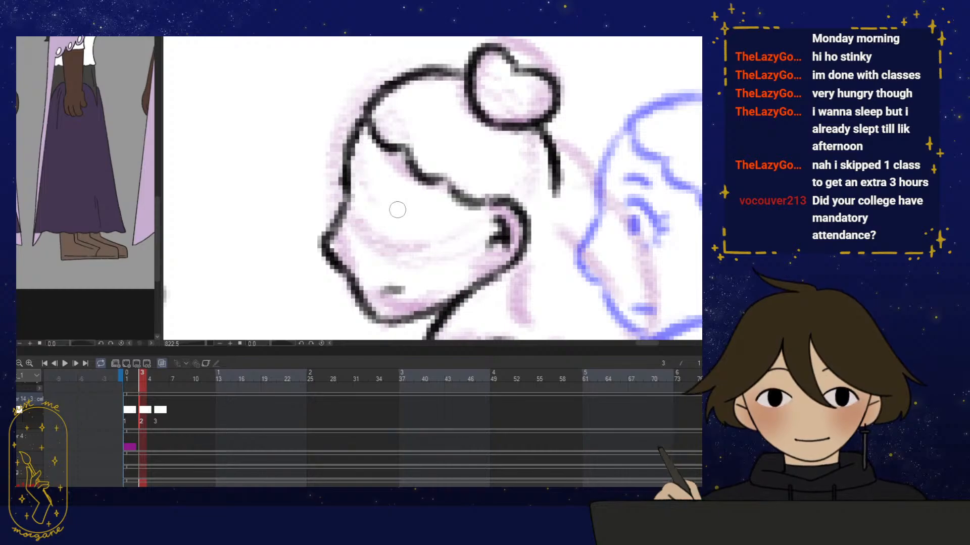
Draw a short black eyebrow just below the front of the hairline
{"action": "left_click_drag", "start_coordinate": [398, 209], "coordinate": [384, 214]}
{"action": "left_click_drag", "start_coordinate": [348, 164], "coordinate": [371, 171]}
{"action": "left_click_drag", "start_coordinate": [414, 230], "coordinate": [410, 227]}
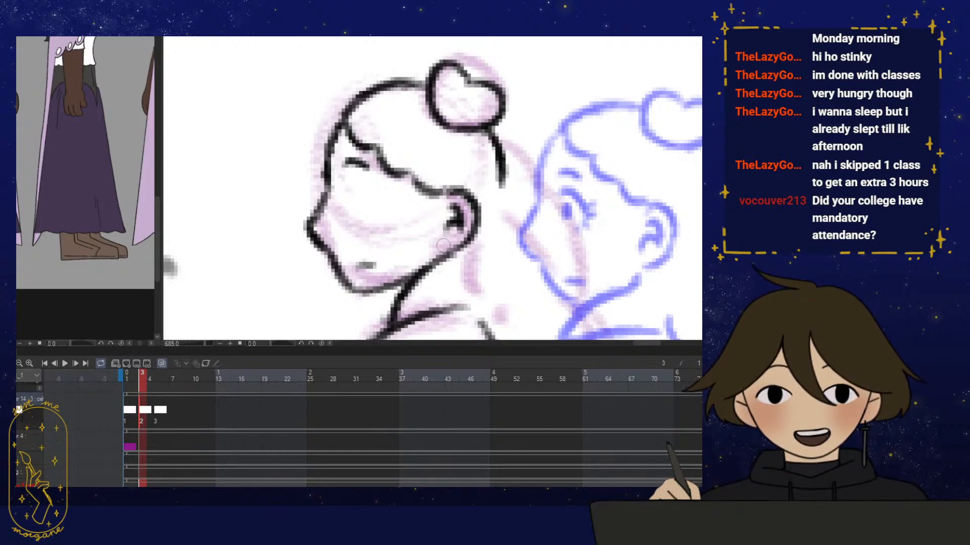
{"action": "mouse_move", "coordinate": [400, 253]}
{"action": "left_mouse_down"}
{"action": "mouse_move", "coordinate": [385, 239]}
{"action": "mouse_move", "coordinate": [404, 248]}
{"action": "left_mouse_up"}
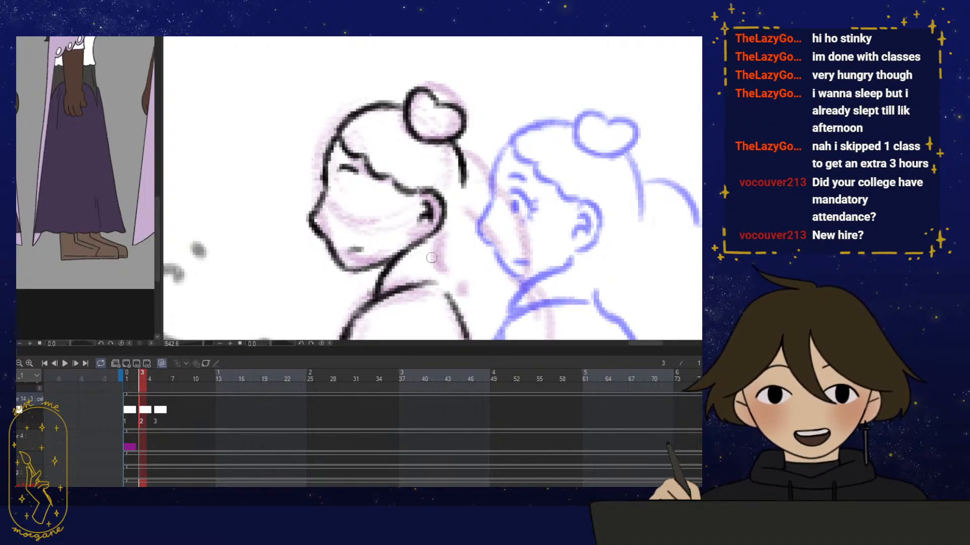
Draw the eye with pupil and lashes below the eyebrow in mirrored view, then flip the canvas back
{"action": "key", "text": "h"}
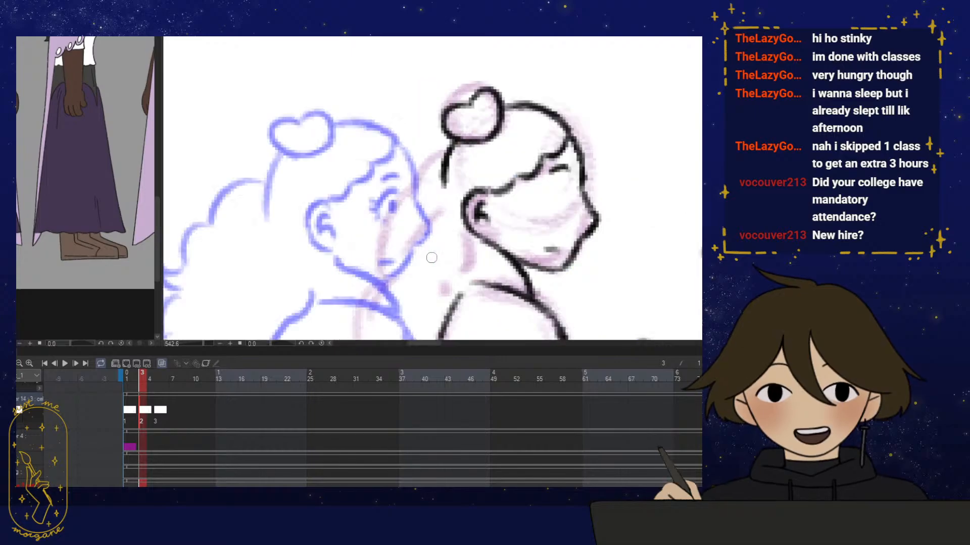
{"action": "left_click_drag", "start_coordinate": [511, 267], "coordinate": [472, 250]}
{"action": "scroll", "coordinate": [473, 227], "scroll_direction": "up", "scroll_amount": 3}
{"action": "mouse_move", "coordinate": [538, 151]}
{"action": "left_mouse_down"}
{"action": "mouse_move", "coordinate": [521, 182]}
{"action": "mouse_move", "coordinate": [541, 158]}
{"action": "mouse_move", "coordinate": [527, 159]}
{"action": "mouse_move", "coordinate": [521, 179]}
{"action": "mouse_move", "coordinate": [544, 157]}
{"action": "mouse_move", "coordinate": [539, 173]}
{"action": "mouse_move", "coordinate": [556, 175]}
{"action": "mouse_move", "coordinate": [530, 159]}
{"action": "mouse_move", "coordinate": [542, 157]}
{"action": "mouse_move", "coordinate": [535, 188]}
{"action": "mouse_move", "coordinate": [512, 172]}
{"action": "mouse_move", "coordinate": [510, 184]}
{"action": "mouse_move", "coordinate": [525, 196]}
{"action": "left_mouse_up"}
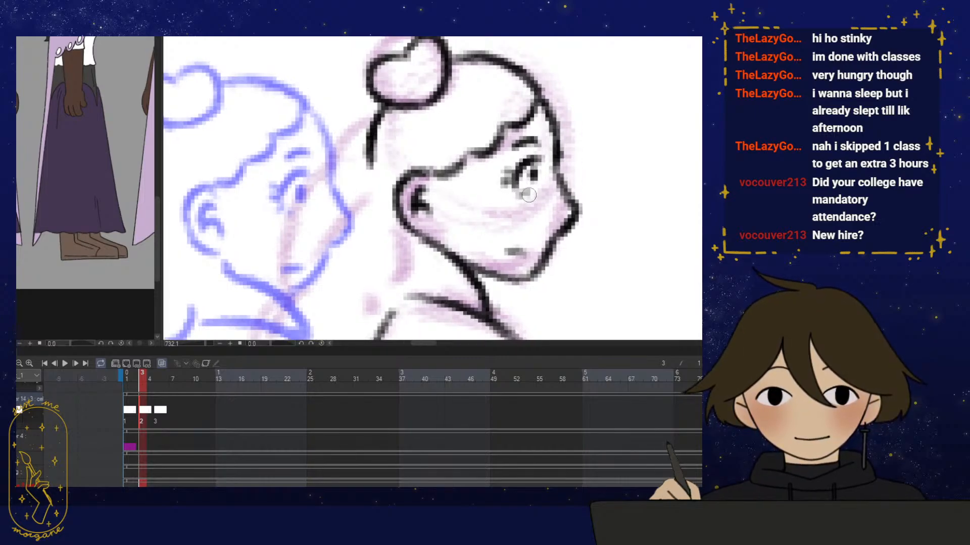
{"action": "key", "text": "h"}
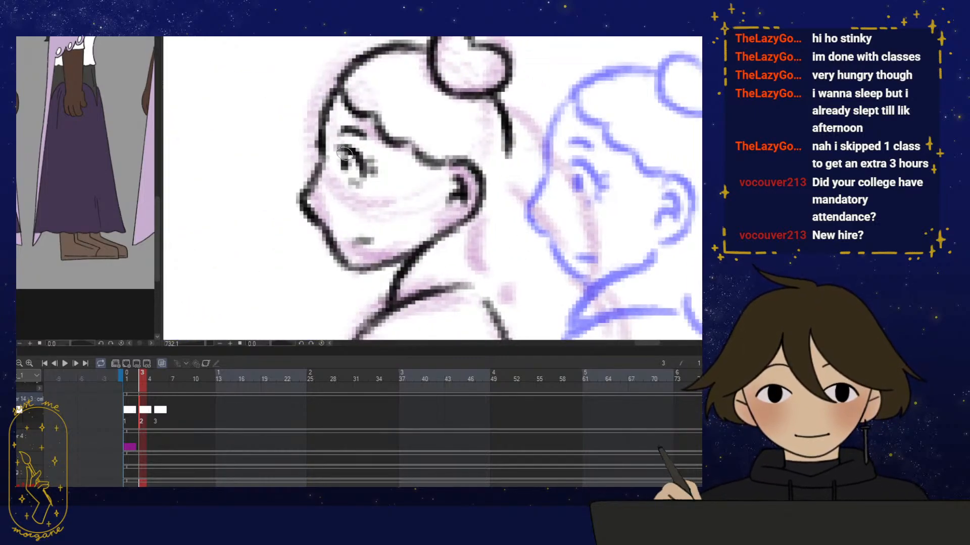
Erase and redraw the pupil so the eye looks forward beneath the upper lashes
{"action": "left_click_drag", "start_coordinate": [525, 241], "coordinate": [424, 258]}
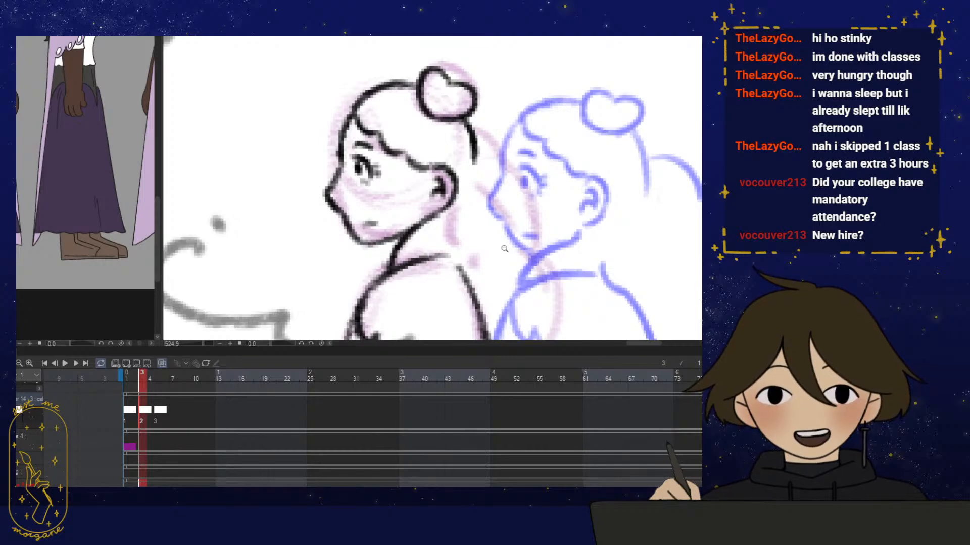
{"action": "scroll", "coordinate": [500, 249], "scroll_direction": "down", "scroll_amount": 3}
{"action": "left_click_drag", "start_coordinate": [492, 274], "coordinate": [490, 282]}
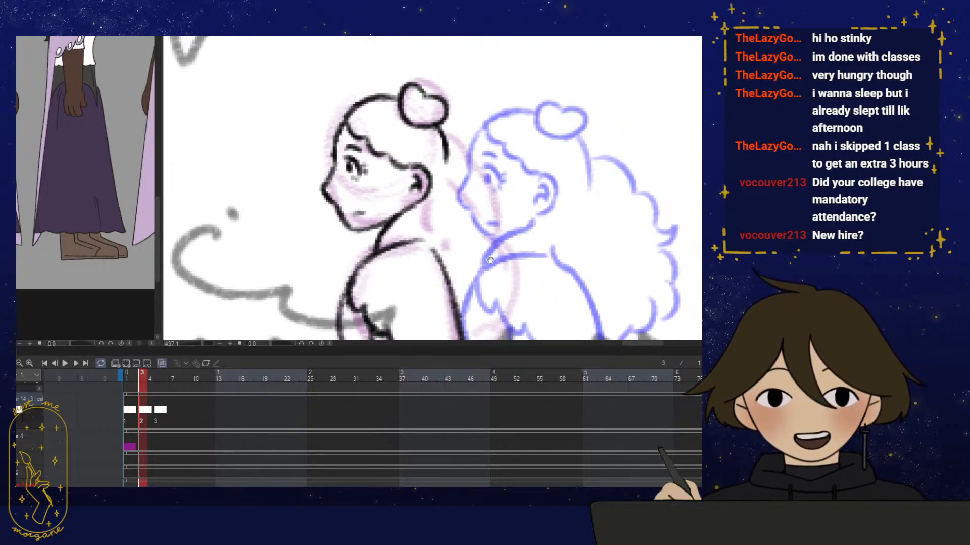
{"action": "left_click_drag", "start_coordinate": [426, 162], "coordinate": [436, 158]}
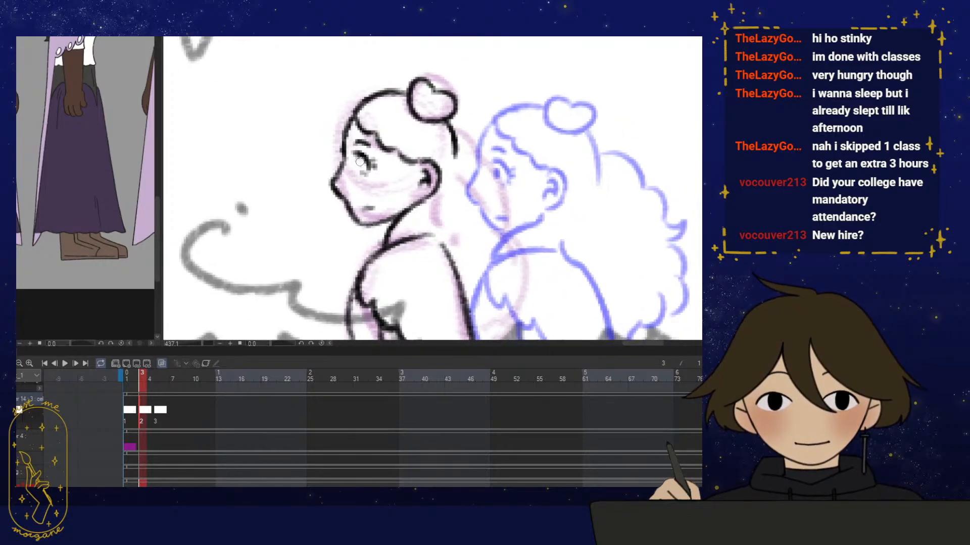
{"action": "scroll", "coordinate": [359, 162], "scroll_direction": "up", "scroll_amount": 2}
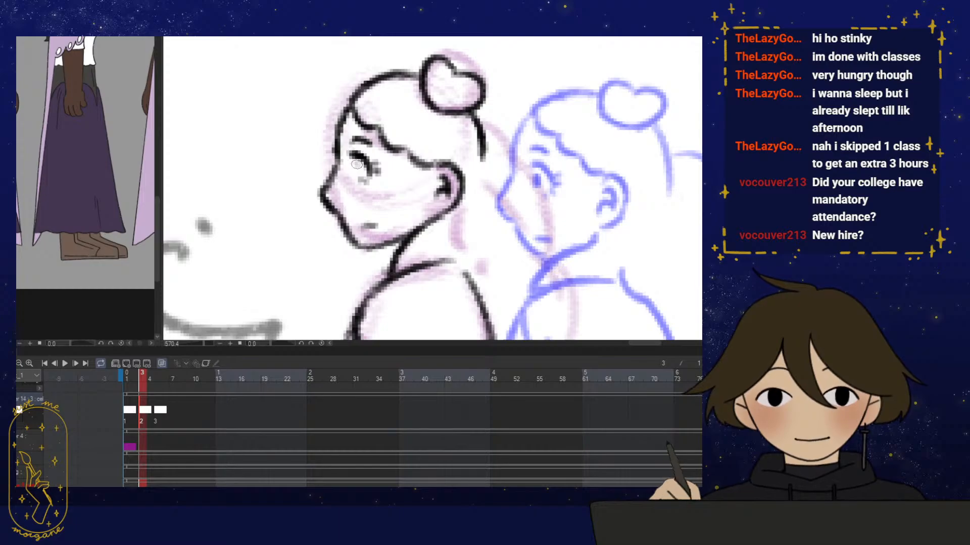
{"action": "left_click_drag", "start_coordinate": [359, 171], "coordinate": [354, 168]}
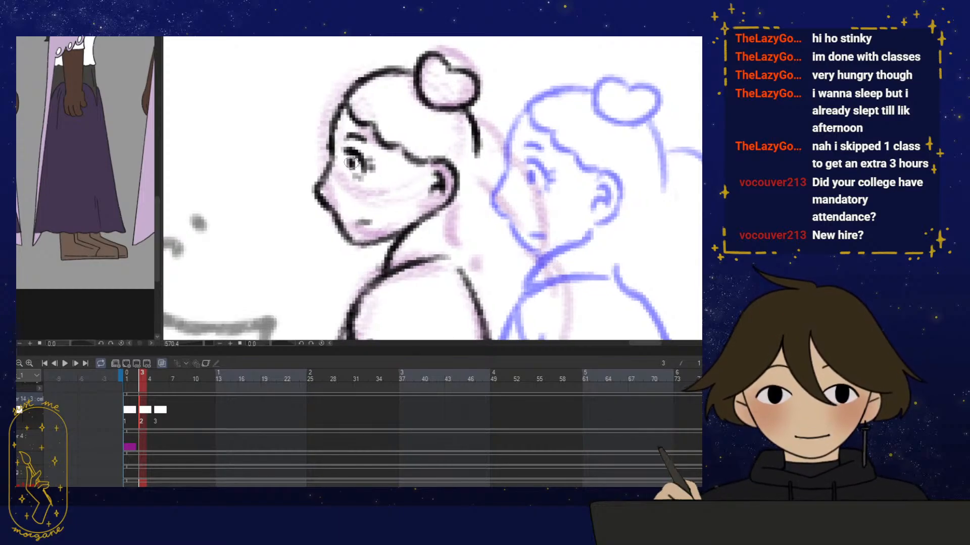
{"action": "left_click_drag", "start_coordinate": [441, 248], "coordinate": [430, 244]}
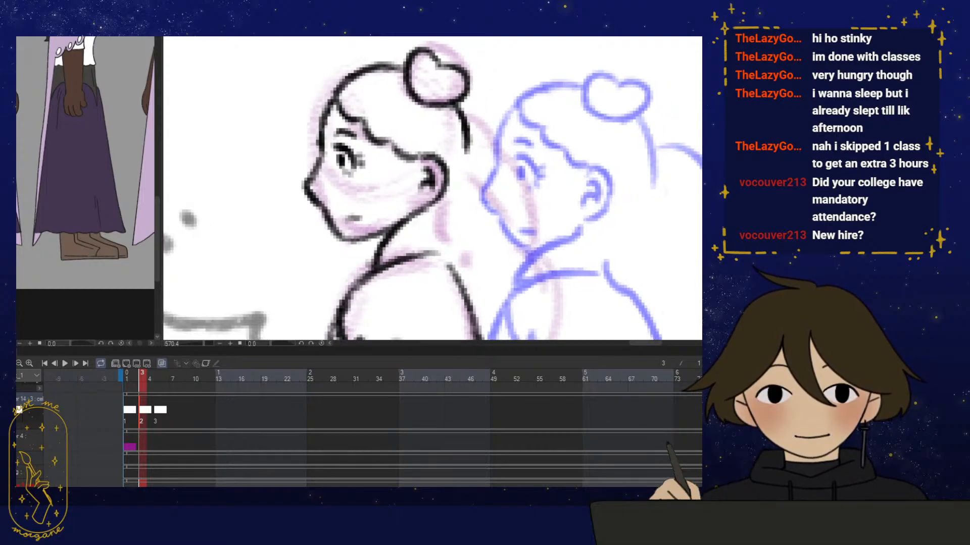
Examine the black figure's proportions against the blue drawing in both mirrored and normal canvas views
{"action": "left_click_drag", "start_coordinate": [488, 289], "coordinate": [514, 276]}
{"action": "key", "text": "h"}
{"action": "key", "text": "h"}
{"action": "scroll", "coordinate": [514, 277], "scroll_direction": "up", "scroll_amount": 2}
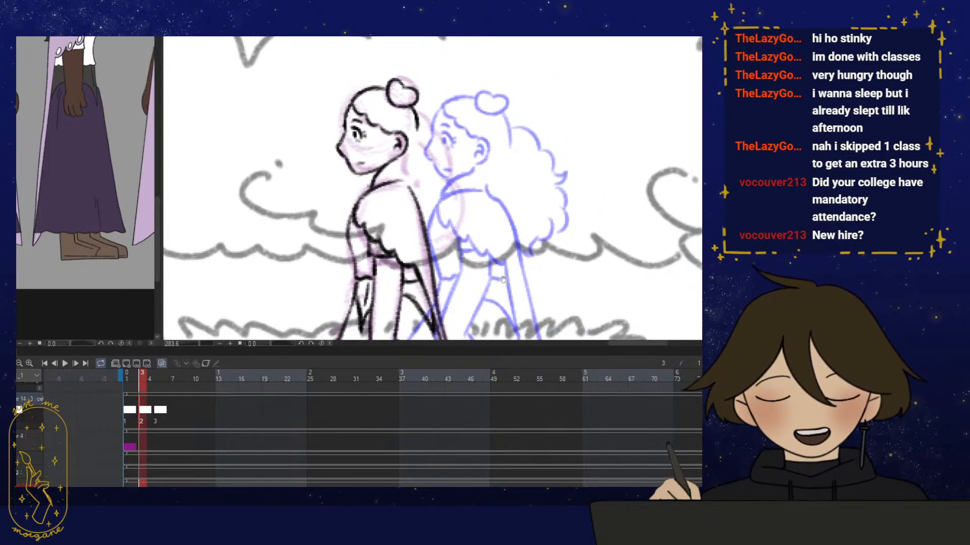
{"action": "scroll", "coordinate": [377, 168], "scroll_direction": "up", "scroll_amount": 2}
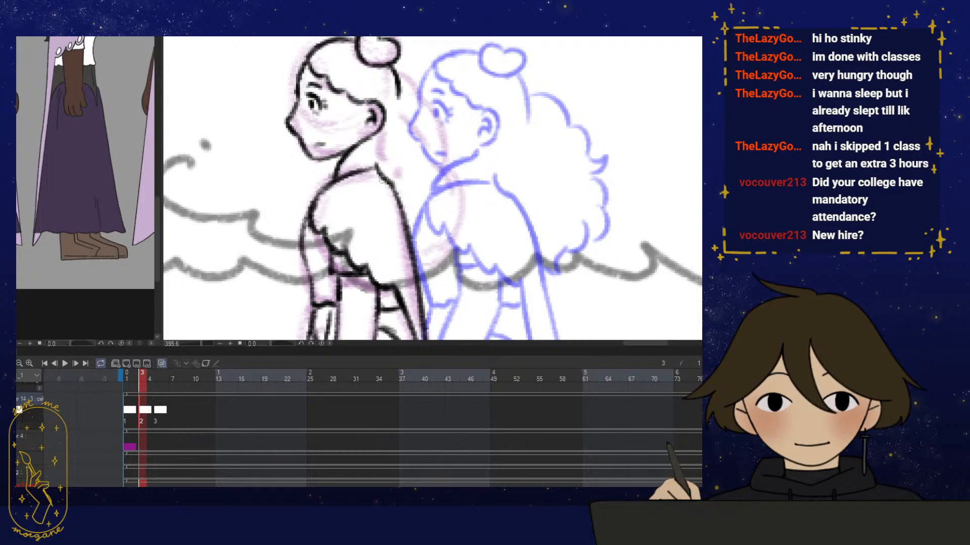
{"action": "scroll", "coordinate": [489, 235], "scroll_direction": "down", "scroll_amount": 4}
{"action": "key", "text": "h"}
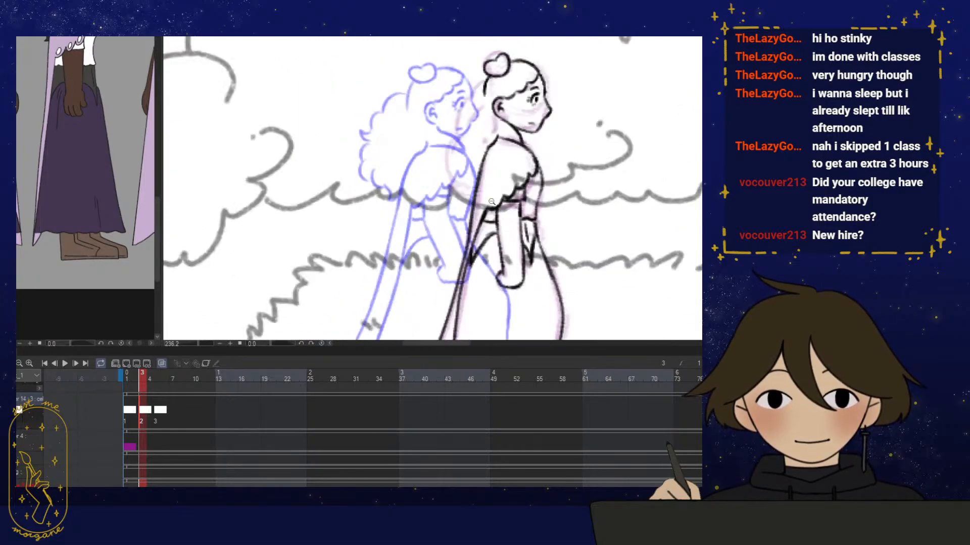
{"action": "key", "text": "h"}
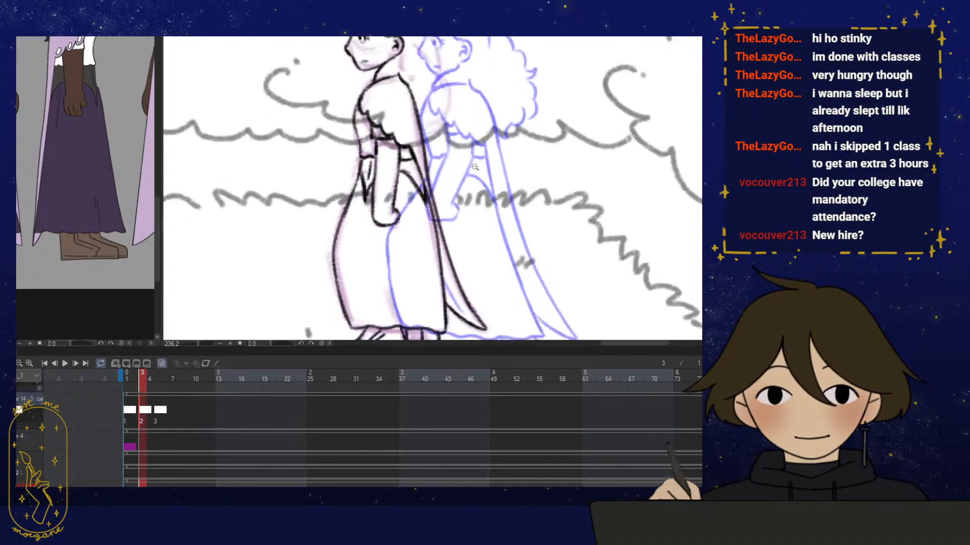
Compare the character's poses on frames 2 and 3 and turn off the onion skin overlay
{"action": "scroll", "coordinate": [491, 201], "scroll_direction": "down", "scroll_amount": 3}
{"action": "left_click_drag", "start_coordinate": [141, 377], "coordinate": [143, 373]}
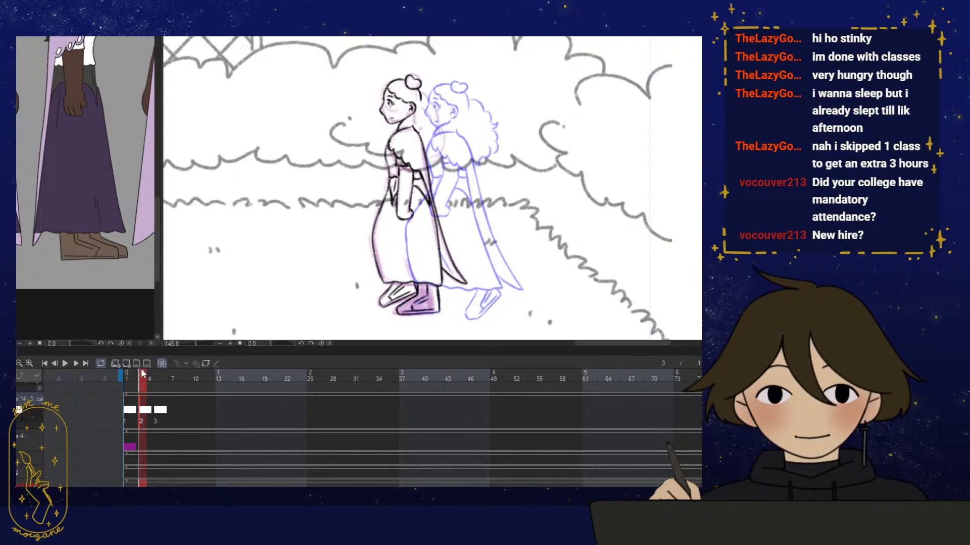
{"action": "left_click_drag", "start_coordinate": [135, 375], "coordinate": [141, 374]}
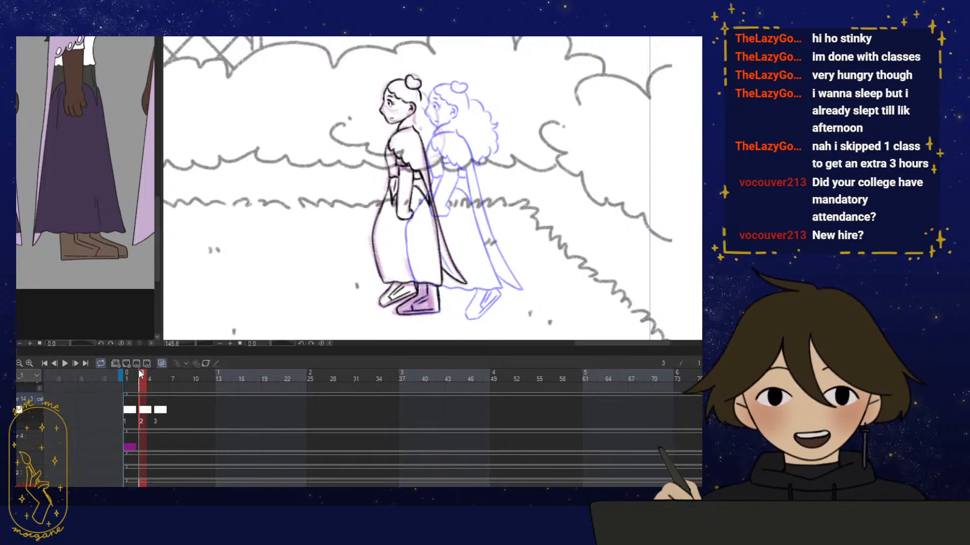
{"action": "left_click", "coordinate": [135, 381]}
{"action": "left_click_drag", "start_coordinate": [135, 382], "coordinate": [142, 382]}
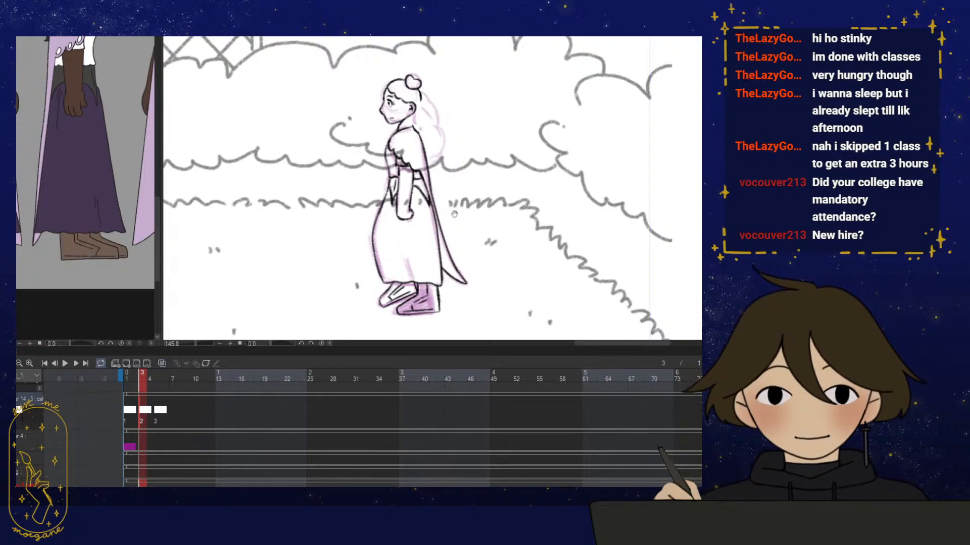
Mirror the canvas and compare the head and cape on frame 3 with the colour reference and the frame 2 drawing
{"action": "left_click_drag", "start_coordinate": [485, 244], "coordinate": [373, 282]}
{"action": "key", "text": "h"}
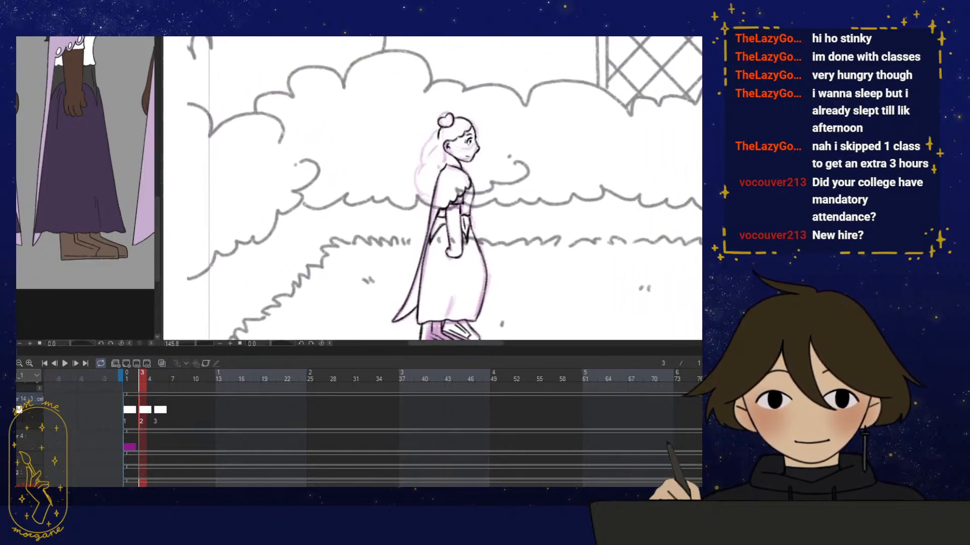
{"action": "scroll", "coordinate": [427, 182], "scroll_direction": "up", "scroll_amount": 4}
{"action": "left_click_drag", "start_coordinate": [382, 248], "coordinate": [399, 248]}
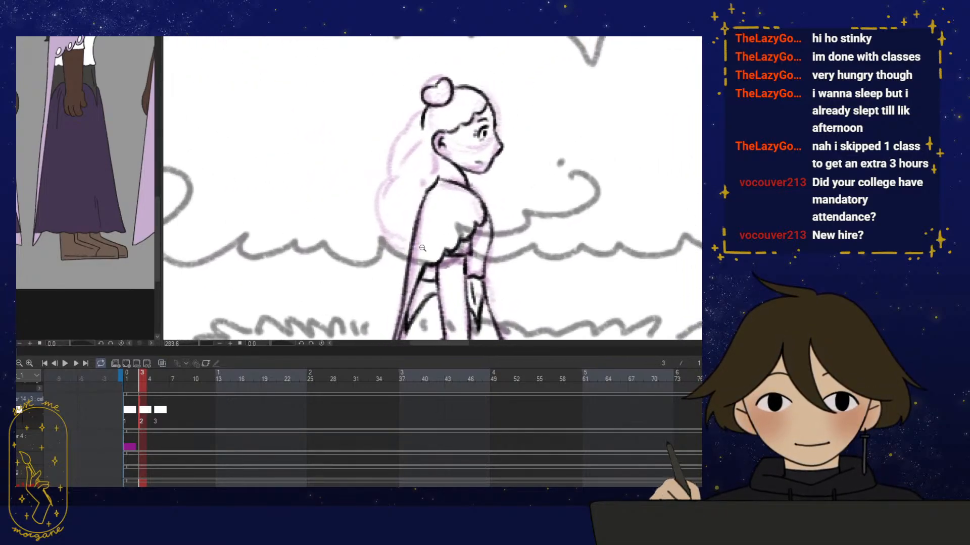
{"action": "scroll", "coordinate": [417, 240], "scroll_direction": "up", "scroll_amount": 2}
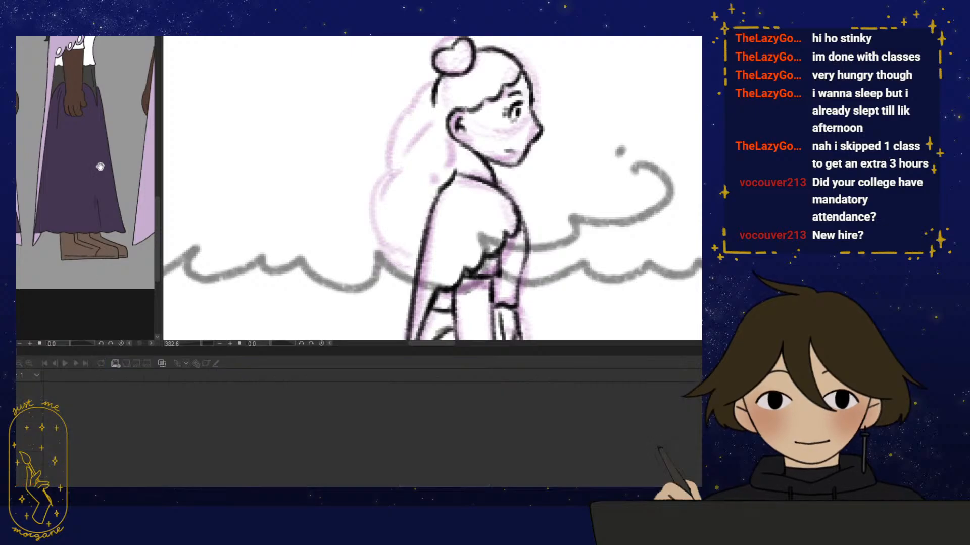
{"action": "scroll", "coordinate": [93, 258], "scroll_direction": "up", "scroll_amount": 3}
{"action": "scroll", "coordinate": [94, 258], "scroll_direction": "down", "scroll_amount": 2}
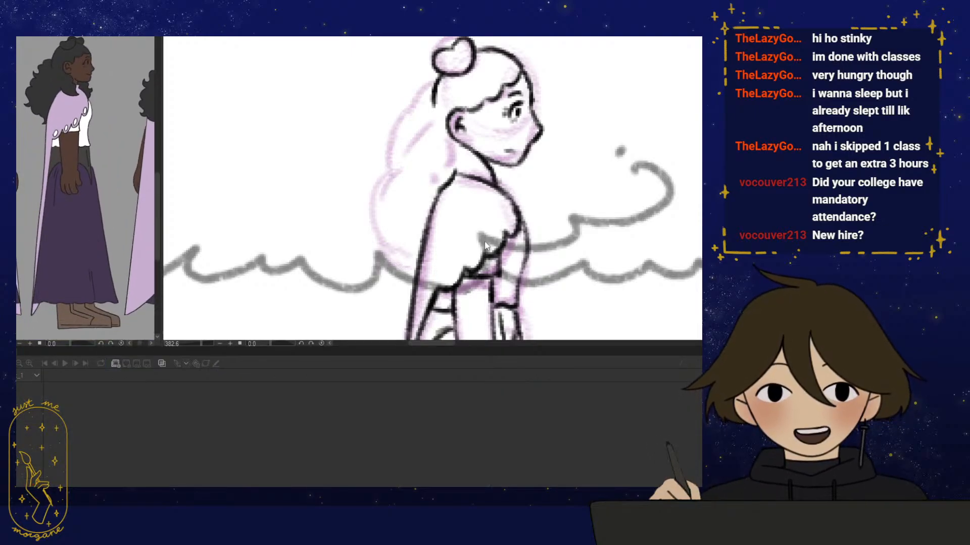
{"action": "left_click_drag", "start_coordinate": [489, 262], "coordinate": [471, 262]}
{"action": "left_click", "coordinate": [51, 418]}
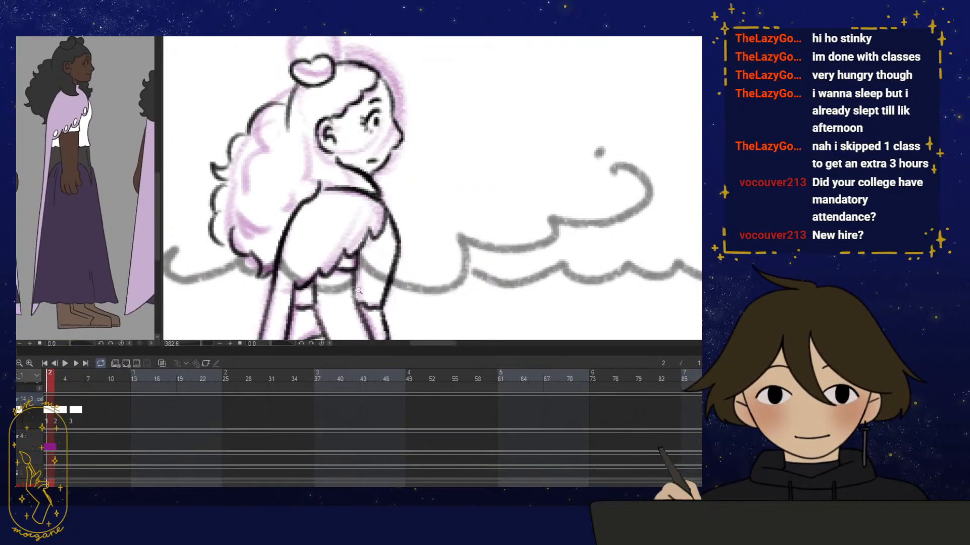
{"action": "left_click", "coordinate": [62, 412]}
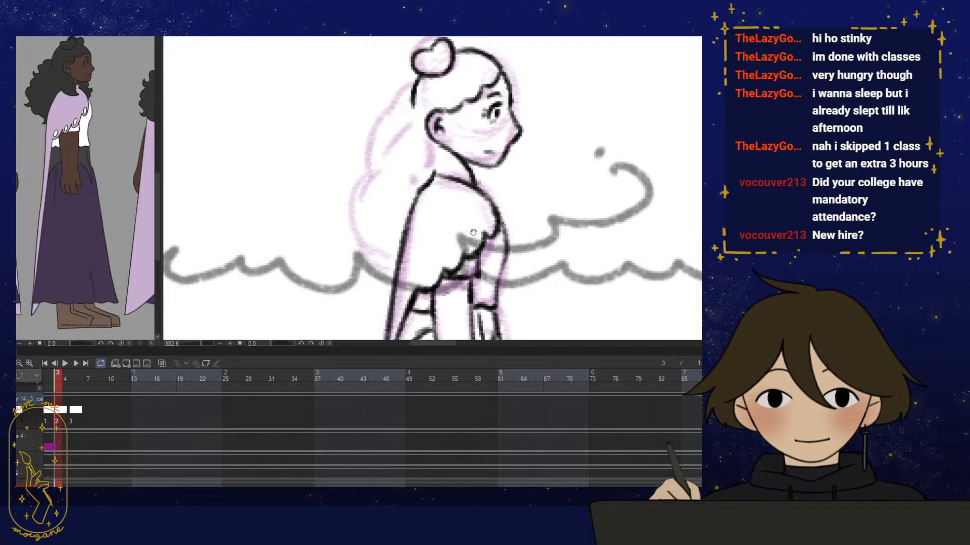
Draw the small black ruffle of the cape collar below the chin at the front of the neck
{"action": "left_click_drag", "start_coordinate": [473, 232], "coordinate": [457, 221]}
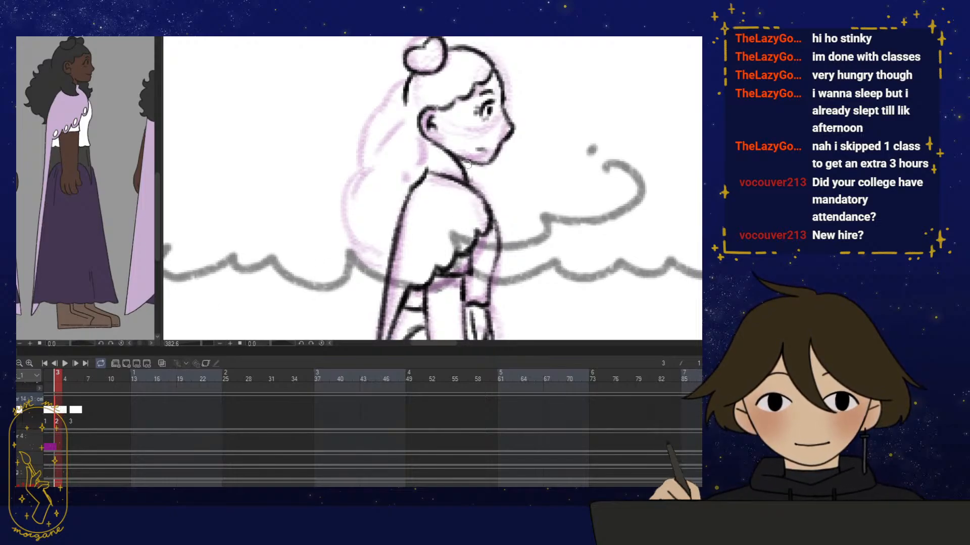
{"action": "left_click_drag", "start_coordinate": [489, 195], "coordinate": [485, 191]}
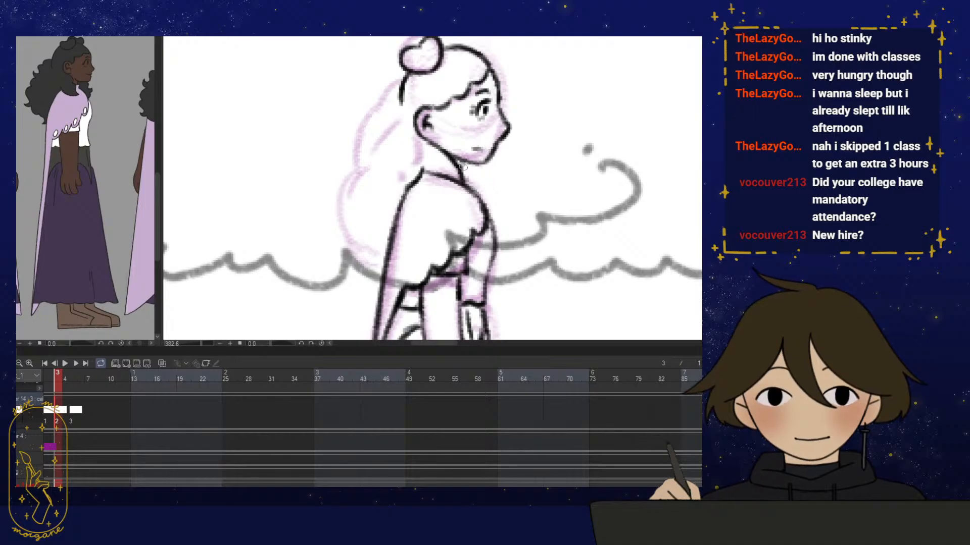
{"action": "mouse_move", "coordinate": [474, 174]}
{"action": "left_mouse_down"}
{"action": "mouse_move", "coordinate": [476, 192]}
{"action": "mouse_move", "coordinate": [482, 164]}
{"action": "left_mouse_up"}
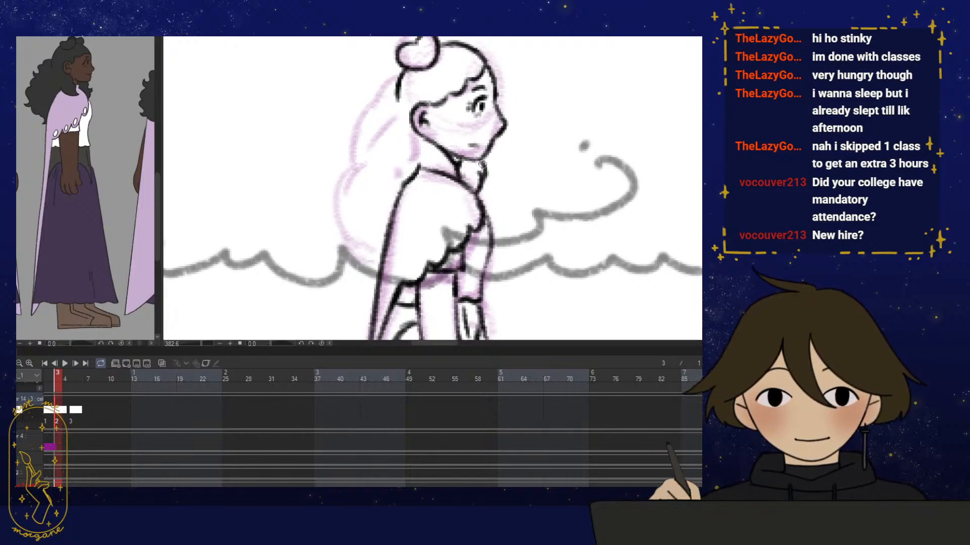
Draw the upper back outline of the loose hair behind the bun and clean up around it with the eraser
{"action": "scroll", "coordinate": [482, 163], "scroll_direction": "up", "scroll_amount": 3}
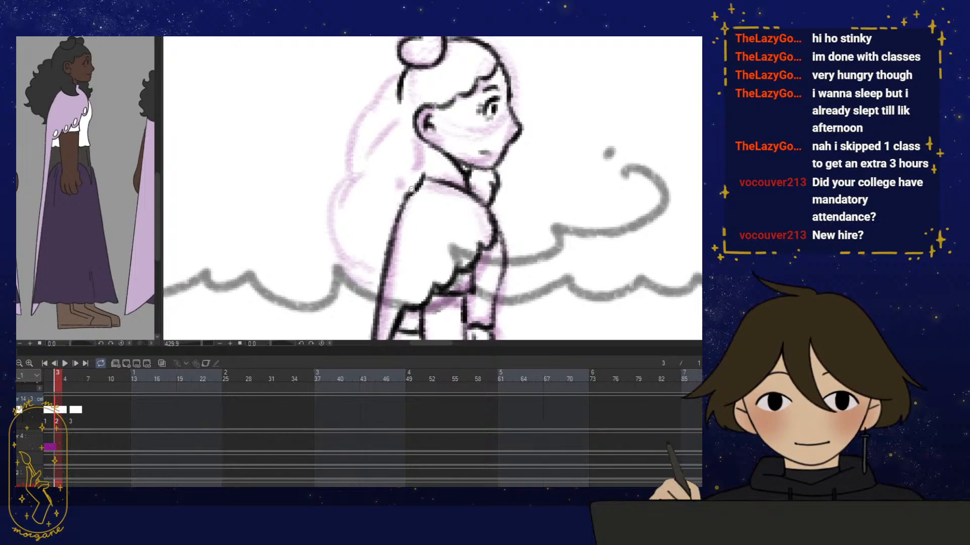
{"action": "left_click_drag", "start_coordinate": [414, 186], "coordinate": [419, 183]}
{"action": "mouse_move", "coordinate": [404, 75]}
{"action": "left_mouse_down"}
{"action": "mouse_move", "coordinate": [405, 109]}
{"action": "mouse_move", "coordinate": [416, 100]}
{"action": "mouse_move", "coordinate": [346, 125]}
{"action": "mouse_move", "coordinate": [374, 109]}
{"action": "left_mouse_up"}
{"action": "key", "text": "e"}
{"action": "key", "text": "bracketleft"}
{"action": "key", "text": "bracketright"}
{"action": "left_click_drag", "start_coordinate": [365, 157], "coordinate": [371, 164]}
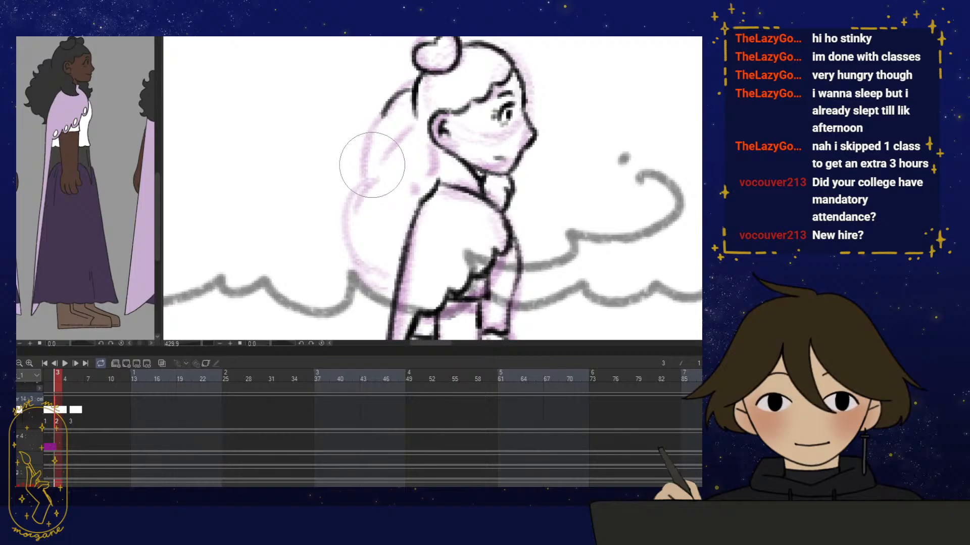
{"action": "key", "text": "p"}
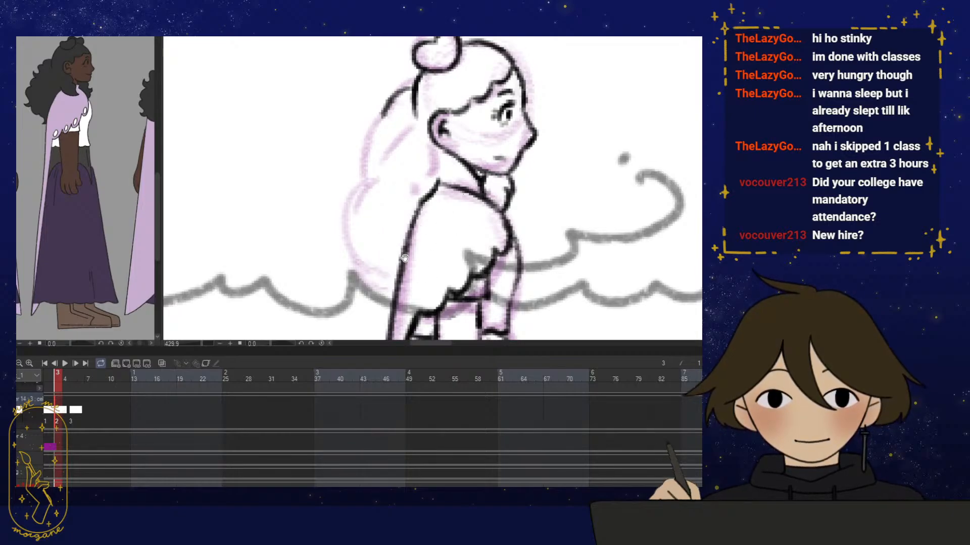
Draw the pointed lower edge of the loose hair behind the cape, using the hair on frame 2 as reference
{"action": "scroll", "coordinate": [416, 183], "scroll_direction": "down", "scroll_amount": 3}
{"action": "scroll", "coordinate": [151, 393], "scroll_direction": "left", "scroll_amount": 3}
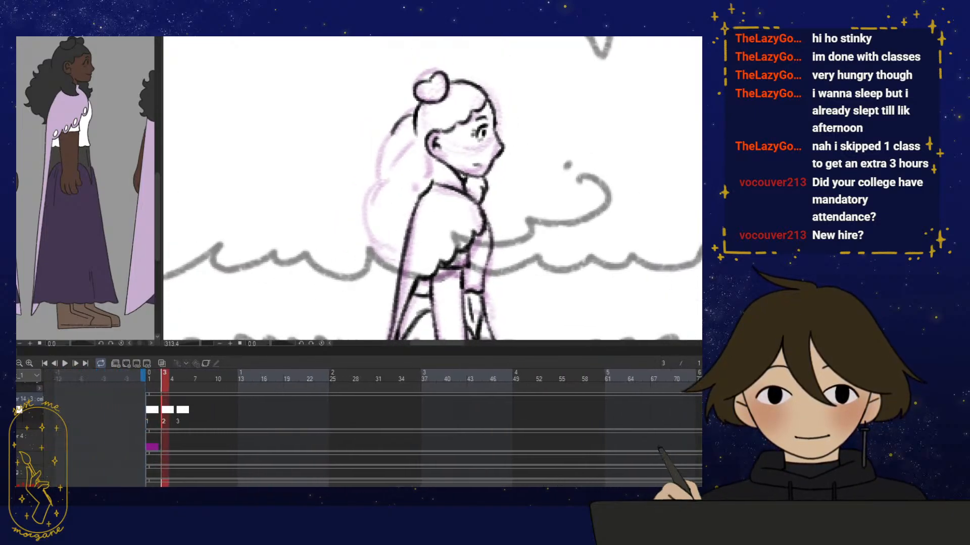
{"action": "left_click", "coordinate": [156, 379]}
{"action": "left_click_drag", "start_coordinate": [161, 379], "coordinate": [157, 376]}
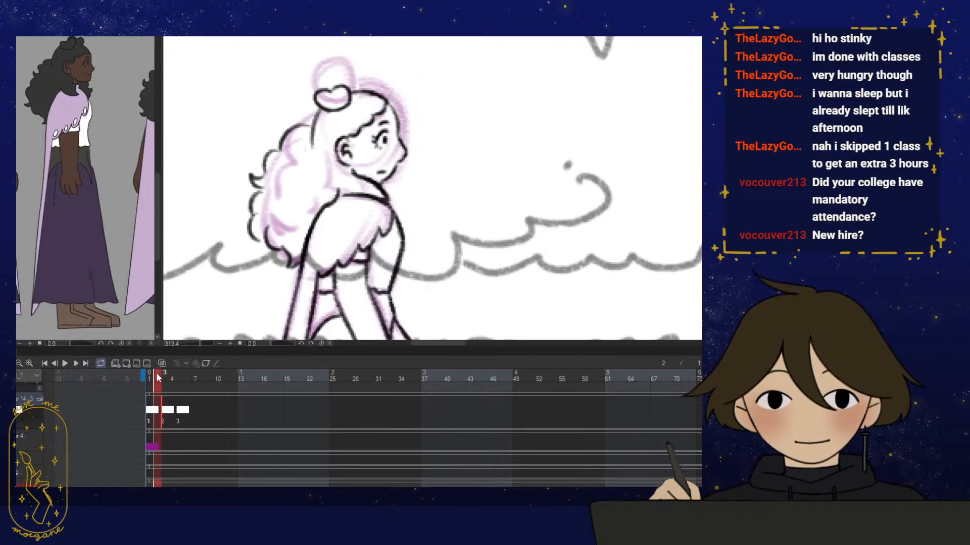
{"action": "left_click", "coordinate": [164, 378]}
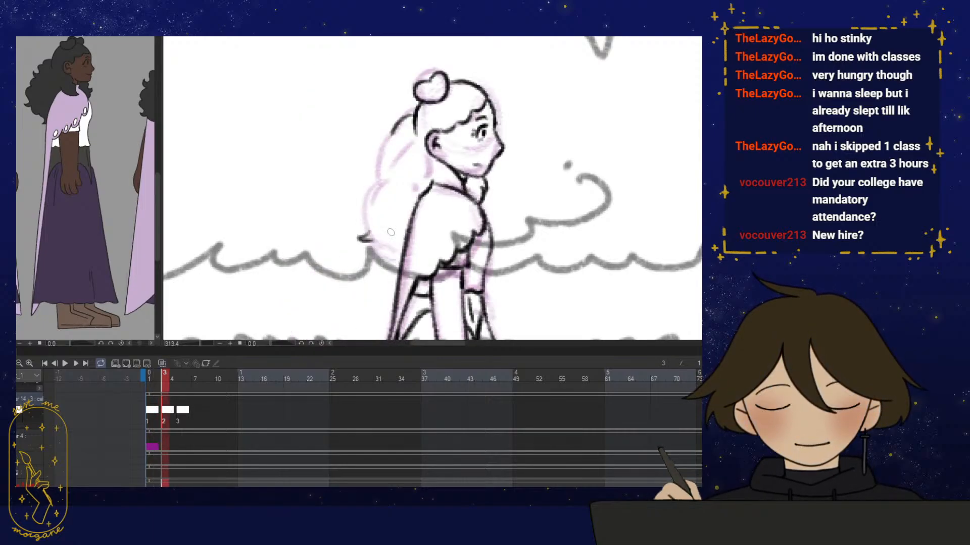
{"action": "mouse_move", "coordinate": [379, 240]}
{"action": "left_mouse_down"}
{"action": "mouse_move", "coordinate": [363, 235]}
{"action": "mouse_move", "coordinate": [368, 259]}
{"action": "left_mouse_up"}
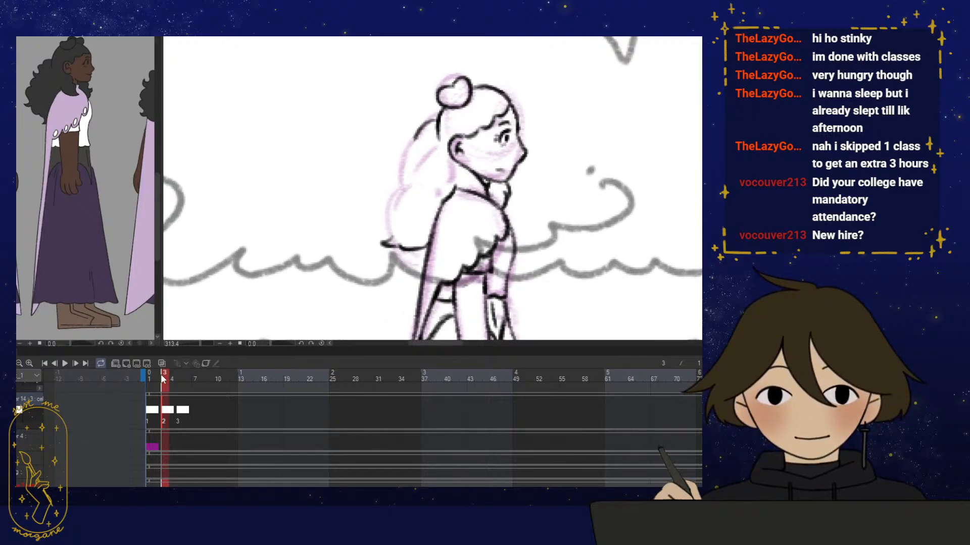
Draw scalloped curls with a small flicked tip extending down the upper back of the hair
{"action": "left_click_drag", "start_coordinate": [163, 378], "coordinate": [166, 380]}
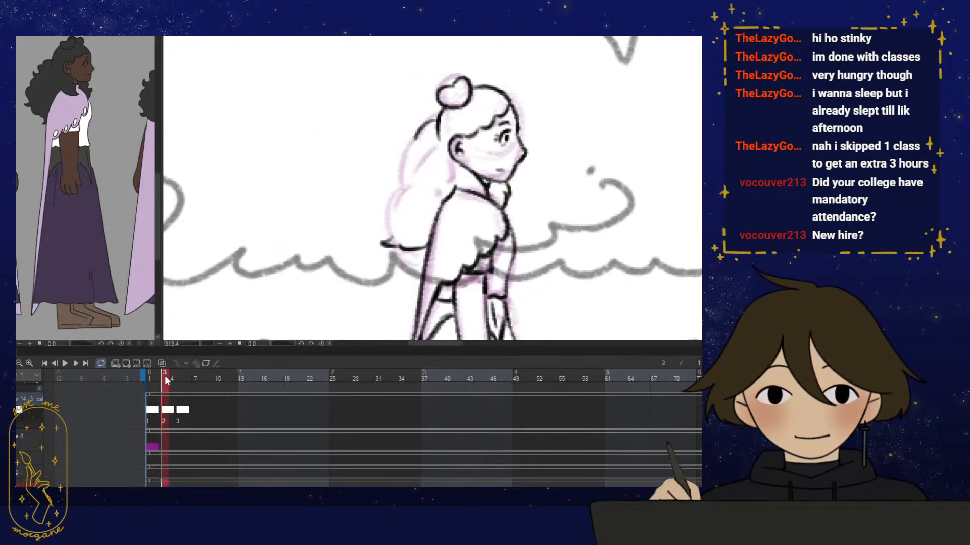
{"action": "mouse_move", "coordinate": [407, 144]}
{"action": "left_mouse_down"}
{"action": "mouse_move", "coordinate": [384, 143]}
{"action": "mouse_move", "coordinate": [385, 152]}
{"action": "left_mouse_up"}
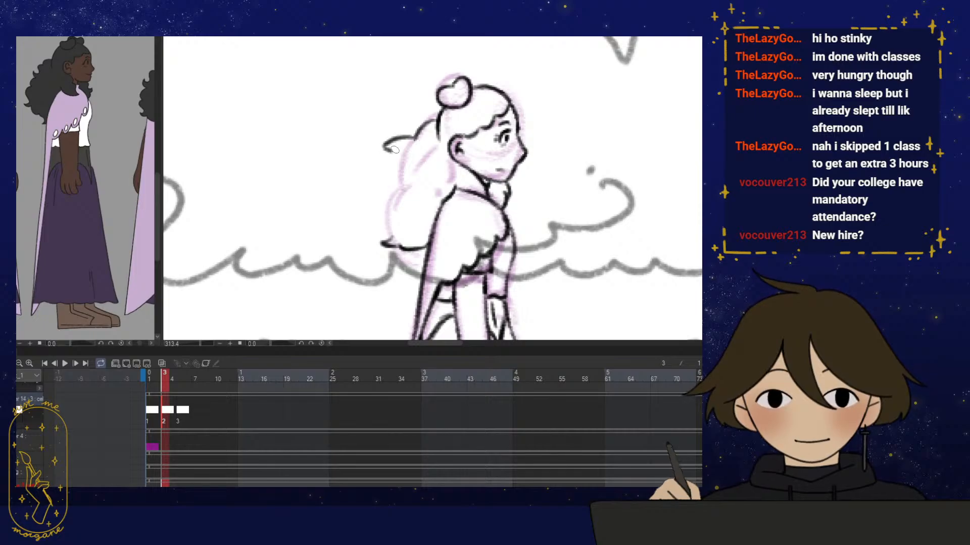
{"action": "left_click_drag", "start_coordinate": [160, 379], "coordinate": [168, 382]}
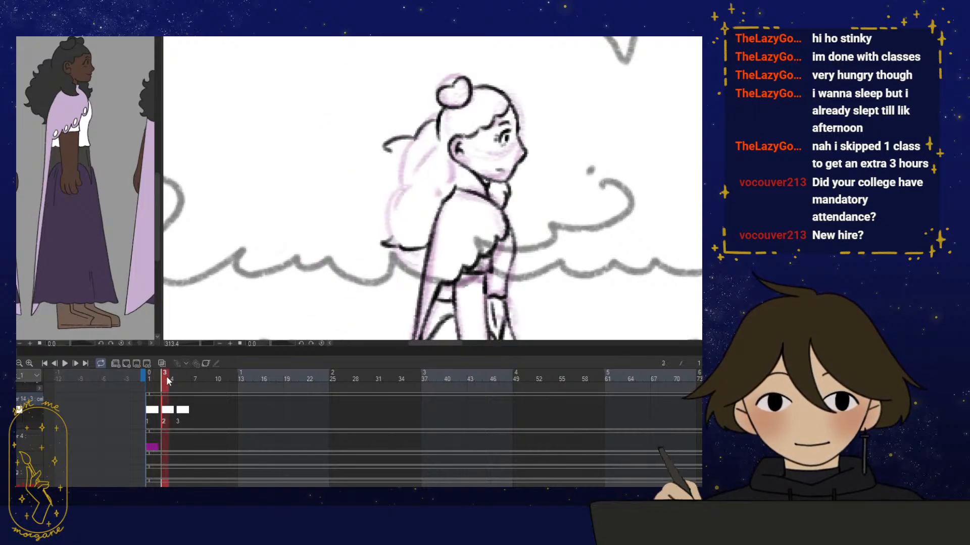
{"action": "mouse_move", "coordinate": [394, 146]}
{"action": "left_mouse_down"}
{"action": "mouse_move", "coordinate": [436, 120]}
{"action": "mouse_move", "coordinate": [412, 143]}
{"action": "mouse_move", "coordinate": [376, 150]}
{"action": "mouse_move", "coordinate": [386, 186]}
{"action": "left_mouse_up"}
{"action": "scroll", "coordinate": [382, 187], "scroll_direction": "up", "scroll_amount": 1}
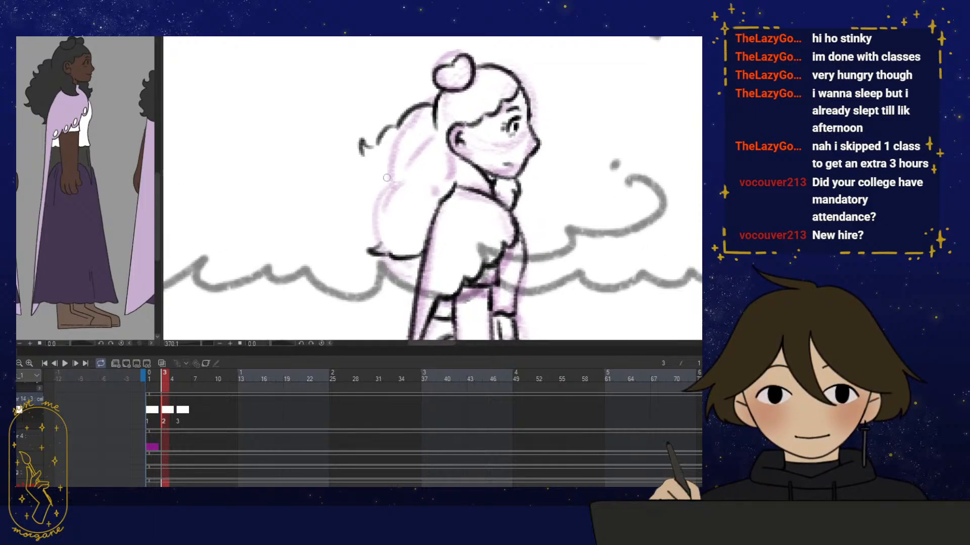
Continue the hair outline with rounded curls along its back edge, checking the shape against frame 2
{"action": "left_click", "coordinate": [158, 380]}
{"action": "left_click", "coordinate": [166, 380]}
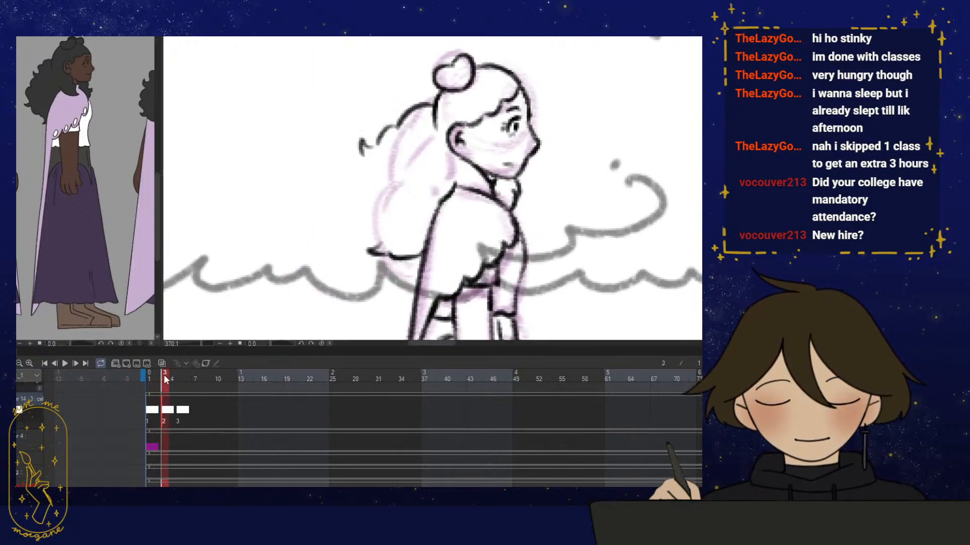
{"action": "left_click", "coordinate": [159, 380]}
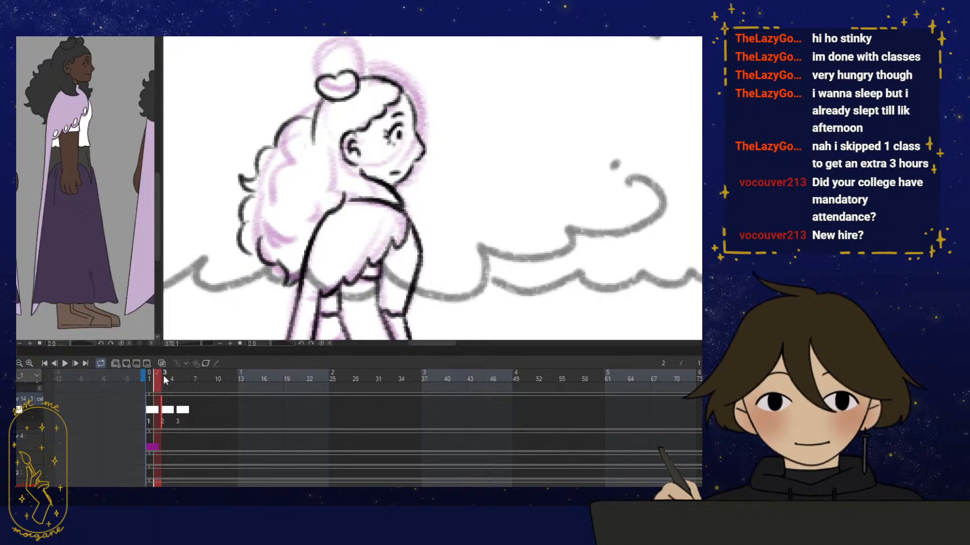
{"action": "left_click", "coordinate": [164, 380]}
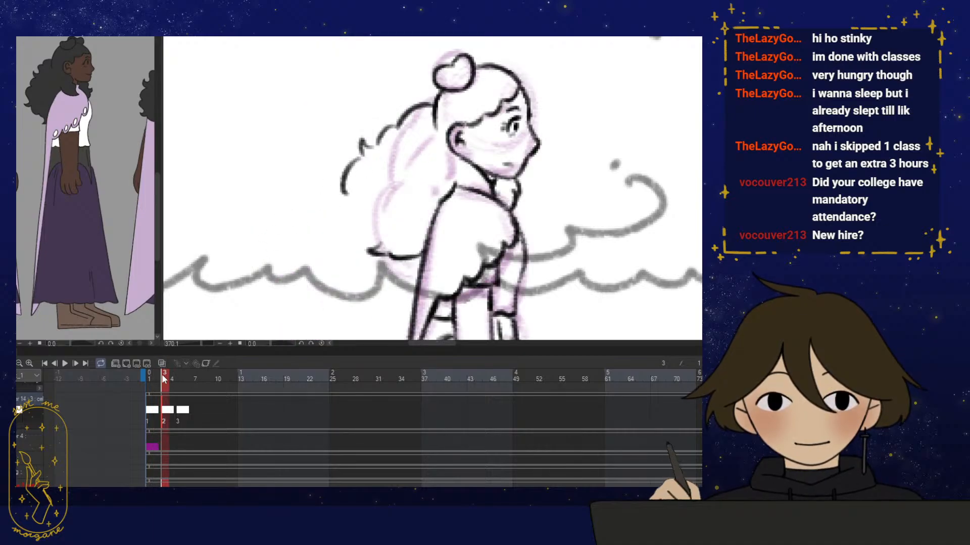
{"action": "left_click", "coordinate": [158, 380]}
{"action": "left_click", "coordinate": [165, 380]}
{"action": "left_click_drag", "start_coordinate": [343, 195], "coordinate": [353, 226]}
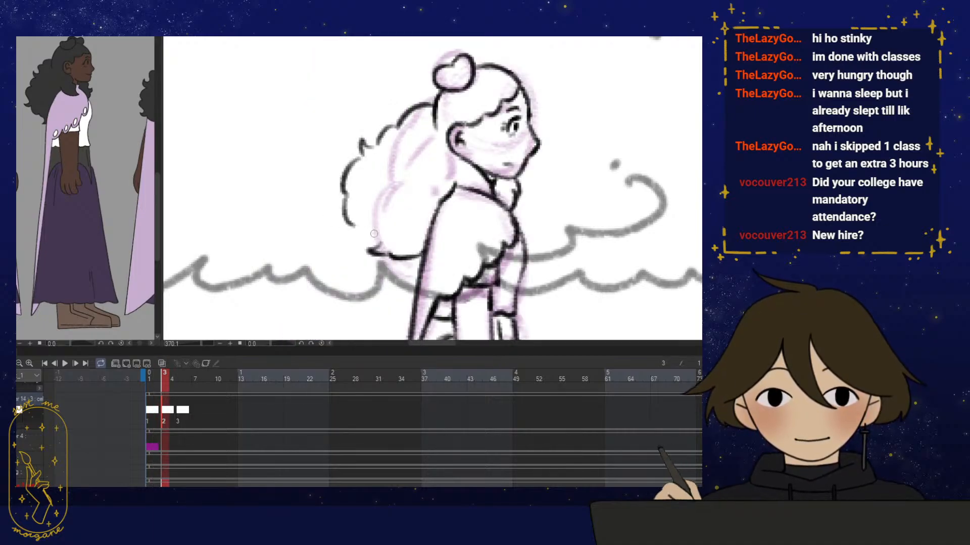
Draw and refine the lower back curls so the hair outline joins its bottom edge, checking against frame 2
{"action": "left_click", "coordinate": [158, 381]}
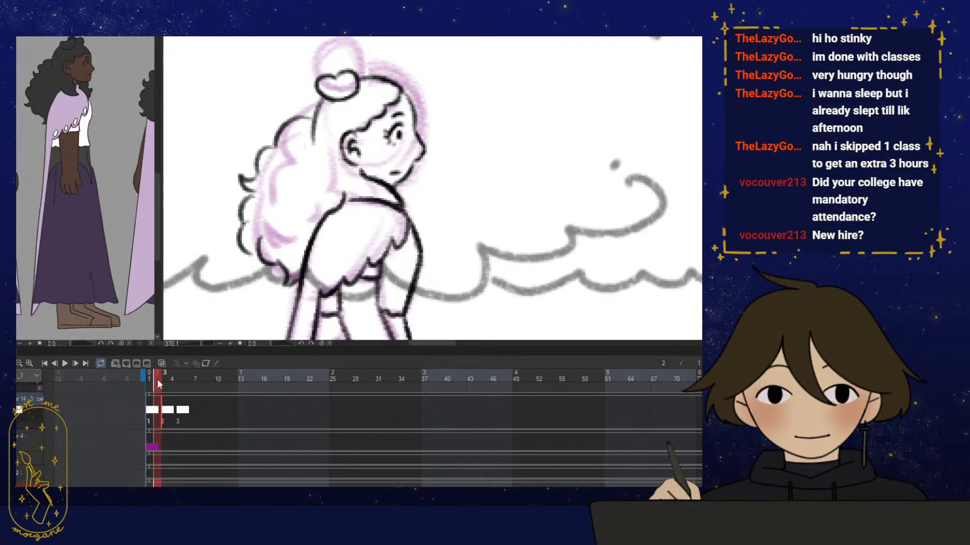
{"action": "left_click", "coordinate": [164, 381]}
{"action": "left_click_drag", "start_coordinate": [355, 226], "coordinate": [371, 250]}
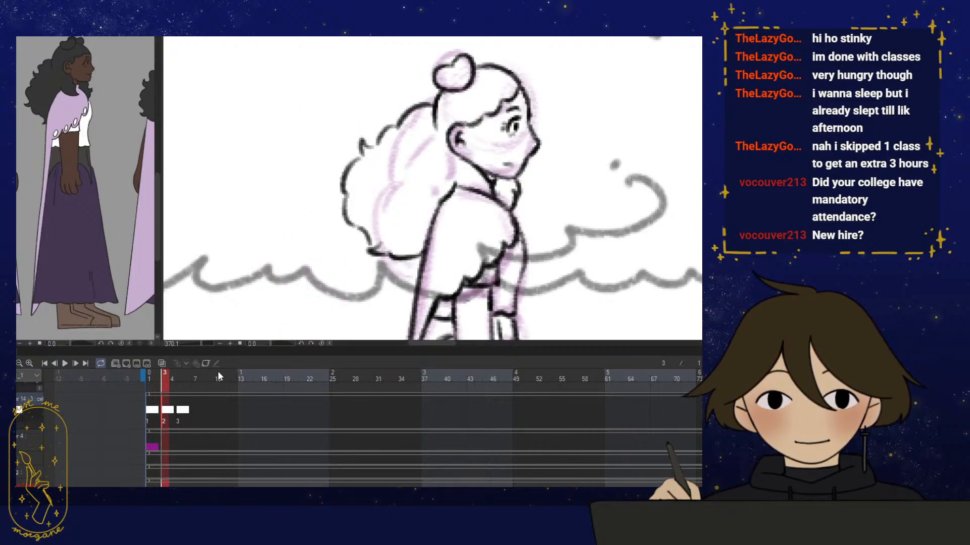
{"action": "left_click", "coordinate": [158, 381]}
{"action": "left_click", "coordinate": [165, 380]}
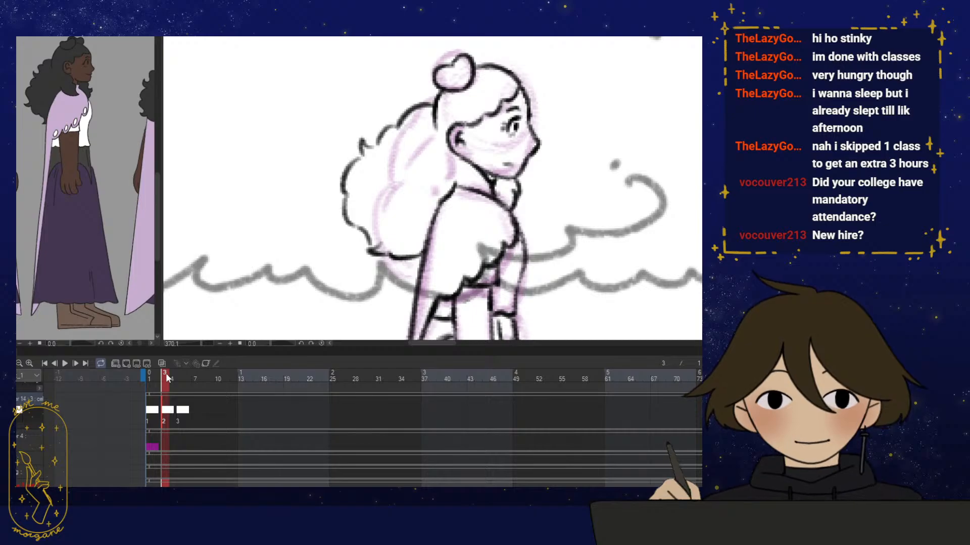
{"action": "left_click_drag", "start_coordinate": [355, 227], "coordinate": [371, 242]}
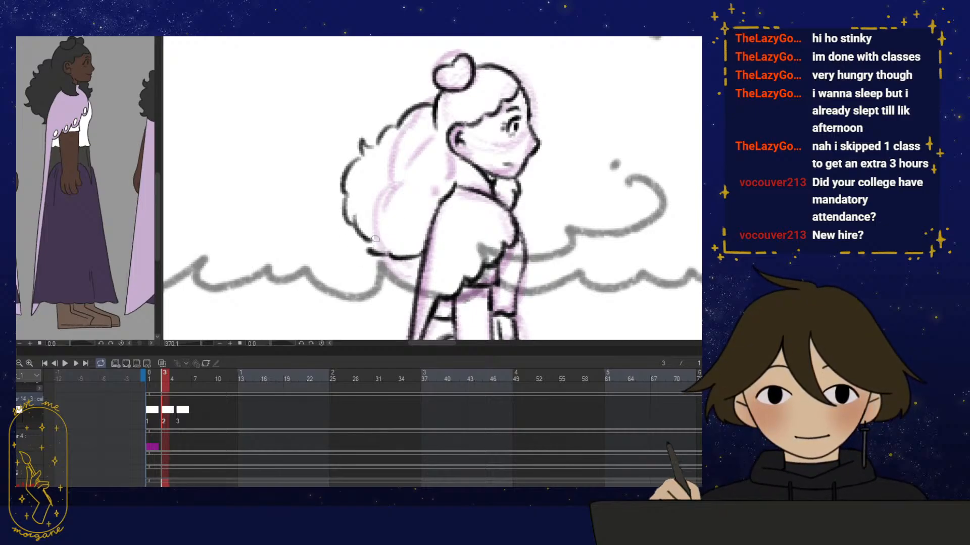
{"action": "left_click_drag", "start_coordinate": [372, 240], "coordinate": [390, 257]}
{"action": "mouse_move", "coordinate": [367, 213]}
{"action": "left_mouse_down"}
{"action": "mouse_move", "coordinate": [345, 202]}
{"action": "mouse_move", "coordinate": [354, 228]}
{"action": "left_mouse_up"}
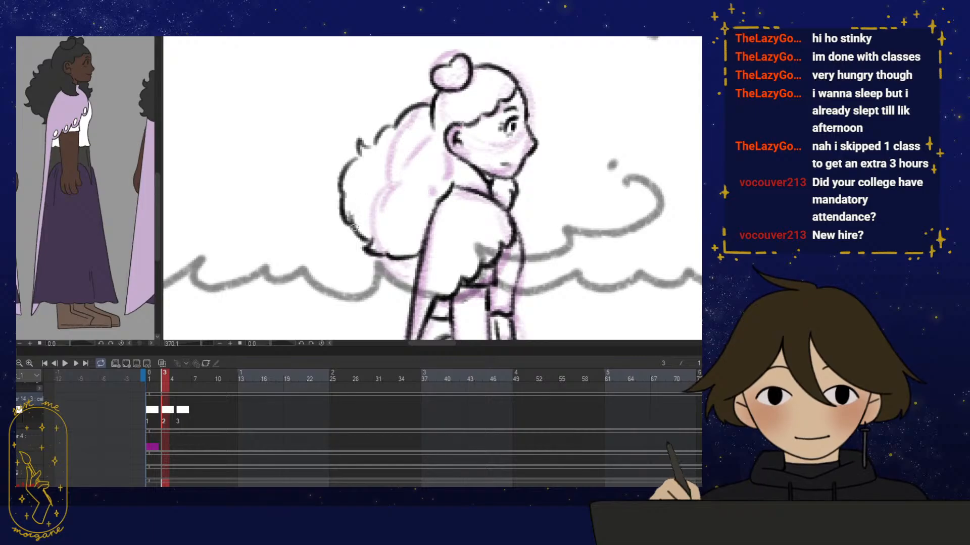
Move through the timeline from frame 3 to cel 3's rough sketch at frame 5
{"action": "scroll", "coordinate": [353, 228], "scroll_direction": "down", "scroll_amount": 3}
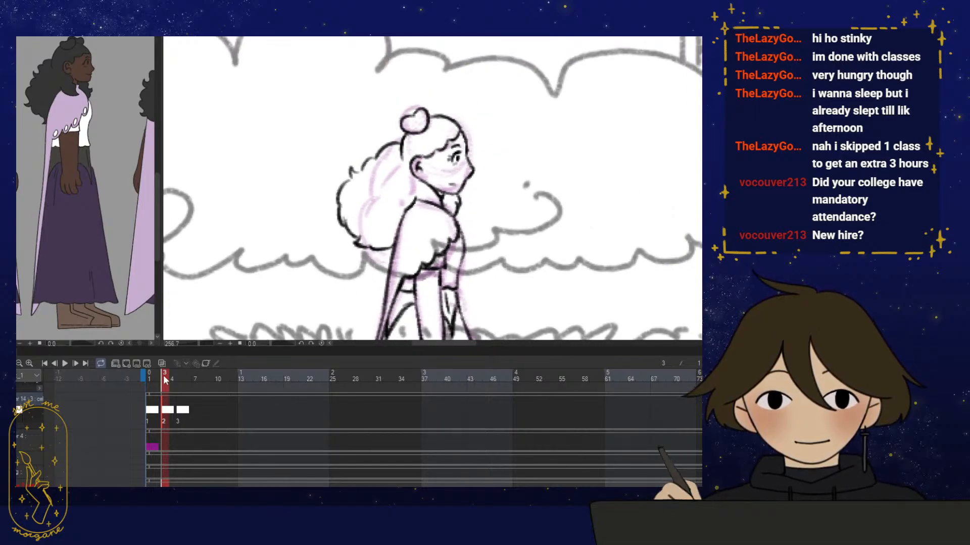
{"action": "left_click_drag", "start_coordinate": [164, 378], "coordinate": [169, 378]}
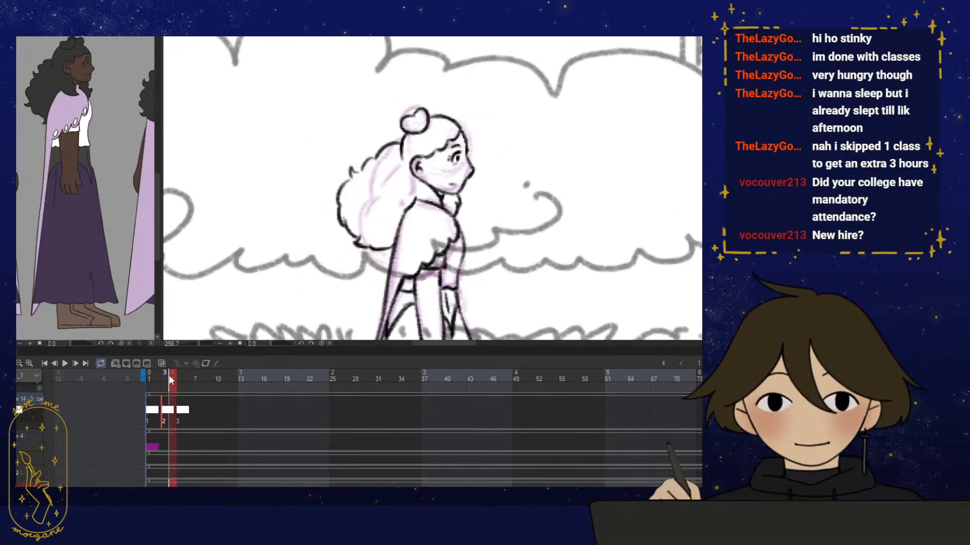
{"action": "left_click", "coordinate": [180, 379]}
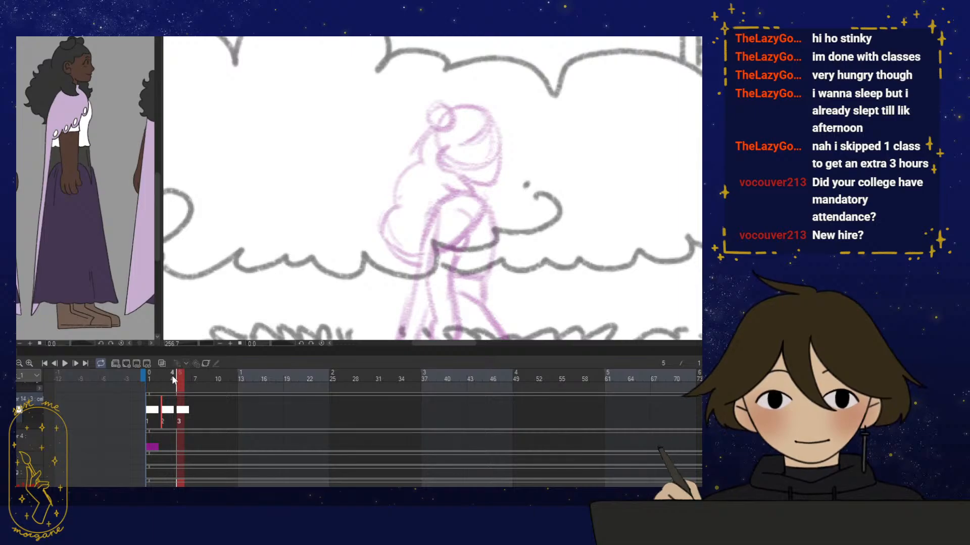
Examine the inked pose at frame 3 against the rough sketch at frame 5
{"action": "scroll", "coordinate": [430, 215], "scroll_direction": "down", "scroll_amount": 3}
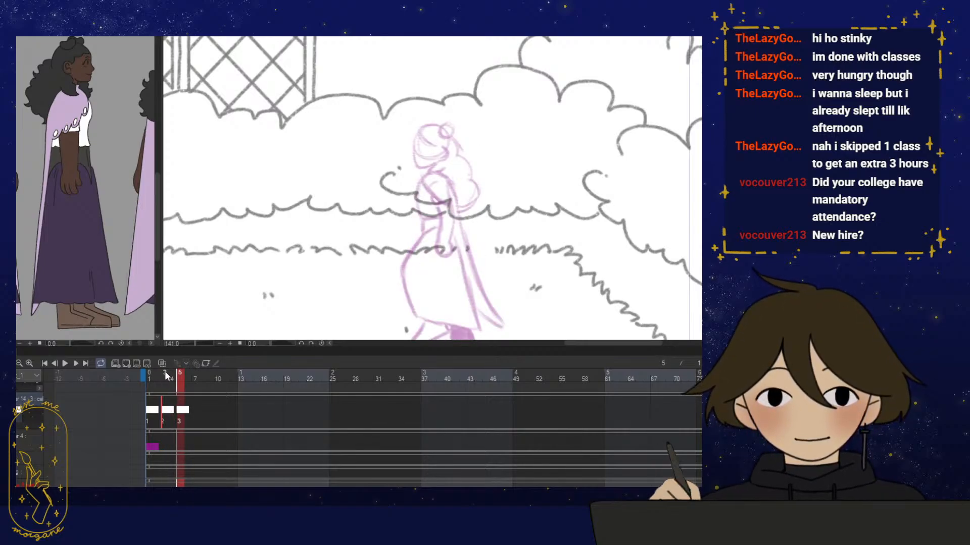
{"action": "mouse_move", "coordinate": [165, 374]}
{"action": "left_mouse_down"}
{"action": "mouse_move", "coordinate": [154, 383]}
{"action": "mouse_move", "coordinate": [165, 377]}
{"action": "left_mouse_up"}
{"action": "scroll", "coordinate": [429, 272], "scroll_direction": "down", "scroll_amount": 2}
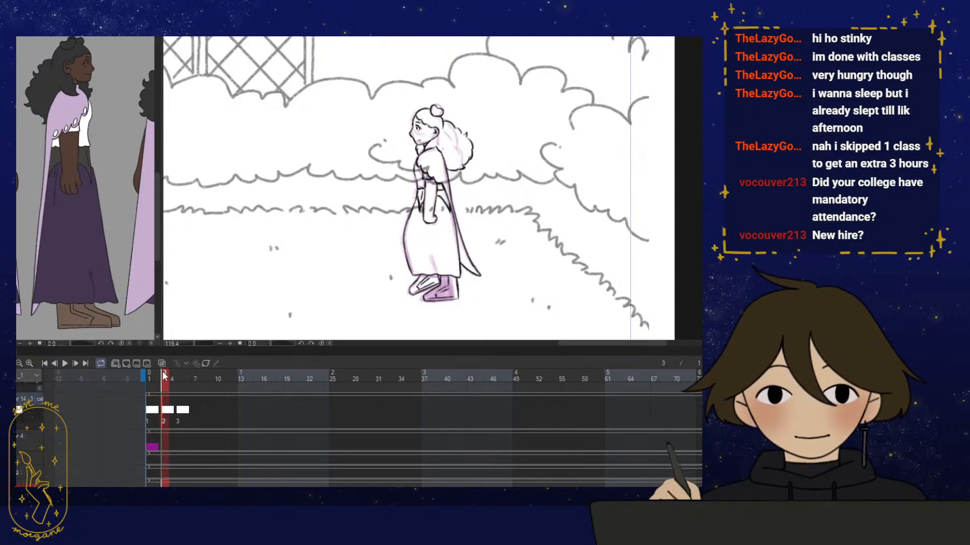
{"action": "key", "text": "ctrl+plus"}
{"action": "key", "text": "ctrl+plus"}
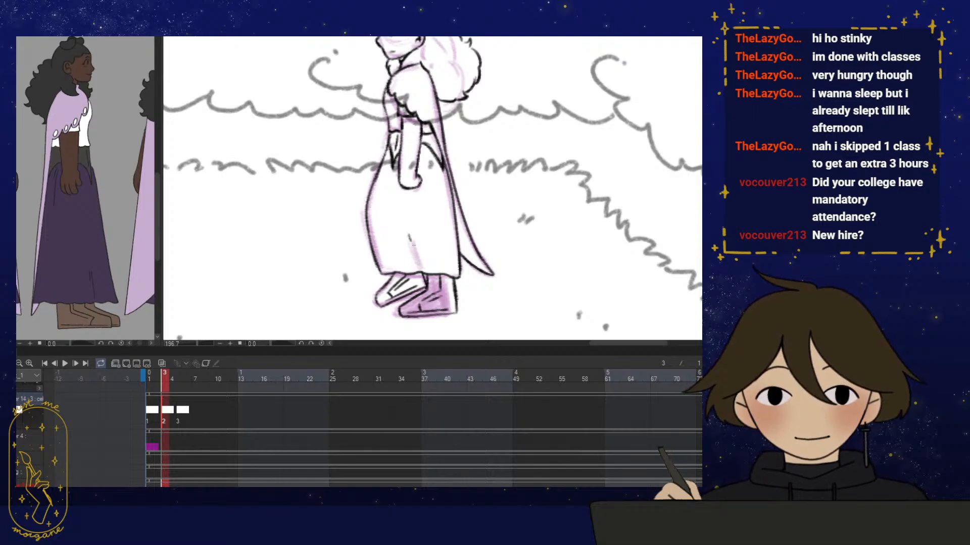
{"action": "key", "text": "ctrl+minus"}
{"action": "key", "text": "ctrl+minus"}
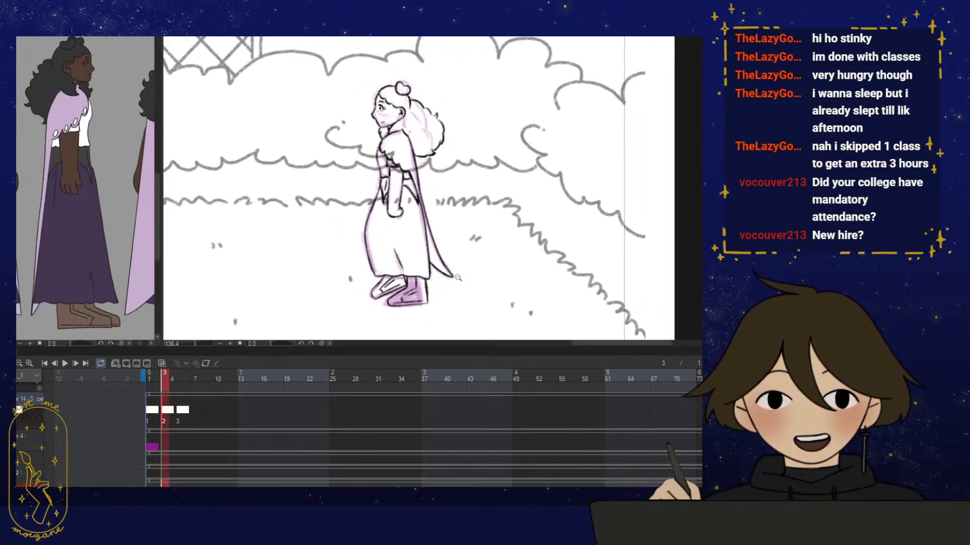
{"action": "left_click", "coordinate": [458, 277]}
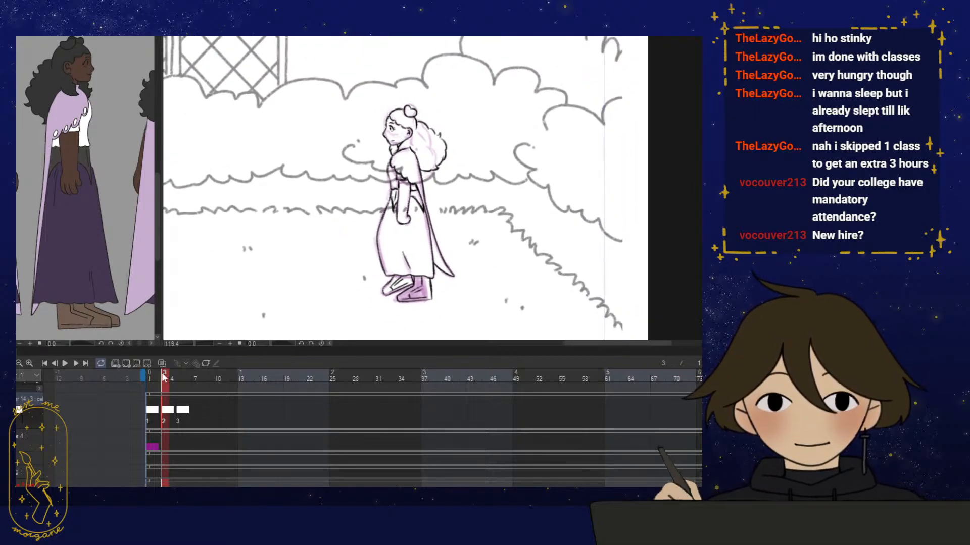
{"action": "left_click_drag", "start_coordinate": [164, 380], "coordinate": [166, 379]}
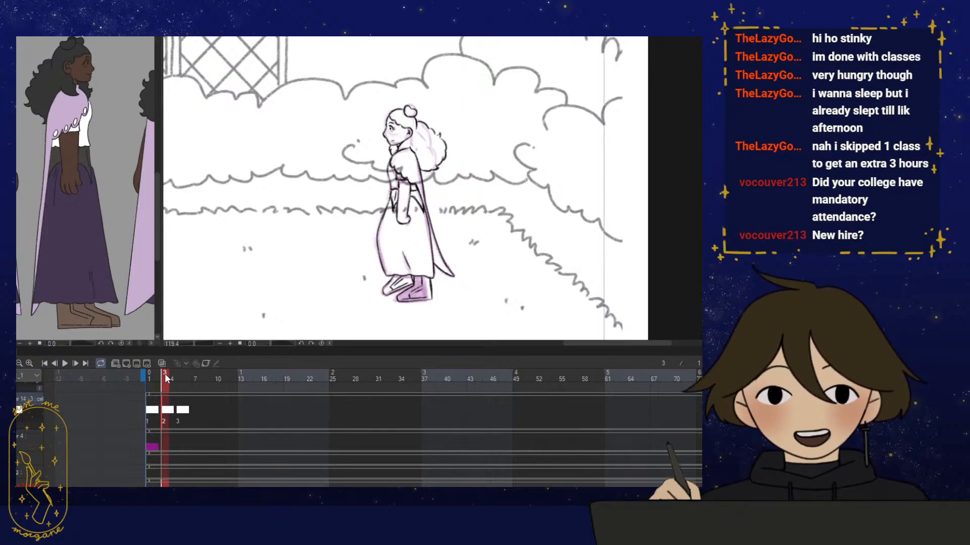
{"action": "left_click_drag", "start_coordinate": [167, 377], "coordinate": [182, 379]}
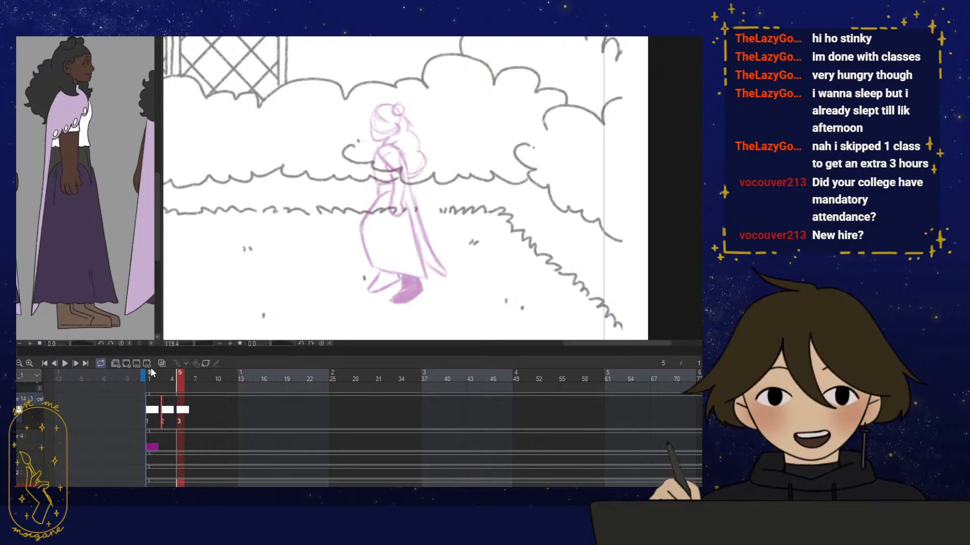
Check frame 5 with onion skin, and ink the outline and sole line of the purple-shaded foot
{"action": "left_click", "coordinate": [162, 363]}
{"action": "left_click_drag", "start_coordinate": [475, 277], "coordinate": [470, 261]}
{"action": "scroll", "coordinate": [394, 272], "scroll_direction": "up", "scroll_amount": 8}
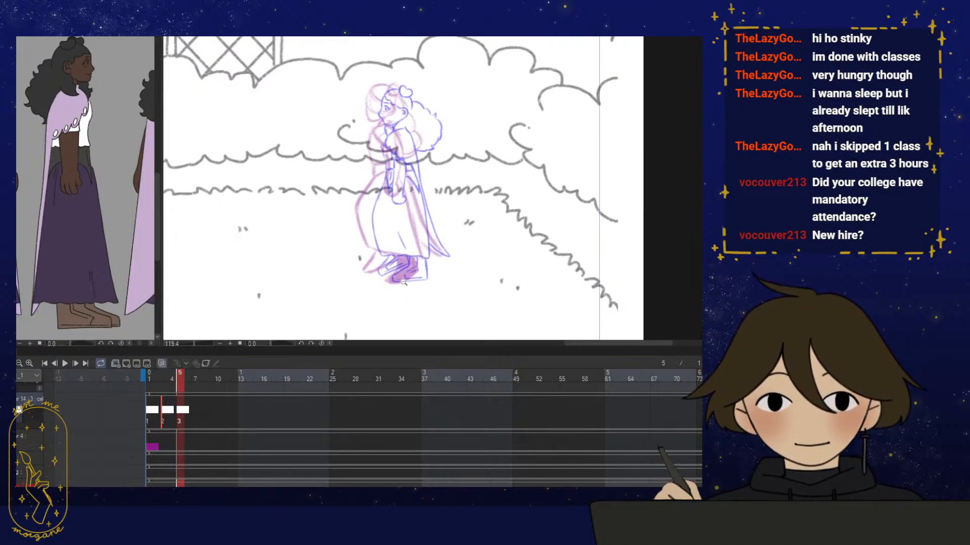
{"action": "mouse_move", "coordinate": [392, 270]}
{"action": "left_mouse_down"}
{"action": "mouse_move", "coordinate": [437, 272]}
{"action": "mouse_move", "coordinate": [492, 221]}
{"action": "left_mouse_up"}
{"action": "left_click_drag", "start_coordinate": [471, 173], "coordinate": [493, 216]}
{"action": "mouse_move", "coordinate": [417, 226]}
{"action": "left_mouse_down"}
{"action": "mouse_move", "coordinate": [387, 242]}
{"action": "mouse_move", "coordinate": [390, 262]}
{"action": "mouse_move", "coordinate": [408, 227]}
{"action": "left_mouse_up"}
{"action": "left_click", "coordinate": [162, 364]}
{"action": "left_click_drag", "start_coordinate": [421, 181], "coordinate": [391, 244]}
{"action": "left_click_drag", "start_coordinate": [413, 275], "coordinate": [471, 224]}
{"action": "mouse_move", "coordinate": [439, 255]}
{"action": "left_mouse_down"}
{"action": "mouse_move", "coordinate": [432, 264]}
{"action": "mouse_move", "coordinate": [481, 260]}
{"action": "left_mouse_up"}
{"action": "left_click_drag", "start_coordinate": [363, 248], "coordinate": [396, 245]}
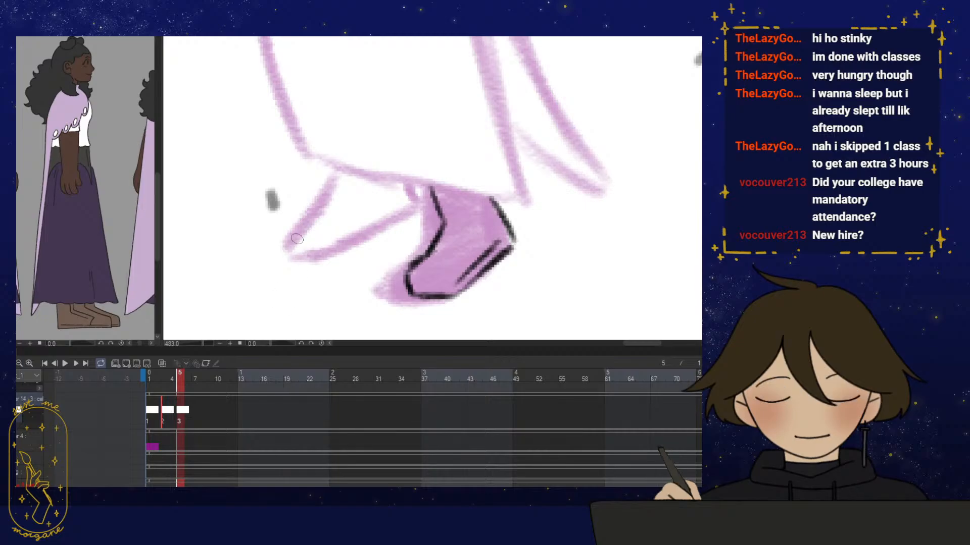
Ink the raised unshaded foot over the sketch, with its pointed toe, heel and underside
{"action": "mouse_move", "coordinate": [336, 175]}
{"action": "left_mouse_down"}
{"action": "mouse_move", "coordinate": [291, 239]}
{"action": "mouse_move", "coordinate": [303, 261]}
{"action": "mouse_move", "coordinate": [419, 210]}
{"action": "mouse_move", "coordinate": [356, 228]}
{"action": "mouse_move", "coordinate": [402, 207]}
{"action": "left_mouse_up"}
{"action": "left_click_drag", "start_coordinate": [356, 230], "coordinate": [404, 203]}
{"action": "left_click_drag", "start_coordinate": [298, 260], "coordinate": [325, 239]}
{"action": "left_click_drag", "start_coordinate": [335, 171], "coordinate": [298, 257]}
{"action": "mouse_move", "coordinate": [404, 179]}
{"action": "left_mouse_down"}
{"action": "mouse_move", "coordinate": [428, 220]}
{"action": "mouse_move", "coordinate": [406, 260]}
{"action": "left_mouse_up"}
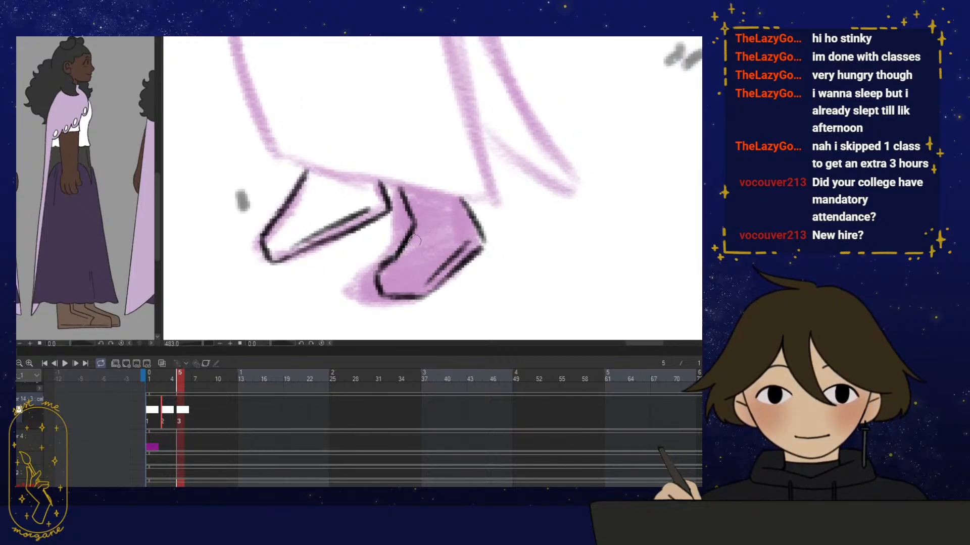
Extend the sole lines on both feet, using onion skin to match the previous drawing
{"action": "left_click_drag", "start_coordinate": [415, 226], "coordinate": [376, 280]}
{"action": "mouse_move", "coordinate": [408, 291]}
{"action": "left_mouse_down"}
{"action": "mouse_move", "coordinate": [400, 289]}
{"action": "mouse_move", "coordinate": [447, 282]}
{"action": "mouse_move", "coordinate": [441, 258]}
{"action": "left_mouse_up"}
{"action": "left_click", "coordinate": [161, 362]}
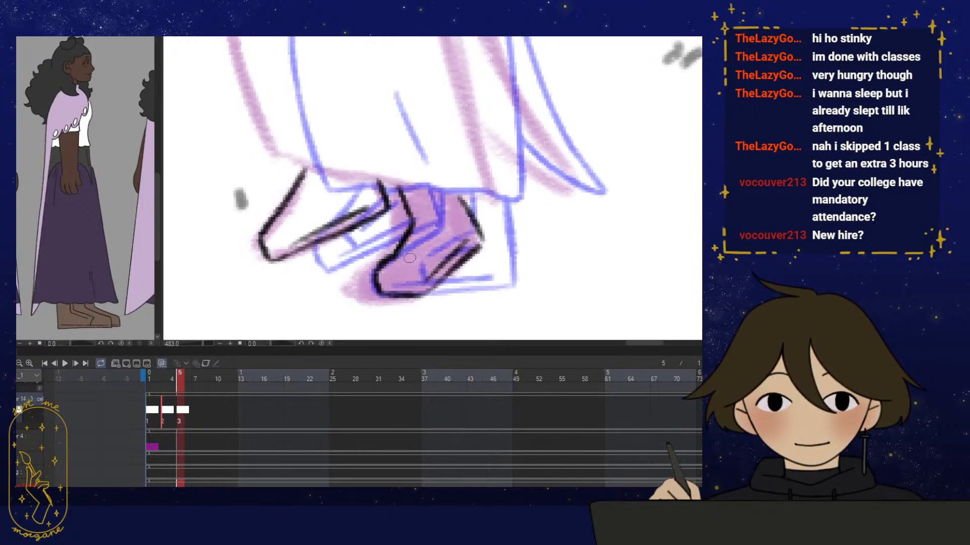
{"action": "mouse_move", "coordinate": [403, 292]}
{"action": "left_mouse_down"}
{"action": "mouse_move", "coordinate": [421, 281]}
{"action": "mouse_move", "coordinate": [442, 297]}
{"action": "left_mouse_up"}
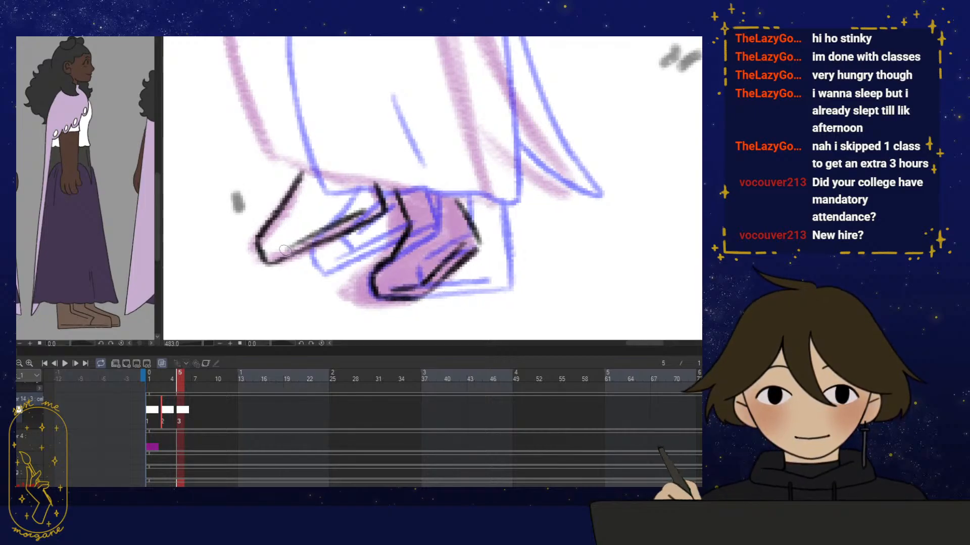
{"action": "left_click_drag", "start_coordinate": [277, 250], "coordinate": [375, 204]}
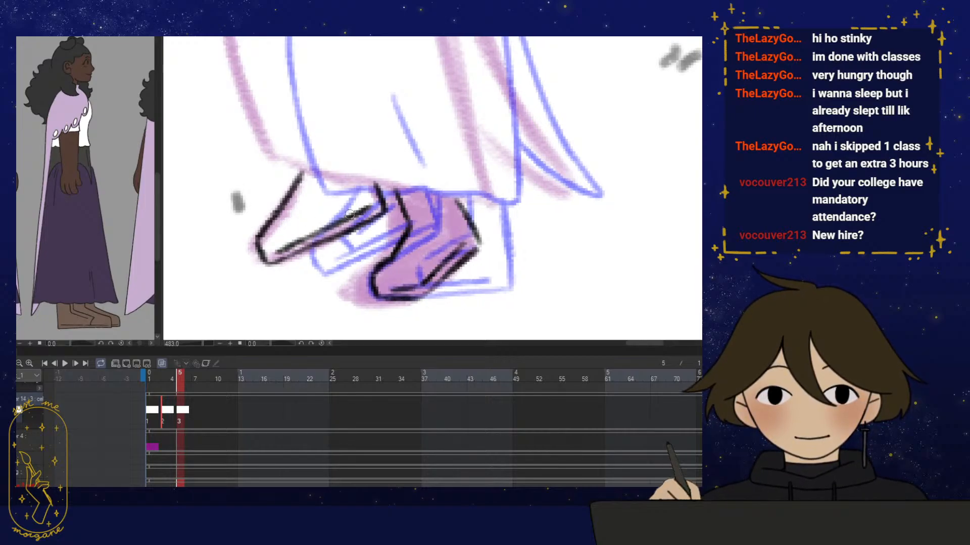
Add the inner edge lines inside both feet, and hide the onion skin
{"action": "left_click_drag", "start_coordinate": [344, 250], "coordinate": [351, 251]}
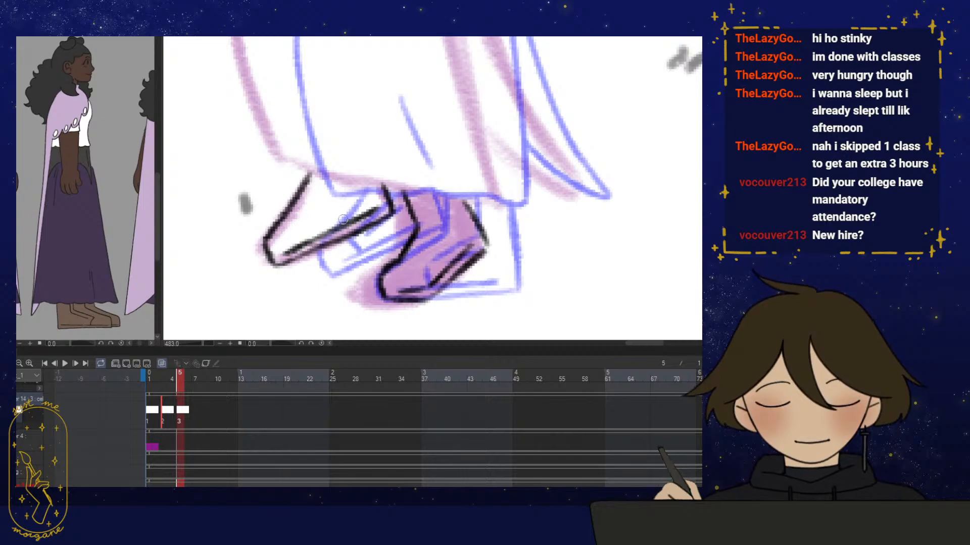
{"action": "left_click_drag", "start_coordinate": [450, 228], "coordinate": [446, 235]}
{"action": "left_click_drag", "start_coordinate": [302, 238], "coordinate": [333, 182]}
{"action": "mouse_move", "coordinate": [303, 218]}
{"action": "left_mouse_down"}
{"action": "mouse_move", "coordinate": [305, 241]}
{"action": "mouse_move", "coordinate": [327, 230]}
{"action": "mouse_move", "coordinate": [318, 206]}
{"action": "mouse_move", "coordinate": [337, 193]}
{"action": "mouse_move", "coordinate": [354, 203]}
{"action": "left_mouse_up"}
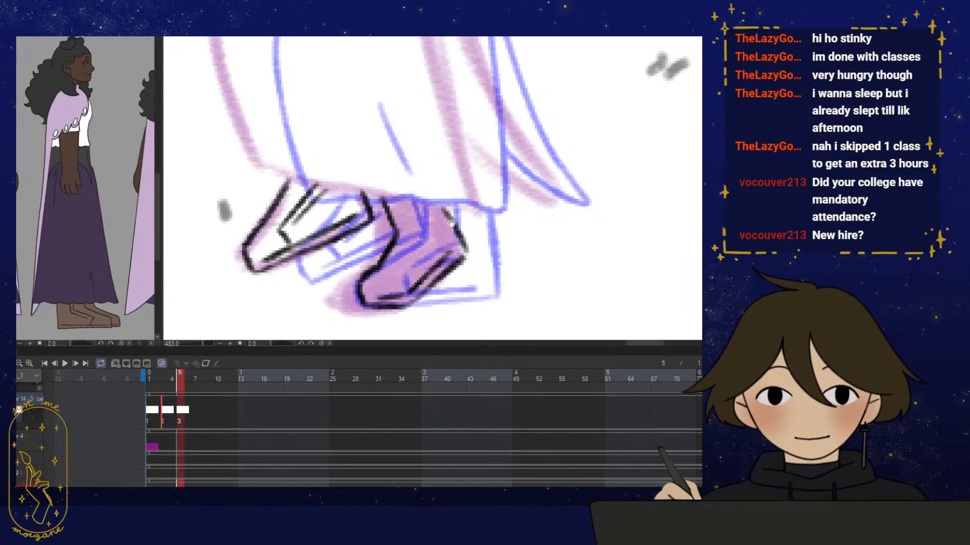
{"action": "mouse_move", "coordinate": [400, 272]}
{"action": "left_mouse_down"}
{"action": "mouse_move", "coordinate": [404, 291]}
{"action": "mouse_move", "coordinate": [399, 270]}
{"action": "mouse_move", "coordinate": [432, 225]}
{"action": "mouse_move", "coordinate": [436, 232]}
{"action": "mouse_move", "coordinate": [422, 216]}
{"action": "mouse_move", "coordinate": [430, 227]}
{"action": "left_mouse_up"}
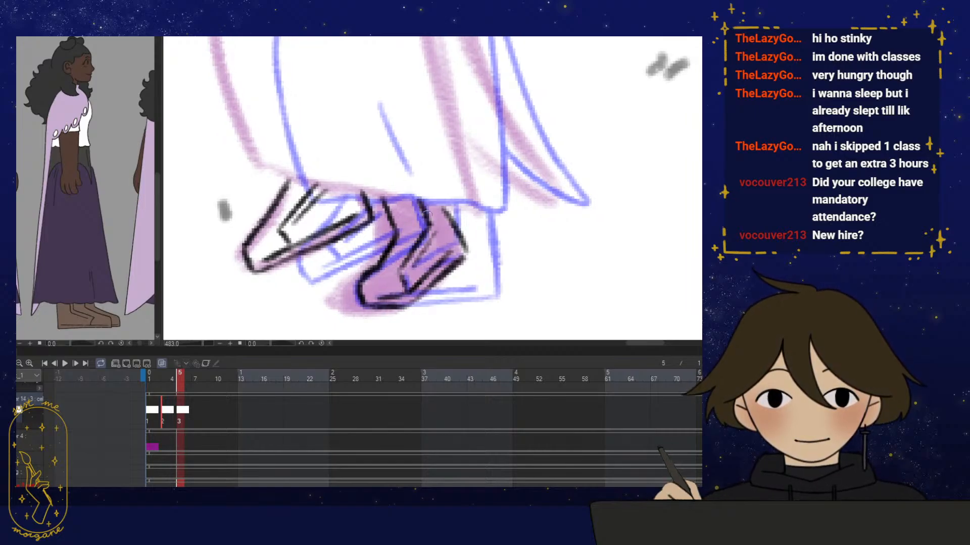
{"action": "scroll", "coordinate": [499, 241], "scroll_direction": "down", "scroll_amount": 3}
{"action": "left_click_drag", "start_coordinate": [498, 241], "coordinate": [488, 256]}
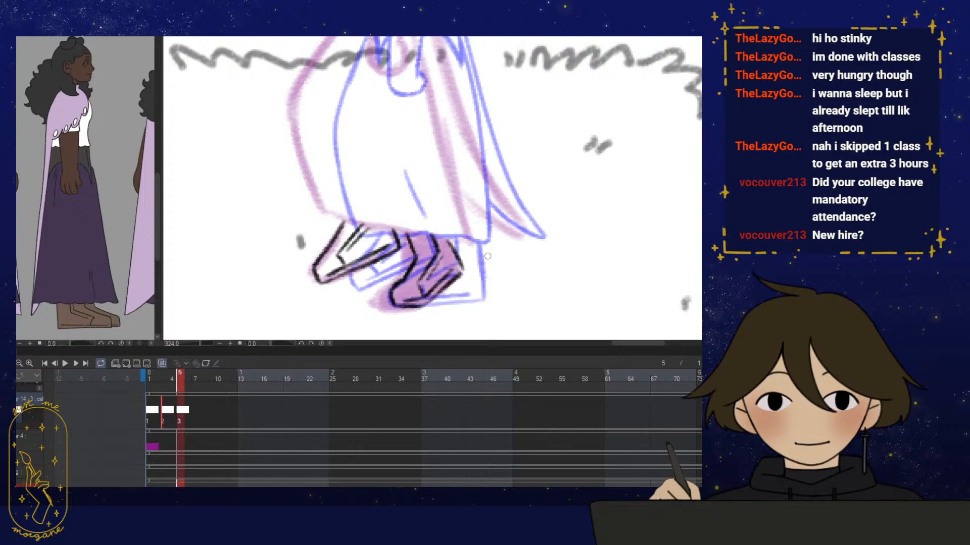
{"action": "left_click", "coordinate": [162, 361]}
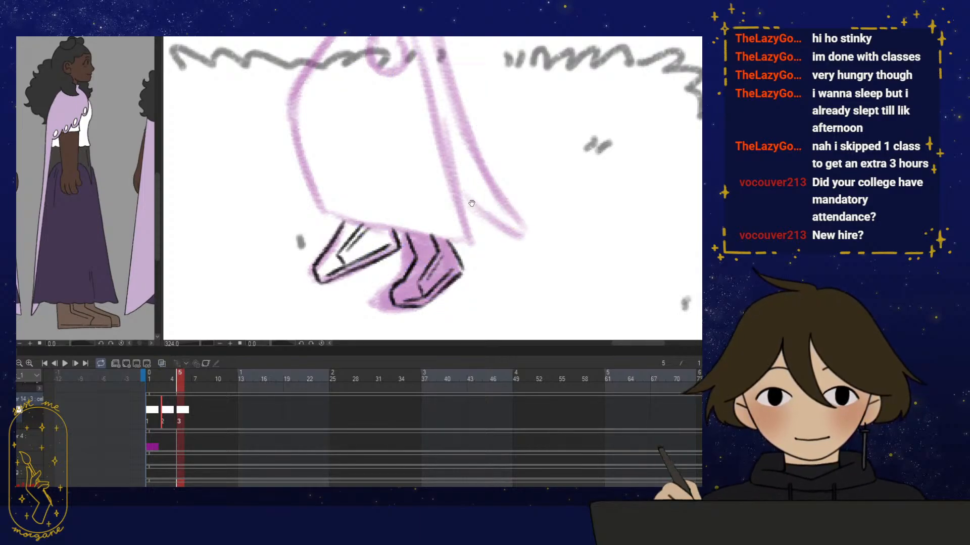
Ink the front of the waist and its pointed lower tip at frame 5, checking the rough pose at frame 7
{"action": "scroll", "coordinate": [470, 221], "scroll_direction": "down", "scroll_amount": 3}
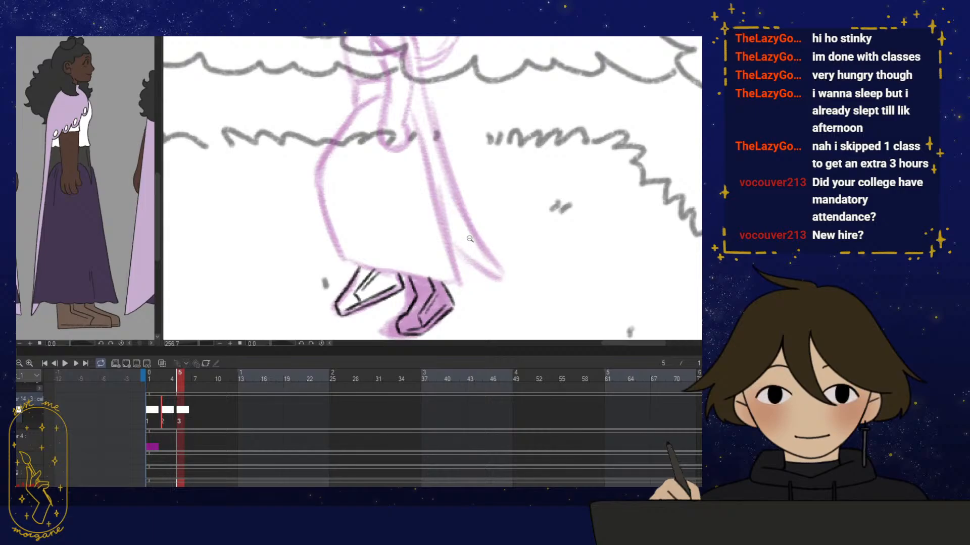
{"action": "scroll", "coordinate": [469, 239], "scroll_direction": "down", "scroll_amount": 2}
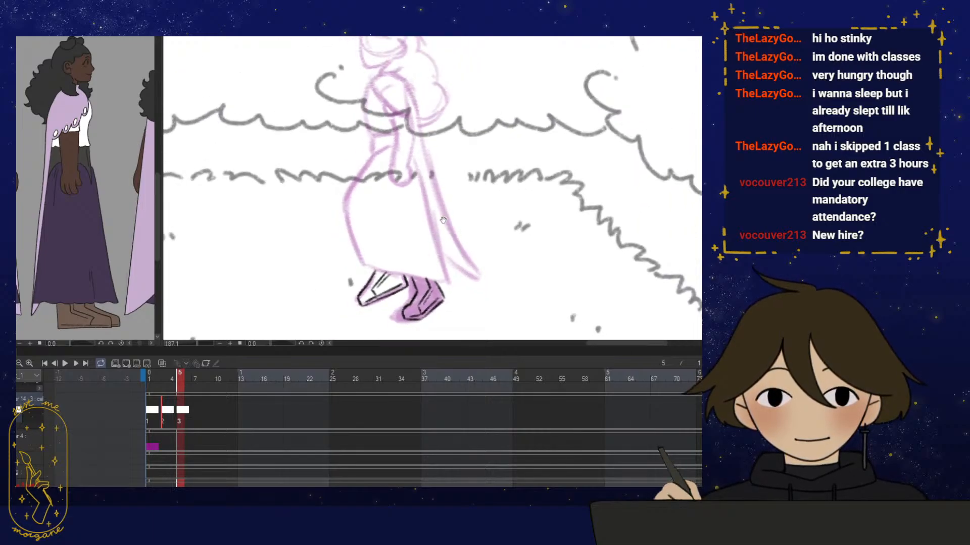
{"action": "left_click_drag", "start_coordinate": [443, 220], "coordinate": [445, 222]}
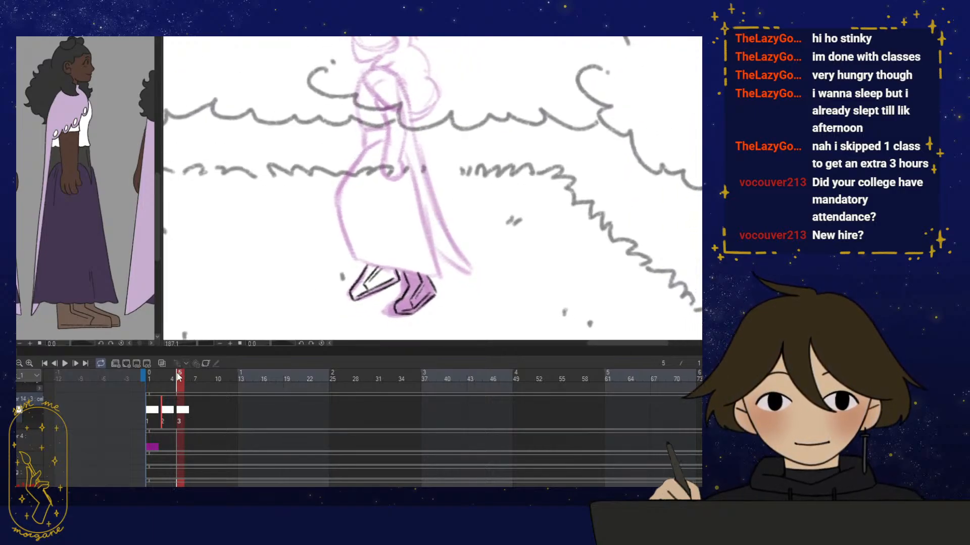
{"action": "mouse_move", "coordinate": [179, 375]}
{"action": "left_mouse_down"}
{"action": "mouse_move", "coordinate": [153, 375]}
{"action": "mouse_move", "coordinate": [212, 383]}
{"action": "mouse_move", "coordinate": [169, 370]}
{"action": "mouse_move", "coordinate": [195, 375]}
{"action": "left_mouse_up"}
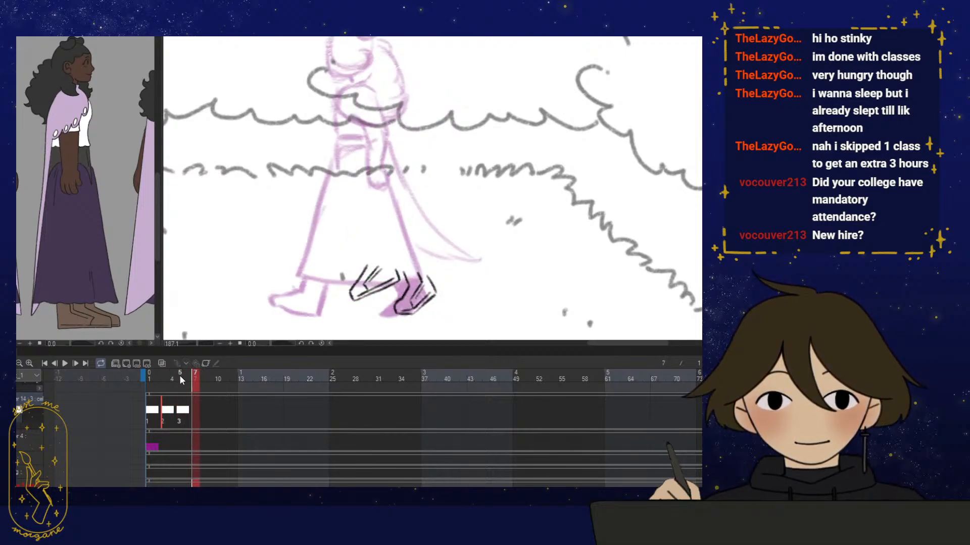
{"action": "left_click", "coordinate": [180, 376]}
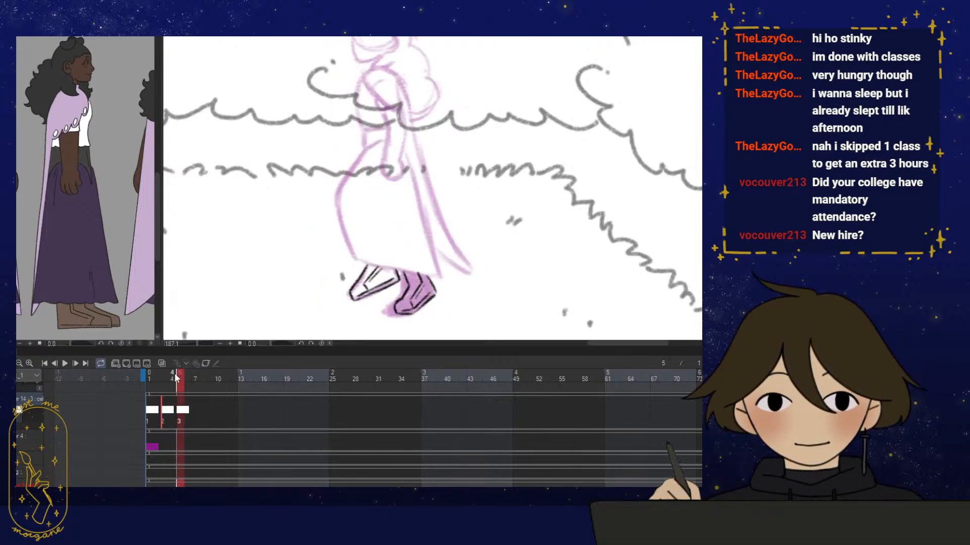
{"action": "left_click_drag", "start_coordinate": [414, 247], "coordinate": [398, 317]}
{"action": "scroll", "coordinate": [407, 269], "scroll_direction": "up", "scroll_amount": 4}
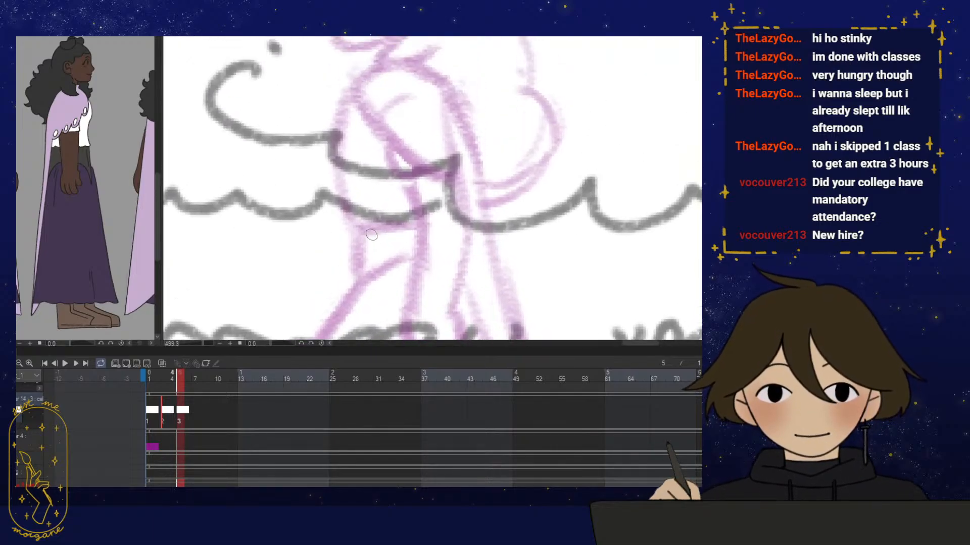
{"action": "left_click_drag", "start_coordinate": [358, 237], "coordinate": [415, 227]}
{"action": "mouse_move", "coordinate": [360, 248]}
{"action": "left_mouse_down"}
{"action": "mouse_move", "coordinate": [364, 278]}
{"action": "mouse_move", "coordinate": [380, 256]}
{"action": "mouse_move", "coordinate": [366, 240]}
{"action": "mouse_move", "coordinate": [366, 287]}
{"action": "mouse_move", "coordinate": [408, 234]}
{"action": "mouse_move", "coordinate": [407, 255]}
{"action": "left_mouse_up"}
{"action": "left_click_drag", "start_coordinate": [404, 281], "coordinate": [389, 266]}
{"action": "key", "text": "ctrl+z"}
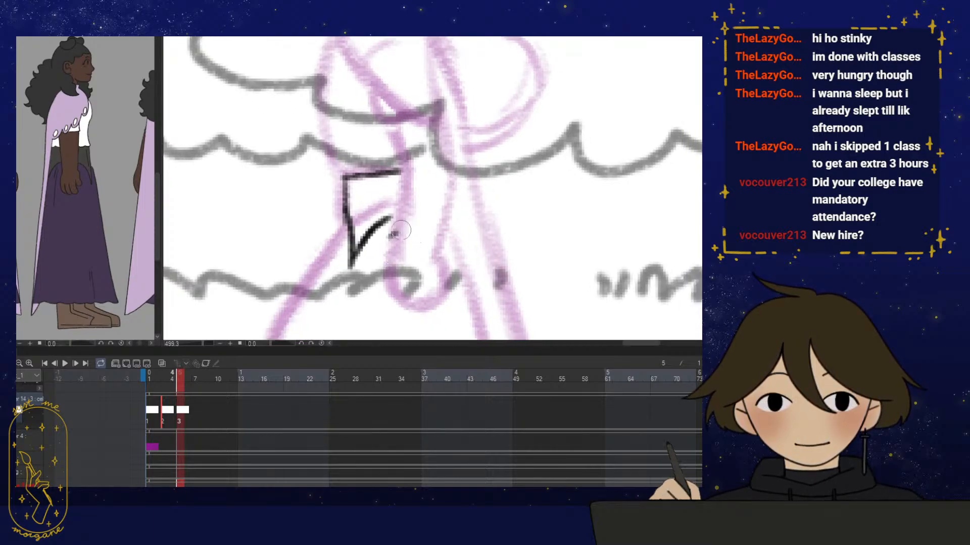
{"action": "key", "text": "ctrl+z"}
Turn on onion skin and rework the waist lines against the previous drawing
{"action": "scroll", "coordinate": [388, 267], "scroll_direction": "down", "scroll_amount": 2}
{"action": "left_click", "coordinate": [161, 364]}
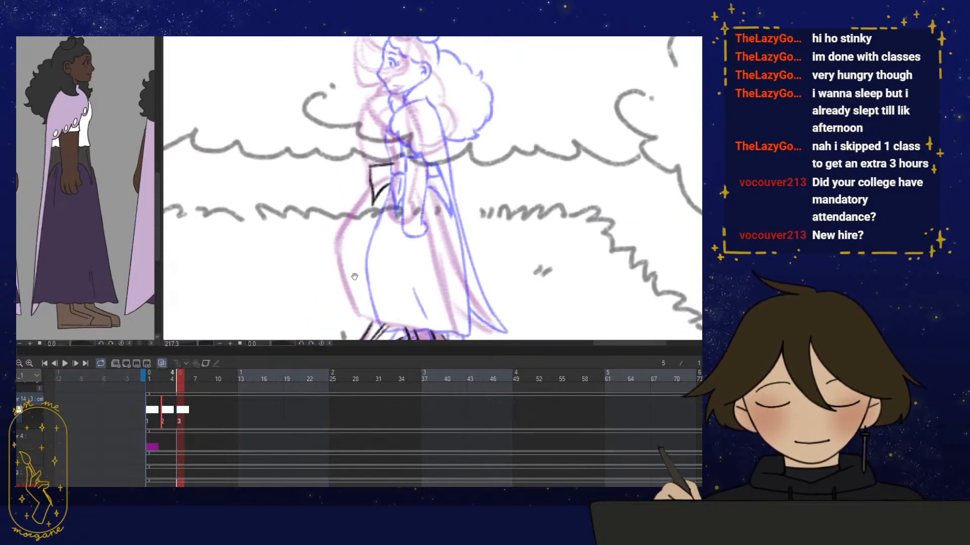
{"action": "scroll", "coordinate": [402, 163], "scroll_direction": "up", "scroll_amount": 4}
{"action": "left_click_drag", "start_coordinate": [386, 155], "coordinate": [336, 210]}
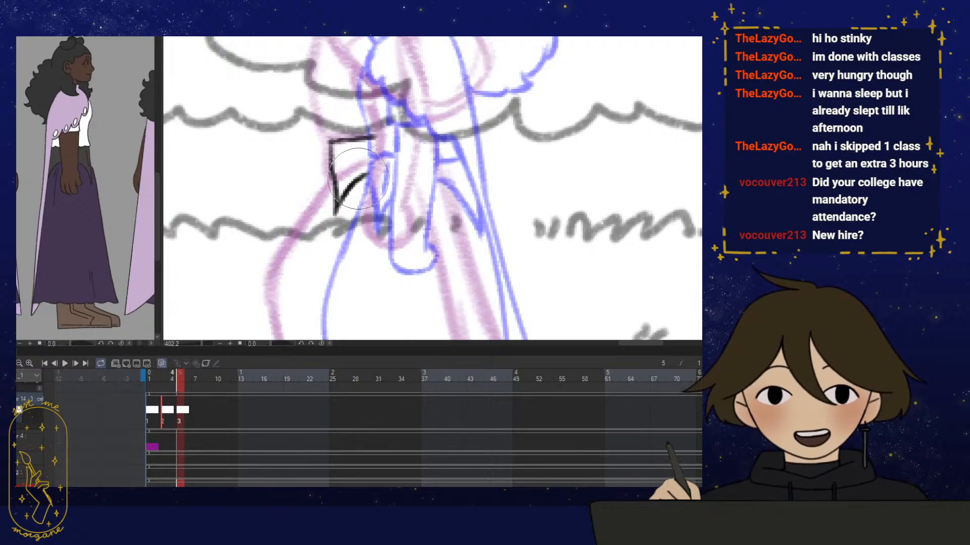
{"action": "key", "text": "ctrl+z"}
{"action": "key", "text": "ctrl+z"}
{"action": "key", "text": "ctrl+z"}
{"action": "mouse_move", "coordinate": [388, 157]}
{"action": "left_mouse_down"}
{"action": "mouse_move", "coordinate": [337, 212]}
{"action": "mouse_move", "coordinate": [366, 173]}
{"action": "mouse_move", "coordinate": [349, 160]}
{"action": "mouse_move", "coordinate": [345, 174]}
{"action": "left_mouse_up"}
{"action": "left_click_drag", "start_coordinate": [376, 266], "coordinate": [372, 244]}
Ink the curved front edge of the skirt from the waist down toward the hem
{"action": "scroll", "coordinate": [394, 204], "scroll_direction": "down", "scroll_amount": 2}
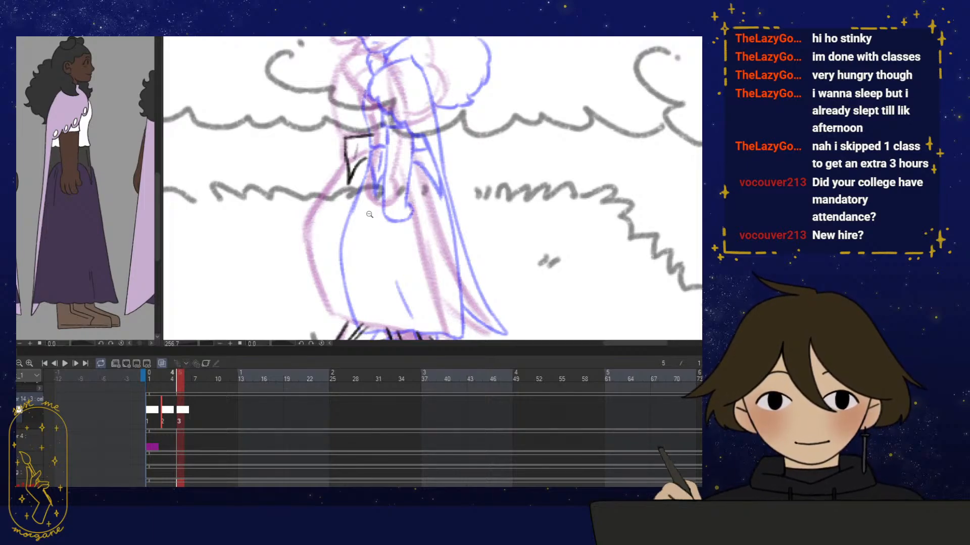
{"action": "scroll", "coordinate": [398, 255], "scroll_direction": "down", "scroll_amount": 1}
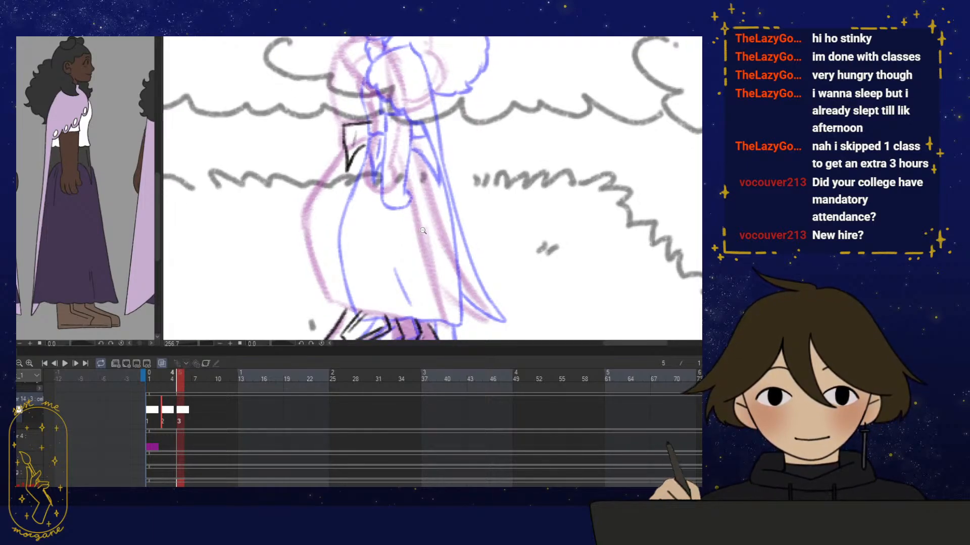
{"action": "scroll", "coordinate": [422, 230], "scroll_direction": "down", "scroll_amount": 1}
{"action": "scroll", "coordinate": [419, 231], "scroll_direction": "down", "scroll_amount": 1}
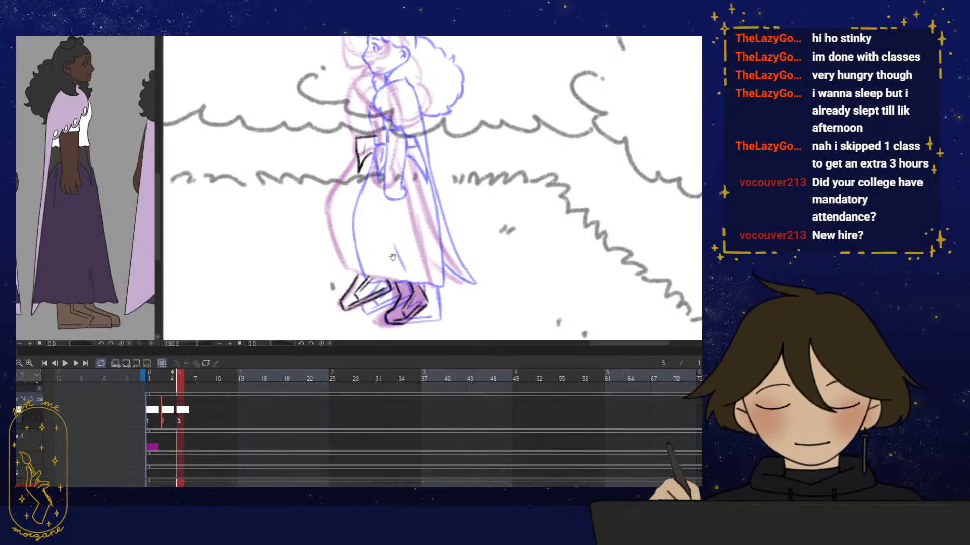
{"action": "left_click_drag", "start_coordinate": [393, 258], "coordinate": [395, 272]}
{"action": "mouse_move", "coordinate": [346, 198]}
{"action": "left_mouse_down"}
{"action": "mouse_move", "coordinate": [371, 110]}
{"action": "mouse_move", "coordinate": [386, 178]}
{"action": "left_mouse_up"}
{"action": "mouse_move", "coordinate": [473, 89]}
{"action": "left_mouse_down"}
{"action": "mouse_move", "coordinate": [357, 115]}
{"action": "mouse_move", "coordinate": [329, 149]}
{"action": "mouse_move", "coordinate": [280, 252]}
{"action": "left_mouse_up"}
{"action": "key", "text": "ctrl+at"}
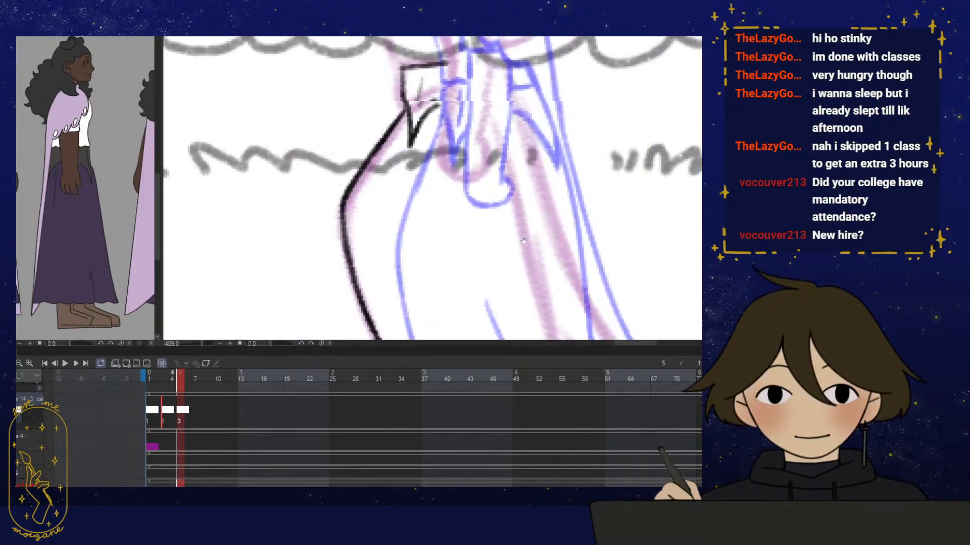
Ink the wavy skirt hem across the tops of both feet with the canvas rotated, and compare it with onion skin
{"action": "left_click_drag", "start_coordinate": [554, 238], "coordinate": [523, 137]}
{"action": "mouse_move", "coordinate": [414, 308]}
{"action": "left_mouse_down"}
{"action": "mouse_move", "coordinate": [309, 203]}
{"action": "mouse_move", "coordinate": [326, 124]}
{"action": "left_mouse_up"}
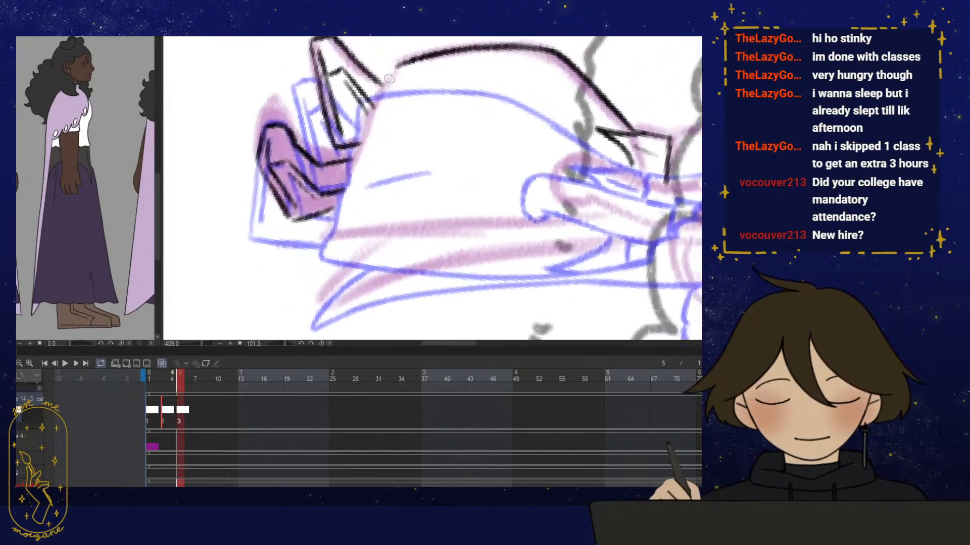
{"action": "mouse_move", "coordinate": [402, 65]}
{"action": "left_mouse_down"}
{"action": "mouse_move", "coordinate": [379, 93]}
{"action": "mouse_move", "coordinate": [321, 235]}
{"action": "left_mouse_up"}
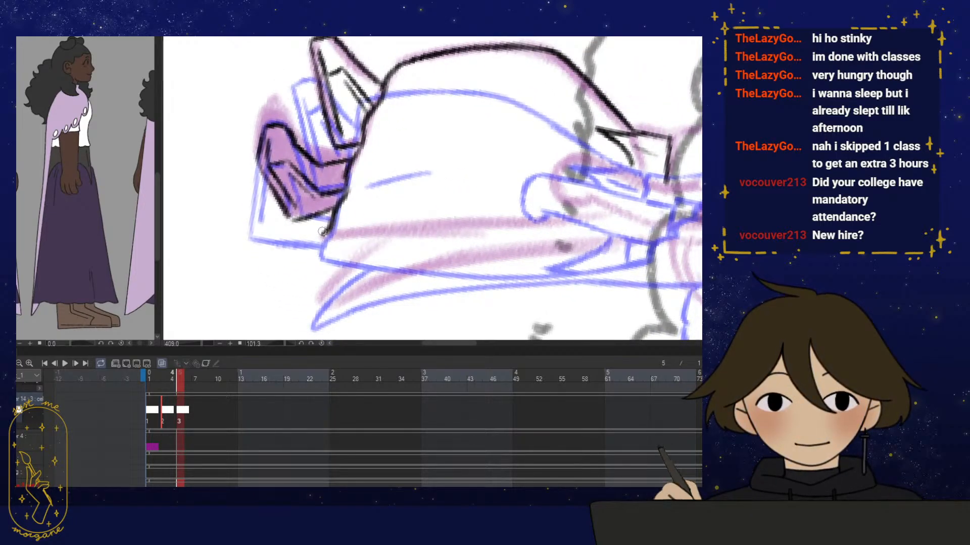
{"action": "key", "text": "ctrl+at"}
{"action": "scroll", "coordinate": [482, 223], "scroll_direction": "down", "scroll_amount": 3}
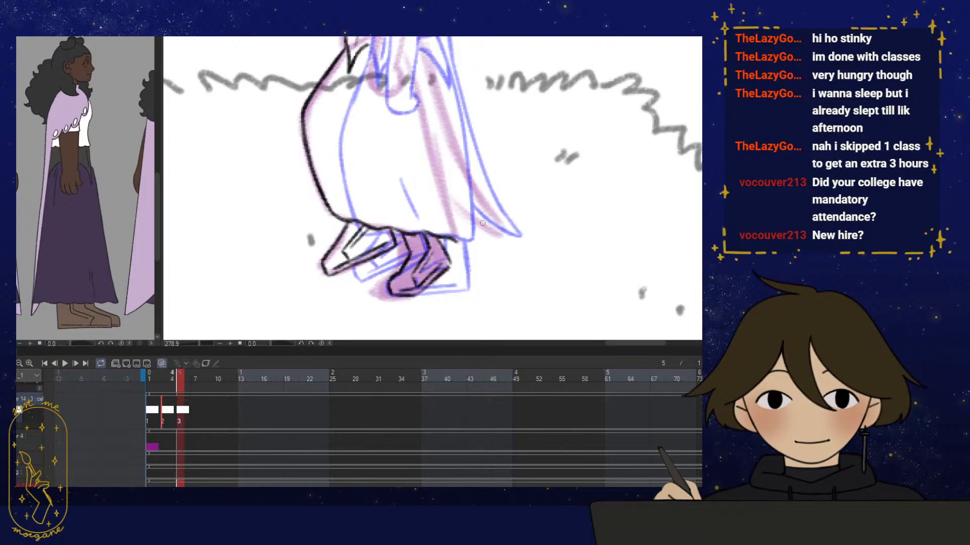
{"action": "left_click", "coordinate": [162, 363]}
{"action": "left_click", "coordinate": [162, 363]}
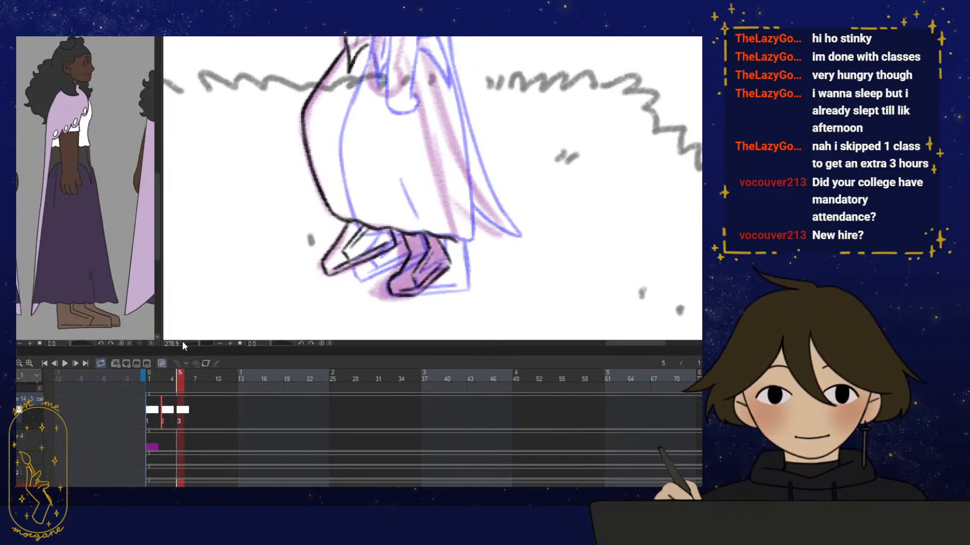
Ink a short fold line inside the skirt and the straight back edge rising from the hem at frame 5
{"action": "left_click_drag", "start_coordinate": [349, 134], "coordinate": [378, 201]}
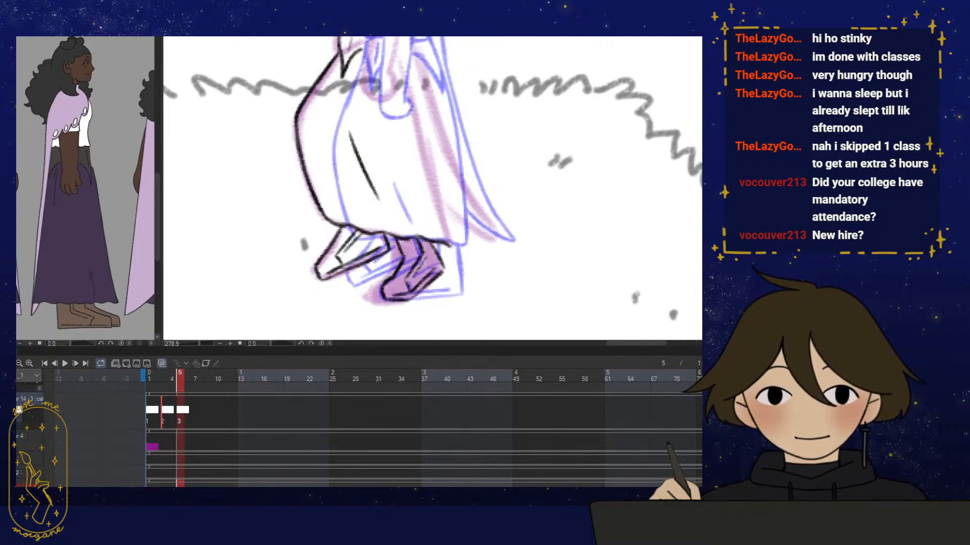
{"action": "left_click_drag", "start_coordinate": [424, 167], "coordinate": [416, 190]}
{"action": "key", "text": "h"}
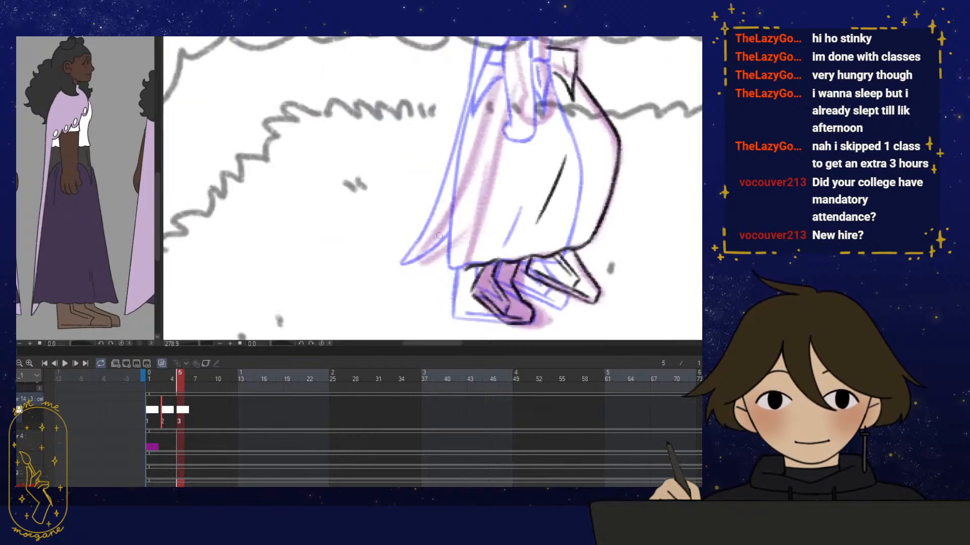
{"action": "left_click_drag", "start_coordinate": [440, 235], "coordinate": [373, 213]}
{"action": "left_click_drag", "start_coordinate": [374, 213], "coordinate": [405, 193]}
{"action": "left_click_drag", "start_coordinate": [297, 279], "coordinate": [532, 89]}
{"action": "key", "text": "r"}
{"action": "mouse_move", "coordinate": [557, 184]}
{"action": "left_mouse_down"}
{"action": "mouse_move", "coordinate": [565, 195]}
{"action": "mouse_move", "coordinate": [557, 192]}
{"action": "left_mouse_up"}
{"action": "scroll", "coordinate": [566, 196], "scroll_direction": "down", "scroll_amount": 3}
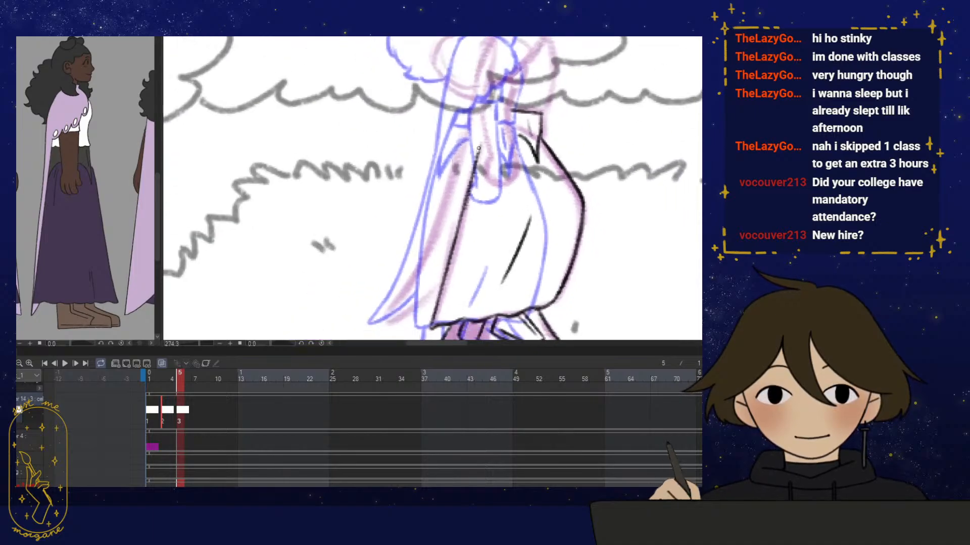
Turn off onion skin and extend the skirt's back edge in a curve up to the waist, checking the mirrored view
{"action": "left_click", "coordinate": [161, 364]}
{"action": "mouse_move", "coordinate": [404, 152]}
{"action": "left_mouse_down"}
{"action": "mouse_move", "coordinate": [455, 166]}
{"action": "mouse_move", "coordinate": [439, 199]}
{"action": "left_mouse_up"}
{"action": "scroll", "coordinate": [435, 196], "scroll_direction": "up", "scroll_amount": 3}
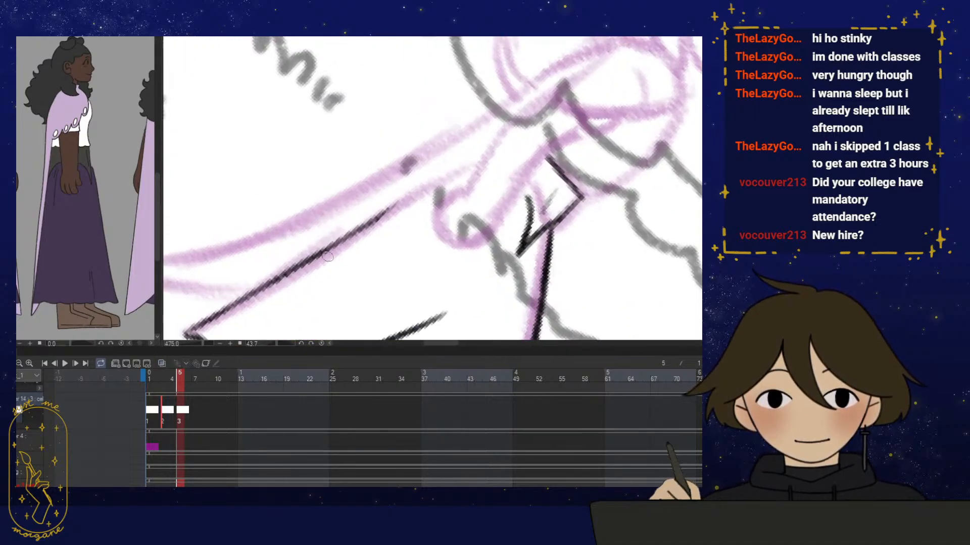
{"action": "left_click_drag", "start_coordinate": [328, 256], "coordinate": [423, 190]}
{"action": "left_click_drag", "start_coordinate": [360, 227], "coordinate": [475, 164]}
{"action": "key", "text": "r"}
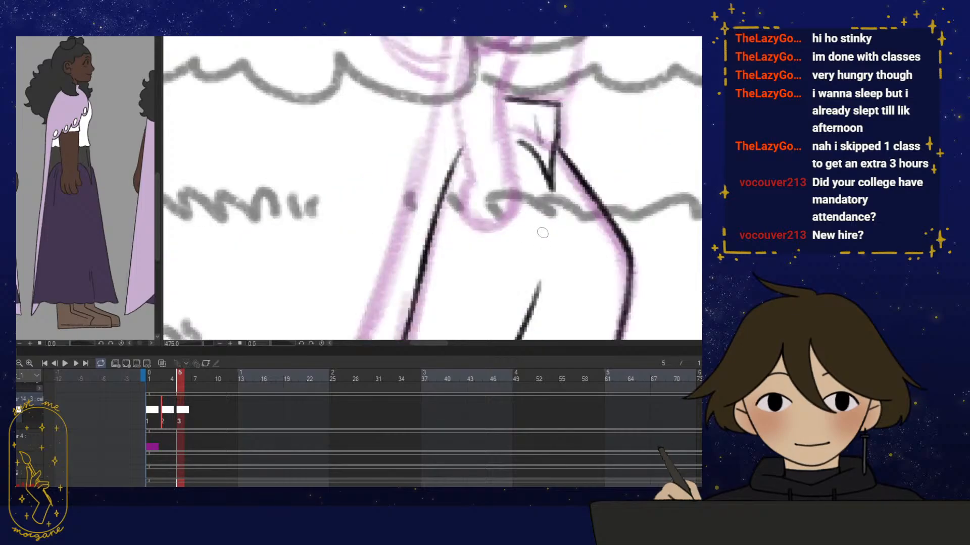
{"action": "left_click_drag", "start_coordinate": [508, 245], "coordinate": [401, 222]}
{"action": "key", "text": "h"}
{"action": "left_click_drag", "start_coordinate": [548, 201], "coordinate": [485, 182]}
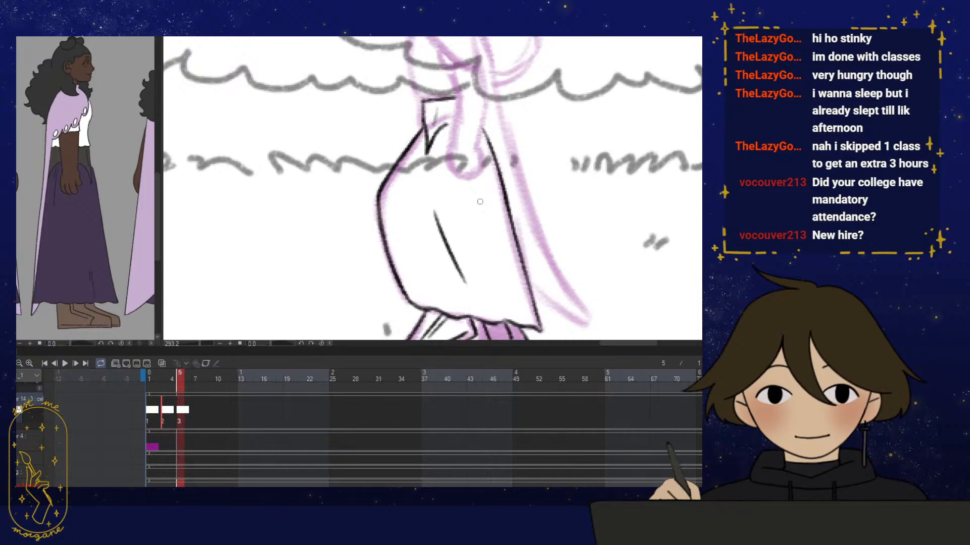
Ink the front of the chest down to the waist, the sleeve opening and both sides of the lowered arm
{"action": "left_click_drag", "start_coordinate": [468, 172], "coordinate": [460, 216]}
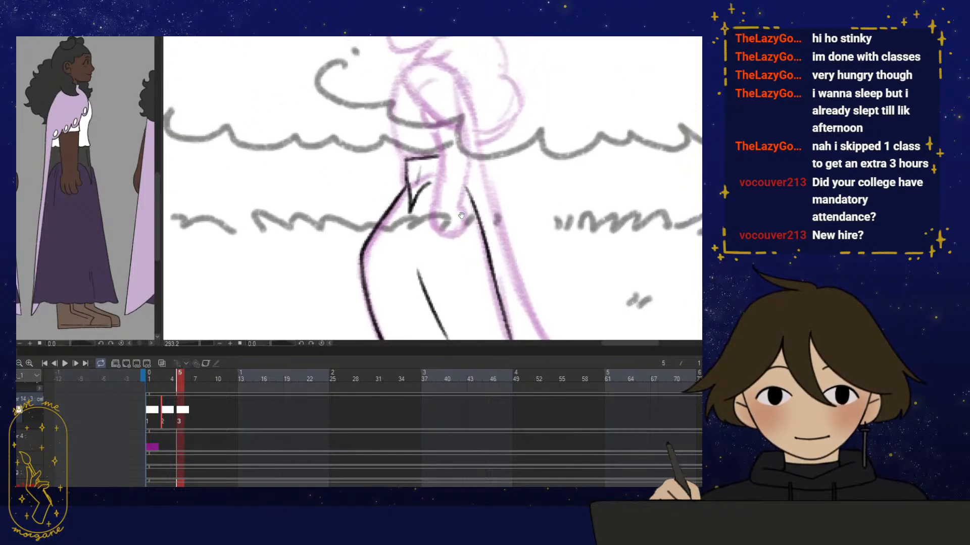
{"action": "left_click", "coordinate": [453, 182]}
{"action": "left_click", "coordinate": [503, 241]}
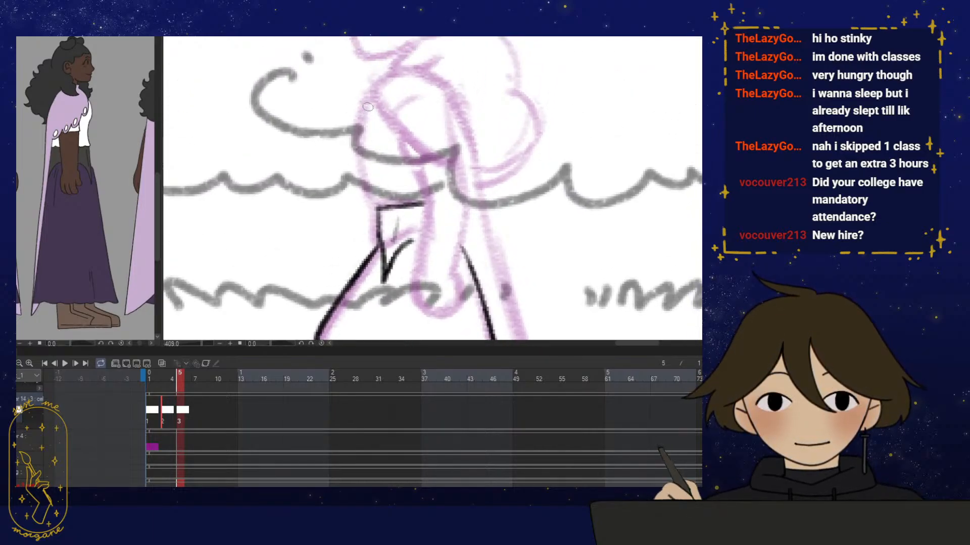
{"action": "mouse_move", "coordinate": [371, 99]}
{"action": "left_mouse_down"}
{"action": "mouse_move", "coordinate": [357, 147]}
{"action": "mouse_move", "coordinate": [361, 192]}
{"action": "mouse_move", "coordinate": [378, 205]}
{"action": "left_mouse_up"}
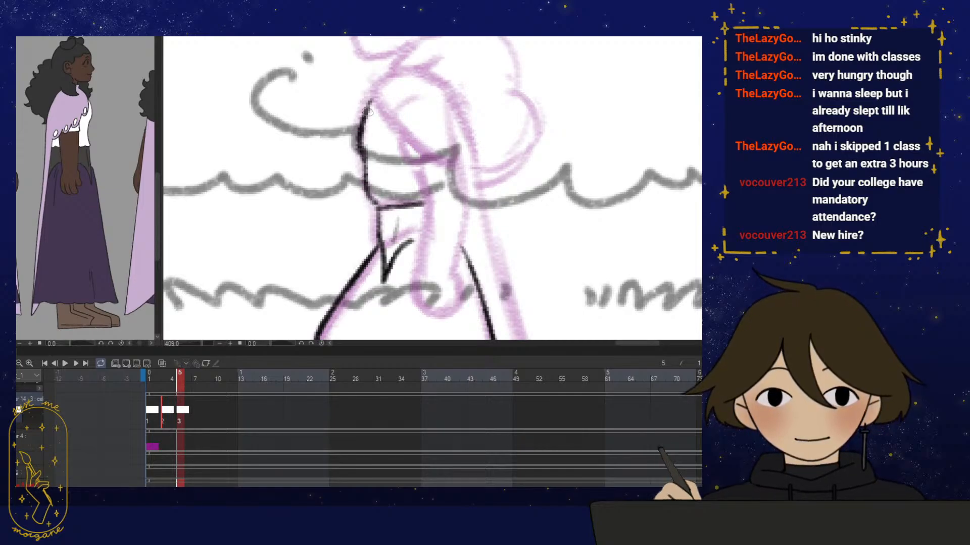
{"action": "key", "text": "ctrl+z"}
{"action": "mouse_move", "coordinate": [373, 93]}
{"action": "left_mouse_down"}
{"action": "mouse_move", "coordinate": [360, 117]}
{"action": "mouse_move", "coordinate": [368, 195]}
{"action": "mouse_move", "coordinate": [380, 205]}
{"action": "mouse_move", "coordinate": [415, 184]}
{"action": "left_mouse_up"}
{"action": "mouse_move", "coordinate": [393, 132]}
{"action": "left_mouse_down"}
{"action": "mouse_move", "coordinate": [402, 154]}
{"action": "mouse_move", "coordinate": [432, 148]}
{"action": "mouse_move", "coordinate": [429, 141]}
{"action": "mouse_move", "coordinate": [411, 179]}
{"action": "mouse_move", "coordinate": [400, 275]}
{"action": "left_mouse_up"}
{"action": "left_click_drag", "start_coordinate": [454, 192], "coordinate": [455, 180]}
{"action": "mouse_move", "coordinate": [449, 138]}
{"action": "left_mouse_down"}
{"action": "mouse_move", "coordinate": [454, 174]}
{"action": "mouse_move", "coordinate": [434, 250]}
{"action": "left_mouse_up"}
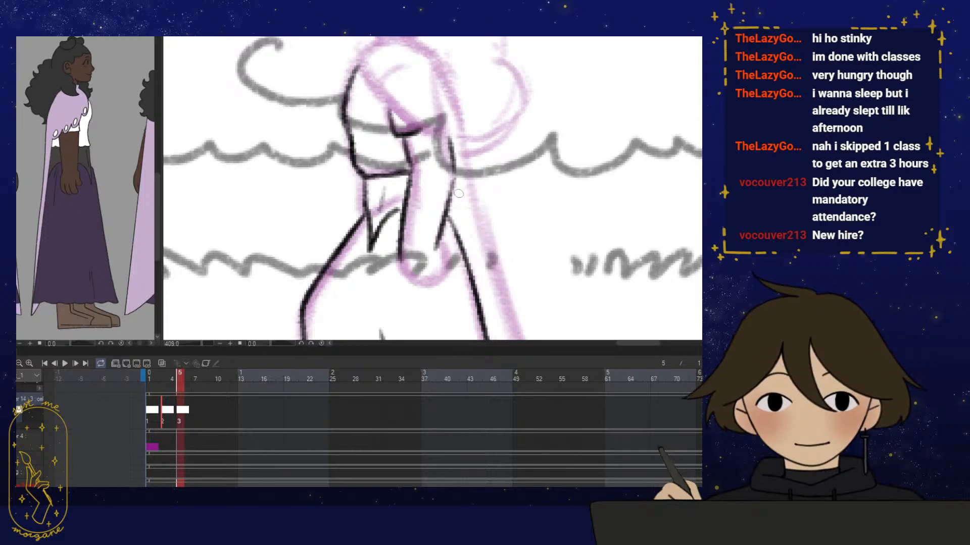
Ink the rounded underside of the hand at the end of the lowered arm
{"action": "scroll", "coordinate": [469, 207], "scroll_direction": "down", "scroll_amount": 3}
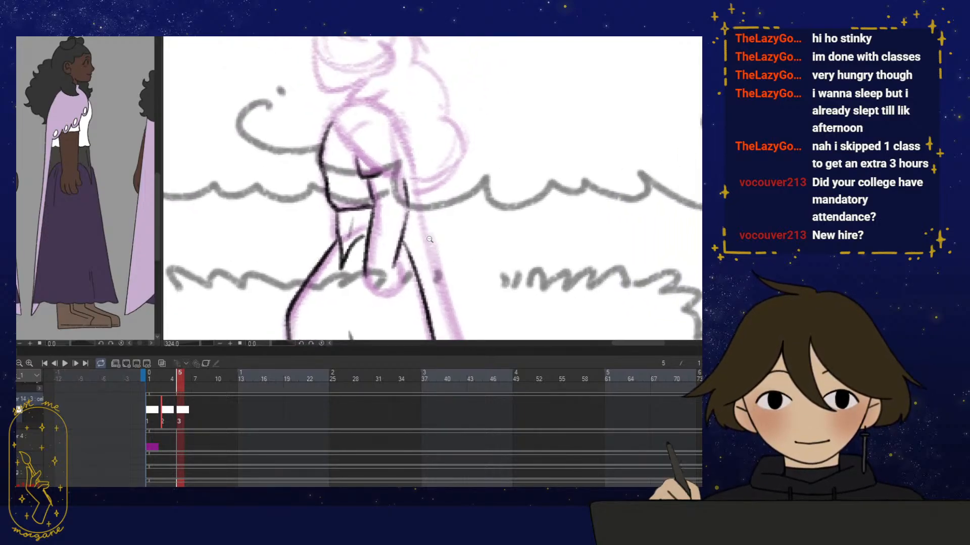
{"action": "scroll", "coordinate": [460, 237], "scroll_direction": "up", "scroll_amount": 4}
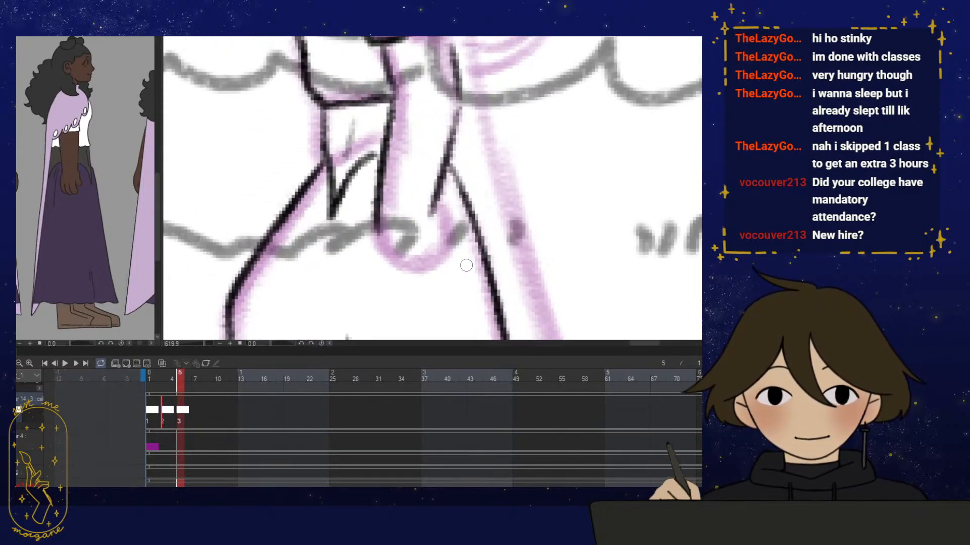
{"action": "mouse_move", "coordinate": [481, 257]}
{"action": "left_mouse_down"}
{"action": "mouse_move", "coordinate": [470, 256]}
{"action": "mouse_move", "coordinate": [478, 259]}
{"action": "left_mouse_up"}
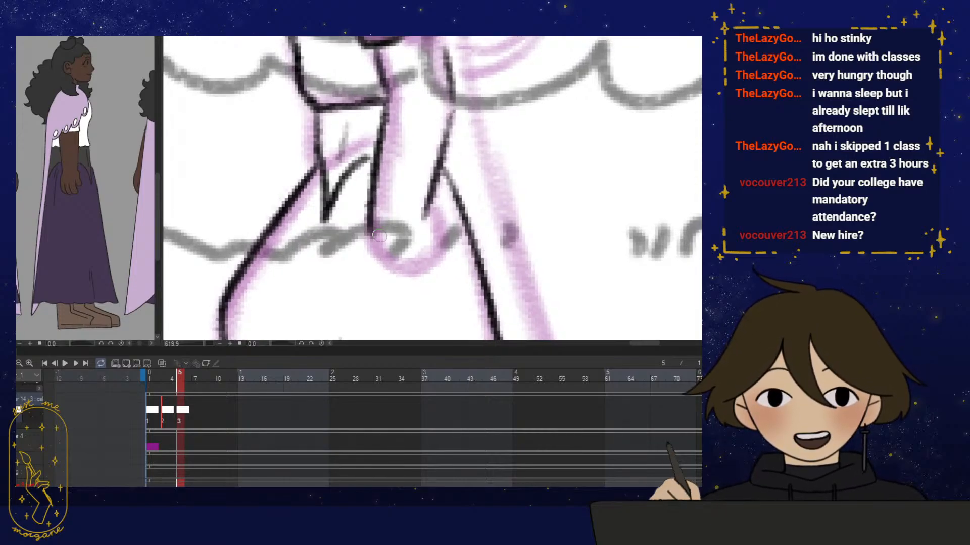
{"action": "mouse_move", "coordinate": [389, 255]}
{"action": "left_mouse_down"}
{"action": "mouse_move", "coordinate": [434, 235]}
{"action": "mouse_move", "coordinate": [434, 217]}
{"action": "mouse_move", "coordinate": [426, 255]}
{"action": "left_mouse_up"}
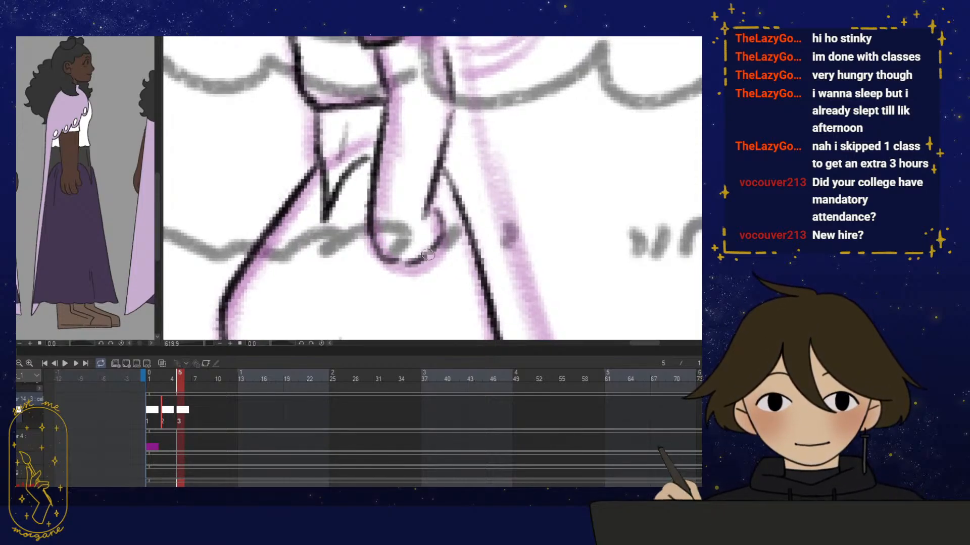
{"action": "scroll", "coordinate": [505, 234], "scroll_direction": "down", "scroll_amount": 3}
Show onion skin to refine the hand's curled fingers and outer contour against the previous drawing, and hide it again
{"action": "left_click", "coordinate": [162, 364]}
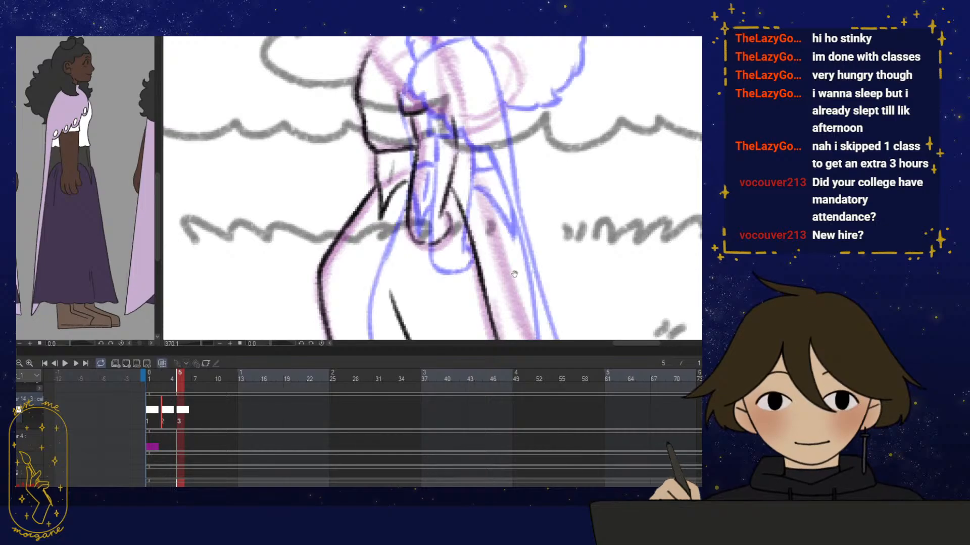
{"action": "scroll", "coordinate": [425, 247], "scroll_direction": "up", "scroll_amount": 2}
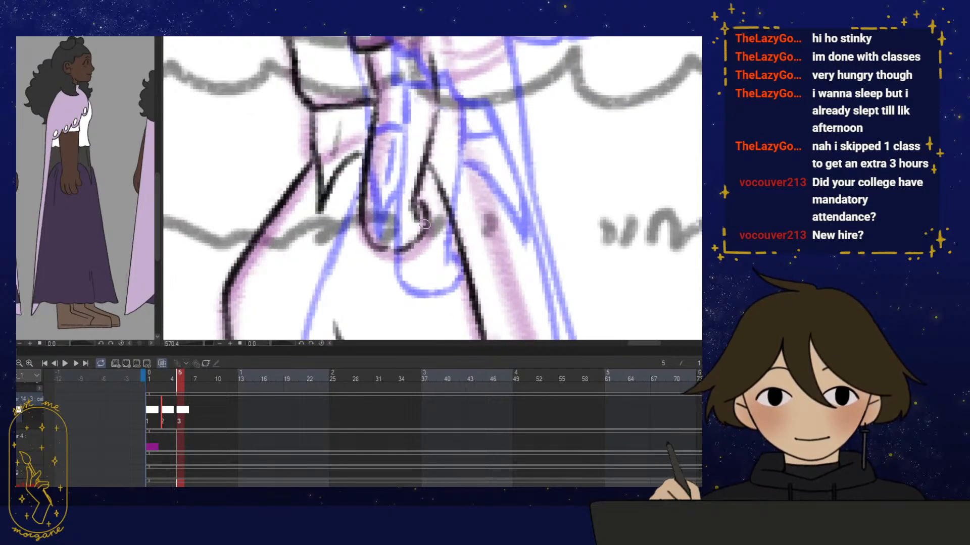
{"action": "mouse_move", "coordinate": [425, 218]}
{"action": "left_mouse_down"}
{"action": "mouse_move", "coordinate": [383, 249]}
{"action": "mouse_move", "coordinate": [413, 234]}
{"action": "left_mouse_up"}
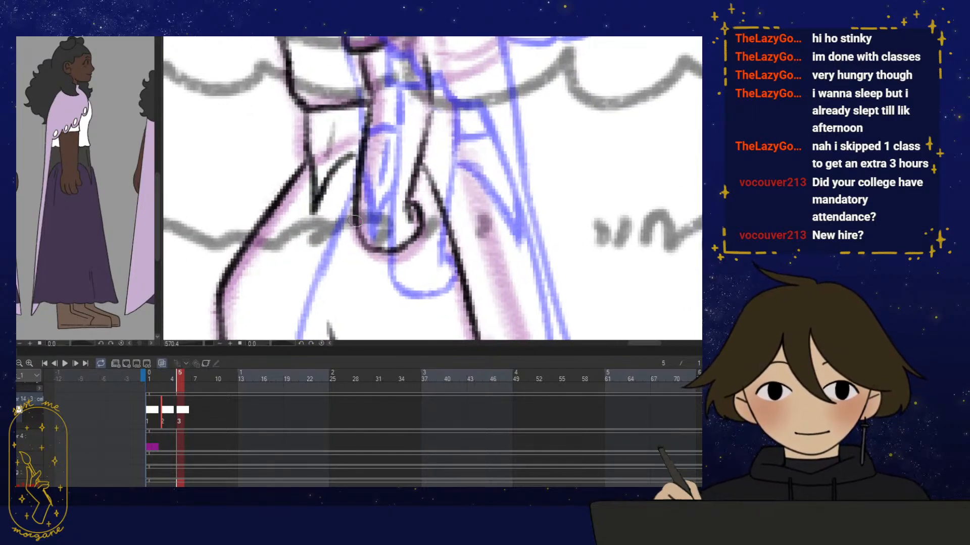
{"action": "left_click_drag", "start_coordinate": [355, 218], "coordinate": [372, 248]}
{"action": "scroll", "coordinate": [425, 207], "scroll_direction": "down", "scroll_amount": 3}
{"action": "scroll", "coordinate": [429, 241], "scroll_direction": "up", "scroll_amount": 2}
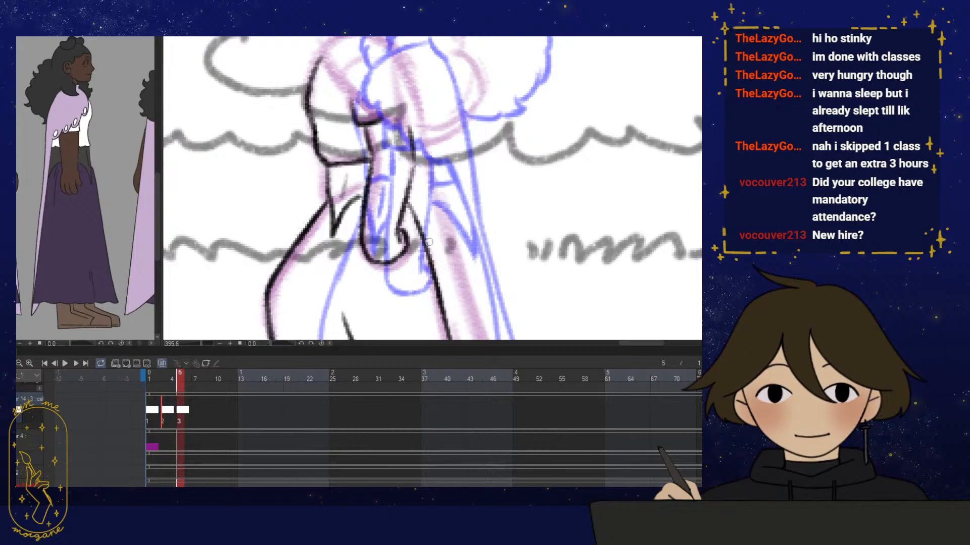
{"action": "left_click", "coordinate": [162, 363]}
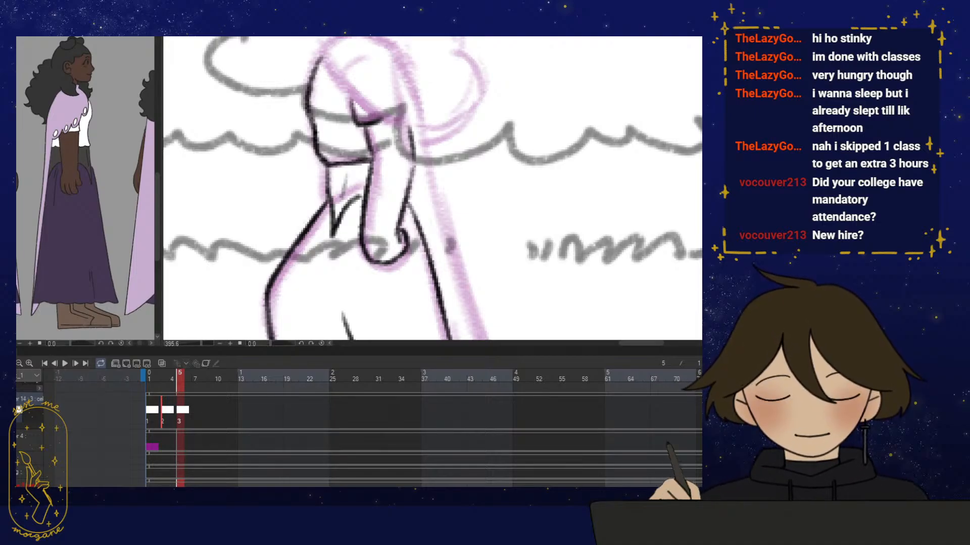
{"action": "scroll", "coordinate": [438, 219], "scroll_direction": "down", "scroll_amount": 4}
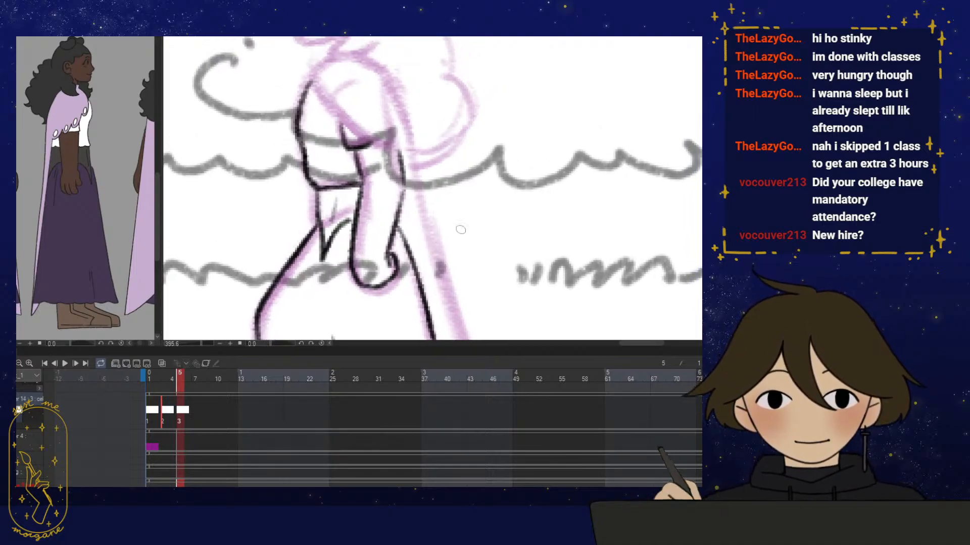
{"action": "left_click_drag", "start_coordinate": [466, 235], "coordinate": [455, 228]}
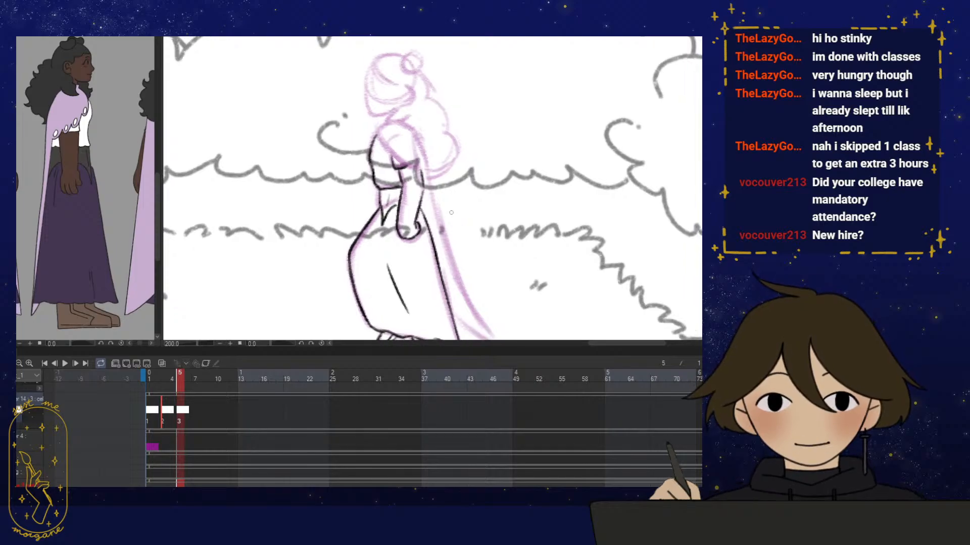
{"action": "left_click_drag", "start_coordinate": [517, 263], "coordinate": [504, 265]}
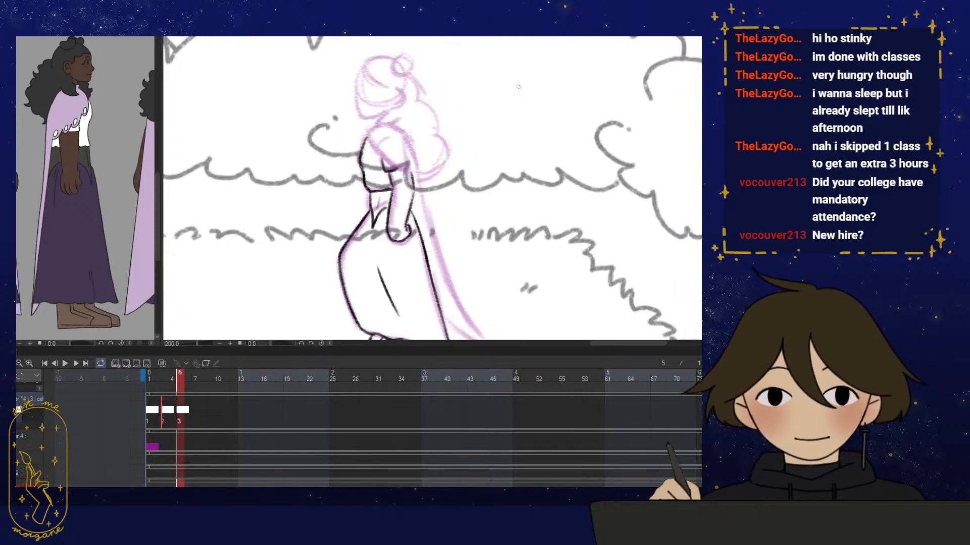
{"action": "mouse_move", "coordinate": [519, 87]}
{"action": "left_mouse_down"}
{"action": "mouse_move", "coordinate": [527, 82]}
{"action": "mouse_move", "coordinate": [527, 136]}
{"action": "left_mouse_up"}
{"action": "left_click_drag", "start_coordinate": [522, 142], "coordinate": [524, 149]}
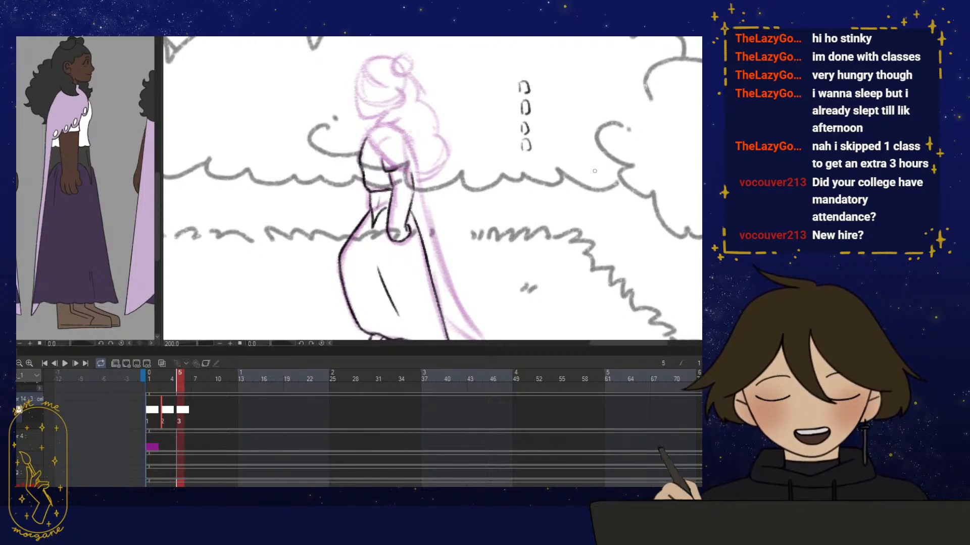
{"action": "key", "text": "e"}
{"action": "left_click_drag", "start_coordinate": [525, 84], "coordinate": [522, 152]}
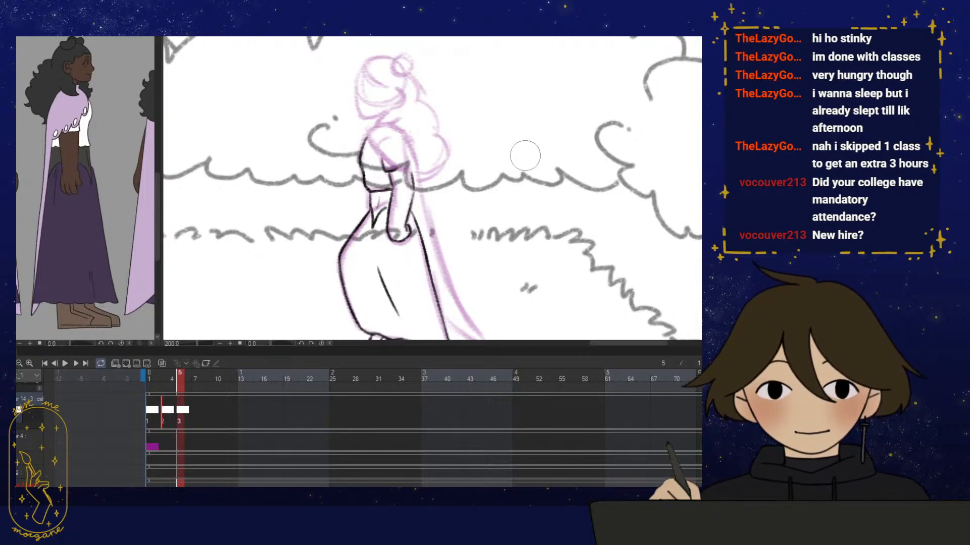
{"action": "key", "text": "p"}
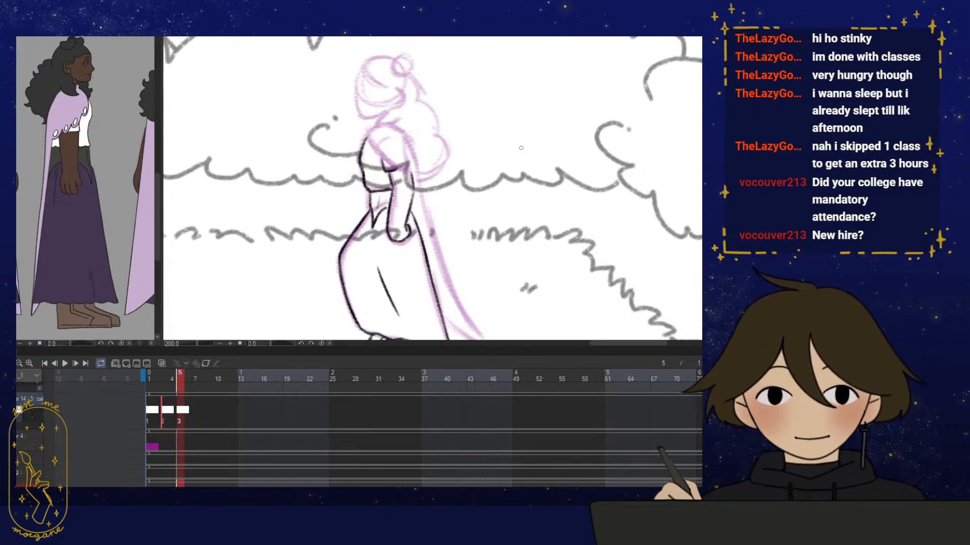
Turn on onion skin and ink the scalloped front edge of the cape from the collar down to the sleeve
{"action": "scroll", "coordinate": [432, 188], "scroll_direction": "down", "scroll_amount": 1}
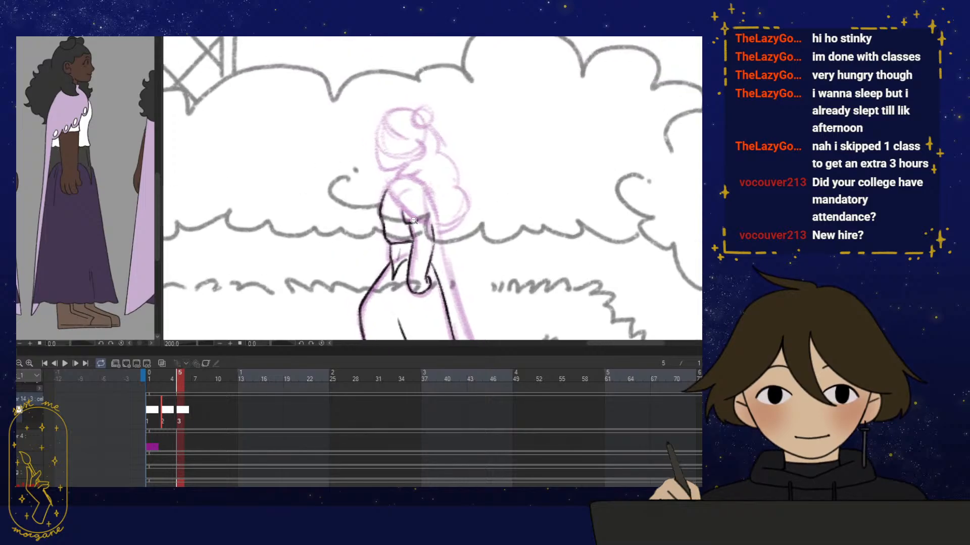
{"action": "scroll", "coordinate": [433, 188], "scroll_direction": "up", "scroll_amount": 3}
{"action": "left_click", "coordinate": [161, 364]}
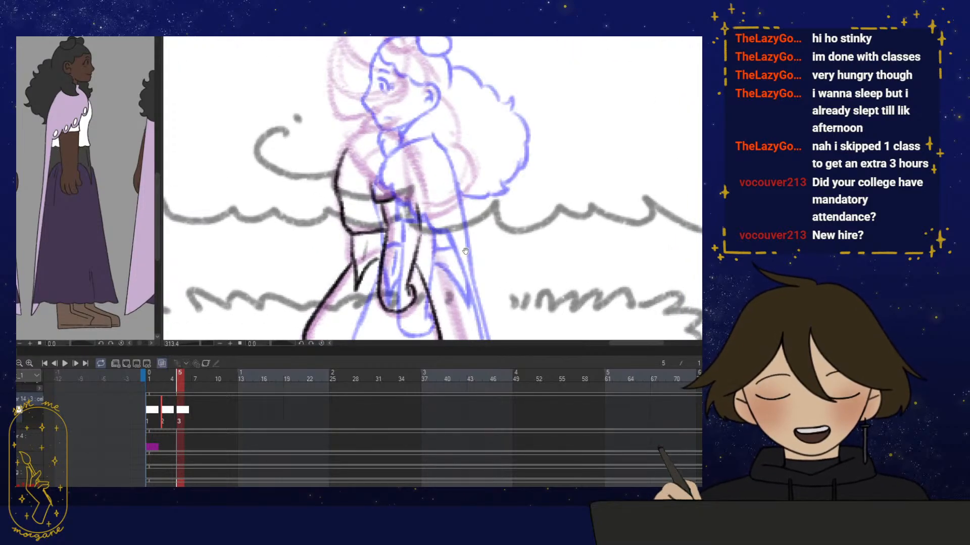
{"action": "scroll", "coordinate": [450, 260], "scroll_direction": "up", "scroll_amount": 3}
{"action": "scroll", "coordinate": [449, 260], "scroll_direction": "up", "scroll_amount": 1}
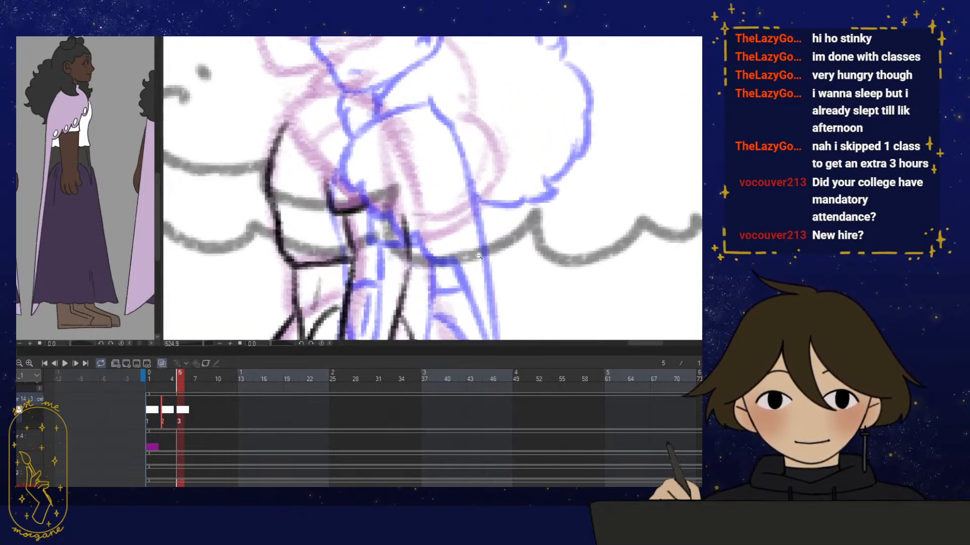
{"action": "mouse_move", "coordinate": [306, 97]}
{"action": "left_mouse_down"}
{"action": "mouse_move", "coordinate": [293, 142]}
{"action": "mouse_move", "coordinate": [306, 151]}
{"action": "left_mouse_up"}
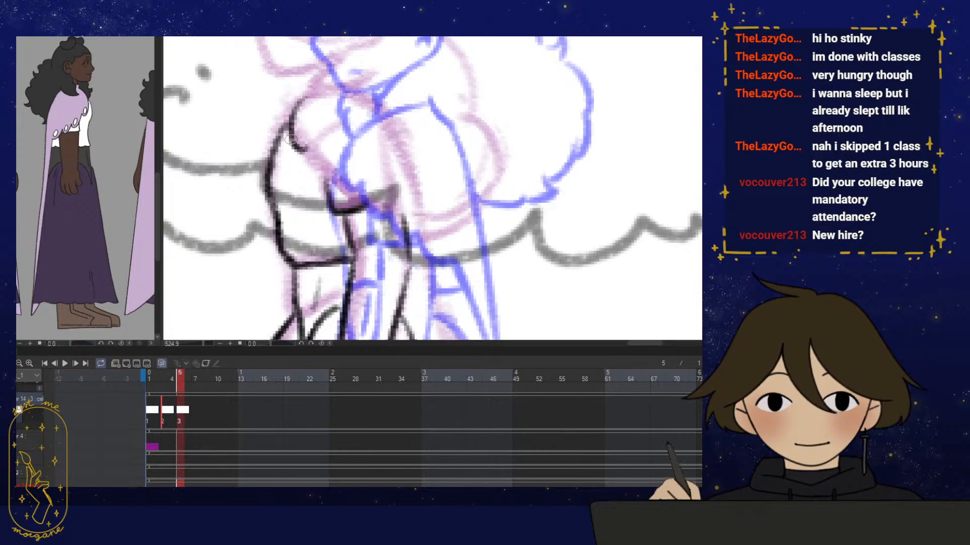
{"action": "mouse_move", "coordinate": [306, 97]}
{"action": "left_mouse_down"}
{"action": "mouse_move", "coordinate": [293, 145]}
{"action": "mouse_move", "coordinate": [307, 149]}
{"action": "left_mouse_up"}
{"action": "left_click_drag", "start_coordinate": [407, 103], "coordinate": [398, 98]}
{"action": "left_click_drag", "start_coordinate": [299, 142], "coordinate": [327, 171]}
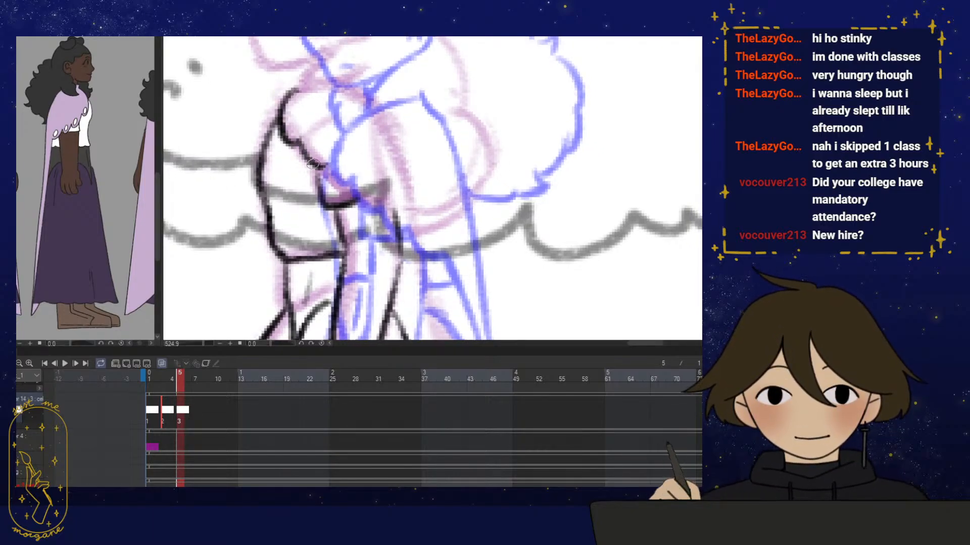
{"action": "left_click_drag", "start_coordinate": [420, 169], "coordinate": [412, 171]}
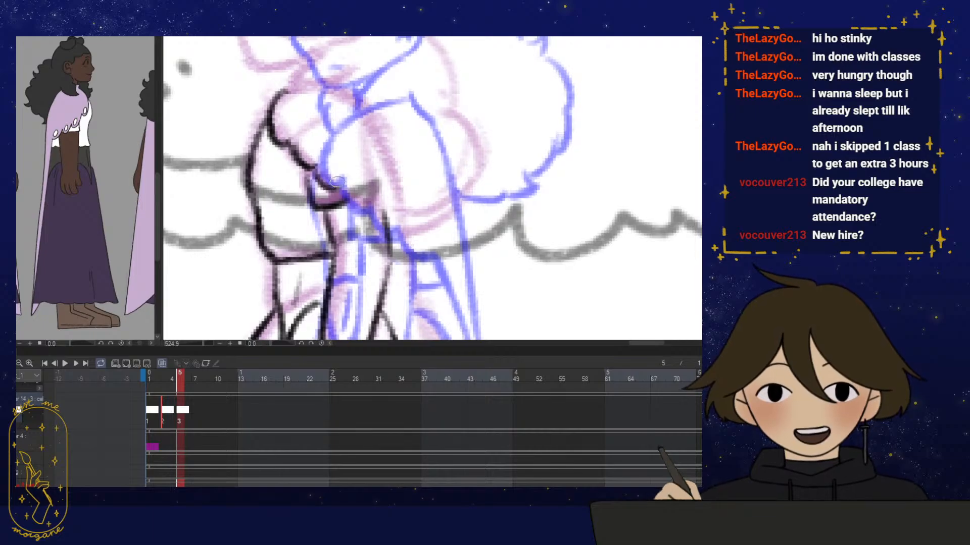
{"action": "mouse_move", "coordinate": [331, 176]}
{"action": "left_mouse_down"}
{"action": "mouse_move", "coordinate": [348, 200]}
{"action": "mouse_move", "coordinate": [373, 207]}
{"action": "mouse_move", "coordinate": [291, 146]}
{"action": "mouse_move", "coordinate": [272, 101]}
{"action": "mouse_move", "coordinate": [272, 135]}
{"action": "left_mouse_up"}
{"action": "key", "text": "e"}
{"action": "key", "text": "p"}
Turn off onion skin and ink the cape's shoulder line from the scalloped front edge across the base of the neck
{"action": "key", "text": "p"}
{"action": "key", "text": "space"}
{"action": "mouse_move", "coordinate": [412, 177]}
{"action": "left_mouse_down"}
{"action": "mouse_move", "coordinate": [403, 185]}
{"action": "mouse_move", "coordinate": [454, 281]}
{"action": "left_mouse_up"}
{"action": "left_click", "coordinate": [162, 363]}
{"action": "key", "text": "space"}
{"action": "left_click_drag", "start_coordinate": [333, 194], "coordinate": [414, 170]}
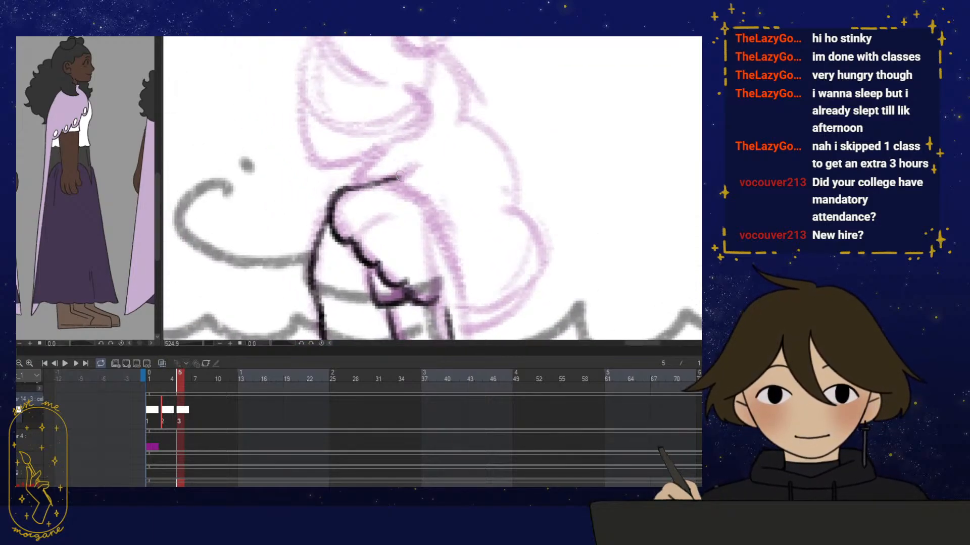
{"action": "mouse_move", "coordinate": [360, 187]}
{"action": "left_mouse_down"}
{"action": "mouse_move", "coordinate": [414, 170]}
{"action": "mouse_move", "coordinate": [397, 141]}
{"action": "mouse_move", "coordinate": [350, 182]}
{"action": "mouse_move", "coordinate": [397, 172]}
{"action": "mouse_move", "coordinate": [365, 190]}
{"action": "mouse_move", "coordinate": [394, 187]}
{"action": "mouse_move", "coordinate": [361, 182]}
{"action": "mouse_move", "coordinate": [412, 172]}
{"action": "mouse_move", "coordinate": [423, 193]}
{"action": "left_mouse_up"}
{"action": "key", "text": "e"}
{"action": "key", "text": "p"}
{"action": "key", "text": "ctrl+z"}
Ink the upper back edge of the cape from the shoulder downward behind the arm, flipping and rotating the canvas
{"action": "key", "text": "space"}
{"action": "mouse_move", "coordinate": [457, 176]}
{"action": "left_mouse_down"}
{"action": "mouse_move", "coordinate": [447, 123]}
{"action": "mouse_move", "coordinate": [418, 141]}
{"action": "mouse_move", "coordinate": [452, 233]}
{"action": "left_mouse_up"}
{"action": "left_click_drag", "start_coordinate": [442, 170], "coordinate": [456, 263]}
{"action": "key", "text": "h"}
{"action": "key", "text": "r"}
{"action": "mouse_move", "coordinate": [469, 296]}
{"action": "left_mouse_down"}
{"action": "mouse_move", "coordinate": [430, 298]}
{"action": "mouse_move", "coordinate": [371, 278]}
{"action": "left_mouse_up"}
{"action": "key", "text": "space"}
{"action": "left_click_drag", "start_coordinate": [399, 279], "coordinate": [498, 210]}
{"action": "key", "text": "r"}
Ink the cape's long back edge down to its pointed tip and its lower hem across to the skirt
{"action": "key", "text": "ctrl+space"}
{"action": "mouse_move", "coordinate": [651, 53]}
{"action": "left_mouse_down"}
{"action": "mouse_move", "coordinate": [594, 76]}
{"action": "mouse_move", "coordinate": [499, 175]}
{"action": "left_mouse_up"}
{"action": "left_click_drag", "start_coordinate": [475, 281], "coordinate": [473, 288]}
{"action": "left_click_drag", "start_coordinate": [574, 92], "coordinate": [467, 187]}
{"action": "mouse_move", "coordinate": [532, 129]}
{"action": "left_mouse_down"}
{"action": "mouse_move", "coordinate": [467, 184]}
{"action": "mouse_move", "coordinate": [280, 286]}
{"action": "left_mouse_up"}
{"action": "left_click_drag", "start_coordinate": [354, 263], "coordinate": [419, 236]}
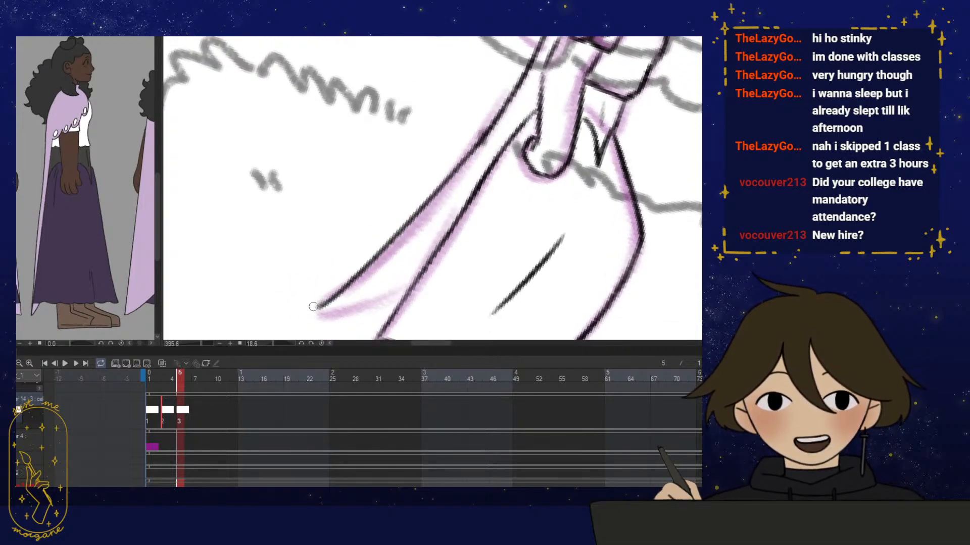
{"action": "mouse_move", "coordinate": [322, 303]}
{"action": "left_mouse_down"}
{"action": "mouse_move", "coordinate": [315, 289]}
{"action": "mouse_move", "coordinate": [399, 241]}
{"action": "left_mouse_up"}
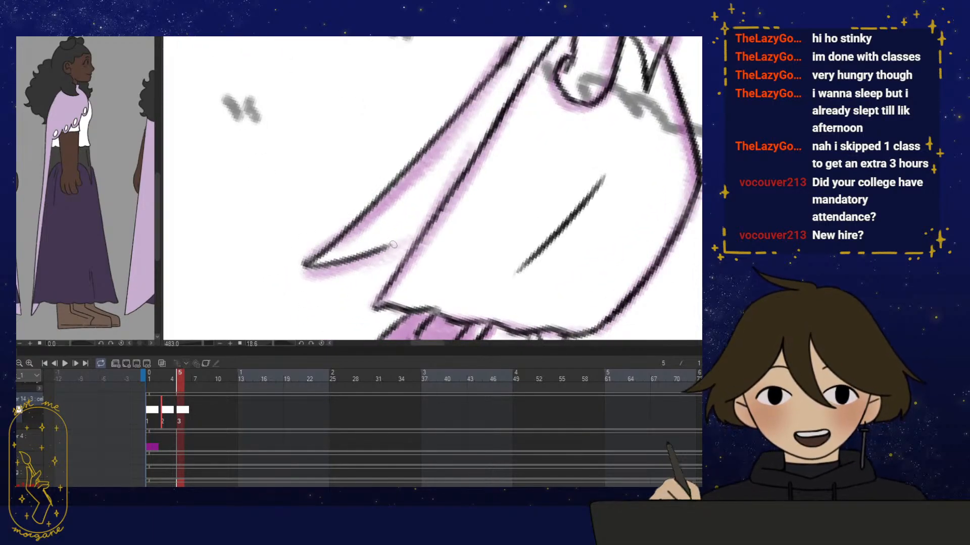
{"action": "mouse_move", "coordinate": [328, 267]}
{"action": "left_mouse_down"}
{"action": "mouse_move", "coordinate": [427, 225]}
{"action": "mouse_move", "coordinate": [359, 259]}
{"action": "mouse_move", "coordinate": [307, 265]}
{"action": "left_mouse_up"}
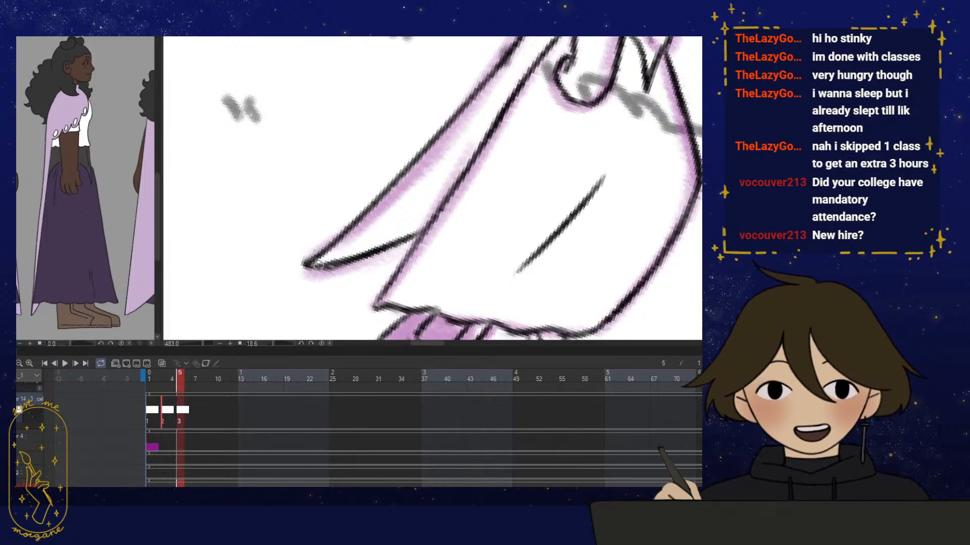
Sketch the outline of a two-page planner on the empty ground in front of the character
{"action": "mouse_move", "coordinate": [500, 273]}
{"action": "left_mouse_down"}
{"action": "mouse_move", "coordinate": [515, 249]}
{"action": "mouse_move", "coordinate": [473, 251]}
{"action": "mouse_move", "coordinate": [439, 238]}
{"action": "left_mouse_up"}
{"action": "mouse_move", "coordinate": [439, 237]}
{"action": "left_mouse_down"}
{"action": "mouse_move", "coordinate": [428, 259]}
{"action": "mouse_move", "coordinate": [350, 235]}
{"action": "mouse_move", "coordinate": [527, 254]}
{"action": "mouse_move", "coordinate": [505, 238]}
{"action": "left_mouse_up"}
{"action": "key", "text": "h"}
{"action": "left_click_drag", "start_coordinate": [309, 241], "coordinate": [403, 235]}
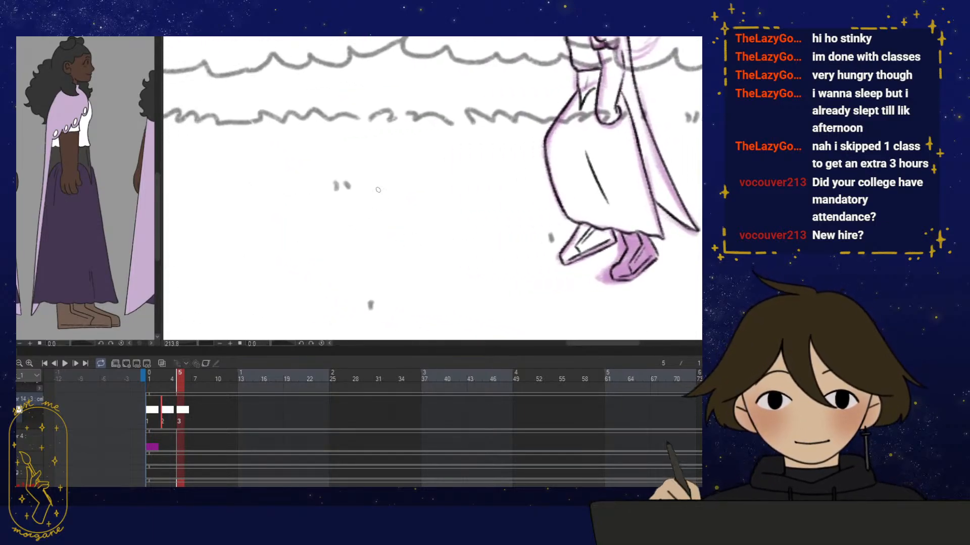
{"action": "mouse_move", "coordinate": [360, 182]}
{"action": "left_mouse_down"}
{"action": "mouse_move", "coordinate": [407, 180]}
{"action": "mouse_move", "coordinate": [360, 270]}
{"action": "left_mouse_up"}
{"action": "left_click_drag", "start_coordinate": [411, 178], "coordinate": [409, 269]}
{"action": "left_click_drag", "start_coordinate": [411, 176], "coordinate": [479, 176]}
{"action": "left_click_drag", "start_coordinate": [486, 183], "coordinate": [480, 264]}
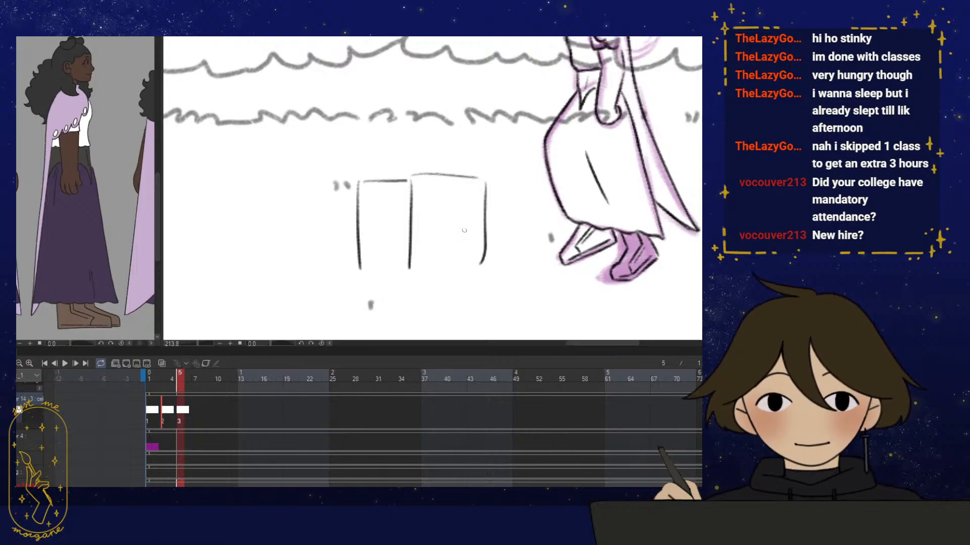
Narrow the planner doodle's right page by redrawing its outer edge, and write "to do" inside it
{"action": "left_click_drag", "start_coordinate": [467, 177], "coordinate": [464, 272]}
{"action": "key", "text": "e"}
{"action": "mouse_move", "coordinate": [486, 184]}
{"action": "left_mouse_down"}
{"action": "mouse_move", "coordinate": [482, 265]}
{"action": "mouse_move", "coordinate": [459, 218]}
{"action": "mouse_move", "coordinate": [435, 203]}
{"action": "left_mouse_up"}
{"action": "key", "text": "p"}
{"action": "mouse_move", "coordinate": [429, 196]}
{"action": "left_mouse_down"}
{"action": "mouse_move", "coordinate": [430, 215]}
{"action": "mouse_move", "coordinate": [445, 204]}
{"action": "mouse_move", "coordinate": [438, 243]}
{"action": "mouse_move", "coordinate": [444, 234]}
{"action": "left_mouse_up"}
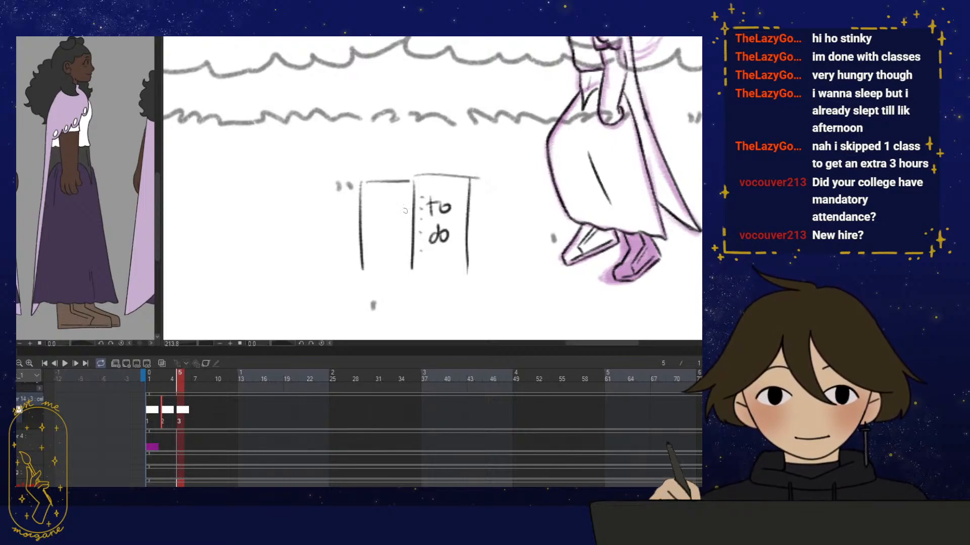
Rule horizontal rows across the planner doodle's left page and draw a short pointer line from its top row
{"action": "mouse_move", "coordinate": [364, 202]}
{"action": "left_mouse_down"}
{"action": "mouse_move", "coordinate": [408, 199]}
{"action": "mouse_move", "coordinate": [404, 256]}
{"action": "left_mouse_up"}
{"action": "left_click_drag", "start_coordinate": [370, 273], "coordinate": [397, 271]}
{"action": "left_click_drag", "start_coordinate": [397, 271], "coordinate": [422, 266]}
{"action": "left_click_drag", "start_coordinate": [399, 188], "coordinate": [362, 208]}
{"action": "left_click_drag", "start_coordinate": [264, 260], "coordinate": [345, 250]}
Write a legend beside the planner doodle with a crossed square for "stream" and a filled dot for "event"
{"action": "mouse_move", "coordinate": [335, 204]}
{"action": "left_mouse_down"}
{"action": "mouse_move", "coordinate": [336, 220]}
{"action": "mouse_move", "coordinate": [354, 220]}
{"action": "mouse_move", "coordinate": [335, 221]}
{"action": "left_mouse_up"}
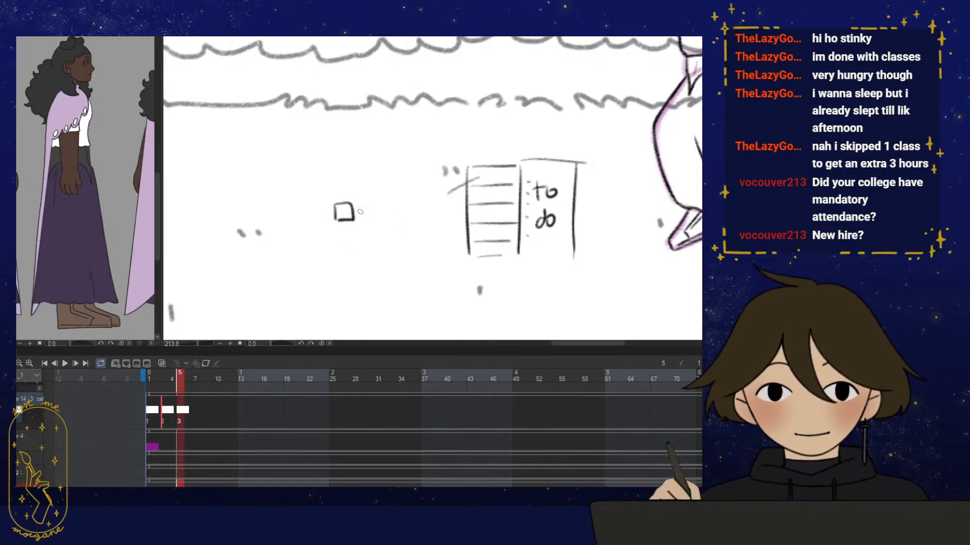
{"action": "left_click_drag", "start_coordinate": [360, 211], "coordinate": [447, 209]}
{"action": "mouse_move", "coordinate": [338, 253]}
{"action": "left_mouse_down"}
{"action": "mouse_move", "coordinate": [344, 246]}
{"action": "mouse_move", "coordinate": [418, 256]}
{"action": "left_mouse_up"}
{"action": "left_click_drag", "start_coordinate": [408, 249], "coordinate": [425, 246]}
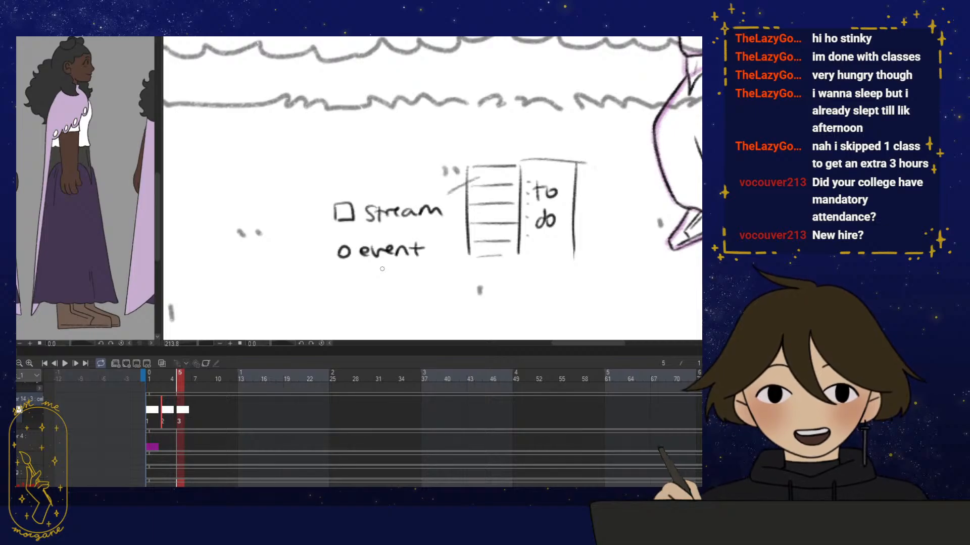
{"action": "left_click_drag", "start_coordinate": [340, 251], "coordinate": [347, 251]}
{"action": "mouse_move", "coordinate": [336, 204]}
{"action": "left_mouse_down"}
{"action": "mouse_move", "coordinate": [353, 221]}
{"action": "mouse_move", "coordinate": [352, 203]}
{"action": "left_mouse_up"}
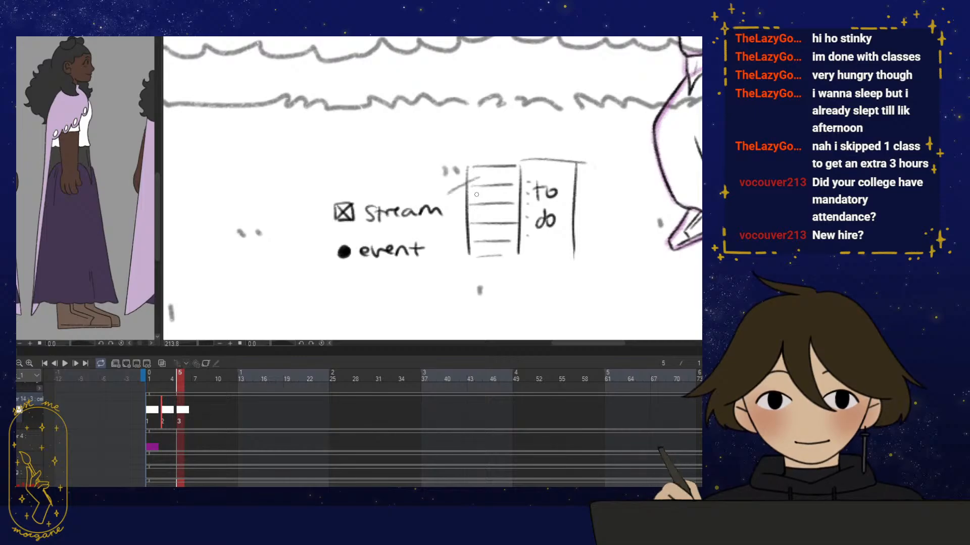
Draw a light grid over the "to do" page of the planner doodle
{"action": "left_click_drag", "start_coordinate": [524, 167], "coordinate": [564, 179]}
{"action": "mouse_move", "coordinate": [534, 192]}
{"action": "left_mouse_down"}
{"action": "mouse_move", "coordinate": [571, 188]}
{"action": "mouse_move", "coordinate": [570, 201]}
{"action": "left_mouse_up"}
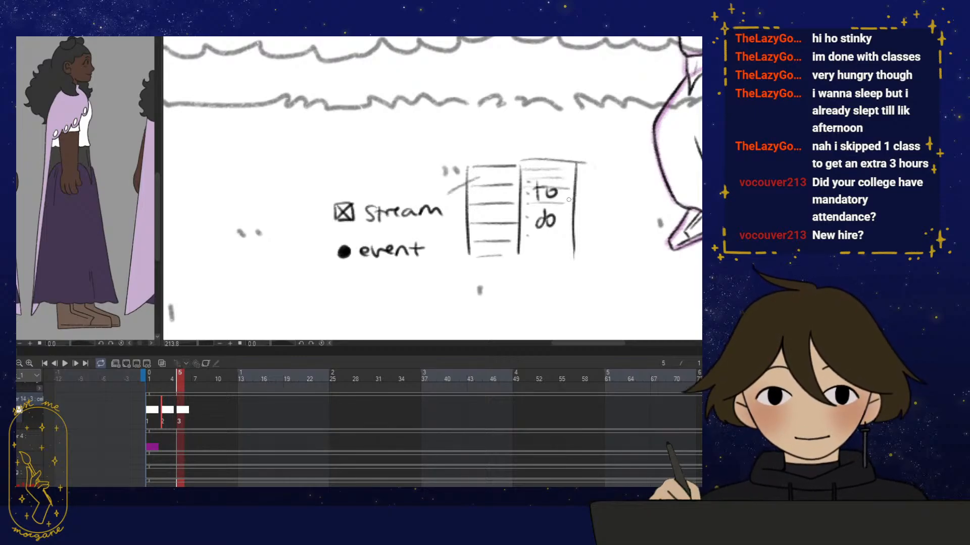
{"action": "left_click_drag", "start_coordinate": [528, 164], "coordinate": [528, 228]}
{"action": "left_click_drag", "start_coordinate": [540, 164], "coordinate": [541, 226]}
{"action": "mouse_move", "coordinate": [551, 170]}
{"action": "left_mouse_down"}
{"action": "mouse_move", "coordinate": [550, 212]}
{"action": "mouse_move", "coordinate": [562, 221]}
{"action": "left_mouse_up"}
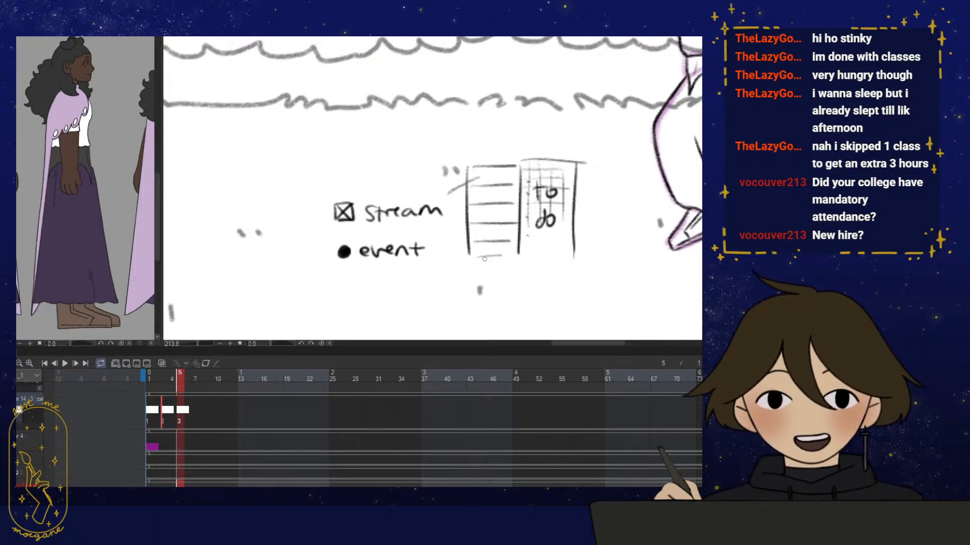
Erase the legend and the whole planner doodle from the canvas
{"action": "key", "text": "e"}
{"action": "mouse_move", "coordinate": [337, 212]}
{"action": "left_mouse_down"}
{"action": "mouse_move", "coordinate": [427, 199]}
{"action": "mouse_move", "coordinate": [388, 207]}
{"action": "left_mouse_up"}
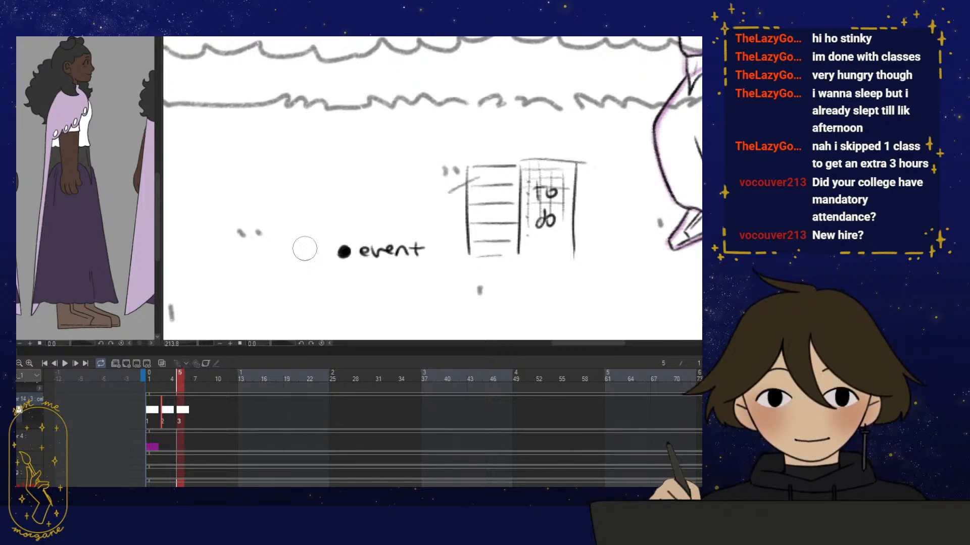
{"action": "mouse_move", "coordinate": [305, 248]}
{"action": "left_mouse_down"}
{"action": "mouse_move", "coordinate": [407, 273]}
{"action": "mouse_move", "coordinate": [569, 203]}
{"action": "mouse_move", "coordinate": [547, 209]}
{"action": "mouse_move", "coordinate": [578, 169]}
{"action": "left_mouse_up"}
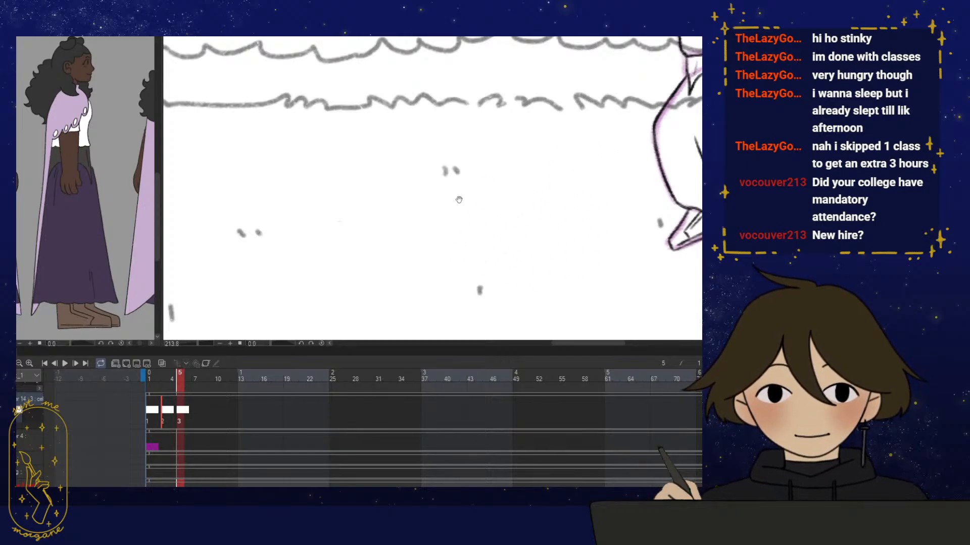
Sketch a second planner layout divided into vertical day columns on the empty ground
{"action": "mouse_move", "coordinate": [458, 200]}
{"action": "left_mouse_down"}
{"action": "mouse_move", "coordinate": [361, 198]}
{"action": "mouse_move", "coordinate": [370, 306]}
{"action": "left_mouse_up"}
{"action": "key", "text": "p"}
{"action": "left_click_drag", "start_coordinate": [391, 195], "coordinate": [396, 306]}
{"action": "left_click_drag", "start_coordinate": [423, 197], "coordinate": [427, 303]}
{"action": "mouse_move", "coordinate": [453, 196]}
{"action": "left_mouse_down"}
{"action": "mouse_move", "coordinate": [454, 299]}
{"action": "mouse_move", "coordinate": [486, 193]}
{"action": "mouse_move", "coordinate": [555, 197]}
{"action": "mouse_move", "coordinate": [486, 301]}
{"action": "left_mouse_up"}
{"action": "left_click_drag", "start_coordinate": [514, 197], "coordinate": [516, 292]}
{"action": "left_click_drag", "start_coordinate": [543, 201], "coordinate": [542, 291]}
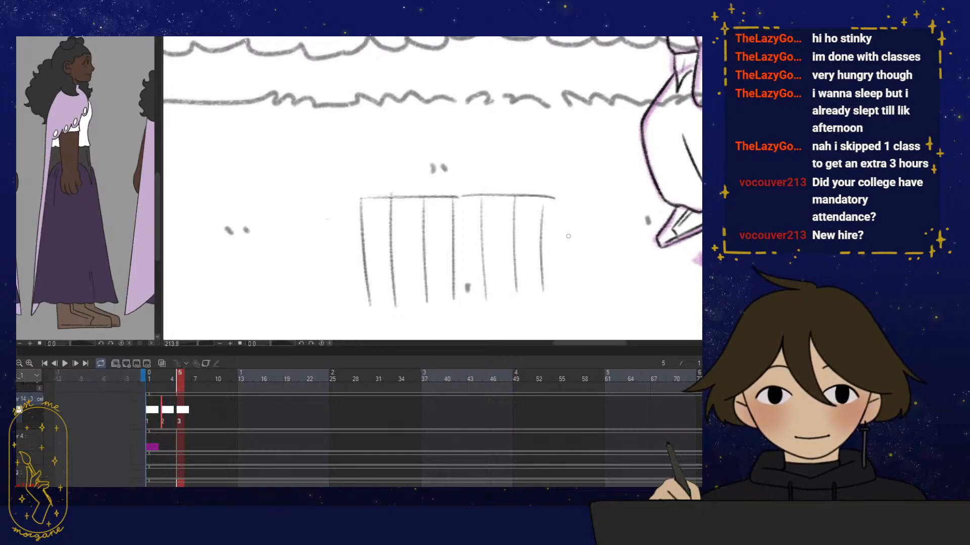
Add an outer column on each side of the column doodle, hatch the first one, and erase the whole doodle
{"action": "mouse_move", "coordinate": [359, 200]}
{"action": "left_mouse_down"}
{"action": "mouse_move", "coordinate": [331, 197]}
{"action": "mouse_move", "coordinate": [336, 306]}
{"action": "left_mouse_up"}
{"action": "left_click_drag", "start_coordinate": [353, 216], "coordinate": [341, 303]}
{"action": "left_click_drag", "start_coordinate": [567, 199], "coordinate": [562, 292]}
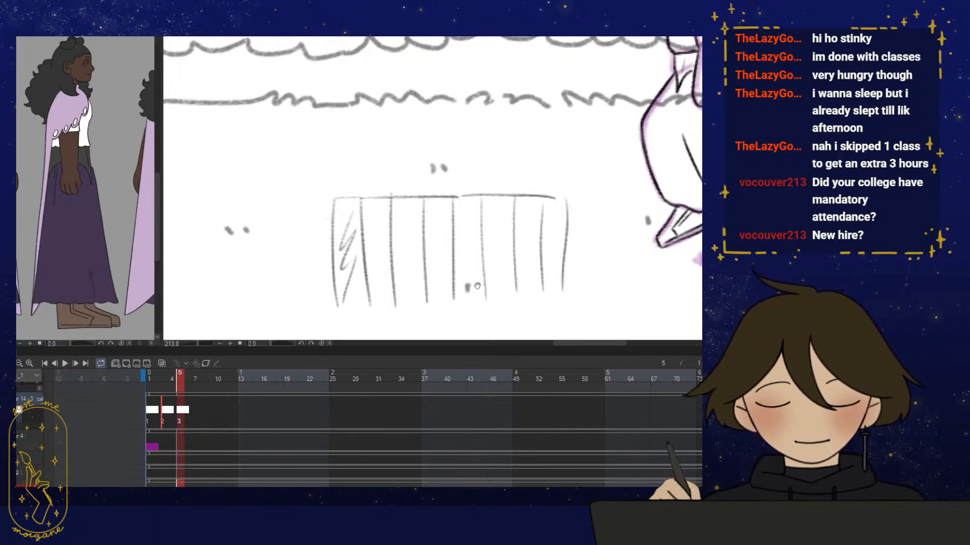
{"action": "left_click_drag", "start_coordinate": [477, 286], "coordinate": [455, 271]}
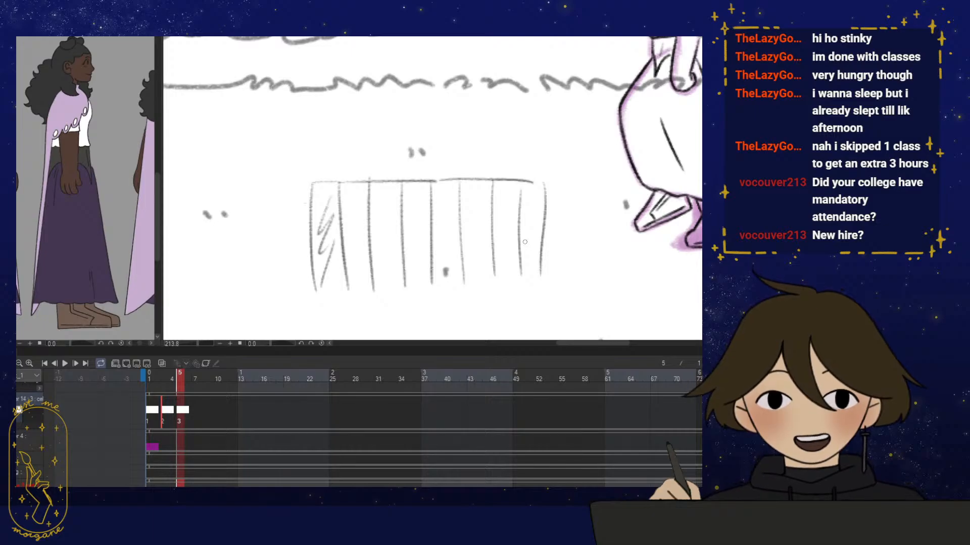
{"action": "mouse_move", "coordinate": [524, 242]}
{"action": "left_mouse_down"}
{"action": "mouse_move", "coordinate": [320, 176]}
{"action": "mouse_move", "coordinate": [468, 162]}
{"action": "mouse_move", "coordinate": [505, 195]}
{"action": "mouse_move", "coordinate": [440, 267]}
{"action": "mouse_move", "coordinate": [554, 217]}
{"action": "left_mouse_up"}
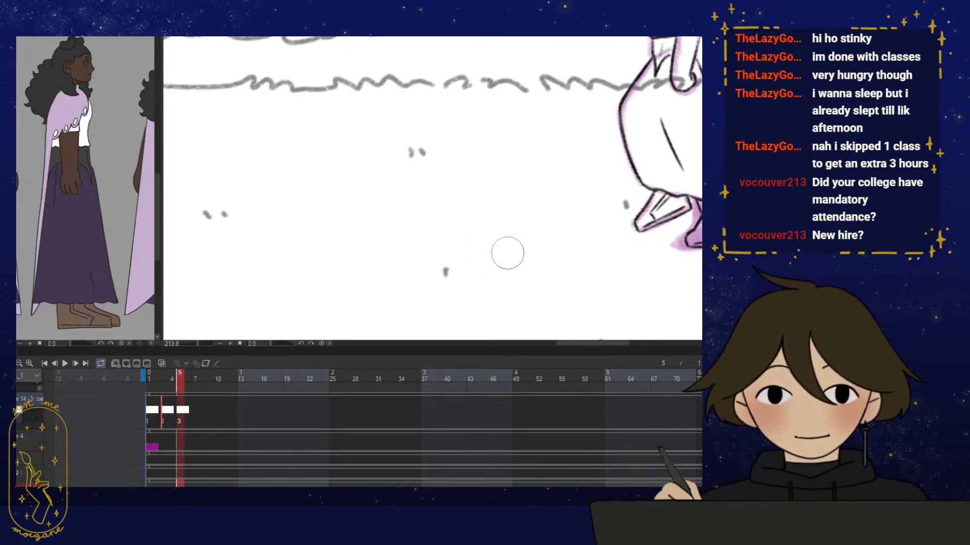
Ink the cape's inner edge beside the lower arm and a short fold line on the waistband
{"action": "scroll", "coordinate": [435, 238], "scroll_direction": "down", "scroll_amount": 3}
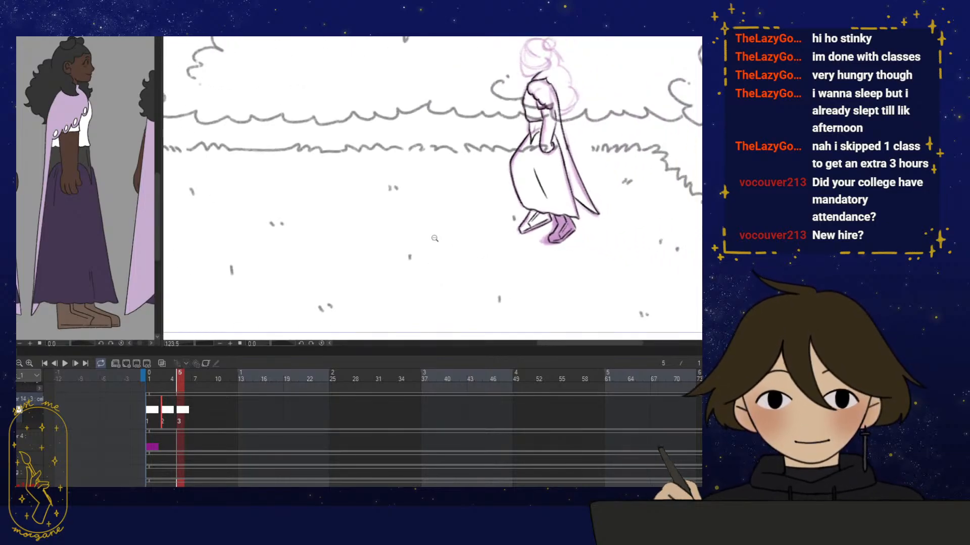
{"action": "scroll", "coordinate": [583, 141], "scroll_direction": "up", "scroll_amount": 5}
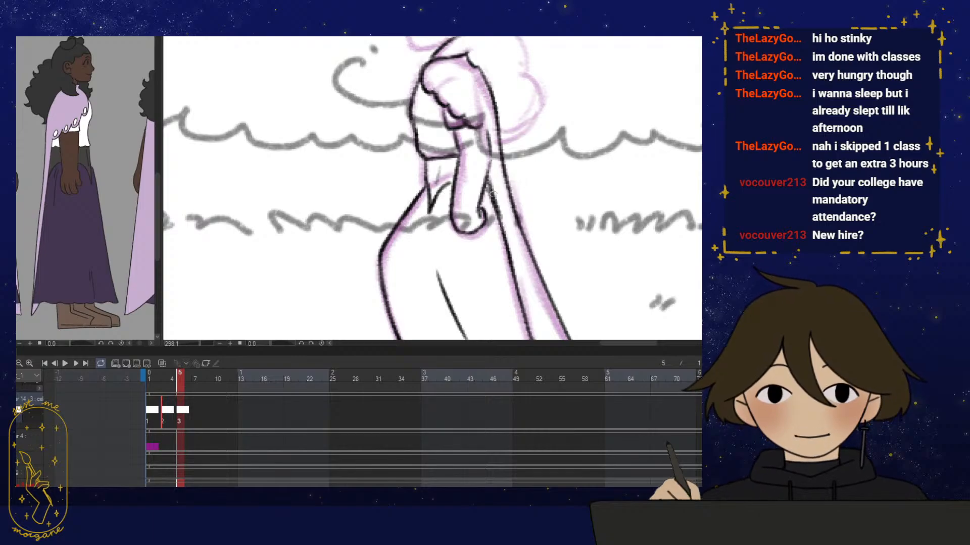
{"action": "left_click_drag", "start_coordinate": [579, 188], "coordinate": [562, 218]}
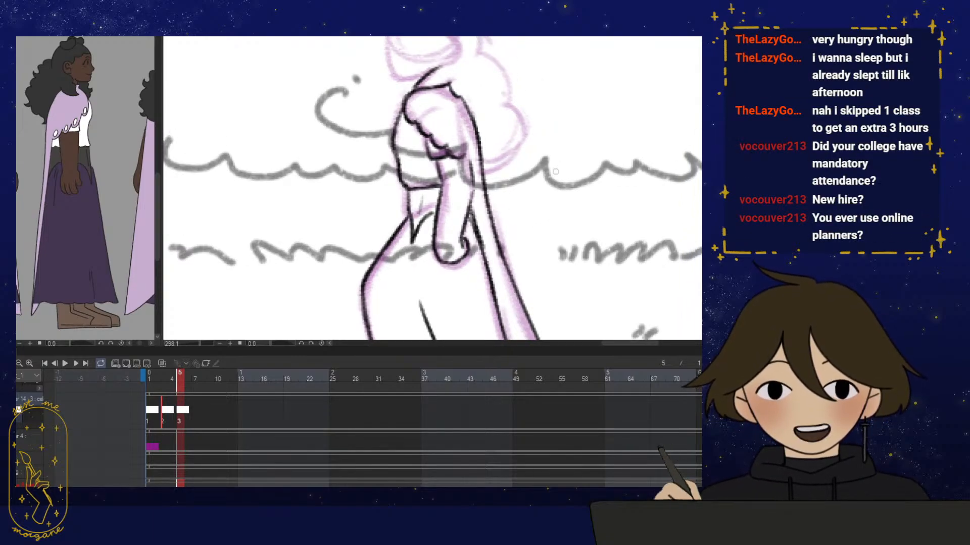
{"action": "left_click_drag", "start_coordinate": [547, 171], "coordinate": [540, 176]}
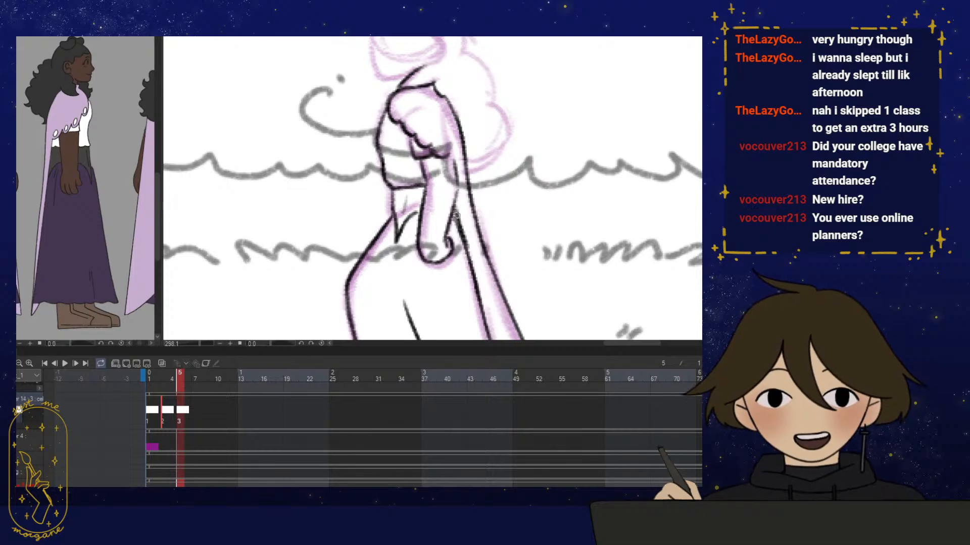
{"action": "key", "text": "p"}
{"action": "left_click_drag", "start_coordinate": [456, 211], "coordinate": [469, 253]}
{"action": "mouse_move", "coordinate": [414, 213]}
{"action": "left_mouse_down"}
{"action": "mouse_move", "coordinate": [404, 235]}
{"action": "mouse_move", "coordinate": [396, 198]}
{"action": "mouse_move", "coordinate": [398, 229]}
{"action": "left_mouse_up"}
{"action": "left_click_drag", "start_coordinate": [409, 197], "coordinate": [404, 227]}
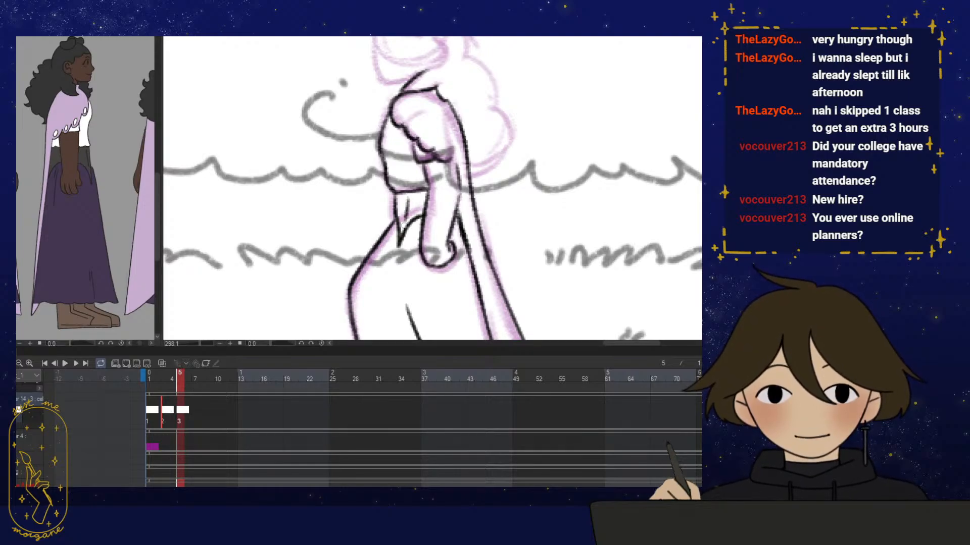
Ink the outer curve of the ear and join it to the neck line above the cape's collar
{"action": "left_click_drag", "start_coordinate": [516, 220], "coordinate": [518, 247]}
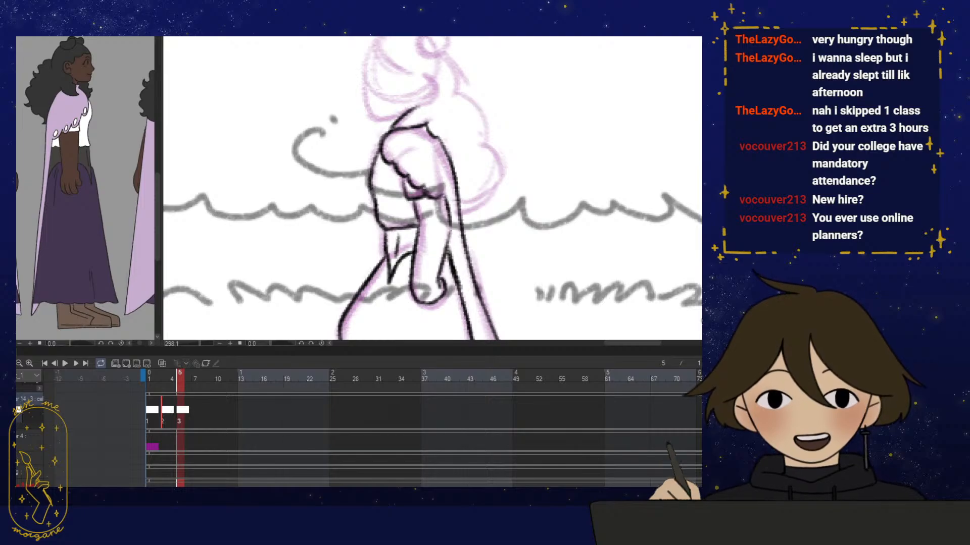
{"action": "left_click_drag", "start_coordinate": [504, 242], "coordinate": [496, 240]}
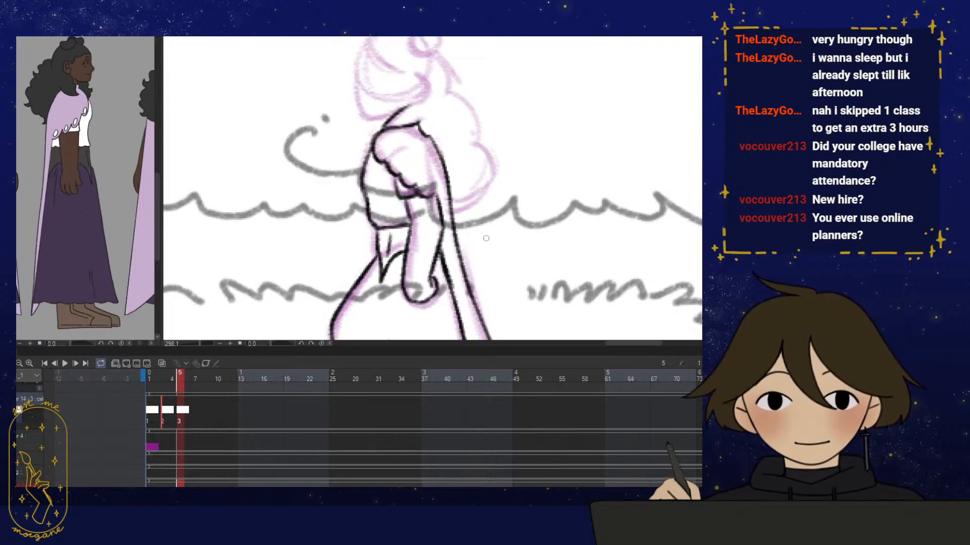
{"action": "scroll", "coordinate": [467, 268], "scroll_direction": "up", "scroll_amount": 3}
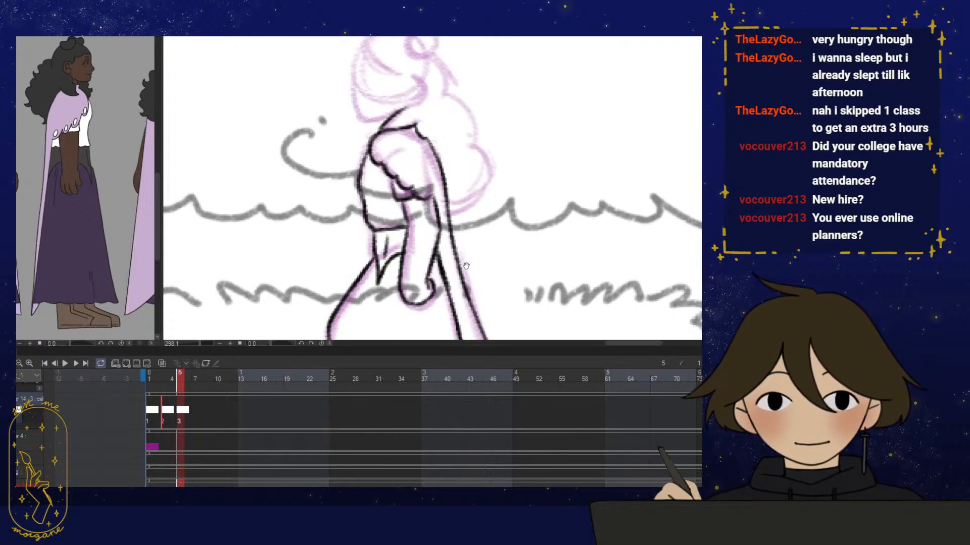
{"action": "scroll", "coordinate": [454, 259], "scroll_direction": "up", "scroll_amount": 1}
{"action": "left_click_drag", "start_coordinate": [433, 201], "coordinate": [459, 256]}
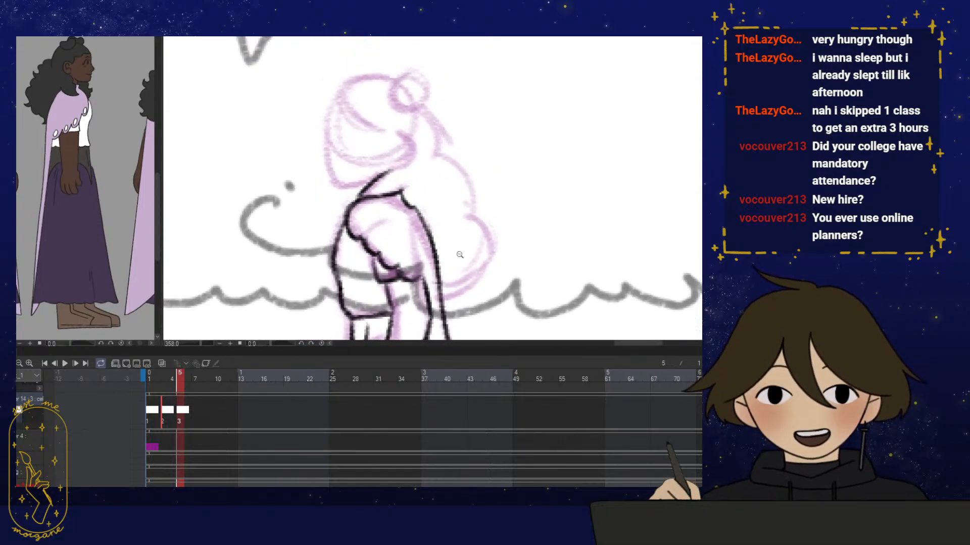
{"action": "scroll", "coordinate": [396, 149], "scroll_direction": "up", "scroll_amount": 2}
{"action": "left_click_drag", "start_coordinate": [396, 149], "coordinate": [401, 174]}
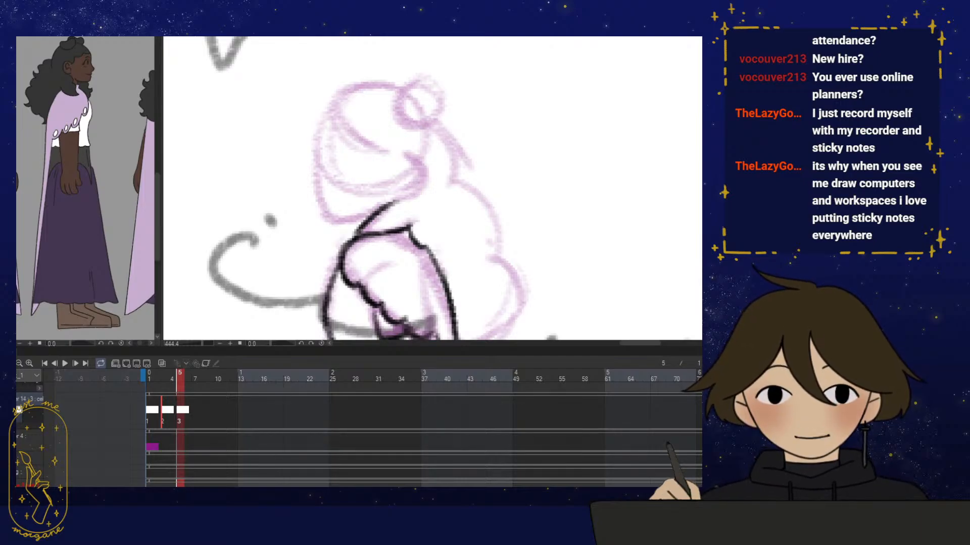
{"action": "mouse_move", "coordinate": [433, 220]}
{"action": "left_mouse_down"}
{"action": "mouse_move", "coordinate": [430, 234]}
{"action": "mouse_move", "coordinate": [444, 222]}
{"action": "mouse_move", "coordinate": [457, 240]}
{"action": "left_mouse_up"}
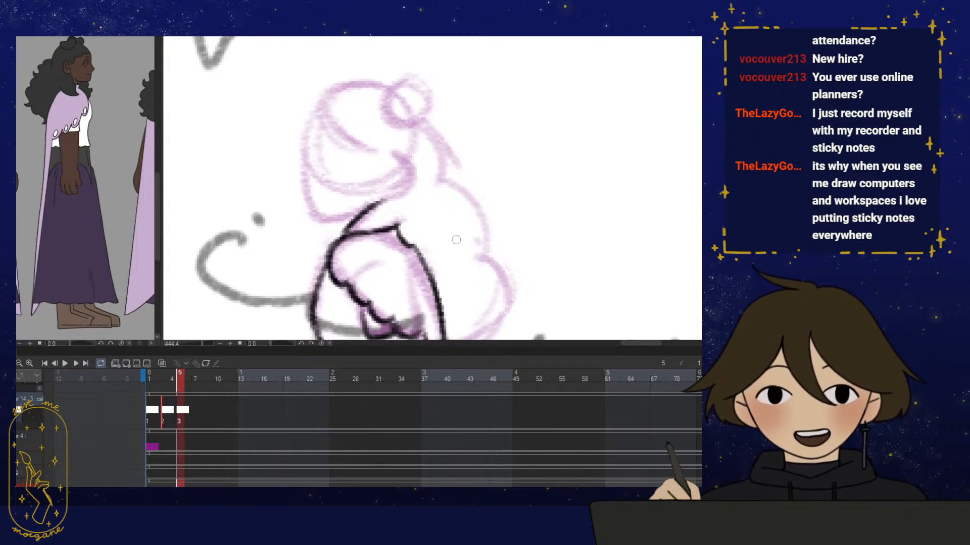
{"action": "left_click_drag", "start_coordinate": [456, 240], "coordinate": [462, 245]}
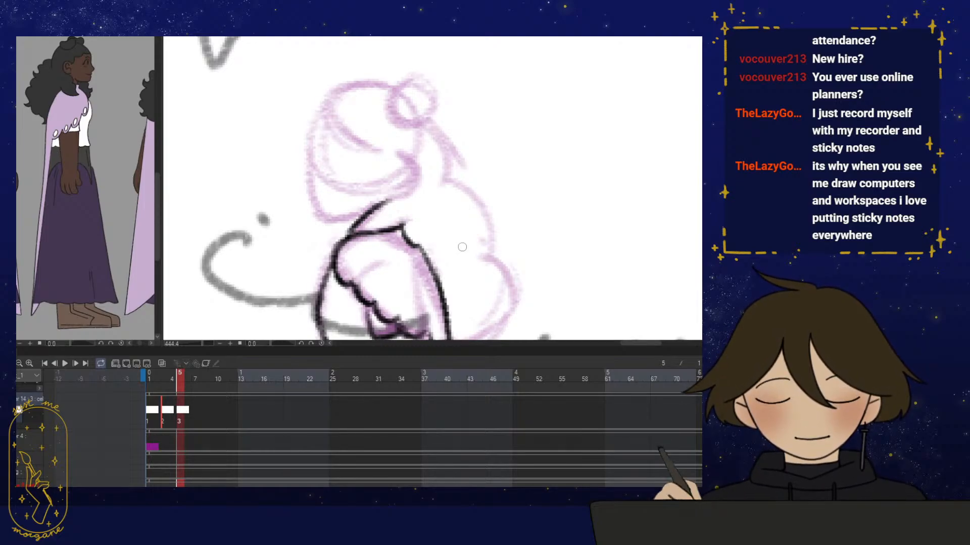
{"action": "left_click_drag", "start_coordinate": [445, 175], "coordinate": [437, 187]}
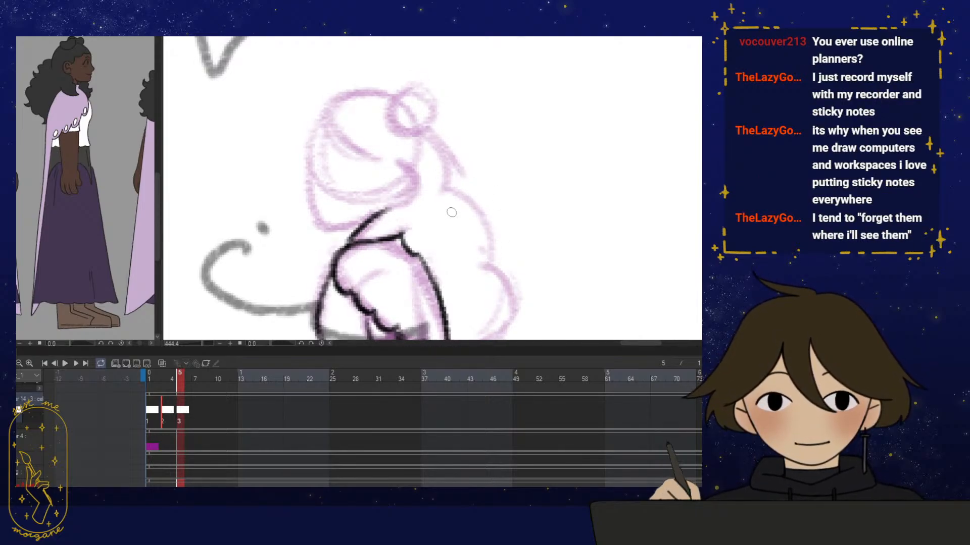
{"action": "left_click_drag", "start_coordinate": [447, 232], "coordinate": [453, 233]}
{"action": "mouse_move", "coordinate": [407, 174]}
{"action": "left_mouse_down"}
{"action": "mouse_move", "coordinate": [424, 190]}
{"action": "mouse_move", "coordinate": [405, 214]}
{"action": "mouse_move", "coordinate": [412, 181]}
{"action": "mouse_move", "coordinate": [424, 212]}
{"action": "mouse_move", "coordinate": [348, 261]}
{"action": "left_mouse_up"}
{"action": "key", "text": "ctrl+z"}
{"action": "scroll", "coordinate": [409, 214], "scroll_direction": "up", "scroll_amount": 1}
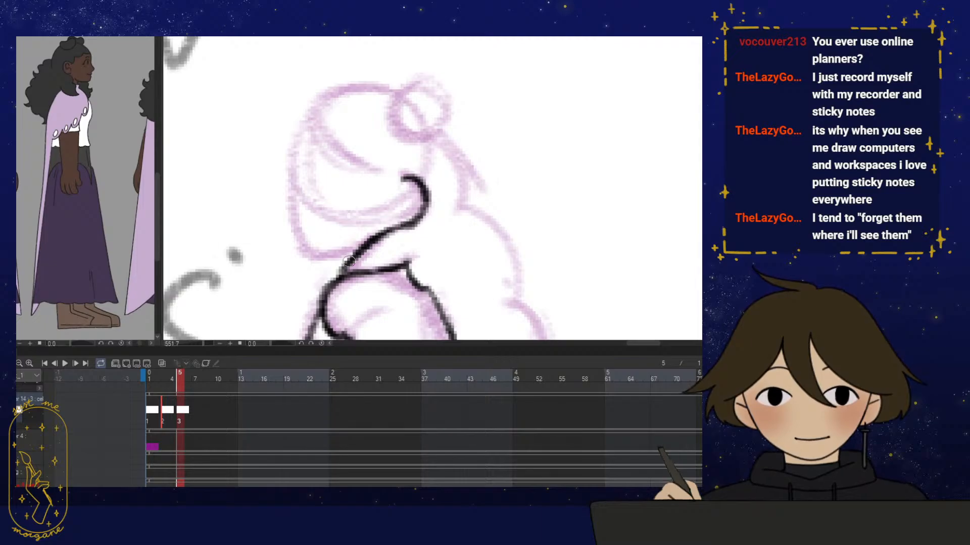
Ink the small inner detail of the ear
{"action": "left_click_drag", "start_coordinate": [423, 235], "coordinate": [435, 230]}
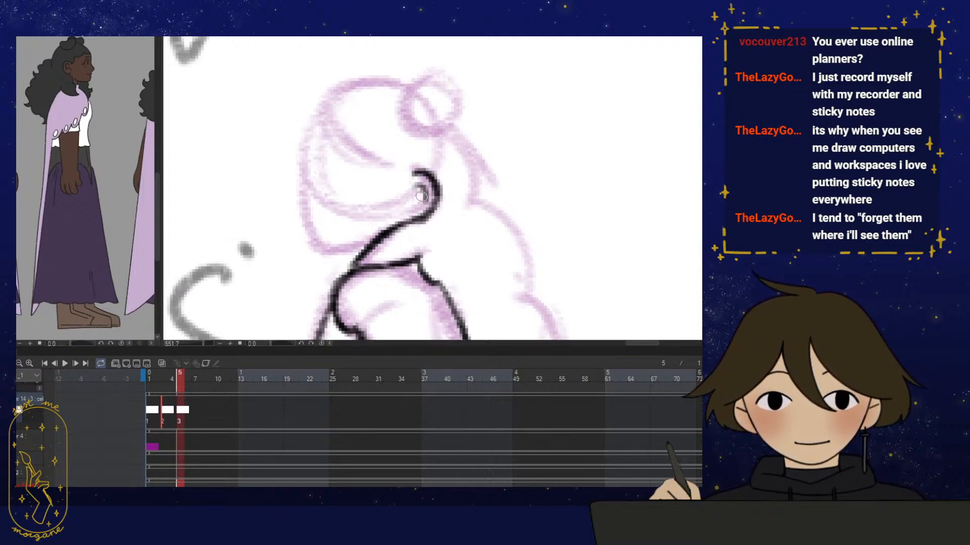
{"action": "left_click_drag", "start_coordinate": [439, 255], "coordinate": [448, 238]}
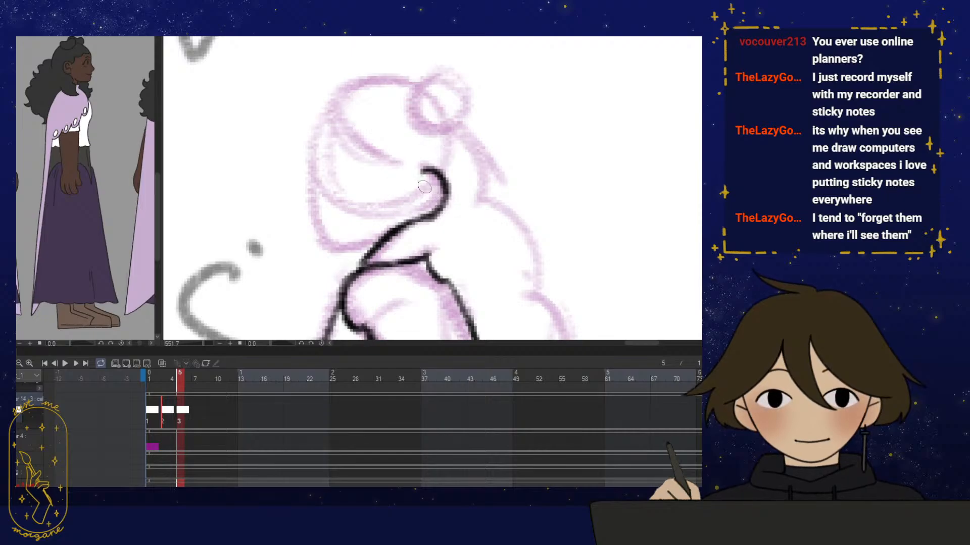
{"action": "left_click_drag", "start_coordinate": [423, 184], "coordinate": [432, 198]}
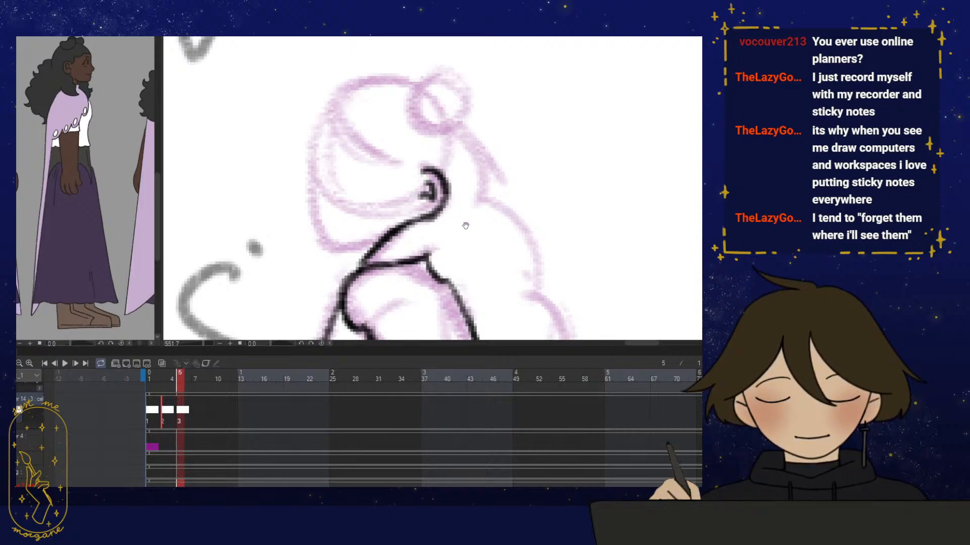
Ink the heart-shaped hair bun on top of the head and the wavy hairline from the forehead to the ear
{"action": "scroll", "coordinate": [463, 221], "scroll_direction": "down", "scroll_amount": 5}
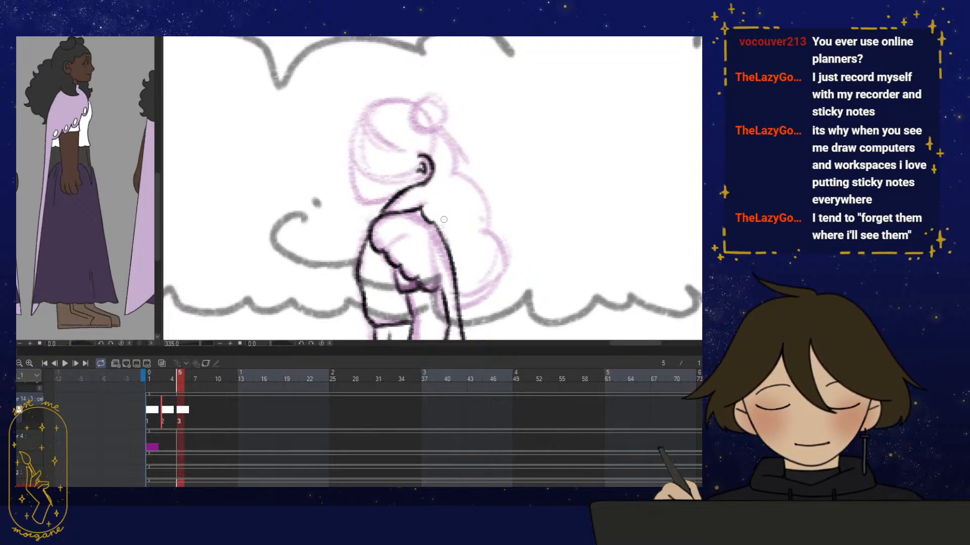
{"action": "scroll", "coordinate": [444, 219], "scroll_direction": "up", "scroll_amount": 1}
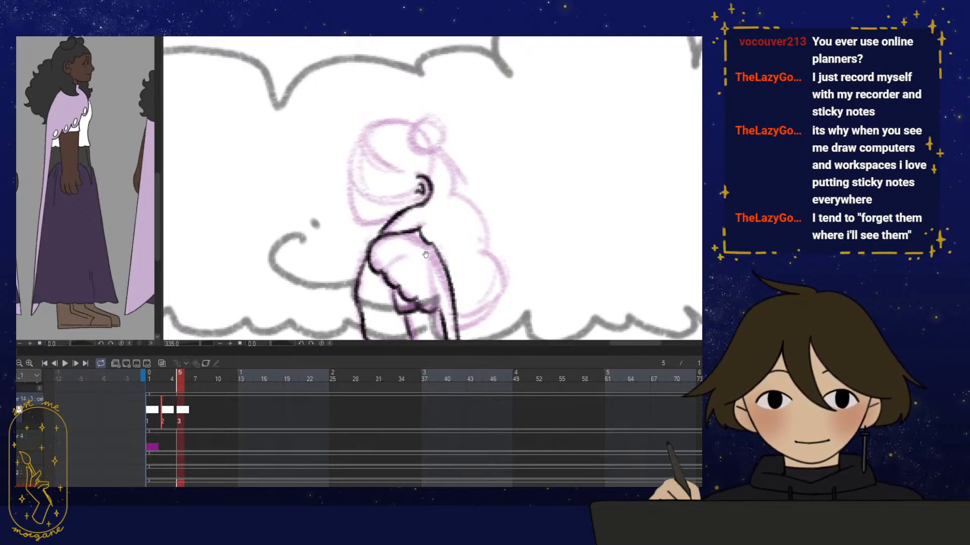
{"action": "scroll", "coordinate": [419, 238], "scroll_direction": "up", "scroll_amount": 1}
{"action": "mouse_move", "coordinate": [419, 169]}
{"action": "left_mouse_down"}
{"action": "mouse_move", "coordinate": [441, 147]}
{"action": "mouse_move", "coordinate": [435, 175]}
{"action": "mouse_move", "coordinate": [414, 161]}
{"action": "mouse_move", "coordinate": [431, 173]}
{"action": "mouse_move", "coordinate": [454, 151]}
{"action": "mouse_move", "coordinate": [440, 147]}
{"action": "mouse_move", "coordinate": [444, 172]}
{"action": "mouse_move", "coordinate": [425, 172]}
{"action": "mouse_move", "coordinate": [426, 135]}
{"action": "mouse_move", "coordinate": [438, 150]}
{"action": "mouse_move", "coordinate": [413, 158]}
{"action": "mouse_move", "coordinate": [428, 177]}
{"action": "mouse_move", "coordinate": [434, 147]}
{"action": "mouse_move", "coordinate": [440, 171]}
{"action": "left_mouse_up"}
{"action": "scroll", "coordinate": [475, 213], "scroll_direction": "right", "scroll_amount": 1}
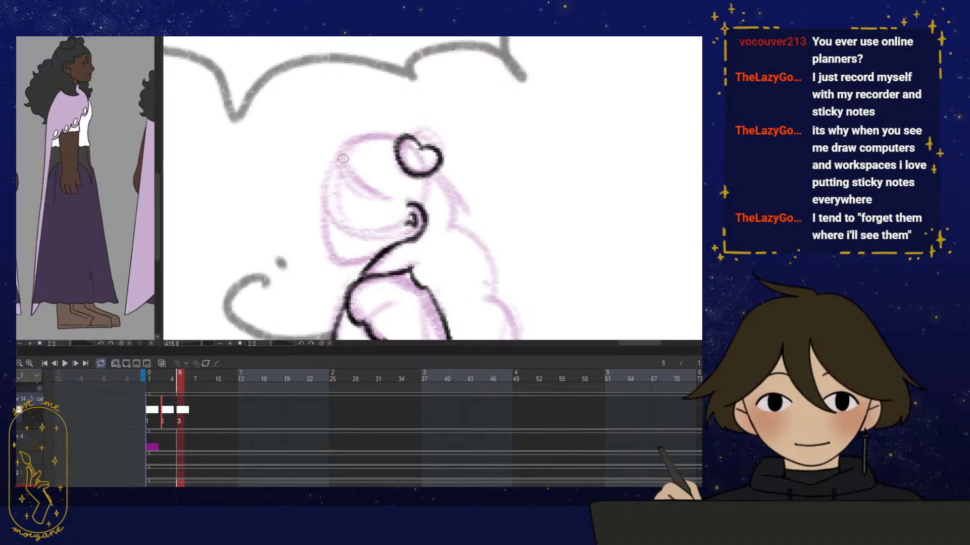
{"action": "mouse_move", "coordinate": [338, 151]}
{"action": "left_mouse_down"}
{"action": "mouse_move", "coordinate": [375, 162]}
{"action": "mouse_move", "coordinate": [363, 181]}
{"action": "mouse_move", "coordinate": [406, 183]}
{"action": "mouse_move", "coordinate": [389, 190]}
{"action": "mouse_move", "coordinate": [410, 202]}
{"action": "mouse_move", "coordinate": [393, 186]}
{"action": "mouse_move", "coordinate": [370, 193]}
{"action": "mouse_move", "coordinate": [353, 164]}
{"action": "mouse_move", "coordinate": [343, 176]}
{"action": "mouse_move", "coordinate": [373, 179]}
{"action": "mouse_move", "coordinate": [340, 159]}
{"action": "mouse_move", "coordinate": [371, 167]}
{"action": "mouse_move", "coordinate": [362, 173]}
{"action": "mouse_move", "coordinate": [387, 190]}
{"action": "left_mouse_up"}
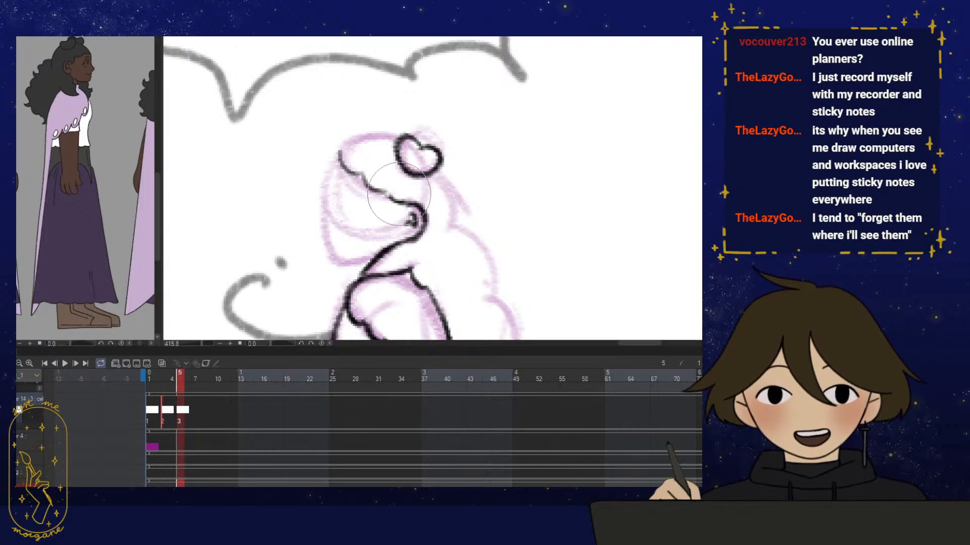
Ink the top curve of the head from the heart-shaped bun to the front end of the hairline
{"action": "mouse_move", "coordinate": [385, 190]}
{"action": "left_mouse_down"}
{"action": "mouse_move", "coordinate": [403, 202]}
{"action": "mouse_move", "coordinate": [416, 195]}
{"action": "mouse_move", "coordinate": [425, 210]}
{"action": "left_mouse_up"}
{"action": "mouse_move", "coordinate": [410, 150]}
{"action": "left_mouse_down"}
{"action": "mouse_move", "coordinate": [367, 153]}
{"action": "mouse_move", "coordinate": [375, 151]}
{"action": "mouse_move", "coordinate": [358, 181]}
{"action": "left_mouse_up"}
{"action": "key", "text": "h"}
{"action": "left_click_drag", "start_coordinate": [396, 225], "coordinate": [381, 223]}
Lasso the heart-shaped hair bun and adjust its fit on top of the head with a transform
{"action": "mouse_move", "coordinate": [409, 142]}
{"action": "left_mouse_down"}
{"action": "mouse_move", "coordinate": [384, 179]}
{"action": "mouse_move", "coordinate": [436, 190]}
{"action": "mouse_move", "coordinate": [454, 158]}
{"action": "mouse_move", "coordinate": [413, 132]}
{"action": "left_mouse_up"}
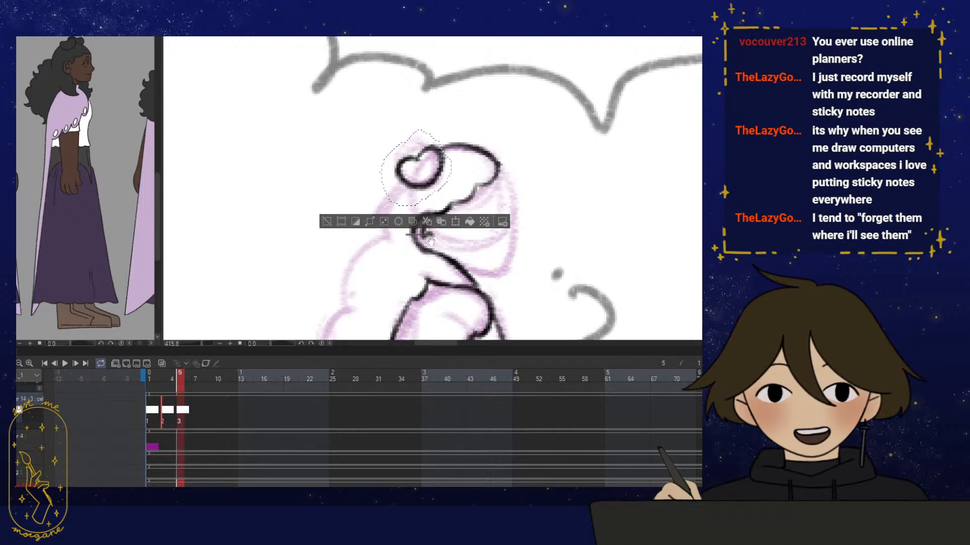
{"action": "left_click", "coordinate": [454, 223]}
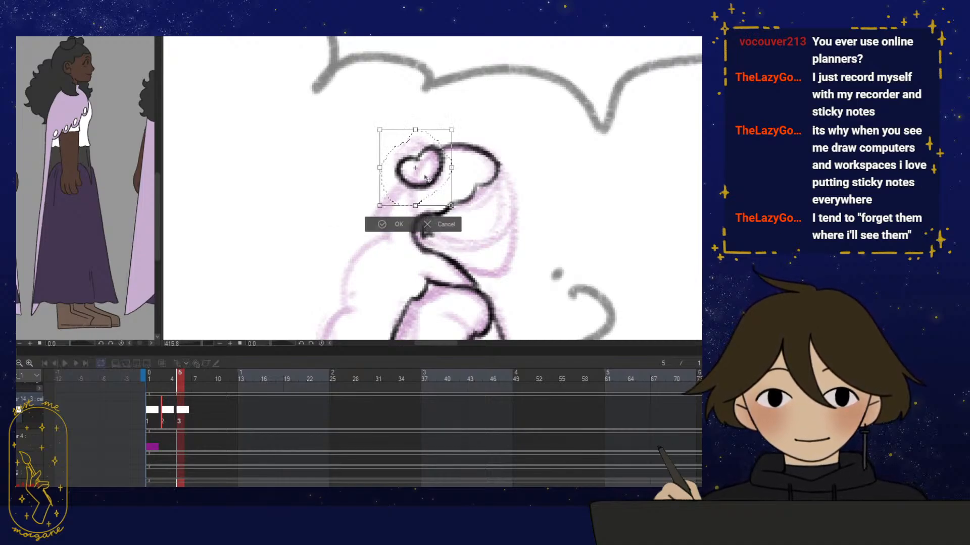
{"action": "left_click", "coordinate": [394, 221]}
{"action": "left_click_drag", "start_coordinate": [393, 220], "coordinate": [353, 220]}
{"action": "key", "text": "h"}
{"action": "left_click", "coordinate": [332, 196]}
{"action": "scroll", "coordinate": [358, 222], "scroll_direction": "down", "scroll_amount": 3}
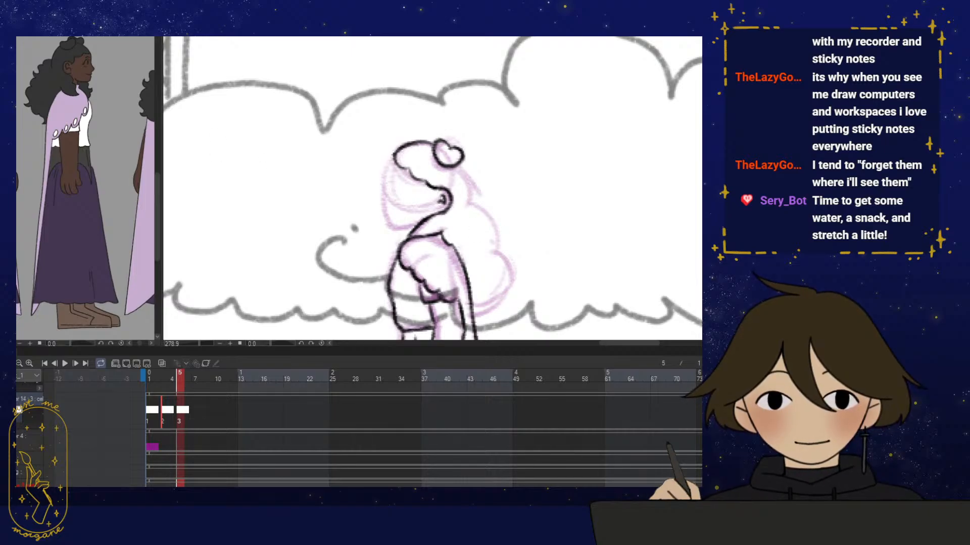
View the yellow Kaweco fountain pen photo and enlarge the canvas area to show it whole
{"action": "left_click", "coordinate": [242, 33]}
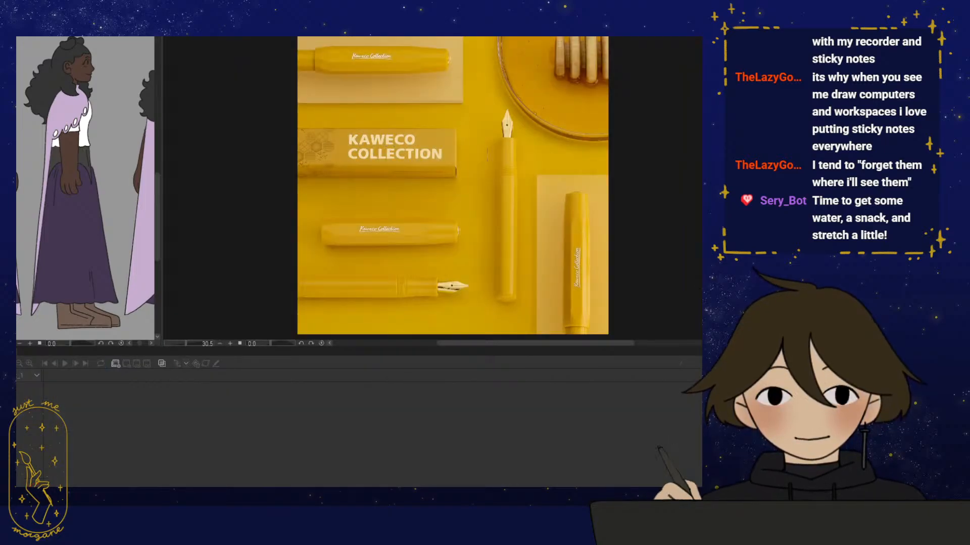
{"action": "scroll", "coordinate": [482, 170], "scroll_direction": "up", "scroll_amount": 1}
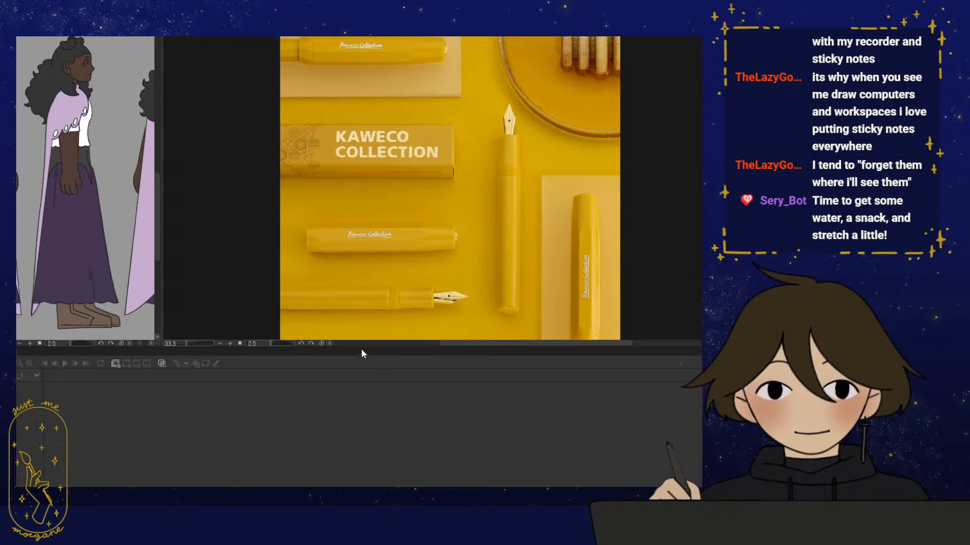
{"action": "left_click_drag", "start_coordinate": [364, 348], "coordinate": [370, 433]}
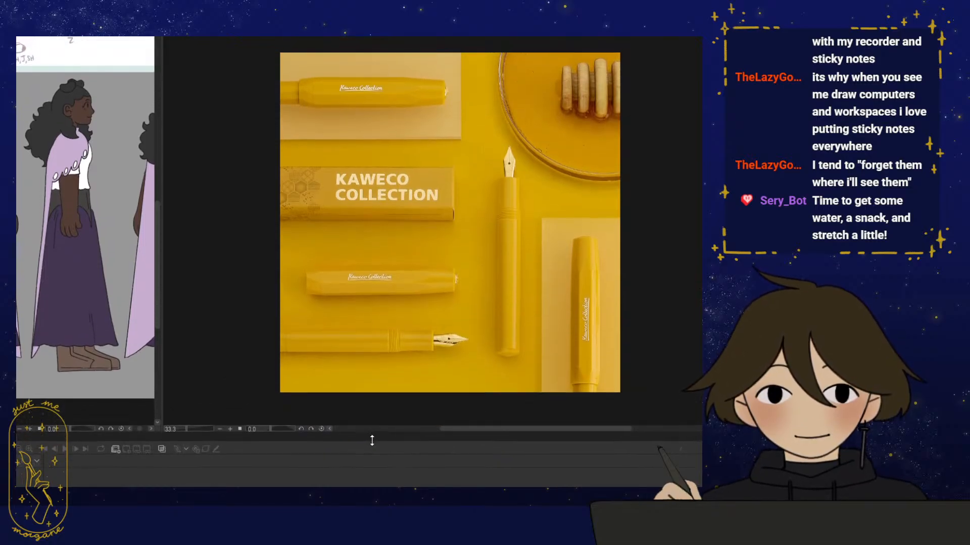
{"action": "left_click_drag", "start_coordinate": [436, 292], "coordinate": [429, 290]}
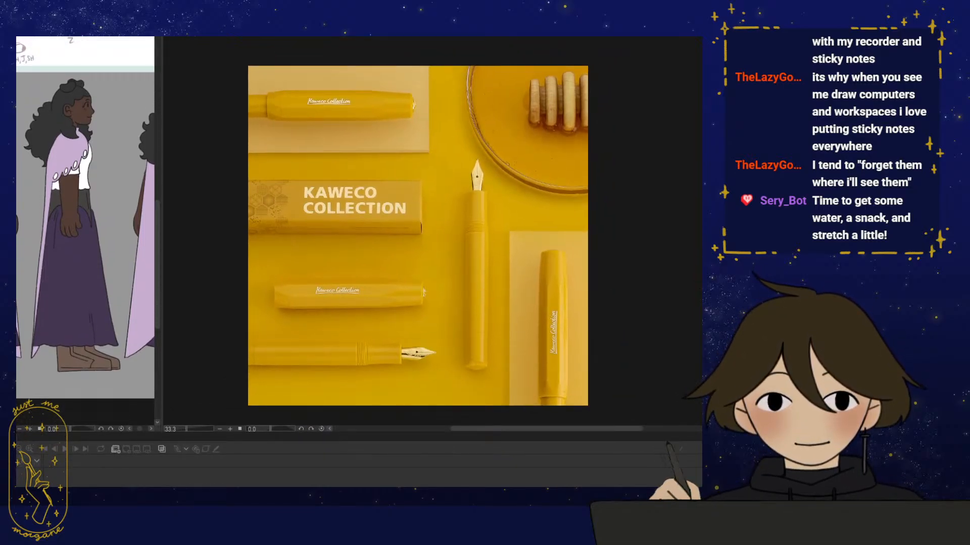
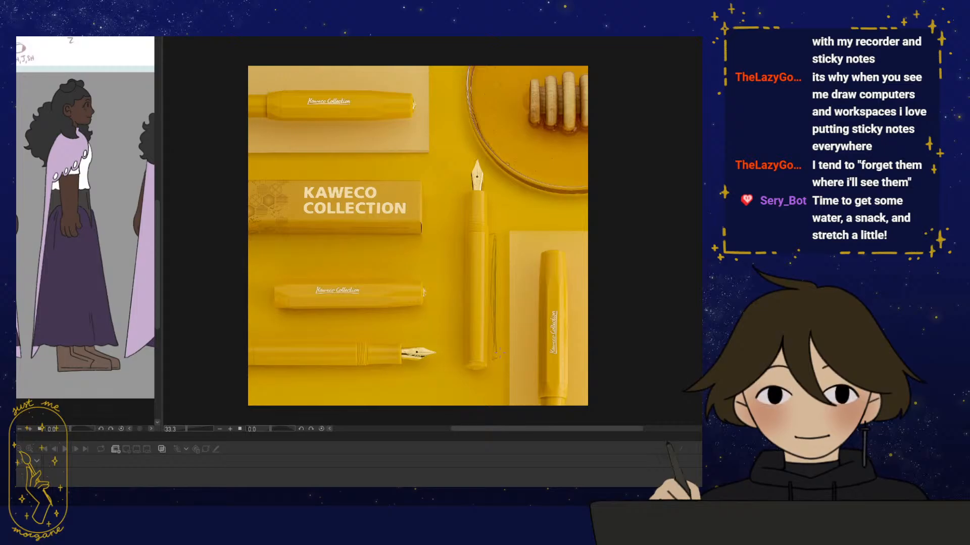
Return to the animation canvas and ink the back curve of the head from the bun down behind the ear
{"action": "key", "text": "ctrl+Tab"}
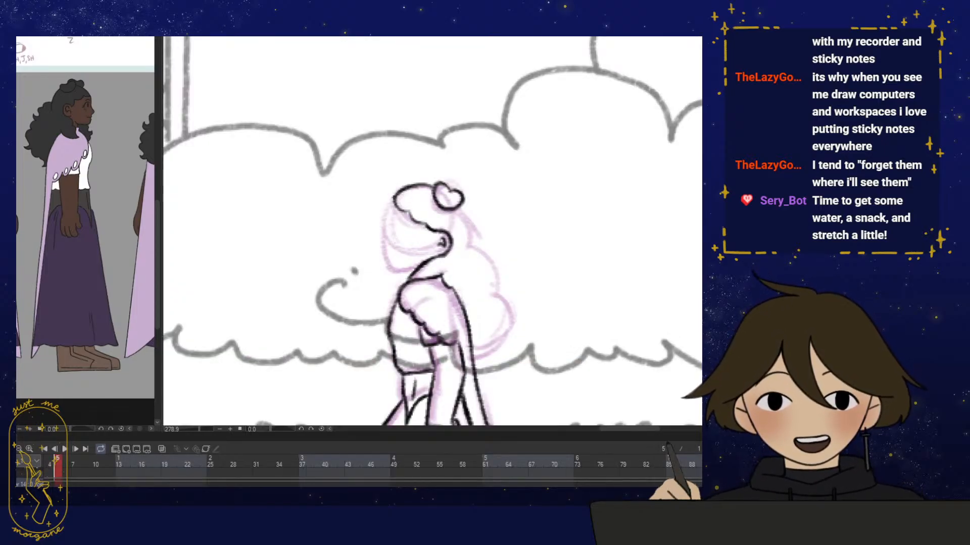
{"action": "left_click_drag", "start_coordinate": [482, 306], "coordinate": [464, 240]}
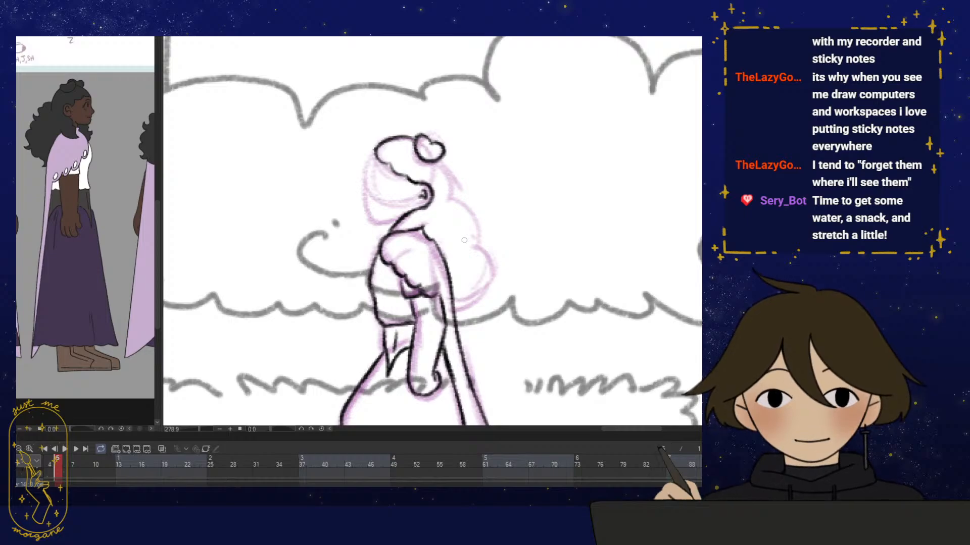
{"action": "key", "text": "ctrl+plus"}
{"action": "key", "text": "ctrl+plus"}
{"action": "key", "text": "ctrl+plus"}
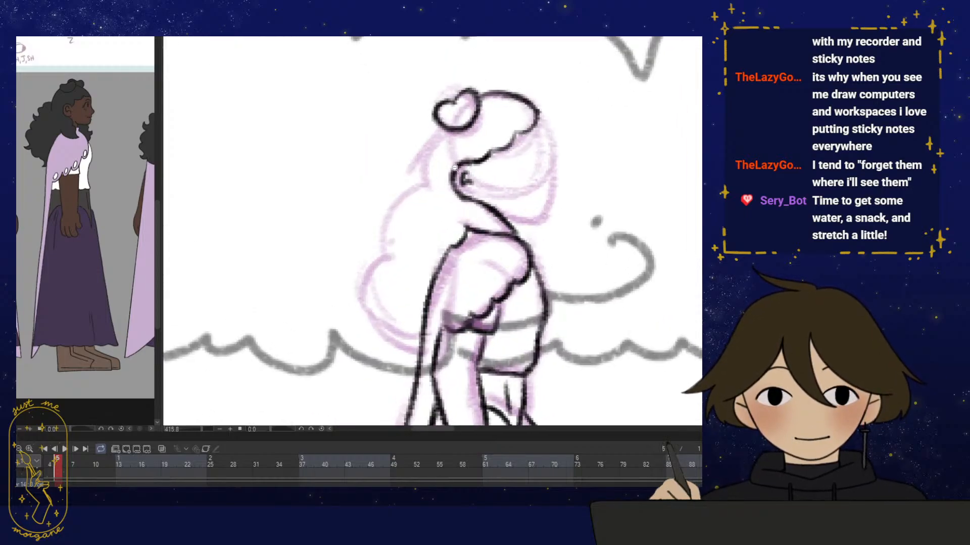
{"action": "left_click_drag", "start_coordinate": [442, 130], "coordinate": [429, 192]}
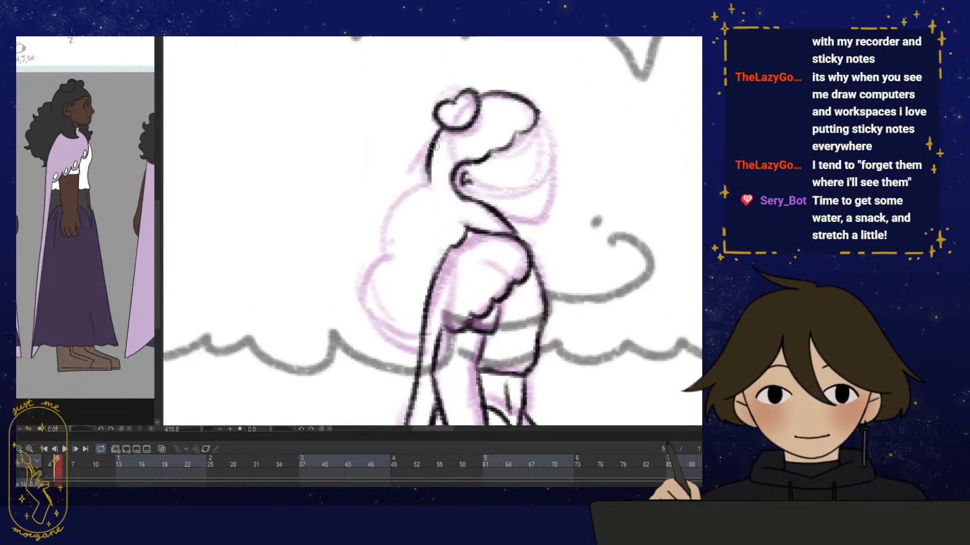
{"action": "left_click_drag", "start_coordinate": [439, 142], "coordinate": [440, 190]}
{"action": "key", "text": "h"}
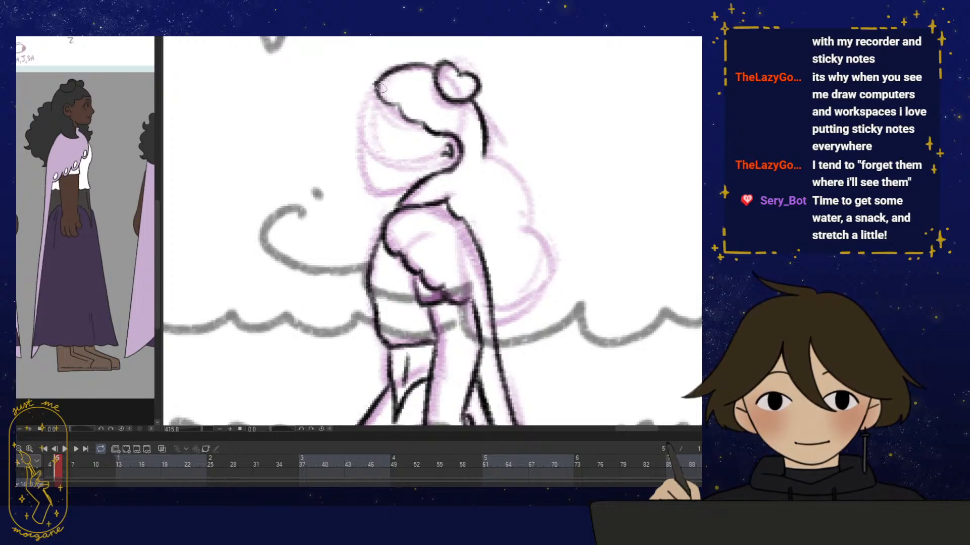
Ink the face profile from the forehead over the nose and lips to the chin and along the jaw
{"action": "left_click_drag", "start_coordinate": [375, 87], "coordinate": [366, 121]}
{"action": "key", "text": "e"}
{"action": "key", "text": "p"}
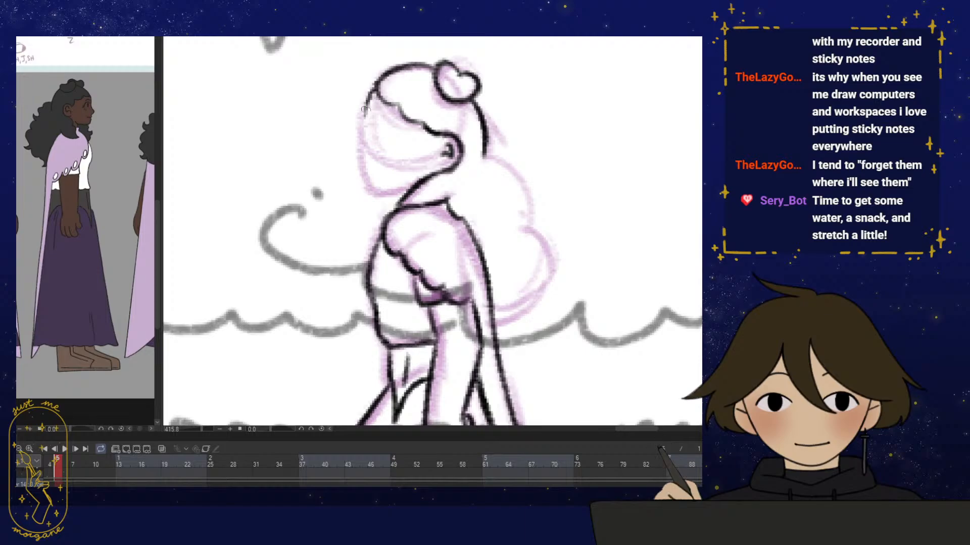
{"action": "mouse_move", "coordinate": [371, 90]}
{"action": "left_mouse_down"}
{"action": "mouse_move", "coordinate": [365, 119]}
{"action": "mouse_move", "coordinate": [376, 138]}
{"action": "mouse_move", "coordinate": [364, 131]}
{"action": "mouse_move", "coordinate": [354, 153]}
{"action": "mouse_move", "coordinate": [363, 161]}
{"action": "mouse_move", "coordinate": [355, 145]}
{"action": "mouse_move", "coordinate": [357, 160]}
{"action": "mouse_move", "coordinate": [376, 162]}
{"action": "mouse_move", "coordinate": [363, 160]}
{"action": "mouse_move", "coordinate": [369, 173]}
{"action": "mouse_move", "coordinate": [397, 182]}
{"action": "mouse_move", "coordinate": [409, 170]}
{"action": "mouse_move", "coordinate": [382, 194]}
{"action": "mouse_move", "coordinate": [416, 184]}
{"action": "mouse_move", "coordinate": [387, 172]}
{"action": "left_mouse_up"}
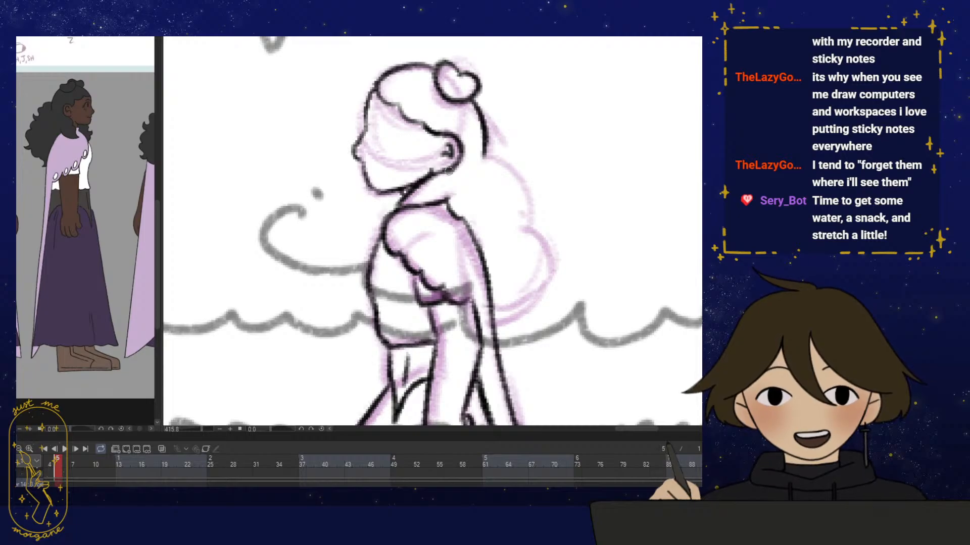
Lasso the ear and hairline and transform them slightly to fit the face profile
{"action": "key", "text": "h"}
{"action": "key", "text": "minus"}
{"action": "key", "text": "minus"}
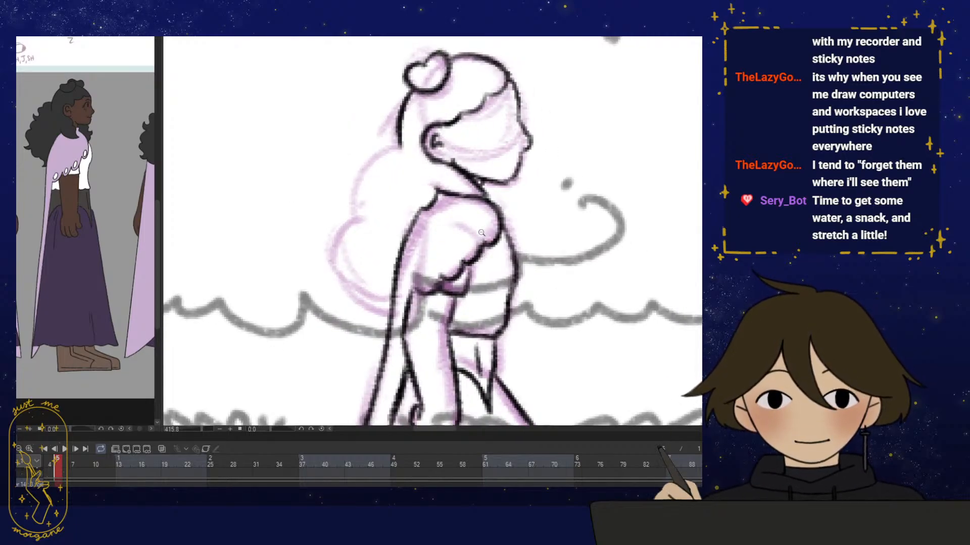
{"action": "left_click_drag", "start_coordinate": [489, 308], "coordinate": [476, 311]}
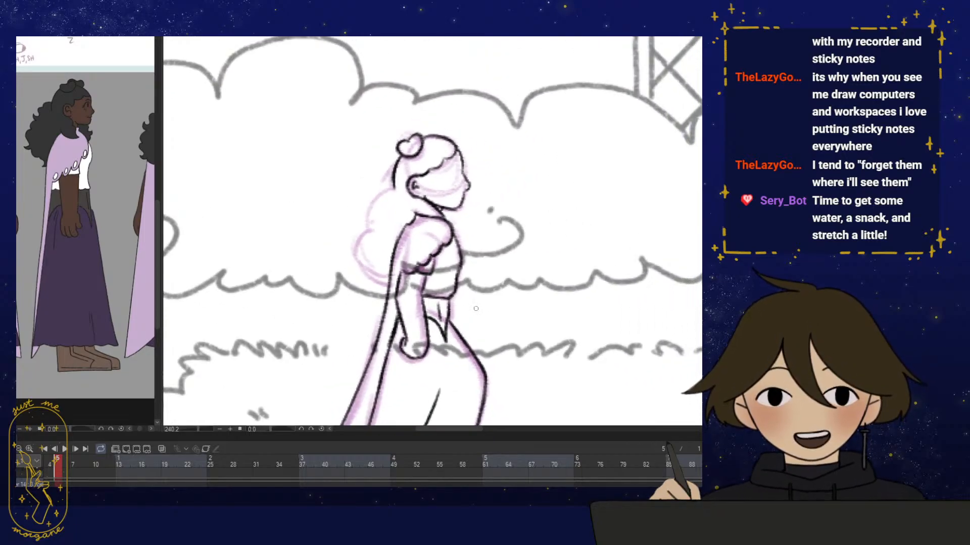
{"action": "left_click_drag", "start_coordinate": [494, 245], "coordinate": [476, 285]}
{"action": "key", "text": "plus"}
{"action": "key", "text": "plus"}
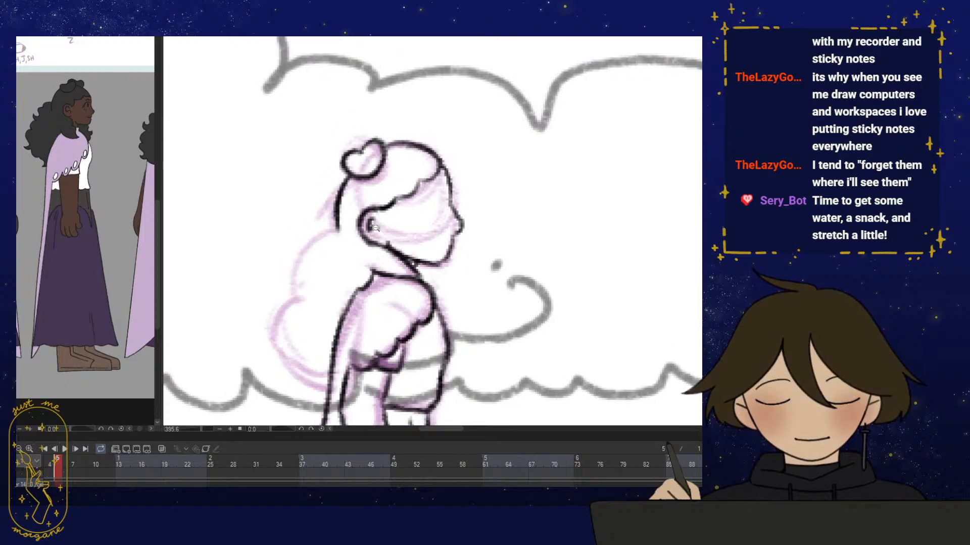
{"action": "mouse_move", "coordinate": [357, 239]}
{"action": "left_mouse_down"}
{"action": "mouse_move", "coordinate": [360, 205]}
{"action": "mouse_move", "coordinate": [416, 169]}
{"action": "left_mouse_up"}
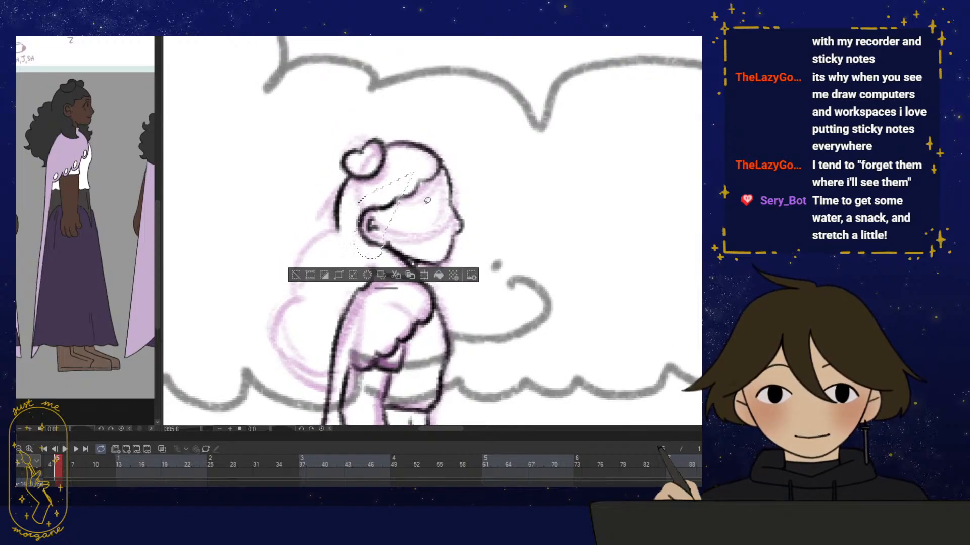
{"action": "key", "text": "ctrl+d"}
{"action": "mouse_move", "coordinate": [399, 218]}
{"action": "left_mouse_down"}
{"action": "mouse_move", "coordinate": [355, 241]}
{"action": "mouse_move", "coordinate": [358, 201]}
{"action": "mouse_move", "coordinate": [430, 157]}
{"action": "mouse_move", "coordinate": [440, 156]}
{"action": "mouse_move", "coordinate": [446, 184]}
{"action": "left_mouse_up"}
{"action": "left_click", "coordinate": [427, 277]}
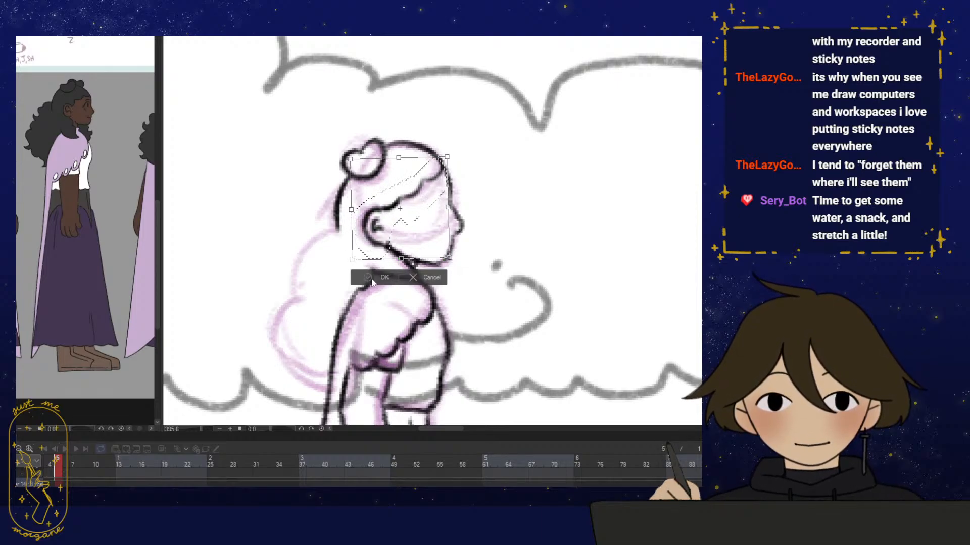
{"action": "key", "text": "Return"}
{"action": "key", "text": "h"}
{"action": "left_click_drag", "start_coordinate": [511, 283], "coordinate": [472, 276]}
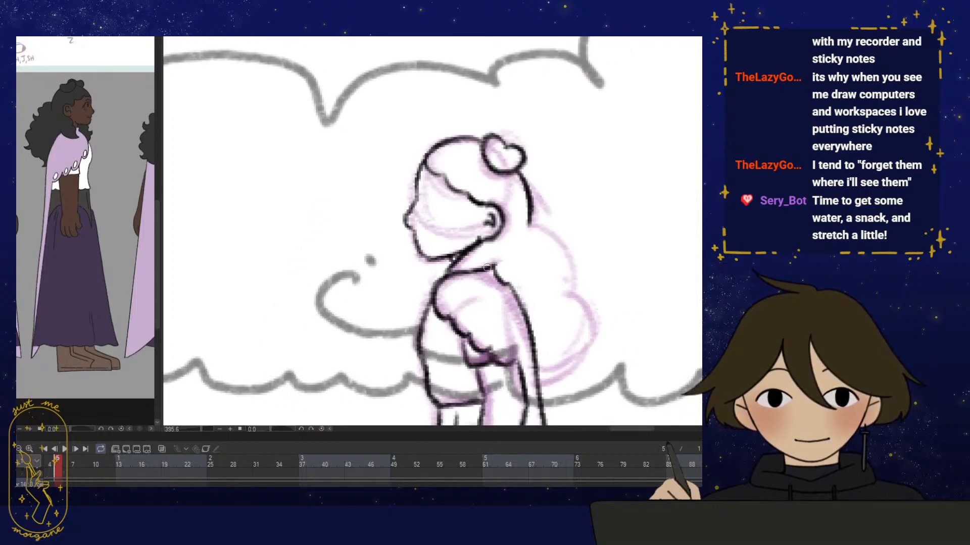
Check the character's drawing at frame 4, return to frame 5 and turn on onion skin
{"action": "scroll", "coordinate": [177, 467], "scroll_direction": "left", "scroll_amount": 3}
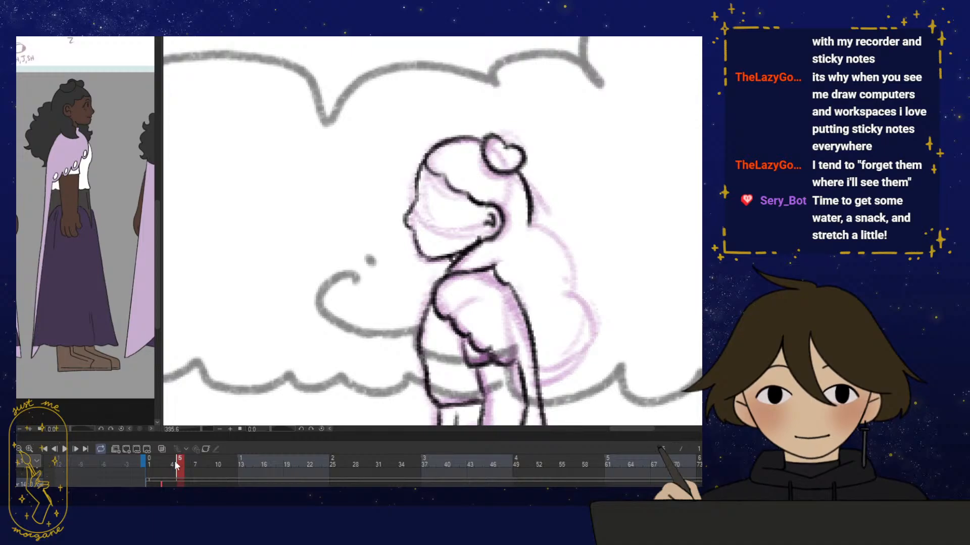
{"action": "mouse_move", "coordinate": [176, 468]}
{"action": "left_mouse_down"}
{"action": "mouse_move", "coordinate": [162, 467]}
{"action": "mouse_move", "coordinate": [171, 467]}
{"action": "left_mouse_up"}
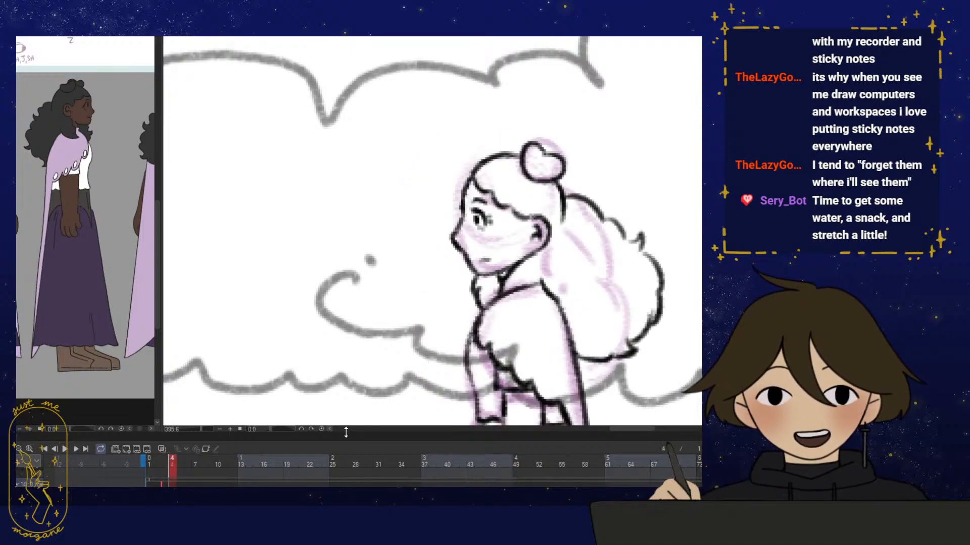
{"action": "left_click_drag", "start_coordinate": [346, 433], "coordinate": [347, 367]}
{"action": "mouse_move", "coordinate": [175, 400]}
{"action": "left_mouse_down"}
{"action": "mouse_move", "coordinate": [183, 400]}
{"action": "mouse_move", "coordinate": [149, 400]}
{"action": "mouse_move", "coordinate": [181, 402]}
{"action": "mouse_move", "coordinate": [157, 408]}
{"action": "mouse_move", "coordinate": [177, 397]}
{"action": "left_mouse_up"}
{"action": "key", "text": "h"}
{"action": "left_click_drag", "start_coordinate": [569, 261], "coordinate": [480, 230]}
{"action": "left_click", "coordinate": [161, 383]}
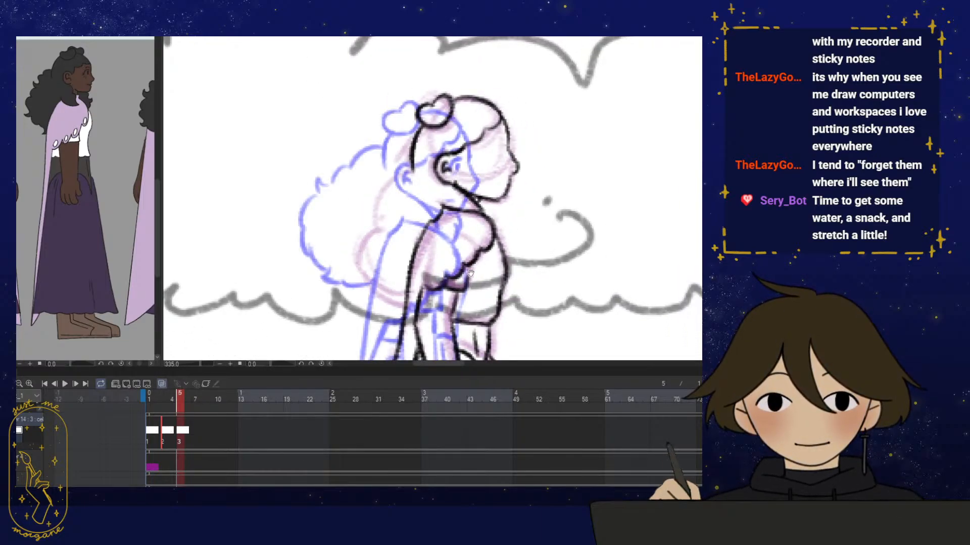
Ink the short lower curve of the hair behind the cape and refine the line at the back of the head
{"action": "scroll", "coordinate": [430, 274], "scroll_direction": "up", "scroll_amount": 2}
{"action": "left_click_drag", "start_coordinate": [431, 274], "coordinate": [423, 284]}
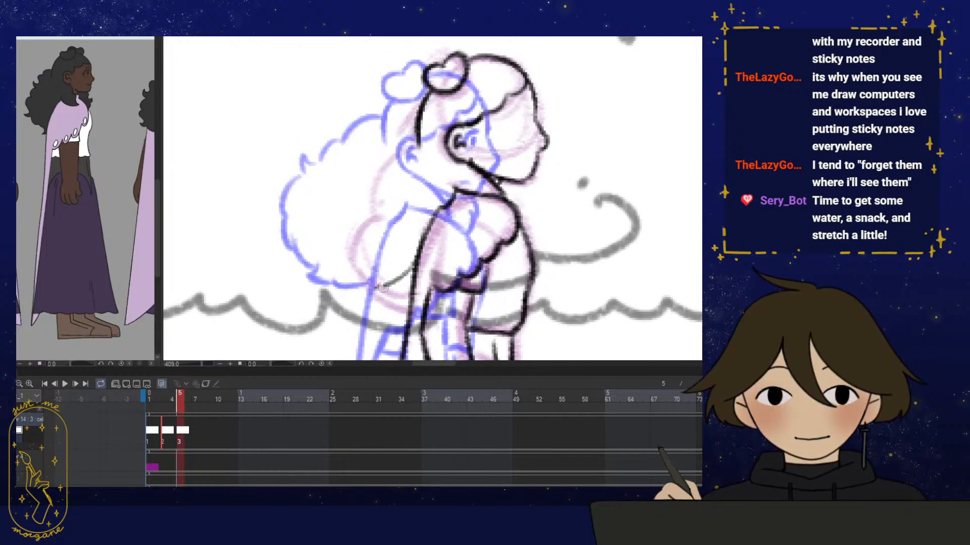
{"action": "scroll", "coordinate": [399, 279], "scroll_direction": "up", "scroll_amount": 1}
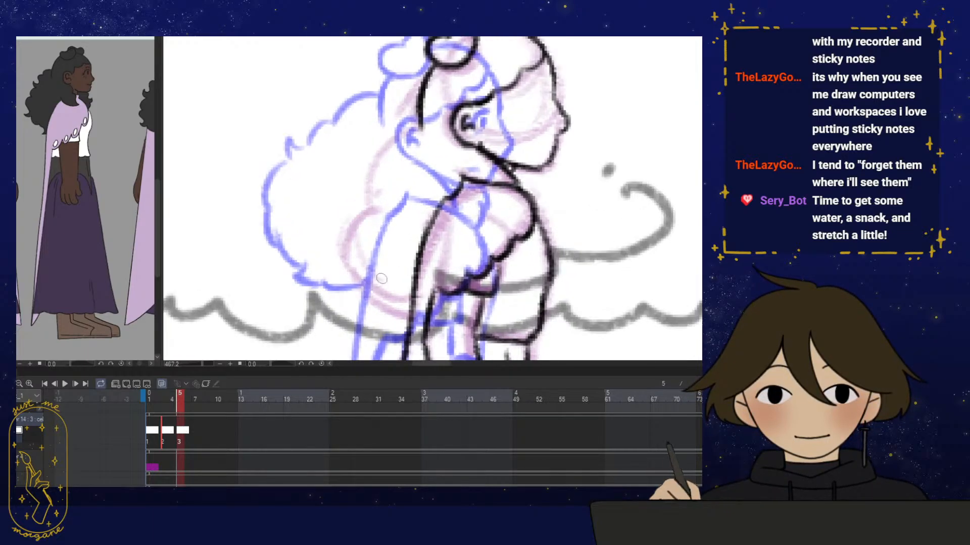
{"action": "mouse_move", "coordinate": [374, 280]}
{"action": "left_mouse_down"}
{"action": "mouse_move", "coordinate": [397, 277]}
{"action": "mouse_move", "coordinate": [383, 277]}
{"action": "mouse_move", "coordinate": [370, 303]}
{"action": "left_mouse_up"}
{"action": "key", "text": "ctrl+z"}
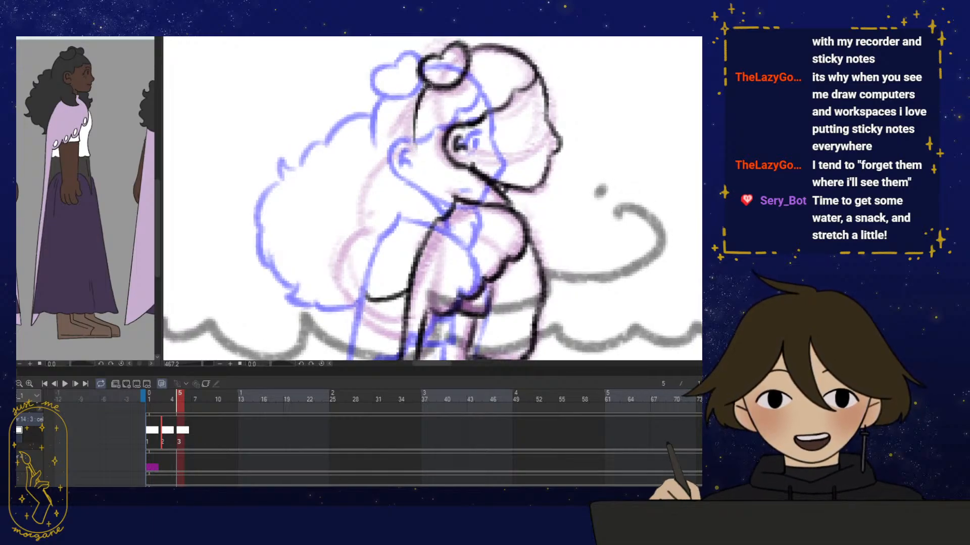
{"action": "left_click_drag", "start_coordinate": [427, 84], "coordinate": [413, 148]}
{"action": "left_click_drag", "start_coordinate": [441, 237], "coordinate": [435, 238]}
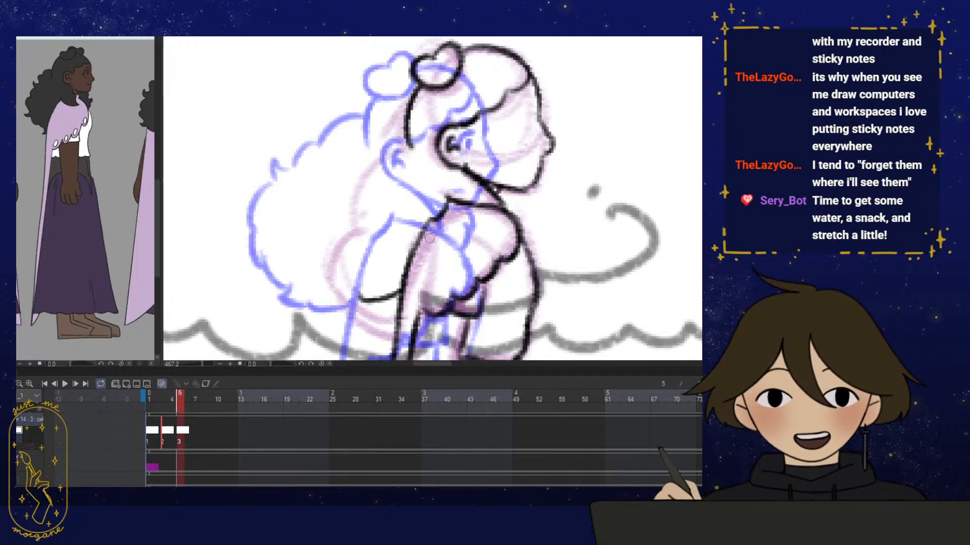
Flip the canvas view and ink the eye and the slanted line above it on the face
{"action": "key", "text": "h"}
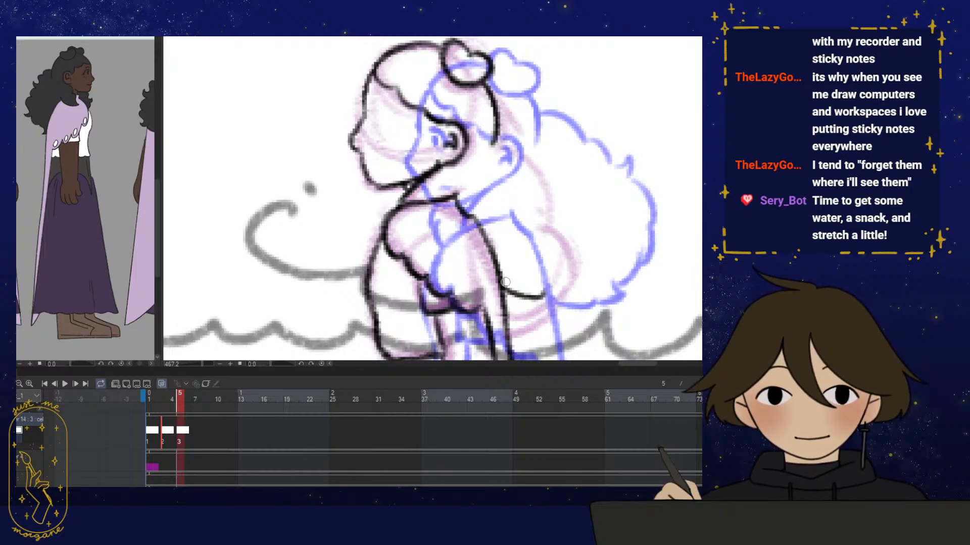
{"action": "left_click_drag", "start_coordinate": [379, 112], "coordinate": [401, 132]}
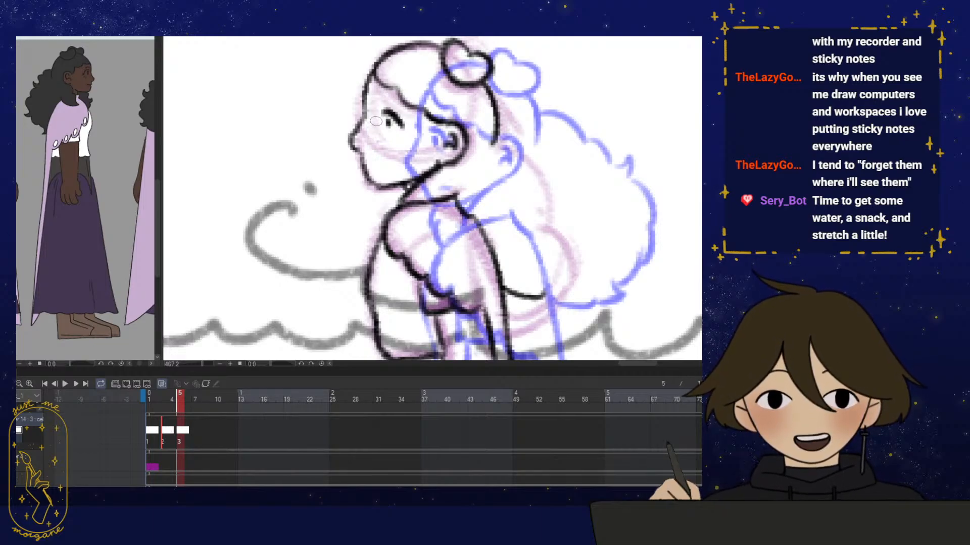
Doodle a narrow notebook page with a lower section and short writing marks in front of the face
{"action": "mouse_move", "coordinate": [218, 222]}
{"action": "left_mouse_down"}
{"action": "mouse_move", "coordinate": [257, 149]}
{"action": "mouse_move", "coordinate": [260, 222]}
{"action": "left_mouse_up"}
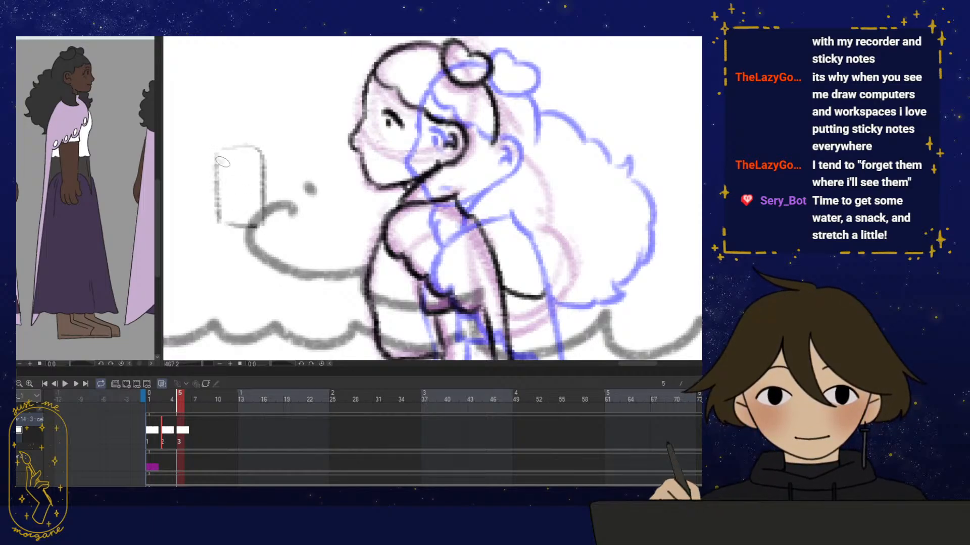
{"action": "mouse_move", "coordinate": [217, 158]}
{"action": "left_mouse_down"}
{"action": "mouse_move", "coordinate": [225, 272]}
{"action": "mouse_move", "coordinate": [261, 228]}
{"action": "mouse_move", "coordinate": [263, 270]}
{"action": "mouse_move", "coordinate": [222, 240]}
{"action": "mouse_move", "coordinate": [220, 275]}
{"action": "left_mouse_up"}
{"action": "left_click_drag", "start_coordinate": [222, 229], "coordinate": [236, 238]}
{"action": "left_click_drag", "start_coordinate": [218, 249], "coordinate": [237, 263]}
{"action": "left_click_drag", "start_coordinate": [226, 269], "coordinate": [238, 271]}
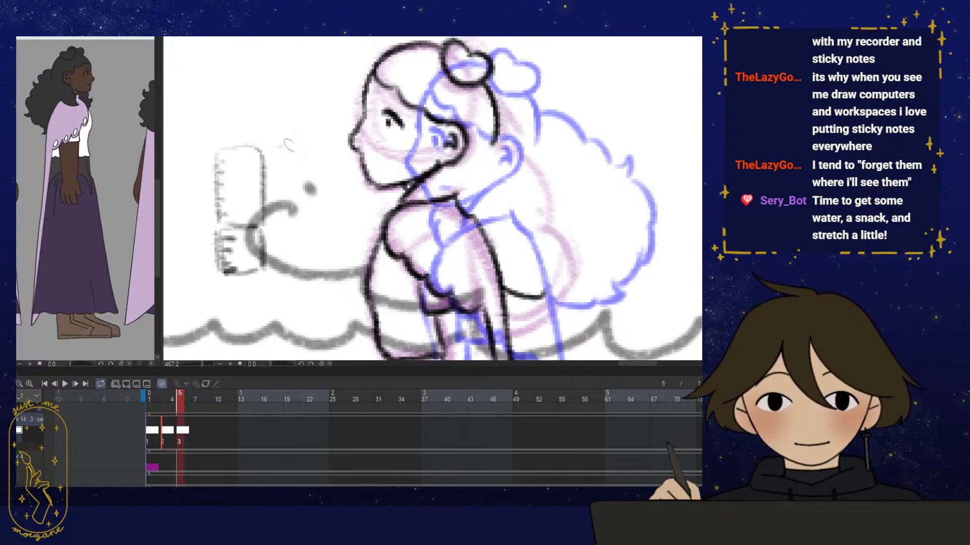
Doodle the facing notebook page with short rows of writing and darker marks over them
{"action": "mouse_move", "coordinate": [289, 145]}
{"action": "left_mouse_down"}
{"action": "mouse_move", "coordinate": [263, 228]}
{"action": "mouse_move", "coordinate": [326, 219]}
{"action": "left_mouse_up"}
{"action": "left_click_drag", "start_coordinate": [272, 164], "coordinate": [293, 174]}
{"action": "mouse_move", "coordinate": [273, 179]}
{"action": "left_mouse_down"}
{"action": "mouse_move", "coordinate": [290, 166]}
{"action": "mouse_move", "coordinate": [292, 193]}
{"action": "left_mouse_up"}
{"action": "left_click_drag", "start_coordinate": [275, 208], "coordinate": [299, 209]}
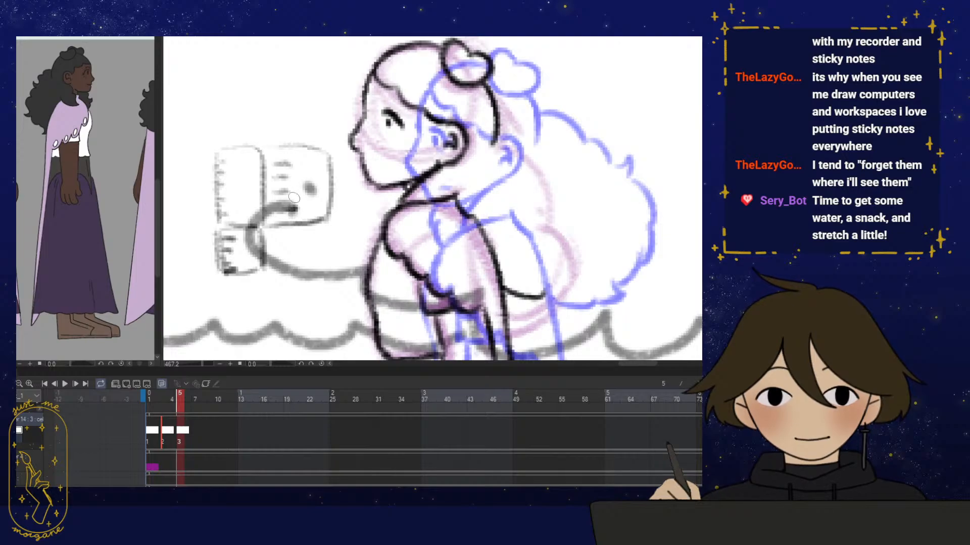
{"action": "left_click_drag", "start_coordinate": [281, 151], "coordinate": [277, 163]}
{"action": "mouse_move", "coordinate": [287, 184]}
{"action": "left_mouse_down"}
{"action": "mouse_move", "coordinate": [279, 194]}
{"action": "mouse_move", "coordinate": [312, 202]}
{"action": "left_mouse_up"}
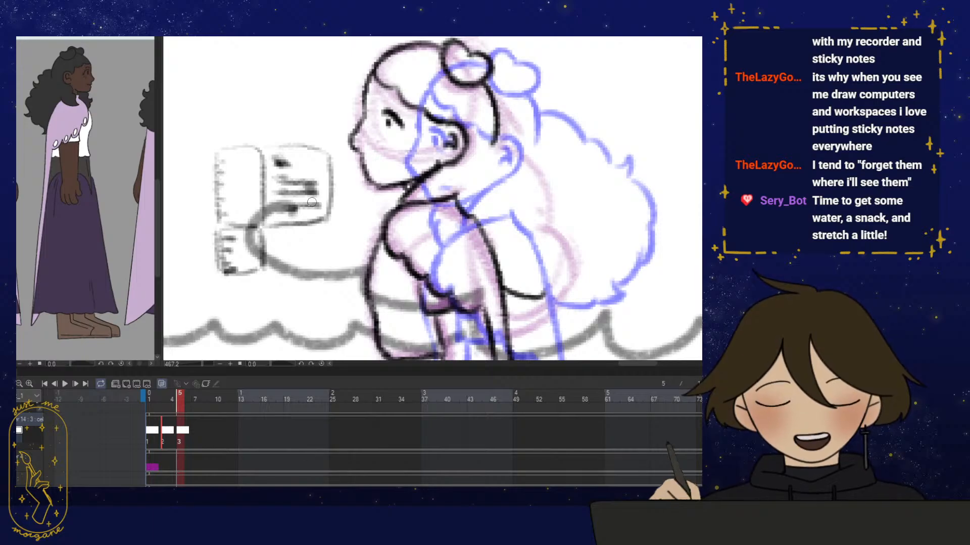
Doodle a hatched lower section on the facing notebook page and shade the first page with diagonal lines
{"action": "key", "text": "e"}
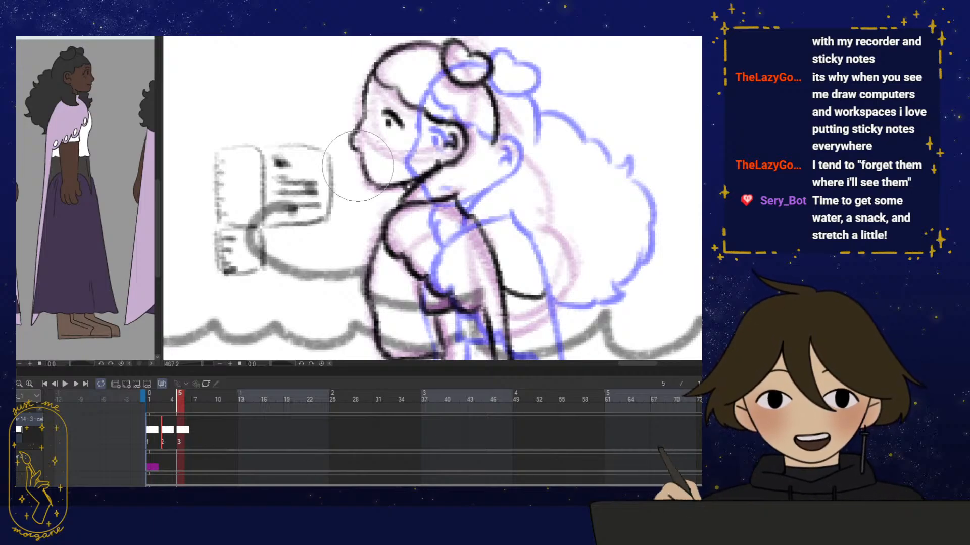
{"action": "left_click", "coordinate": [316, 235]}
{"action": "key", "text": "p"}
{"action": "left_click_drag", "start_coordinate": [265, 270], "coordinate": [324, 270]}
{"action": "left_click_drag", "start_coordinate": [323, 277], "coordinate": [324, 224]}
{"action": "mouse_move", "coordinate": [270, 250]}
{"action": "left_mouse_down"}
{"action": "mouse_move", "coordinate": [282, 227]}
{"action": "mouse_move", "coordinate": [294, 254]}
{"action": "mouse_move", "coordinate": [310, 258]}
{"action": "left_mouse_up"}
{"action": "mouse_move", "coordinate": [252, 149]}
{"action": "left_mouse_down"}
{"action": "mouse_move", "coordinate": [255, 201]}
{"action": "mouse_move", "coordinate": [241, 223]}
{"action": "left_mouse_up"}
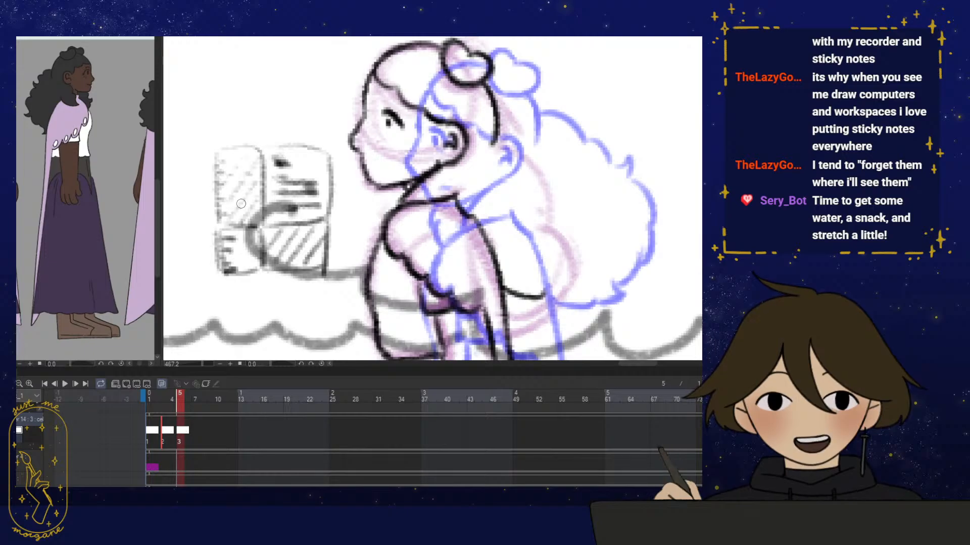
Erase the whole notebook doodle in front of the face
{"action": "key", "text": "e"}
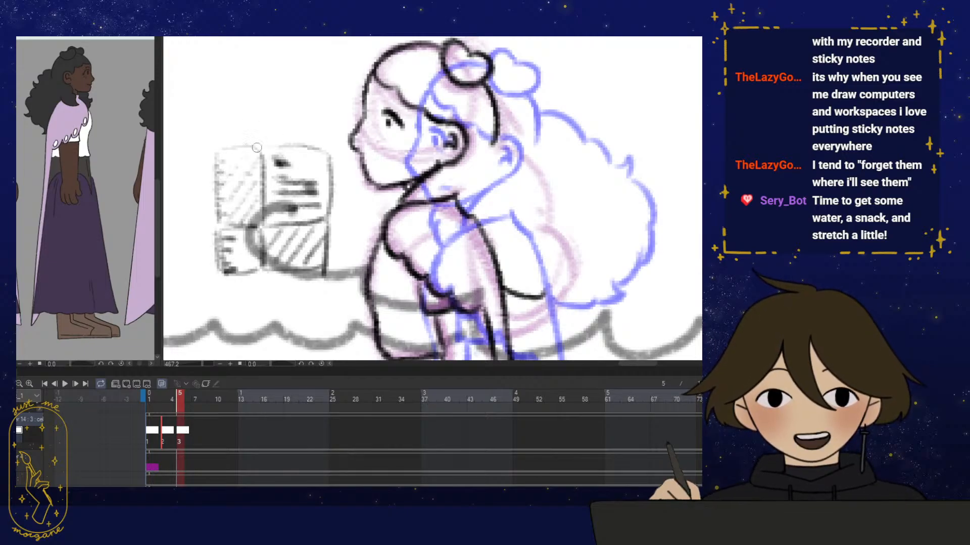
{"action": "mouse_move", "coordinate": [256, 148]}
{"action": "left_mouse_down"}
{"action": "mouse_move", "coordinate": [290, 135]}
{"action": "mouse_move", "coordinate": [219, 252]}
{"action": "mouse_move", "coordinate": [321, 205]}
{"action": "mouse_move", "coordinate": [325, 190]}
{"action": "mouse_move", "coordinate": [268, 224]}
{"action": "left_mouse_up"}
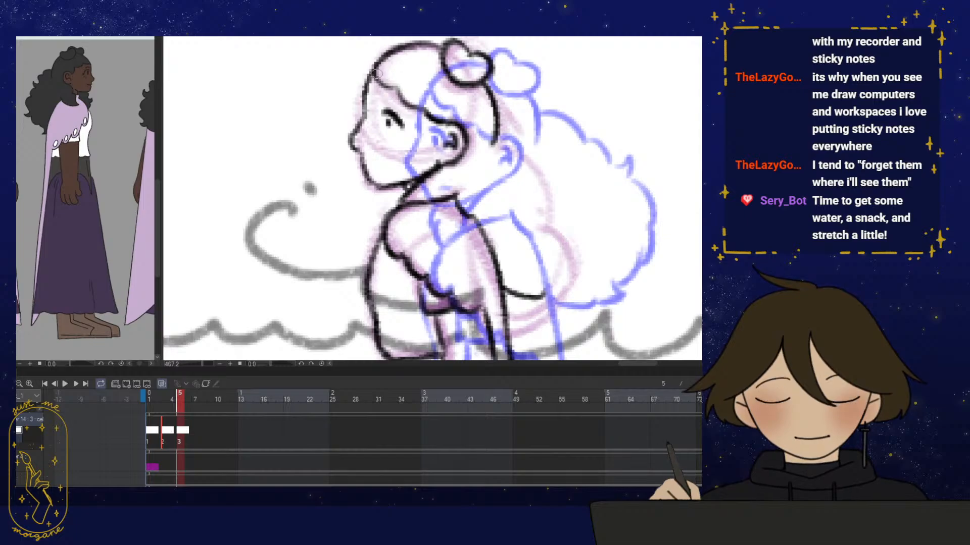
{"action": "mouse_move", "coordinate": [227, 168]}
{"action": "left_mouse_down"}
{"action": "mouse_move", "coordinate": [240, 256]}
{"action": "mouse_move", "coordinate": [227, 206]}
{"action": "mouse_move", "coordinate": [240, 263]}
{"action": "mouse_move", "coordinate": [230, 183]}
{"action": "mouse_move", "coordinate": [234, 220]}
{"action": "mouse_move", "coordinate": [246, 191]}
{"action": "mouse_move", "coordinate": [234, 184]}
{"action": "mouse_move", "coordinate": [236, 208]}
{"action": "mouse_move", "coordinate": [232, 186]}
{"action": "mouse_move", "coordinate": [232, 203]}
{"action": "mouse_move", "coordinate": [242, 193]}
{"action": "mouse_move", "coordinate": [292, 194]}
{"action": "left_mouse_up"}
{"action": "left_click_drag", "start_coordinate": [255, 196], "coordinate": [290, 199]}
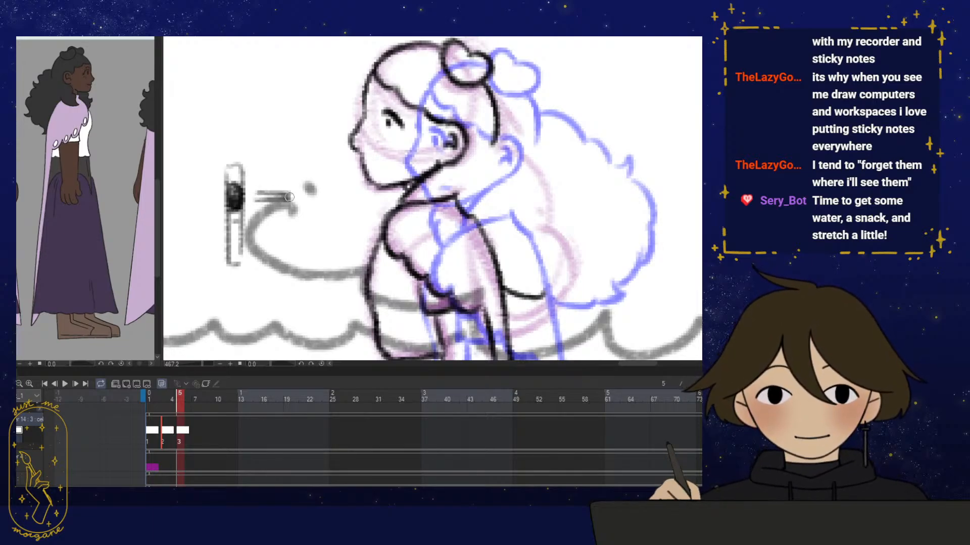
{"action": "key", "text": "e"}
{"action": "mouse_move", "coordinate": [288, 197]}
{"action": "left_mouse_down"}
{"action": "mouse_move", "coordinate": [262, 227]}
{"action": "mouse_move", "coordinate": [249, 203]}
{"action": "mouse_move", "coordinate": [219, 208]}
{"action": "mouse_move", "coordinate": [218, 159]}
{"action": "mouse_move", "coordinate": [229, 242]}
{"action": "left_mouse_up"}
{"action": "key", "text": "p"}
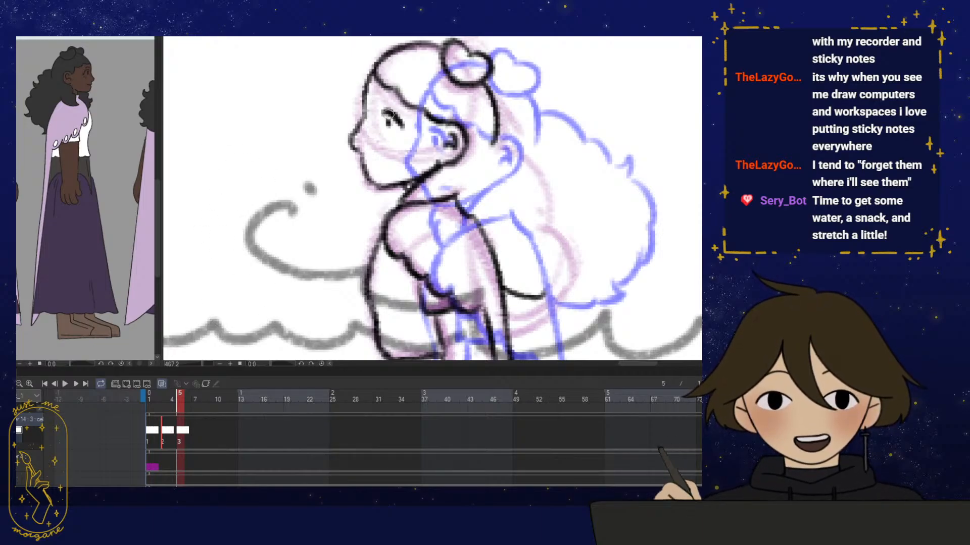
Ink the remaining small marks around the eye and a short, flat mouth line on the face
{"action": "mouse_move", "coordinate": [393, 120]}
{"action": "left_mouse_down"}
{"action": "mouse_move", "coordinate": [398, 139]}
{"action": "mouse_move", "coordinate": [411, 119]}
{"action": "mouse_move", "coordinate": [390, 126]}
{"action": "left_mouse_up"}
{"action": "mouse_move", "coordinate": [378, 170]}
{"action": "left_mouse_down"}
{"action": "mouse_move", "coordinate": [392, 168]}
{"action": "mouse_move", "coordinate": [382, 188]}
{"action": "left_mouse_up"}
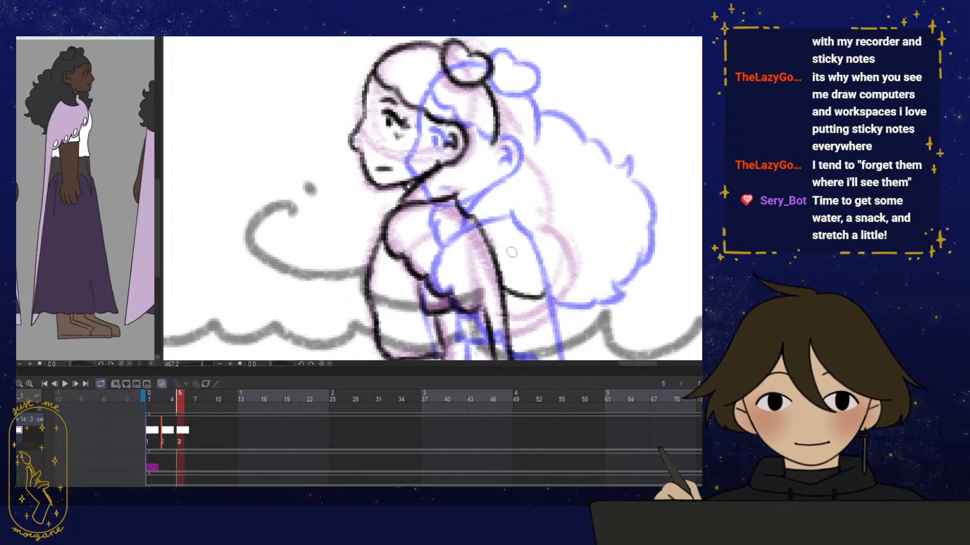
Flip the canvas view and check the face and upper body line art close up and from farther away
{"action": "key", "text": "h"}
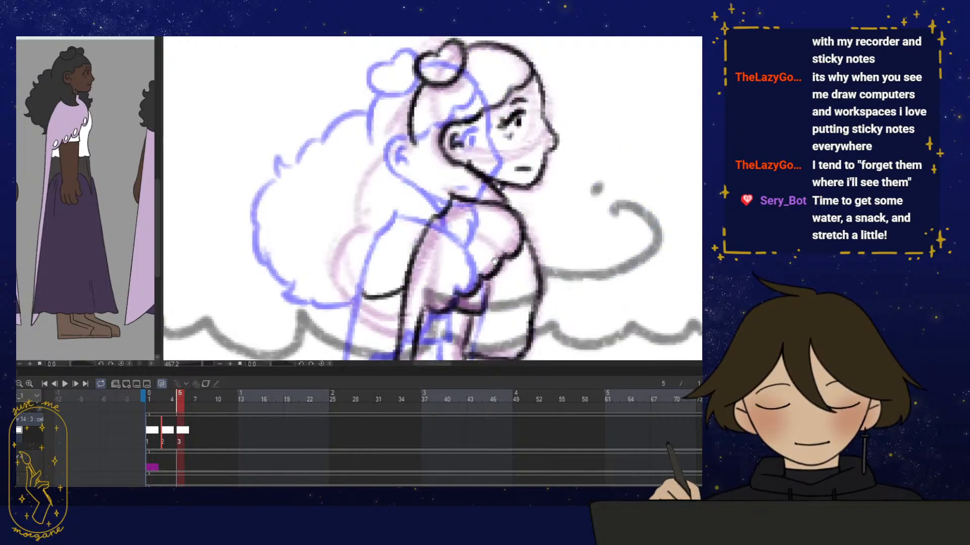
{"action": "scroll", "coordinate": [543, 241], "scroll_direction": "down", "scroll_amount": 4}
{"action": "left_click_drag", "start_coordinate": [508, 197], "coordinate": [489, 196]}
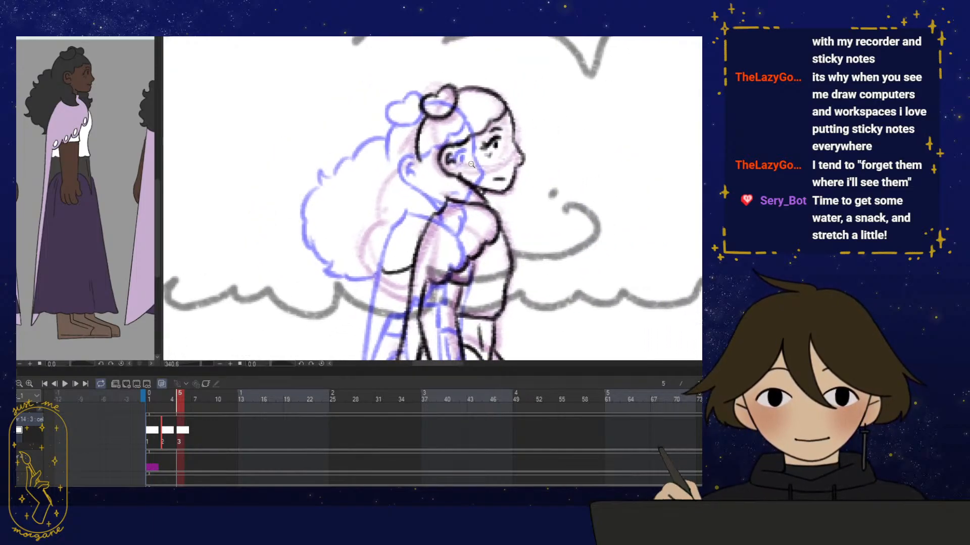
{"action": "scroll", "coordinate": [471, 164], "scroll_direction": "up", "scroll_amount": 3}
{"action": "key", "text": "e"}
{"action": "scroll", "coordinate": [500, 169], "scroll_direction": "down", "scroll_amount": 3}
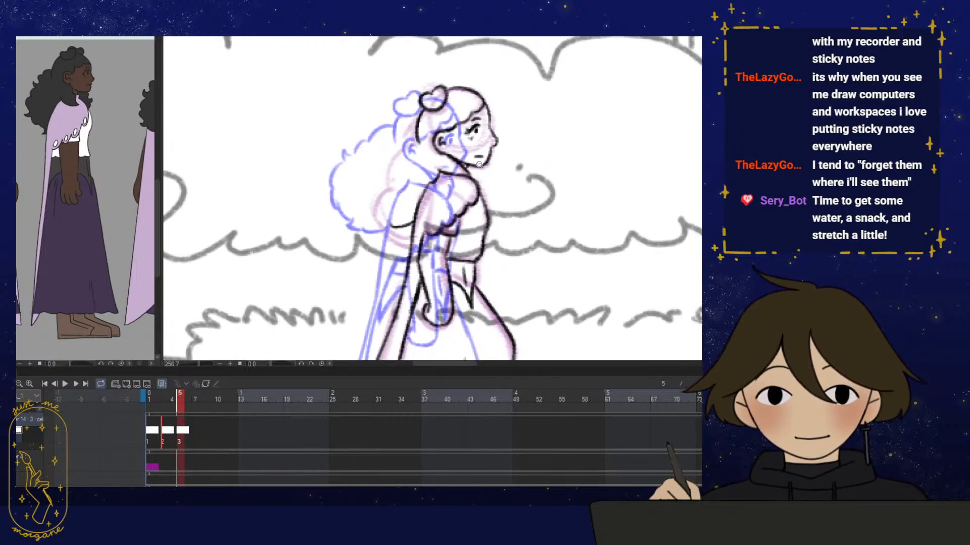
{"action": "key", "text": "h"}
{"action": "key", "text": "h"}
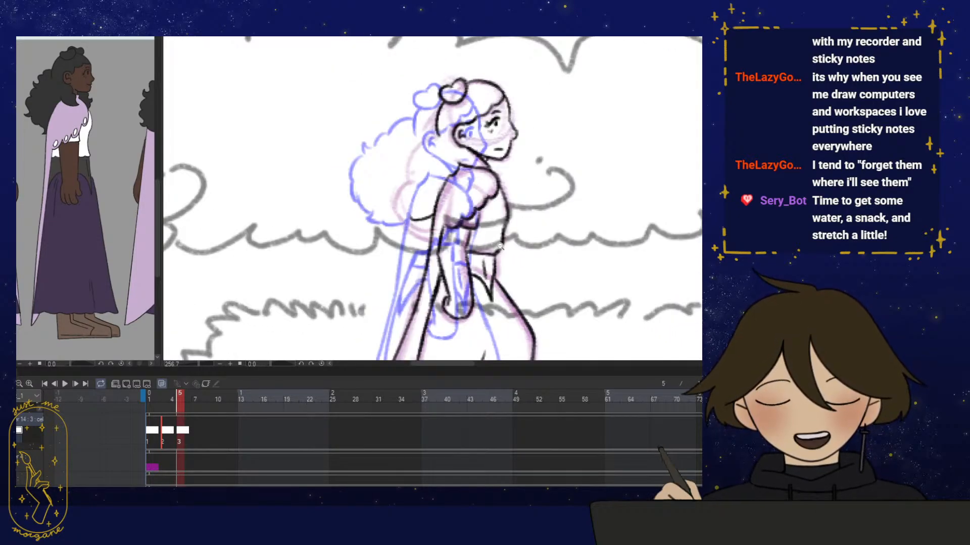
{"action": "left_click_drag", "start_coordinate": [478, 224], "coordinate": [453, 219]}
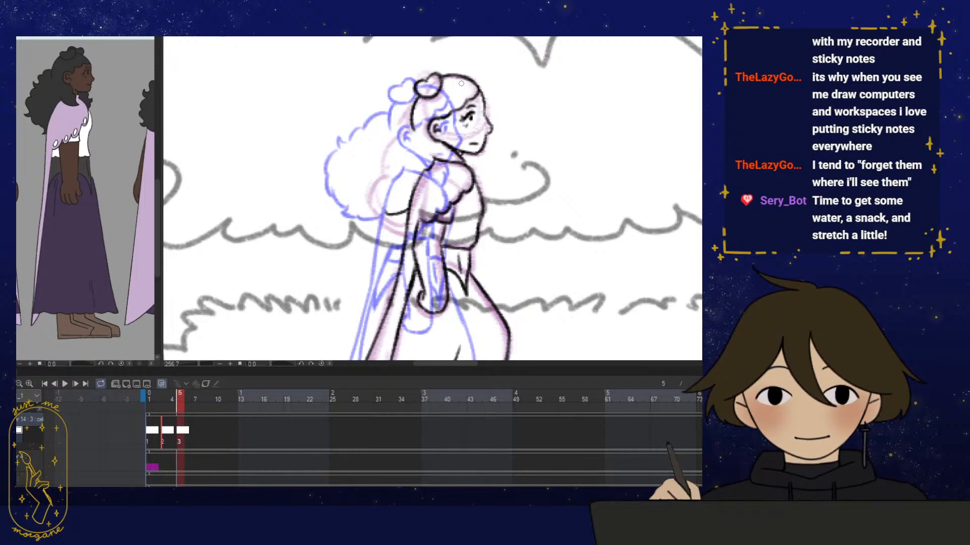
Ink the first curved strokes along the upper back outline of the loose hair behind the head
{"action": "scroll", "coordinate": [395, 127], "scroll_direction": "up", "scroll_amount": 5}
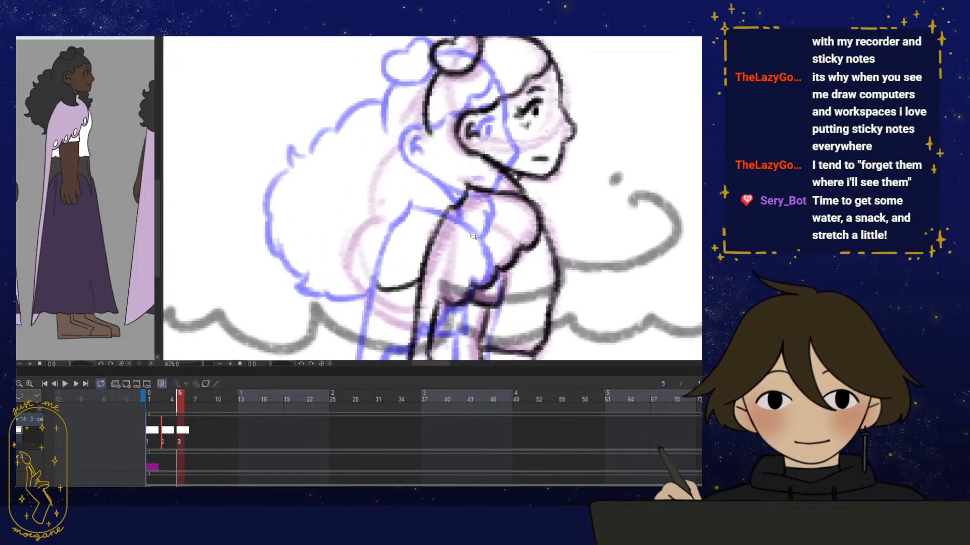
{"action": "mouse_move", "coordinate": [416, 105]}
{"action": "left_mouse_down"}
{"action": "mouse_move", "coordinate": [381, 117]}
{"action": "mouse_move", "coordinate": [396, 103]}
{"action": "mouse_move", "coordinate": [354, 169]}
{"action": "left_mouse_up"}
{"action": "scroll", "coordinate": [368, 204], "scroll_direction": "down", "scroll_amount": 1}
{"action": "scroll", "coordinate": [478, 248], "scroll_direction": "up", "scroll_amount": 1}
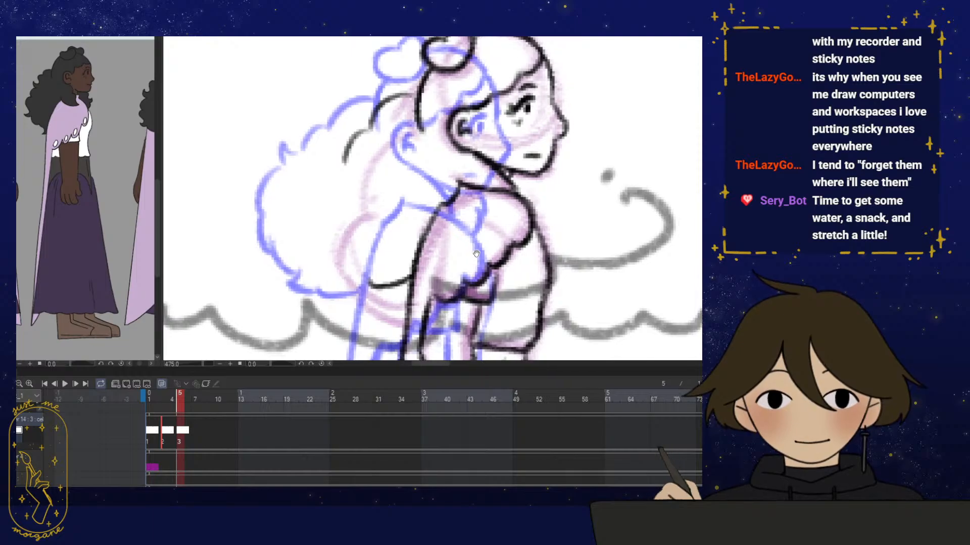
{"action": "left_click_drag", "start_coordinate": [497, 267], "coordinate": [462, 271]}
{"action": "mouse_move", "coordinate": [372, 125]}
{"action": "left_mouse_down"}
{"action": "mouse_move", "coordinate": [348, 156]}
{"action": "mouse_move", "coordinate": [322, 157]}
{"action": "mouse_move", "coordinate": [354, 208]}
{"action": "left_mouse_up"}
{"action": "mouse_move", "coordinate": [331, 170]}
{"action": "left_mouse_down"}
{"action": "mouse_move", "coordinate": [374, 211]}
{"action": "mouse_move", "coordinate": [354, 227]}
{"action": "left_mouse_up"}
{"action": "left_click_drag", "start_coordinate": [438, 241], "coordinate": [443, 237]}
Clean up and rework the upper hair outline, shaping a pointed curl where it turns down the back
{"action": "key", "text": "e"}
{"action": "mouse_move", "coordinate": [353, 215]}
{"action": "left_mouse_down"}
{"action": "mouse_move", "coordinate": [338, 189]}
{"action": "mouse_move", "coordinate": [355, 221]}
{"action": "left_mouse_up"}
{"action": "mouse_move", "coordinate": [330, 159]}
{"action": "left_mouse_down"}
{"action": "mouse_move", "coordinate": [340, 156]}
{"action": "mouse_move", "coordinate": [319, 145]}
{"action": "mouse_move", "coordinate": [326, 169]}
{"action": "mouse_move", "coordinate": [354, 133]}
{"action": "left_mouse_up"}
{"action": "key", "text": "b"}
{"action": "left_click_drag", "start_coordinate": [397, 200], "coordinate": [375, 197]}
{"action": "key", "text": "e"}
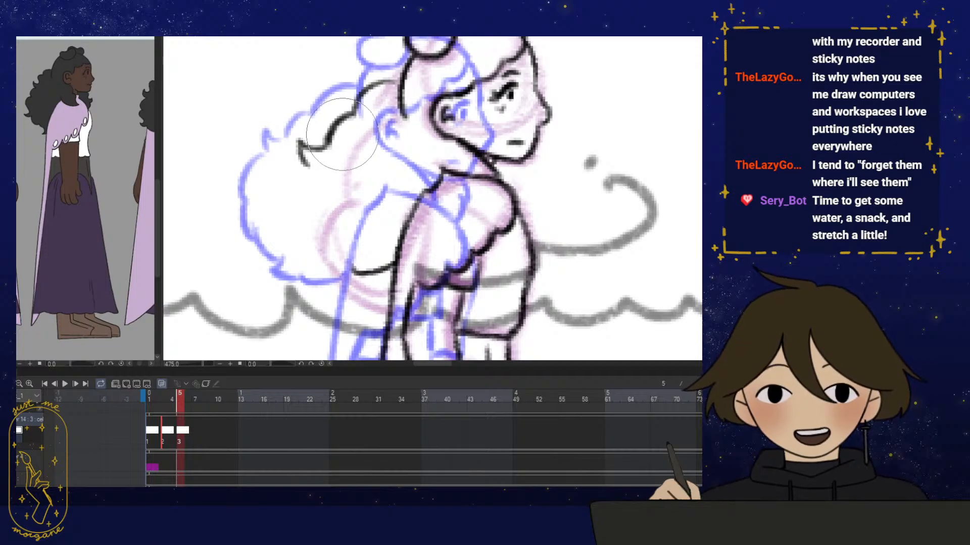
{"action": "left_click_drag", "start_coordinate": [333, 148], "coordinate": [341, 132]}
Ink the wavy back outline of the hair from the pointed curl down to the lower curve behind the cape
{"action": "key", "text": "b"}
{"action": "left_click_drag", "start_coordinate": [380, 83], "coordinate": [316, 150]}
{"action": "key", "text": "ctrl+z"}
{"action": "mouse_move", "coordinate": [354, 113]}
{"action": "left_mouse_down"}
{"action": "mouse_move", "coordinate": [336, 131]}
{"action": "mouse_move", "coordinate": [360, 156]}
{"action": "mouse_move", "coordinate": [365, 146]}
{"action": "mouse_move", "coordinate": [320, 140]}
{"action": "mouse_move", "coordinate": [345, 170]}
{"action": "left_mouse_up"}
{"action": "mouse_move", "coordinate": [303, 151]}
{"action": "left_mouse_down"}
{"action": "mouse_move", "coordinate": [305, 199]}
{"action": "mouse_move", "coordinate": [342, 174]}
{"action": "mouse_move", "coordinate": [304, 192]}
{"action": "mouse_move", "coordinate": [299, 158]}
{"action": "mouse_move", "coordinate": [304, 191]}
{"action": "mouse_move", "coordinate": [328, 155]}
{"action": "mouse_move", "coordinate": [303, 188]}
{"action": "mouse_move", "coordinate": [309, 217]}
{"action": "mouse_move", "coordinate": [352, 246]}
{"action": "mouse_move", "coordinate": [309, 211]}
{"action": "left_mouse_up"}
{"action": "key", "text": "ctrl+z"}
{"action": "key", "text": "e"}
{"action": "key", "text": "b"}
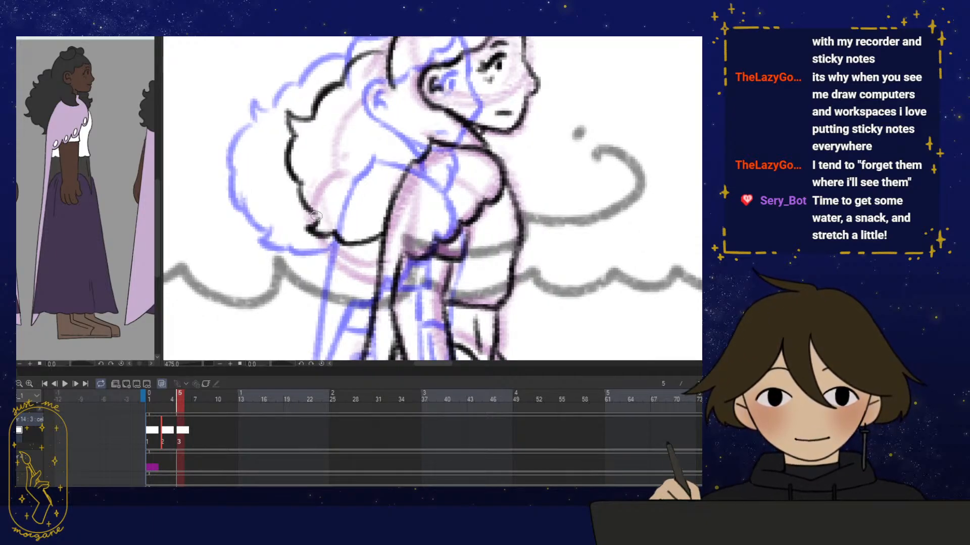
Hide the onion skin, restore the unflipped canvas view and check the frame 5 drawing within the whole scene
{"action": "scroll", "coordinate": [386, 238], "scroll_direction": "down", "scroll_amount": 3}
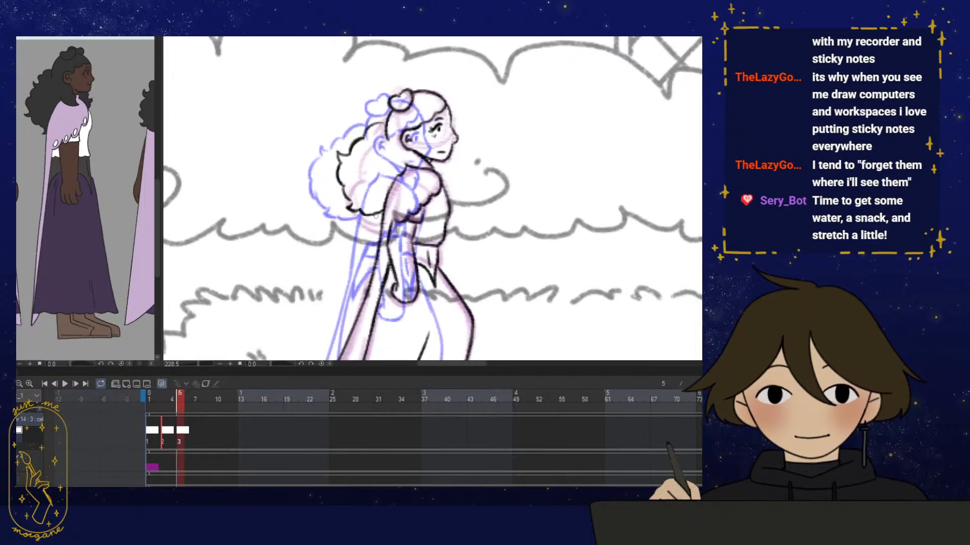
{"action": "mouse_move", "coordinate": [179, 397]}
{"action": "left_mouse_down"}
{"action": "mouse_move", "coordinate": [147, 395]}
{"action": "mouse_move", "coordinate": [182, 397]}
{"action": "mouse_move", "coordinate": [149, 406]}
{"action": "mouse_move", "coordinate": [181, 409]}
{"action": "left_mouse_up"}
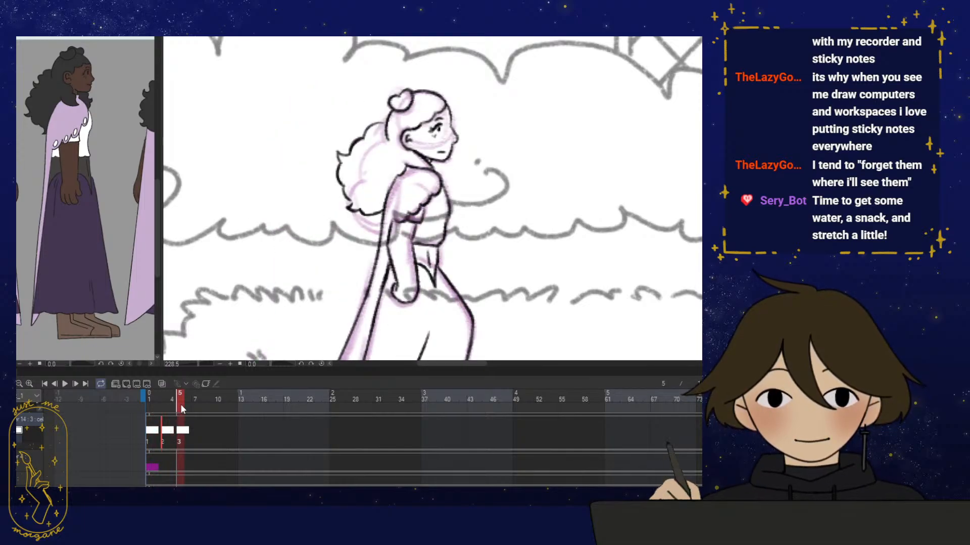
{"action": "key", "text": "ctrl+0"}
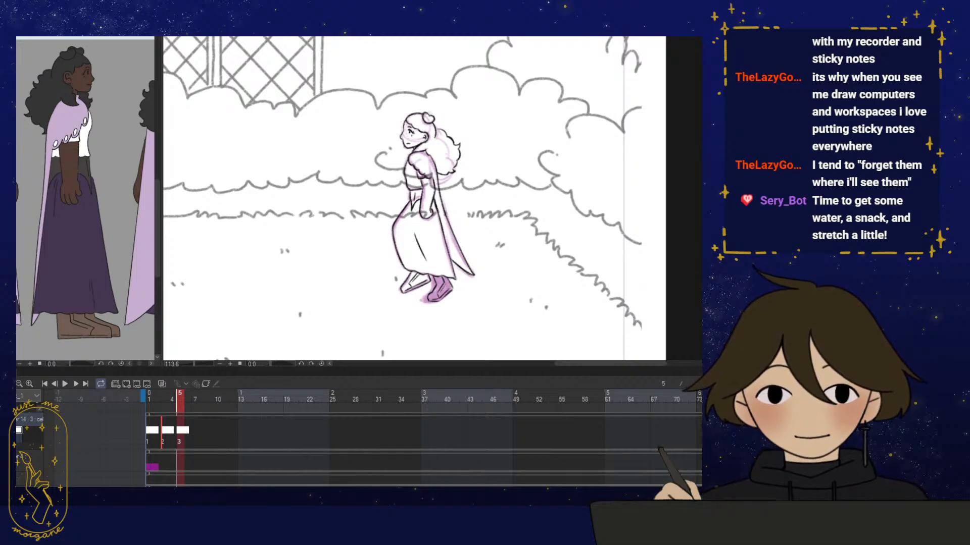
{"action": "left_click_drag", "start_coordinate": [473, 241], "coordinate": [467, 236]}
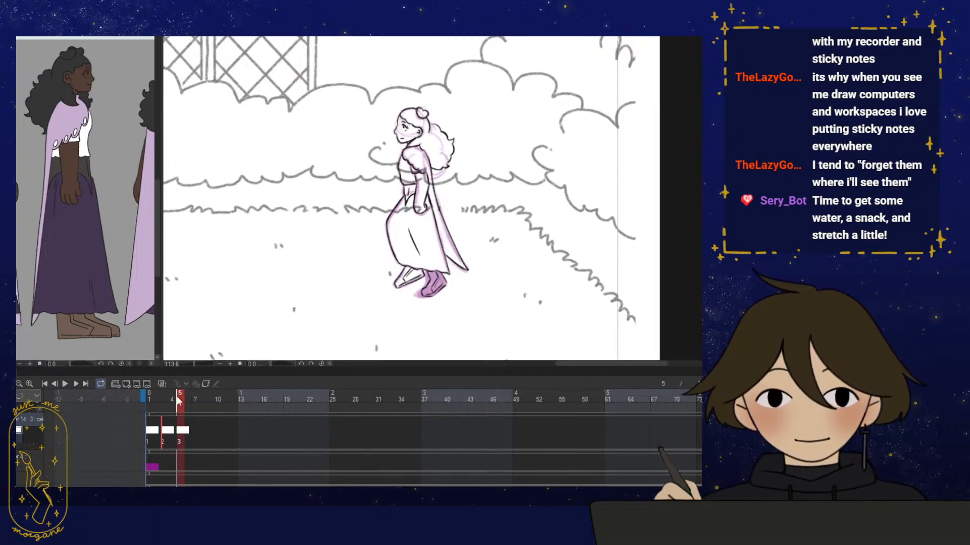
{"action": "mouse_move", "coordinate": [178, 401]}
{"action": "left_mouse_down"}
{"action": "mouse_move", "coordinate": [157, 395]}
{"action": "mouse_move", "coordinate": [182, 392]}
{"action": "mouse_move", "coordinate": [157, 396]}
{"action": "mouse_move", "coordinate": [180, 397]}
{"action": "left_mouse_up"}
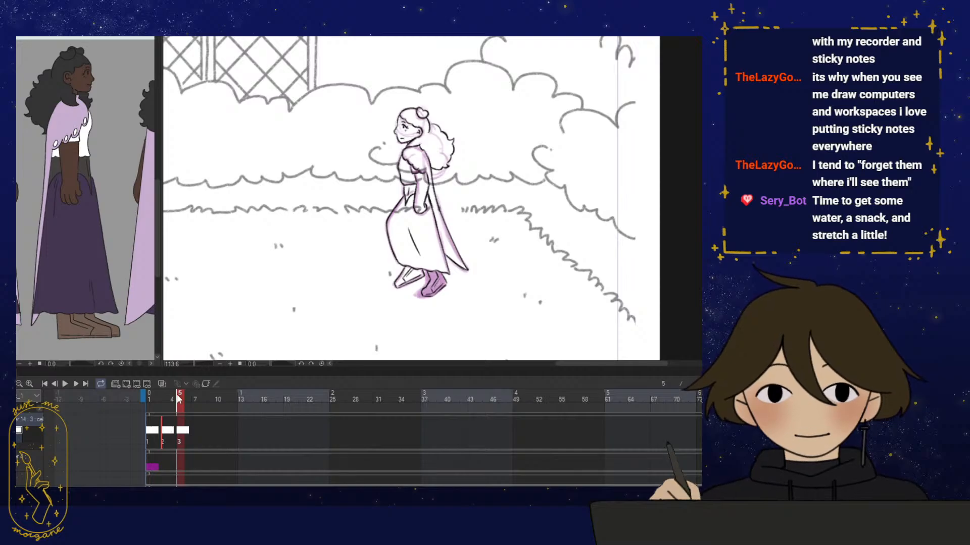
{"action": "left_click_drag", "start_coordinate": [418, 184], "coordinate": [413, 188]}
Lasso the front contour of the face from forehead to chin and transform it slightly inward toward the eye
{"action": "scroll", "coordinate": [407, 131], "scroll_direction": "up", "scroll_amount": 6}
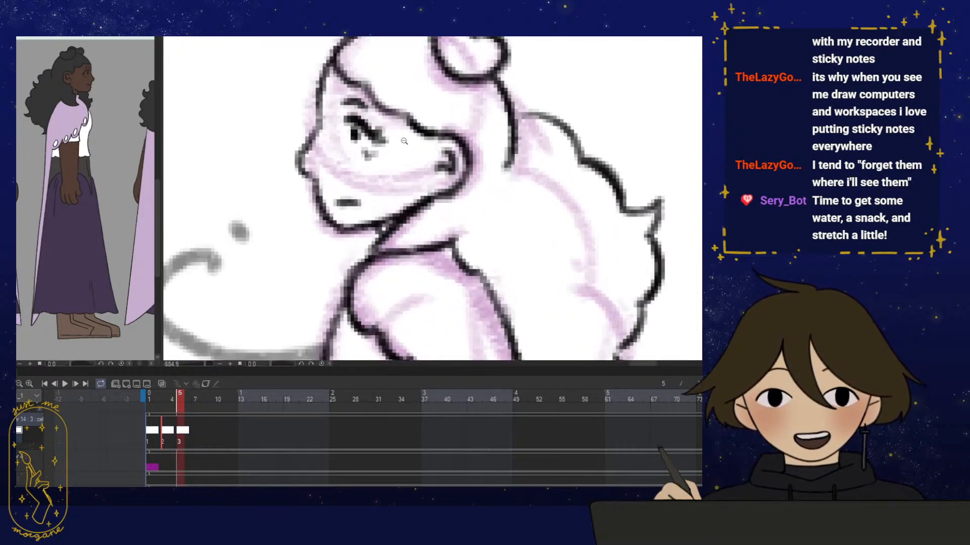
{"action": "mouse_move", "coordinate": [334, 87]}
{"action": "left_mouse_down"}
{"action": "mouse_move", "coordinate": [305, 249]}
{"action": "mouse_move", "coordinate": [334, 200]}
{"action": "mouse_move", "coordinate": [333, 127]}
{"action": "left_mouse_up"}
{"action": "left_click", "coordinate": [347, 275]}
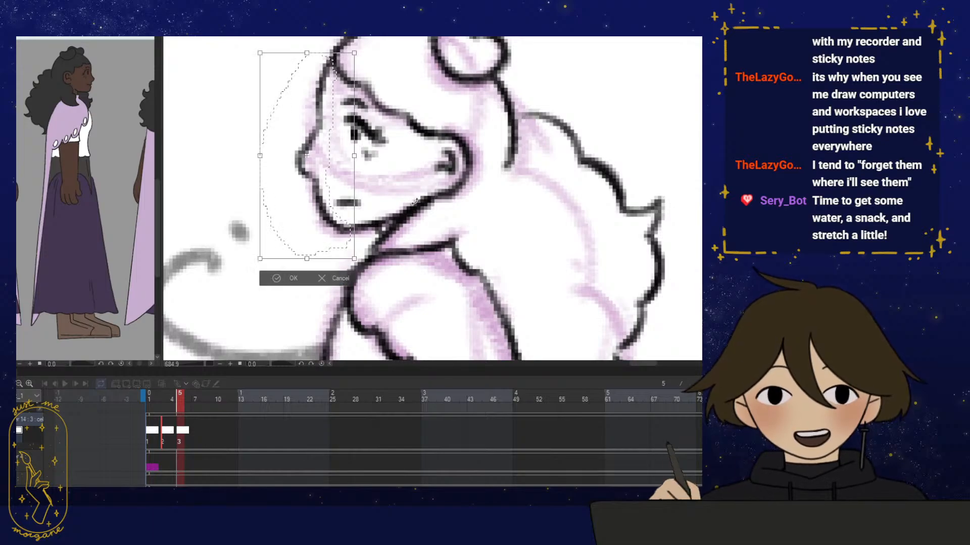
{"action": "mouse_move", "coordinate": [325, 218]}
{"action": "left_mouse_down"}
{"action": "mouse_move", "coordinate": [334, 194]}
{"action": "mouse_move", "coordinate": [367, 214]}
{"action": "left_mouse_up"}
{"action": "left_click", "coordinate": [295, 278]}
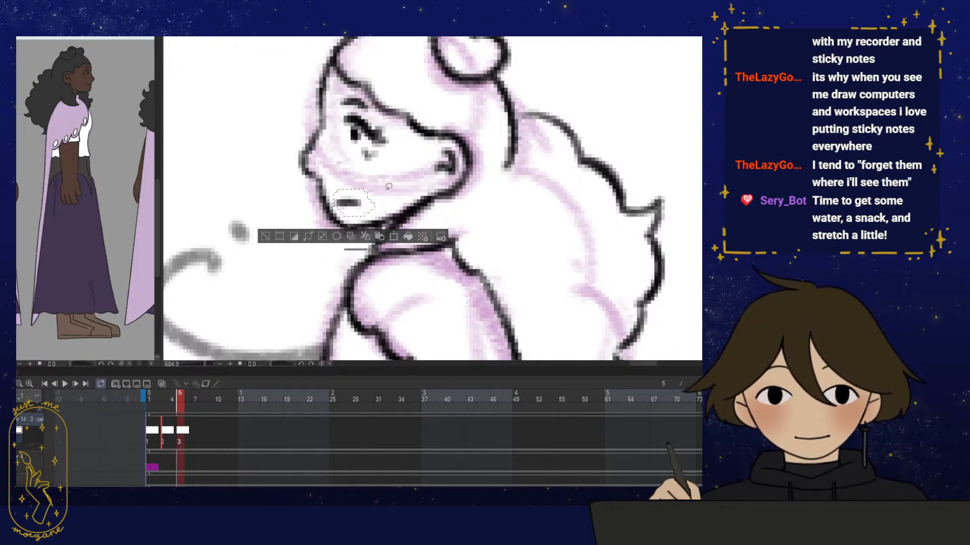
Shift the selected mouth line slightly toward the ear with a transform and deselect it
{"action": "left_click", "coordinate": [394, 237]}
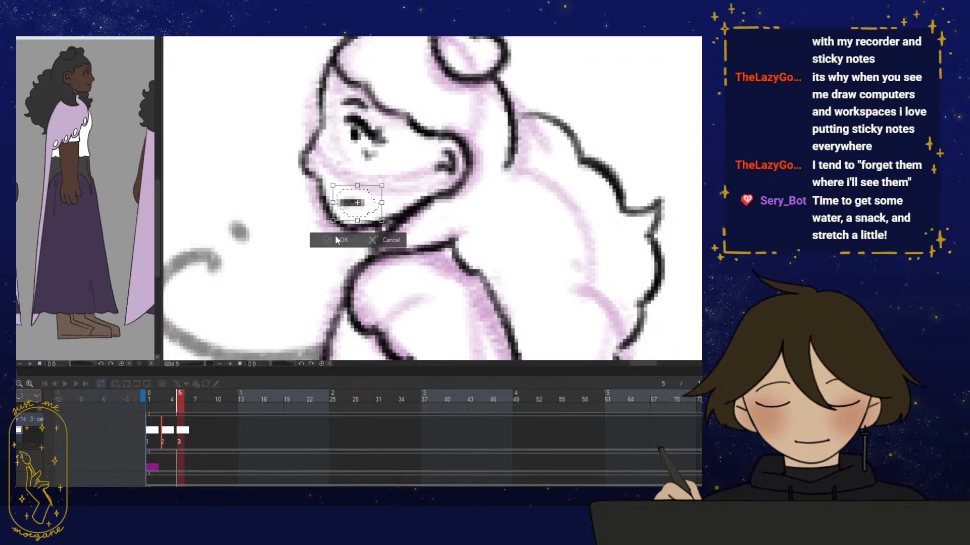
{"action": "left_click", "coordinate": [329, 240]}
{"action": "left_click", "coordinate": [402, 168]}
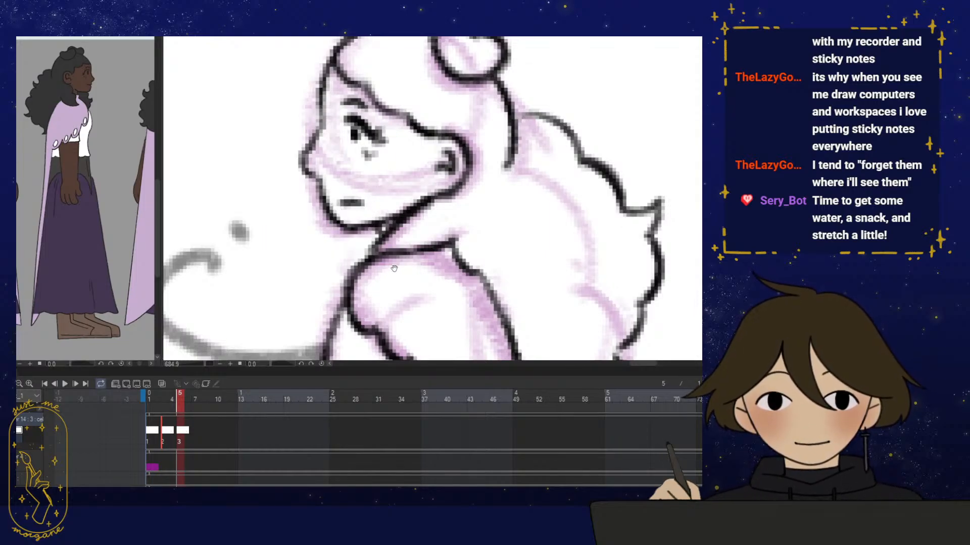
Ink the short front line of the neck from under the chin down to the cape collar
{"action": "left_click_drag", "start_coordinate": [394, 268], "coordinate": [435, 236]}
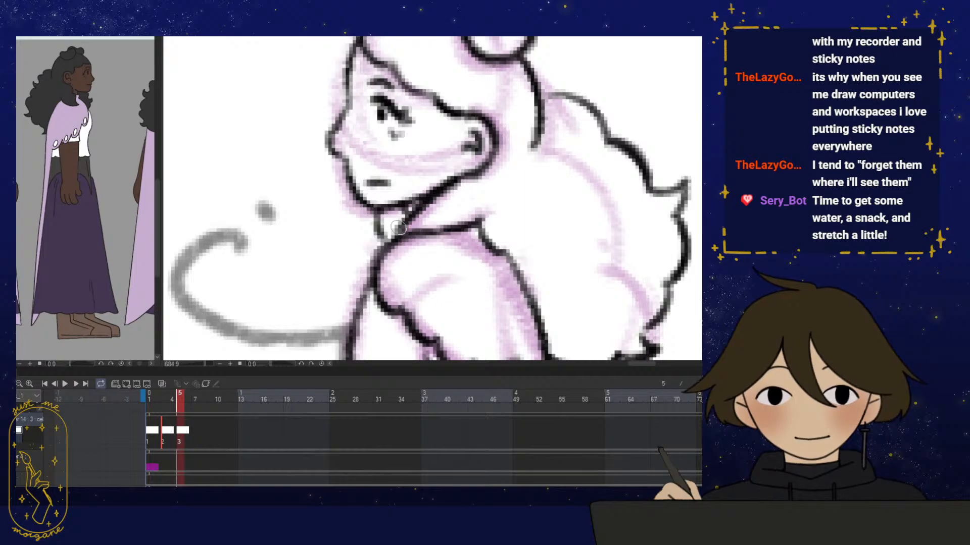
{"action": "left_click_drag", "start_coordinate": [374, 212], "coordinate": [383, 240]}
{"action": "scroll", "coordinate": [447, 219], "scroll_direction": "down", "scroll_amount": 5}
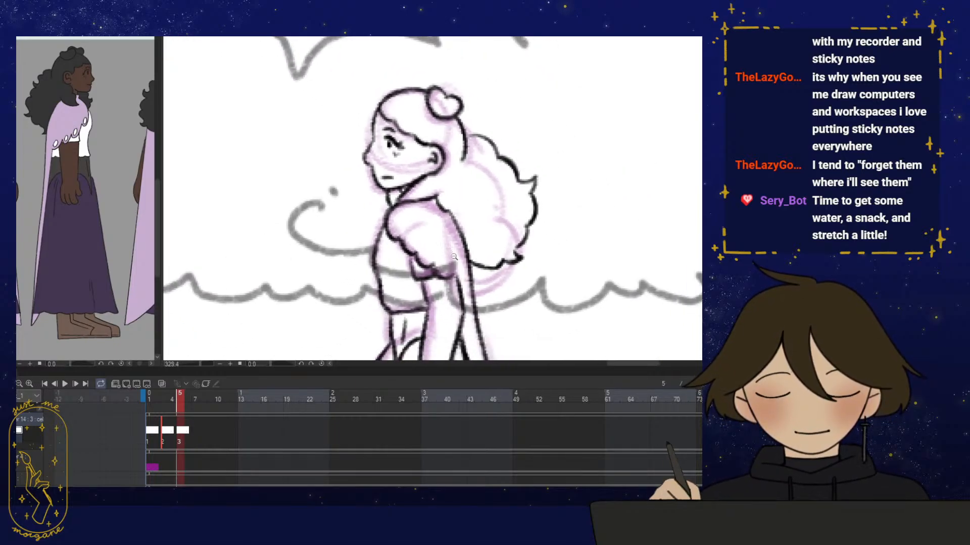
Compare the inked drawings at frames 4 and 5 and examine the head, hair and cape movement
{"action": "left_click", "coordinate": [172, 398]}
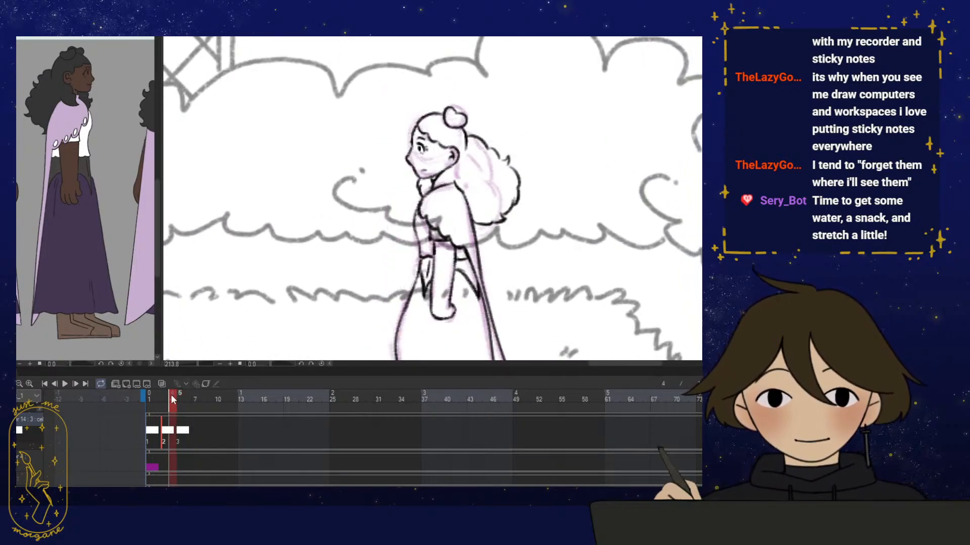
{"action": "left_click", "coordinate": [181, 397]}
{"action": "left_click", "coordinate": [168, 395]}
{"action": "left_click", "coordinate": [180, 394]}
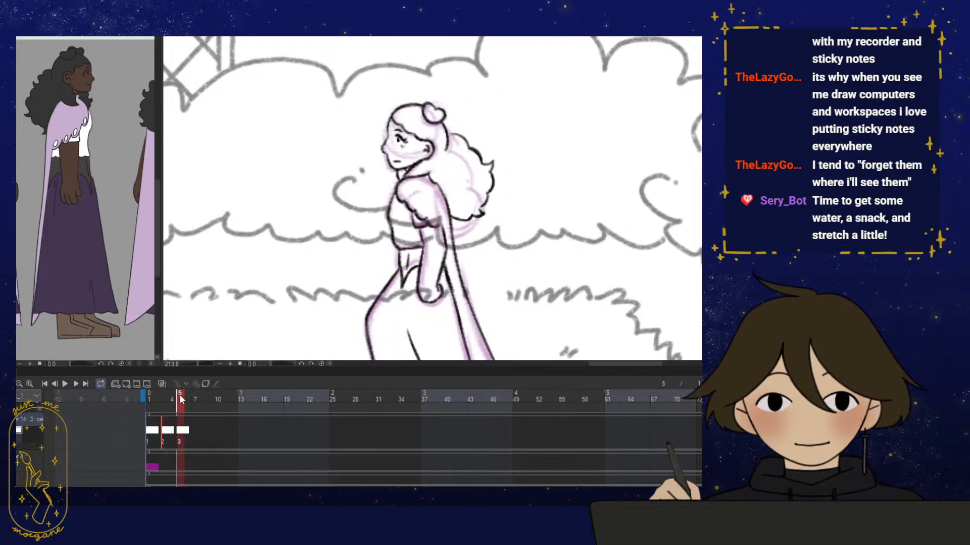
{"action": "left_click", "coordinate": [172, 396]}
{"action": "left_click", "coordinate": [181, 398]}
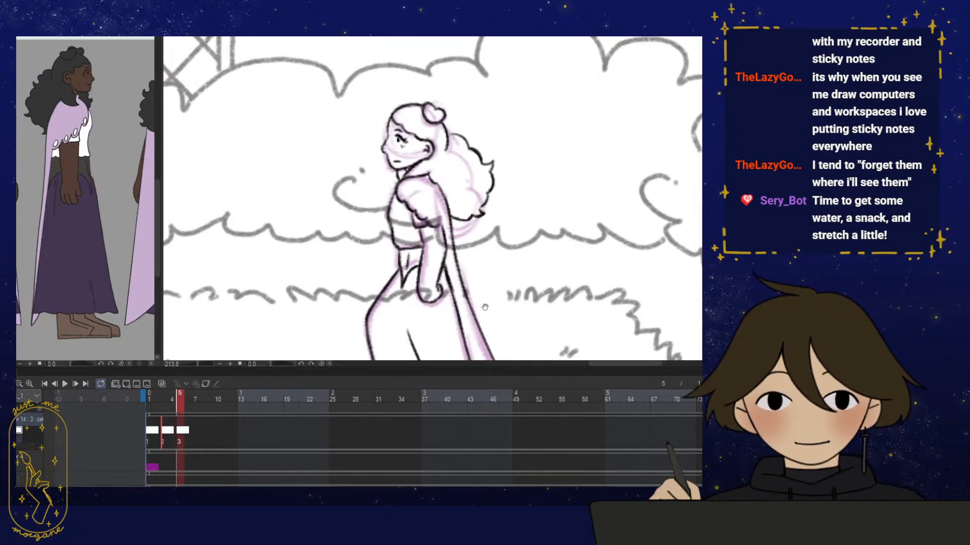
{"action": "scroll", "coordinate": [485, 307], "scroll_direction": "up", "scroll_amount": 1}
{"action": "scroll", "coordinate": [487, 132], "scroll_direction": "up", "scroll_amount": 1}
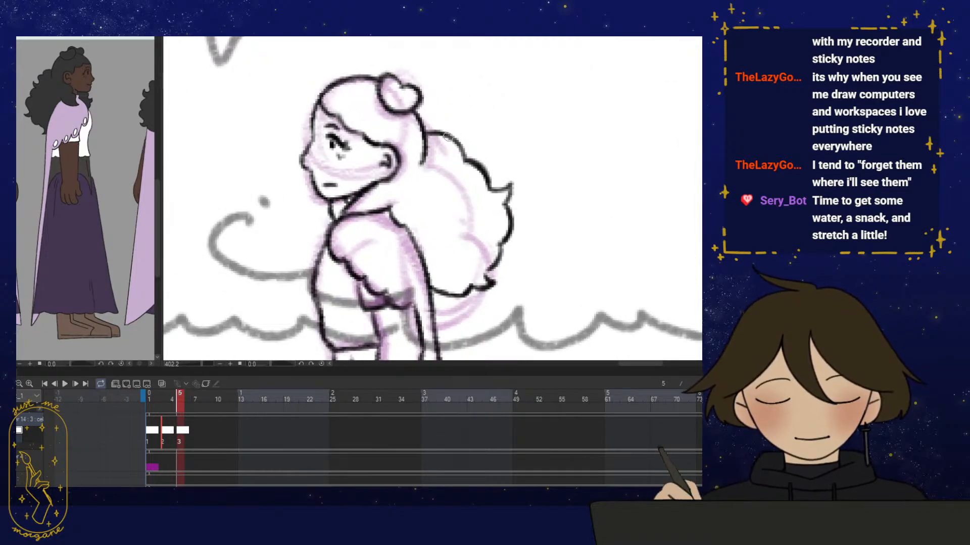
{"action": "scroll", "coordinate": [482, 166], "scroll_direction": "down", "scroll_amount": 2}
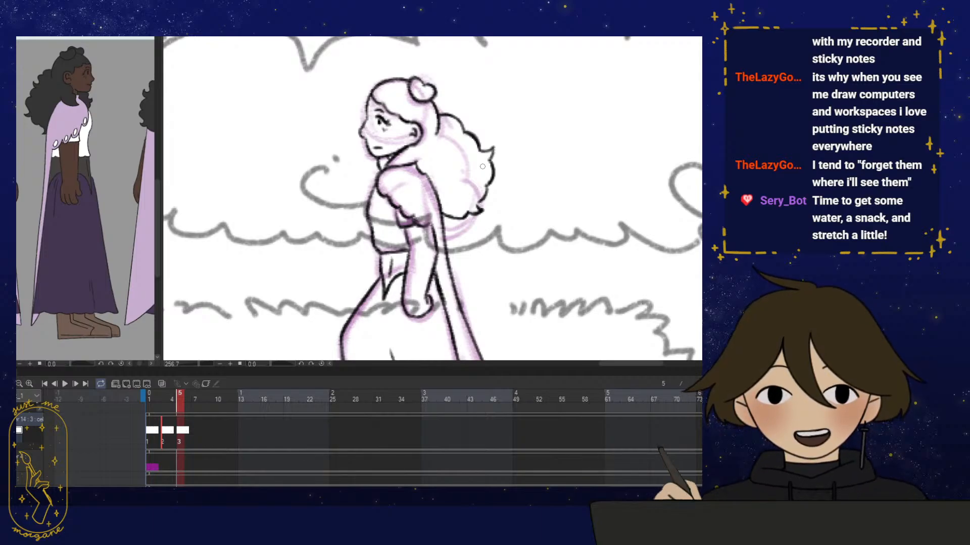
{"action": "scroll", "coordinate": [421, 218], "scroll_direction": "down", "scroll_amount": 3}
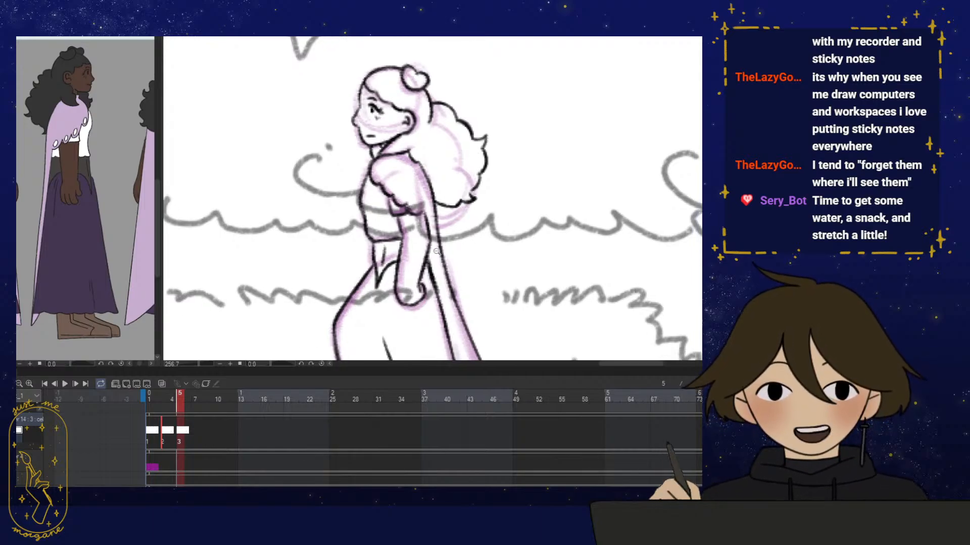
{"action": "mouse_move", "coordinate": [173, 398]}
{"action": "left_mouse_down"}
{"action": "mouse_move", "coordinate": [196, 396]}
{"action": "mouse_move", "coordinate": [185, 396]}
{"action": "left_mouse_up"}
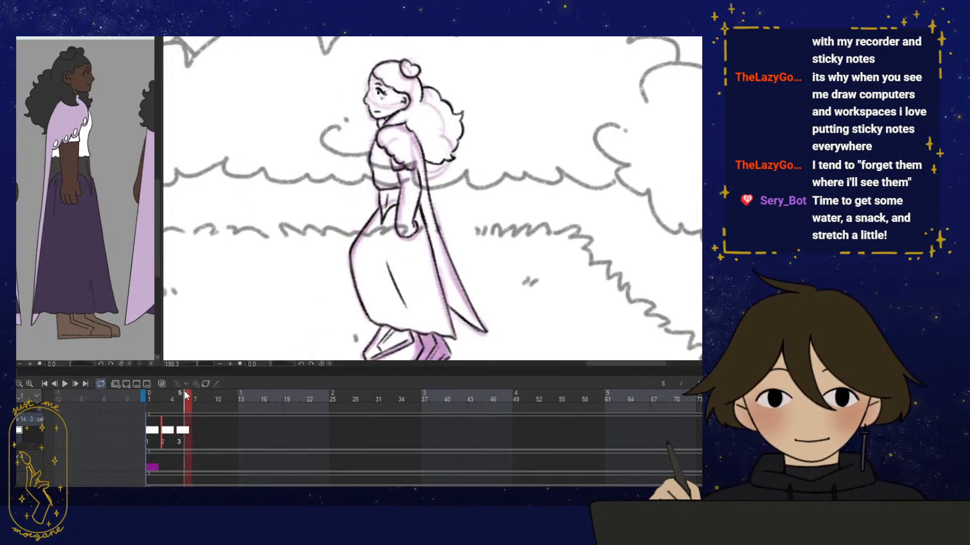
Add a new cel at frame 7, check the previous pose against its pink sketch, and enable onion skin
{"action": "left_click", "coordinate": [194, 396]}
{"action": "key", "text": "h"}
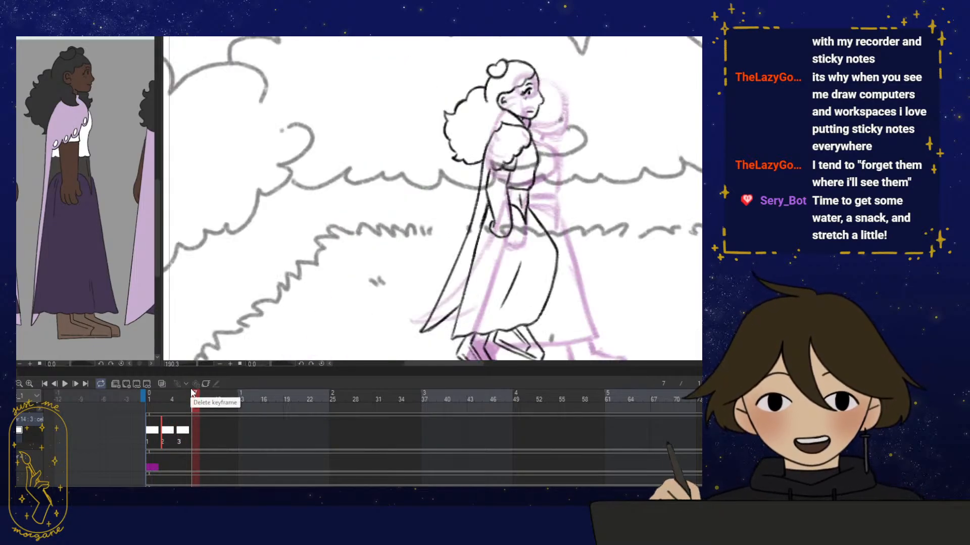
{"action": "key", "text": "ctrl+shift+n"}
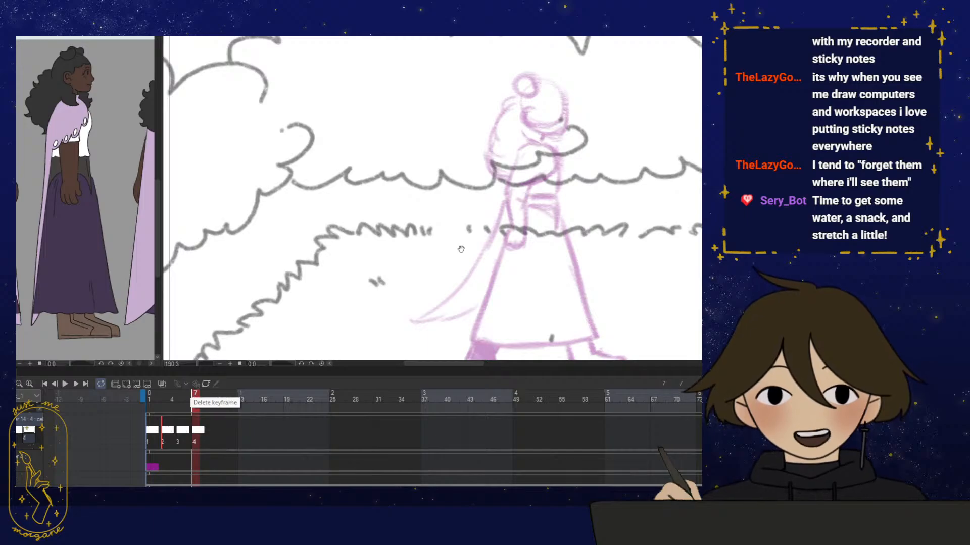
{"action": "left_click_drag", "start_coordinate": [480, 258], "coordinate": [405, 226]}
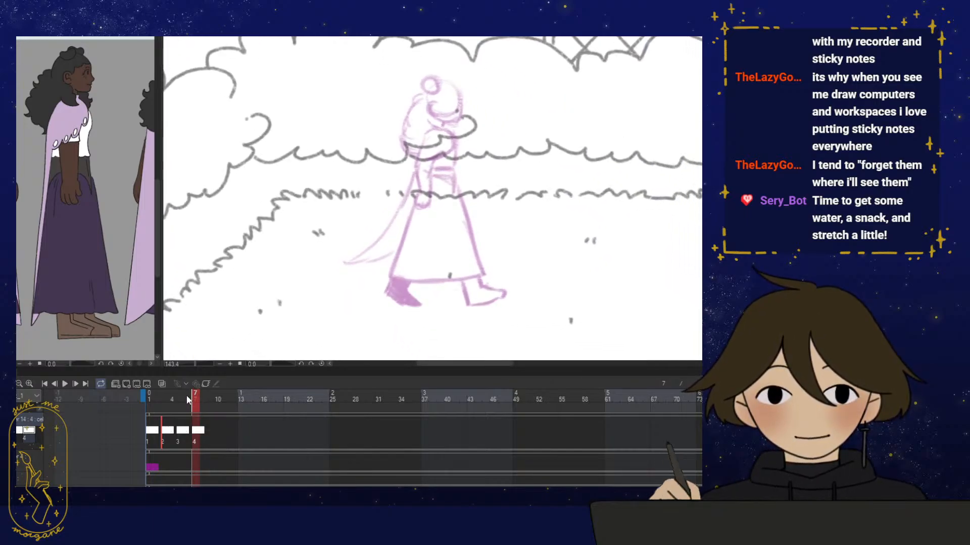
{"action": "left_click_drag", "start_coordinate": [190, 400], "coordinate": [192, 402]}
{"action": "left_click_drag", "start_coordinate": [183, 397], "coordinate": [198, 396]}
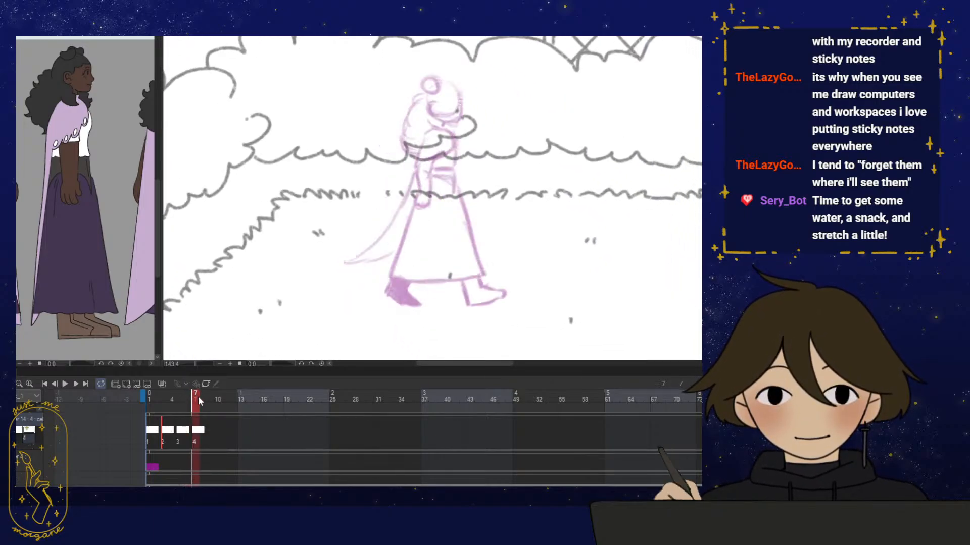
{"action": "left_click", "coordinate": [162, 384]}
Ink the outline of the back shoe at frame 7, from the toe around the sole and heel to the ankle
{"action": "mouse_move", "coordinate": [511, 277]}
{"action": "left_mouse_down"}
{"action": "mouse_move", "coordinate": [484, 262]}
{"action": "mouse_move", "coordinate": [456, 273]}
{"action": "mouse_move", "coordinate": [488, 272]}
{"action": "left_mouse_up"}
{"action": "key", "text": "h"}
{"action": "left_click_drag", "start_coordinate": [465, 275], "coordinate": [503, 267]}
{"action": "mouse_move", "coordinate": [482, 228]}
{"action": "left_mouse_down"}
{"action": "mouse_move", "coordinate": [486, 254]}
{"action": "mouse_move", "coordinate": [470, 255]}
{"action": "mouse_move", "coordinate": [505, 259]}
{"action": "mouse_move", "coordinate": [542, 219]}
{"action": "left_mouse_up"}
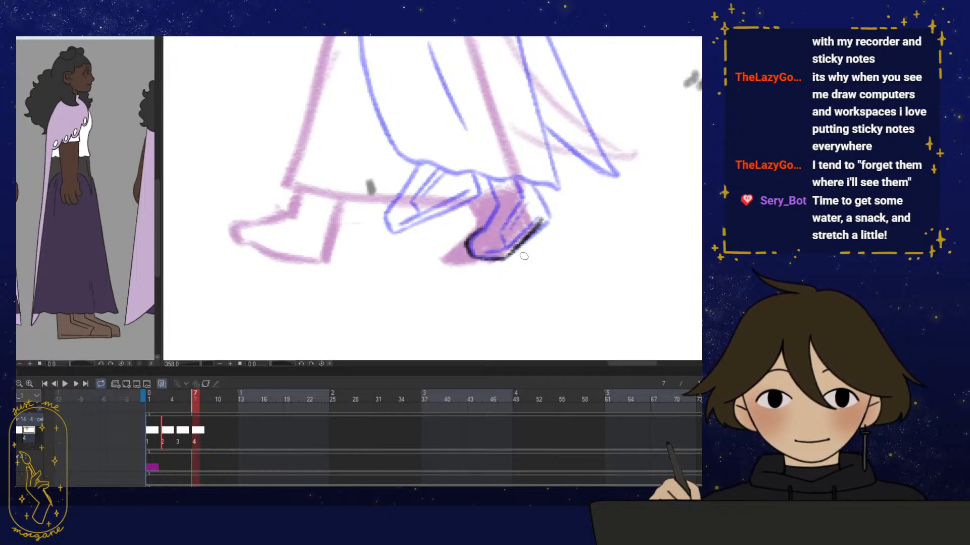
{"action": "mouse_move", "coordinate": [510, 301]}
{"action": "left_mouse_down"}
{"action": "mouse_move", "coordinate": [498, 309]}
{"action": "mouse_move", "coordinate": [432, 268]}
{"action": "left_mouse_up"}
{"action": "left_click", "coordinate": [498, 236]}
{"action": "mouse_move", "coordinate": [491, 216]}
{"action": "left_mouse_down"}
{"action": "mouse_move", "coordinate": [503, 273]}
{"action": "mouse_move", "coordinate": [512, 251]}
{"action": "left_mouse_up"}
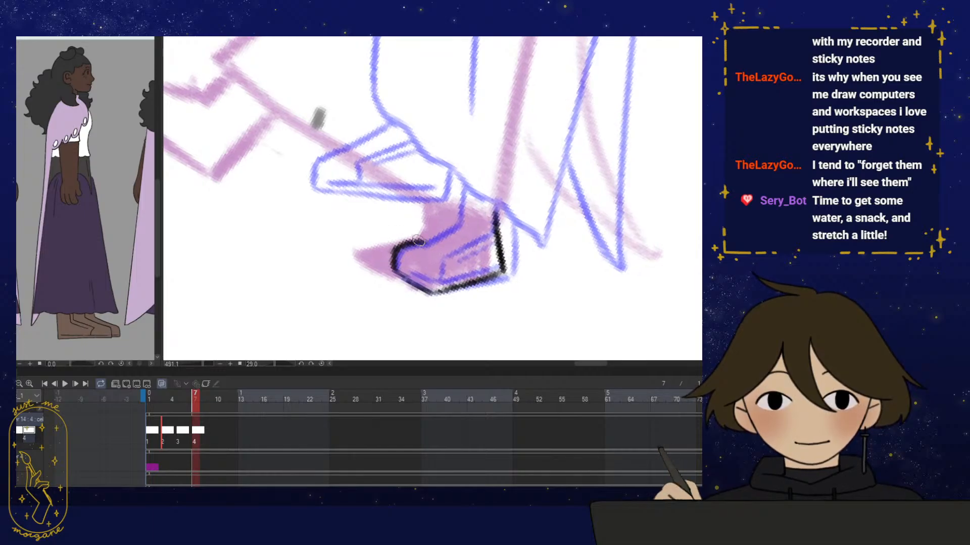
{"action": "mouse_move", "coordinate": [396, 246]}
{"action": "left_mouse_down"}
{"action": "mouse_move", "coordinate": [448, 222]}
{"action": "mouse_move", "coordinate": [449, 190]}
{"action": "left_mouse_up"}
{"action": "left_click_drag", "start_coordinate": [465, 284], "coordinate": [489, 283]}
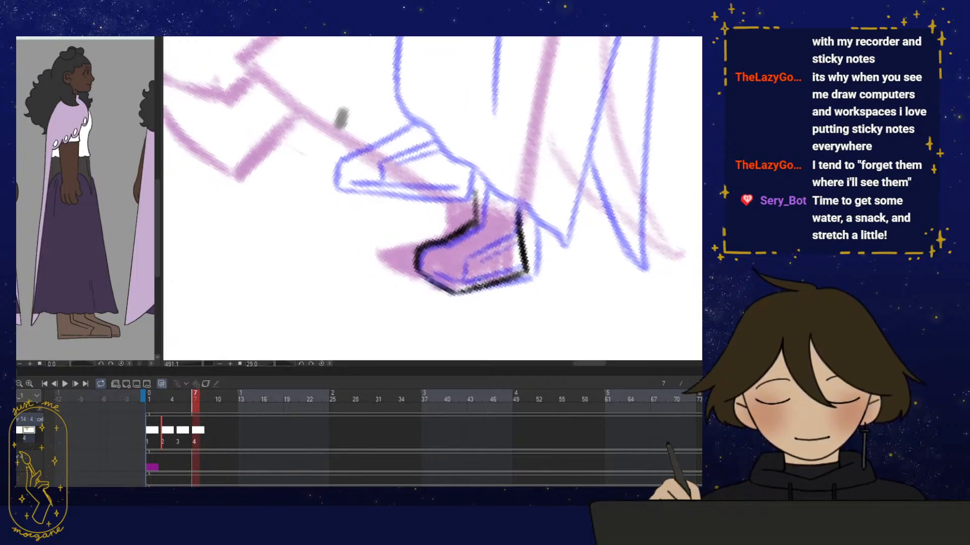
Ink the front shoe's outline over the pink sketch, from the ankle and heel lines to the toe and sole
{"action": "key", "text": "ctrl+at"}
{"action": "left_click_drag", "start_coordinate": [374, 280], "coordinate": [501, 276]}
{"action": "left_click_drag", "start_coordinate": [410, 193], "coordinate": [390, 284]}
{"action": "mouse_move", "coordinate": [408, 283]}
{"action": "left_mouse_down"}
{"action": "mouse_move", "coordinate": [440, 299]}
{"action": "mouse_move", "coordinate": [426, 299]}
{"action": "mouse_move", "coordinate": [429, 275]}
{"action": "left_mouse_up"}
{"action": "key", "text": "ctrl+z"}
{"action": "mouse_move", "coordinate": [416, 201]}
{"action": "left_mouse_down"}
{"action": "mouse_move", "coordinate": [407, 295]}
{"action": "mouse_move", "coordinate": [446, 292]}
{"action": "mouse_move", "coordinate": [492, 252]}
{"action": "left_mouse_up"}
{"action": "scroll", "coordinate": [402, 161], "scroll_direction": "up", "scroll_amount": 1}
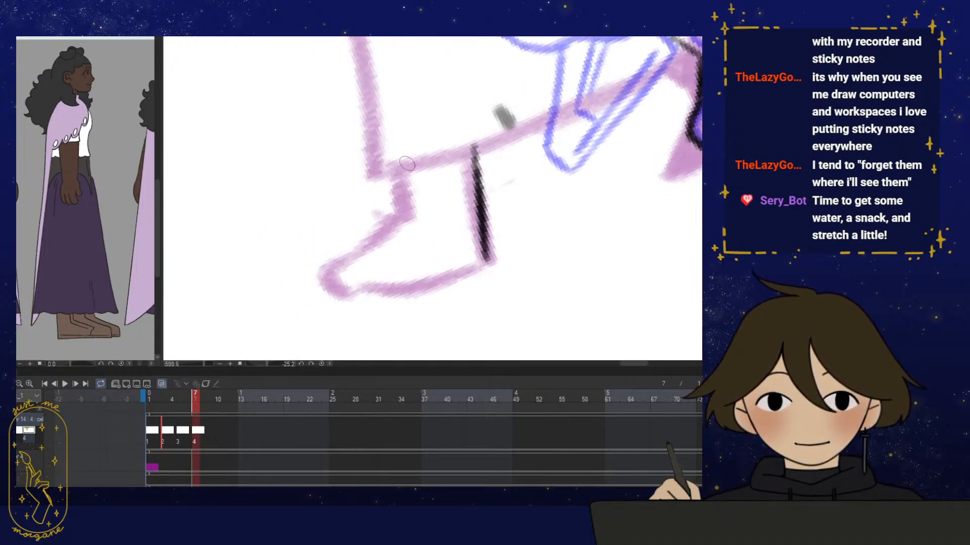
{"action": "mouse_move", "coordinate": [411, 154]}
{"action": "left_mouse_down"}
{"action": "mouse_move", "coordinate": [392, 223]}
{"action": "mouse_move", "coordinate": [327, 260]}
{"action": "mouse_move", "coordinate": [330, 295]}
{"action": "mouse_move", "coordinate": [486, 264]}
{"action": "mouse_move", "coordinate": [331, 297]}
{"action": "mouse_move", "coordinate": [459, 261]}
{"action": "mouse_move", "coordinate": [403, 305]}
{"action": "mouse_move", "coordinate": [417, 270]}
{"action": "mouse_move", "coordinate": [398, 296]}
{"action": "mouse_move", "coordinate": [404, 283]}
{"action": "left_mouse_up"}
{"action": "mouse_move", "coordinate": [357, 247]}
{"action": "left_mouse_down"}
{"action": "mouse_move", "coordinate": [354, 271]}
{"action": "mouse_move", "coordinate": [376, 275]}
{"action": "mouse_move", "coordinate": [452, 275]}
{"action": "left_mouse_up"}
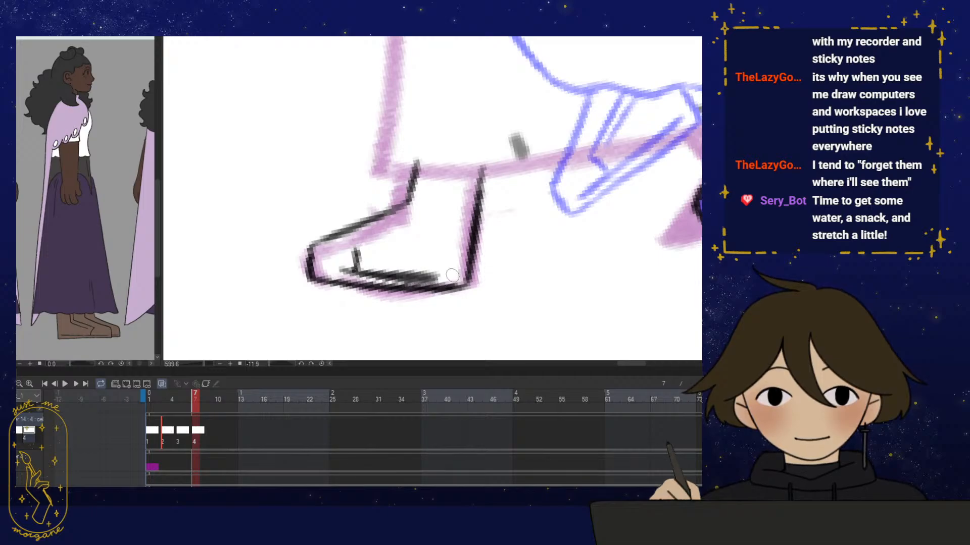
{"action": "left_click_drag", "start_coordinate": [512, 300], "coordinate": [443, 262]}
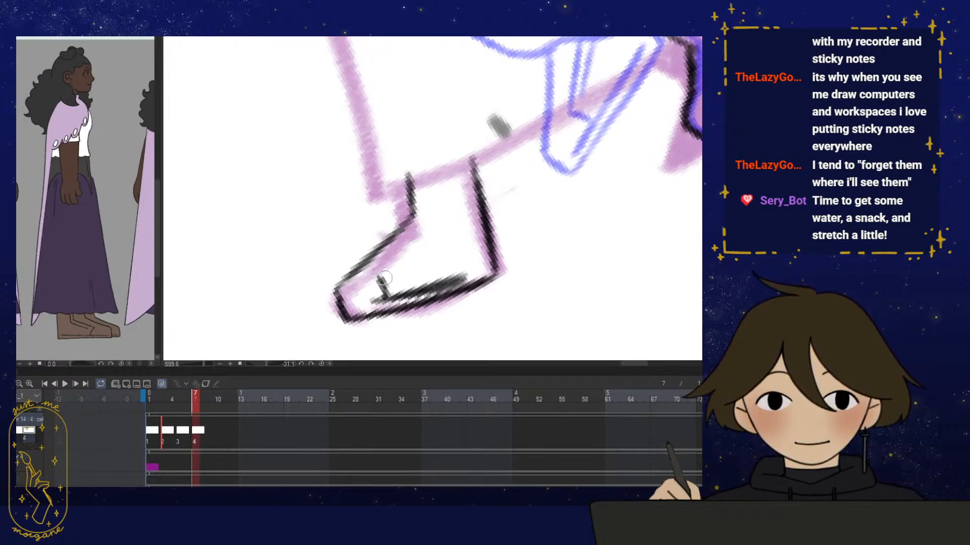
Clear the front shoe's sole and inner lines and redraw the sole as a straighter line from toe to heel
{"action": "mouse_move", "coordinate": [384, 278]}
{"action": "left_mouse_down"}
{"action": "mouse_move", "coordinate": [364, 322]}
{"action": "mouse_move", "coordinate": [460, 299]}
{"action": "mouse_move", "coordinate": [497, 275]}
{"action": "left_mouse_up"}
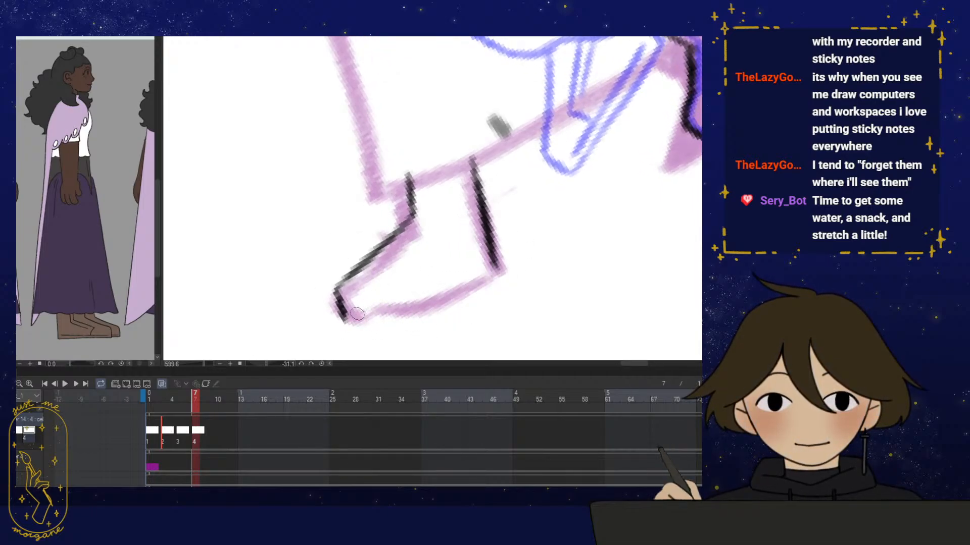
{"action": "mouse_move", "coordinate": [337, 299]}
{"action": "left_mouse_down"}
{"action": "mouse_move", "coordinate": [349, 324]}
{"action": "mouse_move", "coordinate": [467, 284]}
{"action": "left_mouse_up"}
{"action": "left_click_drag", "start_coordinate": [388, 313], "coordinate": [499, 270]}
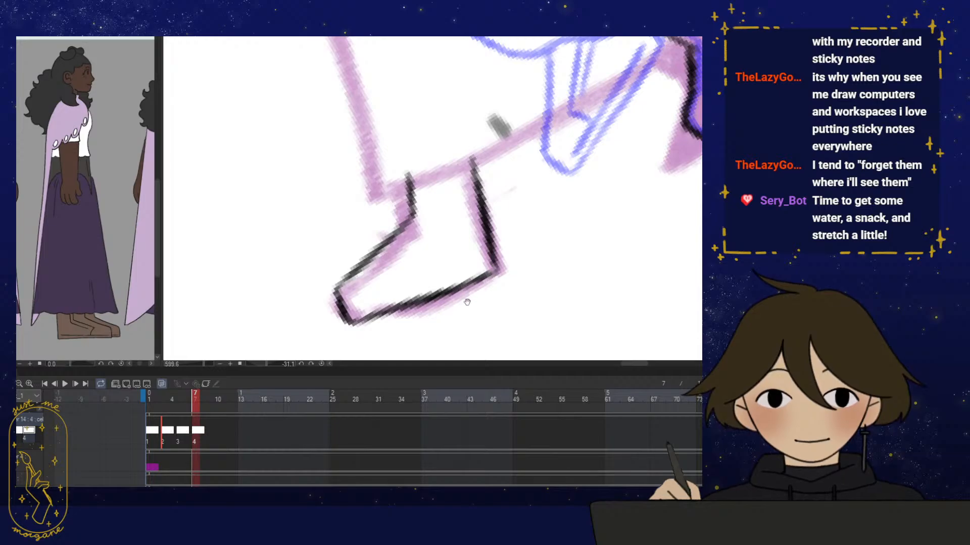
{"action": "mouse_move", "coordinate": [467, 302]}
{"action": "left_mouse_down"}
{"action": "mouse_move", "coordinate": [441, 324]}
{"action": "mouse_move", "coordinate": [430, 308]}
{"action": "mouse_move", "coordinate": [335, 301]}
{"action": "mouse_move", "coordinate": [444, 279]}
{"action": "left_mouse_up"}
{"action": "left_click_drag", "start_coordinate": [339, 303], "coordinate": [497, 267]}
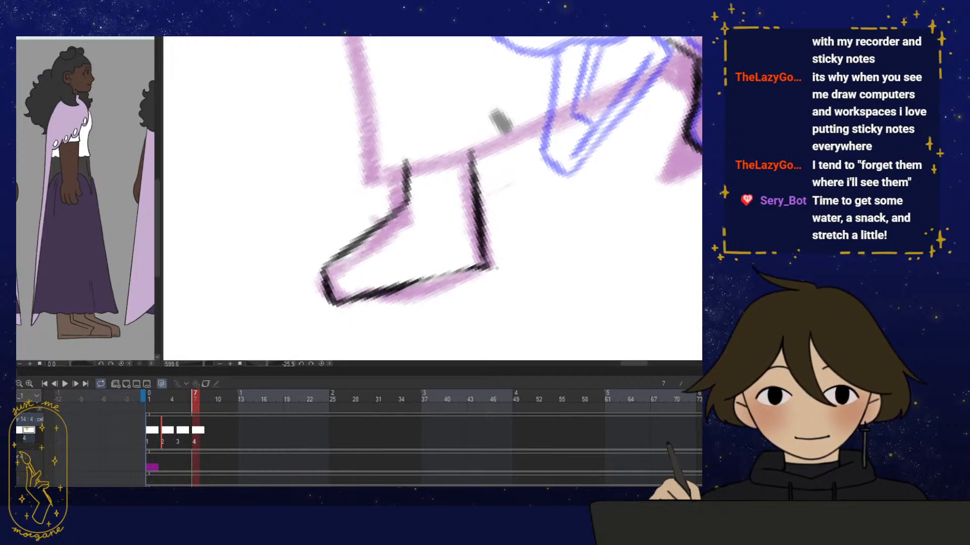
Ink the front shoe's inner sole line, short toe seam and the fold lines running up to the ankle
{"action": "mouse_move", "coordinate": [399, 290]}
{"action": "left_mouse_down"}
{"action": "mouse_move", "coordinate": [475, 271]}
{"action": "mouse_move", "coordinate": [339, 304]}
{"action": "mouse_move", "coordinate": [437, 266]}
{"action": "mouse_move", "coordinate": [375, 279]}
{"action": "mouse_move", "coordinate": [460, 262]}
{"action": "left_mouse_up"}
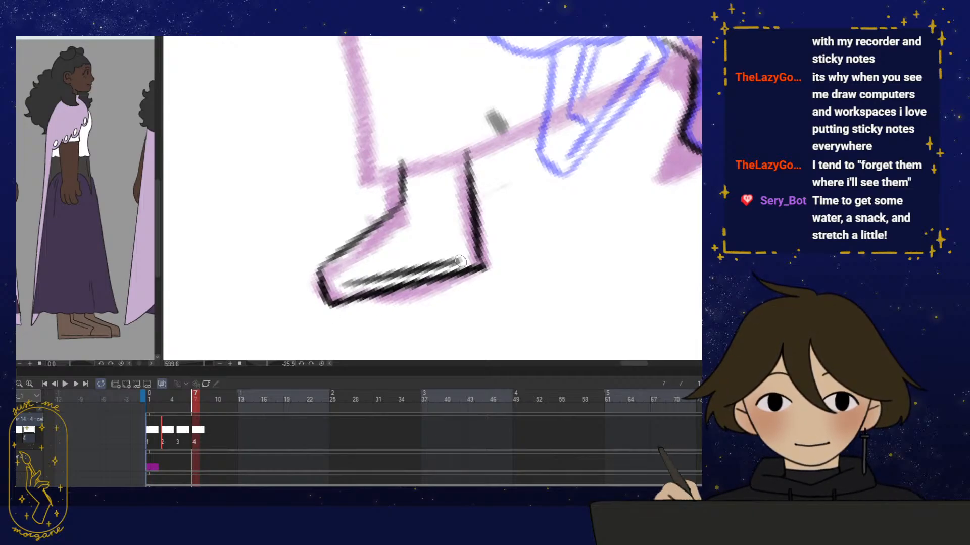
{"action": "mouse_move", "coordinate": [359, 261]}
{"action": "left_mouse_down"}
{"action": "mouse_move", "coordinate": [366, 282]}
{"action": "mouse_move", "coordinate": [412, 215]}
{"action": "left_mouse_up"}
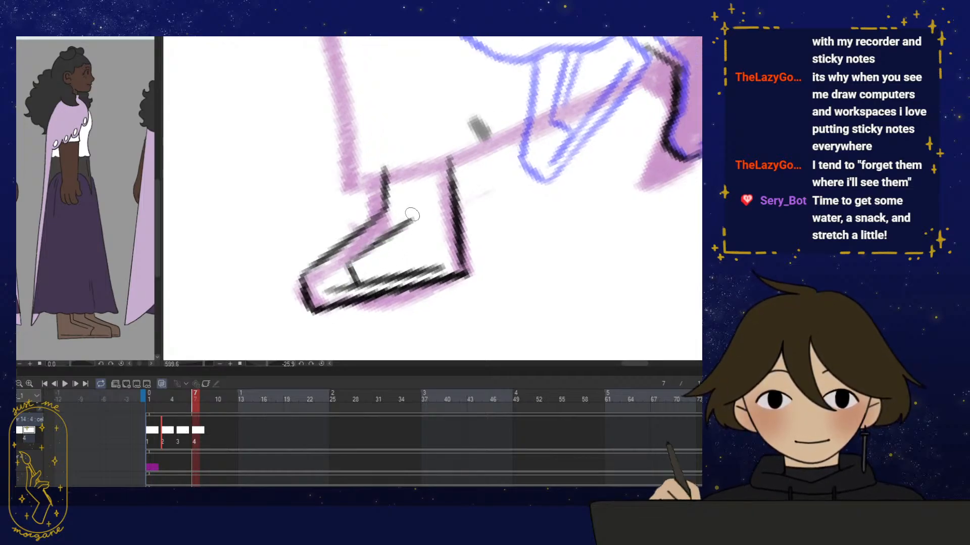
{"action": "mouse_move", "coordinate": [408, 161]}
{"action": "left_mouse_down"}
{"action": "mouse_move", "coordinate": [412, 223]}
{"action": "mouse_move", "coordinate": [351, 263]}
{"action": "mouse_move", "coordinate": [416, 230]}
{"action": "left_mouse_up"}
{"action": "left_click_drag", "start_coordinate": [366, 263], "coordinate": [422, 231]}
Ink the inner seam lines of the back shoe and compare the feet with the previous drawing
{"action": "mouse_move", "coordinate": [616, 247]}
{"action": "left_mouse_down"}
{"action": "mouse_move", "coordinate": [539, 243]}
{"action": "mouse_move", "coordinate": [523, 191]}
{"action": "left_mouse_up"}
{"action": "mouse_move", "coordinate": [473, 258]}
{"action": "left_mouse_down"}
{"action": "mouse_move", "coordinate": [497, 254]}
{"action": "mouse_move", "coordinate": [486, 220]}
{"action": "mouse_move", "coordinate": [488, 229]}
{"action": "mouse_move", "coordinate": [514, 182]}
{"action": "mouse_move", "coordinate": [493, 153]}
{"action": "mouse_move", "coordinate": [516, 188]}
{"action": "mouse_move", "coordinate": [500, 226]}
{"action": "left_mouse_up"}
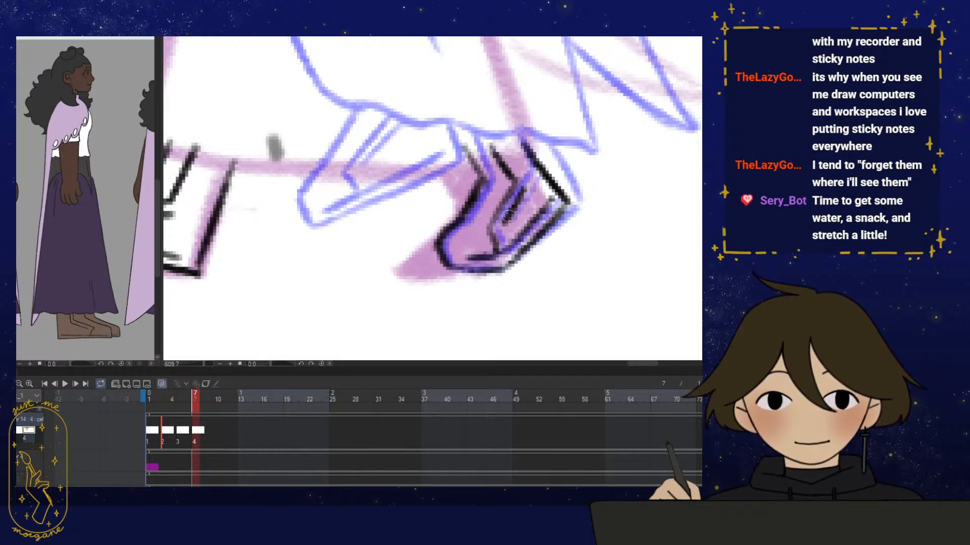
{"action": "mouse_move", "coordinate": [520, 182]}
{"action": "left_mouse_down"}
{"action": "mouse_move", "coordinate": [489, 230]}
{"action": "mouse_move", "coordinate": [507, 255]}
{"action": "left_mouse_up"}
{"action": "scroll", "coordinate": [519, 260], "scroll_direction": "down", "scroll_amount": 4}
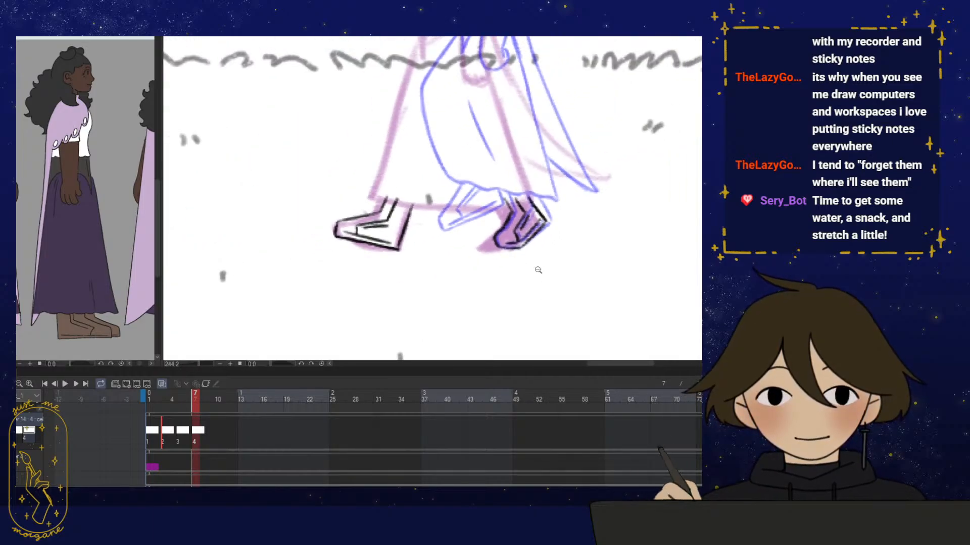
{"action": "mouse_move", "coordinate": [183, 397]}
{"action": "left_mouse_down"}
{"action": "mouse_move", "coordinate": [174, 399]}
{"action": "mouse_move", "coordinate": [216, 401]}
{"action": "mouse_move", "coordinate": [193, 400]}
{"action": "left_mouse_up"}
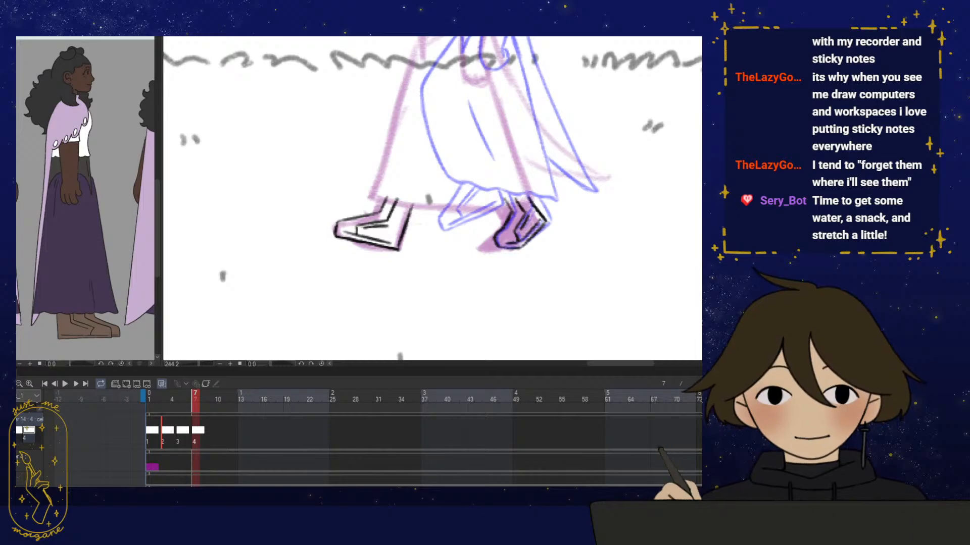
Ink the waistband's upper edge and the V-shaped notch with its short crease at the skirt's front, correcting strokes with the eraser
{"action": "scroll", "coordinate": [448, 212], "scroll_direction": "up", "scroll_amount": 5}
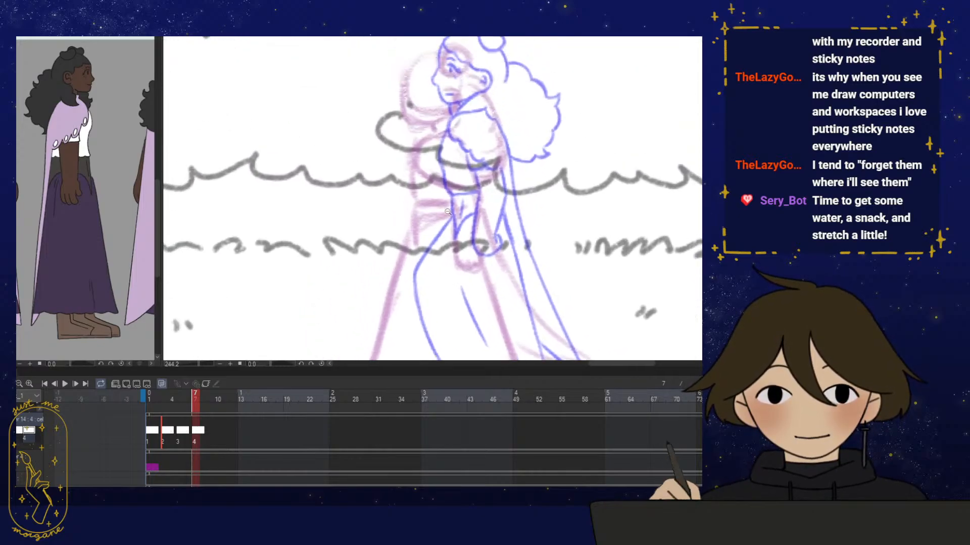
{"action": "left_click_drag", "start_coordinate": [448, 212], "coordinate": [457, 201]}
{"action": "mouse_move", "coordinate": [397, 201]}
{"action": "left_mouse_down"}
{"action": "mouse_move", "coordinate": [464, 198]}
{"action": "mouse_move", "coordinate": [396, 202]}
{"action": "mouse_move", "coordinate": [393, 233]}
{"action": "mouse_move", "coordinate": [412, 265]}
{"action": "left_mouse_up"}
{"action": "left_click_drag", "start_coordinate": [400, 232], "coordinate": [410, 270]}
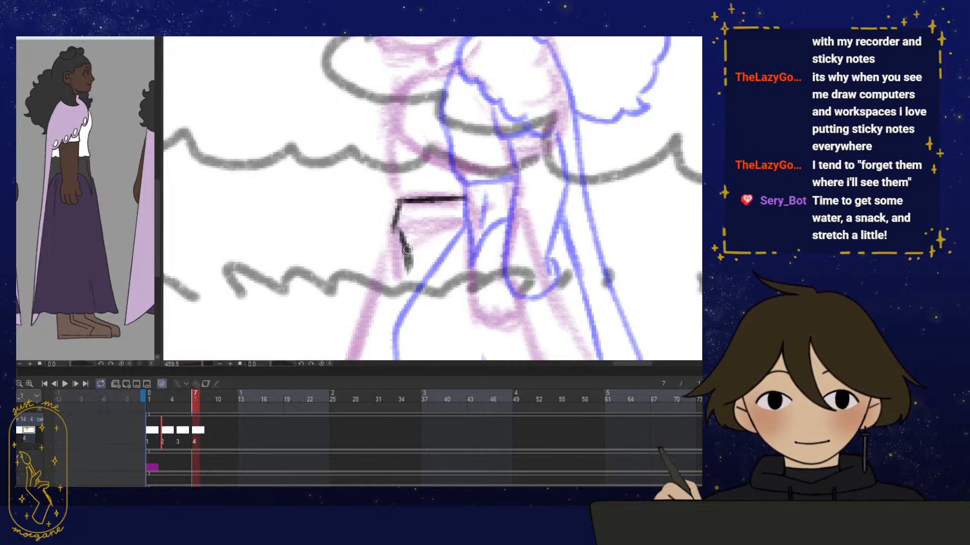
{"action": "key", "text": "e"}
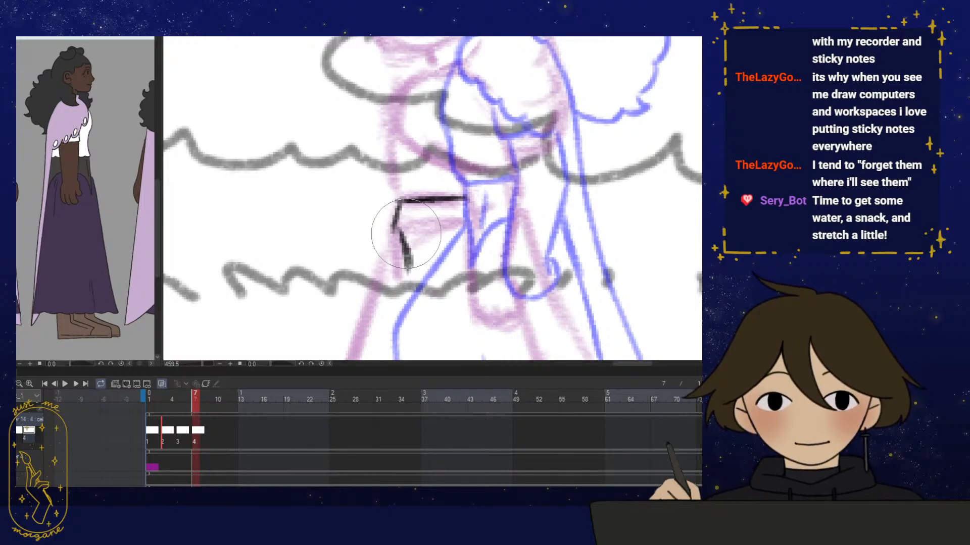
{"action": "mouse_move", "coordinate": [409, 234]}
{"action": "left_mouse_down"}
{"action": "mouse_move", "coordinate": [413, 272]}
{"action": "mouse_move", "coordinate": [412, 243]}
{"action": "left_mouse_up"}
{"action": "mouse_move", "coordinate": [419, 220]}
{"action": "left_mouse_down"}
{"action": "mouse_move", "coordinate": [414, 205]}
{"action": "mouse_move", "coordinate": [398, 238]}
{"action": "mouse_move", "coordinate": [404, 260]}
{"action": "mouse_move", "coordinate": [424, 229]}
{"action": "mouse_move", "coordinate": [458, 213]}
{"action": "mouse_move", "coordinate": [403, 260]}
{"action": "mouse_move", "coordinate": [455, 213]}
{"action": "left_mouse_up"}
{"action": "key", "text": "p"}
{"action": "left_click_drag", "start_coordinate": [420, 187], "coordinate": [410, 231]}
{"action": "left_click_drag", "start_coordinate": [421, 189], "coordinate": [410, 234]}
Ink the long front edge of the skirt from the waist down to the hem above the front shoe
{"action": "scroll", "coordinate": [547, 209], "scroll_direction": "down", "scroll_amount": 3}
{"action": "mouse_move", "coordinate": [483, 328]}
{"action": "left_mouse_down"}
{"action": "mouse_move", "coordinate": [494, 274]}
{"action": "mouse_move", "coordinate": [439, 241]}
{"action": "mouse_move", "coordinate": [444, 267]}
{"action": "left_mouse_up"}
{"action": "left_click_drag", "start_coordinate": [483, 147], "coordinate": [318, 228]}
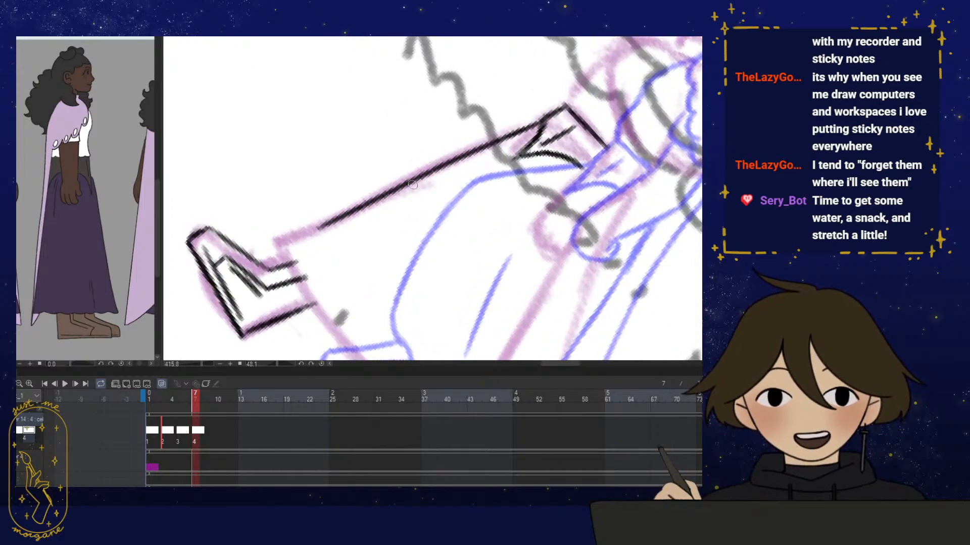
{"action": "left_click_drag", "start_coordinate": [418, 181], "coordinate": [294, 236]}
{"action": "left_click_drag", "start_coordinate": [341, 216], "coordinate": [279, 243]}
{"action": "left_click_drag", "start_coordinate": [369, 210], "coordinate": [283, 242]}
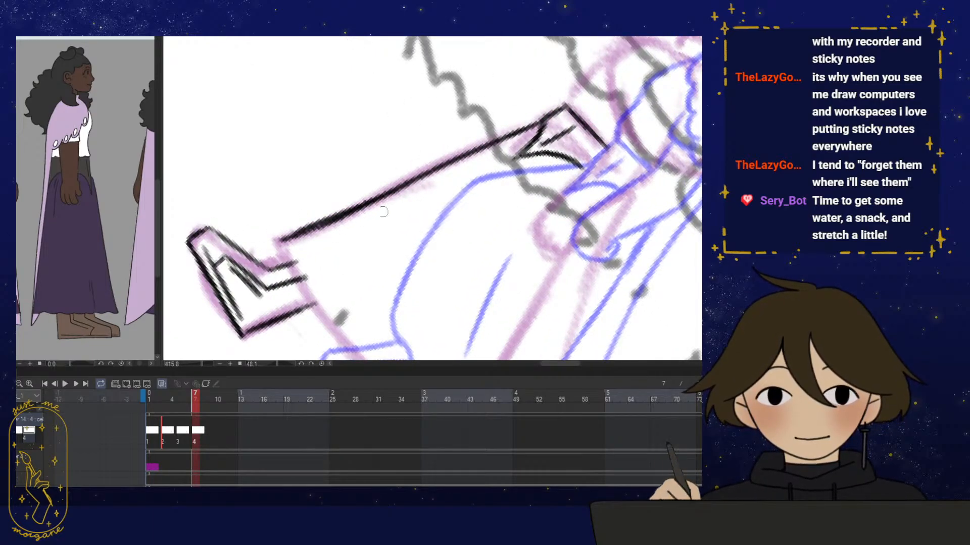
Ink the wavy hem of the skirt from the front edge across to the back shoe
{"action": "mouse_move", "coordinate": [360, 253]}
{"action": "left_mouse_down"}
{"action": "mouse_move", "coordinate": [416, 232]}
{"action": "mouse_move", "coordinate": [347, 261]}
{"action": "mouse_move", "coordinate": [328, 178]}
{"action": "mouse_move", "coordinate": [461, 218]}
{"action": "mouse_move", "coordinate": [450, 205]}
{"action": "left_mouse_up"}
{"action": "mouse_move", "coordinate": [563, 77]}
{"action": "left_mouse_down"}
{"action": "mouse_move", "coordinate": [480, 117]}
{"action": "mouse_move", "coordinate": [322, 219]}
{"action": "mouse_move", "coordinate": [324, 257]}
{"action": "mouse_move", "coordinate": [278, 280]}
{"action": "left_mouse_up"}
{"action": "key", "text": "ctrl+at"}
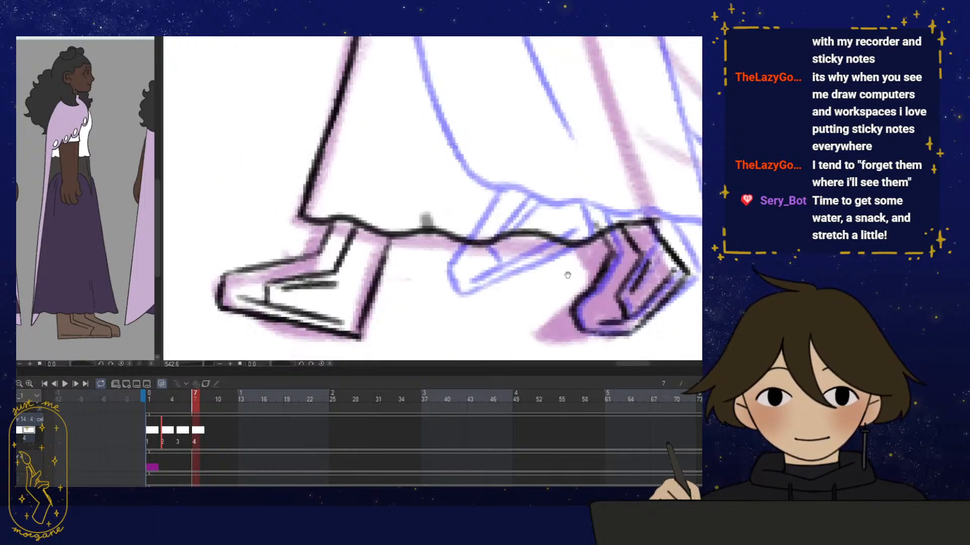
Turn off onion skin and ink the skirt's straight back edge between the hem and the hand
{"action": "left_click_drag", "start_coordinate": [567, 274], "coordinate": [498, 238]}
{"action": "mouse_move", "coordinate": [583, 253]}
{"action": "left_mouse_down"}
{"action": "mouse_move", "coordinate": [565, 251]}
{"action": "mouse_move", "coordinate": [535, 303]}
{"action": "mouse_move", "coordinate": [455, 344]}
{"action": "mouse_move", "coordinate": [363, 354]}
{"action": "mouse_move", "coordinate": [296, 344]}
{"action": "left_mouse_up"}
{"action": "left_click", "coordinate": [161, 384]}
{"action": "left_click_drag", "start_coordinate": [449, 279], "coordinate": [412, 227]}
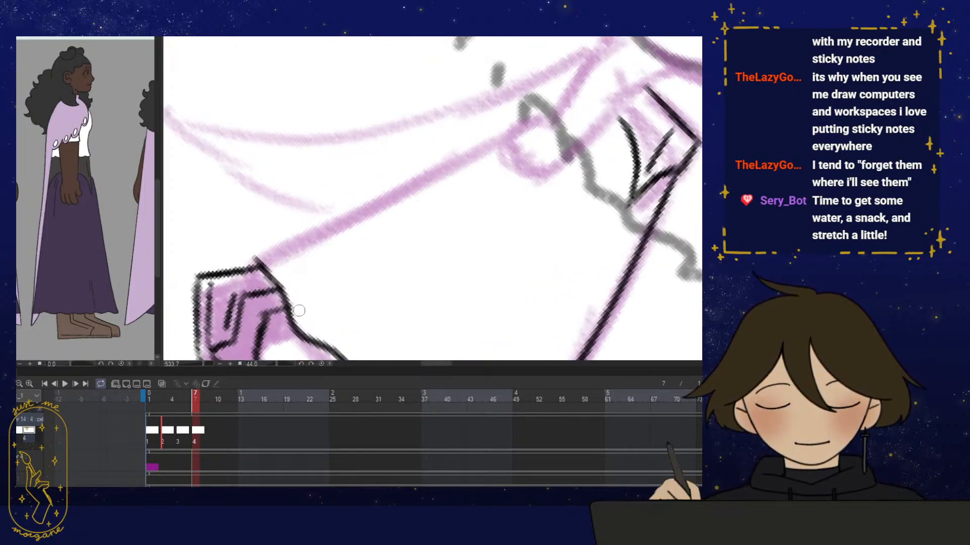
{"action": "scroll", "coordinate": [354, 270], "scroll_direction": "down", "scroll_amount": 2}
{"action": "left_click_drag", "start_coordinate": [376, 264], "coordinate": [337, 291]}
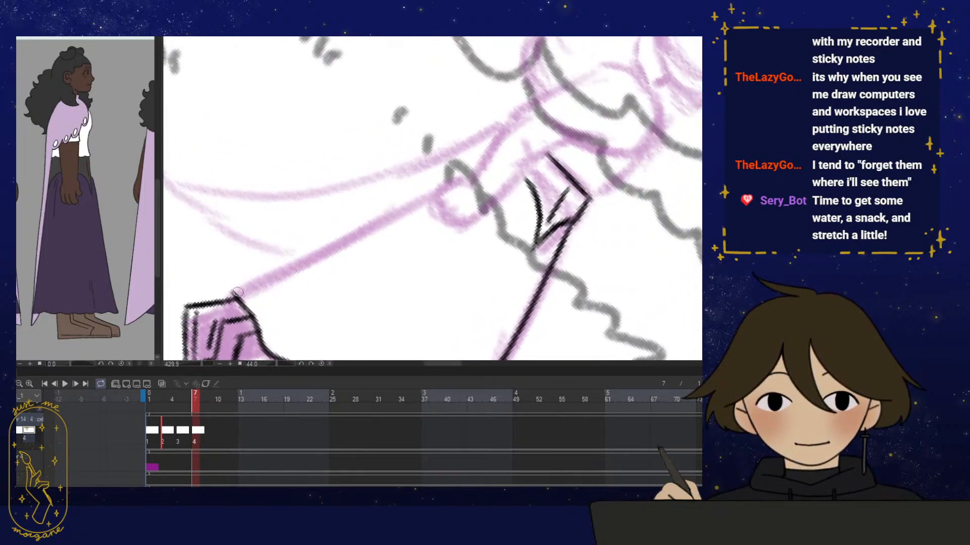
{"action": "left_click_drag", "start_coordinate": [238, 292], "coordinate": [315, 248]}
{"action": "key", "text": "ctrl+z"}
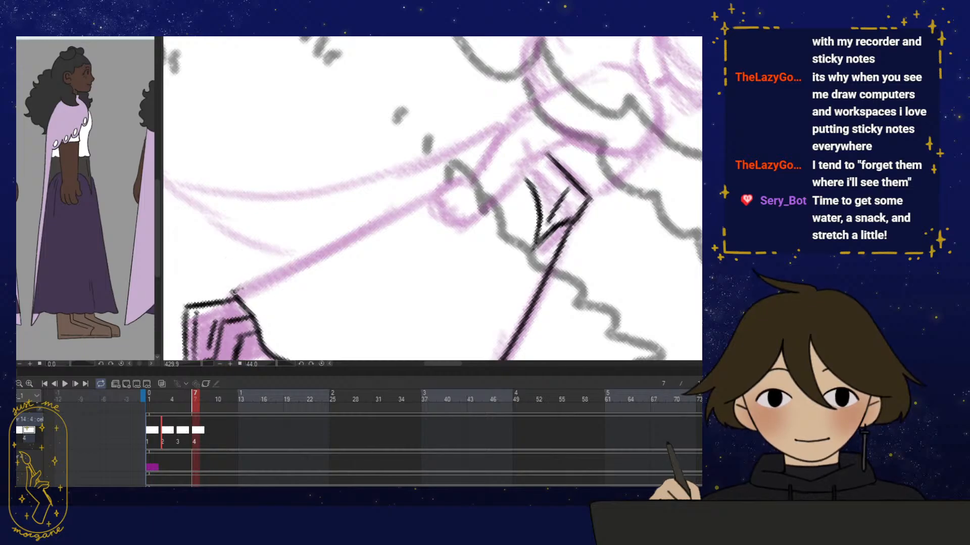
{"action": "left_click_drag", "start_coordinate": [233, 293], "coordinate": [452, 181]}
{"action": "key", "text": "r"}
{"action": "key", "text": "h"}
{"action": "left_click_drag", "start_coordinate": [462, 242], "coordinate": [504, 219]}
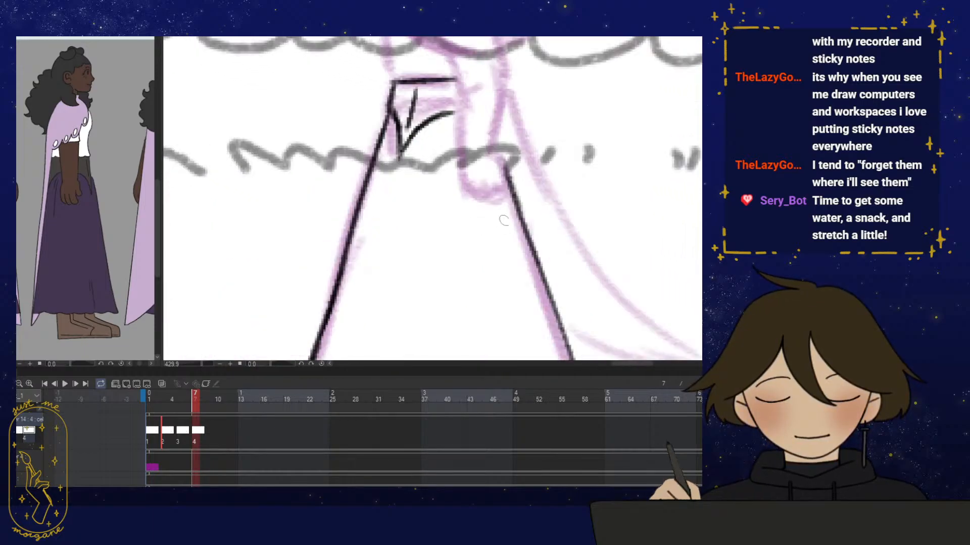
Rework the back shoe below the hem with a cleaner outline and redrawn inner seam lines
{"action": "scroll", "coordinate": [543, 216], "scroll_direction": "down", "scroll_amount": 2}
{"action": "left_click_drag", "start_coordinate": [512, 256], "coordinate": [462, 223]}
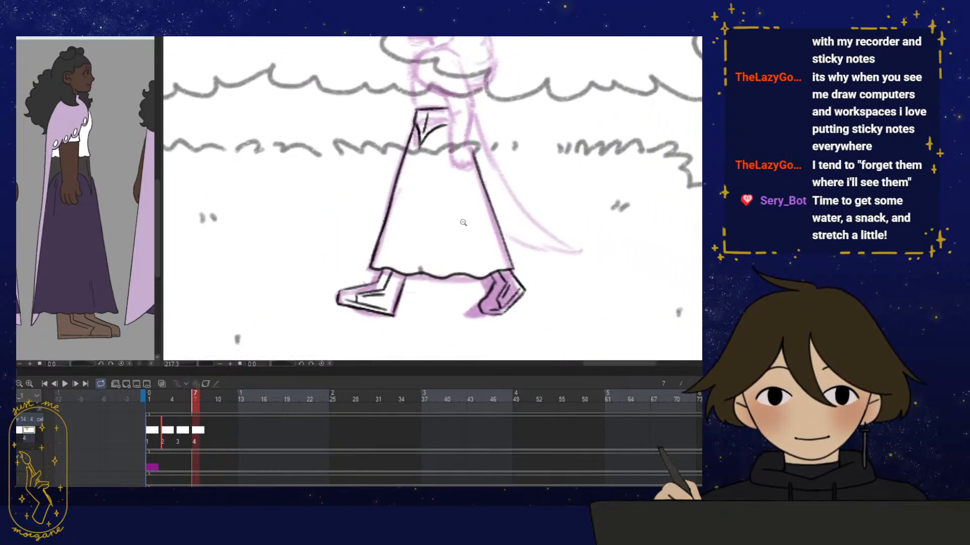
{"action": "left_click", "coordinate": [500, 270]}
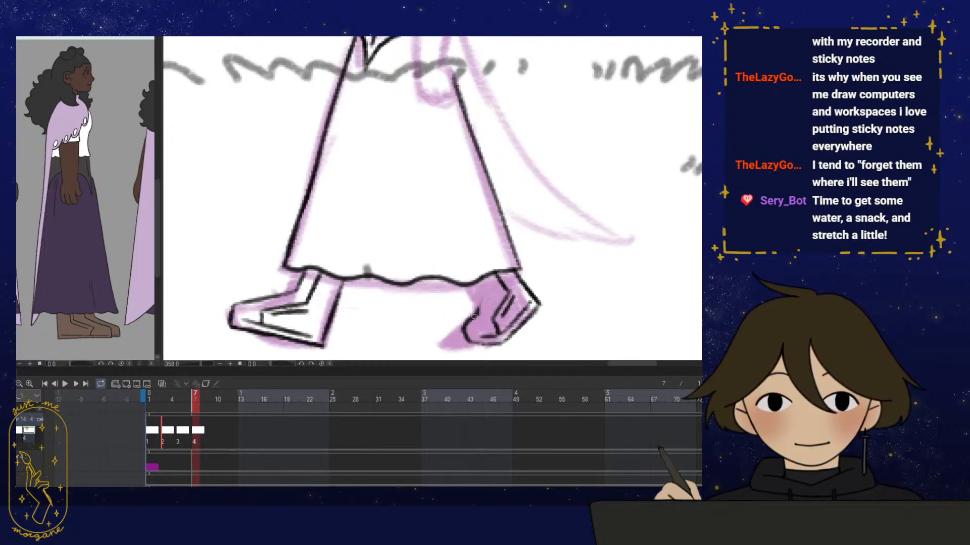
{"action": "mouse_move", "coordinate": [484, 293]}
{"action": "left_mouse_down"}
{"action": "mouse_move", "coordinate": [492, 323]}
{"action": "mouse_move", "coordinate": [504, 282]}
{"action": "mouse_move", "coordinate": [499, 337]}
{"action": "mouse_move", "coordinate": [539, 296]}
{"action": "left_mouse_up"}
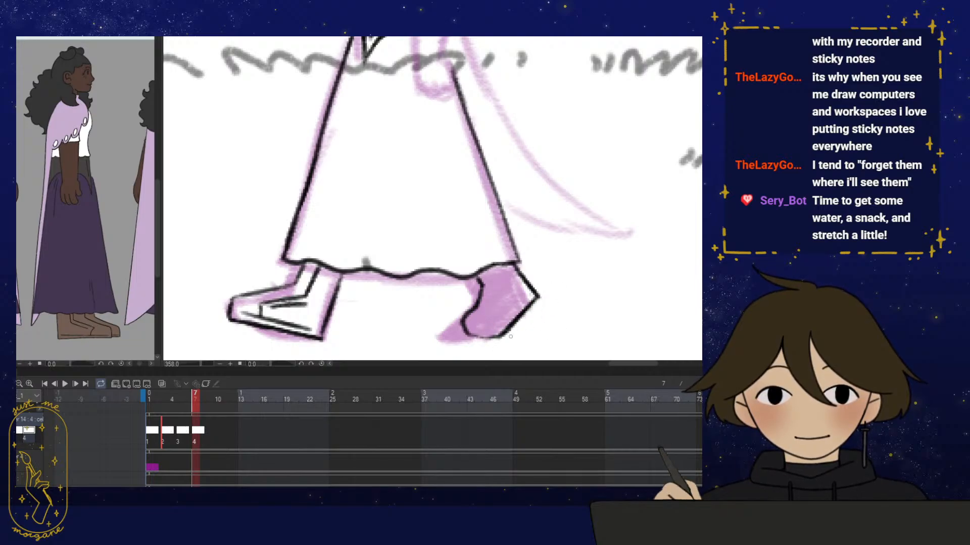
{"action": "scroll", "coordinate": [539, 296], "scroll_direction": "up", "scroll_amount": 2}
{"action": "mouse_move", "coordinate": [463, 334]}
{"action": "left_mouse_down"}
{"action": "mouse_move", "coordinate": [515, 298]}
{"action": "mouse_move", "coordinate": [501, 310]}
{"action": "mouse_move", "coordinate": [492, 277]}
{"action": "mouse_move", "coordinate": [474, 314]}
{"action": "mouse_move", "coordinate": [484, 315]}
{"action": "left_mouse_up"}
{"action": "scroll", "coordinate": [467, 283], "scroll_direction": "down", "scroll_amount": 3}
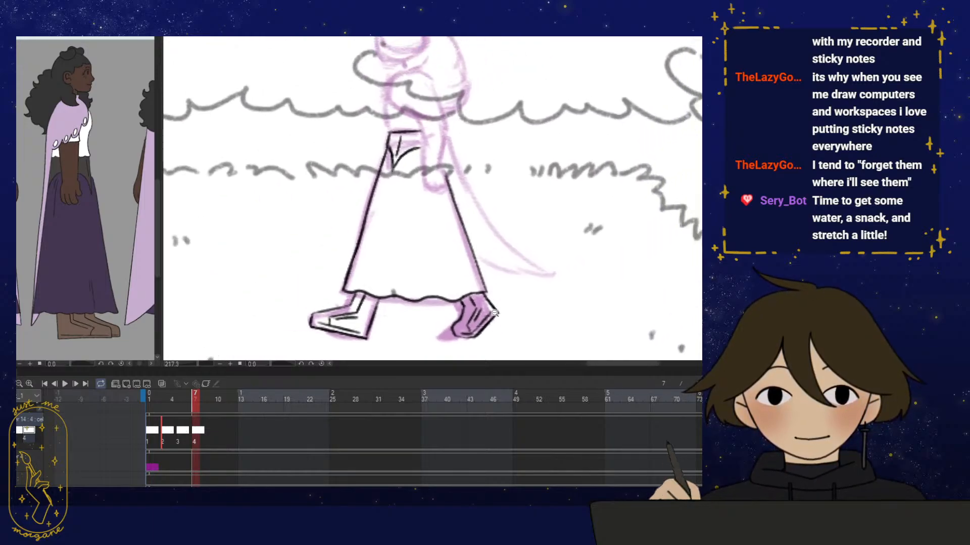
Check the frame 7 drawing on the timeline and examine the sketched torso above the inked waistband
{"action": "scroll", "coordinate": [500, 298], "scroll_direction": "up", "scroll_amount": 3}
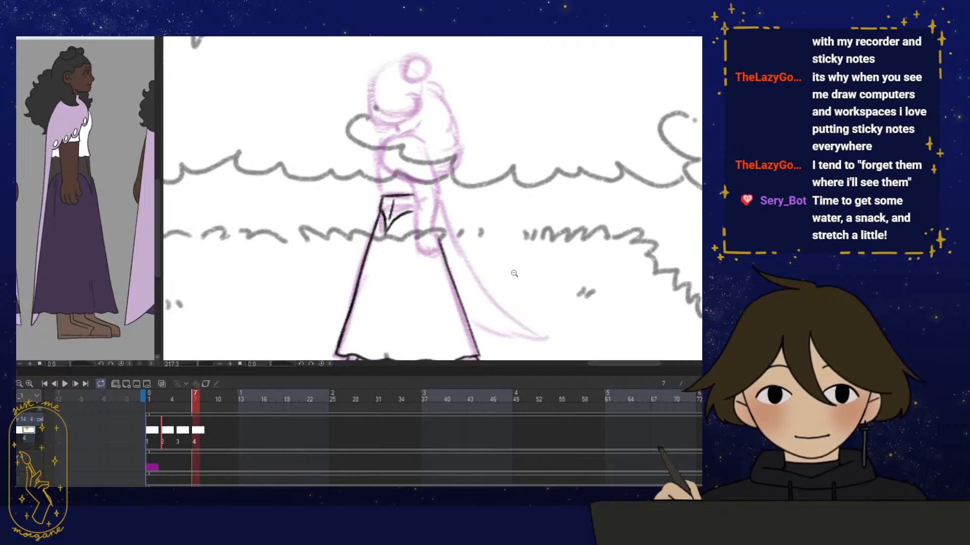
{"action": "mouse_move", "coordinate": [195, 397]}
{"action": "left_mouse_down"}
{"action": "mouse_move", "coordinate": [186, 399]}
{"action": "mouse_move", "coordinate": [199, 399]}
{"action": "left_mouse_up"}
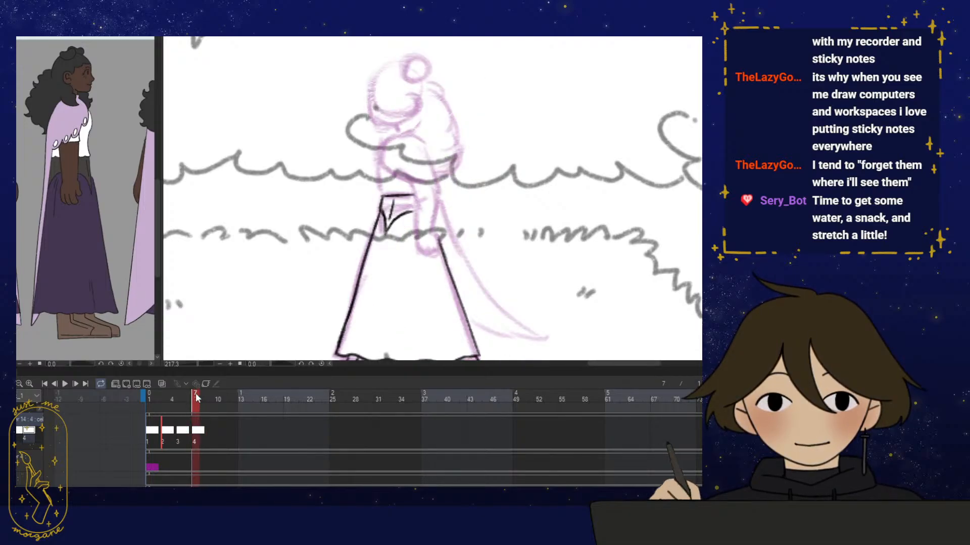
{"action": "left_click_drag", "start_coordinate": [475, 147], "coordinate": [425, 145]}
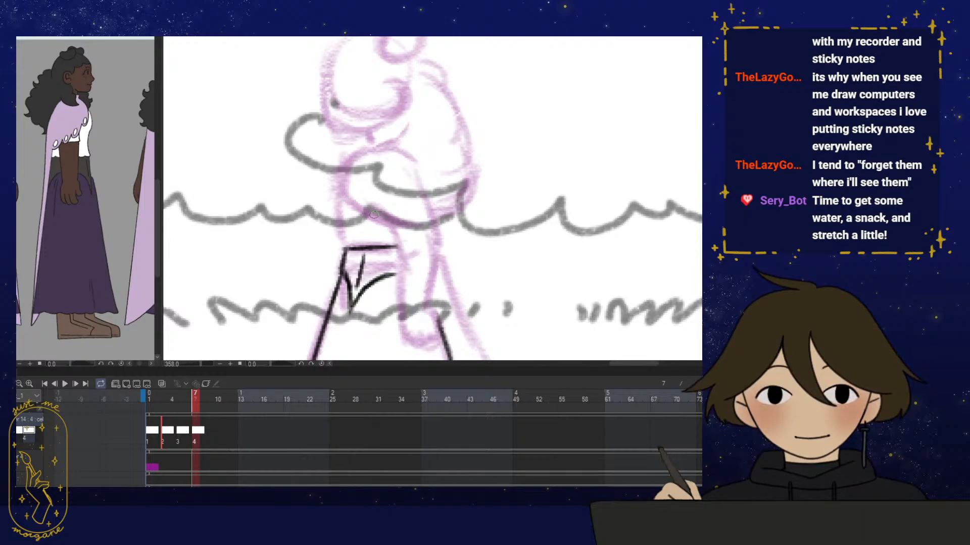
Turn on onion skin and ink the short cape's curved front edge and scalloped hem above the waistband
{"action": "mouse_move", "coordinate": [371, 206]}
{"action": "left_mouse_down"}
{"action": "mouse_move", "coordinate": [396, 222]}
{"action": "mouse_move", "coordinate": [434, 213]}
{"action": "left_mouse_up"}
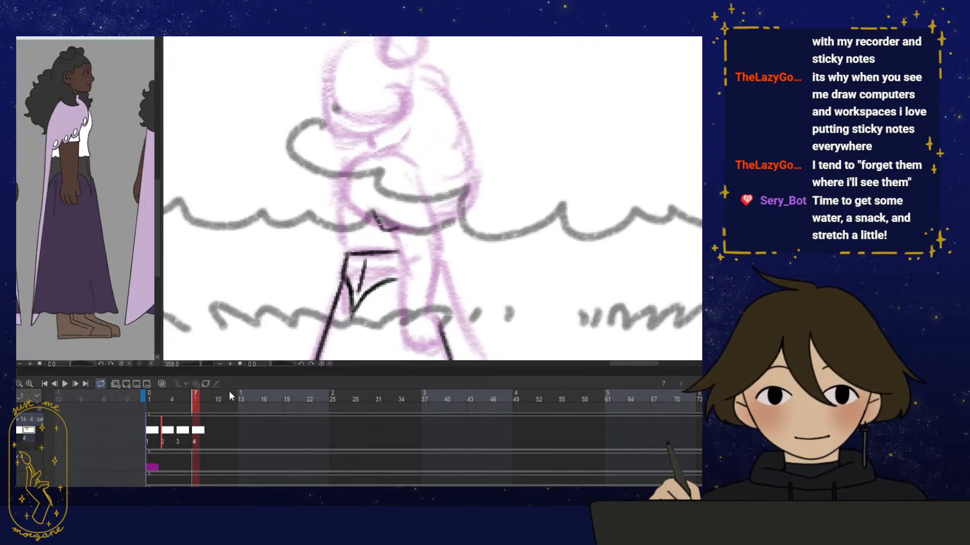
{"action": "left_click", "coordinate": [162, 384]}
{"action": "scroll", "coordinate": [364, 129], "scroll_direction": "up", "scroll_amount": 3}
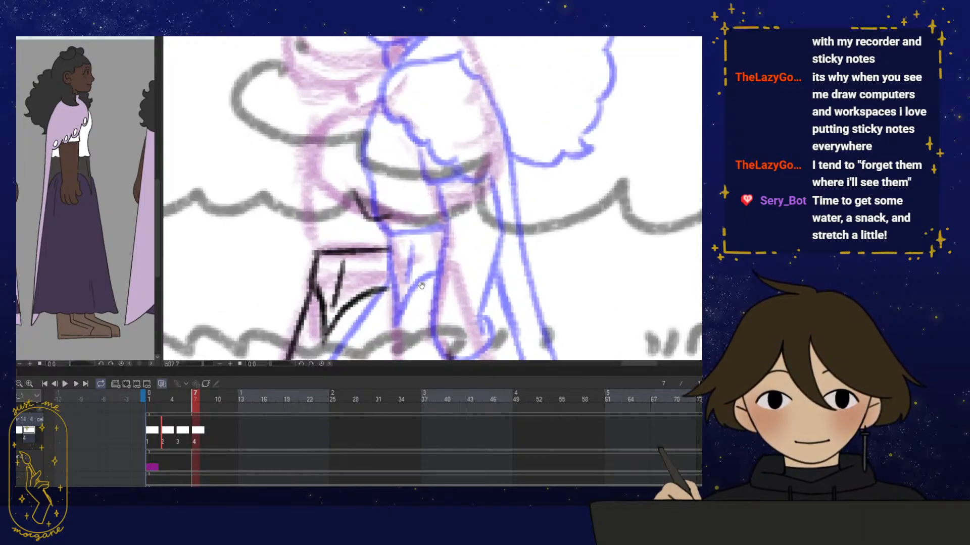
{"action": "mouse_move", "coordinate": [372, 114]}
{"action": "left_mouse_down"}
{"action": "mouse_move", "coordinate": [320, 144]}
{"action": "mouse_move", "coordinate": [323, 174]}
{"action": "mouse_move", "coordinate": [343, 192]}
{"action": "left_mouse_up"}
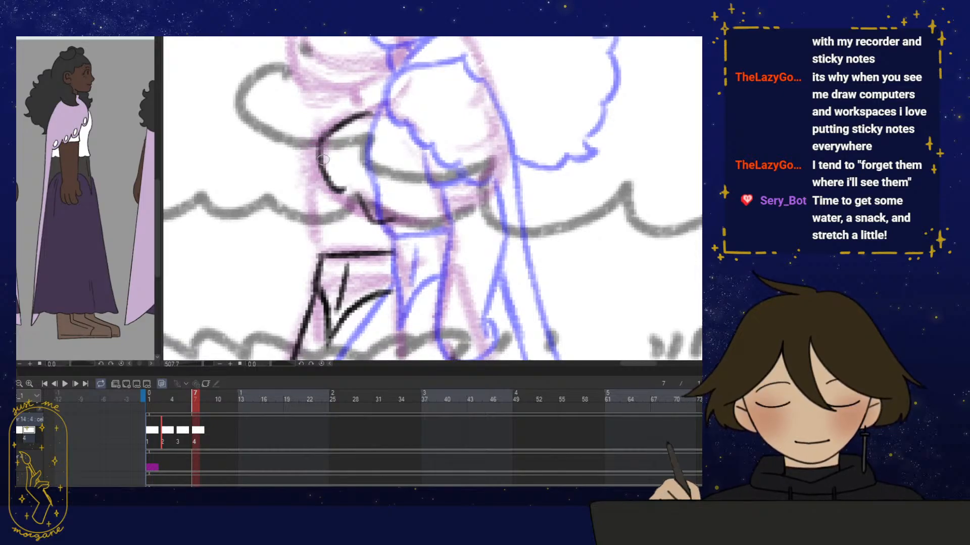
{"action": "left_click_drag", "start_coordinate": [397, 168], "coordinate": [374, 165]}
{"action": "mouse_move", "coordinate": [321, 181]}
{"action": "left_mouse_down"}
{"action": "mouse_move", "coordinate": [414, 227]}
{"action": "mouse_move", "coordinate": [324, 179]}
{"action": "mouse_move", "coordinate": [298, 144]}
{"action": "left_mouse_up"}
{"action": "scroll", "coordinate": [437, 195], "scroll_direction": "down", "scroll_amount": 5}
{"action": "scroll", "coordinate": [354, 202], "scroll_direction": "up", "scroll_amount": 5}
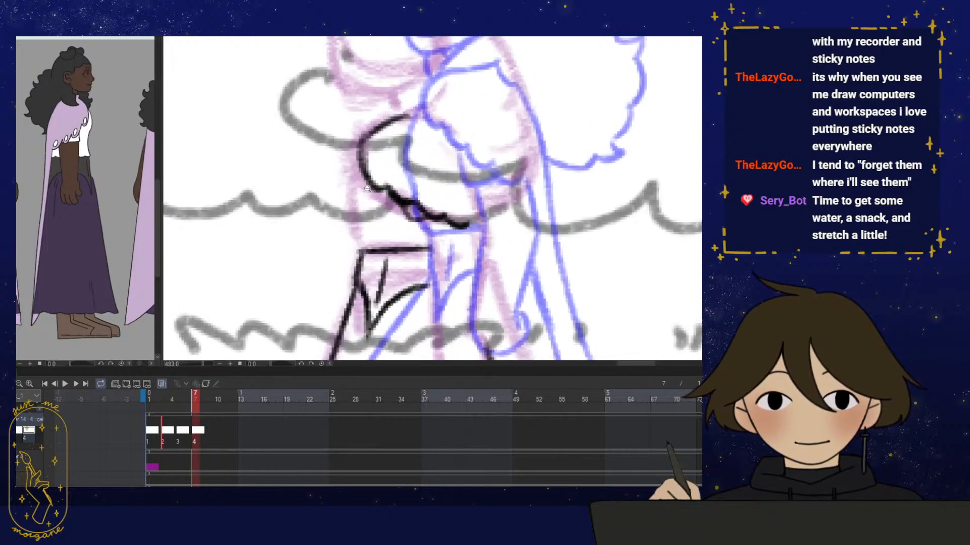
Ink the torso's front line from the short cape down to the waistband and turn off onion skin
{"action": "mouse_move", "coordinate": [360, 144]}
{"action": "left_mouse_down"}
{"action": "mouse_move", "coordinate": [347, 189]}
{"action": "mouse_move", "coordinate": [354, 217]}
{"action": "mouse_move", "coordinate": [348, 200]}
{"action": "mouse_move", "coordinate": [356, 147]}
{"action": "mouse_move", "coordinate": [372, 248]}
{"action": "left_mouse_up"}
{"action": "scroll", "coordinate": [514, 212], "scroll_direction": "down", "scroll_amount": 5}
{"action": "scroll", "coordinate": [452, 227], "scroll_direction": "up", "scroll_amount": 3}
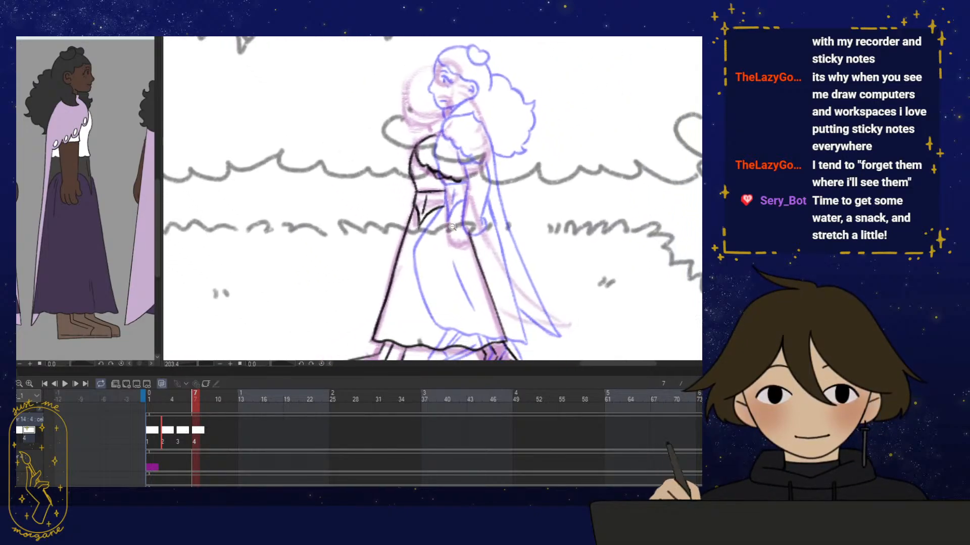
{"action": "left_click", "coordinate": [162, 384]}
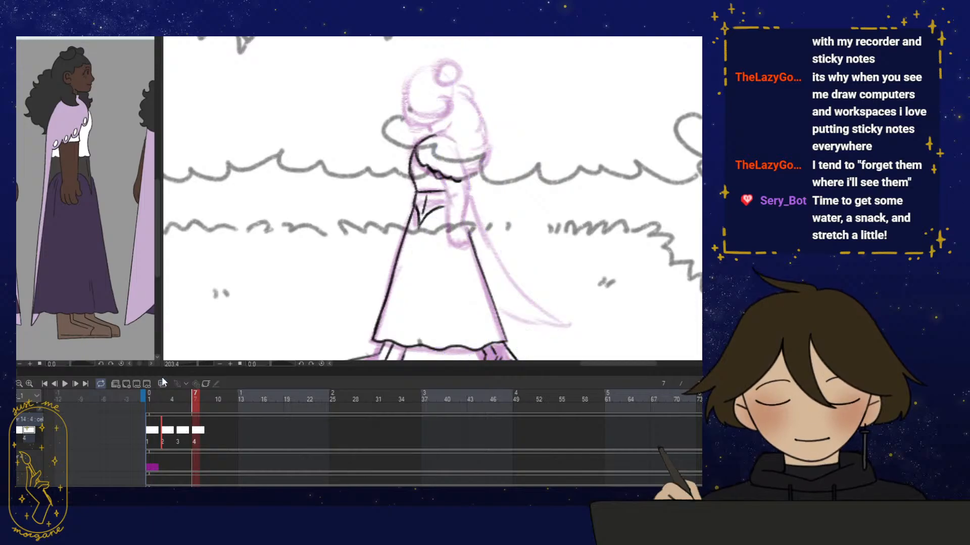
Ink the two long edges of the hanging arm from the scalloped cape hem down to the hand
{"action": "scroll", "coordinate": [439, 231], "scroll_direction": "up", "scroll_amount": 4}
{"action": "scroll", "coordinate": [438, 231], "scroll_direction": "up", "scroll_amount": 3}
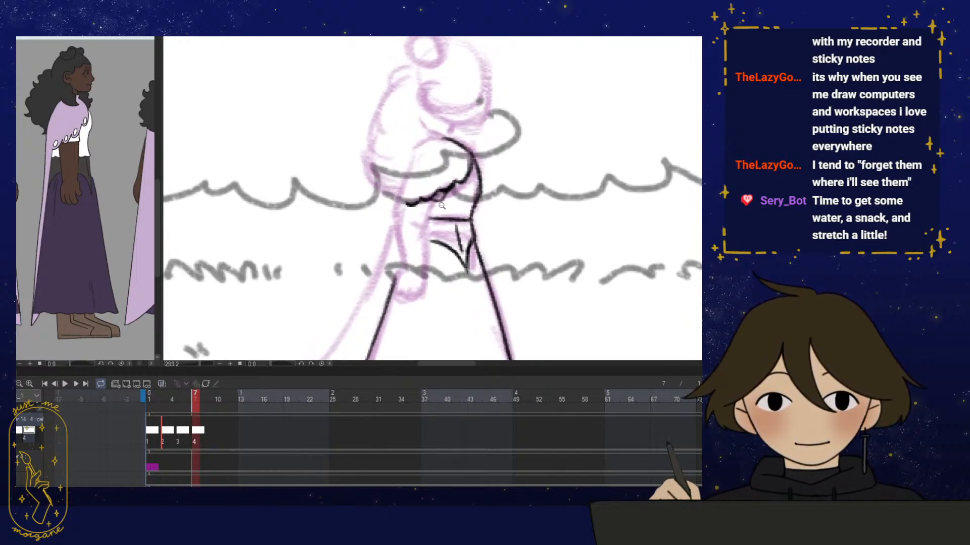
{"action": "left_click_drag", "start_coordinate": [428, 277], "coordinate": [355, 212]}
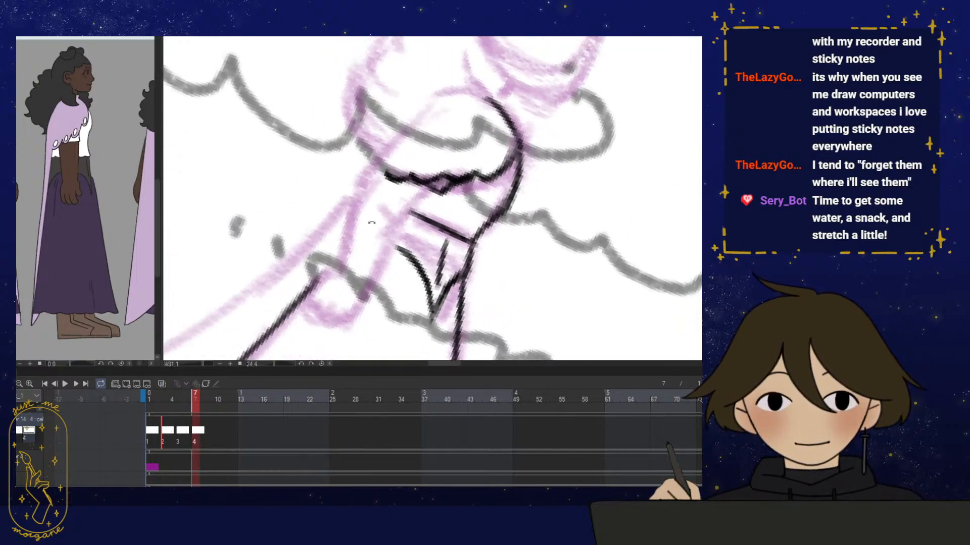
{"action": "scroll", "coordinate": [355, 212], "scroll_direction": "up", "scroll_amount": 1}
{"action": "mouse_move", "coordinate": [451, 173]}
{"action": "left_mouse_down"}
{"action": "mouse_move", "coordinate": [407, 224]}
{"action": "mouse_move", "coordinate": [368, 307]}
{"action": "left_mouse_up"}
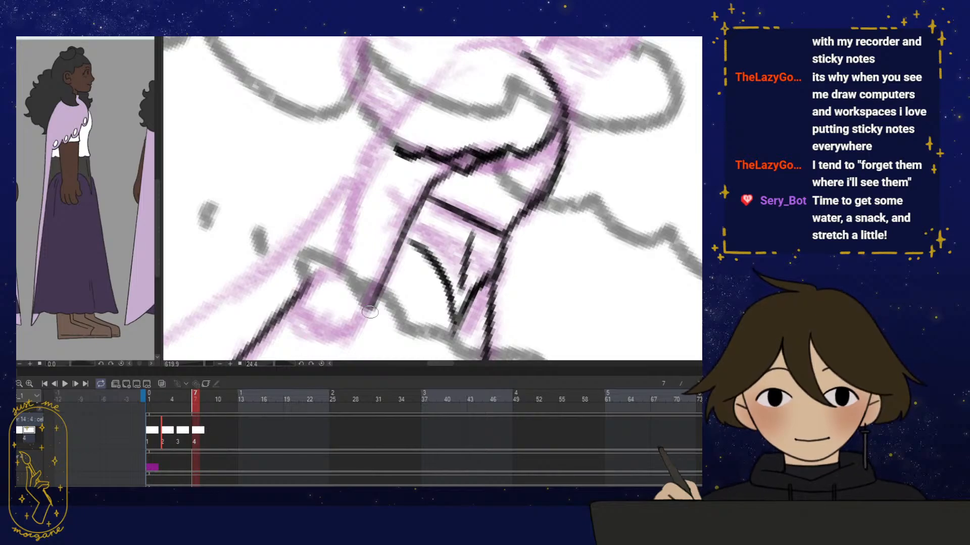
{"action": "mouse_move", "coordinate": [386, 144]}
{"action": "left_mouse_down"}
{"action": "mouse_move", "coordinate": [348, 212]}
{"action": "mouse_move", "coordinate": [333, 273]}
{"action": "mouse_move", "coordinate": [424, 273]}
{"action": "left_mouse_up"}
{"action": "mouse_move", "coordinate": [449, 106]}
{"action": "left_mouse_down"}
{"action": "mouse_move", "coordinate": [415, 246]}
{"action": "mouse_move", "coordinate": [364, 281]}
{"action": "left_mouse_up"}
Ink the rounded outline of the hand and the thumb side where it overlaps the skirt's back edge
{"action": "key", "text": "h"}
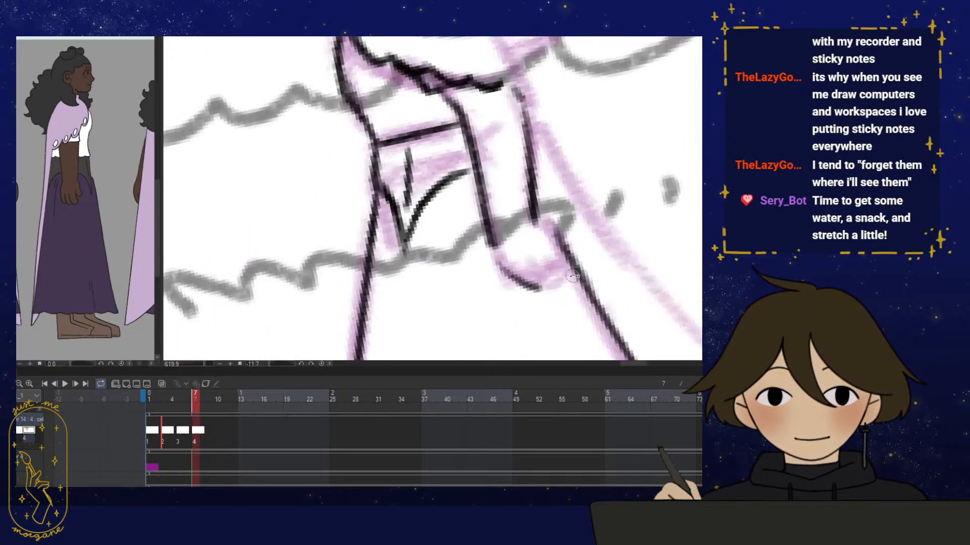
{"action": "key", "text": "r"}
{"action": "left_click_drag", "start_coordinate": [565, 300], "coordinate": [509, 253]}
{"action": "left_click_drag", "start_coordinate": [569, 257], "coordinate": [538, 235]}
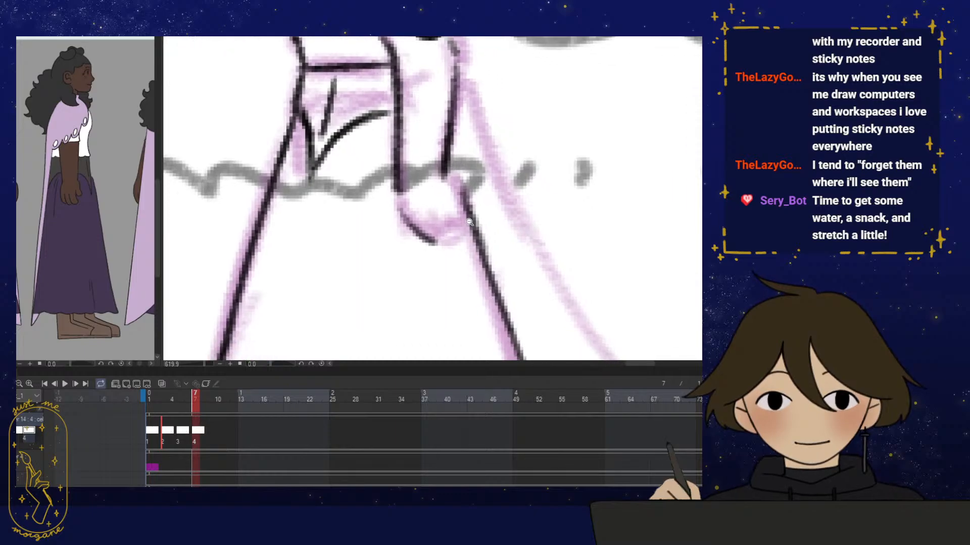
{"action": "left_click_drag", "start_coordinate": [469, 223], "coordinate": [477, 219]}
{"action": "mouse_move", "coordinate": [385, 178]}
{"action": "left_mouse_down"}
{"action": "mouse_move", "coordinate": [411, 236]}
{"action": "mouse_move", "coordinate": [431, 241]}
{"action": "mouse_move", "coordinate": [466, 212]}
{"action": "mouse_move", "coordinate": [452, 173]}
{"action": "mouse_move", "coordinate": [450, 191]}
{"action": "mouse_move", "coordinate": [451, 176]}
{"action": "mouse_move", "coordinate": [466, 201]}
{"action": "mouse_move", "coordinate": [457, 164]}
{"action": "mouse_move", "coordinate": [460, 198]}
{"action": "mouse_move", "coordinate": [525, 194]}
{"action": "mouse_move", "coordinate": [447, 283]}
{"action": "left_mouse_up"}
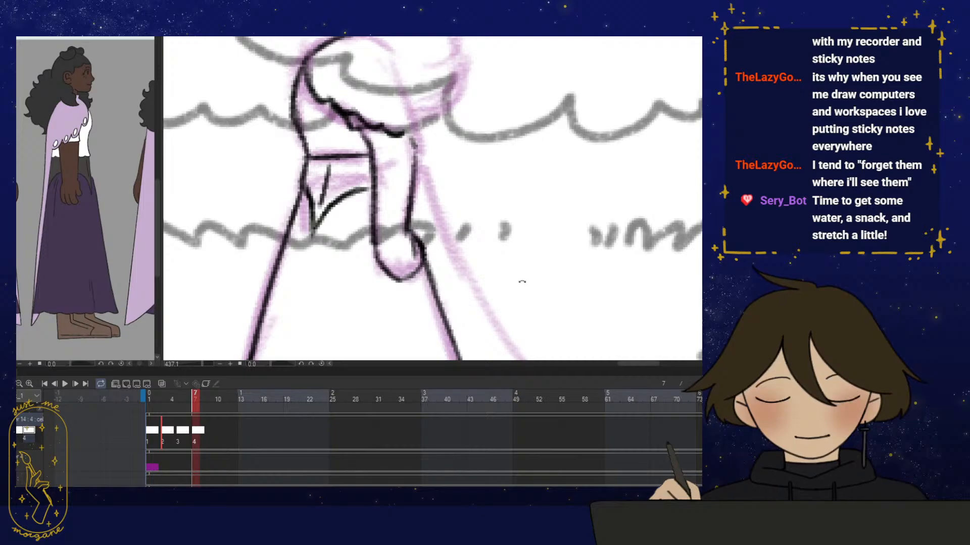
Ink the curve over the shoulder and the upper part of the cape's back edge behind the arm
{"action": "left_click_drag", "start_coordinate": [512, 284], "coordinate": [440, 275]}
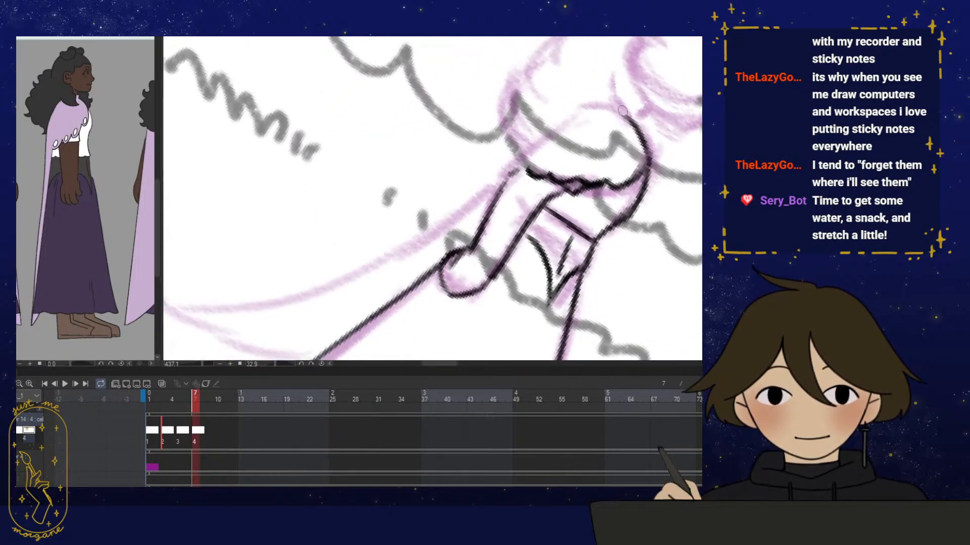
{"action": "mouse_move", "coordinate": [622, 110]}
{"action": "left_mouse_down"}
{"action": "mouse_move", "coordinate": [579, 108]}
{"action": "mouse_move", "coordinate": [443, 225]}
{"action": "left_mouse_up"}
{"action": "left_click_drag", "start_coordinate": [443, 260], "coordinate": [453, 258]}
{"action": "left_click_drag", "start_coordinate": [453, 258], "coordinate": [541, 186]}
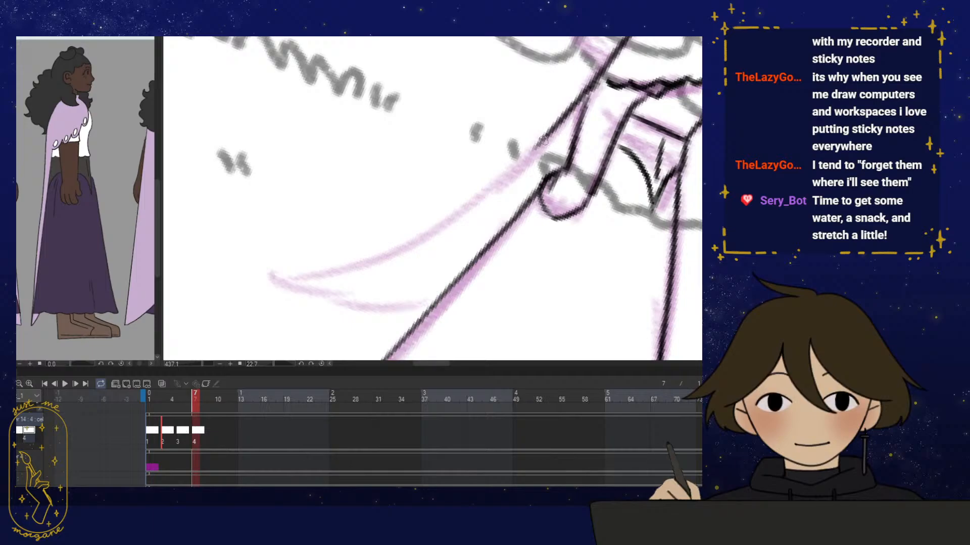
Ink the trailing cape's outer edge down to its pointed tip and its lower edge back to the skirt
{"action": "mouse_move", "coordinate": [543, 140]}
{"action": "left_mouse_down"}
{"action": "mouse_move", "coordinate": [440, 226]}
{"action": "mouse_move", "coordinate": [276, 281]}
{"action": "left_mouse_up"}
{"action": "mouse_move", "coordinate": [283, 285]}
{"action": "left_mouse_down"}
{"action": "mouse_move", "coordinate": [335, 318]}
{"action": "mouse_move", "coordinate": [484, 272]}
{"action": "mouse_move", "coordinate": [330, 319]}
{"action": "left_mouse_up"}
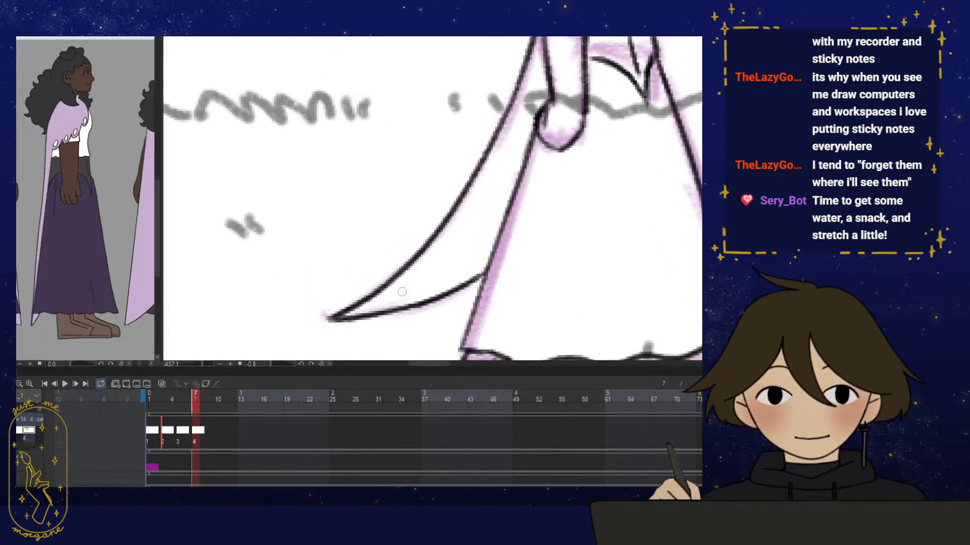
{"action": "scroll", "coordinate": [559, 255], "scroll_direction": "down", "scroll_amount": 5}
{"action": "left_click_drag", "start_coordinate": [547, 288], "coordinate": [572, 281]}
{"action": "left_click_drag", "start_coordinate": [179, 398], "coordinate": [195, 400]}
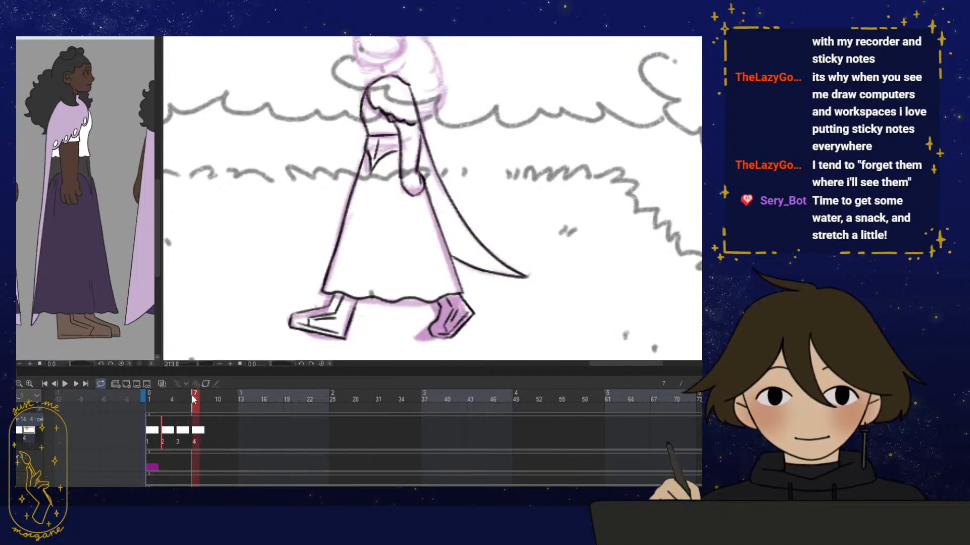
Ink the neck's front line from the shoulder up toward the jaw, checking it against the previous drawing
{"action": "left_click_drag", "start_coordinate": [402, 71], "coordinate": [445, 176]}
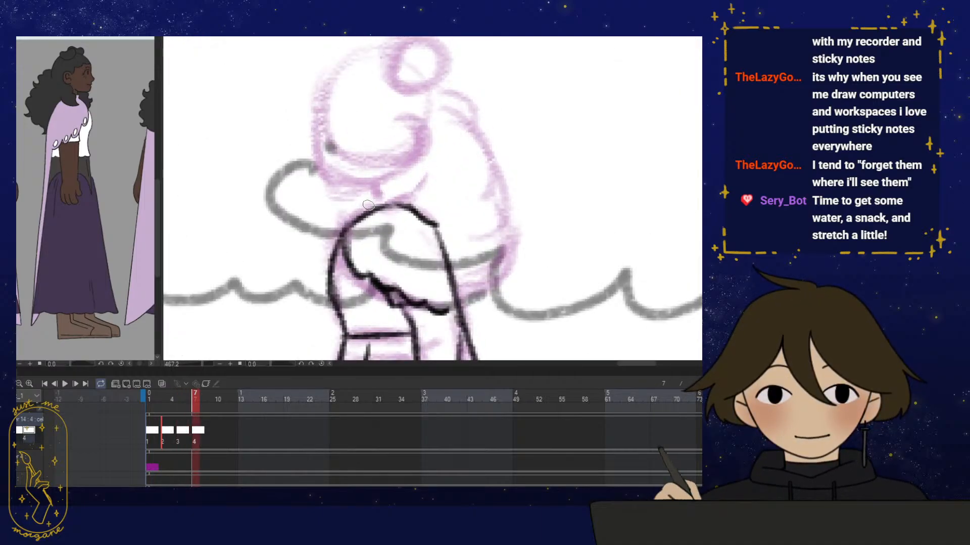
{"action": "mouse_move", "coordinate": [368, 204]}
{"action": "left_mouse_down"}
{"action": "mouse_move", "coordinate": [383, 187]}
{"action": "mouse_move", "coordinate": [362, 211]}
{"action": "mouse_move", "coordinate": [412, 171]}
{"action": "mouse_move", "coordinate": [373, 199]}
{"action": "mouse_move", "coordinate": [407, 170]}
{"action": "left_mouse_up"}
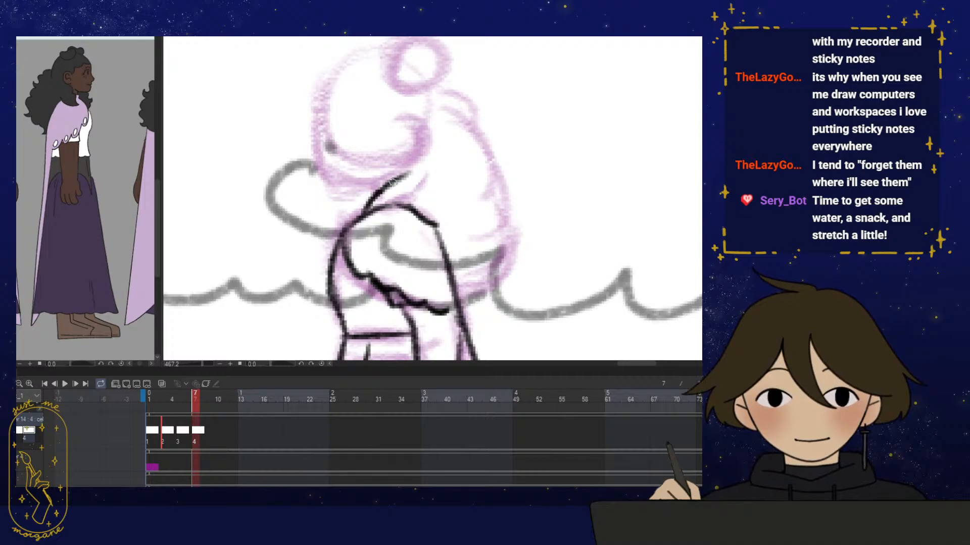
{"action": "left_click_drag", "start_coordinate": [361, 214], "coordinate": [409, 172]}
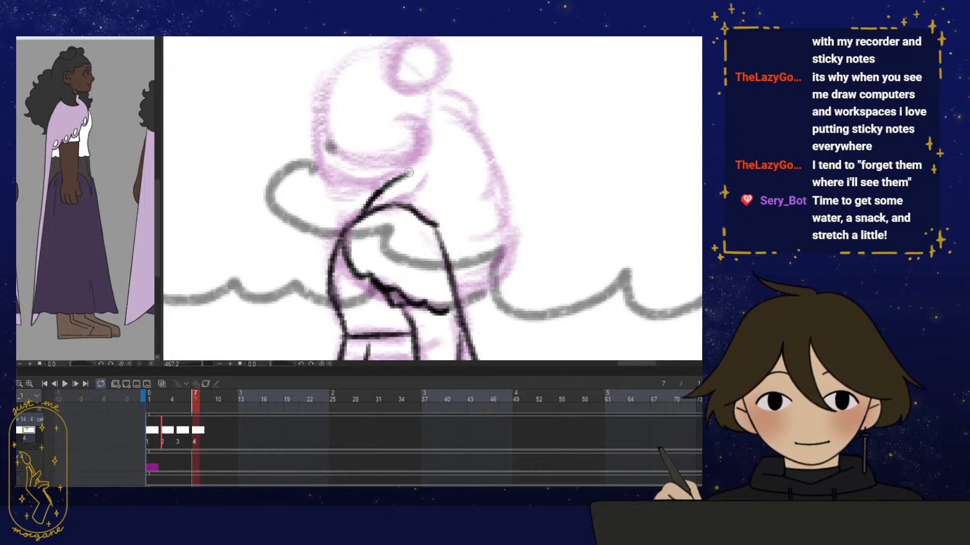
{"action": "left_click_drag", "start_coordinate": [196, 397], "coordinate": [187, 398]}
{"action": "left_click", "coordinate": [195, 399]}
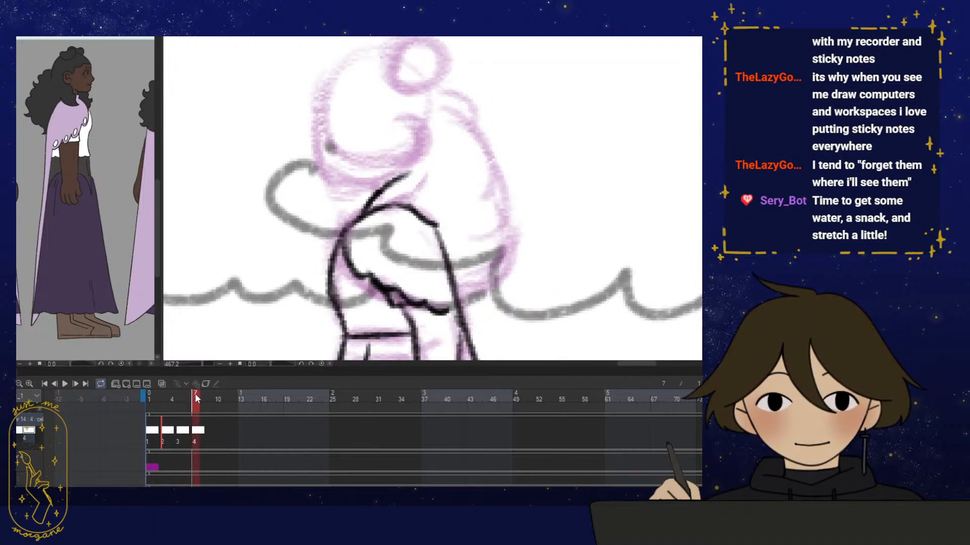
{"action": "mouse_move", "coordinate": [356, 223]}
{"action": "left_mouse_down"}
{"action": "mouse_move", "coordinate": [397, 179]}
{"action": "mouse_move", "coordinate": [359, 214]}
{"action": "mouse_move", "coordinate": [400, 221]}
{"action": "mouse_move", "coordinate": [377, 236]}
{"action": "left_mouse_up"}
{"action": "left_click", "coordinate": [382, 194]}
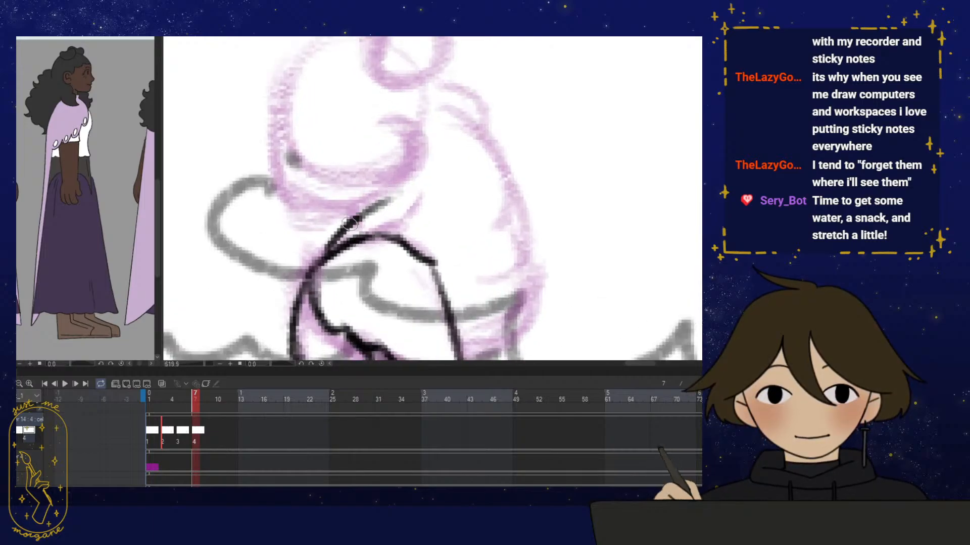
Ink the ear's curved outline and its inner detail lines at the back of the sketched jaw
{"action": "left_click_drag", "start_coordinate": [383, 187], "coordinate": [383, 199]}
{"action": "mouse_move", "coordinate": [386, 144]}
{"action": "left_mouse_down"}
{"action": "mouse_move", "coordinate": [392, 199]}
{"action": "mouse_move", "coordinate": [420, 151]}
{"action": "mouse_move", "coordinate": [388, 200]}
{"action": "left_mouse_up"}
{"action": "scroll", "coordinate": [419, 195], "scroll_direction": "up", "scroll_amount": 1}
{"action": "mouse_move", "coordinate": [410, 167]}
{"action": "left_mouse_down"}
{"action": "mouse_move", "coordinate": [407, 187]}
{"action": "mouse_move", "coordinate": [404, 187]}
{"action": "left_mouse_up"}
{"action": "scroll", "coordinate": [404, 188], "scroll_direction": "up", "scroll_amount": 1}
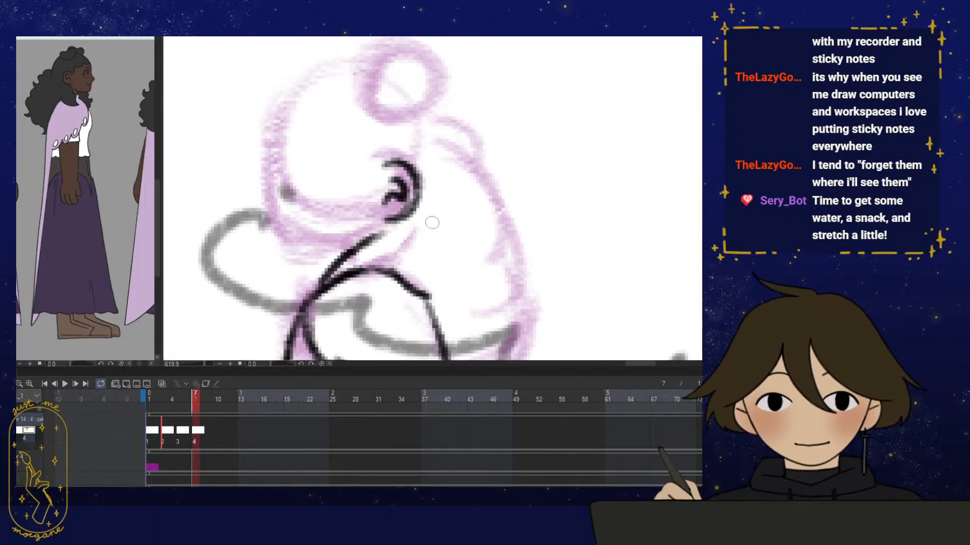
{"action": "scroll", "coordinate": [405, 195], "scroll_direction": "up", "scroll_amount": 1}
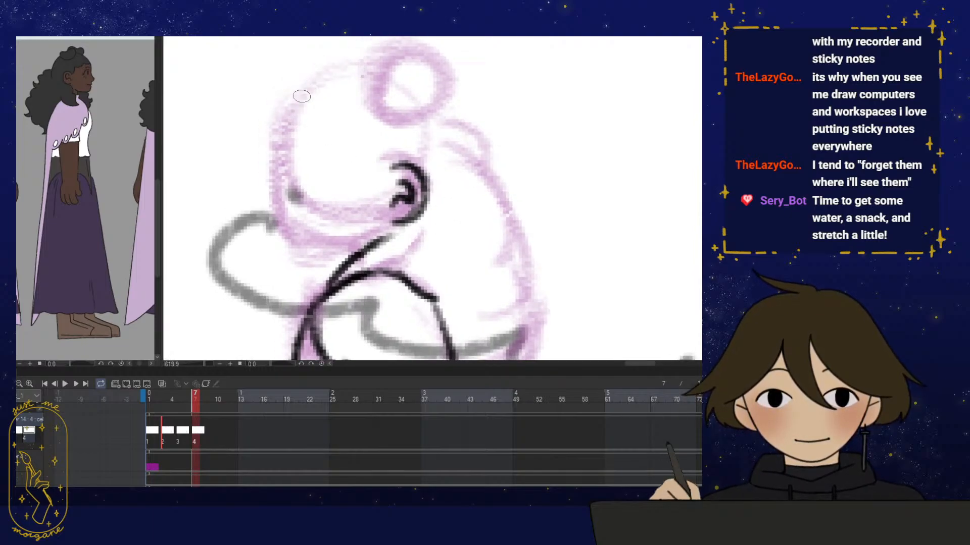
Ink the heart-shaped hair bun over the sketched circle on top of the head
{"action": "scroll", "coordinate": [422, 131], "scroll_direction": "down", "scroll_amount": 3}
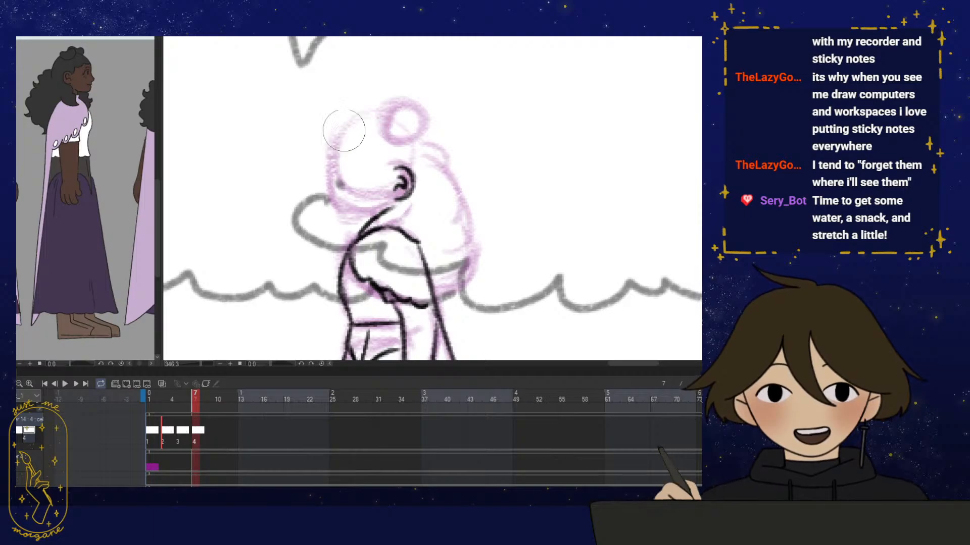
{"action": "scroll", "coordinate": [421, 131], "scroll_direction": "up", "scroll_amount": 3}
{"action": "mouse_move", "coordinate": [422, 130]}
{"action": "left_mouse_down"}
{"action": "mouse_move", "coordinate": [391, 144]}
{"action": "mouse_move", "coordinate": [442, 180]}
{"action": "mouse_move", "coordinate": [461, 147]}
{"action": "mouse_move", "coordinate": [469, 151]}
{"action": "mouse_move", "coordinate": [446, 182]}
{"action": "mouse_move", "coordinate": [469, 160]}
{"action": "mouse_move", "coordinate": [413, 170]}
{"action": "mouse_move", "coordinate": [396, 133]}
{"action": "mouse_move", "coordinate": [392, 142]}
{"action": "mouse_move", "coordinate": [422, 186]}
{"action": "mouse_move", "coordinate": [459, 137]}
{"action": "mouse_move", "coordinate": [433, 131]}
{"action": "mouse_move", "coordinate": [429, 190]}
{"action": "left_mouse_up"}
{"action": "scroll", "coordinate": [444, 141], "scroll_direction": "up", "scroll_amount": 1}
{"action": "left_click_drag", "start_coordinate": [461, 258], "coordinate": [446, 247]}
{"action": "scroll", "coordinate": [446, 247], "scroll_direction": "down", "scroll_amount": 5}
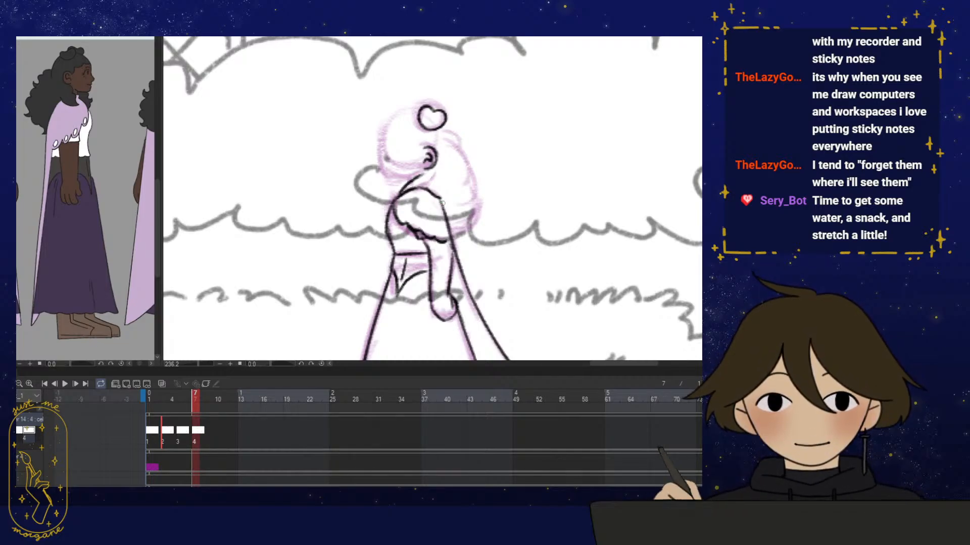
Mirror the canvas view and compare the frame 7 drawing with the preceding drawing on the timeline
{"action": "left_click_drag", "start_coordinate": [443, 203], "coordinate": [471, 210]}
{"action": "left_click_drag", "start_coordinate": [475, 258], "coordinate": [445, 246]}
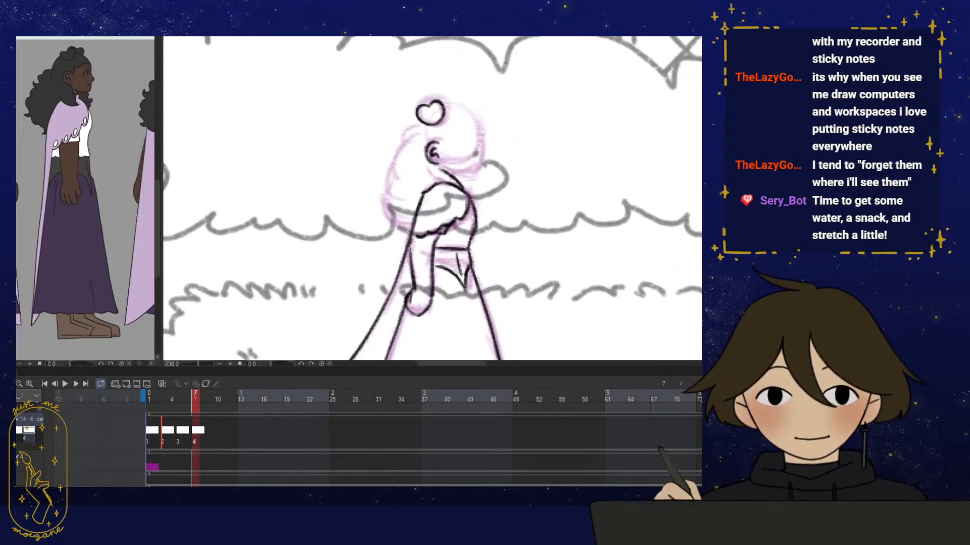
{"action": "scroll", "coordinate": [445, 246], "scroll_direction": "down", "scroll_amount": 4}
{"action": "mouse_move", "coordinate": [193, 399]}
{"action": "left_mouse_down"}
{"action": "mouse_move", "coordinate": [165, 397]}
{"action": "mouse_move", "coordinate": [196, 398]}
{"action": "left_mouse_up"}
{"action": "left_click", "coordinate": [197, 398]}
{"action": "left_click", "coordinate": [186, 400]}
{"action": "left_click", "coordinate": [196, 396]}
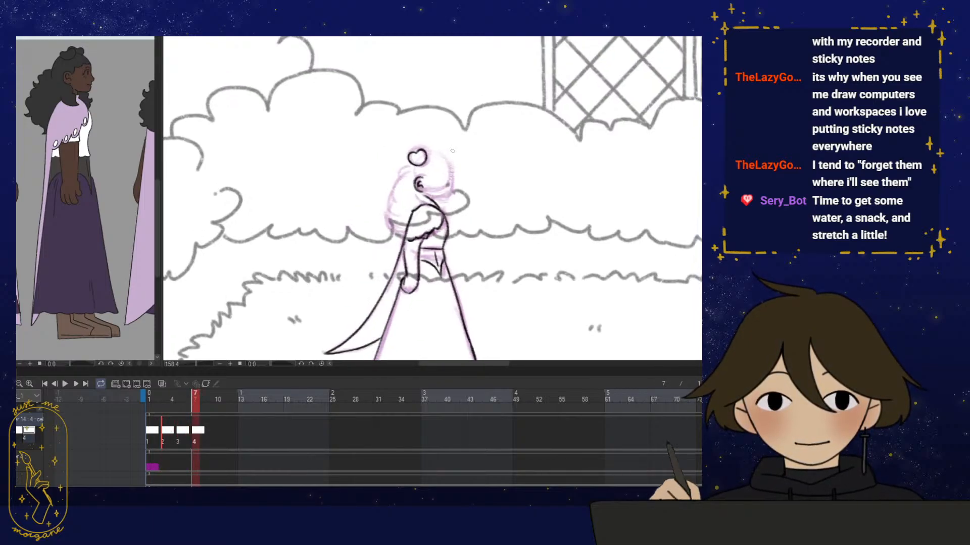
Select the heart-shaped bun, scale it down slightly, and compare it with the preceding drawing
{"action": "mouse_move", "coordinate": [434, 144]}
{"action": "left_mouse_down"}
{"action": "mouse_move", "coordinate": [402, 160]}
{"action": "mouse_move", "coordinate": [440, 163]}
{"action": "left_mouse_up"}
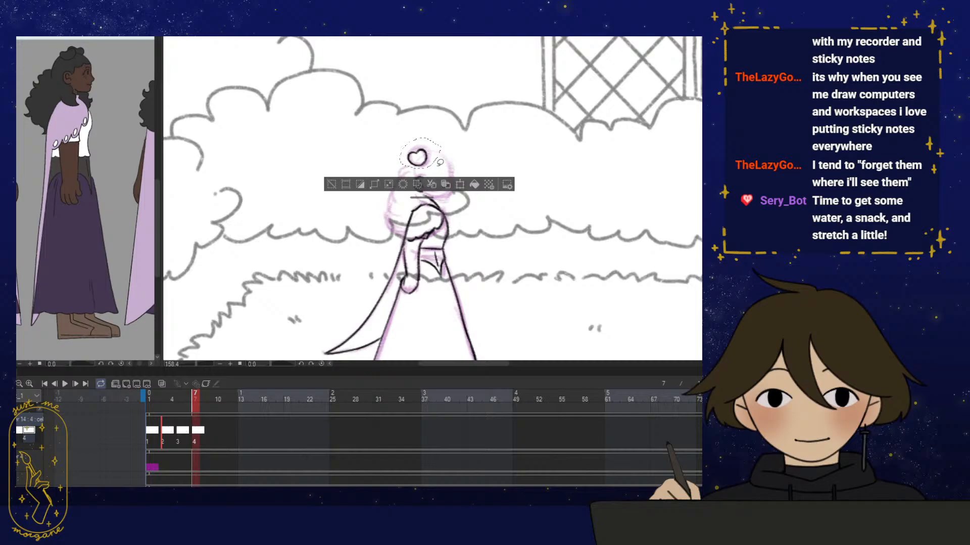
{"action": "left_click", "coordinate": [460, 186]}
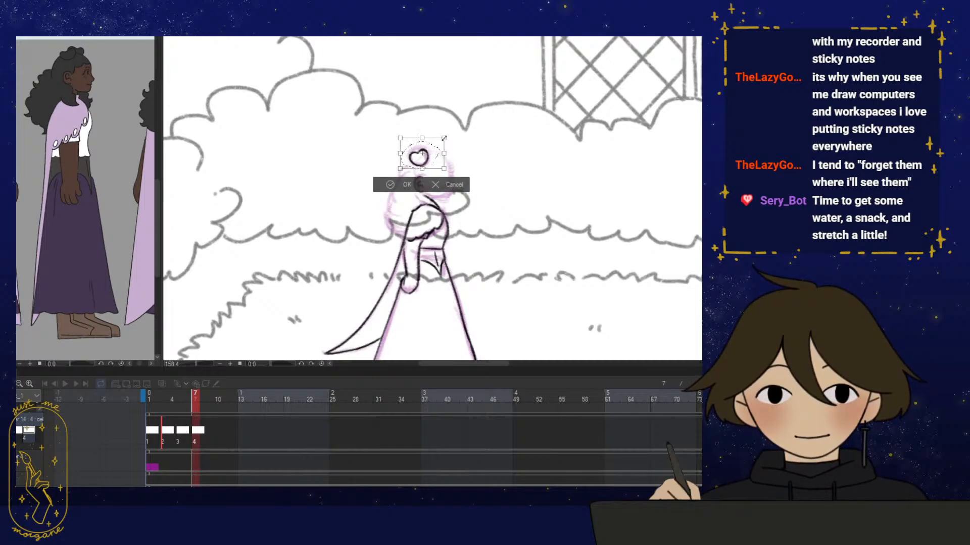
{"action": "left_click_drag", "start_coordinate": [444, 138], "coordinate": [402, 145]}
{"action": "left_click", "coordinate": [402, 184]}
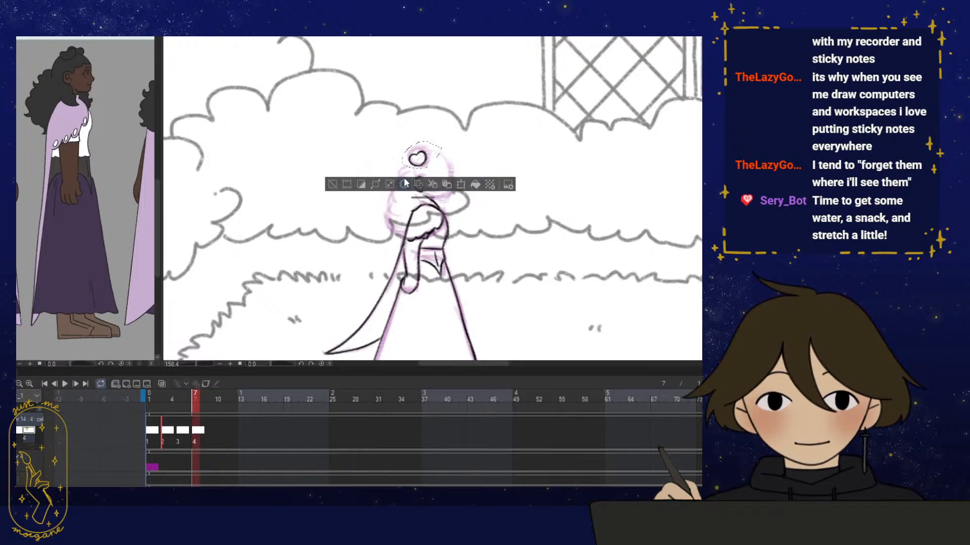
{"action": "key", "text": "ctrl+d"}
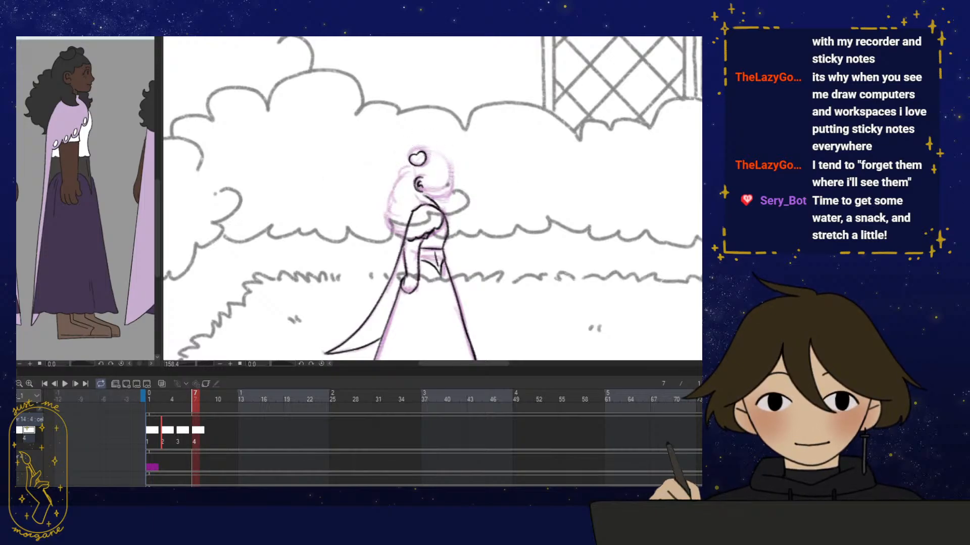
{"action": "left_click_drag", "start_coordinate": [193, 399], "coordinate": [197, 401]}
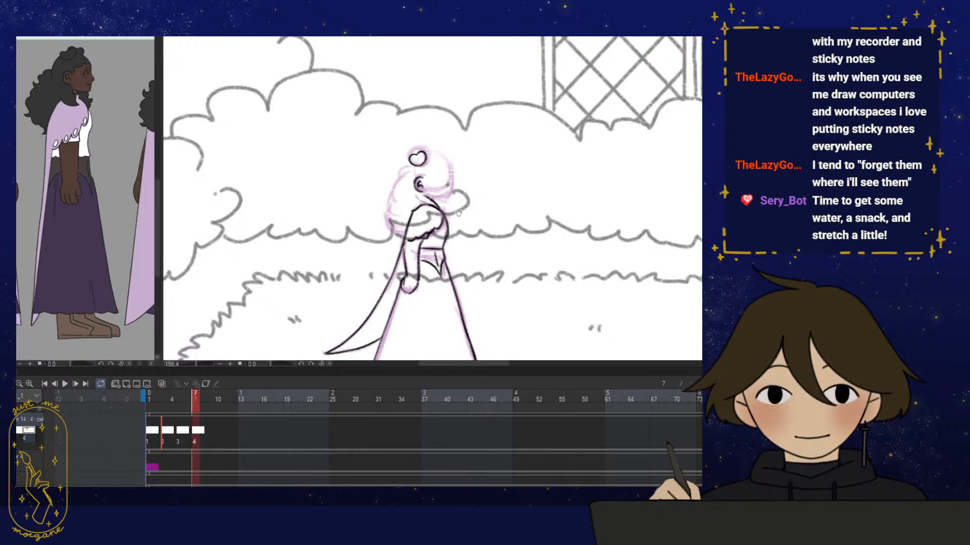
Ink the top of the hair, the wavy hairline down to the ear, and the short line below the bun
{"action": "key", "text": "h"}
{"action": "left_click_drag", "start_coordinate": [449, 148], "coordinate": [500, 177]}
{"action": "left_click_drag", "start_coordinate": [389, 190], "coordinate": [487, 191]}
{"action": "mouse_move", "coordinate": [397, 126]}
{"action": "left_mouse_down"}
{"action": "mouse_move", "coordinate": [405, 148]}
{"action": "mouse_move", "coordinate": [435, 155]}
{"action": "mouse_move", "coordinate": [444, 169]}
{"action": "mouse_move", "coordinate": [434, 165]}
{"action": "mouse_move", "coordinate": [476, 188]}
{"action": "mouse_move", "coordinate": [421, 153]}
{"action": "mouse_move", "coordinate": [399, 134]}
{"action": "left_mouse_up"}
{"action": "mouse_move", "coordinate": [481, 103]}
{"action": "left_mouse_down"}
{"action": "mouse_move", "coordinate": [432, 105]}
{"action": "mouse_move", "coordinate": [399, 122]}
{"action": "mouse_move", "coordinate": [479, 103]}
{"action": "mouse_move", "coordinate": [435, 105]}
{"action": "mouse_move", "coordinate": [399, 134]}
{"action": "mouse_move", "coordinate": [372, 134]}
{"action": "mouse_move", "coordinate": [377, 122]}
{"action": "mouse_move", "coordinate": [370, 160]}
{"action": "left_mouse_up"}
{"action": "key", "text": "h"}
{"action": "scroll", "coordinate": [430, 135], "scroll_direction": "down", "scroll_amount": 2}
{"action": "mouse_move", "coordinate": [379, 119]}
{"action": "left_mouse_down"}
{"action": "mouse_move", "coordinate": [371, 173]}
{"action": "mouse_move", "coordinate": [368, 159]}
{"action": "left_mouse_up"}
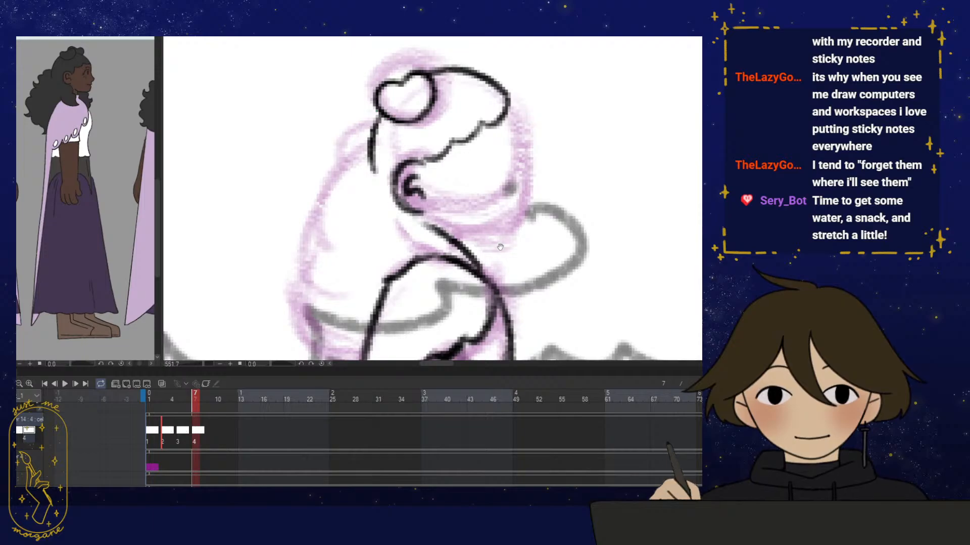
Extend the neck line up to the ear and ink the face profile with forehead, nose, chin and jaw
{"action": "left_click_drag", "start_coordinate": [493, 228], "coordinate": [477, 214]}
{"action": "left_click_drag", "start_coordinate": [399, 202], "coordinate": [427, 228]}
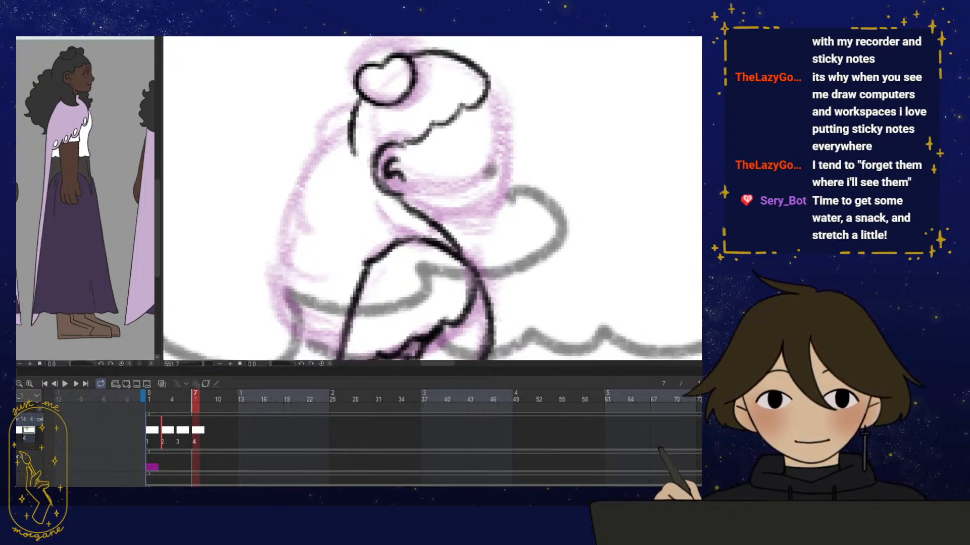
{"action": "key", "text": "h"}
{"action": "mouse_move", "coordinate": [399, 92]}
{"action": "left_mouse_down"}
{"action": "mouse_move", "coordinate": [376, 170]}
{"action": "mouse_move", "coordinate": [384, 190]}
{"action": "left_mouse_up"}
{"action": "mouse_move", "coordinate": [397, 141]}
{"action": "left_mouse_down"}
{"action": "mouse_move", "coordinate": [377, 194]}
{"action": "mouse_move", "coordinate": [371, 185]}
{"action": "mouse_move", "coordinate": [404, 222]}
{"action": "mouse_move", "coordinate": [442, 228]}
{"action": "mouse_move", "coordinate": [470, 214]}
{"action": "mouse_move", "coordinate": [404, 206]}
{"action": "mouse_move", "coordinate": [419, 230]}
{"action": "left_mouse_up"}
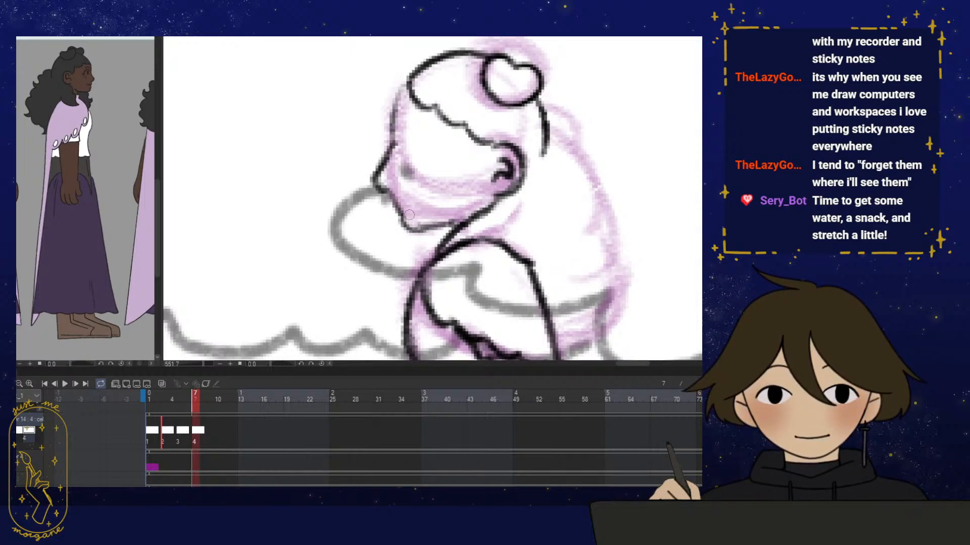
Ink the chin and jaw line toward the ear and compare the face with the preceding drawing on the timeline
{"action": "left_click_drag", "start_coordinate": [394, 199], "coordinate": [445, 227]}
{"action": "mouse_move", "coordinate": [388, 195]}
{"action": "left_mouse_down"}
{"action": "mouse_move", "coordinate": [410, 228]}
{"action": "mouse_move", "coordinate": [442, 230]}
{"action": "mouse_move", "coordinate": [463, 217]}
{"action": "left_mouse_up"}
{"action": "scroll", "coordinate": [453, 208], "scroll_direction": "up", "scroll_amount": 1}
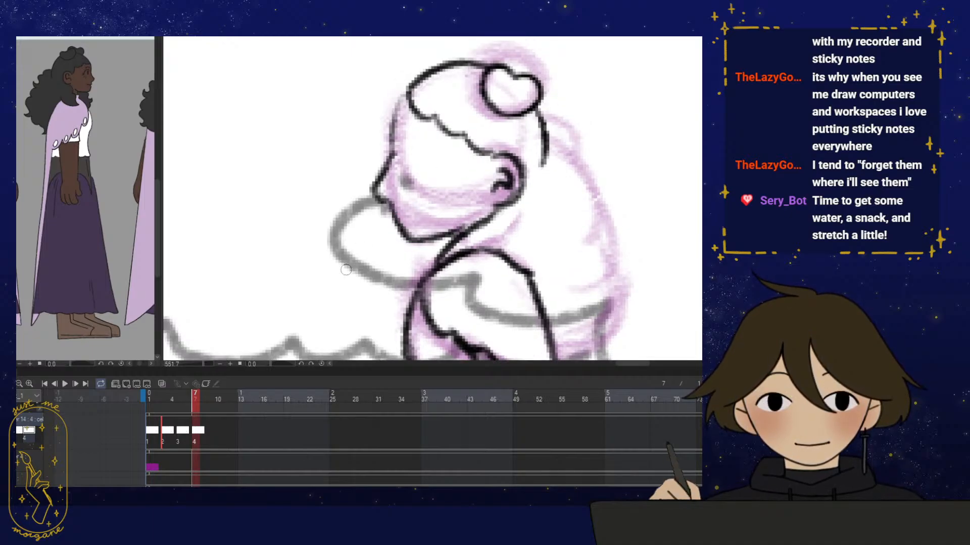
{"action": "left_click", "coordinate": [188, 398]}
{"action": "left_click", "coordinate": [196, 399]}
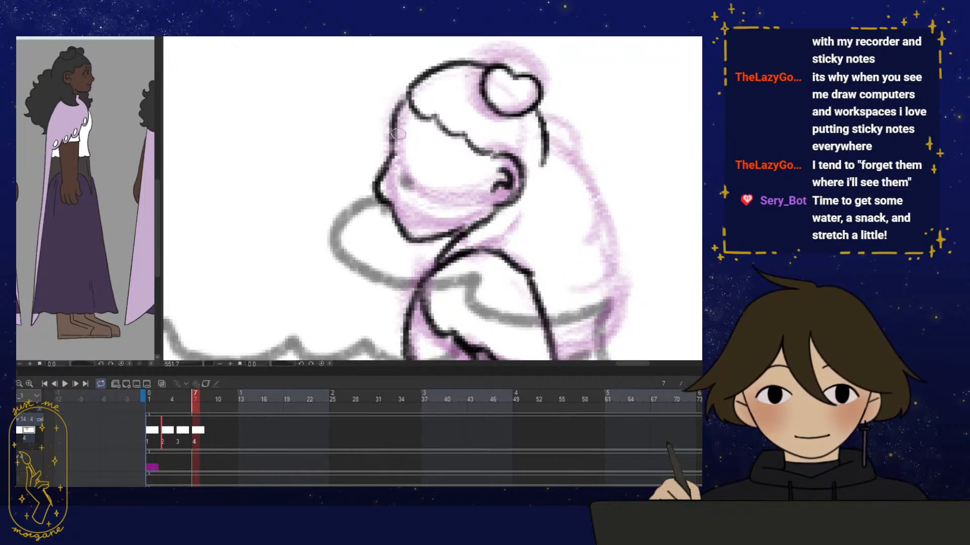
Ink the small mouth, the eyebrow and the eye on the frame 7 face
{"action": "left_click_drag", "start_coordinate": [502, 269], "coordinate": [496, 256]}
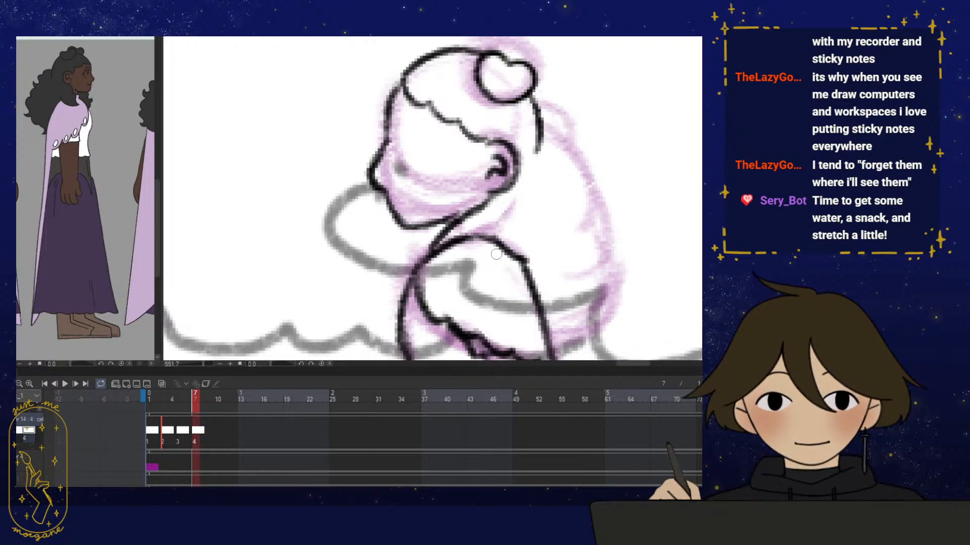
{"action": "left_click_drag", "start_coordinate": [514, 277], "coordinate": [509, 271]}
{"action": "mouse_move", "coordinate": [401, 210]}
{"action": "left_mouse_down"}
{"action": "mouse_move", "coordinate": [414, 206]}
{"action": "mouse_move", "coordinate": [445, 242]}
{"action": "mouse_move", "coordinate": [410, 221]}
{"action": "mouse_move", "coordinate": [447, 232]}
{"action": "left_mouse_up"}
{"action": "key", "text": "ctrl+z"}
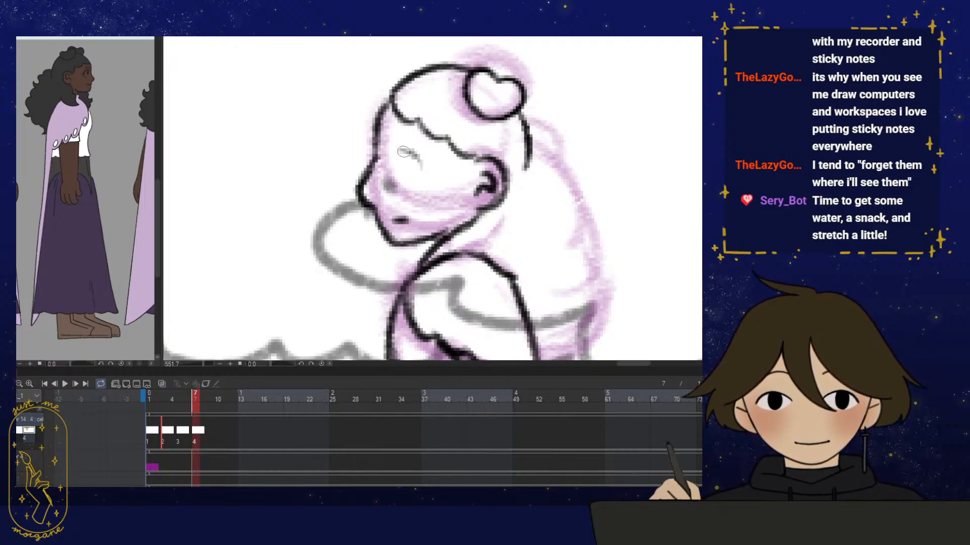
{"action": "mouse_move", "coordinate": [397, 150]}
{"action": "left_mouse_down"}
{"action": "mouse_move", "coordinate": [427, 175]}
{"action": "mouse_move", "coordinate": [406, 160]}
{"action": "mouse_move", "coordinate": [417, 138]}
{"action": "left_mouse_up"}
{"action": "left_click_drag", "start_coordinate": [397, 150], "coordinate": [416, 155]}
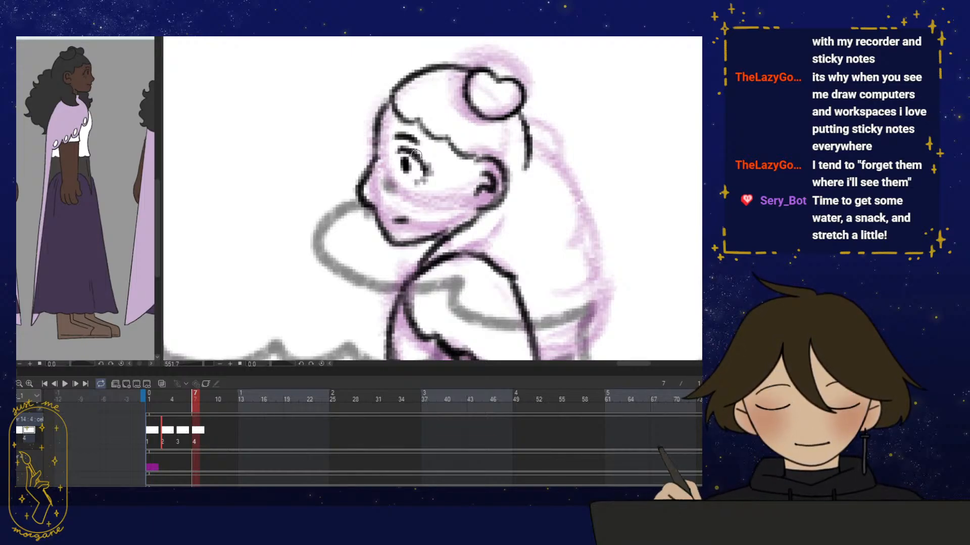
Erase part of the nose outline and redraw the face profile with a smaller nose
{"action": "key", "text": "e"}
{"action": "left_click_drag", "start_coordinate": [360, 195], "coordinate": [365, 207]}
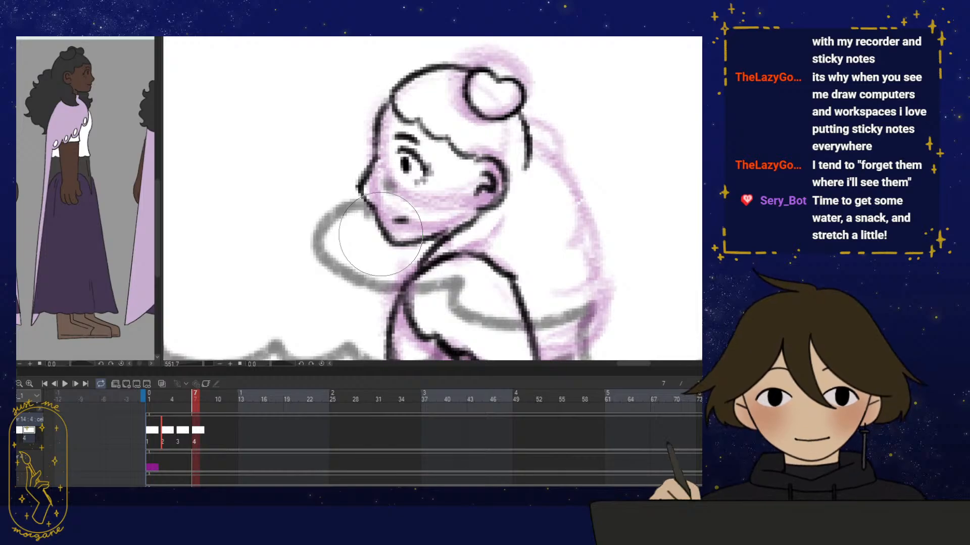
{"action": "key", "text": "p"}
{"action": "left_click_drag", "start_coordinate": [372, 164], "coordinate": [362, 192]}
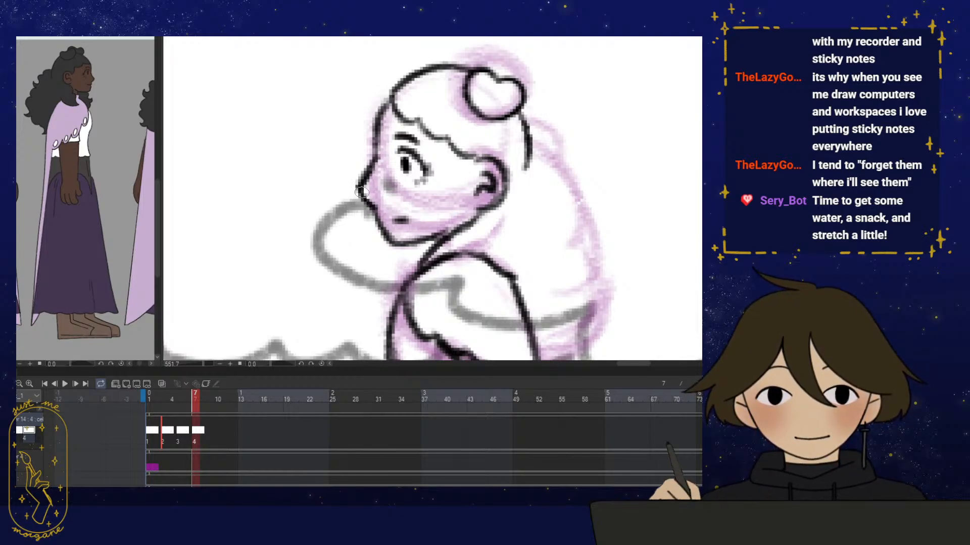
{"action": "mouse_move", "coordinate": [381, 134]}
{"action": "left_mouse_down"}
{"action": "mouse_move", "coordinate": [361, 195]}
{"action": "mouse_move", "coordinate": [378, 216]}
{"action": "left_mouse_up"}
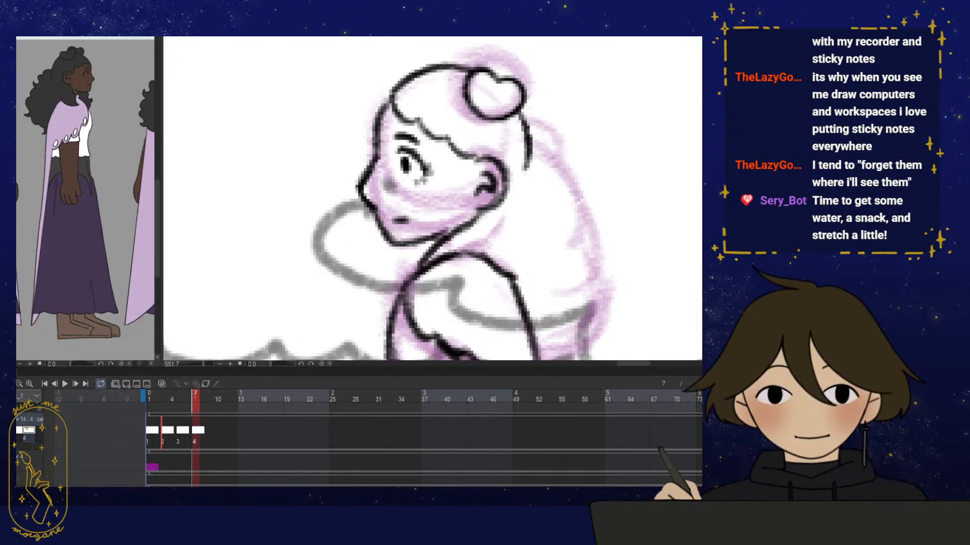
{"action": "left_click_drag", "start_coordinate": [500, 189], "coordinate": [416, 274]}
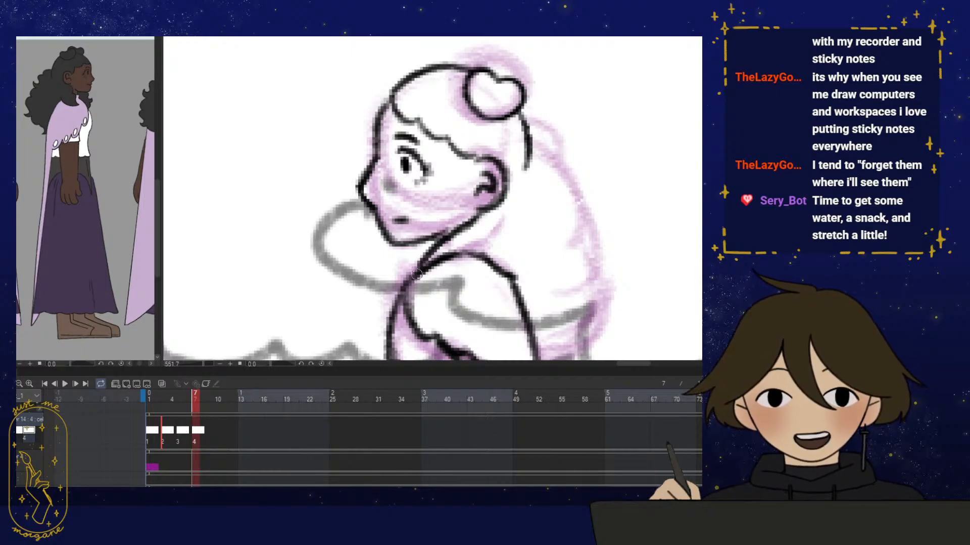
Mirror the canvas view to examine the whole figure and compare frame 7 with the preceding drawings on the timeline
{"action": "scroll", "coordinate": [416, 274], "scroll_direction": "down", "scroll_amount": 5}
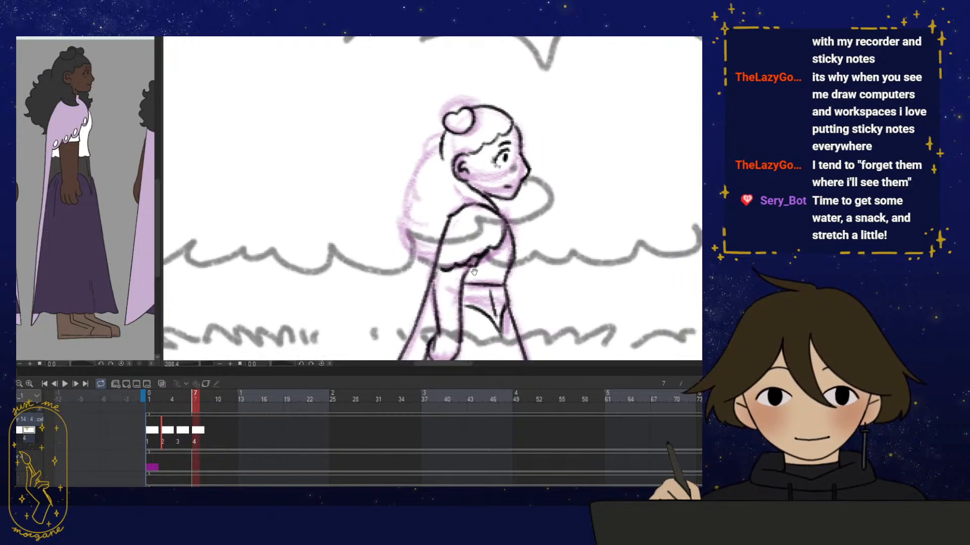
{"action": "scroll", "coordinate": [474, 272], "scroll_direction": "down", "scroll_amount": 5}
{"action": "scroll", "coordinate": [532, 201], "scroll_direction": "up", "scroll_amount": 6}
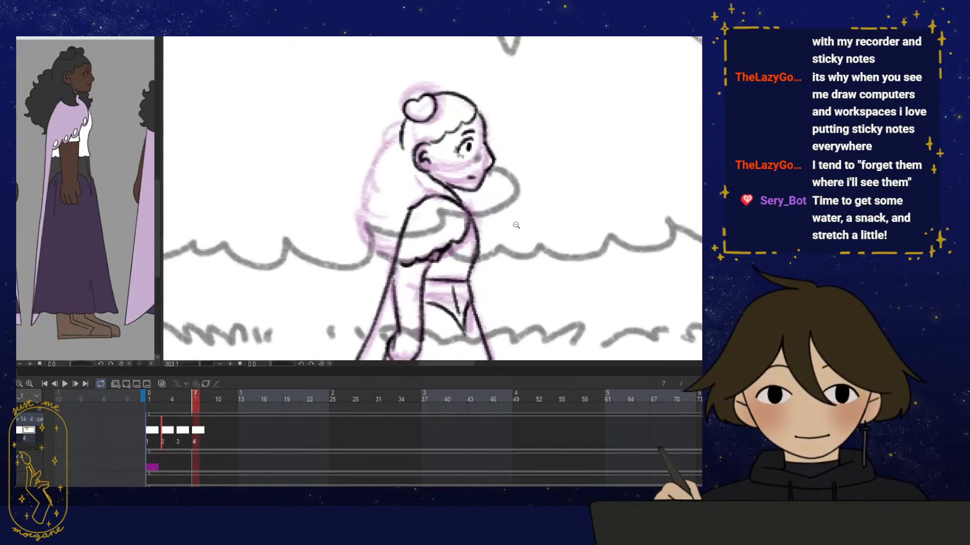
{"action": "scroll", "coordinate": [527, 230], "scroll_direction": "down", "scroll_amount": 5}
{"action": "scroll", "coordinate": [502, 223], "scroll_direction": "up", "scroll_amount": 3}
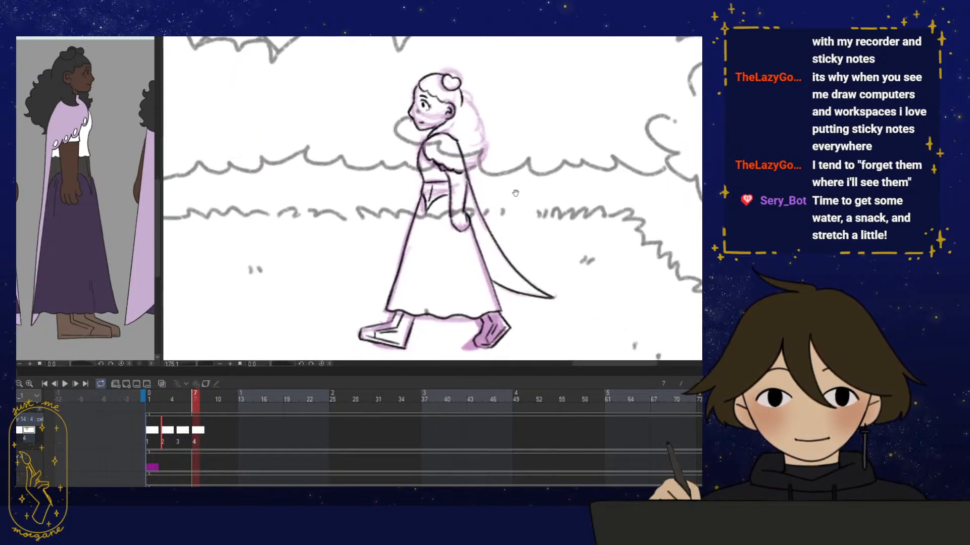
{"action": "scroll", "coordinate": [500, 227], "scroll_direction": "down", "scroll_amount": 2}
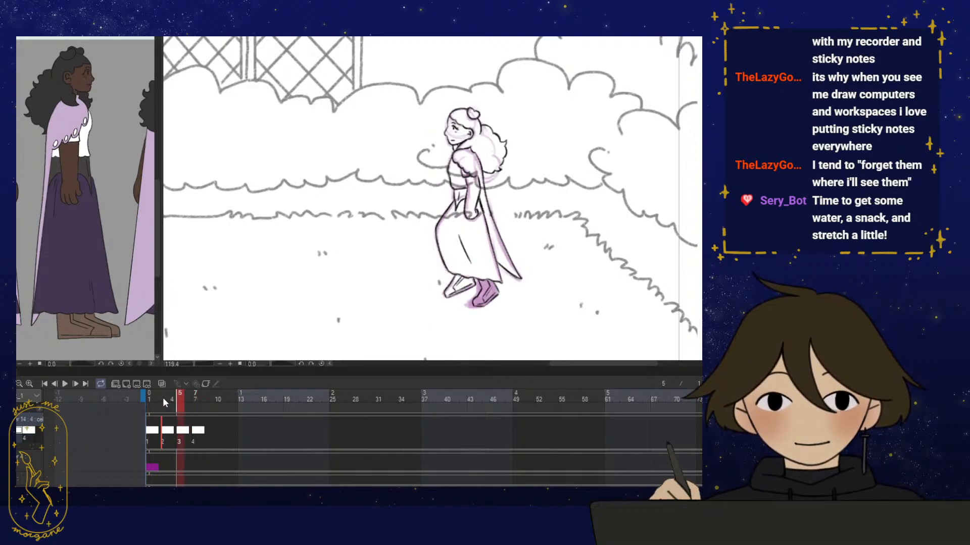
{"action": "left_click_drag", "start_coordinate": [162, 398], "coordinate": [196, 402]}
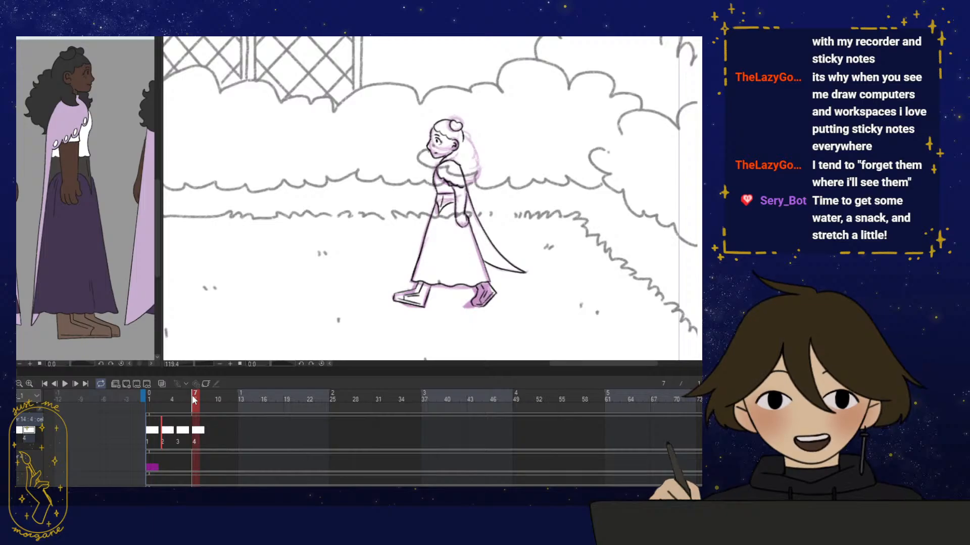
Select the lower face on the frame 7 drawing, transform it slightly and clear the selection
{"action": "left_click_drag", "start_coordinate": [472, 192], "coordinate": [485, 175]}
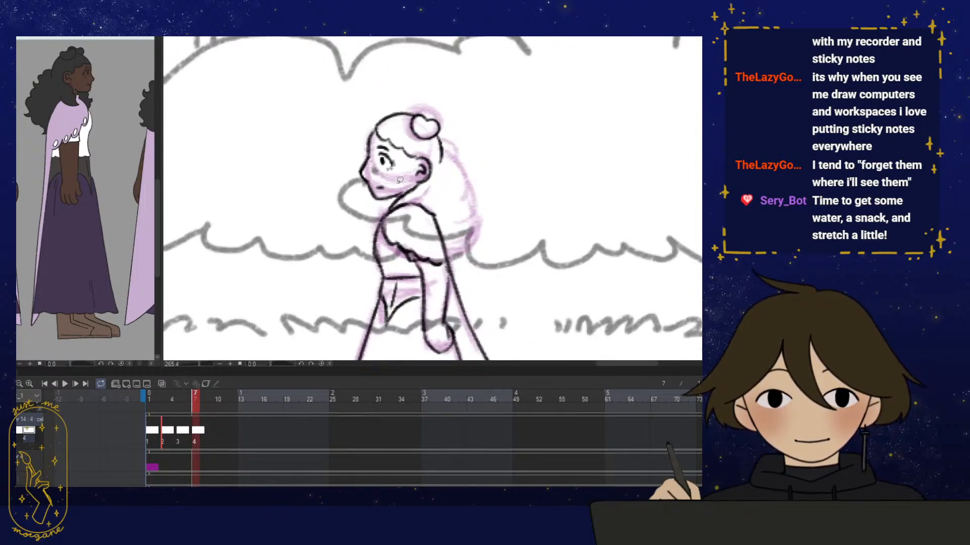
{"action": "left_click_drag", "start_coordinate": [363, 205], "coordinate": [372, 127]}
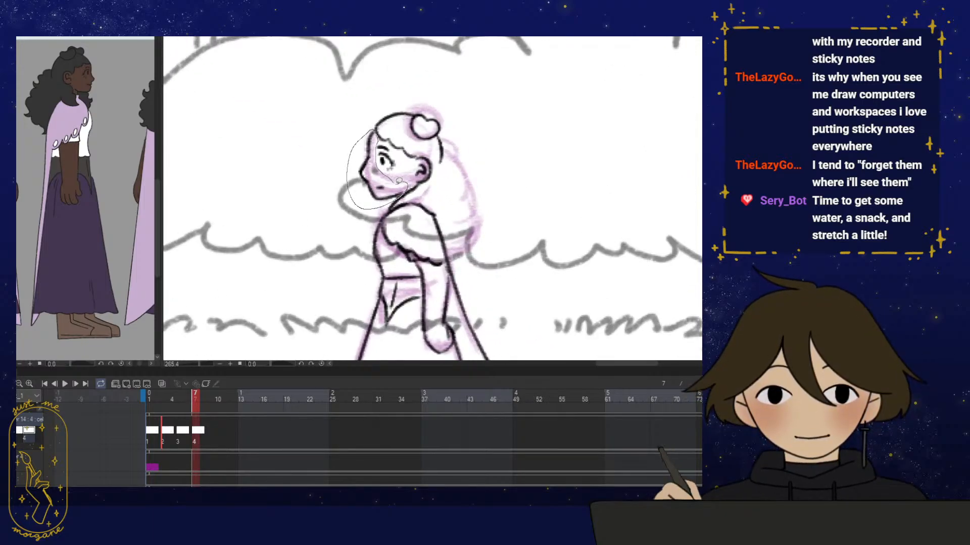
{"action": "left_click_drag", "start_coordinate": [399, 180], "coordinate": [392, 198]}
{"action": "key", "text": "ctrl+t"}
{"action": "key", "text": "ctrl+d"}
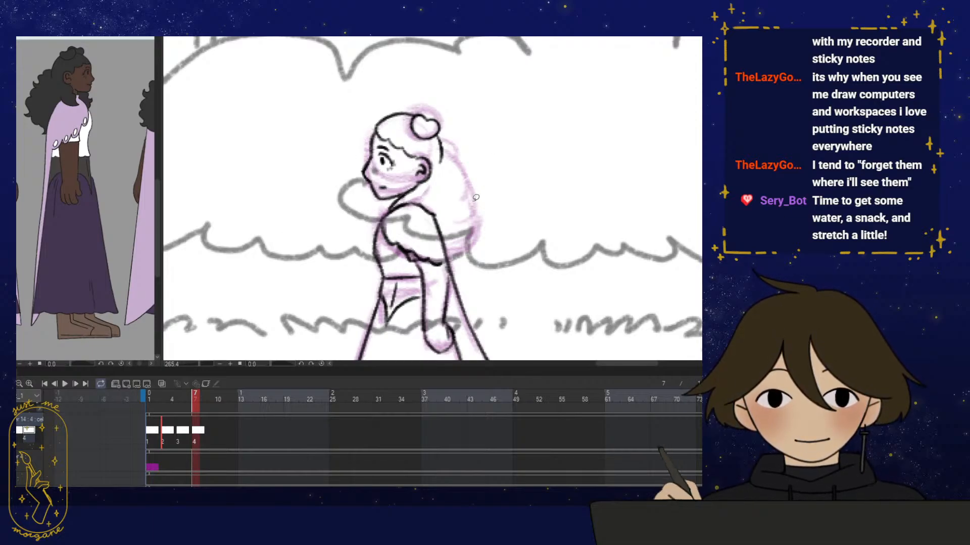
Turn on onion skin and scale the whole frame 7 figure up slightly to match the preceding drawing
{"action": "scroll", "coordinate": [447, 175], "scroll_direction": "down", "scroll_amount": 5}
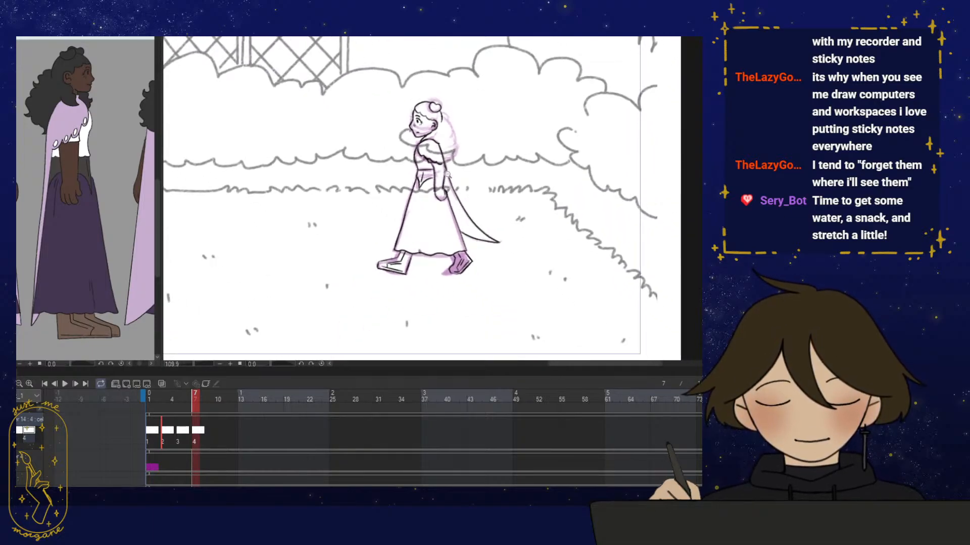
{"action": "left_click", "coordinate": [161, 384]}
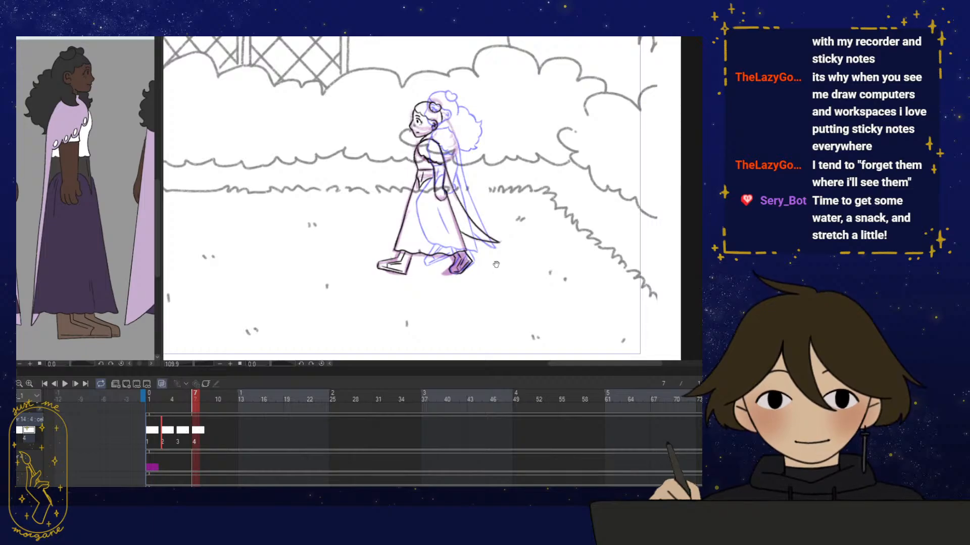
{"action": "left_click_drag", "start_coordinate": [495, 264], "coordinate": [487, 272]}
{"action": "key", "text": "ctrl+t"}
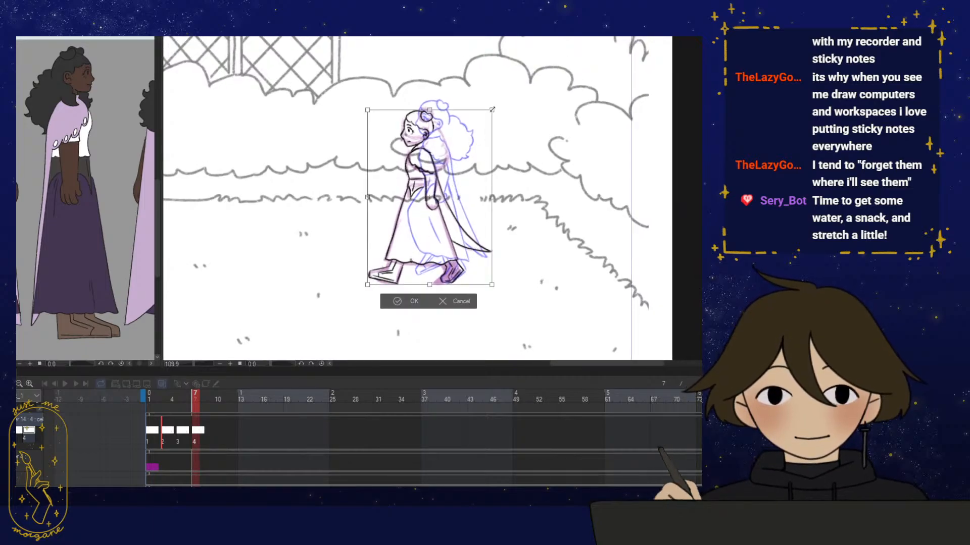
{"action": "left_click_drag", "start_coordinate": [493, 109], "coordinate": [496, 106]}
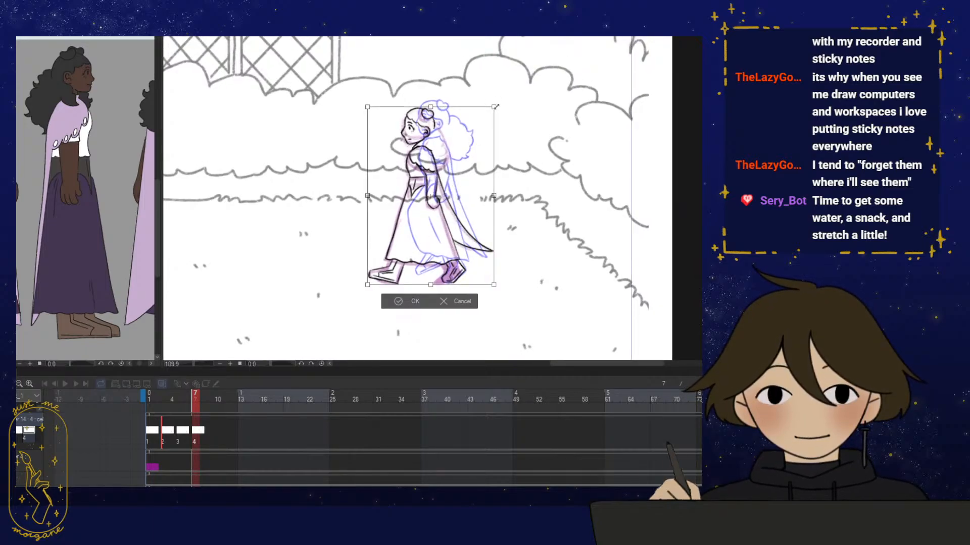
{"action": "left_click", "coordinate": [410, 301]}
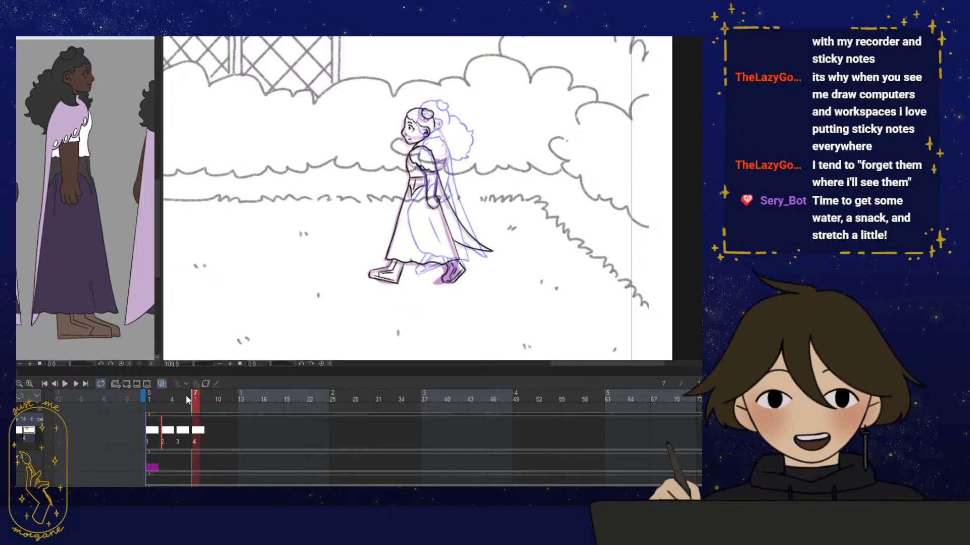
Move to frame 11 and find the track holding the rough walk drawings in the timeline
{"action": "mouse_move", "coordinate": [188, 399]}
{"action": "left_mouse_down"}
{"action": "mouse_move", "coordinate": [262, 396]}
{"action": "mouse_move", "coordinate": [150, 404]}
{"action": "mouse_move", "coordinate": [243, 401]}
{"action": "mouse_move", "coordinate": [166, 401]}
{"action": "mouse_move", "coordinate": [228, 405]}
{"action": "left_mouse_up"}
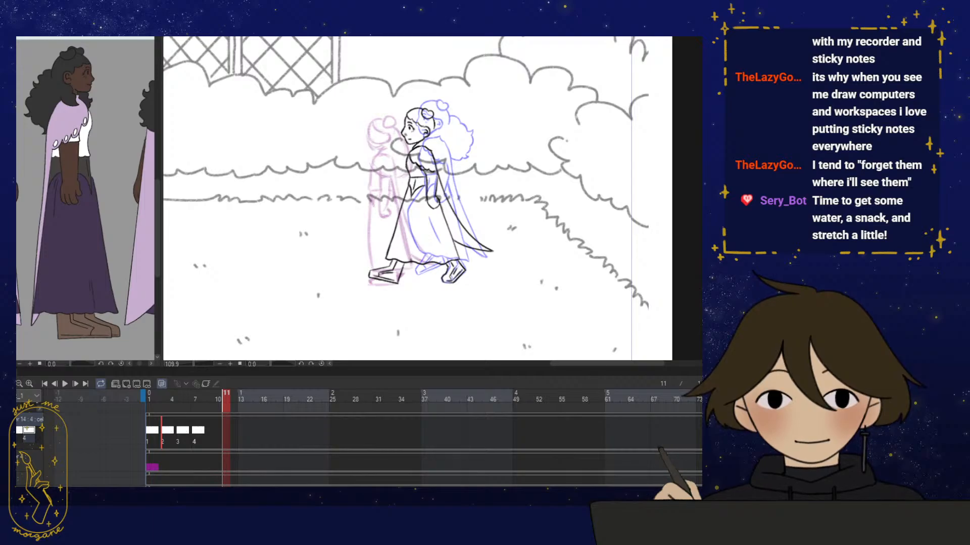
{"action": "left_click", "coordinate": [26, 430]}
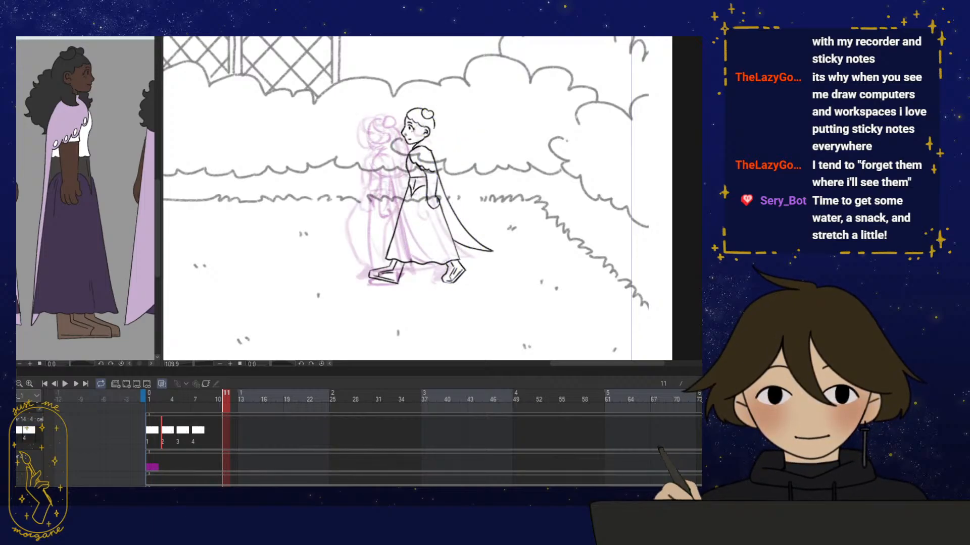
{"action": "scroll", "coordinate": [423, 445], "scroll_direction": "down", "scroll_amount": 5}
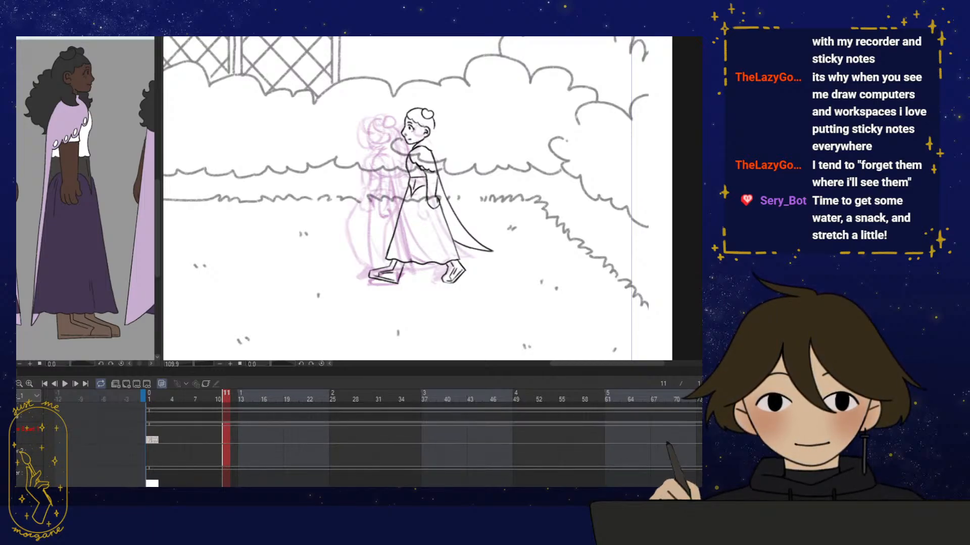
{"action": "scroll", "coordinate": [423, 448], "scroll_direction": "up", "scroll_amount": 3}
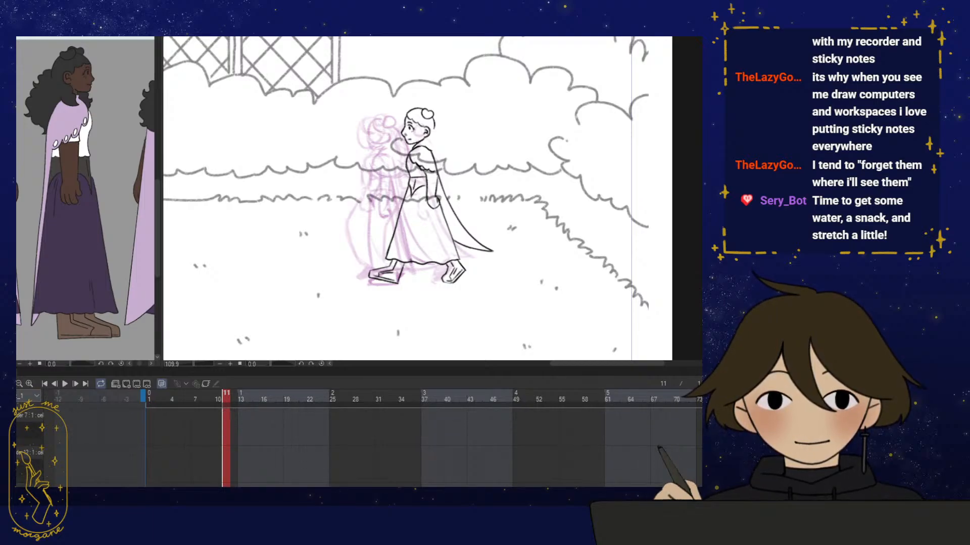
{"action": "scroll", "coordinate": [424, 444], "scroll_direction": "up", "scroll_amount": 3}
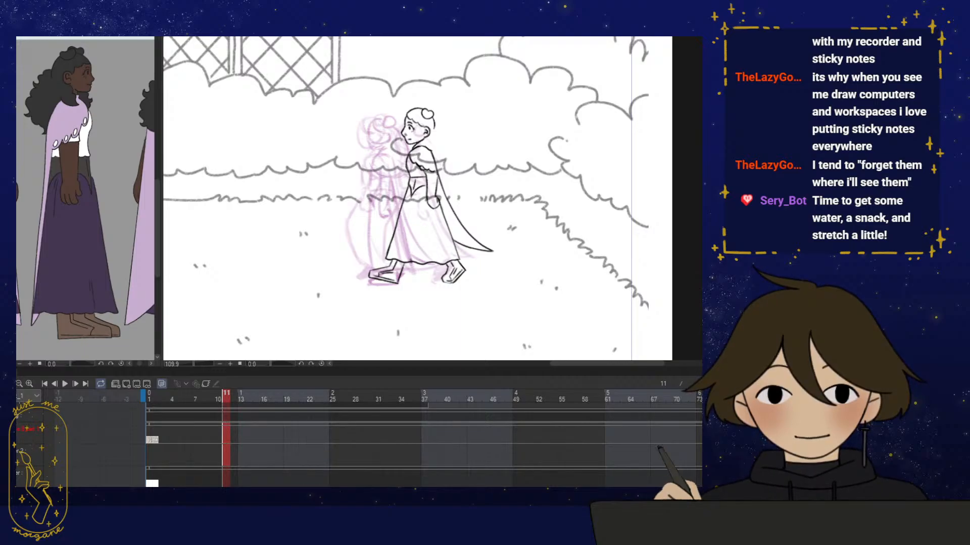
{"action": "scroll", "coordinate": [423, 444], "scroll_direction": "up", "scroll_amount": 2}
{"action": "scroll", "coordinate": [170, 432], "scroll_direction": "up", "scroll_amount": 2}
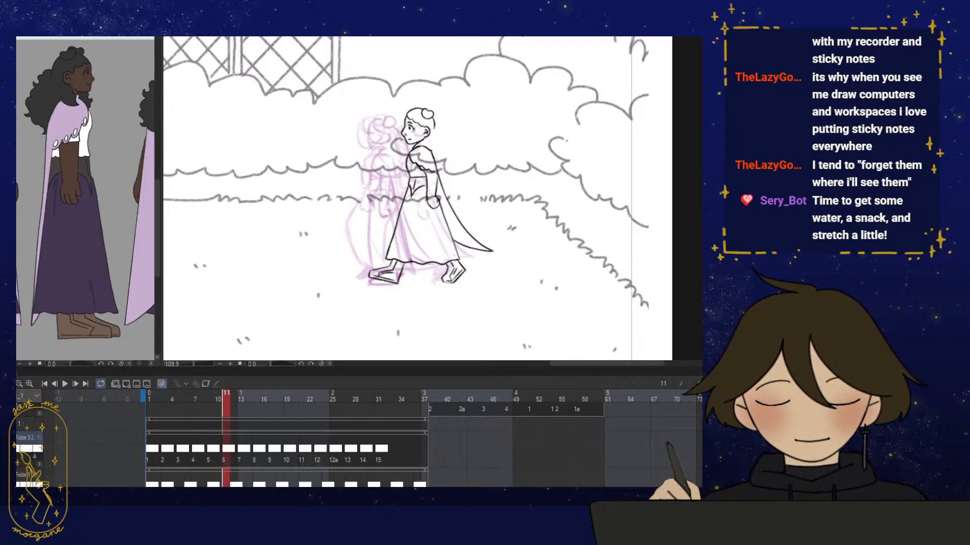
Hide the line art at frame 11 and show the rough walk sketch in full-strength dark lines
{"action": "left_click_drag", "start_coordinate": [426, 291], "coordinate": [415, 286]}
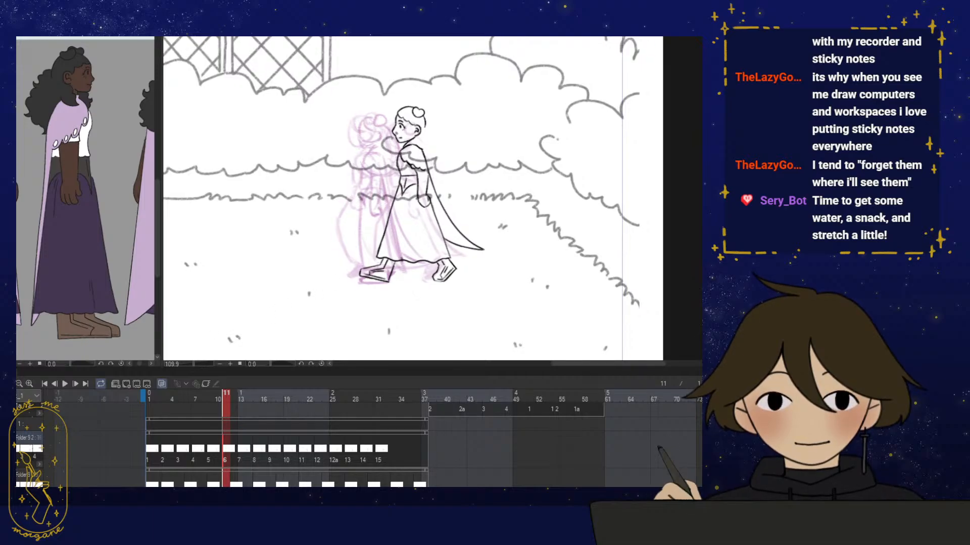
{"action": "key", "text": "ctrl+z"}
{"action": "key", "text": "ctrl+z"}
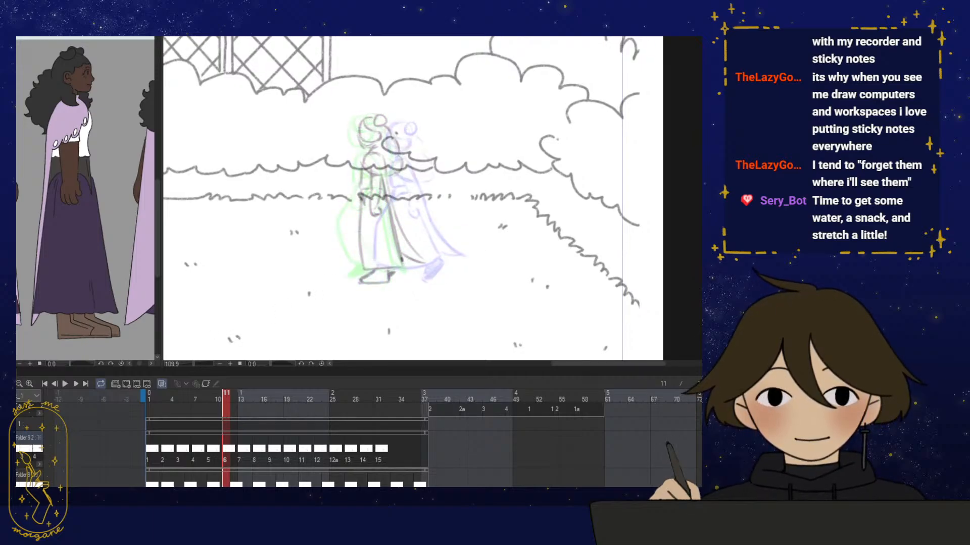
{"action": "key", "text": "ctrl+y"}
{"action": "key", "text": "ctrl+y"}
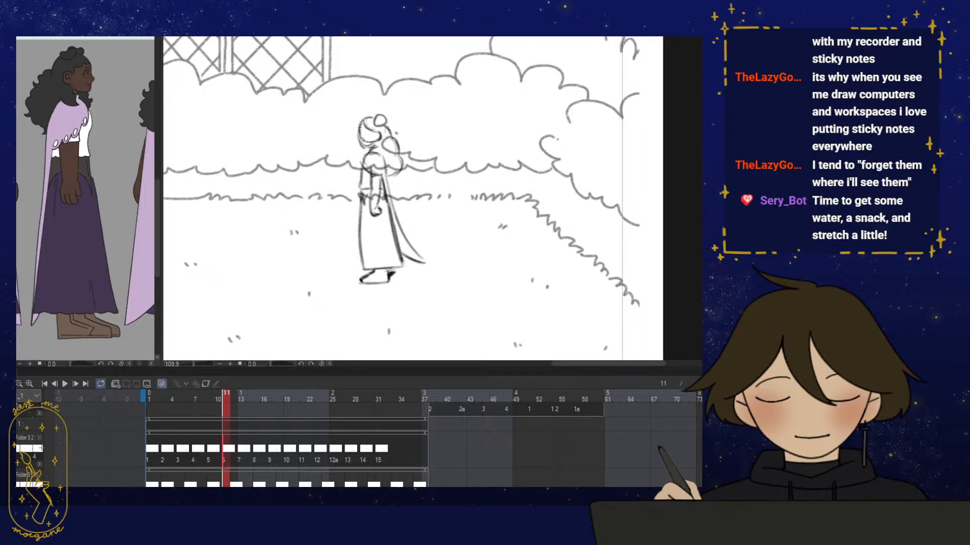
Select the rough walk drawing at frame 11 and compare it with the neighbouring frames using onion skin
{"action": "left_click", "coordinate": [225, 454]}
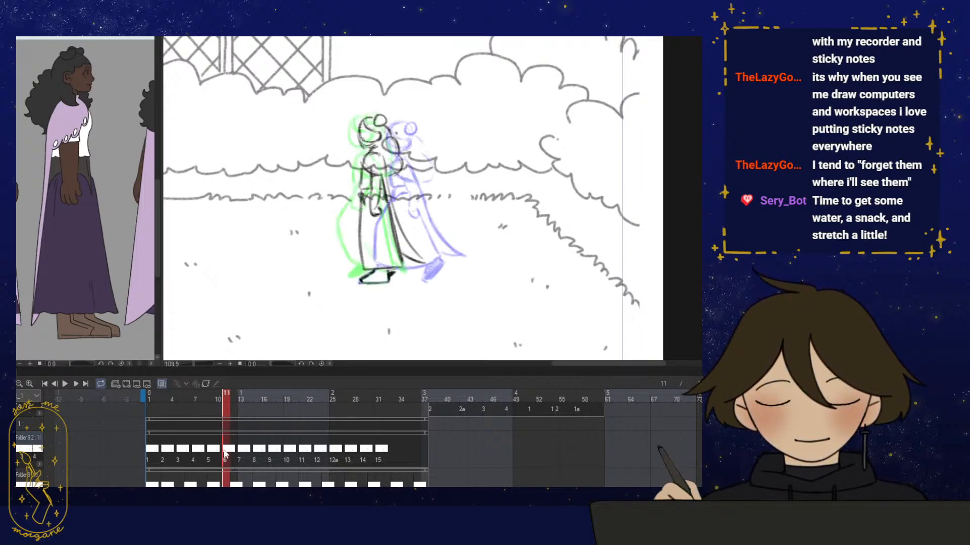
{"action": "mouse_move", "coordinate": [217, 394]}
{"action": "left_mouse_down"}
{"action": "mouse_move", "coordinate": [247, 398]}
{"action": "mouse_move", "coordinate": [231, 396]}
{"action": "left_mouse_up"}
{"action": "left_click", "coordinate": [228, 394]}
{"action": "left_click", "coordinate": [231, 396]}
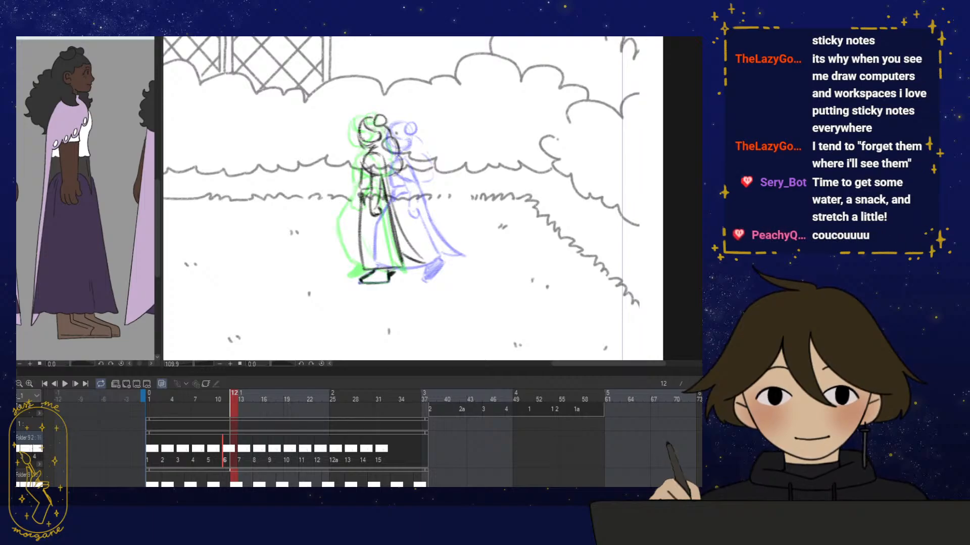
{"action": "key", "text": "ctrl+z"}
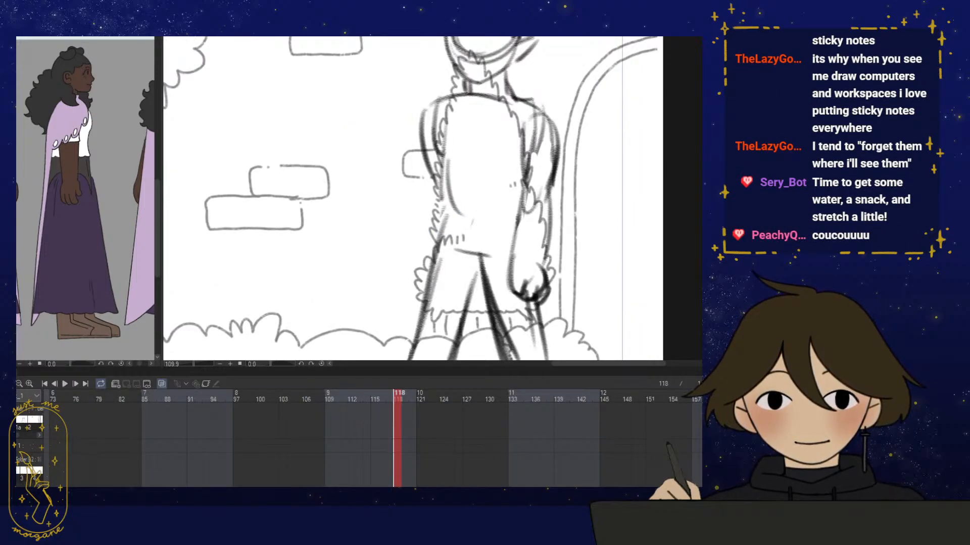
At frame 1, draw long horizontal guide lines across the scene at the top of the rough character's head and at her feet
{"action": "scroll", "coordinate": [134, 486], "scroll_direction": "left", "scroll_amount": 10}
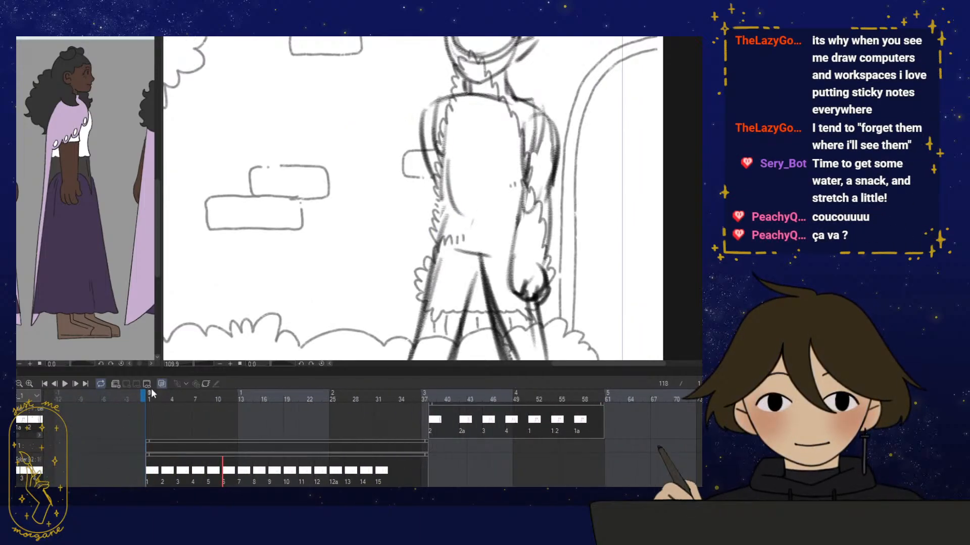
{"action": "left_click", "coordinate": [150, 397]}
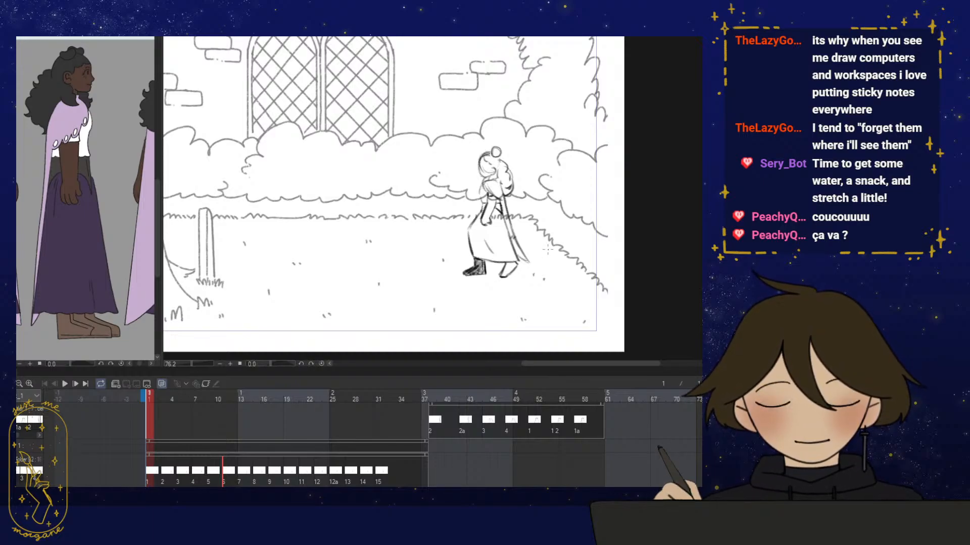
{"action": "left_click_drag", "start_coordinate": [474, 152], "coordinate": [505, 152]}
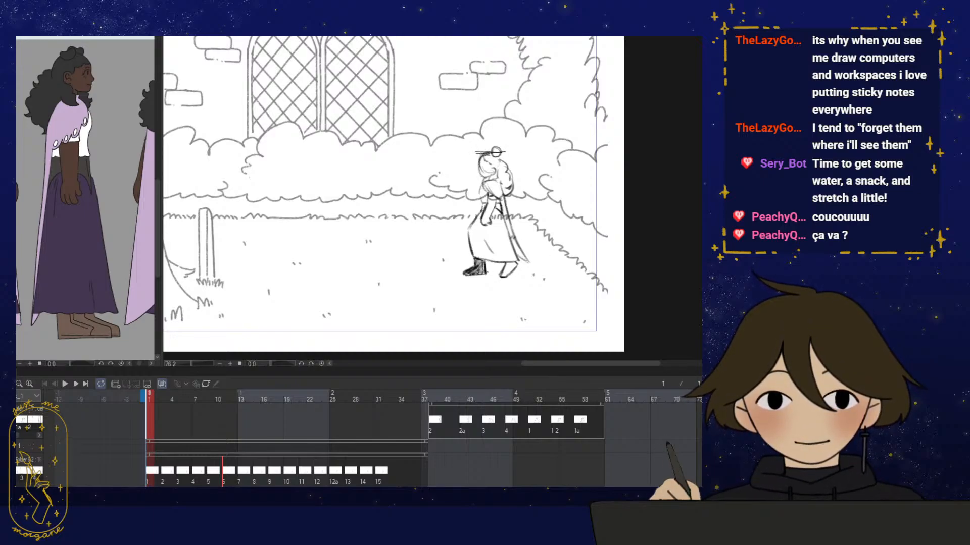
{"action": "mouse_move", "coordinate": [471, 275]}
{"action": "left_mouse_down"}
{"action": "mouse_move", "coordinate": [517, 276]}
{"action": "mouse_move", "coordinate": [319, 284]}
{"action": "left_mouse_up"}
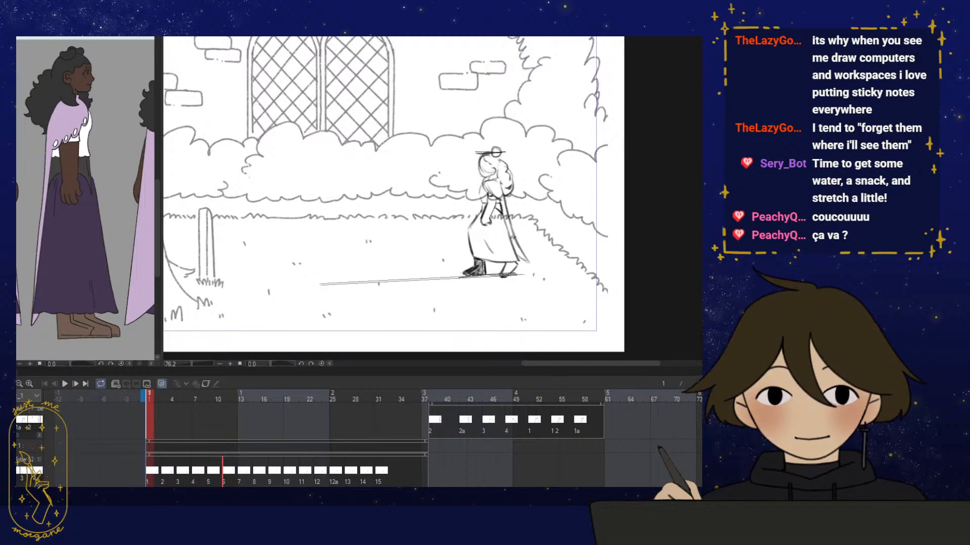
{"action": "key", "text": "ctrl+z"}
{"action": "left_click_drag", "start_coordinate": [520, 275], "coordinate": [195, 273]}
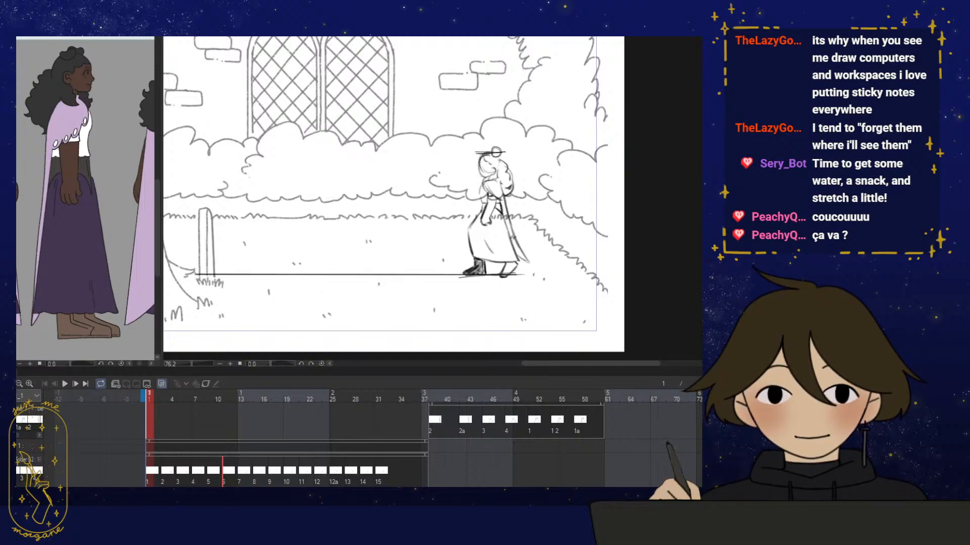
{"action": "mouse_move", "coordinate": [505, 151]}
{"action": "left_mouse_down"}
{"action": "mouse_move", "coordinate": [293, 169]}
{"action": "mouse_move", "coordinate": [174, 166]}
{"action": "mouse_move", "coordinate": [176, 150]}
{"action": "left_mouse_up"}
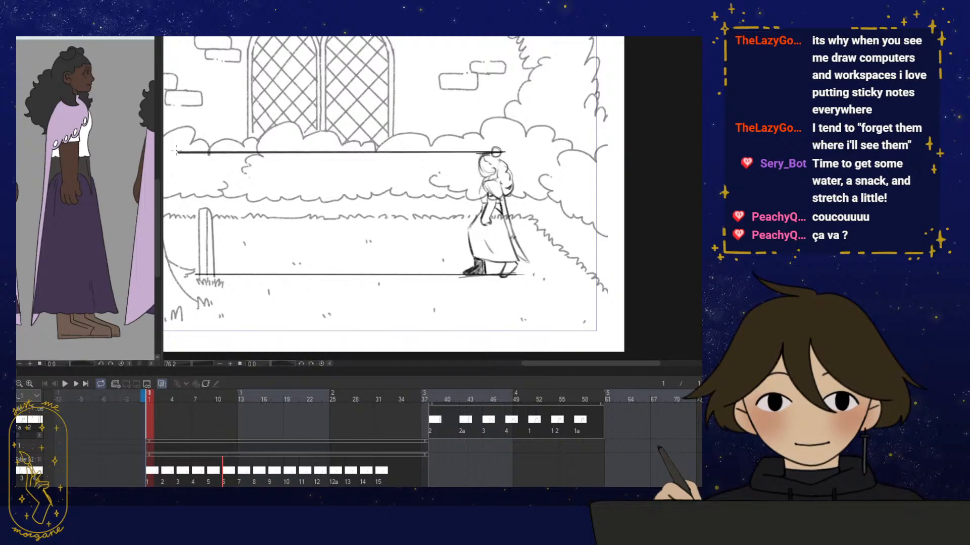
Check the rough walk against the guide lines and scale rough drawing 5 slightly taller towards the head line
{"action": "left_click_drag", "start_coordinate": [152, 393], "coordinate": [214, 427]}
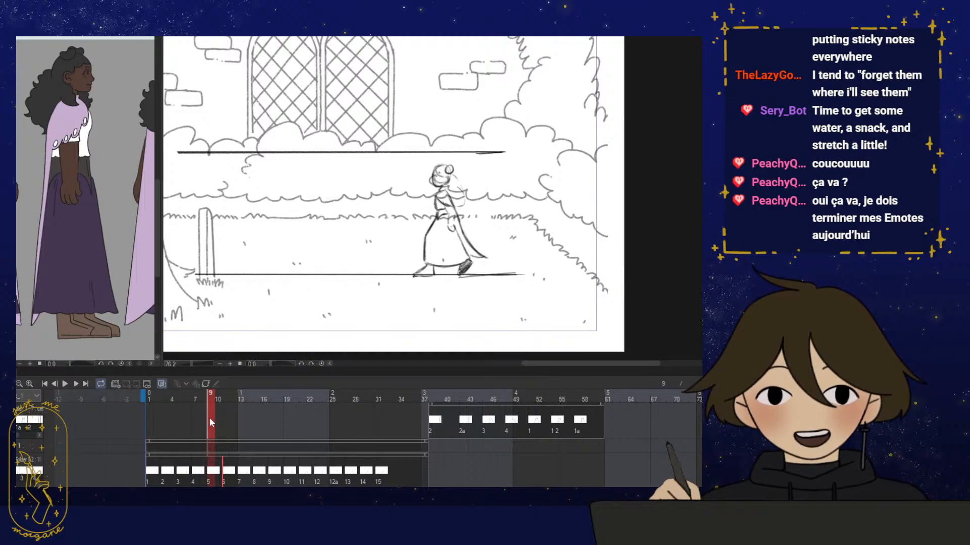
{"action": "left_click", "coordinate": [214, 469]}
{"action": "key", "text": "ctrl+t"}
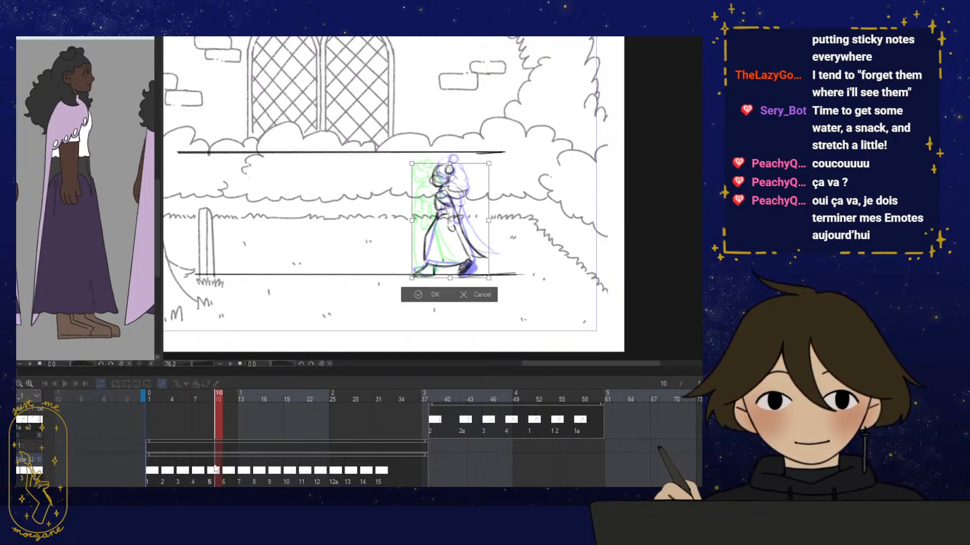
{"action": "left_click_drag", "start_coordinate": [450, 163], "coordinate": [450, 158]}
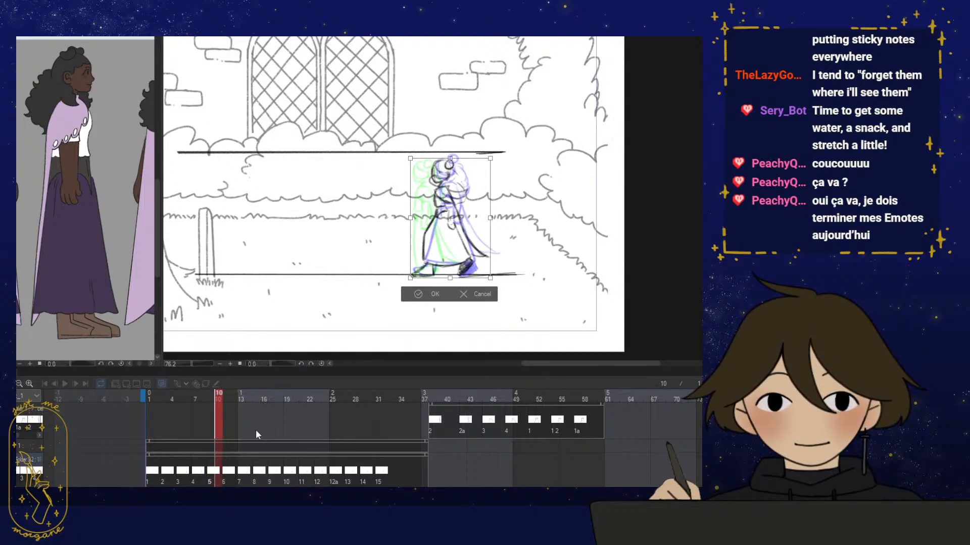
{"action": "key", "text": "Return"}
Scale rough drawing 6 at frame 11 taller so its head nears the upper guide line
{"action": "left_click", "coordinate": [228, 470]}
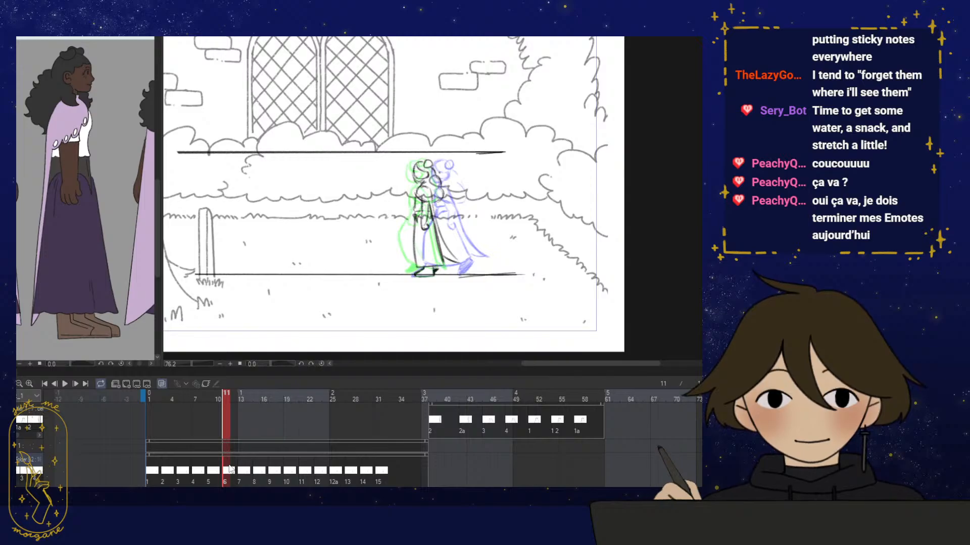
{"action": "key", "text": "ctrl+t"}
{"action": "left_click_drag", "start_coordinate": [437, 156], "coordinate": [437, 150]}
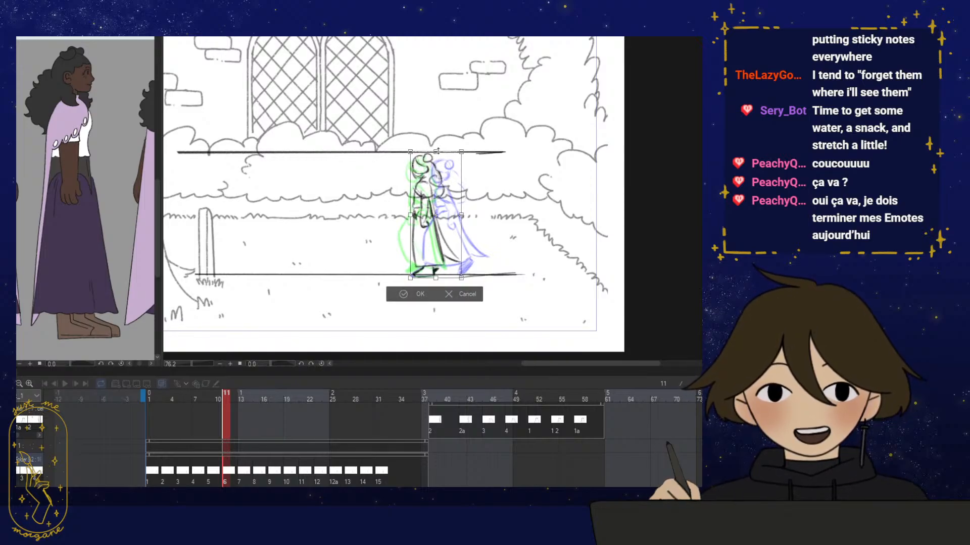
{"action": "left_click", "coordinate": [415, 294]}
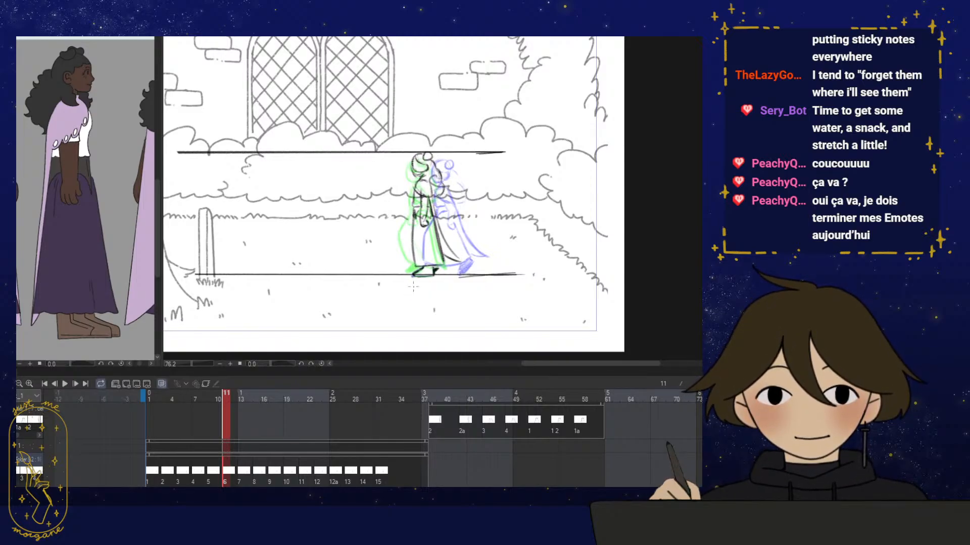
Transform rough drawing 7 at frame 13 to fit between the head and feet guide lines
{"action": "left_click", "coordinate": [248, 473]}
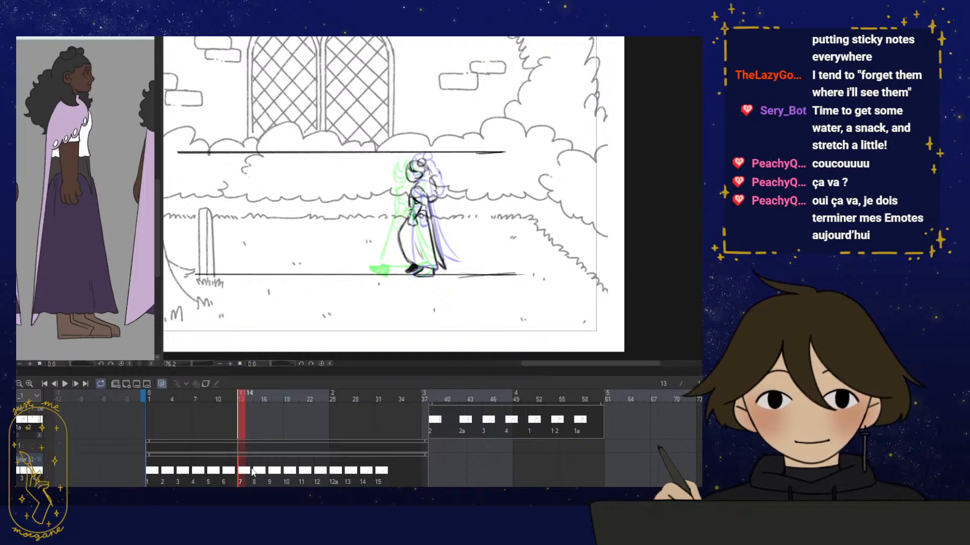
{"action": "key", "text": "ctrl+t"}
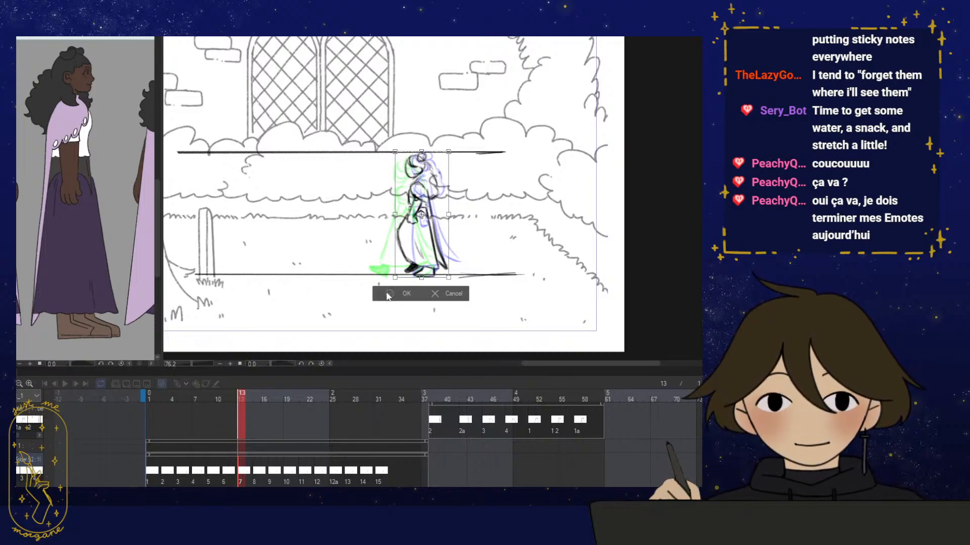
{"action": "left_click", "coordinate": [392, 291]}
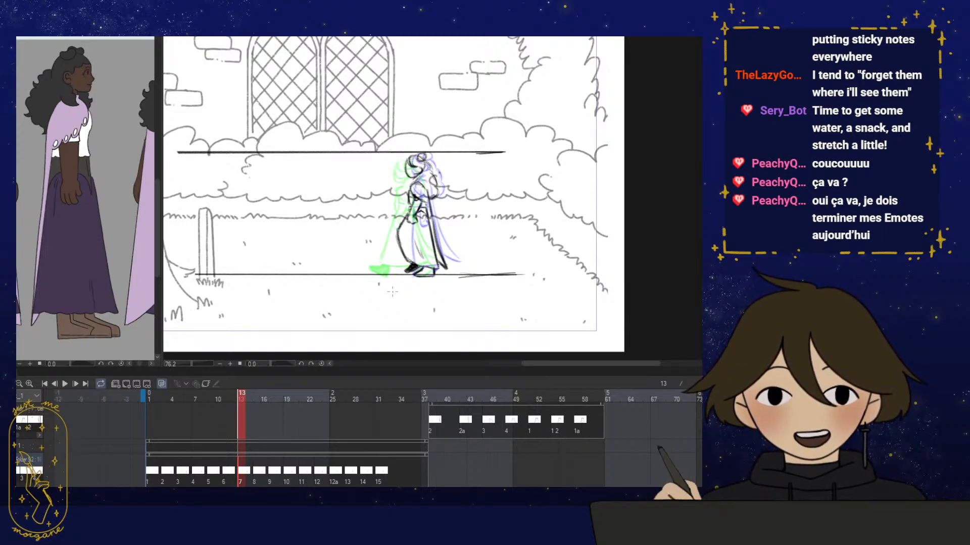
Transform the walking figure on cel 8 slightly so its height fits between the head and ground guide lines
{"action": "left_click", "coordinate": [230, 475]}
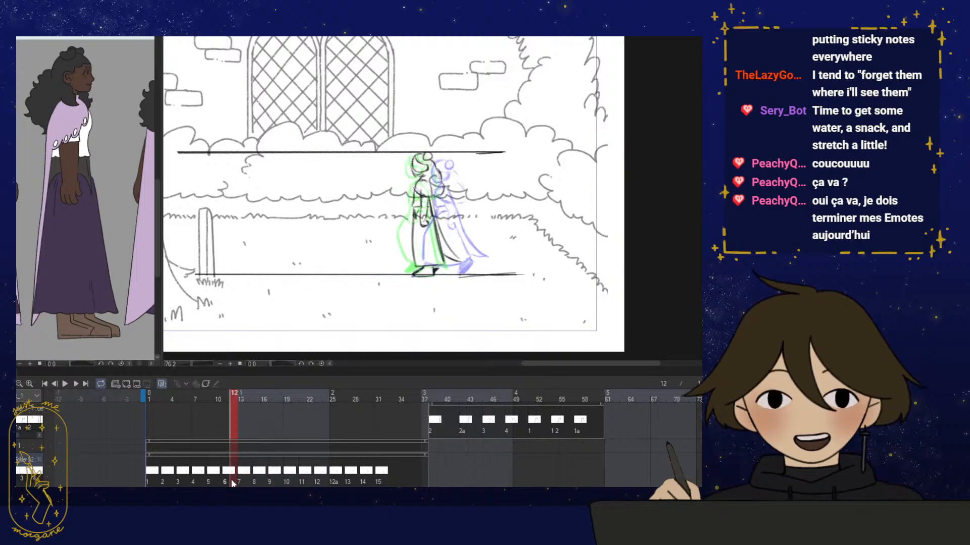
{"action": "left_click", "coordinate": [244, 474]}
{"action": "left_click", "coordinate": [260, 473]}
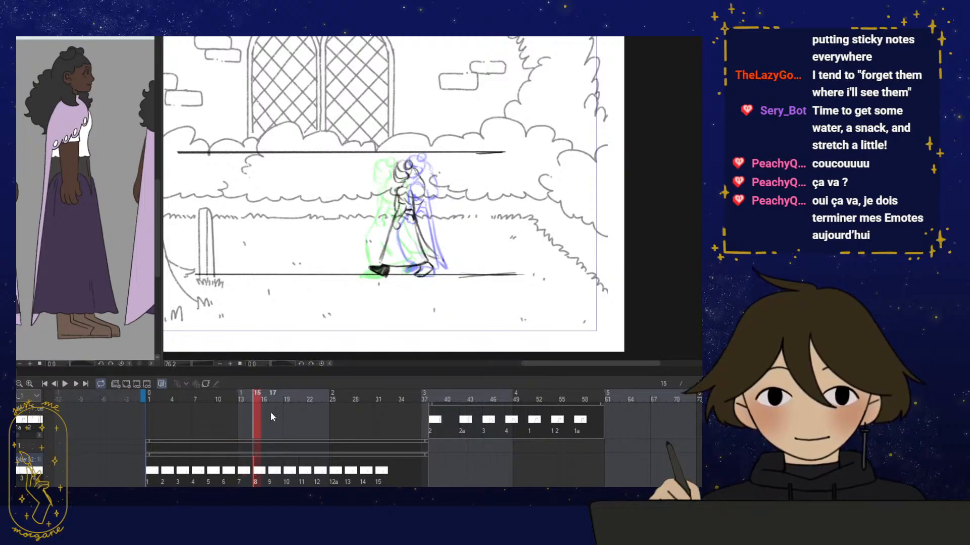
{"action": "key", "text": "ctrl+t"}
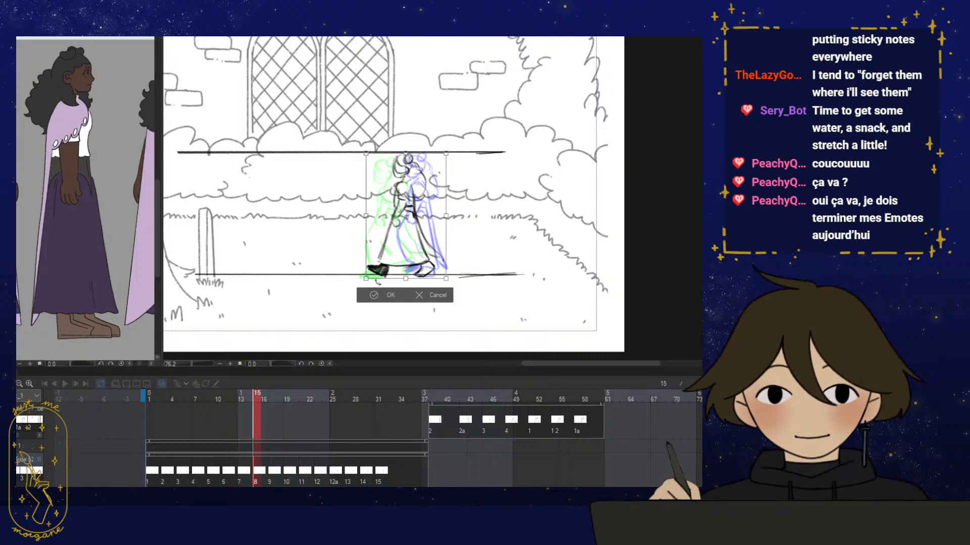
{"action": "left_click", "coordinate": [378, 293]}
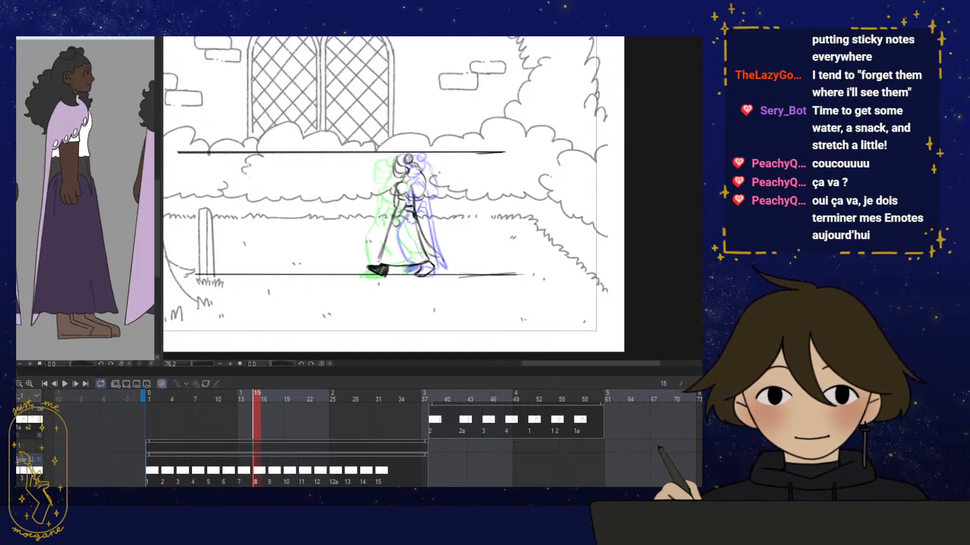
Transform the walking figures on cels 9 and 10 to match the head and ground guide lines
{"action": "left_click", "coordinate": [273, 472]}
{"action": "key", "text": "ctrl+t"}
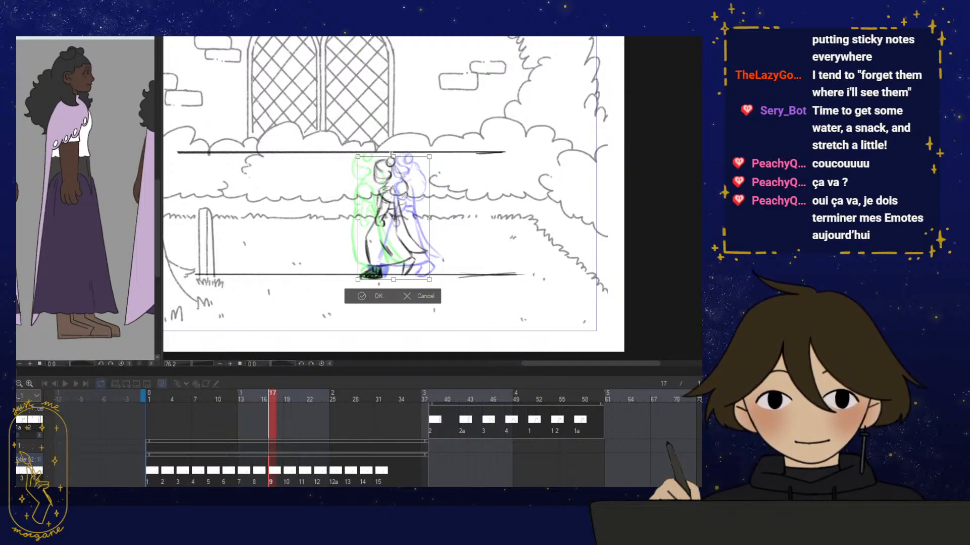
{"action": "left_click", "coordinate": [359, 296]}
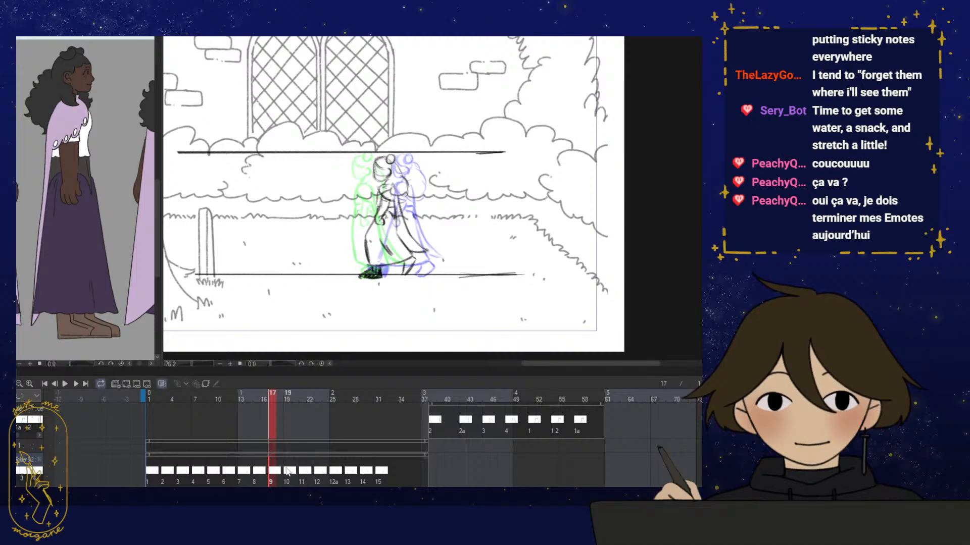
{"action": "left_click", "coordinate": [289, 471]}
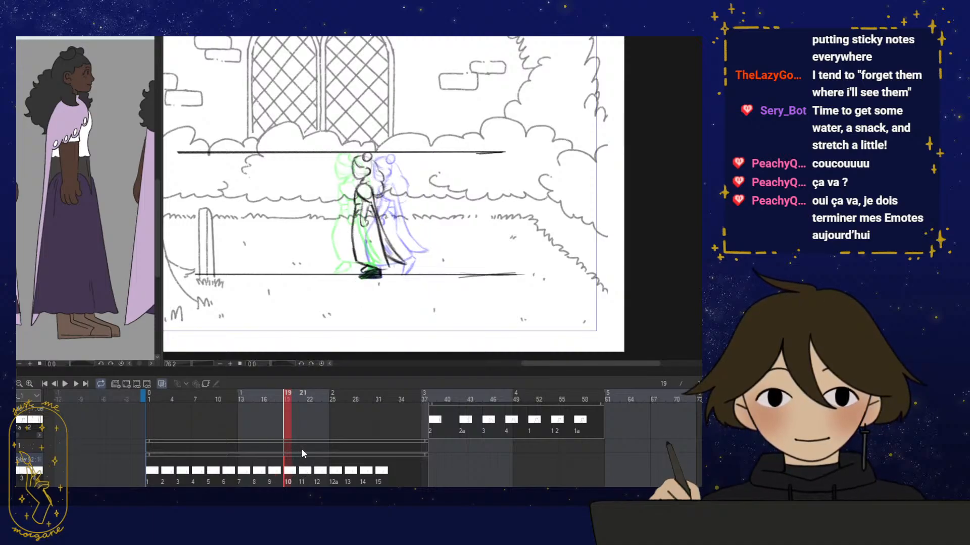
{"action": "key", "text": "ctrl+t"}
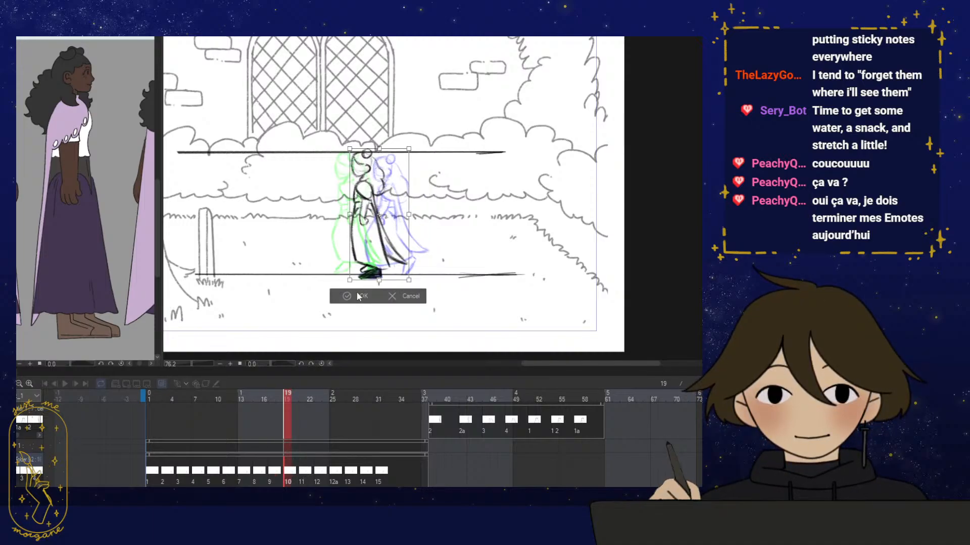
{"action": "left_click", "coordinate": [359, 297]}
Lower the top of the walking figure on cel 11 slightly with a transform to meet the head guide line
{"action": "left_click", "coordinate": [306, 471]}
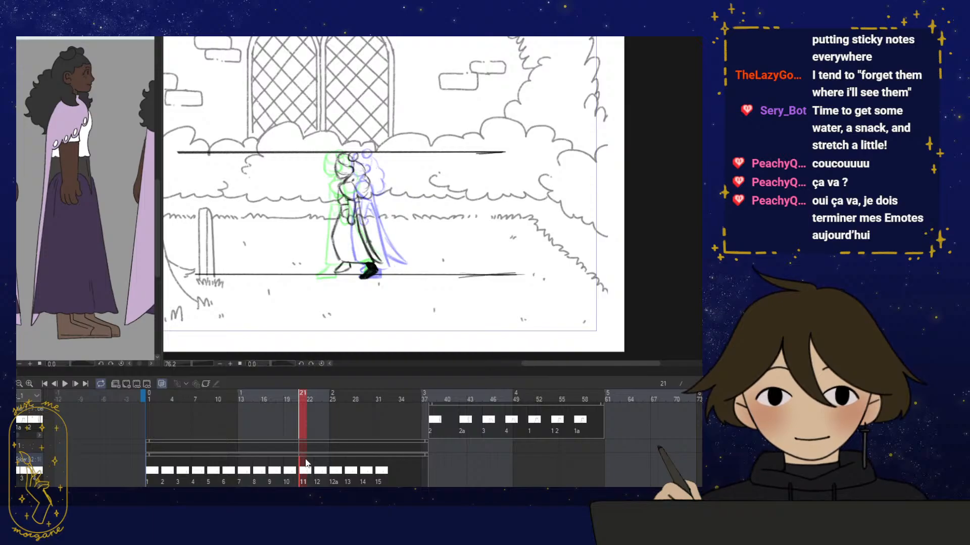
{"action": "key", "text": "ctrl+t"}
{"action": "left_click_drag", "start_coordinate": [358, 149], "coordinate": [357, 150]}
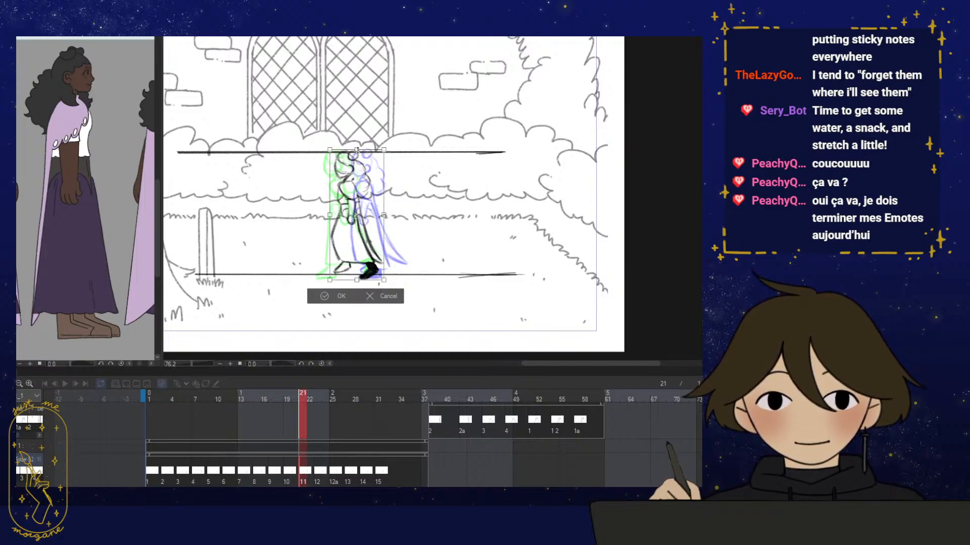
{"action": "left_click", "coordinate": [334, 297]}
Review the walking poses on cels 12 to 15 and cels 1 to 3 against the guide lines
{"action": "left_click", "coordinate": [322, 471]}
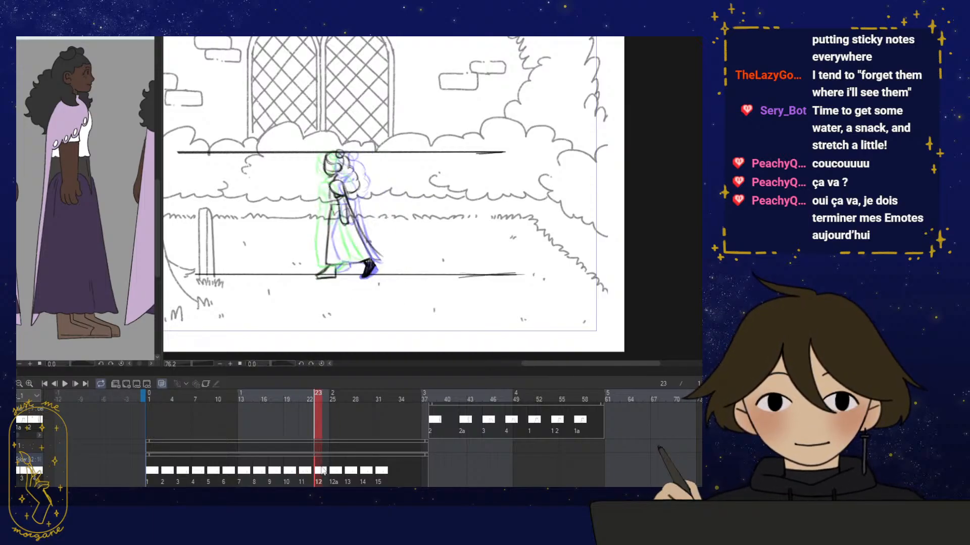
{"action": "left_click", "coordinate": [341, 471]}
{"action": "left_click", "coordinate": [363, 471]}
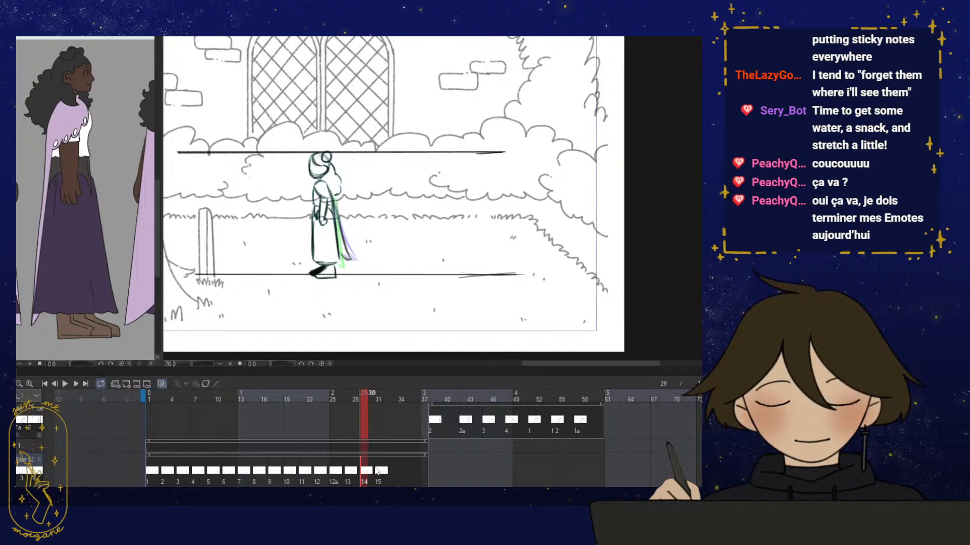
{"action": "left_click", "coordinate": [376, 471]}
{"action": "left_click", "coordinate": [152, 472]}
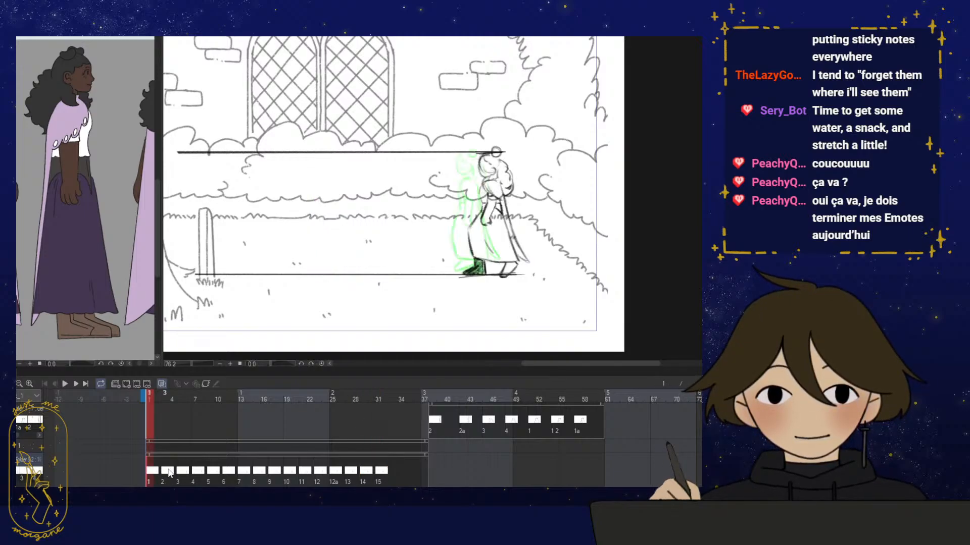
{"action": "left_click", "coordinate": [170, 473]}
{"action": "left_click", "coordinate": [186, 472]}
Transform the walking figures on cels 4 and 5 slightly so their heights fit the guide lines
{"action": "left_click", "coordinate": [203, 472]}
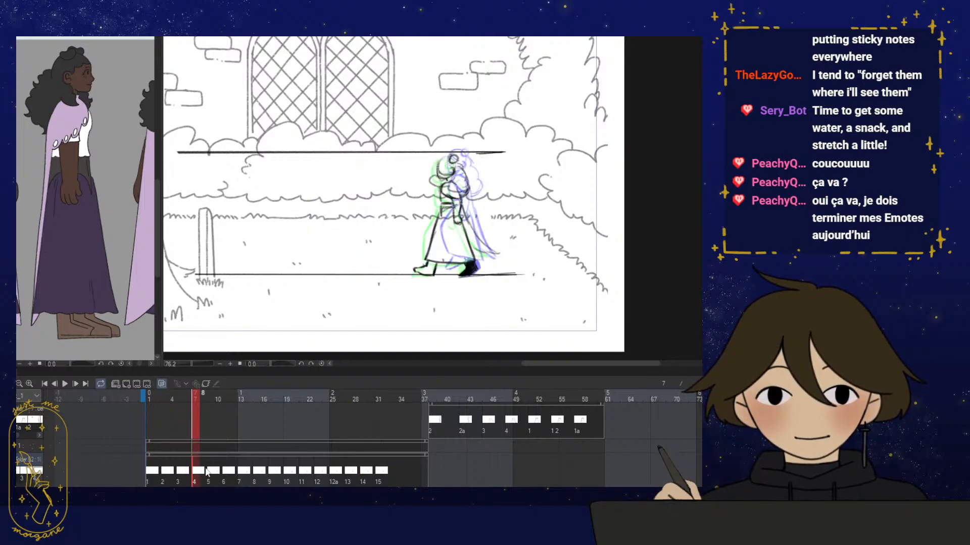
{"action": "key", "text": "ctrl+t"}
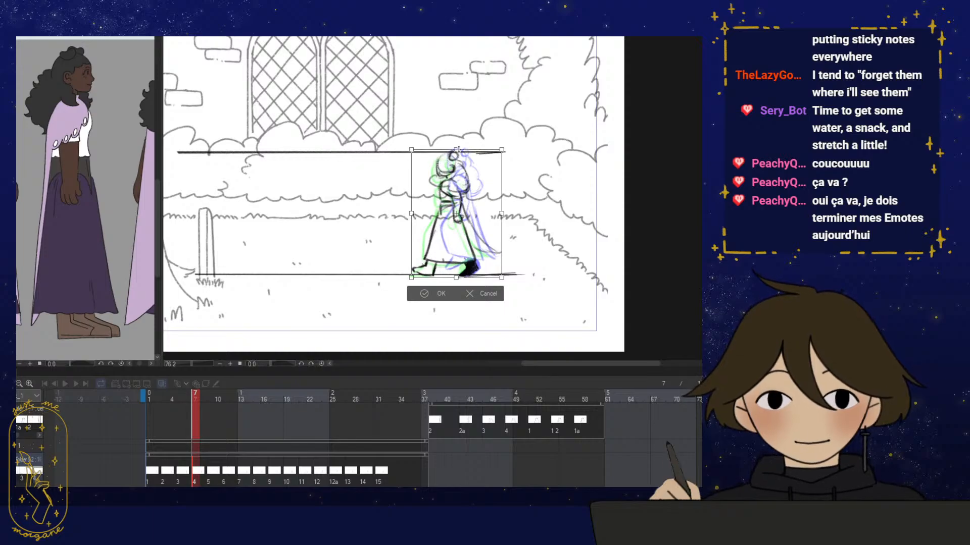
{"action": "left_click", "coordinate": [430, 293]}
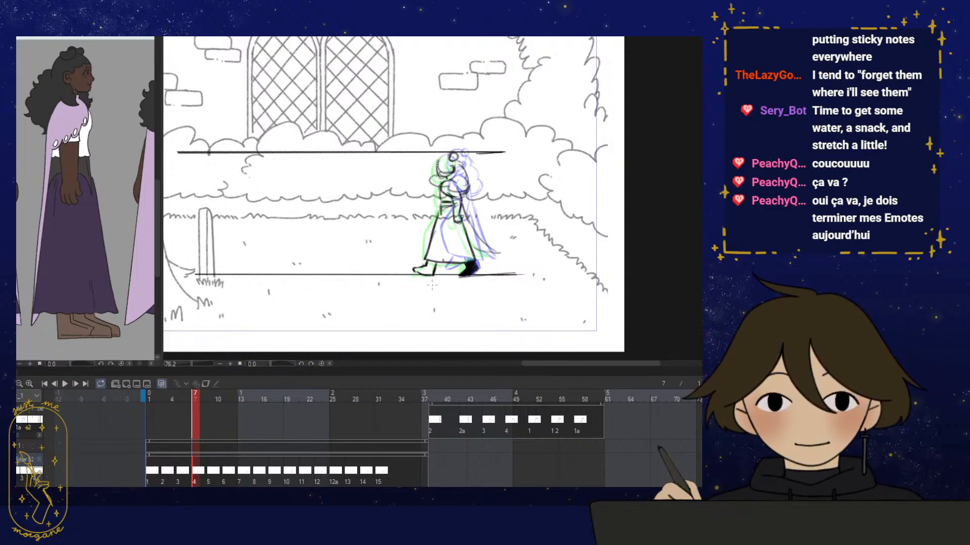
{"action": "left_click", "coordinate": [211, 471]}
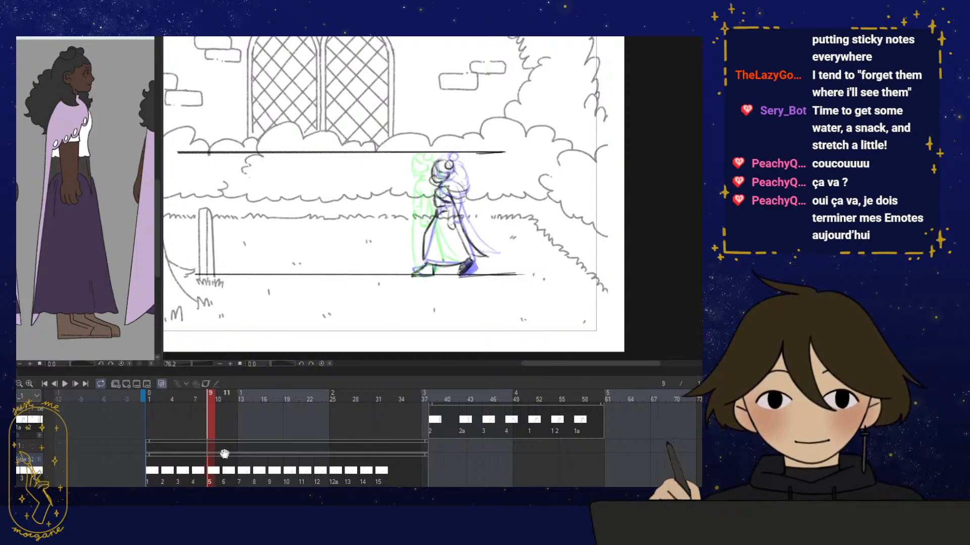
{"action": "key", "text": "ctrl+t"}
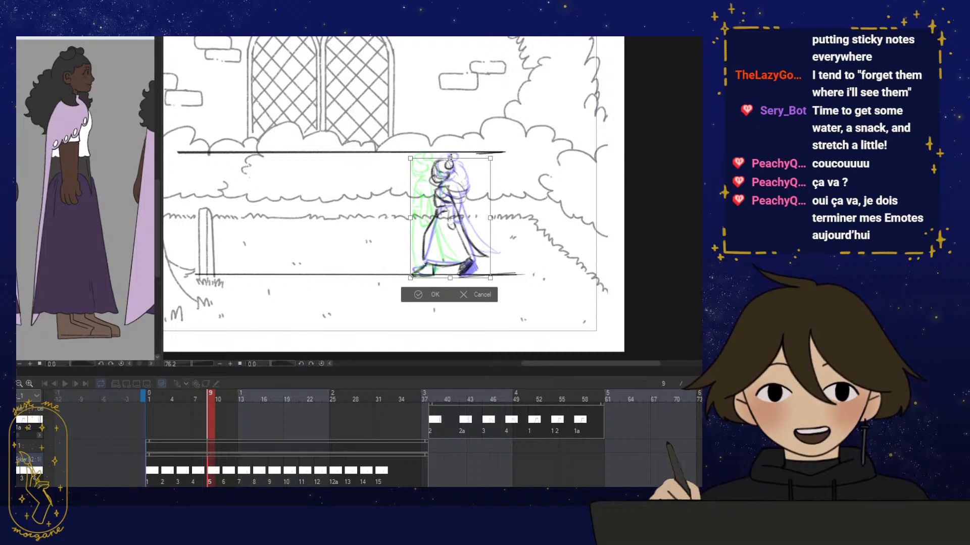
{"action": "left_click", "coordinate": [426, 293]}
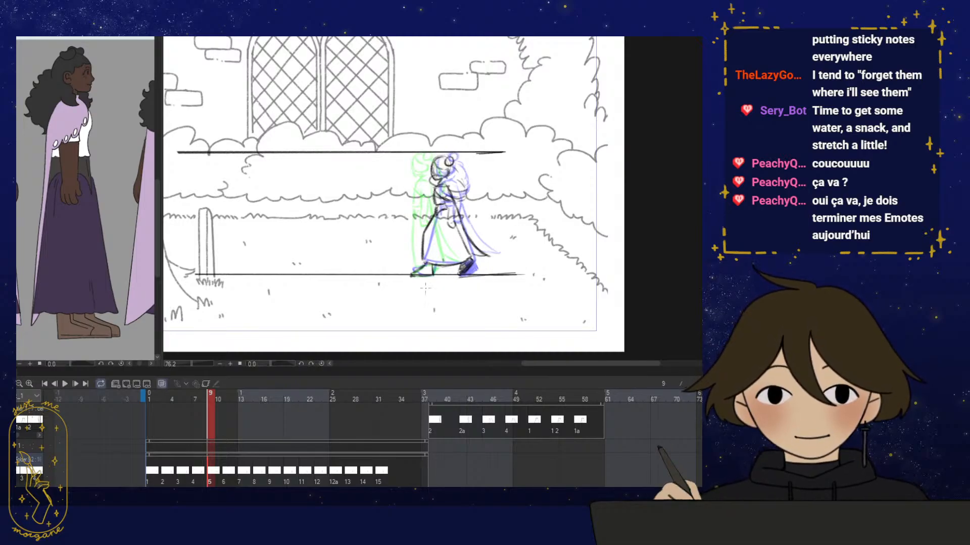
Redraw the ground guide line from the final pose's feet, erase the old one, and redraw the head guide line with a matching slight slope
{"action": "left_click_drag", "start_coordinate": [213, 403], "coordinate": [374, 400]}
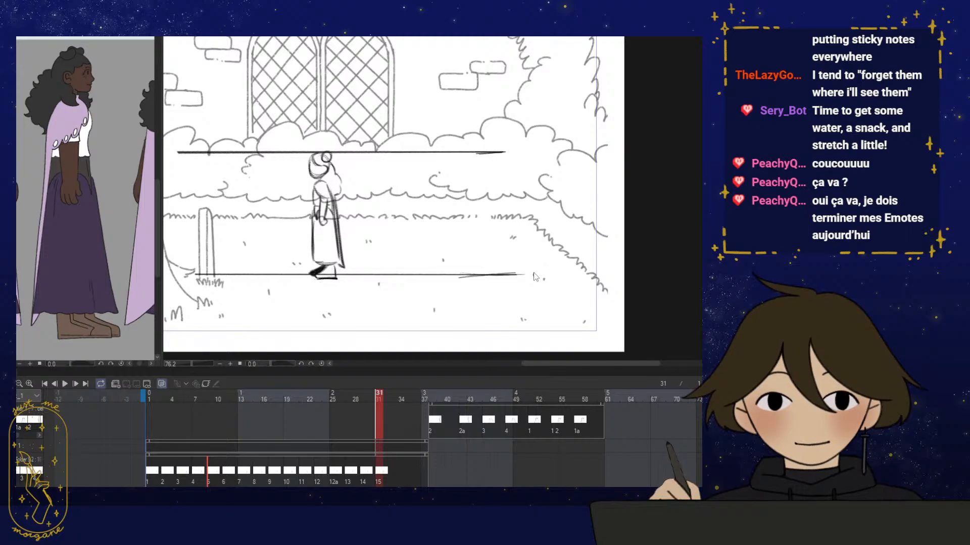
{"action": "left_click_drag", "start_coordinate": [324, 279], "coordinate": [520, 273]}
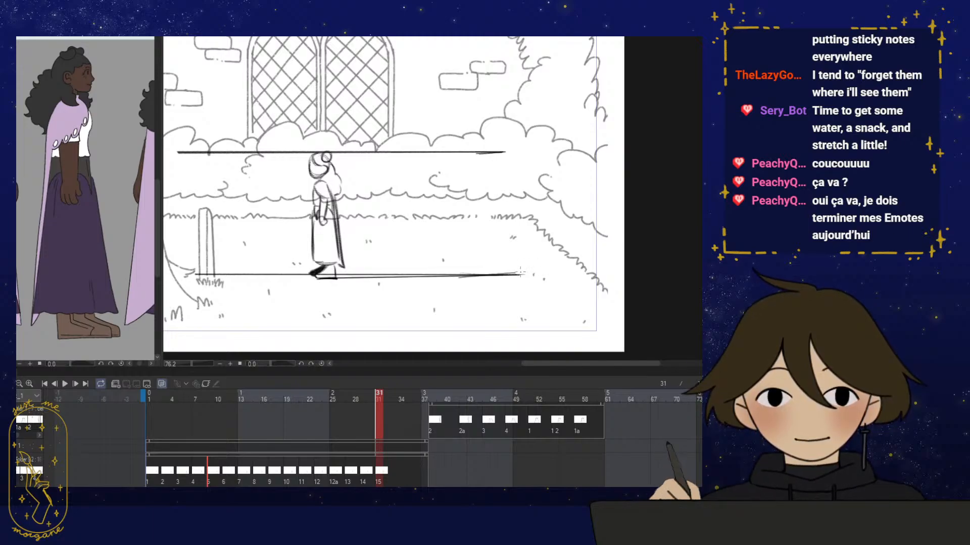
{"action": "left_click_drag", "start_coordinate": [275, 275], "coordinate": [206, 275]}
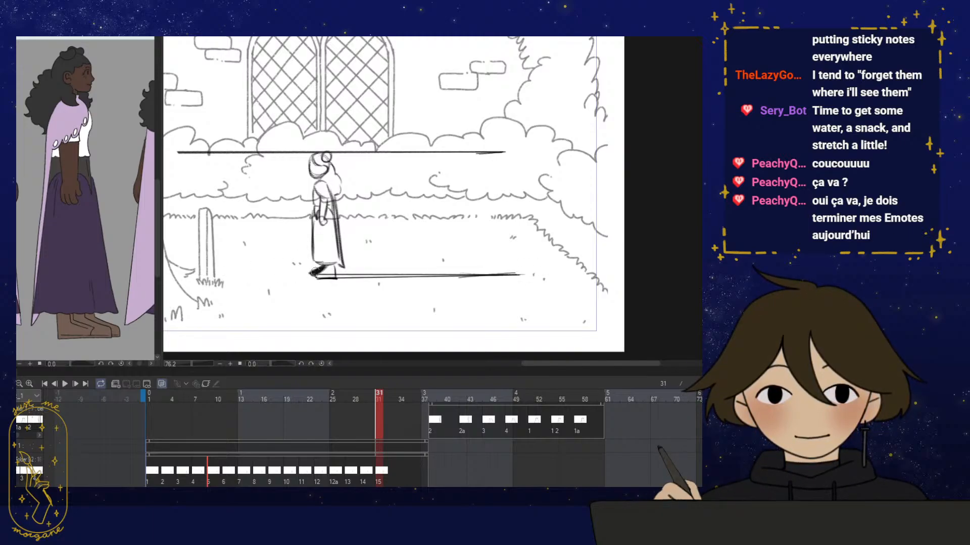
{"action": "left_click_drag", "start_coordinate": [360, 272], "coordinate": [419, 272]}
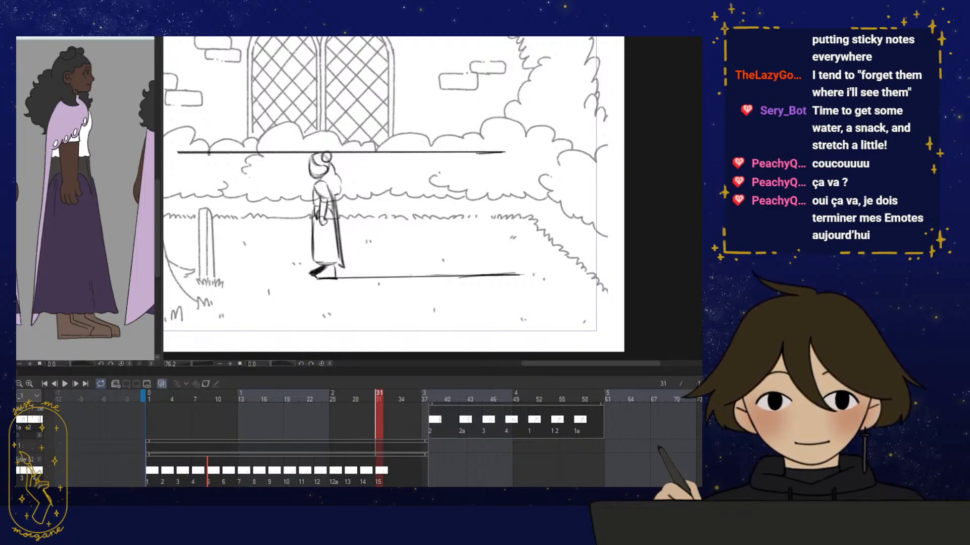
{"action": "mouse_move", "coordinate": [477, 153]}
{"action": "left_mouse_down"}
{"action": "mouse_move", "coordinate": [192, 159]}
{"action": "mouse_move", "coordinate": [366, 152]}
{"action": "left_mouse_up"}
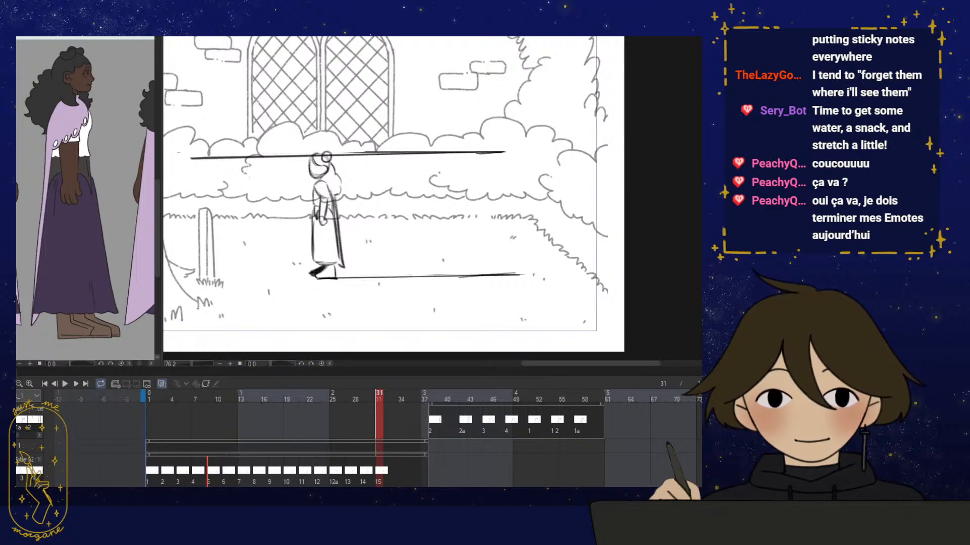
Lower the top of the figure on cel 15 slightly with a transform to follow the sloped head guide line
{"action": "left_click", "coordinate": [382, 472]}
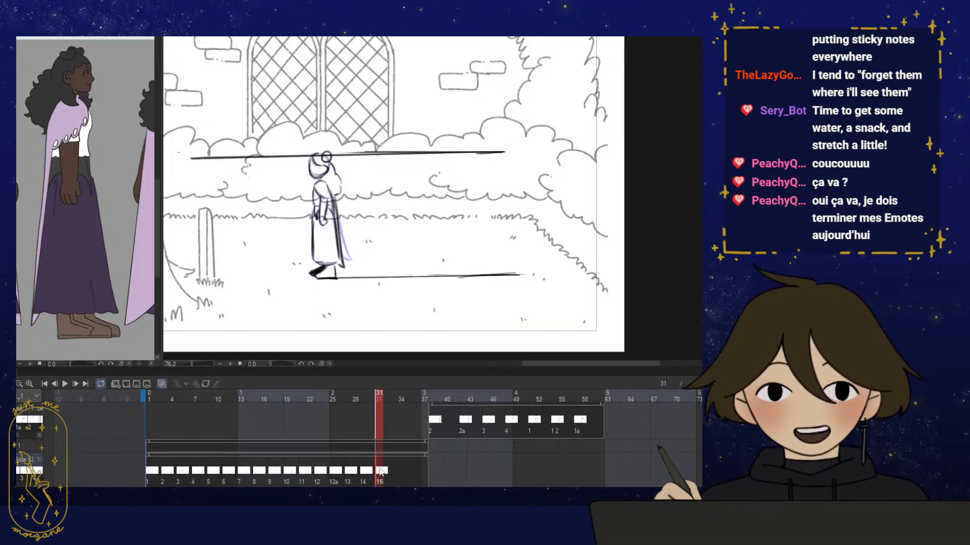
{"action": "key", "text": "ctrl+t"}
{"action": "left_click_drag", "start_coordinate": [326, 151], "coordinate": [326, 154]}
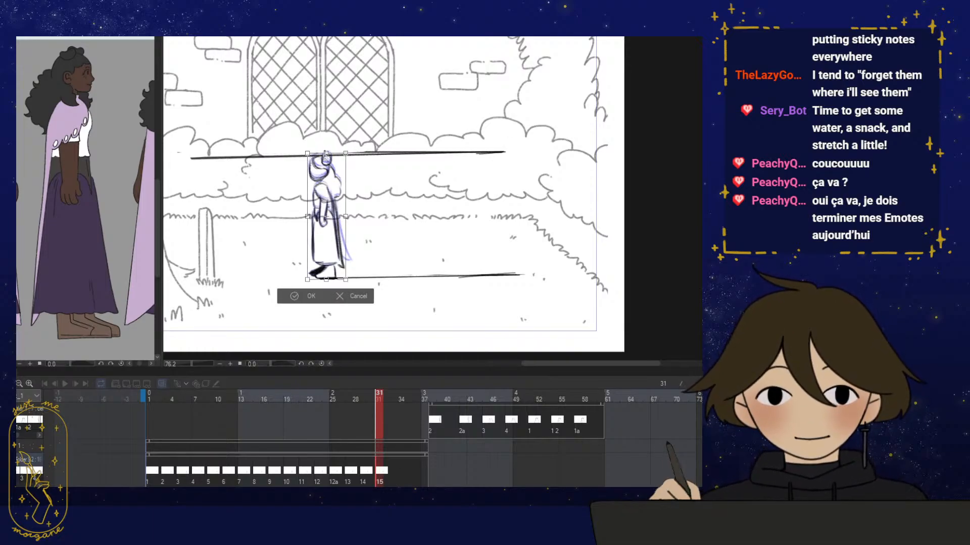
{"action": "left_click", "coordinate": [309, 297]}
Fine-tune the height of the standing figure on cel 14 with transforms to align it with cel 15
{"action": "left_click", "coordinate": [364, 470]}
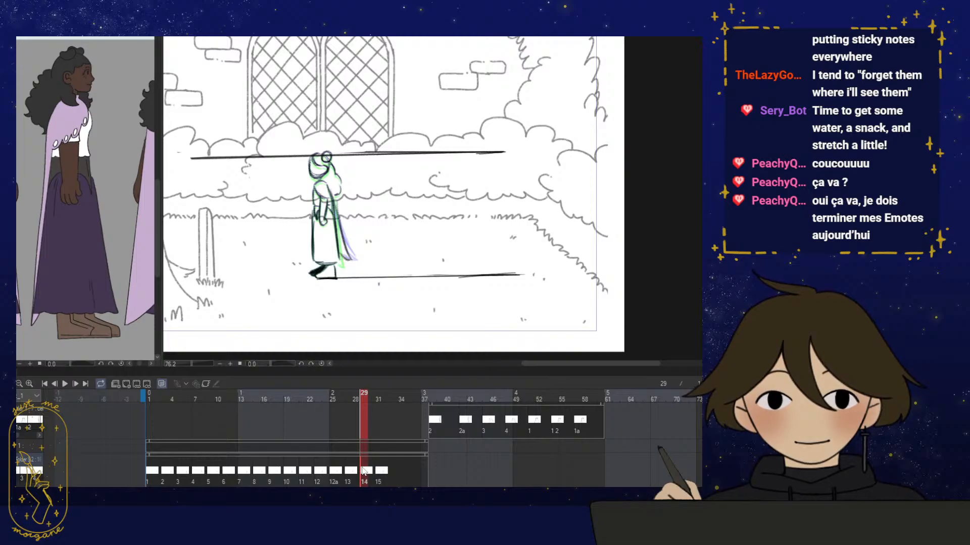
{"action": "key", "text": "ctrl+t"}
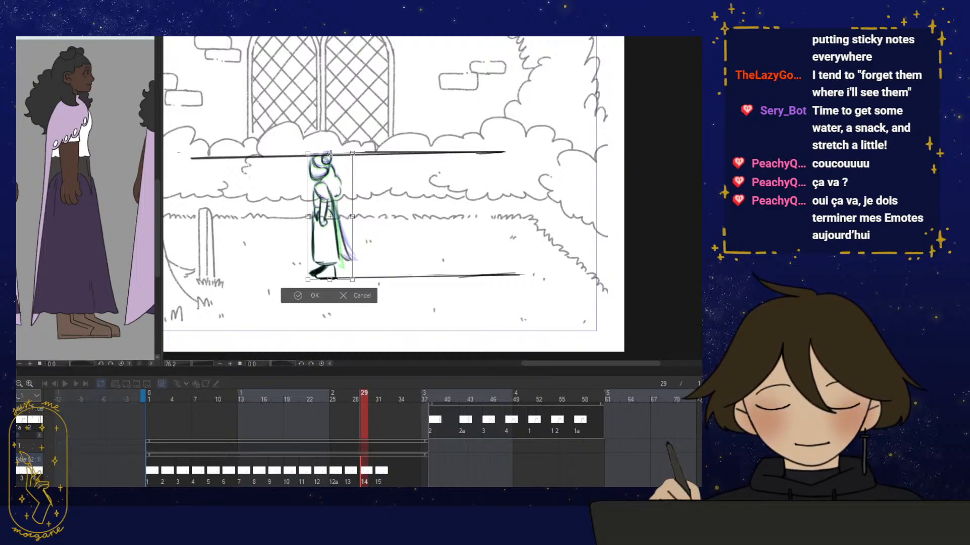
{"action": "left_click_drag", "start_coordinate": [329, 153], "coordinate": [329, 152]}
{"action": "left_click", "coordinate": [301, 294]}
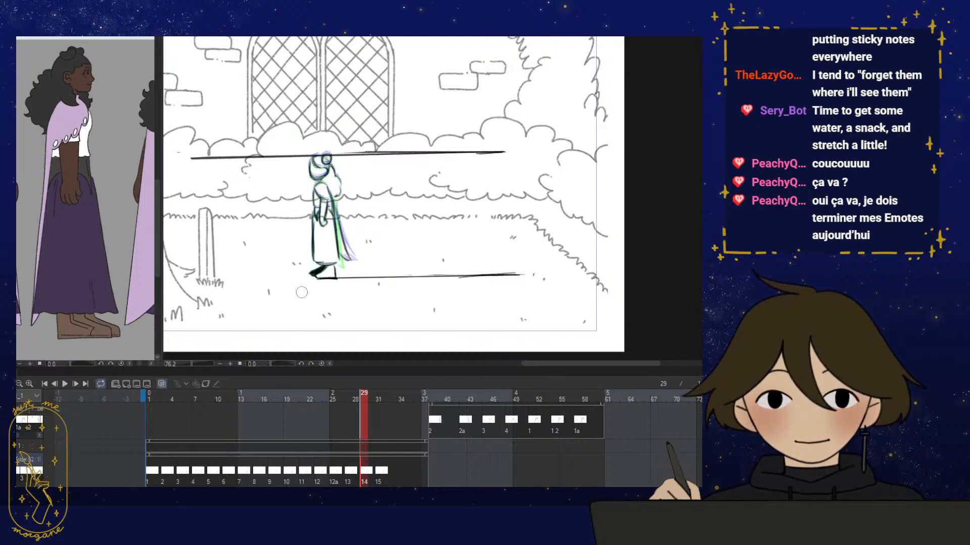
{"action": "key", "text": "ctrl+t"}
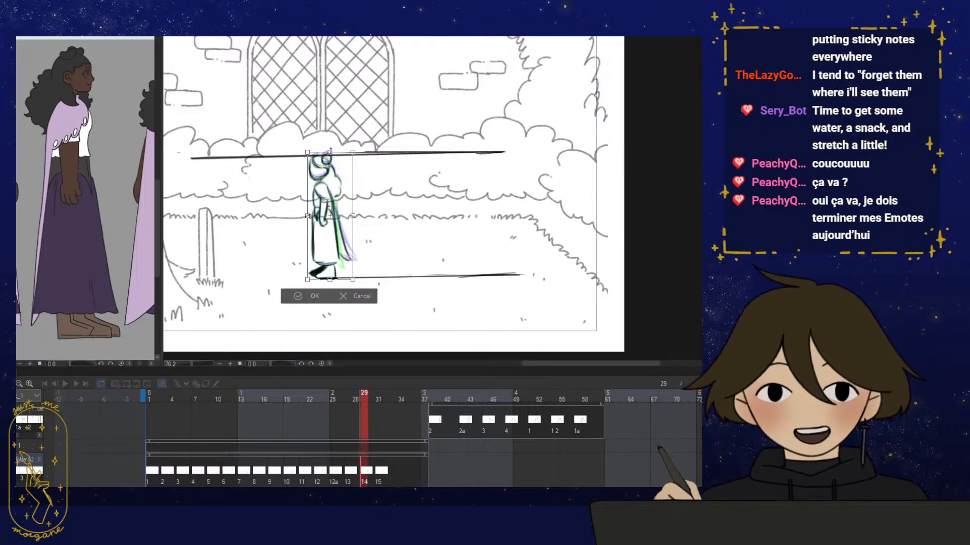
{"action": "key", "text": "Return"}
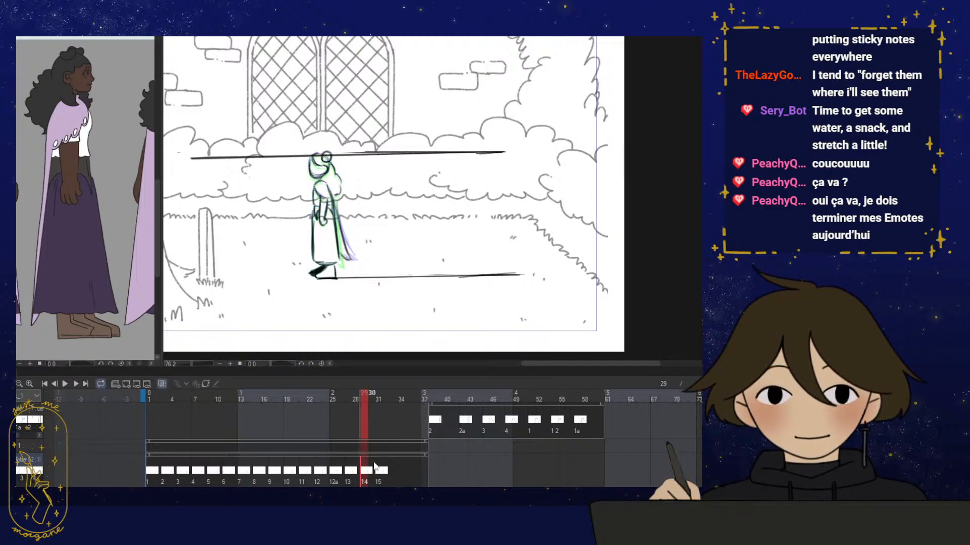
Flip between frames 30 and 31 to compare the figure's height on cels 14 and 15
{"action": "left_click", "coordinate": [380, 469]}
{"action": "left_click", "coordinate": [370, 471]}
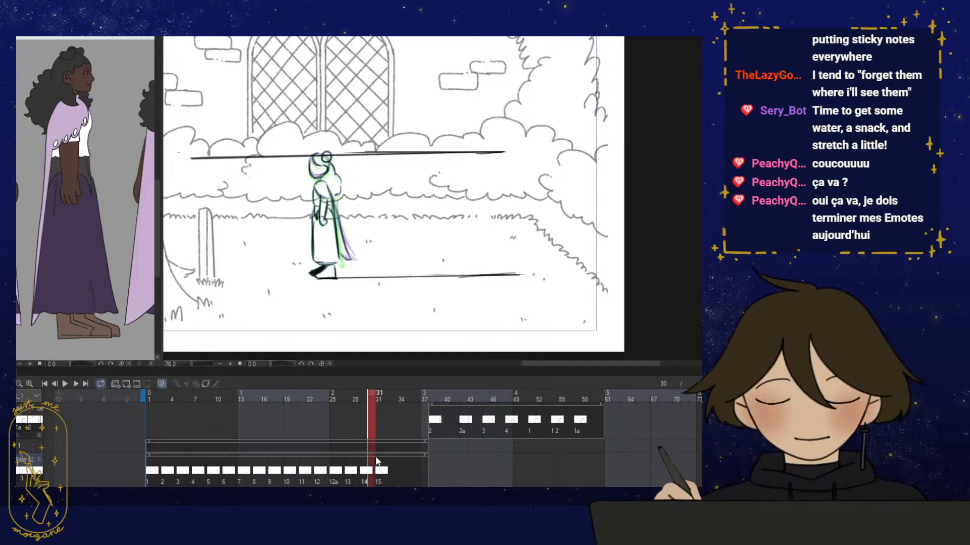
{"action": "left_click", "coordinate": [380, 393]}
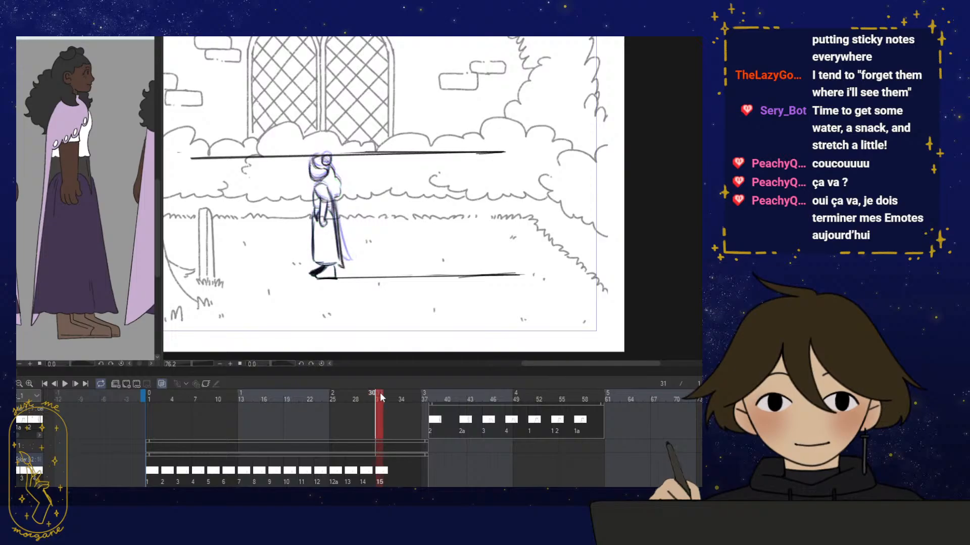
{"action": "left_click", "coordinate": [371, 395]}
{"action": "left_click", "coordinate": [379, 396]}
{"action": "left_click", "coordinate": [370, 396]}
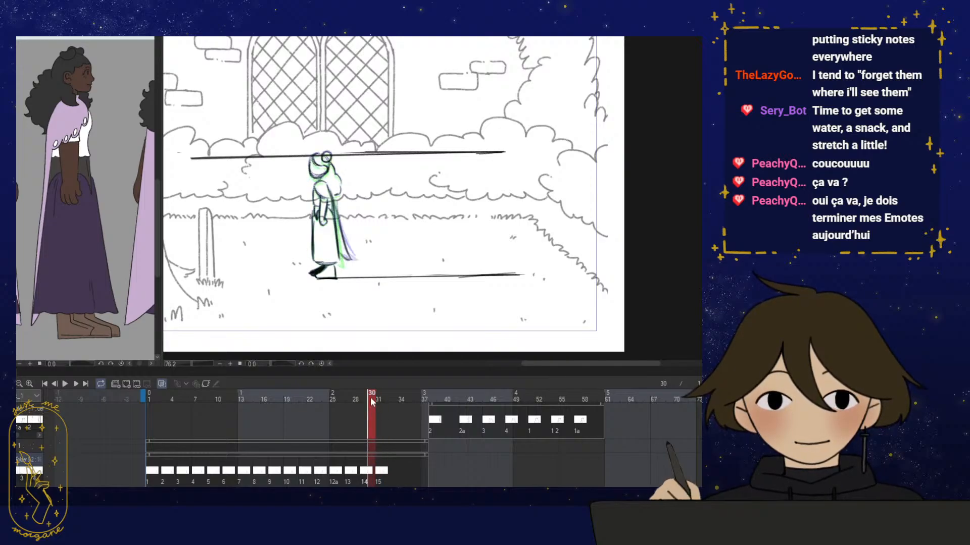
{"action": "left_click", "coordinate": [377, 396]}
{"action": "left_click", "coordinate": [371, 398]}
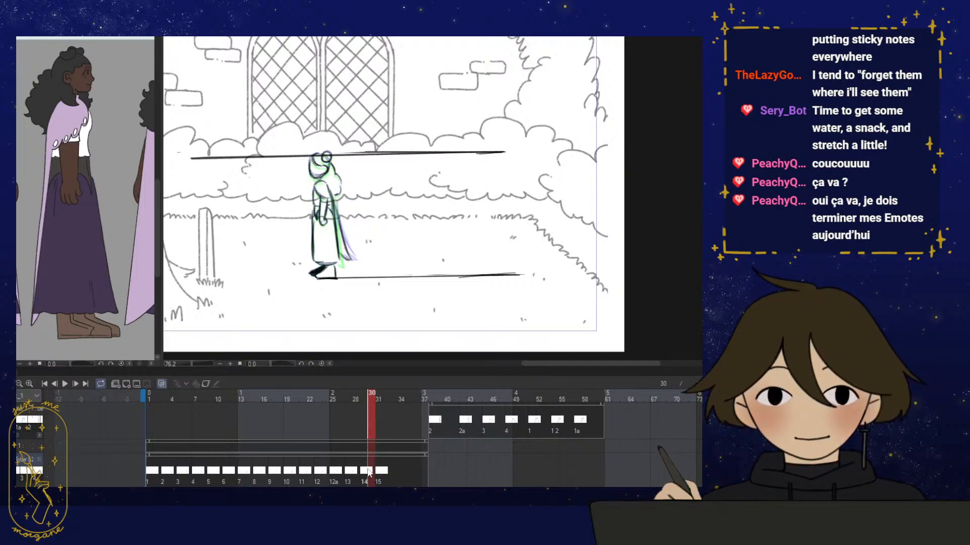
Fine-tune the height of the standing figure on cels 14 and 15 with small transforms against the guide lines
{"action": "key", "text": "ctrl+t"}
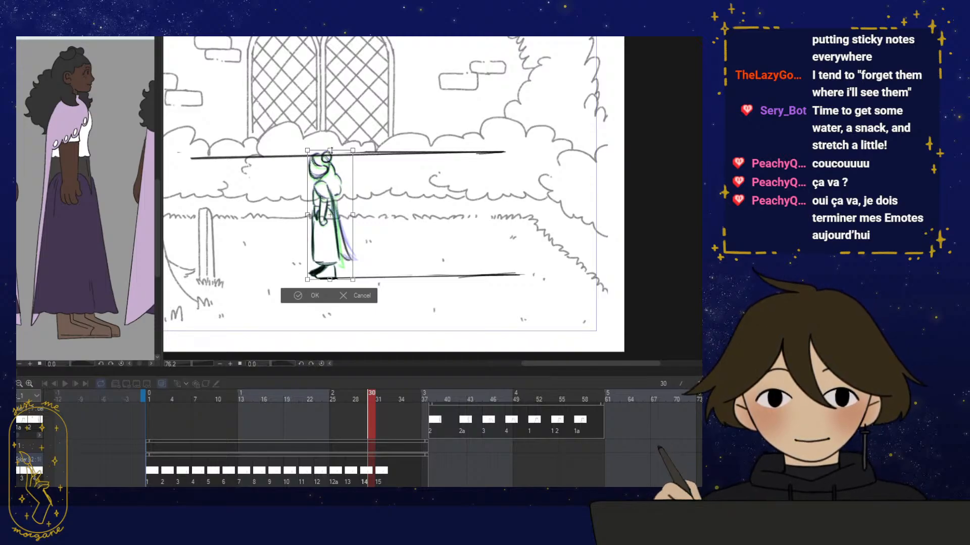
{"action": "left_click", "coordinate": [311, 297]}
{"action": "left_click", "coordinate": [379, 472]}
{"action": "left_click", "coordinate": [372, 472]}
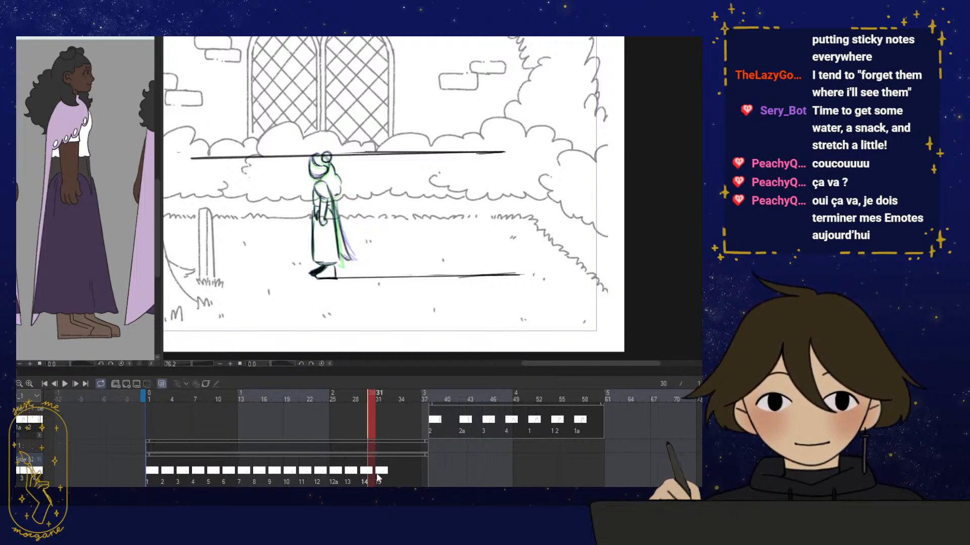
{"action": "left_click", "coordinate": [379, 472]}
{"action": "key", "text": "ctrl+t"}
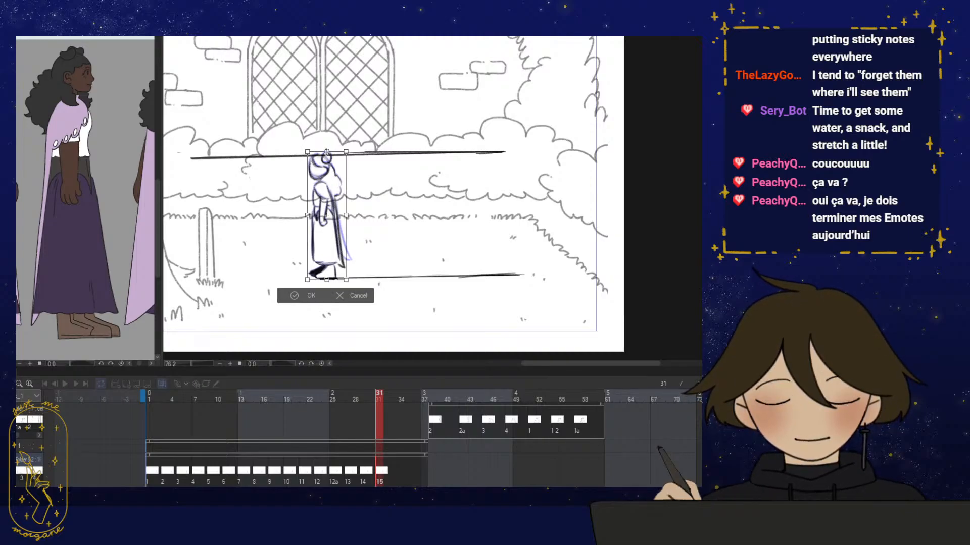
{"action": "left_click", "coordinate": [311, 295]}
Flip repeatedly between frames 30 and 31 to check the figure's height from cel 14 to cel 15
{"action": "left_click", "coordinate": [370, 472]}
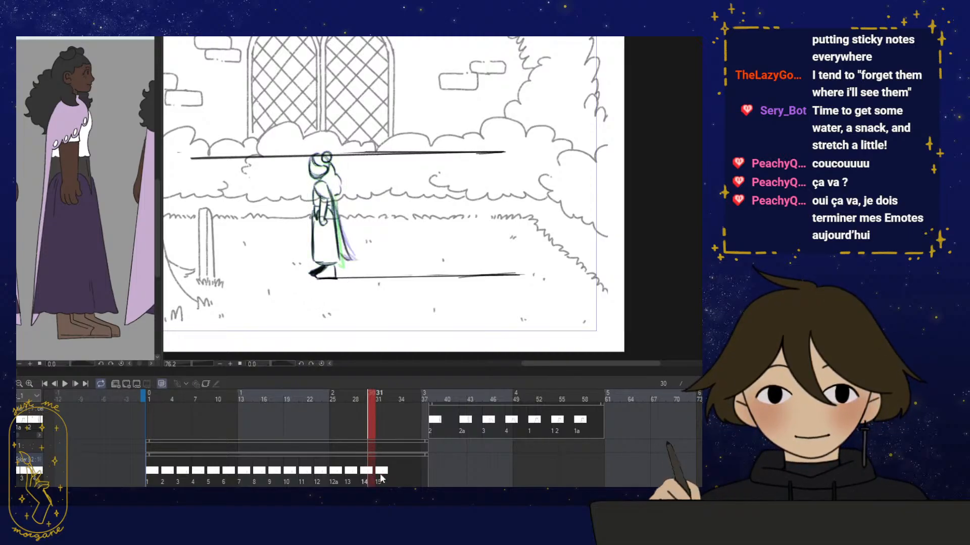
{"action": "left_click", "coordinate": [379, 472]}
{"action": "left_click", "coordinate": [371, 472]}
{"action": "left_click", "coordinate": [379, 472]}
{"action": "left_click", "coordinate": [370, 473]}
{"action": "left_click", "coordinate": [378, 472]}
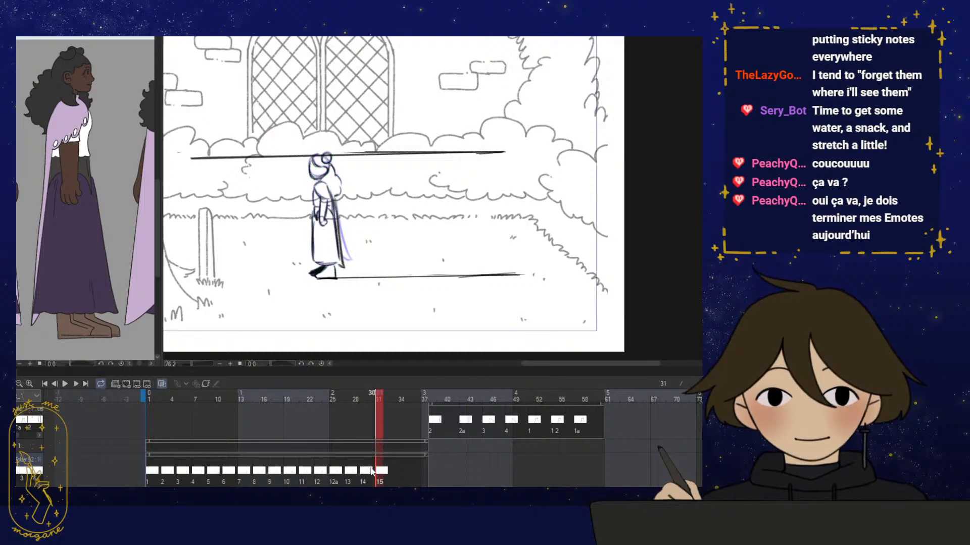
{"action": "left_click", "coordinate": [371, 472]}
{"action": "left_click", "coordinate": [379, 472]}
{"action": "left_click", "coordinate": [370, 470]}
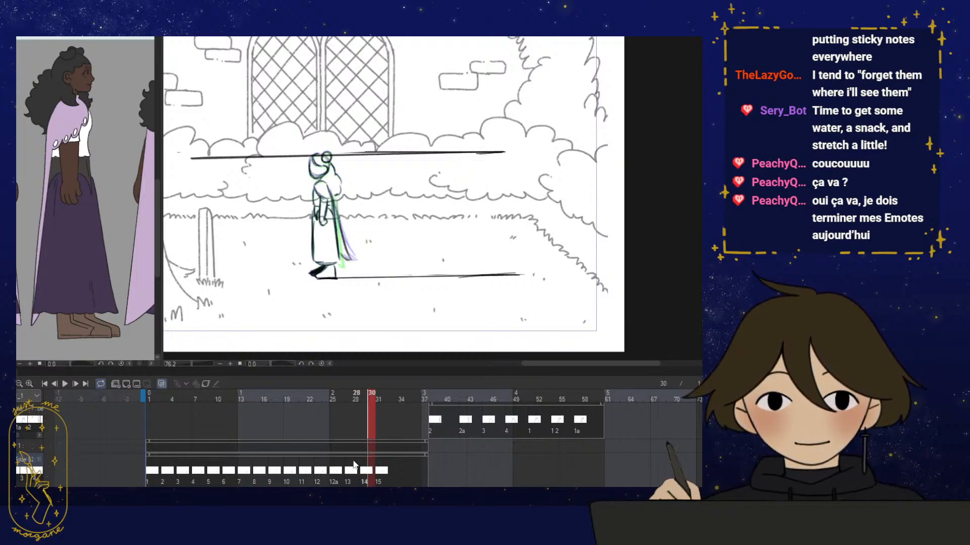
Adjust the height of the figure on cels 13 and 12a with transforms to fit the sloped head guide line
{"action": "left_click", "coordinate": [355, 467]}
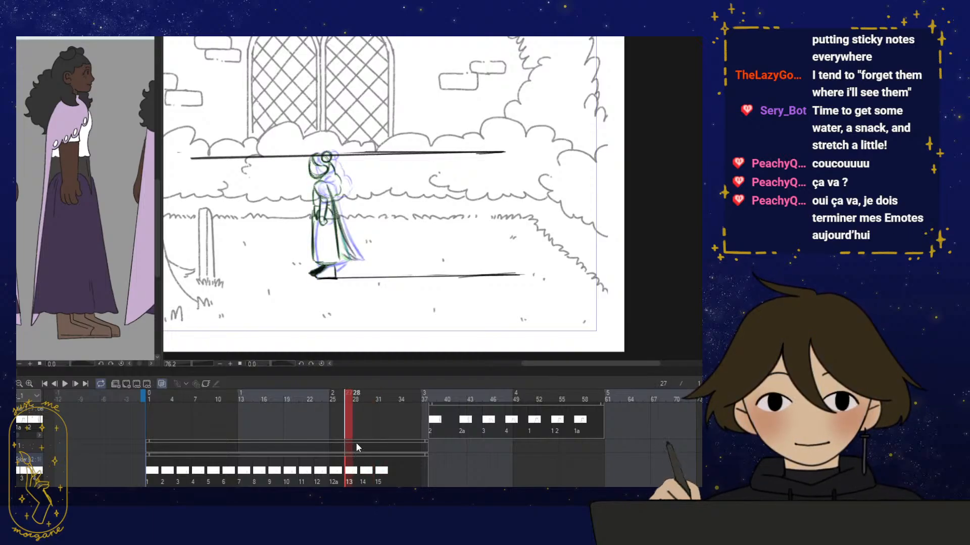
{"action": "key", "text": "ctrl+t"}
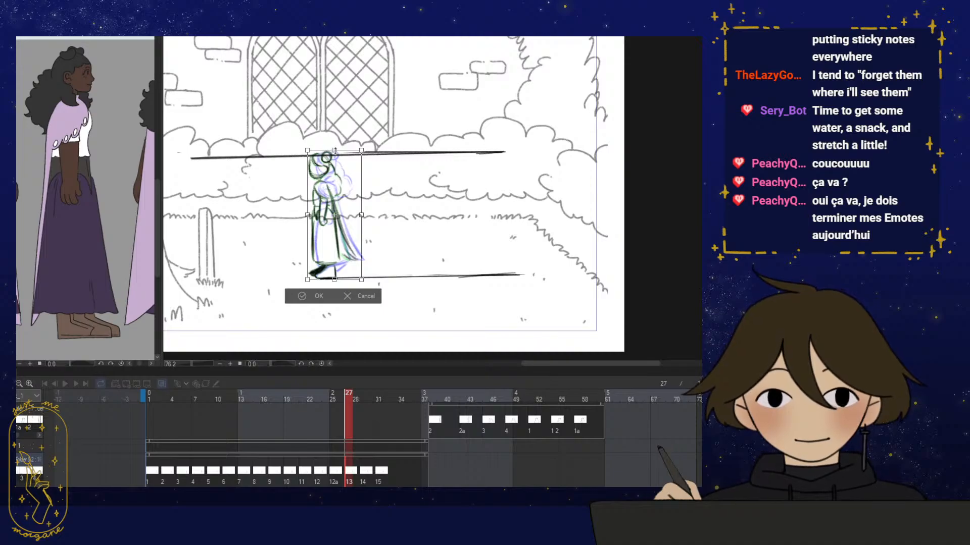
{"action": "left_click", "coordinate": [302, 296]}
{"action": "left_click", "coordinate": [337, 469]}
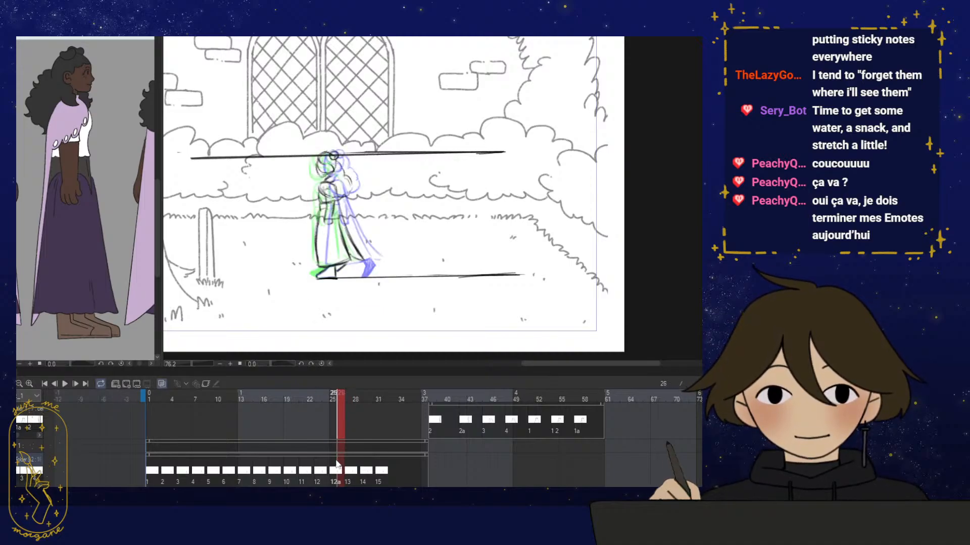
{"action": "key", "text": "ctrl+t"}
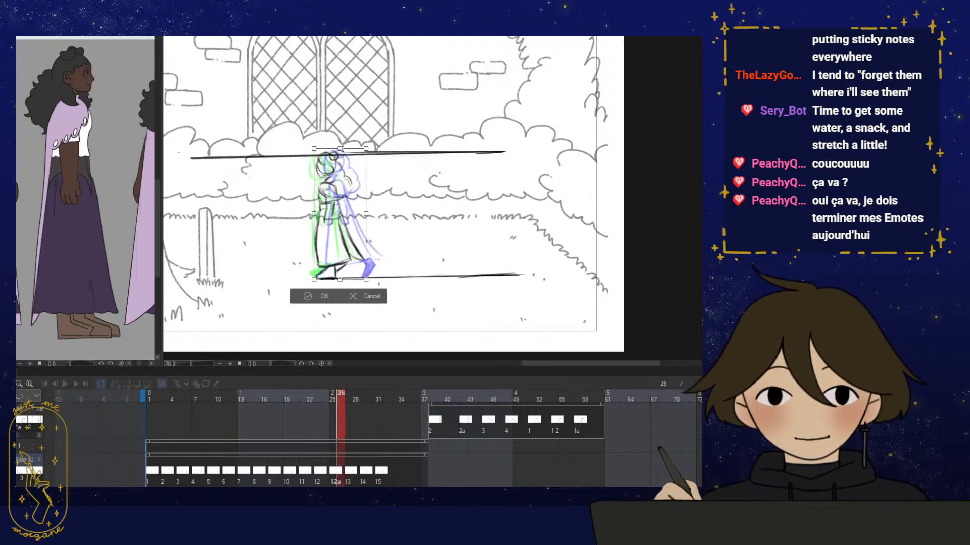
{"action": "left_click", "coordinate": [307, 296]}
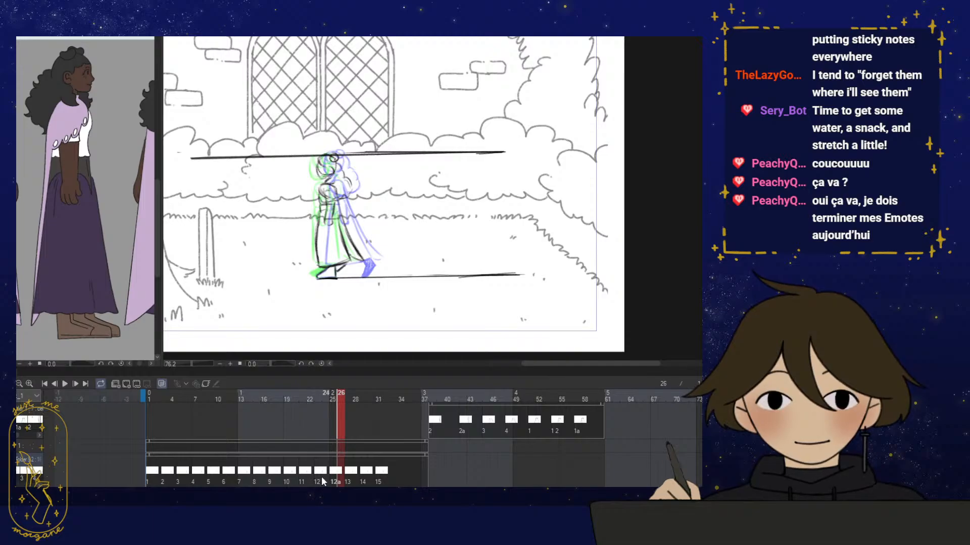
Scrub through the earlier walk poses, and adjust the figure's height on cel 12 with a transform to fit the head guide line
{"action": "left_click", "coordinate": [317, 477]}
{"action": "left_click_drag", "start_coordinate": [306, 396], "coordinate": [226, 401]}
{"action": "left_click_drag", "start_coordinate": [226, 471], "coordinate": [325, 457]}
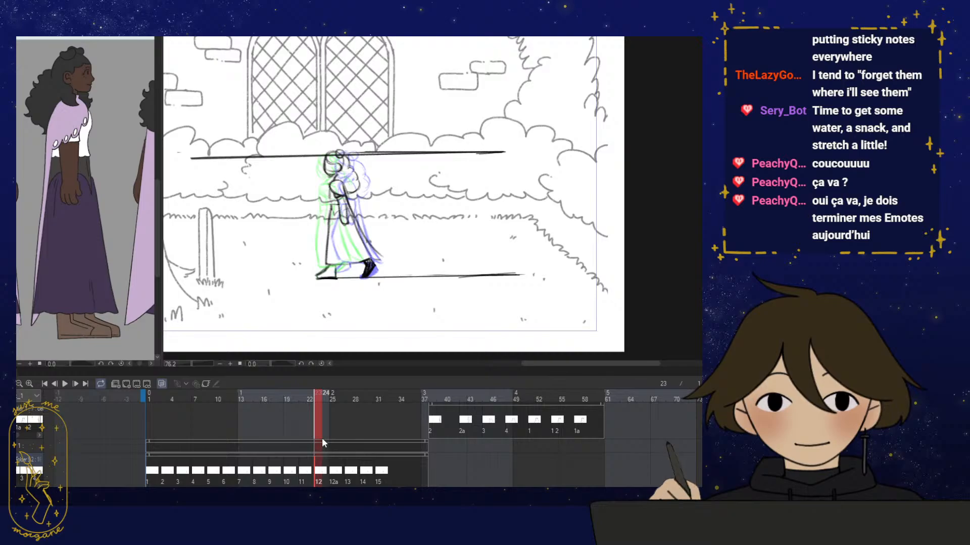
{"action": "key", "text": "ctrl+t"}
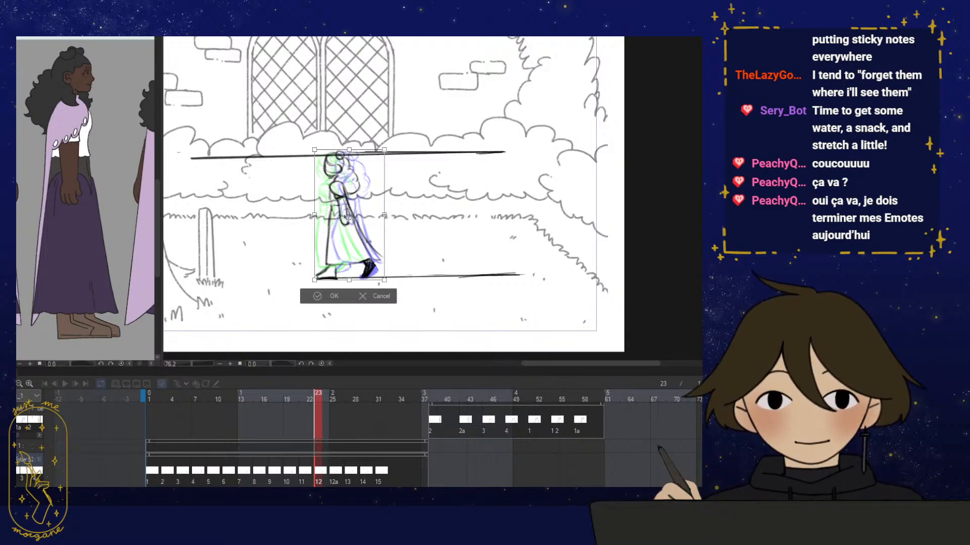
{"action": "left_click", "coordinate": [330, 296]}
Refine the figure's height on cels 14 and 13 again with small transforms so they match their neighbouring poses
{"action": "left_click", "coordinate": [334, 472]}
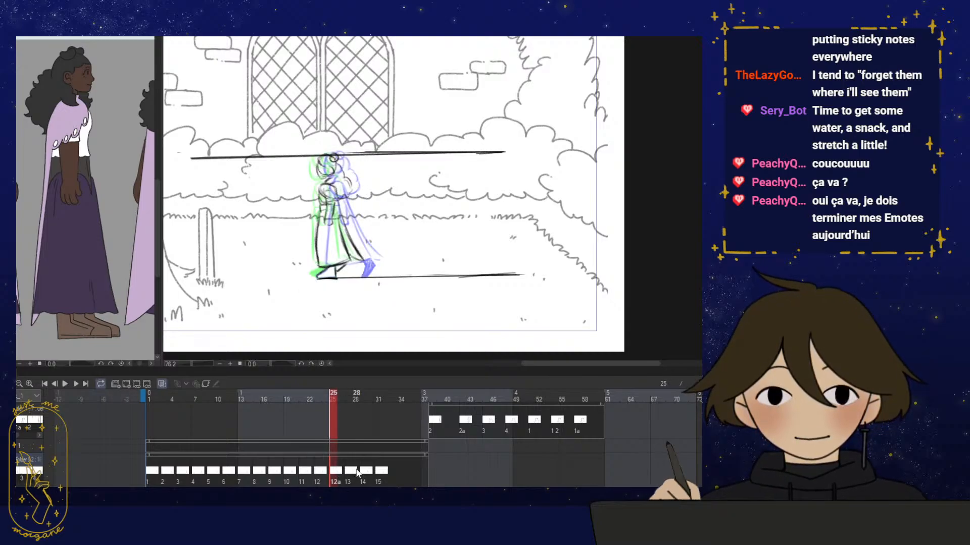
{"action": "left_click_drag", "start_coordinate": [356, 472], "coordinate": [364, 441]}
{"action": "key", "text": "ctrl+t"}
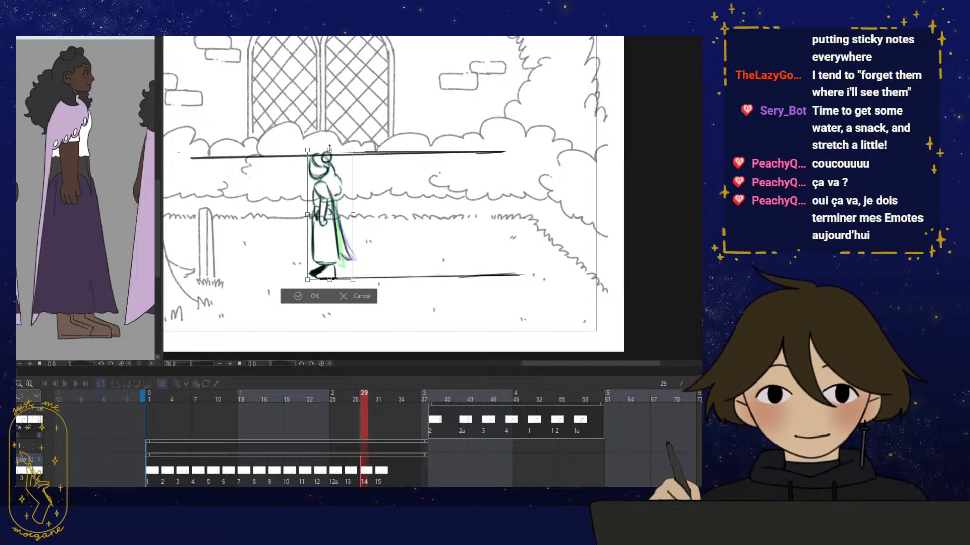
{"action": "left_click", "coordinate": [313, 294]}
{"action": "left_click", "coordinate": [361, 471]}
{"action": "key", "text": "ctrl+t"}
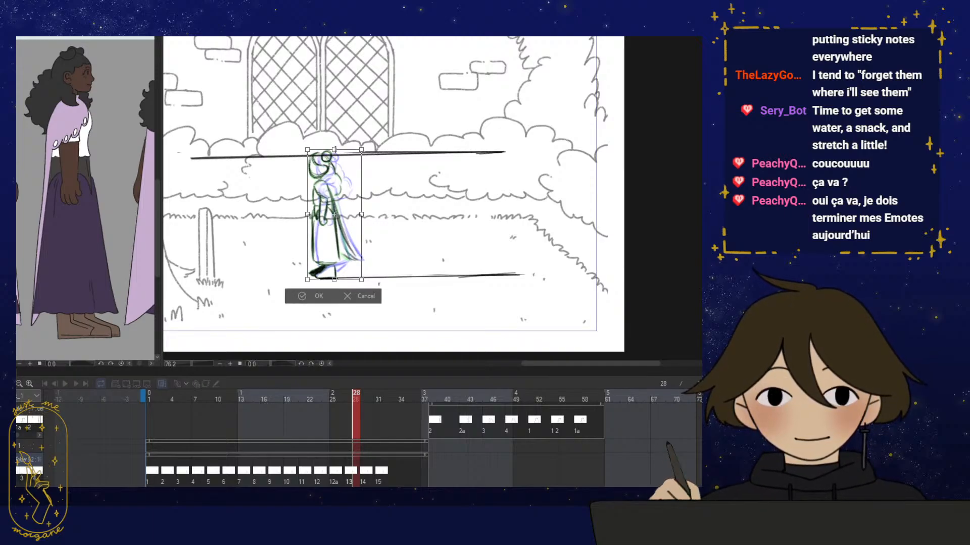
{"action": "left_click", "coordinate": [309, 295]}
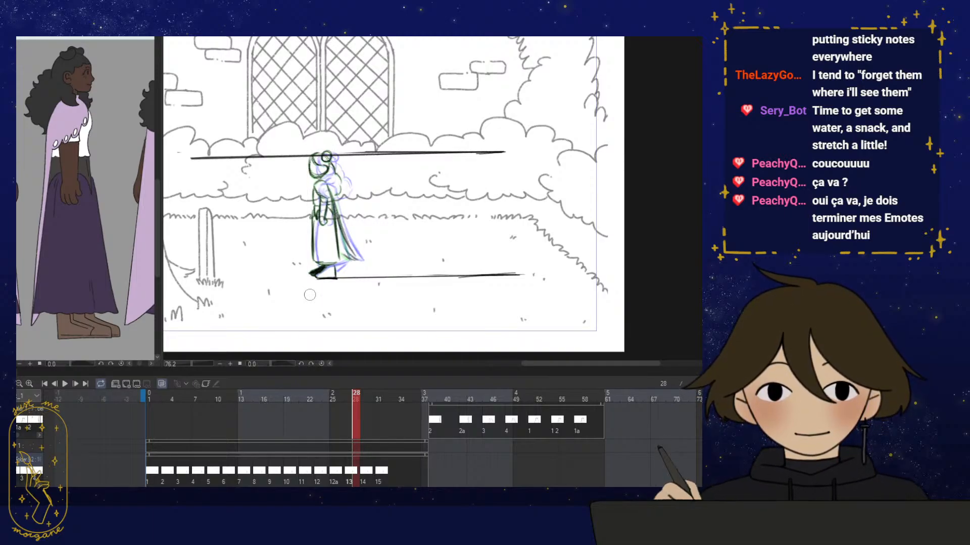
Shorten the playback range so it ends with the rough walk clip, and play the loop from frame 1 to review the motion
{"action": "left_click_drag", "start_coordinate": [348, 395], "coordinate": [150, 402]}
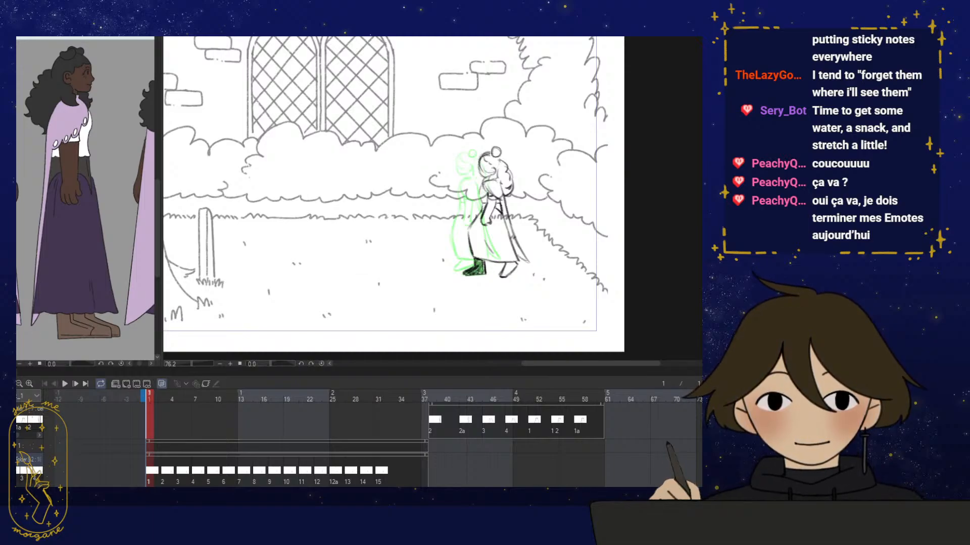
{"action": "left_click", "coordinate": [19, 383]}
{"action": "left_click", "coordinate": [19, 384]}
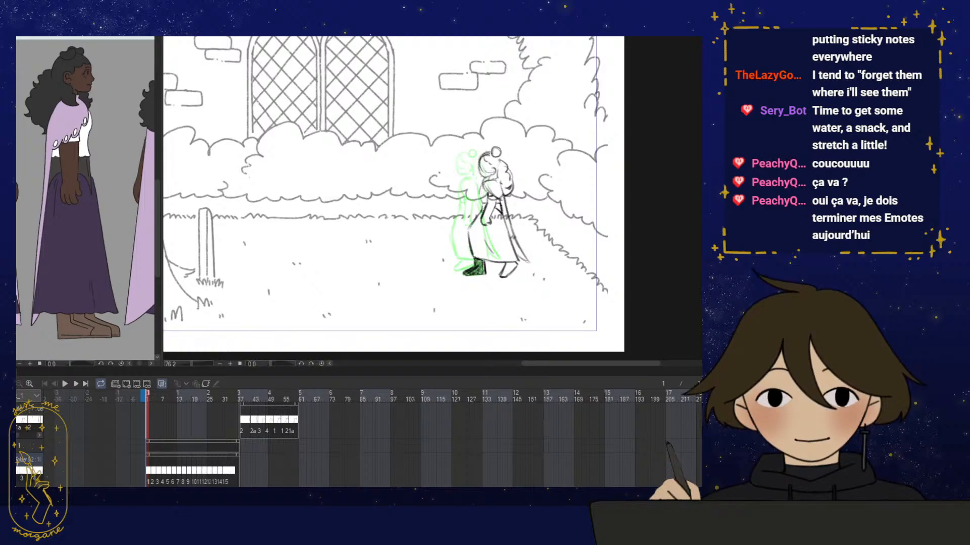
{"action": "left_click_drag", "start_coordinate": [453, 486], "coordinate": [656, 477]}
{"action": "left_click_drag", "start_coordinate": [186, 384], "coordinate": [135, 383]}
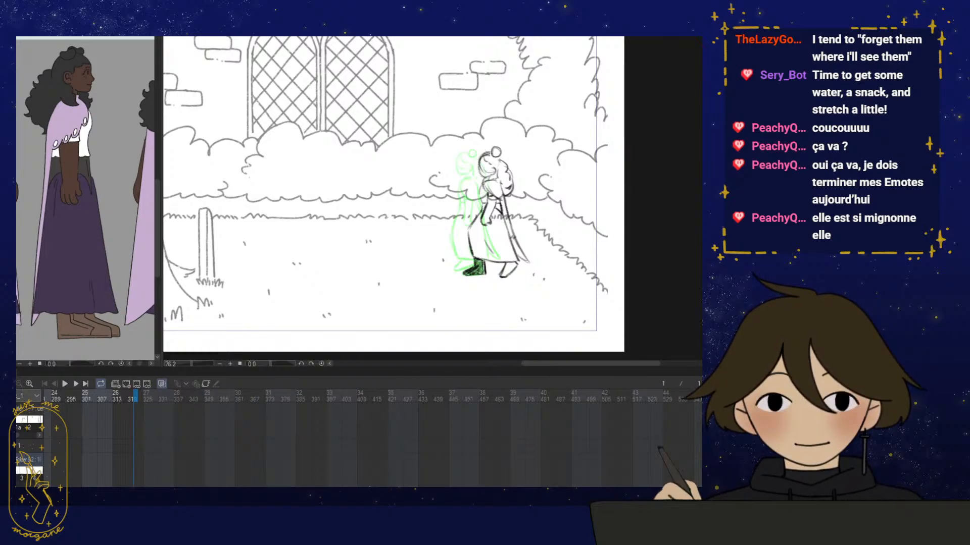
{"action": "left_click_drag", "start_coordinate": [380, 486], "coordinate": [200, 464]}
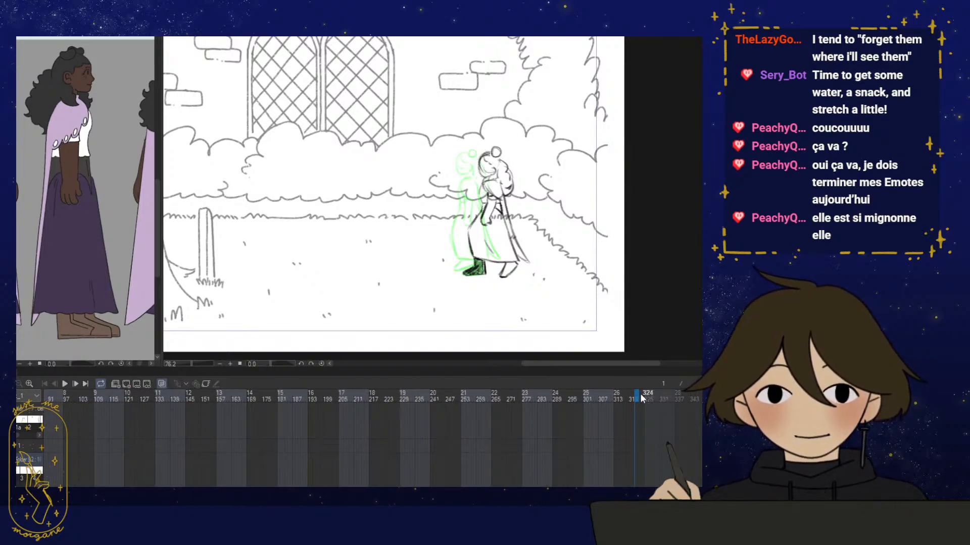
{"action": "mouse_move", "coordinate": [636, 393]}
{"action": "left_mouse_down"}
{"action": "mouse_move", "coordinate": [128, 393]}
{"action": "mouse_move", "coordinate": [417, 395]}
{"action": "mouse_move", "coordinate": [201, 404]}
{"action": "left_mouse_up"}
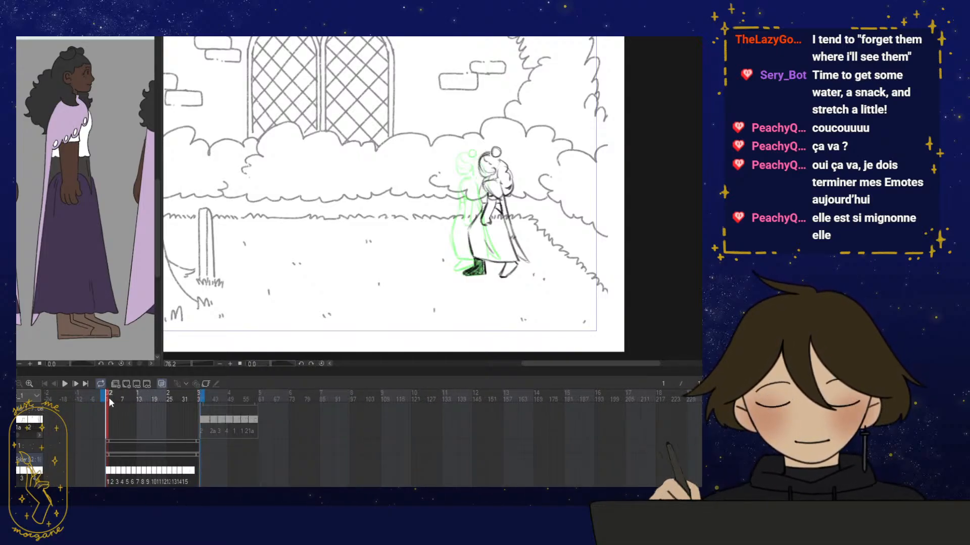
{"action": "left_click", "coordinate": [65, 383]}
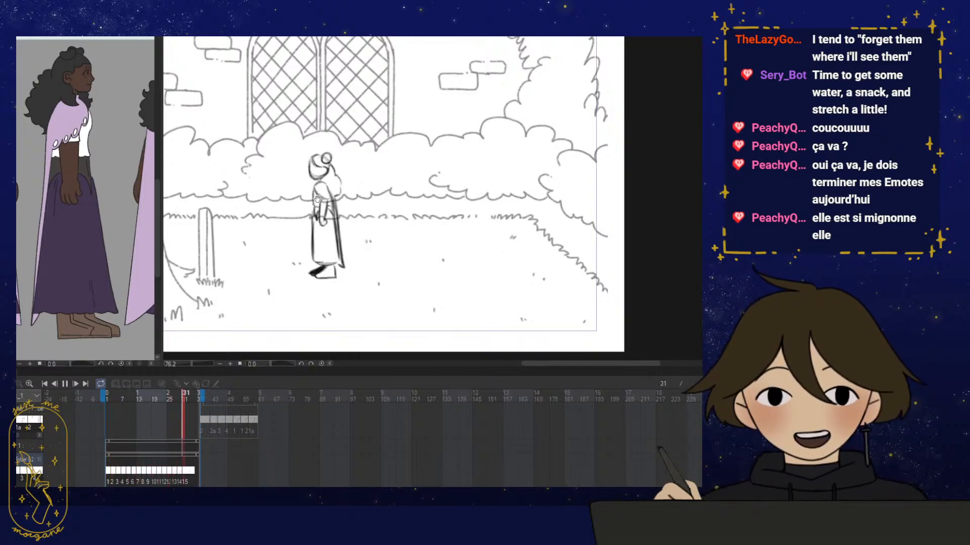
{"action": "left_click", "coordinate": [66, 384]}
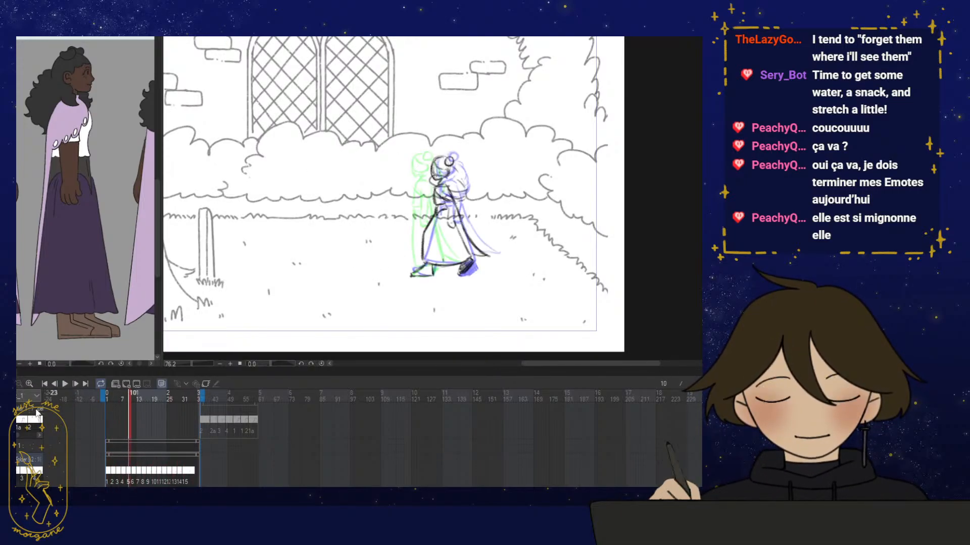
Switch from the rough walk to the cleaned line animation, and go to its first cel at frame 1
{"action": "left_click", "coordinate": [29, 459]}
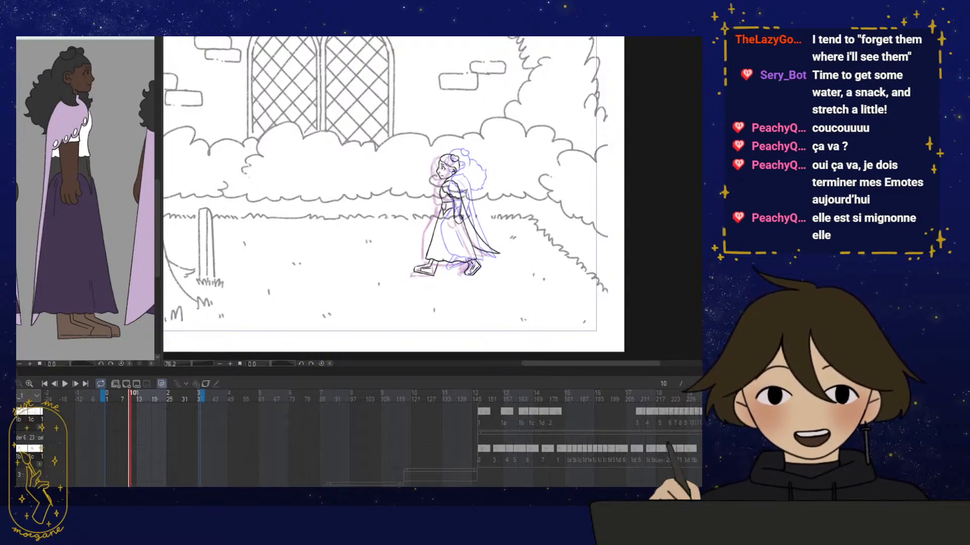
{"action": "scroll", "coordinate": [364, 444], "scroll_direction": "up", "scroll_amount": 1}
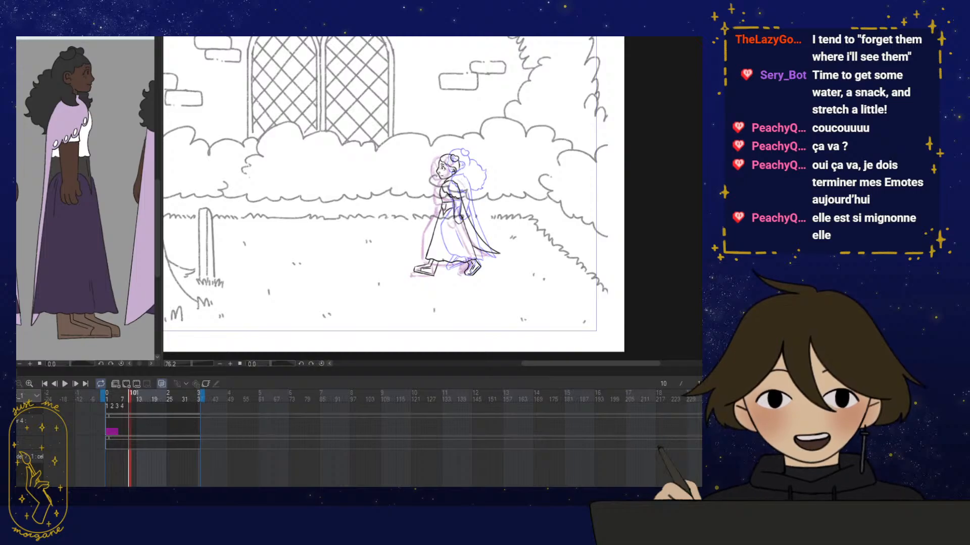
{"action": "scroll", "coordinate": [364, 444], "scroll_direction": "up", "scroll_amount": 5}
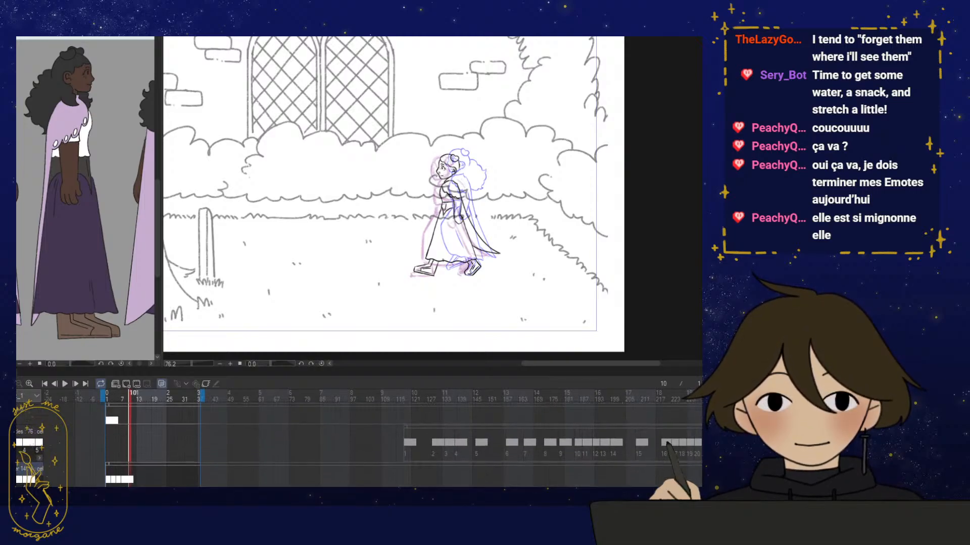
{"action": "scroll", "coordinate": [363, 445], "scroll_direction": "down", "scroll_amount": 2}
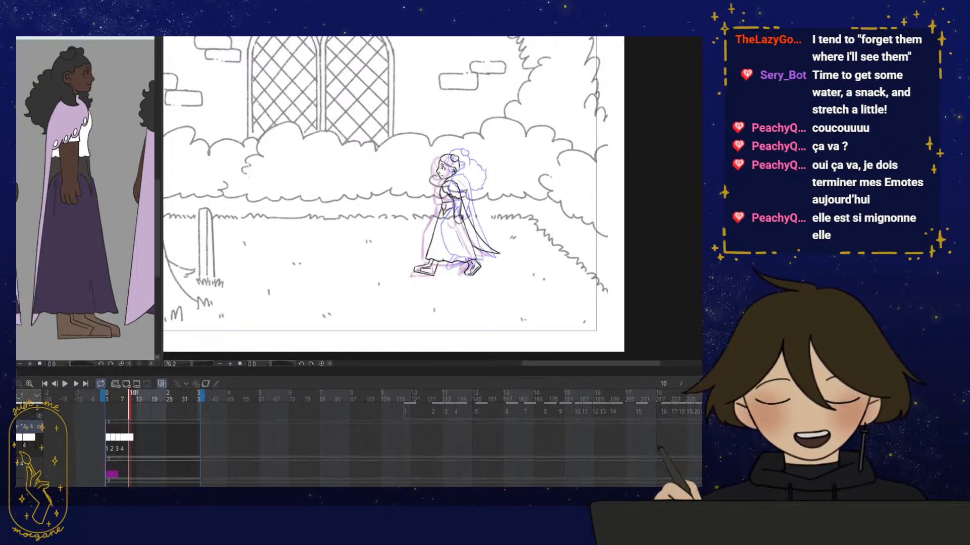
{"action": "left_click", "coordinate": [108, 434]}
Stretch the cleaned figure on cel 1 slightly taller with a transform towards the height of the rough underneath
{"action": "left_click_drag", "start_coordinate": [539, 283], "coordinate": [493, 289]}
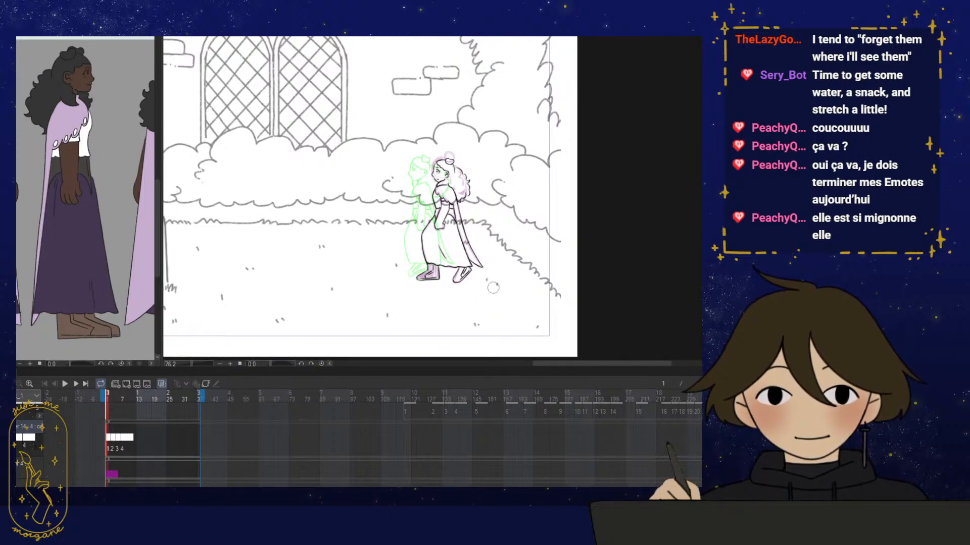
{"action": "left_click_drag", "start_coordinate": [468, 249], "coordinate": [481, 249]}
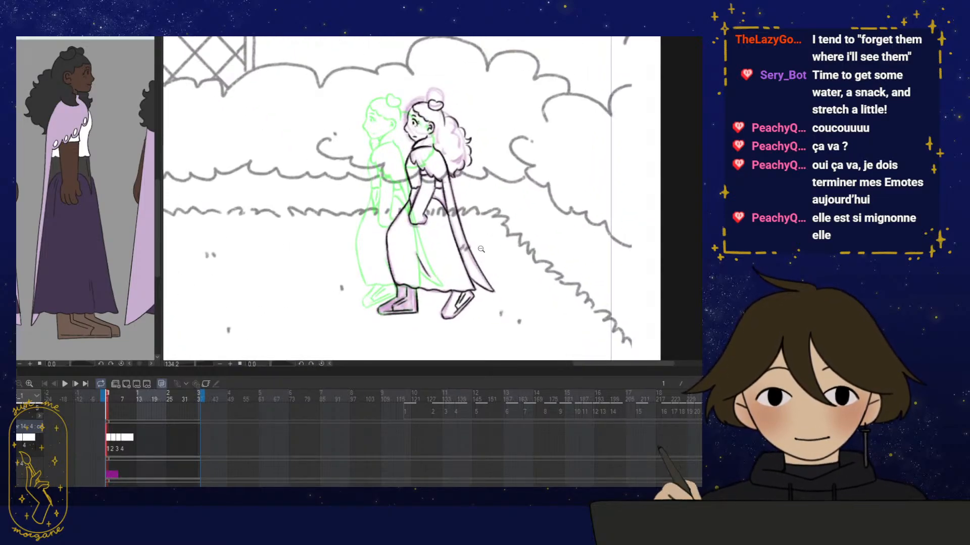
{"action": "key", "text": "ctrl+t"}
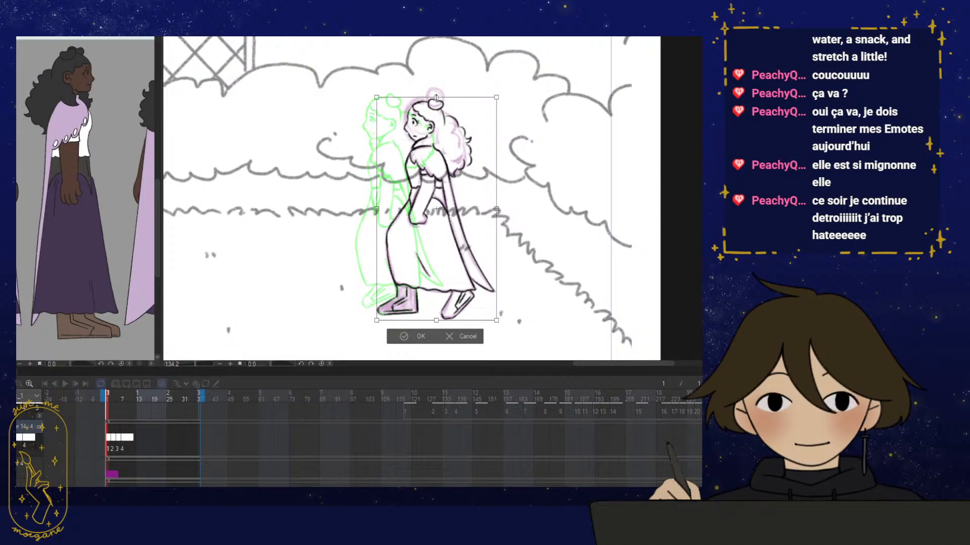
{"action": "mouse_move", "coordinate": [436, 96]}
{"action": "left_mouse_down"}
{"action": "mouse_move", "coordinate": [436, 87]}
{"action": "mouse_move", "coordinate": [437, 96]}
{"action": "left_mouse_up"}
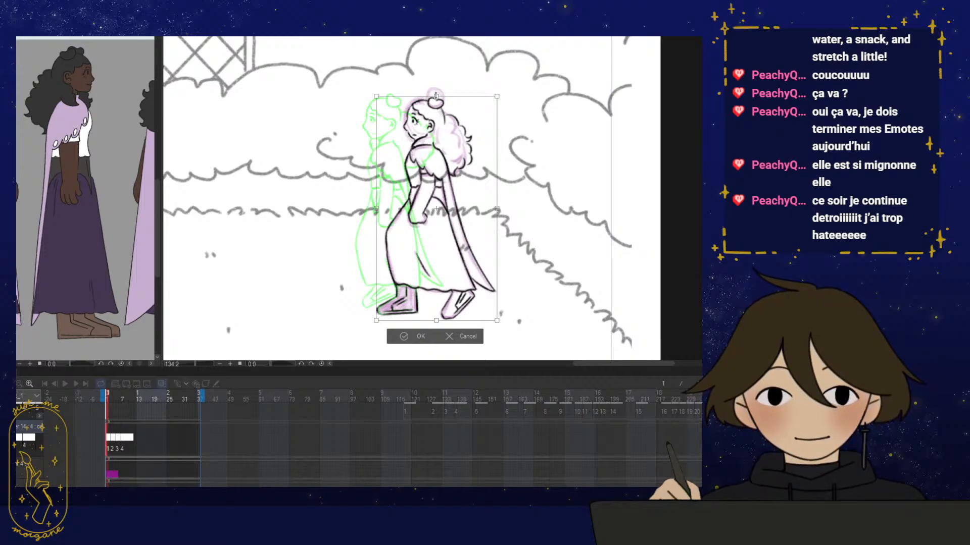
{"action": "left_click", "coordinate": [421, 331]}
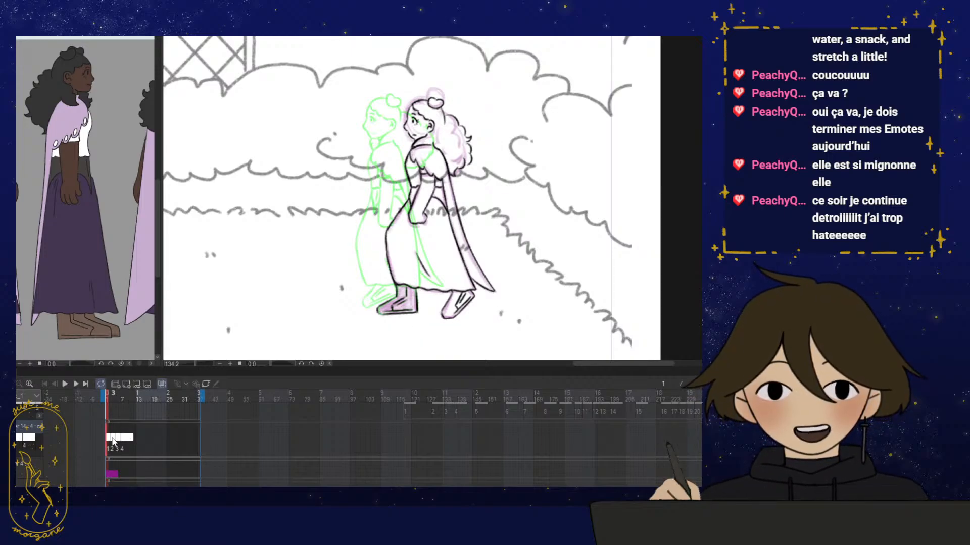
Go to cel 2 of the cleaned animation at frame 3 and stretch its figure slightly taller with a transform
{"action": "left_click", "coordinate": [112, 393]}
{"action": "left_click", "coordinate": [29, 383]}
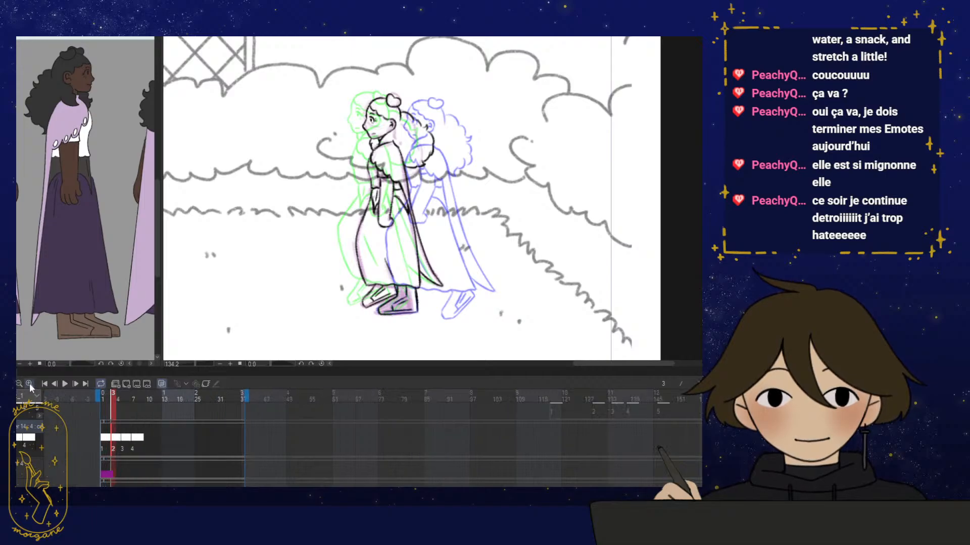
{"action": "scroll", "coordinate": [198, 484], "scroll_direction": "left", "scroll_amount": 1}
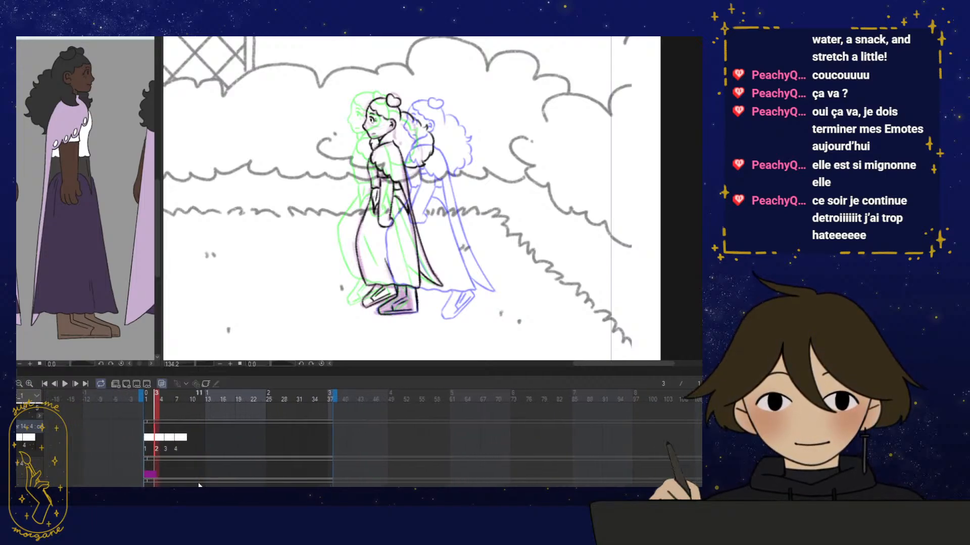
{"action": "scroll", "coordinate": [486, 260], "scroll_direction": "up", "scroll_amount": 2}
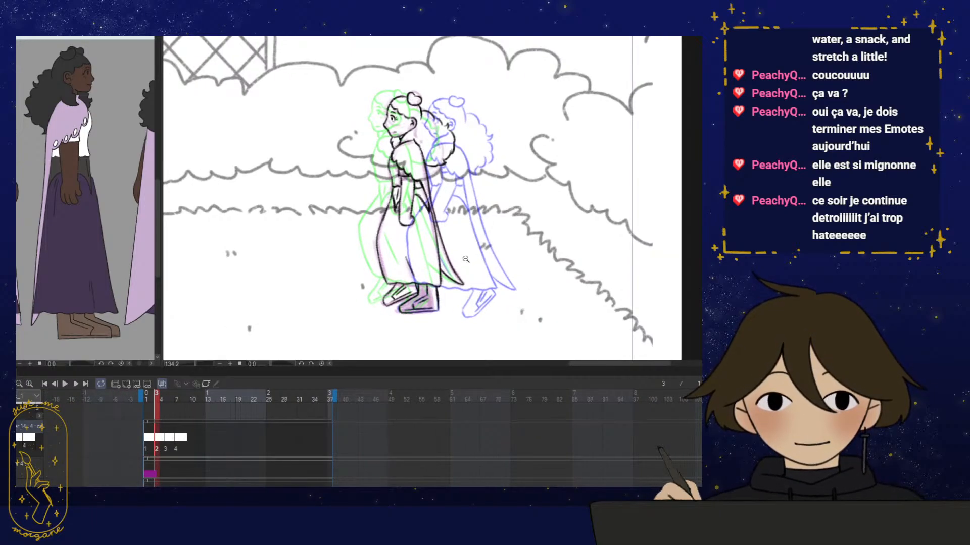
{"action": "key", "text": "ctrl+t"}
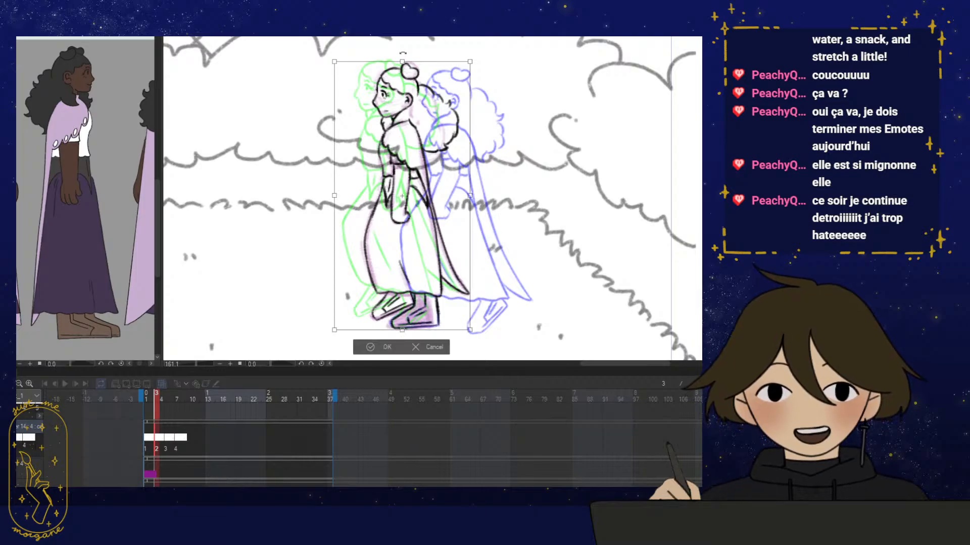
{"action": "left_click_drag", "start_coordinate": [403, 59], "coordinate": [402, 60]}
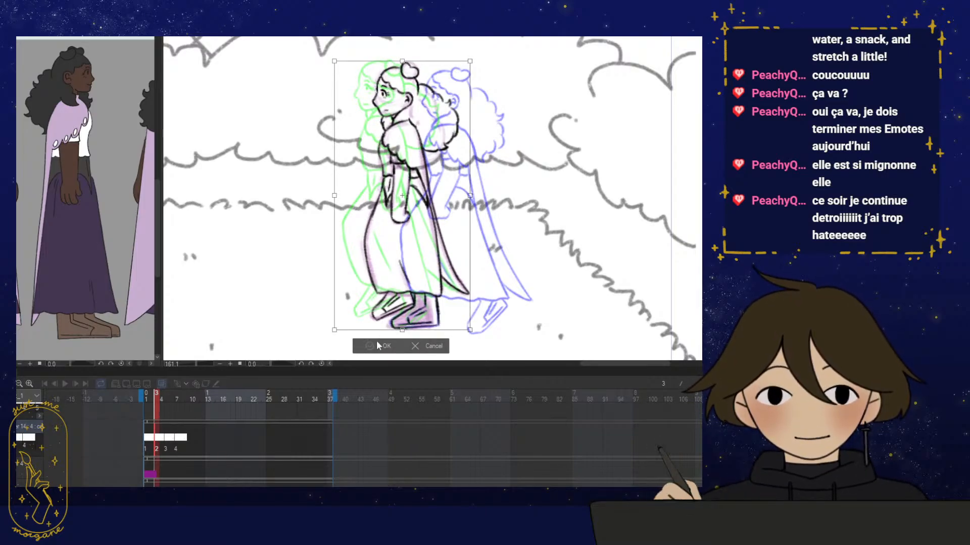
{"action": "left_click", "coordinate": [377, 340]}
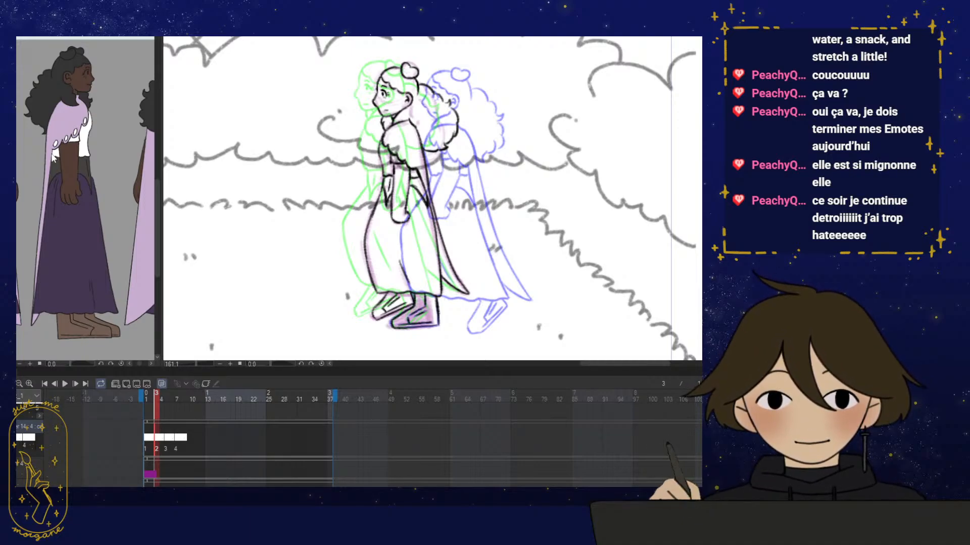
Go to cel 4 at frame 7 and stretch the cleaned figure slightly taller to fit the corrected rough
{"action": "left_click_drag", "start_coordinate": [154, 397], "coordinate": [177, 400]}
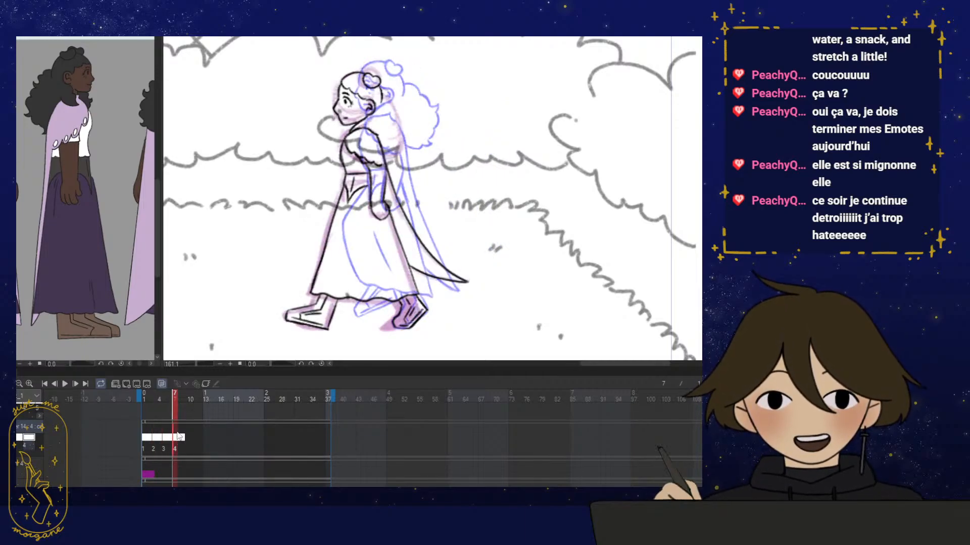
{"action": "key", "text": "ctrl+t"}
{"action": "left_click_drag", "start_coordinate": [377, 70], "coordinate": [378, 67]}
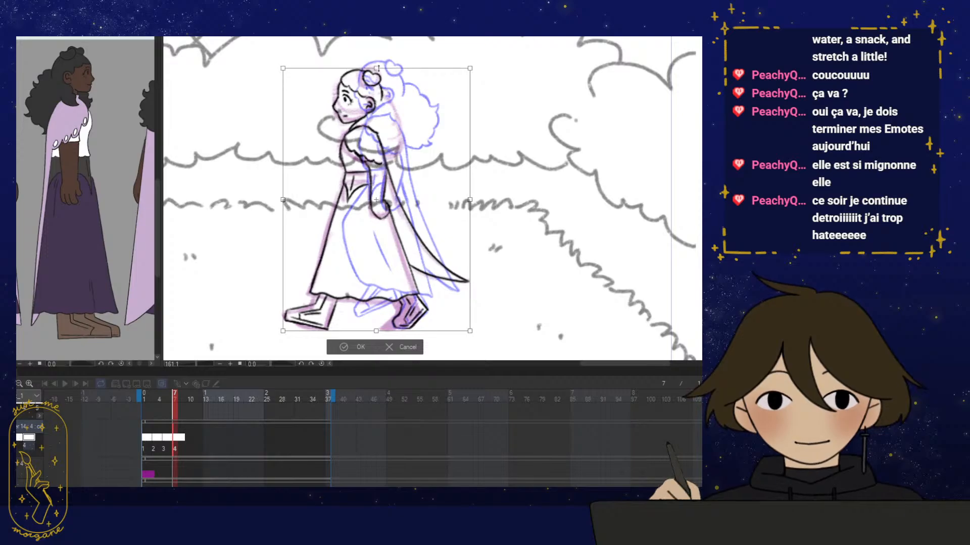
{"action": "left_click", "coordinate": [347, 347]}
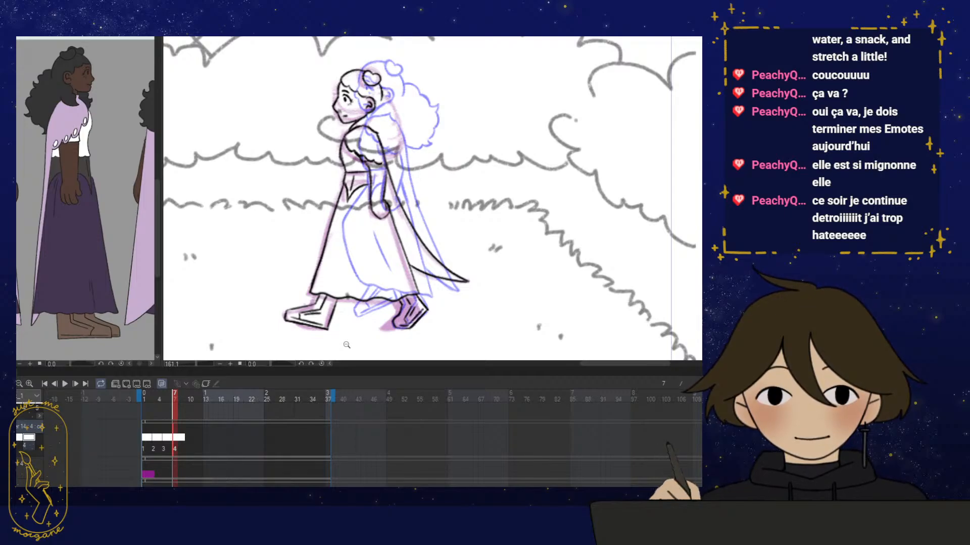
Examine the cleaned figure on cel 4 against the rough with the canvas mirrored and unmirrored, from the head down to the feet
{"action": "key", "text": "h"}
{"action": "left_click_drag", "start_coordinate": [499, 277], "coordinate": [434, 288]}
{"action": "left_click_drag", "start_coordinate": [446, 212], "coordinate": [482, 257]}
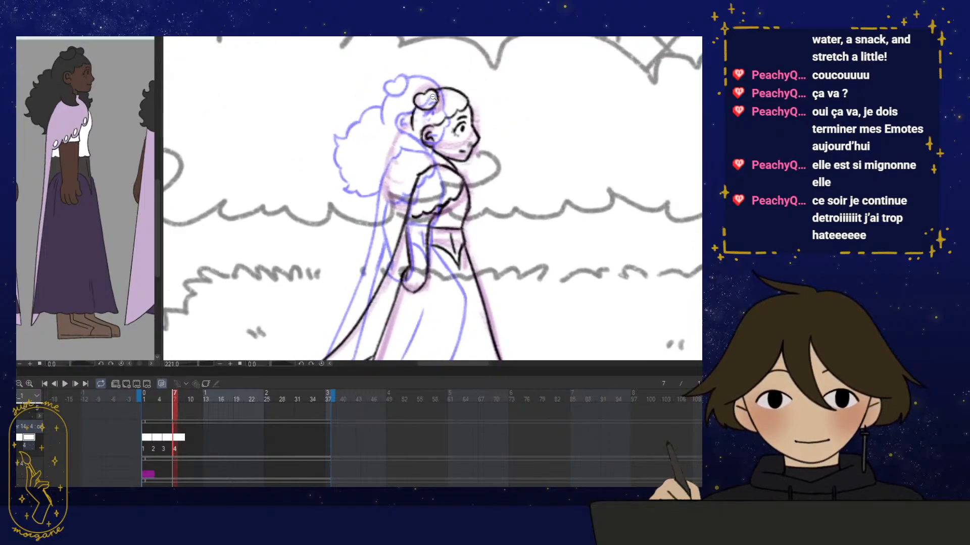
{"action": "mouse_move", "coordinate": [433, 97]}
{"action": "left_mouse_down"}
{"action": "mouse_move", "coordinate": [419, 83]}
{"action": "mouse_move", "coordinate": [424, 98]}
{"action": "left_mouse_up"}
{"action": "left_click_drag", "start_coordinate": [477, 308], "coordinate": [458, 257]}
{"action": "key", "text": "h"}
{"action": "left_click_drag", "start_coordinate": [481, 292], "coordinate": [433, 267]}
{"action": "left_click_drag", "start_coordinate": [469, 140], "coordinate": [478, 129]}
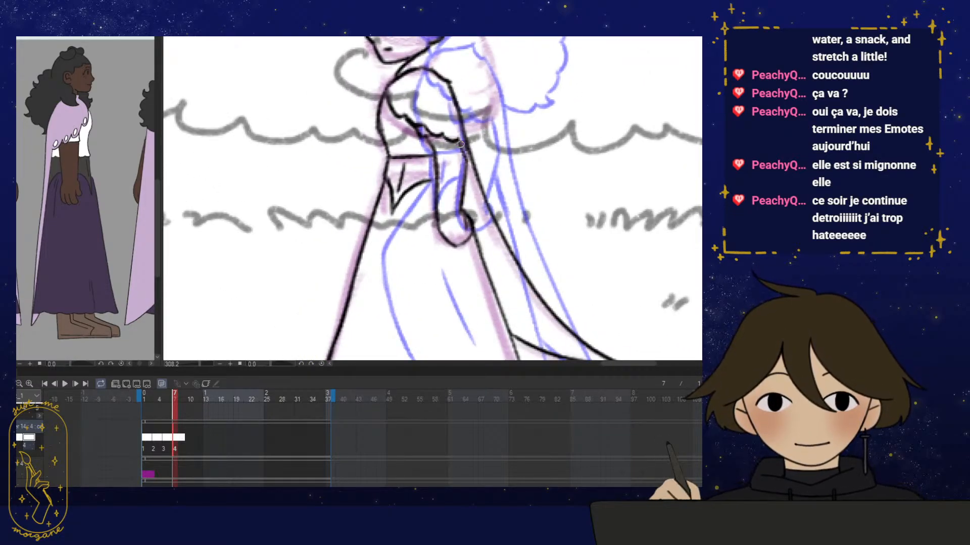
{"action": "scroll", "coordinate": [505, 208], "scroll_direction": "down", "scroll_amount": 5}
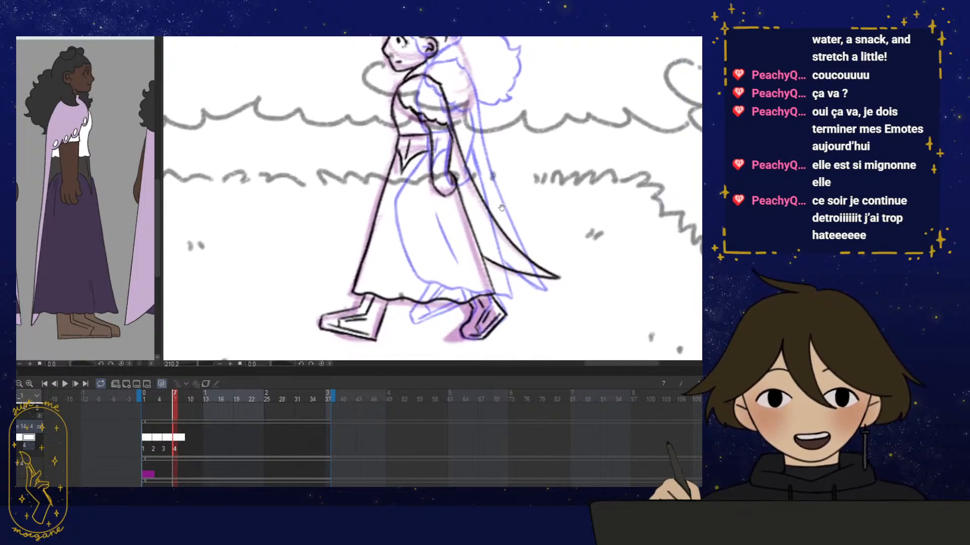
{"action": "left_click_drag", "start_coordinate": [504, 252], "coordinate": [500, 254]}
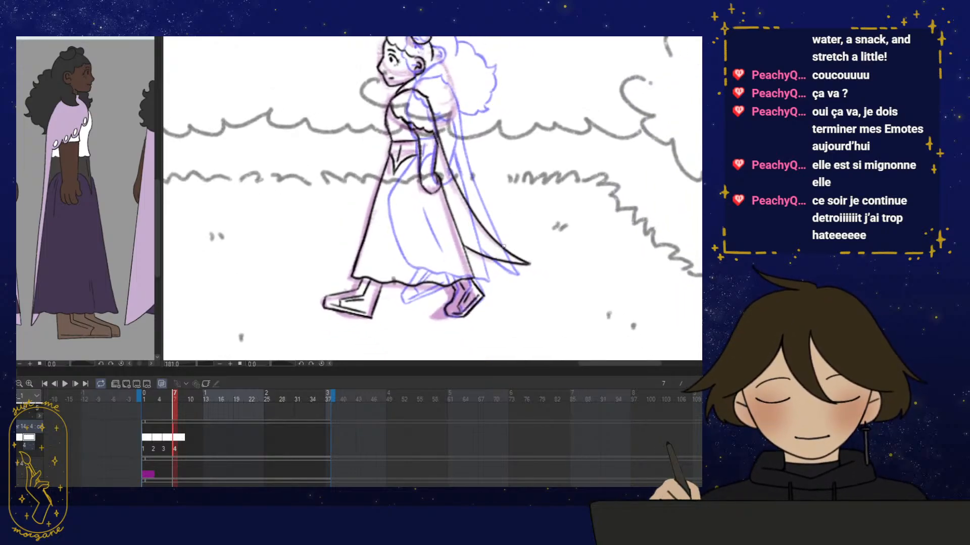
Add a new cel at frame 9 of the cleaned animation, and flip between frames 8 and 9 to compare the poses
{"action": "left_click", "coordinate": [186, 397]}
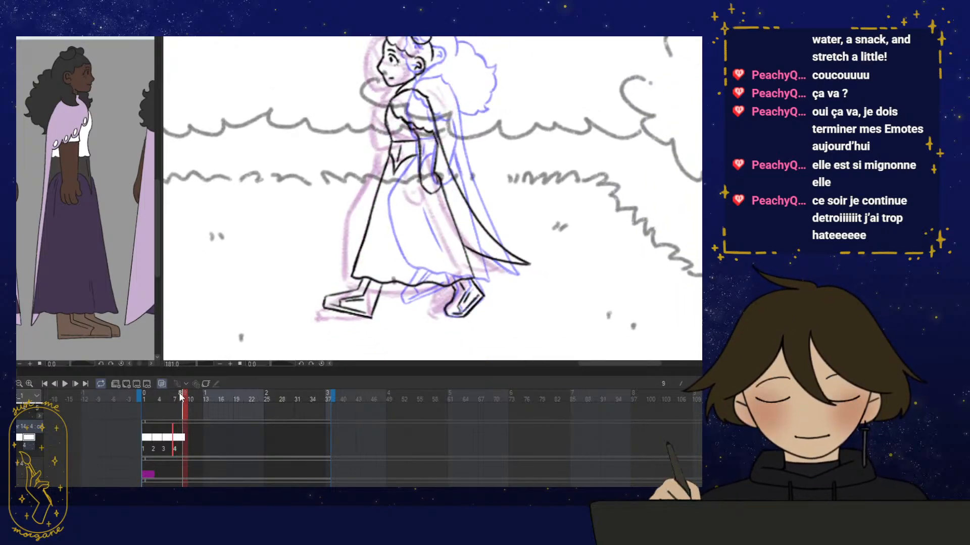
{"action": "key", "text": "ctrl+shift+alt+n"}
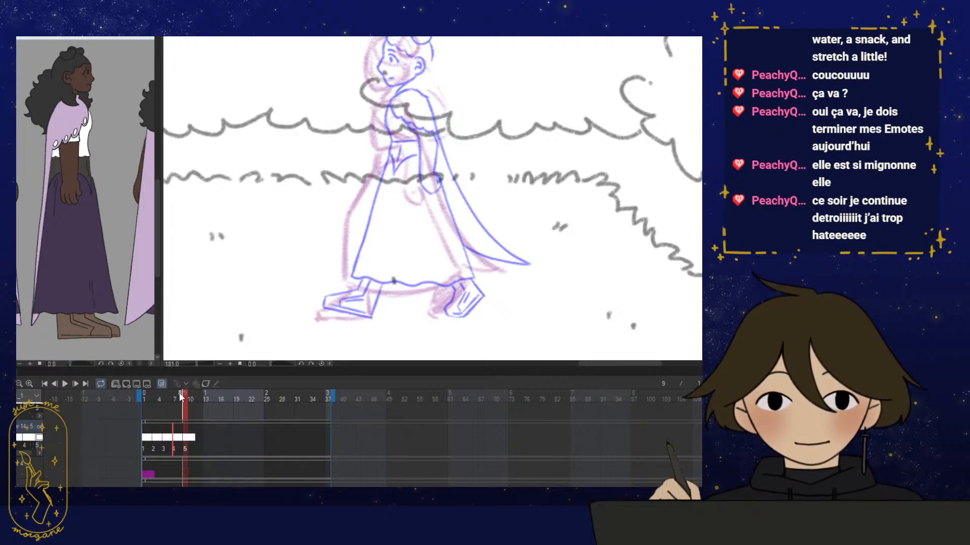
{"action": "left_click", "coordinate": [180, 397]}
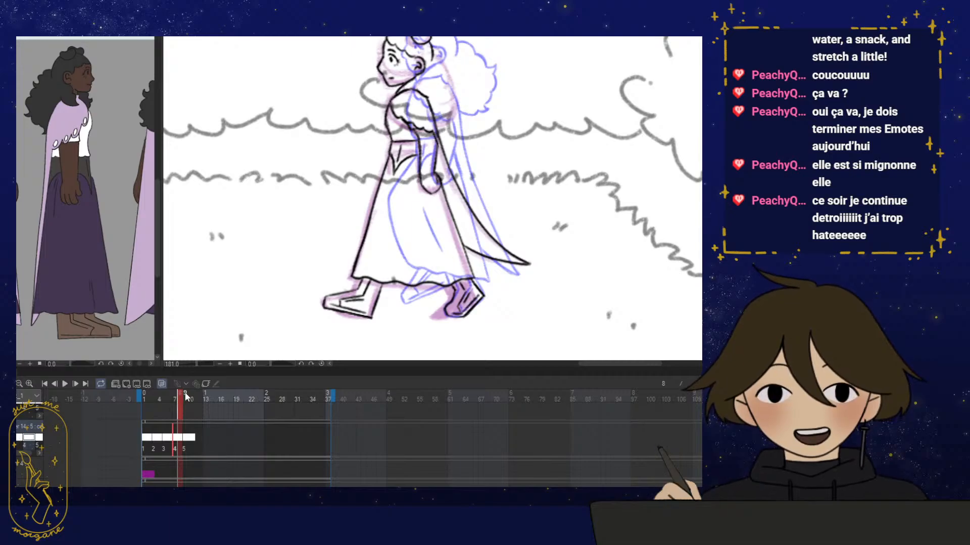
{"action": "left_click", "coordinate": [184, 398]}
{"action": "left_click", "coordinate": [180, 397]}
{"action": "left_click", "coordinate": [186, 397]}
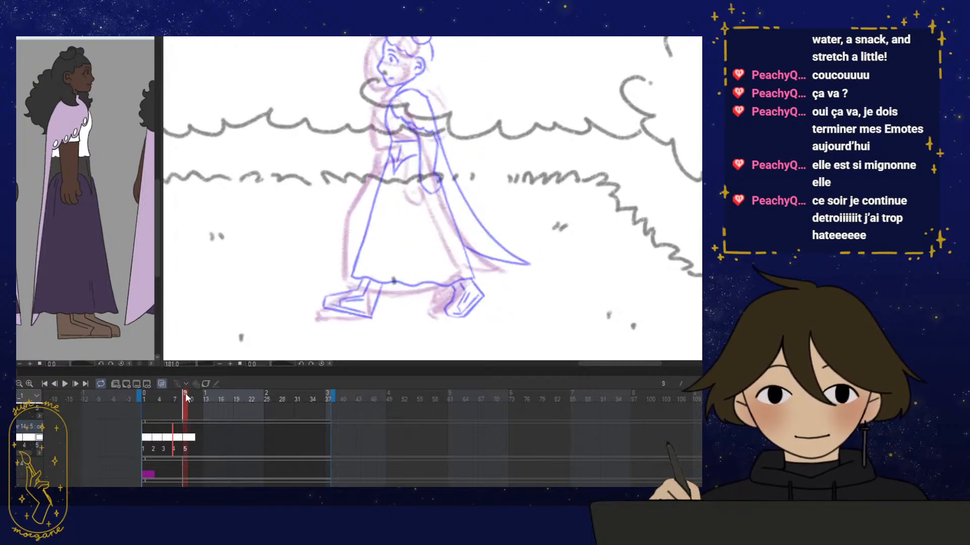
{"action": "left_click", "coordinate": [180, 398]}
{"action": "left_click", "coordinate": [185, 398]}
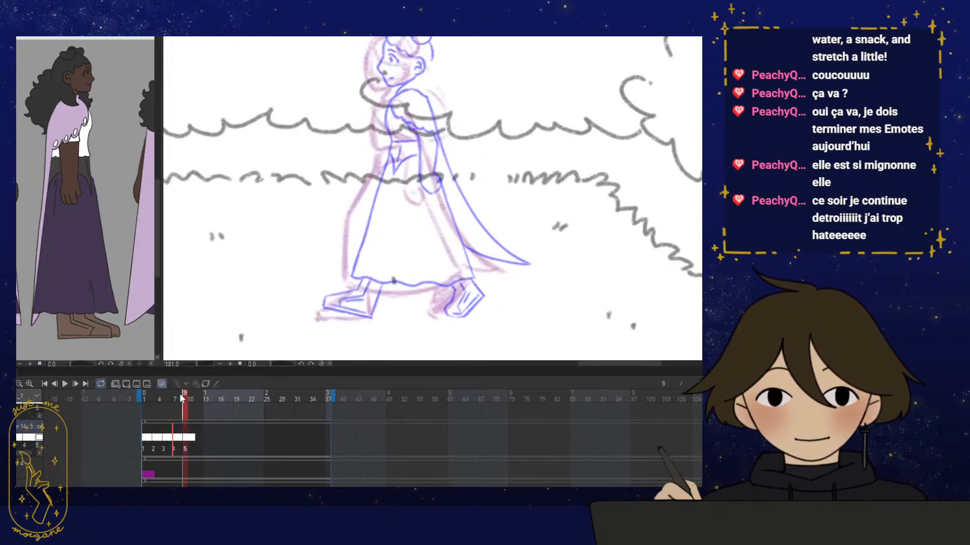
{"action": "left_click", "coordinate": [178, 393]}
{"action": "left_click", "coordinate": [183, 393]}
{"action": "left_click", "coordinate": [176, 392]}
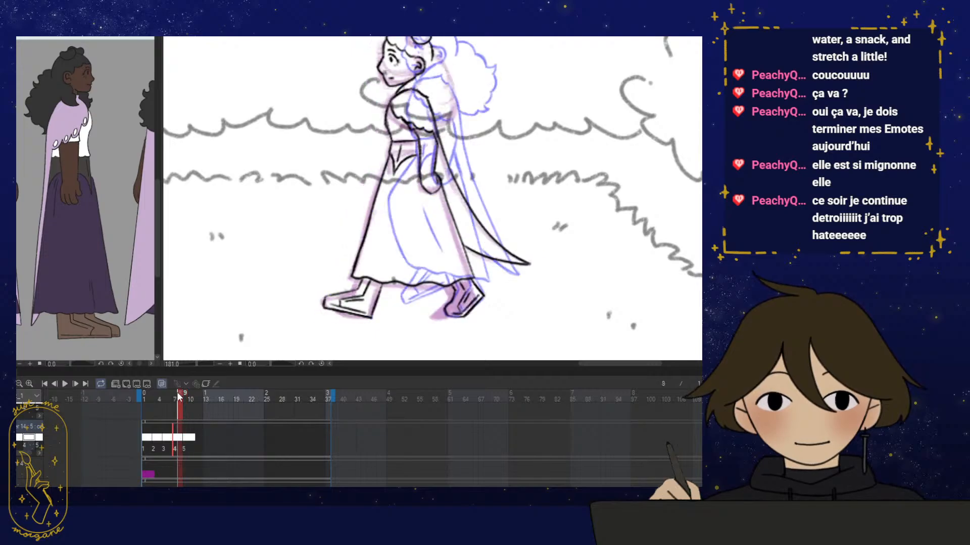
Mirror the canvas and start the cleaned hair outline on cel 4, curving down from the back of the head behind the ear
{"action": "key", "text": "h"}
{"action": "left_click_drag", "start_coordinate": [499, 226], "coordinate": [466, 255]}
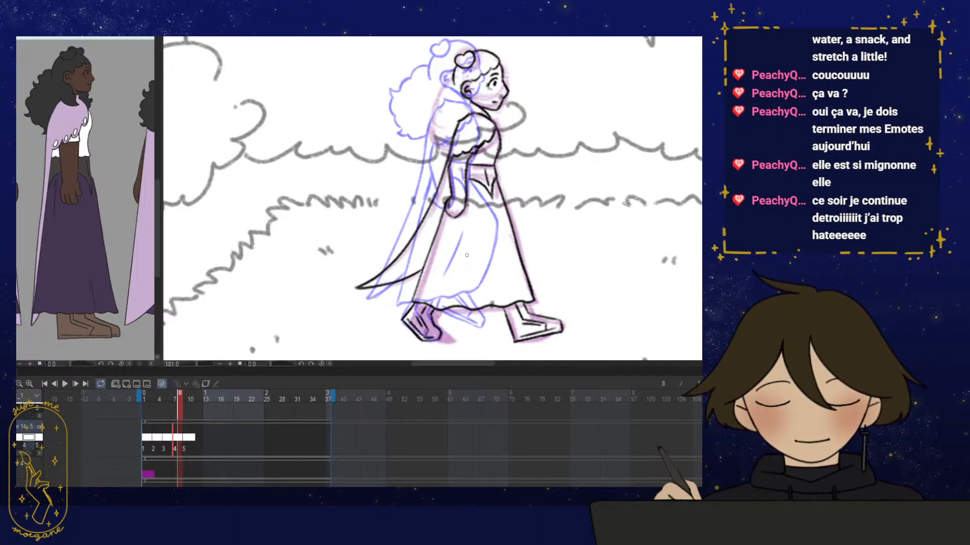
{"action": "left_click_drag", "start_coordinate": [179, 397], "coordinate": [179, 398]}
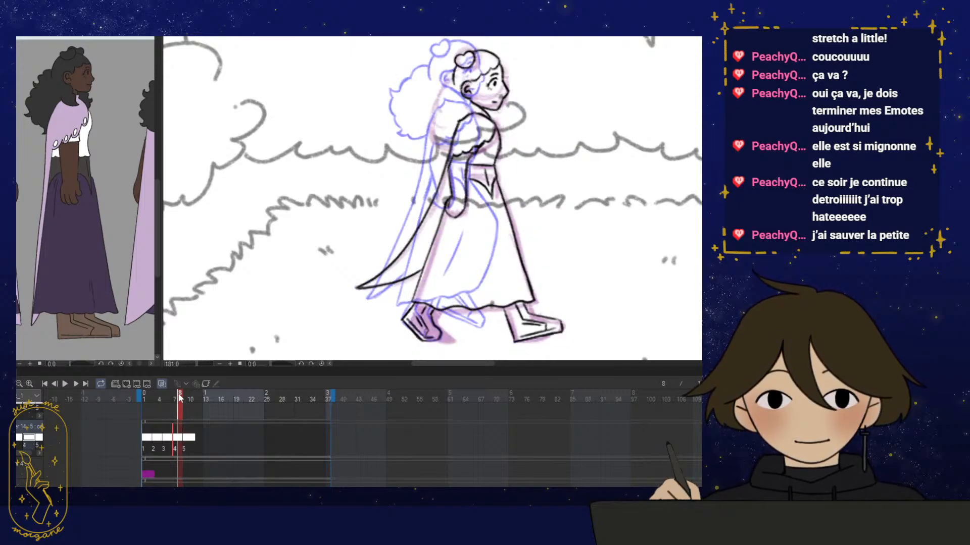
{"action": "left_click_drag", "start_coordinate": [485, 186], "coordinate": [450, 229]}
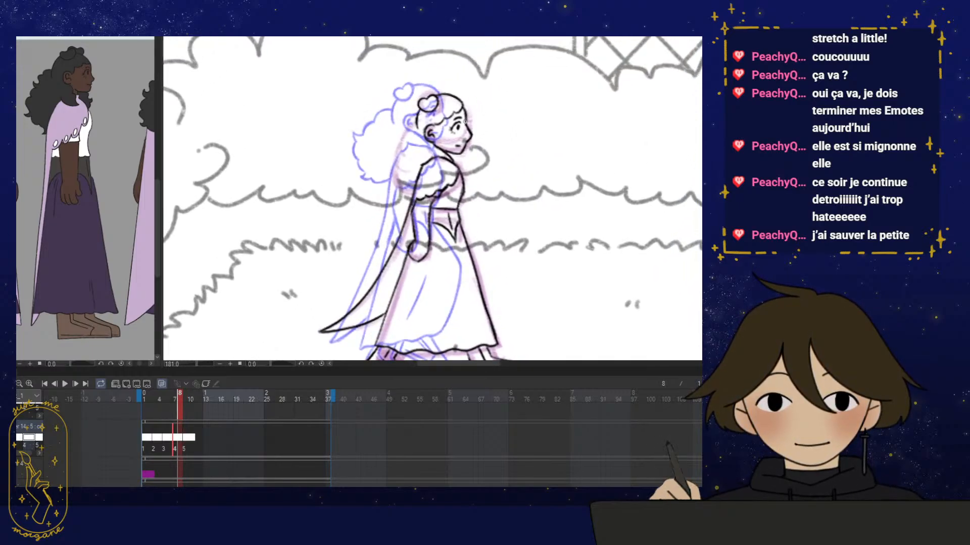
{"action": "scroll", "coordinate": [422, 242], "scroll_direction": "up", "scroll_amount": 5}
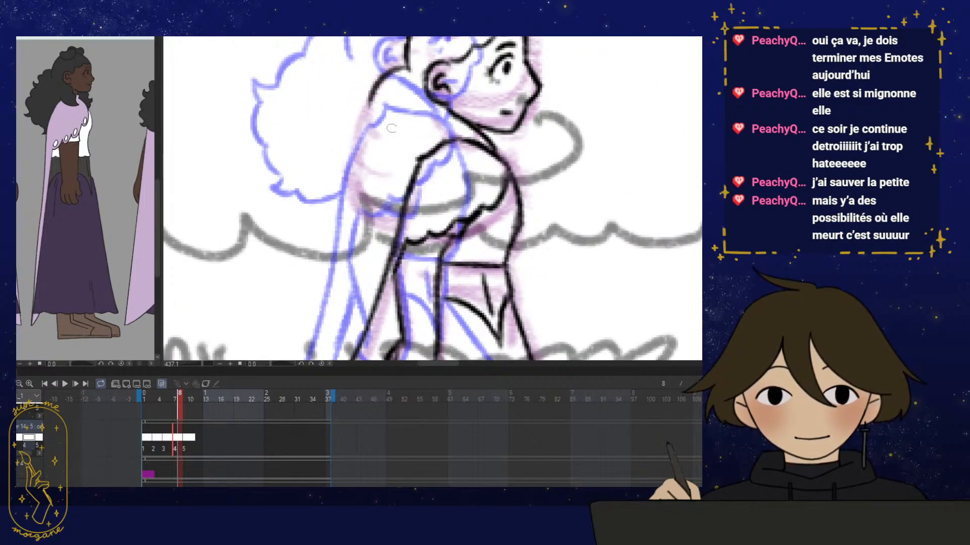
{"action": "left_click_drag", "start_coordinate": [409, 162], "coordinate": [397, 170]}
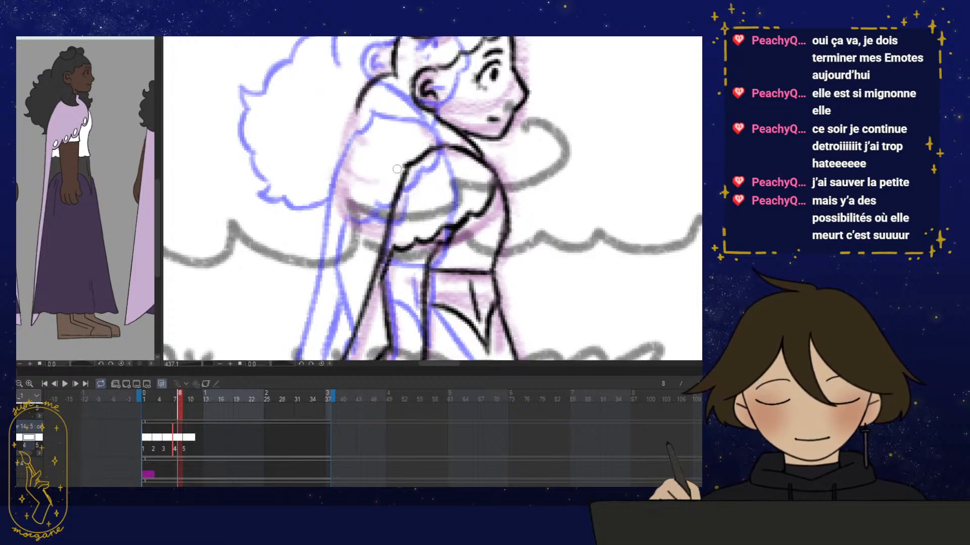
{"action": "left_click_drag", "start_coordinate": [397, 169], "coordinate": [408, 172]}
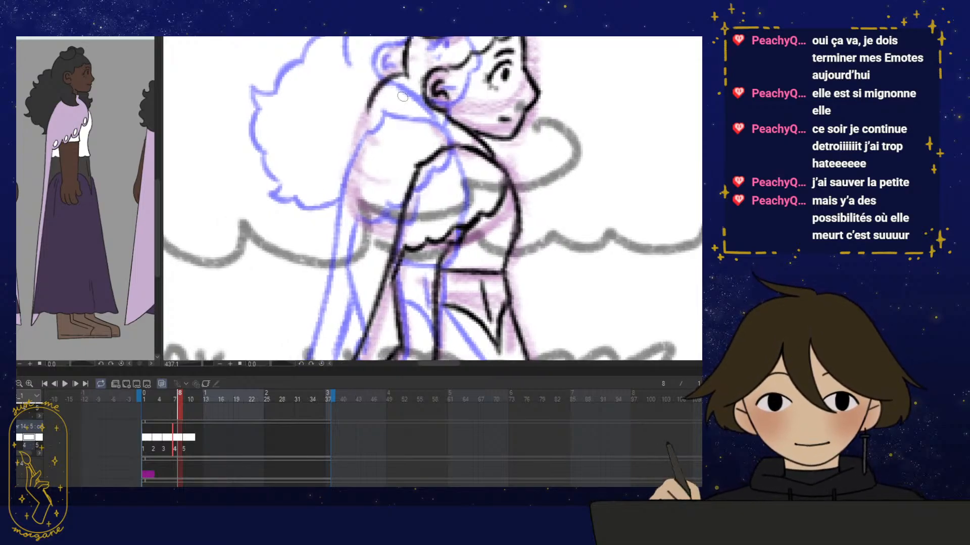
Continue the hair outline on cel 4 with a pointed curl, bringing it down and around to the cape behind the arm
{"action": "mouse_move", "coordinate": [410, 88]}
{"action": "left_mouse_down"}
{"action": "mouse_move", "coordinate": [391, 105]}
{"action": "mouse_move", "coordinate": [347, 113]}
{"action": "mouse_move", "coordinate": [359, 135]}
{"action": "mouse_move", "coordinate": [384, 125]}
{"action": "mouse_move", "coordinate": [356, 153]}
{"action": "mouse_move", "coordinate": [339, 136]}
{"action": "left_mouse_up"}
{"action": "key", "text": "e"}
{"action": "key", "text": "p"}
{"action": "key", "text": "ctrl+z"}
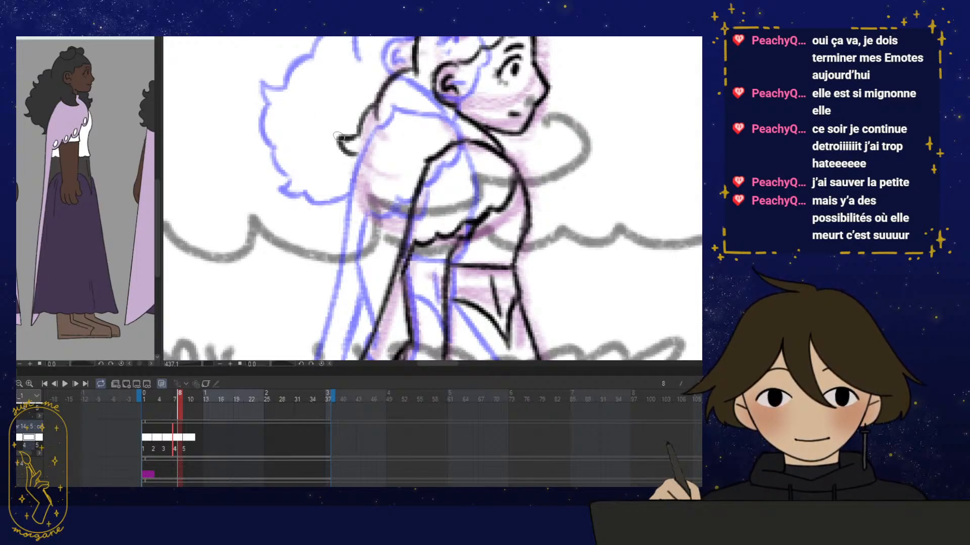
{"action": "left_click_drag", "start_coordinate": [375, 181], "coordinate": [363, 178]}
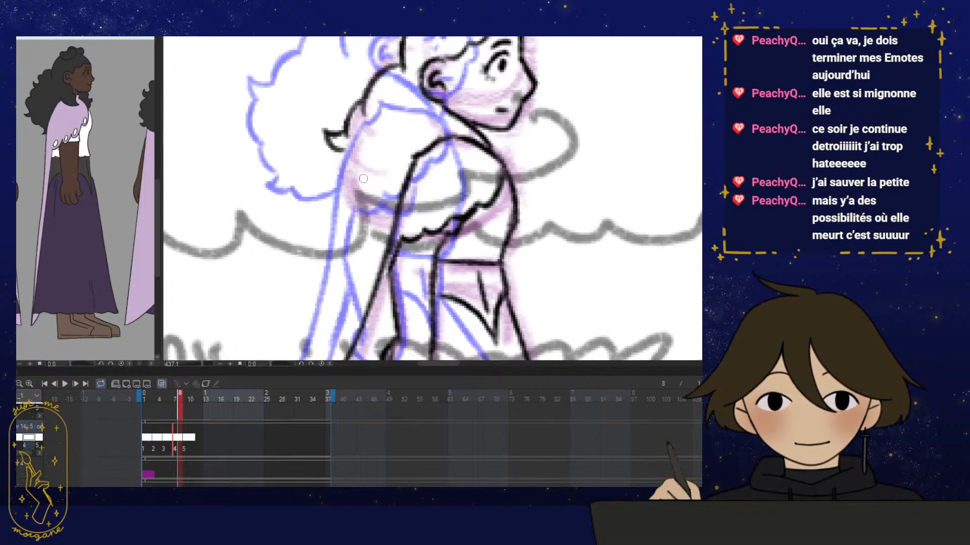
{"action": "left_click_drag", "start_coordinate": [426, 214], "coordinate": [425, 208]}
{"action": "mouse_move", "coordinate": [345, 144]}
{"action": "left_mouse_down"}
{"action": "mouse_move", "coordinate": [371, 202]}
{"action": "mouse_move", "coordinate": [357, 201]}
{"action": "mouse_move", "coordinate": [376, 206]}
{"action": "mouse_move", "coordinate": [369, 220]}
{"action": "mouse_move", "coordinate": [392, 214]}
{"action": "mouse_move", "coordinate": [370, 212]}
{"action": "left_mouse_up"}
{"action": "scroll", "coordinate": [442, 236], "scroll_direction": "down", "scroll_amount": 5}
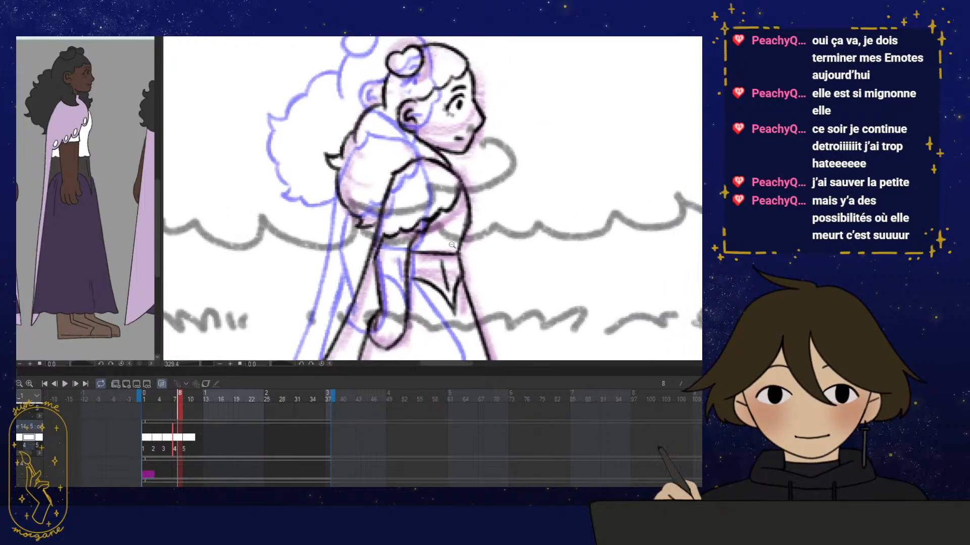
{"action": "scroll", "coordinate": [441, 236], "scroll_direction": "down", "scroll_amount": 3}
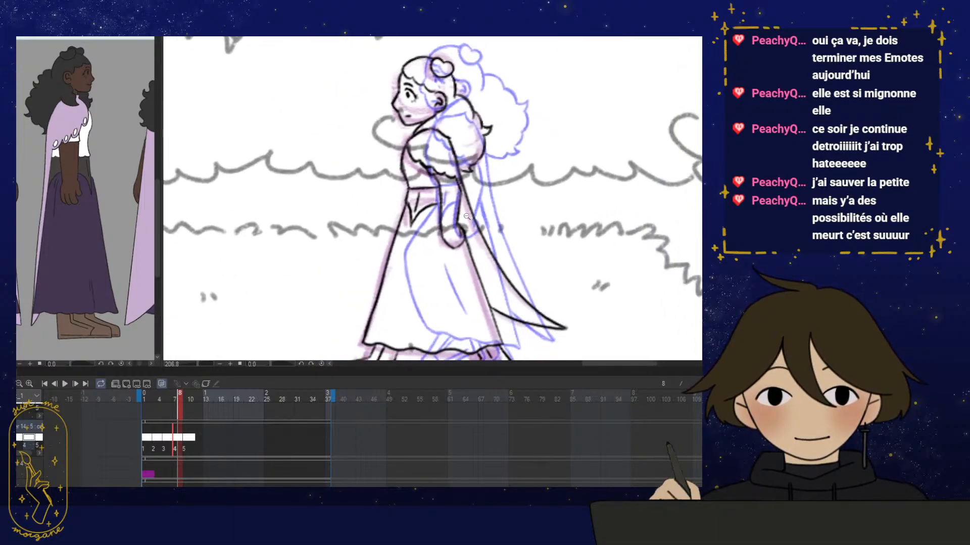
Compare the poses across frames 6 to 9, then ink the sole and heel of the front foot on cel 5
{"action": "left_click", "coordinate": [170, 396]}
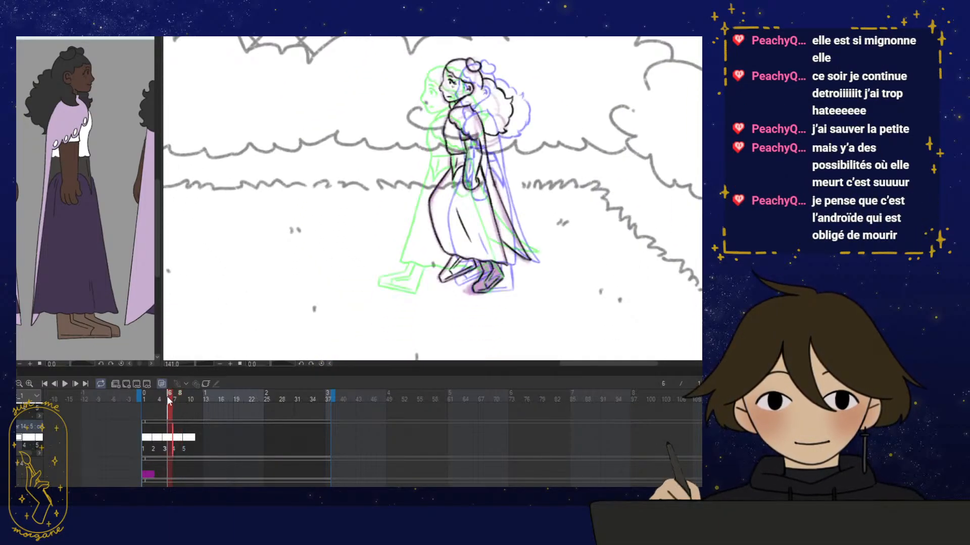
{"action": "left_click", "coordinate": [175, 396]}
{"action": "left_click", "coordinate": [180, 396]}
{"action": "left_click", "coordinate": [186, 396]}
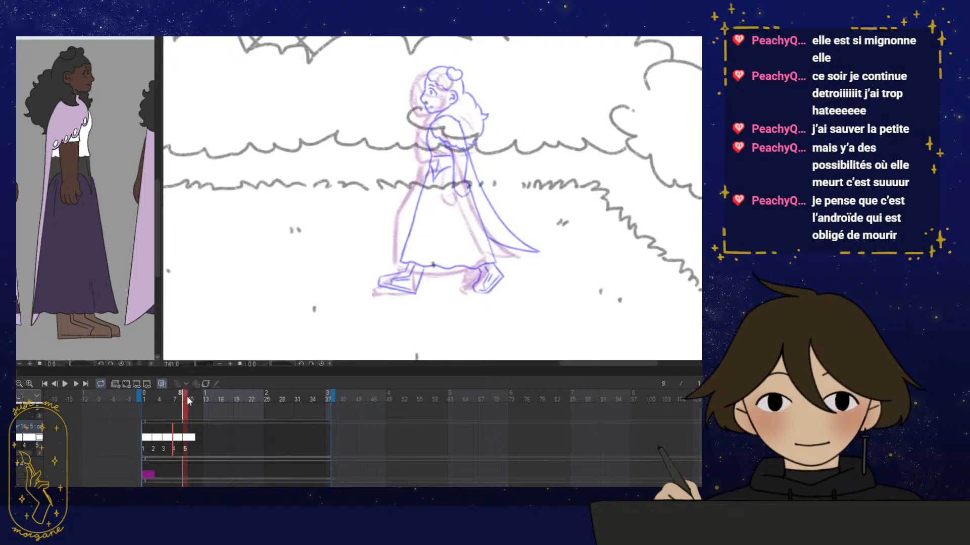
{"action": "left_click_drag", "start_coordinate": [492, 301], "coordinate": [493, 288]}
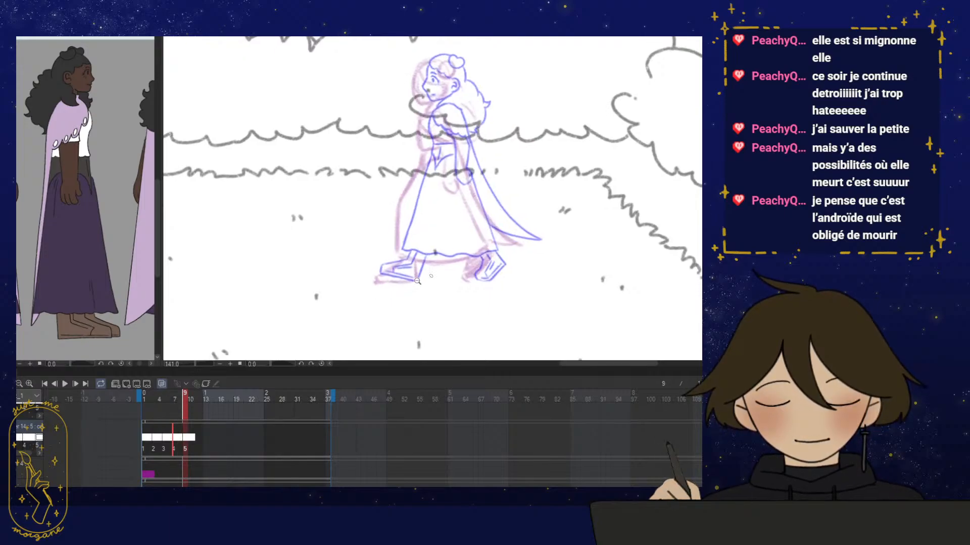
{"action": "scroll", "coordinate": [374, 283], "scroll_direction": "up", "scroll_amount": 6}
{"action": "left_click_drag", "start_coordinate": [359, 279], "coordinate": [497, 271]}
{"action": "key", "text": "ctrl+z"}
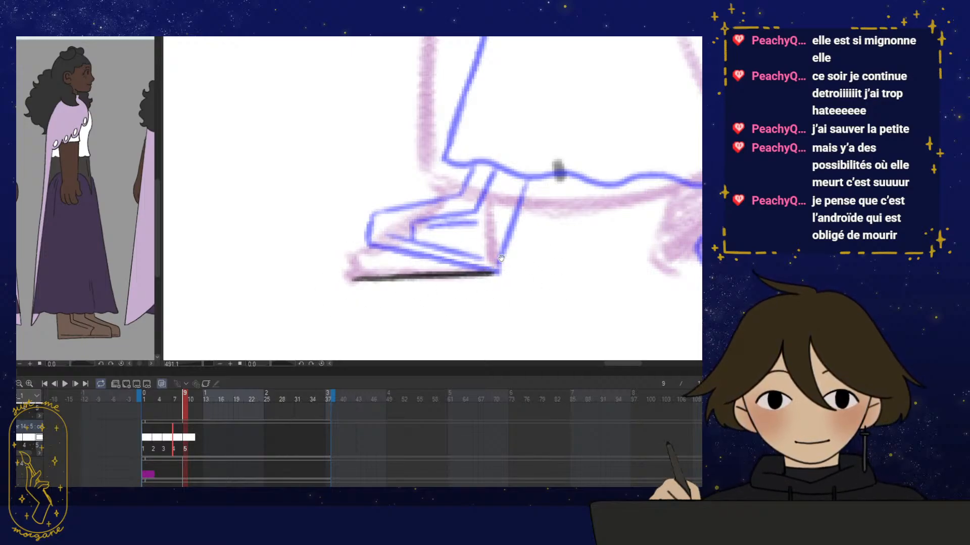
{"action": "mouse_move", "coordinate": [488, 186]}
{"action": "left_mouse_down"}
{"action": "mouse_move", "coordinate": [496, 269]}
{"action": "mouse_move", "coordinate": [493, 251]}
{"action": "mouse_move", "coordinate": [431, 266]}
{"action": "left_mouse_up"}
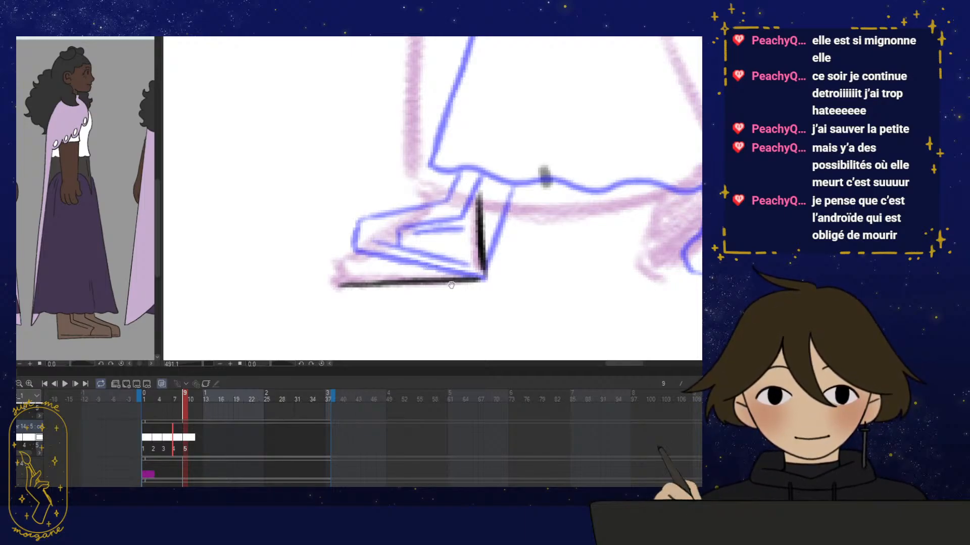
Ink the ankle, instep and toe of the front foot on cel 5, and add its inner shoe detail lines
{"action": "left_click_drag", "start_coordinate": [432, 267], "coordinate": [423, 271]}
{"action": "mouse_move", "coordinate": [418, 178]}
{"action": "left_mouse_down"}
{"action": "mouse_move", "coordinate": [415, 214]}
{"action": "mouse_move", "coordinate": [342, 253]}
{"action": "mouse_move", "coordinate": [334, 285]}
{"action": "mouse_move", "coordinate": [333, 264]}
{"action": "mouse_move", "coordinate": [348, 249]}
{"action": "mouse_move", "coordinate": [330, 276]}
{"action": "left_mouse_up"}
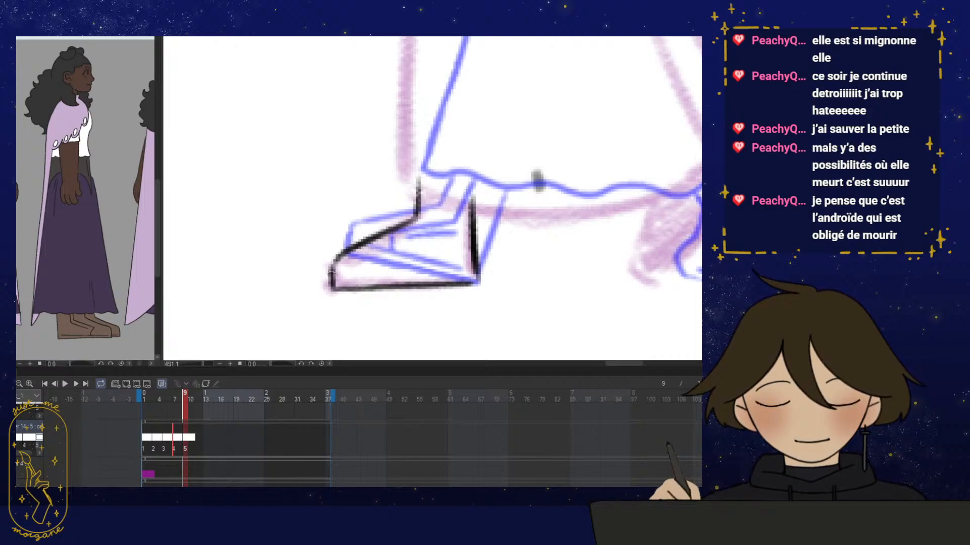
{"action": "left_click_drag", "start_coordinate": [391, 288], "coordinate": [387, 294]}
{"action": "mouse_move", "coordinate": [356, 280]}
{"action": "left_mouse_down"}
{"action": "mouse_move", "coordinate": [442, 279]}
{"action": "mouse_move", "coordinate": [356, 282]}
{"action": "mouse_move", "coordinate": [374, 285]}
{"action": "mouse_move", "coordinate": [425, 236]}
{"action": "left_mouse_up"}
{"action": "mouse_move", "coordinate": [428, 192]}
{"action": "left_mouse_down"}
{"action": "mouse_move", "coordinate": [430, 236]}
{"action": "mouse_move", "coordinate": [368, 265]}
{"action": "mouse_move", "coordinate": [435, 241]}
{"action": "left_mouse_up"}
{"action": "scroll", "coordinate": [346, 276], "scroll_direction": "down", "scroll_amount": 3}
{"action": "scroll", "coordinate": [545, 301], "scroll_direction": "down", "scroll_amount": 2}
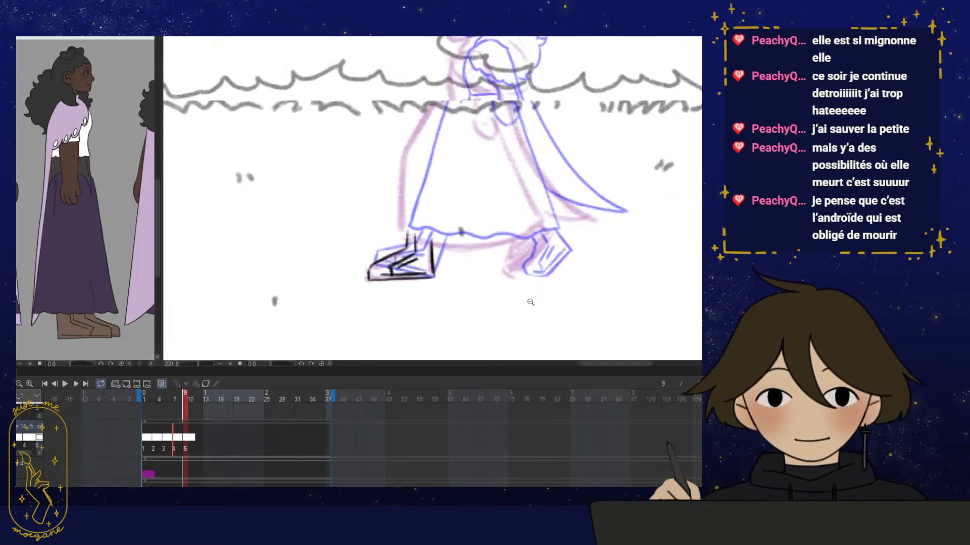
Outline the raised rear foot on cel 5, from the back of the ankle along the sole and around the toe
{"action": "scroll", "coordinate": [533, 278], "scroll_direction": "up", "scroll_amount": 2}
{"action": "left_click_drag", "start_coordinate": [525, 208], "coordinate": [542, 232]}
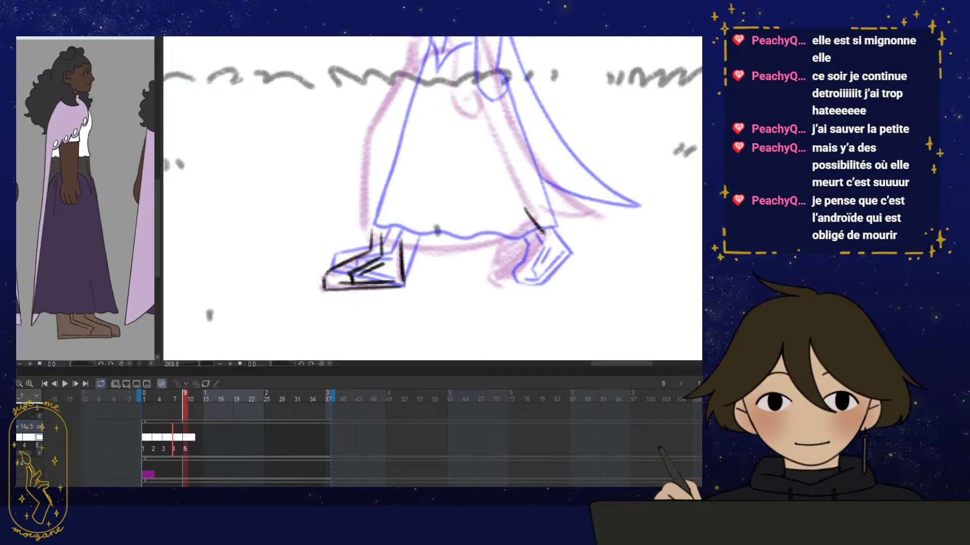
{"action": "scroll", "coordinate": [537, 254], "scroll_direction": "up", "scroll_amount": 2}
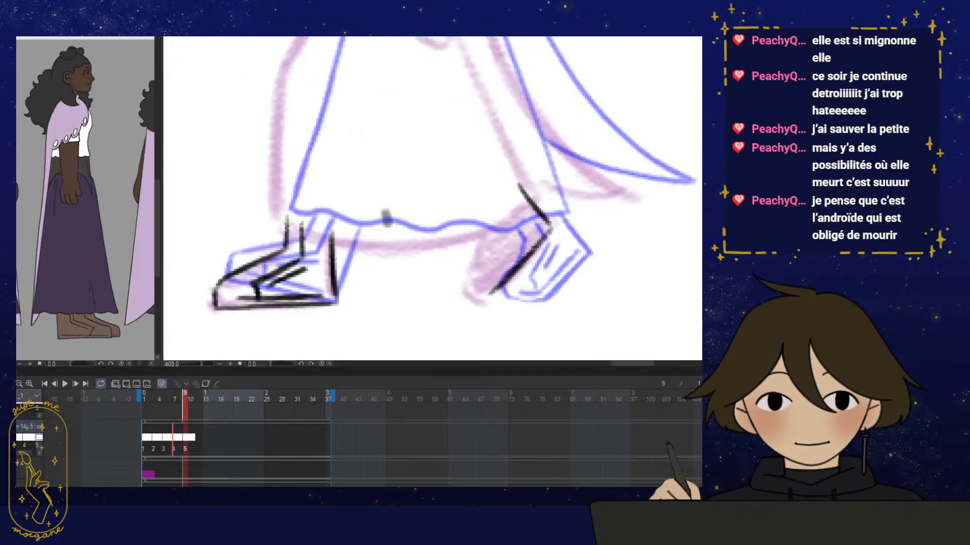
{"action": "left_click_drag", "start_coordinate": [551, 230], "coordinate": [489, 300]}
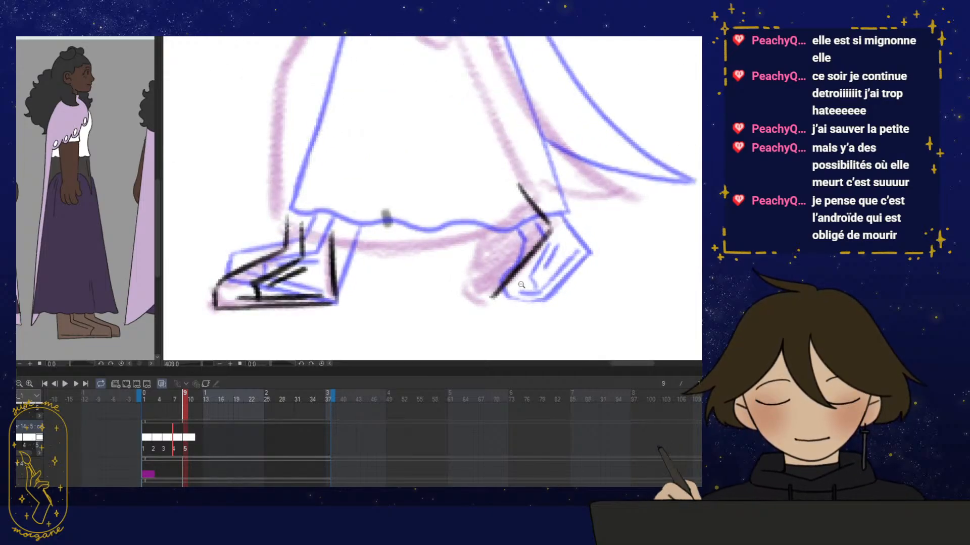
{"action": "scroll", "coordinate": [526, 272], "scroll_direction": "up", "scroll_amount": 2}
{"action": "mouse_move", "coordinate": [470, 171]}
{"action": "left_mouse_down"}
{"action": "mouse_move", "coordinate": [481, 186]}
{"action": "mouse_move", "coordinate": [453, 263]}
{"action": "left_mouse_up"}
{"action": "key", "text": "ctrl+z"}
{"action": "mouse_move", "coordinate": [479, 203]}
{"action": "left_mouse_down"}
{"action": "mouse_move", "coordinate": [454, 281]}
{"action": "mouse_move", "coordinate": [491, 280]}
{"action": "mouse_move", "coordinate": [472, 296]}
{"action": "mouse_move", "coordinate": [457, 277]}
{"action": "mouse_move", "coordinate": [475, 285]}
{"action": "mouse_move", "coordinate": [518, 238]}
{"action": "mouse_move", "coordinate": [484, 279]}
{"action": "left_mouse_up"}
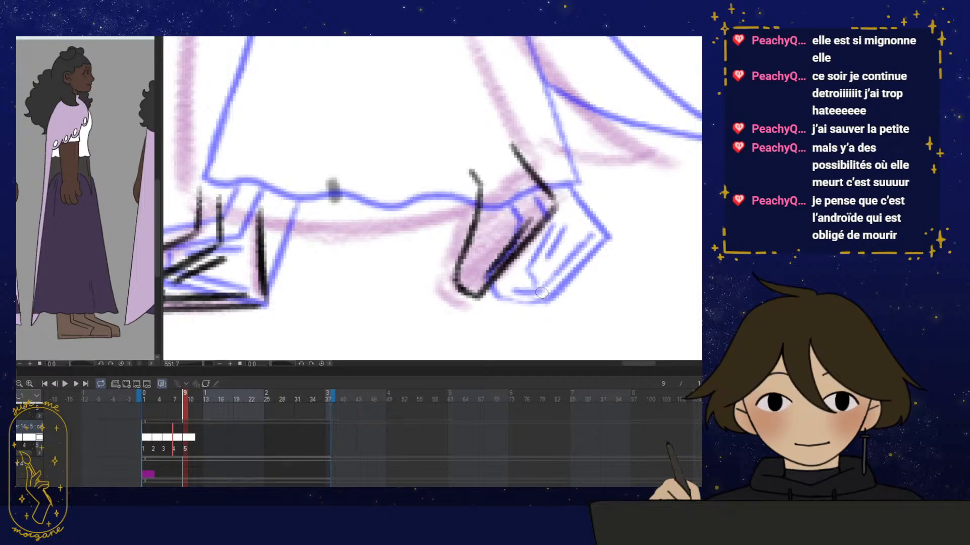
Add the inner sole and shoe detail lines to the rear foot on cel 5, then straighten the canvas
{"action": "mouse_move", "coordinate": [546, 292]}
{"action": "left_mouse_down"}
{"action": "mouse_move", "coordinate": [502, 320]}
{"action": "mouse_move", "coordinate": [430, 293]}
{"action": "mouse_move", "coordinate": [462, 237]}
{"action": "mouse_move", "coordinate": [398, 284]}
{"action": "left_mouse_up"}
{"action": "key", "text": "ctrl+z"}
{"action": "mouse_move", "coordinate": [461, 274]}
{"action": "left_mouse_down"}
{"action": "mouse_move", "coordinate": [423, 285]}
{"action": "mouse_move", "coordinate": [442, 288]}
{"action": "mouse_move", "coordinate": [435, 300]}
{"action": "mouse_move", "coordinate": [409, 283]}
{"action": "left_mouse_up"}
{"action": "mouse_move", "coordinate": [362, 259]}
{"action": "left_mouse_down"}
{"action": "mouse_move", "coordinate": [363, 240]}
{"action": "mouse_move", "coordinate": [364, 248]}
{"action": "mouse_move", "coordinate": [404, 209]}
{"action": "left_mouse_up"}
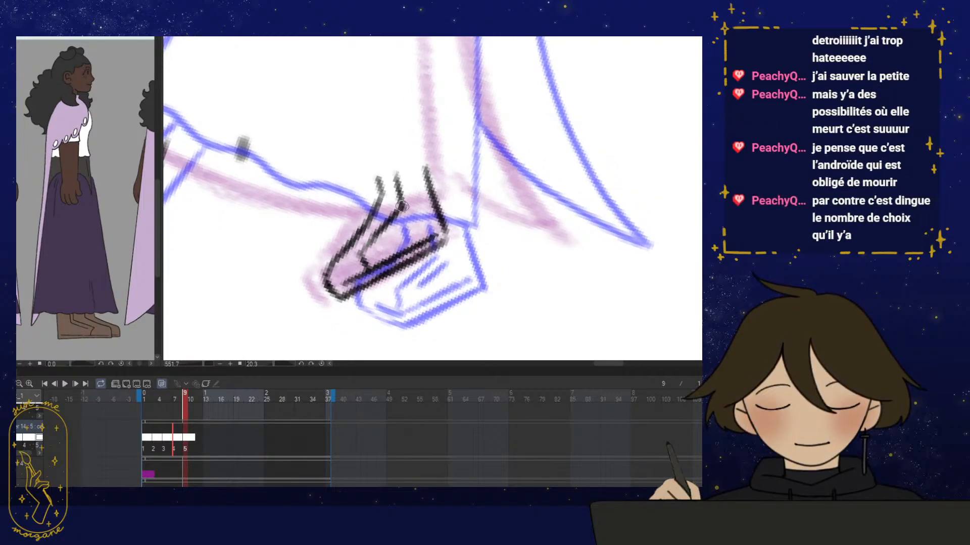
{"action": "left_click_drag", "start_coordinate": [373, 248], "coordinate": [418, 208]}
{"action": "key", "text": "ctrl+at"}
{"action": "left_click_drag", "start_coordinate": [452, 258], "coordinate": [502, 287]}
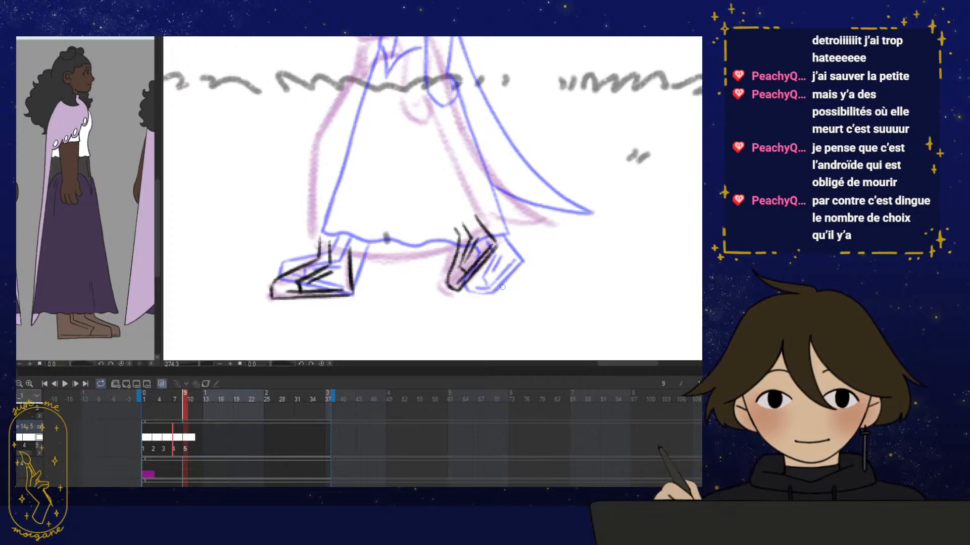
{"action": "left_click_drag", "start_coordinate": [485, 271], "coordinate": [501, 308]}
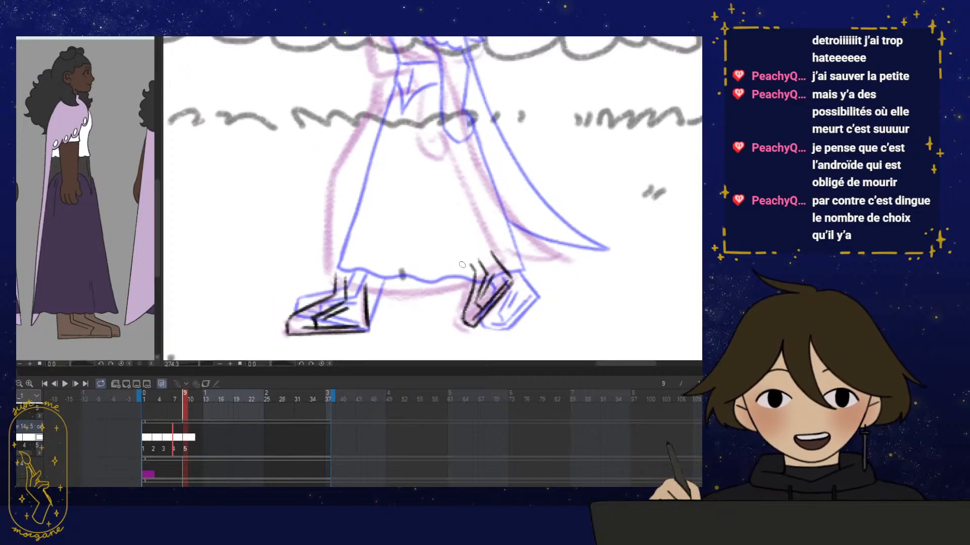
{"action": "left_click_drag", "start_coordinate": [462, 264], "coordinate": [465, 276]}
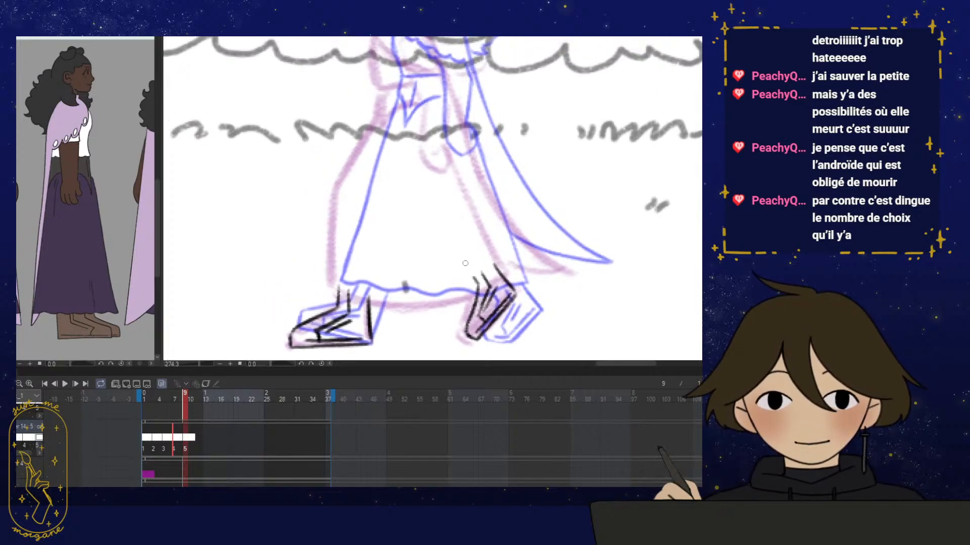
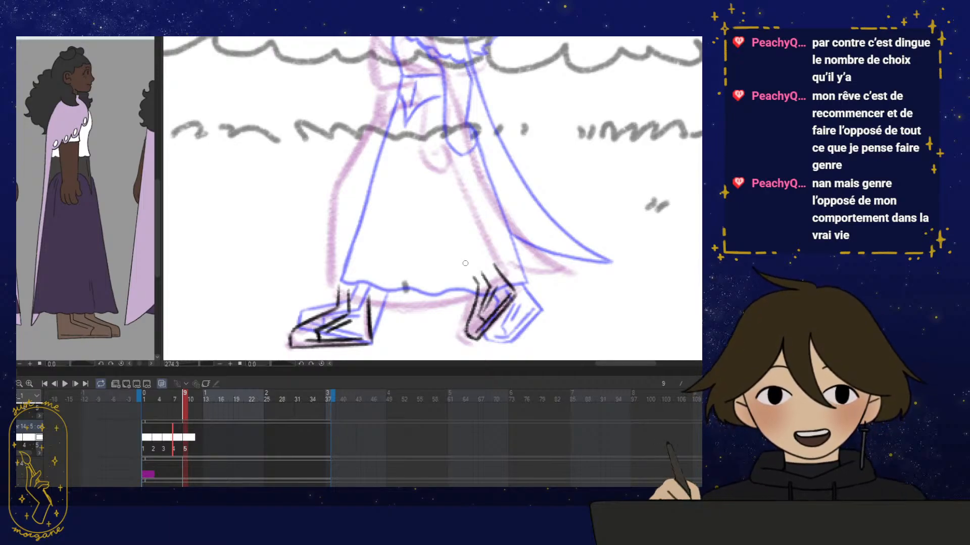
Ink the pointed front of the waistband at the top of the skirt on cel 5
{"action": "mouse_move", "coordinate": [436, 264]}
{"action": "left_mouse_down"}
{"action": "mouse_move", "coordinate": [448, 280]}
{"action": "mouse_move", "coordinate": [484, 270]}
{"action": "mouse_move", "coordinate": [435, 264]}
{"action": "mouse_move", "coordinate": [474, 251]}
{"action": "mouse_move", "coordinate": [446, 265]}
{"action": "mouse_move", "coordinate": [449, 276]}
{"action": "left_mouse_up"}
{"action": "key", "text": "at"}
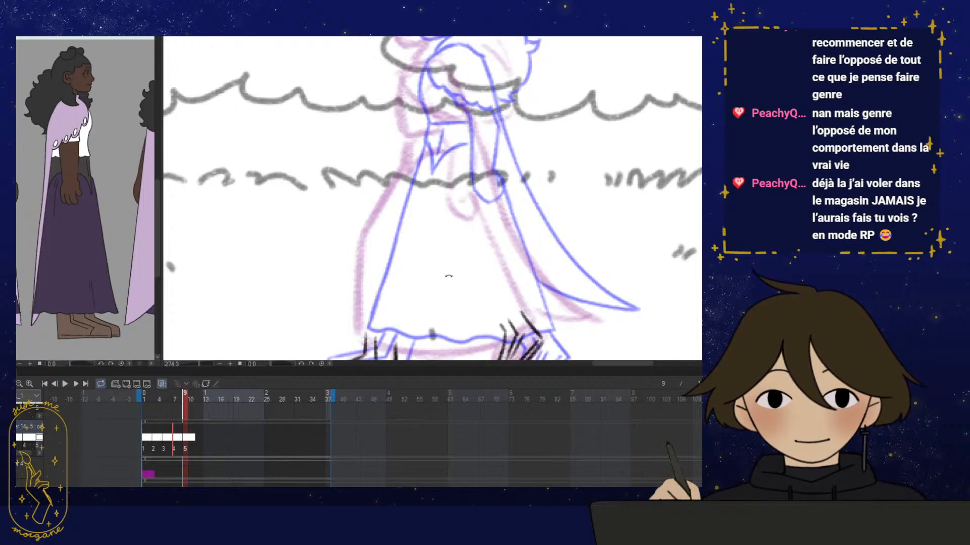
{"action": "left_click", "coordinate": [438, 225]}
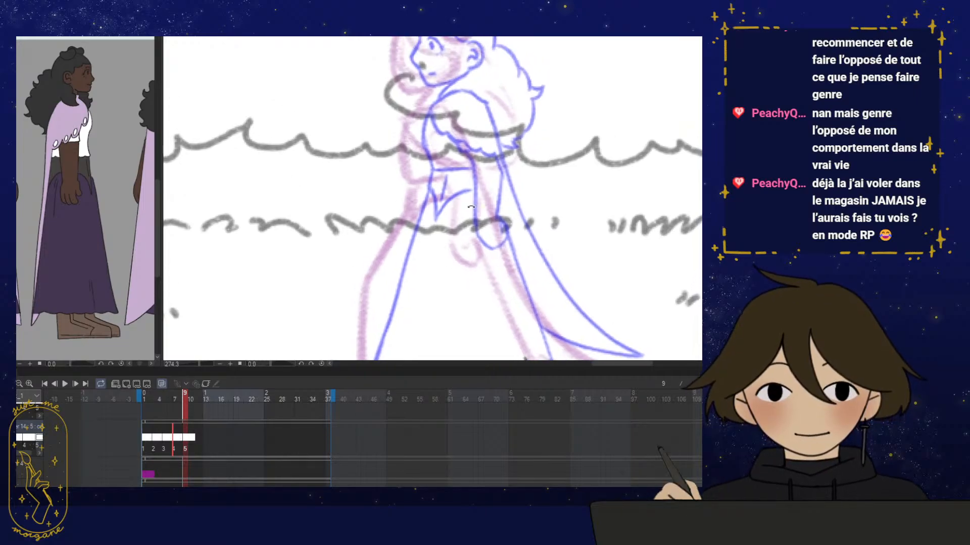
{"action": "left_click", "coordinate": [421, 209]}
{"action": "left_click", "coordinate": [429, 206]}
{"action": "mouse_move", "coordinate": [424, 208]}
{"action": "left_mouse_down"}
{"action": "mouse_move", "coordinate": [396, 210]}
{"action": "mouse_move", "coordinate": [423, 207]}
{"action": "mouse_move", "coordinate": [421, 177]}
{"action": "mouse_move", "coordinate": [380, 205]}
{"action": "mouse_move", "coordinate": [395, 272]}
{"action": "mouse_move", "coordinate": [453, 214]}
{"action": "mouse_move", "coordinate": [393, 275]}
{"action": "left_mouse_up"}
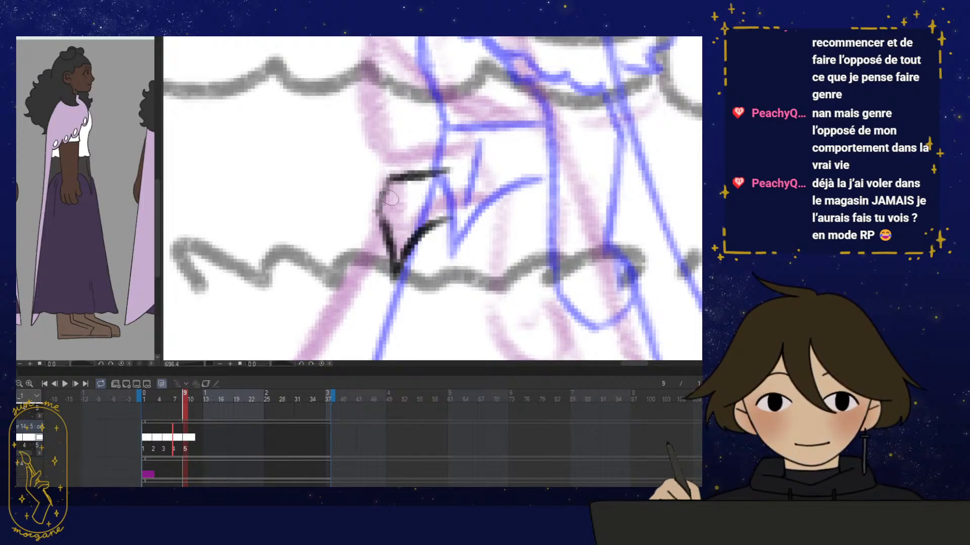
{"action": "left_click_drag", "start_coordinate": [396, 179], "coordinate": [375, 233]}
{"action": "left_click", "coordinate": [455, 230], "text": "alt"}
{"action": "left_click_drag", "start_coordinate": [456, 230], "coordinate": [427, 232]}
Rotate the canvas and ink the skirt's front edge from the waistband down, continuing along the hem to the rear foot
{"action": "mouse_move", "coordinate": [435, 349]}
{"action": "left_mouse_down"}
{"action": "mouse_move", "coordinate": [448, 293]}
{"action": "mouse_move", "coordinate": [357, 272]}
{"action": "mouse_move", "coordinate": [457, 266]}
{"action": "left_mouse_up"}
{"action": "key", "text": "e"}
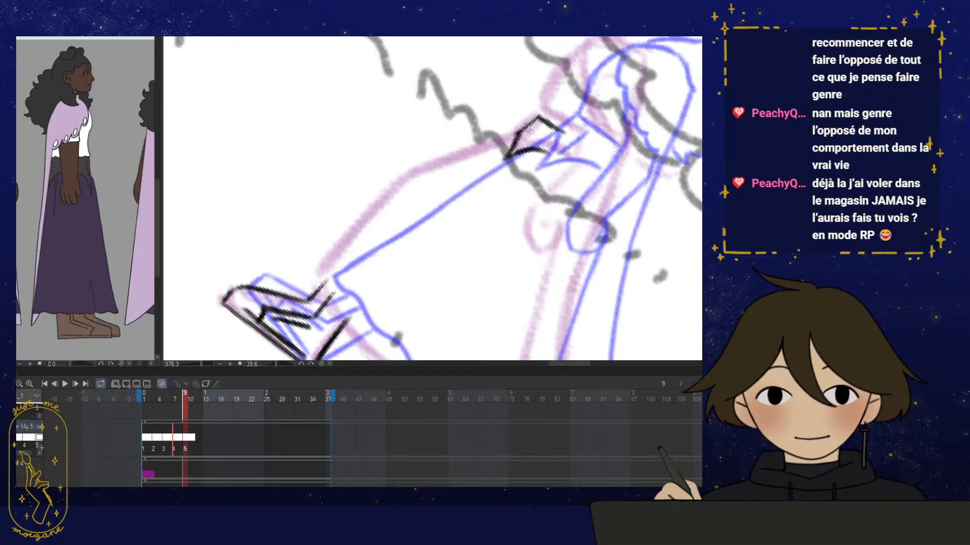
{"action": "mouse_move", "coordinate": [474, 203]}
{"action": "left_mouse_down"}
{"action": "mouse_move", "coordinate": [463, 242]}
{"action": "mouse_move", "coordinate": [484, 205]}
{"action": "left_mouse_up"}
{"action": "mouse_move", "coordinate": [565, 107]}
{"action": "left_mouse_down"}
{"action": "mouse_move", "coordinate": [429, 146]}
{"action": "mouse_move", "coordinate": [321, 233]}
{"action": "mouse_move", "coordinate": [360, 327]}
{"action": "mouse_move", "coordinate": [299, 216]}
{"action": "mouse_move", "coordinate": [298, 178]}
{"action": "mouse_move", "coordinate": [431, 193]}
{"action": "mouse_move", "coordinate": [448, 90]}
{"action": "mouse_move", "coordinate": [404, 120]}
{"action": "mouse_move", "coordinate": [362, 174]}
{"action": "mouse_move", "coordinate": [328, 234]}
{"action": "mouse_move", "coordinate": [316, 303]}
{"action": "left_mouse_up"}
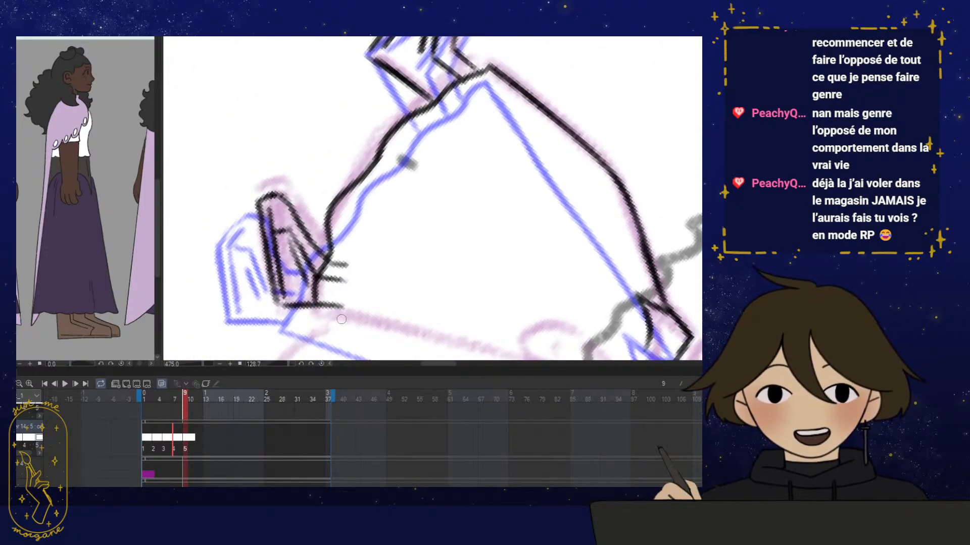
Undo the hem strokes and redraw the skirt's hem as a wavy line from the front foot to the rear foot
{"action": "key", "text": "ctrl+at"}
{"action": "mouse_move", "coordinate": [626, 282]}
{"action": "left_mouse_down"}
{"action": "mouse_move", "coordinate": [549, 241]}
{"action": "mouse_move", "coordinate": [502, 281]}
{"action": "left_mouse_up"}
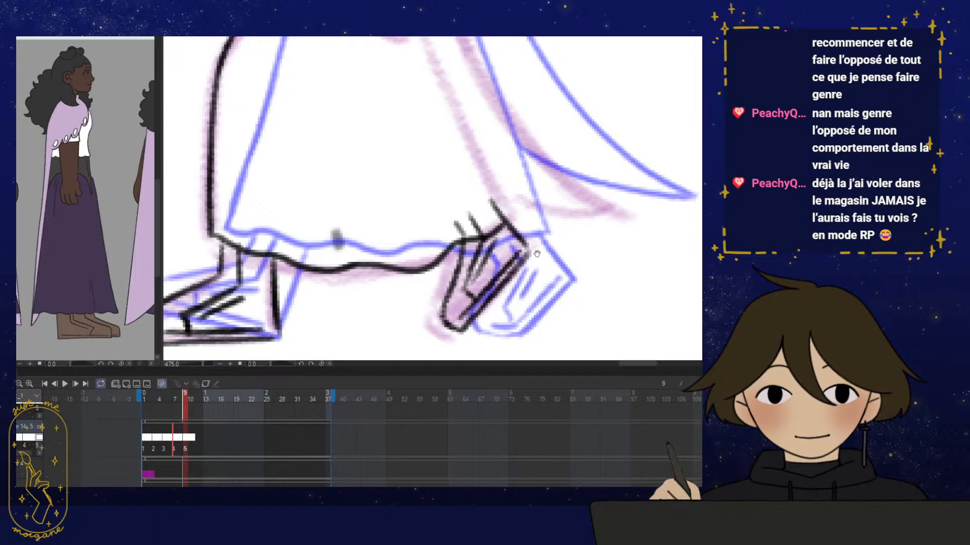
{"action": "scroll", "coordinate": [537, 253], "scroll_direction": "down", "scroll_amount": 3}
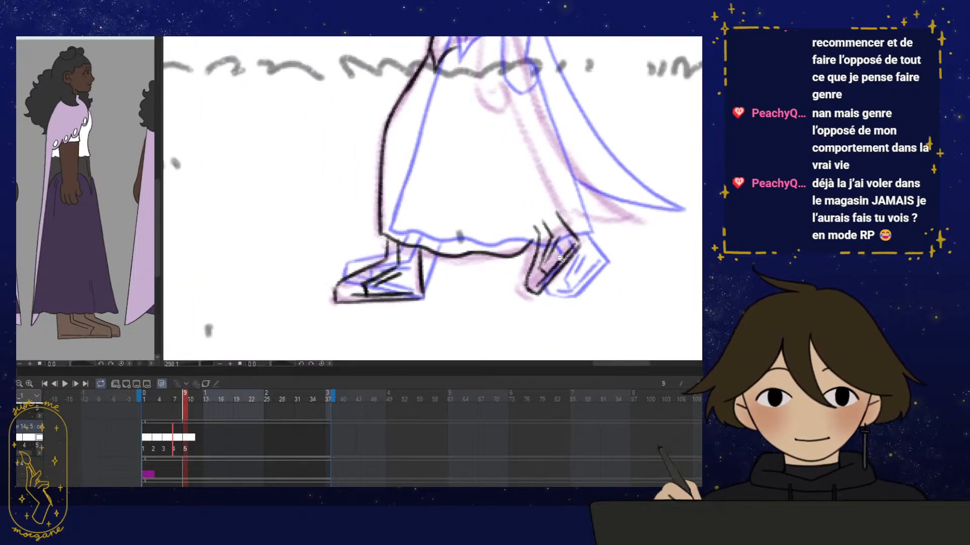
{"action": "key", "text": "ctrl+z"}
{"action": "key", "text": "ctrl+z"}
{"action": "left_click_drag", "start_coordinate": [561, 274], "coordinate": [570, 237]}
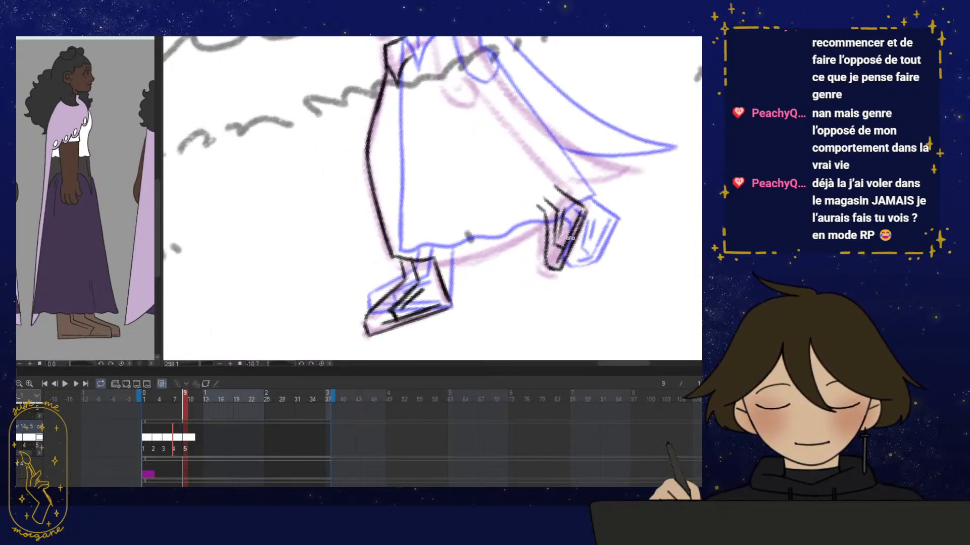
{"action": "scroll", "coordinate": [535, 246], "scroll_direction": "up", "scroll_amount": 2}
{"action": "mouse_move", "coordinate": [364, 268]}
{"action": "left_mouse_down"}
{"action": "mouse_move", "coordinate": [471, 253]}
{"action": "mouse_move", "coordinate": [502, 236]}
{"action": "mouse_move", "coordinate": [400, 265]}
{"action": "left_mouse_up"}
{"action": "mouse_move", "coordinate": [479, 252]}
{"action": "left_mouse_down"}
{"action": "mouse_move", "coordinate": [444, 261]}
{"action": "mouse_move", "coordinate": [504, 228]}
{"action": "mouse_move", "coordinate": [519, 270]}
{"action": "mouse_move", "coordinate": [495, 279]}
{"action": "mouse_move", "coordinate": [508, 268]}
{"action": "left_mouse_up"}
{"action": "key", "text": "ctrl+at"}
Hide the onion skin and ink the skirt's back edge from the rear foot up to the hand, following the rough
{"action": "left_click", "coordinate": [177, 383]}
{"action": "left_click_drag", "start_coordinate": [423, 281], "coordinate": [476, 249]}
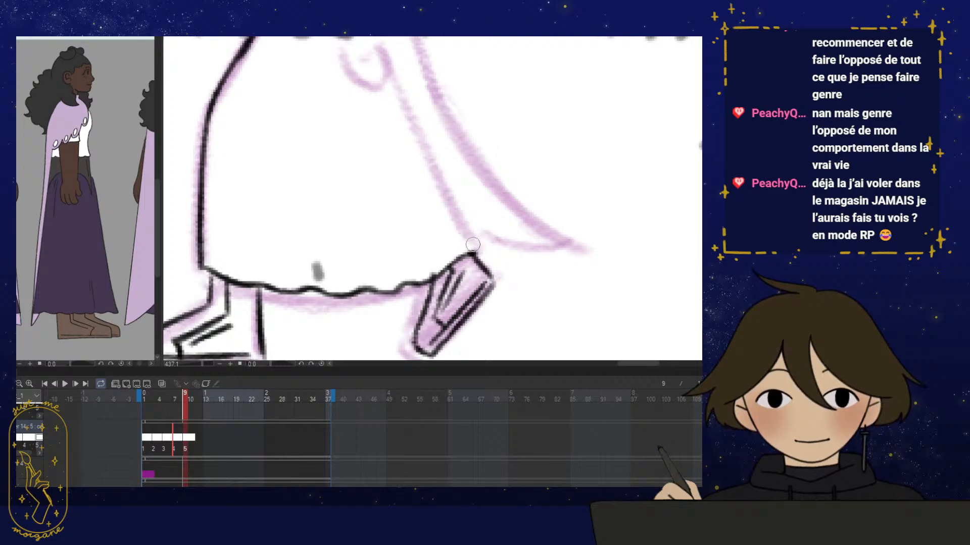
{"action": "mouse_move", "coordinate": [505, 293]}
{"action": "left_mouse_down"}
{"action": "mouse_move", "coordinate": [412, 194]}
{"action": "mouse_move", "coordinate": [312, 220]}
{"action": "mouse_move", "coordinate": [309, 267]}
{"action": "mouse_move", "coordinate": [495, 183]}
{"action": "left_mouse_up"}
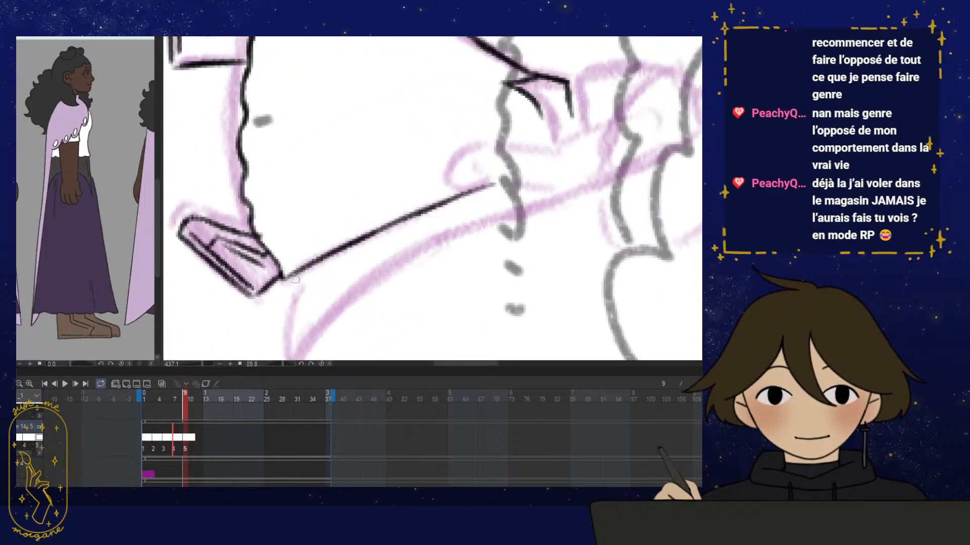
{"action": "double_click", "coordinate": [305, 259]}
{"action": "left_click_drag", "start_coordinate": [488, 250], "coordinate": [453, 224]}
{"action": "left_click", "coordinate": [482, 230], "text": "alt"}
{"action": "left_click_drag", "start_coordinate": [456, 269], "coordinate": [385, 241]}
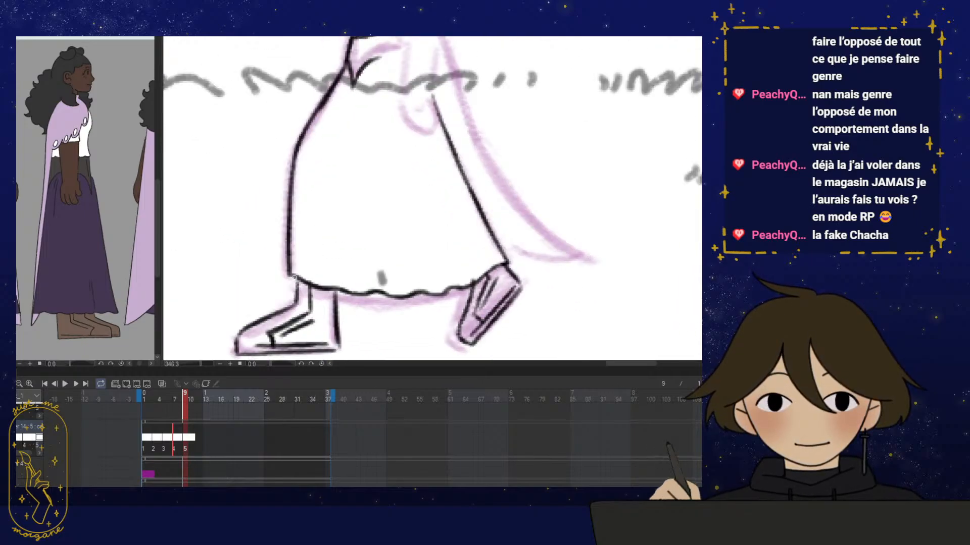
Examine the inked skirt hem and both feet on cel 5 against the rough
{"action": "left_click_drag", "start_coordinate": [295, 295], "coordinate": [303, 287]}
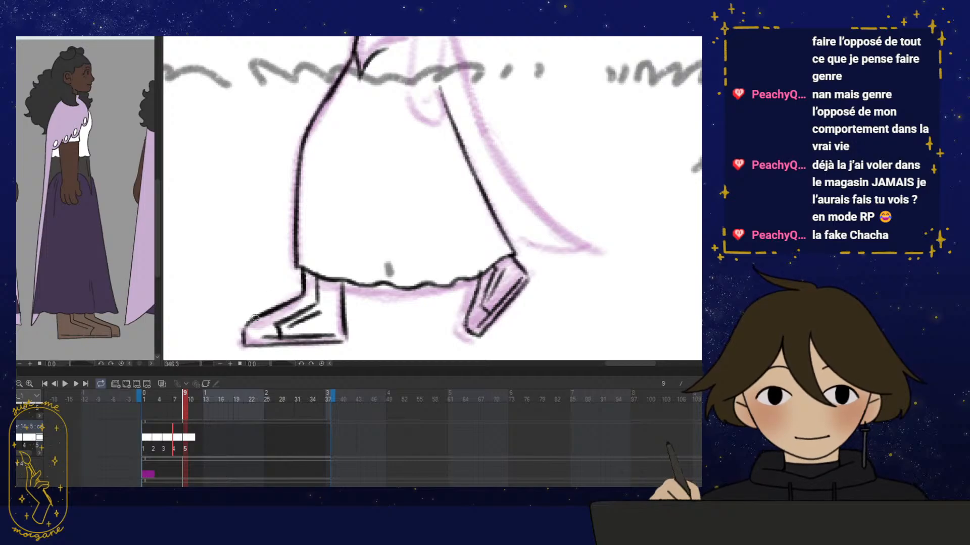
{"action": "left_click_drag", "start_coordinate": [380, 321], "coordinate": [440, 309]}
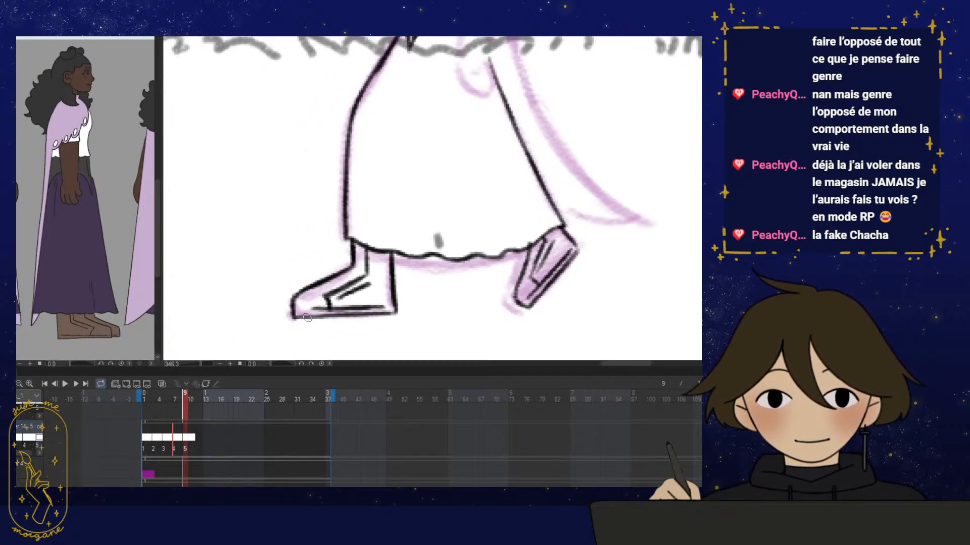
{"action": "left_click_drag", "start_coordinate": [527, 283], "coordinate": [554, 279]}
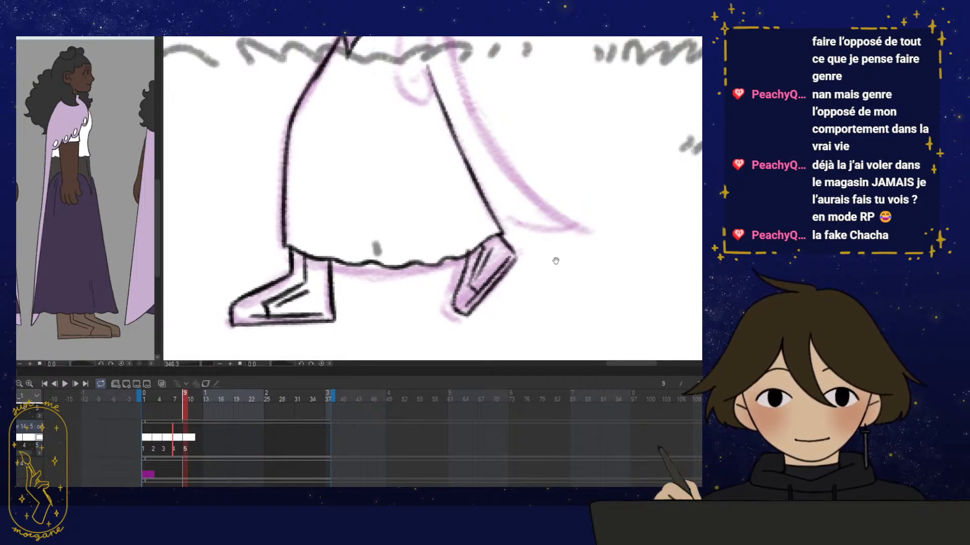
{"action": "scroll", "coordinate": [491, 285], "scroll_direction": "up", "scroll_amount": 2}
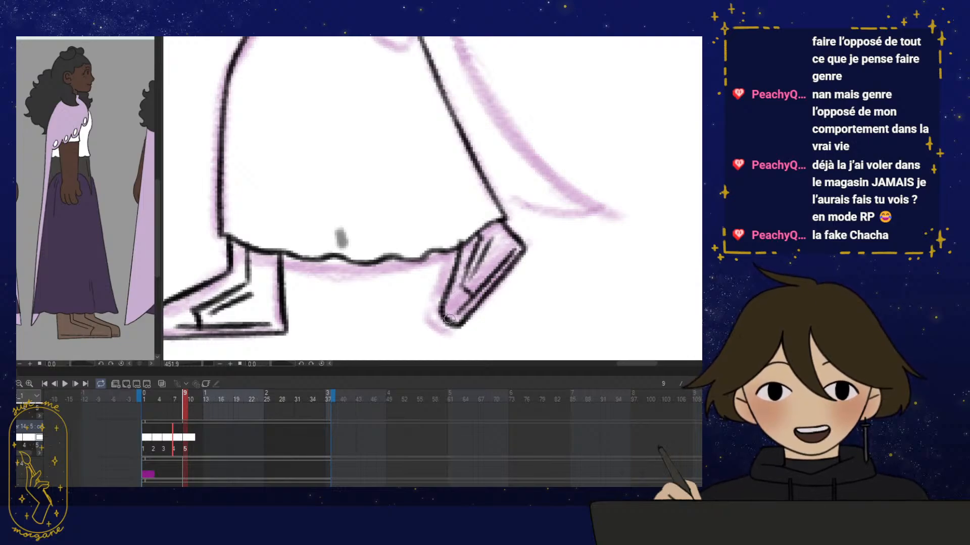
{"action": "scroll", "coordinate": [524, 277], "scroll_direction": "down", "scroll_amount": 4}
Ink the start of the small sleeve shape beneath the shoulder cape on cel 5
{"action": "left_click_drag", "start_coordinate": [526, 228], "coordinate": [471, 305]}
{"action": "scroll", "coordinate": [421, 168], "scroll_direction": "up", "scroll_amount": 2}
{"action": "left_click_drag", "start_coordinate": [421, 168], "coordinate": [435, 193]}
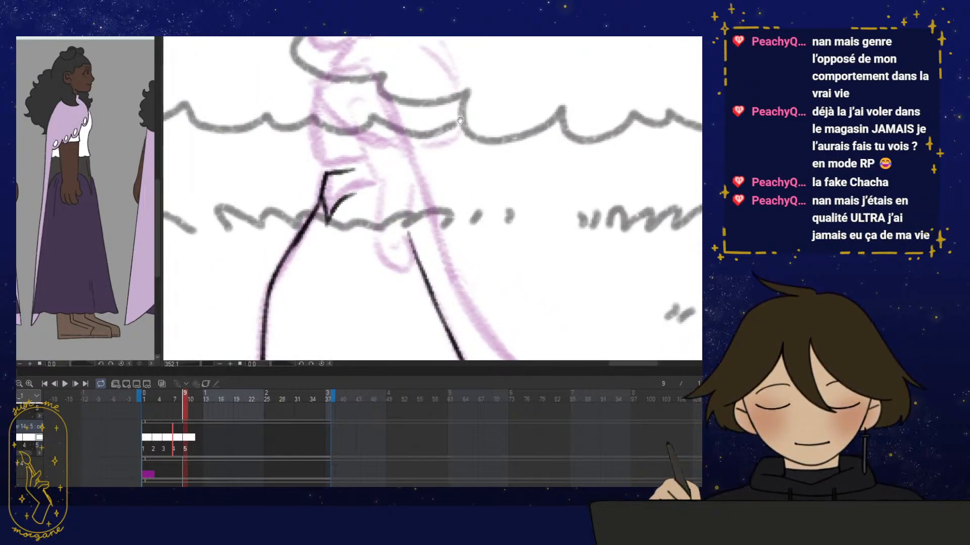
{"action": "mouse_move", "coordinate": [460, 121]}
{"action": "left_mouse_down"}
{"action": "mouse_move", "coordinate": [463, 151]}
{"action": "mouse_move", "coordinate": [448, 157]}
{"action": "left_mouse_up"}
{"action": "scroll", "coordinate": [446, 149], "scroll_direction": "up", "scroll_amount": 2}
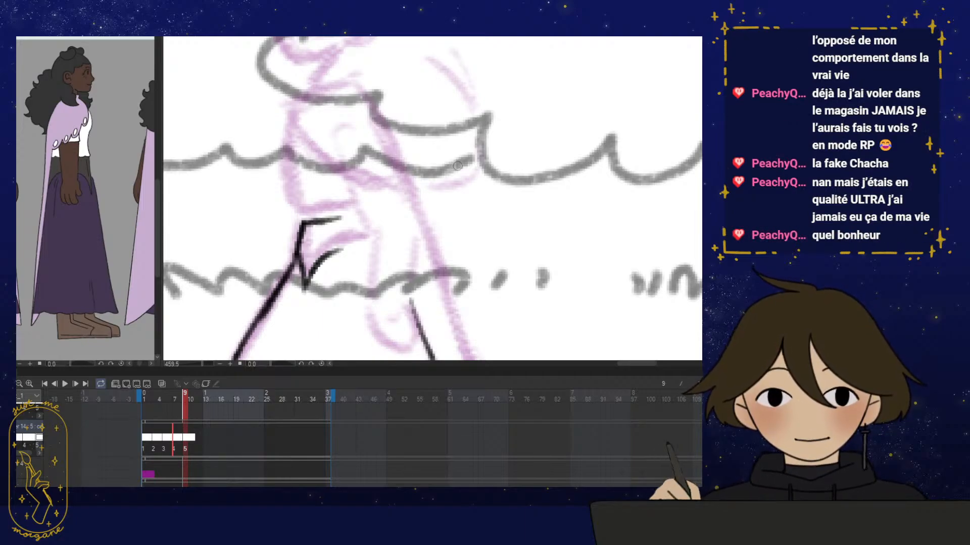
{"action": "left_click_drag", "start_coordinate": [413, 202], "coordinate": [425, 197]}
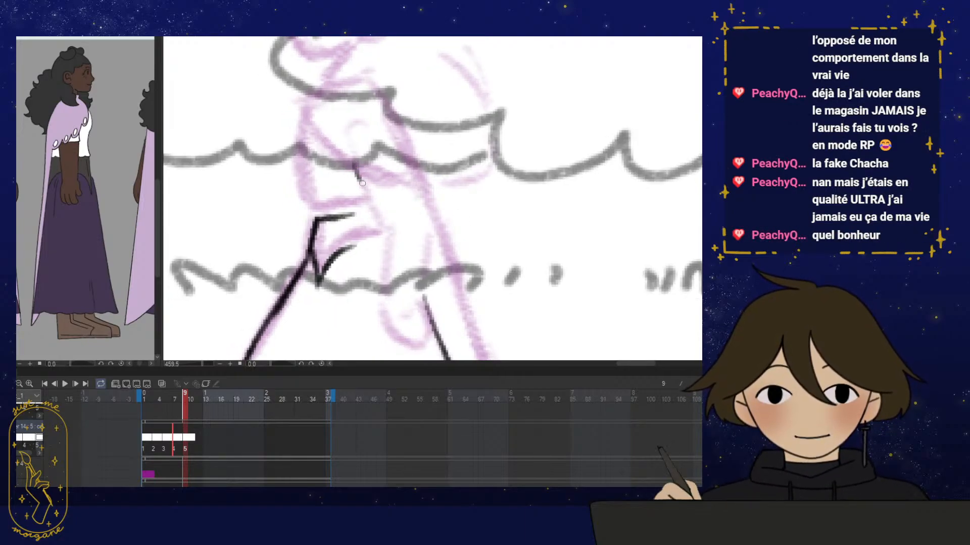
{"action": "mouse_move", "coordinate": [353, 163]}
{"action": "left_mouse_down"}
{"action": "mouse_move", "coordinate": [417, 188]}
{"action": "mouse_move", "coordinate": [420, 222]}
{"action": "left_mouse_up"}
Show the onion skin and ink the cape's rounded front edge and scalloped trim across the upper arm, then hide the onion skin
{"action": "left_click", "coordinate": [161, 384]}
{"action": "mouse_move", "coordinate": [301, 104]}
{"action": "left_mouse_down"}
{"action": "mouse_move", "coordinate": [290, 147]}
{"action": "mouse_move", "coordinate": [297, 158]}
{"action": "mouse_move", "coordinate": [333, 154]}
{"action": "mouse_move", "coordinate": [291, 157]}
{"action": "mouse_move", "coordinate": [305, 170]}
{"action": "mouse_move", "coordinate": [362, 158]}
{"action": "mouse_move", "coordinate": [329, 182]}
{"action": "left_mouse_up"}
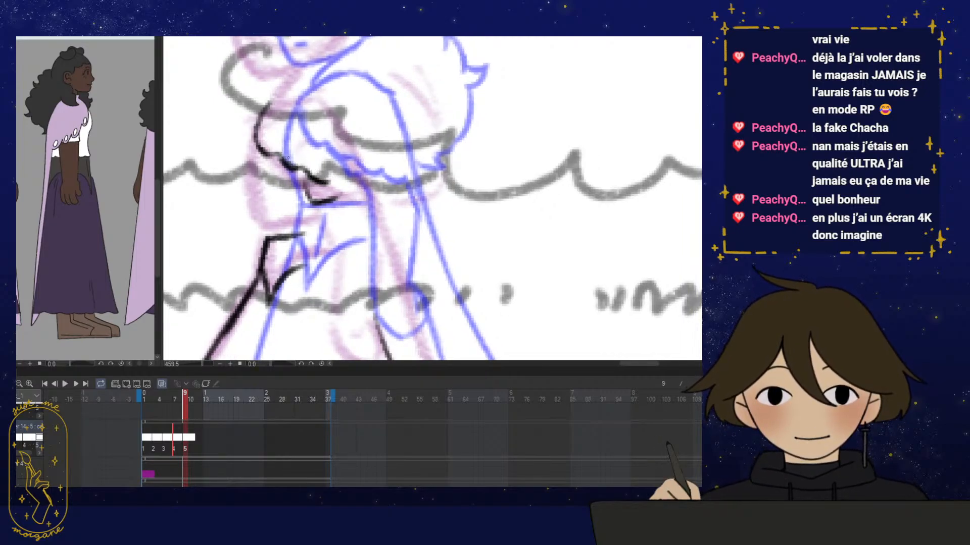
{"action": "mouse_move", "coordinate": [287, 158]}
{"action": "left_mouse_down"}
{"action": "mouse_move", "coordinate": [302, 165]}
{"action": "mouse_move", "coordinate": [259, 120]}
{"action": "left_mouse_up"}
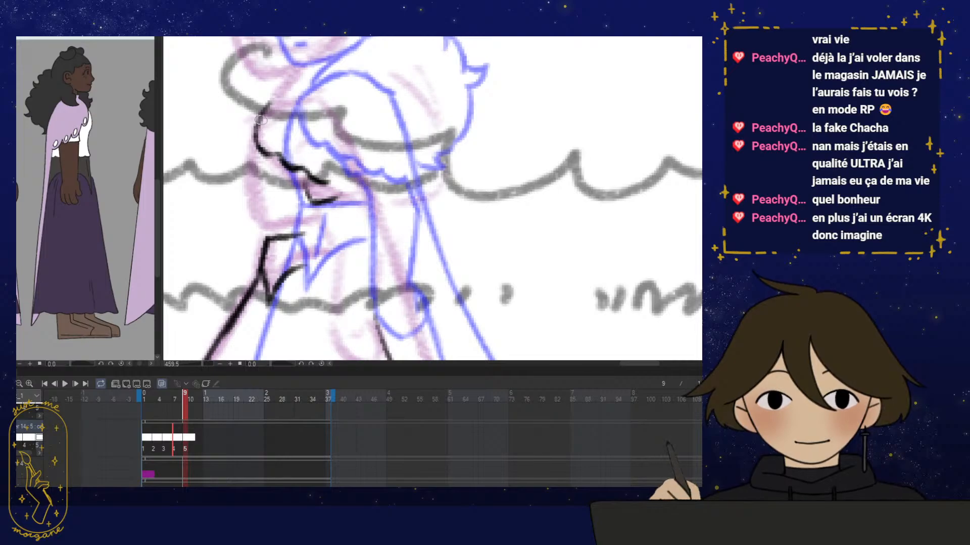
{"action": "left_click_drag", "start_coordinate": [369, 136], "coordinate": [362, 135]}
{"action": "left_click_drag", "start_coordinate": [319, 174], "coordinate": [352, 191]}
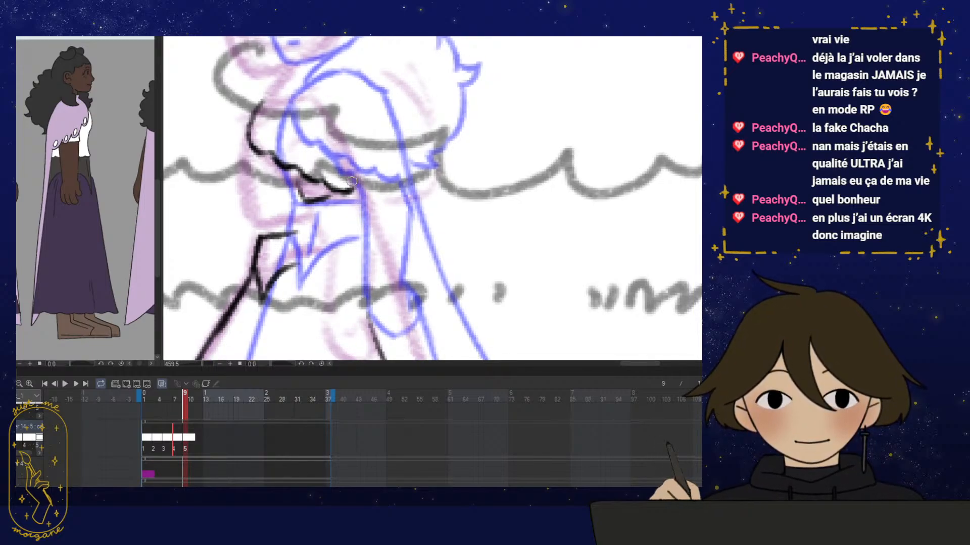
{"action": "left_click", "coordinate": [162, 383]}
Rotate the canvas to ink the cape's pointed hem and lower back edge behind the skirt, then reset the rotation
{"action": "left_click_drag", "start_coordinate": [427, 299], "coordinate": [405, 248]}
{"action": "left_click_drag", "start_coordinate": [404, 248], "coordinate": [379, 210]}
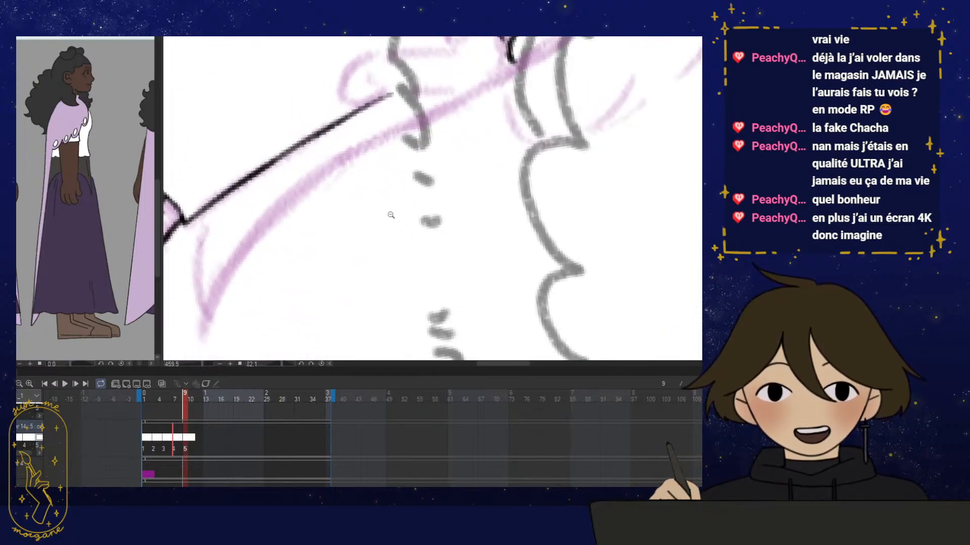
{"action": "scroll", "coordinate": [388, 241], "scroll_direction": "down", "scroll_amount": 2}
{"action": "scroll", "coordinate": [387, 241], "scroll_direction": "up", "scroll_amount": 2}
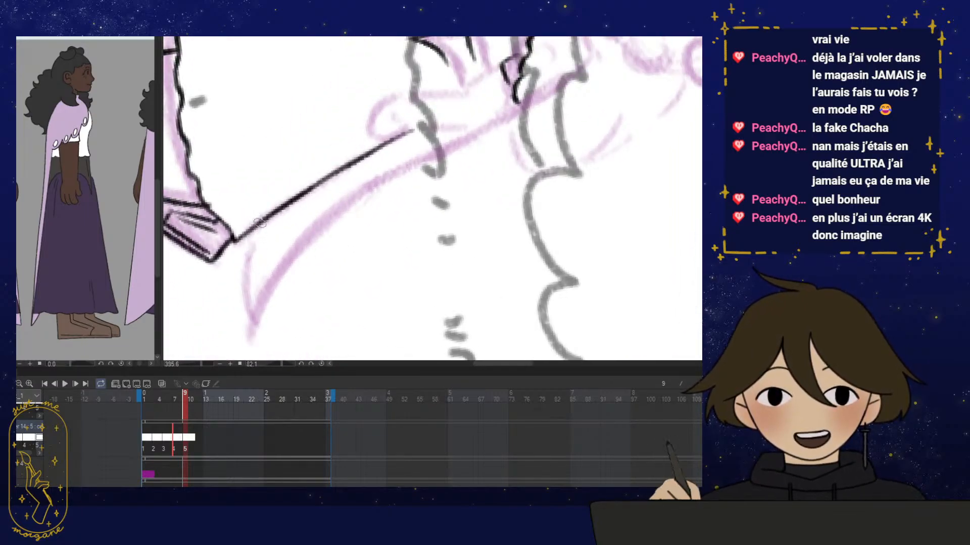
{"action": "mouse_move", "coordinate": [256, 223]}
{"action": "left_mouse_down"}
{"action": "mouse_move", "coordinate": [245, 264]}
{"action": "mouse_move", "coordinate": [248, 323]}
{"action": "mouse_move", "coordinate": [278, 260]}
{"action": "mouse_move", "coordinate": [389, 168]}
{"action": "mouse_move", "coordinate": [263, 281]}
{"action": "mouse_move", "coordinate": [247, 318]}
{"action": "mouse_move", "coordinate": [240, 279]}
{"action": "mouse_move", "coordinate": [255, 326]}
{"action": "mouse_move", "coordinate": [493, 233]}
{"action": "mouse_move", "coordinate": [462, 260]}
{"action": "mouse_move", "coordinate": [232, 255]}
{"action": "left_mouse_up"}
{"action": "left_click_drag", "start_coordinate": [323, 283], "coordinate": [342, 288]}
{"action": "key", "text": "ctrl+at"}
Ink the top of the shoulder and the cape's back edge down to its lower part, then restore the canvas rotation and flip
{"action": "left_click_drag", "start_coordinate": [412, 190], "coordinate": [467, 303]}
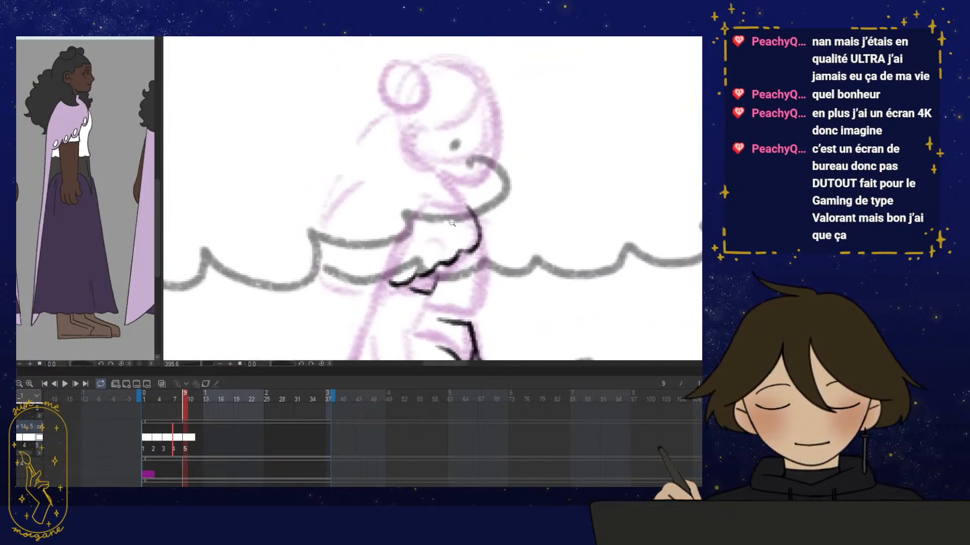
{"action": "scroll", "coordinate": [472, 203], "scroll_direction": "up", "scroll_amount": 3}
{"action": "mouse_move", "coordinate": [476, 198]}
{"action": "left_mouse_down"}
{"action": "mouse_move", "coordinate": [421, 187]}
{"action": "mouse_move", "coordinate": [377, 207]}
{"action": "mouse_move", "coordinate": [457, 188]}
{"action": "mouse_move", "coordinate": [419, 188]}
{"action": "mouse_move", "coordinate": [386, 204]}
{"action": "mouse_move", "coordinate": [417, 258]}
{"action": "left_mouse_up"}
{"action": "scroll", "coordinate": [417, 257], "scroll_direction": "down", "scroll_amount": 3}
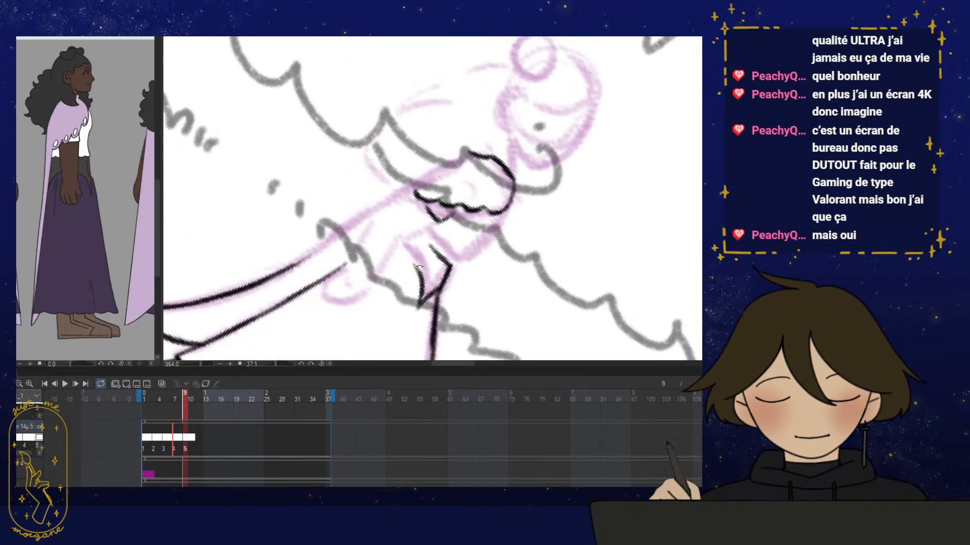
{"action": "scroll", "coordinate": [404, 273], "scroll_direction": "up", "scroll_amount": 2}
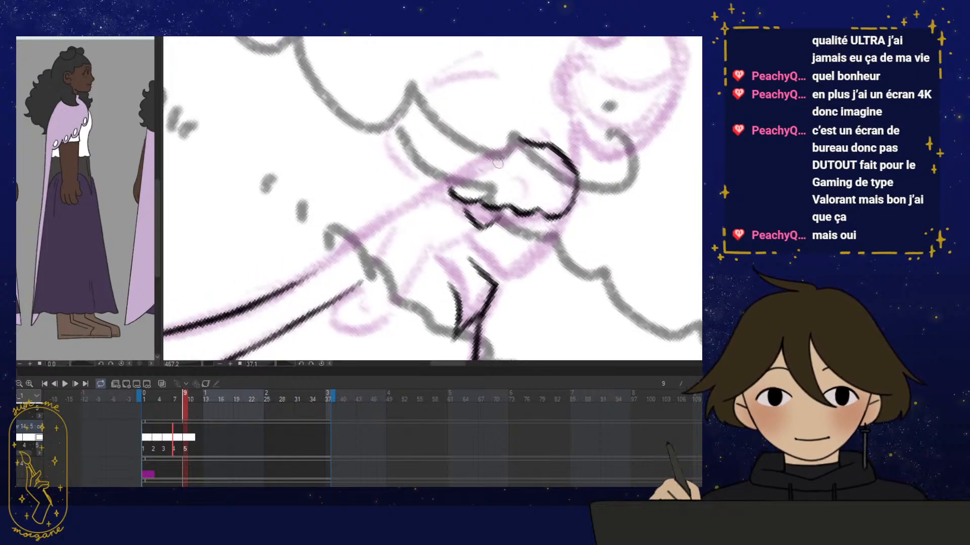
{"action": "mouse_move", "coordinate": [507, 144]}
{"action": "left_mouse_down"}
{"action": "mouse_move", "coordinate": [275, 293]}
{"action": "mouse_move", "coordinate": [380, 226]}
{"action": "left_mouse_up"}
{"action": "key", "text": "ctrl+at"}
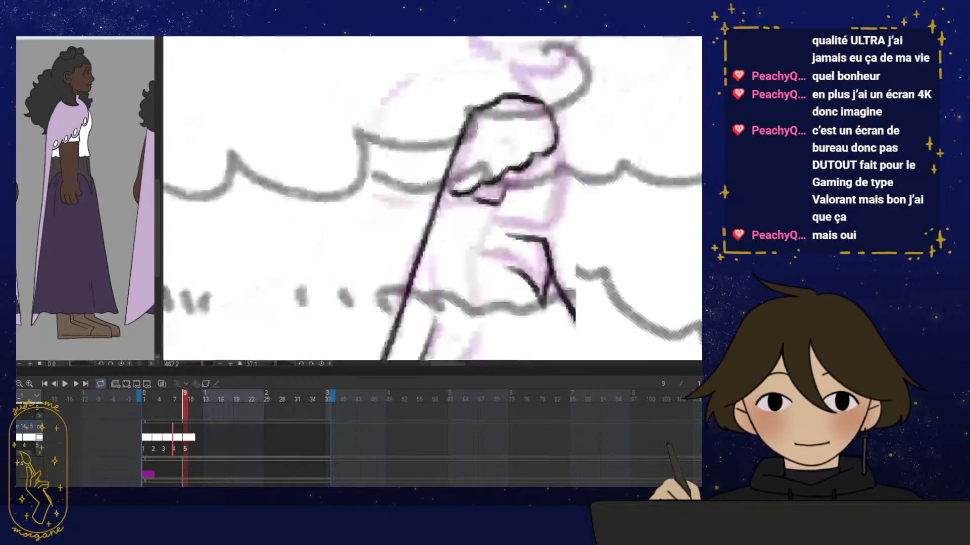
{"action": "mouse_move", "coordinate": [586, 340]}
{"action": "left_mouse_down"}
{"action": "mouse_move", "coordinate": [560, 318]}
{"action": "mouse_move", "coordinate": [439, 268]}
{"action": "left_mouse_up"}
{"action": "key", "text": "h"}
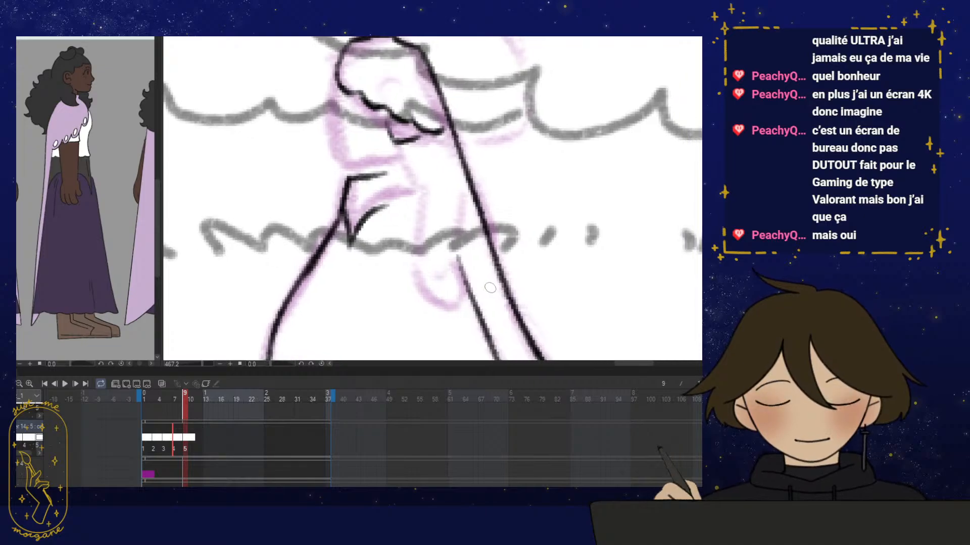
Ink the upper arm's front edge downward from the sleeve under the cape trim
{"action": "scroll", "coordinate": [484, 286], "scroll_direction": "down", "scroll_amount": 2}
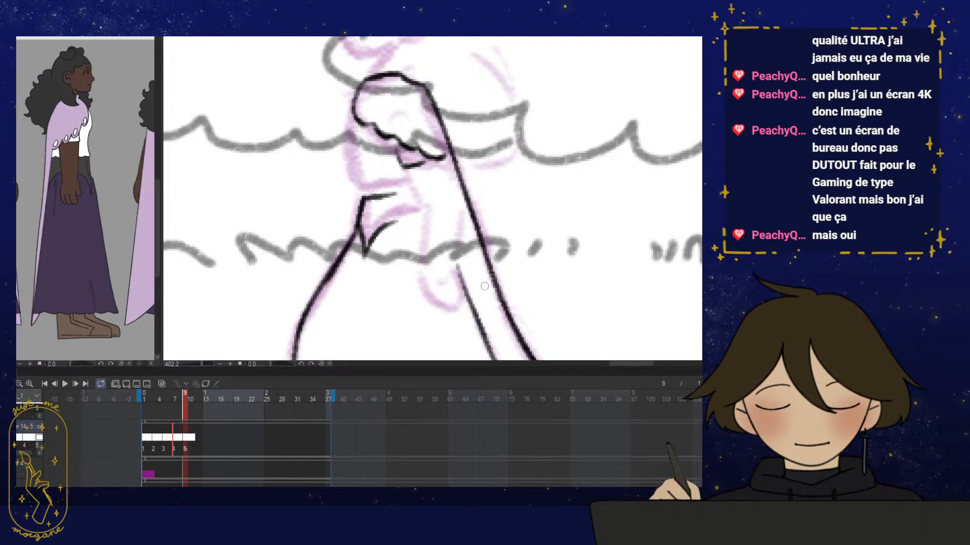
{"action": "mouse_move", "coordinate": [479, 232]}
{"action": "left_mouse_down"}
{"action": "mouse_move", "coordinate": [474, 219]}
{"action": "mouse_move", "coordinate": [473, 230]}
{"action": "left_mouse_up"}
{"action": "left_click_drag", "start_coordinate": [397, 151], "coordinate": [415, 190]}
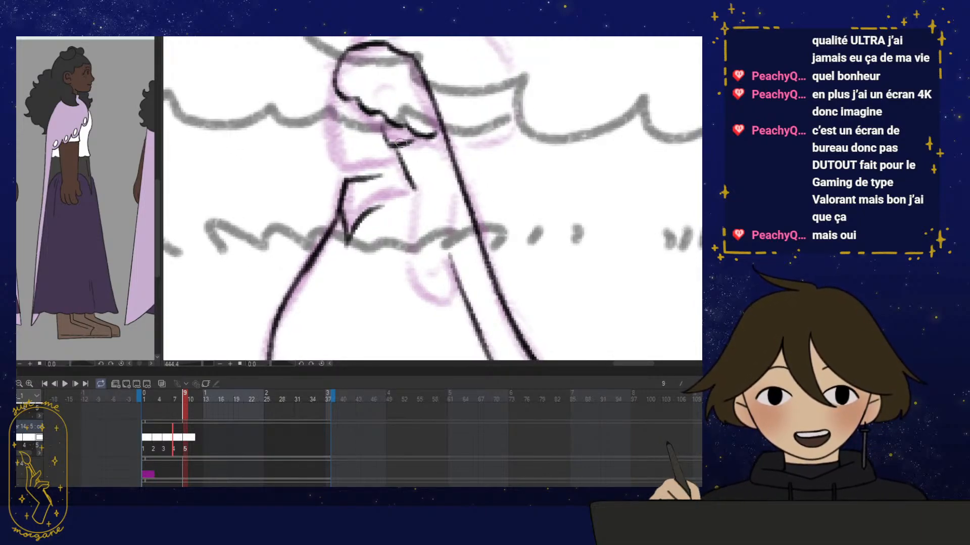
{"action": "mouse_move", "coordinate": [396, 146]}
{"action": "left_mouse_down"}
{"action": "mouse_move", "coordinate": [417, 139]}
{"action": "mouse_move", "coordinate": [393, 144]}
{"action": "left_mouse_up"}
{"action": "left_click_drag", "start_coordinate": [489, 159], "coordinate": [463, 177]}
{"action": "left_click_drag", "start_coordinate": [467, 177], "coordinate": [449, 177]}
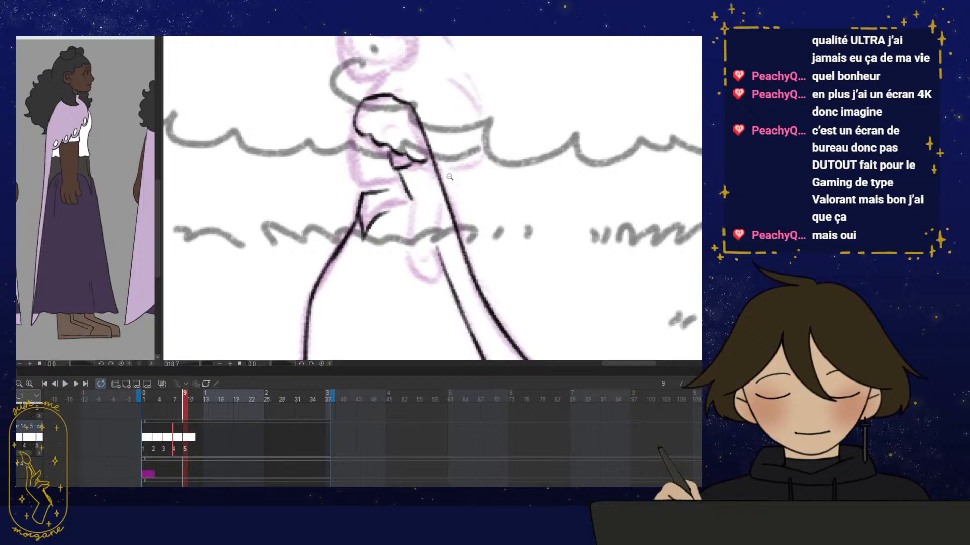
Show the onion skin and correct the small sleeve's outline under the cape's scalloped trim
{"action": "left_click", "coordinate": [162, 384]}
{"action": "scroll", "coordinate": [365, 184], "scroll_direction": "up", "scroll_amount": 4}
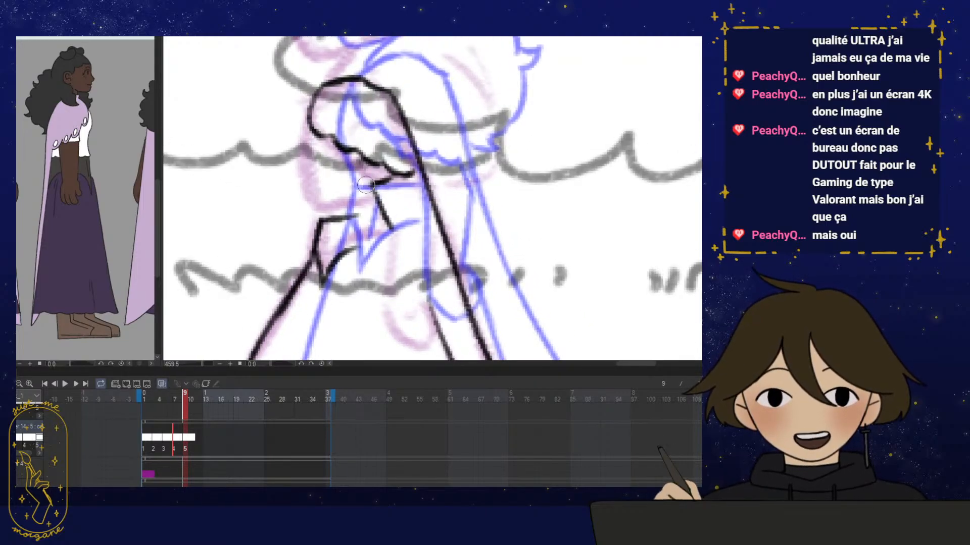
{"action": "mouse_move", "coordinate": [365, 185]}
{"action": "left_mouse_down"}
{"action": "mouse_move", "coordinate": [387, 180]}
{"action": "mouse_move", "coordinate": [360, 161]}
{"action": "mouse_move", "coordinate": [389, 167]}
{"action": "mouse_move", "coordinate": [370, 178]}
{"action": "mouse_move", "coordinate": [387, 172]}
{"action": "mouse_move", "coordinate": [377, 163]}
{"action": "mouse_move", "coordinate": [373, 184]}
{"action": "mouse_move", "coordinate": [420, 184]}
{"action": "mouse_move", "coordinate": [387, 179]}
{"action": "left_mouse_up"}
{"action": "key", "text": "p"}
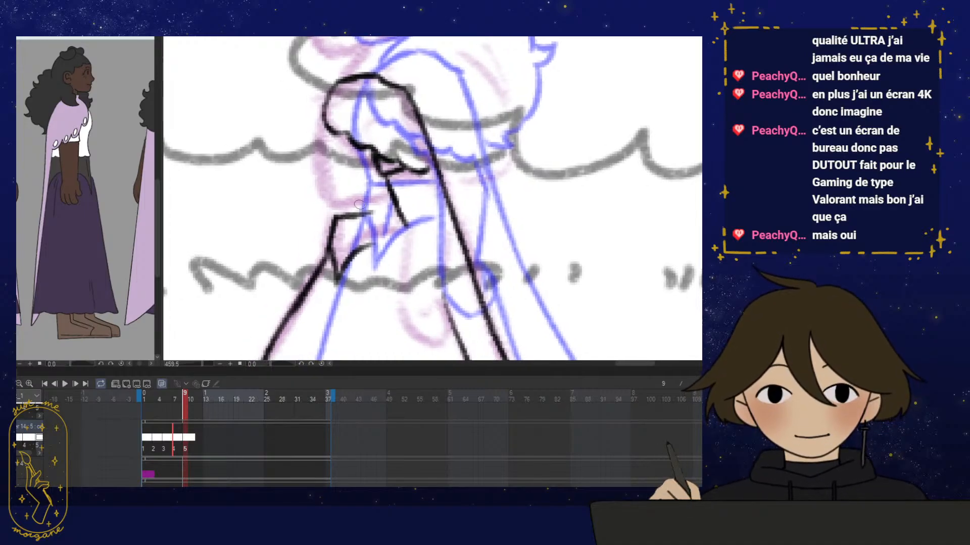
Erase the waistband's top line and redraw it from the front of the waist to the arm
{"action": "left_click_drag", "start_coordinate": [374, 239], "coordinate": [387, 254]}
{"action": "key", "text": "e"}
{"action": "left_click", "coordinate": [378, 231]}
{"action": "key", "text": "p"}
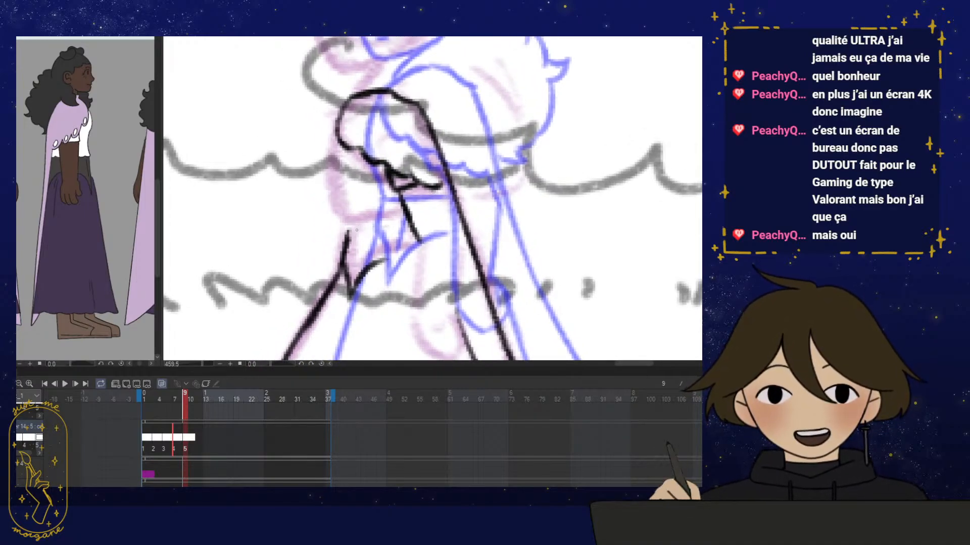
{"action": "scroll", "coordinate": [355, 230], "scroll_direction": "up", "scroll_amount": 2}
{"action": "mouse_move", "coordinate": [342, 230]}
{"action": "left_mouse_down"}
{"action": "mouse_move", "coordinate": [342, 260]}
{"action": "mouse_move", "coordinate": [411, 215]}
{"action": "left_mouse_up"}
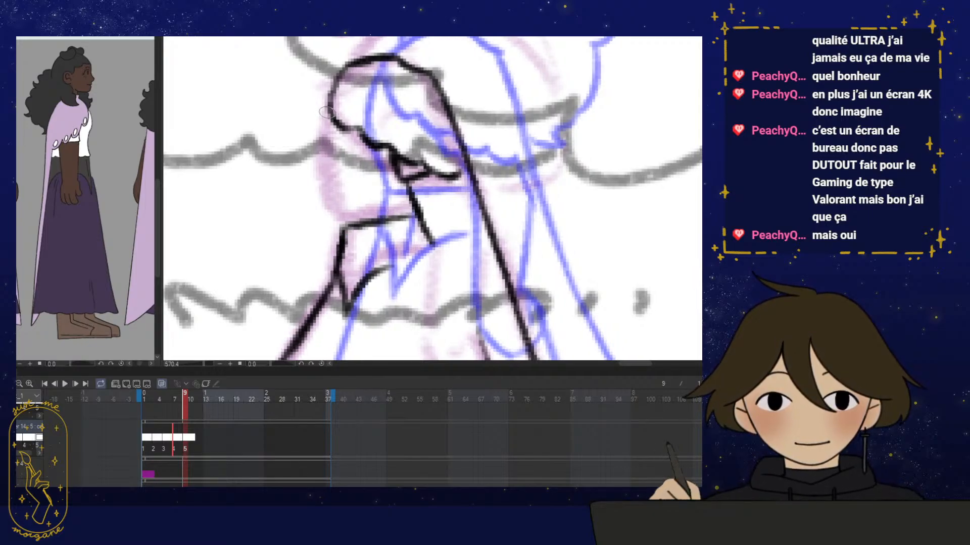
Ink the torso's front edge from the shoulder cape down to the waistband, then hide the onion skin
{"action": "mouse_move", "coordinate": [326, 112]}
{"action": "left_mouse_down"}
{"action": "mouse_move", "coordinate": [316, 151]}
{"action": "mouse_move", "coordinate": [339, 230]}
{"action": "mouse_move", "coordinate": [319, 158]}
{"action": "mouse_move", "coordinate": [331, 90]}
{"action": "mouse_move", "coordinate": [321, 174]}
{"action": "mouse_move", "coordinate": [333, 210]}
{"action": "mouse_move", "coordinate": [354, 221]}
{"action": "mouse_move", "coordinate": [323, 212]}
{"action": "mouse_move", "coordinate": [444, 212]}
{"action": "mouse_move", "coordinate": [470, 261]}
{"action": "left_mouse_up"}
{"action": "left_click", "coordinate": [161, 384]}
Rotate the canvas and ink both edges of the forearm down toward the hand, then reset the rotation
{"action": "left_click_drag", "start_coordinate": [464, 304], "coordinate": [392, 262]}
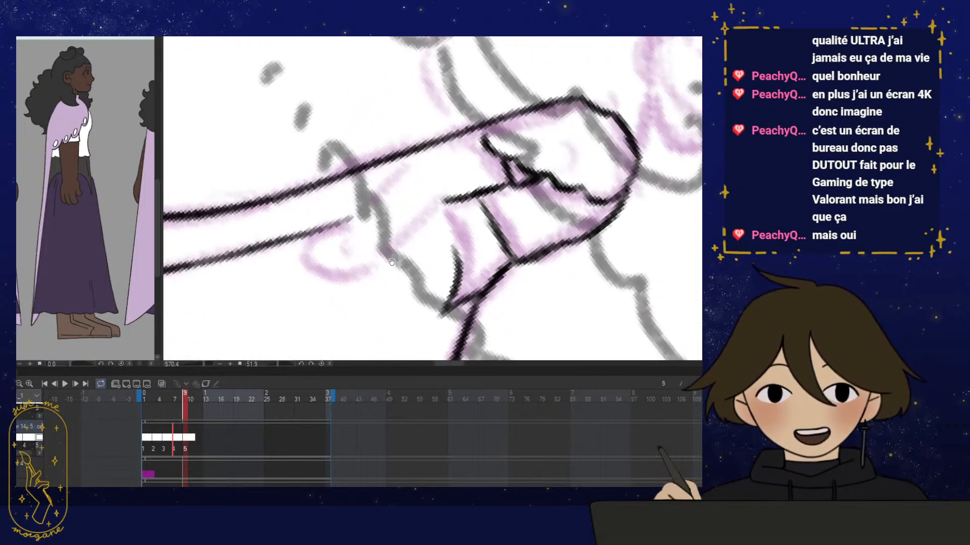
{"action": "scroll", "coordinate": [392, 262], "scroll_direction": "up", "scroll_amount": 2}
{"action": "mouse_move", "coordinate": [489, 134]}
{"action": "left_mouse_down"}
{"action": "mouse_move", "coordinate": [386, 177]}
{"action": "mouse_move", "coordinate": [318, 248]}
{"action": "left_mouse_up"}
{"action": "left_click_drag", "start_coordinate": [453, 220], "coordinate": [453, 212]}
{"action": "left_click_drag", "start_coordinate": [440, 207], "coordinate": [352, 284]}
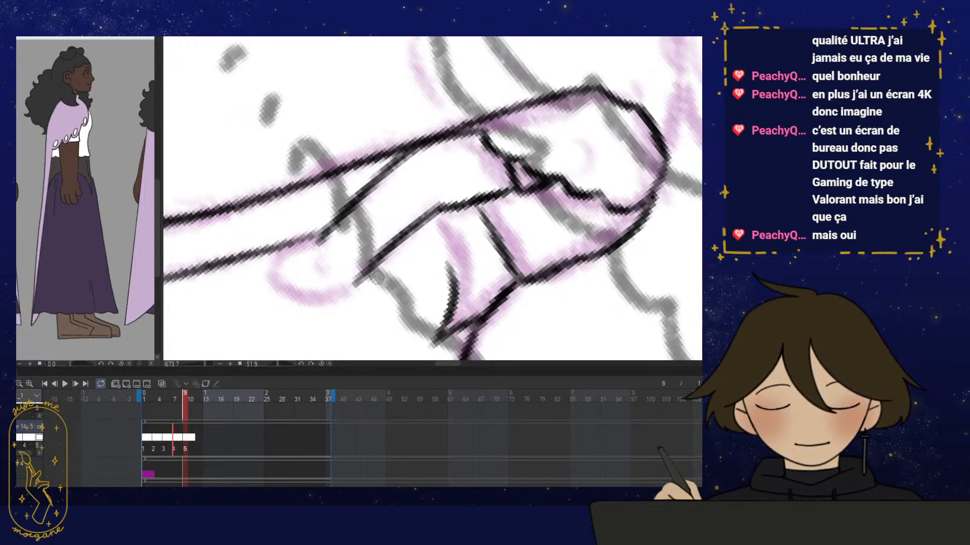
{"action": "key", "text": "ctrl+at"}
Ink the rounded hand outline at the end of the arm, joining it to the skirt's back edge
{"action": "left_click_drag", "start_coordinate": [474, 238], "coordinate": [367, 195]}
{"action": "left_click_drag", "start_coordinate": [459, 237], "coordinate": [420, 119]}
{"action": "mouse_move", "coordinate": [410, 151]}
{"action": "left_mouse_down"}
{"action": "mouse_move", "coordinate": [415, 182]}
{"action": "mouse_move", "coordinate": [443, 205]}
{"action": "mouse_move", "coordinate": [475, 193]}
{"action": "mouse_move", "coordinate": [470, 155]}
{"action": "mouse_move", "coordinate": [480, 164]}
{"action": "mouse_move", "coordinate": [454, 184]}
{"action": "mouse_move", "coordinate": [417, 175]}
{"action": "mouse_move", "coordinate": [444, 204]}
{"action": "mouse_move", "coordinate": [524, 163]}
{"action": "mouse_move", "coordinate": [486, 202]}
{"action": "left_mouse_up"}
{"action": "scroll", "coordinate": [524, 163], "scroll_direction": "down", "scroll_amount": 3}
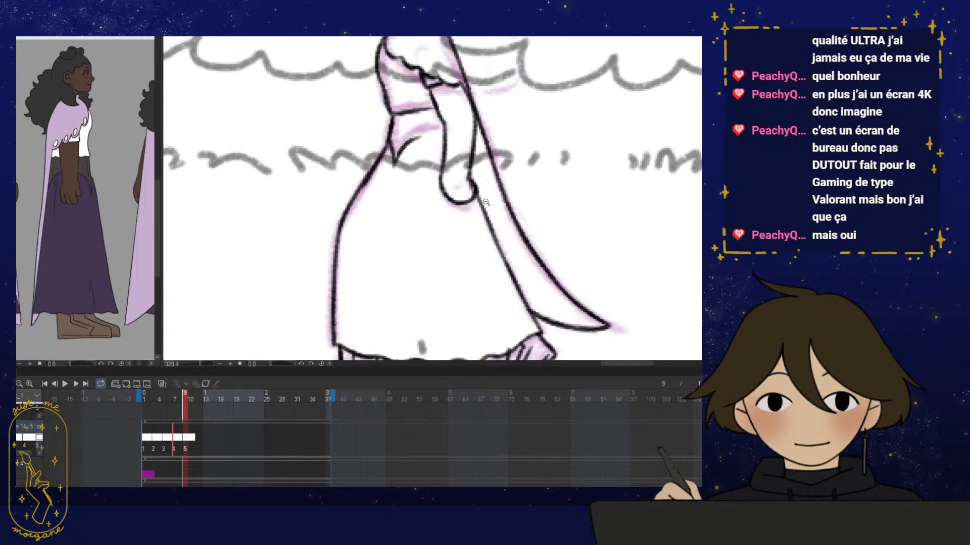
{"action": "scroll", "coordinate": [501, 105], "scroll_direction": "down", "scroll_amount": 2}
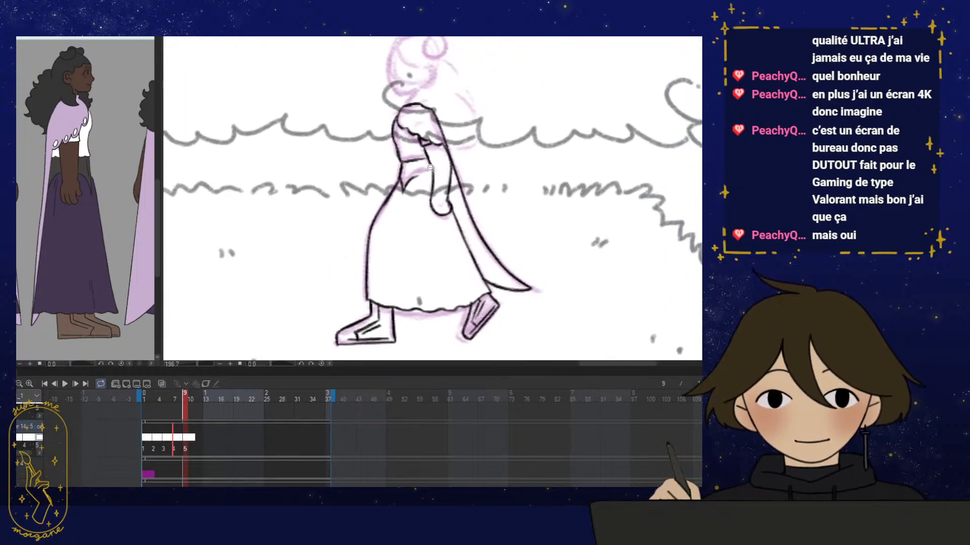
Extend the waistband's curved lower edge from the front point back to the arm
{"action": "scroll", "coordinate": [387, 186], "scroll_direction": "up", "scroll_amount": 3}
{"action": "scroll", "coordinate": [386, 186], "scroll_direction": "up", "scroll_amount": 2}
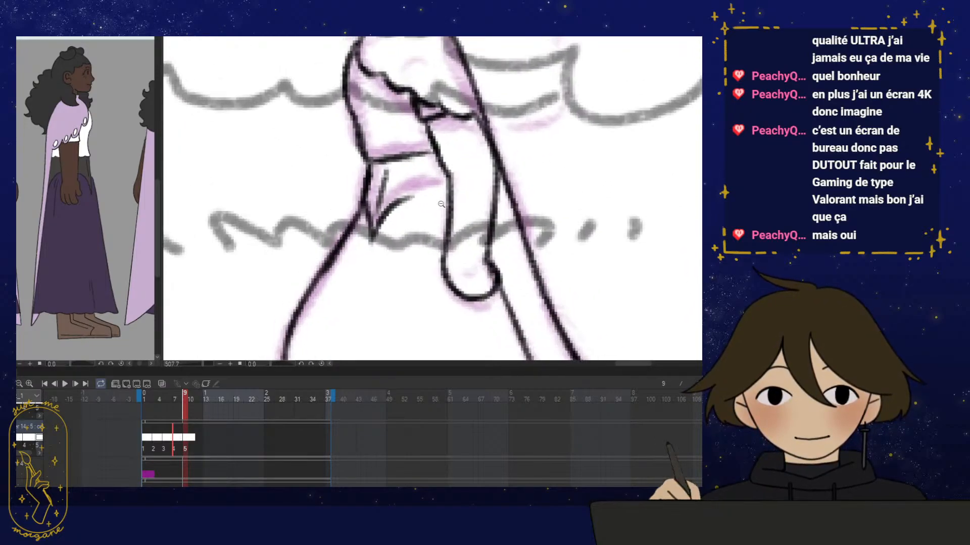
{"action": "mouse_move", "coordinate": [389, 204]}
{"action": "left_mouse_down"}
{"action": "mouse_move", "coordinate": [433, 191]}
{"action": "mouse_move", "coordinate": [380, 215]}
{"action": "mouse_move", "coordinate": [369, 209]}
{"action": "mouse_move", "coordinate": [372, 241]}
{"action": "left_mouse_up"}
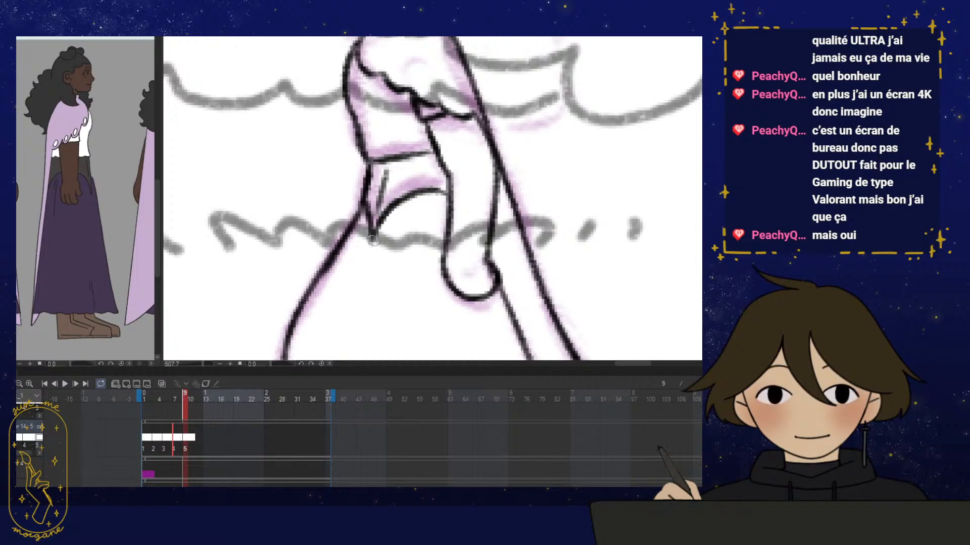
{"action": "scroll", "coordinate": [485, 215], "scroll_direction": "down", "scroll_amount": 2}
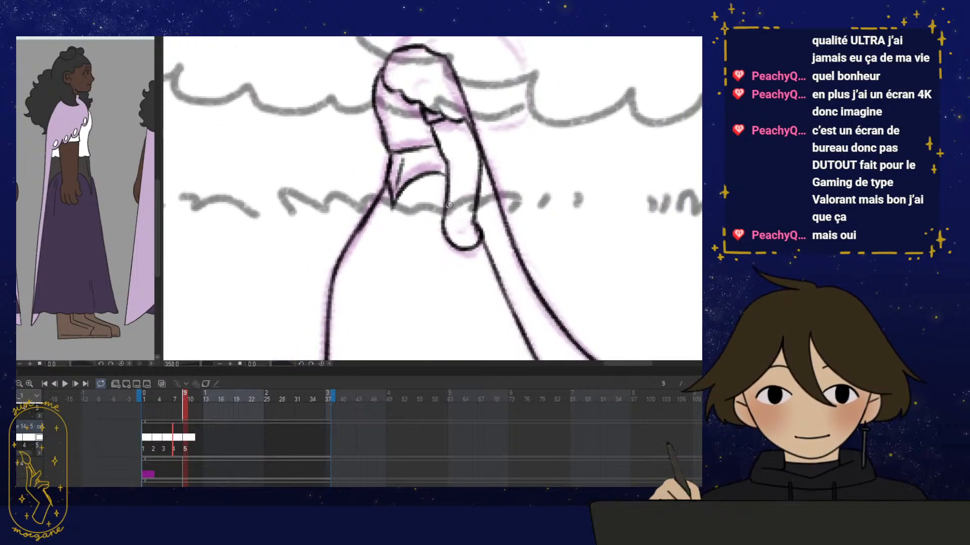
{"action": "left_click_drag", "start_coordinate": [494, 213], "coordinate": [479, 258]}
Ink the neck line from the front of the shoulder cape up to the head's underside
{"action": "scroll", "coordinate": [479, 258], "scroll_direction": "up", "scroll_amount": 3}
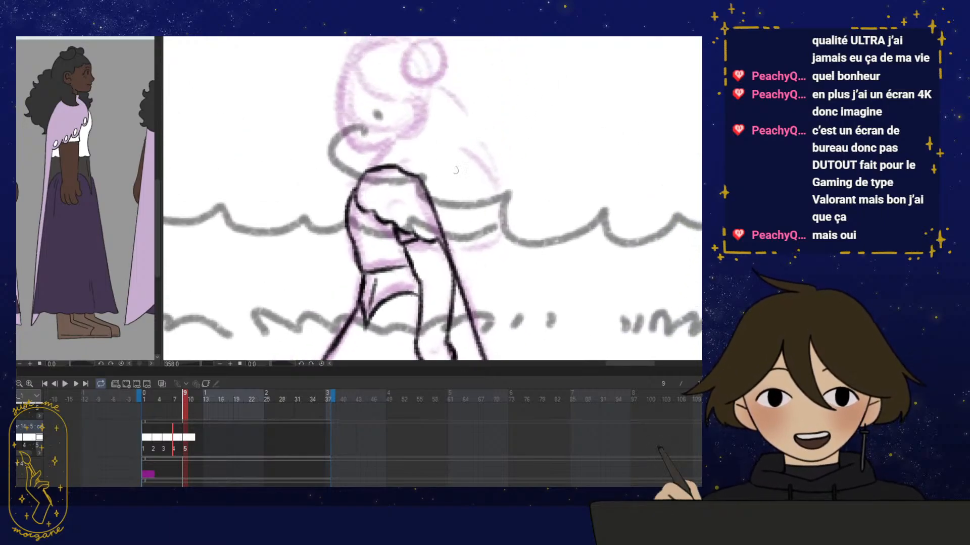
{"action": "left_click_drag", "start_coordinate": [386, 194], "coordinate": [362, 216]}
{"action": "left_click_drag", "start_coordinate": [414, 175], "coordinate": [353, 228]}
{"action": "left_click_drag", "start_coordinate": [464, 212], "coordinate": [461, 252]}
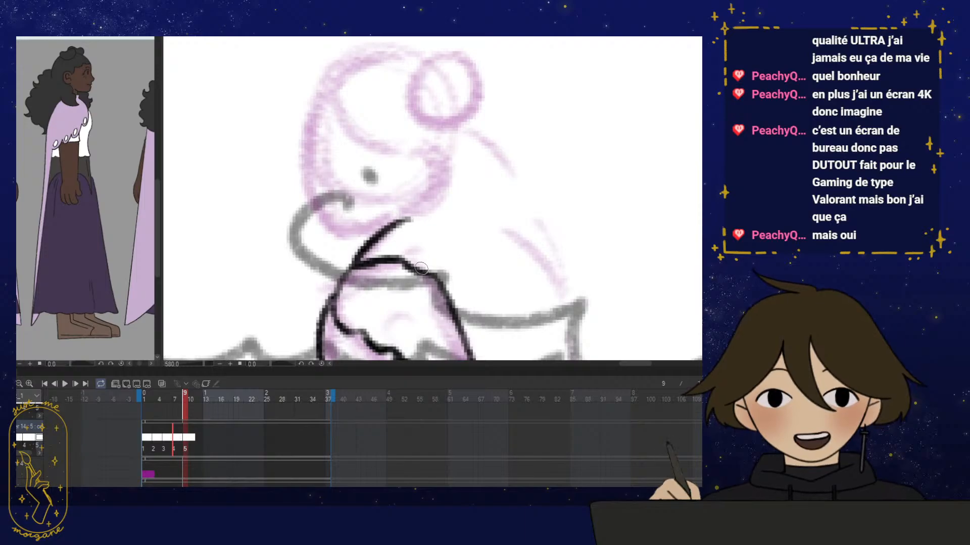
{"action": "left_click_drag", "start_coordinate": [423, 261], "coordinate": [460, 255]}
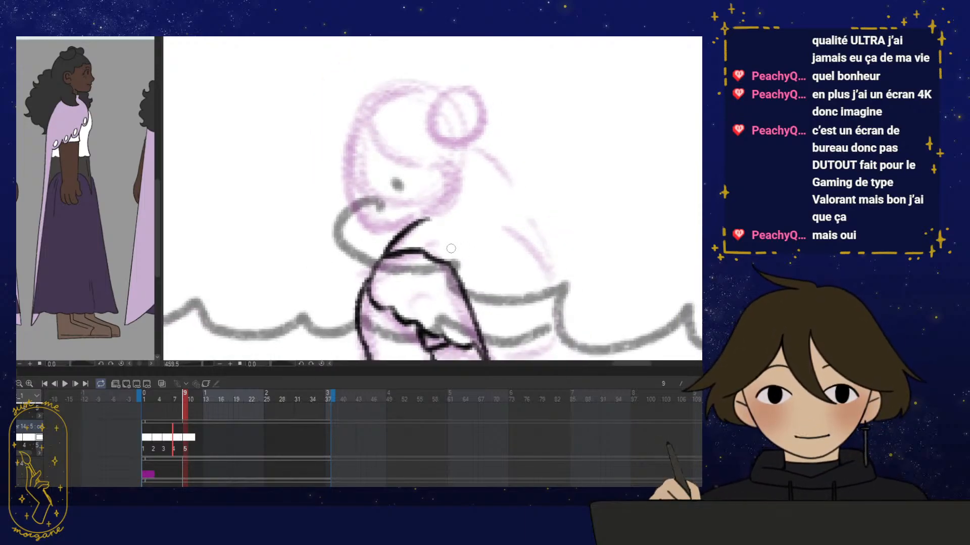
Ink the hooked curve at the back of the jaw down to the neck line, then flip the canvas
{"action": "mouse_move", "coordinate": [493, 241]}
{"action": "left_mouse_down"}
{"action": "mouse_move", "coordinate": [480, 255]}
{"action": "mouse_move", "coordinate": [442, 160]}
{"action": "left_mouse_up"}
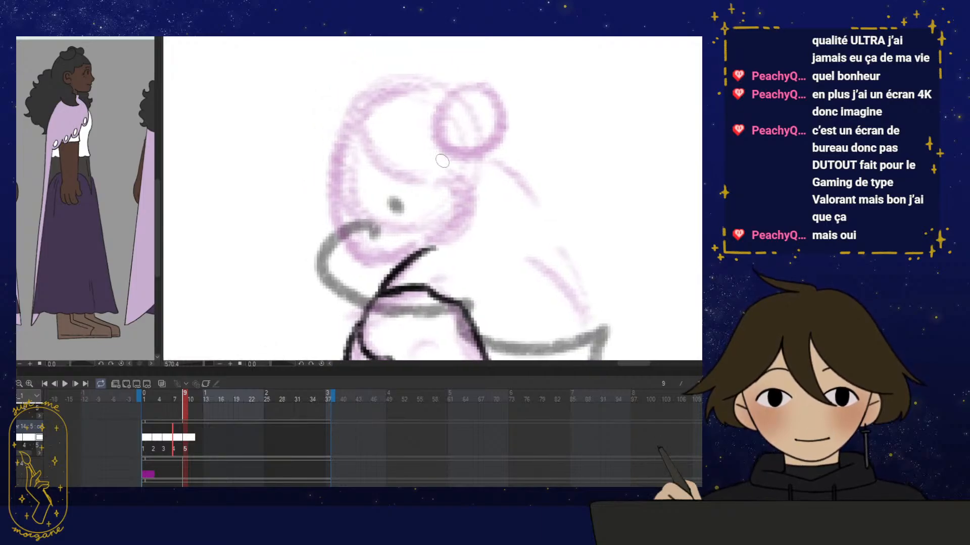
{"action": "mouse_move", "coordinate": [439, 194]}
{"action": "left_mouse_down"}
{"action": "mouse_move", "coordinate": [455, 220]}
{"action": "mouse_move", "coordinate": [434, 241]}
{"action": "mouse_move", "coordinate": [460, 223]}
{"action": "mouse_move", "coordinate": [457, 199]}
{"action": "mouse_move", "coordinate": [441, 197]}
{"action": "mouse_move", "coordinate": [455, 228]}
{"action": "mouse_move", "coordinate": [434, 245]}
{"action": "left_mouse_up"}
{"action": "mouse_move", "coordinate": [459, 228]}
{"action": "left_mouse_down"}
{"action": "mouse_move", "coordinate": [446, 236]}
{"action": "mouse_move", "coordinate": [469, 227]}
{"action": "left_mouse_up"}
{"action": "key", "text": "h"}
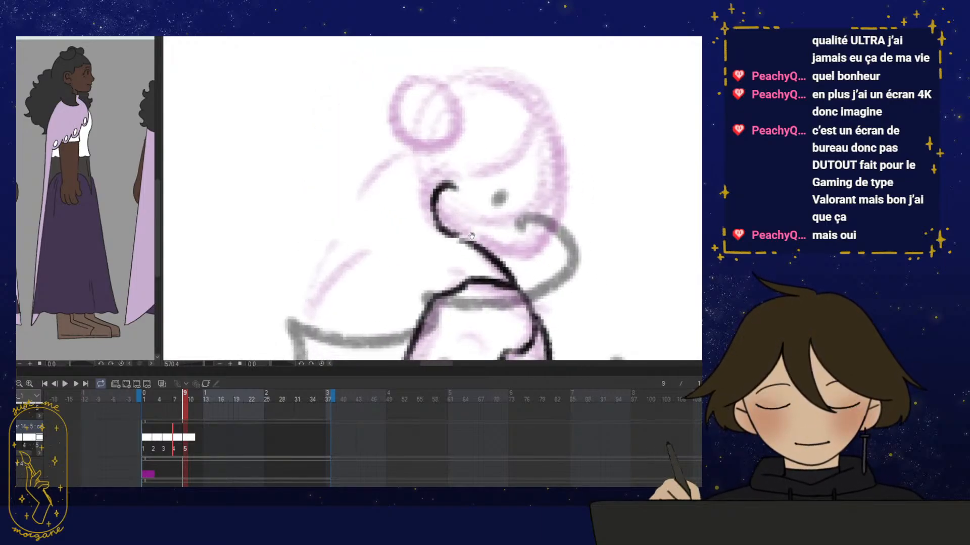
Show the onion skin and ink the hair bun as a closed rounded shape over the rough, then hide the onion skin
{"action": "left_click", "coordinate": [162, 383]}
{"action": "mouse_move", "coordinate": [409, 103]}
{"action": "left_mouse_down"}
{"action": "mouse_move", "coordinate": [383, 136]}
{"action": "mouse_move", "coordinate": [417, 160]}
{"action": "mouse_move", "coordinate": [433, 154]}
{"action": "mouse_move", "coordinate": [447, 119]}
{"action": "mouse_move", "coordinate": [379, 130]}
{"action": "mouse_move", "coordinate": [404, 162]}
{"action": "mouse_move", "coordinate": [443, 135]}
{"action": "mouse_move", "coordinate": [413, 119]}
{"action": "mouse_move", "coordinate": [419, 162]}
{"action": "mouse_move", "coordinate": [399, 121]}
{"action": "mouse_move", "coordinate": [410, 121]}
{"action": "left_mouse_up"}
{"action": "left_click_drag", "start_coordinate": [453, 209], "coordinate": [443, 200]}
{"action": "left_click", "coordinate": [161, 384]}
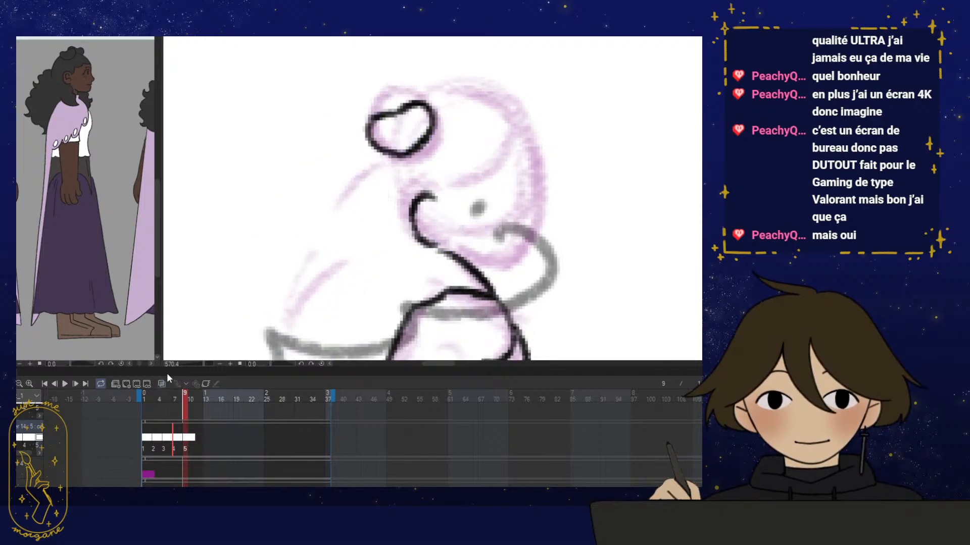
Lasso the hair bun and rotate it slightly counterclockwise to sit better on the back of the head
{"action": "mouse_move", "coordinate": [481, 292]}
{"action": "left_mouse_down"}
{"action": "mouse_move", "coordinate": [452, 278]}
{"action": "mouse_move", "coordinate": [471, 288]}
{"action": "left_mouse_up"}
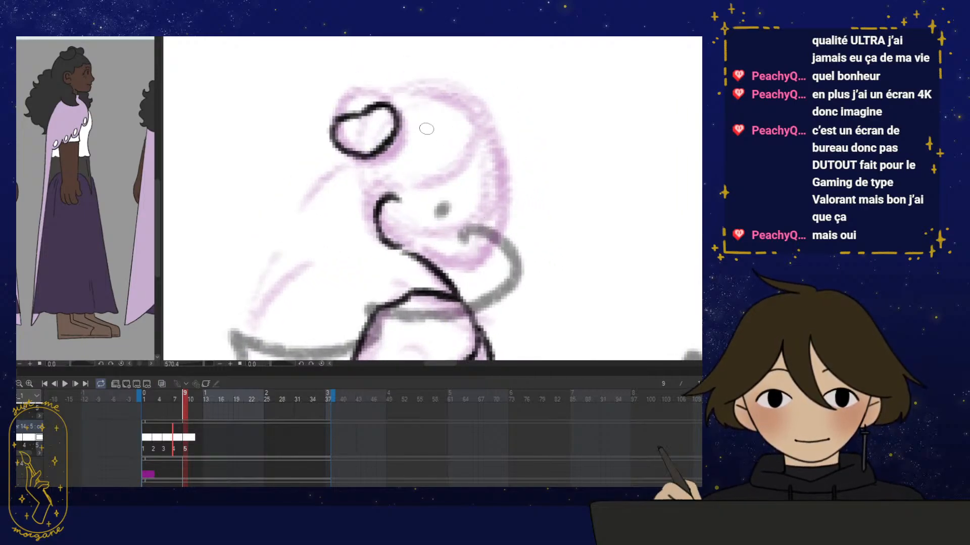
{"action": "left_click_drag", "start_coordinate": [386, 77], "coordinate": [378, 80]}
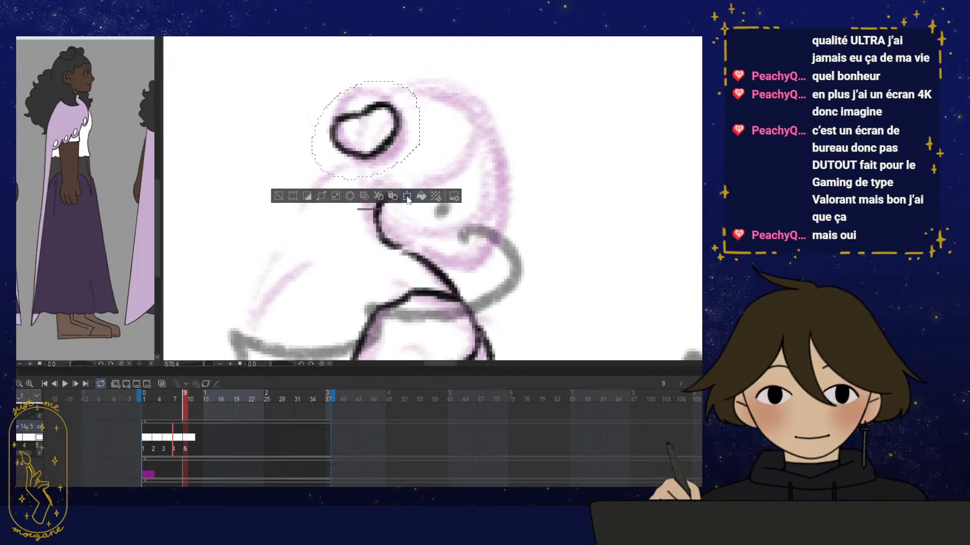
{"action": "key", "text": "ctrl+t"}
{"action": "left_click_drag", "start_coordinate": [380, 151], "coordinate": [384, 146]}
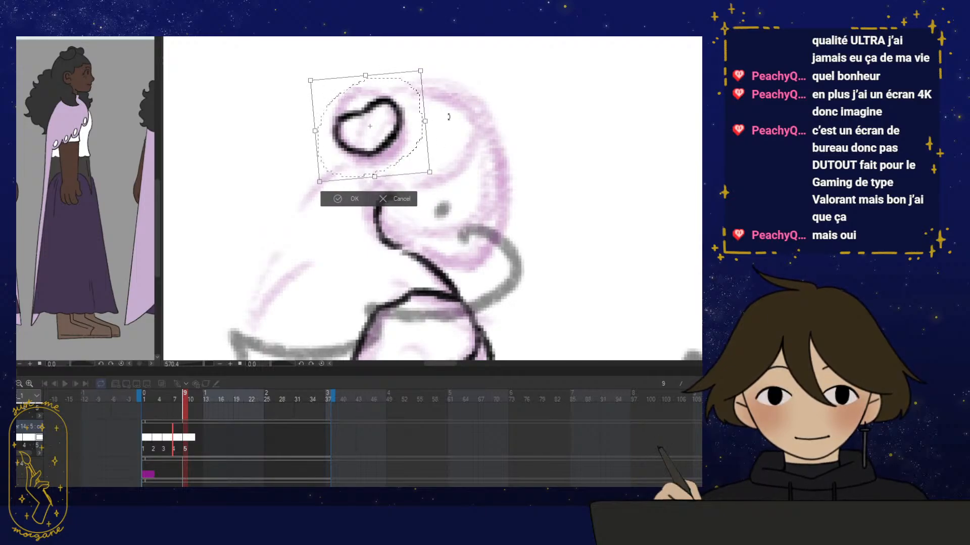
{"action": "key", "text": "Return"}
Flip the canvas and ink the scalloped hairline from the jaw hook to the forehead, plus the crown curve up to the bun
{"action": "left_click_drag", "start_coordinate": [499, 180], "coordinate": [485, 176]}
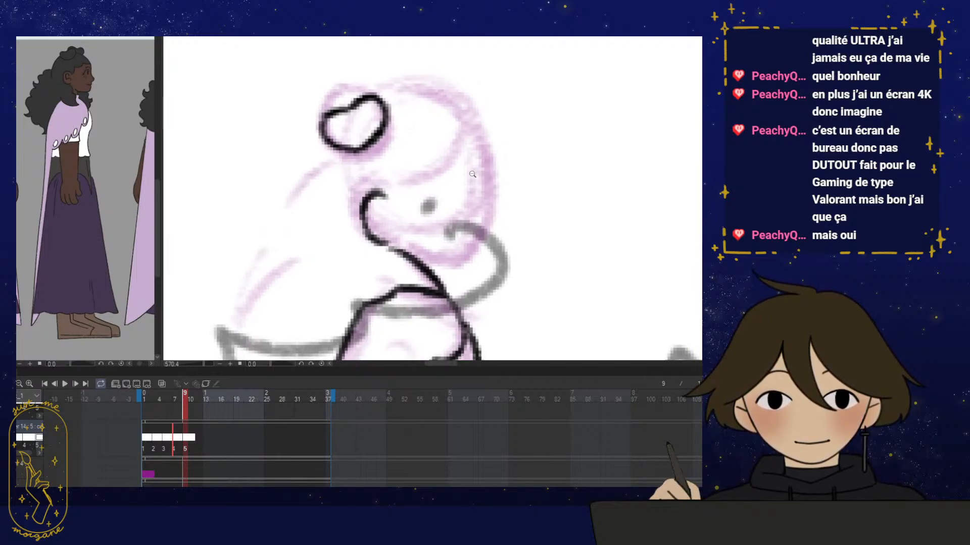
{"action": "left_click", "coordinate": [473, 174], "text": "ctrl"}
{"action": "key", "text": "h"}
{"action": "left_click_drag", "start_coordinate": [420, 157], "coordinate": [401, 148]}
{"action": "mouse_move", "coordinate": [382, 90]}
{"action": "left_mouse_down"}
{"action": "mouse_move", "coordinate": [433, 165]}
{"action": "mouse_move", "coordinate": [458, 166]}
{"action": "mouse_move", "coordinate": [469, 185]}
{"action": "mouse_move", "coordinate": [486, 187]}
{"action": "mouse_move", "coordinate": [465, 190]}
{"action": "mouse_move", "coordinate": [449, 166]}
{"action": "mouse_move", "coordinate": [412, 151]}
{"action": "mouse_move", "coordinate": [457, 174]}
{"action": "left_mouse_up"}
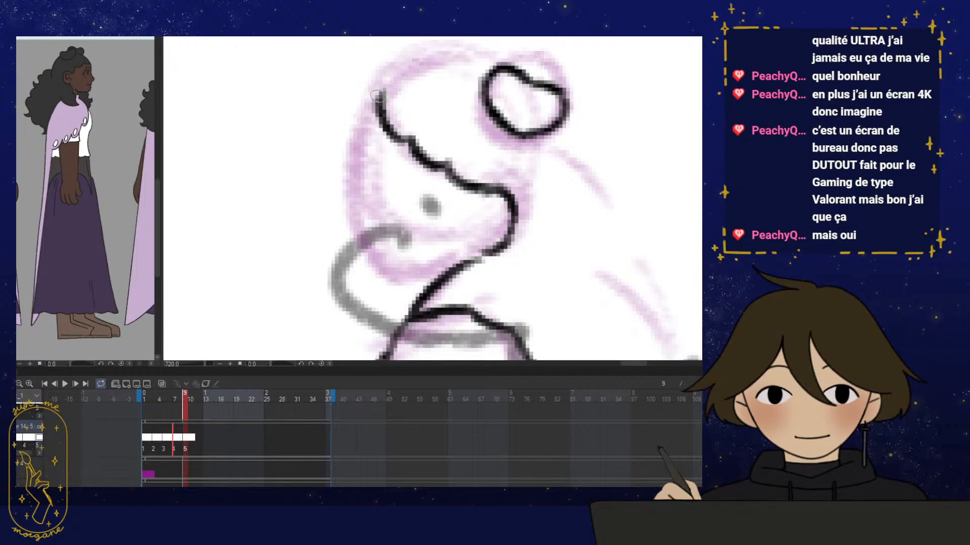
{"action": "left_click_drag", "start_coordinate": [426, 130], "coordinate": [434, 157]}
{"action": "mouse_move", "coordinate": [502, 96]}
{"action": "left_mouse_down"}
{"action": "mouse_move", "coordinate": [441, 81]}
{"action": "mouse_move", "coordinate": [412, 94]}
{"action": "mouse_move", "coordinate": [395, 105]}
{"action": "mouse_move", "coordinate": [397, 155]}
{"action": "left_mouse_up"}
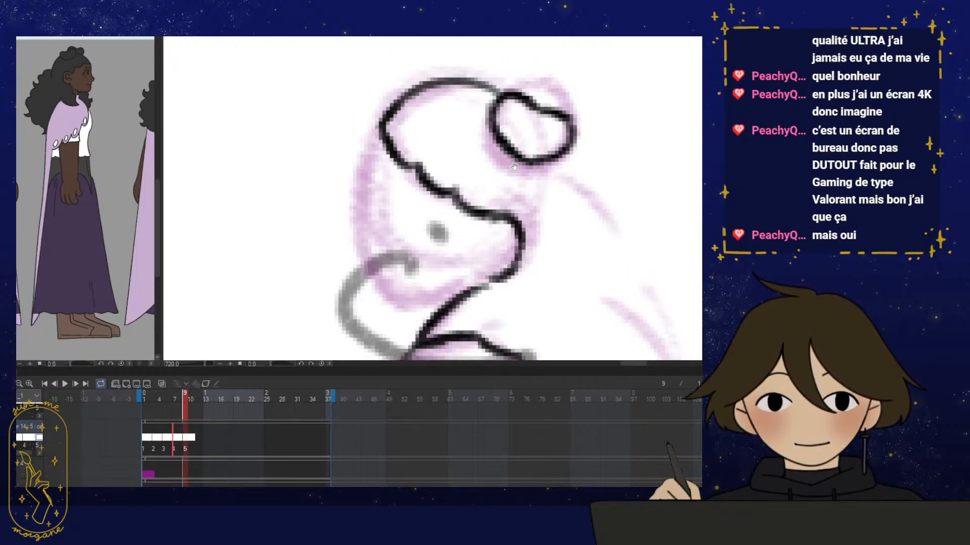
Flip the canvas back and ink the short curved line at the back of the head, just below the bun
{"action": "key", "text": "h"}
{"action": "left_click_drag", "start_coordinate": [519, 157], "coordinate": [499, 131]}
{"action": "left_click_drag", "start_coordinate": [533, 206], "coordinate": [528, 193]}
{"action": "left_click_drag", "start_coordinate": [371, 122], "coordinate": [368, 187]}
{"action": "mouse_move", "coordinate": [528, 228]}
{"action": "left_mouse_down"}
{"action": "mouse_move", "coordinate": [510, 200]}
{"action": "mouse_move", "coordinate": [494, 237]}
{"action": "mouse_move", "coordinate": [508, 208]}
{"action": "left_mouse_up"}
{"action": "left_click_drag", "start_coordinate": [393, 98], "coordinate": [389, 133]}
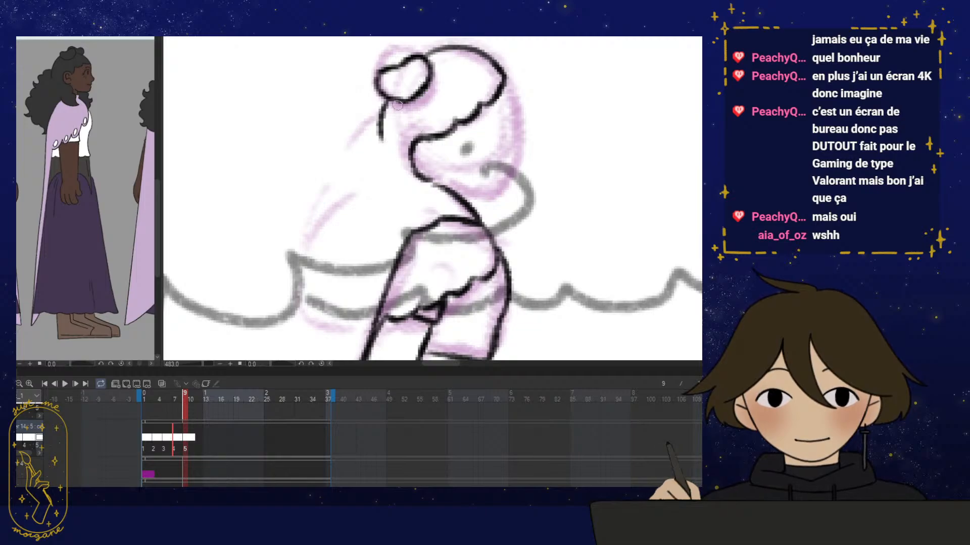
{"action": "left_click_drag", "start_coordinate": [397, 96], "coordinate": [391, 144]}
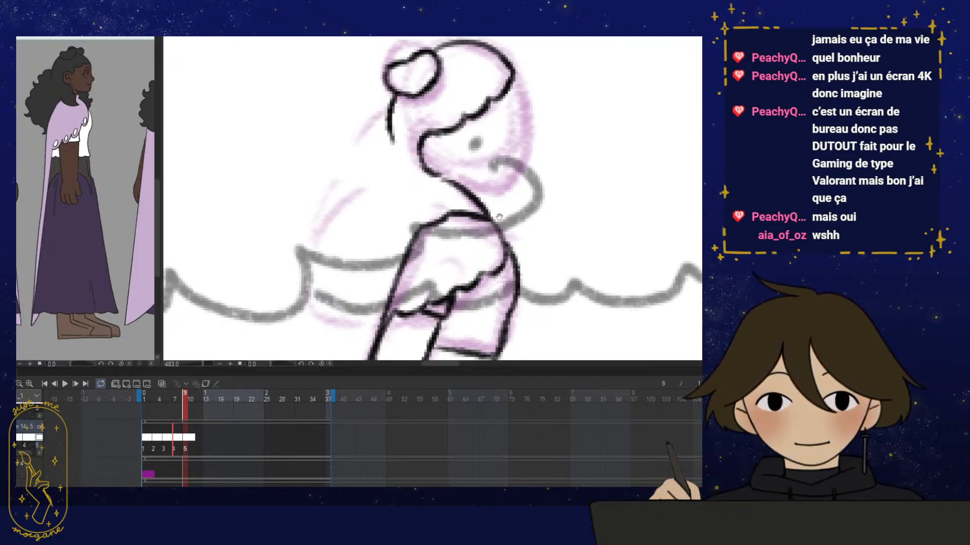
Flip the canvas and ink the face profile from the hairline down the forehead to the pointed nose
{"action": "left_click_drag", "start_coordinate": [499, 217], "coordinate": [509, 212]}
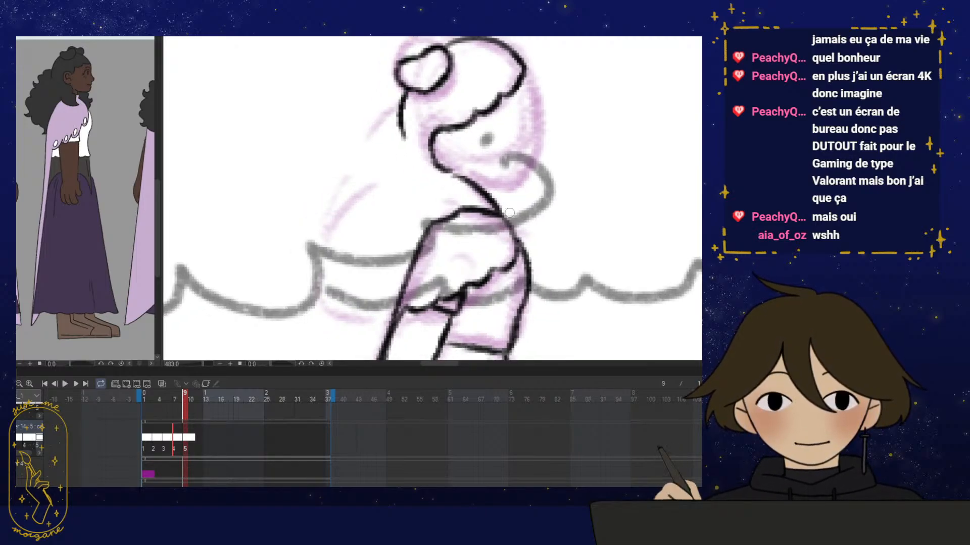
{"action": "key", "text": "h"}
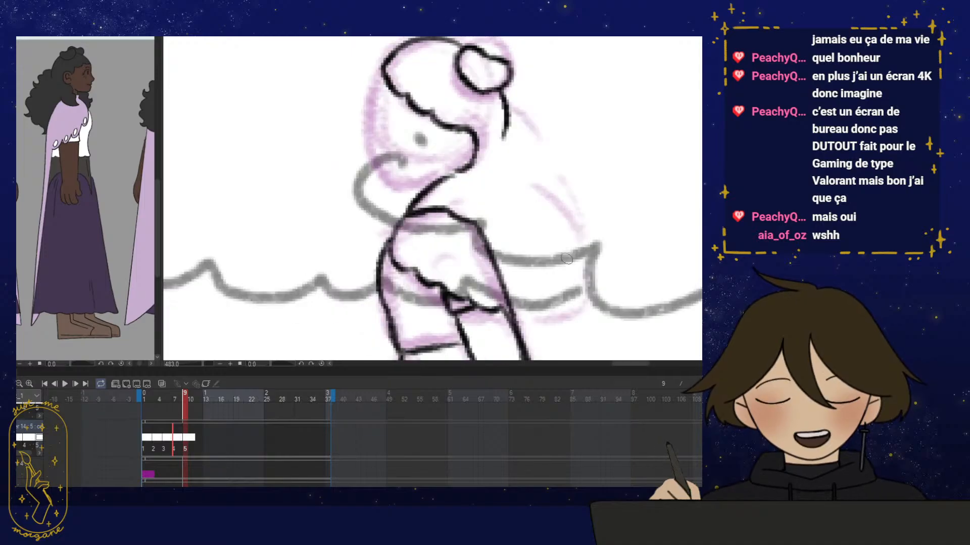
{"action": "left_click_drag", "start_coordinate": [570, 251], "coordinate": [560, 269]}
{"action": "left_click_drag", "start_coordinate": [406, 190], "coordinate": [401, 138]}
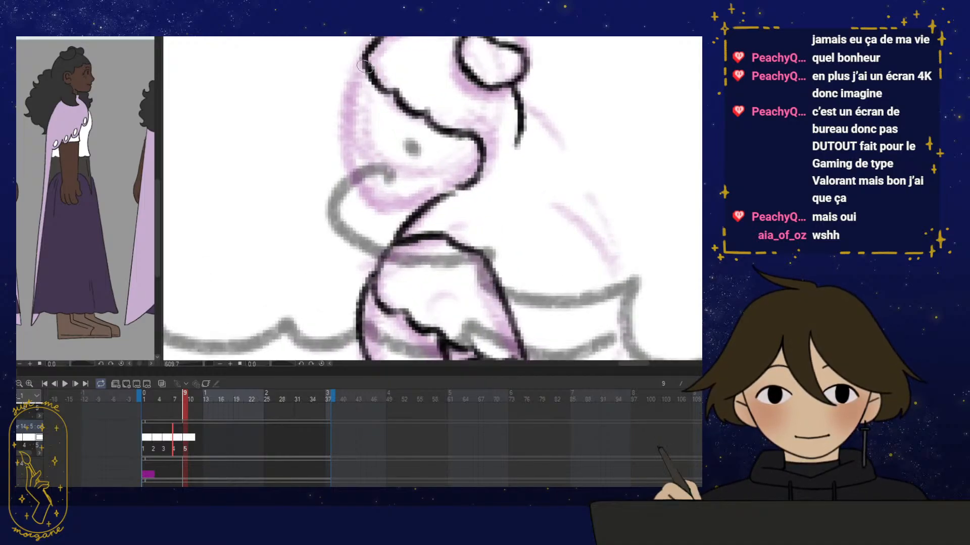
{"action": "mouse_move", "coordinate": [364, 65]}
{"action": "left_mouse_down"}
{"action": "mouse_move", "coordinate": [335, 156]}
{"action": "mouse_move", "coordinate": [352, 122]}
{"action": "left_mouse_up"}
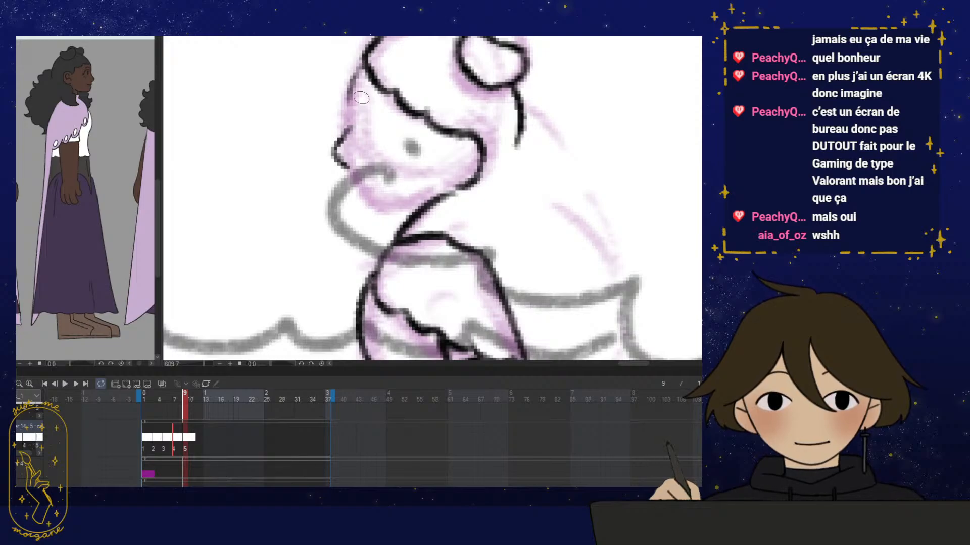
{"action": "left_click_drag", "start_coordinate": [364, 56], "coordinate": [334, 172]}
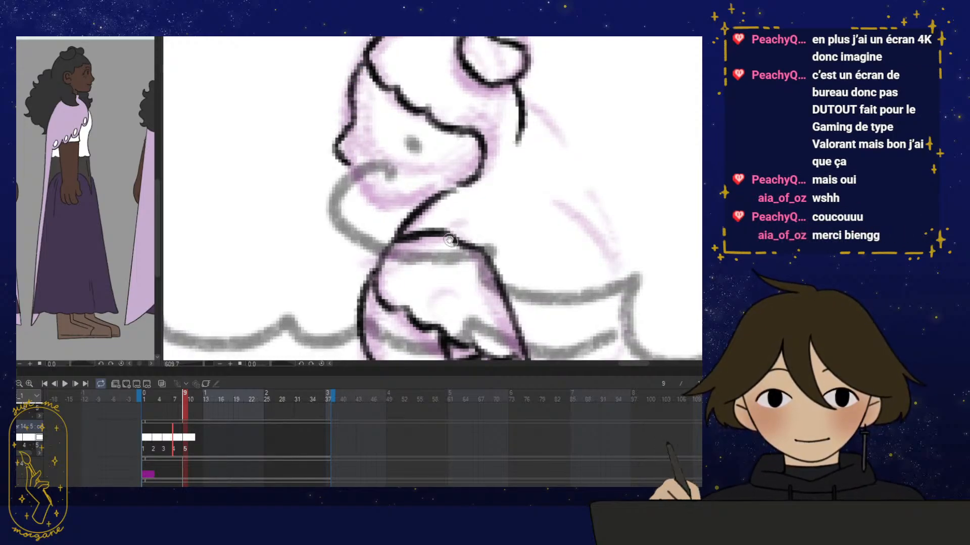
Ink the mouth, chin and jaw line from under the nose back to the neck
{"action": "left_click_drag", "start_coordinate": [444, 248], "coordinate": [458, 257]}
{"action": "mouse_move", "coordinate": [364, 172]}
{"action": "left_mouse_down"}
{"action": "mouse_move", "coordinate": [392, 215]}
{"action": "mouse_move", "coordinate": [464, 195]}
{"action": "left_mouse_up"}
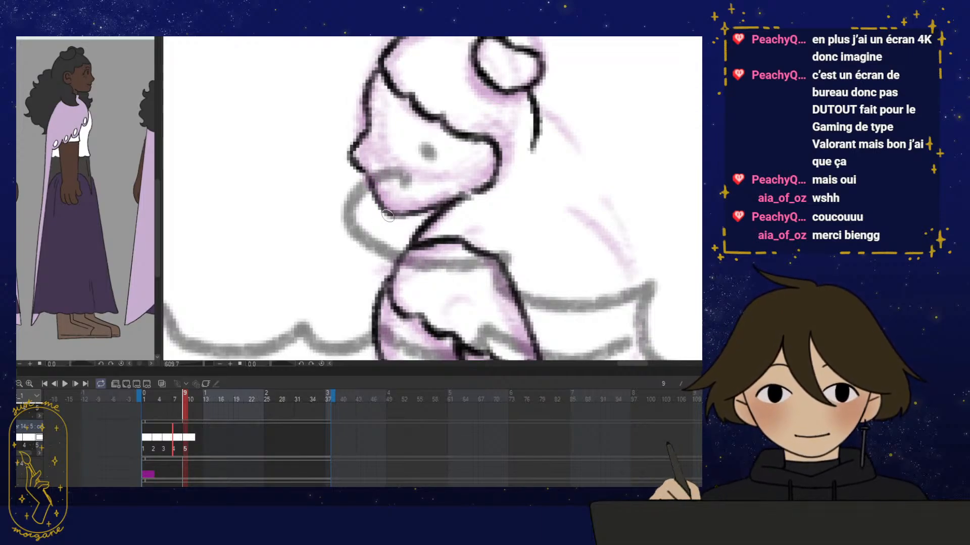
{"action": "left_click_drag", "start_coordinate": [388, 216], "coordinate": [465, 194]}
{"action": "mouse_move", "coordinate": [365, 183]}
{"action": "left_mouse_down"}
{"action": "mouse_move", "coordinate": [394, 219]}
{"action": "mouse_move", "coordinate": [387, 185]}
{"action": "mouse_move", "coordinate": [385, 207]}
{"action": "mouse_move", "coordinate": [405, 209]}
{"action": "left_mouse_up"}
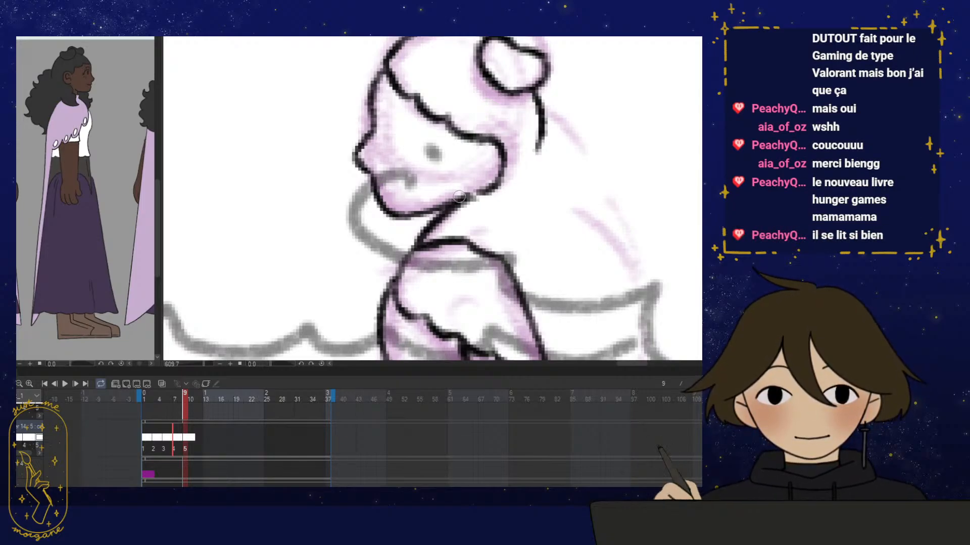
Check the head mirrored, show the onion skin, and redraw the forehead line from the hairline down to the nose
{"action": "mouse_move", "coordinate": [501, 237]}
{"action": "left_mouse_down"}
{"action": "mouse_move", "coordinate": [482, 238]}
{"action": "mouse_move", "coordinate": [508, 246]}
{"action": "left_mouse_up"}
{"action": "key", "text": "h"}
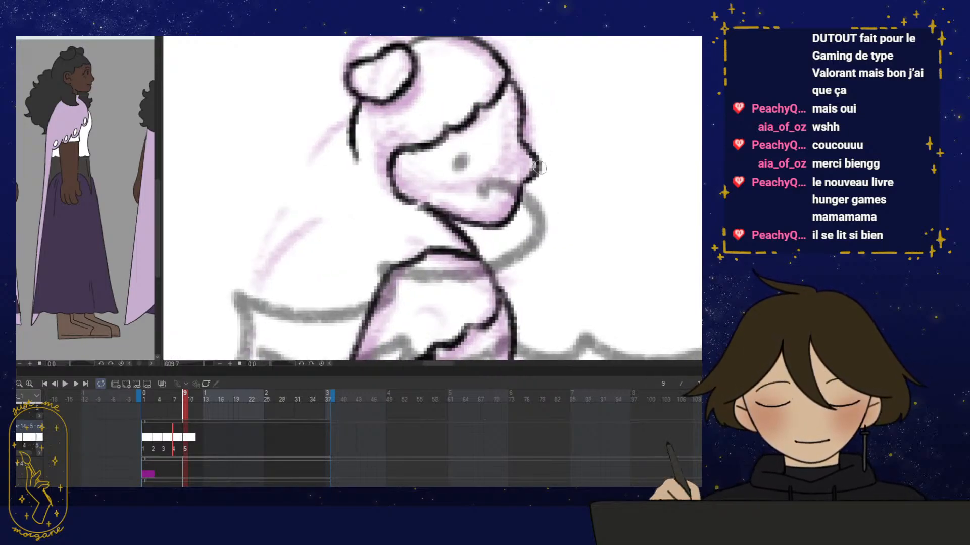
{"action": "key", "text": "h"}
{"action": "left_click", "coordinate": [162, 384]}
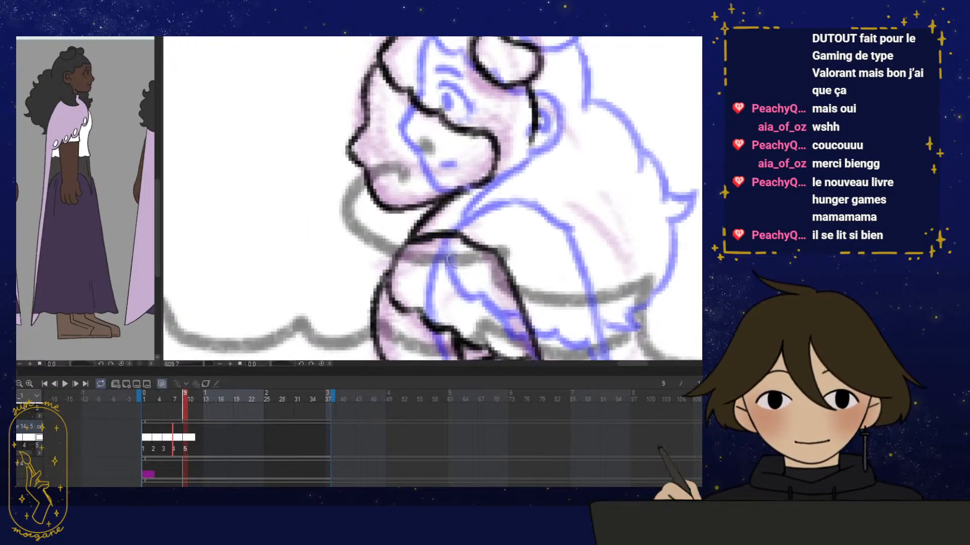
{"action": "left_click_drag", "start_coordinate": [394, 152], "coordinate": [379, 170]}
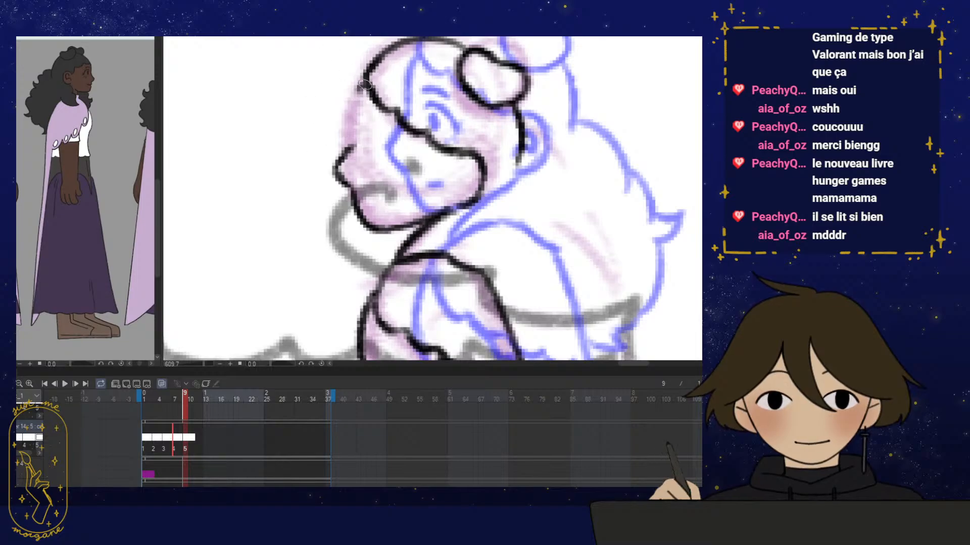
{"action": "mouse_move", "coordinate": [365, 84]}
{"action": "left_mouse_down"}
{"action": "mouse_move", "coordinate": [333, 169]}
{"action": "mouse_move", "coordinate": [356, 188]}
{"action": "left_mouse_up"}
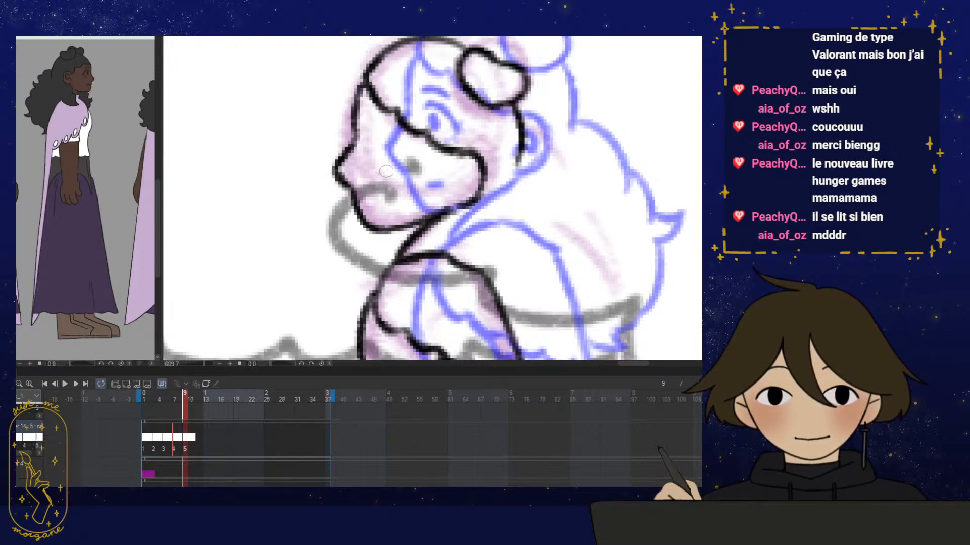
Ink the eye, eyebrow and small mouth line inside the face
{"action": "left_click_drag", "start_coordinate": [423, 171], "coordinate": [432, 174]}
{"action": "mouse_move", "coordinate": [392, 200]}
{"action": "left_mouse_down"}
{"action": "mouse_move", "coordinate": [384, 212]}
{"action": "mouse_move", "coordinate": [404, 207]}
{"action": "mouse_move", "coordinate": [399, 179]}
{"action": "left_mouse_up"}
{"action": "scroll", "coordinate": [396, 173], "scroll_direction": "up", "scroll_amount": 1}
{"action": "mouse_move", "coordinate": [382, 145]}
{"action": "left_mouse_down"}
{"action": "mouse_move", "coordinate": [399, 151]}
{"action": "mouse_move", "coordinate": [401, 167]}
{"action": "mouse_move", "coordinate": [389, 146]}
{"action": "mouse_move", "coordinate": [385, 160]}
{"action": "mouse_move", "coordinate": [385, 151]}
{"action": "mouse_move", "coordinate": [413, 165]}
{"action": "left_mouse_up"}
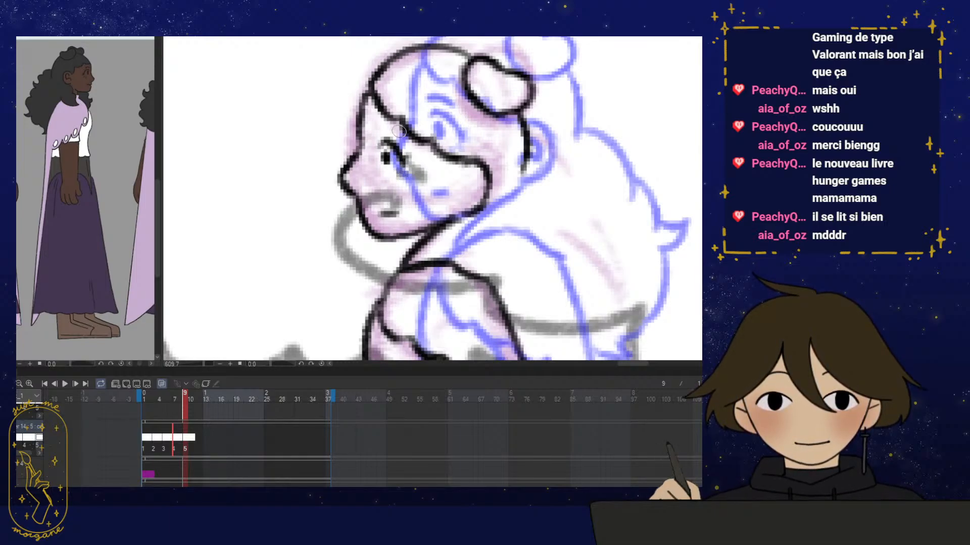
{"action": "scroll", "coordinate": [454, 162], "scroll_direction": "down", "scroll_amount": 1}
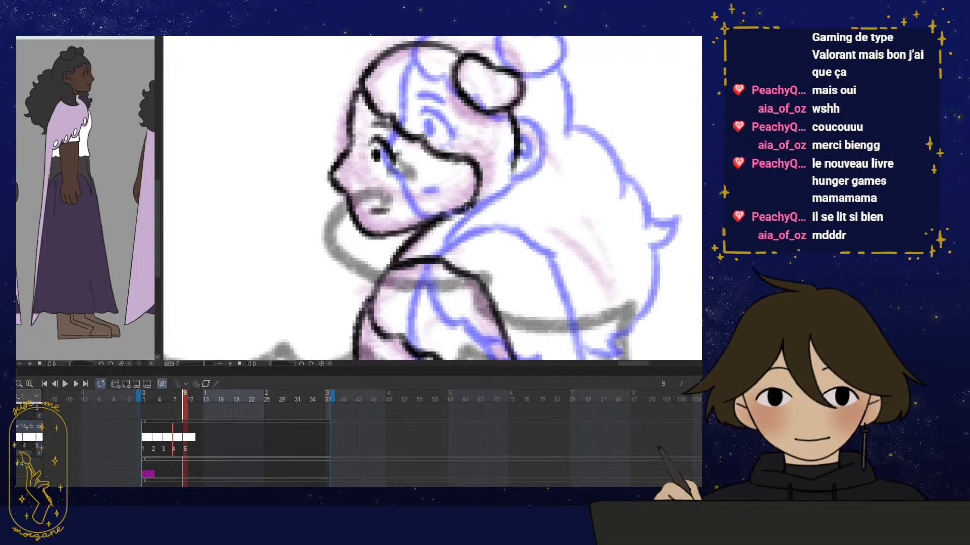
Move the hairline's back curve closer to the face, extend the jaw line up to it, and erase the scalloped front hairline
{"action": "key", "text": "ctrl+z"}
{"action": "key", "text": "ctrl+z"}
{"action": "mouse_move", "coordinate": [442, 156]}
{"action": "left_mouse_down"}
{"action": "mouse_move", "coordinate": [468, 161]}
{"action": "mouse_move", "coordinate": [467, 186]}
{"action": "mouse_move", "coordinate": [446, 206]}
{"action": "left_mouse_up"}
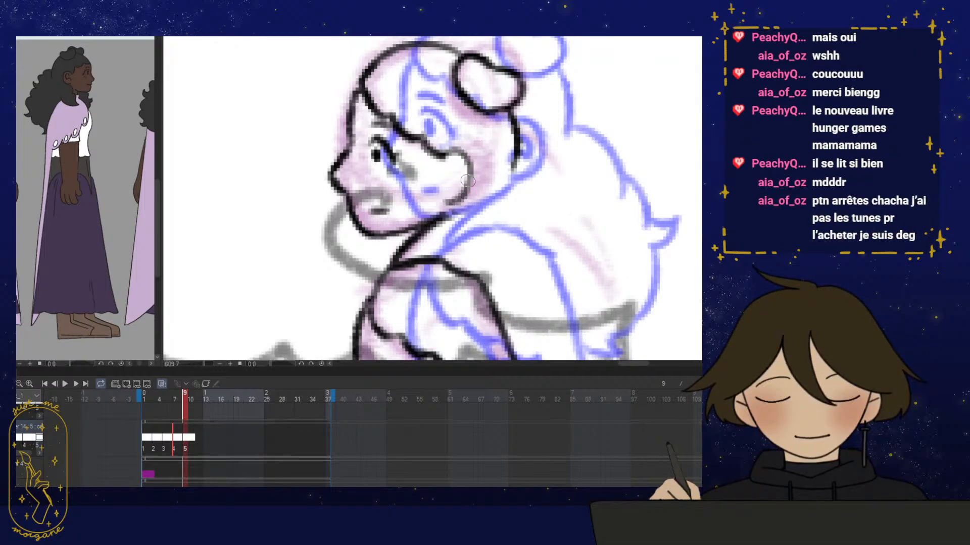
{"action": "left_click_drag", "start_coordinate": [472, 168], "coordinate": [430, 228]}
{"action": "mouse_move", "coordinate": [442, 182]}
{"action": "left_mouse_down"}
{"action": "mouse_move", "coordinate": [426, 147]}
{"action": "mouse_move", "coordinate": [366, 94]}
{"action": "mouse_move", "coordinate": [375, 124]}
{"action": "left_mouse_up"}
{"action": "key", "text": "e"}
{"action": "key", "text": "p"}
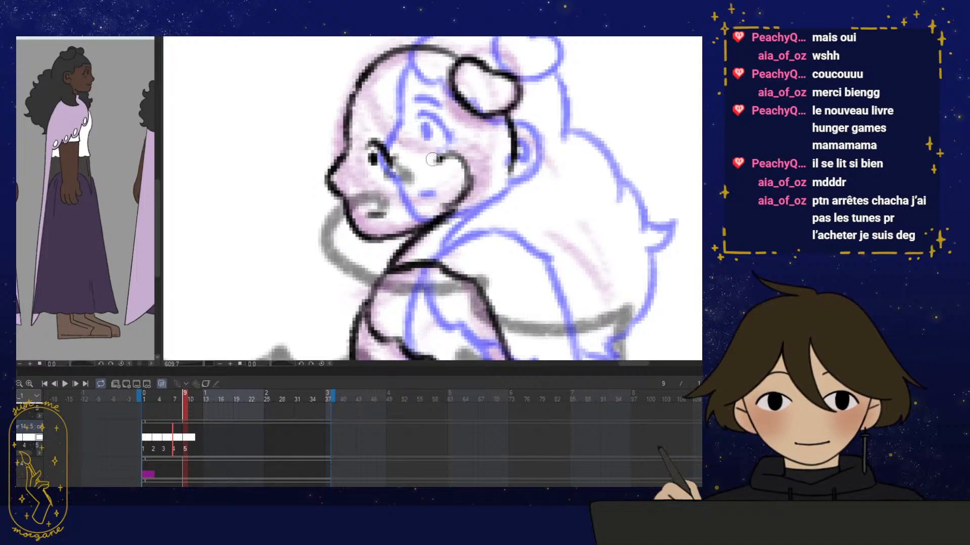
Re-ink the scalloped hairline from the forehead to the back curve and add the ear inside that curve
{"action": "left_click_drag", "start_coordinate": [433, 159], "coordinate": [436, 155]}
{"action": "left_click_drag", "start_coordinate": [469, 104], "coordinate": [465, 105]}
{"action": "left_click_drag", "start_coordinate": [474, 162], "coordinate": [480, 169]}
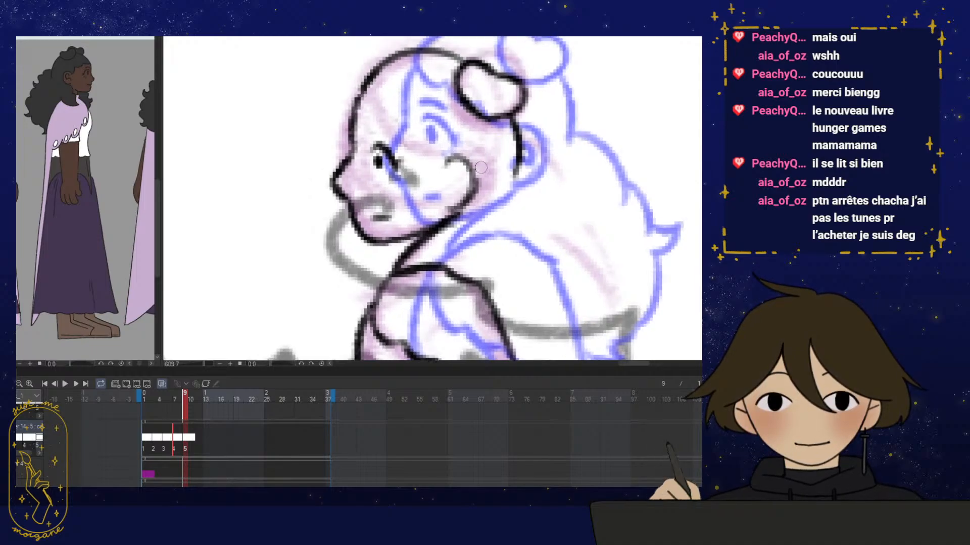
{"action": "left_click_drag", "start_coordinate": [524, 193], "coordinate": [514, 208]}
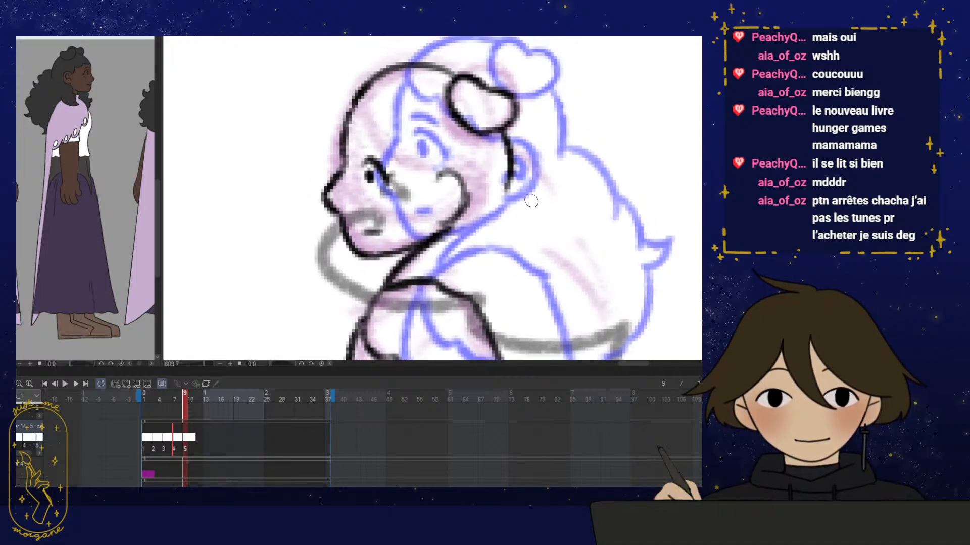
{"action": "mouse_move", "coordinate": [437, 177]}
{"action": "left_mouse_down"}
{"action": "mouse_move", "coordinate": [445, 221]}
{"action": "mouse_move", "coordinate": [464, 202]}
{"action": "mouse_move", "coordinate": [453, 177]}
{"action": "mouse_move", "coordinate": [461, 181]}
{"action": "mouse_move", "coordinate": [425, 167]}
{"action": "left_mouse_up"}
{"action": "mouse_move", "coordinate": [361, 120]}
{"action": "left_mouse_down"}
{"action": "mouse_move", "coordinate": [432, 172]}
{"action": "mouse_move", "coordinate": [386, 154]}
{"action": "mouse_move", "coordinate": [360, 131]}
{"action": "mouse_move", "coordinate": [351, 101]}
{"action": "left_mouse_up"}
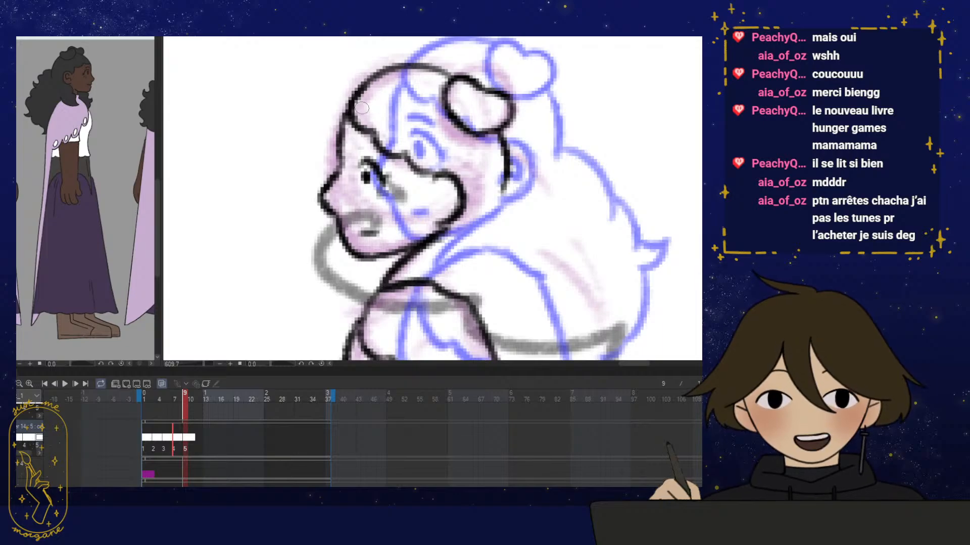
{"action": "mouse_move", "coordinate": [474, 200]}
{"action": "left_mouse_down"}
{"action": "mouse_move", "coordinate": [459, 187]}
{"action": "mouse_move", "coordinate": [423, 191]}
{"action": "mouse_move", "coordinate": [420, 203]}
{"action": "mouse_move", "coordinate": [434, 195]}
{"action": "left_mouse_up"}
Compare the new head on cel 5 with the previous cel by switching between frames 8 and 9
{"action": "left_click_drag", "start_coordinate": [505, 191], "coordinate": [442, 200]}
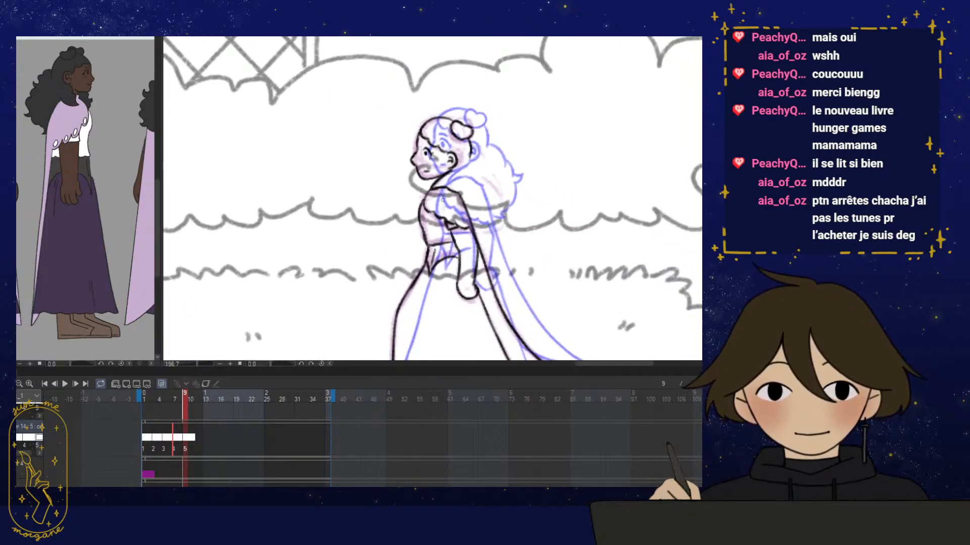
{"action": "left_click_drag", "start_coordinate": [186, 400], "coordinate": [180, 402]}
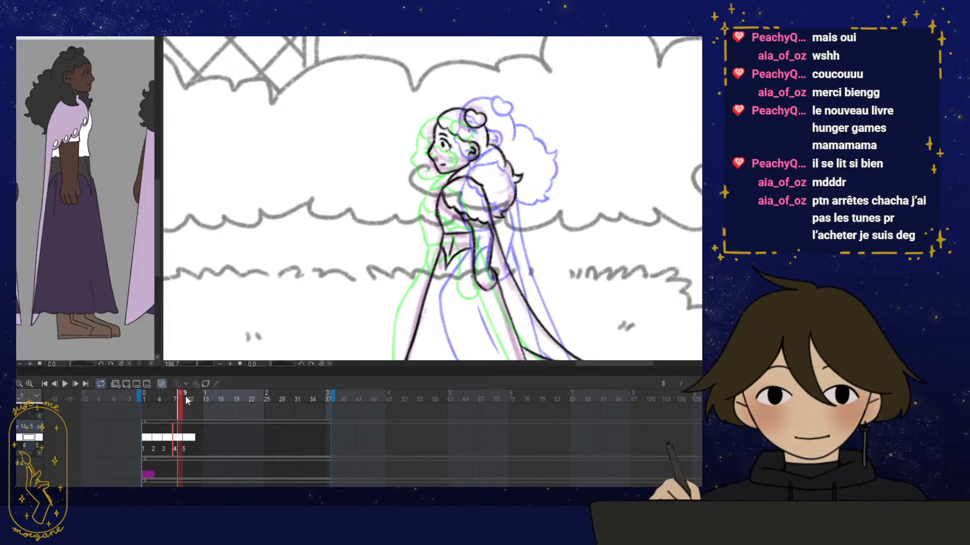
{"action": "left_click", "coordinate": [186, 397]}
{"action": "left_click", "coordinate": [178, 399]}
{"action": "left_click", "coordinate": [185, 401]}
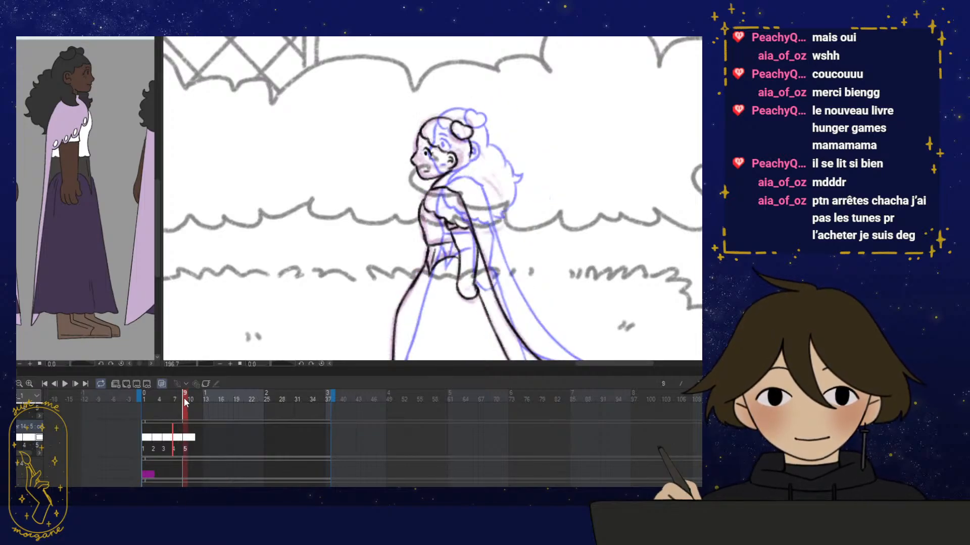
Lasso the eye area, adjust its placement on the face with a transform, and deselect
{"action": "left_click_drag", "start_coordinate": [448, 147], "coordinate": [461, 130]}
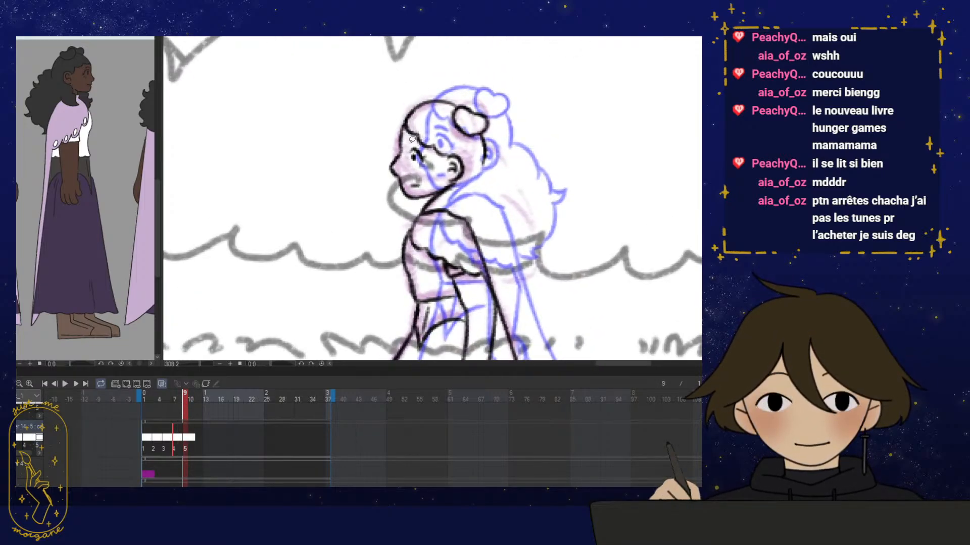
{"action": "mouse_move", "coordinate": [404, 121]}
{"action": "left_mouse_down"}
{"action": "mouse_move", "coordinate": [407, 144]}
{"action": "mouse_move", "coordinate": [438, 170]}
{"action": "mouse_move", "coordinate": [451, 147]}
{"action": "mouse_move", "coordinate": [429, 143]}
{"action": "left_mouse_up"}
{"action": "key", "text": "ctrl+t"}
{"action": "key", "text": "Return"}
{"action": "left_click", "coordinate": [544, 136]}
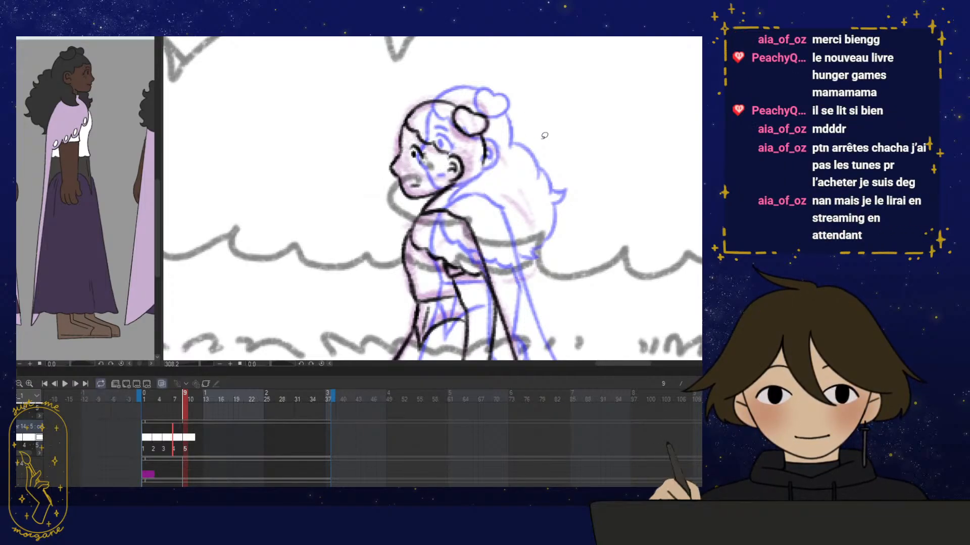
Inspect the adjusted face up close, then check the full figure's motion from frame 8 to frame 9
{"action": "scroll", "coordinate": [535, 137], "scroll_direction": "up", "scroll_amount": 4}
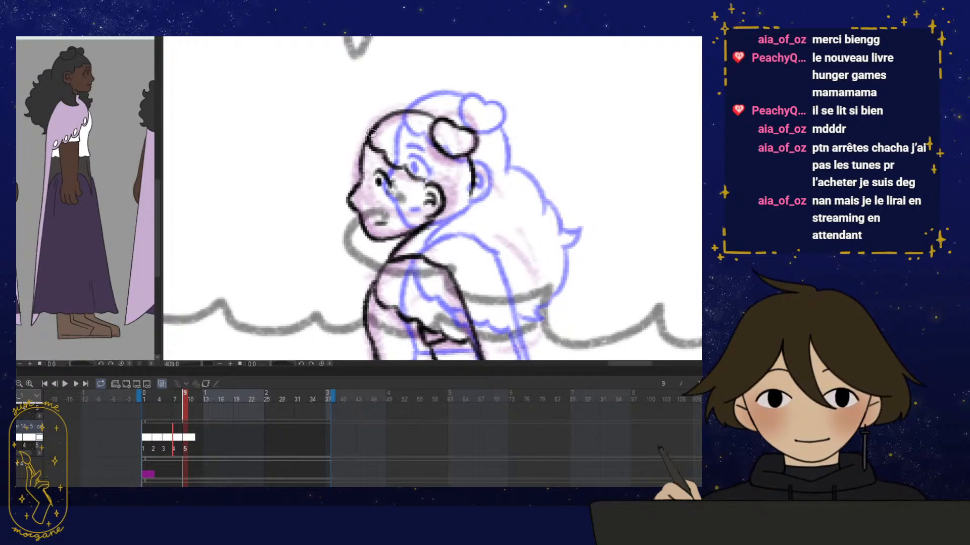
{"action": "left_click_drag", "start_coordinate": [373, 129], "coordinate": [368, 141]}
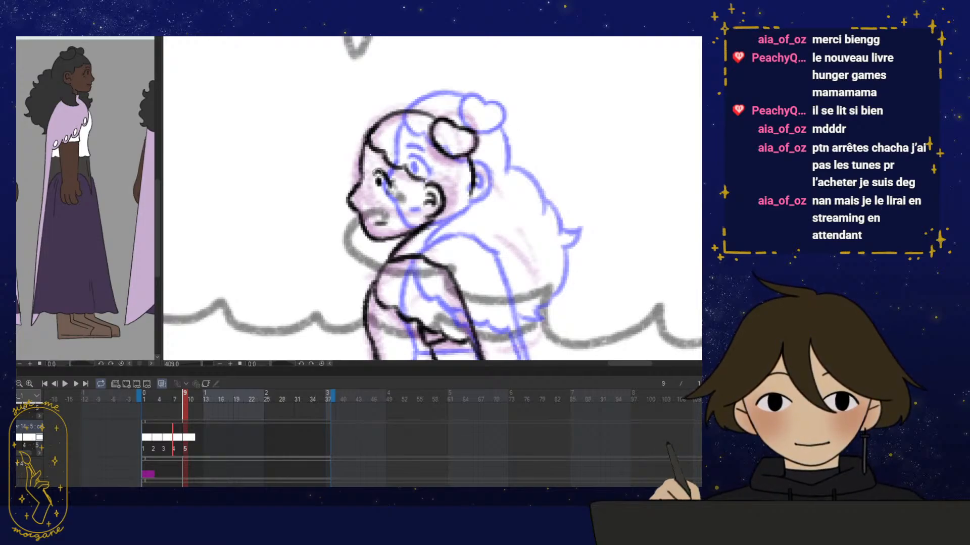
{"action": "scroll", "coordinate": [490, 162], "scroll_direction": "down", "scroll_amount": 5}
{"action": "left_click_drag", "start_coordinate": [480, 179], "coordinate": [459, 145]}
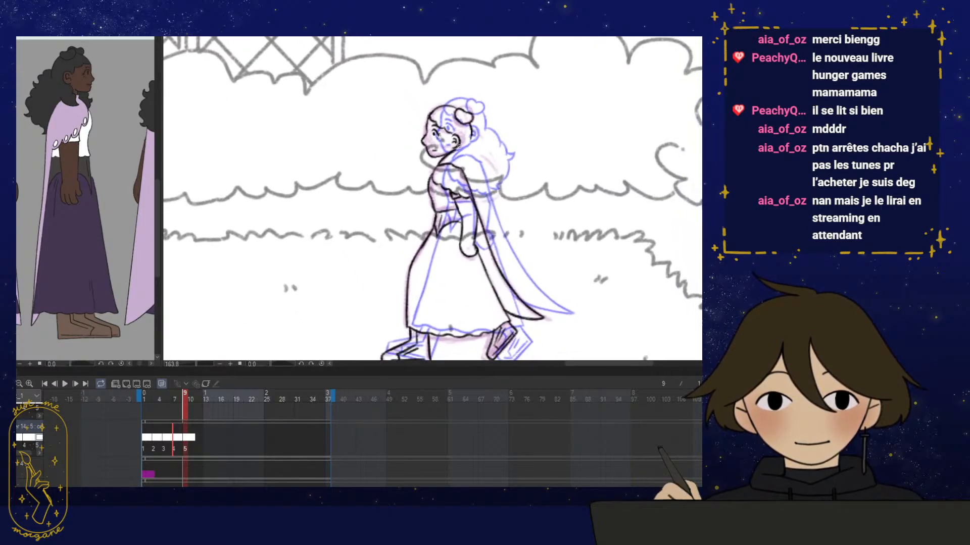
{"action": "left_click_drag", "start_coordinate": [179, 394], "coordinate": [185, 397]}
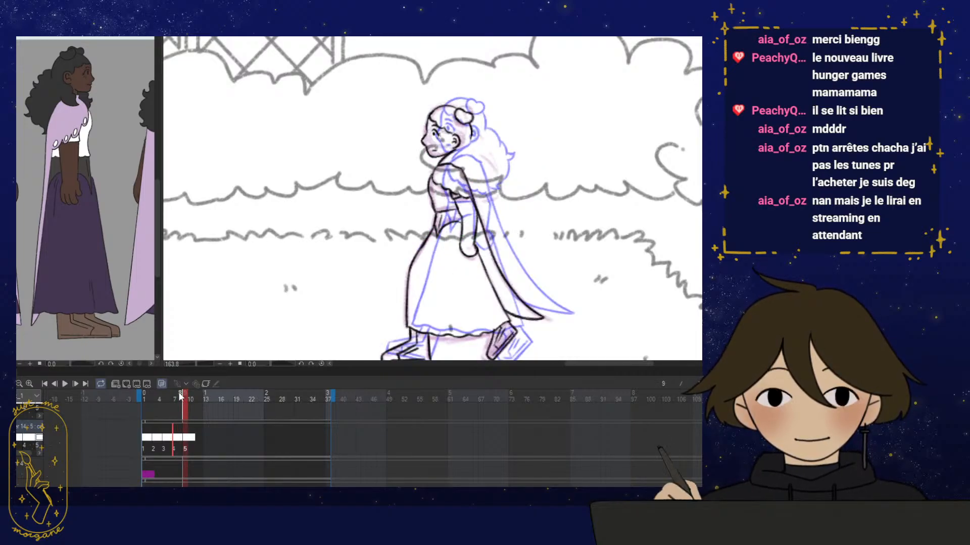
Ink the face profile on cel 5 from the forehead down to a pointed nose
{"action": "scroll", "coordinate": [363, 211], "scroll_direction": "up", "scroll_amount": 5}
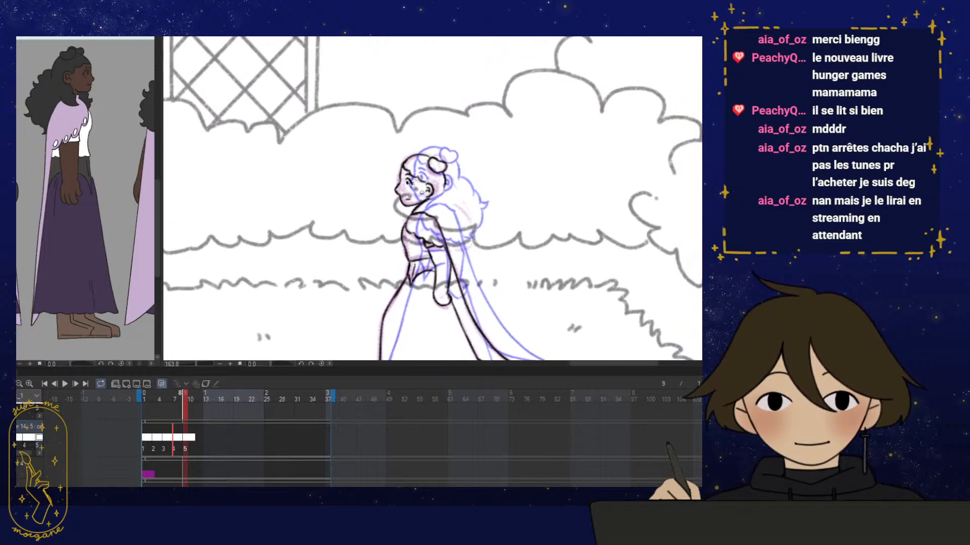
{"action": "scroll", "coordinate": [367, 202], "scroll_direction": "up", "scroll_amount": 1}
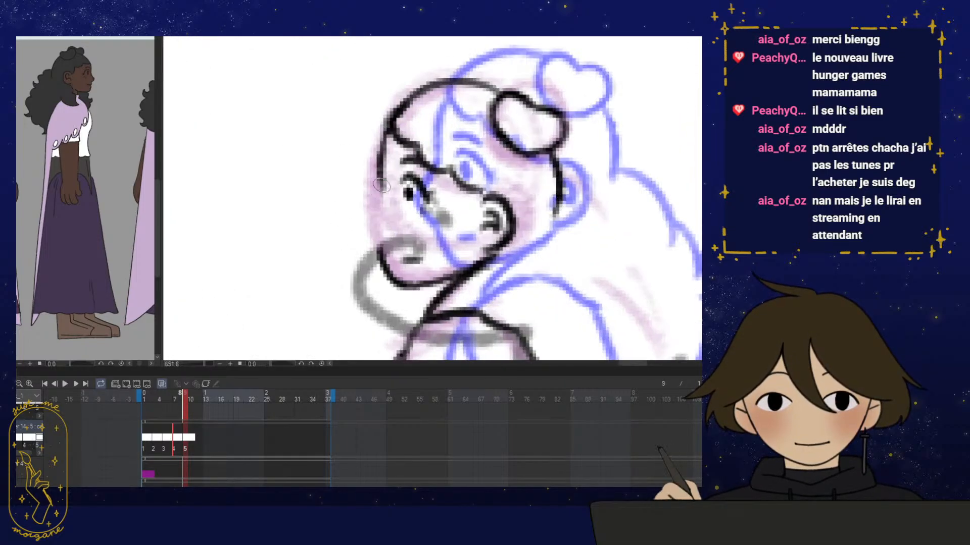
{"action": "mouse_move", "coordinate": [374, 196]}
{"action": "left_mouse_down"}
{"action": "mouse_move", "coordinate": [365, 238]}
{"action": "mouse_move", "coordinate": [394, 253]}
{"action": "mouse_move", "coordinate": [357, 219]}
{"action": "mouse_move", "coordinate": [371, 191]}
{"action": "left_mouse_up"}
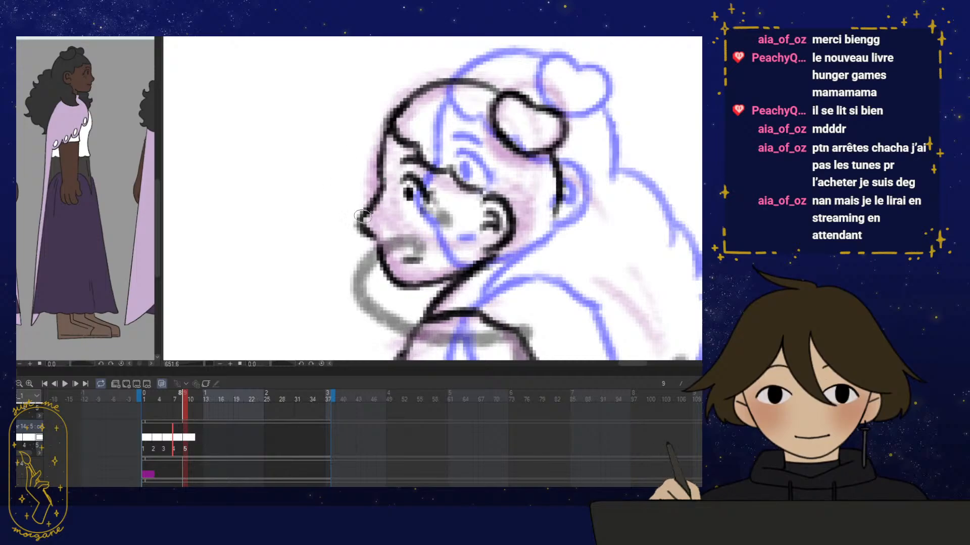
{"action": "left_click_drag", "start_coordinate": [489, 225], "coordinate": [458, 203]}
{"action": "scroll", "coordinate": [458, 203], "scroll_direction": "down", "scroll_amount": 3}
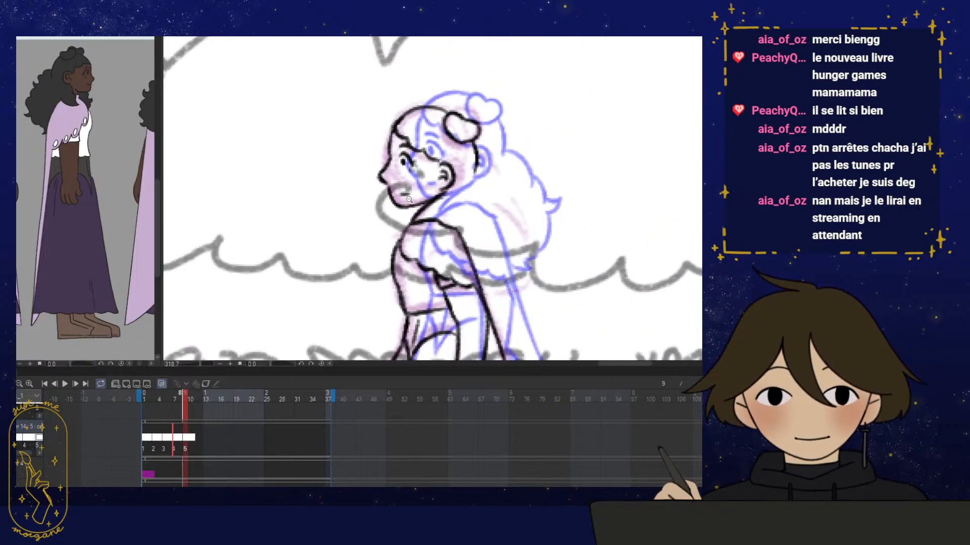
Check the face profile in the flipped view and with the onion skin hidden
{"action": "key", "text": "h"}
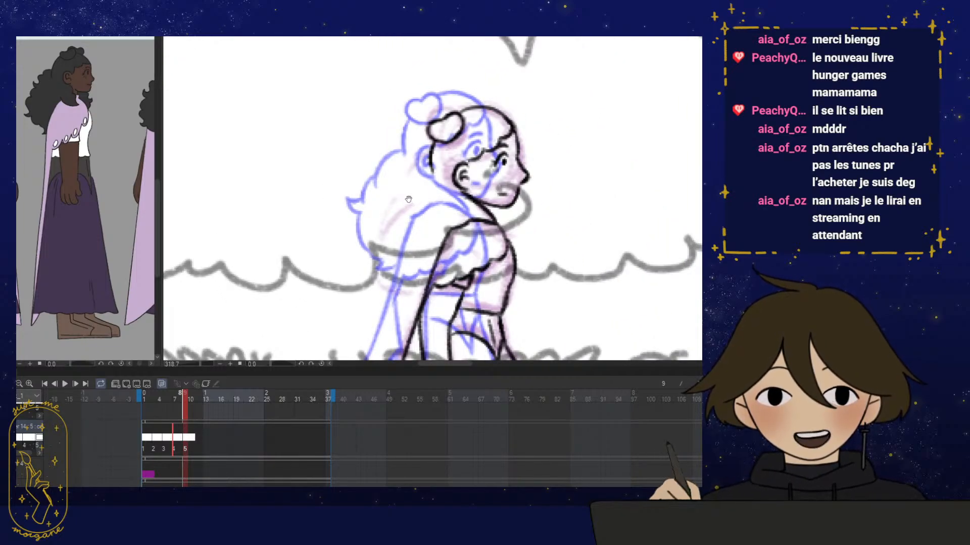
{"action": "scroll", "coordinate": [458, 242], "scroll_direction": "up", "scroll_amount": 1}
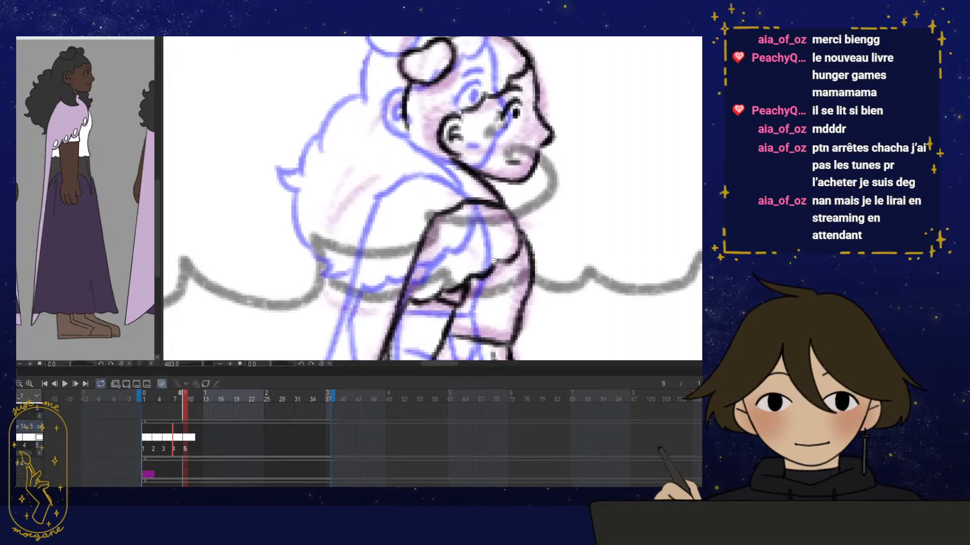
{"action": "scroll", "coordinate": [488, 247], "scroll_direction": "down", "scroll_amount": 1}
{"action": "left_click", "coordinate": [161, 384]}
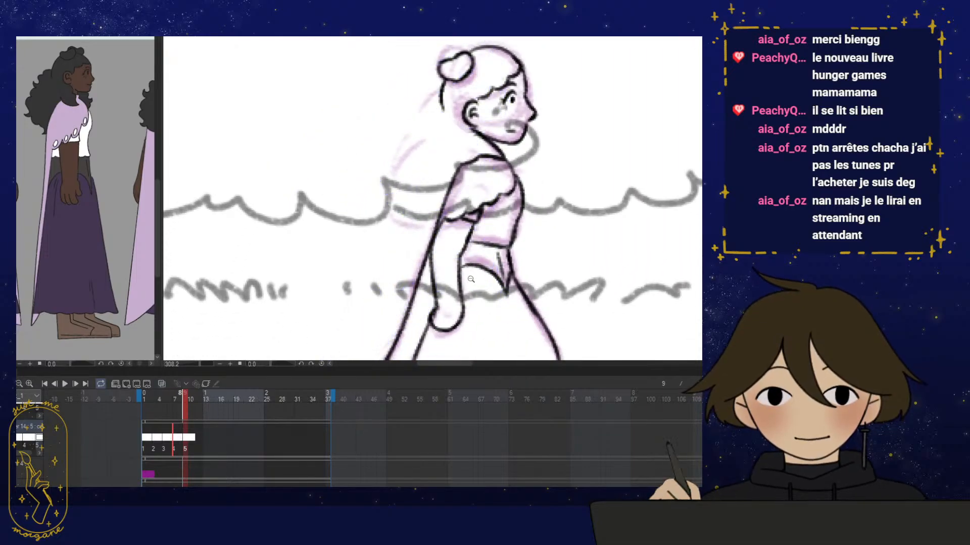
{"action": "left_click_drag", "start_coordinate": [505, 212], "coordinate": [459, 294]}
{"action": "key", "text": "ctrl+at"}
{"action": "scroll", "coordinate": [487, 305], "scroll_direction": "down", "scroll_amount": 2}
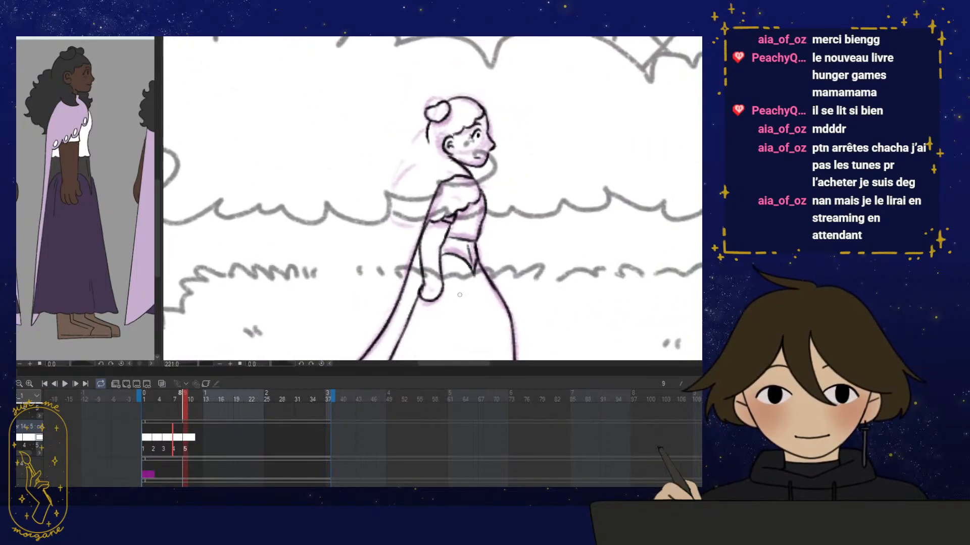
Compare the head and posture of cel 5 with the previous cel by switching repeatedly between frames 8 and 9
{"action": "left_click", "coordinate": [179, 397]}
{"action": "left_click_drag", "start_coordinate": [181, 399], "coordinate": [190, 401]}
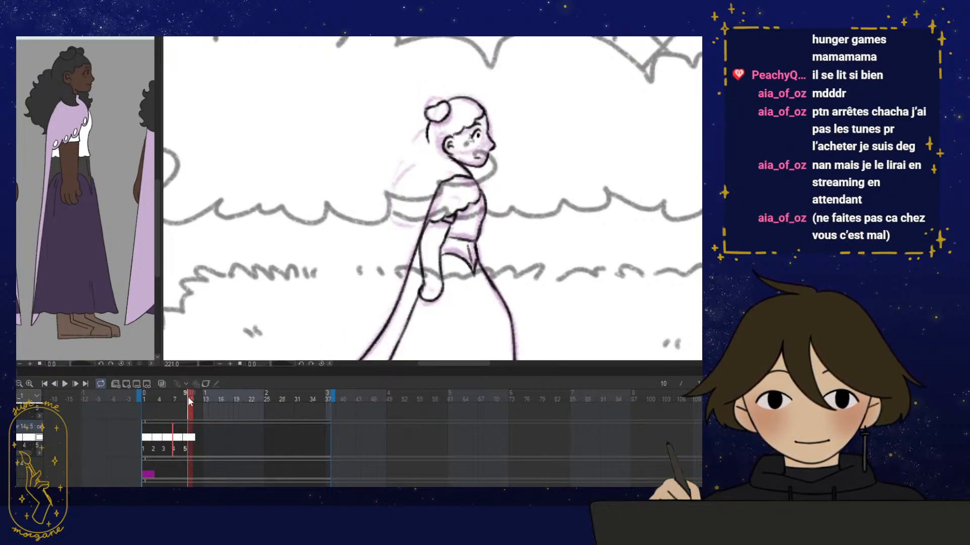
{"action": "left_click", "coordinate": [180, 398]}
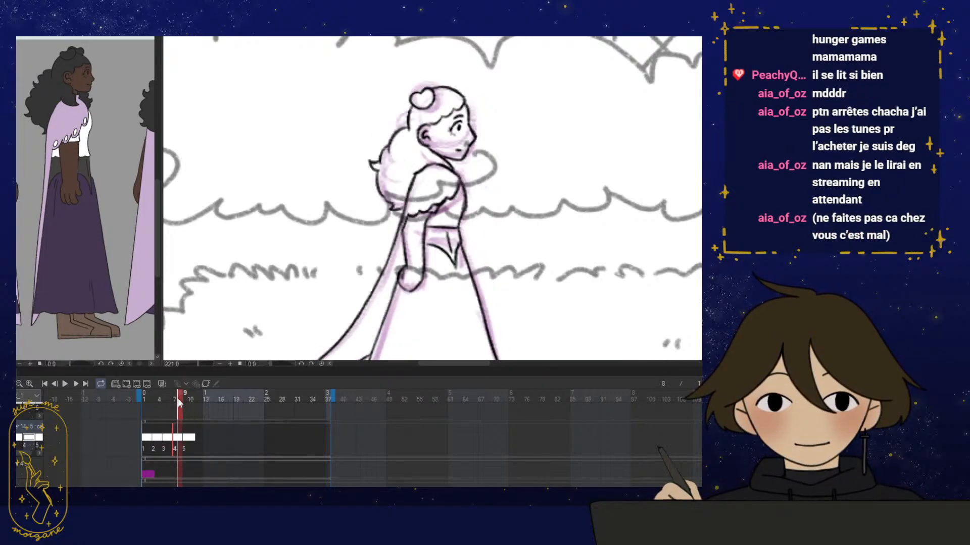
{"action": "left_click", "coordinate": [187, 398]}
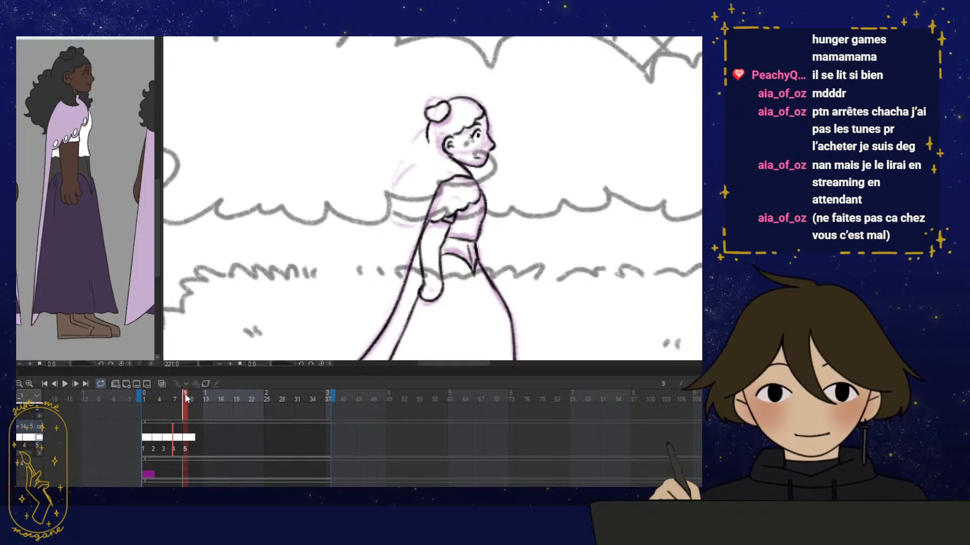
{"action": "left_click", "coordinate": [178, 396]}
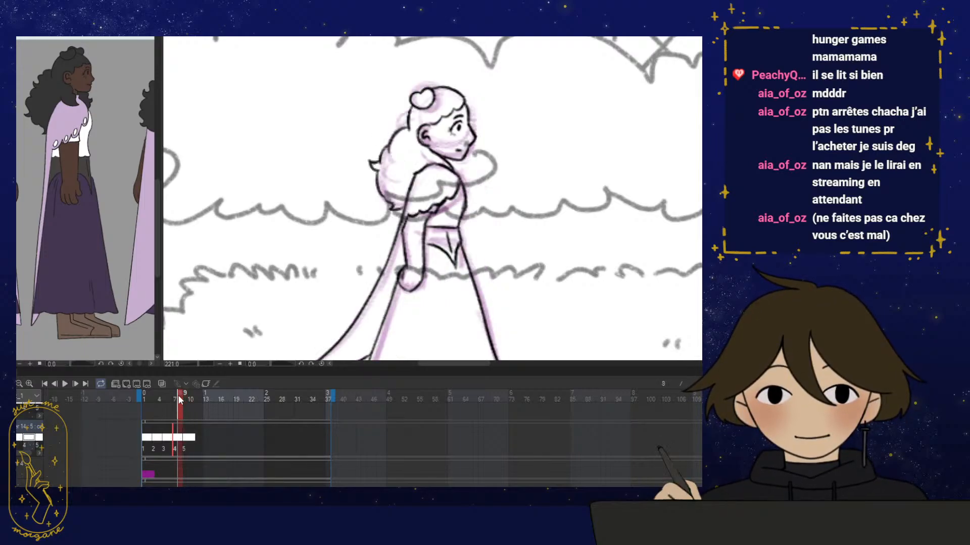
{"action": "left_click", "coordinate": [185, 395]}
{"action": "left_click", "coordinate": [179, 394]}
{"action": "left_click", "coordinate": [186, 395]}
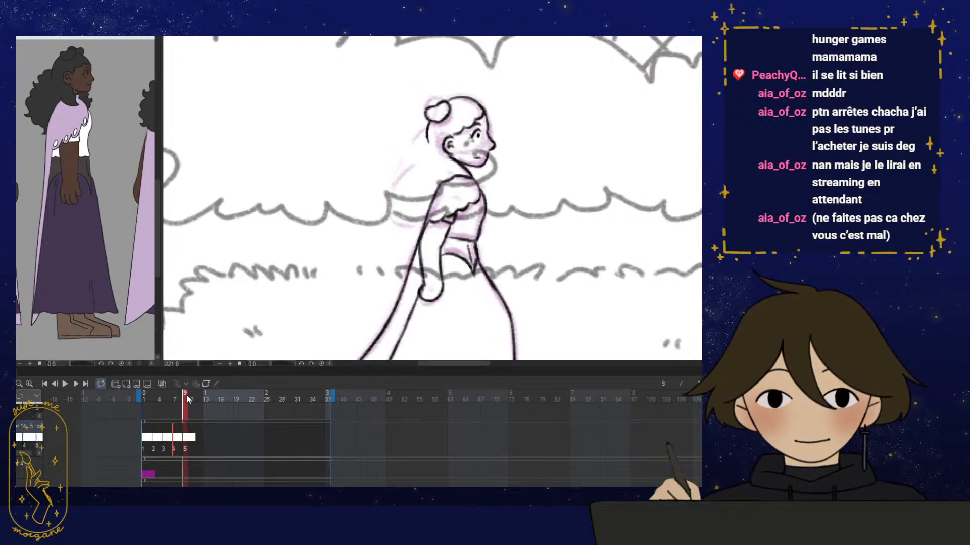
{"action": "mouse_move", "coordinate": [178, 395]}
{"action": "left_mouse_down"}
{"action": "mouse_move", "coordinate": [152, 395]}
{"action": "mouse_move", "coordinate": [187, 400]}
{"action": "left_mouse_up"}
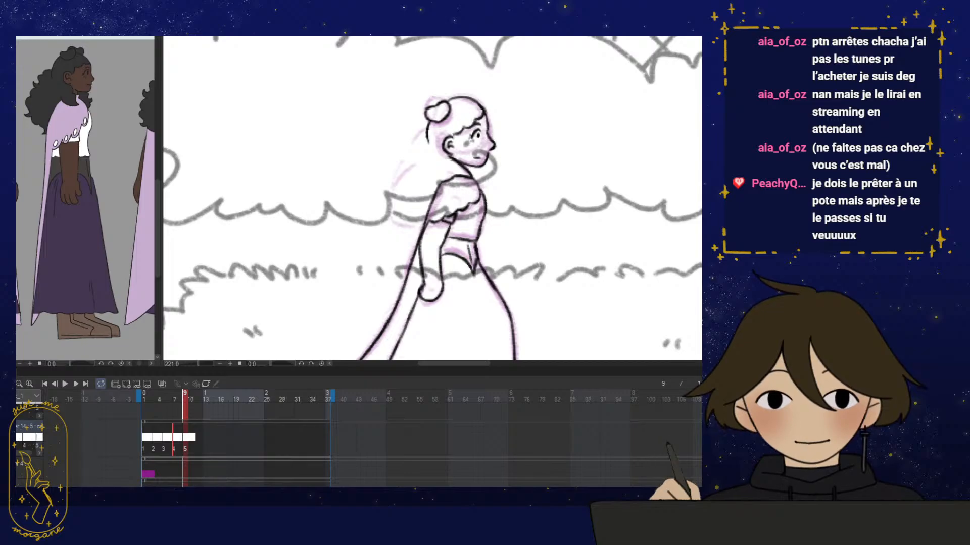
Ink the upper edge of the loose hair as scalloped curls running from the back of the head to a pointed tuft
{"action": "mouse_move", "coordinate": [531, 269]}
{"action": "left_mouse_down"}
{"action": "mouse_move", "coordinate": [528, 235]}
{"action": "mouse_move", "coordinate": [530, 269]}
{"action": "mouse_move", "coordinate": [512, 253]}
{"action": "mouse_move", "coordinate": [520, 261]}
{"action": "left_mouse_up"}
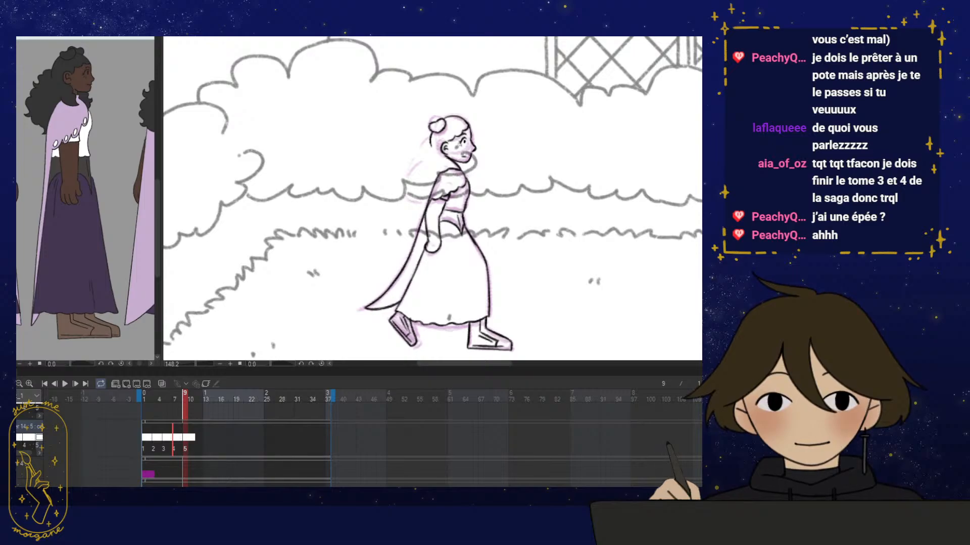
{"action": "scroll", "coordinate": [442, 137], "scroll_direction": "up", "scroll_amount": 6}
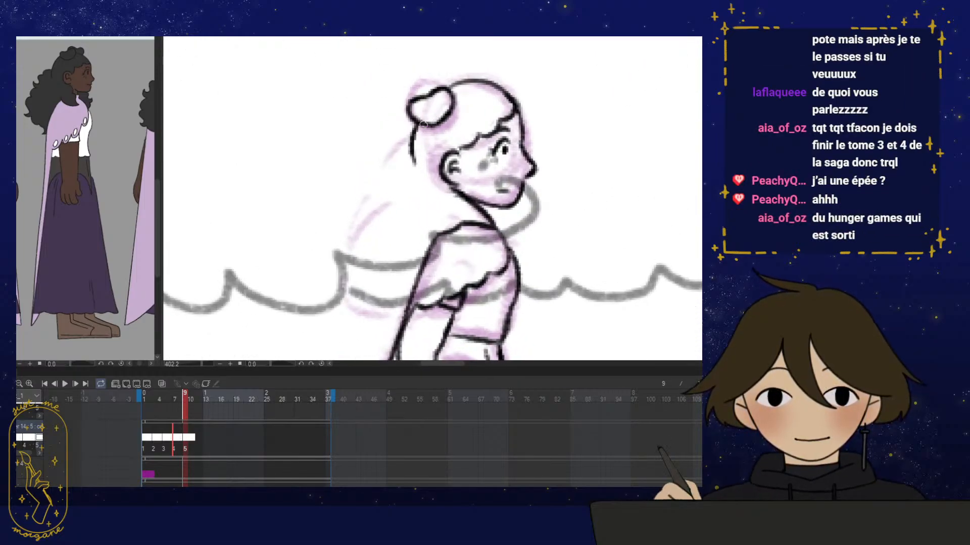
{"action": "mouse_move", "coordinate": [474, 263]}
{"action": "left_mouse_down"}
{"action": "mouse_move", "coordinate": [473, 229]}
{"action": "mouse_move", "coordinate": [456, 256]}
{"action": "left_mouse_up"}
{"action": "scroll", "coordinate": [464, 264], "scroll_direction": "up", "scroll_amount": 1}
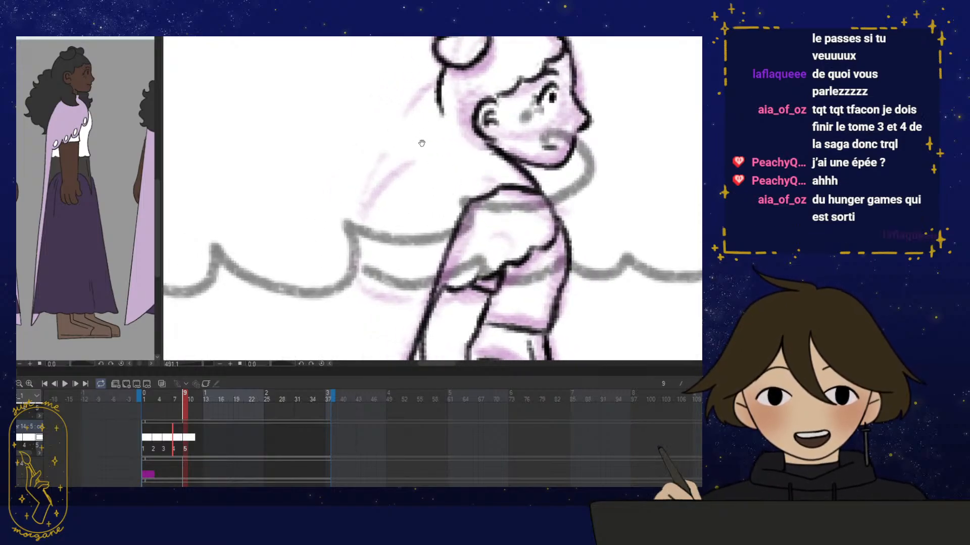
{"action": "left_click_drag", "start_coordinate": [443, 99], "coordinate": [406, 132]}
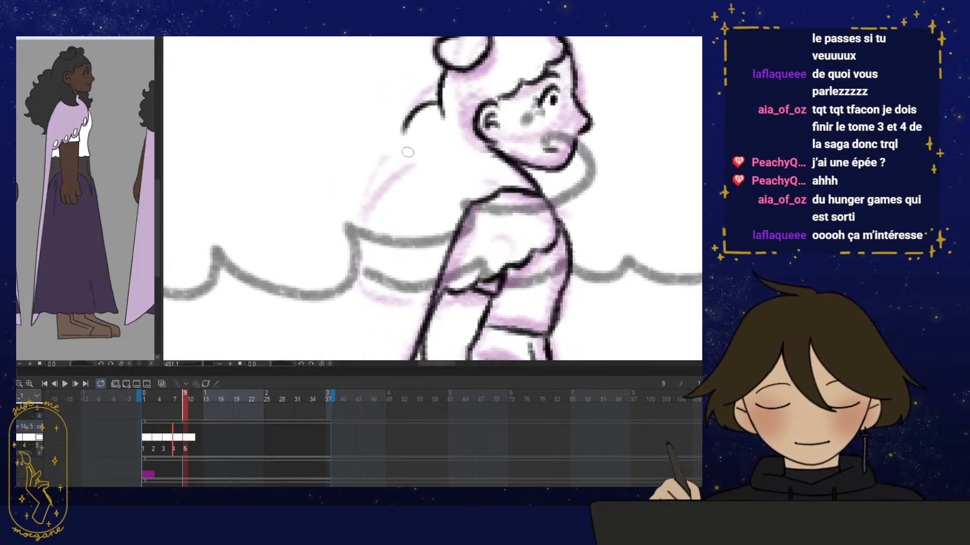
{"action": "left_click_drag", "start_coordinate": [409, 225], "coordinate": [428, 229]}
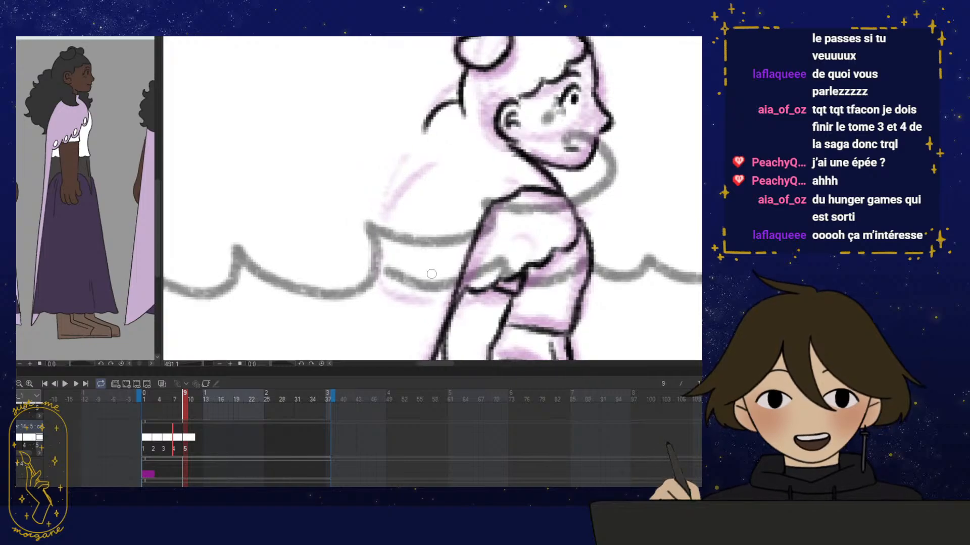
{"action": "left_click_drag", "start_coordinate": [410, 291], "coordinate": [423, 288]}
{"action": "mouse_move", "coordinate": [437, 127]}
{"action": "left_mouse_down"}
{"action": "mouse_move", "coordinate": [404, 118]}
{"action": "mouse_move", "coordinate": [409, 141]}
{"action": "mouse_move", "coordinate": [441, 124]}
{"action": "mouse_move", "coordinate": [383, 146]}
{"action": "mouse_move", "coordinate": [406, 145]}
{"action": "left_mouse_up"}
{"action": "key", "text": "ctrl+z"}
{"action": "left_click_drag", "start_coordinate": [469, 231], "coordinate": [454, 220]}
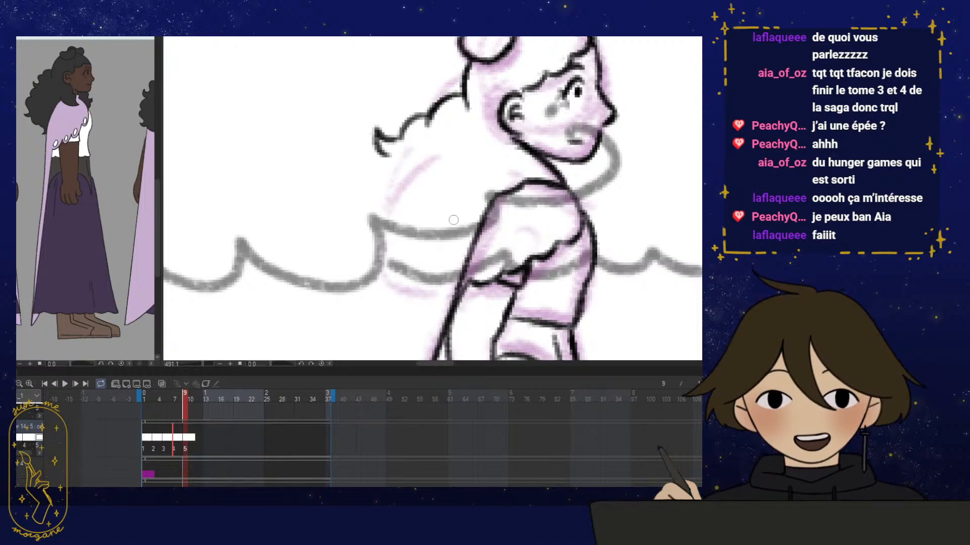
Check the hair curls in the flipped view, then show the onion skin and compare them with the previous cel
{"action": "scroll", "coordinate": [500, 253], "scroll_direction": "down", "scroll_amount": 4}
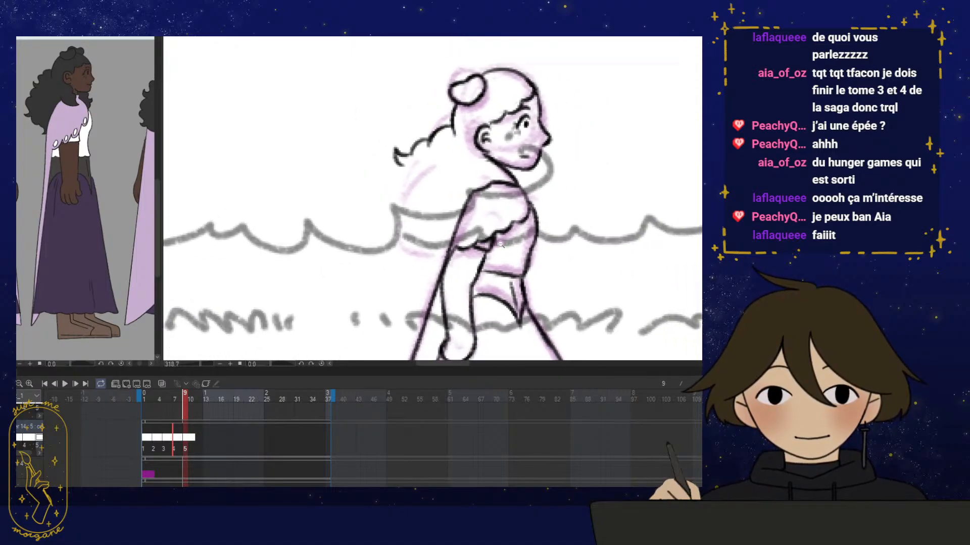
{"action": "left_click_drag", "start_coordinate": [528, 267], "coordinate": [518, 278]}
{"action": "scroll", "coordinate": [454, 192], "scroll_direction": "up", "scroll_amount": 1}
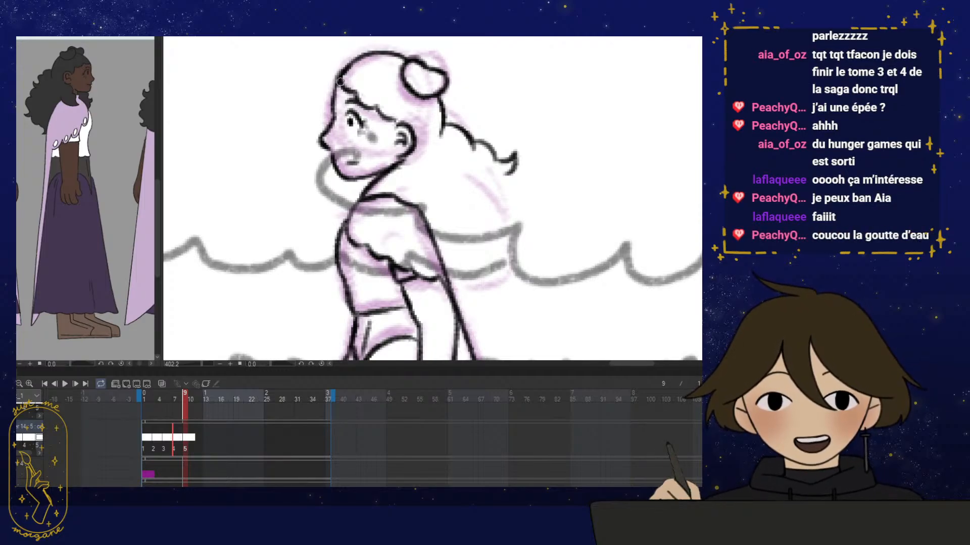
{"action": "key", "text": "h"}
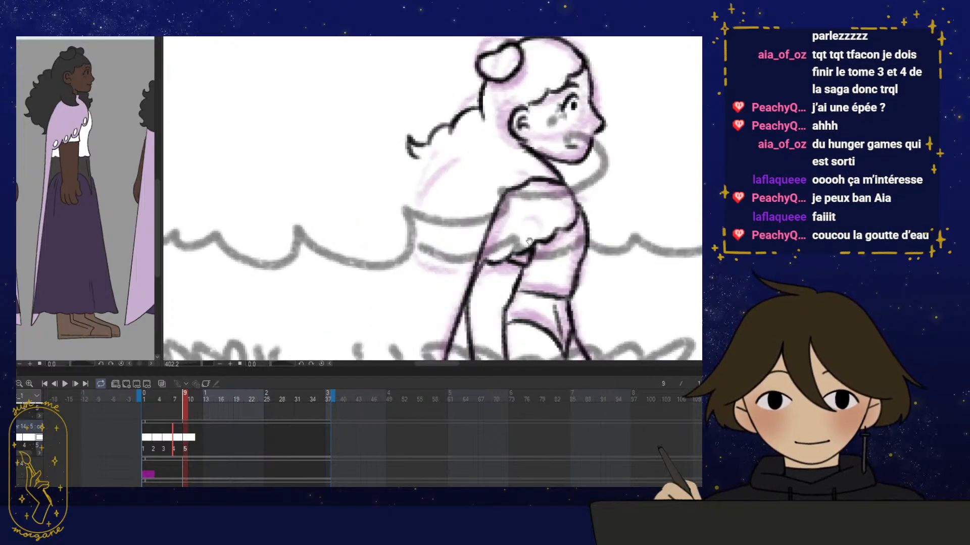
{"action": "left_click", "coordinate": [162, 384]}
{"action": "left_click", "coordinate": [179, 400]}
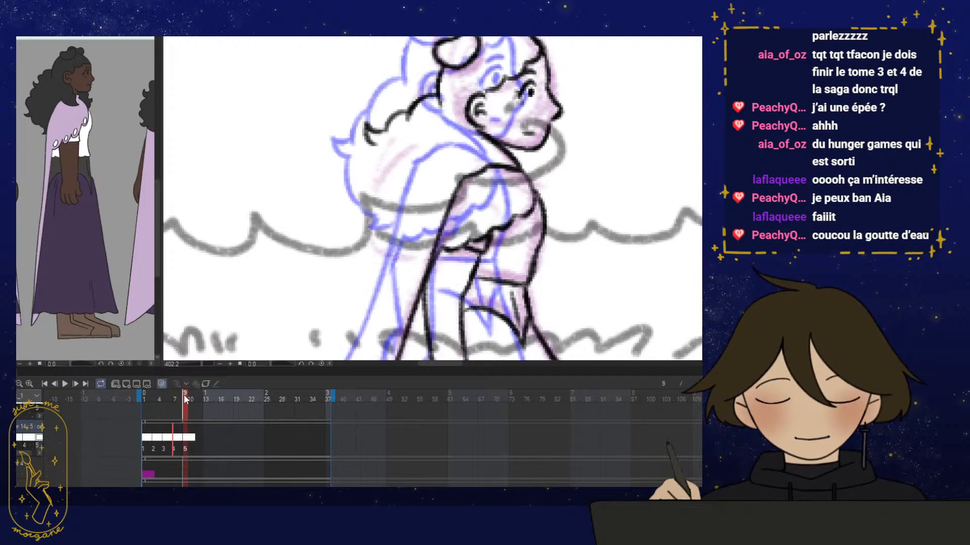
{"action": "left_click", "coordinate": [184, 396]}
{"action": "left_click", "coordinate": [174, 402]}
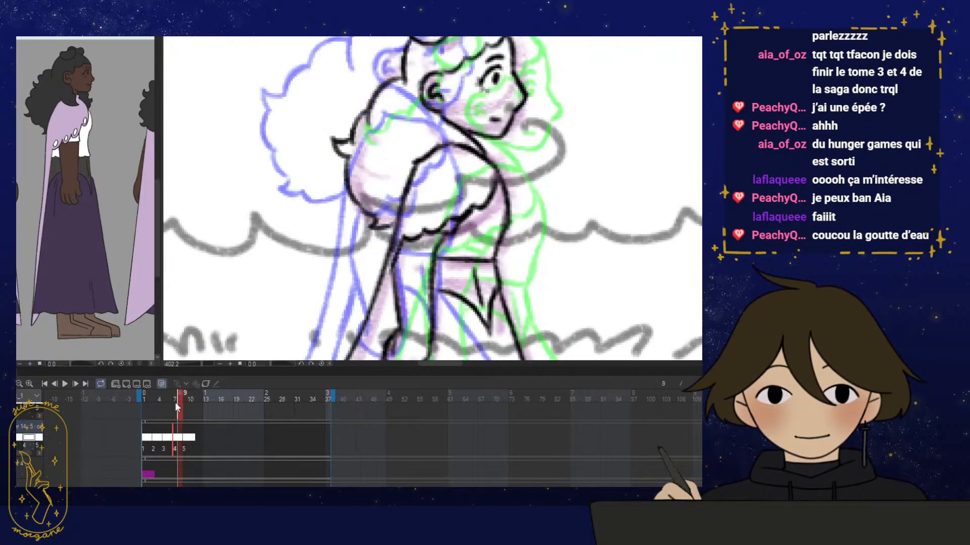
{"action": "left_click", "coordinate": [185, 400]}
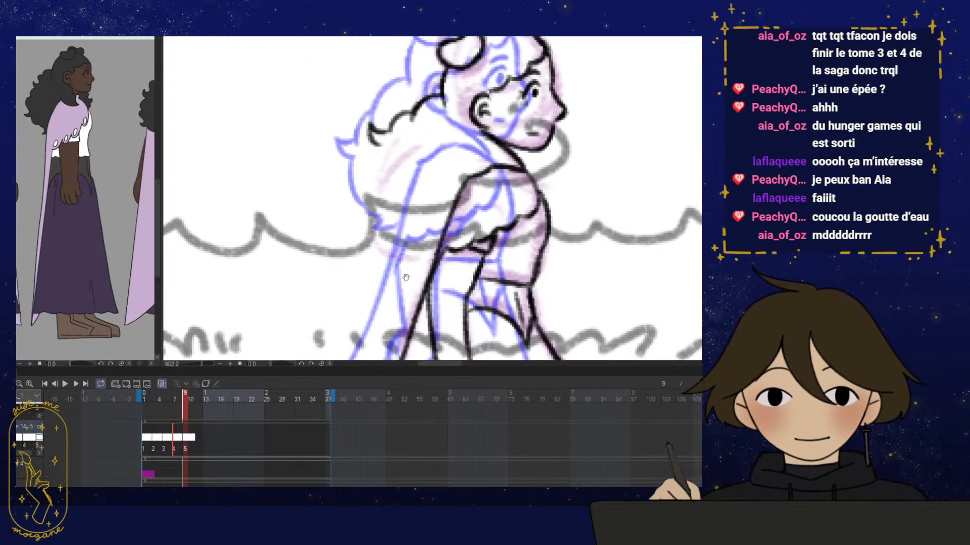
Ink the back and underside of the hair volume from the pointed tuft around to the cape's shoulder
{"action": "mouse_move", "coordinate": [382, 150]}
{"action": "left_mouse_down"}
{"action": "mouse_move", "coordinate": [363, 180]}
{"action": "mouse_move", "coordinate": [386, 206]}
{"action": "left_mouse_up"}
{"action": "left_click_drag", "start_coordinate": [363, 172], "coordinate": [388, 220]}
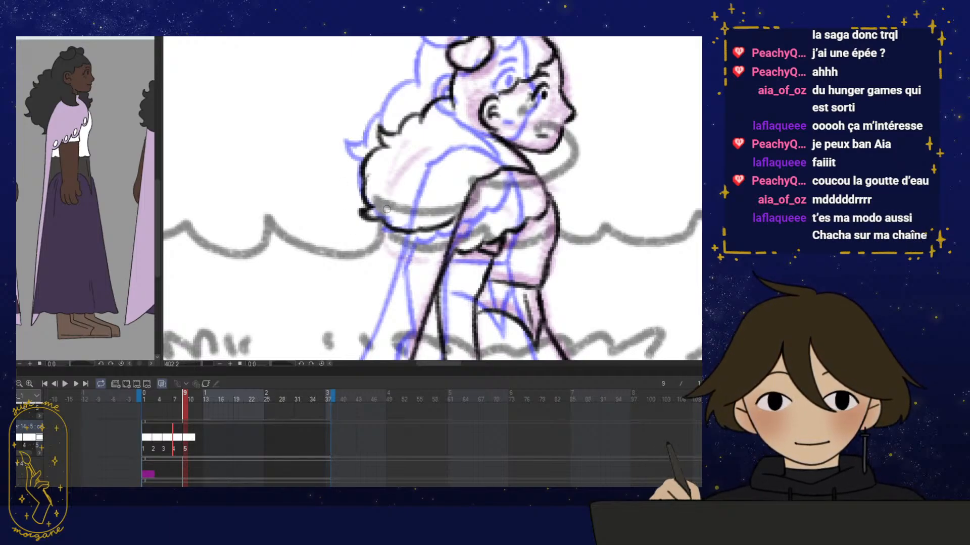
{"action": "scroll", "coordinate": [451, 284], "scroll_direction": "down", "scroll_amount": 4}
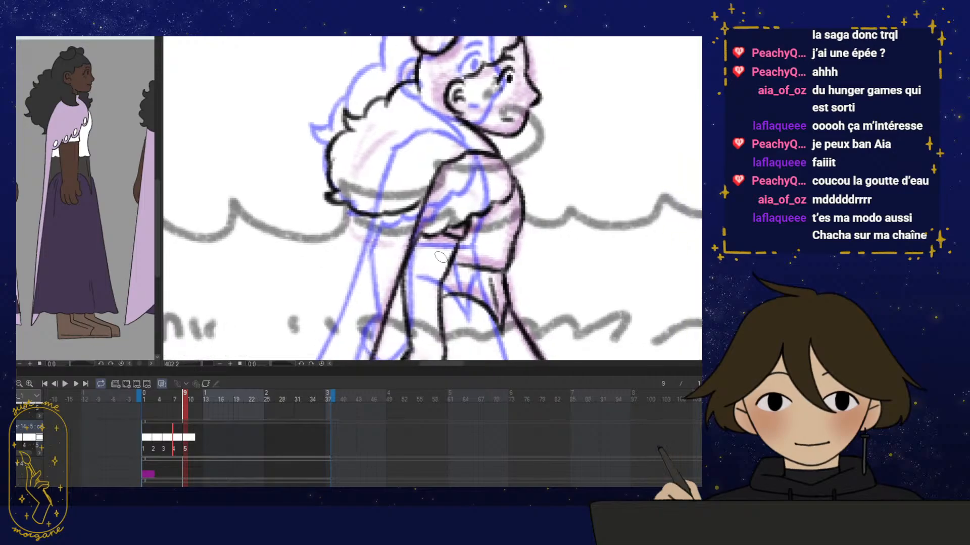
{"action": "left_click_drag", "start_coordinate": [442, 277], "coordinate": [433, 239]}
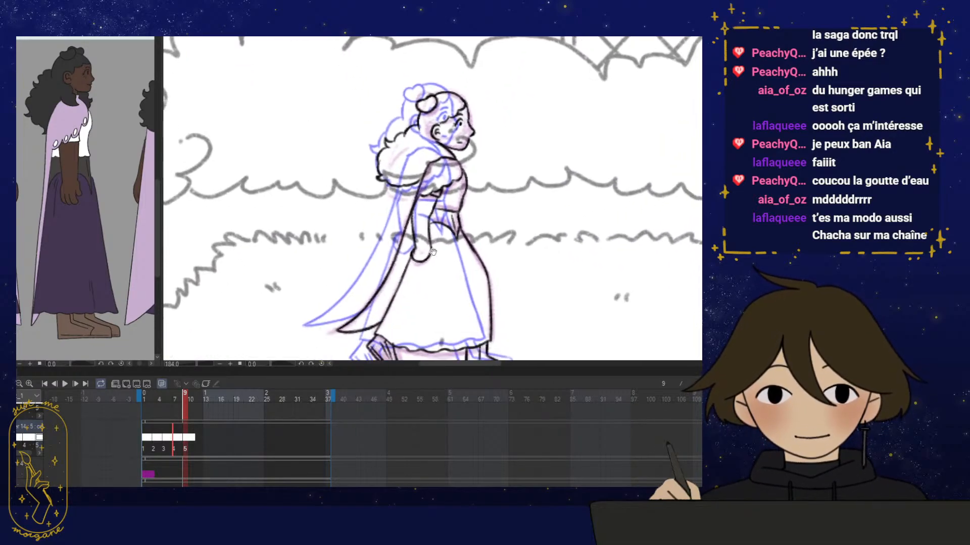
Check the full figure in the flipped view, hide the onion skin, and compare frame 9 with the previous cel
{"action": "key", "text": "h"}
{"action": "left_click_drag", "start_coordinate": [460, 291], "coordinate": [411, 244]}
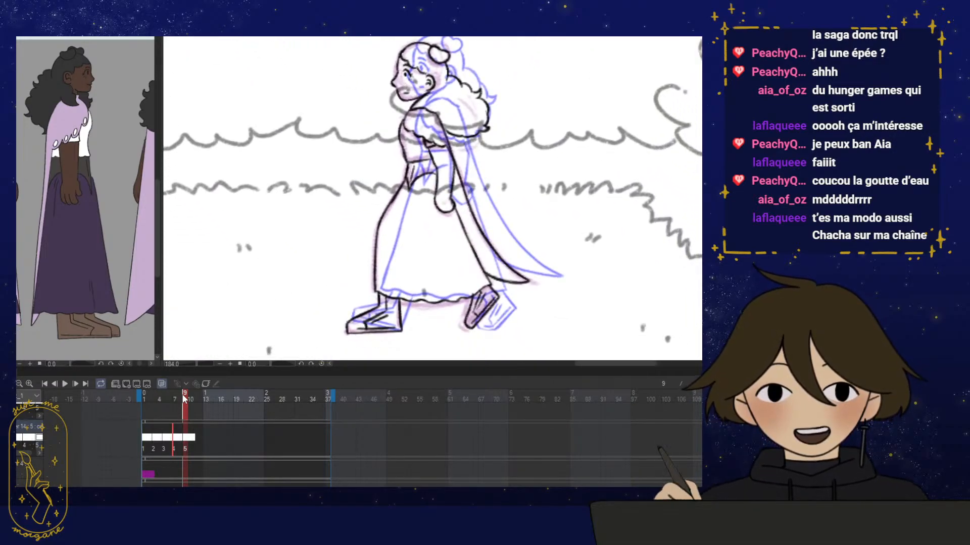
{"action": "mouse_move", "coordinate": [184, 399]}
{"action": "left_mouse_down"}
{"action": "mouse_move", "coordinate": [176, 399]}
{"action": "mouse_move", "coordinate": [204, 396]}
{"action": "mouse_move", "coordinate": [186, 400]}
{"action": "left_mouse_up"}
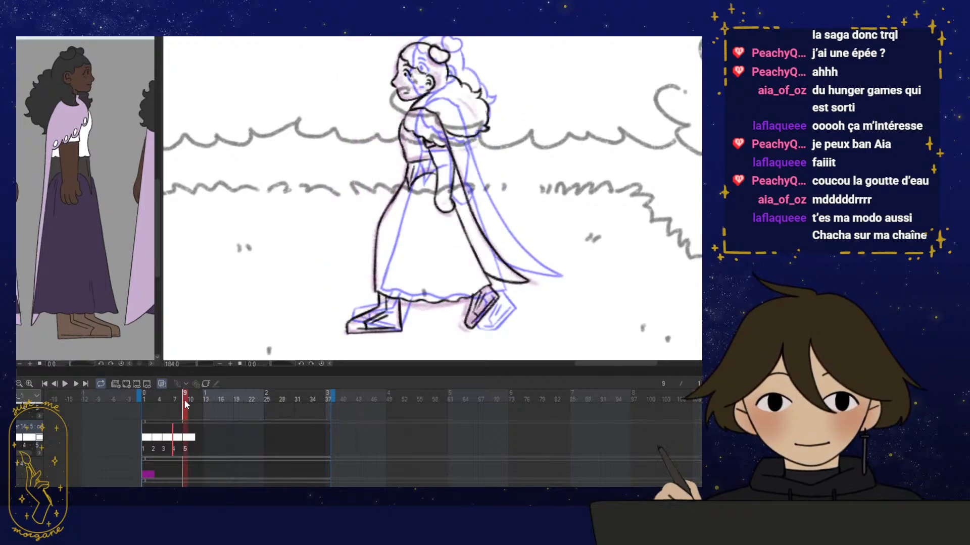
{"action": "left_click", "coordinate": [162, 384]}
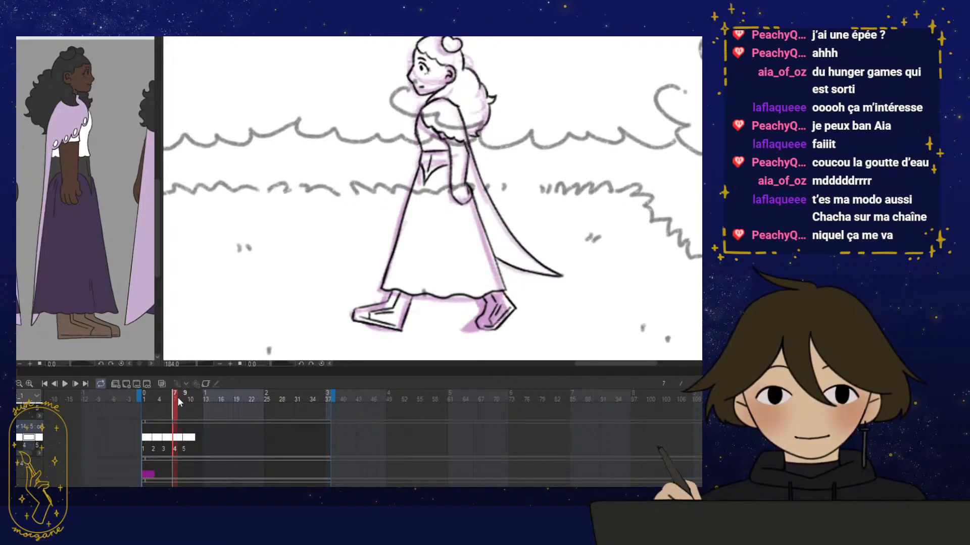
{"action": "left_click", "coordinate": [185, 399]}
{"action": "left_click_drag", "start_coordinate": [176, 403], "coordinate": [186, 397]}
Erase the cape's outer edge on cel 5 between the shoulder and the trailing tip
{"action": "key", "text": "h"}
{"action": "mouse_move", "coordinate": [447, 241]}
{"action": "left_mouse_down"}
{"action": "mouse_move", "coordinate": [415, 240]}
{"action": "mouse_move", "coordinate": [399, 224]}
{"action": "left_mouse_up"}
{"action": "mouse_move", "coordinate": [413, 188]}
{"action": "left_mouse_down"}
{"action": "mouse_move", "coordinate": [402, 217]}
{"action": "mouse_move", "coordinate": [359, 230]}
{"action": "mouse_move", "coordinate": [449, 178]}
{"action": "left_mouse_up"}
{"action": "left_click_drag", "start_coordinate": [449, 177], "coordinate": [384, 220]}
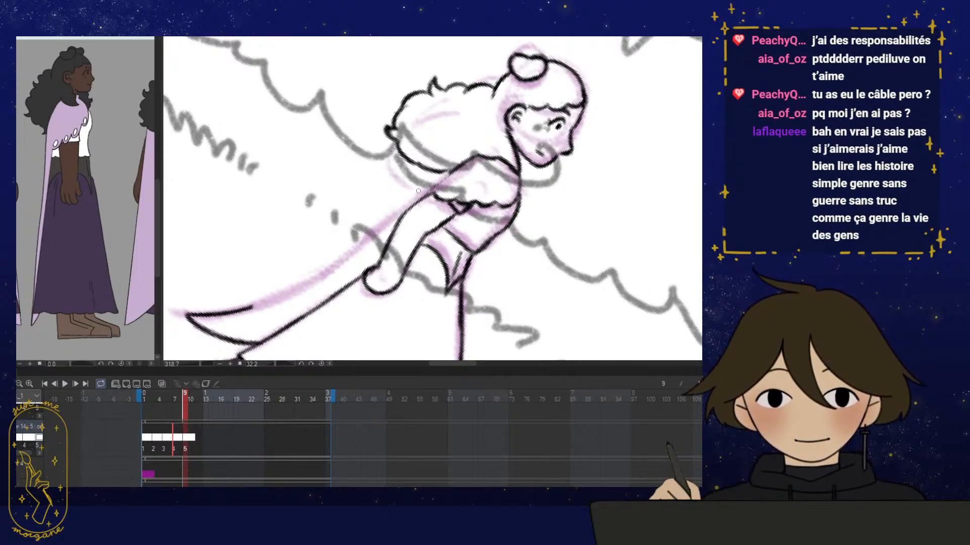
Re-ink the cape's outer edge as one long curve from the shoulder to the trailing tip
{"action": "mouse_move", "coordinate": [379, 224]}
{"action": "left_mouse_down"}
{"action": "mouse_move", "coordinate": [411, 208]}
{"action": "mouse_move", "coordinate": [379, 230]}
{"action": "mouse_move", "coordinate": [445, 212]}
{"action": "left_mouse_up"}
{"action": "mouse_move", "coordinate": [575, 106]}
{"action": "left_mouse_down"}
{"action": "mouse_move", "coordinate": [602, 118]}
{"action": "mouse_move", "coordinate": [579, 117]}
{"action": "mouse_move", "coordinate": [303, 274]}
{"action": "left_mouse_up"}
{"action": "mouse_move", "coordinate": [385, 237]}
{"action": "left_mouse_down"}
{"action": "mouse_move", "coordinate": [276, 289]}
{"action": "mouse_move", "coordinate": [399, 229]}
{"action": "left_mouse_up"}
{"action": "left_click_drag", "start_coordinate": [334, 264], "coordinate": [436, 209]}
{"action": "key", "text": "ctrl+at"}
{"action": "scroll", "coordinate": [532, 245], "scroll_direction": "down", "scroll_amount": 5}
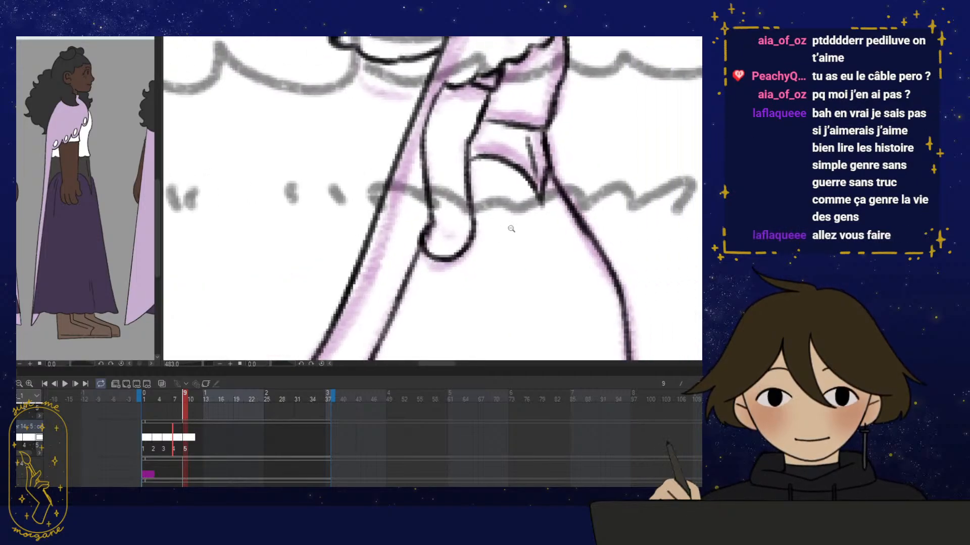
{"action": "scroll", "coordinate": [489, 232], "scroll_direction": "down", "scroll_amount": 1}
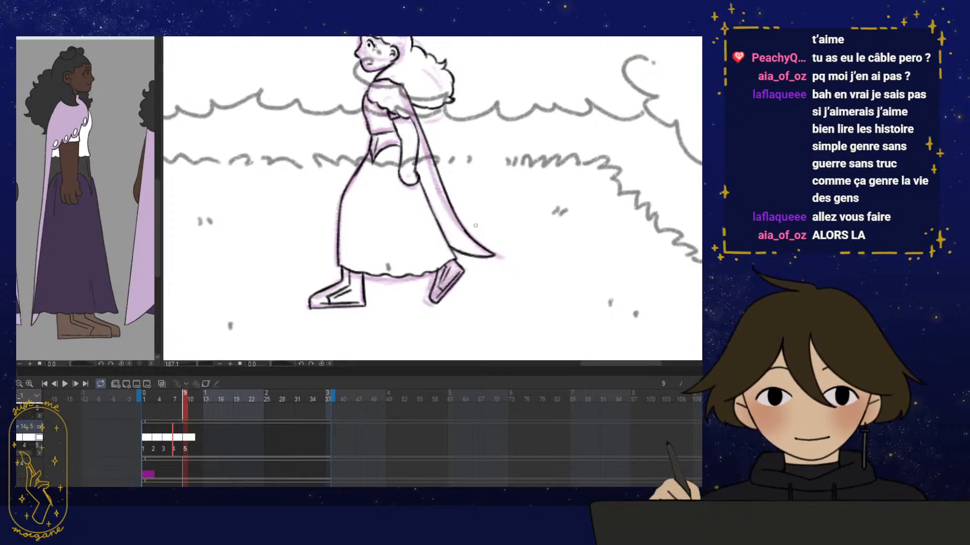
Ink the short missing stretch of the arm's front line on cel 5, from the cape's frilled edge down to the forearm
{"action": "left_click_drag", "start_coordinate": [184, 395], "coordinate": [186, 396]}
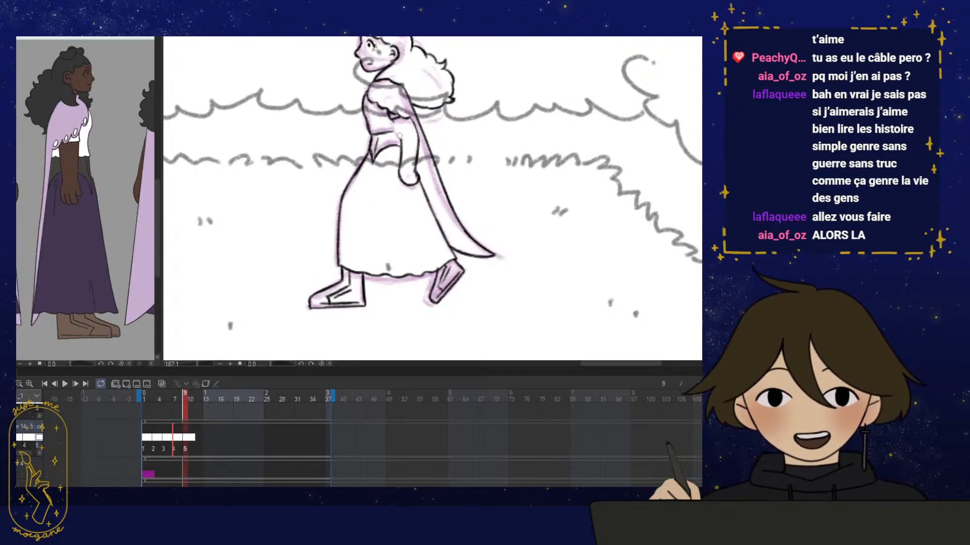
{"action": "scroll", "coordinate": [398, 130], "scroll_direction": "up", "scroll_amount": 2}
{"action": "left_click_drag", "start_coordinate": [400, 134], "coordinate": [398, 184]}
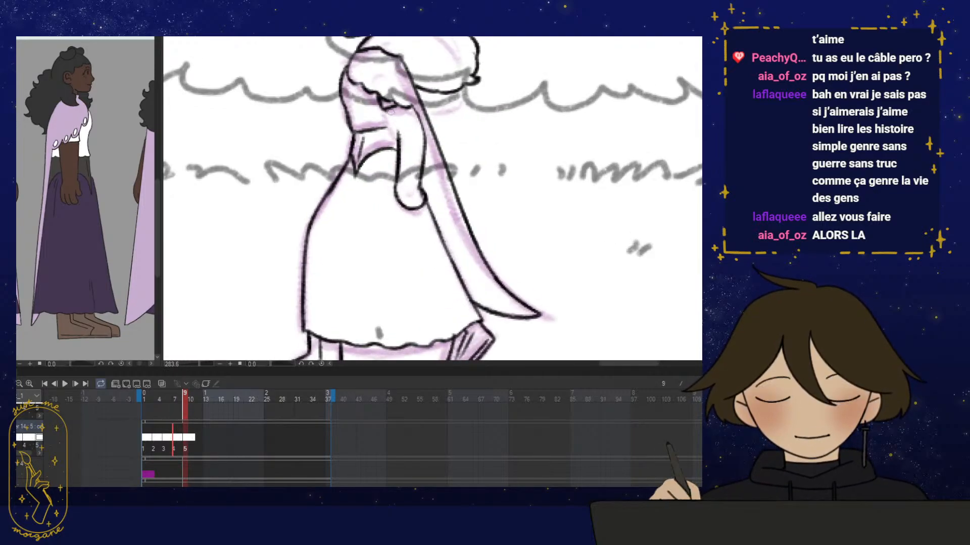
{"action": "left_click_drag", "start_coordinate": [388, 108], "coordinate": [400, 134]}
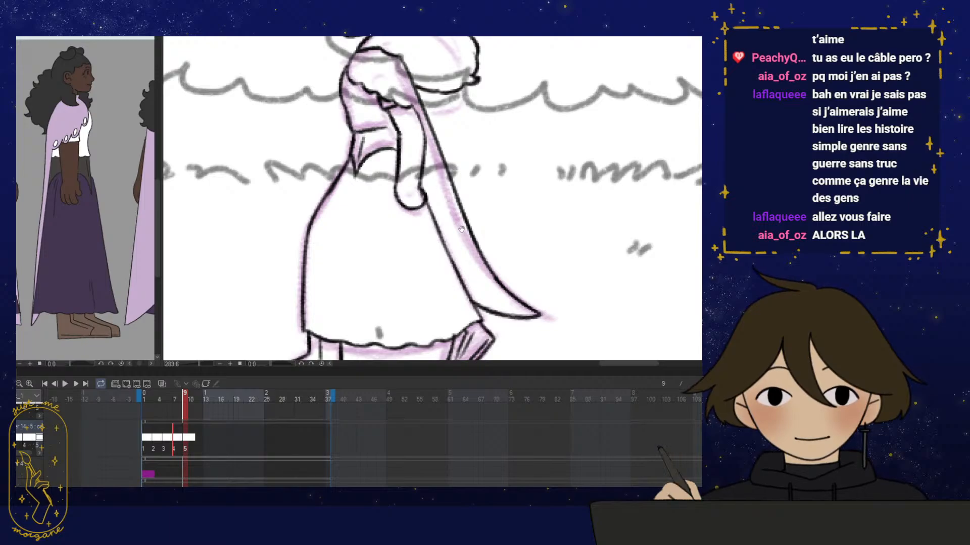
{"action": "scroll", "coordinate": [439, 228], "scroll_direction": "down", "scroll_amount": 3}
{"action": "scroll", "coordinate": [439, 227], "scroll_direction": "up", "scroll_amount": 2}
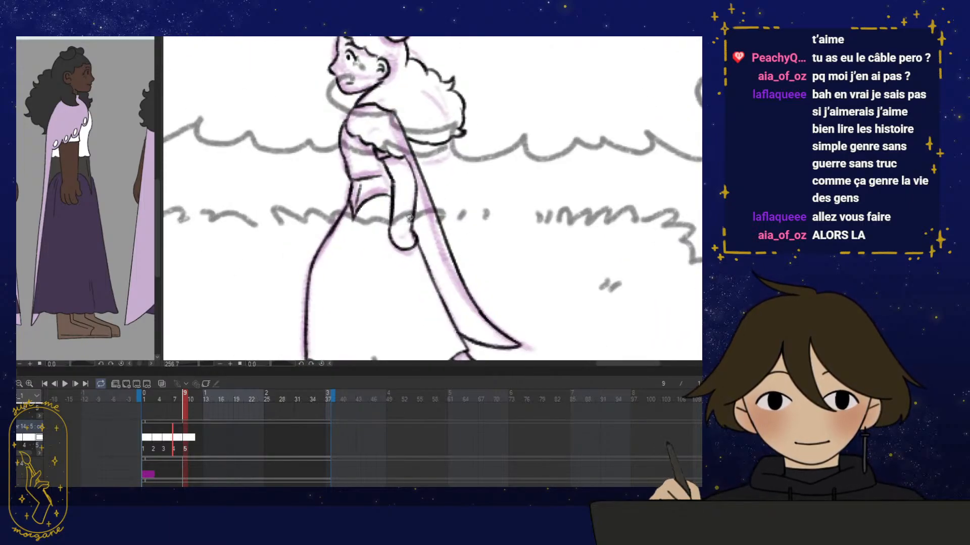
Compare cel 5 at frame 9 with the preceding cels, checking the head, hair and cape and the full figure
{"action": "scroll", "coordinate": [438, 228], "scroll_direction": "down", "scroll_amount": 1}
{"action": "mouse_move", "coordinate": [182, 398]}
{"action": "left_mouse_down"}
{"action": "mouse_move", "coordinate": [166, 395]}
{"action": "mouse_move", "coordinate": [175, 393]}
{"action": "left_mouse_up"}
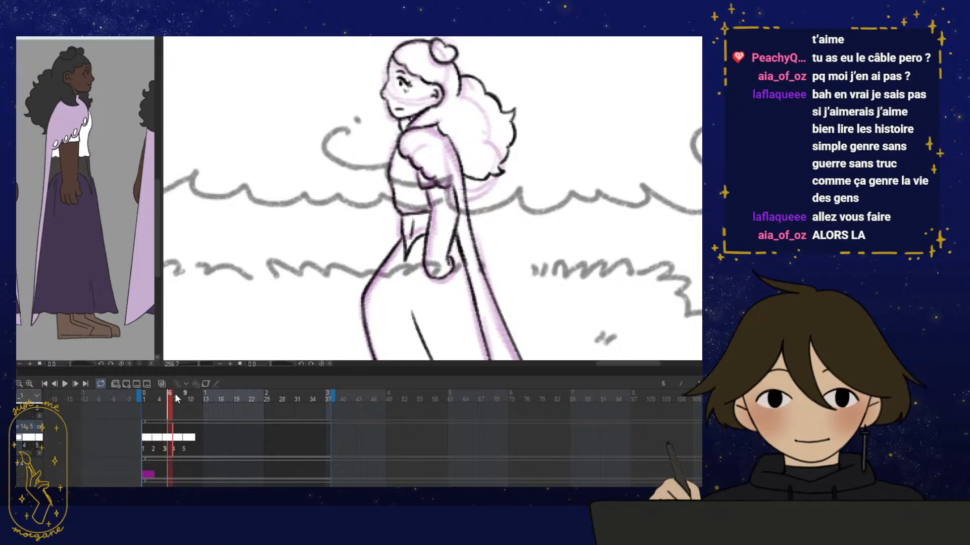
{"action": "scroll", "coordinate": [373, 152], "scroll_direction": "up", "scroll_amount": 2}
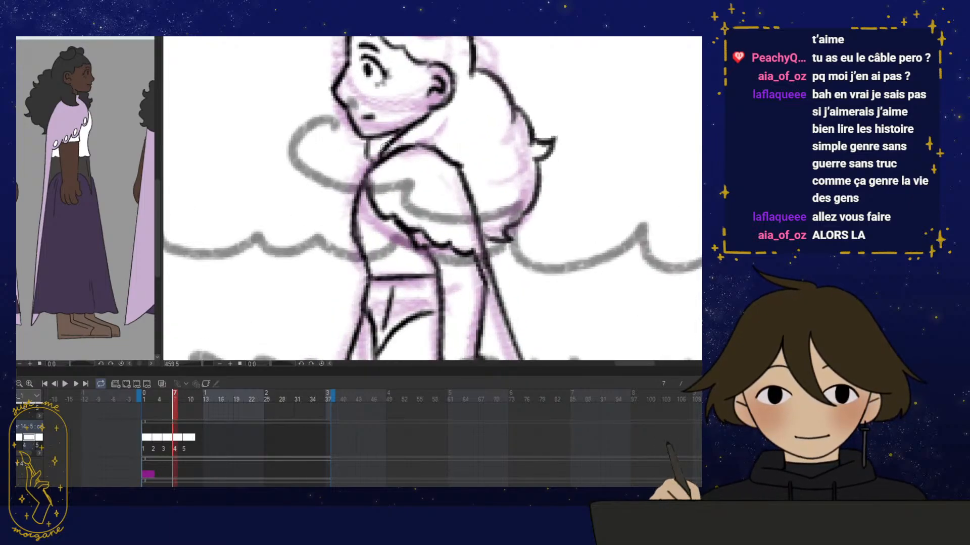
{"action": "key", "text": "Right"}
{"action": "key", "text": "Right"}
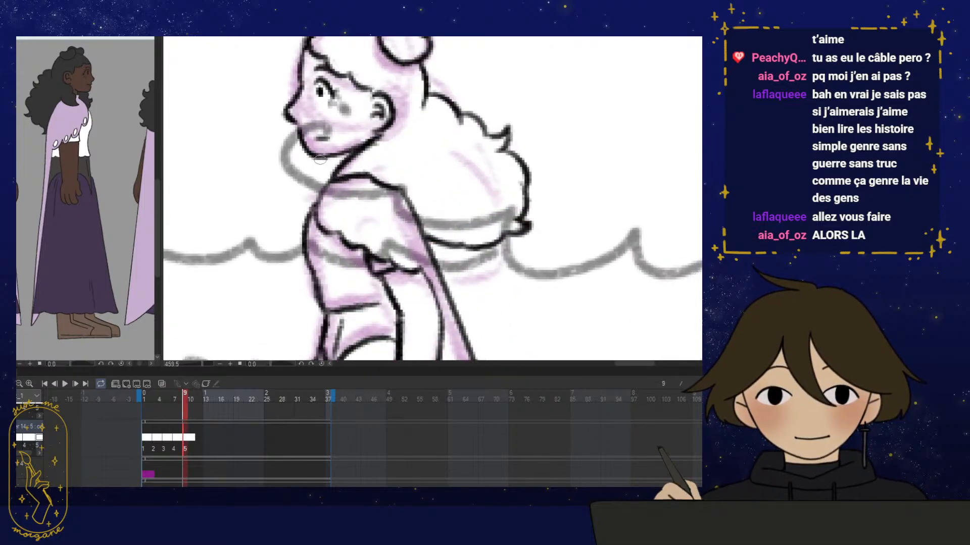
{"action": "scroll", "coordinate": [473, 187], "scroll_direction": "down", "scroll_amount": 2}
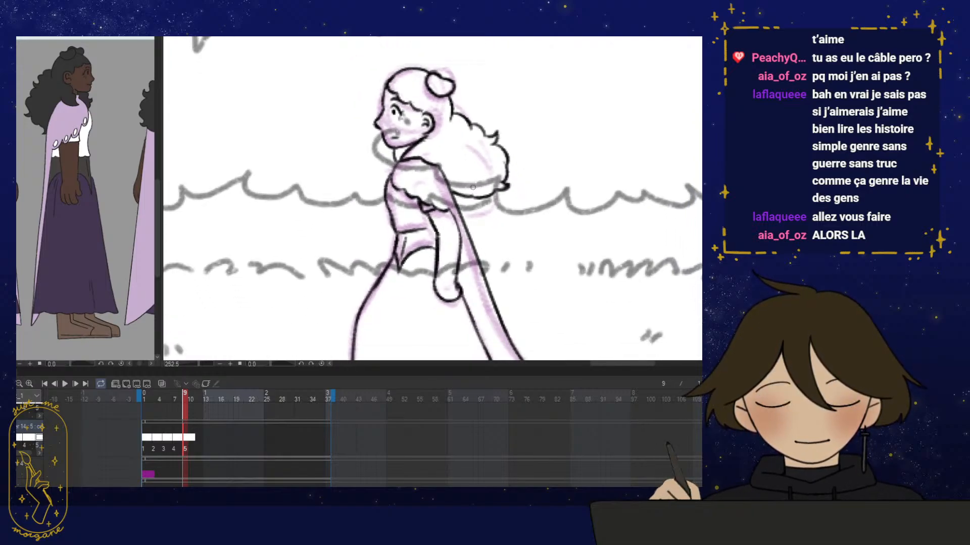
{"action": "scroll", "coordinate": [473, 187], "scroll_direction": "down", "scroll_amount": 2}
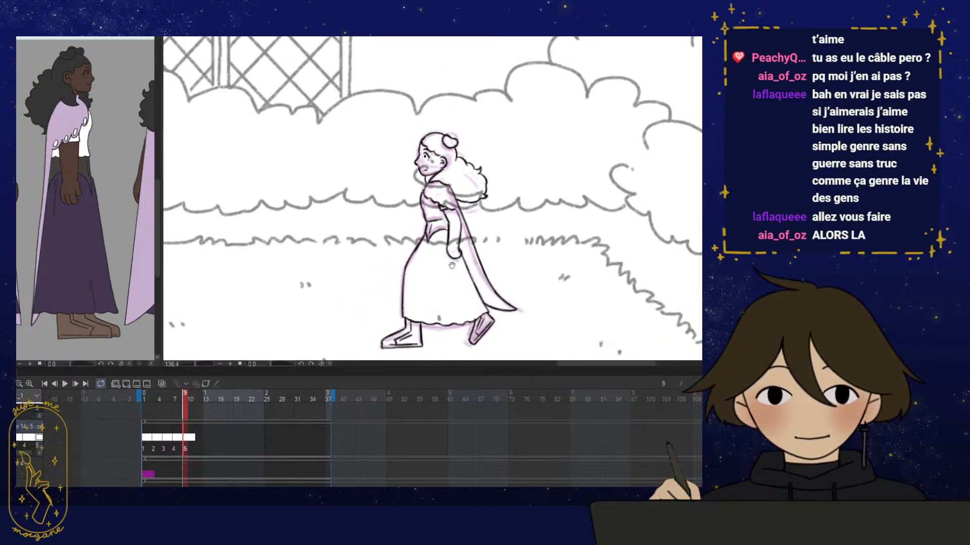
{"action": "left_click_drag", "start_coordinate": [451, 265], "coordinate": [439, 226]}
Scrub through the inked cels and play back the walk animation to check its motion
{"action": "left_click_drag", "start_coordinate": [160, 398], "coordinate": [185, 396]}
{"action": "left_click", "coordinate": [65, 384]}
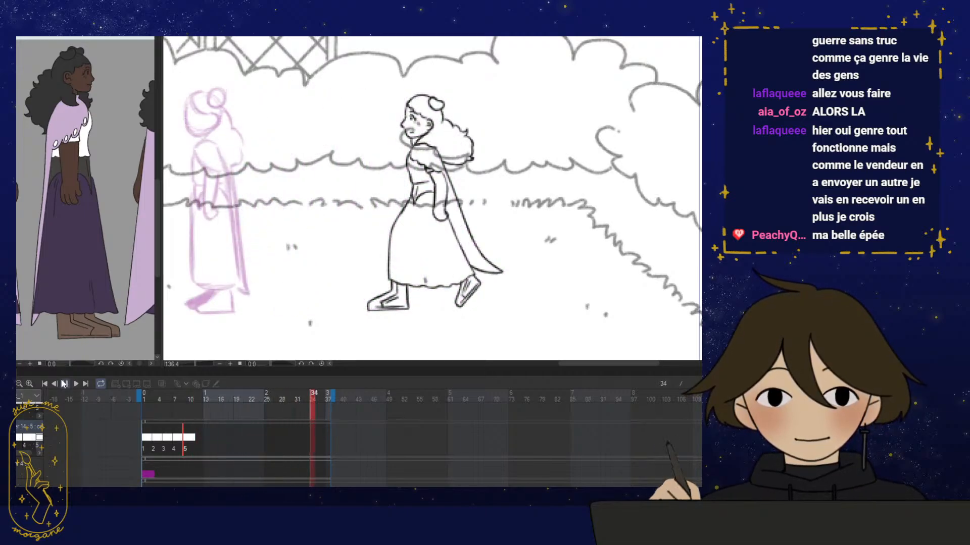
{"action": "left_click", "coordinate": [66, 384]}
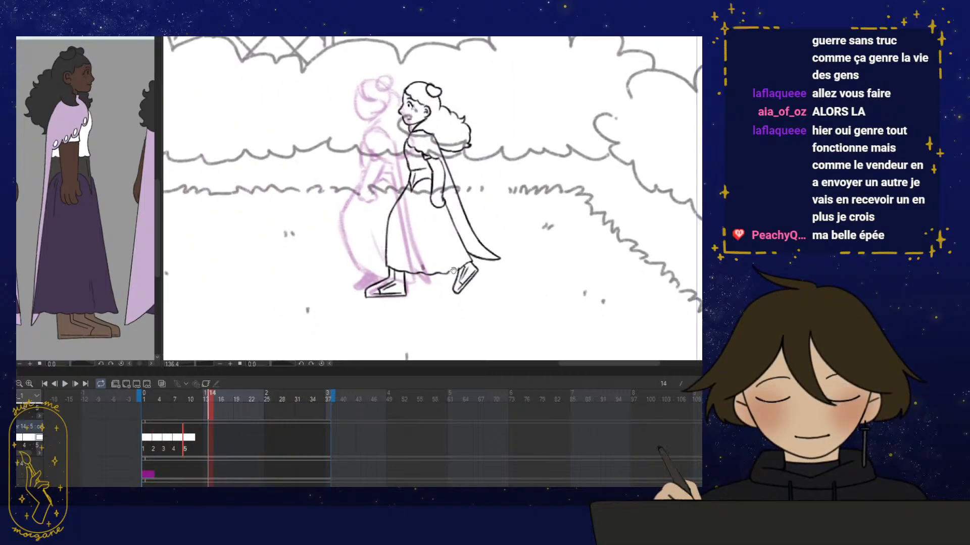
{"action": "scroll", "coordinate": [433, 198], "scroll_direction": "down", "scroll_amount": 3}
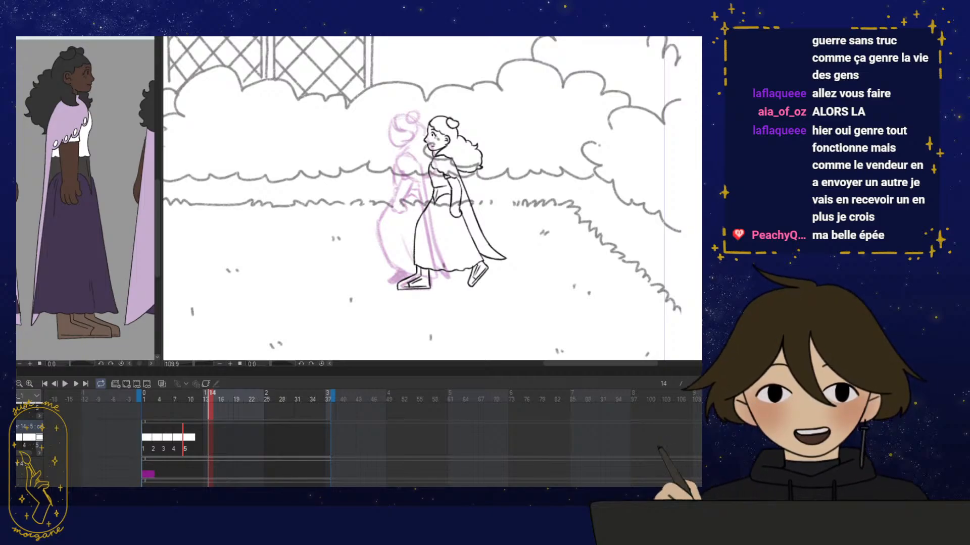
Review the Animation preferences for cels, timeline, light table and camera path, and leave them without applying changes
{"action": "key", "text": "ctrl+k"}
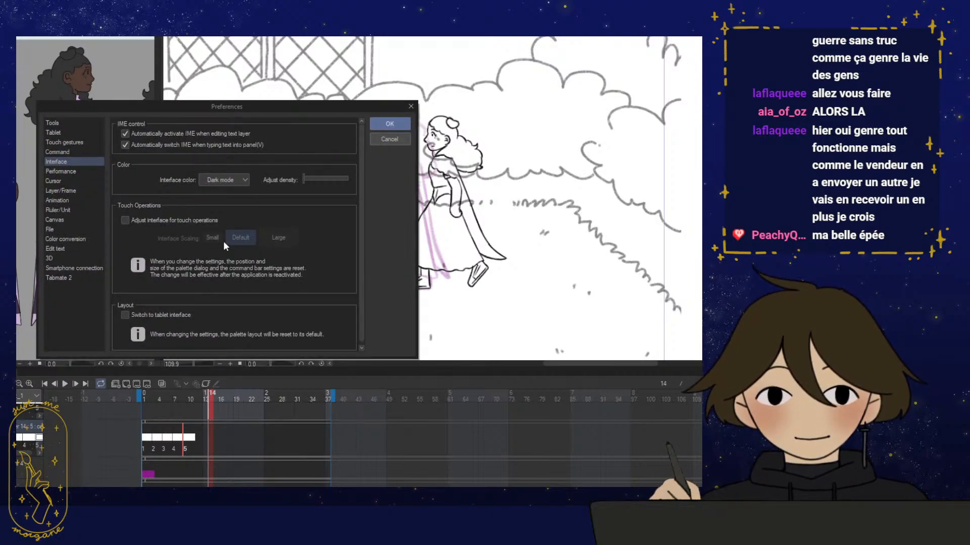
{"action": "left_click", "coordinate": [74, 201]}
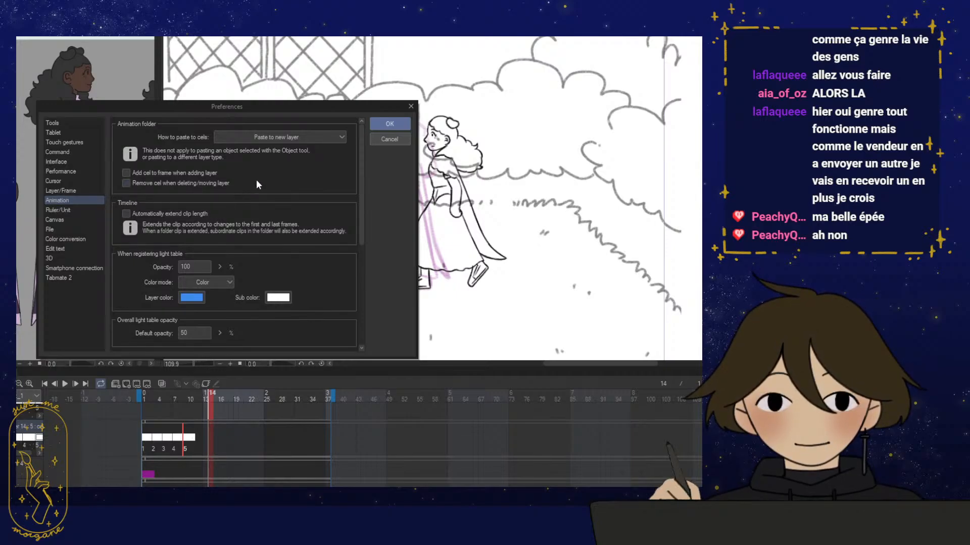
{"action": "scroll", "coordinate": [256, 181], "scroll_direction": "down", "scroll_amount": 6}
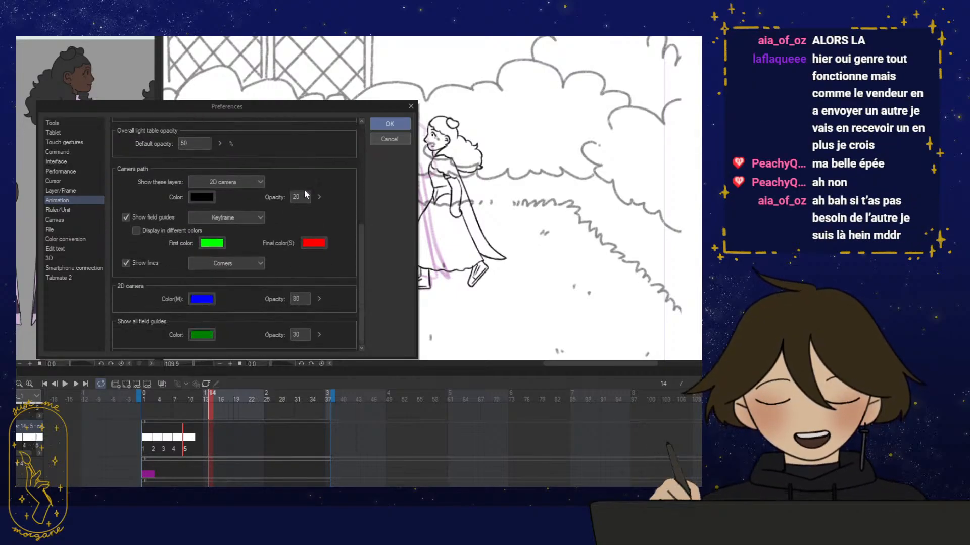
{"action": "scroll", "coordinate": [311, 194], "scroll_direction": "up", "scroll_amount": 2}
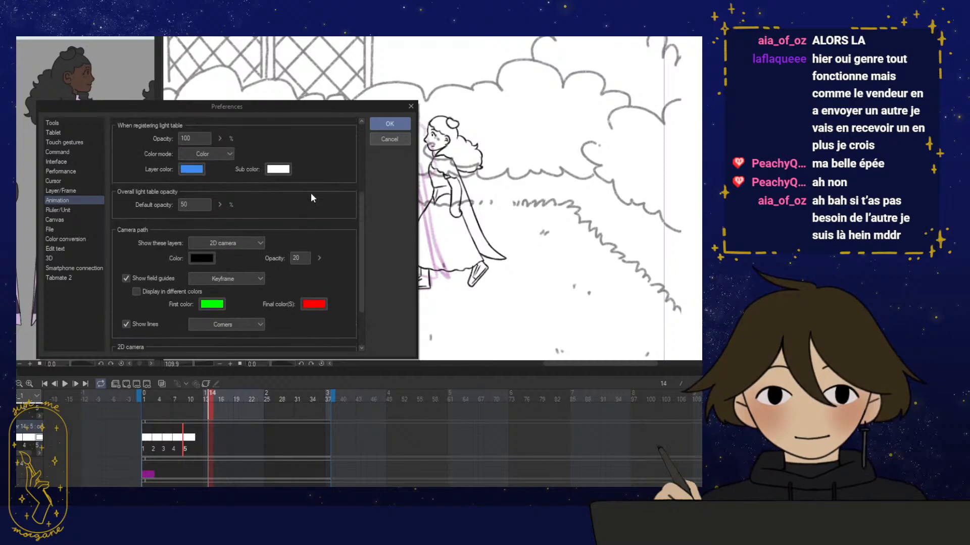
{"action": "scroll", "coordinate": [311, 193], "scroll_direction": "up", "scroll_amount": 3}
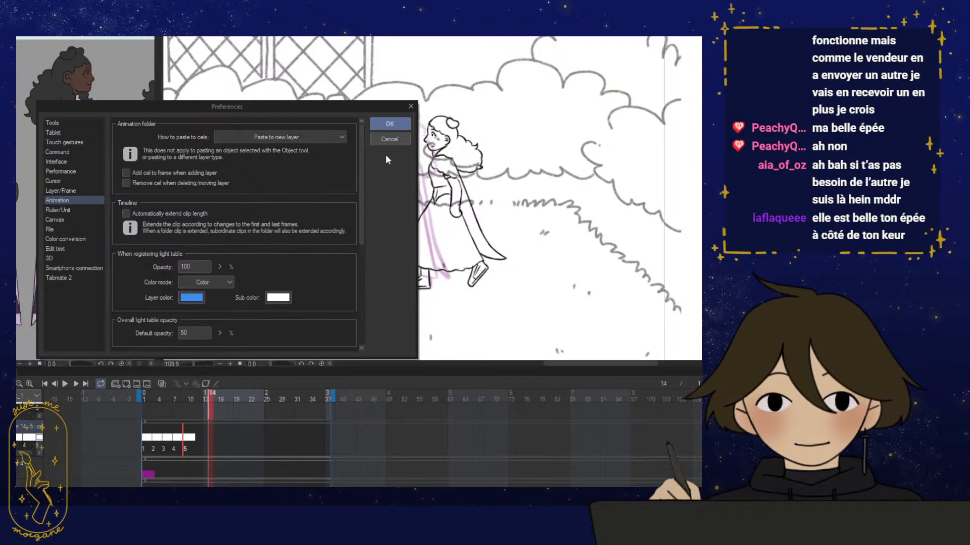
{"action": "left_click", "coordinate": [389, 139]}
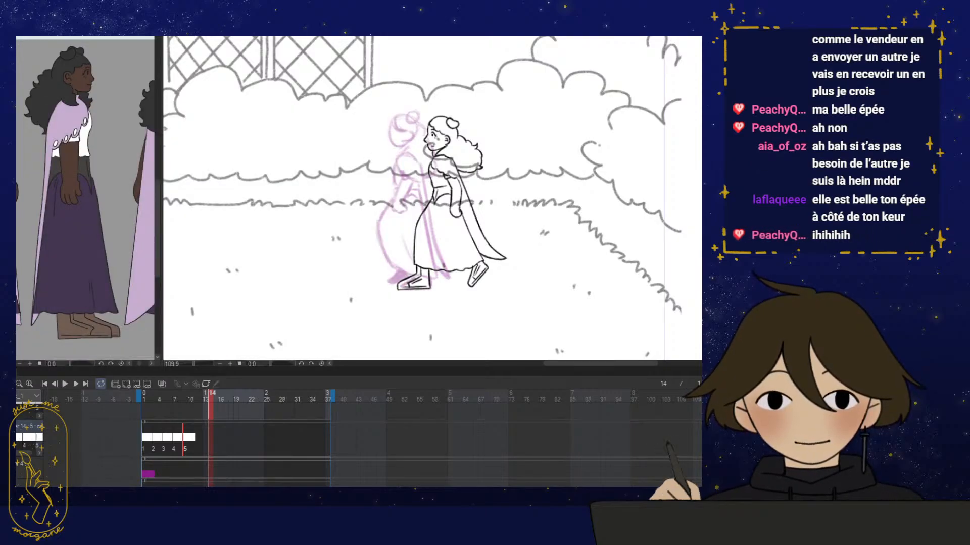
Create a new animation cel at frame 11, directly after cel 5
{"action": "left_click", "coordinate": [197, 439]}
{"action": "left_click", "coordinate": [196, 439]}
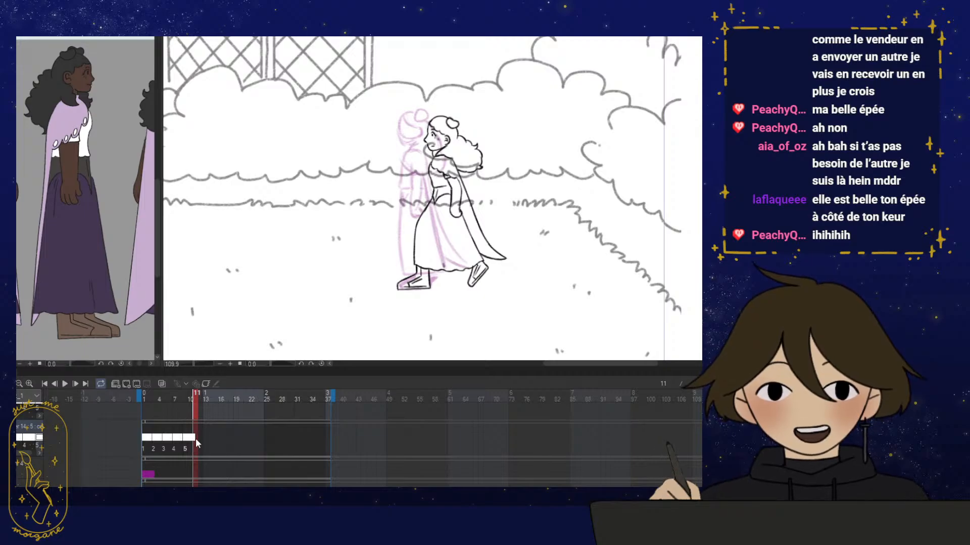
{"action": "key", "text": "ctrl+shift+n"}
Play the walk animation against the rough sketches and return to frame 1
{"action": "left_click", "coordinate": [68, 383]}
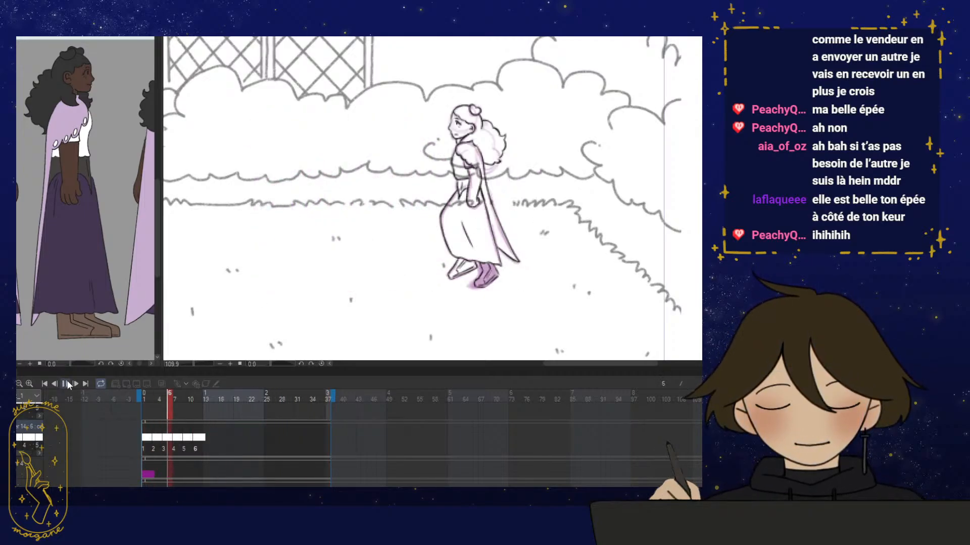
{"action": "left_click", "coordinate": [68, 383]}
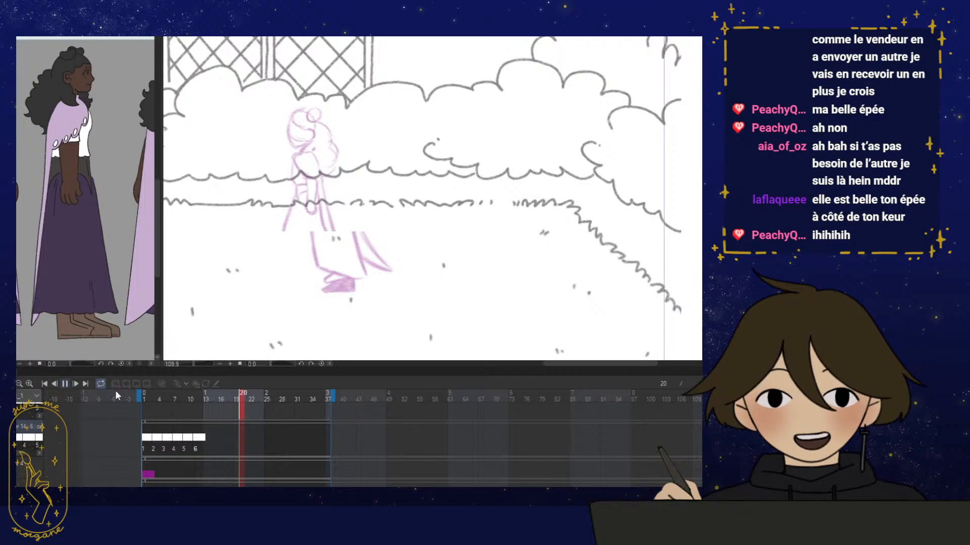
{"action": "left_click", "coordinate": [144, 395]}
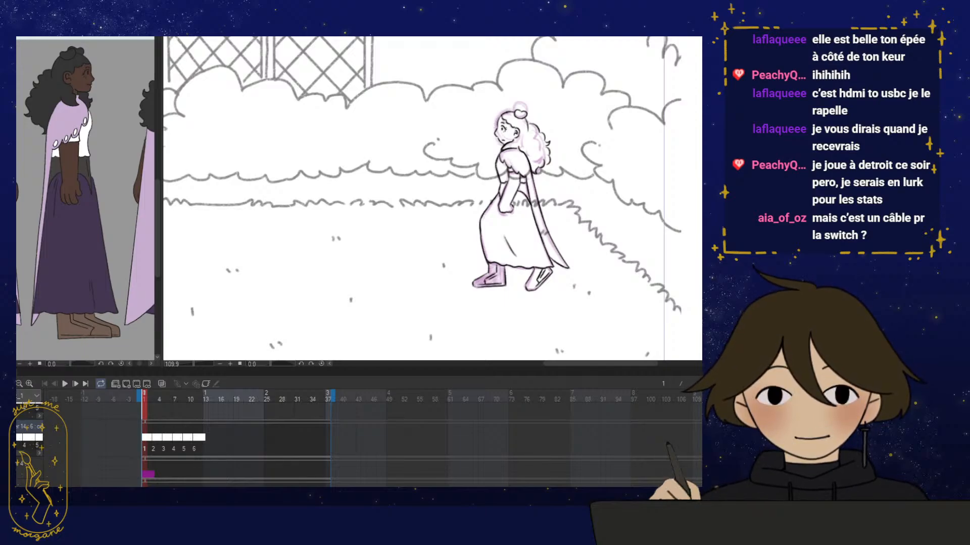
Close the illustration document showing the yellow fountain pens without saving it
{"action": "left_click", "coordinate": [156, 246]}
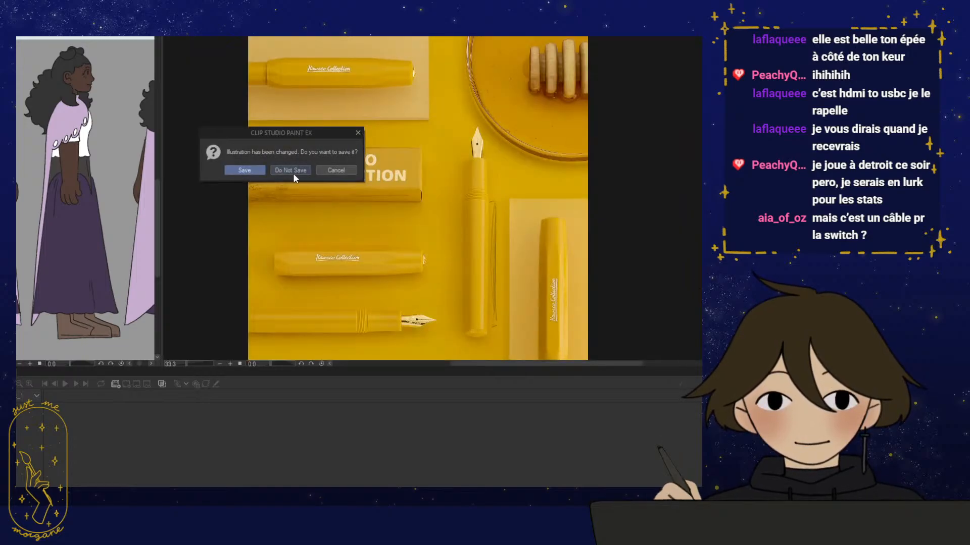
{"action": "left_click", "coordinate": [293, 172]}
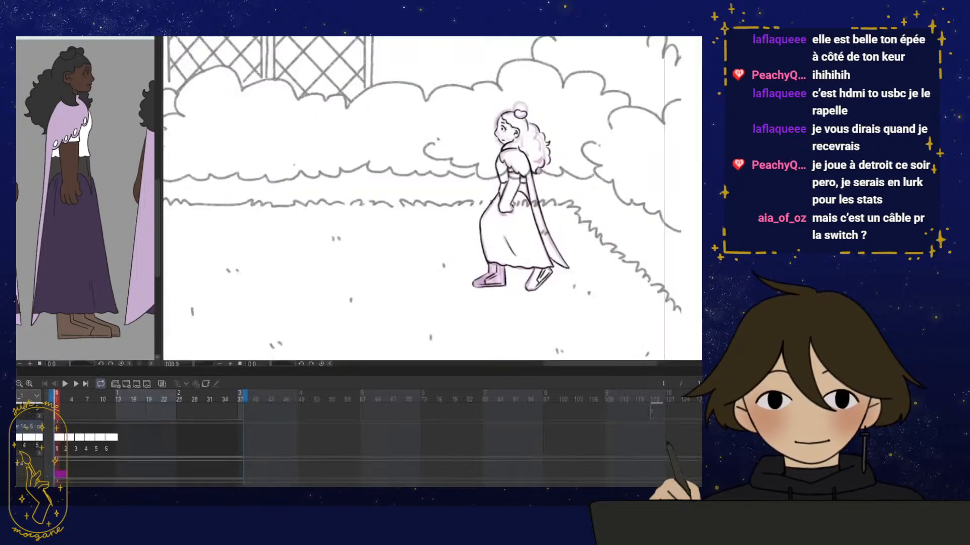
Scrub and play the walk with the wider garden background in view
{"action": "scroll", "coordinate": [294, 164], "scroll_direction": "down", "scroll_amount": 2}
{"action": "scroll", "coordinate": [534, 204], "scroll_direction": "down", "scroll_amount": 2}
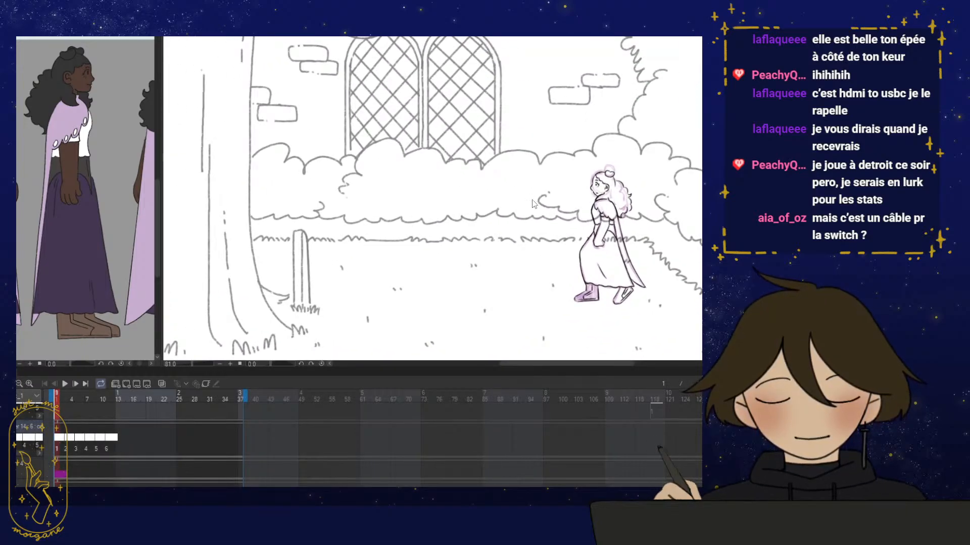
{"action": "left_click", "coordinate": [60, 397]}
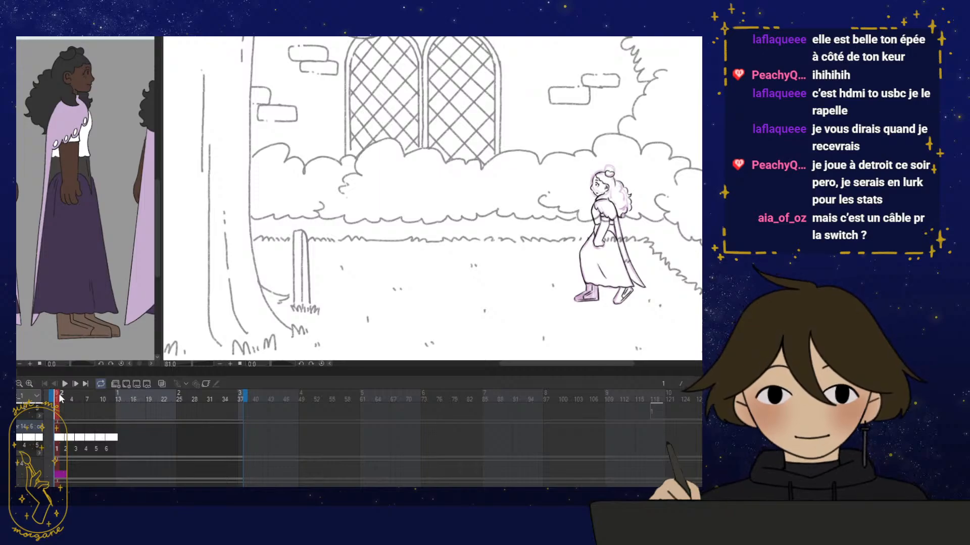
{"action": "left_click_drag", "start_coordinate": [60, 397], "coordinate": [121, 399]}
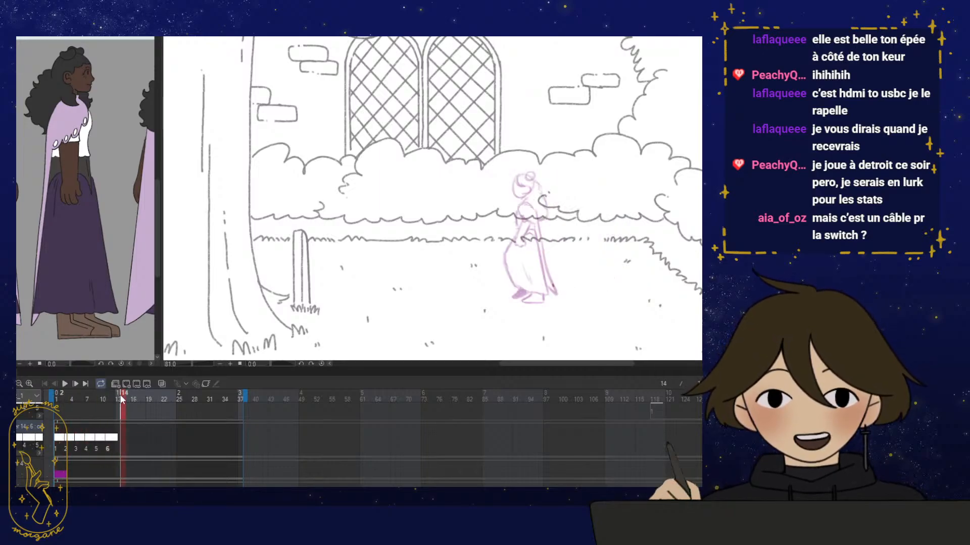
{"action": "left_click", "coordinate": [65, 384]}
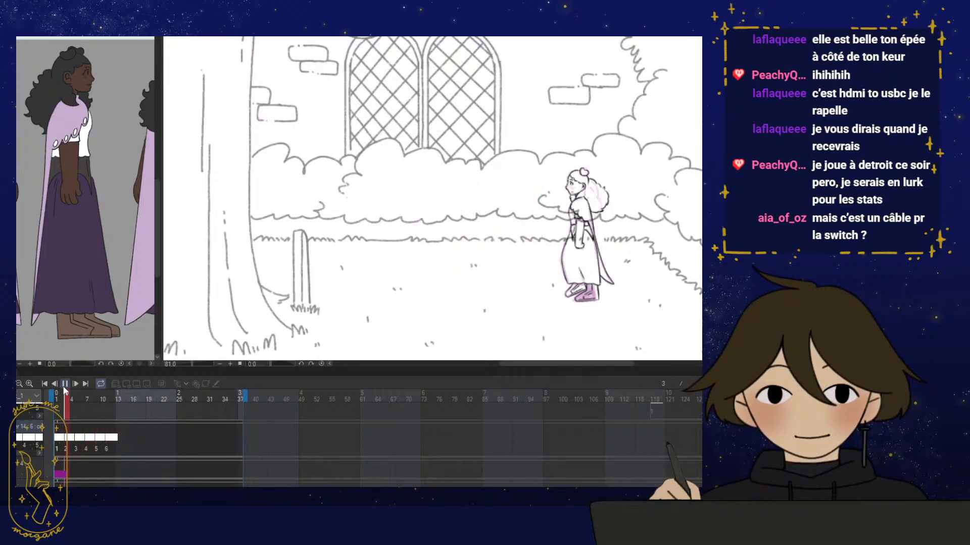
{"action": "left_click", "coordinate": [63, 385]}
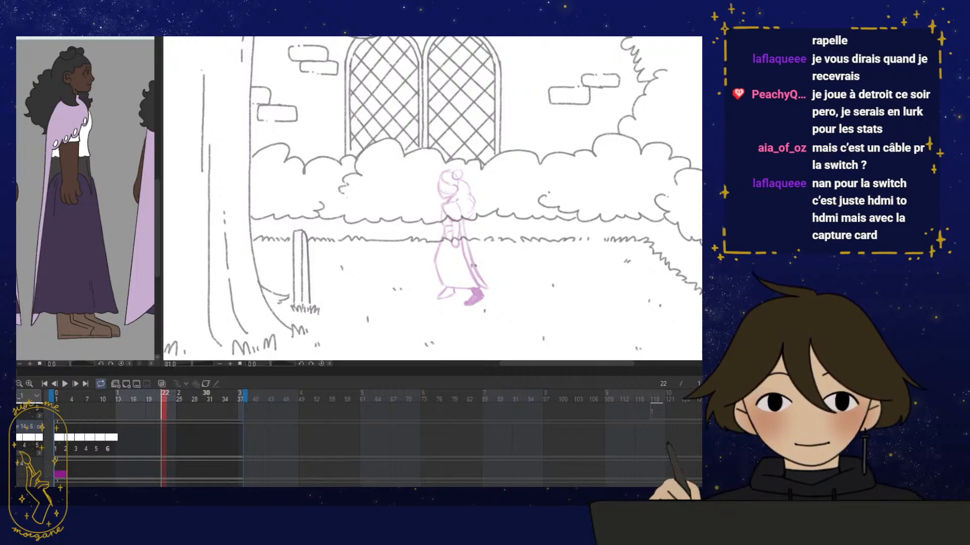
Select the empty cel 6 at frame 11 and turn on the onion skin to show the previous cel
{"action": "scroll", "coordinate": [206, 439], "scroll_direction": "left", "scroll_amount": 1}
{"action": "scroll", "coordinate": [176, 486], "scroll_direction": "left", "scroll_amount": 5}
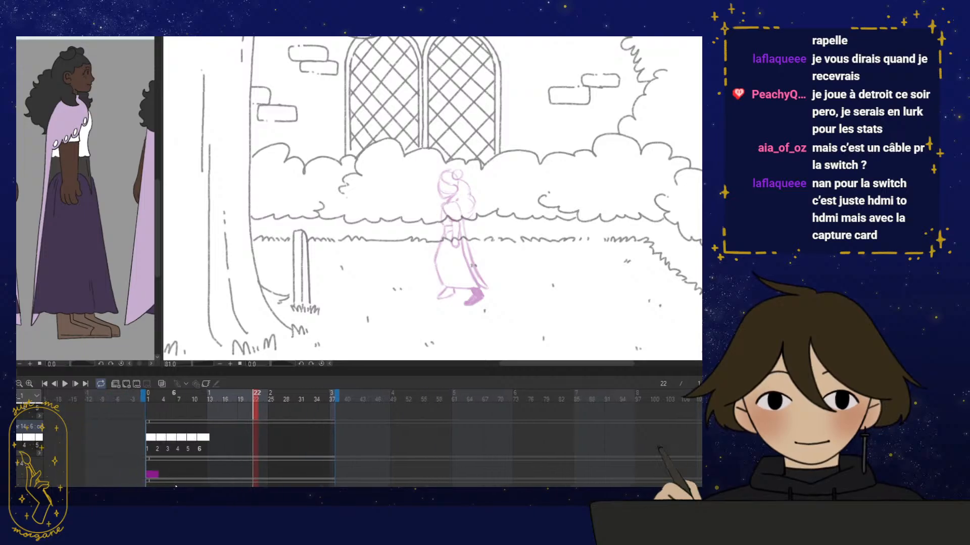
{"action": "scroll", "coordinate": [151, 445], "scroll_direction": "down", "scroll_amount": 2}
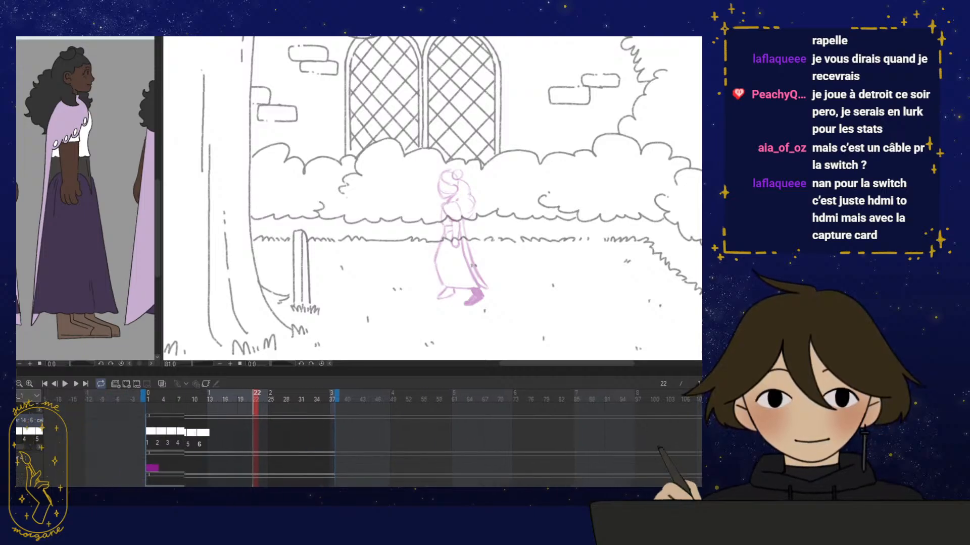
{"action": "left_click", "coordinate": [149, 402]}
{"action": "mouse_move", "coordinate": [149, 401]}
{"action": "left_mouse_down"}
{"action": "mouse_move", "coordinate": [226, 402]}
{"action": "mouse_move", "coordinate": [177, 407]}
{"action": "mouse_move", "coordinate": [223, 402]}
{"action": "mouse_move", "coordinate": [203, 403]}
{"action": "left_mouse_up"}
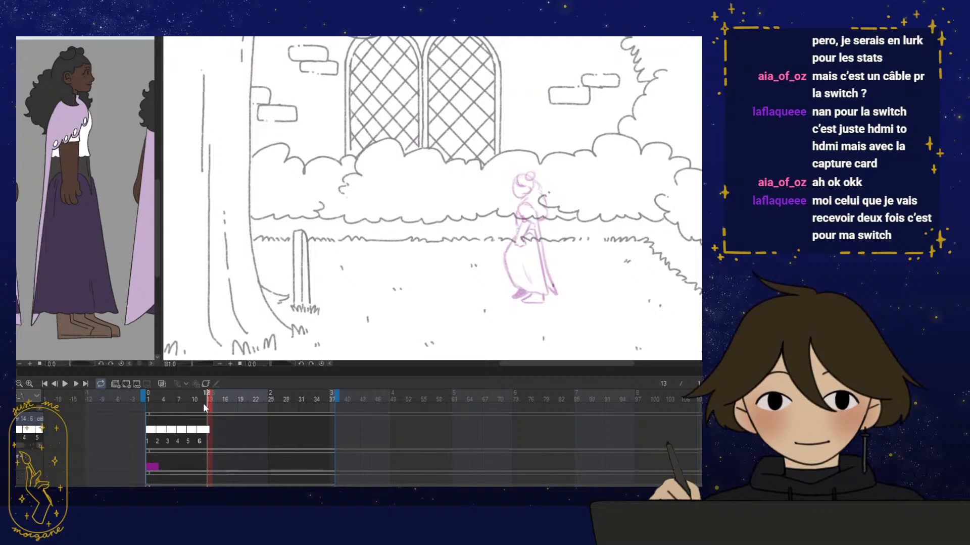
{"action": "left_click", "coordinate": [201, 428]}
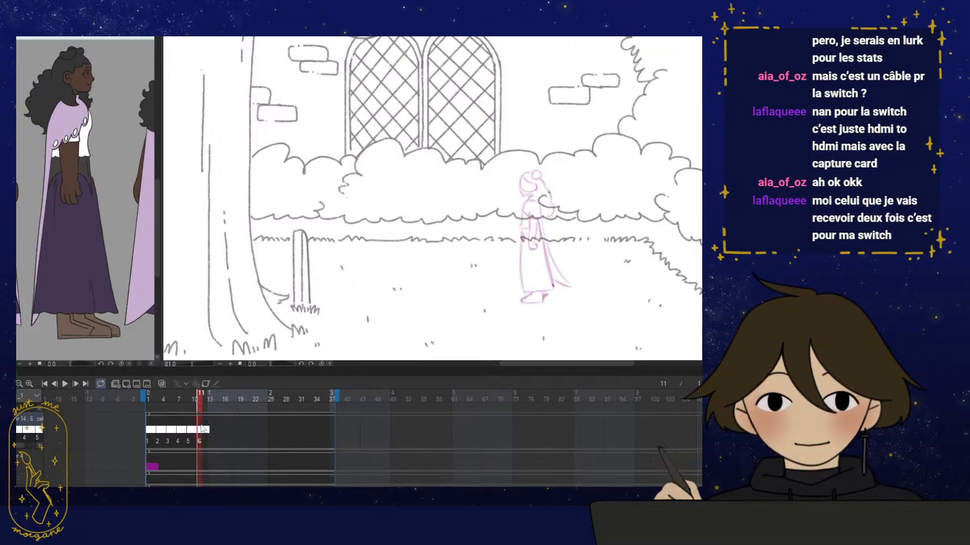
{"action": "left_click", "coordinate": [163, 384]}
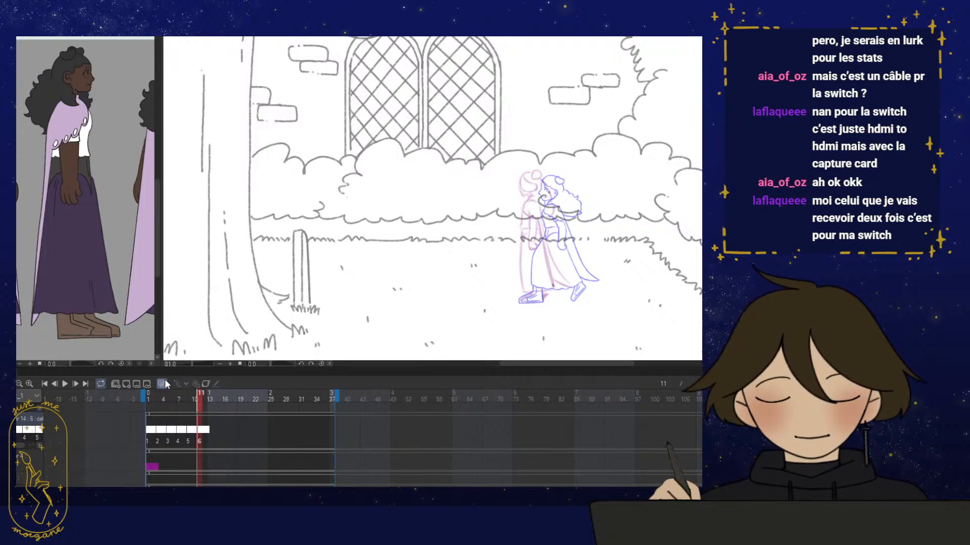
{"action": "scroll", "coordinate": [507, 217], "scroll_direction": "up", "scroll_amount": 3}
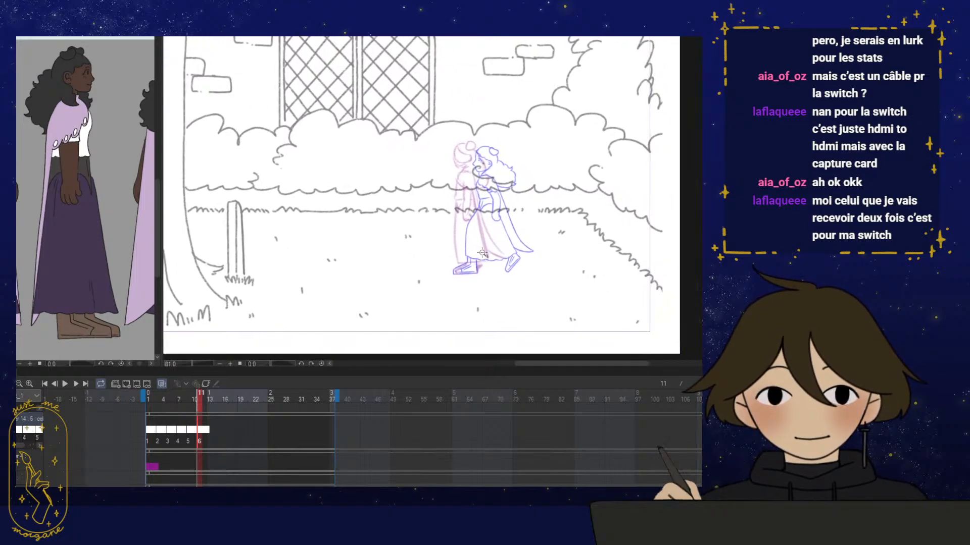
Ink the wavy hairline and the curve beside the ear over the rough head sketch on cel 6
{"action": "left_click_drag", "start_coordinate": [508, 217], "coordinate": [498, 212]}
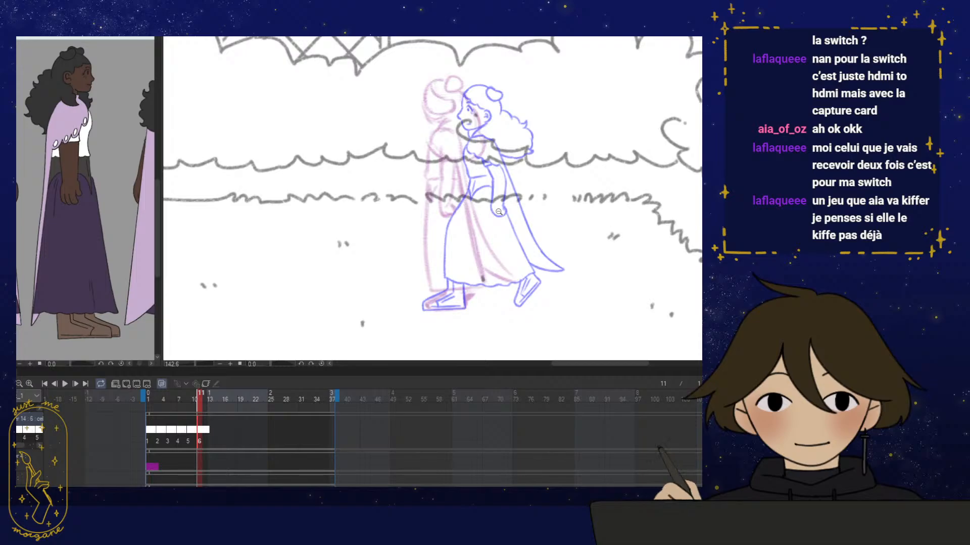
{"action": "left_click_drag", "start_coordinate": [492, 276], "coordinate": [473, 282]}
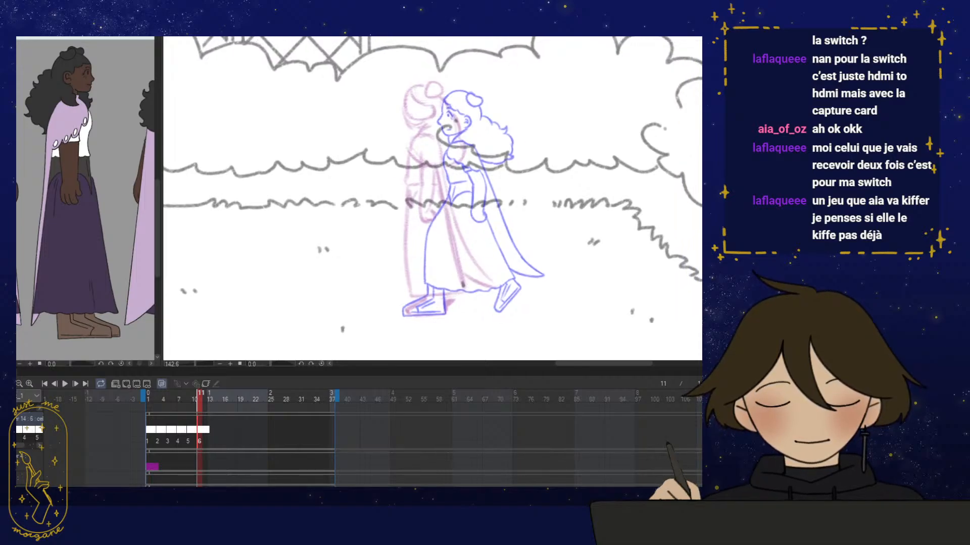
{"action": "mouse_move", "coordinate": [444, 239]}
{"action": "left_mouse_down"}
{"action": "mouse_move", "coordinate": [434, 228]}
{"action": "mouse_move", "coordinate": [448, 231]}
{"action": "left_mouse_up"}
{"action": "scroll", "coordinate": [437, 228], "scroll_direction": "up", "scroll_amount": 2}
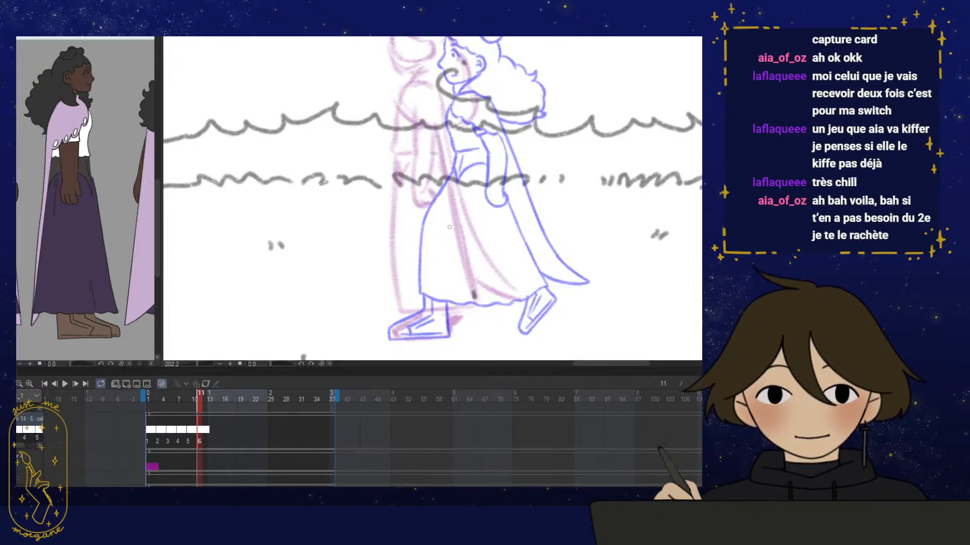
{"action": "mouse_move", "coordinate": [524, 305]}
{"action": "left_mouse_down"}
{"action": "mouse_move", "coordinate": [512, 283]}
{"action": "mouse_move", "coordinate": [518, 318]}
{"action": "mouse_move", "coordinate": [467, 178]}
{"action": "mouse_move", "coordinate": [472, 205]}
{"action": "mouse_move", "coordinate": [460, 182]}
{"action": "mouse_move", "coordinate": [459, 210]}
{"action": "left_mouse_up"}
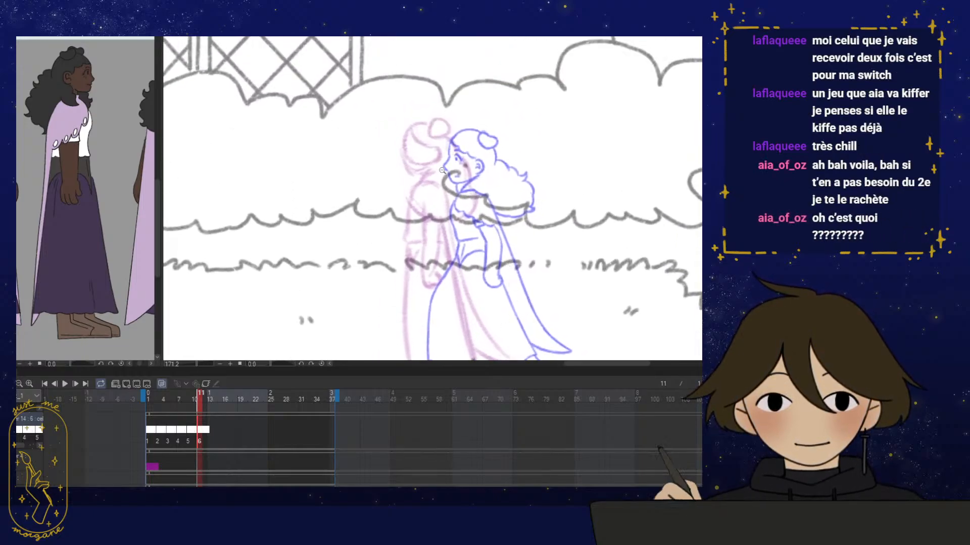
{"action": "scroll", "coordinate": [442, 170], "scroll_direction": "up", "scroll_amount": 2}
{"action": "scroll", "coordinate": [458, 185], "scroll_direction": "up", "scroll_amount": 1}
{"action": "scroll", "coordinate": [463, 211], "scroll_direction": "up", "scroll_amount": 2}
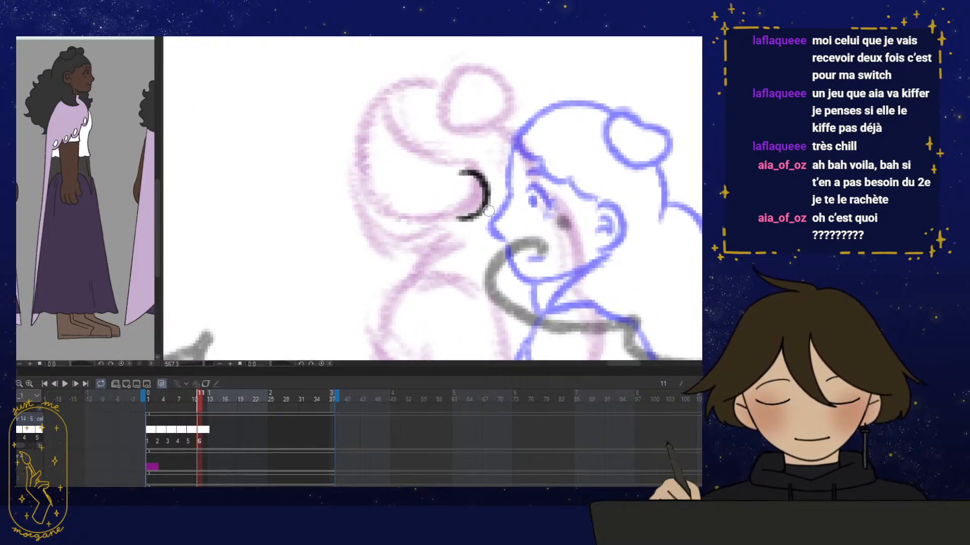
{"action": "left_click_drag", "start_coordinate": [496, 273], "coordinate": [511, 268]}
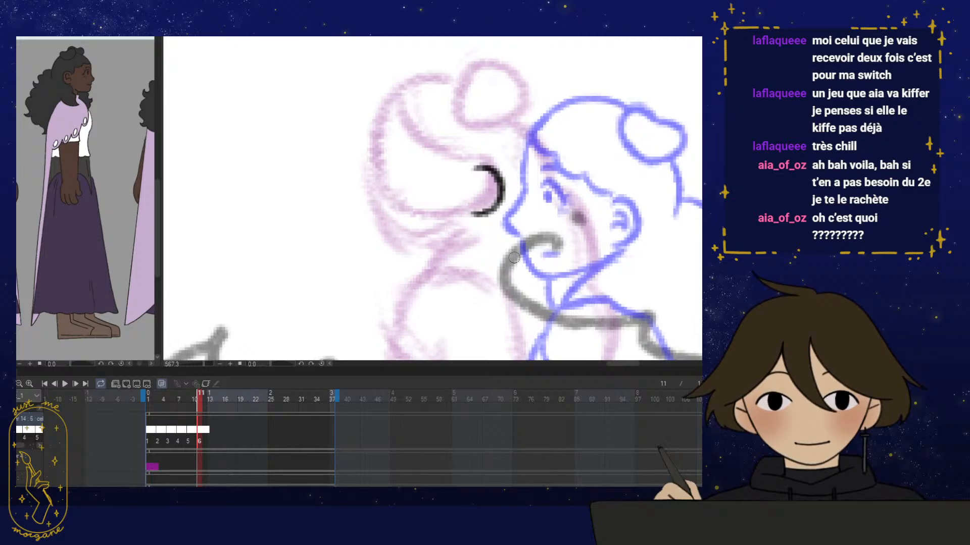
{"action": "mouse_move", "coordinate": [391, 99]}
{"action": "left_mouse_down"}
{"action": "mouse_move", "coordinate": [412, 129]}
{"action": "mouse_move", "coordinate": [403, 140]}
{"action": "mouse_move", "coordinate": [449, 149]}
{"action": "mouse_move", "coordinate": [414, 135]}
{"action": "mouse_move", "coordinate": [455, 137]}
{"action": "mouse_move", "coordinate": [444, 154]}
{"action": "mouse_move", "coordinate": [476, 160]}
{"action": "mouse_move", "coordinate": [452, 163]}
{"action": "mouse_move", "coordinate": [480, 159]}
{"action": "mouse_move", "coordinate": [444, 147]}
{"action": "left_mouse_up"}
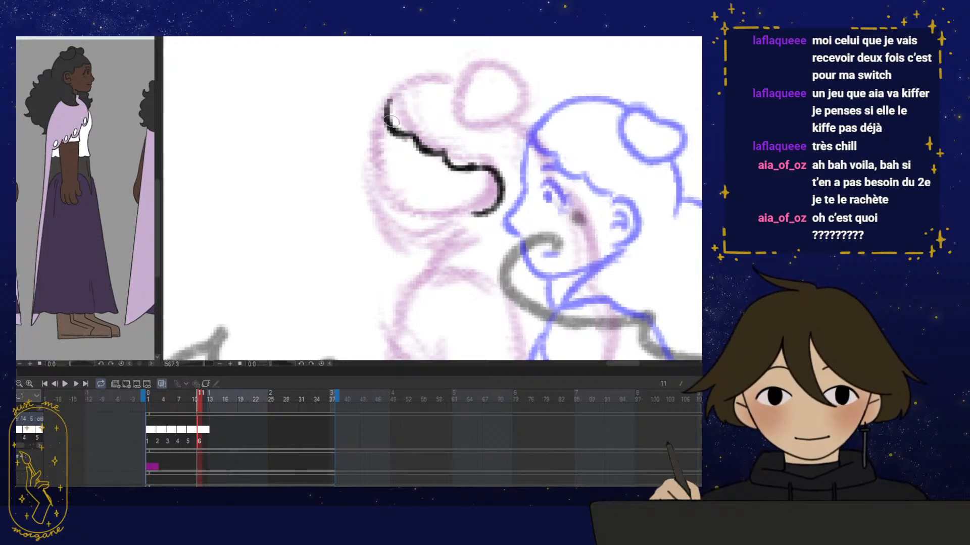
{"action": "left_click_drag", "start_coordinate": [433, 195], "coordinate": [423, 221]}
{"action": "key", "text": "h"}
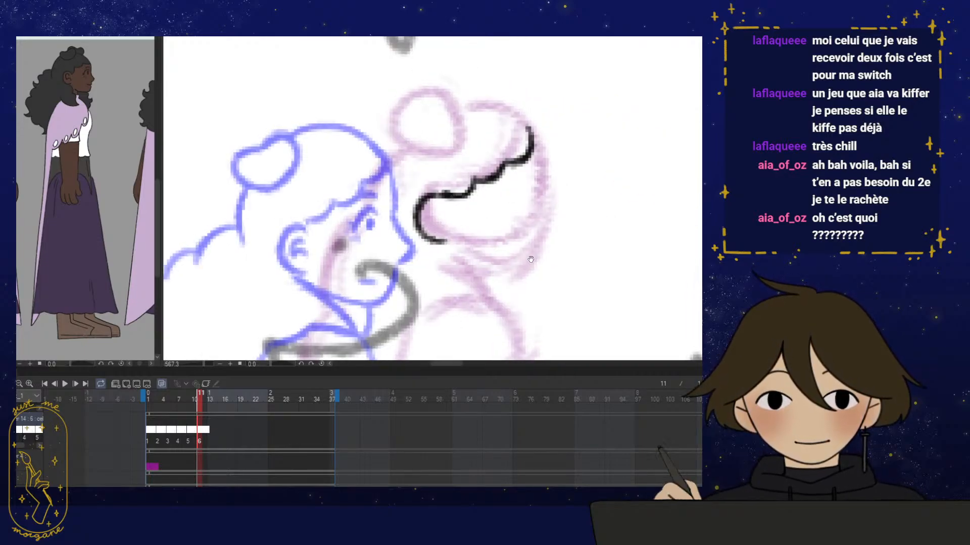
Ink the rounded outline of the hair bun on top of the cel 6 head
{"action": "mouse_move", "coordinate": [430, 126]}
{"action": "left_mouse_down"}
{"action": "mouse_move", "coordinate": [397, 142]}
{"action": "mouse_move", "coordinate": [426, 145]}
{"action": "mouse_move", "coordinate": [453, 122]}
{"action": "mouse_move", "coordinate": [428, 114]}
{"action": "mouse_move", "coordinate": [445, 105]}
{"action": "mouse_move", "coordinate": [458, 122]}
{"action": "mouse_move", "coordinate": [433, 148]}
{"action": "mouse_move", "coordinate": [447, 132]}
{"action": "mouse_move", "coordinate": [445, 104]}
{"action": "mouse_move", "coordinate": [422, 116]}
{"action": "mouse_move", "coordinate": [450, 133]}
{"action": "mouse_move", "coordinate": [427, 151]}
{"action": "left_mouse_up"}
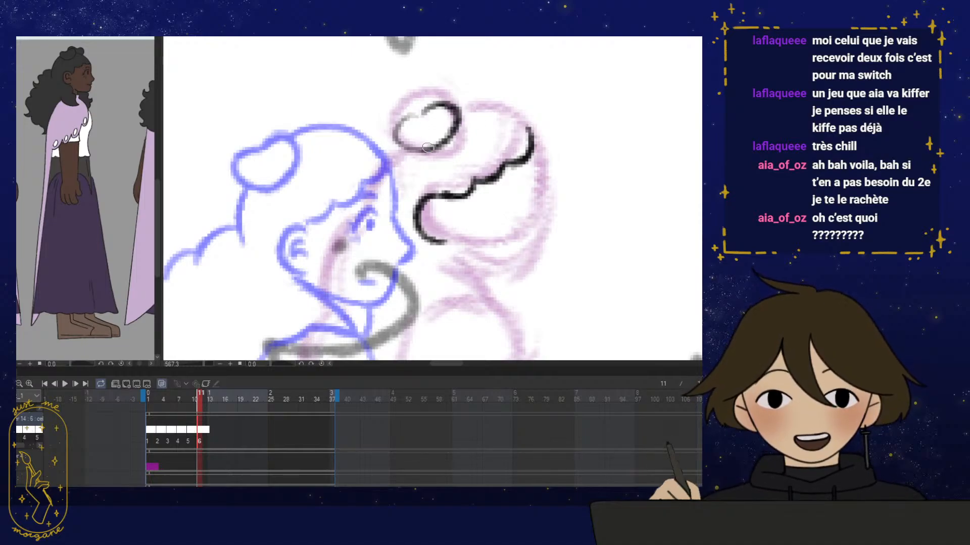
{"action": "mouse_move", "coordinate": [440, 104]}
{"action": "left_mouse_down"}
{"action": "mouse_move", "coordinate": [407, 135]}
{"action": "mouse_move", "coordinate": [424, 150]}
{"action": "mouse_move", "coordinate": [393, 137]}
{"action": "mouse_move", "coordinate": [406, 122]}
{"action": "mouse_move", "coordinate": [444, 112]}
{"action": "mouse_move", "coordinate": [417, 120]}
{"action": "mouse_move", "coordinate": [406, 153]}
{"action": "mouse_move", "coordinate": [415, 128]}
{"action": "mouse_move", "coordinate": [405, 129]}
{"action": "mouse_move", "coordinate": [445, 145]}
{"action": "mouse_move", "coordinate": [412, 128]}
{"action": "left_mouse_up"}
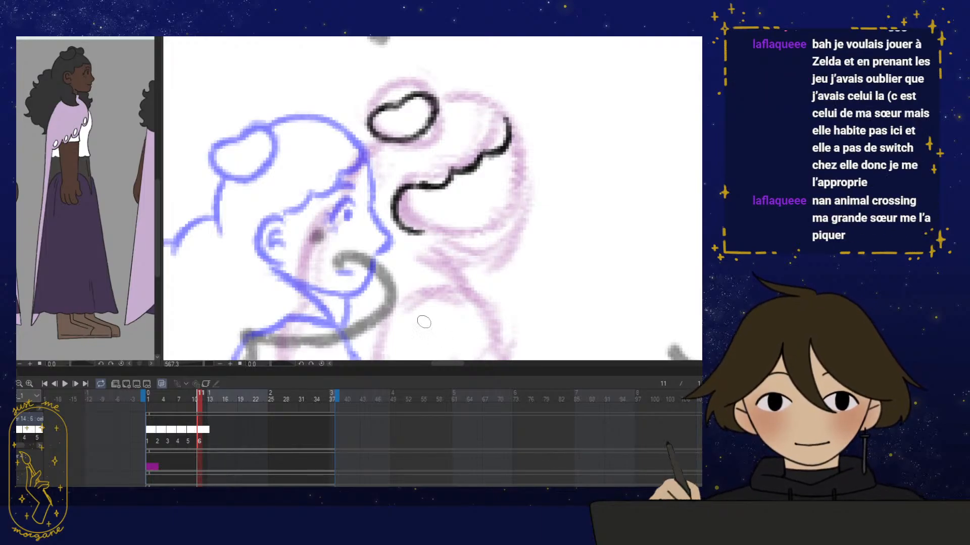
{"action": "left_click_drag", "start_coordinate": [423, 289], "coordinate": [405, 262]}
{"action": "key", "text": "h"}
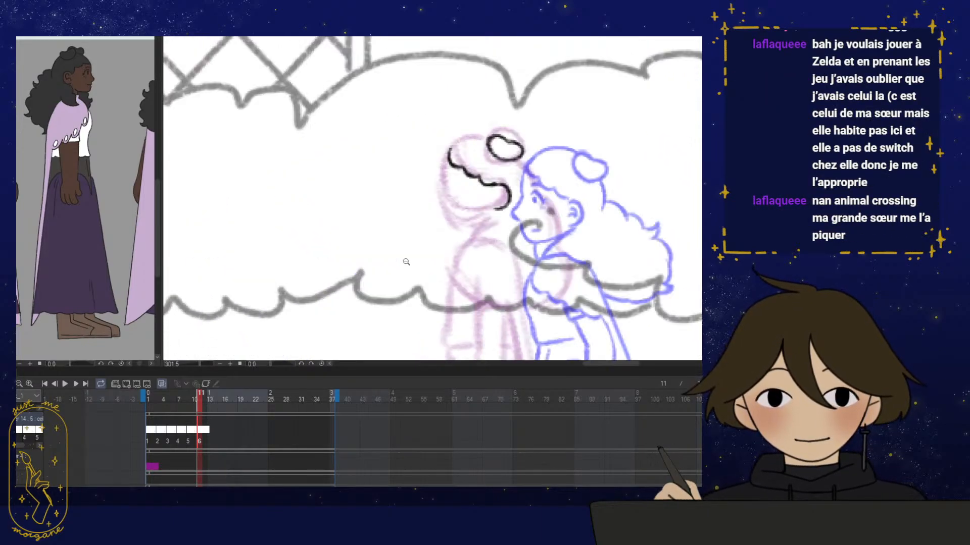
Turn off the onion skin, touch up the hairline and ink the crown and the back of the head below the bun
{"action": "key", "text": "h"}
{"action": "left_click_drag", "start_coordinate": [457, 316], "coordinate": [511, 259]}
{"action": "left_click", "coordinate": [162, 383]}
{"action": "key", "text": "h"}
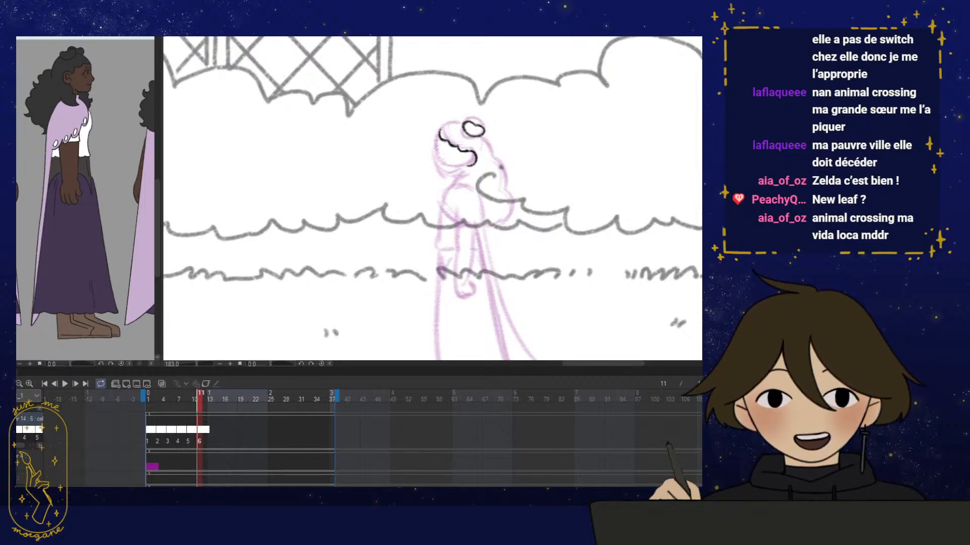
{"action": "scroll", "coordinate": [459, 146], "scroll_direction": "up", "scroll_amount": 5}
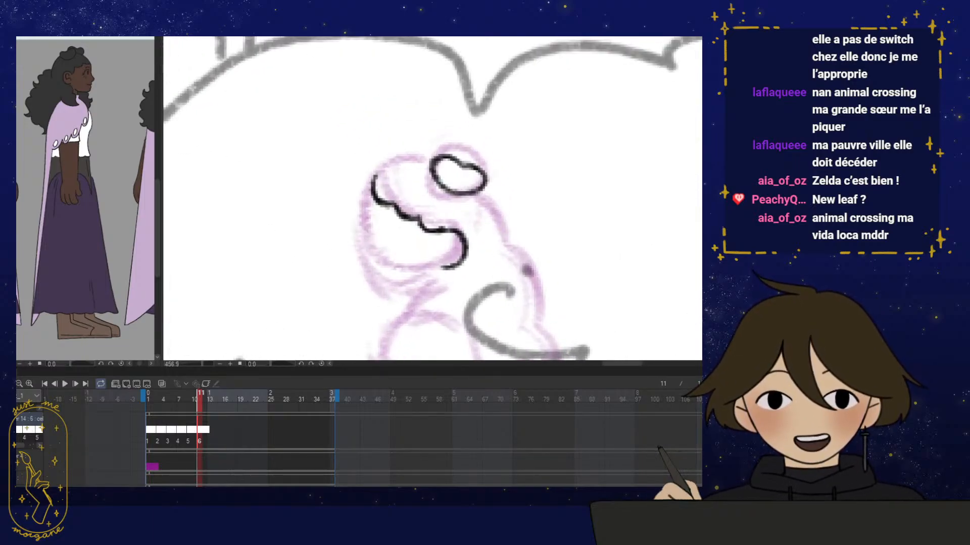
{"action": "scroll", "coordinate": [444, 232], "scroll_direction": "up", "scroll_amount": 2}
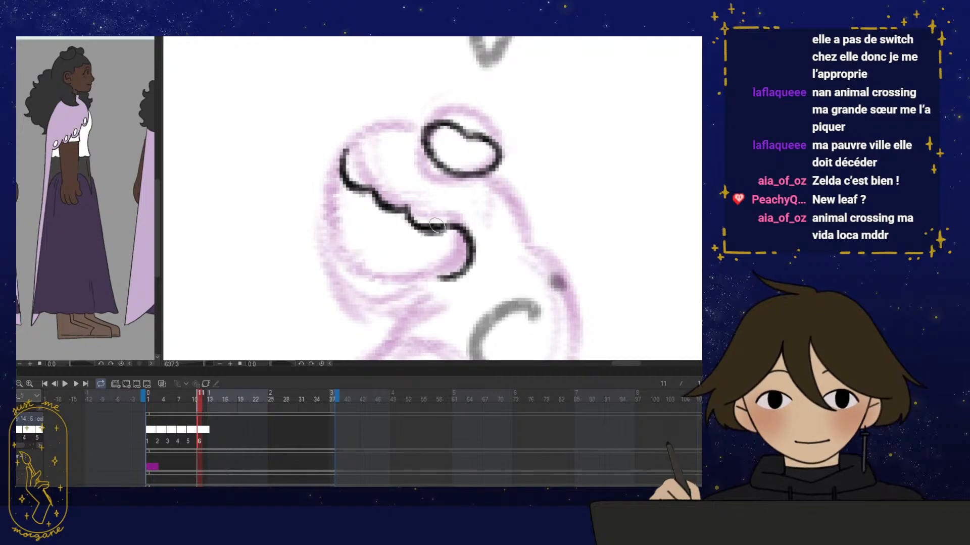
{"action": "mouse_move", "coordinate": [437, 226]}
{"action": "left_mouse_down"}
{"action": "mouse_move", "coordinate": [461, 220]}
{"action": "mouse_move", "coordinate": [449, 232]}
{"action": "mouse_move", "coordinate": [457, 229]}
{"action": "left_mouse_up"}
{"action": "mouse_move", "coordinate": [477, 237]}
{"action": "left_mouse_down"}
{"action": "mouse_move", "coordinate": [461, 233]}
{"action": "mouse_move", "coordinate": [487, 229]}
{"action": "mouse_move", "coordinate": [451, 221]}
{"action": "left_mouse_up"}
{"action": "key", "text": "h"}
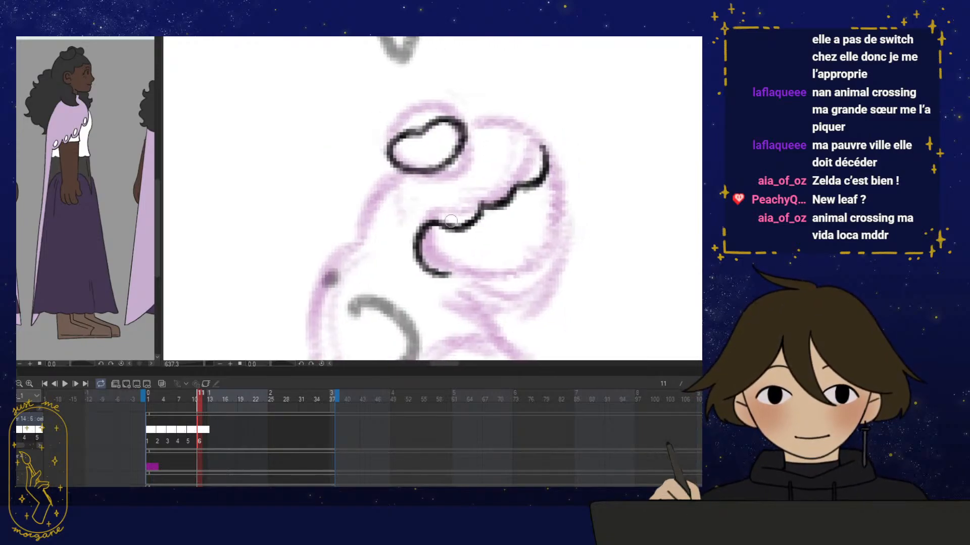
{"action": "mouse_move", "coordinate": [548, 159]}
{"action": "left_mouse_down"}
{"action": "mouse_move", "coordinate": [538, 136]}
{"action": "mouse_move", "coordinate": [515, 125]}
{"action": "mouse_move", "coordinate": [466, 130]}
{"action": "mouse_move", "coordinate": [538, 135]}
{"action": "mouse_move", "coordinate": [546, 154]}
{"action": "left_mouse_up"}
{"action": "left_click_drag", "start_coordinate": [492, 132], "coordinate": [482, 117]}
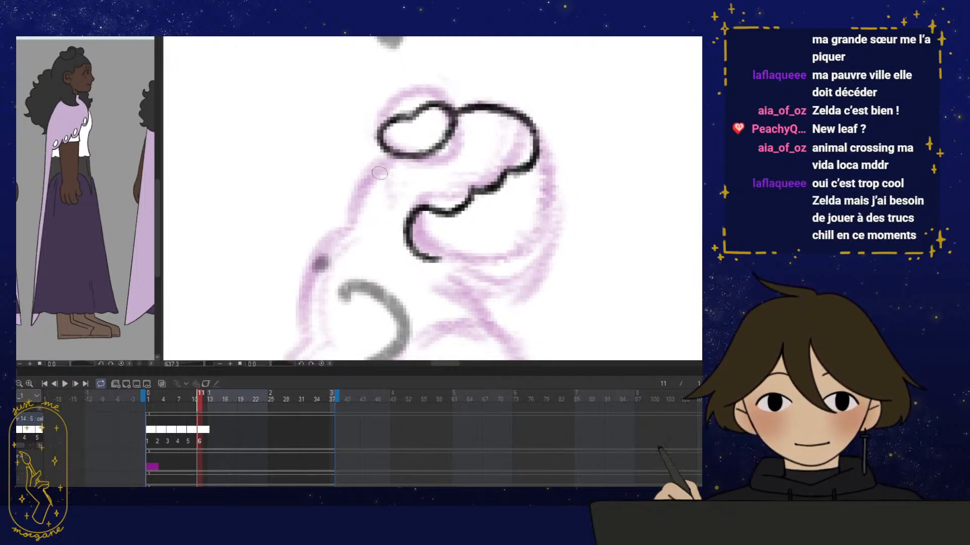
{"action": "mouse_move", "coordinate": [386, 150]}
{"action": "left_mouse_down"}
{"action": "mouse_move", "coordinate": [375, 222]}
{"action": "mouse_move", "coordinate": [376, 212]}
{"action": "left_mouse_up"}
Undo all the inked hair lines on cel 6, including the hairline, bun and crown
{"action": "scroll", "coordinate": [526, 205], "scroll_direction": "down", "scroll_amount": 3}
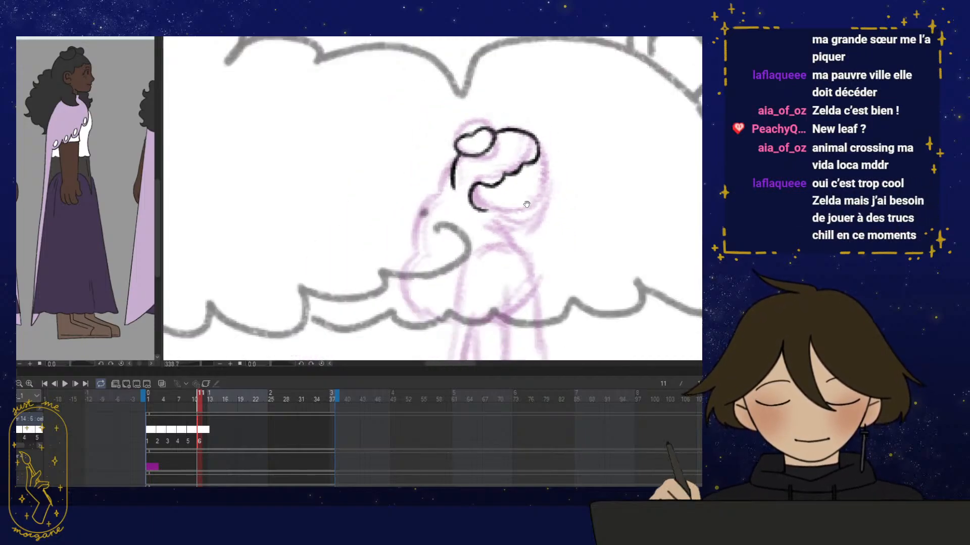
{"action": "left_click_drag", "start_coordinate": [526, 204], "coordinate": [456, 159]}
{"action": "key", "text": "h"}
{"action": "left_click_drag", "start_coordinate": [528, 180], "coordinate": [509, 214]}
{"action": "scroll", "coordinate": [452, 146], "scroll_direction": "up", "scroll_amount": 2}
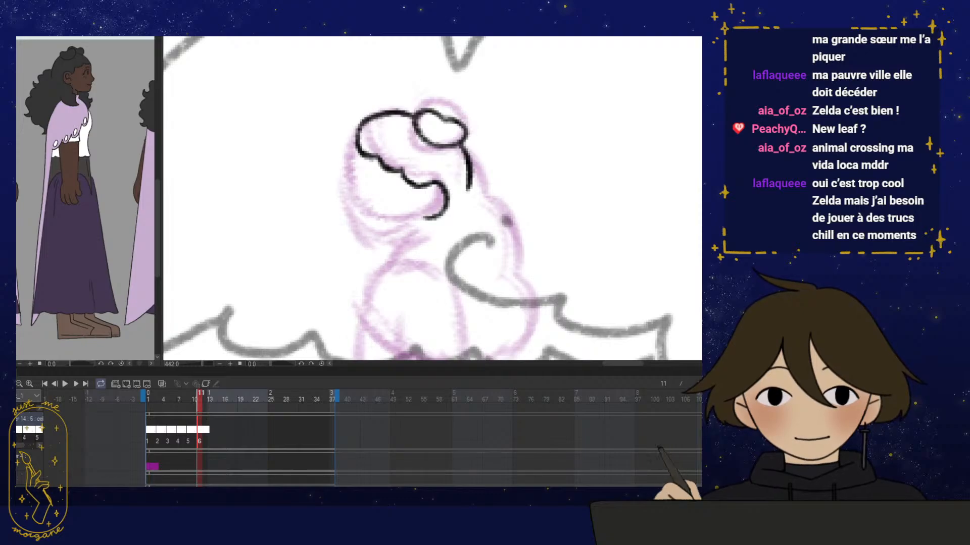
{"action": "key", "text": "ctrl+z"}
{"action": "key", "text": "ctrl+z"}
{"action": "key", "text": "ctrl+z"}
{"action": "key", "text": "ctrl+z"}
{"action": "scroll", "coordinate": [513, 209], "scroll_direction": "down", "scroll_amount": 2}
{"action": "left_click_drag", "start_coordinate": [513, 210], "coordinate": [492, 180]}
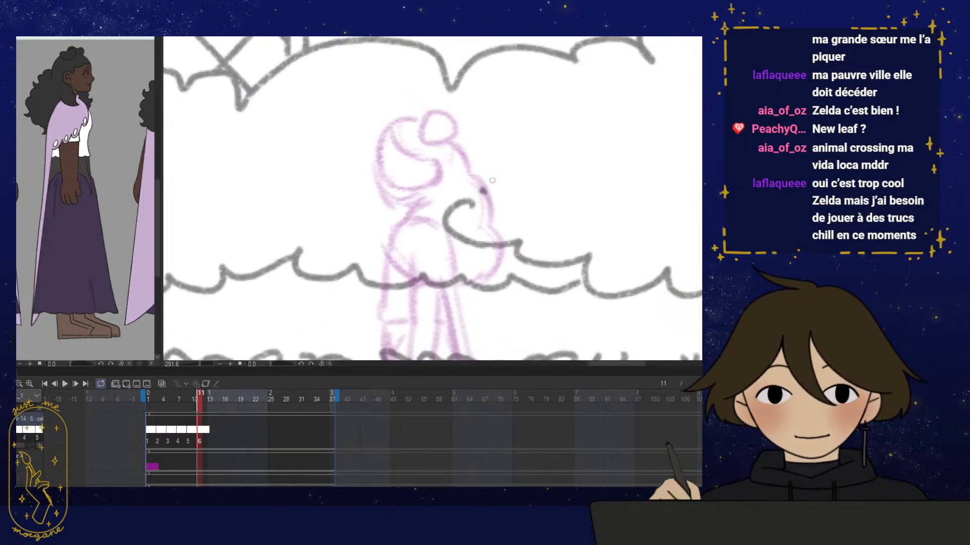
Turn the onion skin back on and ink the waistline and the front V-shaped detail of the outfit on cel 6
{"action": "left_click", "coordinate": [161, 384]}
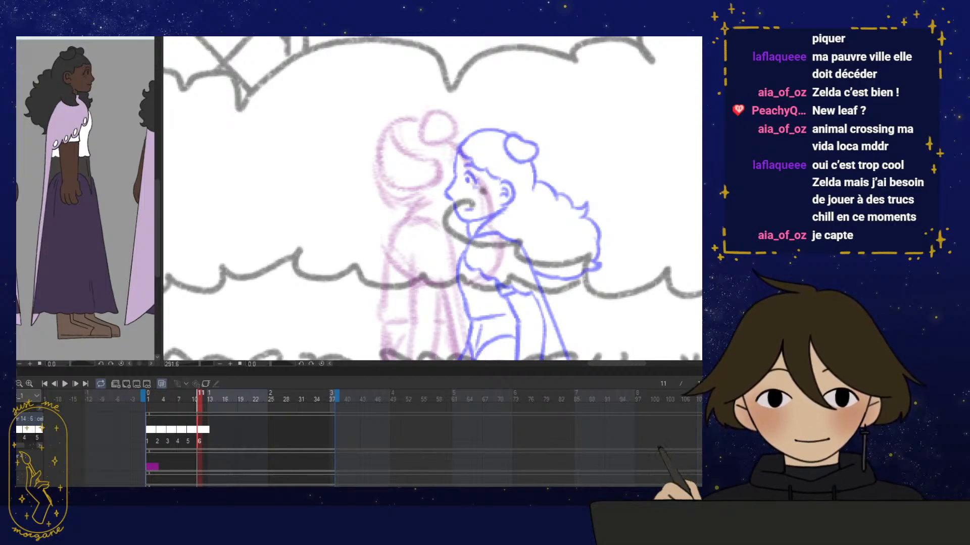
{"action": "scroll", "coordinate": [493, 208], "scroll_direction": "down", "scroll_amount": 2}
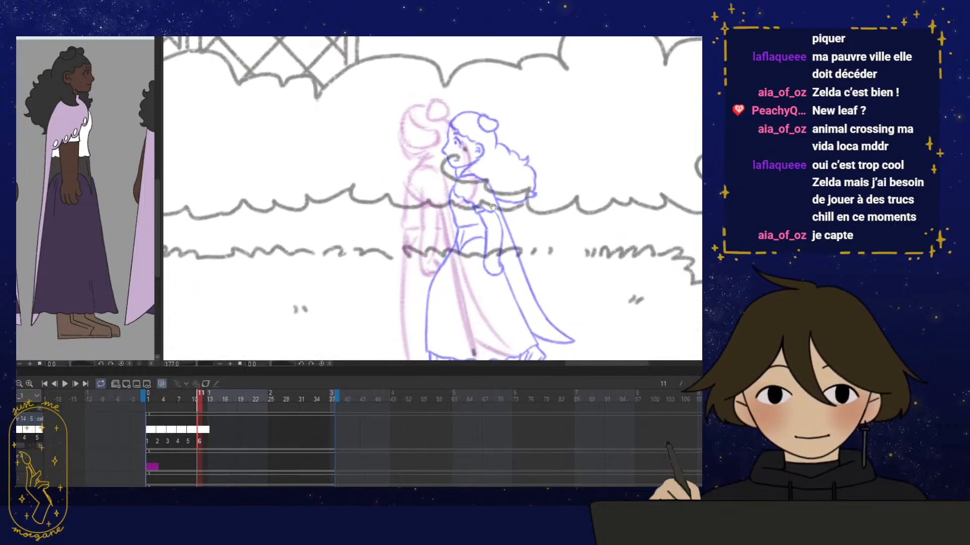
{"action": "scroll", "coordinate": [493, 207], "scroll_direction": "up", "scroll_amount": 3}
{"action": "left_click_drag", "start_coordinate": [379, 202], "coordinate": [438, 192]}
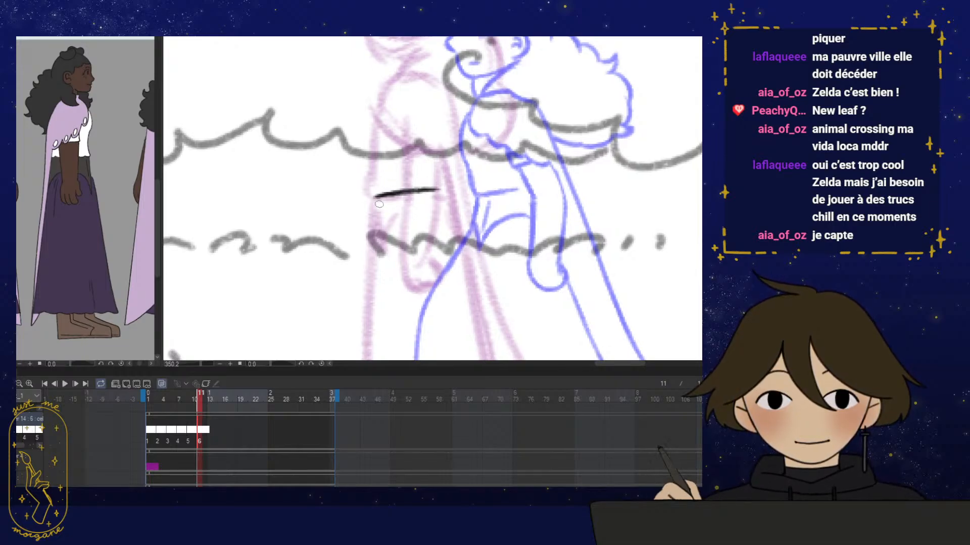
{"action": "mouse_move", "coordinate": [373, 196]}
{"action": "left_mouse_down"}
{"action": "mouse_move", "coordinate": [392, 246]}
{"action": "mouse_move", "coordinate": [383, 252]}
{"action": "mouse_move", "coordinate": [407, 215]}
{"action": "mouse_move", "coordinate": [386, 254]}
{"action": "mouse_move", "coordinate": [385, 221]}
{"action": "left_mouse_up"}
{"action": "left_click_drag", "start_coordinate": [420, 268], "coordinate": [441, 211]}
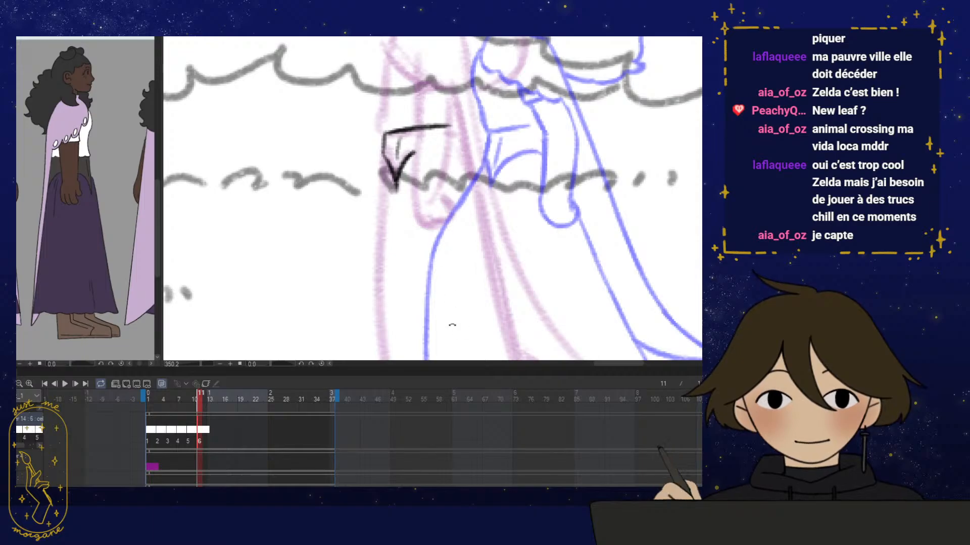
Ink the ankle, heel, toe and sole outline of the front shoe on cel 6, following the previous cel
{"action": "mouse_move", "coordinate": [452, 325]}
{"action": "left_mouse_down"}
{"action": "mouse_move", "coordinate": [342, 231]}
{"action": "mouse_move", "coordinate": [453, 229]}
{"action": "mouse_move", "coordinate": [450, 256]}
{"action": "mouse_move", "coordinate": [550, 267]}
{"action": "mouse_move", "coordinate": [523, 98]}
{"action": "mouse_move", "coordinate": [540, 75]}
{"action": "left_mouse_up"}
{"action": "left_click_drag", "start_coordinate": [457, 156], "coordinate": [467, 217]}
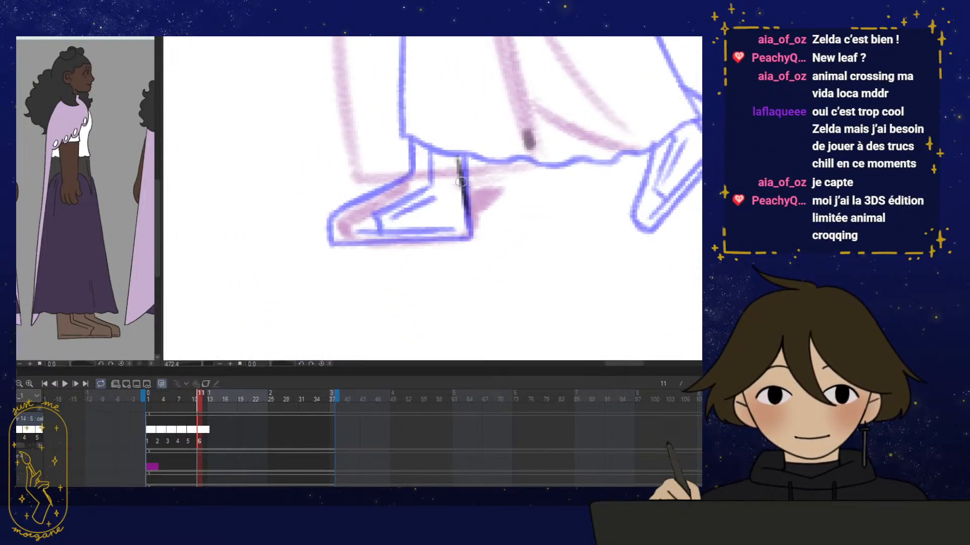
{"action": "left_click_drag", "start_coordinate": [454, 181], "coordinate": [462, 189]}
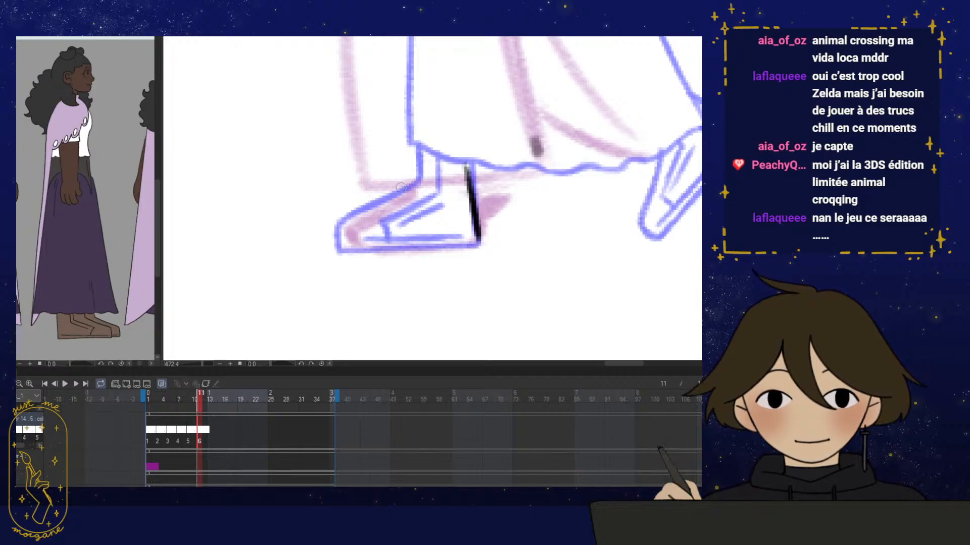
{"action": "mouse_move", "coordinate": [403, 161]}
{"action": "left_mouse_down"}
{"action": "mouse_move", "coordinate": [409, 186]}
{"action": "mouse_move", "coordinate": [343, 218]}
{"action": "mouse_move", "coordinate": [342, 248]}
{"action": "left_mouse_up"}
{"action": "mouse_move", "coordinate": [381, 204]}
{"action": "left_mouse_down"}
{"action": "mouse_move", "coordinate": [409, 187]}
{"action": "mouse_move", "coordinate": [339, 221]}
{"action": "mouse_move", "coordinate": [372, 251]}
{"action": "mouse_move", "coordinate": [352, 221]}
{"action": "mouse_move", "coordinate": [347, 244]}
{"action": "mouse_move", "coordinate": [450, 253]}
{"action": "mouse_move", "coordinate": [388, 254]}
{"action": "mouse_move", "coordinate": [497, 244]}
{"action": "left_mouse_up"}
{"action": "key", "text": "e"}
{"action": "key", "text": "p"}
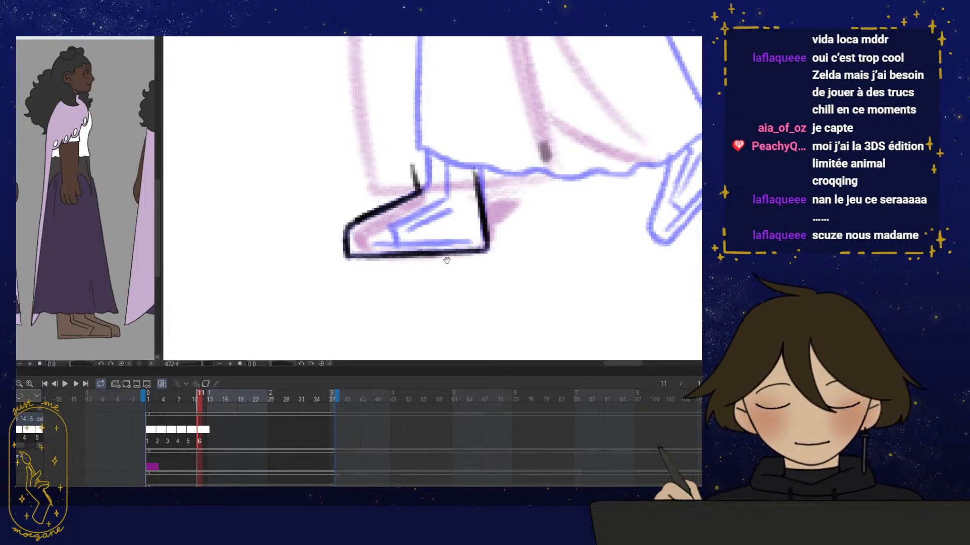
{"action": "mouse_move", "coordinate": [446, 258]}
{"action": "left_mouse_down"}
{"action": "mouse_move", "coordinate": [454, 292]}
{"action": "mouse_move", "coordinate": [449, 287]}
{"action": "left_mouse_up"}
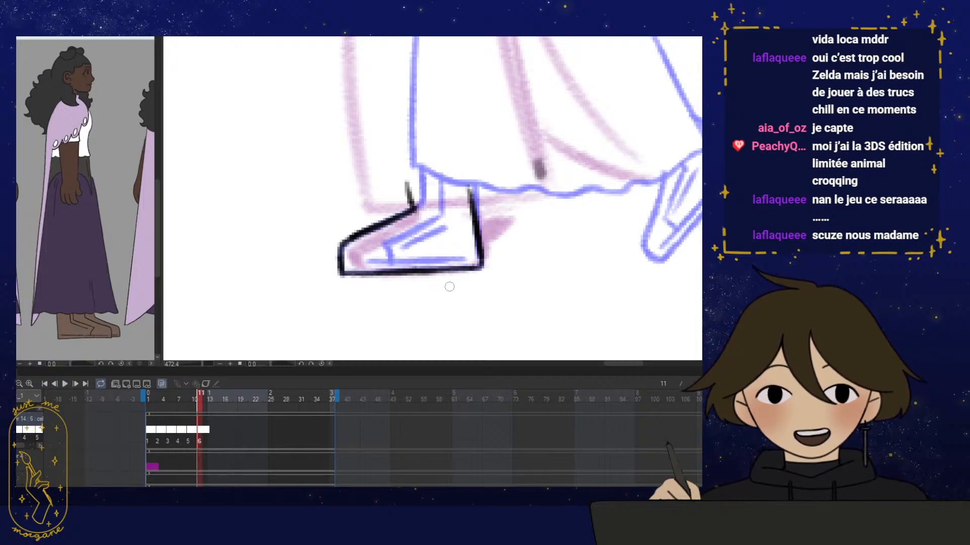
{"action": "mouse_move", "coordinate": [448, 283]}
{"action": "left_mouse_down"}
{"action": "mouse_move", "coordinate": [520, 244]}
{"action": "mouse_move", "coordinate": [520, 210]}
{"action": "left_mouse_up"}
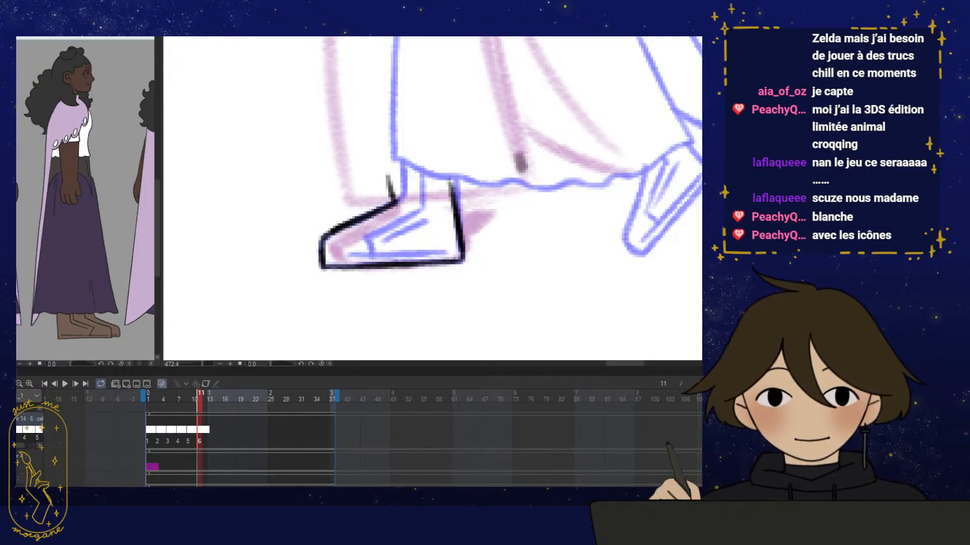
View the Nintendo 3DS XL Special Edition box image, close its document and return to the walk animation's timeline
{"action": "key", "text": "ctrl+Tab"}
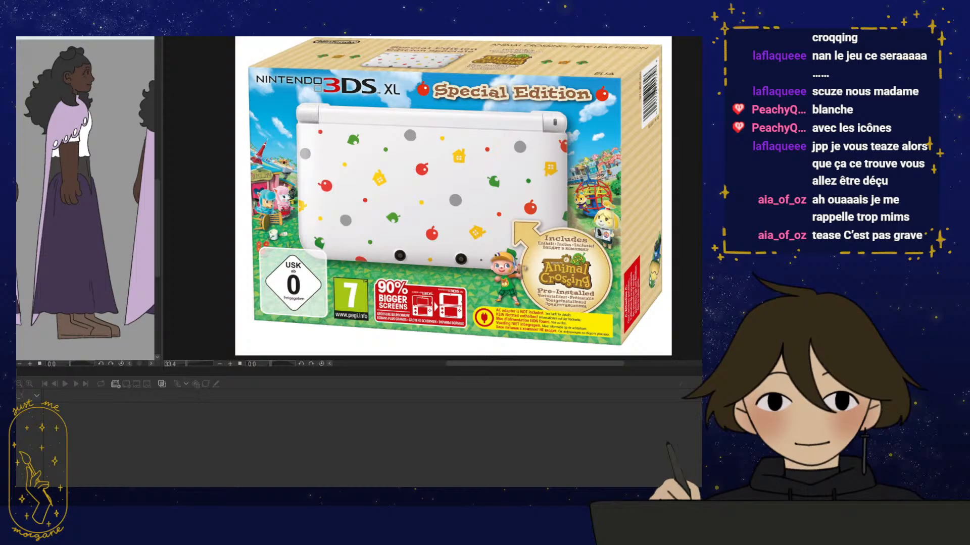
{"action": "key", "text": "ctrl+w"}
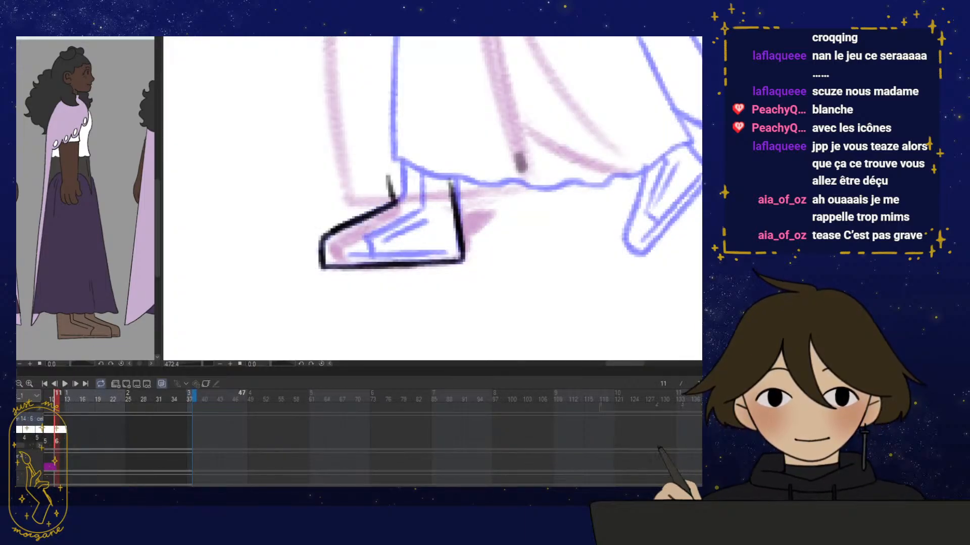
{"action": "scroll", "coordinate": [212, 455], "scroll_direction": "left", "scroll_amount": 5}
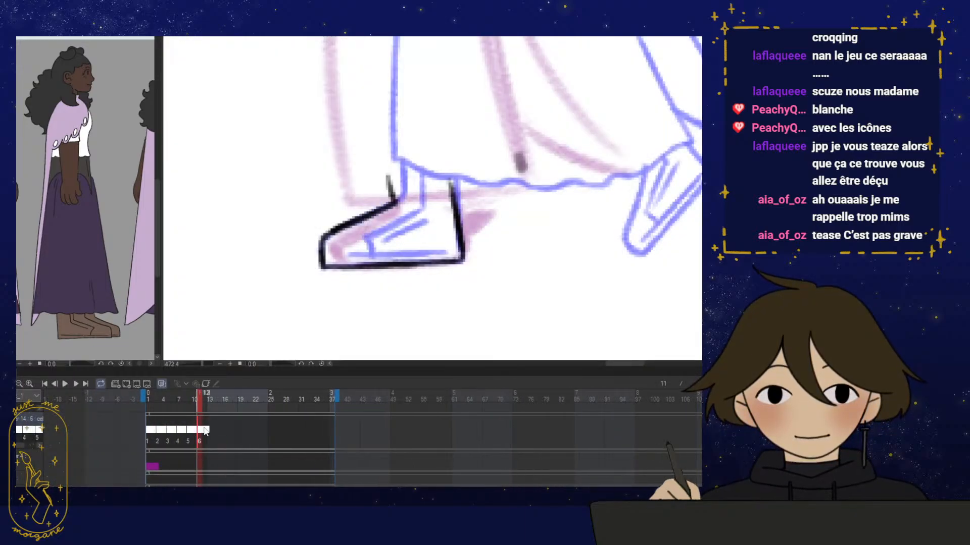
Ink the sole line, side flap and inner ankle details of the front shoe on cel 6
{"action": "scroll", "coordinate": [470, 244], "scroll_direction": "up", "scroll_amount": 3}
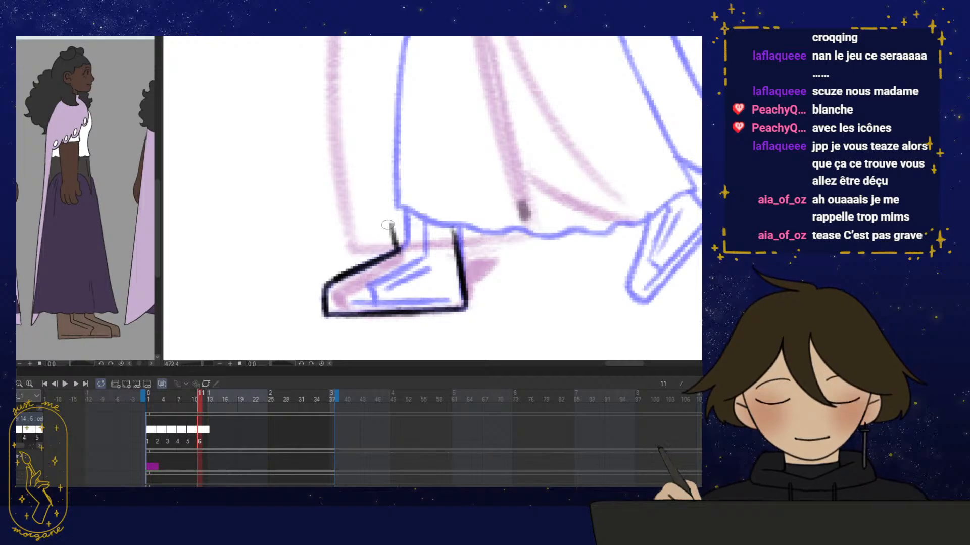
{"action": "mouse_move", "coordinate": [371, 287]}
{"action": "left_mouse_down"}
{"action": "mouse_move", "coordinate": [474, 297]}
{"action": "mouse_move", "coordinate": [449, 311]}
{"action": "mouse_move", "coordinate": [423, 306]}
{"action": "left_mouse_up"}
{"action": "left_click_drag", "start_coordinate": [398, 275], "coordinate": [391, 274]}
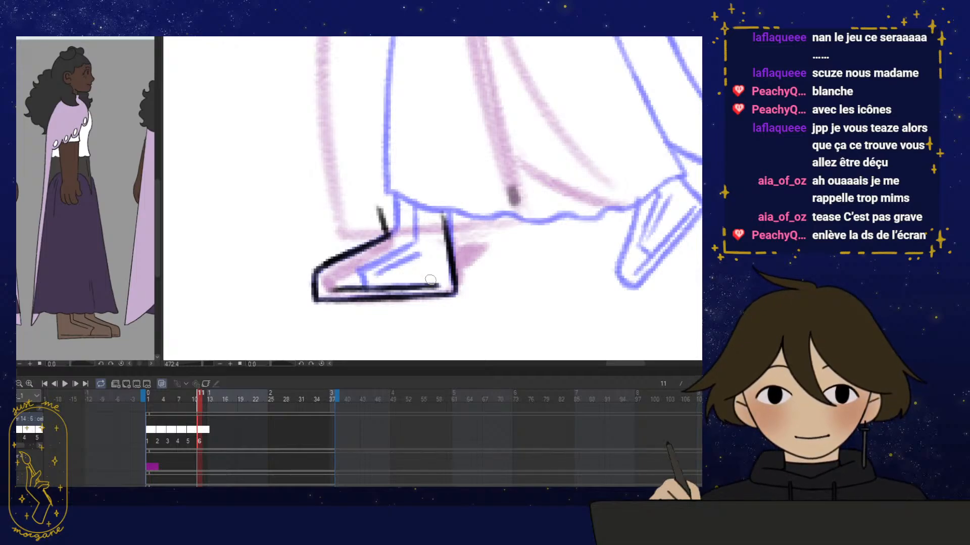
{"action": "left_click_drag", "start_coordinate": [430, 279], "coordinate": [425, 286]}
{"action": "mouse_move", "coordinate": [342, 263]}
{"action": "left_mouse_down"}
{"action": "mouse_move", "coordinate": [350, 285]}
{"action": "mouse_move", "coordinate": [397, 235]}
{"action": "mouse_move", "coordinate": [398, 219]}
{"action": "mouse_move", "coordinate": [394, 235]}
{"action": "left_mouse_up"}
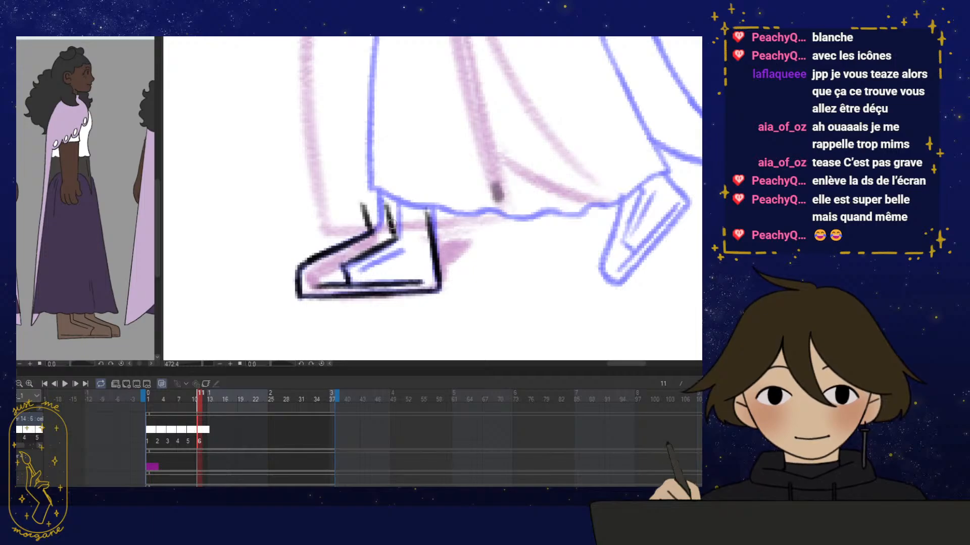
{"action": "left_click_drag", "start_coordinate": [497, 263], "coordinate": [411, 279]}
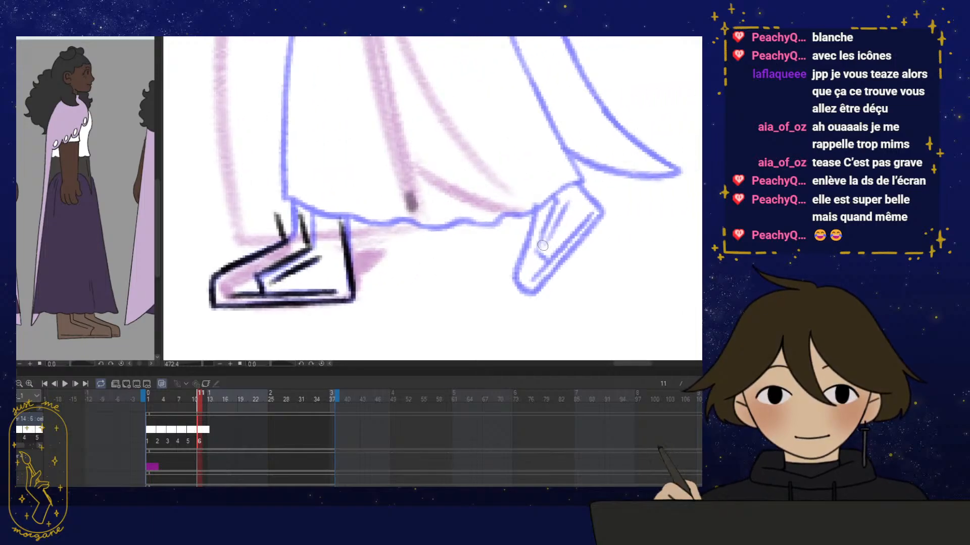
Ink the visible part of the back shoe on cel 6, turn off the onion skin and ink the wavy skirt hem
{"action": "scroll", "coordinate": [543, 246], "scroll_direction": "down", "scroll_amount": 2}
{"action": "mouse_move", "coordinate": [404, 237]}
{"action": "left_mouse_down"}
{"action": "mouse_move", "coordinate": [430, 253]}
{"action": "mouse_move", "coordinate": [434, 282]}
{"action": "left_mouse_up"}
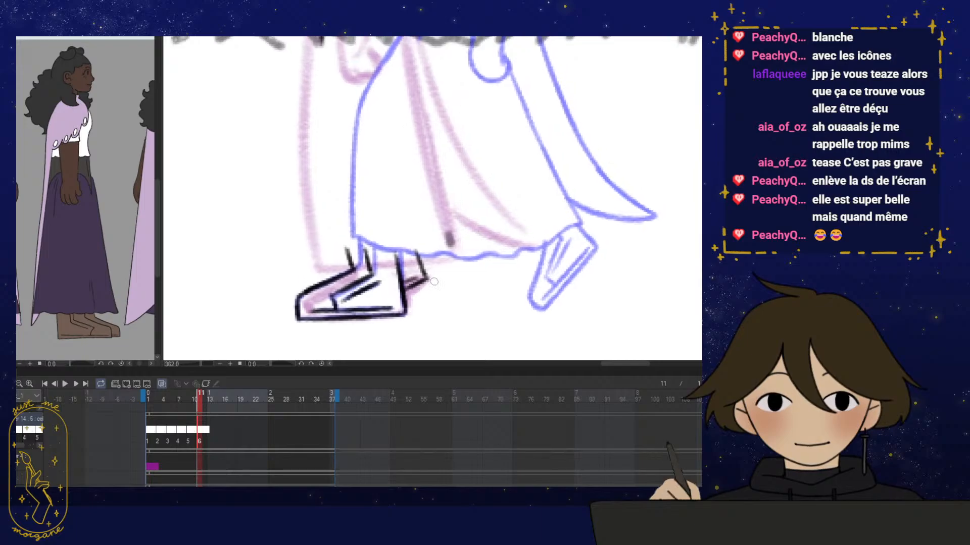
{"action": "left_click", "coordinate": [161, 384]}
{"action": "mouse_move", "coordinate": [534, 297]}
{"action": "left_mouse_down"}
{"action": "mouse_move", "coordinate": [472, 334]}
{"action": "mouse_move", "coordinate": [387, 333]}
{"action": "mouse_move", "coordinate": [322, 281]}
{"action": "left_mouse_up"}
{"action": "mouse_move", "coordinate": [357, 120]}
{"action": "left_mouse_down"}
{"action": "mouse_move", "coordinate": [363, 99]}
{"action": "mouse_move", "coordinate": [339, 155]}
{"action": "mouse_move", "coordinate": [330, 262]}
{"action": "left_mouse_up"}
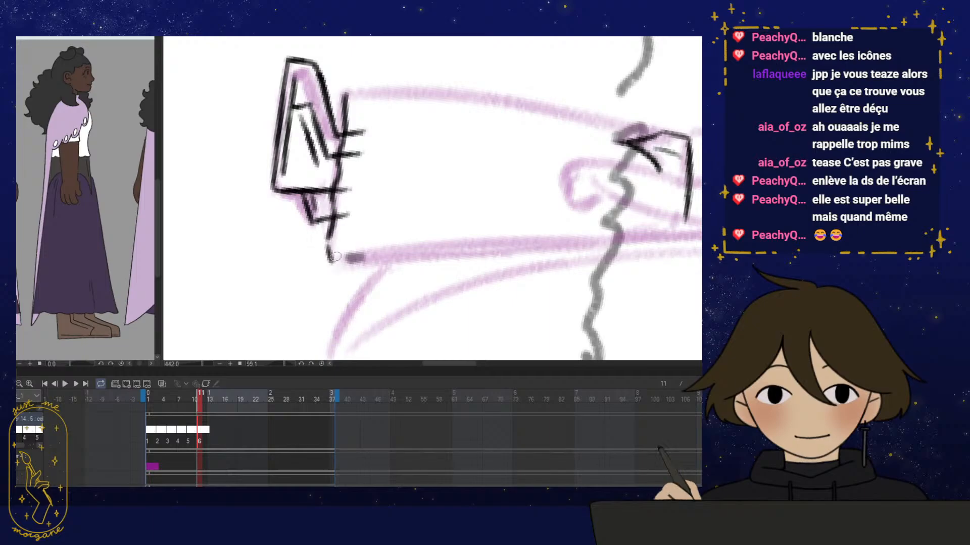
Ink the long front edge of the skirt on cel 6, from the V-shaped waist detail down to the hem
{"action": "key", "text": "ctrl+@"}
{"action": "mouse_move", "coordinate": [449, 241]}
{"action": "left_mouse_down"}
{"action": "mouse_move", "coordinate": [461, 219]}
{"action": "mouse_move", "coordinate": [454, 317]}
{"action": "mouse_move", "coordinate": [386, 216]}
{"action": "mouse_move", "coordinate": [374, 307]}
{"action": "mouse_move", "coordinate": [426, 305]}
{"action": "left_mouse_up"}
{"action": "left_click_drag", "start_coordinate": [544, 139], "coordinate": [487, 161]}
{"action": "mouse_move", "coordinate": [545, 137]}
{"action": "left_mouse_down"}
{"action": "mouse_move", "coordinate": [513, 148]}
{"action": "mouse_move", "coordinate": [516, 164]}
{"action": "mouse_move", "coordinate": [485, 160]}
{"action": "mouse_move", "coordinate": [540, 140]}
{"action": "left_mouse_up"}
{"action": "key", "text": "e"}
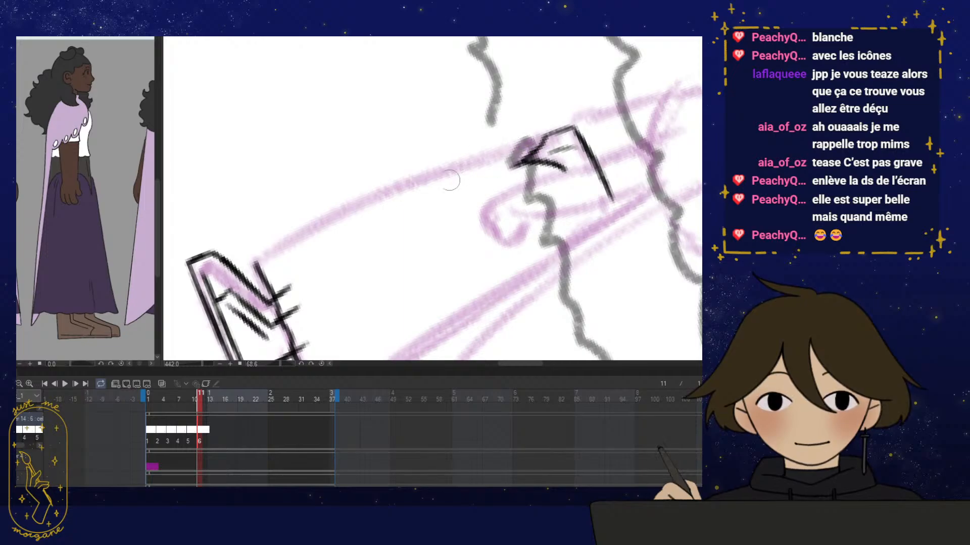
{"action": "left_click_drag", "start_coordinate": [475, 162], "coordinate": [480, 159]}
{"action": "key", "text": "p"}
{"action": "left_click_drag", "start_coordinate": [550, 136], "coordinate": [255, 265]}
{"action": "key", "text": "ctrl+shift+r"}
{"action": "left_click_drag", "start_coordinate": [533, 256], "coordinate": [498, 142]}
{"action": "key", "text": "e"}
{"action": "key", "text": "p"}
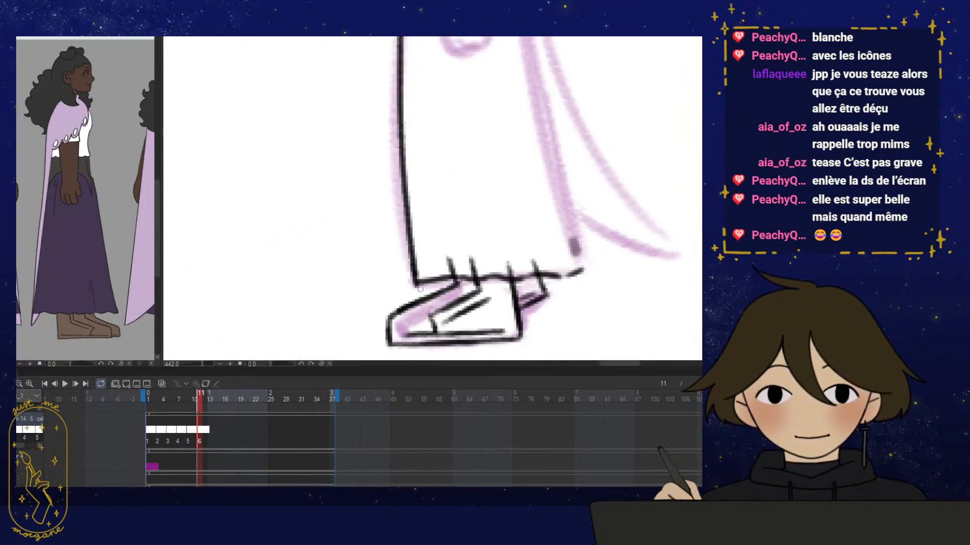
Ink the back edge of the skirt on cel 6, from the waistline down to the hem's rear corner
{"action": "key", "text": "h"}
{"action": "left_click_drag", "start_coordinate": [453, 276], "coordinate": [353, 279]}
{"action": "left_click_drag", "start_coordinate": [425, 227], "coordinate": [370, 259]}
{"action": "left_click_drag", "start_coordinate": [428, 167], "coordinate": [518, 173]}
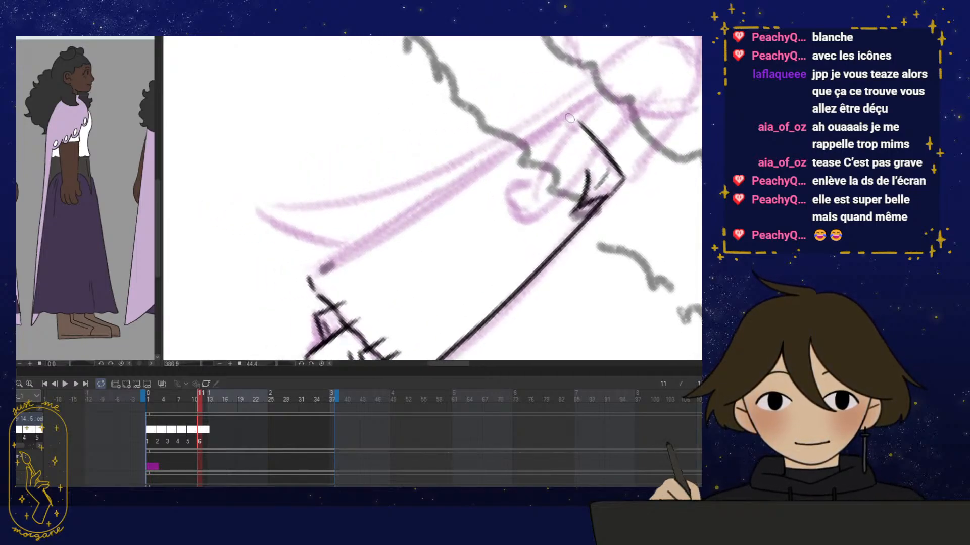
{"action": "mouse_move", "coordinate": [570, 118]}
{"action": "left_mouse_down"}
{"action": "mouse_move", "coordinate": [312, 276]}
{"action": "mouse_move", "coordinate": [314, 288]}
{"action": "left_mouse_up"}
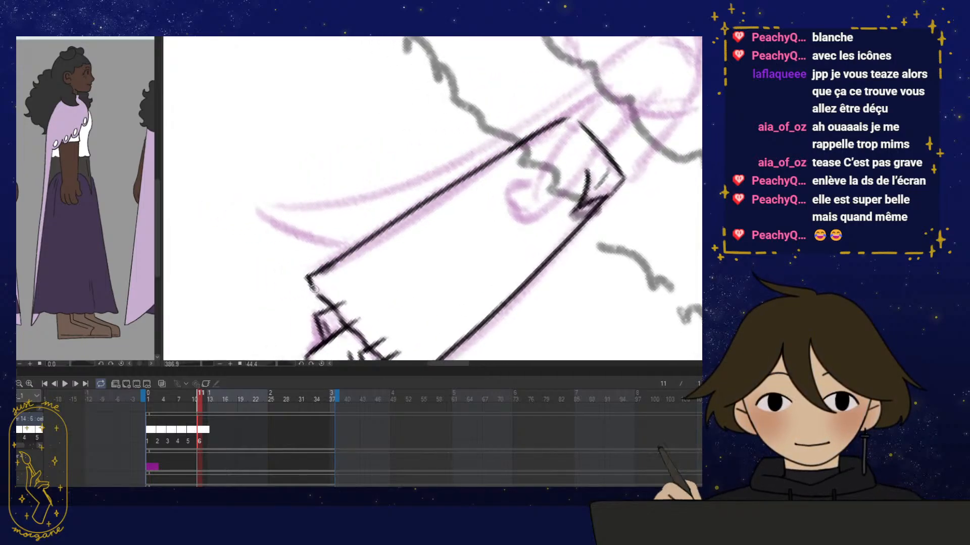
Erase the ankle lines that cross above the skirt hem on cel 6
{"action": "key", "text": "ctrl+at"}
{"action": "left_click_drag", "start_coordinate": [570, 246], "coordinate": [477, 182]}
{"action": "key", "text": "h"}
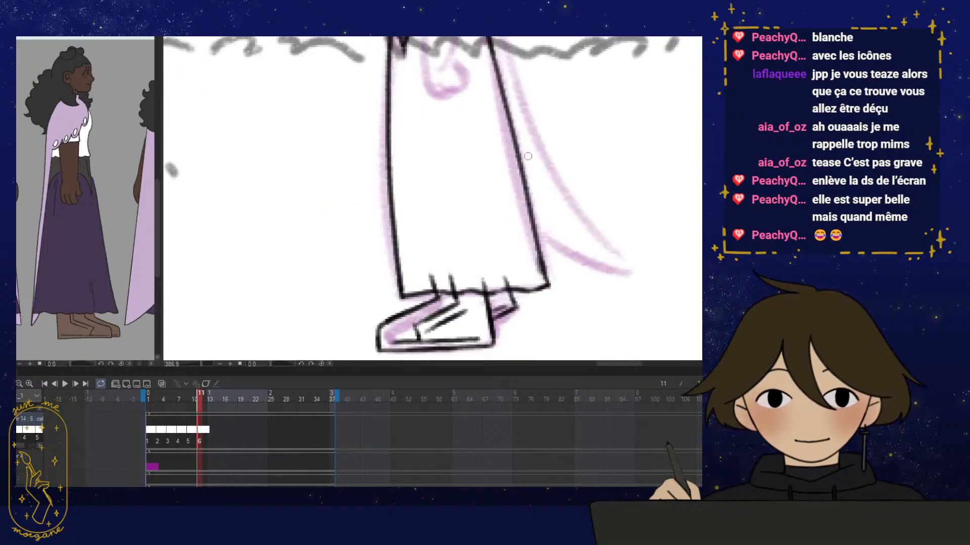
{"action": "left_click_drag", "start_coordinate": [562, 284], "coordinate": [553, 264]}
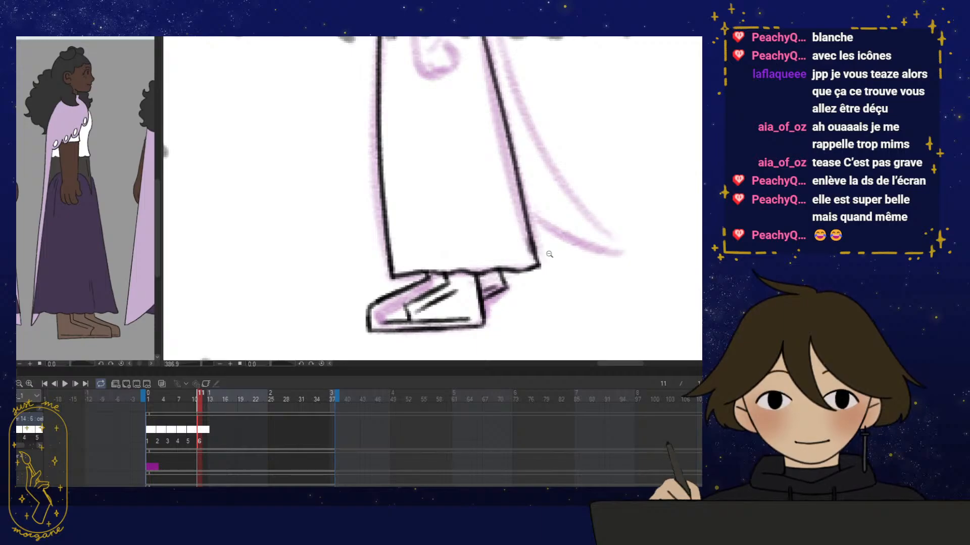
Ink the short curved detail just below the waistline at the back of the skirt on cel 6
{"action": "scroll", "coordinate": [479, 275], "scroll_direction": "down", "scroll_amount": 4}
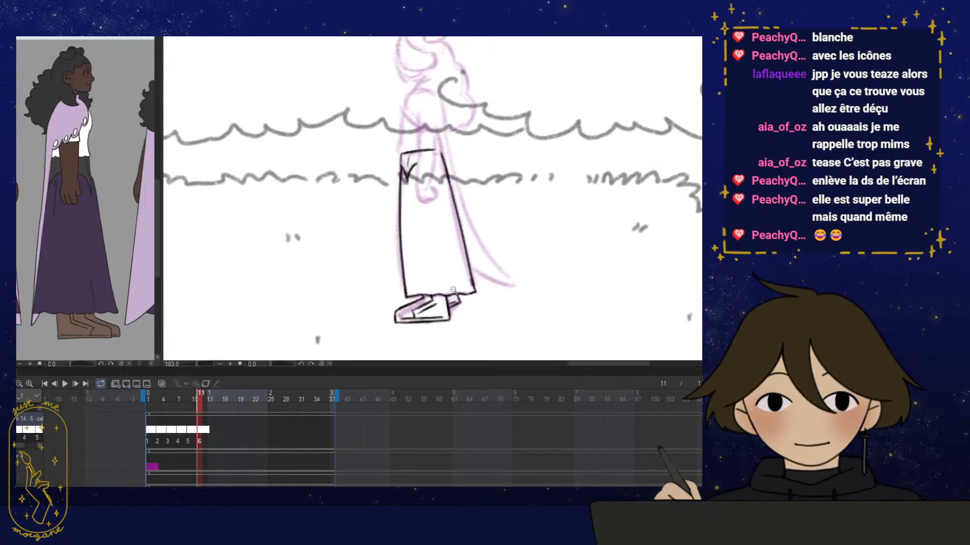
{"action": "scroll", "coordinate": [436, 193], "scroll_direction": "up", "scroll_amount": 3}
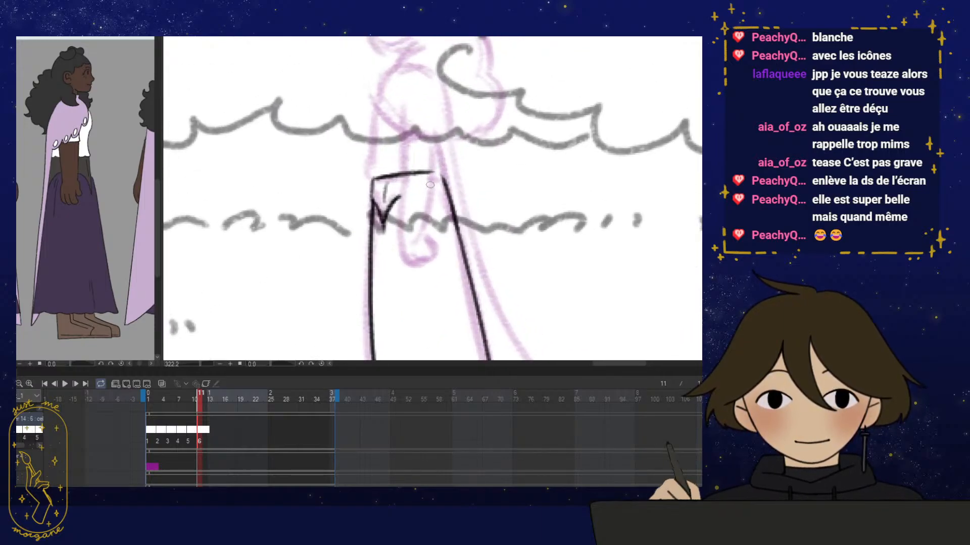
{"action": "scroll", "coordinate": [435, 182], "scroll_direction": "up", "scroll_amount": 1}
{"action": "mouse_move", "coordinate": [430, 191]}
{"action": "left_mouse_down"}
{"action": "mouse_move", "coordinate": [456, 222]}
{"action": "mouse_move", "coordinate": [417, 208]}
{"action": "left_mouse_up"}
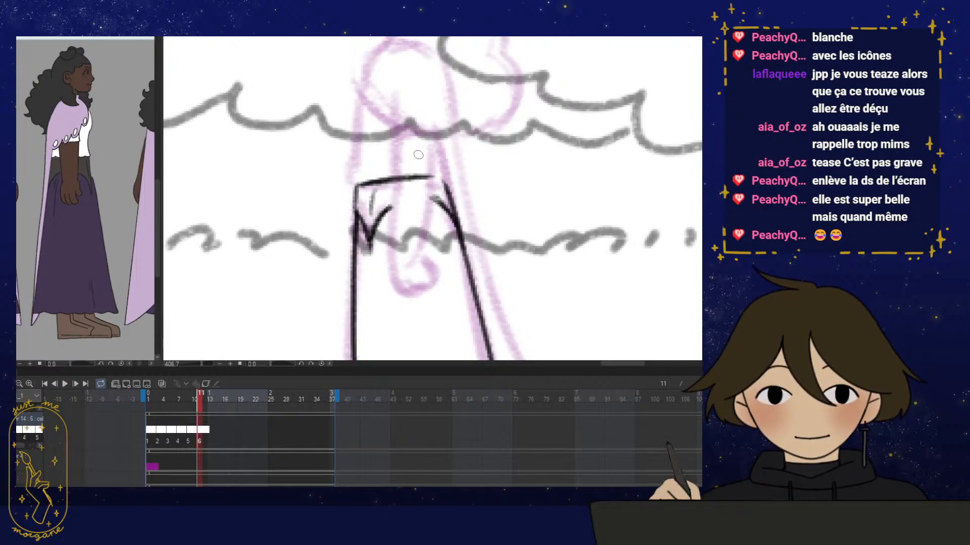
Ink the hanging arm and curled hand over the skirt on cel 6, erasing the waistline that passes through the arm
{"action": "mouse_move", "coordinate": [399, 135]}
{"action": "left_mouse_down"}
{"action": "mouse_move", "coordinate": [399, 176]}
{"action": "mouse_move", "coordinate": [425, 178]}
{"action": "mouse_move", "coordinate": [399, 170]}
{"action": "mouse_move", "coordinate": [396, 257]}
{"action": "mouse_move", "coordinate": [435, 256]}
{"action": "left_mouse_up"}
{"action": "key", "text": "e"}
{"action": "key", "text": "p"}
{"action": "mouse_move", "coordinate": [435, 162]}
{"action": "left_mouse_down"}
{"action": "mouse_move", "coordinate": [423, 260]}
{"action": "mouse_move", "coordinate": [394, 262]}
{"action": "mouse_move", "coordinate": [418, 281]}
{"action": "left_mouse_up"}
{"action": "mouse_move", "coordinate": [394, 249]}
{"action": "left_mouse_down"}
{"action": "mouse_move", "coordinate": [398, 280]}
{"action": "mouse_move", "coordinate": [423, 277]}
{"action": "mouse_move", "coordinate": [428, 250]}
{"action": "mouse_move", "coordinate": [436, 273]}
{"action": "mouse_move", "coordinate": [421, 242]}
{"action": "mouse_move", "coordinate": [424, 272]}
{"action": "left_mouse_up"}
{"action": "scroll", "coordinate": [446, 265], "scroll_direction": "down", "scroll_amount": 2}
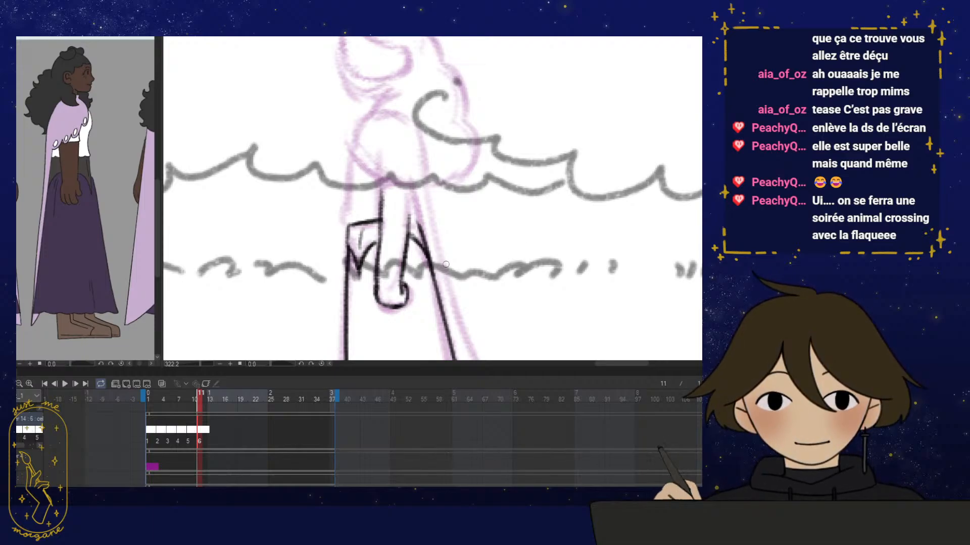
Ink the curved outline of the ear inside the head sketch on cel 6
{"action": "left_click_drag", "start_coordinate": [447, 238], "coordinate": [466, 263]}
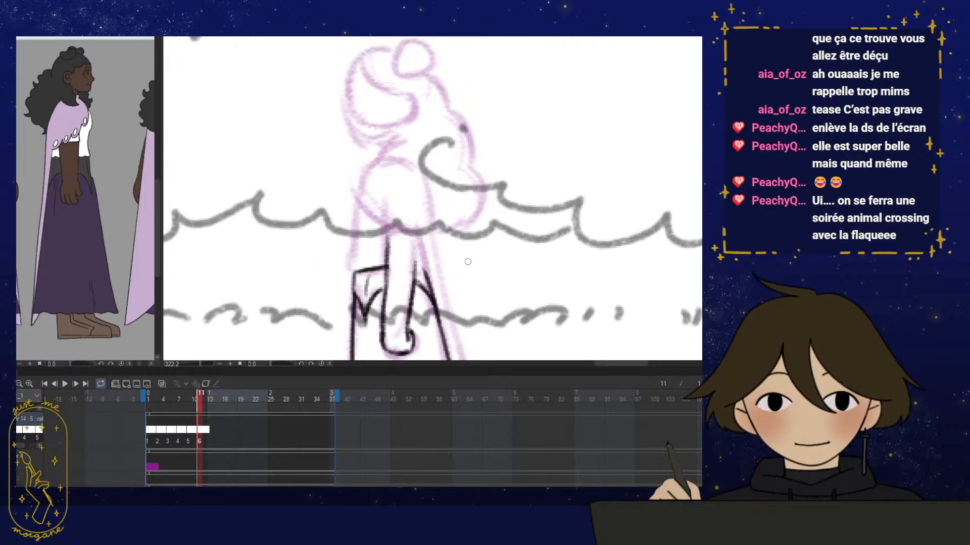
{"action": "scroll", "coordinate": [465, 239], "scroll_direction": "up", "scroll_amount": 5}
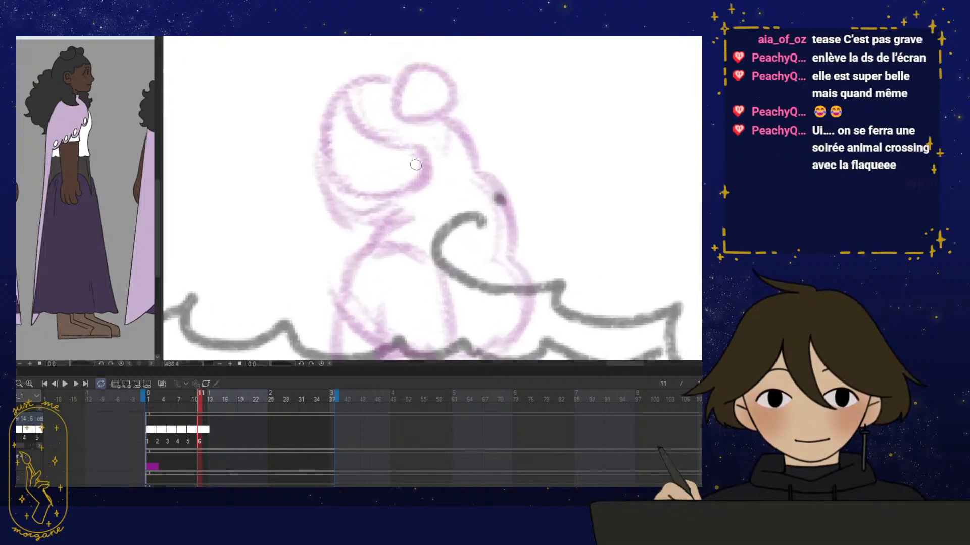
{"action": "mouse_move", "coordinate": [415, 150]}
{"action": "left_mouse_down"}
{"action": "mouse_move", "coordinate": [418, 186]}
{"action": "mouse_move", "coordinate": [415, 151]}
{"action": "mouse_move", "coordinate": [427, 163]}
{"action": "mouse_move", "coordinate": [411, 187]}
{"action": "mouse_move", "coordinate": [420, 149]}
{"action": "left_mouse_up"}
{"action": "left_click_drag", "start_coordinate": [447, 221], "coordinate": [460, 222]}
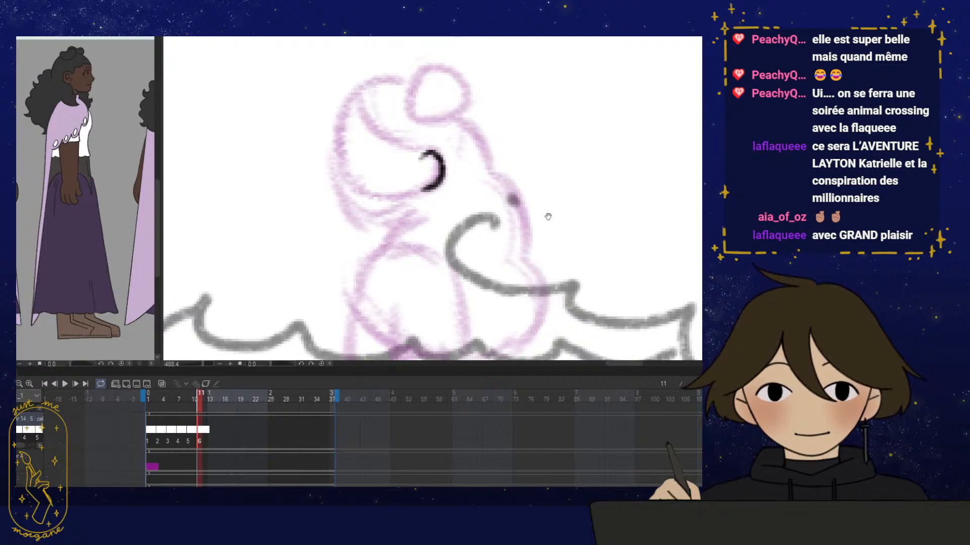
{"action": "mouse_move", "coordinate": [529, 224]}
{"action": "left_mouse_down"}
{"action": "mouse_move", "coordinate": [542, 221]}
{"action": "mouse_move", "coordinate": [543, 234]}
{"action": "left_mouse_up"}
{"action": "left_click", "coordinate": [534, 256]}
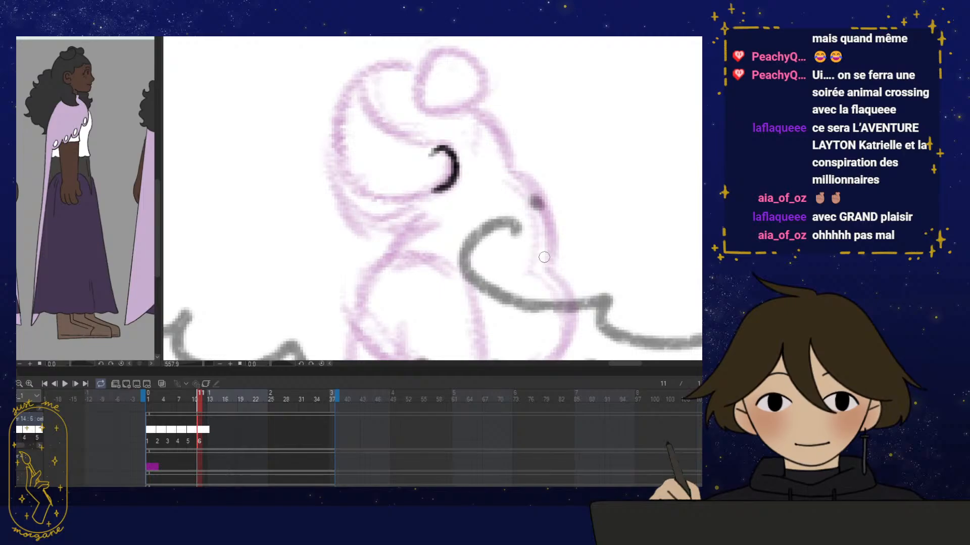
Mirror the canvas view and ink the notched outline of the hair bun on top of the head on cel 6
{"action": "left_click_drag", "start_coordinate": [503, 218], "coordinate": [525, 228]}
{"action": "left_click", "coordinate": [508, 212]}
{"action": "key", "text": "h"}
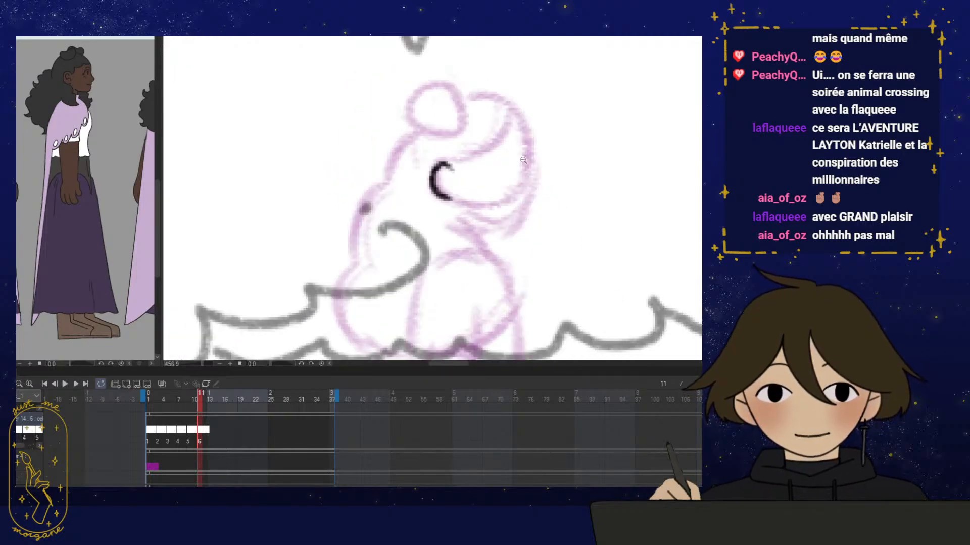
{"action": "left_click_drag", "start_coordinate": [507, 192], "coordinate": [497, 216]}
{"action": "left_click_drag", "start_coordinate": [476, 176], "coordinate": [495, 176]}
{"action": "mouse_move", "coordinate": [404, 110]}
{"action": "left_mouse_down"}
{"action": "mouse_move", "coordinate": [390, 140]}
{"action": "mouse_move", "coordinate": [415, 150]}
{"action": "mouse_move", "coordinate": [405, 142]}
{"action": "mouse_move", "coordinate": [443, 125]}
{"action": "mouse_move", "coordinate": [442, 108]}
{"action": "mouse_move", "coordinate": [421, 99]}
{"action": "mouse_move", "coordinate": [437, 100]}
{"action": "mouse_move", "coordinate": [439, 132]}
{"action": "mouse_move", "coordinate": [426, 100]}
{"action": "mouse_move", "coordinate": [378, 121]}
{"action": "mouse_move", "coordinate": [415, 144]}
{"action": "mouse_move", "coordinate": [384, 143]}
{"action": "mouse_move", "coordinate": [379, 125]}
{"action": "mouse_move", "coordinate": [398, 108]}
{"action": "mouse_move", "coordinate": [410, 143]}
{"action": "mouse_move", "coordinate": [436, 140]}
{"action": "mouse_move", "coordinate": [404, 149]}
{"action": "left_mouse_up"}
{"action": "left_click_drag", "start_coordinate": [469, 160], "coordinate": [454, 137]}
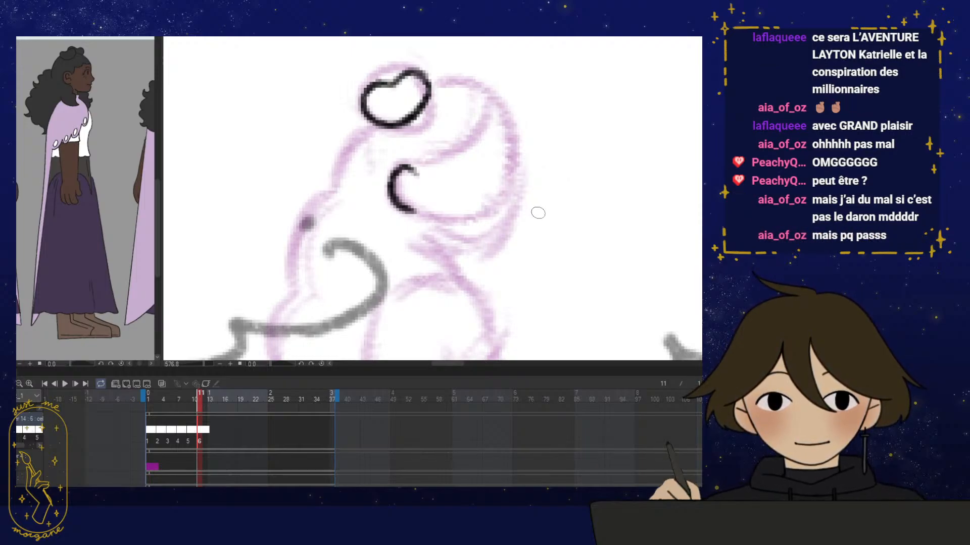
Ink the hair outline and bangs from the bun to the ear, plus the back-of-head curve below the bun on cel 6
{"action": "left_click_drag", "start_coordinate": [384, 165], "coordinate": [475, 168]}
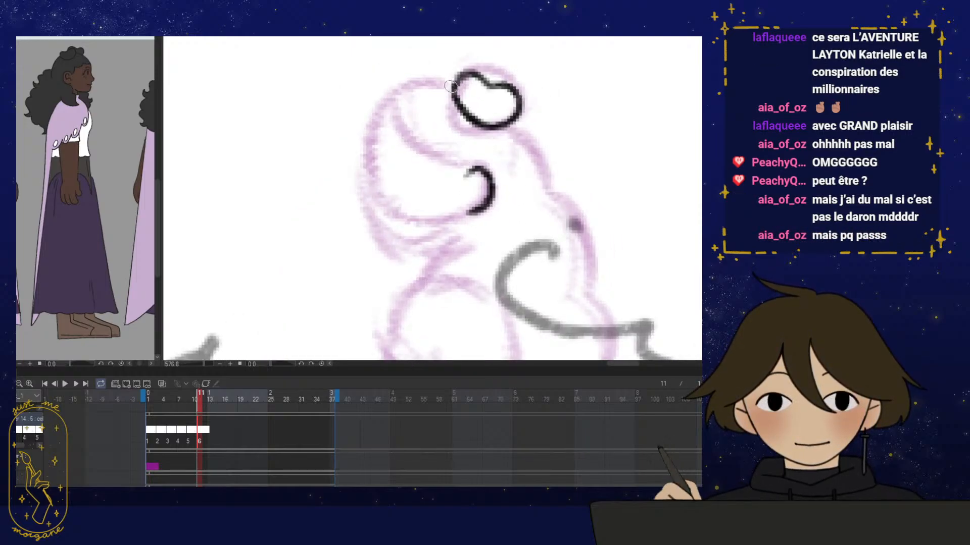
{"action": "mouse_move", "coordinate": [451, 86]}
{"action": "left_mouse_down"}
{"action": "mouse_move", "coordinate": [412, 88]}
{"action": "mouse_move", "coordinate": [399, 111]}
{"action": "mouse_move", "coordinate": [417, 133]}
{"action": "mouse_move", "coordinate": [391, 110]}
{"action": "mouse_move", "coordinate": [414, 111]}
{"action": "mouse_move", "coordinate": [394, 99]}
{"action": "mouse_move", "coordinate": [411, 135]}
{"action": "mouse_move", "coordinate": [407, 87]}
{"action": "mouse_move", "coordinate": [414, 135]}
{"action": "mouse_move", "coordinate": [453, 142]}
{"action": "mouse_move", "coordinate": [440, 157]}
{"action": "mouse_move", "coordinate": [460, 169]}
{"action": "left_mouse_up"}
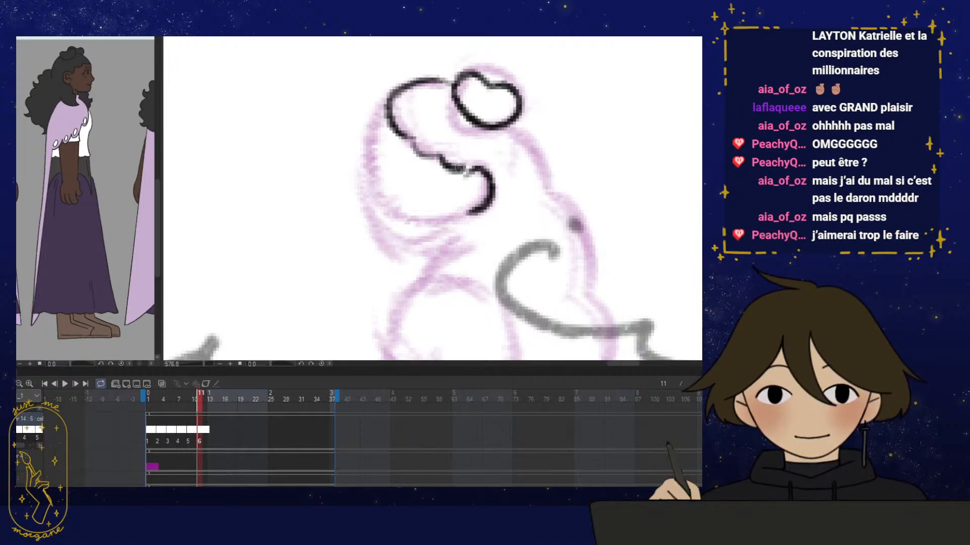
{"action": "key", "text": "h"}
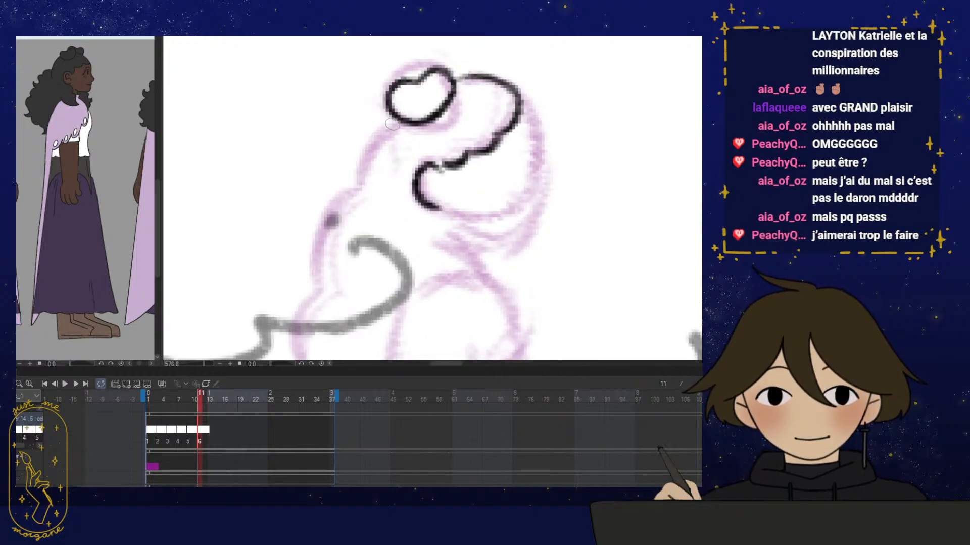
{"action": "left_click_drag", "start_coordinate": [392, 124], "coordinate": [379, 195]}
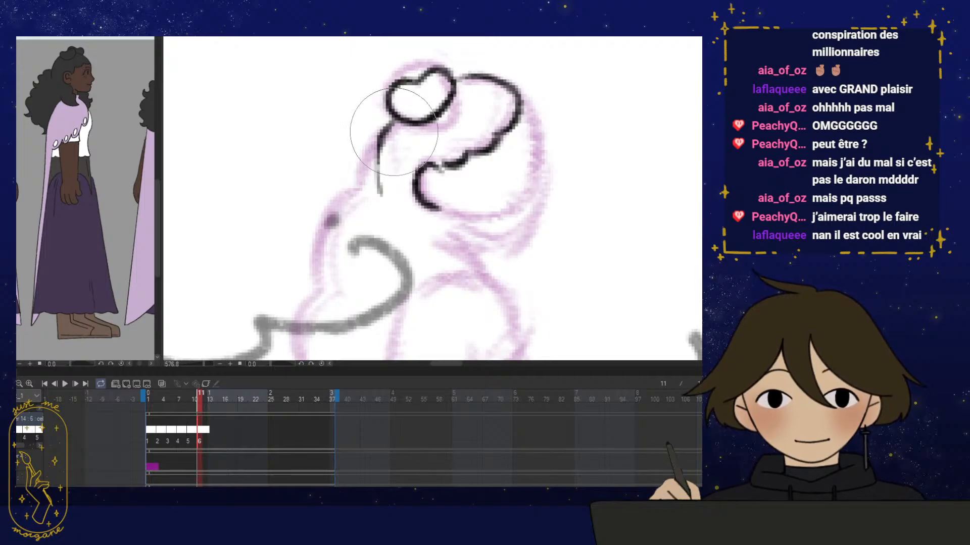
{"action": "mouse_move", "coordinate": [386, 128]}
{"action": "left_mouse_down"}
{"action": "mouse_move", "coordinate": [375, 154]}
{"action": "mouse_move", "coordinate": [378, 142]}
{"action": "mouse_move", "coordinate": [372, 182]}
{"action": "left_mouse_up"}
{"action": "left_click_drag", "start_coordinate": [504, 183], "coordinate": [464, 187]}
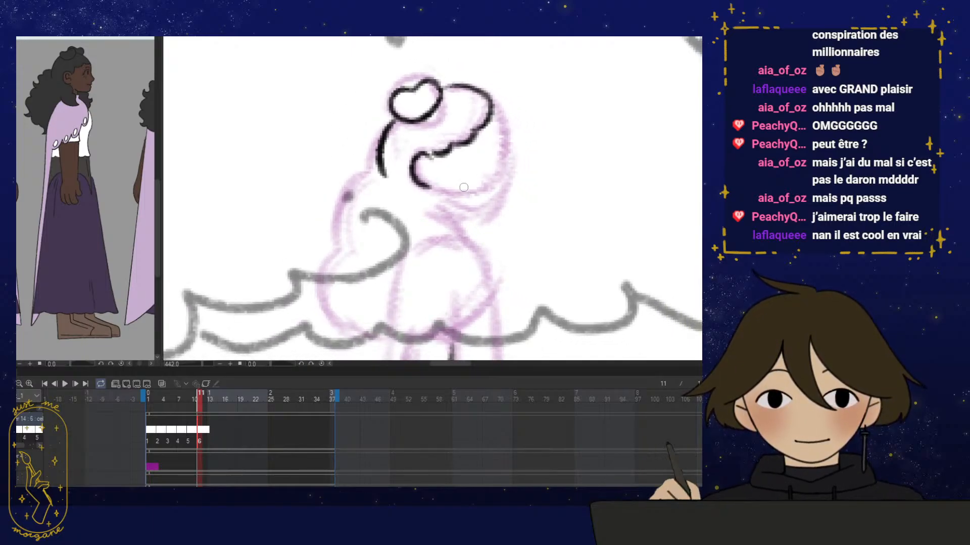
Lasso the inked hair bun on cel 6 and transform it slightly to sit better on the head
{"action": "key", "text": "h"}
{"action": "left_click_drag", "start_coordinate": [522, 236], "coordinate": [516, 251]}
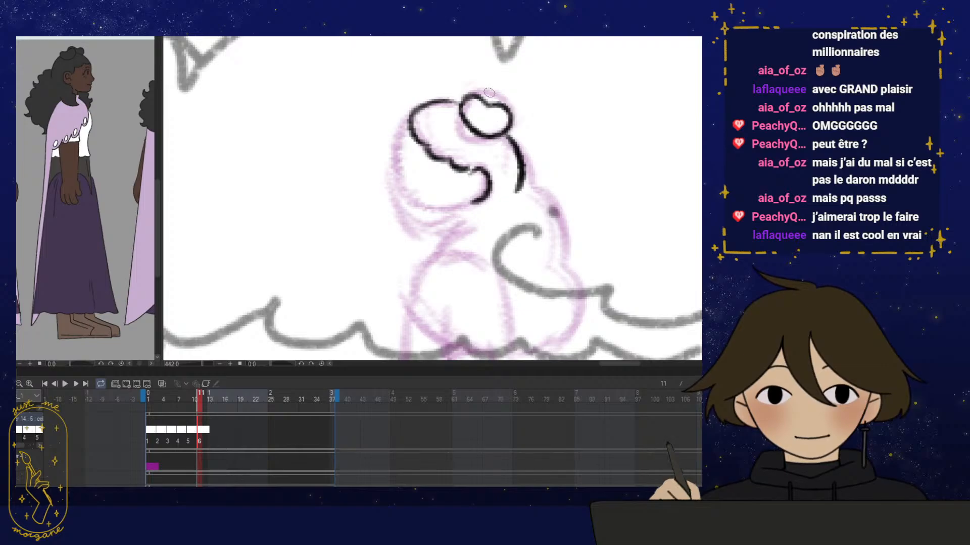
{"action": "mouse_move", "coordinate": [461, 106]}
{"action": "left_mouse_down"}
{"action": "mouse_move", "coordinate": [500, 149]}
{"action": "mouse_move", "coordinate": [530, 88]}
{"action": "left_mouse_up"}
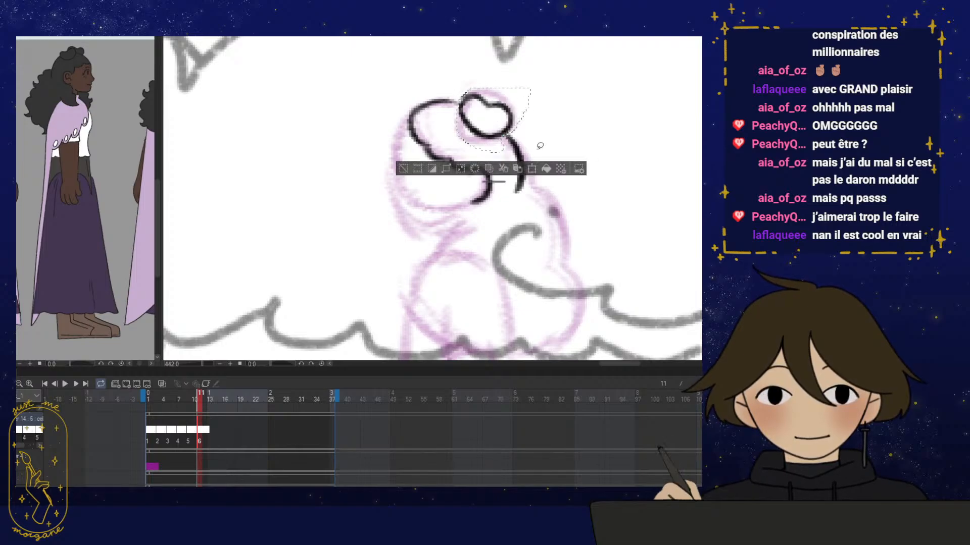
{"action": "left_click", "coordinate": [526, 169]}
{"action": "left_click_drag", "start_coordinate": [575, 123], "coordinate": [574, 135]}
{"action": "left_click", "coordinate": [468, 169]}
{"action": "key", "text": "h"}
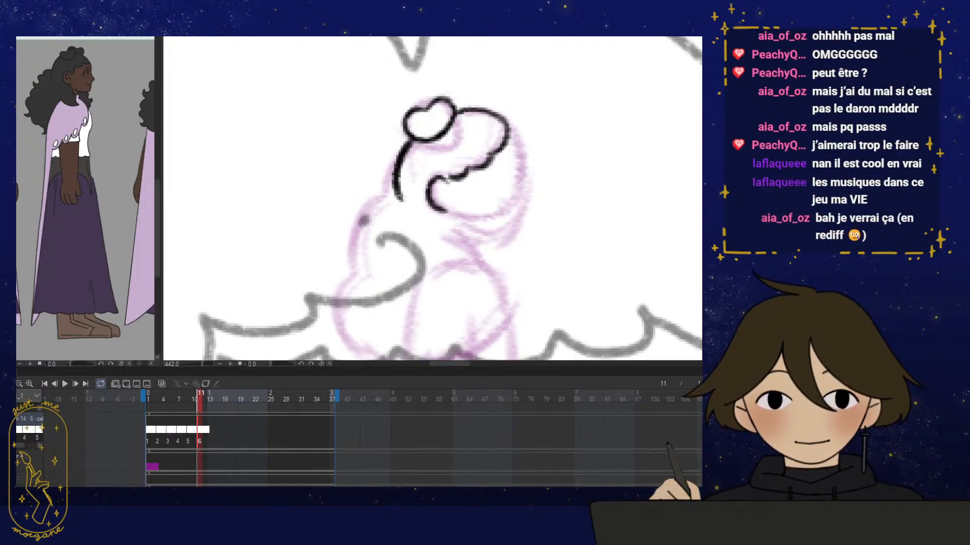
Flip back and forth between frames 10, 11 and 12 to compare cel 6 with the finished cel 5
{"action": "left_click_drag", "start_coordinate": [510, 254], "coordinate": [508, 249]}
{"action": "scroll", "coordinate": [509, 248], "scroll_direction": "down", "scroll_amount": 4}
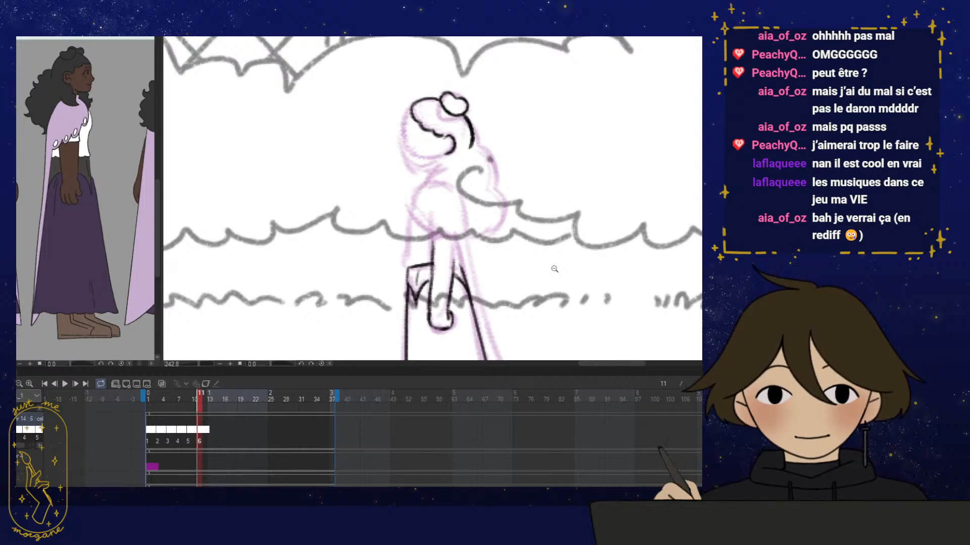
{"action": "key", "text": "Right"}
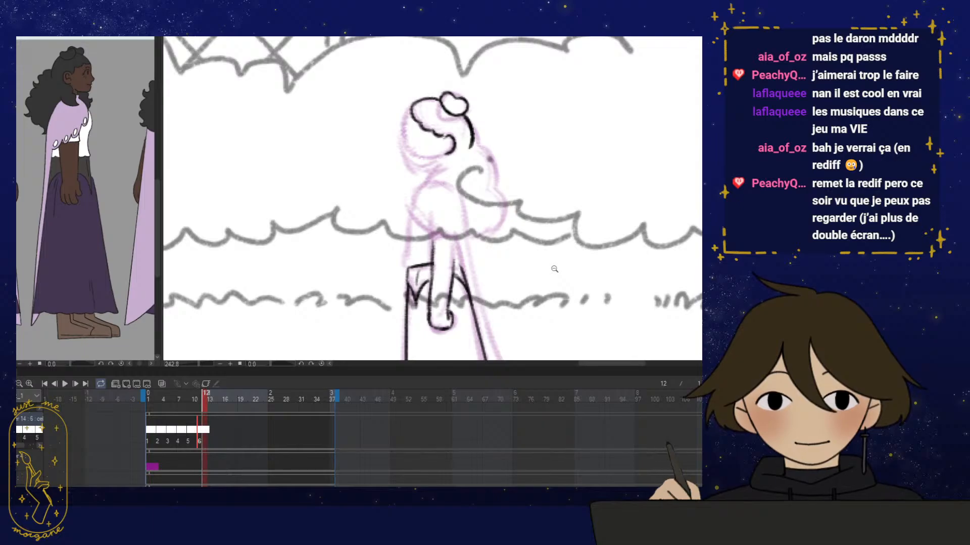
{"action": "key", "text": "Left"}
{"action": "key", "text": "Left"}
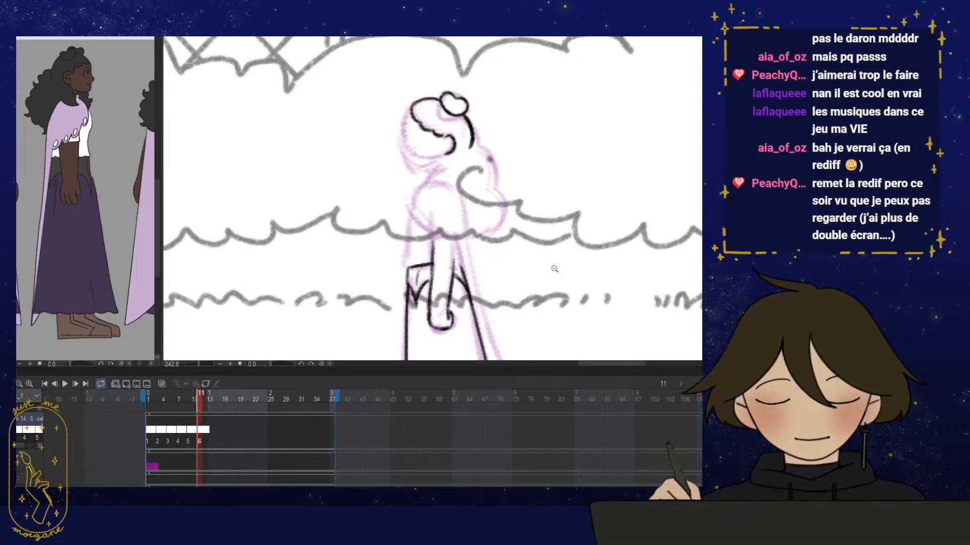
{"action": "key", "text": "Right"}
{"action": "key", "text": "Right"}
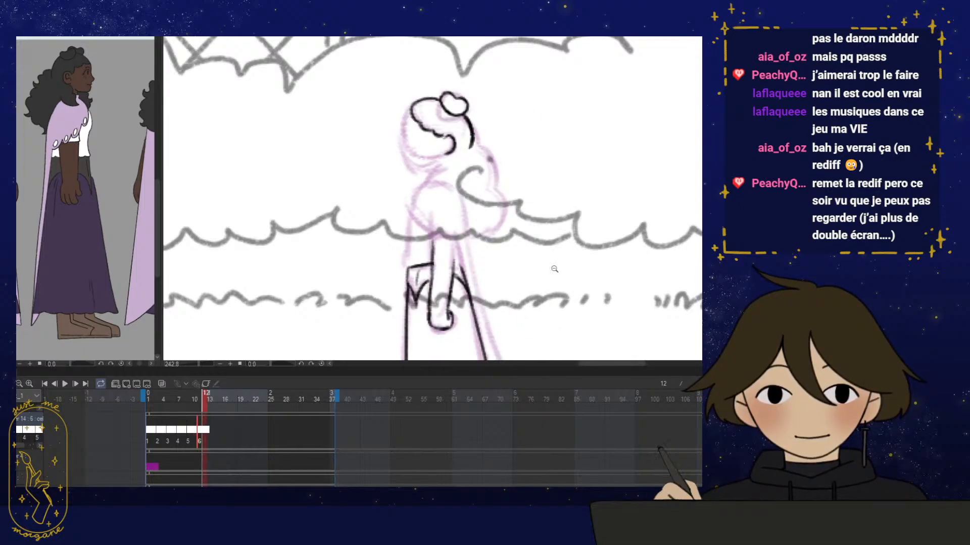
{"action": "key", "text": "Left"}
{"action": "key", "text": "Left"}
{"action": "key", "text": "Right"}
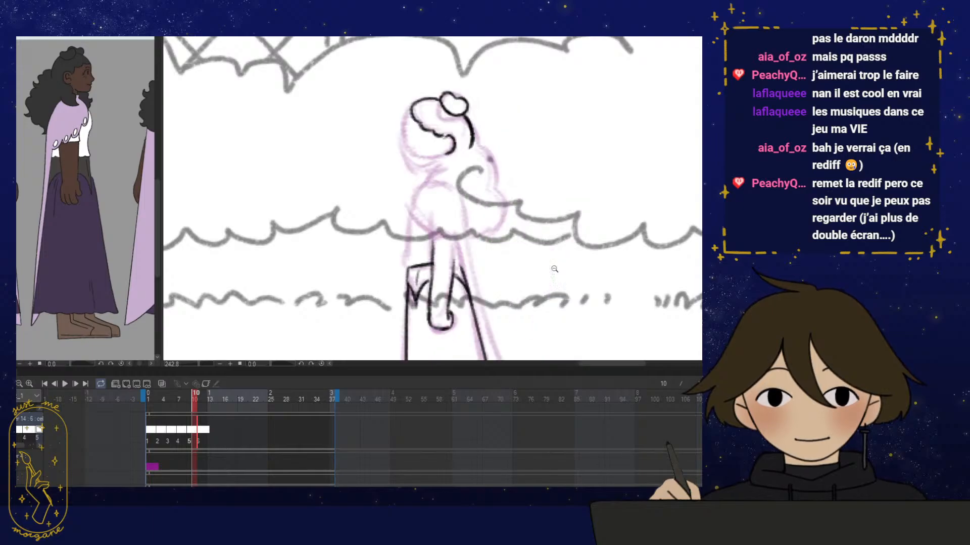
{"action": "key", "text": "Left"}
{"action": "key", "text": "Right"}
{"action": "key", "text": "Left"}
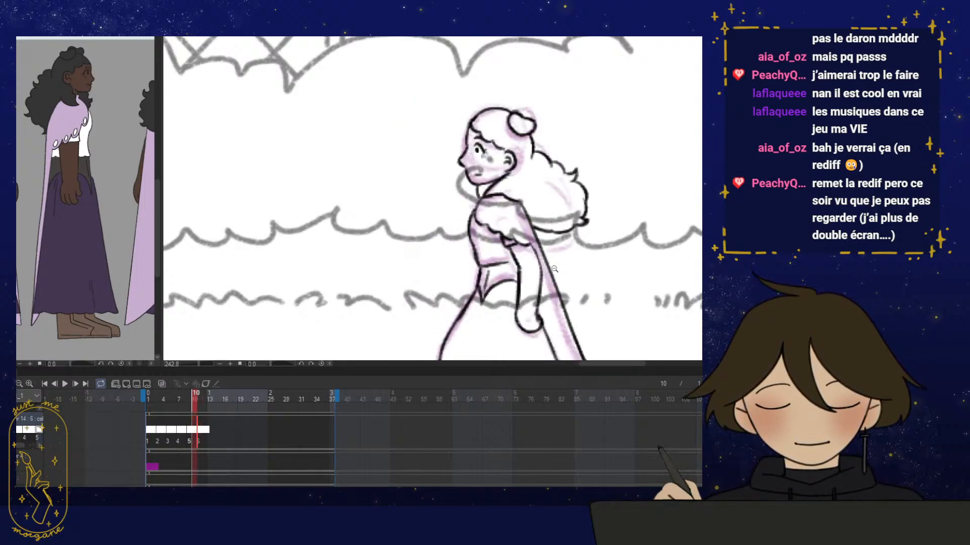
{"action": "key", "text": "Right"}
{"action": "key", "text": "Left"}
{"action": "key", "text": "Right"}
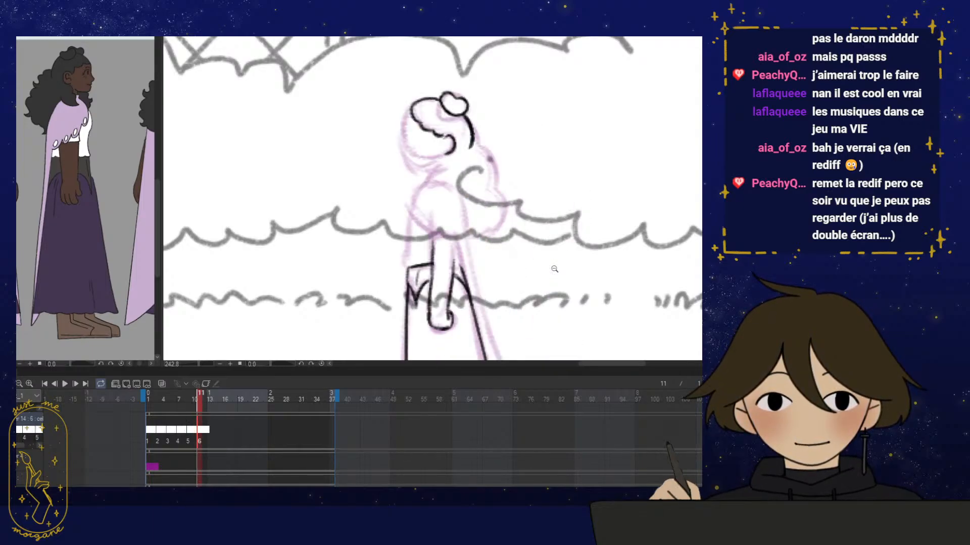
{"action": "key", "text": "Left"}
{"action": "key", "text": "Right"}
{"action": "key", "text": "Left"}
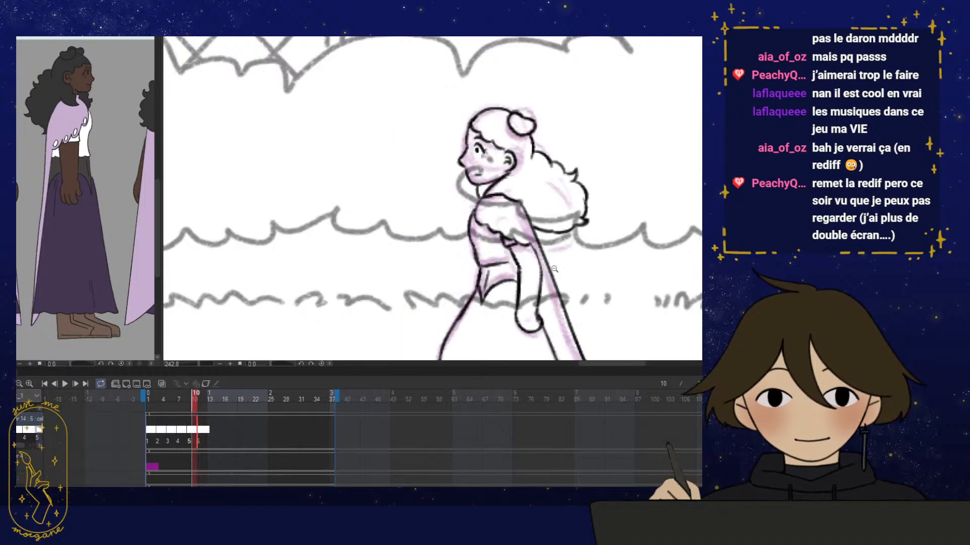
{"action": "key", "text": "Right"}
{"action": "key", "text": "Left"}
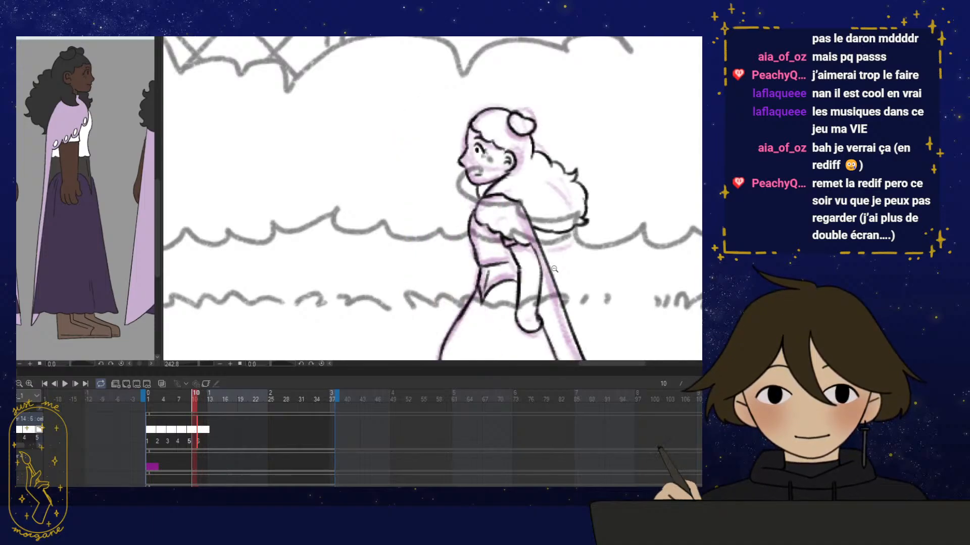
Compare frames 10 and 11, and ink the top hair outline on cel 6 from the bun forward to the bangs
{"action": "key", "text": "Right"}
{"action": "key", "text": "Left"}
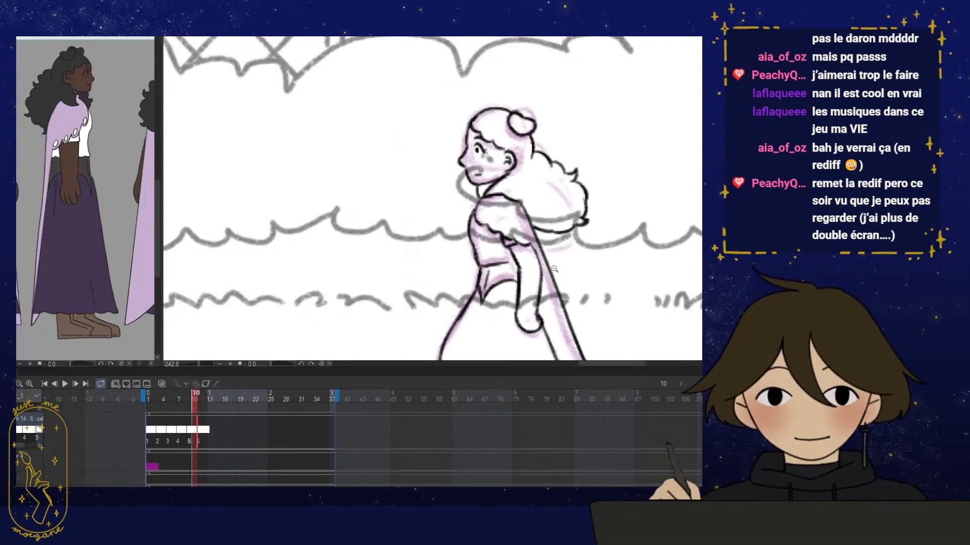
{"action": "key", "text": "Right"}
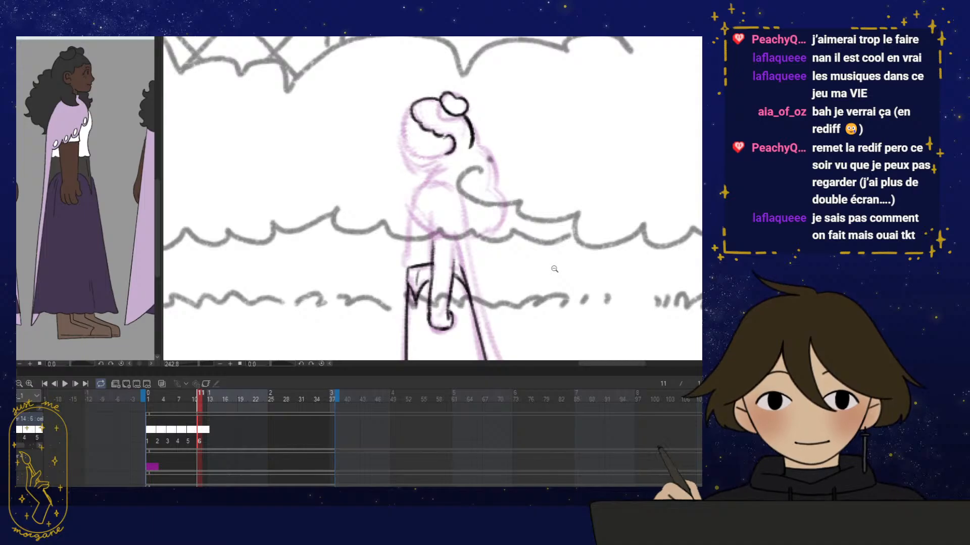
{"action": "scroll", "coordinate": [554, 269], "scroll_direction": "up", "scroll_amount": 3}
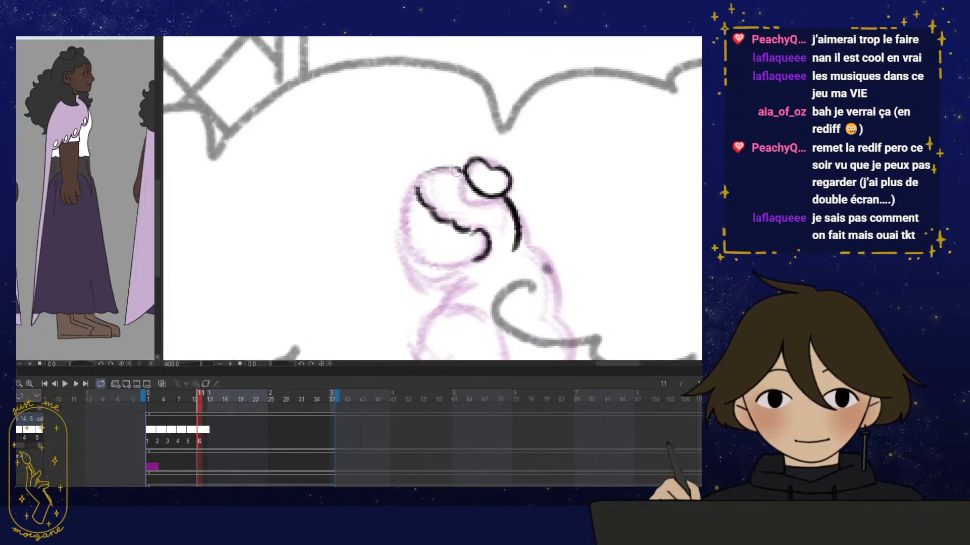
{"action": "scroll", "coordinate": [448, 171], "scroll_direction": "up", "scroll_amount": 2}
{"action": "mouse_move", "coordinate": [432, 172]}
{"action": "left_mouse_down"}
{"action": "mouse_move", "coordinate": [390, 196]}
{"action": "mouse_move", "coordinate": [393, 210]}
{"action": "left_mouse_up"}
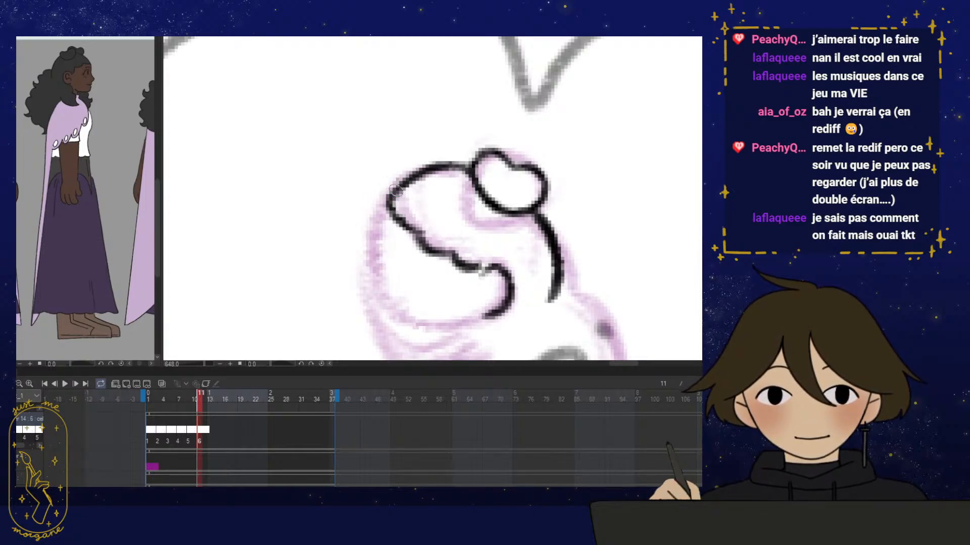
Ink the two curved collar lines of the cape at the base of the neck on cel 6
{"action": "key", "text": "h"}
{"action": "left_click_drag", "start_coordinate": [541, 235], "coordinate": [505, 242]}
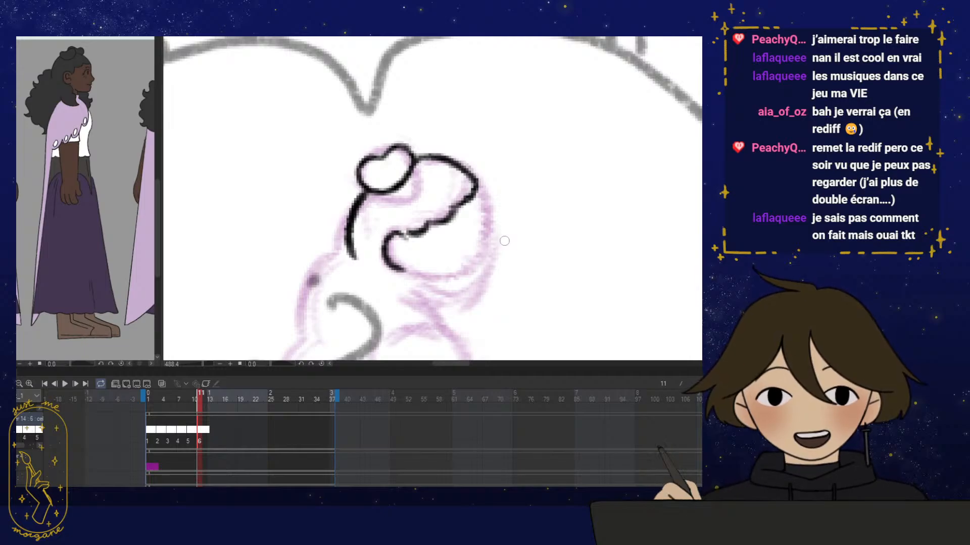
{"action": "left_click_drag", "start_coordinate": [464, 255], "coordinate": [447, 153]}
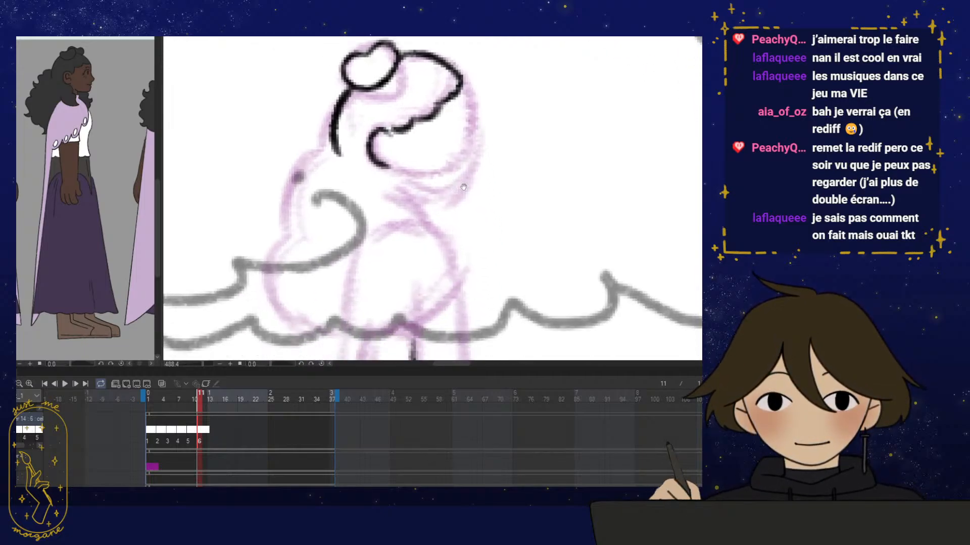
{"action": "left_click_drag", "start_coordinate": [447, 236], "coordinate": [463, 222]}
{"action": "key", "text": "h"}
{"action": "left_click_drag", "start_coordinate": [515, 247], "coordinate": [487, 249]}
{"action": "mouse_move", "coordinate": [475, 212]}
{"action": "left_mouse_down"}
{"action": "mouse_move", "coordinate": [416, 227]}
{"action": "mouse_move", "coordinate": [457, 187]}
{"action": "left_mouse_up"}
{"action": "mouse_move", "coordinate": [424, 217]}
{"action": "left_mouse_down"}
{"action": "mouse_move", "coordinate": [473, 180]}
{"action": "mouse_move", "coordinate": [420, 222]}
{"action": "mouse_move", "coordinate": [427, 217]}
{"action": "left_mouse_up"}
{"action": "key", "text": "e"}
{"action": "mouse_move", "coordinate": [476, 182]}
{"action": "left_mouse_down"}
{"action": "mouse_move", "coordinate": [420, 222]}
{"action": "mouse_move", "coordinate": [479, 223]}
{"action": "left_mouse_up"}
{"action": "mouse_move", "coordinate": [479, 222]}
{"action": "left_mouse_down"}
{"action": "mouse_move", "coordinate": [467, 275]}
{"action": "mouse_move", "coordinate": [445, 269]}
{"action": "mouse_move", "coordinate": [452, 288]}
{"action": "left_mouse_up"}
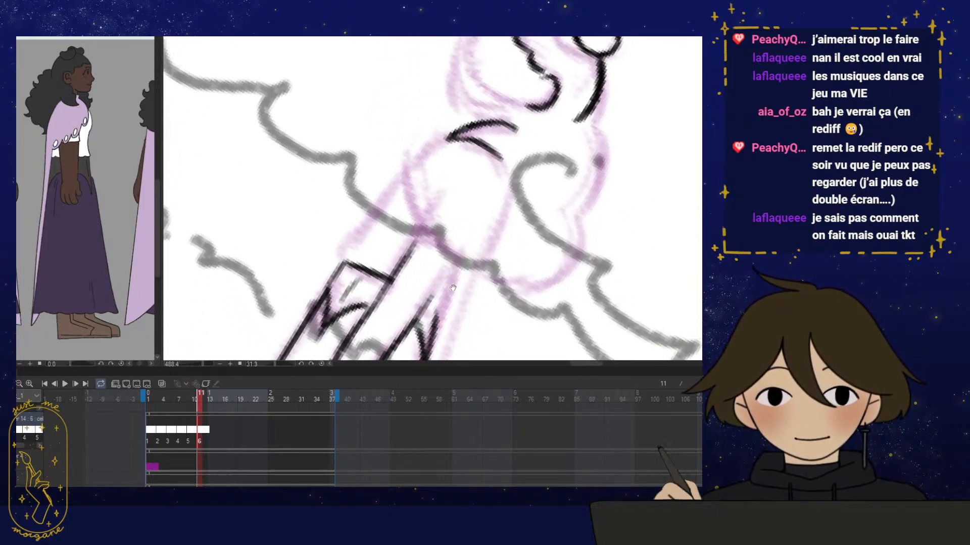
{"action": "left_click_drag", "start_coordinate": [511, 286], "coordinate": [514, 290]}
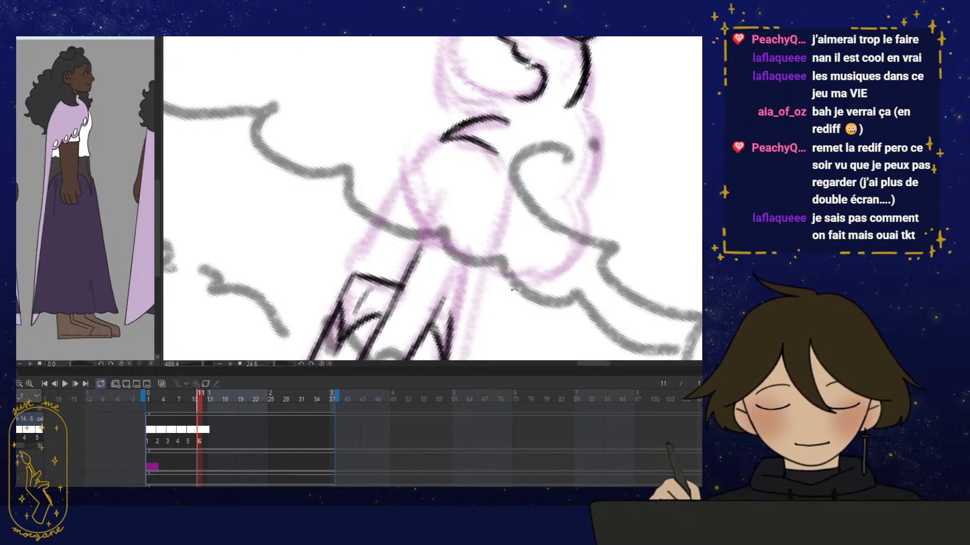
Ink the cape's back edge down from the collar and the rounded front curve of the shoulder on cel 6
{"action": "key", "text": "ctrl+at"}
{"action": "left_click_drag", "start_coordinate": [514, 290], "coordinate": [476, 255]}
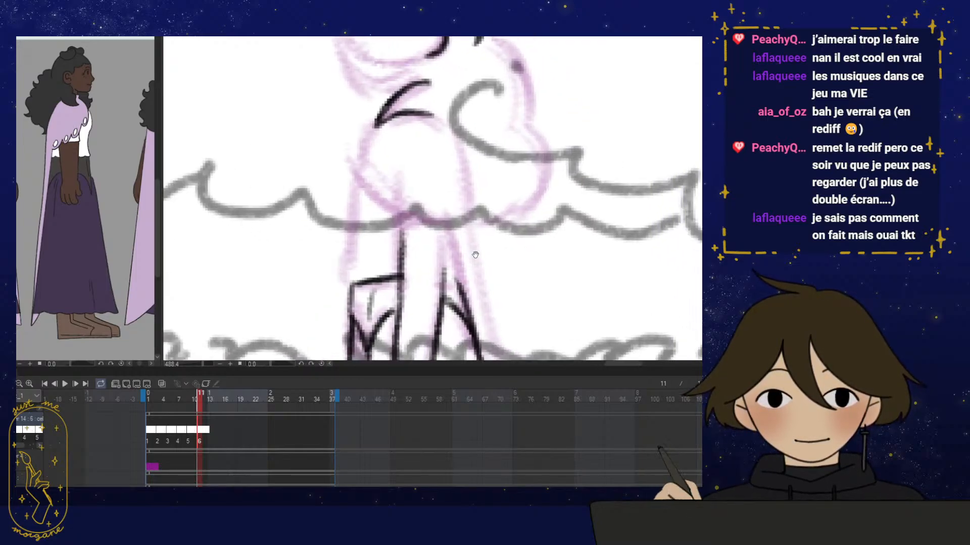
{"action": "left_click_drag", "start_coordinate": [450, 132], "coordinate": [472, 205]}
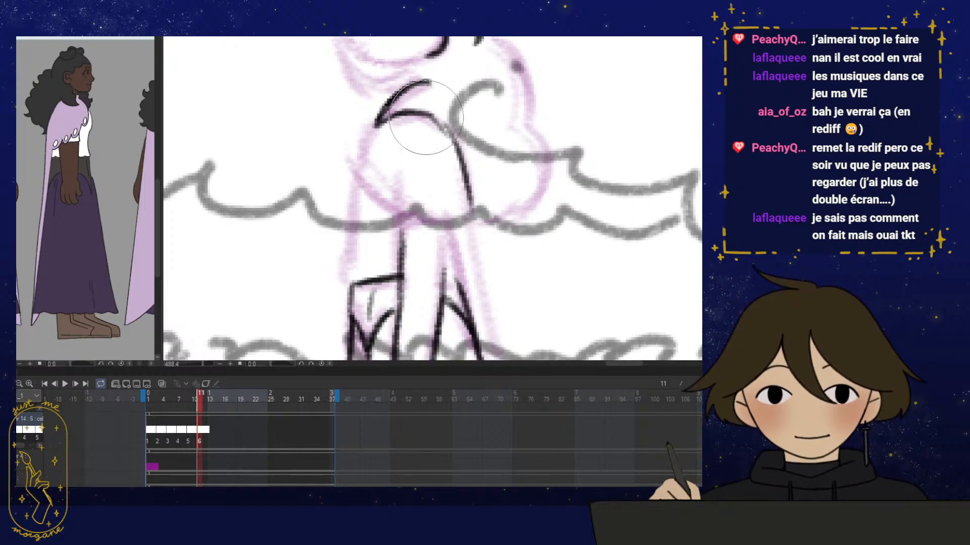
{"action": "left_click_drag", "start_coordinate": [428, 113], "coordinate": [450, 132]}
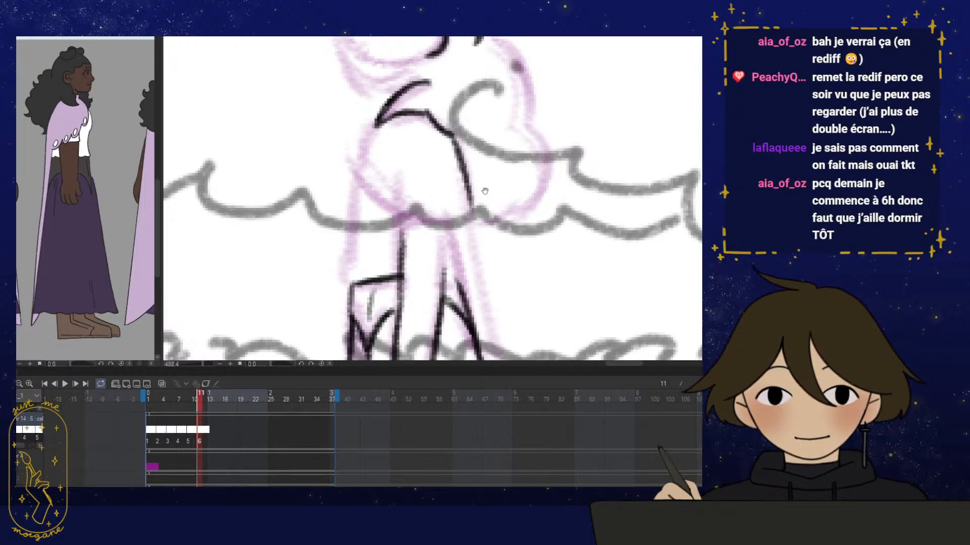
{"action": "left_click_drag", "start_coordinate": [488, 180], "coordinate": [465, 178]}
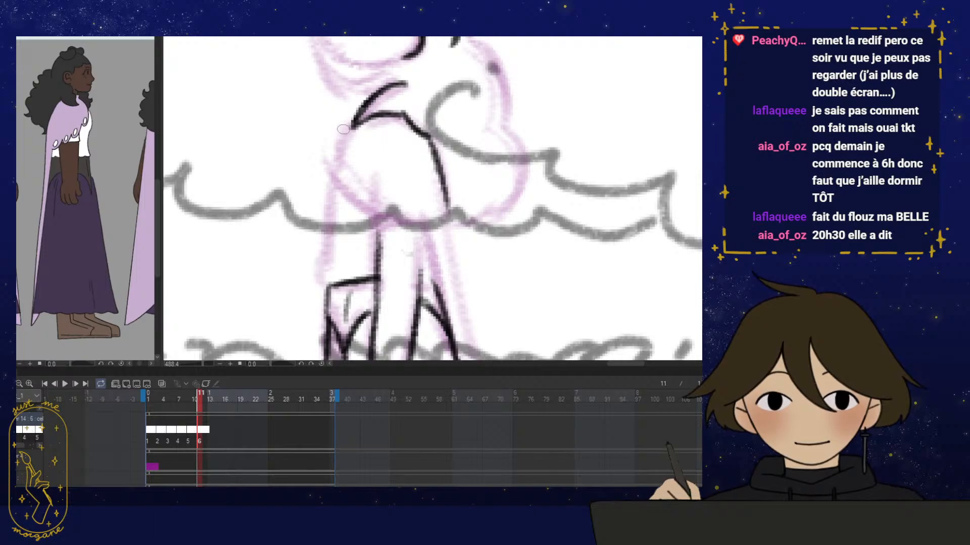
{"action": "left_click_drag", "start_coordinate": [353, 120], "coordinate": [343, 151]}
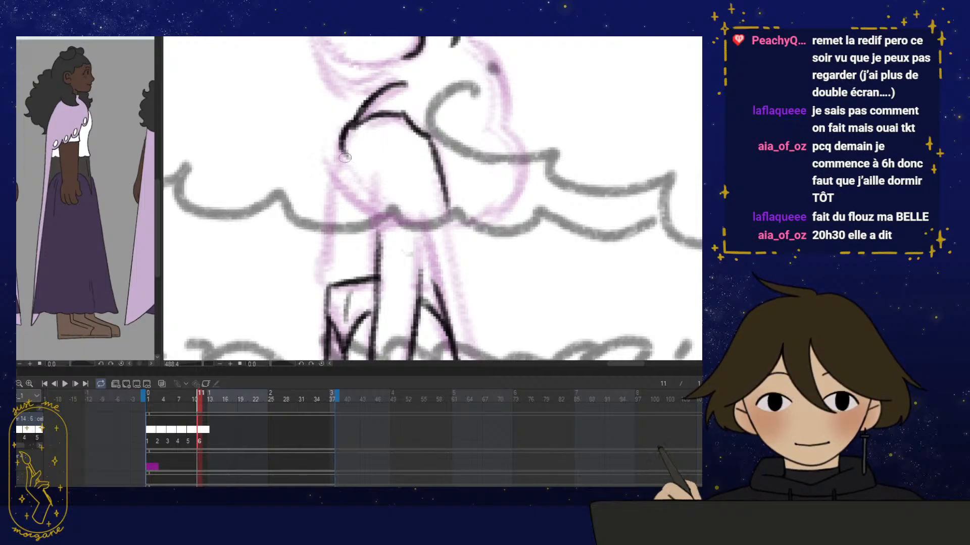
{"action": "scroll", "coordinate": [457, 172], "scroll_direction": "down", "scroll_amount": 3}
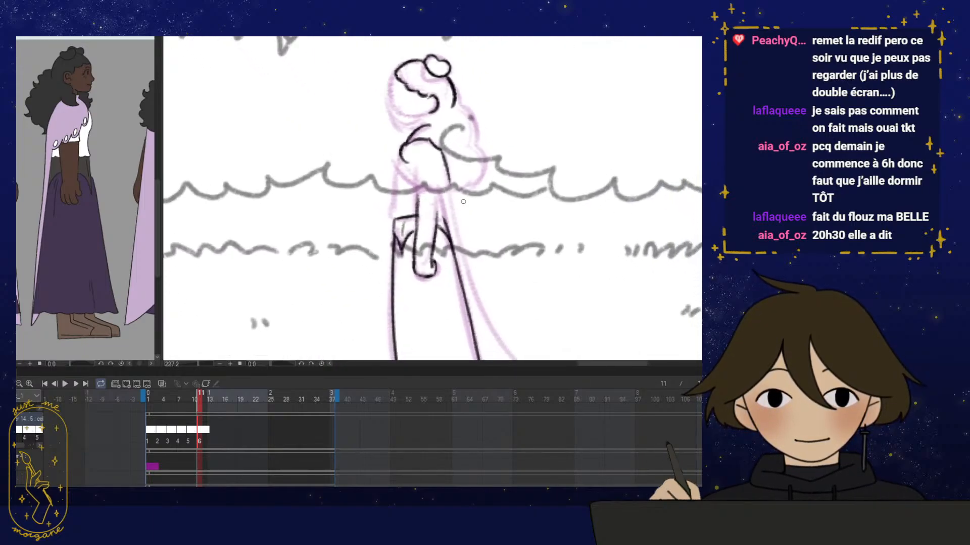
{"action": "mouse_move", "coordinate": [200, 398]}
{"action": "left_mouse_down"}
{"action": "mouse_move", "coordinate": [189, 398]}
{"action": "mouse_move", "coordinate": [202, 397]}
{"action": "left_mouse_up"}
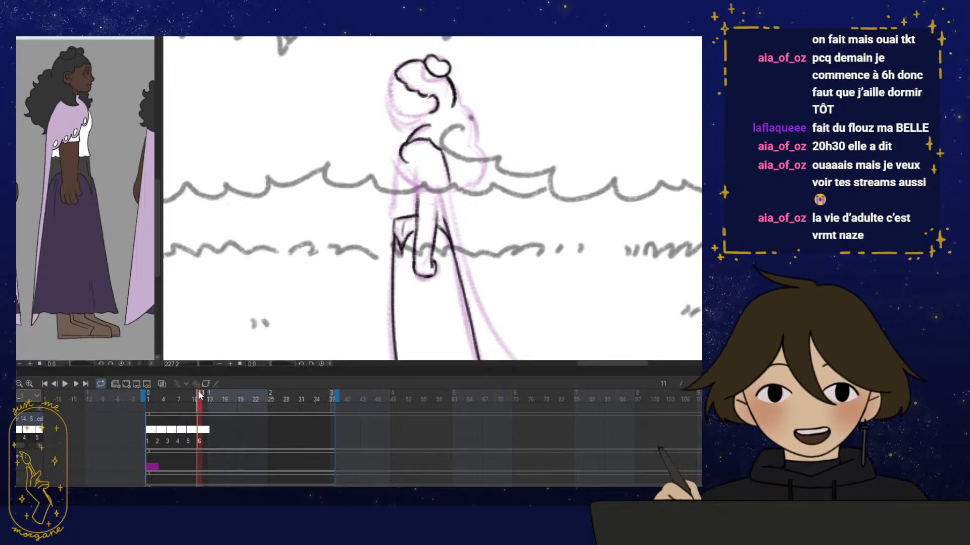
{"action": "key", "text": "h"}
{"action": "scroll", "coordinate": [499, 273], "scroll_direction": "up", "scroll_amount": 4}
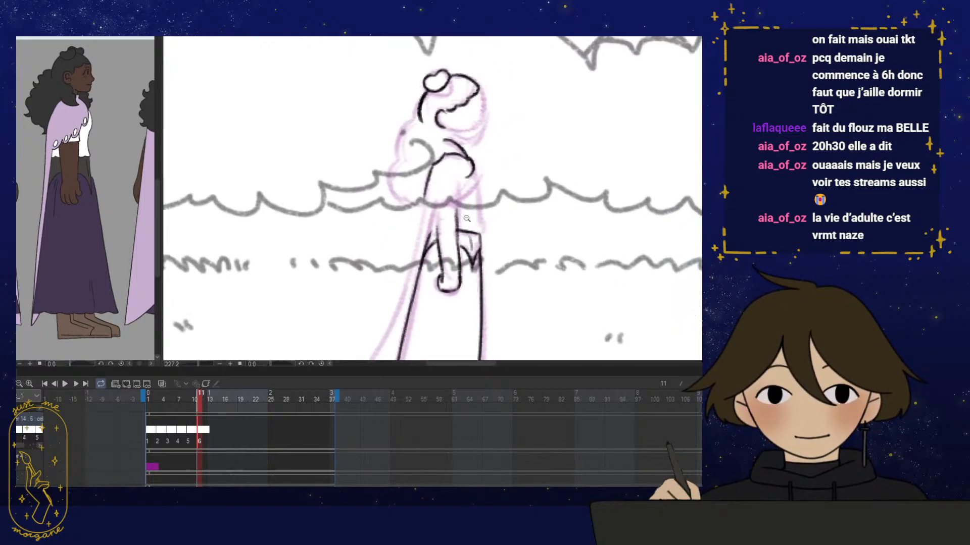
{"action": "left_click_drag", "start_coordinate": [470, 160], "coordinate": [443, 181]}
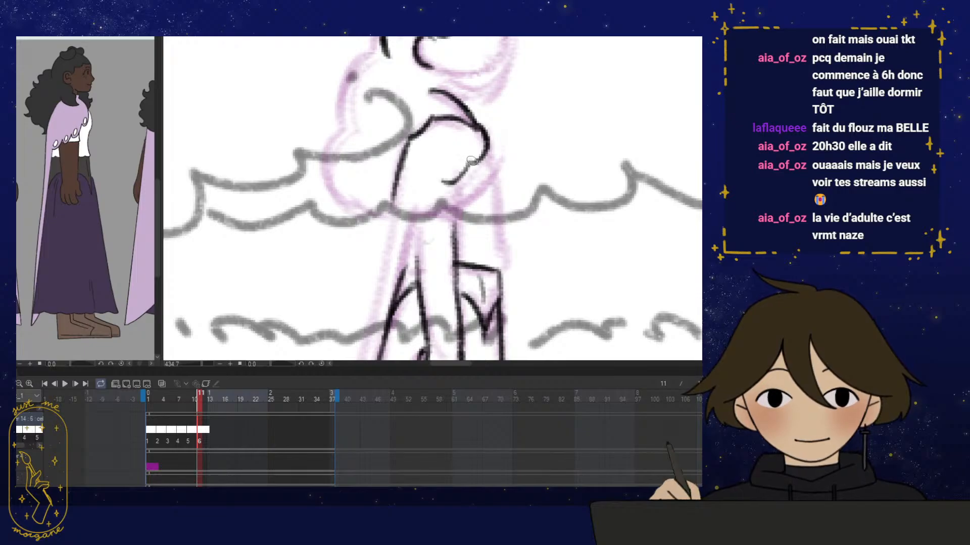
{"action": "key", "text": "h"}
{"action": "left_click_drag", "start_coordinate": [605, 225], "coordinate": [565, 205]}
{"action": "key", "text": "ctrl+z"}
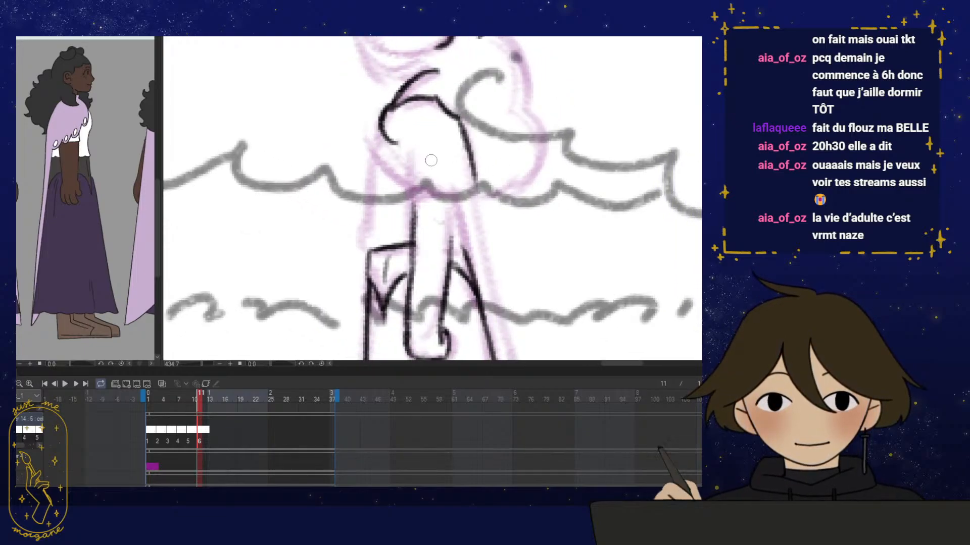
Ink the scalloped lower edge of the cape's shoulder piece across the upper arm on cel 6
{"action": "mouse_move", "coordinate": [397, 141]}
{"action": "left_mouse_down"}
{"action": "mouse_move", "coordinate": [457, 190]}
{"action": "mouse_move", "coordinate": [421, 174]}
{"action": "mouse_move", "coordinate": [398, 130]}
{"action": "left_mouse_up"}
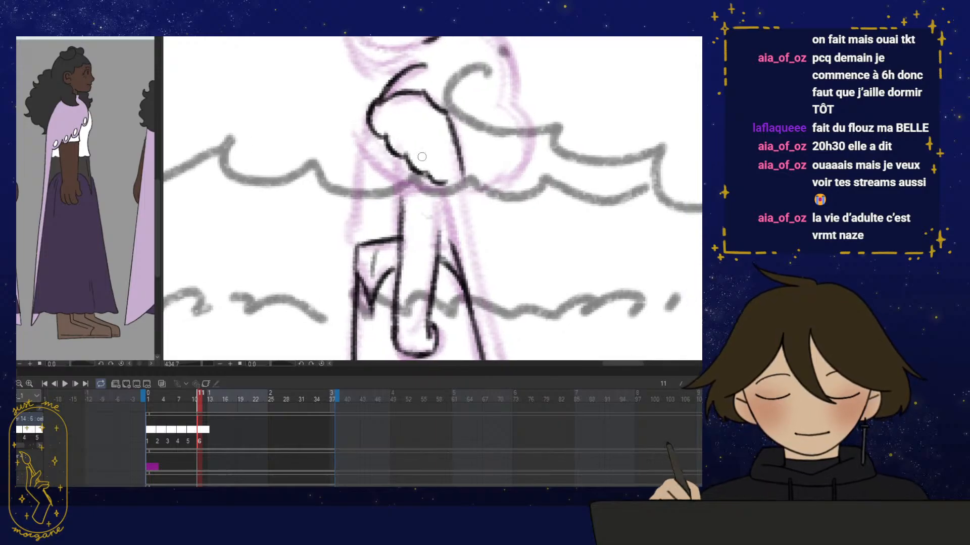
{"action": "left_click", "coordinate": [199, 396]}
{"action": "left_click", "coordinate": [199, 395]}
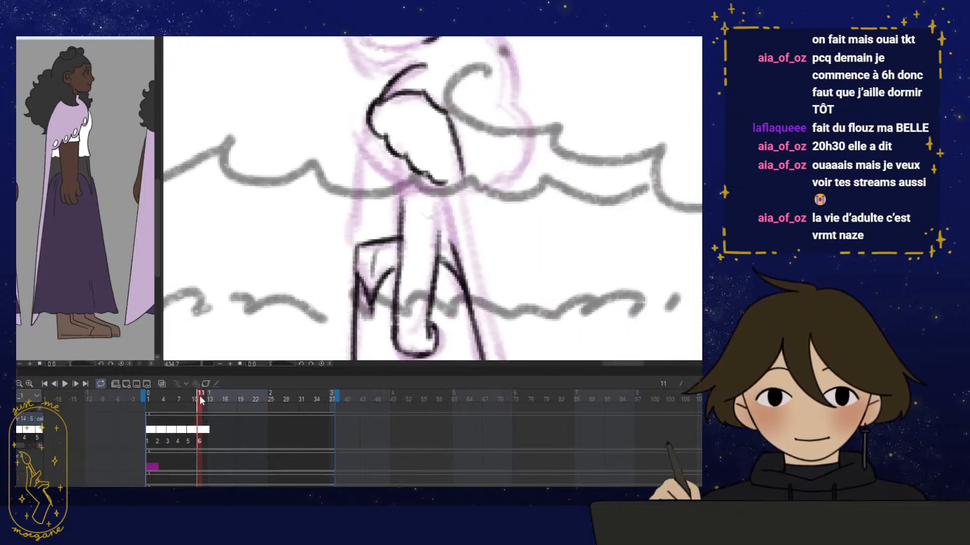
Lasso and transform the scalloped cape edge on cel 6, and rejoin its front curve to the collar
{"action": "mouse_move", "coordinate": [386, 104]}
{"action": "left_mouse_down"}
{"action": "mouse_move", "coordinate": [367, 159]}
{"action": "mouse_move", "coordinate": [445, 196]}
{"action": "mouse_move", "coordinate": [447, 160]}
{"action": "mouse_move", "coordinate": [434, 183]}
{"action": "left_mouse_up"}
{"action": "key", "text": "ctrl+t"}
{"action": "key", "text": "Return"}
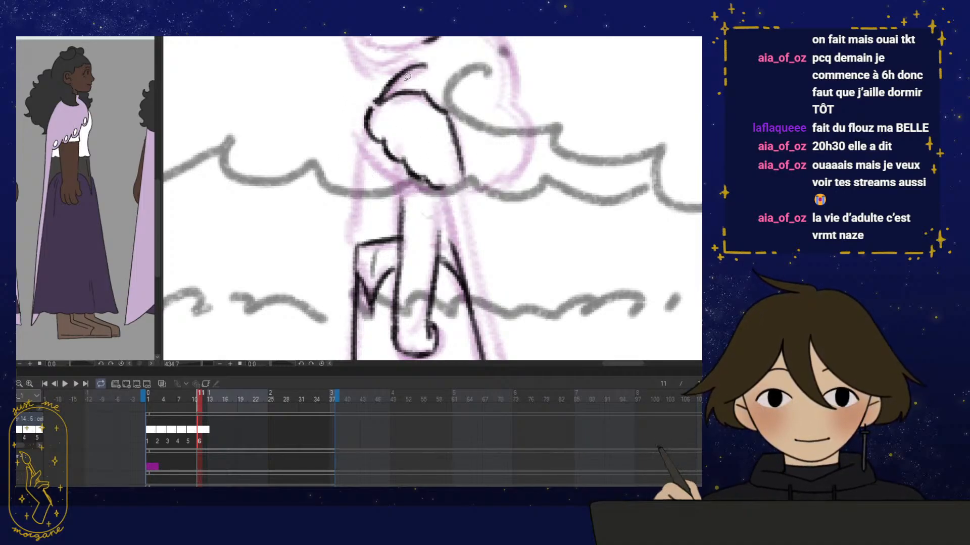
{"action": "mouse_move", "coordinate": [367, 114]}
{"action": "left_mouse_down"}
{"action": "mouse_move", "coordinate": [393, 96]}
{"action": "mouse_move", "coordinate": [370, 109]}
{"action": "mouse_move", "coordinate": [370, 120]}
{"action": "mouse_move", "coordinate": [383, 101]}
{"action": "mouse_move", "coordinate": [356, 134]}
{"action": "left_mouse_up"}
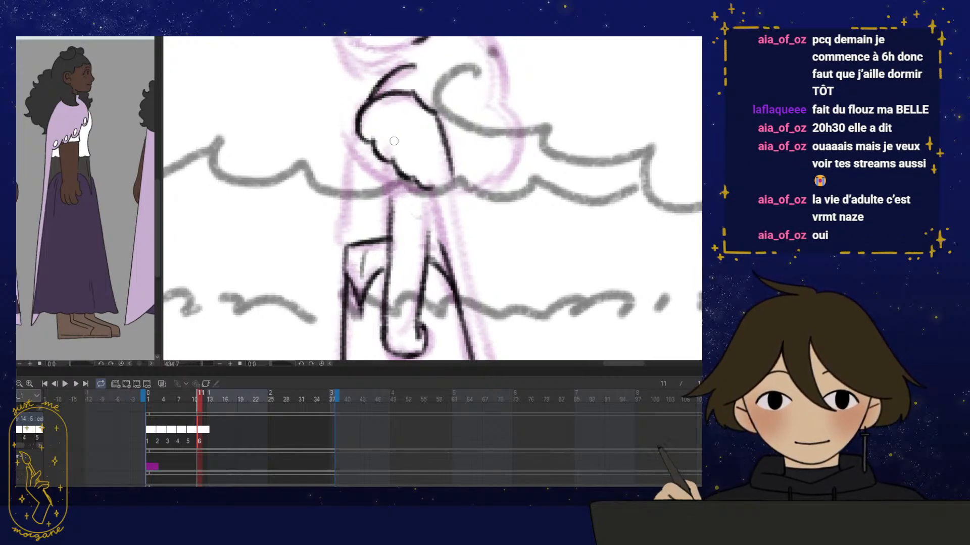
Ink the front line of the upper arm on cel 6 up to the scalloped edge of the cape
{"action": "left_click_drag", "start_coordinate": [470, 193], "coordinate": [463, 180]}
{"action": "left_click_drag", "start_coordinate": [484, 279], "coordinate": [419, 261]}
{"action": "left_click_drag", "start_coordinate": [432, 179], "coordinate": [429, 200]}
{"action": "key", "text": "ctrl+at"}
{"action": "mouse_move", "coordinate": [431, 164]}
{"action": "left_mouse_down"}
{"action": "mouse_move", "coordinate": [398, 174]}
{"action": "mouse_move", "coordinate": [400, 186]}
{"action": "mouse_move", "coordinate": [413, 188]}
{"action": "mouse_move", "coordinate": [400, 182]}
{"action": "mouse_move", "coordinate": [406, 233]}
{"action": "left_mouse_up"}
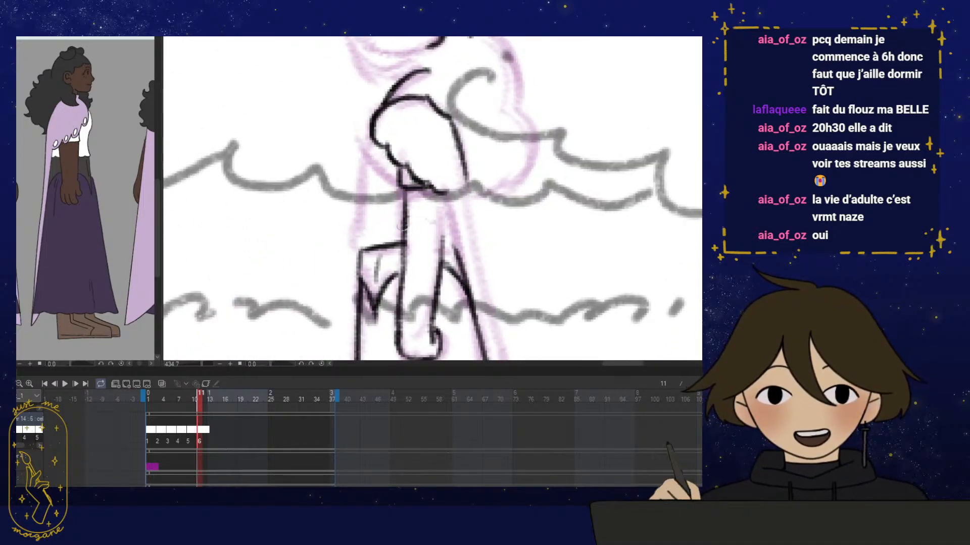
{"action": "left_click_drag", "start_coordinate": [403, 191], "coordinate": [404, 238]}
Ink the front of the torso on cel 6 from the shoulder down to the waistband, and check the whole figure
{"action": "scroll", "coordinate": [435, 237], "scroll_direction": "up", "scroll_amount": 2}
{"action": "mouse_move", "coordinate": [386, 94]}
{"action": "left_mouse_down"}
{"action": "mouse_move", "coordinate": [363, 207]}
{"action": "mouse_move", "coordinate": [362, 170]}
{"action": "mouse_move", "coordinate": [365, 258]}
{"action": "mouse_move", "coordinate": [357, 245]}
{"action": "mouse_move", "coordinate": [368, 117]}
{"action": "mouse_move", "coordinate": [373, 187]}
{"action": "left_mouse_up"}
{"action": "left_click", "coordinate": [435, 169], "text": "ctrl+alt"}
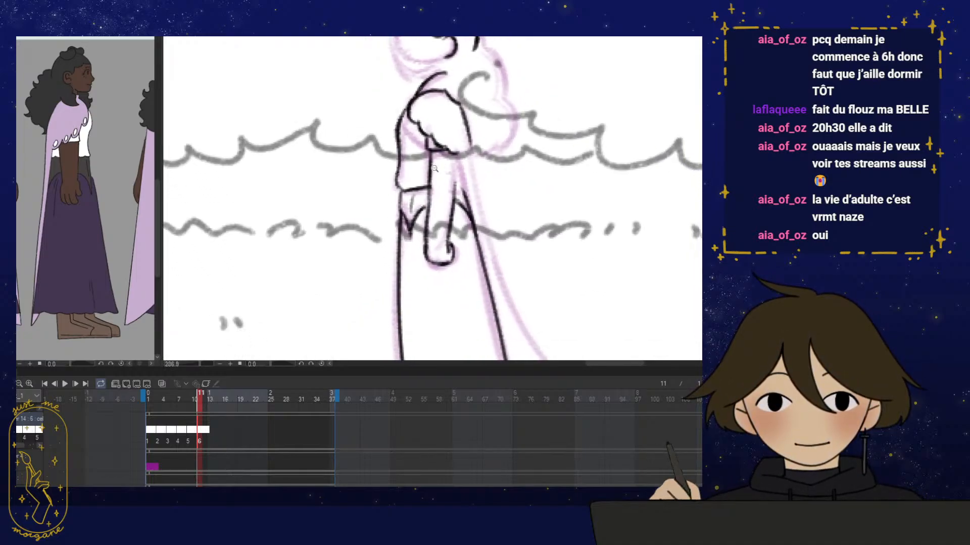
{"action": "left_click", "coordinate": [434, 168], "text": "ctrl+alt"}
{"action": "left_click", "coordinate": [435, 169], "text": "ctrl+alt"}
{"action": "left_click", "coordinate": [434, 169], "text": "ctrl+alt"}
{"action": "left_click_drag", "start_coordinate": [434, 169], "coordinate": [414, 130]}
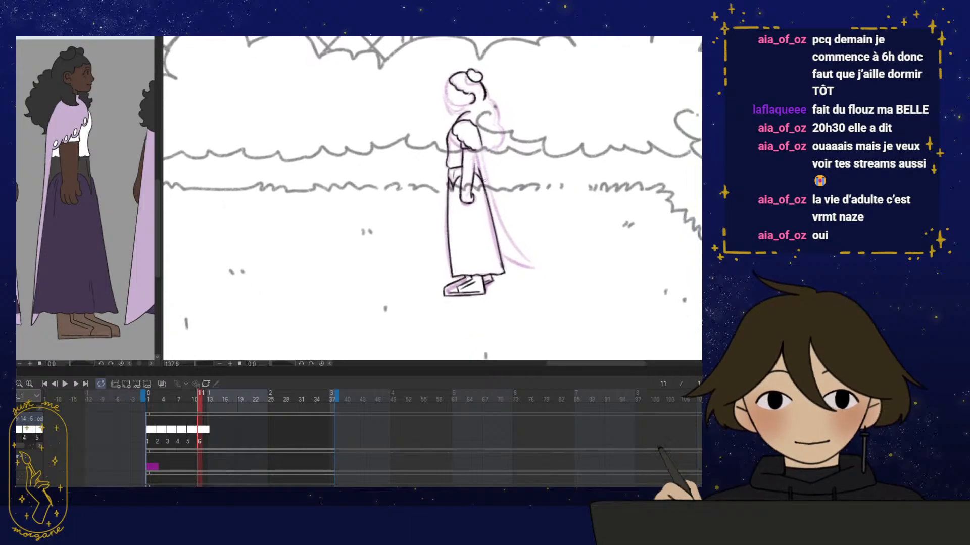
{"action": "mouse_move", "coordinate": [201, 398]}
{"action": "left_mouse_down"}
{"action": "mouse_move", "coordinate": [188, 398]}
{"action": "mouse_move", "coordinate": [201, 397]}
{"action": "left_mouse_up"}
{"action": "left_click", "coordinate": [480, 131], "text": "ctrl"}
{"action": "left_click", "coordinate": [480, 131], "text": "ctrl"}
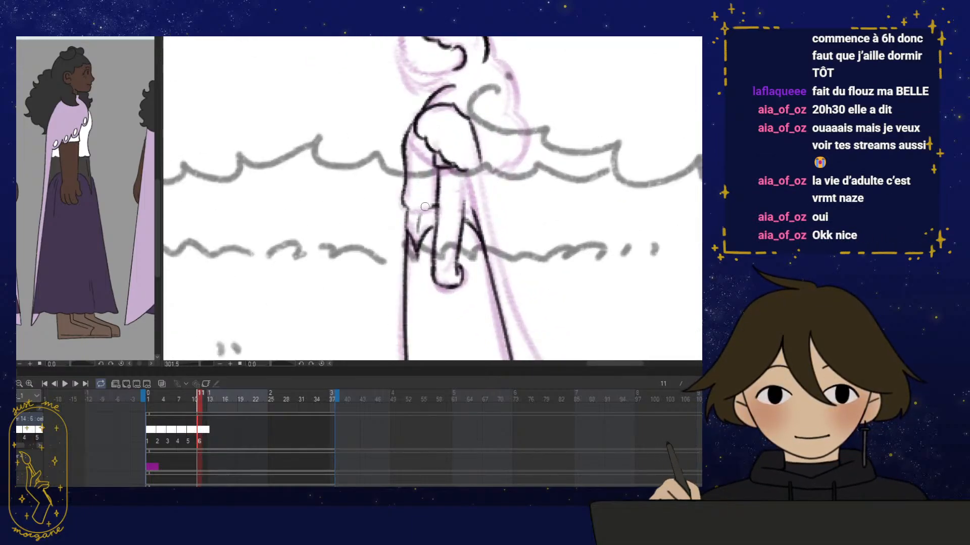
Ink the bottom hem of the woman's top at the waist over the pink sketch
{"action": "left_click", "coordinate": [428, 199], "text": "ctrl"}
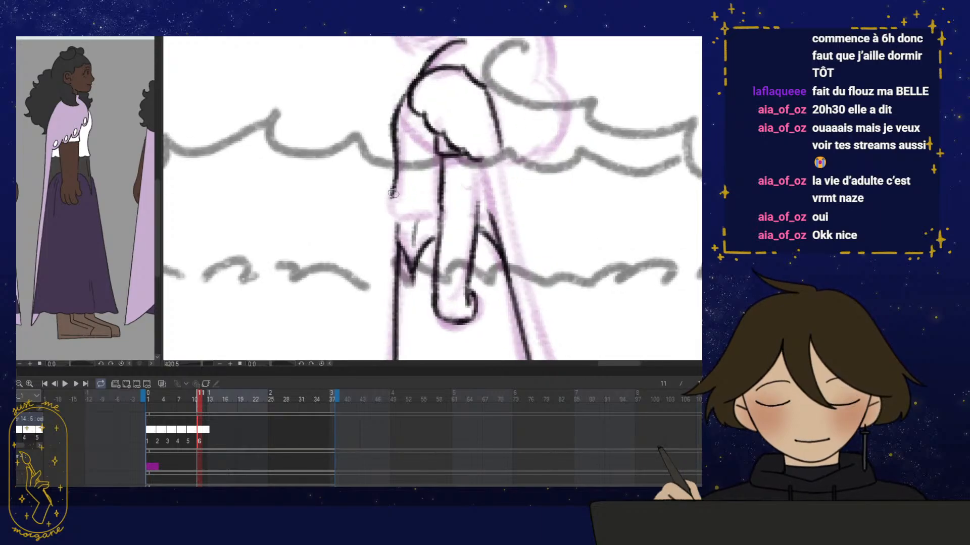
{"action": "mouse_move", "coordinate": [396, 205]}
{"action": "left_mouse_down"}
{"action": "mouse_move", "coordinate": [399, 244]}
{"action": "mouse_move", "coordinate": [417, 206]}
{"action": "mouse_move", "coordinate": [440, 205]}
{"action": "mouse_move", "coordinate": [384, 199]}
{"action": "mouse_move", "coordinate": [410, 230]}
{"action": "mouse_move", "coordinate": [407, 250]}
{"action": "left_mouse_up"}
{"action": "left_click_drag", "start_coordinate": [484, 267], "coordinate": [476, 249]}
{"action": "scroll", "coordinate": [450, 238], "scroll_direction": "down", "scroll_amount": 3}
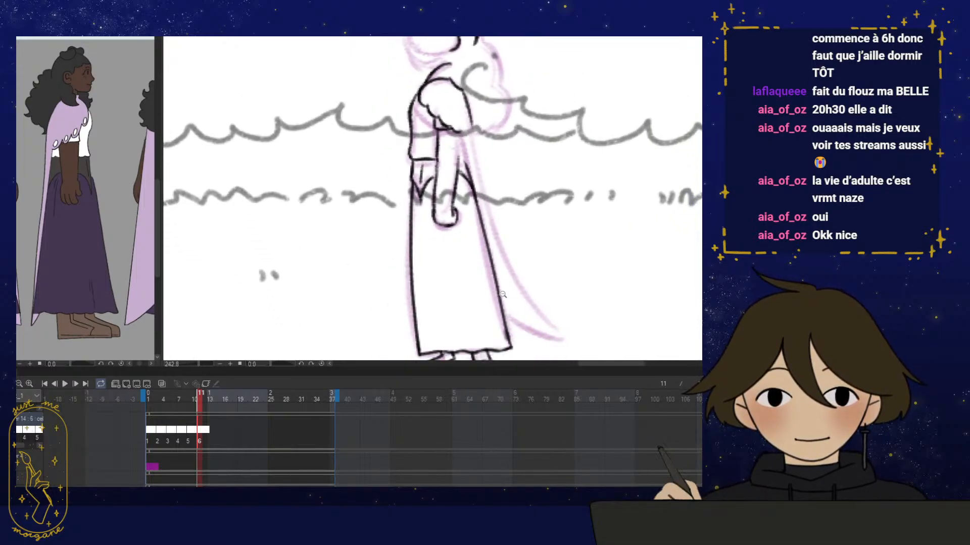
Ink the cape's long outer back edge and its curved lower edge up to the skirt, following the pink sketch
{"action": "left_click_drag", "start_coordinate": [475, 326], "coordinate": [394, 225]}
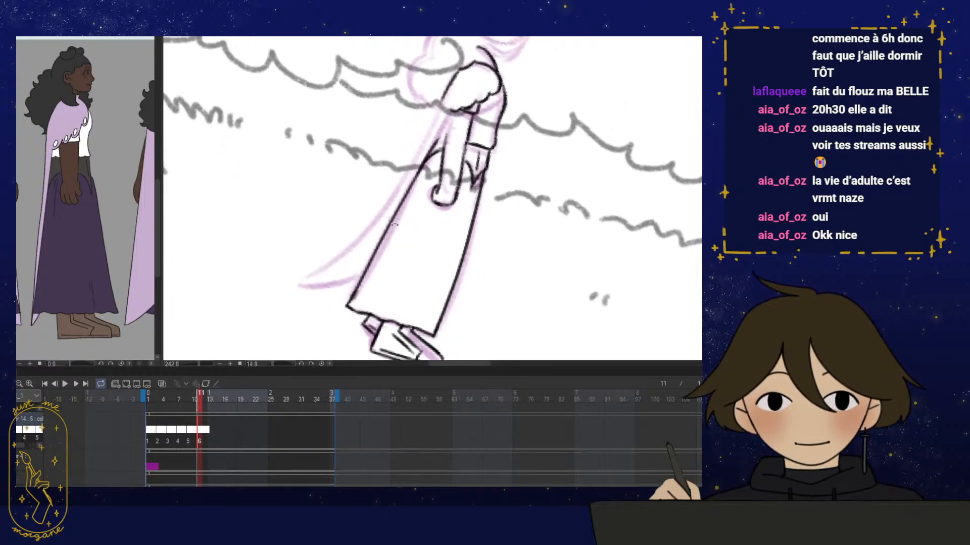
{"action": "scroll", "coordinate": [394, 225], "scroll_direction": "up", "scroll_amount": 2}
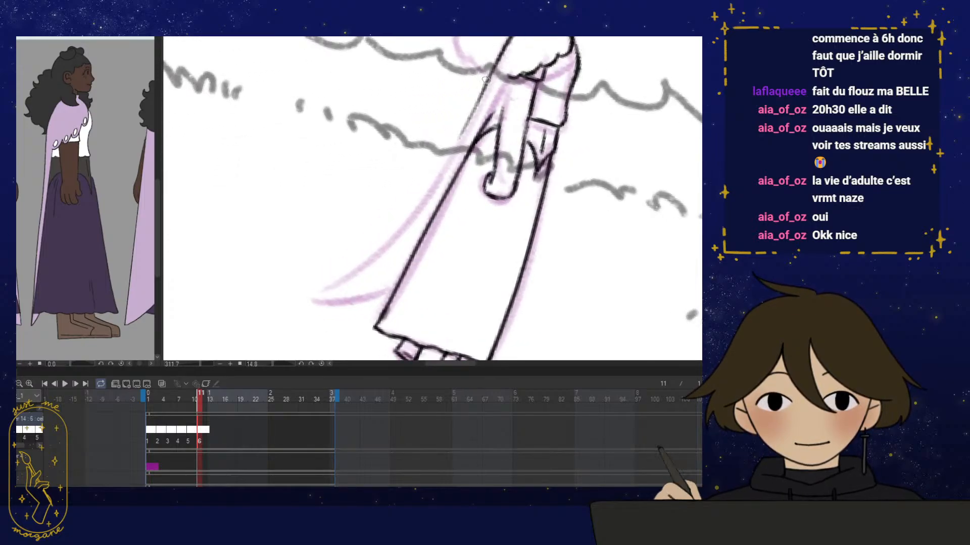
{"action": "mouse_move", "coordinate": [486, 79]}
{"action": "left_mouse_down"}
{"action": "mouse_move", "coordinate": [444, 169]}
{"action": "mouse_move", "coordinate": [368, 248]}
{"action": "mouse_move", "coordinate": [390, 240]}
{"action": "mouse_move", "coordinate": [311, 297]}
{"action": "left_mouse_up"}
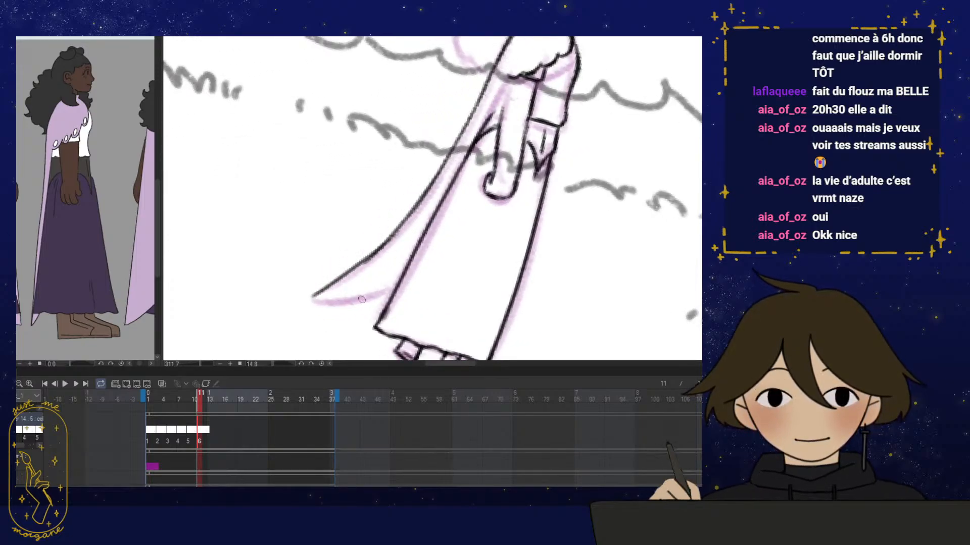
{"action": "scroll", "coordinate": [362, 299], "scroll_direction": "up", "scroll_amount": 3}
{"action": "mouse_move", "coordinate": [411, 200]}
{"action": "left_mouse_down"}
{"action": "mouse_move", "coordinate": [298, 286]}
{"action": "mouse_move", "coordinate": [363, 297]}
{"action": "mouse_move", "coordinate": [417, 276]}
{"action": "mouse_move", "coordinate": [391, 282]}
{"action": "left_mouse_up"}
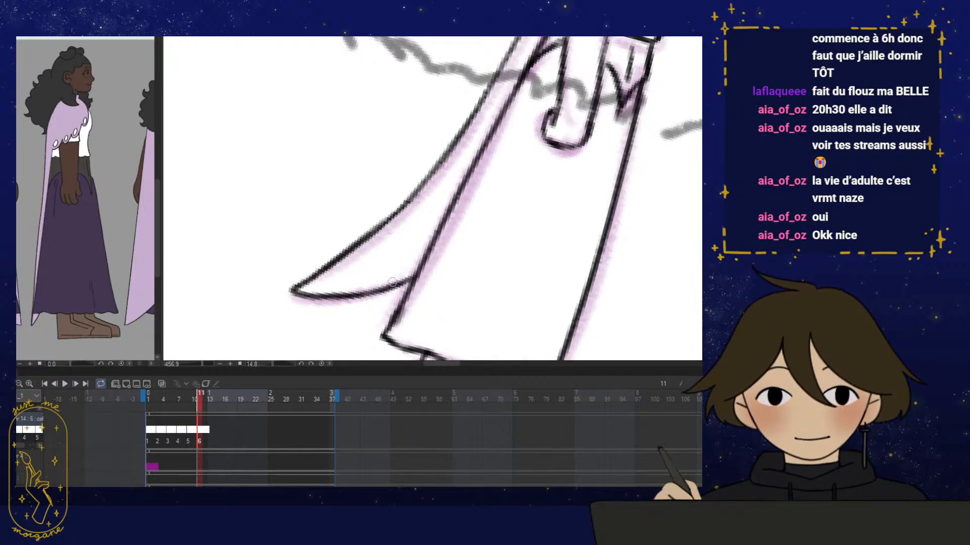
{"action": "scroll", "coordinate": [392, 282], "scroll_direction": "down", "scroll_amount": 8}
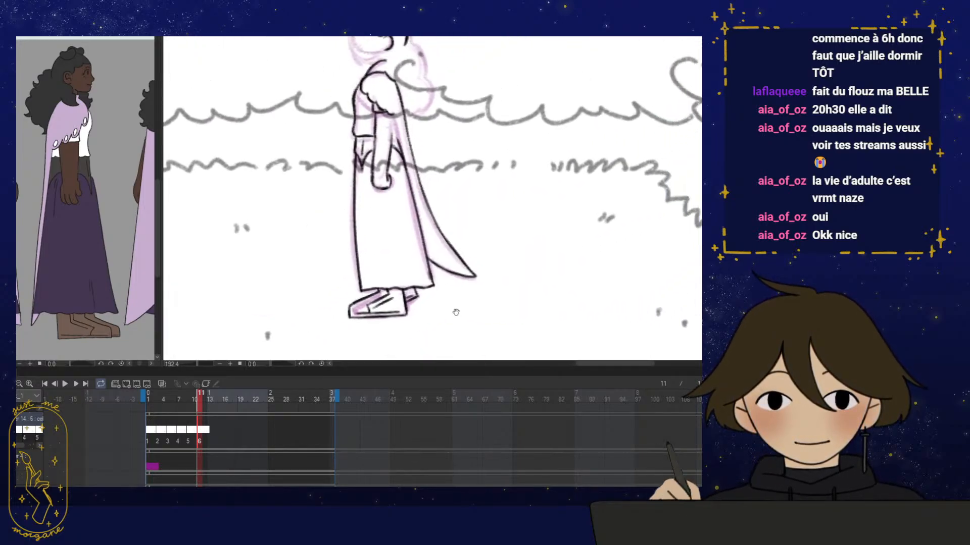
Ink the cape's inner edge from beneath the sleeve down to the back of the skirt
{"action": "scroll", "coordinate": [455, 313], "scroll_direction": "up", "scroll_amount": 3}
{"action": "left_click_drag", "start_coordinate": [383, 108], "coordinate": [414, 215]}
{"action": "left_click_drag", "start_coordinate": [421, 172], "coordinate": [434, 197]}
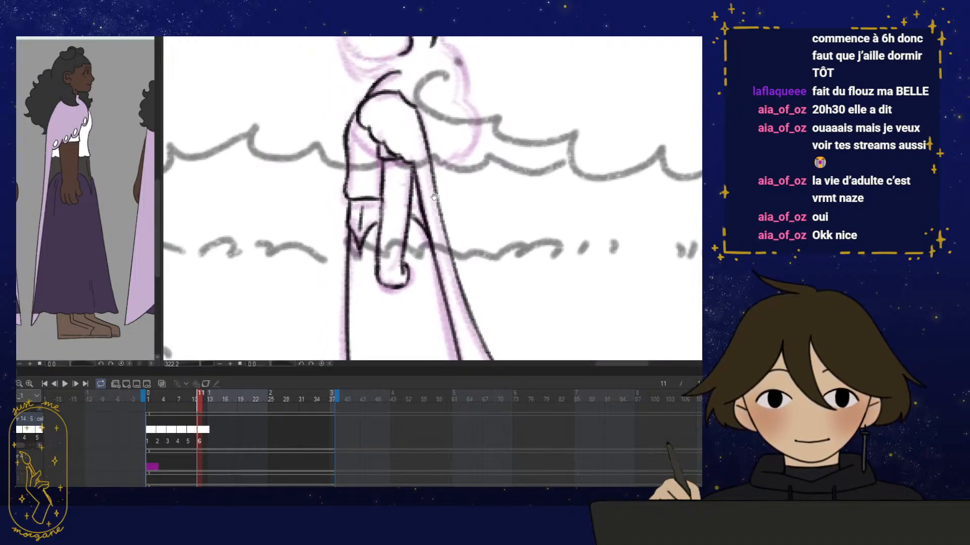
{"action": "scroll", "coordinate": [404, 144], "scroll_direction": "up", "scroll_amount": 2}
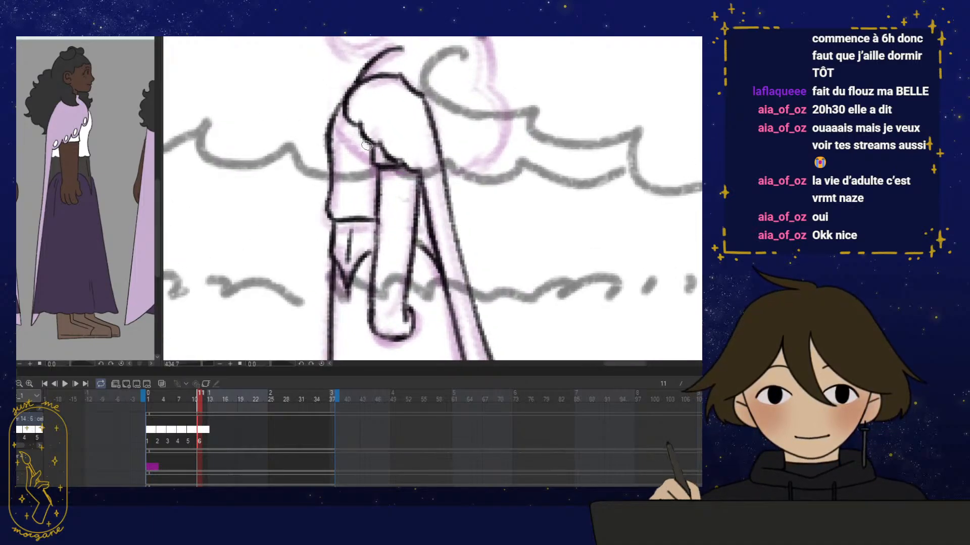
{"action": "scroll", "coordinate": [404, 242], "scroll_direction": "down", "scroll_amount": 2}
Go back to frame 9 and turn on onion skin to display the neighbouring drawings
{"action": "mouse_move", "coordinate": [197, 397]}
{"action": "left_mouse_down"}
{"action": "mouse_move", "coordinate": [158, 397]}
{"action": "mouse_move", "coordinate": [201, 402]}
{"action": "left_mouse_up"}
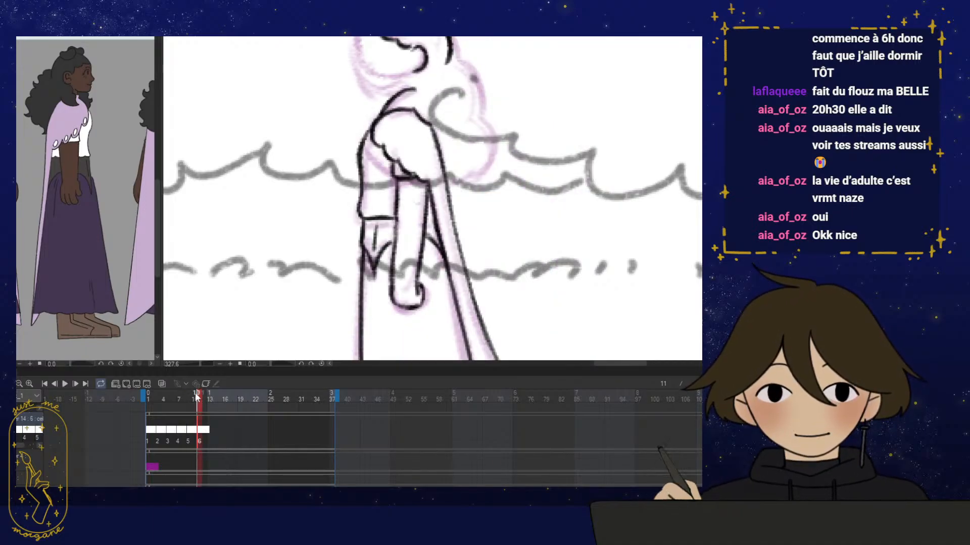
{"action": "scroll", "coordinate": [427, 174], "scroll_direction": "up", "scroll_amount": 3}
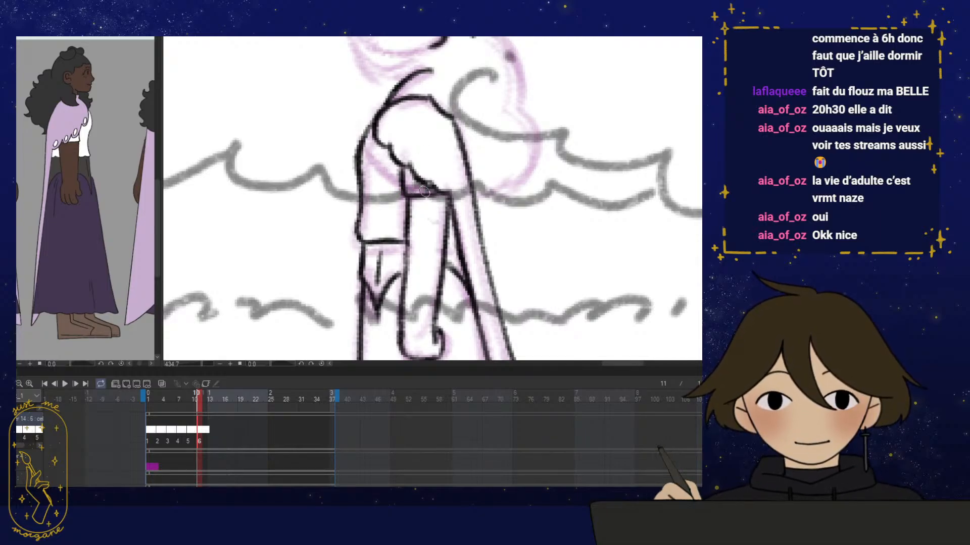
{"action": "scroll", "coordinate": [442, 222], "scroll_direction": "down", "scroll_amount": 2}
{"action": "key", "text": "Left"}
{"action": "key", "text": "Left"}
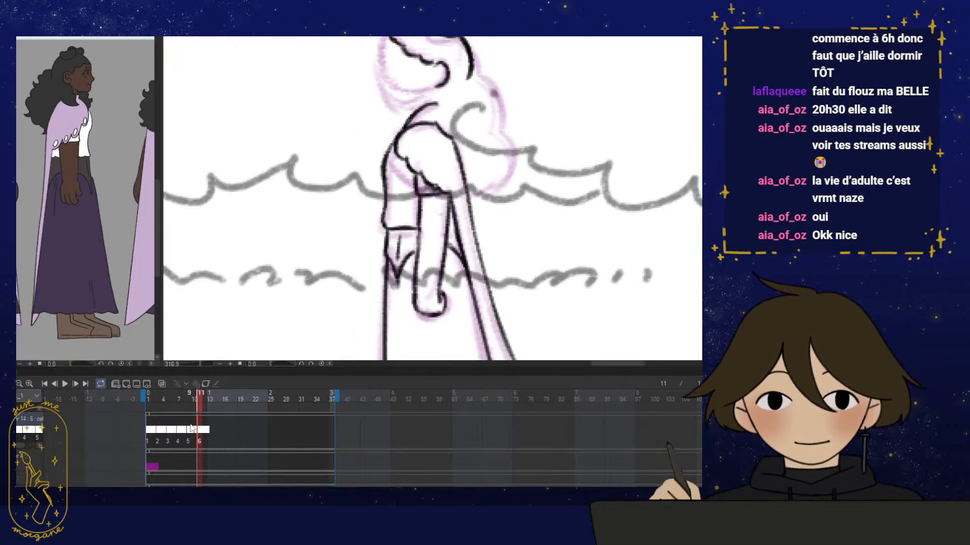
{"action": "left_click", "coordinate": [162, 383]}
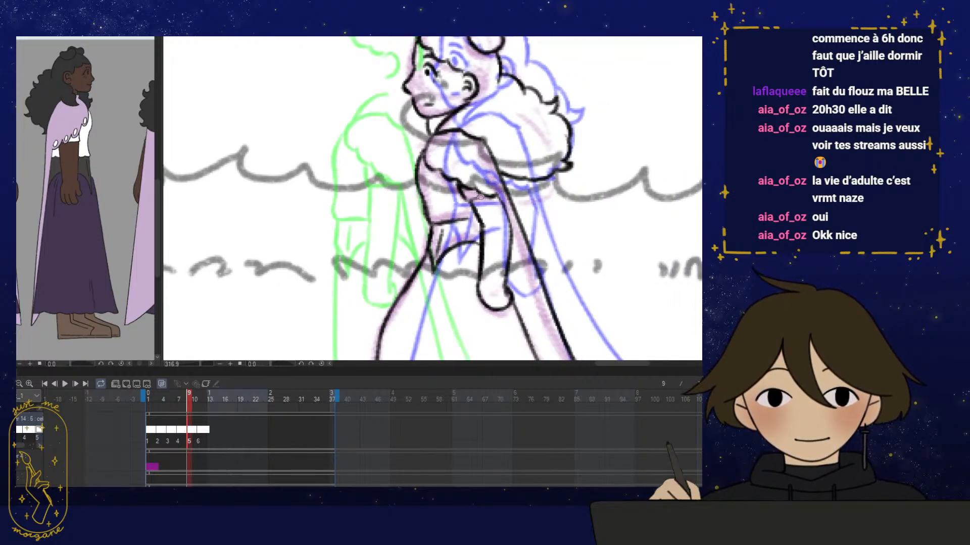
{"action": "left_click_drag", "start_coordinate": [539, 227], "coordinate": [535, 226]}
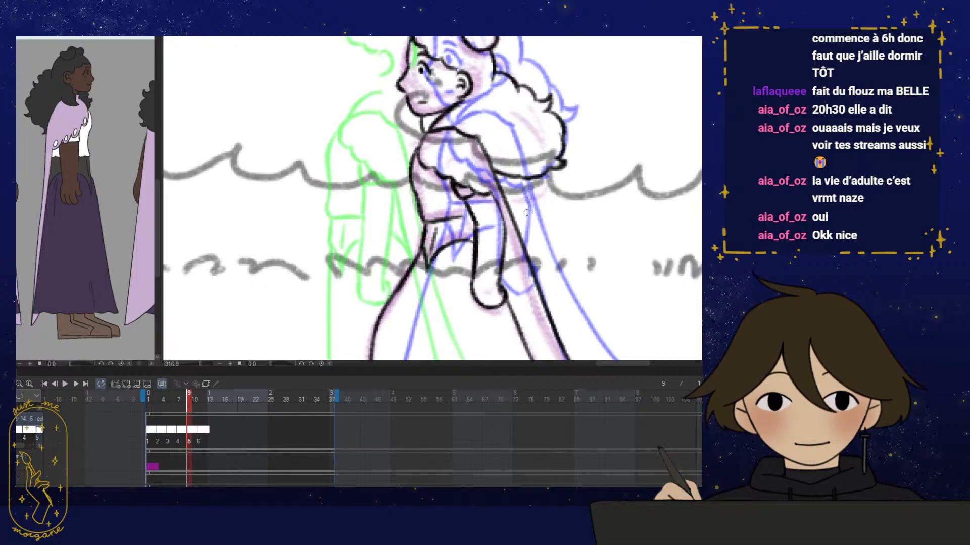
Compare the figure's poses across the animation drawings with onion skin, ending on frame 11
{"action": "left_click", "coordinate": [184, 437]}
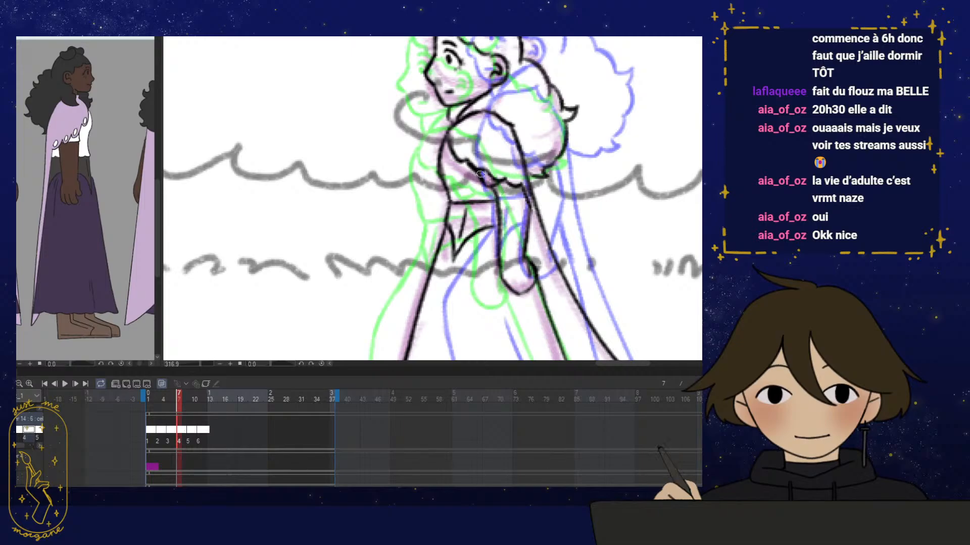
{"action": "key", "text": "ctrl+minus"}
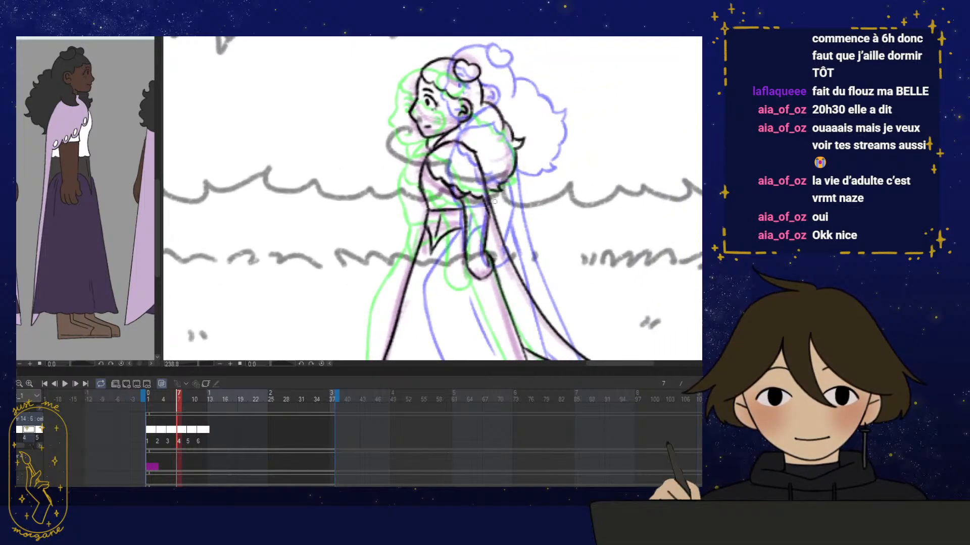
{"action": "left_click", "coordinate": [188, 442]}
{"action": "left_click", "coordinate": [202, 443]}
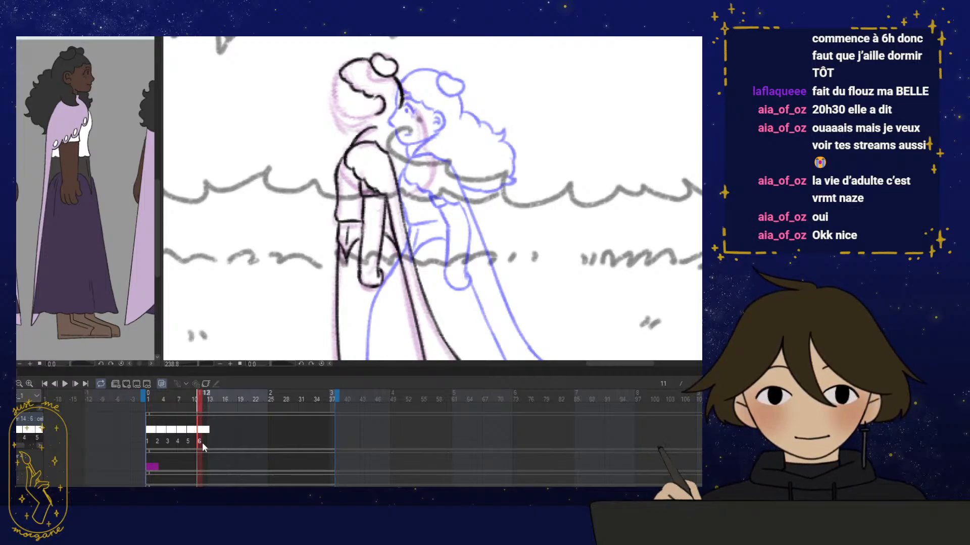
{"action": "left_click", "coordinate": [170, 397]}
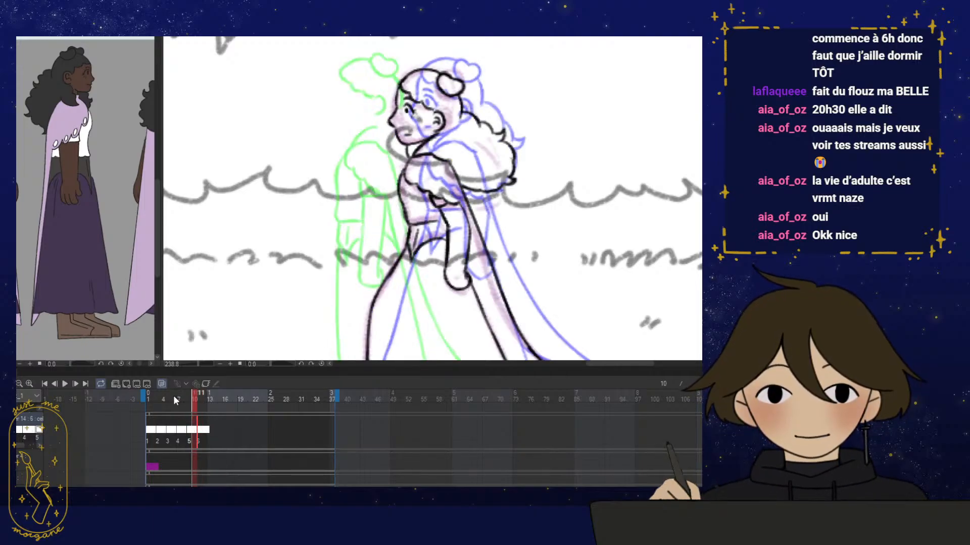
{"action": "left_click_drag", "start_coordinate": [155, 399], "coordinate": [199, 402]}
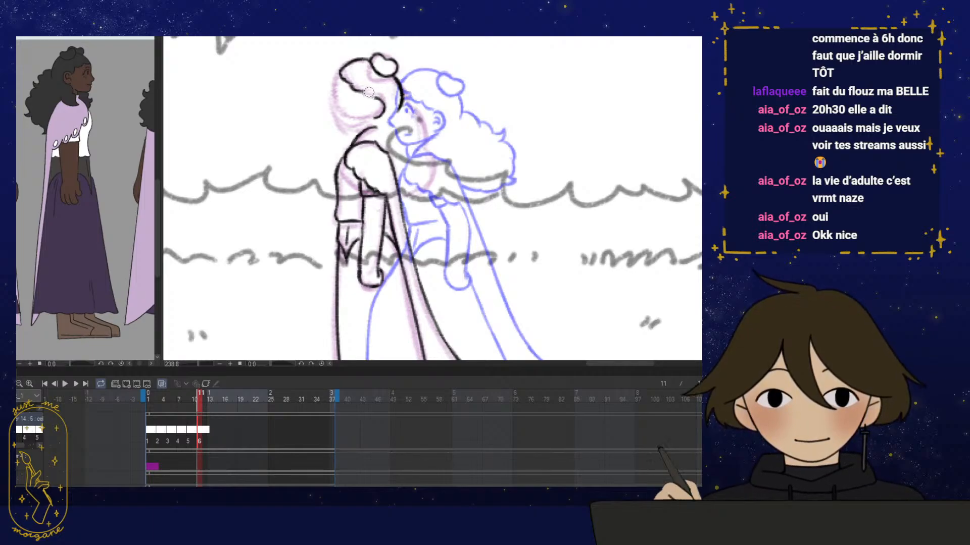
Draw the face profile on frame 11 with the forehead, nose, lips and chin, erasing stray marks
{"action": "key", "text": "e"}
{"action": "key", "text": "p"}
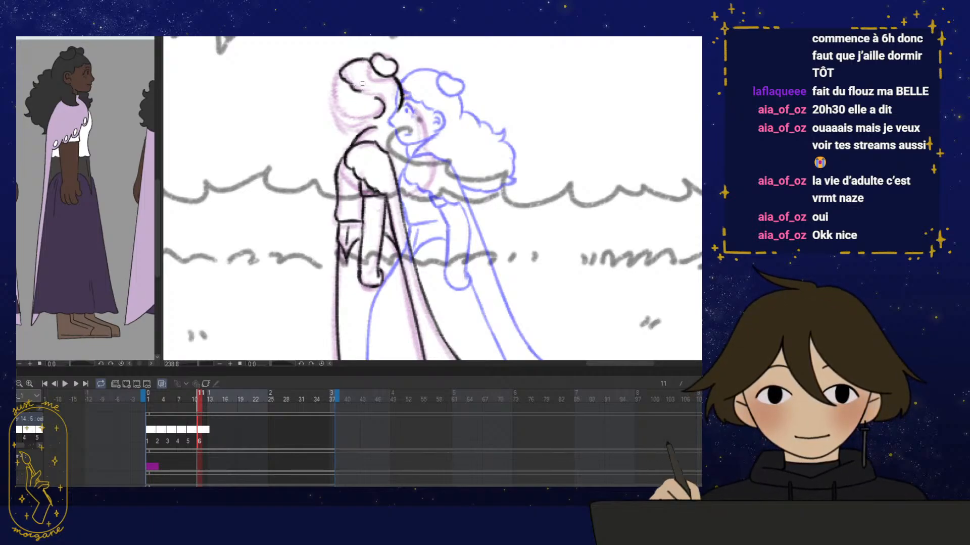
{"action": "mouse_move", "coordinate": [360, 91]}
{"action": "left_mouse_down"}
{"action": "mouse_move", "coordinate": [380, 82]}
{"action": "mouse_move", "coordinate": [336, 79]}
{"action": "mouse_move", "coordinate": [331, 116]}
{"action": "mouse_move", "coordinate": [343, 99]}
{"action": "mouse_move", "coordinate": [325, 110]}
{"action": "left_mouse_up"}
{"action": "key", "text": "e"}
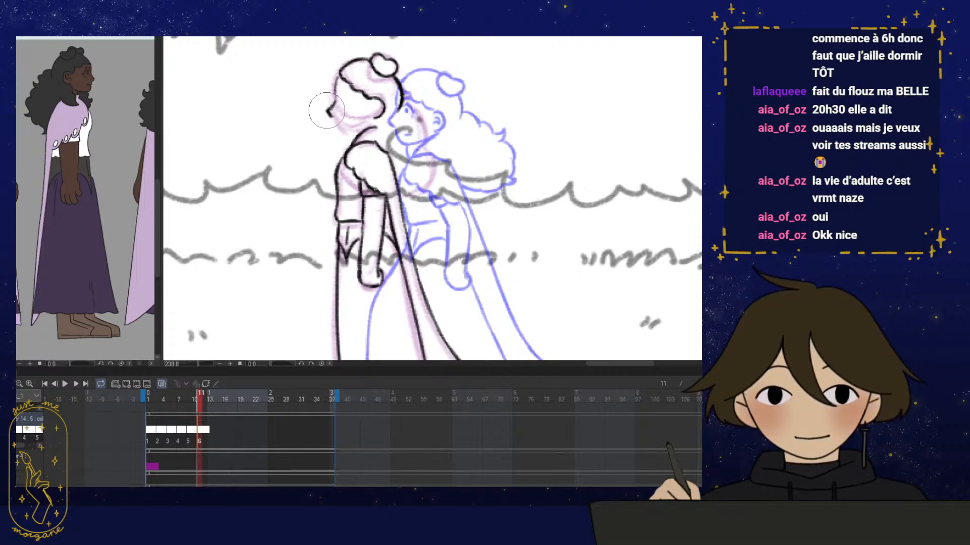
{"action": "key", "text": "p"}
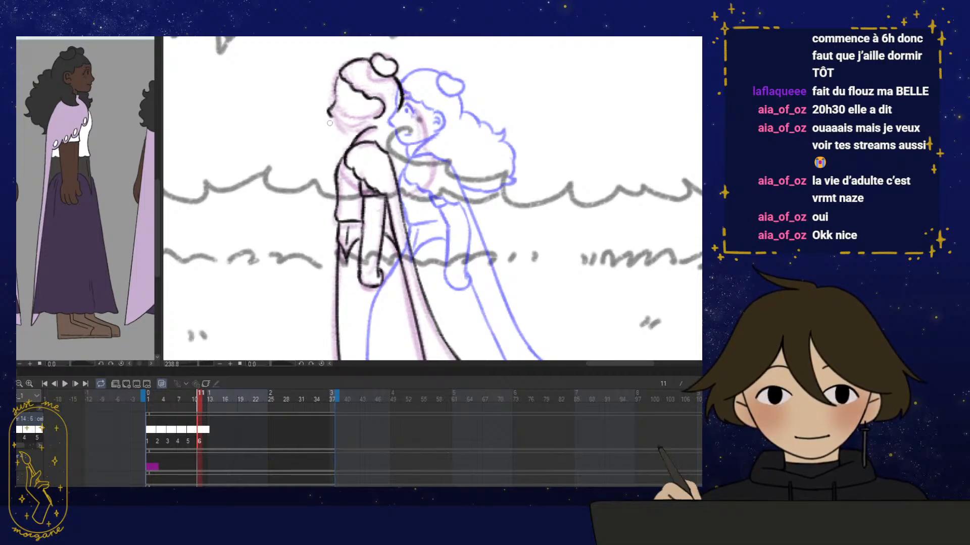
{"action": "key", "text": "e"}
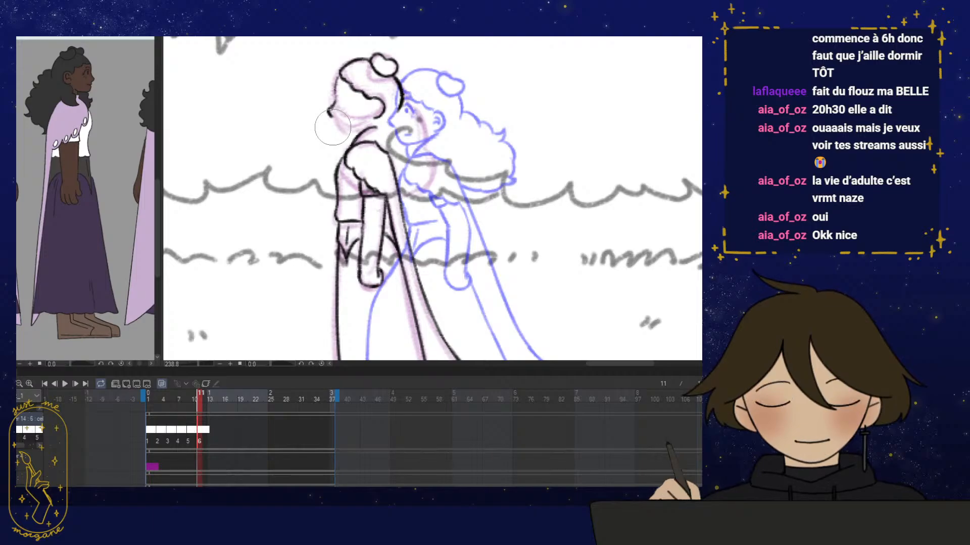
{"action": "key", "text": "p"}
{"action": "left_click_drag", "start_coordinate": [327, 112], "coordinate": [339, 79]}
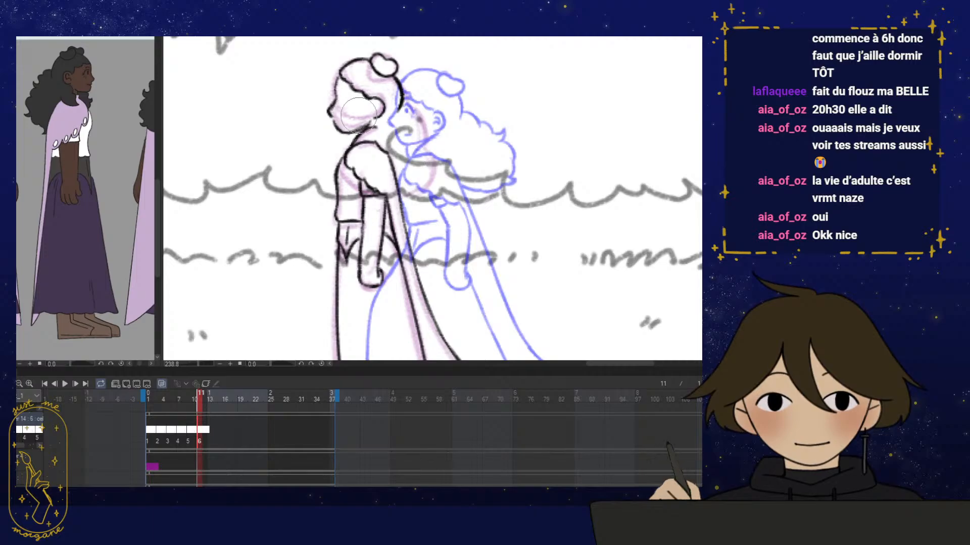
Clean up the line at the back of the head and draw the ear, mouth, eye and eyebrow
{"action": "key", "text": "e"}
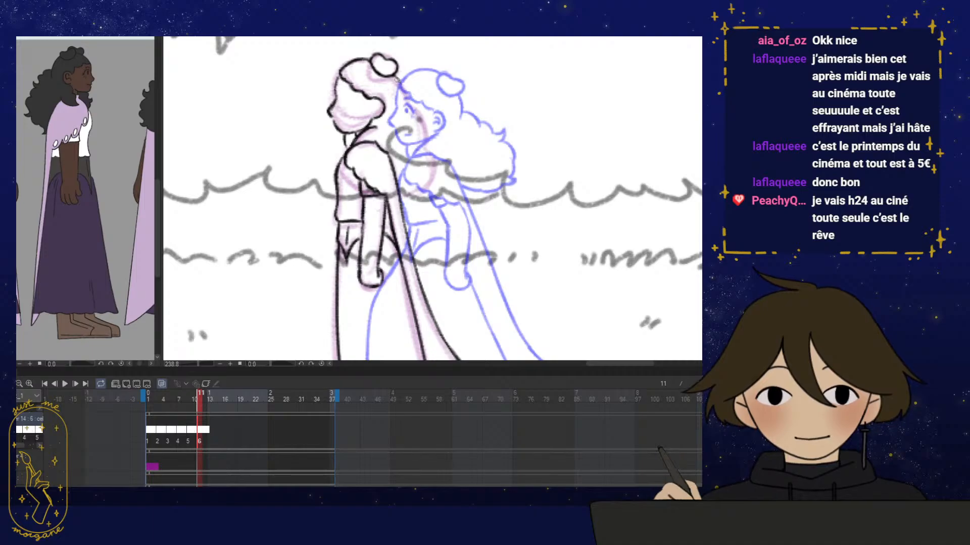
{"action": "mouse_move", "coordinate": [396, 76]}
{"action": "left_mouse_down"}
{"action": "mouse_move", "coordinate": [400, 106]}
{"action": "mouse_move", "coordinate": [403, 94]}
{"action": "mouse_move", "coordinate": [376, 111]}
{"action": "left_mouse_up"}
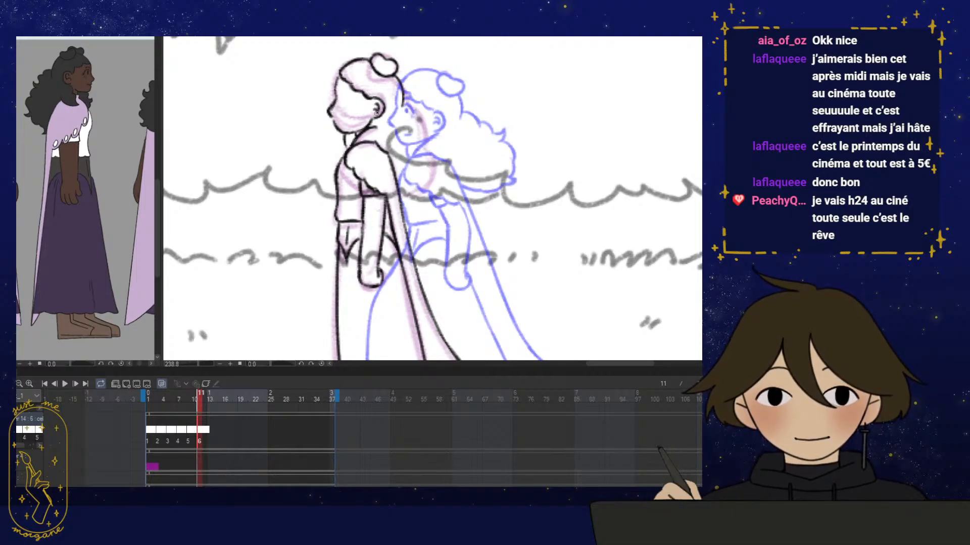
{"action": "left_click_drag", "start_coordinate": [346, 123], "coordinate": [338, 124]}
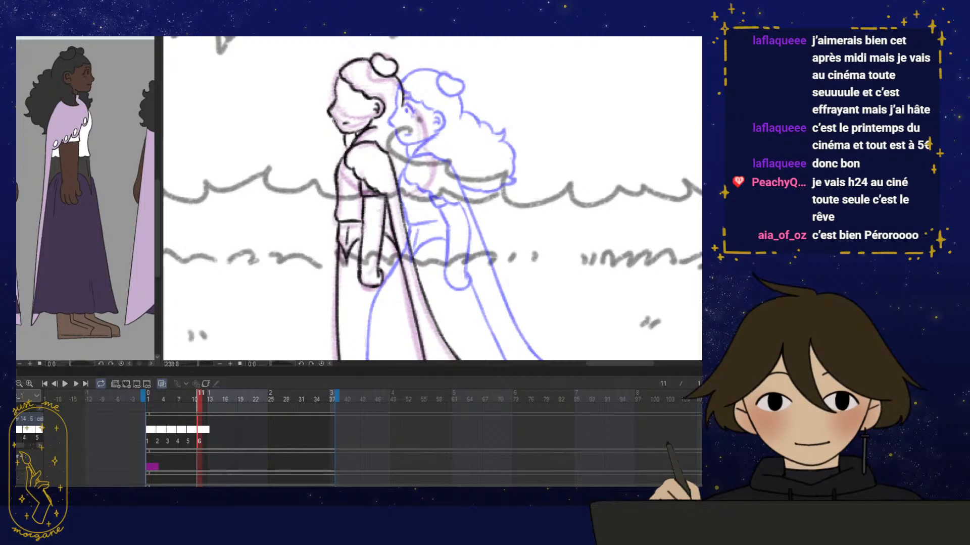
{"action": "left_click_drag", "start_coordinate": [331, 114], "coordinate": [335, 120]}
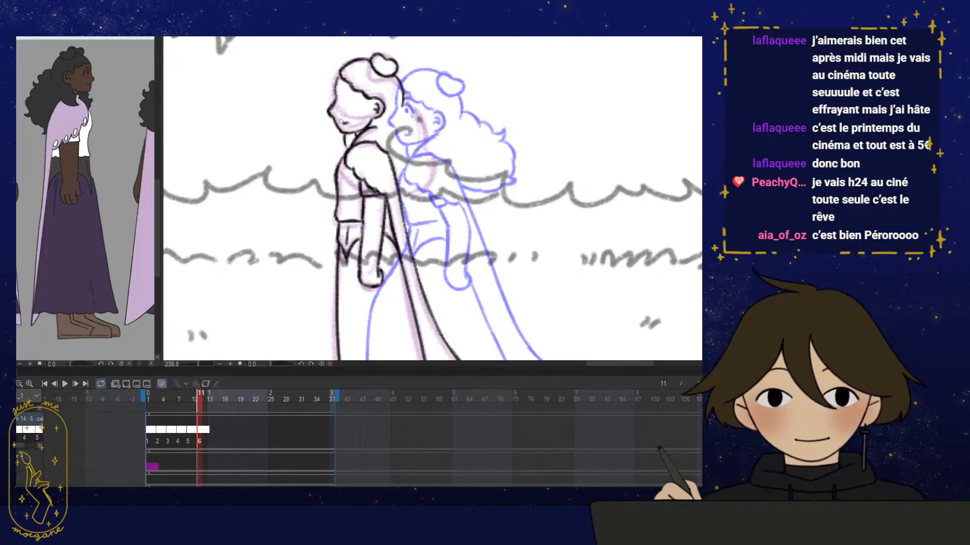
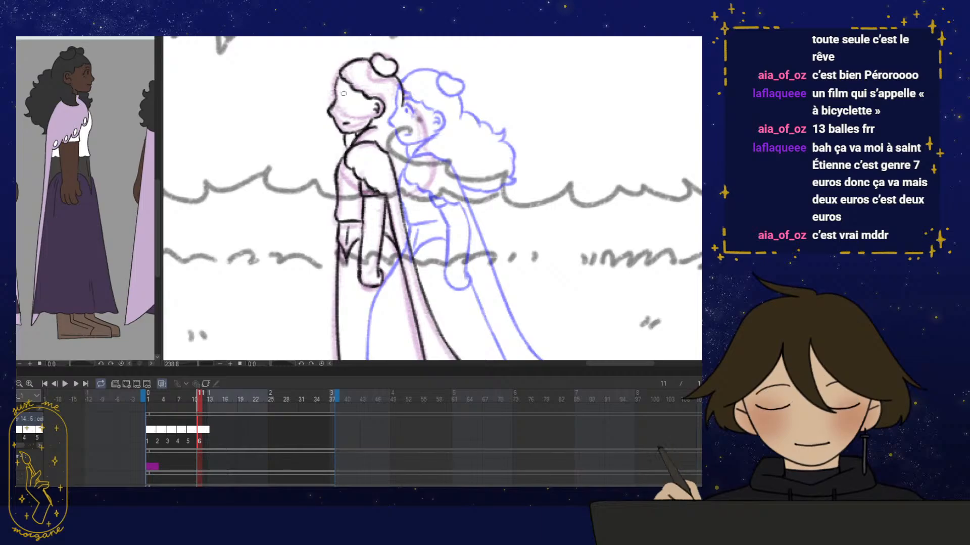
{"action": "left_click_drag", "start_coordinate": [344, 96], "coordinate": [353, 94]}
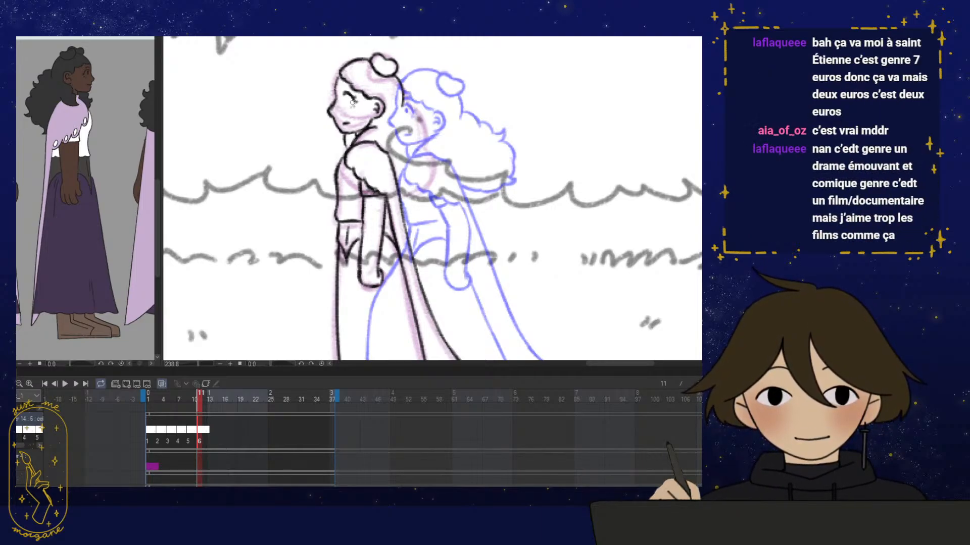
{"action": "left_click_drag", "start_coordinate": [347, 97], "coordinate": [344, 86]}
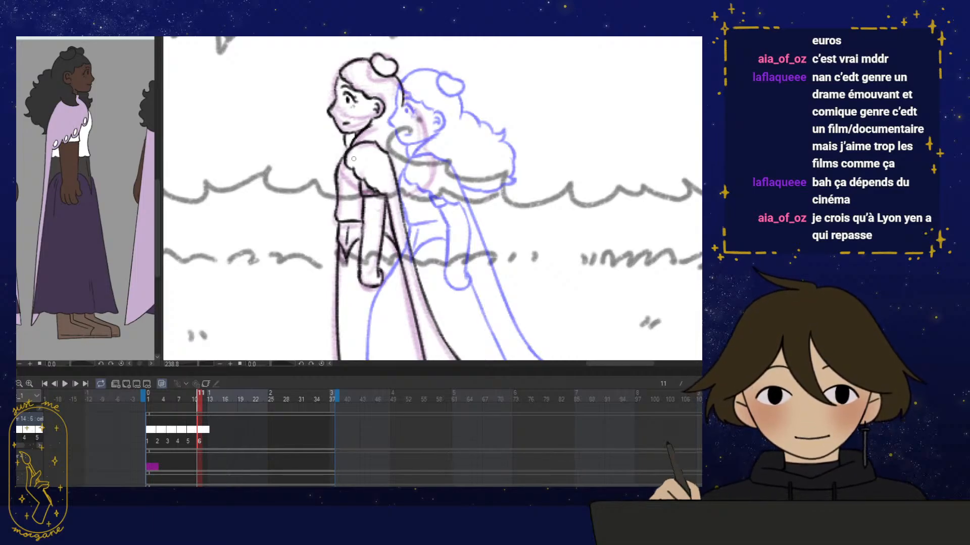
Turn off onion skin and ink the upper curve of the loose hair behind the head and its lower tip on frame 11
{"action": "key", "text": "h"}
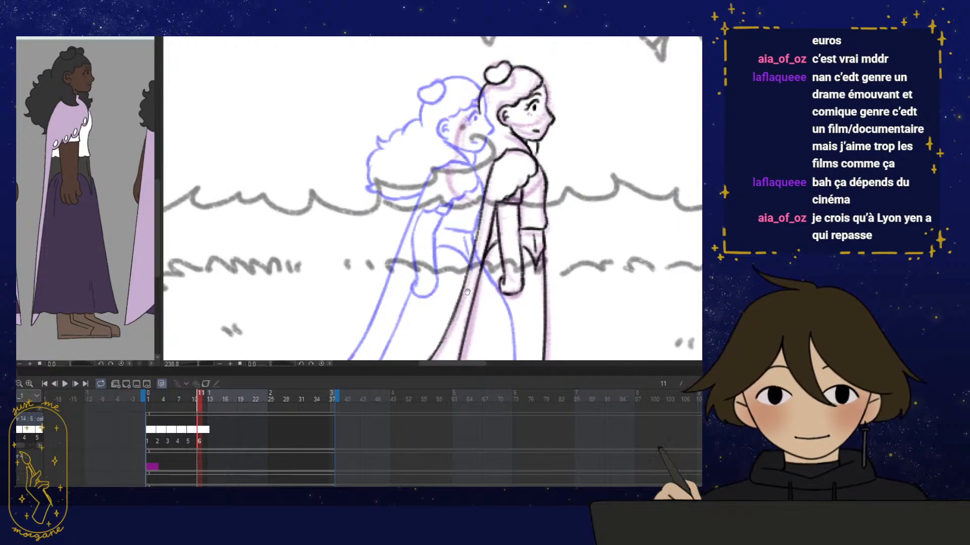
{"action": "scroll", "coordinate": [476, 96], "scroll_direction": "up", "scroll_amount": 3}
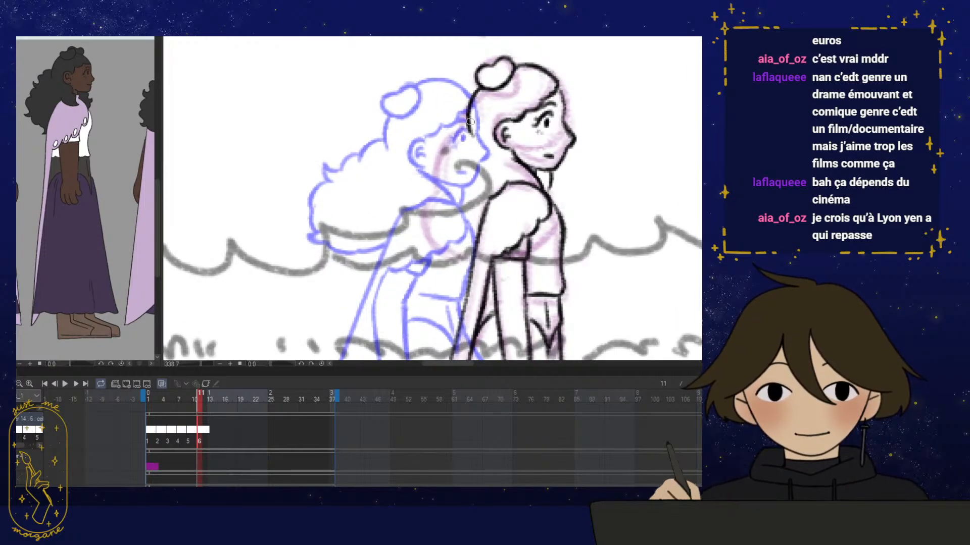
{"action": "mouse_move", "coordinate": [534, 274]}
{"action": "left_mouse_down"}
{"action": "mouse_move", "coordinate": [523, 257]}
{"action": "mouse_move", "coordinate": [496, 286]}
{"action": "left_mouse_up"}
{"action": "left_click", "coordinate": [163, 384]}
{"action": "scroll", "coordinate": [496, 287], "scroll_direction": "up", "scroll_amount": 2}
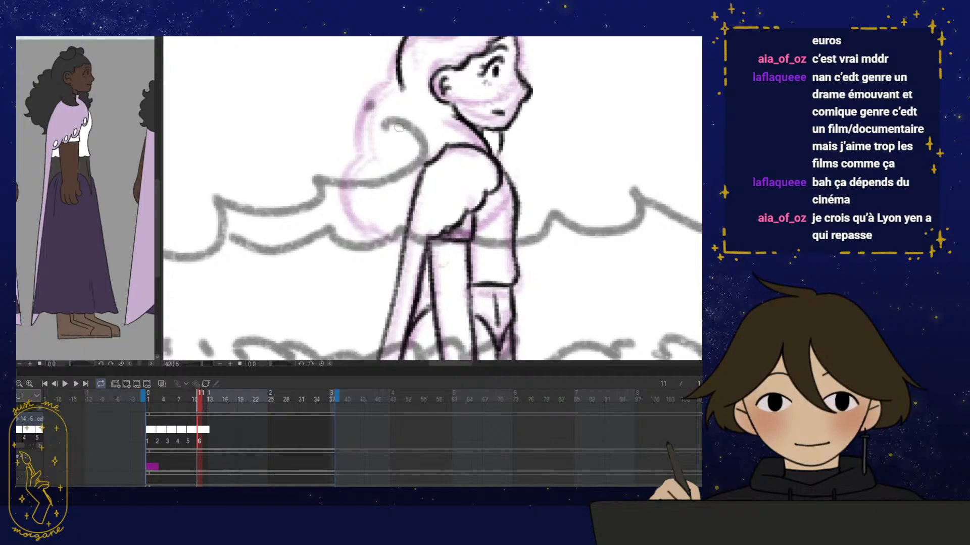
{"action": "left_click_drag", "start_coordinate": [399, 82], "coordinate": [368, 117]}
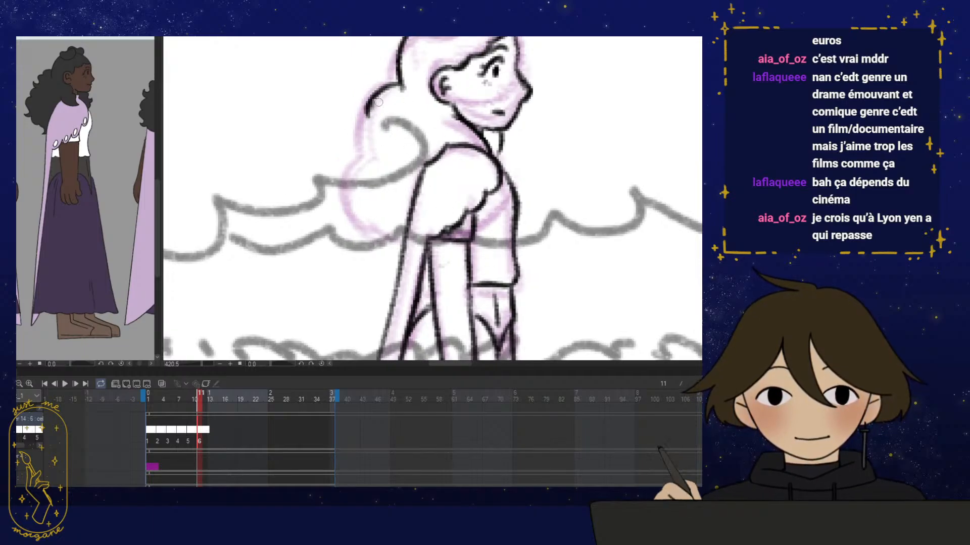
{"action": "mouse_move", "coordinate": [383, 150]}
{"action": "left_mouse_down"}
{"action": "mouse_move", "coordinate": [395, 140]}
{"action": "mouse_move", "coordinate": [387, 130]}
{"action": "left_mouse_up"}
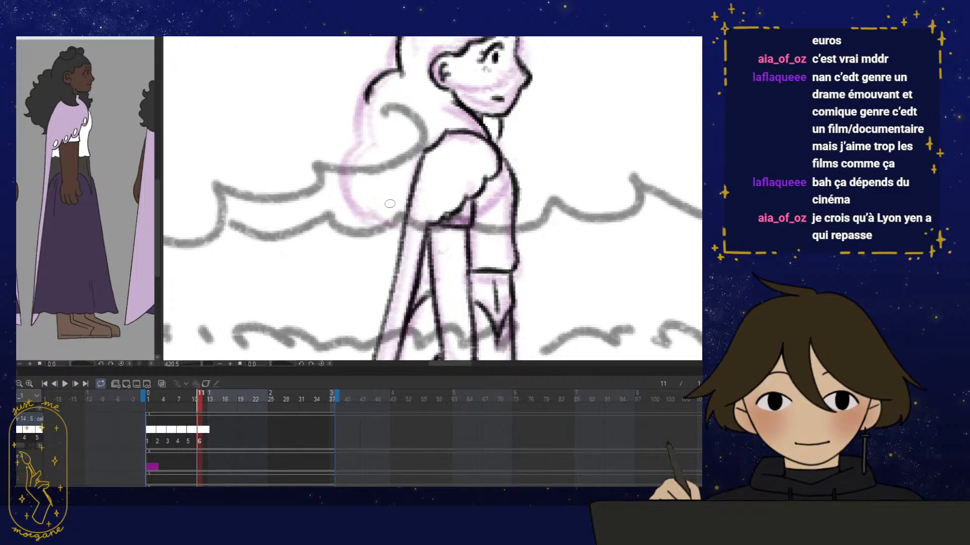
{"action": "left_click_drag", "start_coordinate": [378, 212], "coordinate": [395, 232]}
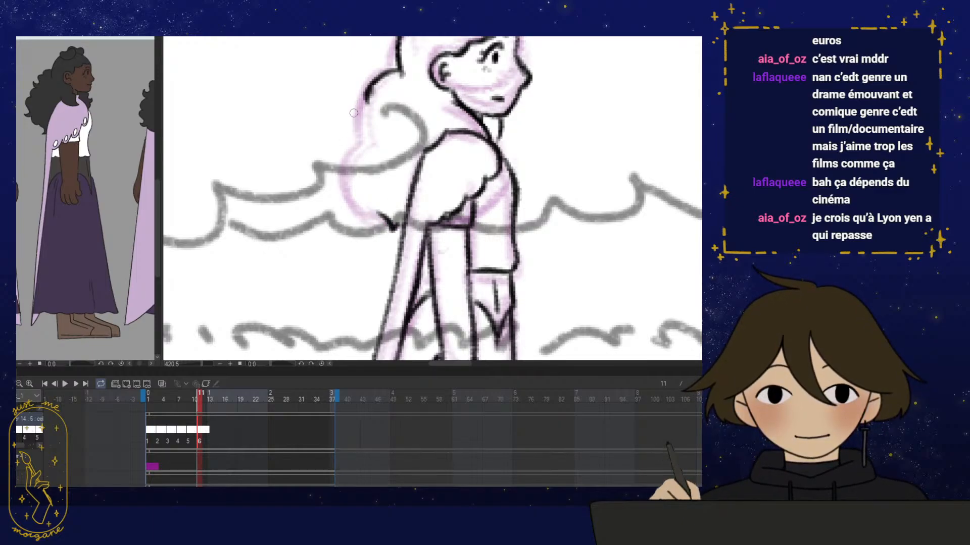
Ink the wavy back edge and bottom of the hair over the sketch, redoing misplaced strokes
{"action": "mouse_move", "coordinate": [367, 99]}
{"action": "left_mouse_down"}
{"action": "mouse_move", "coordinate": [363, 121]}
{"action": "mouse_move", "coordinate": [348, 115]}
{"action": "mouse_move", "coordinate": [366, 127]}
{"action": "mouse_move", "coordinate": [347, 129]}
{"action": "mouse_move", "coordinate": [357, 164]}
{"action": "left_mouse_up"}
{"action": "key", "text": "e"}
{"action": "key", "text": "p"}
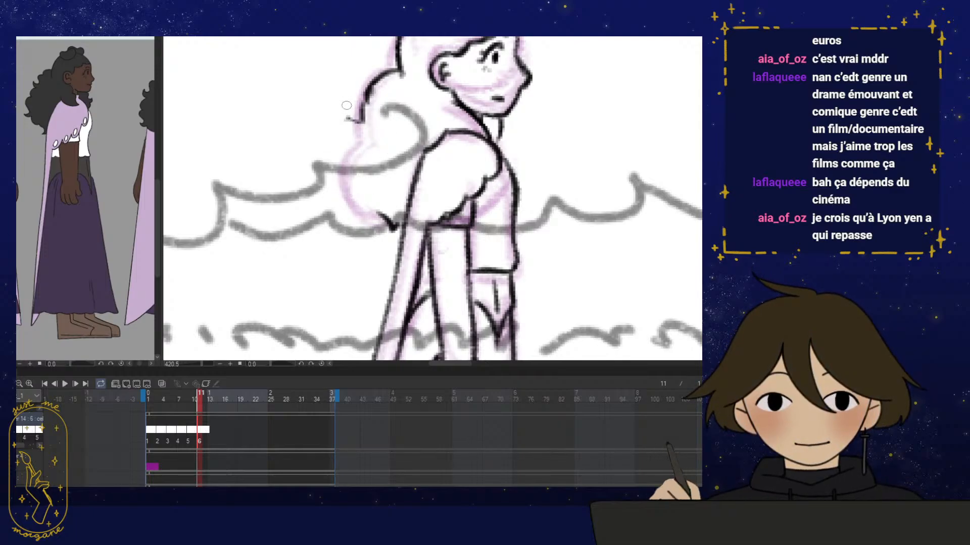
{"action": "mouse_move", "coordinate": [350, 107]}
{"action": "left_mouse_down"}
{"action": "mouse_move", "coordinate": [365, 133]}
{"action": "mouse_move", "coordinate": [352, 135]}
{"action": "mouse_move", "coordinate": [333, 174]}
{"action": "mouse_move", "coordinate": [353, 208]}
{"action": "mouse_move", "coordinate": [380, 219]}
{"action": "mouse_move", "coordinate": [342, 215]}
{"action": "mouse_move", "coordinate": [367, 221]}
{"action": "left_mouse_up"}
{"action": "key", "text": "ctrl+z"}
{"action": "key", "text": "e"}
{"action": "key", "text": "b"}
{"action": "mouse_move", "coordinate": [358, 211]}
{"action": "left_mouse_down"}
{"action": "mouse_move", "coordinate": [378, 218]}
{"action": "mouse_move", "coordinate": [338, 211]}
{"action": "left_mouse_up"}
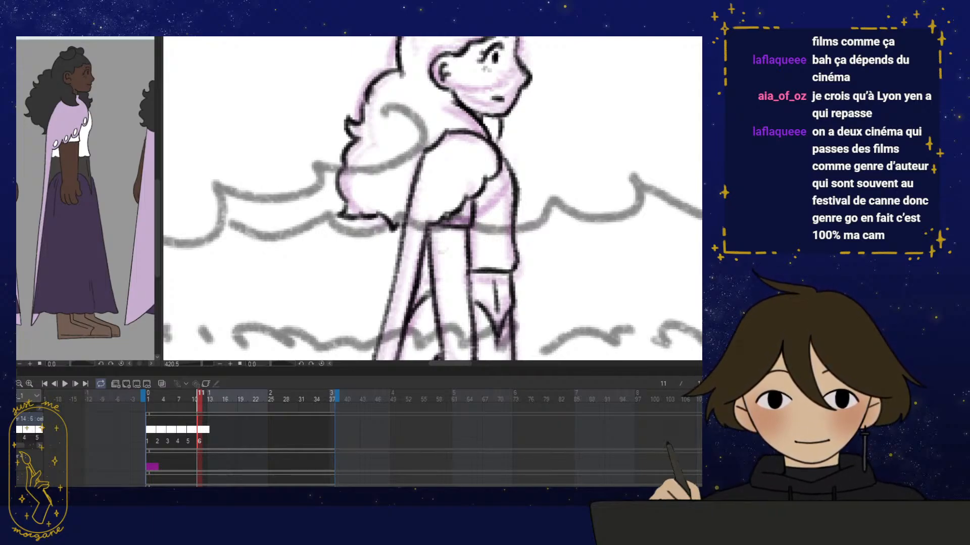
Go to frame 13 and add a new blank cel for the next drawing
{"action": "left_click_drag", "start_coordinate": [531, 205], "coordinate": [481, 279]}
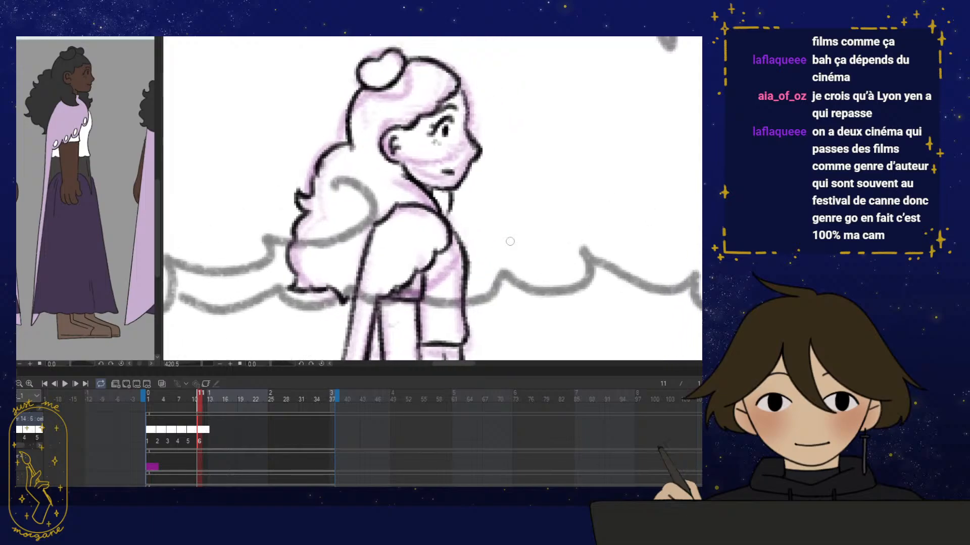
{"action": "key", "text": "h"}
{"action": "mouse_move", "coordinate": [529, 208]}
{"action": "left_mouse_down"}
{"action": "mouse_move", "coordinate": [505, 217]}
{"action": "mouse_move", "coordinate": [519, 232]}
{"action": "mouse_move", "coordinate": [522, 262]}
{"action": "mouse_move", "coordinate": [481, 210]}
{"action": "left_mouse_up"}
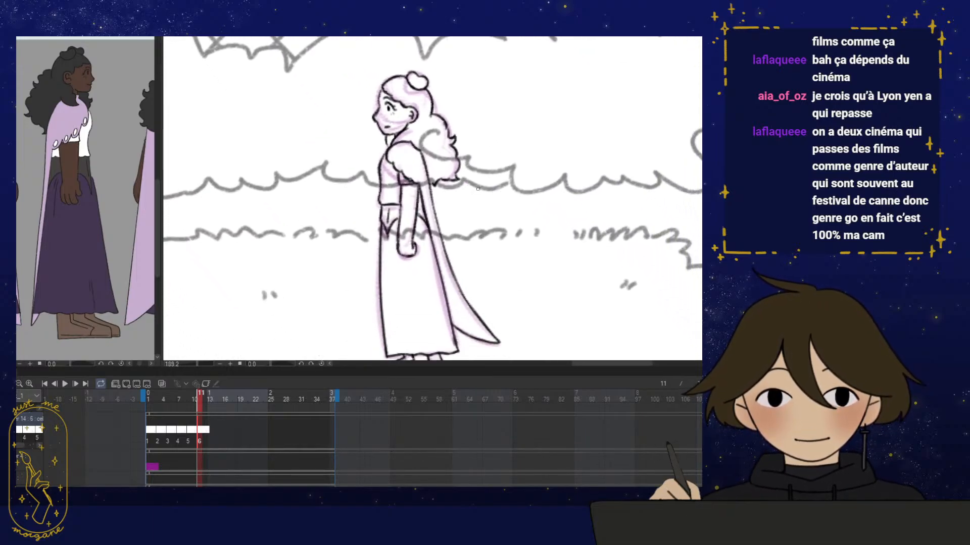
{"action": "left_click", "coordinate": [194, 399]}
{"action": "mouse_move", "coordinate": [181, 397]}
{"action": "left_mouse_down"}
{"action": "mouse_move", "coordinate": [202, 399]}
{"action": "mouse_move", "coordinate": [168, 407]}
{"action": "mouse_move", "coordinate": [208, 405]}
{"action": "left_mouse_up"}
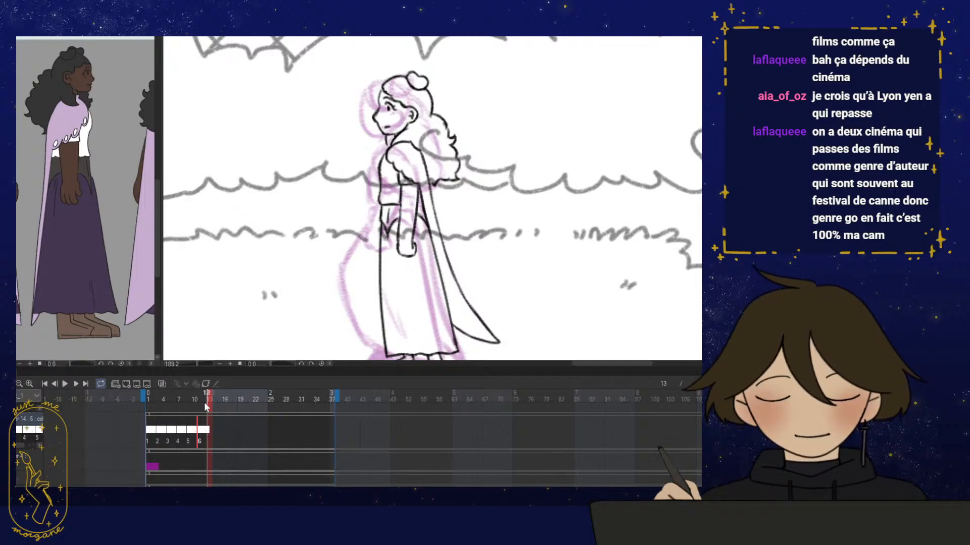
{"action": "key", "text": "ctrl+shift+n"}
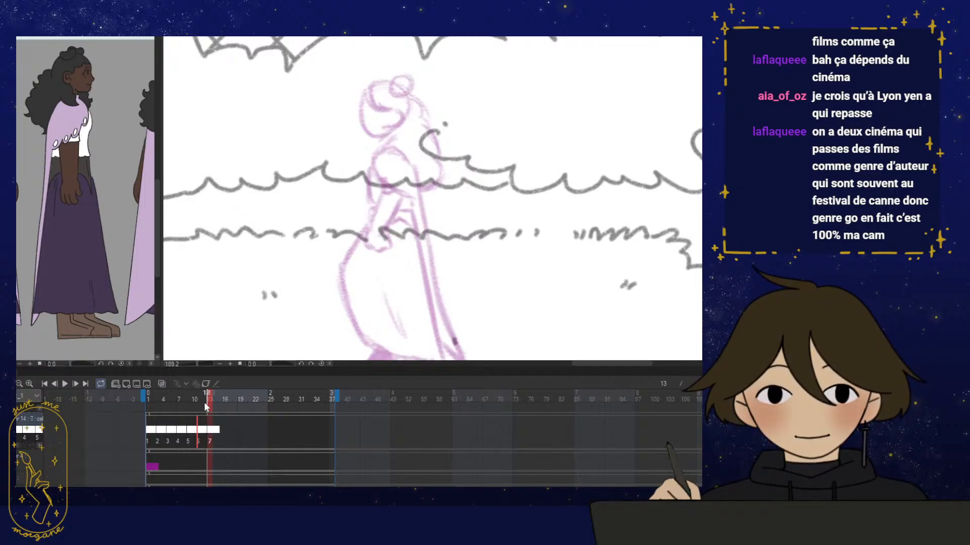
{"action": "left_click_drag", "start_coordinate": [561, 265], "coordinate": [539, 221]}
{"action": "left_click_drag", "start_coordinate": [550, 221], "coordinate": [487, 220]}
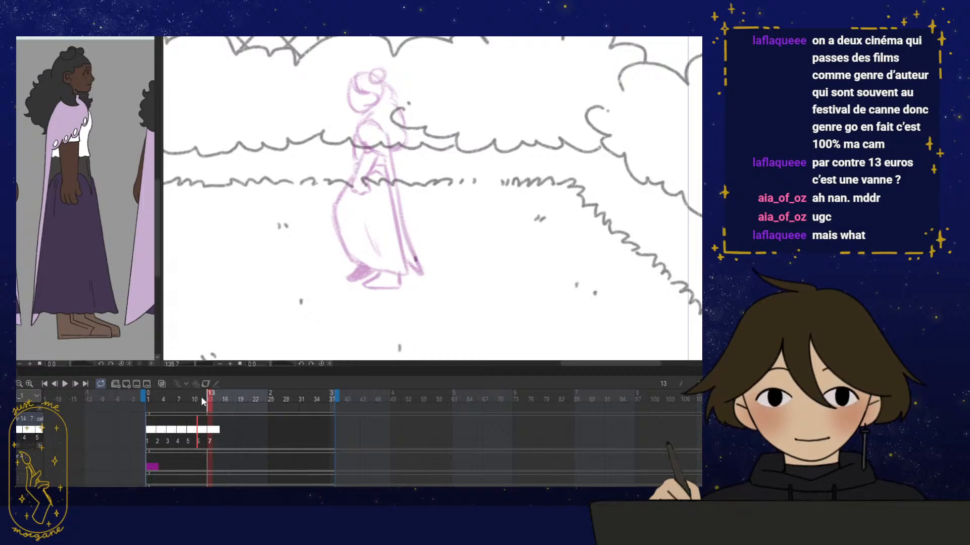
Turn on onion skin on frame 13 and ink the planted front shoe with its outline, sole and inner detail lines
{"action": "left_click_drag", "start_coordinate": [202, 401], "coordinate": [208, 403]}
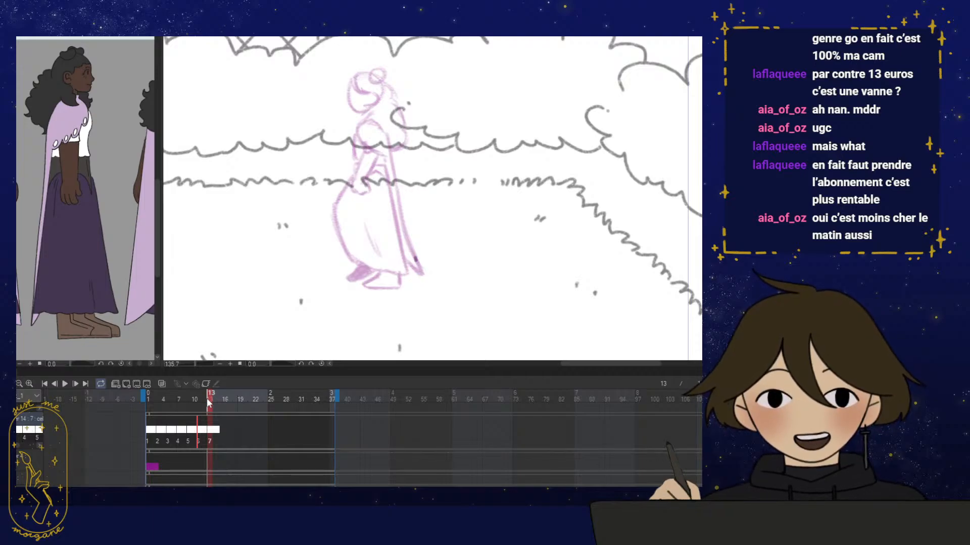
{"action": "left_click_drag", "start_coordinate": [210, 397], "coordinate": [211, 397]}
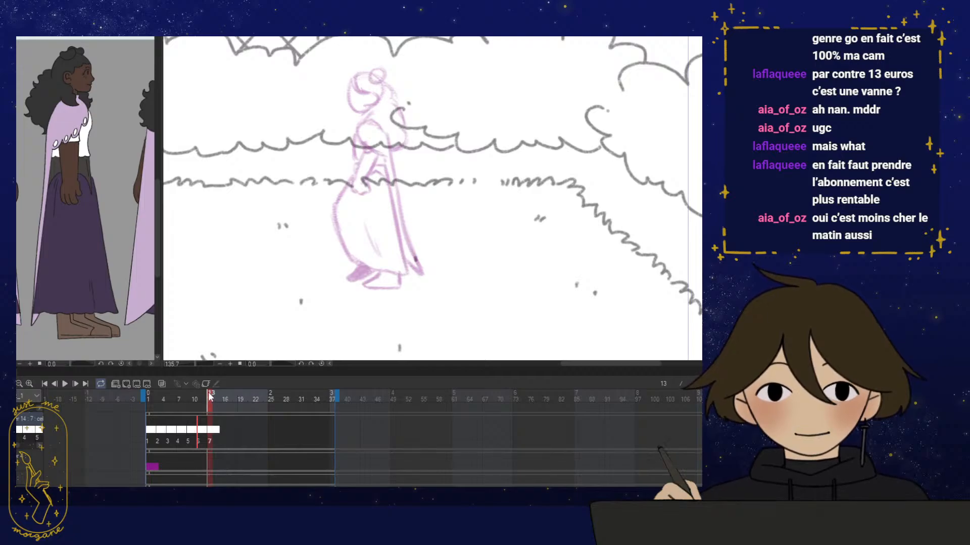
{"action": "left_click", "coordinate": [162, 384]}
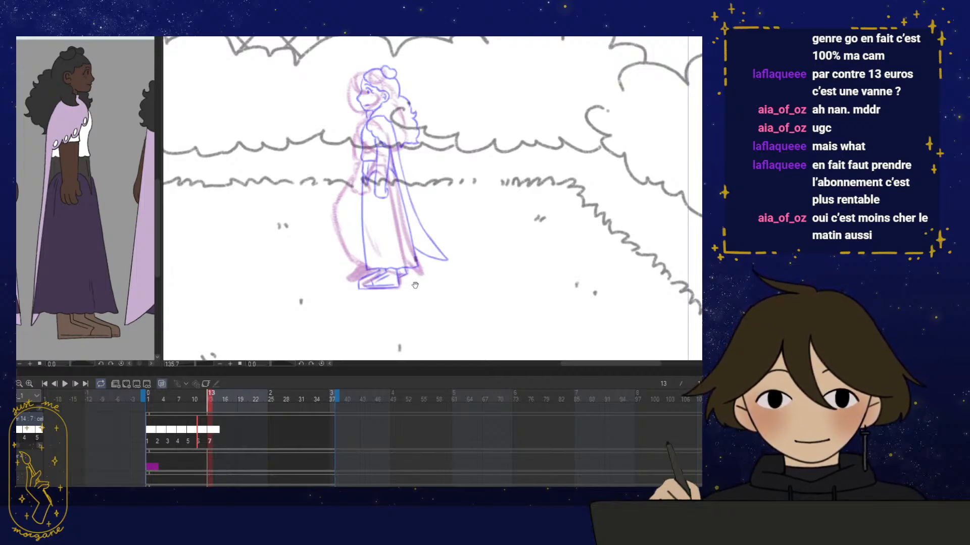
{"action": "scroll", "coordinate": [462, 230], "scroll_direction": "up", "scroll_amount": 5}
{"action": "left_click_drag", "start_coordinate": [469, 200], "coordinate": [476, 253]}
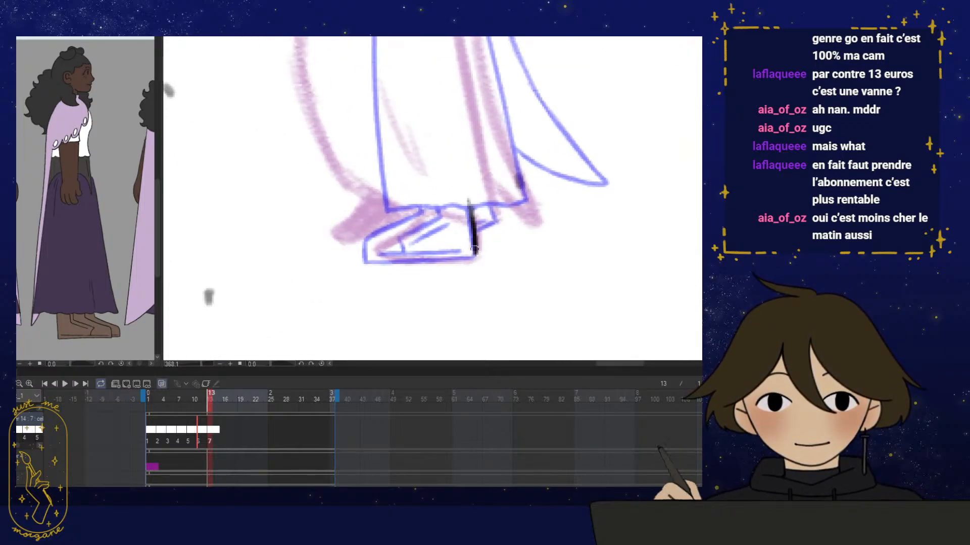
{"action": "scroll", "coordinate": [411, 252], "scroll_direction": "up", "scroll_amount": 3}
{"action": "mouse_move", "coordinate": [468, 171]}
{"action": "left_mouse_down"}
{"action": "mouse_move", "coordinate": [377, 236]}
{"action": "mouse_move", "coordinate": [378, 254]}
{"action": "mouse_move", "coordinate": [396, 258]}
{"action": "mouse_move", "coordinate": [378, 268]}
{"action": "mouse_move", "coordinate": [555, 261]}
{"action": "mouse_move", "coordinate": [426, 272]}
{"action": "mouse_move", "coordinate": [447, 263]}
{"action": "mouse_move", "coordinate": [404, 260]}
{"action": "mouse_move", "coordinate": [510, 256]}
{"action": "left_mouse_up"}
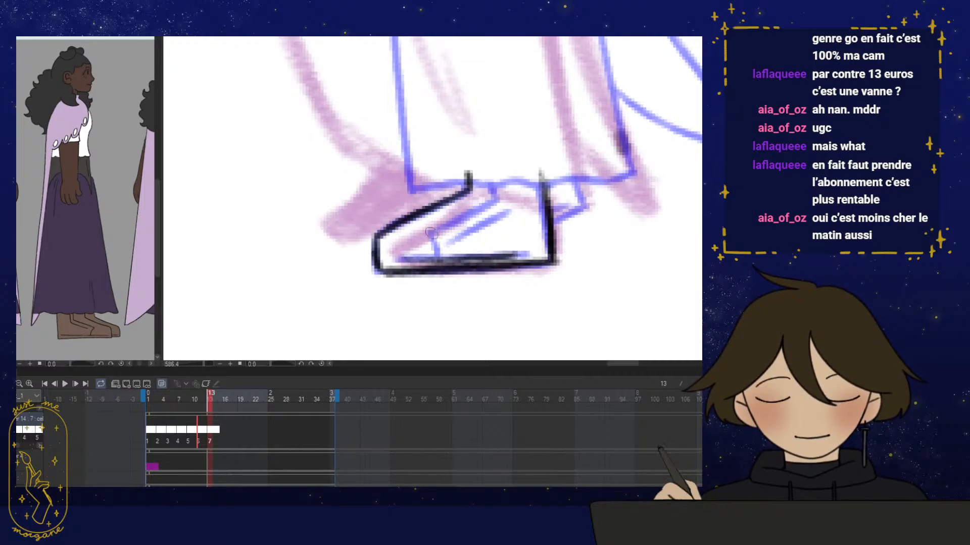
{"action": "left_click_drag", "start_coordinate": [432, 234], "coordinate": [437, 257]}
{"action": "mouse_move", "coordinate": [433, 235]}
{"action": "left_mouse_down"}
{"action": "mouse_move", "coordinate": [489, 198]}
{"action": "mouse_move", "coordinate": [505, 213]}
{"action": "mouse_move", "coordinate": [459, 273]}
{"action": "left_mouse_up"}
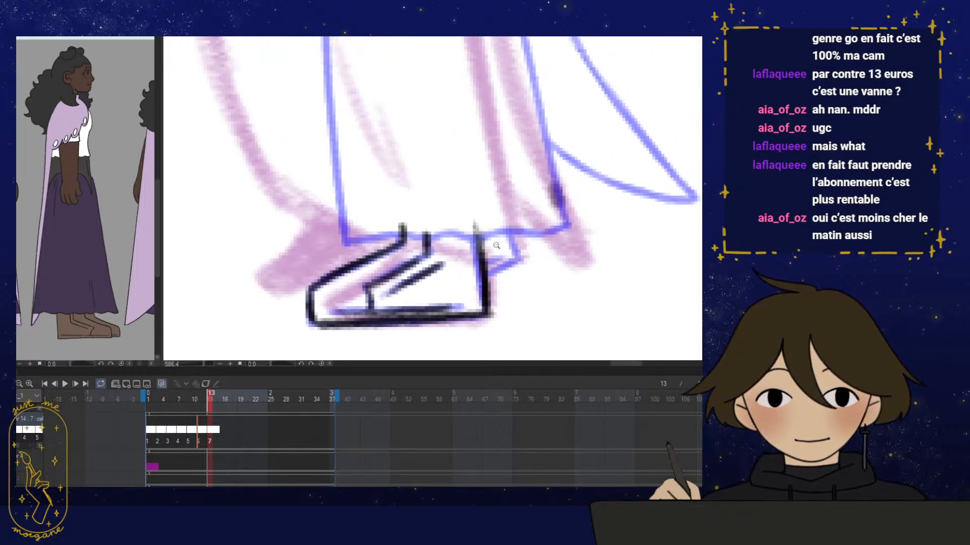
Ink the outline of the raised second foot behind the front shoe
{"action": "left_click_drag", "start_coordinate": [496, 245], "coordinate": [454, 252]}
{"action": "mouse_move", "coordinate": [490, 274]}
{"action": "left_mouse_down"}
{"action": "mouse_move", "coordinate": [432, 328]}
{"action": "mouse_move", "coordinate": [430, 303]}
{"action": "left_mouse_up"}
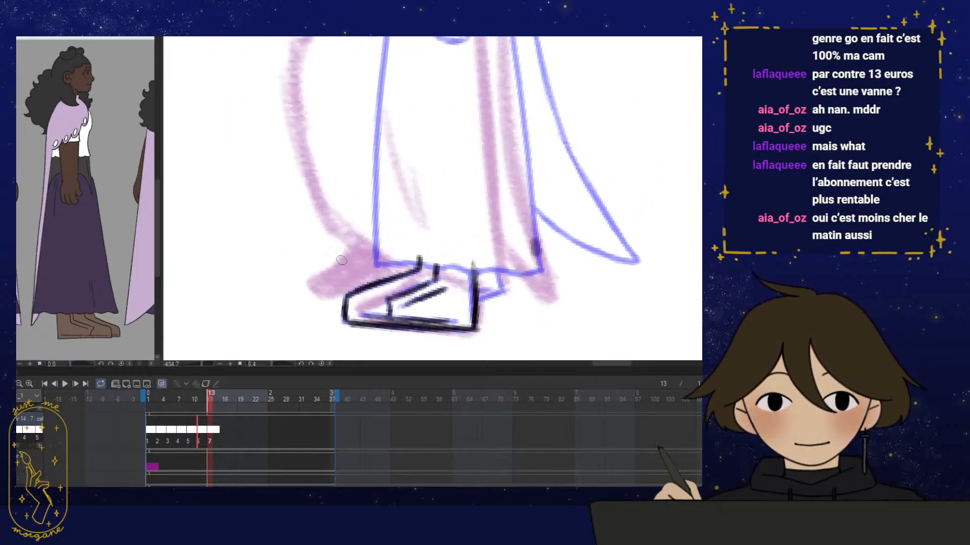
{"action": "left_click_drag", "start_coordinate": [363, 243], "coordinate": [316, 279]}
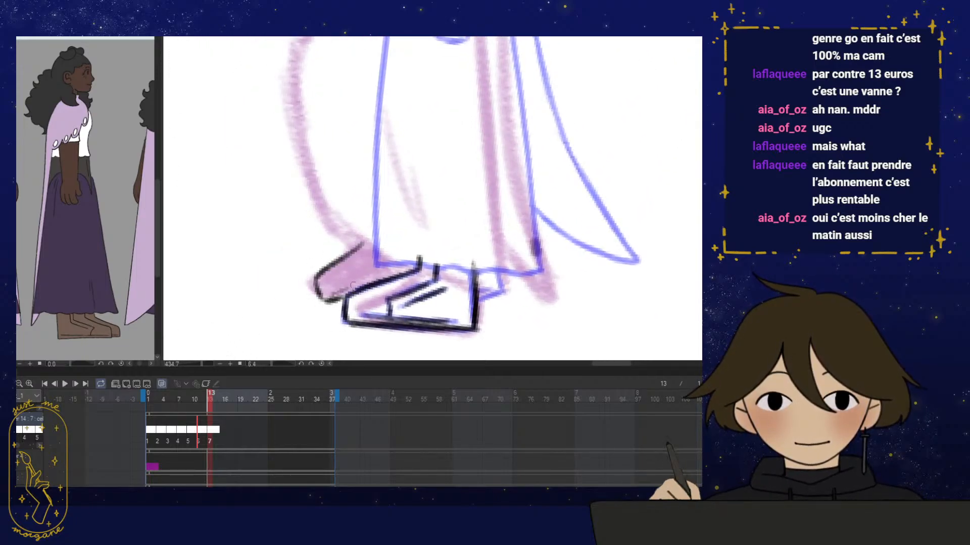
Turn off onion skin and ink the front edge of the skirt from the waist over the bent knee towards the feet
{"action": "left_click_drag", "start_coordinate": [487, 262], "coordinate": [386, 234]}
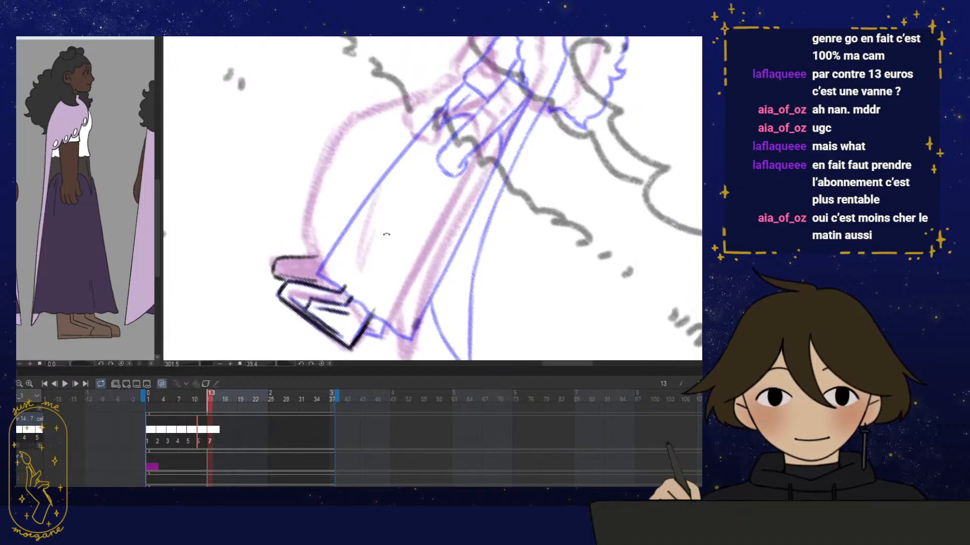
{"action": "left_click", "coordinate": [162, 383]}
{"action": "left_click_drag", "start_coordinate": [410, 307], "coordinate": [386, 317]}
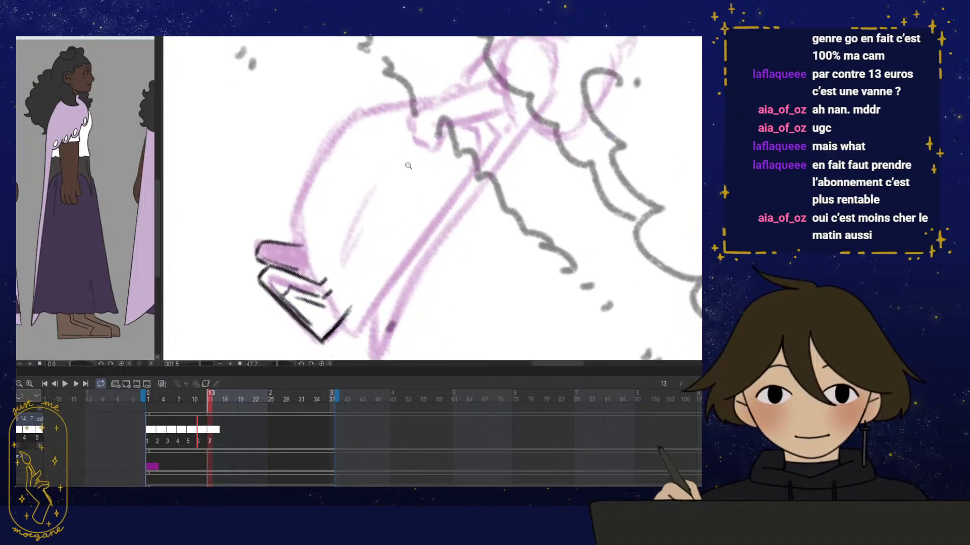
{"action": "left_click_drag", "start_coordinate": [408, 166], "coordinate": [426, 139]}
{"action": "left_click_drag", "start_coordinate": [453, 89], "coordinate": [462, 85]}
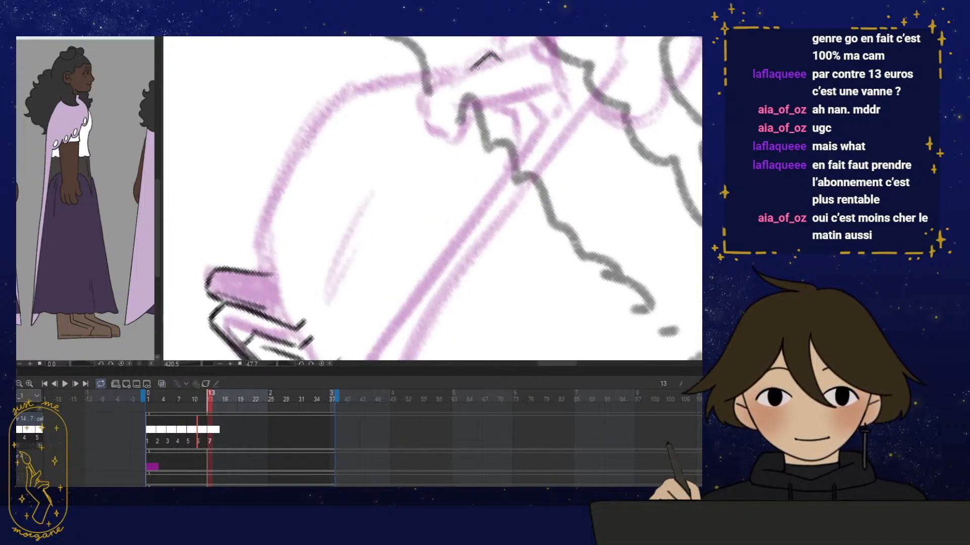
{"action": "mouse_move", "coordinate": [497, 54]}
{"action": "left_mouse_down"}
{"action": "mouse_move", "coordinate": [344, 94]}
{"action": "mouse_move", "coordinate": [261, 237]}
{"action": "left_mouse_up"}
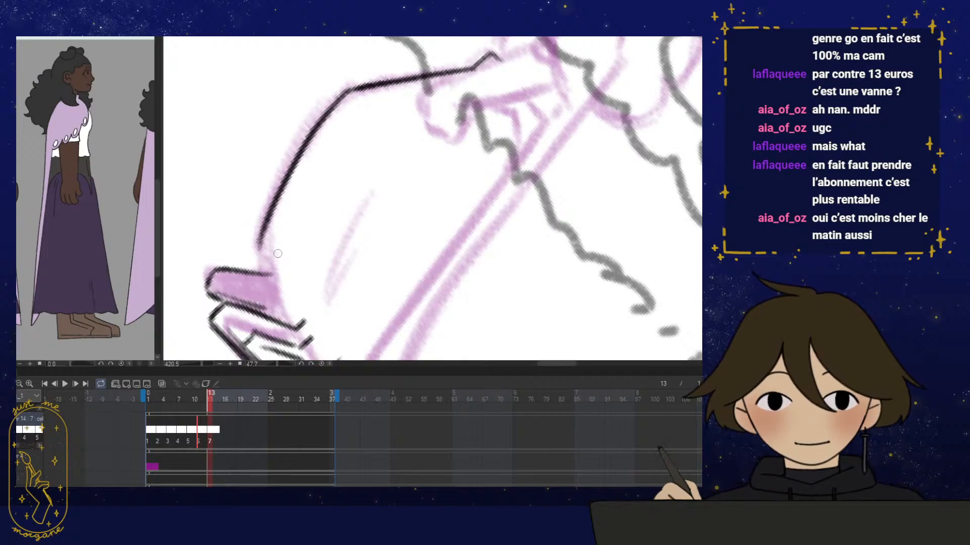
Ink the waistline and curved drape at the hip, plus the forearm with its rounded hand
{"action": "key", "text": "ctrl+at"}
{"action": "key", "text": "h"}
{"action": "left_click_drag", "start_coordinate": [461, 236], "coordinate": [483, 277]}
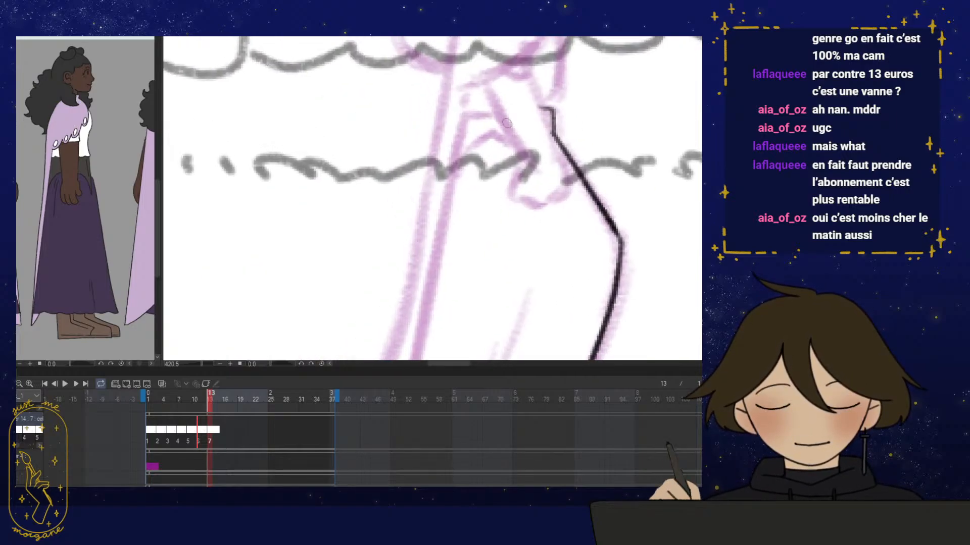
{"action": "mouse_move", "coordinate": [496, 113]}
{"action": "left_mouse_down"}
{"action": "mouse_move", "coordinate": [545, 160]}
{"action": "mouse_move", "coordinate": [484, 132]}
{"action": "mouse_move", "coordinate": [460, 163]}
{"action": "mouse_move", "coordinate": [494, 130]}
{"action": "mouse_move", "coordinate": [563, 193]}
{"action": "mouse_move", "coordinate": [535, 196]}
{"action": "mouse_move", "coordinate": [543, 209]}
{"action": "mouse_move", "coordinate": [524, 233]}
{"action": "mouse_move", "coordinate": [550, 201]}
{"action": "mouse_move", "coordinate": [523, 249]}
{"action": "mouse_move", "coordinate": [548, 218]}
{"action": "mouse_move", "coordinate": [560, 158]}
{"action": "mouse_move", "coordinate": [511, 230]}
{"action": "mouse_move", "coordinate": [536, 228]}
{"action": "mouse_move", "coordinate": [548, 207]}
{"action": "mouse_move", "coordinate": [555, 185]}
{"action": "left_mouse_up"}
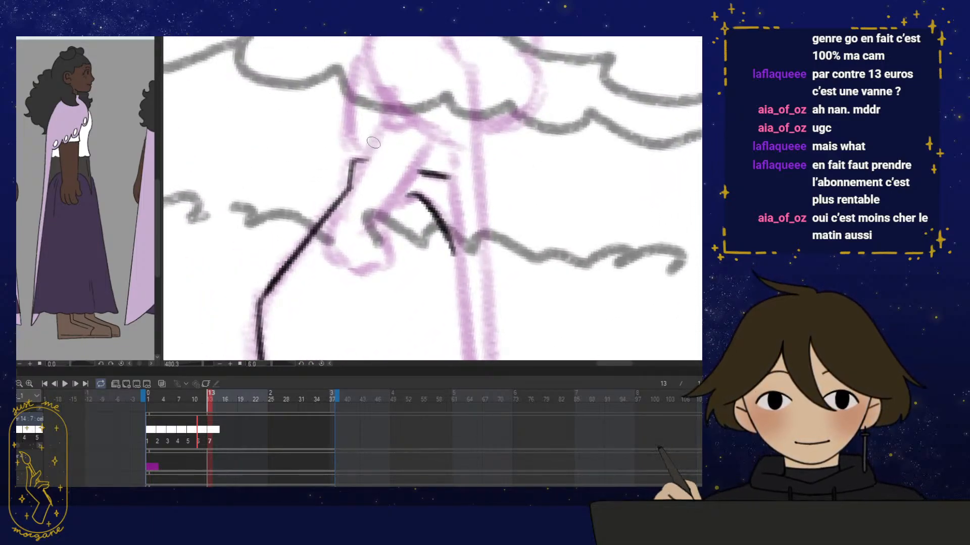
{"action": "mouse_move", "coordinate": [387, 121]}
{"action": "left_mouse_down"}
{"action": "mouse_move", "coordinate": [329, 233]}
{"action": "mouse_move", "coordinate": [340, 257]}
{"action": "left_mouse_up"}
{"action": "mouse_move", "coordinate": [434, 142]}
{"action": "left_mouse_down"}
{"action": "mouse_move", "coordinate": [379, 231]}
{"action": "mouse_move", "coordinate": [389, 248]}
{"action": "mouse_move", "coordinate": [352, 263]}
{"action": "mouse_move", "coordinate": [368, 262]}
{"action": "mouse_move", "coordinate": [335, 253]}
{"action": "mouse_move", "coordinate": [376, 261]}
{"action": "mouse_move", "coordinate": [387, 227]}
{"action": "left_mouse_up"}
{"action": "key", "text": "e"}
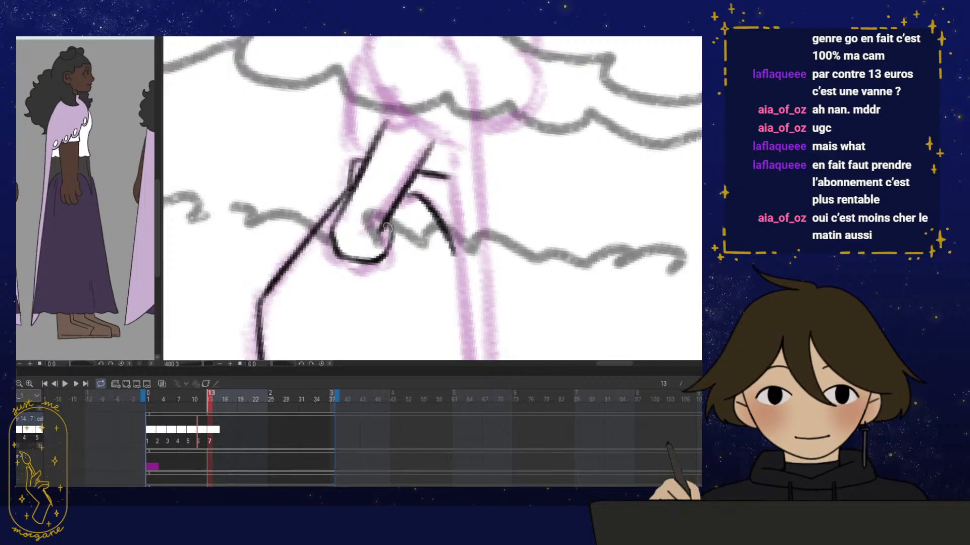
Ink the wavy skirt hem above both feet and erase the shoe lines that cross it
{"action": "left_click_drag", "start_coordinate": [471, 220], "coordinate": [444, 206]}
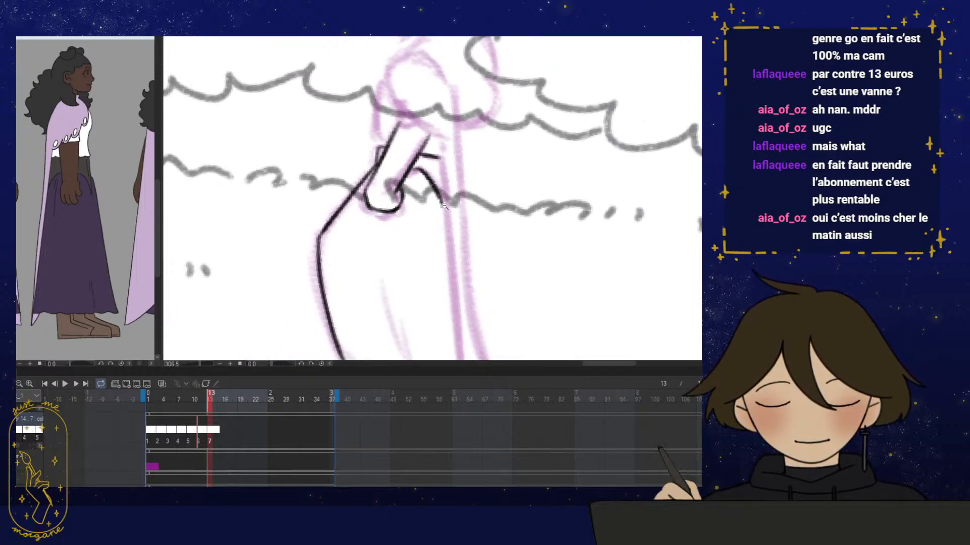
{"action": "mouse_move", "coordinate": [466, 261]}
{"action": "left_mouse_down"}
{"action": "mouse_move", "coordinate": [469, 285]}
{"action": "mouse_move", "coordinate": [457, 283]}
{"action": "mouse_move", "coordinate": [446, 193]}
{"action": "mouse_move", "coordinate": [448, 237]}
{"action": "mouse_move", "coordinate": [422, 219]}
{"action": "mouse_move", "coordinate": [424, 328]}
{"action": "mouse_move", "coordinate": [335, 263]}
{"action": "mouse_move", "coordinate": [352, 152]}
{"action": "mouse_move", "coordinate": [383, 108]}
{"action": "mouse_move", "coordinate": [360, 72]}
{"action": "mouse_move", "coordinate": [354, 112]}
{"action": "left_mouse_up"}
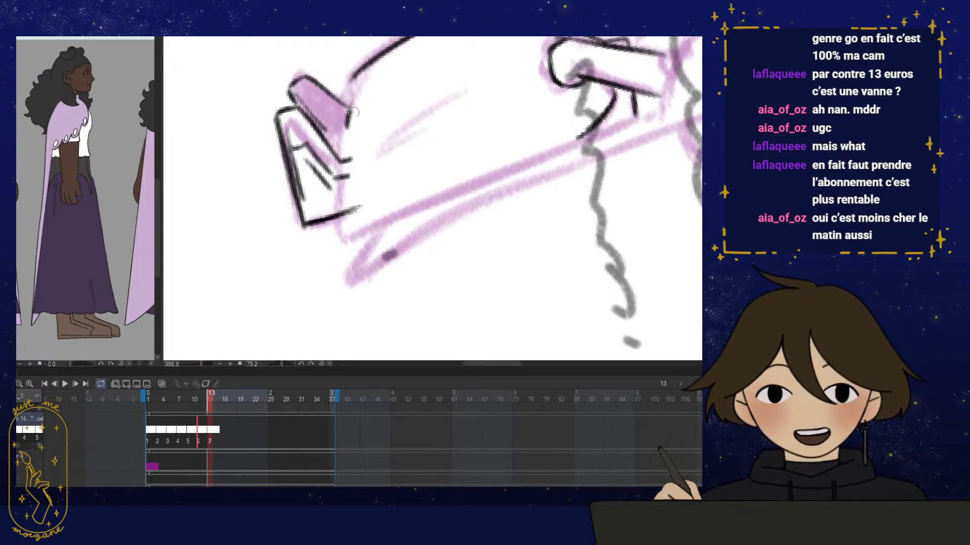
{"action": "scroll", "coordinate": [350, 119], "scroll_direction": "up", "scroll_amount": 1}
{"action": "mouse_move", "coordinate": [355, 67]}
{"action": "left_mouse_down"}
{"action": "mouse_move", "coordinate": [358, 100]}
{"action": "mouse_move", "coordinate": [351, 97]}
{"action": "mouse_move", "coordinate": [340, 134]}
{"action": "mouse_move", "coordinate": [347, 222]}
{"action": "mouse_move", "coordinate": [339, 214]}
{"action": "mouse_move", "coordinate": [337, 237]}
{"action": "mouse_move", "coordinate": [347, 262]}
{"action": "left_mouse_up"}
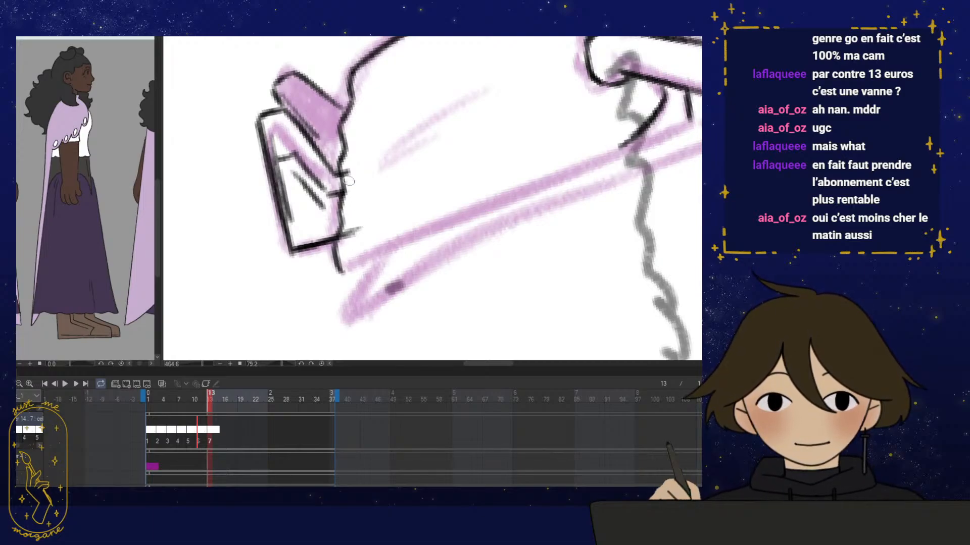
{"action": "left_click_drag", "start_coordinate": [347, 173], "coordinate": [346, 166]}
{"action": "left_click_drag", "start_coordinate": [348, 221], "coordinate": [358, 245]}
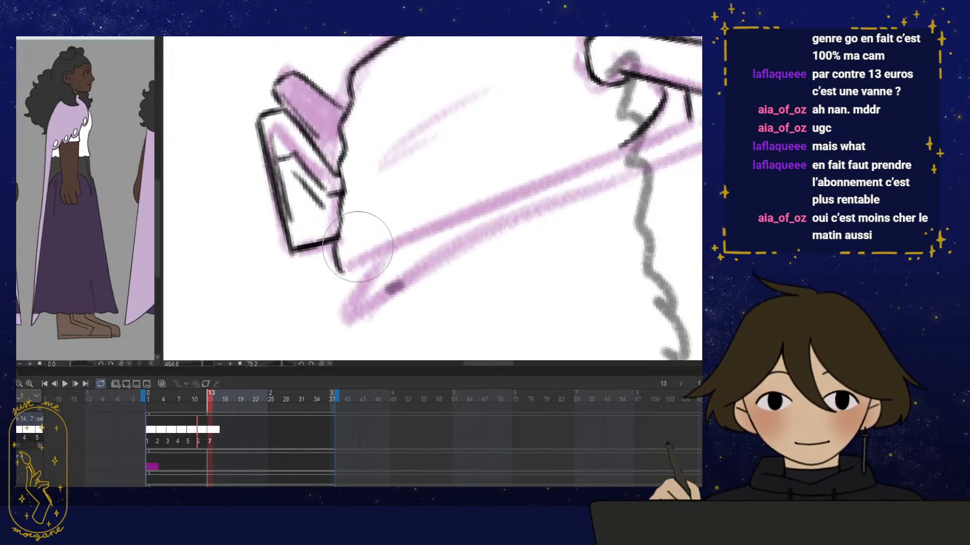
Finish the rear corner of the hem and ink the skirt's straight back edge up to the waist
{"action": "key", "text": "r"}
{"action": "left_click_drag", "start_coordinate": [561, 248], "coordinate": [521, 203]}
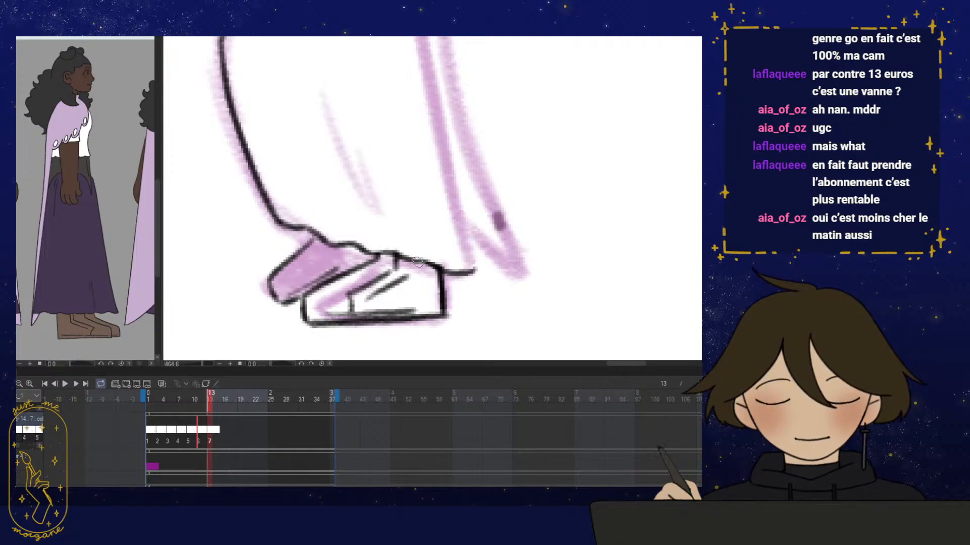
{"action": "left_click_drag", "start_coordinate": [457, 273], "coordinate": [639, 282]}
{"action": "mouse_move", "coordinate": [505, 293]}
{"action": "left_mouse_down"}
{"action": "mouse_move", "coordinate": [409, 264]}
{"action": "mouse_move", "coordinate": [445, 252]}
{"action": "left_mouse_up"}
{"action": "left_click_drag", "start_coordinate": [571, 76], "coordinate": [284, 271]}
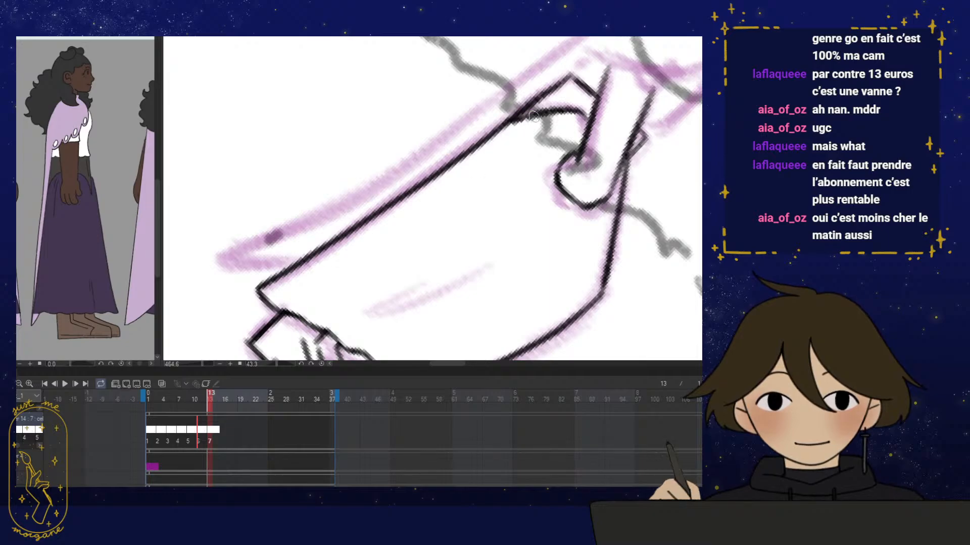
Ink the long fold line inside the skirt over the sketched crease
{"action": "key", "text": "ctrl+at"}
{"action": "left_click_drag", "start_coordinate": [586, 223], "coordinate": [525, 292]}
{"action": "mouse_move", "coordinate": [514, 210]}
{"action": "left_mouse_down"}
{"action": "mouse_move", "coordinate": [513, 259]}
{"action": "mouse_move", "coordinate": [442, 163]}
{"action": "mouse_move", "coordinate": [439, 228]}
{"action": "mouse_move", "coordinate": [457, 268]}
{"action": "left_mouse_up"}
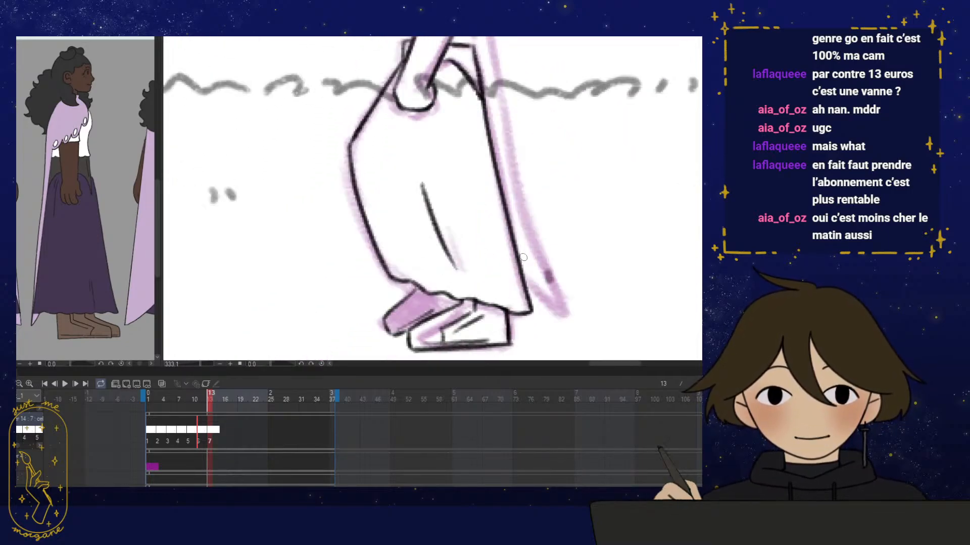
Ink the rear foot's ankle line so it meets the wavy skirt hem
{"action": "mouse_move", "coordinate": [437, 313]}
{"action": "left_mouse_down"}
{"action": "mouse_move", "coordinate": [409, 293]}
{"action": "mouse_move", "coordinate": [384, 303]}
{"action": "mouse_move", "coordinate": [395, 268]}
{"action": "mouse_move", "coordinate": [379, 297]}
{"action": "left_mouse_up"}
{"action": "scroll", "coordinate": [396, 291], "scroll_direction": "up", "scroll_amount": 2}
{"action": "scroll", "coordinate": [412, 277], "scroll_direction": "down", "scroll_amount": 3}
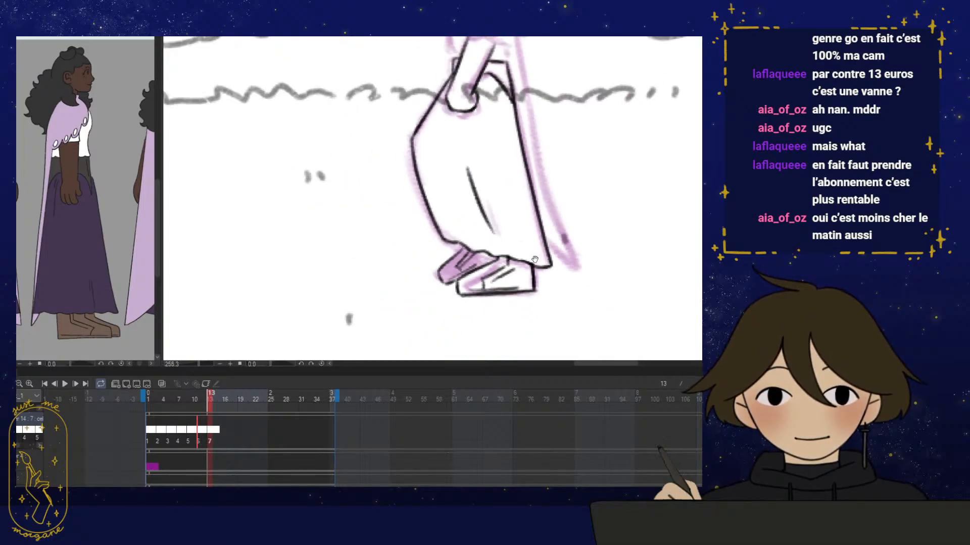
{"action": "scroll", "coordinate": [415, 284], "scroll_direction": "up", "scroll_amount": 4}
{"action": "key", "text": "p"}
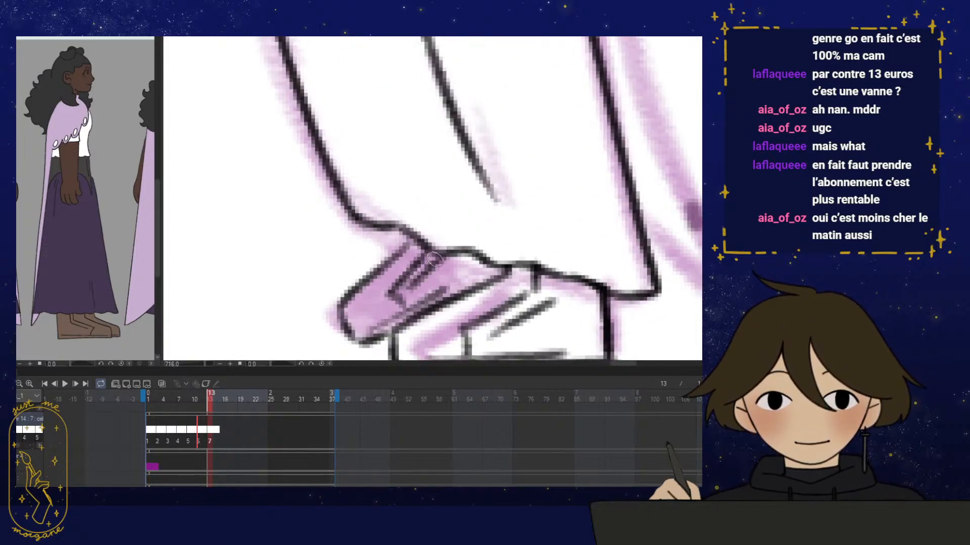
{"action": "mouse_move", "coordinate": [427, 250]}
{"action": "left_mouse_down"}
{"action": "mouse_move", "coordinate": [393, 294]}
{"action": "mouse_move", "coordinate": [411, 307]}
{"action": "mouse_move", "coordinate": [376, 328]}
{"action": "mouse_move", "coordinate": [487, 263]}
{"action": "left_mouse_up"}
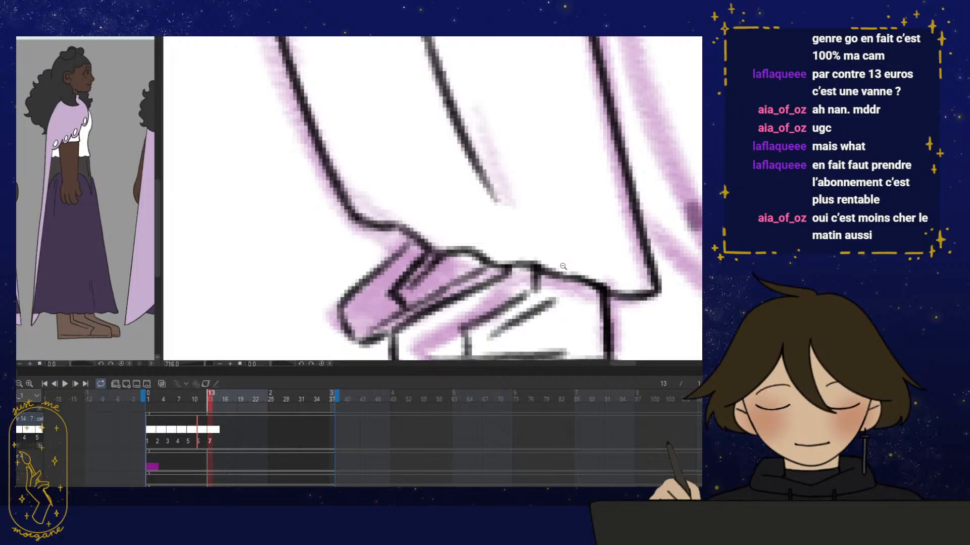
Ink the front curve of the cape over the shoulder and its scalloped edge above the arm
{"action": "scroll", "coordinate": [487, 264], "scroll_direction": "down", "scroll_amount": 2}
{"action": "left_click_drag", "start_coordinate": [520, 331], "coordinate": [465, 323]}
{"action": "scroll", "coordinate": [541, 252], "scroll_direction": "down", "scroll_amount": 1}
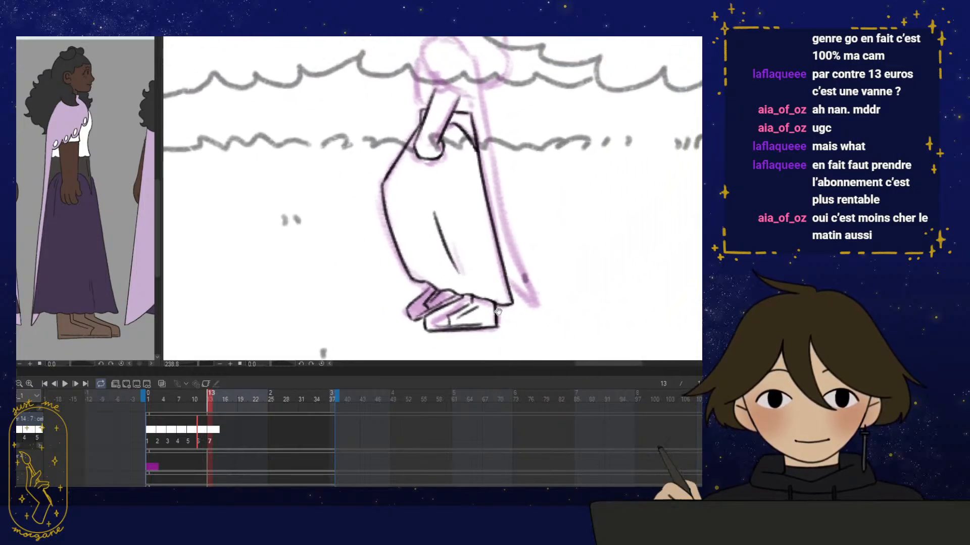
{"action": "mouse_move", "coordinate": [499, 260]}
{"action": "left_mouse_down"}
{"action": "mouse_move", "coordinate": [505, 291]}
{"action": "mouse_move", "coordinate": [513, 275]}
{"action": "mouse_move", "coordinate": [499, 290]}
{"action": "left_mouse_up"}
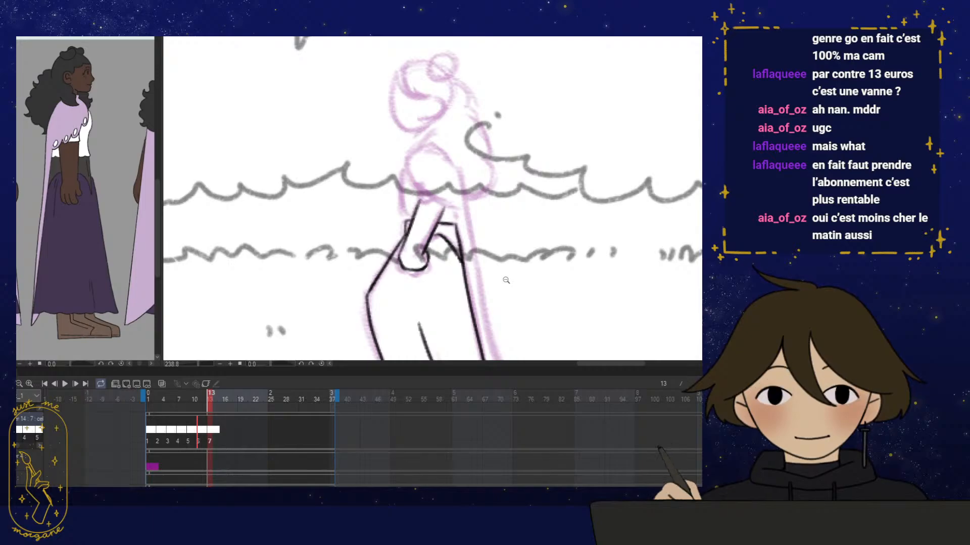
{"action": "scroll", "coordinate": [521, 194], "scroll_direction": "up", "scroll_amount": 2}
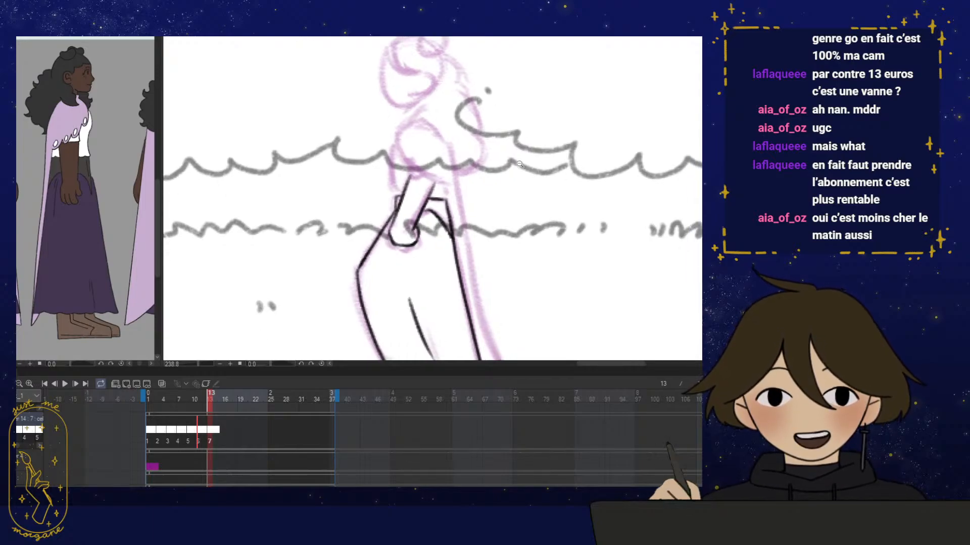
{"action": "scroll", "coordinate": [401, 115], "scroll_direction": "up", "scroll_amount": 2}
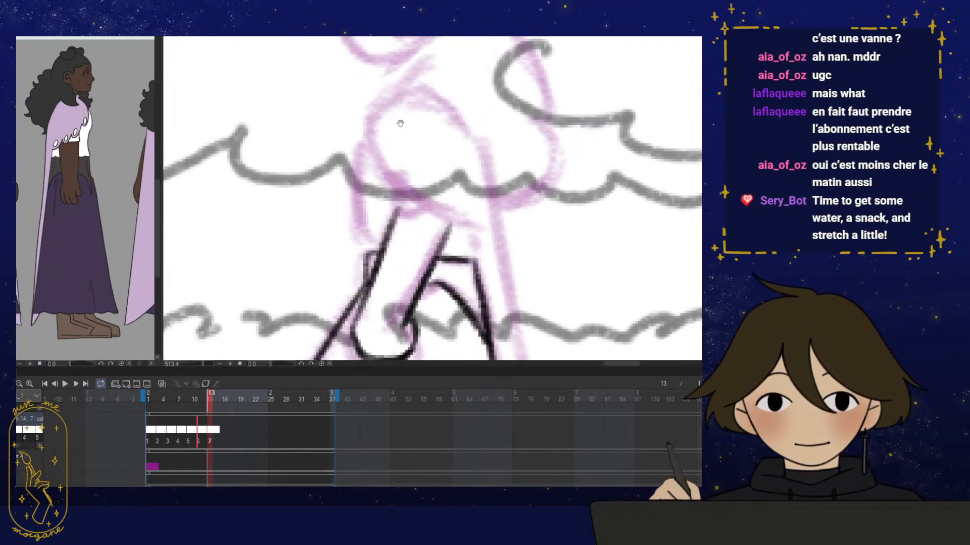
{"action": "mouse_move", "coordinate": [400, 123]}
{"action": "left_mouse_down"}
{"action": "mouse_move", "coordinate": [377, 120]}
{"action": "mouse_move", "coordinate": [372, 159]}
{"action": "mouse_move", "coordinate": [399, 200]}
{"action": "left_mouse_up"}
{"action": "left_click_drag", "start_coordinate": [440, 164], "coordinate": [429, 156]}
{"action": "left_click_drag", "start_coordinate": [399, 189], "coordinate": [455, 218]}
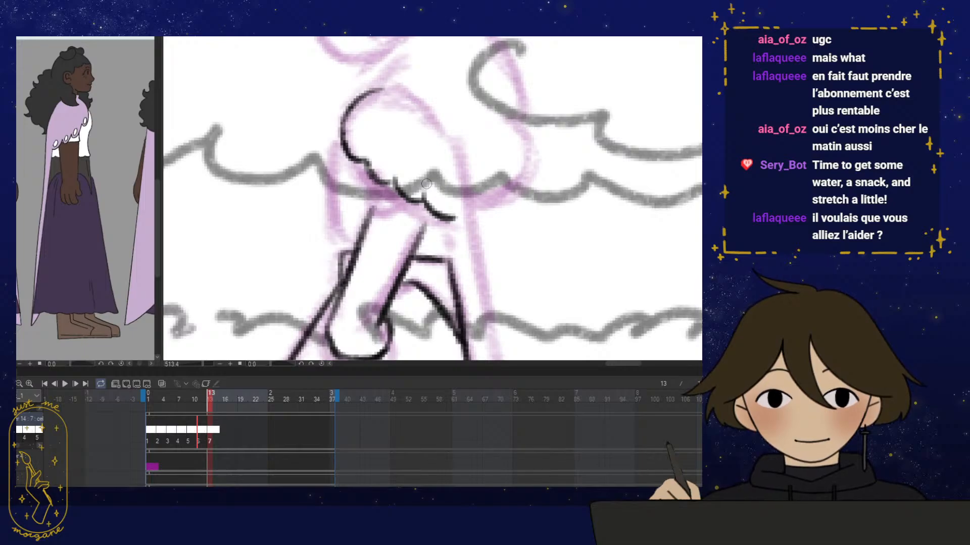
Join the arm lines to the cape's scalloped edge and ink the front of the torso down to the waist
{"action": "mouse_move", "coordinate": [525, 247]}
{"action": "left_mouse_down"}
{"action": "mouse_move", "coordinate": [514, 234]}
{"action": "mouse_move", "coordinate": [536, 254]}
{"action": "mouse_move", "coordinate": [584, 187]}
{"action": "left_mouse_up"}
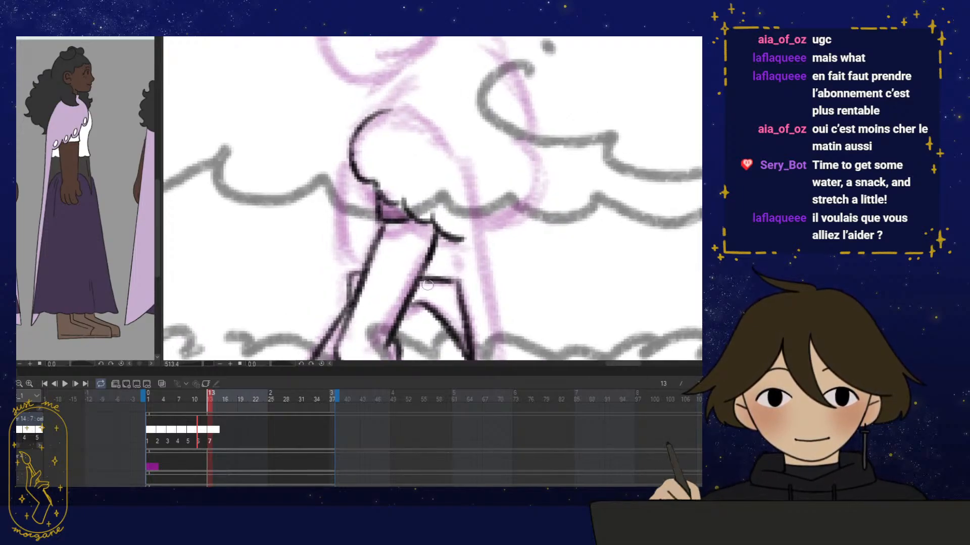
{"action": "mouse_move", "coordinate": [336, 124]}
{"action": "left_mouse_down"}
{"action": "mouse_move", "coordinate": [346, 142]}
{"action": "mouse_move", "coordinate": [334, 222]}
{"action": "mouse_move", "coordinate": [351, 271]}
{"action": "mouse_move", "coordinate": [334, 216]}
{"action": "left_mouse_up"}
{"action": "mouse_move", "coordinate": [348, 140]}
{"action": "left_mouse_down"}
{"action": "mouse_move", "coordinate": [337, 184]}
{"action": "mouse_move", "coordinate": [358, 195]}
{"action": "mouse_move", "coordinate": [333, 231]}
{"action": "mouse_move", "coordinate": [336, 197]}
{"action": "mouse_move", "coordinate": [335, 236]}
{"action": "left_mouse_up"}
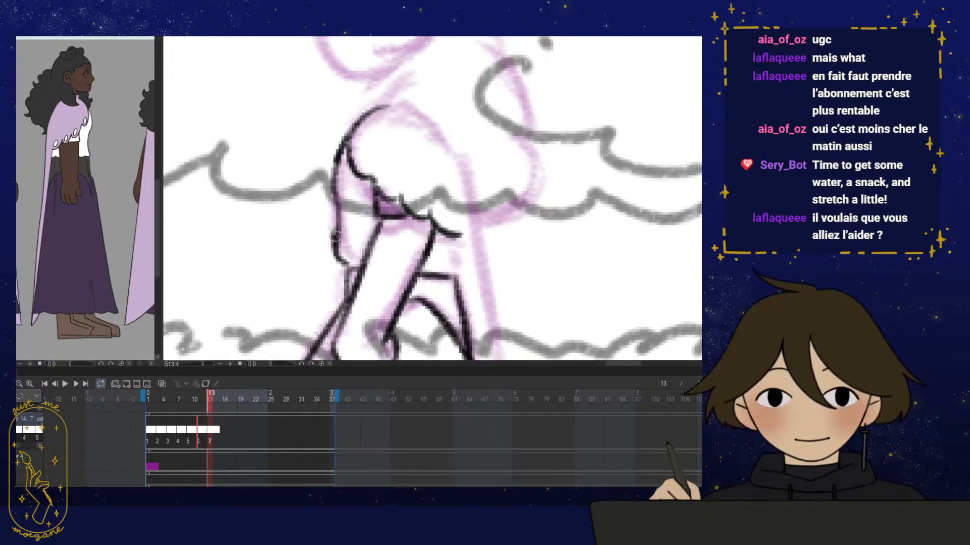
{"action": "left_click_drag", "start_coordinate": [334, 202], "coordinate": [341, 259]}
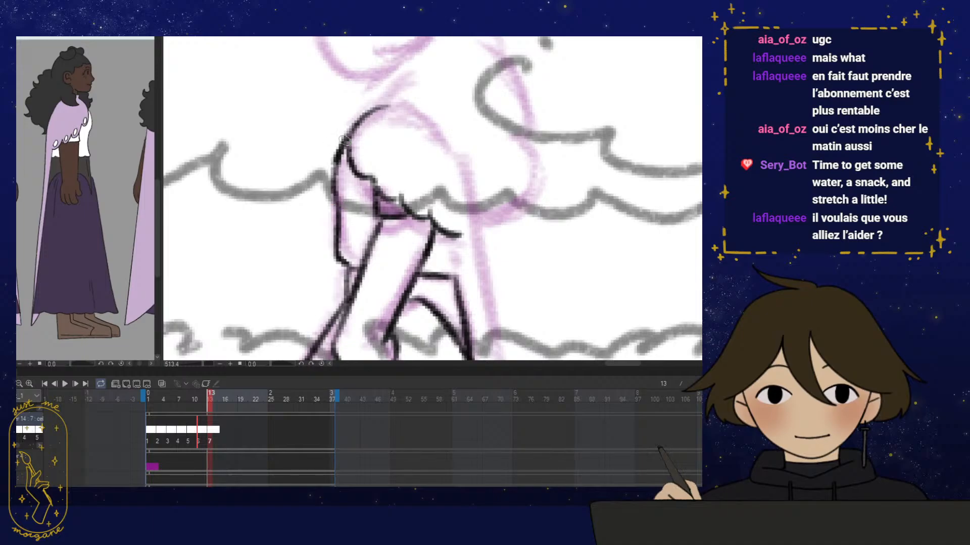
Flip the canvas to ink the cape's rounded top over the shoulder, and restore the normal upright view
{"action": "key", "text": "h"}
{"action": "left_click_drag", "start_coordinate": [477, 192], "coordinate": [425, 189]}
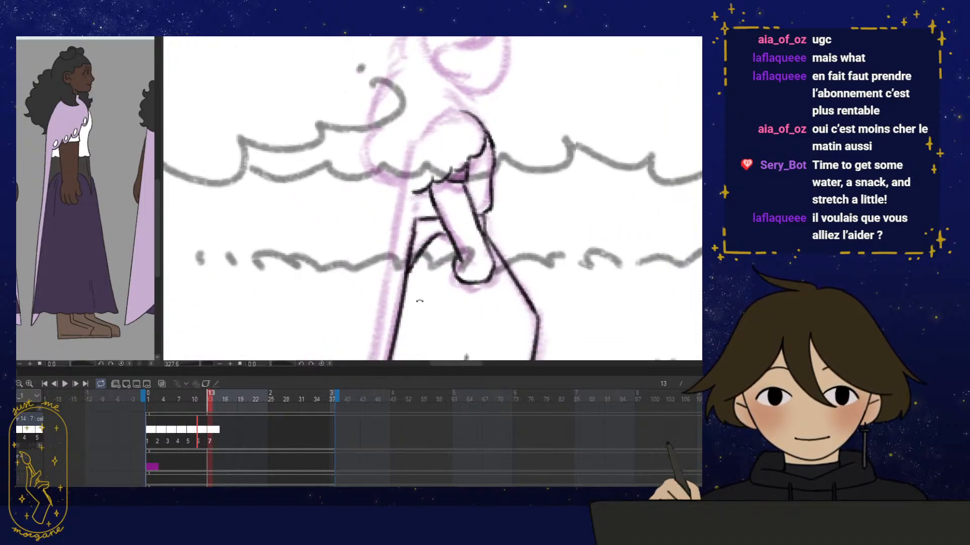
{"action": "left_click_drag", "start_coordinate": [422, 301], "coordinate": [374, 282]}
{"action": "left_click_drag", "start_coordinate": [499, 145], "coordinate": [476, 107]}
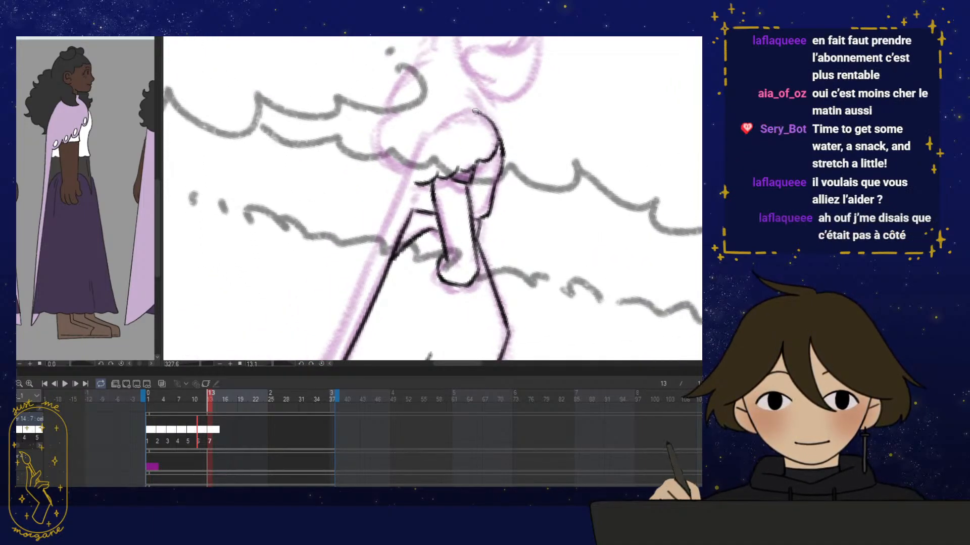
{"action": "key", "text": "h"}
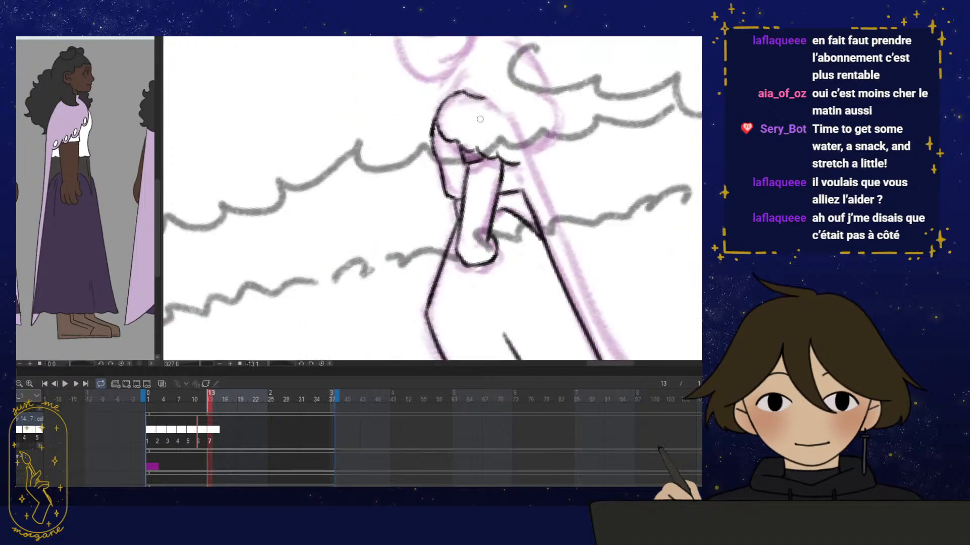
{"action": "double_click", "coordinate": [564, 191]}
{"action": "left_click_drag", "start_coordinate": [556, 183], "coordinate": [529, 178]}
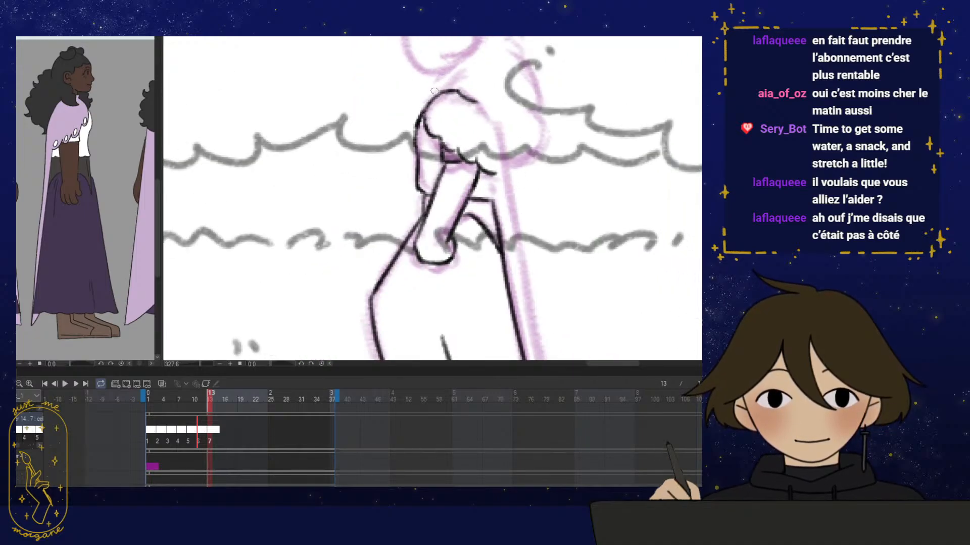
Ink the cape's long back edge from the shoulder down and close its pointed tip behind the skirt hem
{"action": "mouse_move", "coordinate": [471, 97]}
{"action": "left_mouse_down"}
{"action": "mouse_move", "coordinate": [451, 92]}
{"action": "mouse_move", "coordinate": [524, 118]}
{"action": "mouse_move", "coordinate": [524, 191]}
{"action": "mouse_move", "coordinate": [511, 233]}
{"action": "left_mouse_up"}
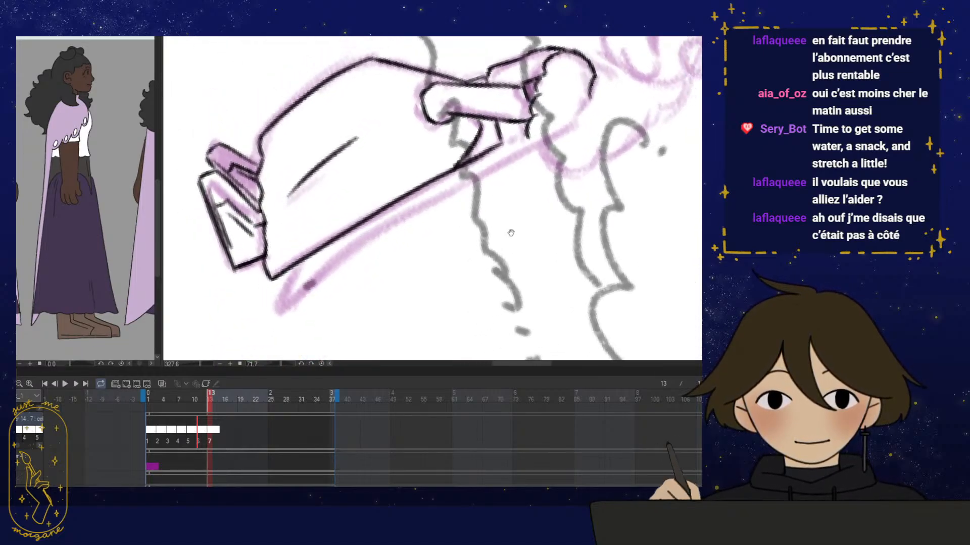
{"action": "mouse_move", "coordinate": [562, 128]}
{"action": "left_mouse_down"}
{"action": "mouse_move", "coordinate": [348, 251]}
{"action": "mouse_move", "coordinate": [287, 305]}
{"action": "left_mouse_up"}
{"action": "scroll", "coordinate": [318, 272], "scroll_direction": "up", "scroll_amount": 3}
{"action": "left_click_drag", "start_coordinate": [300, 247], "coordinate": [268, 313]}
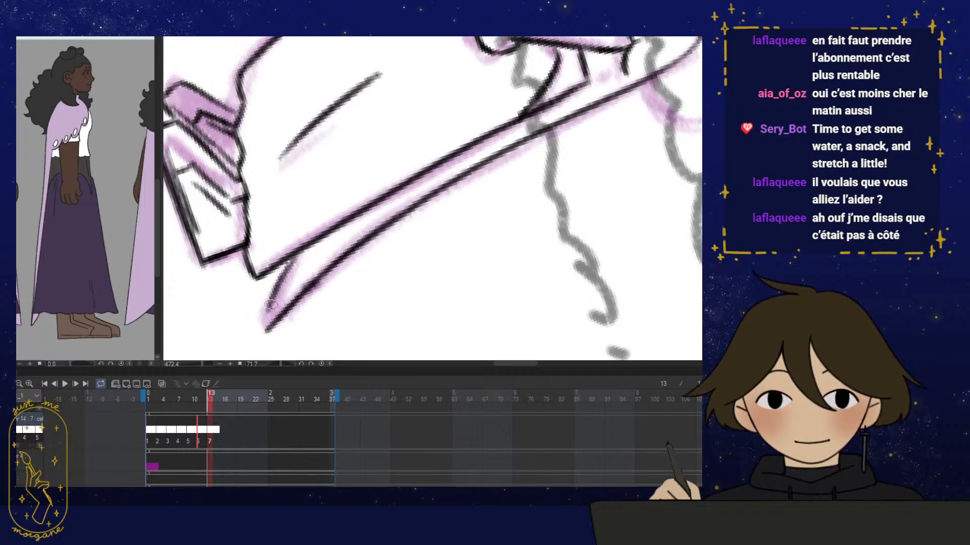
{"action": "left_click_drag", "start_coordinate": [285, 267], "coordinate": [266, 328]}
{"action": "key", "text": "ctrl+at"}
{"action": "left_click_drag", "start_coordinate": [555, 258], "coordinate": [439, 287]}
{"action": "left_click_drag", "start_coordinate": [488, 258], "coordinate": [467, 279]}
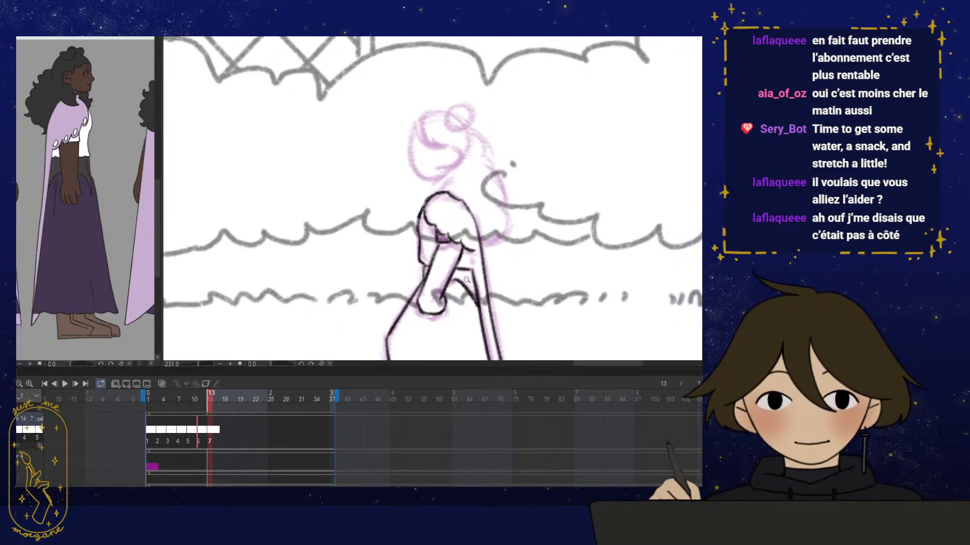
{"action": "scroll", "coordinate": [531, 241], "scroll_direction": "down", "scroll_amount": 6}
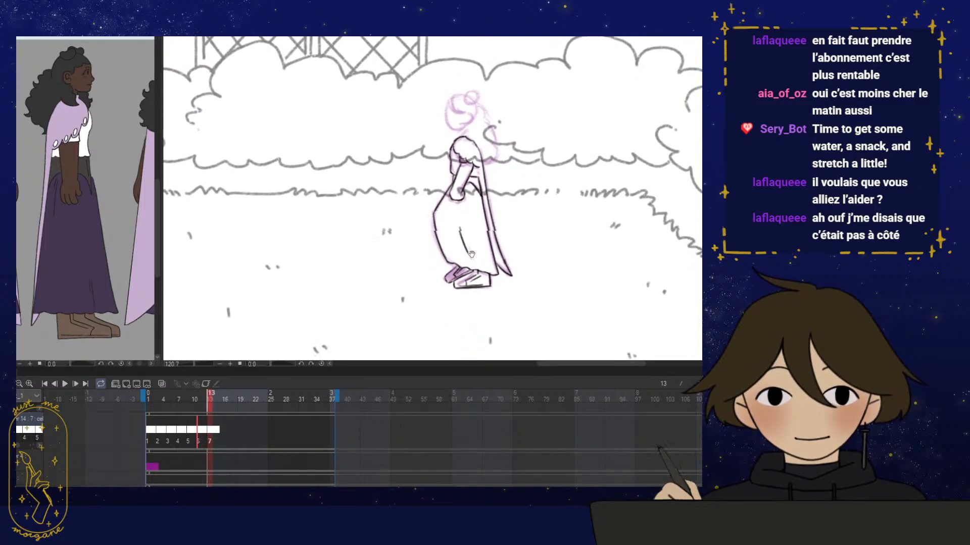
{"action": "left_click_drag", "start_coordinate": [496, 247], "coordinate": [485, 272]}
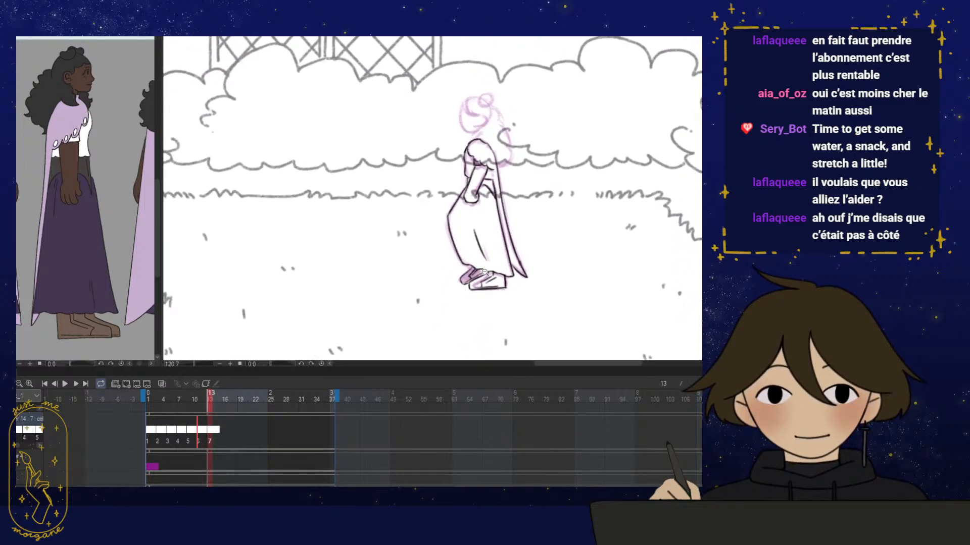
Add a new blank cel at frame 15 and play the animation through
{"action": "left_click", "coordinate": [218, 436]}
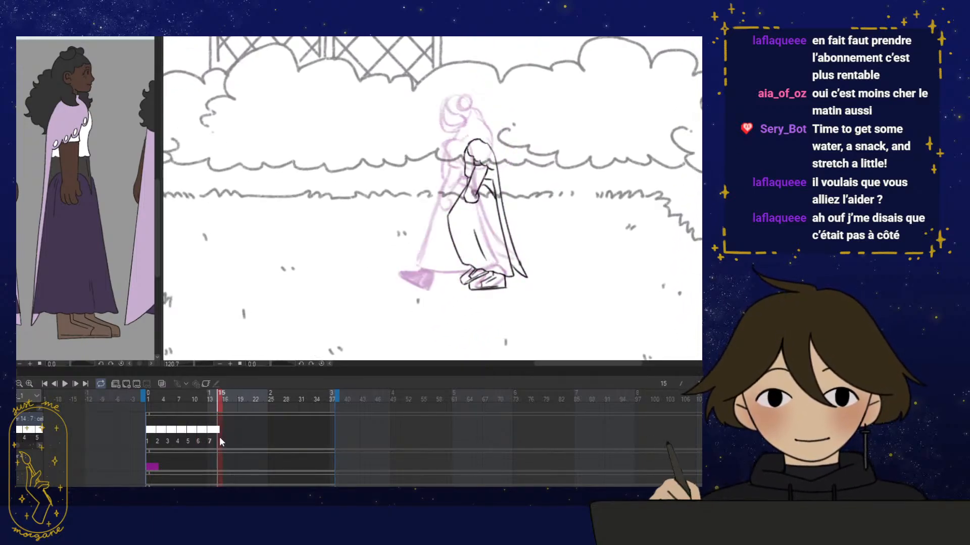
{"action": "left_click", "coordinate": [220, 434]}
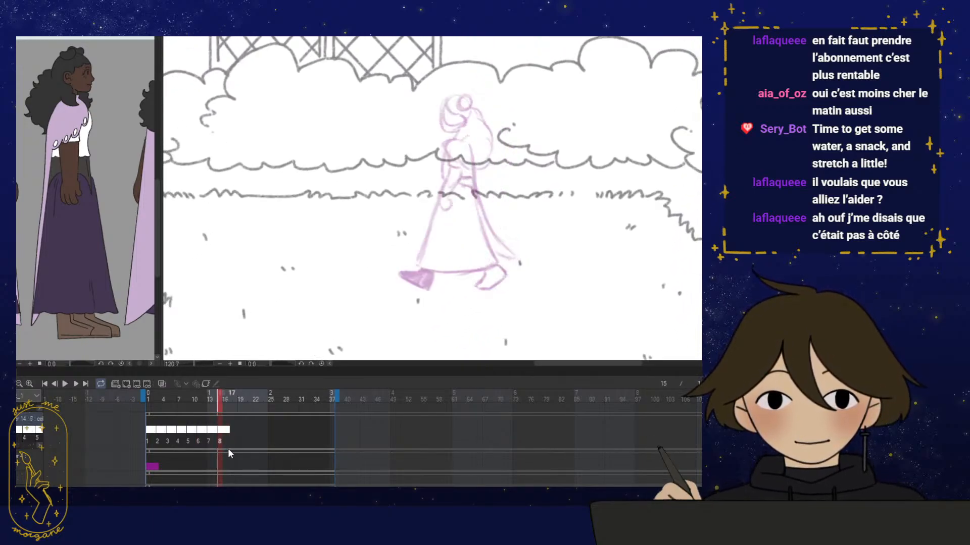
{"action": "left_click", "coordinate": [65, 384]}
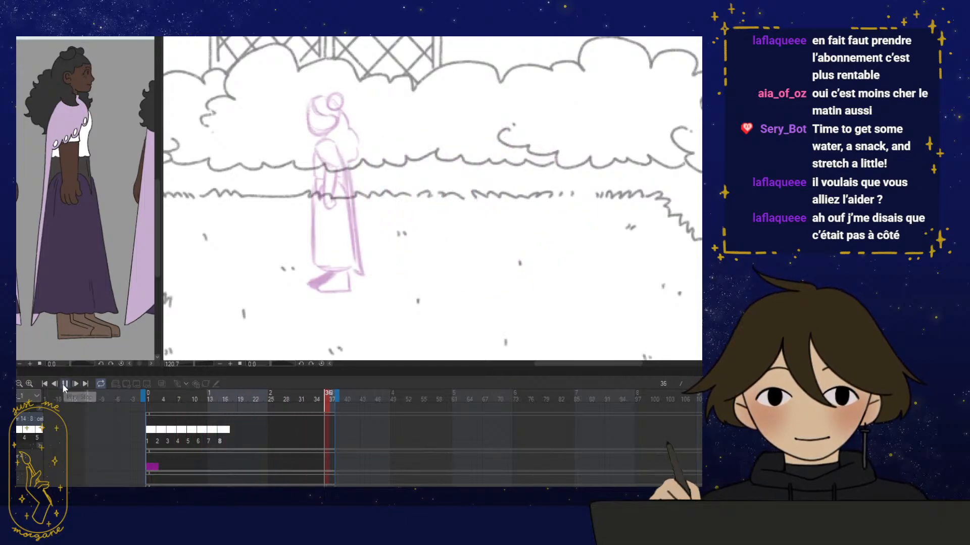
{"action": "left_click", "coordinate": [65, 385]}
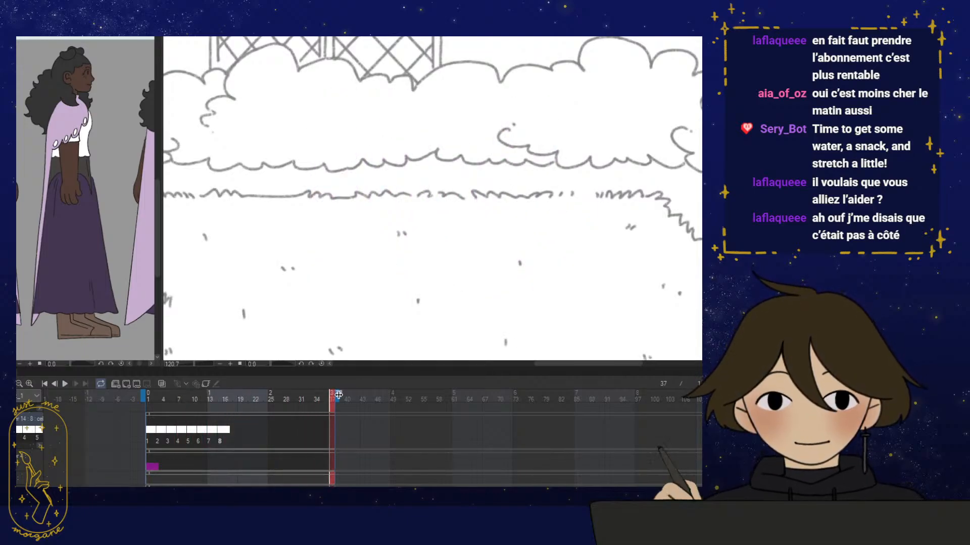
Preview the inked frames with the playback range shortened to frame 16, and restore the range end to frame 37
{"action": "left_click_drag", "start_coordinate": [228, 400], "coordinate": [228, 400]}
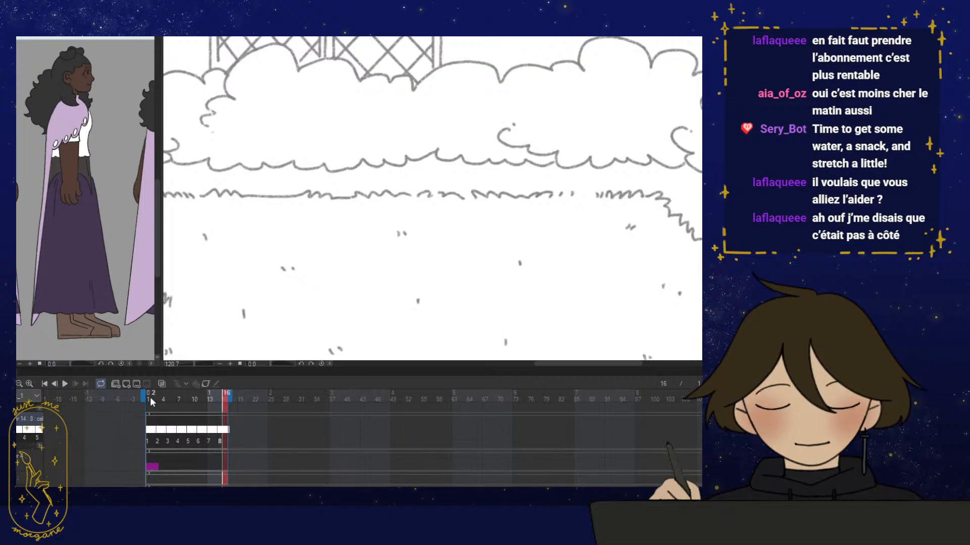
{"action": "left_click", "coordinate": [66, 384]}
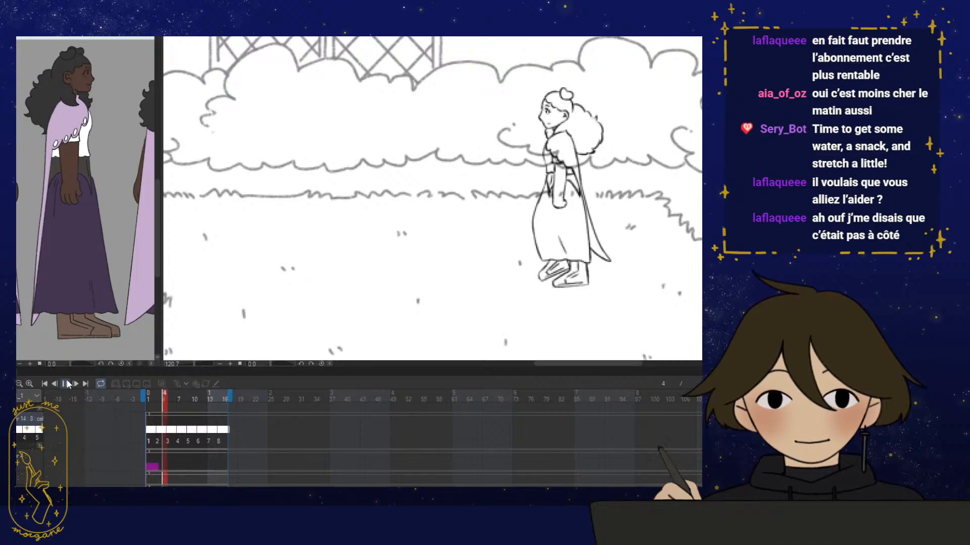
{"action": "key", "text": "space"}
{"action": "left_click_drag", "start_coordinate": [232, 395], "coordinate": [337, 394]}
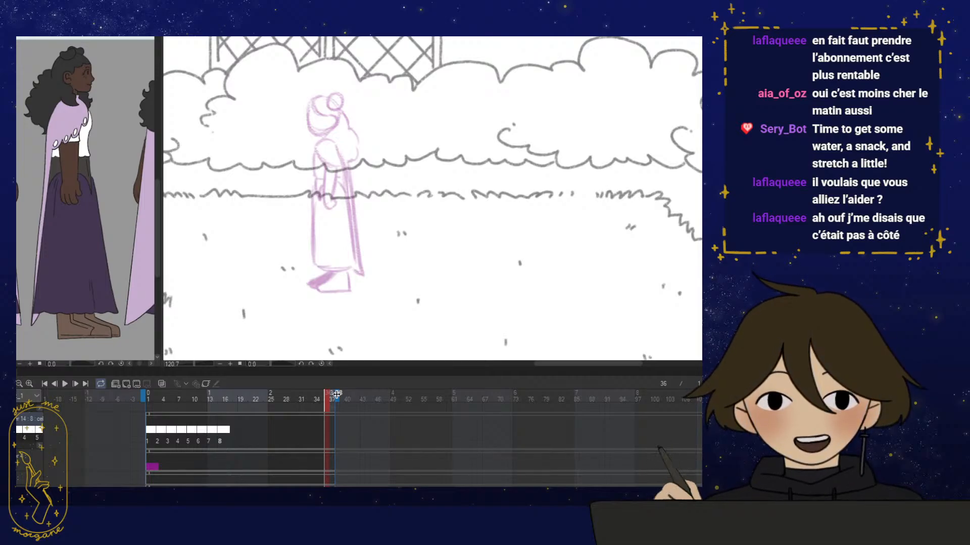
{"action": "left_click_drag", "start_coordinate": [232, 395], "coordinate": [301, 394]}
On frame 13, turn on onion skin and ink the hair bun and the hair outline over and behind the head
{"action": "left_click", "coordinate": [209, 396]}
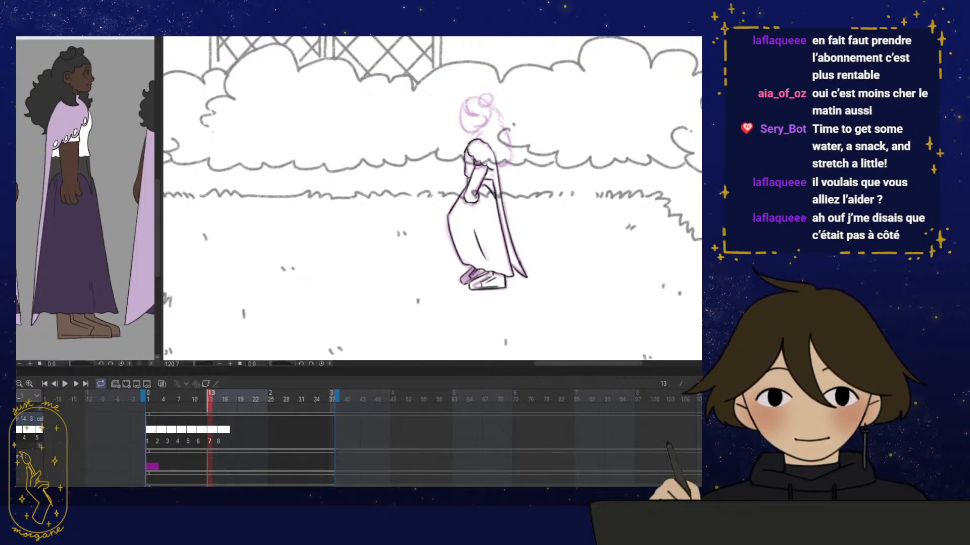
{"action": "mouse_move", "coordinate": [209, 399]}
{"action": "left_mouse_down"}
{"action": "mouse_move", "coordinate": [223, 399]}
{"action": "mouse_move", "coordinate": [209, 402]}
{"action": "left_mouse_up"}
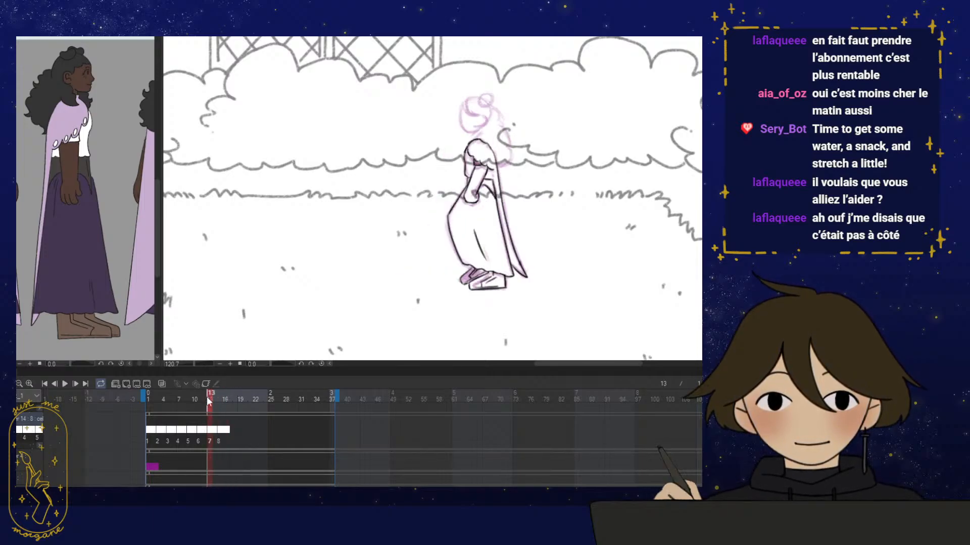
{"action": "scroll", "coordinate": [471, 202], "scroll_direction": "up", "scroll_amount": 3}
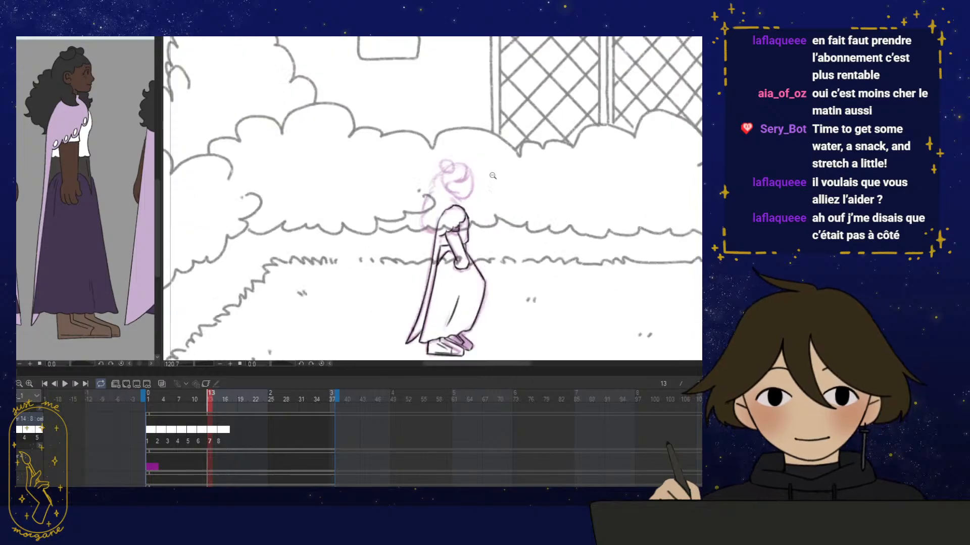
{"action": "scroll", "coordinate": [471, 202], "scroll_direction": "up", "scroll_amount": 3}
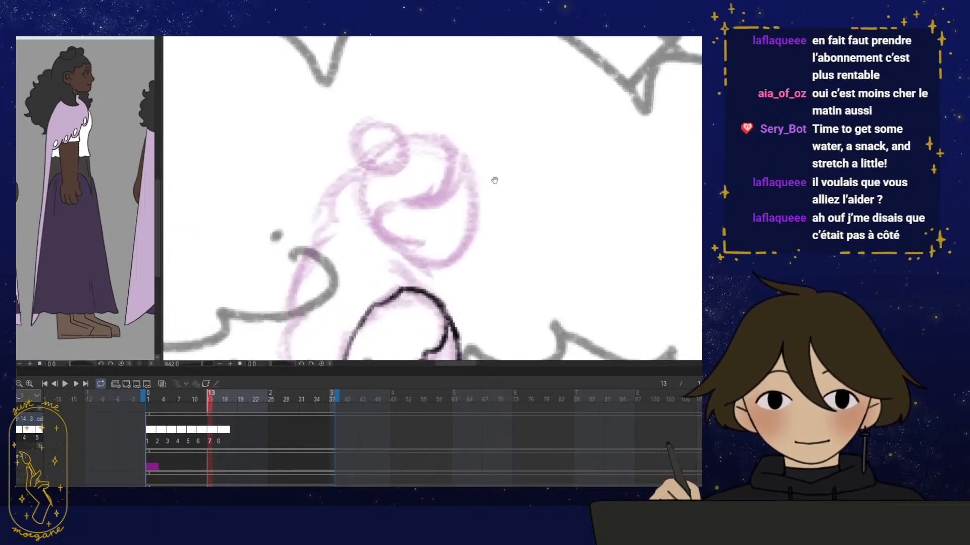
{"action": "left_click", "coordinate": [162, 384]}
{"action": "mouse_move", "coordinate": [407, 126]}
{"action": "left_mouse_down"}
{"action": "mouse_move", "coordinate": [399, 144]}
{"action": "mouse_move", "coordinate": [429, 149]}
{"action": "mouse_move", "coordinate": [447, 131]}
{"action": "mouse_move", "coordinate": [415, 121]}
{"action": "mouse_move", "coordinate": [434, 117]}
{"action": "mouse_move", "coordinate": [394, 144]}
{"action": "mouse_move", "coordinate": [416, 80]}
{"action": "left_mouse_up"}
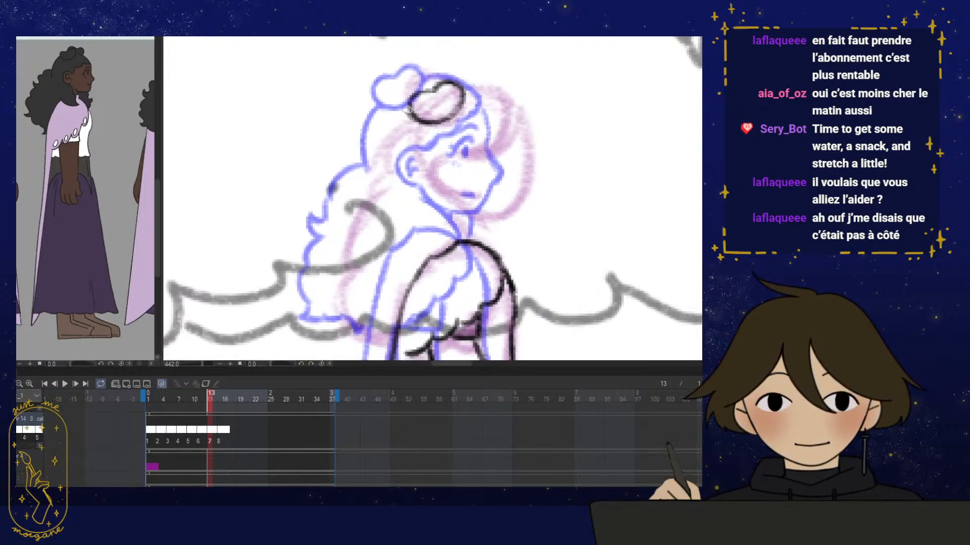
{"action": "mouse_move", "coordinate": [461, 106]}
{"action": "left_mouse_down"}
{"action": "mouse_move", "coordinate": [431, 101]}
{"action": "mouse_move", "coordinate": [437, 88]}
{"action": "mouse_move", "coordinate": [483, 109]}
{"action": "left_mouse_up"}
{"action": "left_click_drag", "start_coordinate": [379, 120], "coordinate": [364, 174]}
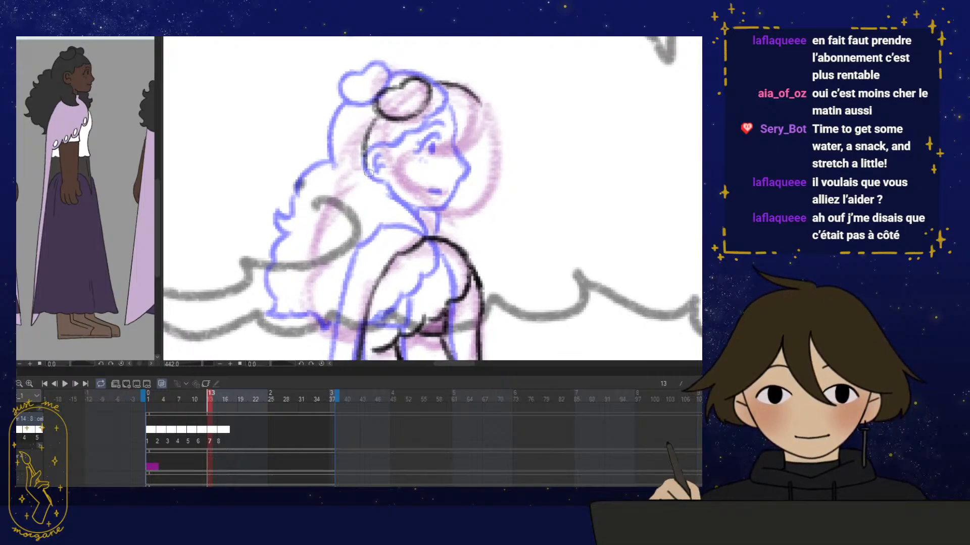
Turn off onion skin and ink the ear and the hairline across the forehead on frame 13
{"action": "left_click", "coordinate": [161, 384]}
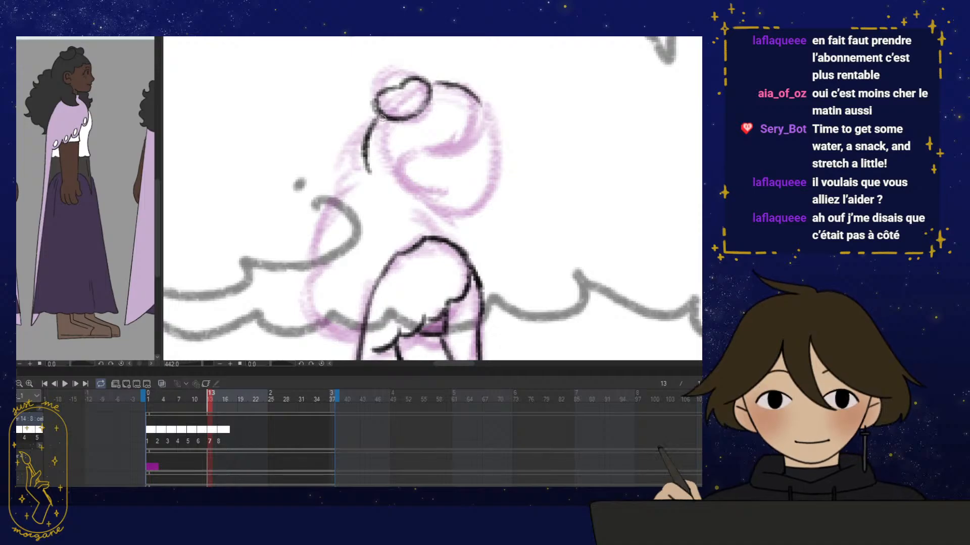
{"action": "mouse_move", "coordinate": [380, 120]}
{"action": "left_mouse_down"}
{"action": "mouse_move", "coordinate": [363, 143]}
{"action": "mouse_move", "coordinate": [379, 138]}
{"action": "mouse_move", "coordinate": [362, 161]}
{"action": "mouse_move", "coordinate": [420, 183]}
{"action": "mouse_move", "coordinate": [405, 157]}
{"action": "mouse_move", "coordinate": [399, 168]}
{"action": "mouse_move", "coordinate": [422, 189]}
{"action": "left_mouse_up"}
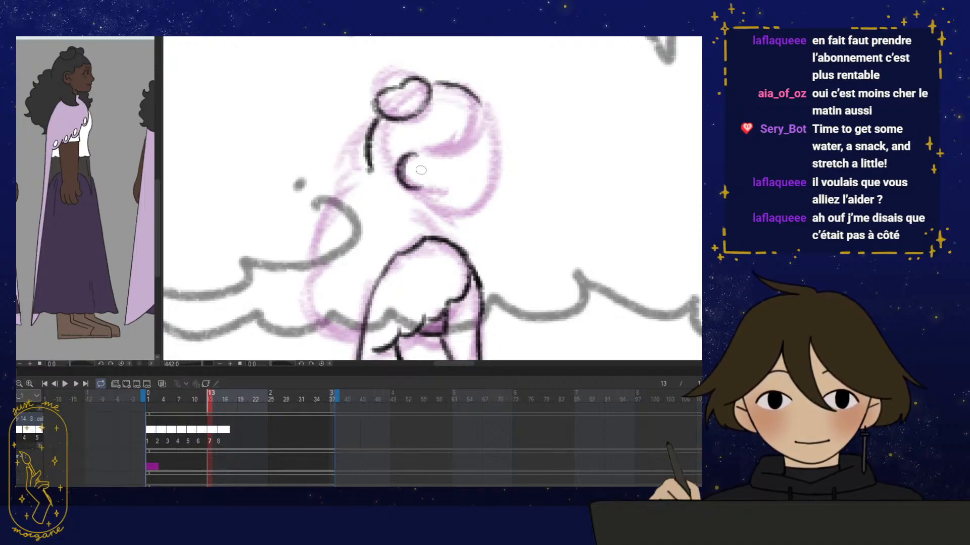
{"action": "key", "text": "h"}
{"action": "left_click_drag", "start_coordinate": [511, 163], "coordinate": [488, 156]}
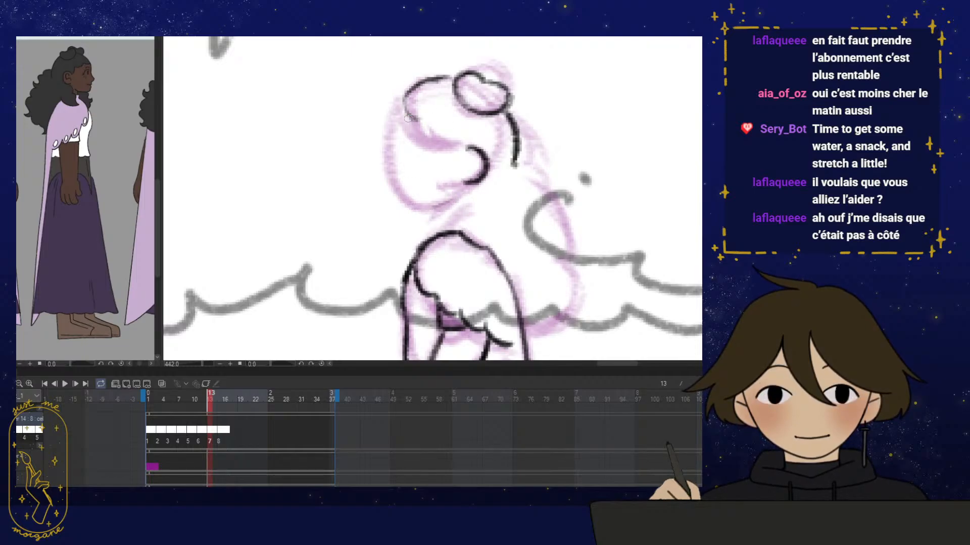
{"action": "mouse_move", "coordinate": [400, 97]}
{"action": "left_mouse_down"}
{"action": "mouse_move", "coordinate": [446, 144]}
{"action": "mouse_move", "coordinate": [442, 128]}
{"action": "mouse_move", "coordinate": [405, 122]}
{"action": "mouse_move", "coordinate": [396, 95]}
{"action": "mouse_move", "coordinate": [438, 125]}
{"action": "left_mouse_up"}
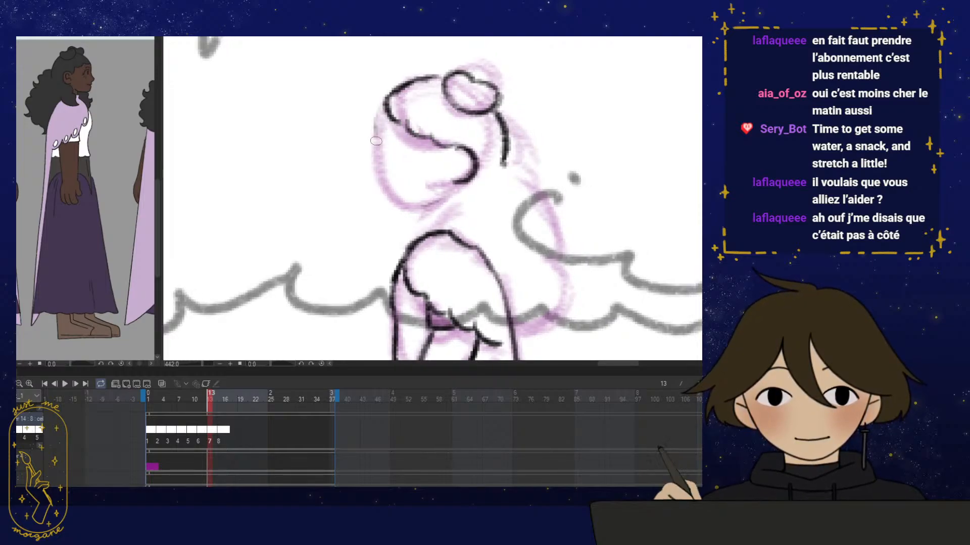
Ink the face profile lightly from the forehead over the nose to the chin and jaw, and add the mouth
{"action": "mouse_move", "coordinate": [369, 177]}
{"action": "left_mouse_down"}
{"action": "mouse_move", "coordinate": [372, 157]}
{"action": "mouse_move", "coordinate": [379, 183]}
{"action": "left_mouse_up"}
{"action": "left_click_drag", "start_coordinate": [383, 141], "coordinate": [369, 171]}
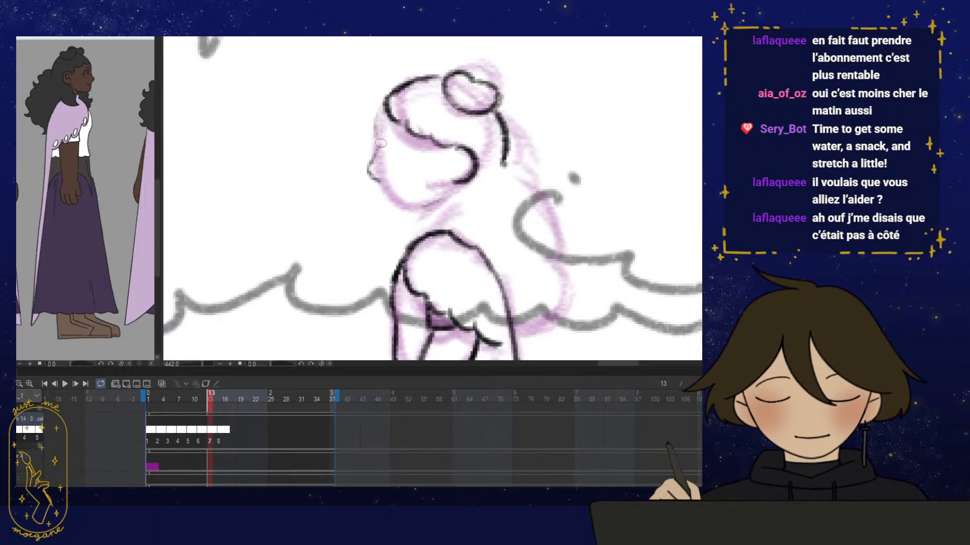
{"action": "left_click_drag", "start_coordinate": [380, 115], "coordinate": [377, 138]}
{"action": "mouse_move", "coordinate": [374, 175]}
{"action": "left_mouse_down"}
{"action": "mouse_move", "coordinate": [399, 199]}
{"action": "mouse_move", "coordinate": [451, 198]}
{"action": "mouse_move", "coordinate": [389, 208]}
{"action": "mouse_move", "coordinate": [420, 184]}
{"action": "mouse_move", "coordinate": [414, 192]}
{"action": "left_mouse_up"}
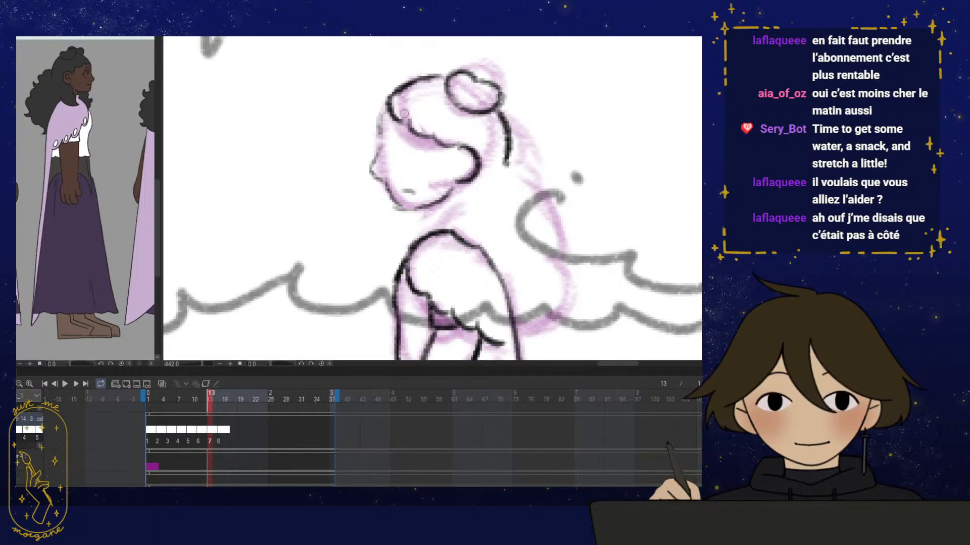
Select the inked face and slightly adjust its position and angle with a transform
{"action": "mouse_move", "coordinate": [473, 205]}
{"action": "left_mouse_down"}
{"action": "mouse_move", "coordinate": [368, 187]}
{"action": "mouse_move", "coordinate": [383, 105]}
{"action": "mouse_move", "coordinate": [417, 104]}
{"action": "mouse_move", "coordinate": [455, 130]}
{"action": "mouse_move", "coordinate": [502, 207]}
{"action": "left_mouse_up"}
{"action": "key", "text": "ctrl+t"}
{"action": "left_click_drag", "start_coordinate": [435, 191], "coordinate": [438, 189]}
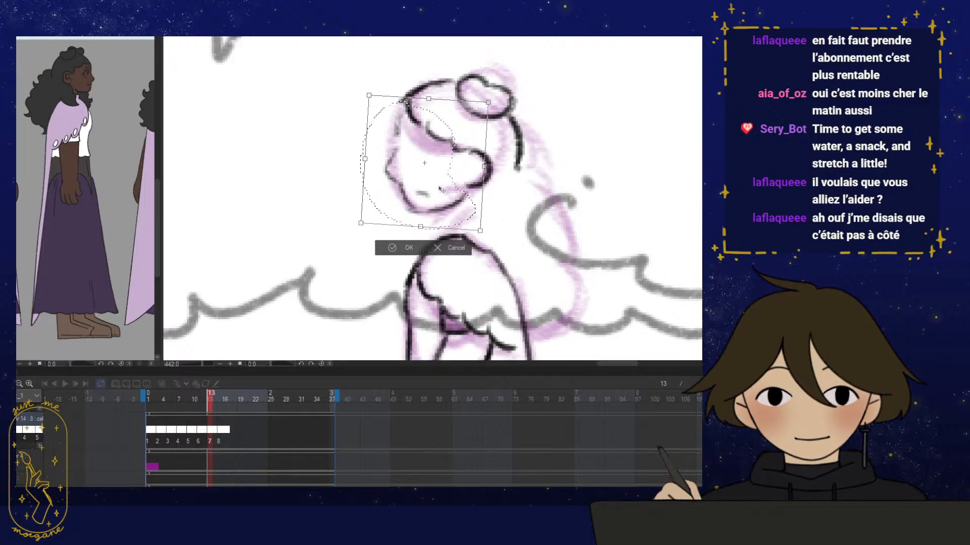
{"action": "left_click", "coordinate": [404, 247]}
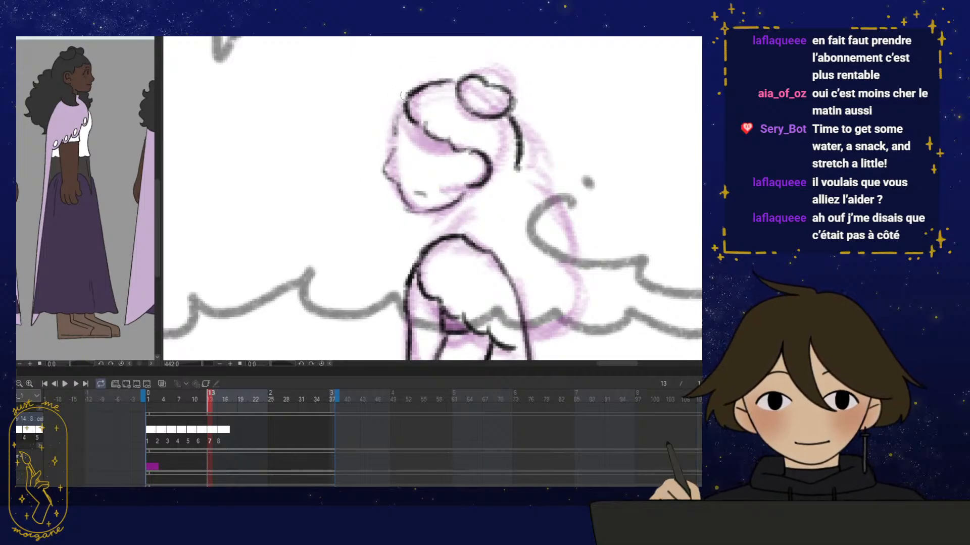
Darken the hairline and face contour, and ink the inner ear, eye and eyebrow
{"action": "mouse_move", "coordinate": [460, 84]}
{"action": "left_mouse_down"}
{"action": "mouse_move", "coordinate": [401, 108]}
{"action": "mouse_move", "coordinate": [441, 124]}
{"action": "mouse_move", "coordinate": [444, 140]}
{"action": "left_mouse_up"}
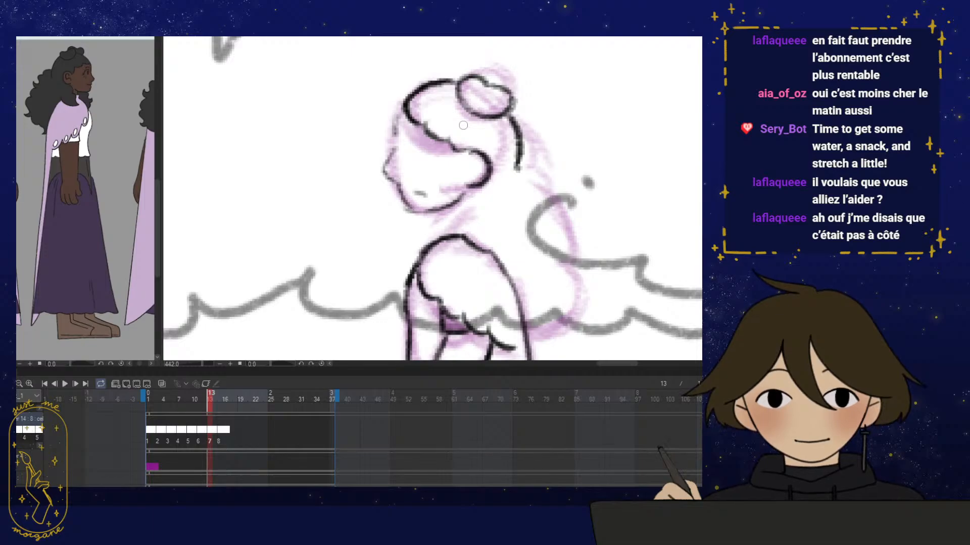
{"action": "mouse_move", "coordinate": [406, 107]}
{"action": "left_mouse_down"}
{"action": "mouse_move", "coordinate": [384, 166]}
{"action": "mouse_move", "coordinate": [399, 182]}
{"action": "mouse_move", "coordinate": [396, 161]}
{"action": "mouse_move", "coordinate": [401, 183]}
{"action": "mouse_move", "coordinate": [426, 194]}
{"action": "left_mouse_up"}
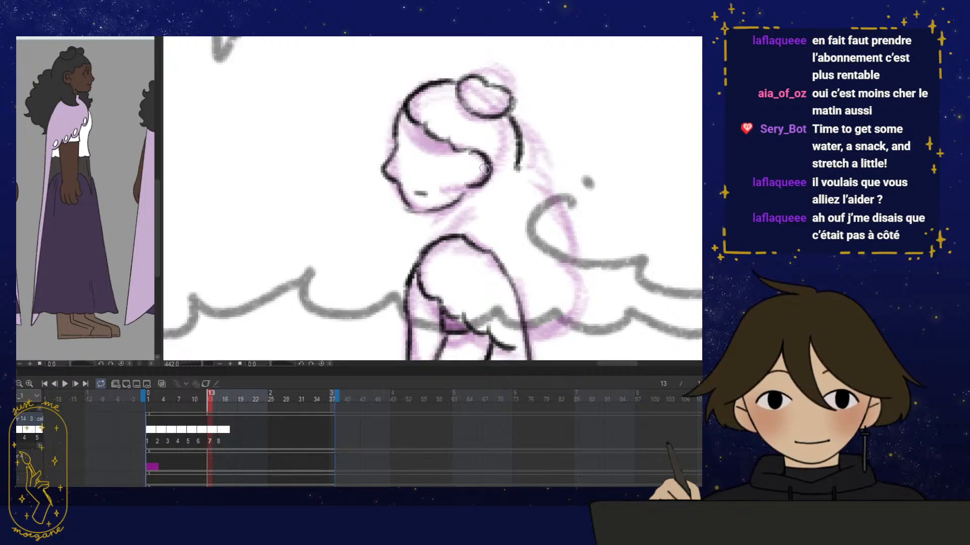
{"action": "left_click_drag", "start_coordinate": [483, 164], "coordinate": [473, 171]}
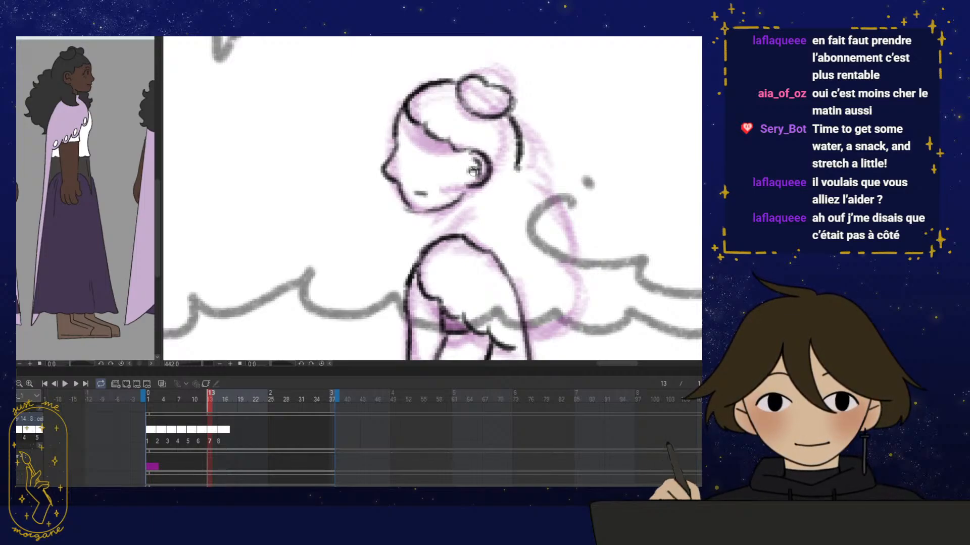
{"action": "left_click_drag", "start_coordinate": [414, 146], "coordinate": [430, 161]}
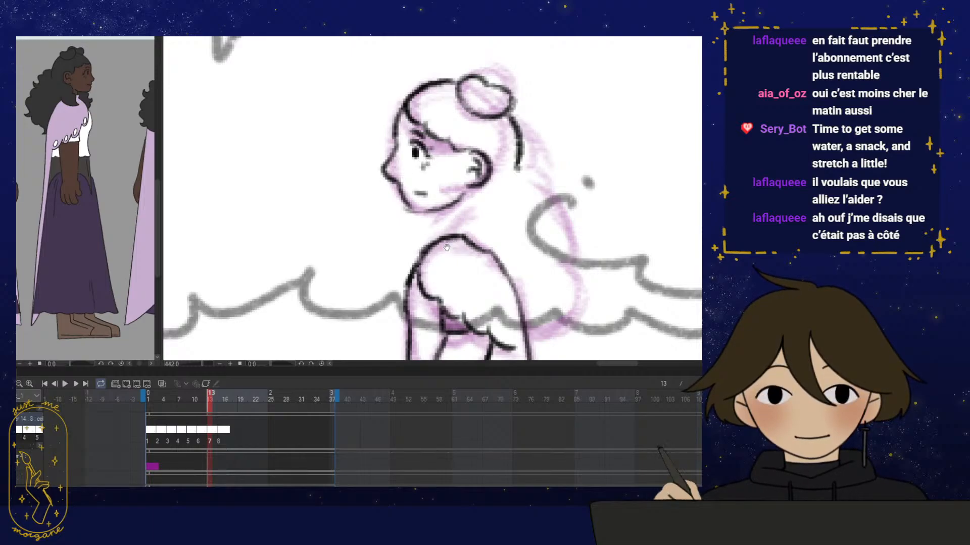
Refine the inked profile between the forehead and the tip of the nose
{"action": "left_click_drag", "start_coordinate": [447, 247], "coordinate": [435, 244]}
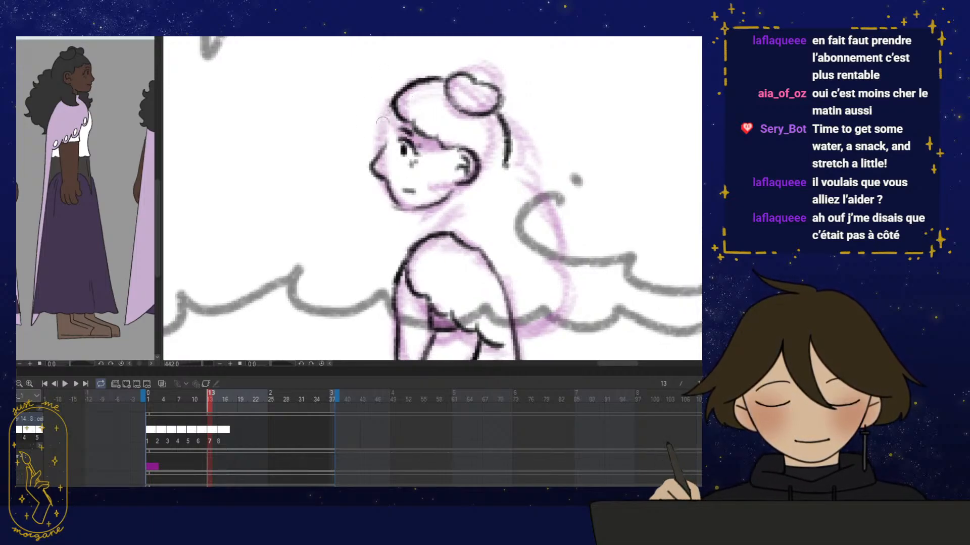
{"action": "mouse_move", "coordinate": [386, 119]}
{"action": "left_mouse_down"}
{"action": "mouse_move", "coordinate": [376, 181]}
{"action": "mouse_move", "coordinate": [373, 167]}
{"action": "left_mouse_up"}
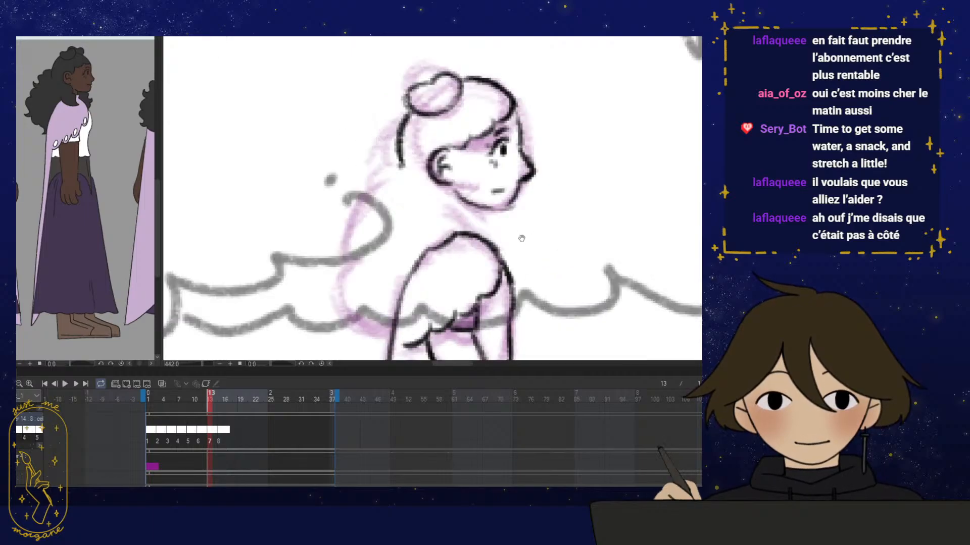
{"action": "key", "text": "h"}
{"action": "mouse_move", "coordinate": [500, 178]}
{"action": "left_mouse_down"}
{"action": "mouse_move", "coordinate": [508, 151]}
{"action": "mouse_move", "coordinate": [497, 180]}
{"action": "left_mouse_up"}
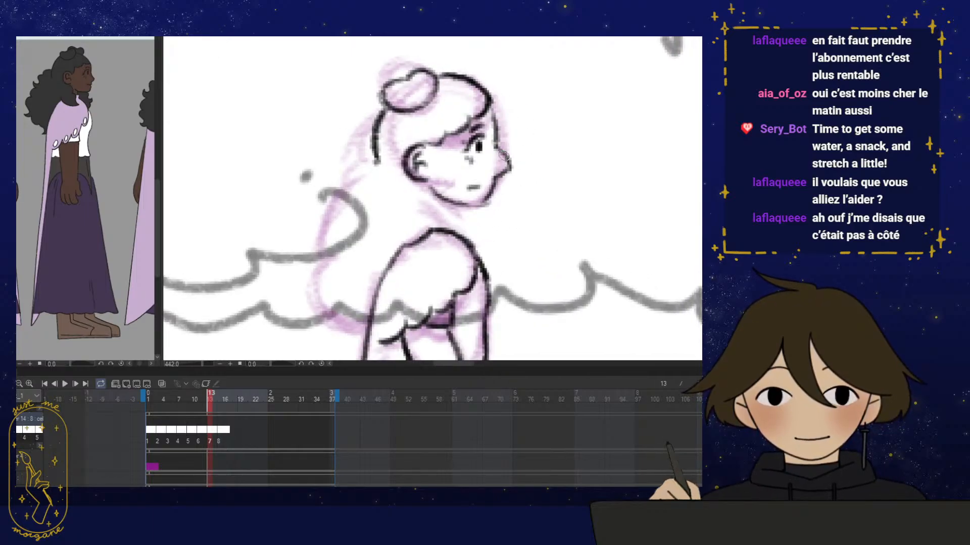
{"action": "mouse_move", "coordinate": [504, 146]}
{"action": "left_mouse_down"}
{"action": "mouse_move", "coordinate": [511, 167]}
{"action": "mouse_move", "coordinate": [530, 169]}
{"action": "mouse_move", "coordinate": [505, 168]}
{"action": "left_mouse_up"}
{"action": "key", "text": "ctrl+z"}
{"action": "mouse_move", "coordinate": [505, 168]}
{"action": "left_mouse_down"}
{"action": "mouse_move", "coordinate": [491, 182]}
{"action": "mouse_move", "coordinate": [520, 176]}
{"action": "left_mouse_up"}
Ink the neck lines from under the jaw down to the cape collar
{"action": "mouse_move", "coordinate": [417, 206]}
{"action": "left_mouse_down"}
{"action": "mouse_move", "coordinate": [449, 224]}
{"action": "mouse_move", "coordinate": [438, 242]}
{"action": "left_mouse_up"}
{"action": "key", "text": "h"}
{"action": "mouse_move", "coordinate": [485, 194]}
{"action": "left_mouse_down"}
{"action": "mouse_move", "coordinate": [444, 230]}
{"action": "mouse_move", "coordinate": [487, 187]}
{"action": "mouse_move", "coordinate": [442, 211]}
{"action": "mouse_move", "coordinate": [454, 220]}
{"action": "mouse_move", "coordinate": [459, 200]}
{"action": "mouse_move", "coordinate": [450, 202]}
{"action": "mouse_move", "coordinate": [469, 190]}
{"action": "mouse_move", "coordinate": [431, 203]}
{"action": "left_mouse_up"}
{"action": "key", "text": "h"}
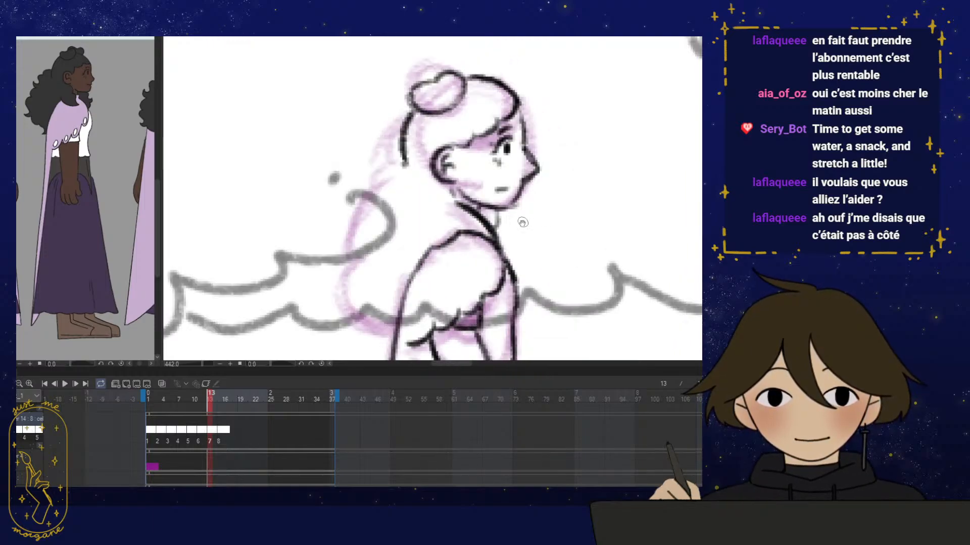
Ink the voluminous curly hair behind the back, with a wavy outer edge from the nape down to the shoulder
{"action": "scroll", "coordinate": [391, 221], "scroll_direction": "down", "scroll_amount": 2}
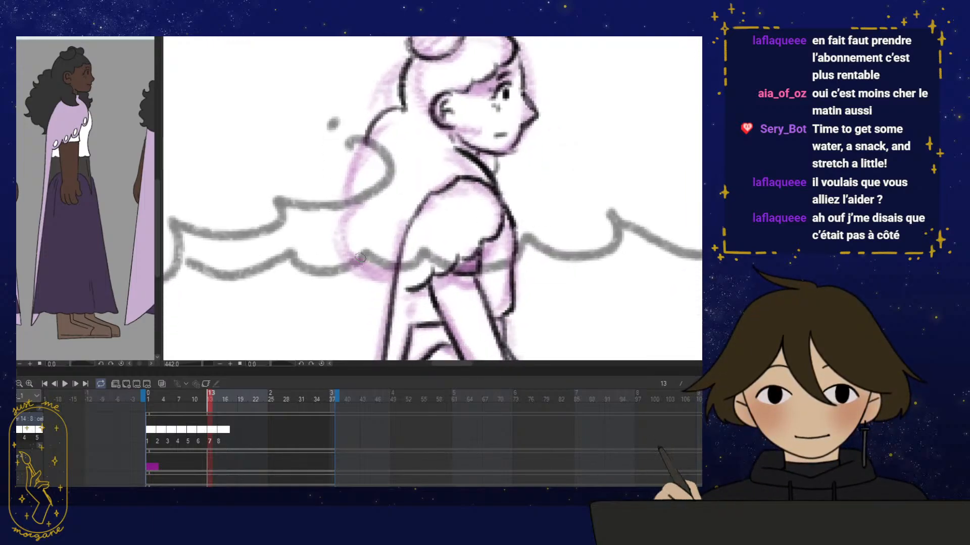
{"action": "mouse_move", "coordinate": [353, 257]}
{"action": "left_mouse_down"}
{"action": "mouse_move", "coordinate": [372, 270]}
{"action": "mouse_move", "coordinate": [411, 267]}
{"action": "left_mouse_up"}
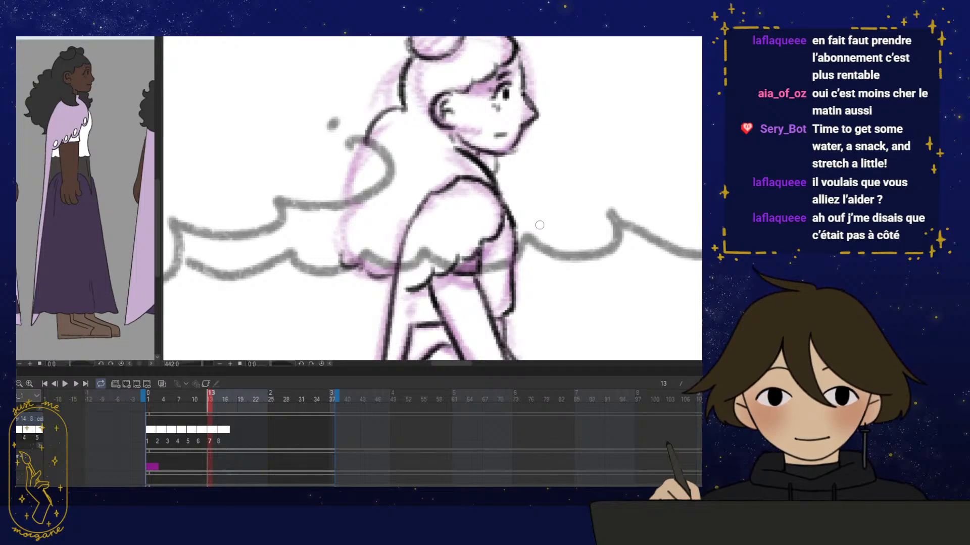
{"action": "mouse_move", "coordinate": [210, 394]}
{"action": "left_mouse_down"}
{"action": "mouse_move", "coordinate": [199, 395]}
{"action": "mouse_move", "coordinate": [214, 397]}
{"action": "left_mouse_up"}
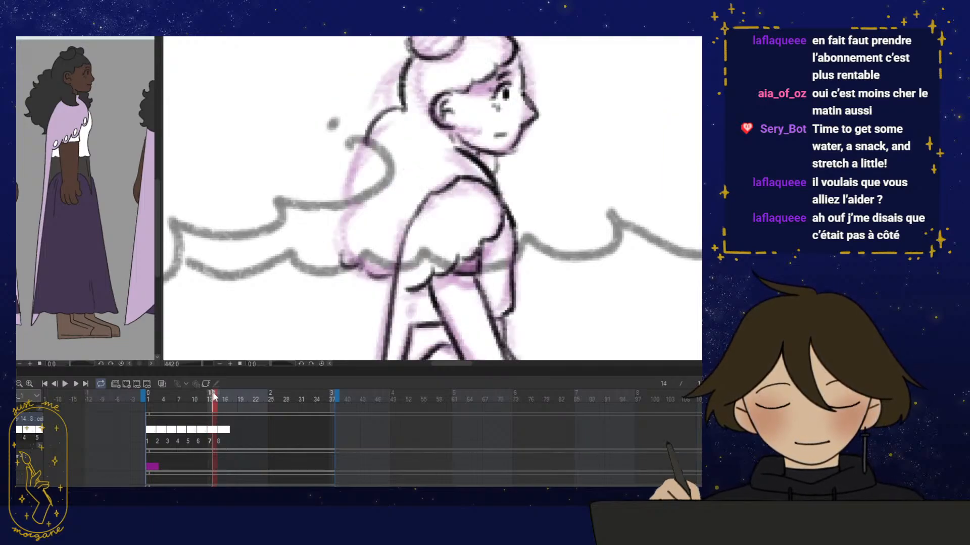
{"action": "left_click_drag", "start_coordinate": [377, 169], "coordinate": [386, 173]}
{"action": "mouse_move", "coordinate": [400, 113]}
{"action": "left_mouse_down"}
{"action": "mouse_move", "coordinate": [375, 143]}
{"action": "mouse_move", "coordinate": [365, 132]}
{"action": "mouse_move", "coordinate": [401, 151]}
{"action": "mouse_move", "coordinate": [347, 169]}
{"action": "left_mouse_up"}
{"action": "left_click_drag", "start_coordinate": [356, 215], "coordinate": [358, 208]}
{"action": "mouse_move", "coordinate": [359, 260]}
{"action": "left_mouse_down"}
{"action": "mouse_move", "coordinate": [376, 284]}
{"action": "mouse_move", "coordinate": [386, 277]}
{"action": "mouse_move", "coordinate": [333, 280]}
{"action": "left_mouse_up"}
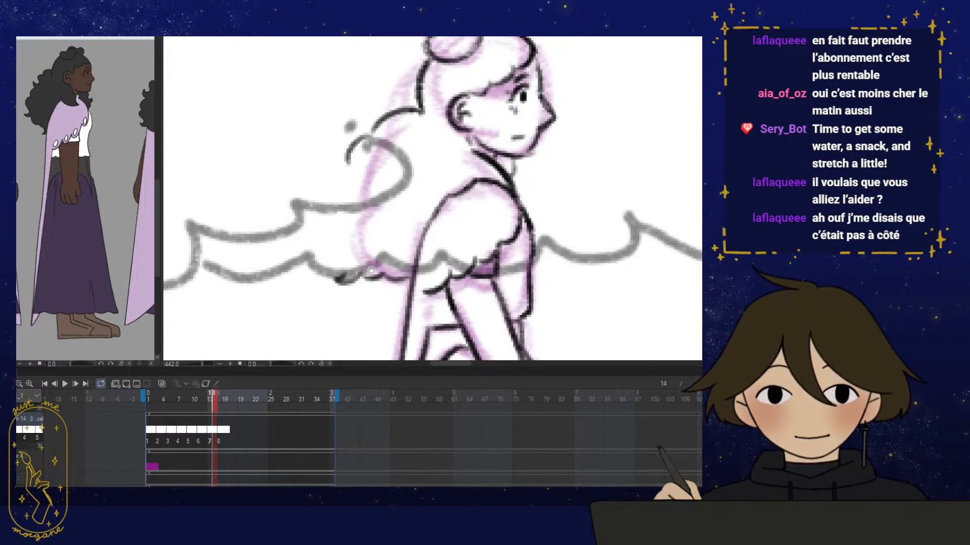
{"action": "left_click_drag", "start_coordinate": [368, 208], "coordinate": [372, 211]}
{"action": "mouse_move", "coordinate": [312, 173]}
{"action": "left_mouse_down"}
{"action": "mouse_move", "coordinate": [329, 186]}
{"action": "mouse_move", "coordinate": [328, 167]}
{"action": "mouse_move", "coordinate": [338, 181]}
{"action": "mouse_move", "coordinate": [312, 233]}
{"action": "mouse_move", "coordinate": [341, 272]}
{"action": "left_mouse_up"}
{"action": "key", "text": "ctrl+z"}
{"action": "scroll", "coordinate": [445, 191], "scroll_direction": "down", "scroll_amount": 3}
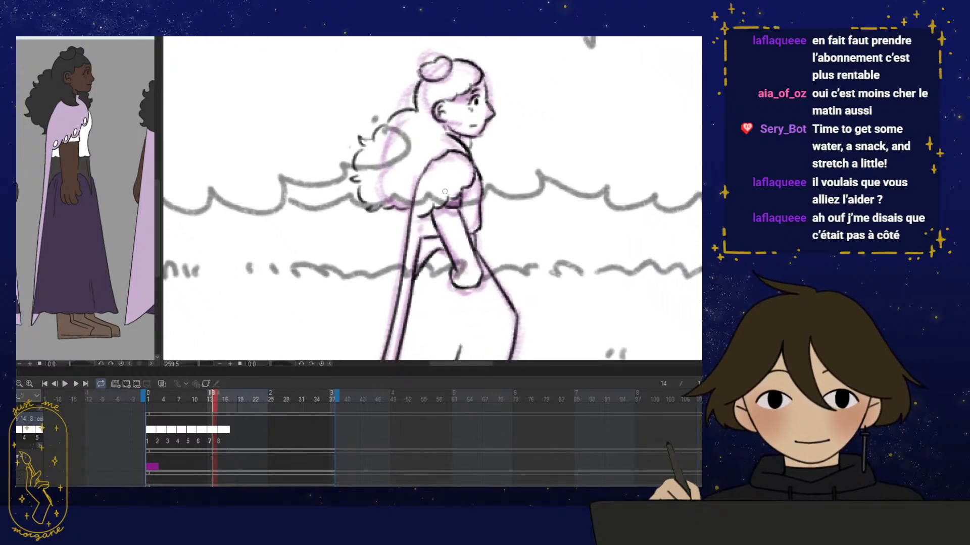
Select the outer curls of the back hair, transform them slightly closer to the head, and deselect
{"action": "mouse_move", "coordinate": [216, 399]}
{"action": "left_mouse_down"}
{"action": "mouse_move", "coordinate": [196, 399]}
{"action": "mouse_move", "coordinate": [219, 400]}
{"action": "mouse_move", "coordinate": [209, 400]}
{"action": "left_mouse_up"}
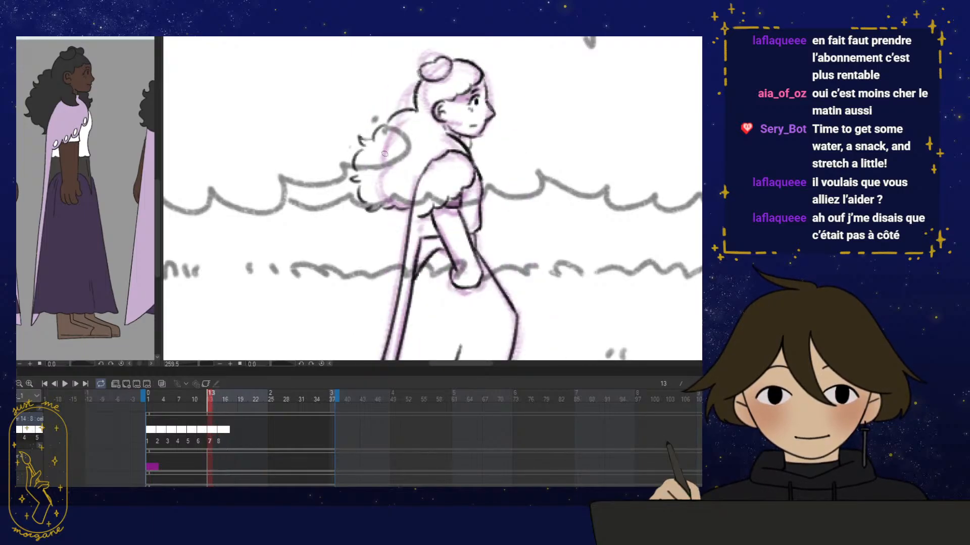
{"action": "mouse_move", "coordinate": [391, 127]}
{"action": "left_mouse_down"}
{"action": "mouse_move", "coordinate": [336, 195]}
{"action": "mouse_move", "coordinate": [386, 213]}
{"action": "mouse_move", "coordinate": [392, 201]}
{"action": "left_mouse_up"}
{"action": "left_click", "coordinate": [409, 238]}
{"action": "key", "text": "Return"}
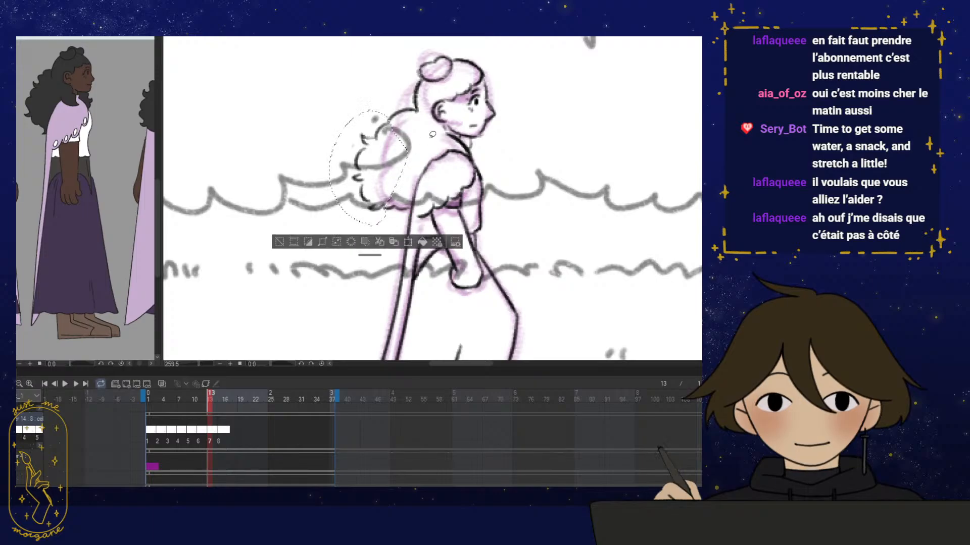
{"action": "key", "text": "ctrl+d"}
{"action": "left_click_drag", "start_coordinate": [202, 399], "coordinate": [211, 399]}
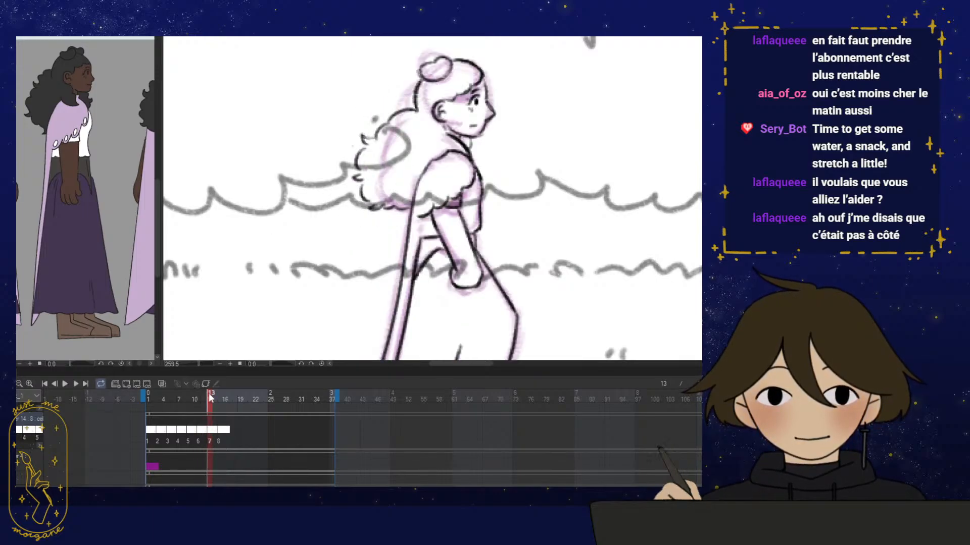
Go to the blank cel at frame 15 and turn on onion skin
{"action": "scroll", "coordinate": [431, 220], "scroll_direction": "down", "scroll_amount": 3}
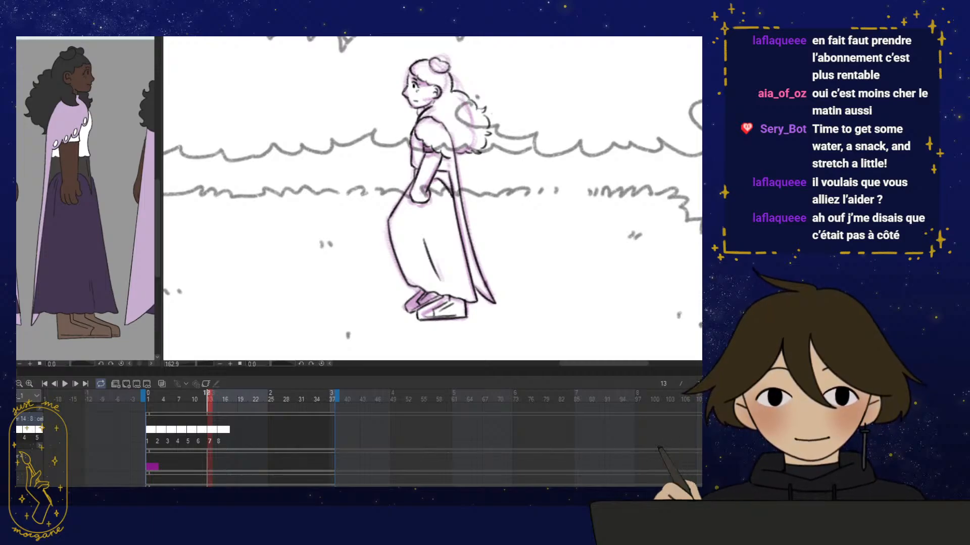
{"action": "left_click", "coordinate": [222, 391]}
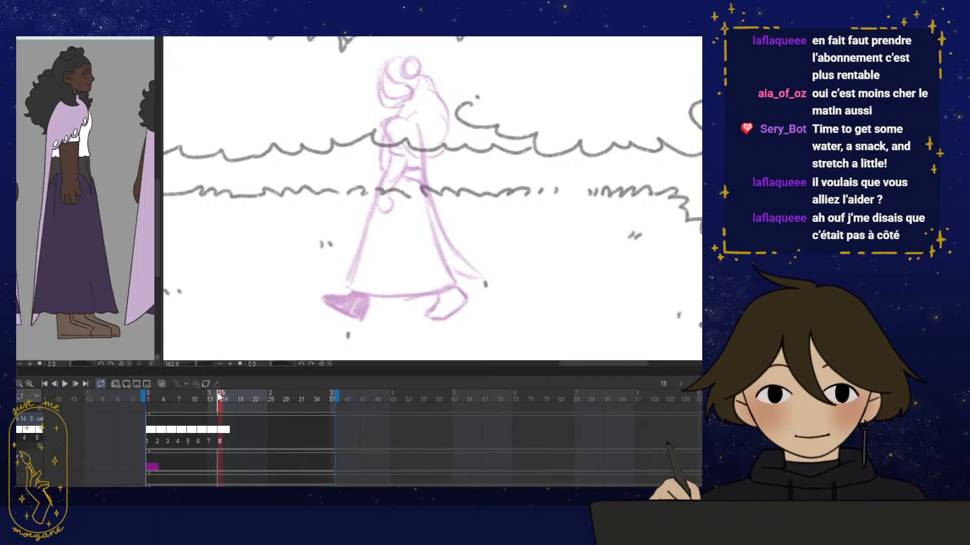
{"action": "left_click_drag", "start_coordinate": [221, 397], "coordinate": [221, 399]}
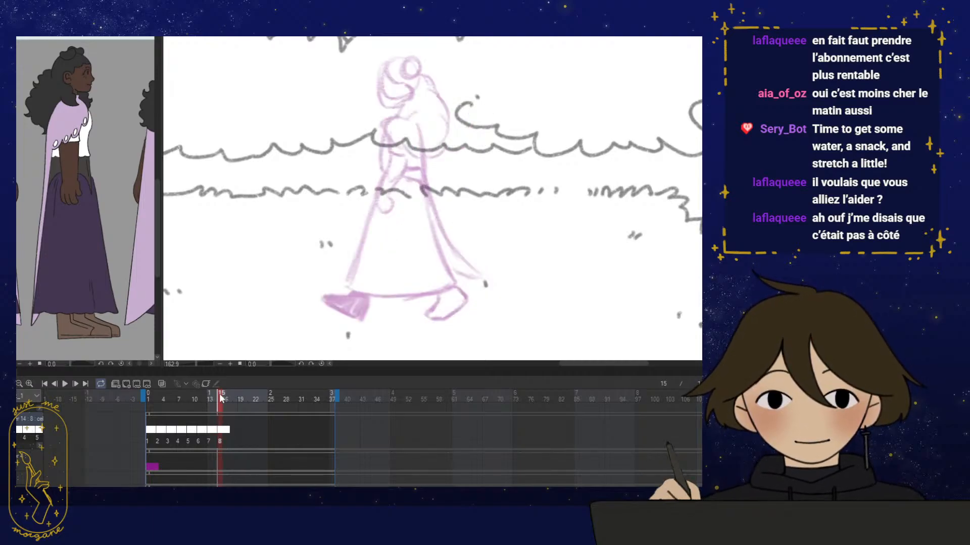
{"action": "left_click", "coordinate": [163, 383]}
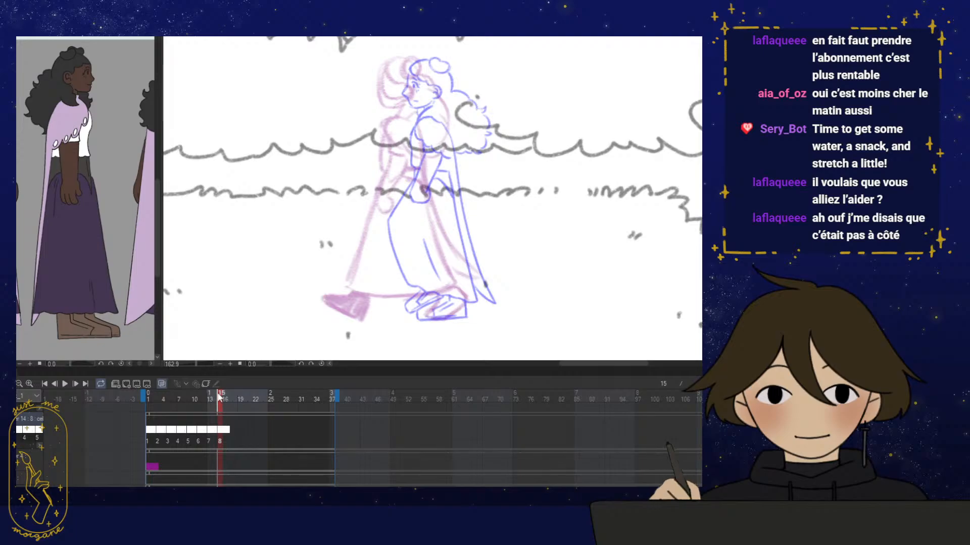
{"action": "mouse_move", "coordinate": [221, 401]}
{"action": "left_mouse_down"}
{"action": "mouse_move", "coordinate": [211, 401]}
{"action": "mouse_move", "coordinate": [220, 398]}
{"action": "left_mouse_up"}
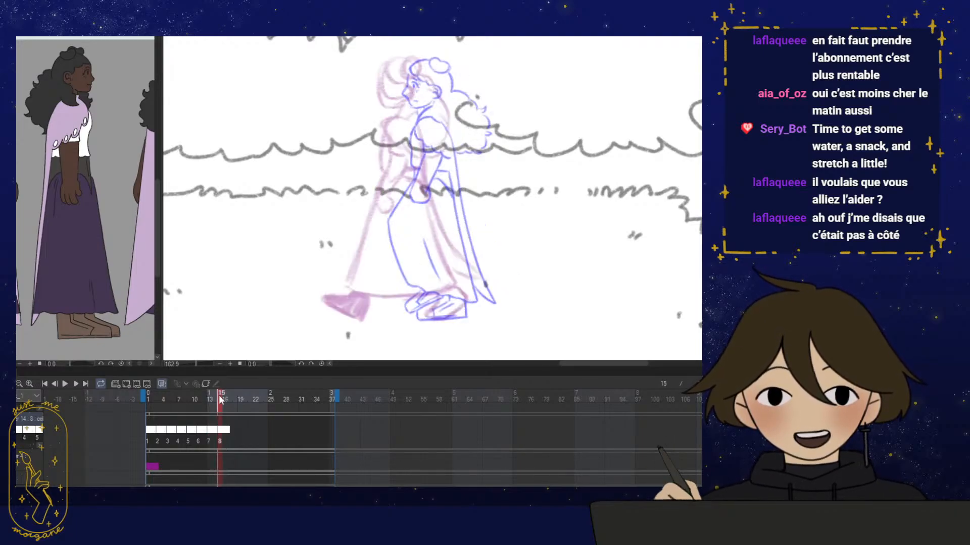
Ink the ankle, upper edge, toe and heel side of the shaded front boot on frame 15
{"action": "left_click_drag", "start_coordinate": [440, 311], "coordinate": [485, 293]}
{"action": "left_click_drag", "start_coordinate": [393, 306], "coordinate": [441, 298]}
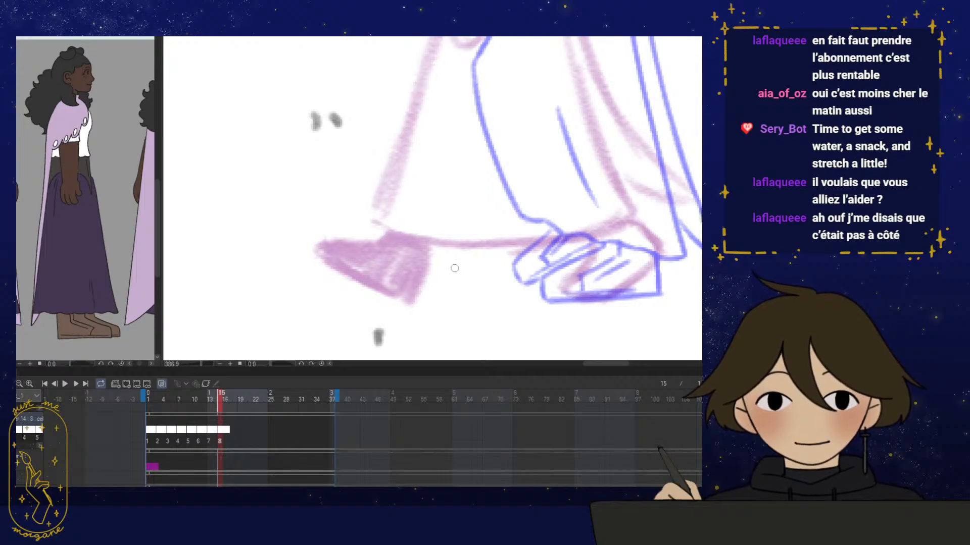
{"action": "mouse_move", "coordinate": [443, 236]}
{"action": "left_mouse_down"}
{"action": "mouse_move", "coordinate": [412, 303]}
{"action": "mouse_move", "coordinate": [495, 295]}
{"action": "mouse_move", "coordinate": [512, 281]}
{"action": "left_mouse_up"}
{"action": "mouse_move", "coordinate": [406, 247]}
{"action": "left_mouse_down"}
{"action": "mouse_move", "coordinate": [395, 280]}
{"action": "mouse_move", "coordinate": [356, 298]}
{"action": "mouse_move", "coordinate": [354, 323]}
{"action": "mouse_move", "coordinate": [428, 264]}
{"action": "mouse_move", "coordinate": [382, 283]}
{"action": "left_mouse_up"}
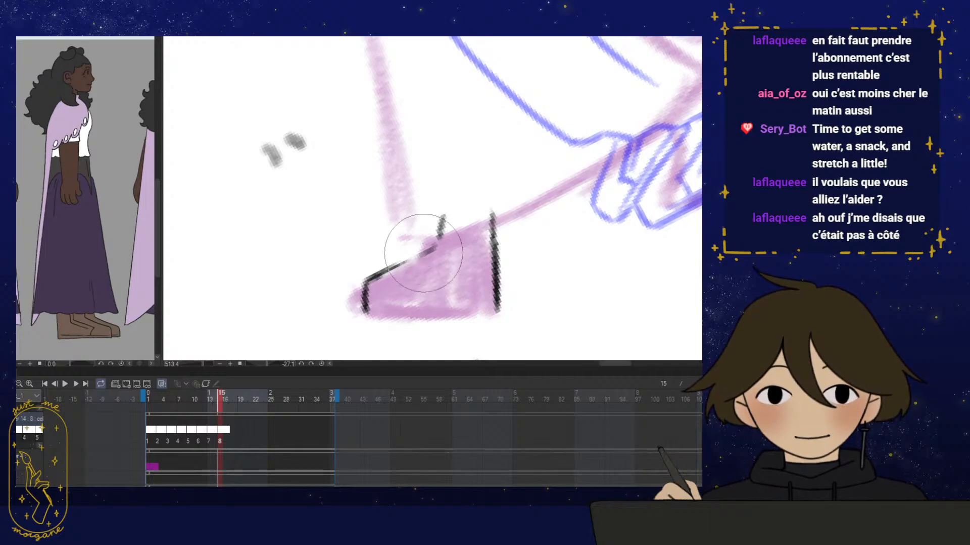
{"action": "mouse_move", "coordinate": [439, 244]}
{"action": "left_mouse_down"}
{"action": "mouse_move", "coordinate": [362, 282]}
{"action": "mouse_move", "coordinate": [361, 313]}
{"action": "mouse_move", "coordinate": [370, 287]}
{"action": "mouse_move", "coordinate": [368, 306]}
{"action": "left_mouse_up"}
{"action": "mouse_move", "coordinate": [371, 303]}
{"action": "left_mouse_down"}
{"action": "mouse_move", "coordinate": [362, 283]}
{"action": "mouse_move", "coordinate": [365, 305]}
{"action": "mouse_move", "coordinate": [409, 303]}
{"action": "left_mouse_up"}
{"action": "double_click", "coordinate": [458, 224], "text": "shift"}
{"action": "scroll", "coordinate": [458, 225], "scroll_direction": "down", "scroll_amount": 5}
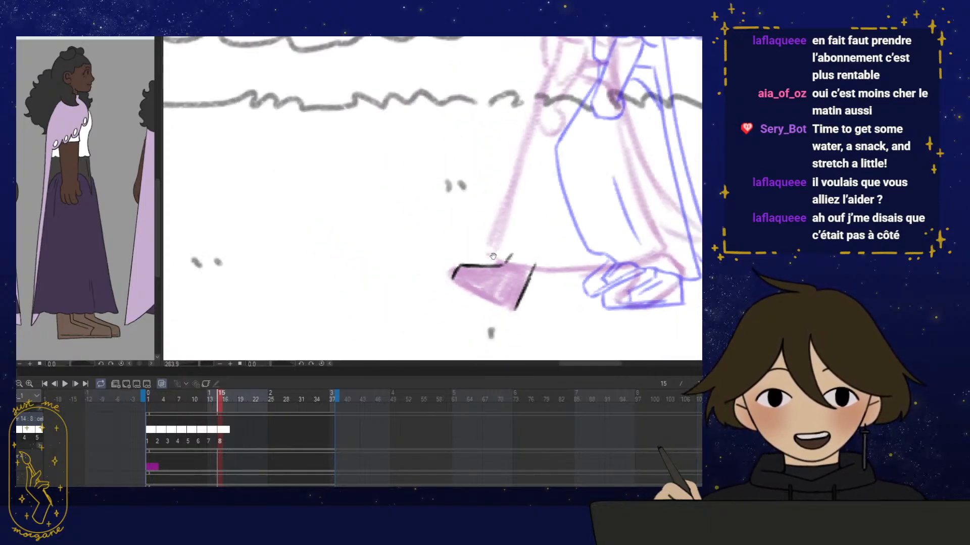
Doodle a small torso with outstretched arms and hands in the empty area in front of the walking woman
{"action": "left_click_drag", "start_coordinate": [458, 225], "coordinate": [539, 227]}
{"action": "mouse_move", "coordinate": [399, 182]}
{"action": "left_mouse_down"}
{"action": "mouse_move", "coordinate": [425, 230]}
{"action": "mouse_move", "coordinate": [413, 233]}
{"action": "mouse_move", "coordinate": [372, 184]}
{"action": "mouse_move", "coordinate": [352, 188]}
{"action": "mouse_move", "coordinate": [407, 193]}
{"action": "left_mouse_up"}
{"action": "mouse_move", "coordinate": [435, 185]}
{"action": "left_mouse_down"}
{"action": "mouse_move", "coordinate": [426, 178]}
{"action": "mouse_move", "coordinate": [472, 177]}
{"action": "left_mouse_up"}
{"action": "left_click_drag", "start_coordinate": [425, 188], "coordinate": [480, 179]}
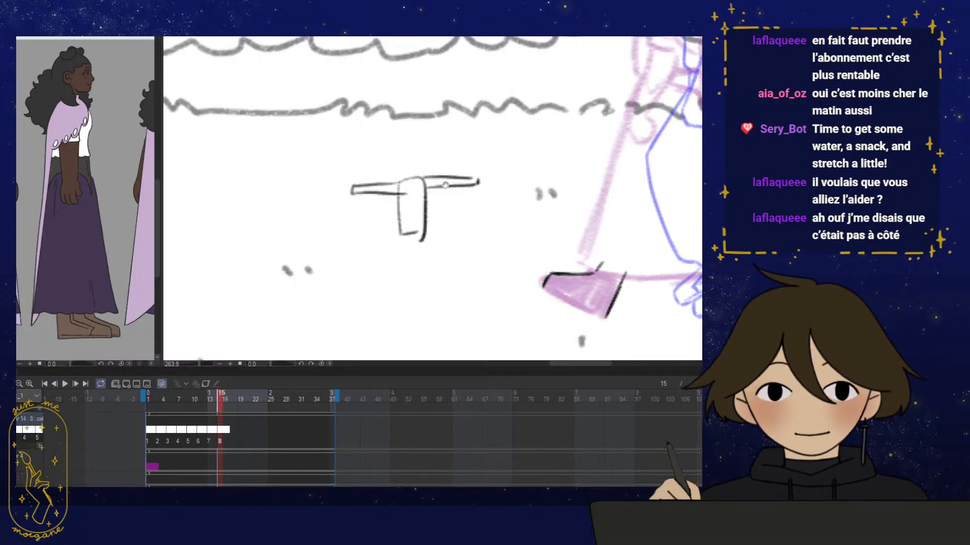
{"action": "left_click_drag", "start_coordinate": [353, 183], "coordinate": [335, 195]}
{"action": "left_click_drag", "start_coordinate": [477, 177], "coordinate": [496, 183]}
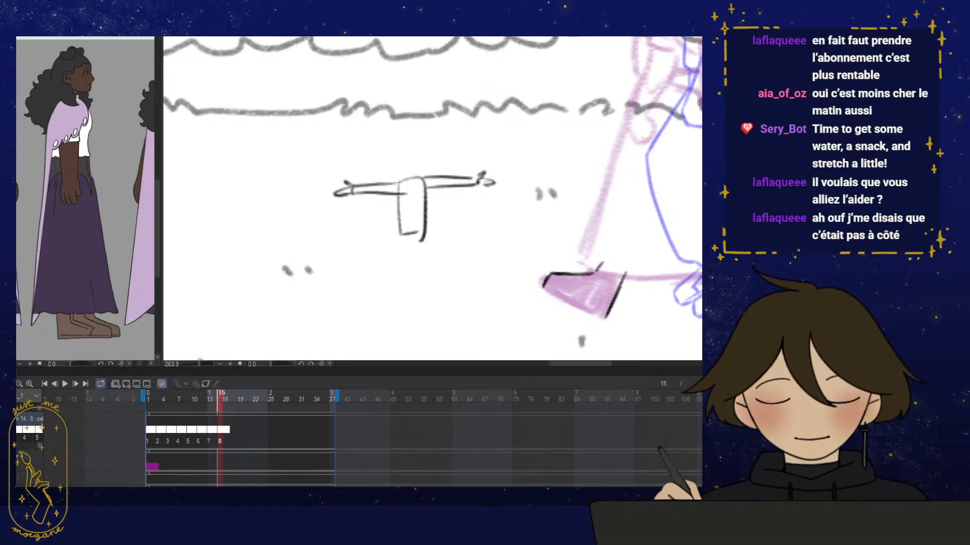
Add a garment to the doodled torso with a waistband, wrist cuffs and wide sleeves curving into the sides
{"action": "scroll", "coordinate": [445, 204], "scroll_direction": "up", "scroll_amount": 2}
{"action": "left_click_drag", "start_coordinate": [384, 221], "coordinate": [425, 228]}
{"action": "left_click_drag", "start_coordinate": [335, 179], "coordinate": [348, 191]}
{"action": "mouse_move", "coordinate": [475, 172]}
{"action": "left_mouse_down"}
{"action": "mouse_move", "coordinate": [486, 182]}
{"action": "mouse_move", "coordinate": [422, 172]}
{"action": "mouse_move", "coordinate": [447, 171]}
{"action": "left_mouse_up"}
{"action": "mouse_move", "coordinate": [385, 175]}
{"action": "left_mouse_down"}
{"action": "mouse_move", "coordinate": [344, 188]}
{"action": "mouse_move", "coordinate": [375, 198]}
{"action": "mouse_move", "coordinate": [383, 216]}
{"action": "mouse_move", "coordinate": [427, 213]}
{"action": "mouse_move", "coordinate": [462, 187]}
{"action": "mouse_move", "coordinate": [437, 196]}
{"action": "mouse_move", "coordinate": [423, 220]}
{"action": "left_mouse_up"}
{"action": "left_click_drag", "start_coordinate": [429, 169], "coordinate": [438, 196]}
{"action": "left_click_drag", "start_coordinate": [376, 179], "coordinate": [373, 201]}
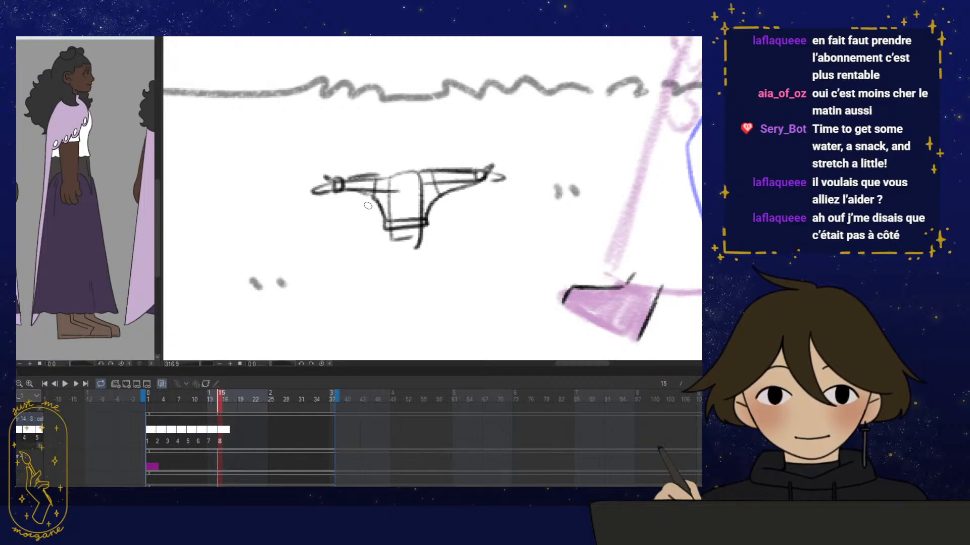
Shade the underarm of the doodled garment, add a neck, and erase the whole doodle
{"action": "mouse_move", "coordinate": [428, 186]}
{"action": "left_mouse_down"}
{"action": "mouse_move", "coordinate": [439, 199]}
{"action": "mouse_move", "coordinate": [453, 194]}
{"action": "left_mouse_up"}
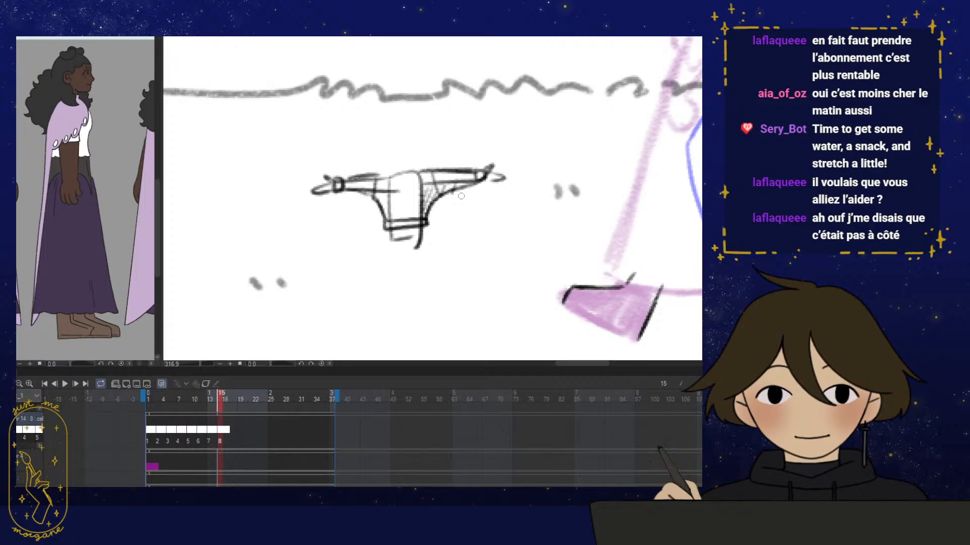
{"action": "mouse_move", "coordinate": [398, 162]}
{"action": "left_mouse_down"}
{"action": "mouse_move", "coordinate": [397, 174]}
{"action": "mouse_move", "coordinate": [415, 170]}
{"action": "mouse_move", "coordinate": [397, 163]}
{"action": "mouse_move", "coordinate": [398, 175]}
{"action": "mouse_move", "coordinate": [420, 169]}
{"action": "mouse_move", "coordinate": [397, 161]}
{"action": "mouse_move", "coordinate": [397, 177]}
{"action": "mouse_move", "coordinate": [442, 146]}
{"action": "mouse_move", "coordinate": [435, 159]}
{"action": "left_mouse_up"}
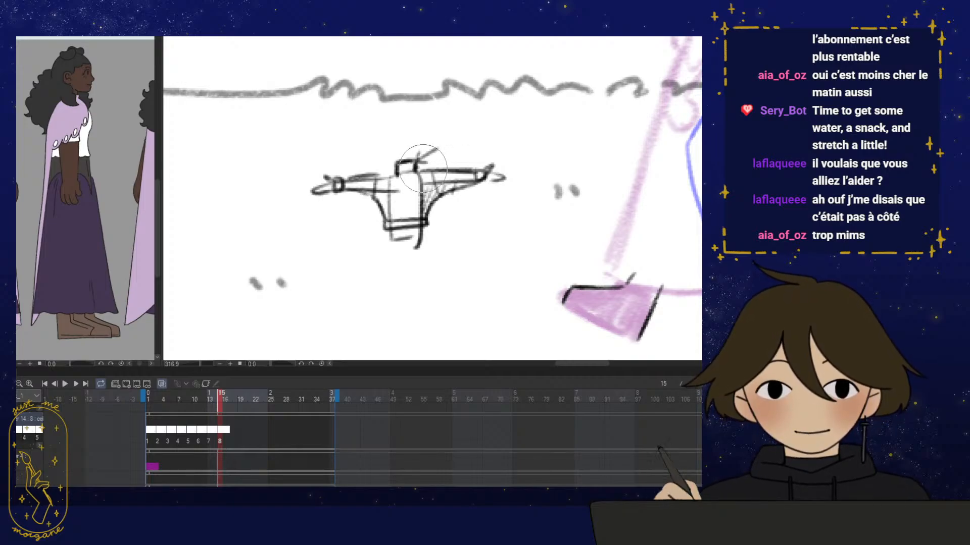
{"action": "mouse_move", "coordinate": [417, 164]}
{"action": "left_mouse_down"}
{"action": "mouse_move", "coordinate": [278, 201]}
{"action": "mouse_move", "coordinate": [515, 158]}
{"action": "mouse_move", "coordinate": [440, 190]}
{"action": "mouse_move", "coordinate": [404, 249]}
{"action": "mouse_move", "coordinate": [347, 266]}
{"action": "left_mouse_up"}
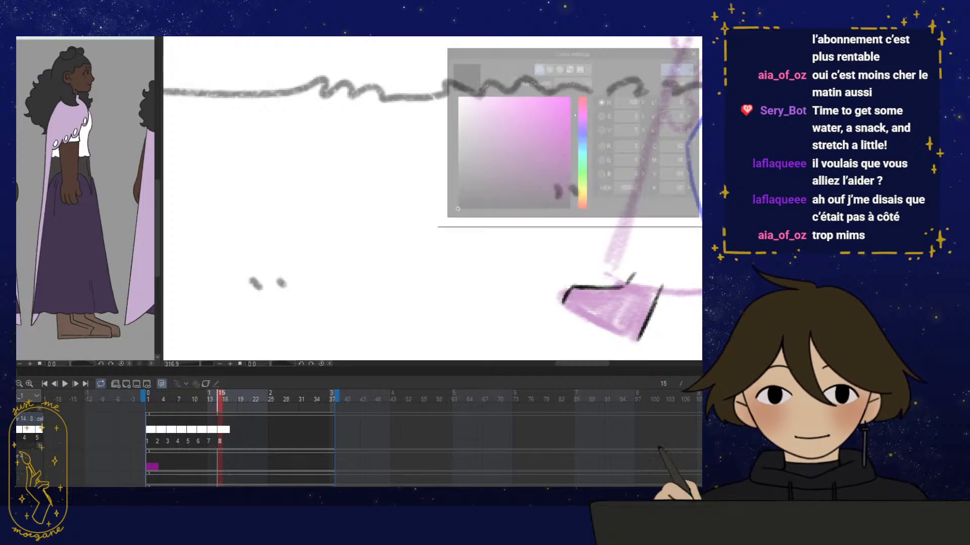
Set the drawing colour to pale blue-grey (H 190, S 12, V 85) and paint a small upright block in the empty area
{"action": "left_click", "coordinate": [580, 148]}
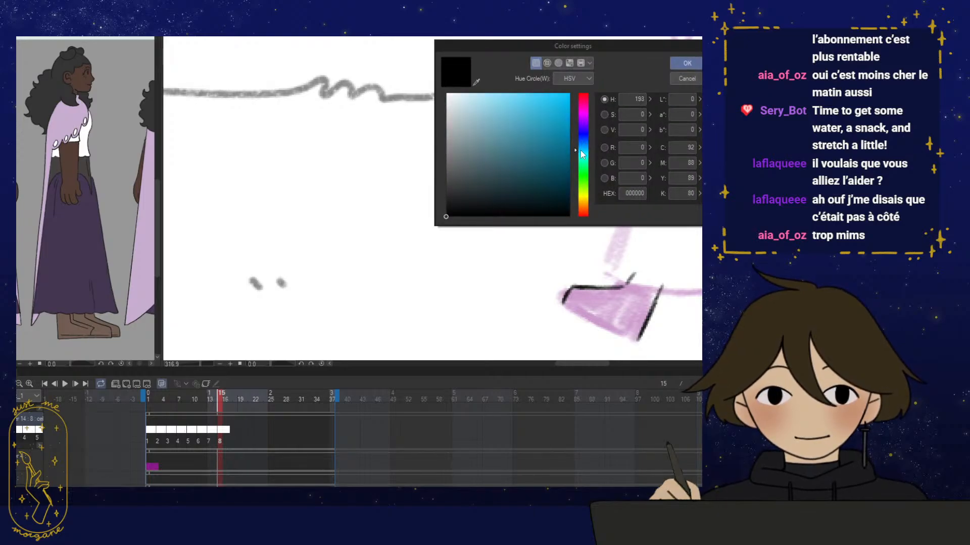
{"action": "left_click_drag", "start_coordinate": [459, 105], "coordinate": [461, 109]}
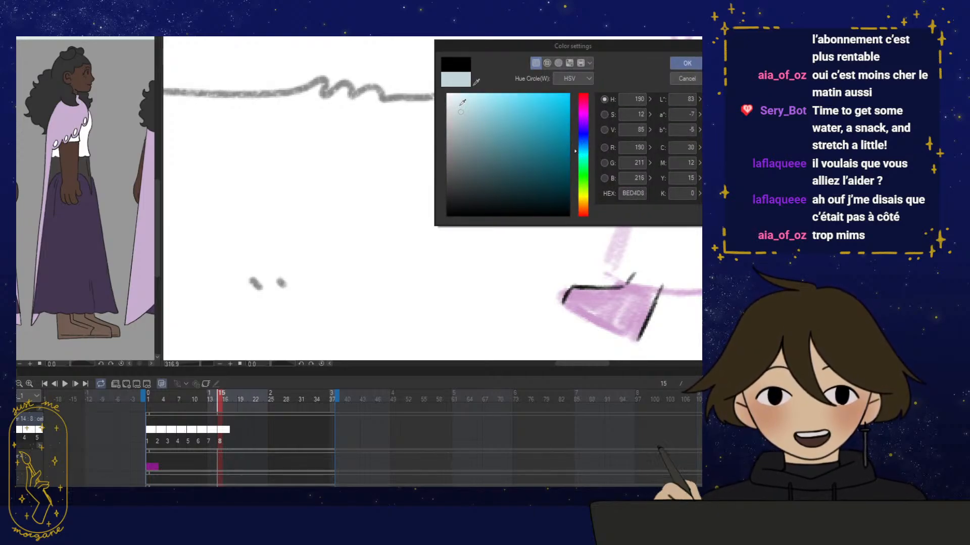
{"action": "left_click", "coordinate": [679, 64]}
{"action": "mouse_move", "coordinate": [411, 192]}
{"action": "left_mouse_down"}
{"action": "mouse_move", "coordinate": [418, 220]}
{"action": "mouse_move", "coordinate": [429, 174]}
{"action": "mouse_move", "coordinate": [443, 214]}
{"action": "left_mouse_up"}
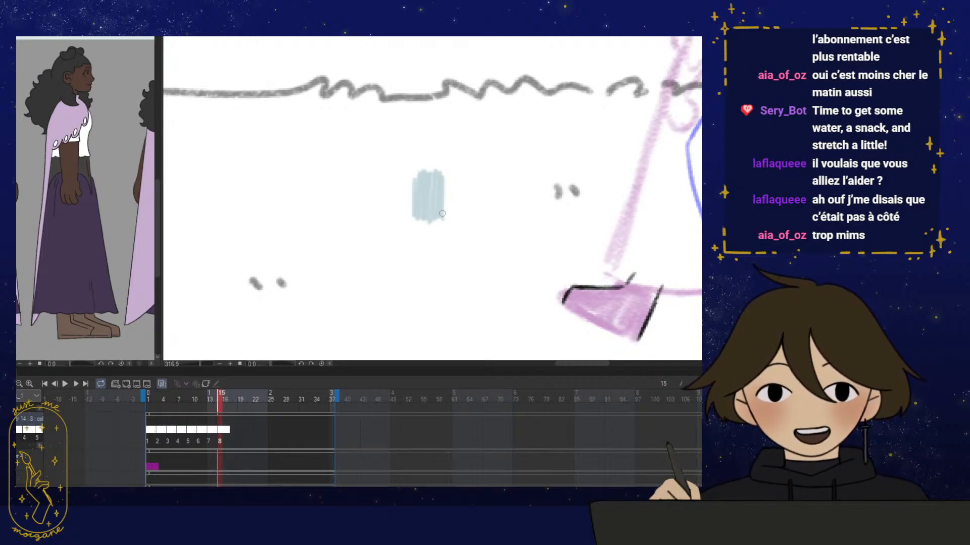
Remove the pale blue-grey block and set the drawing colour back to black
{"action": "mouse_move", "coordinate": [443, 169]}
{"action": "left_mouse_down"}
{"action": "mouse_move", "coordinate": [419, 159]}
{"action": "mouse_move", "coordinate": [407, 179]}
{"action": "left_mouse_up"}
{"action": "mouse_move", "coordinate": [364, 236]}
{"action": "left_mouse_down"}
{"action": "mouse_move", "coordinate": [433, 197]}
{"action": "mouse_move", "coordinate": [447, 214]}
{"action": "left_mouse_up"}
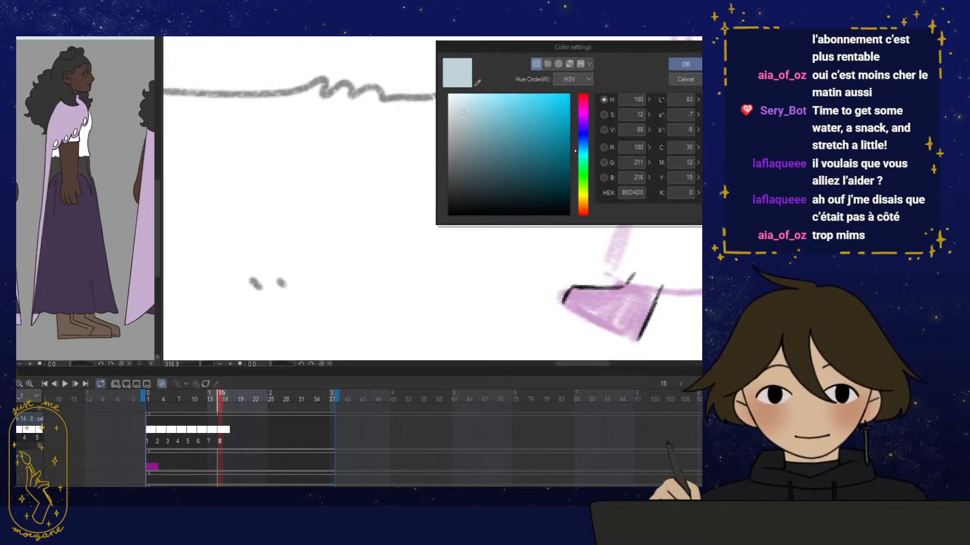
{"action": "left_click", "coordinate": [446, 217]}
{"action": "left_click", "coordinate": [685, 61]}
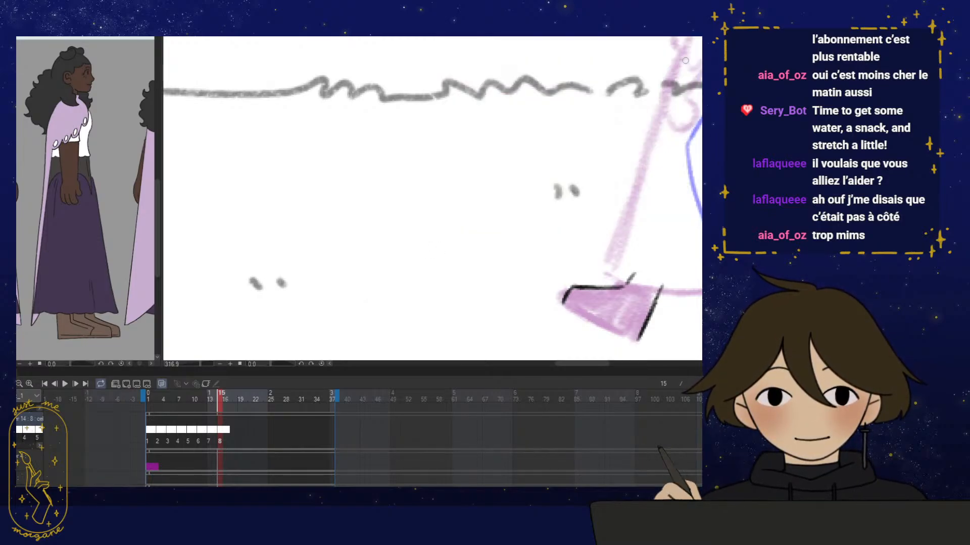
Try inking the short waistline at the top of the skirt on frame 15
{"action": "left_click_drag", "start_coordinate": [613, 226], "coordinate": [505, 250]}
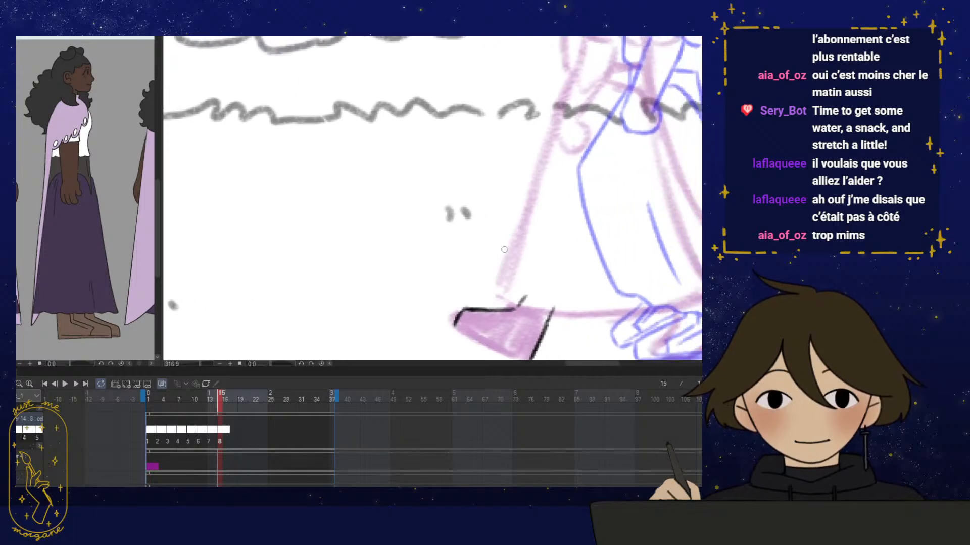
{"action": "left_click", "coordinate": [561, 258]}
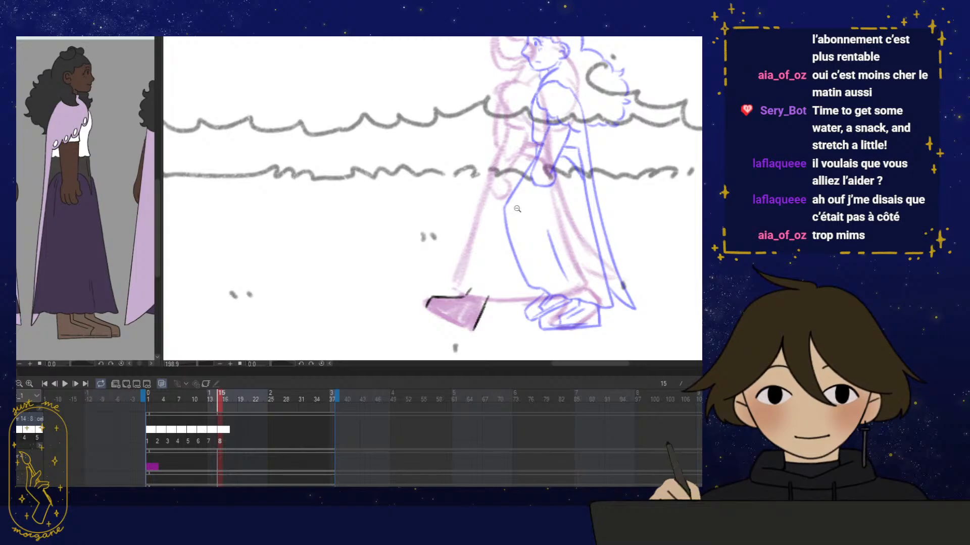
{"action": "left_click_drag", "start_coordinate": [543, 259], "coordinate": [520, 261]}
{"action": "scroll", "coordinate": [495, 151], "scroll_direction": "up", "scroll_amount": 4}
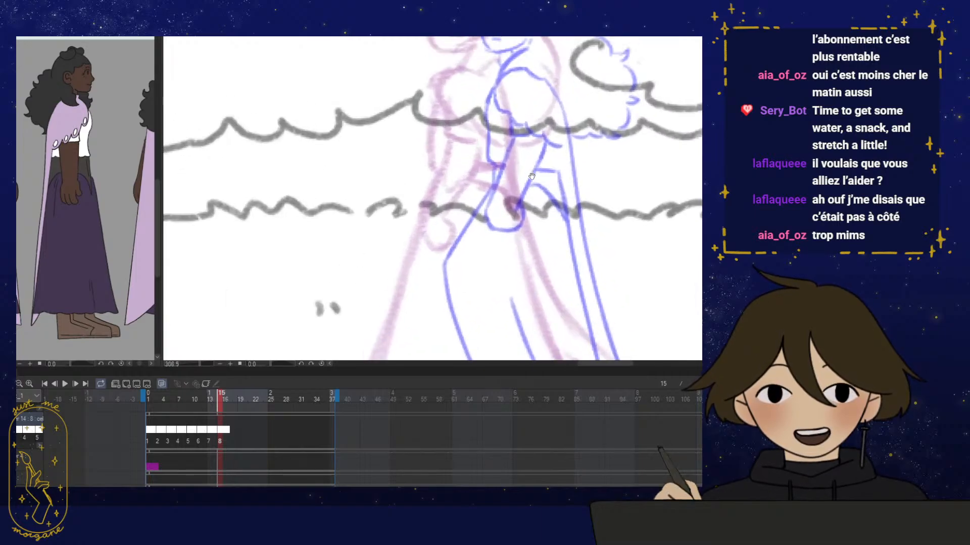
{"action": "left_click_drag", "start_coordinate": [476, 159], "coordinate": [523, 157]}
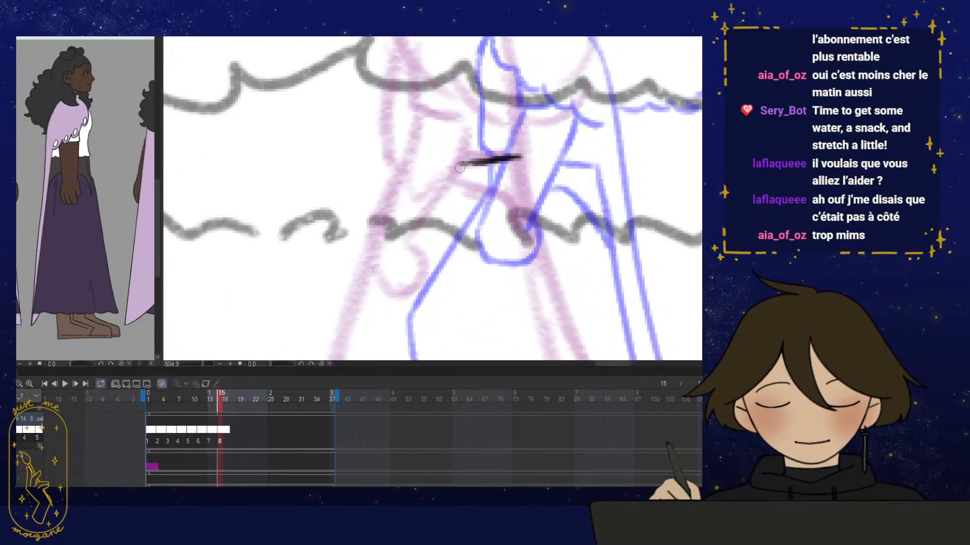
{"action": "mouse_move", "coordinate": [565, 246]}
{"action": "left_mouse_down"}
{"action": "mouse_move", "coordinate": [496, 245]}
{"action": "mouse_move", "coordinate": [494, 217]}
{"action": "left_mouse_up"}
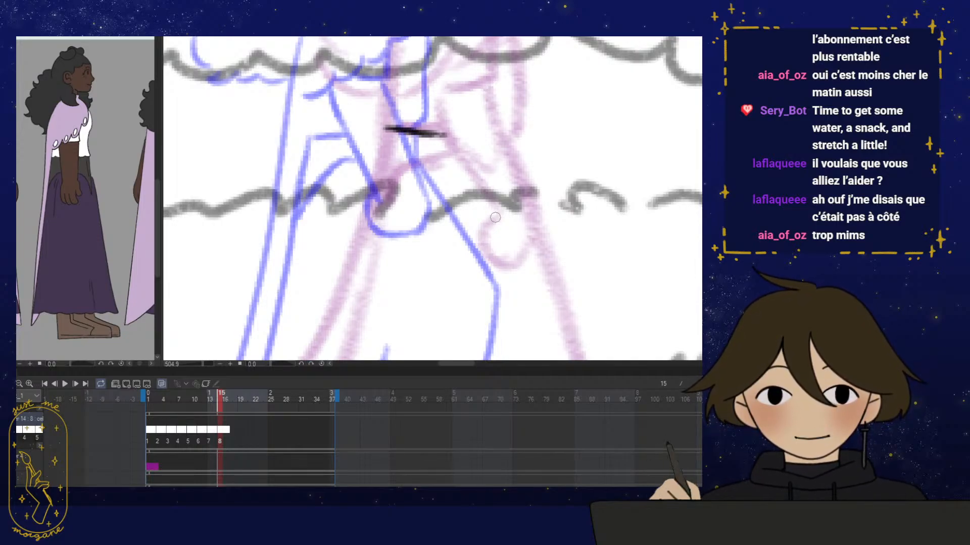
{"action": "left_click_drag", "start_coordinate": [480, 222], "coordinate": [492, 203]}
{"action": "left_click_drag", "start_coordinate": [498, 272], "coordinate": [455, 293]}
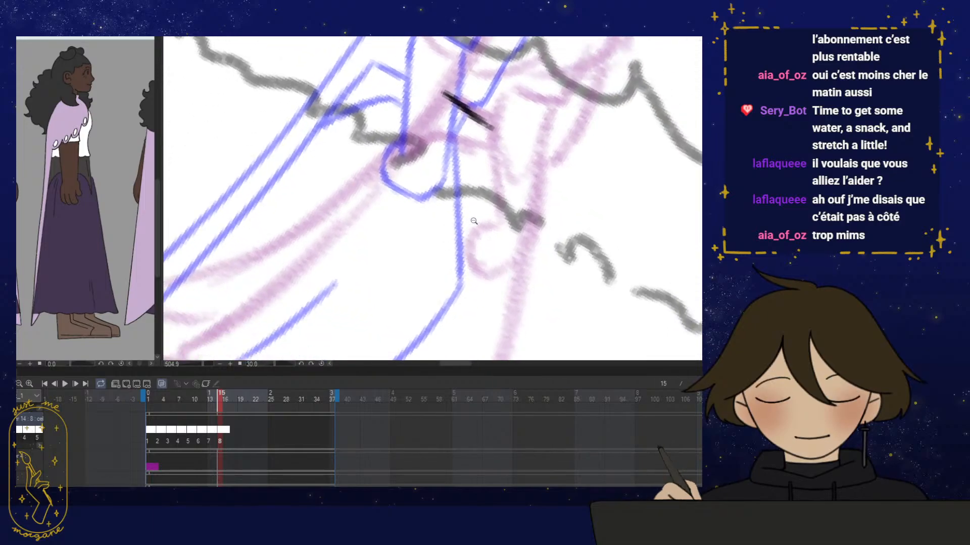
{"action": "left_click_drag", "start_coordinate": [474, 220], "coordinate": [463, 231]}
{"action": "left_click_drag", "start_coordinate": [465, 232], "coordinate": [493, 203]}
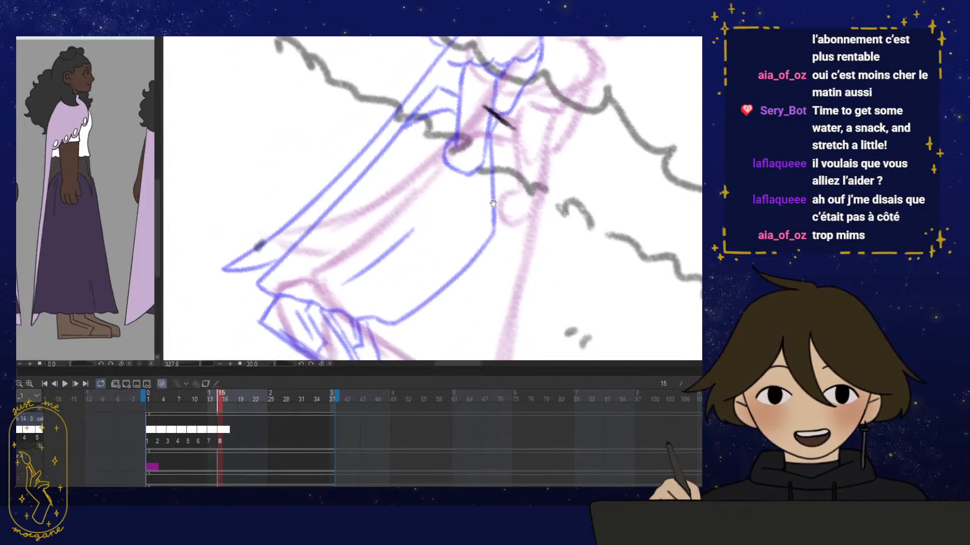
Turn off onion skin and undo the black waistline stroke
{"action": "left_click", "coordinate": [161, 384]}
{"action": "left_click_drag", "start_coordinate": [473, 284], "coordinate": [463, 292]}
{"action": "left_click_drag", "start_coordinate": [486, 235], "coordinate": [481, 241]}
{"action": "left_click_drag", "start_coordinate": [516, 140], "coordinate": [524, 137]}
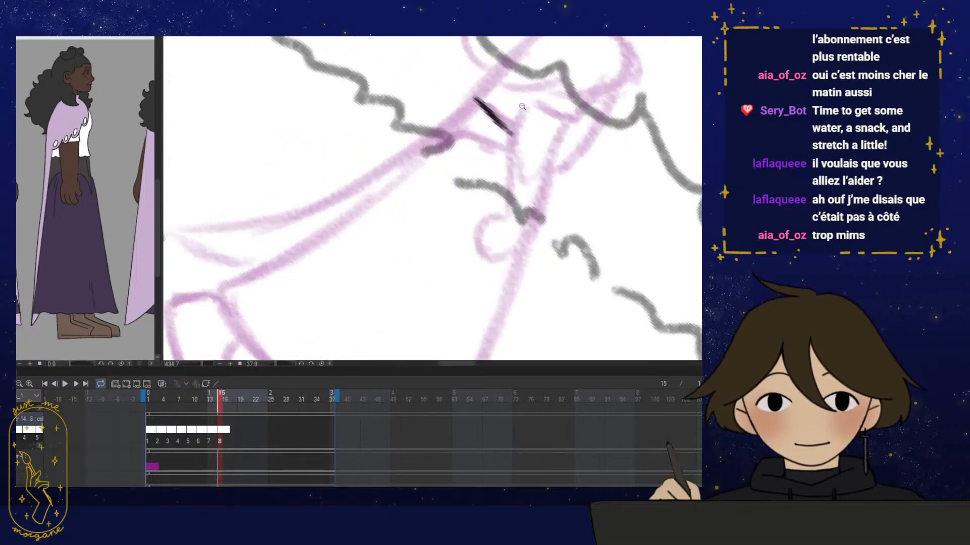
{"action": "left_click_drag", "start_coordinate": [505, 67], "coordinate": [445, 128]}
{"action": "key", "text": "ctrl+z"}
{"action": "key", "text": "ctrl+z"}
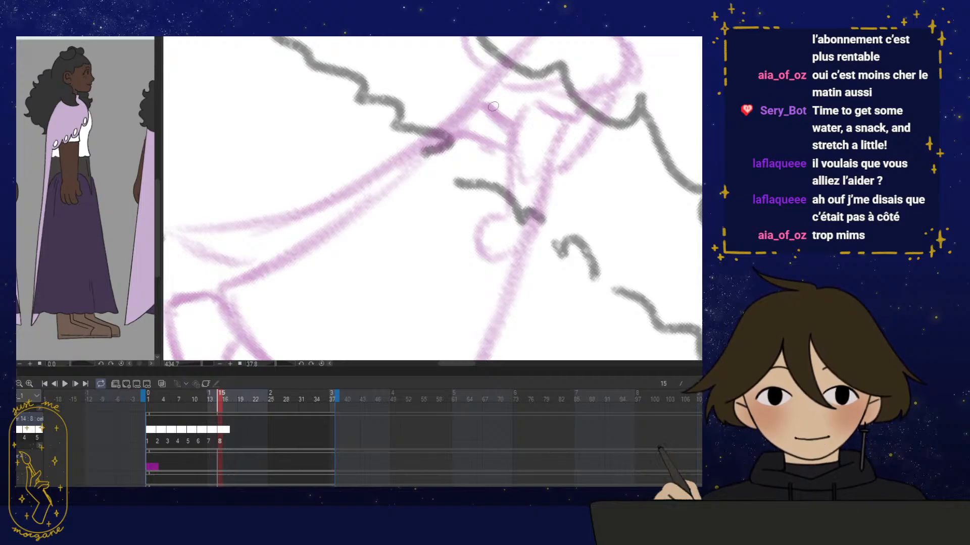
Ink the skirt's waist, long back edge and wavy hem over the pink sketch, and clean the overlap at the front boot
{"action": "left_click_drag", "start_coordinate": [483, 103], "coordinate": [521, 130]}
{"action": "mouse_move", "coordinate": [484, 103]}
{"action": "left_mouse_down"}
{"action": "mouse_move", "coordinate": [449, 143]}
{"action": "mouse_move", "coordinate": [514, 143]}
{"action": "mouse_move", "coordinate": [471, 135]}
{"action": "mouse_move", "coordinate": [483, 136]}
{"action": "mouse_move", "coordinate": [484, 109]}
{"action": "mouse_move", "coordinate": [459, 186]}
{"action": "mouse_move", "coordinate": [529, 108]}
{"action": "mouse_move", "coordinate": [369, 220]}
{"action": "mouse_move", "coordinate": [293, 255]}
{"action": "left_mouse_up"}
{"action": "mouse_move", "coordinate": [454, 280]}
{"action": "left_mouse_down"}
{"action": "mouse_move", "coordinate": [366, 299]}
{"action": "mouse_move", "coordinate": [383, 226]}
{"action": "mouse_move", "coordinate": [414, 192]}
{"action": "left_mouse_up"}
{"action": "mouse_move", "coordinate": [520, 85]}
{"action": "left_mouse_down"}
{"action": "mouse_move", "coordinate": [460, 97]}
{"action": "mouse_move", "coordinate": [416, 124]}
{"action": "mouse_move", "coordinate": [419, 112]}
{"action": "mouse_move", "coordinate": [307, 202]}
{"action": "mouse_move", "coordinate": [312, 196]}
{"action": "mouse_move", "coordinate": [272, 249]}
{"action": "left_mouse_up"}
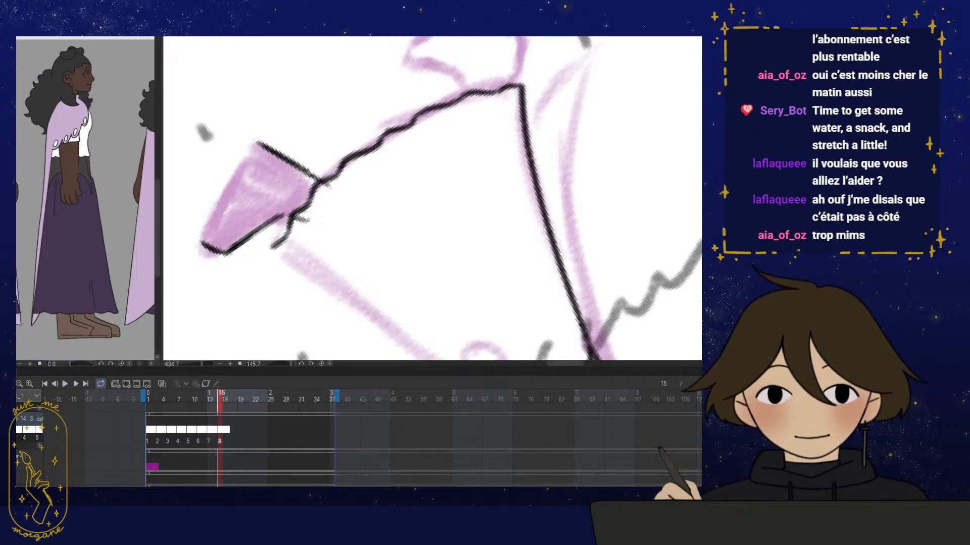
{"action": "key", "text": "ctrl+shift+r"}
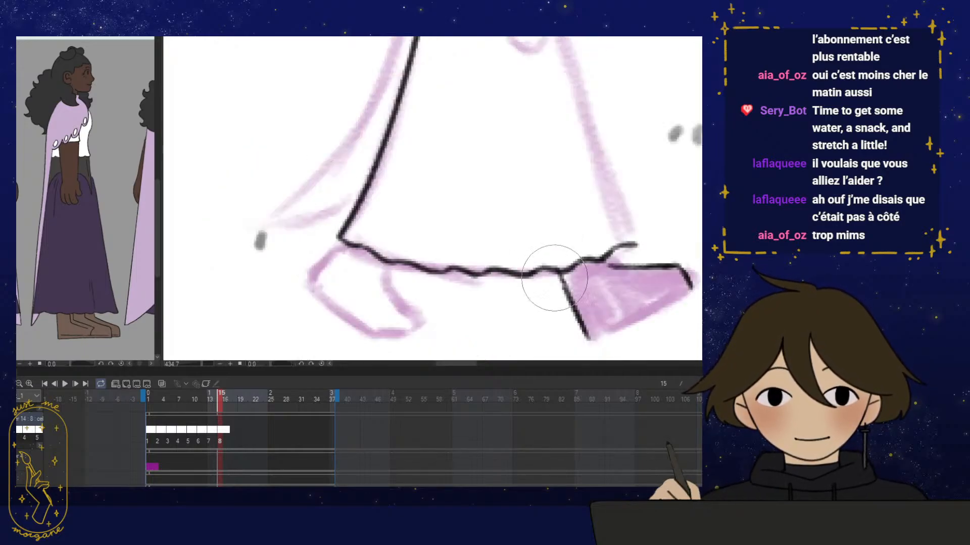
{"action": "left_click_drag", "start_coordinate": [554, 277], "coordinate": [472, 231]}
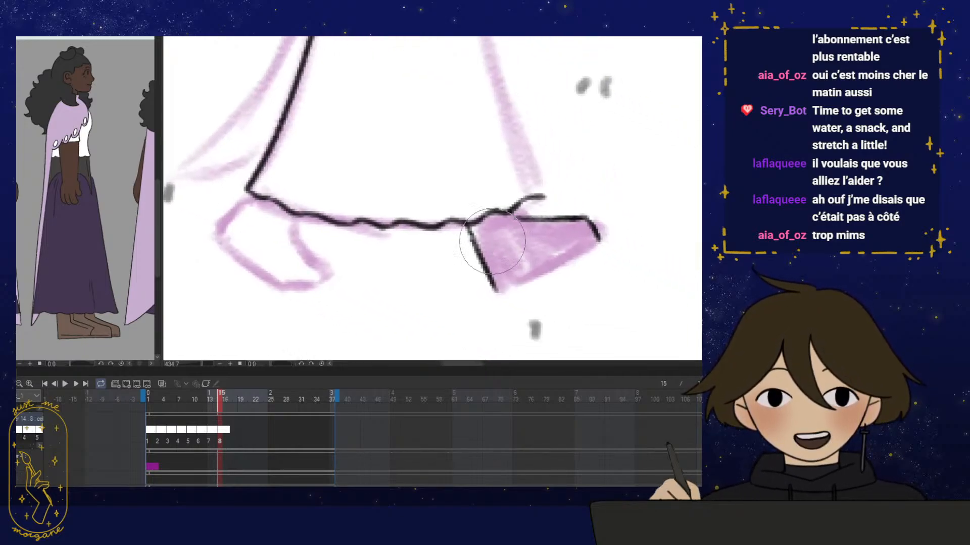
Turn on onion skin and ink the front boot's sole, inner sole line, toe cap and seam lines
{"action": "left_click", "coordinate": [161, 384]}
{"action": "left_click_drag", "start_coordinate": [324, 340], "coordinate": [270, 324]}
{"action": "scroll", "coordinate": [411, 259], "scroll_direction": "up", "scroll_amount": 1}
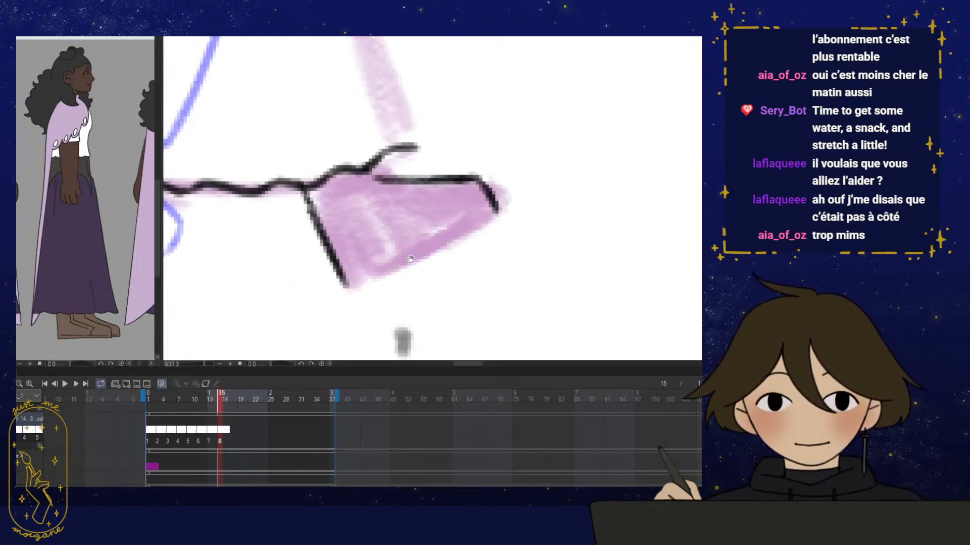
{"action": "mouse_move", "coordinate": [346, 284]}
{"action": "left_mouse_down"}
{"action": "mouse_move", "coordinate": [494, 213]}
{"action": "mouse_move", "coordinate": [367, 275]}
{"action": "mouse_move", "coordinate": [467, 207]}
{"action": "mouse_move", "coordinate": [356, 265]}
{"action": "mouse_move", "coordinate": [469, 206]}
{"action": "mouse_move", "coordinate": [491, 223]}
{"action": "mouse_move", "coordinate": [451, 206]}
{"action": "left_mouse_up"}
{"action": "key", "text": "h"}
{"action": "left_click_drag", "start_coordinate": [537, 258], "coordinate": [551, 211]}
{"action": "left_click_drag", "start_coordinate": [551, 210], "coordinate": [425, 286]}
{"action": "mouse_move", "coordinate": [331, 277]}
{"action": "left_mouse_down"}
{"action": "mouse_move", "coordinate": [338, 299]}
{"action": "mouse_move", "coordinate": [385, 250]}
{"action": "left_mouse_up"}
{"action": "mouse_move", "coordinate": [405, 210]}
{"action": "left_mouse_down"}
{"action": "mouse_move", "coordinate": [404, 237]}
{"action": "mouse_move", "coordinate": [378, 253]}
{"action": "mouse_move", "coordinate": [407, 255]}
{"action": "left_mouse_up"}
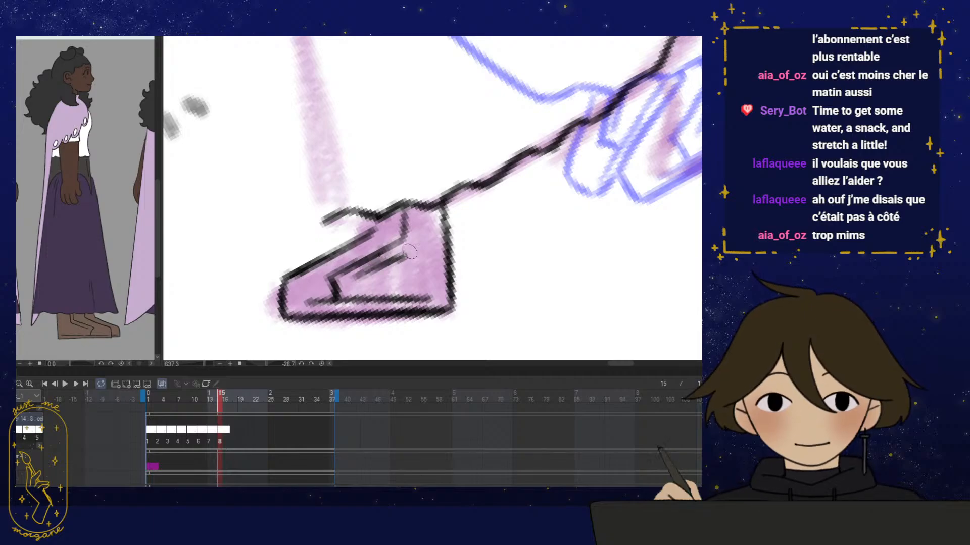
Ink the outline of the rear boot below the hem, with its bent sole, heel, toe and front edge
{"action": "left_click_drag", "start_coordinate": [471, 299], "coordinate": [465, 302]}
{"action": "left_click_drag", "start_coordinate": [372, 221], "coordinate": [370, 234]}
{"action": "key", "text": "ctrl+at"}
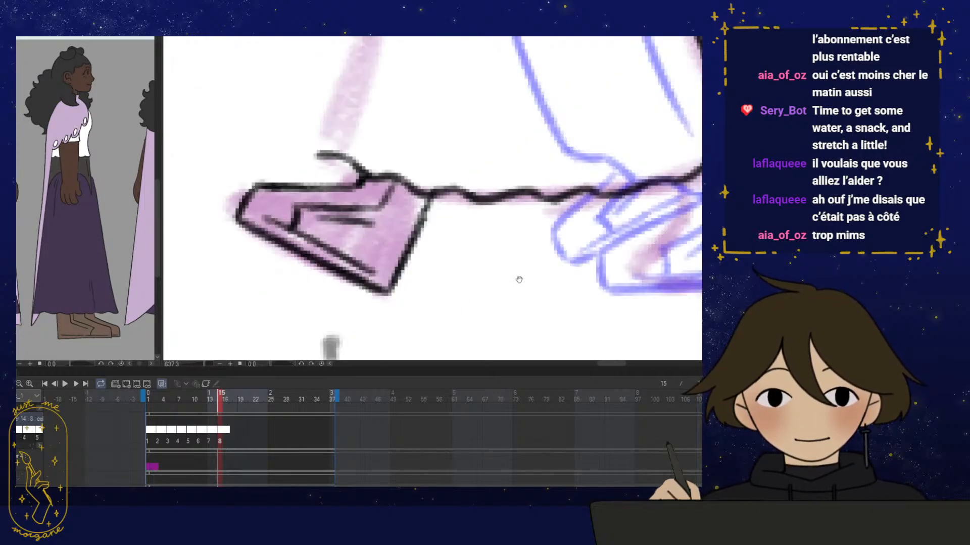
{"action": "mouse_move", "coordinate": [519, 280]}
{"action": "left_mouse_down"}
{"action": "mouse_move", "coordinate": [468, 303]}
{"action": "mouse_move", "coordinate": [362, 305]}
{"action": "left_mouse_up"}
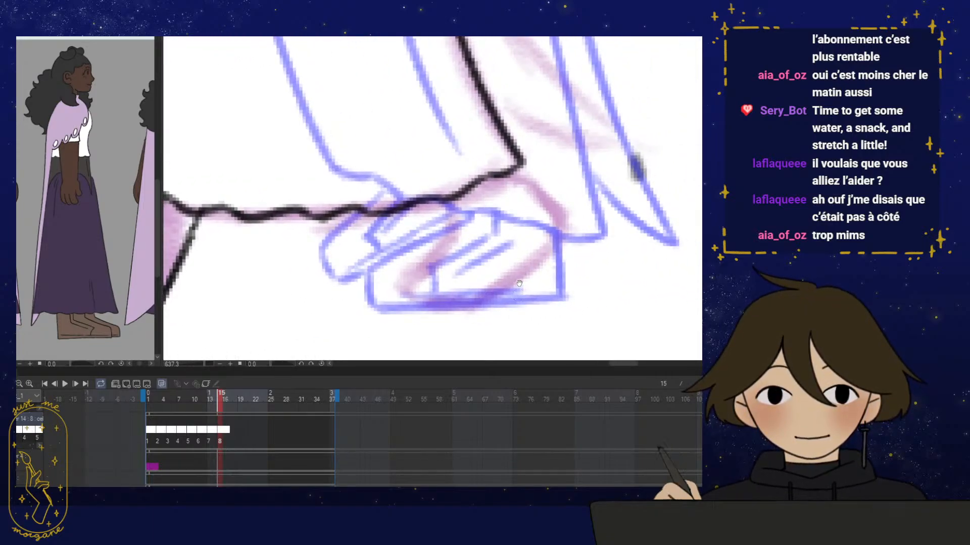
{"action": "left_click_drag", "start_coordinate": [518, 295], "coordinate": [541, 291]}
{"action": "left_click_drag", "start_coordinate": [579, 255], "coordinate": [587, 258]}
{"action": "mouse_move", "coordinate": [409, 302]}
{"action": "left_mouse_down"}
{"action": "mouse_move", "coordinate": [484, 299]}
{"action": "mouse_move", "coordinate": [546, 244]}
{"action": "left_mouse_up"}
{"action": "left_click_drag", "start_coordinate": [492, 295], "coordinate": [581, 210]}
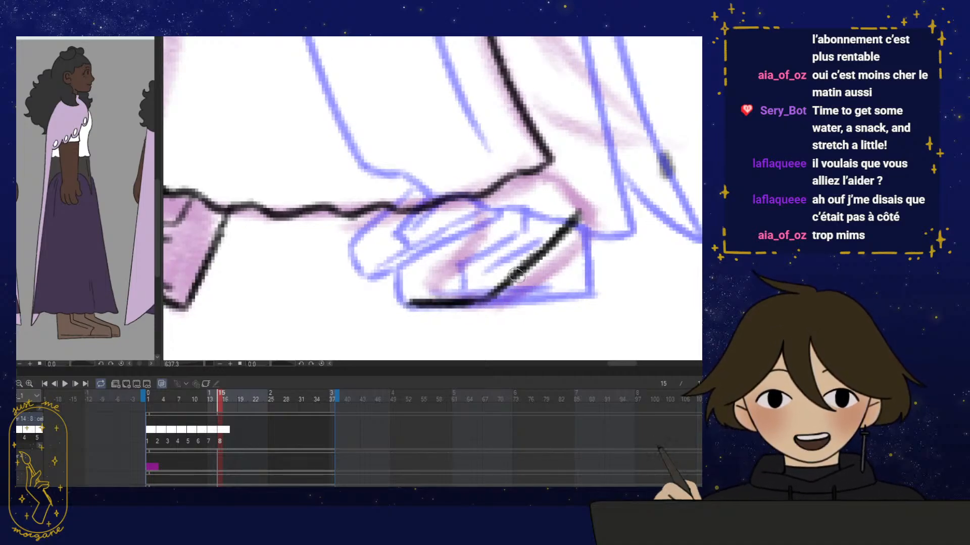
{"action": "left_click_drag", "start_coordinate": [556, 176], "coordinate": [577, 216]}
{"action": "left_click_drag", "start_coordinate": [407, 299], "coordinate": [420, 258]}
{"action": "mouse_move", "coordinate": [408, 296]}
{"action": "left_mouse_down"}
{"action": "mouse_move", "coordinate": [408, 269]}
{"action": "mouse_move", "coordinate": [460, 234]}
{"action": "left_mouse_up"}
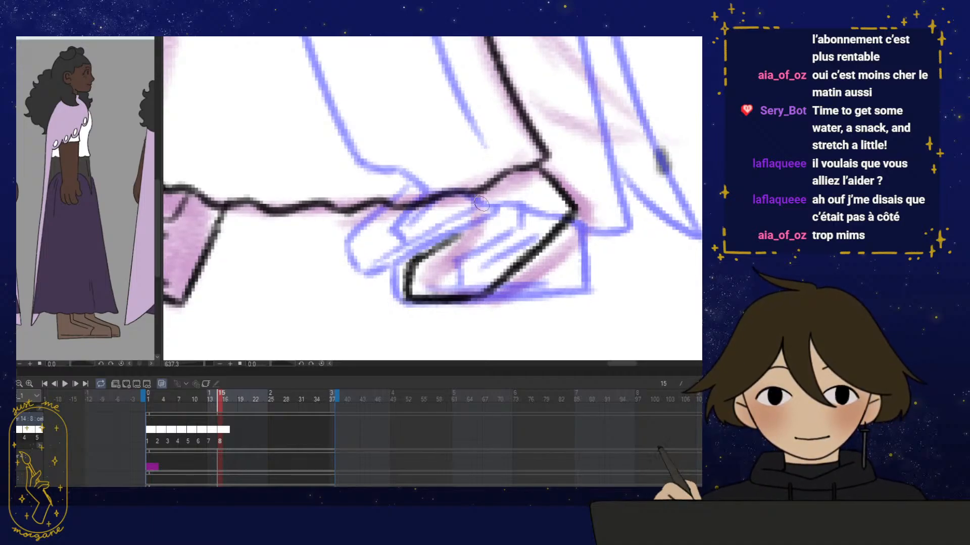
{"action": "left_click_drag", "start_coordinate": [465, 194], "coordinate": [467, 193]}
{"action": "key", "text": "ctrl+z"}
Add the inner sole line, toe cap and lace lines inside the rear boot
{"action": "mouse_move", "coordinate": [420, 261]}
{"action": "left_mouse_down"}
{"action": "mouse_move", "coordinate": [465, 203]}
{"action": "mouse_move", "coordinate": [406, 283]}
{"action": "left_mouse_up"}
{"action": "left_click_drag", "start_coordinate": [551, 207], "coordinate": [484, 270]}
{"action": "mouse_move", "coordinate": [423, 285]}
{"action": "left_mouse_down"}
{"action": "mouse_move", "coordinate": [475, 286]}
{"action": "mouse_move", "coordinate": [495, 263]}
{"action": "mouse_move", "coordinate": [485, 266]}
{"action": "left_mouse_up"}
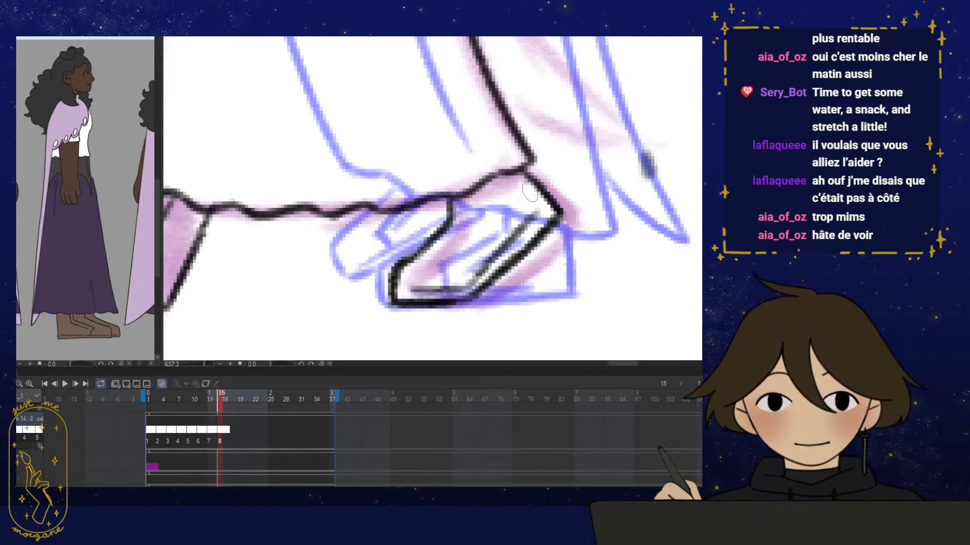
{"action": "mouse_move", "coordinate": [536, 214]}
{"action": "left_mouse_down"}
{"action": "mouse_move", "coordinate": [480, 269]}
{"action": "mouse_move", "coordinate": [538, 212]}
{"action": "left_mouse_up"}
{"action": "key", "text": "ctrl+z"}
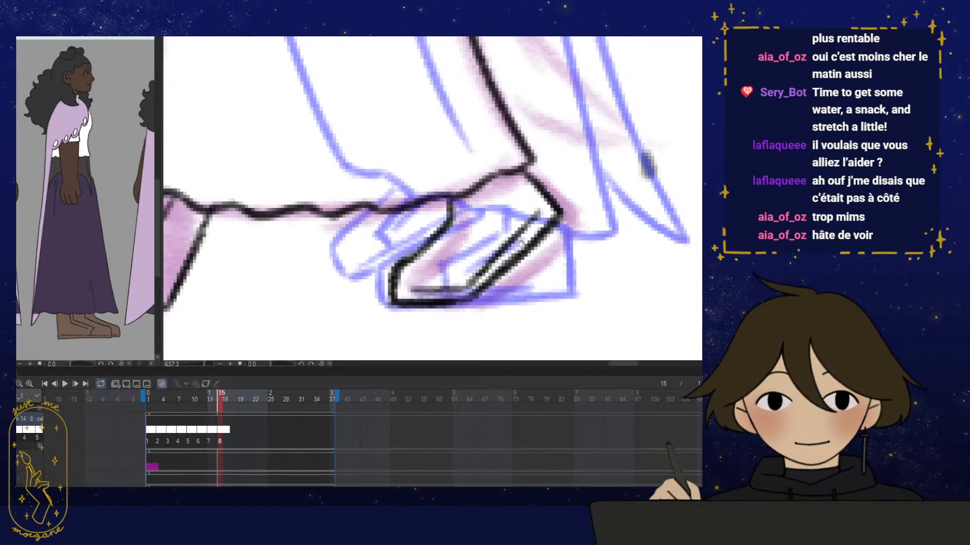
{"action": "mouse_move", "coordinate": [472, 240]}
{"action": "left_mouse_down"}
{"action": "mouse_move", "coordinate": [442, 286]}
{"action": "mouse_move", "coordinate": [448, 260]}
{"action": "left_mouse_up"}
{"action": "left_click_drag", "start_coordinate": [492, 213], "coordinate": [453, 256]}
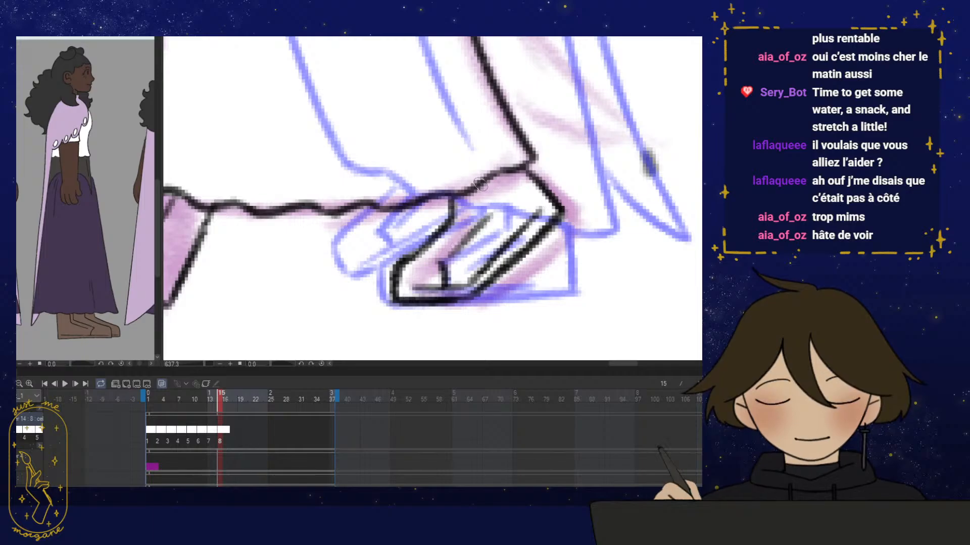
{"action": "left_click_drag", "start_coordinate": [505, 209], "coordinate": [468, 255]}
{"action": "mouse_move", "coordinate": [486, 186]}
{"action": "left_mouse_down"}
{"action": "mouse_move", "coordinate": [480, 228]}
{"action": "mouse_move", "coordinate": [443, 262]}
{"action": "left_mouse_up"}
{"action": "mouse_move", "coordinate": [555, 209]}
{"action": "left_mouse_down", "text": "ctrl"}
{"action": "mouse_move", "coordinate": [529, 223]}
{"action": "mouse_move", "coordinate": [492, 296]}
{"action": "left_mouse_up", "text": "ctrl"}
{"action": "left_click_drag", "start_coordinate": [571, 238], "coordinate": [516, 302]}
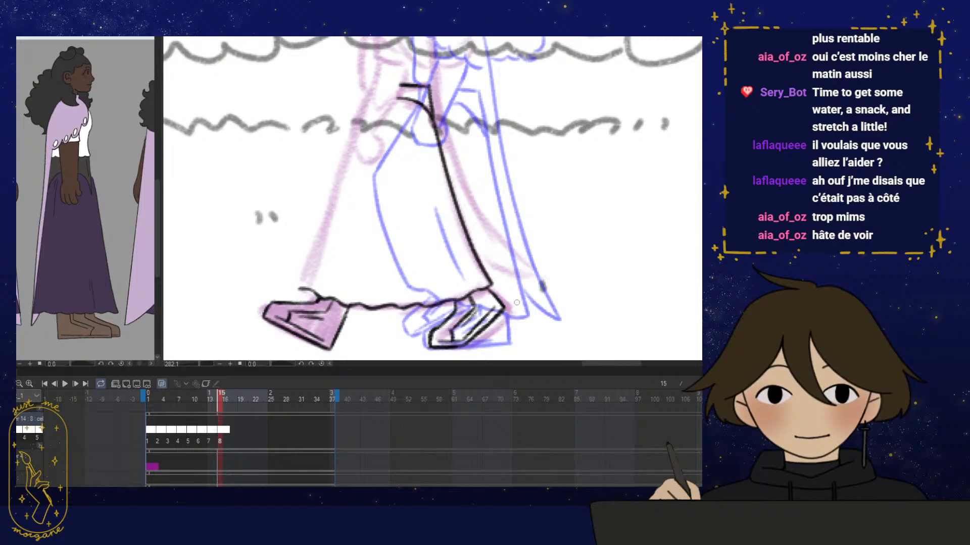
Doodle a small V-neck top with simple outstretched sleeves in the empty area in front of the walking figure
{"action": "left_click_drag", "start_coordinate": [392, 207], "coordinate": [507, 203]}
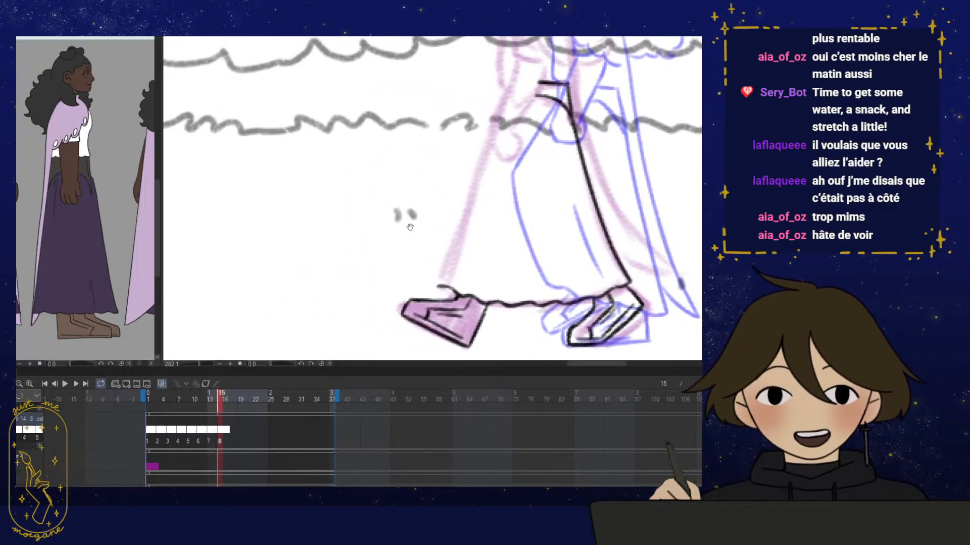
{"action": "left_click_drag", "start_coordinate": [409, 227], "coordinate": [448, 210]}
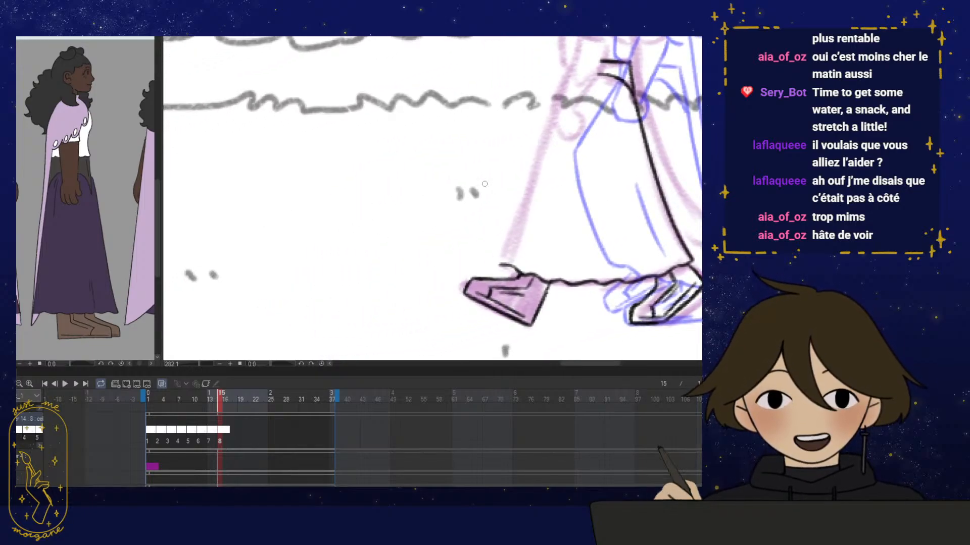
{"action": "mouse_move", "coordinate": [329, 198]}
{"action": "left_mouse_down"}
{"action": "mouse_move", "coordinate": [347, 229]}
{"action": "mouse_move", "coordinate": [357, 204]}
{"action": "mouse_move", "coordinate": [351, 229]}
{"action": "mouse_move", "coordinate": [380, 197]}
{"action": "left_mouse_up"}
{"action": "mouse_move", "coordinate": [314, 200]}
{"action": "left_mouse_down"}
{"action": "mouse_move", "coordinate": [332, 199]}
{"action": "mouse_move", "coordinate": [308, 252]}
{"action": "mouse_move", "coordinate": [318, 290]}
{"action": "left_mouse_up"}
{"action": "left_click_drag", "start_coordinate": [380, 199], "coordinate": [382, 290]}
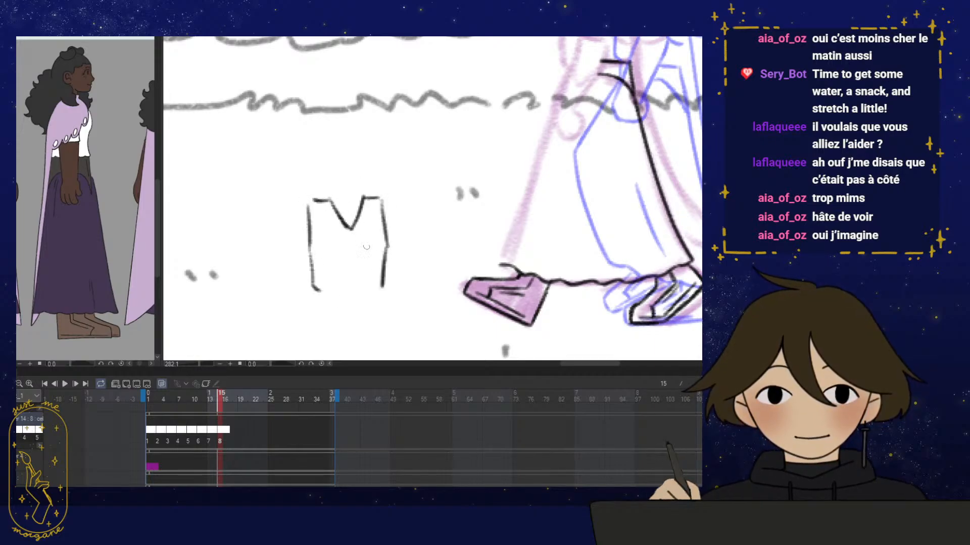
{"action": "left_click_drag", "start_coordinate": [318, 291], "coordinate": [382, 289]}
{"action": "left_click_drag", "start_coordinate": [387, 243], "coordinate": [383, 289]}
{"action": "mouse_move", "coordinate": [321, 206]}
{"action": "left_mouse_down"}
{"action": "mouse_move", "coordinate": [350, 234]}
{"action": "mouse_move", "coordinate": [366, 200]}
{"action": "left_mouse_up"}
{"action": "mouse_move", "coordinate": [305, 206]}
{"action": "left_mouse_down"}
{"action": "mouse_move", "coordinate": [267, 225]}
{"action": "mouse_move", "coordinate": [268, 272]}
{"action": "left_mouse_up"}
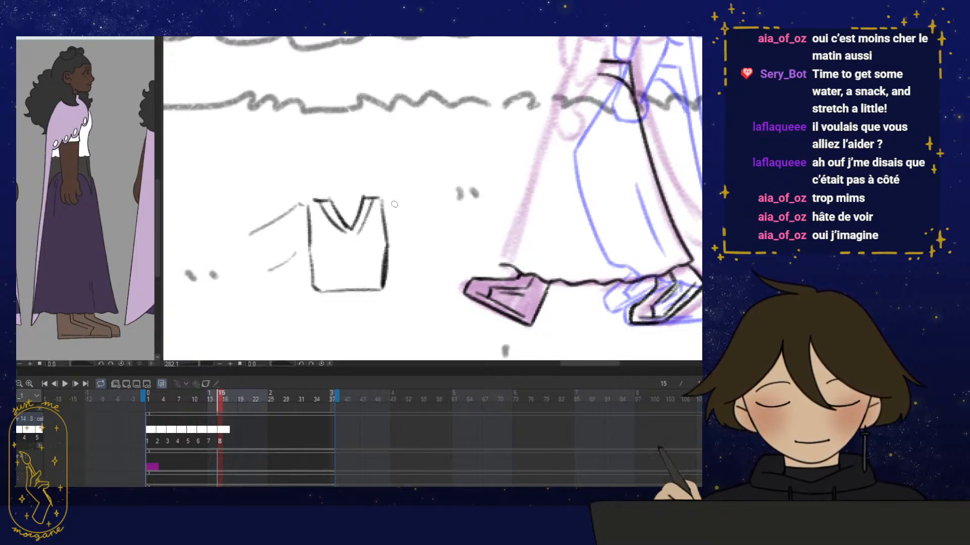
{"action": "mouse_move", "coordinate": [393, 200]}
{"action": "left_mouse_down"}
{"action": "mouse_move", "coordinate": [424, 230]}
{"action": "mouse_move", "coordinate": [434, 262]}
{"action": "left_mouse_up"}
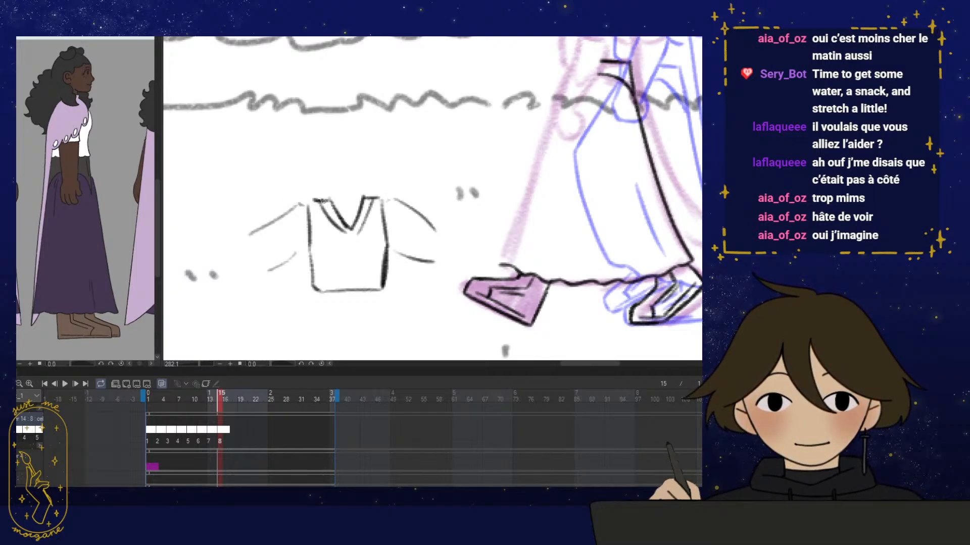
Darken the doodled top's sides and neckline, and add fold lines to its sleeves and sketch strokes on its body
{"action": "mouse_move", "coordinate": [321, 200]}
{"action": "left_mouse_down"}
{"action": "mouse_move", "coordinate": [332, 215]}
{"action": "mouse_move", "coordinate": [309, 213]}
{"action": "mouse_move", "coordinate": [323, 292]}
{"action": "left_mouse_up"}
{"action": "mouse_move", "coordinate": [372, 201]}
{"action": "left_mouse_down"}
{"action": "mouse_move", "coordinate": [385, 202]}
{"action": "mouse_move", "coordinate": [384, 285]}
{"action": "left_mouse_up"}
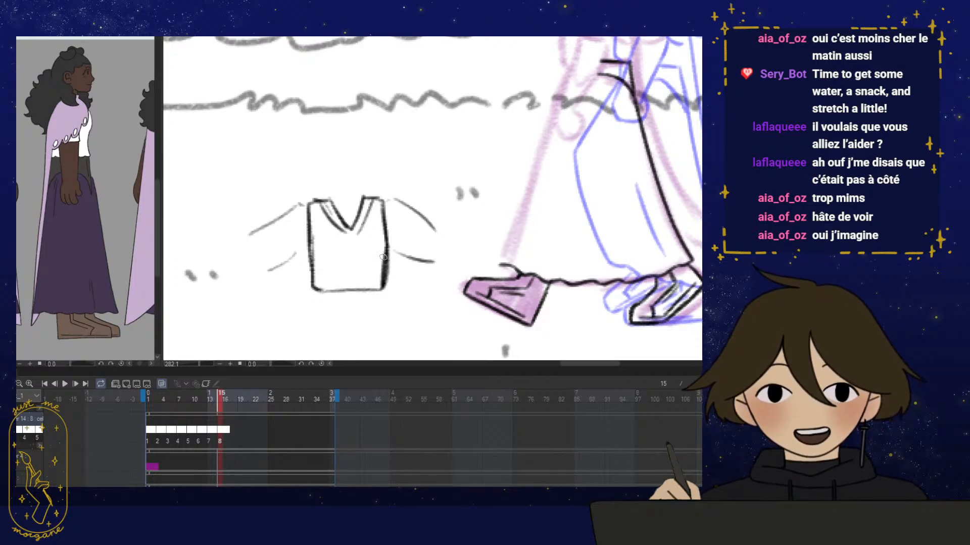
{"action": "left_click_drag", "start_coordinate": [299, 218], "coordinate": [276, 230]}
{"action": "left_click_drag", "start_coordinate": [299, 233], "coordinate": [276, 247]}
{"action": "left_click_drag", "start_coordinate": [294, 242], "coordinate": [275, 259]}
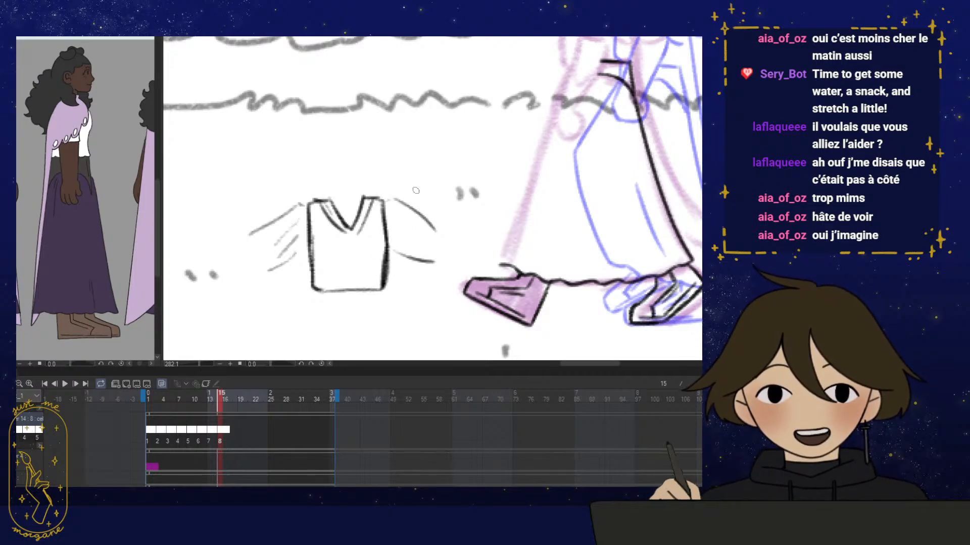
{"action": "left_click_drag", "start_coordinate": [389, 221], "coordinate": [404, 228]}
{"action": "left_click_drag", "start_coordinate": [390, 227], "coordinate": [422, 239]}
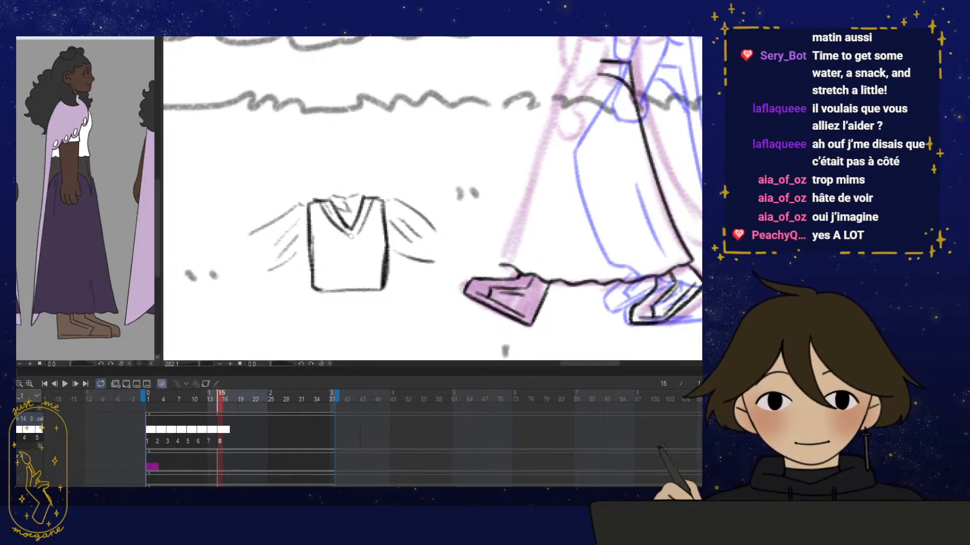
{"action": "left_click_drag", "start_coordinate": [372, 206], "coordinate": [357, 235]}
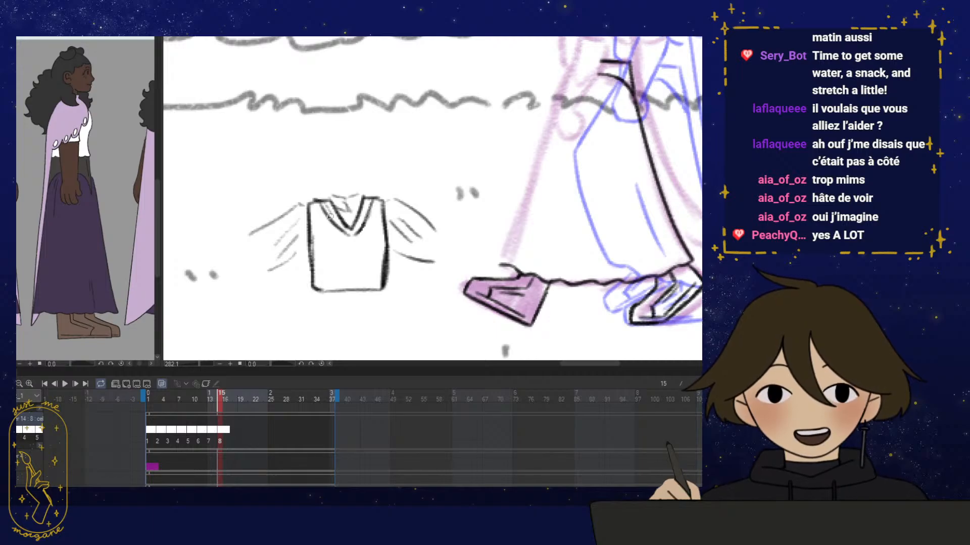
{"action": "mouse_move", "coordinate": [325, 203]}
{"action": "left_mouse_down"}
{"action": "mouse_move", "coordinate": [366, 218]}
{"action": "mouse_move", "coordinate": [367, 200]}
{"action": "mouse_move", "coordinate": [352, 233]}
{"action": "left_mouse_up"}
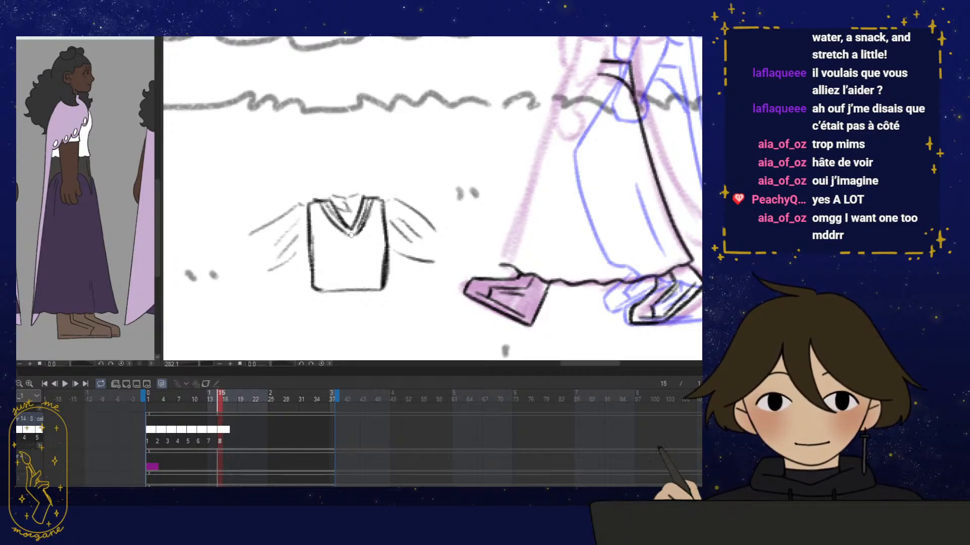
{"action": "left_click_drag", "start_coordinate": [370, 196], "coordinate": [389, 177]}
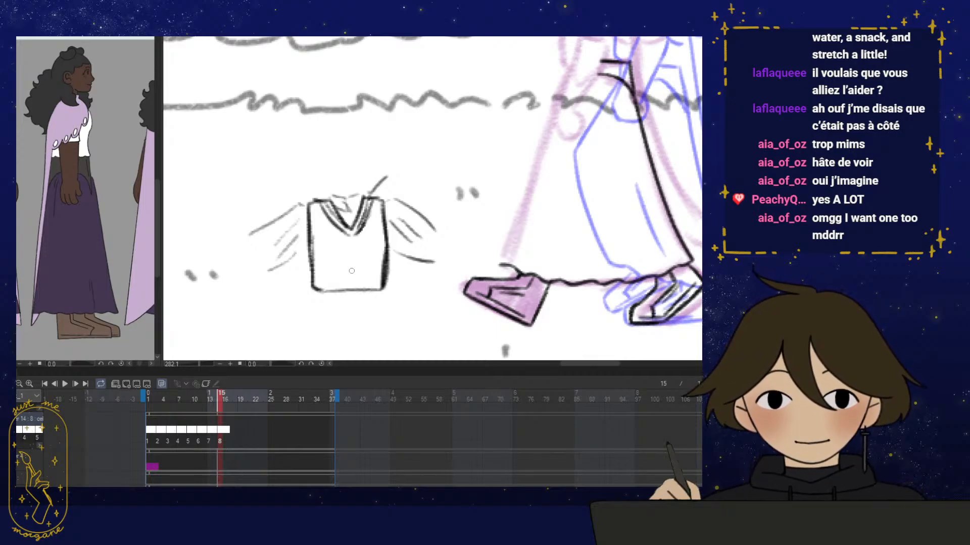
{"action": "left_click_drag", "start_coordinate": [334, 245], "coordinate": [318, 260]}
{"action": "mouse_move", "coordinate": [348, 246]}
{"action": "left_mouse_down"}
{"action": "mouse_move", "coordinate": [324, 279]}
{"action": "mouse_move", "coordinate": [345, 277]}
{"action": "left_mouse_up"}
{"action": "left_click_drag", "start_coordinate": [374, 256], "coordinate": [357, 278]}
{"action": "mouse_move", "coordinate": [374, 267]}
{"action": "left_mouse_down"}
{"action": "mouse_move", "coordinate": [366, 277]}
{"action": "mouse_move", "coordinate": [334, 252]}
{"action": "mouse_move", "coordinate": [358, 272]}
{"action": "mouse_move", "coordinate": [371, 253]}
{"action": "left_mouse_up"}
Erase the whole doodle of the V-neck top
{"action": "key", "text": "e"}
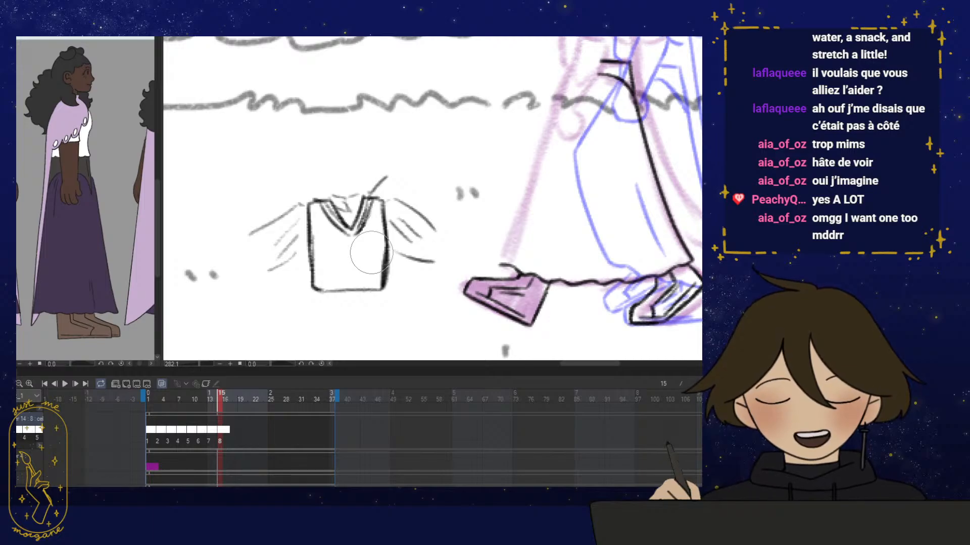
{"action": "key", "text": "p"}
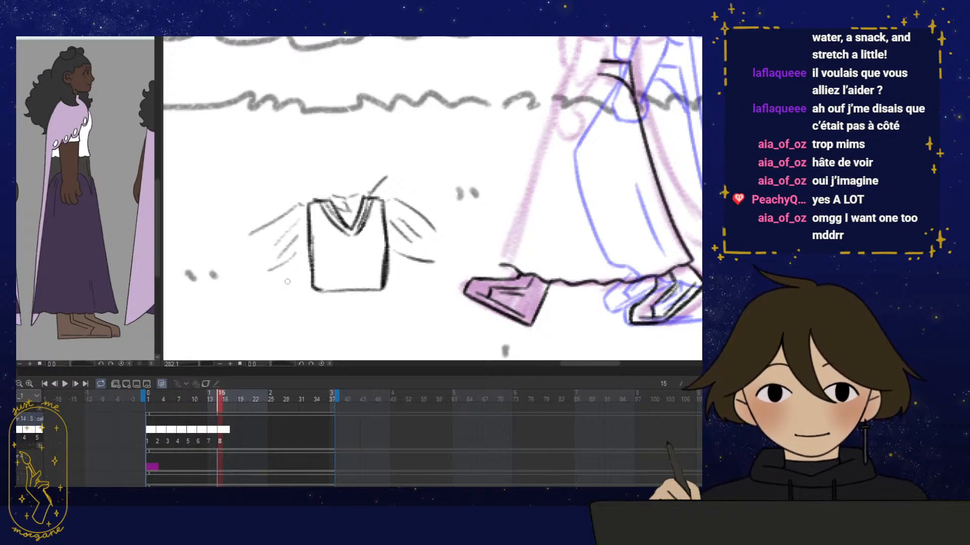
{"action": "key", "text": "e"}
{"action": "mouse_move", "coordinate": [384, 192]}
{"action": "left_mouse_down"}
{"action": "mouse_move", "coordinate": [334, 265]}
{"action": "mouse_move", "coordinate": [307, 245]}
{"action": "mouse_move", "coordinate": [392, 268]}
{"action": "mouse_move", "coordinate": [417, 265]}
{"action": "left_mouse_up"}
{"action": "key", "text": "p"}
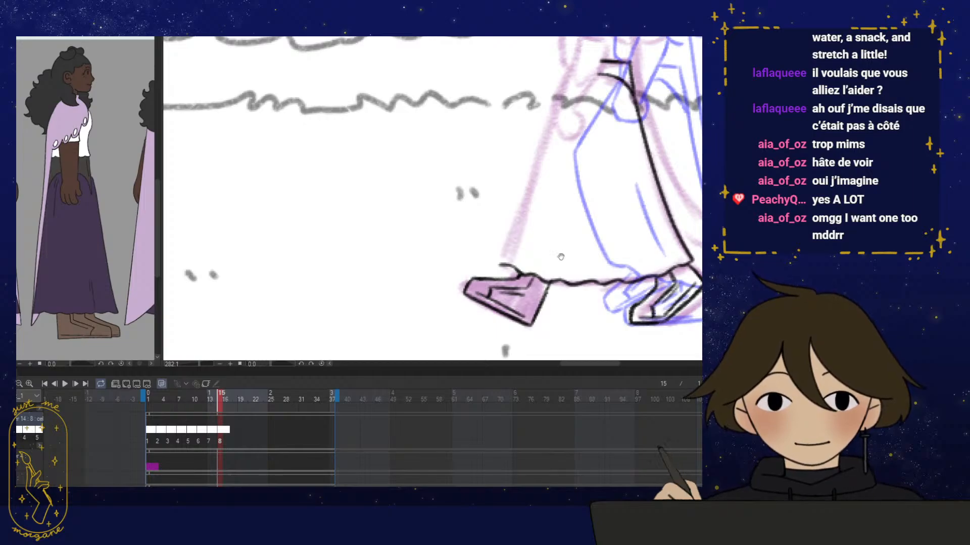
Ink the cape's rounded shoulder and its scalloped lower edge across the torso over the pink sketch
{"action": "mouse_move", "coordinate": [554, 251]}
{"action": "left_mouse_down"}
{"action": "mouse_move", "coordinate": [530, 297]}
{"action": "mouse_move", "coordinate": [453, 307]}
{"action": "left_mouse_up"}
{"action": "left_click_drag", "start_coordinate": [541, 267], "coordinate": [436, 310]}
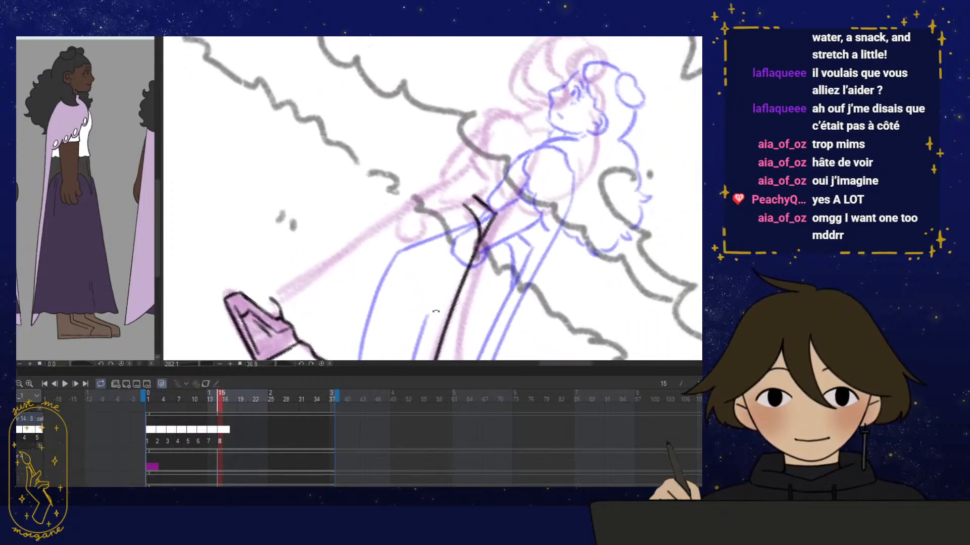
{"action": "left_click_drag", "start_coordinate": [510, 277], "coordinate": [525, 219]}
{"action": "left_click_drag", "start_coordinate": [489, 136], "coordinate": [467, 175]}
{"action": "mouse_move", "coordinate": [387, 140]}
{"action": "left_mouse_down"}
{"action": "mouse_move", "coordinate": [390, 150]}
{"action": "mouse_move", "coordinate": [364, 164]}
{"action": "mouse_move", "coordinate": [380, 203]}
{"action": "left_mouse_up"}
{"action": "mouse_move", "coordinate": [502, 170]}
{"action": "left_mouse_down"}
{"action": "mouse_move", "coordinate": [481, 156]}
{"action": "mouse_move", "coordinate": [480, 177]}
{"action": "left_mouse_up"}
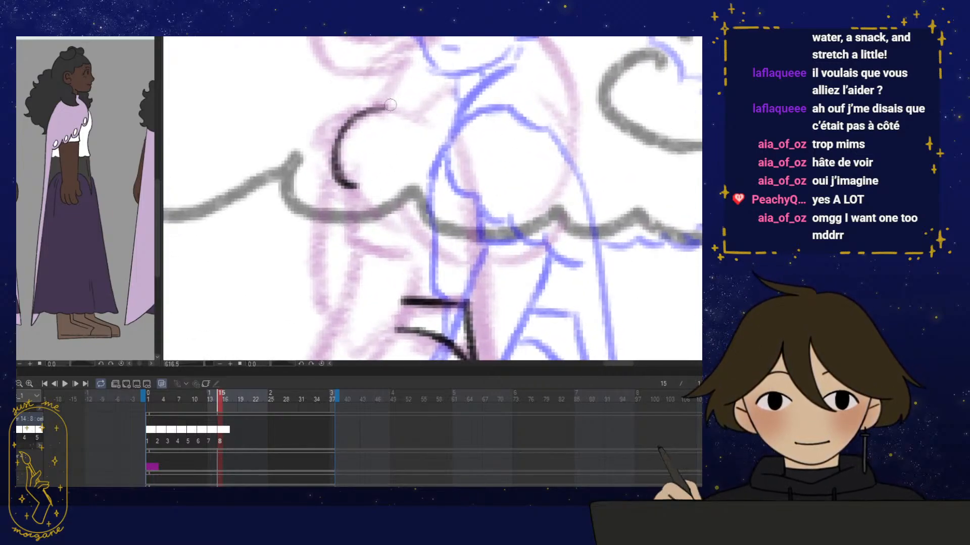
{"action": "key", "text": "ctrl+z"}
{"action": "mouse_move", "coordinate": [389, 106]}
{"action": "left_mouse_down"}
{"action": "mouse_move", "coordinate": [377, 95]}
{"action": "mouse_move", "coordinate": [327, 147]}
{"action": "mouse_move", "coordinate": [348, 185]}
{"action": "mouse_move", "coordinate": [343, 106]}
{"action": "mouse_move", "coordinate": [374, 97]}
{"action": "left_mouse_up"}
{"action": "left_click_drag", "start_coordinate": [361, 146], "coordinate": [348, 140]}
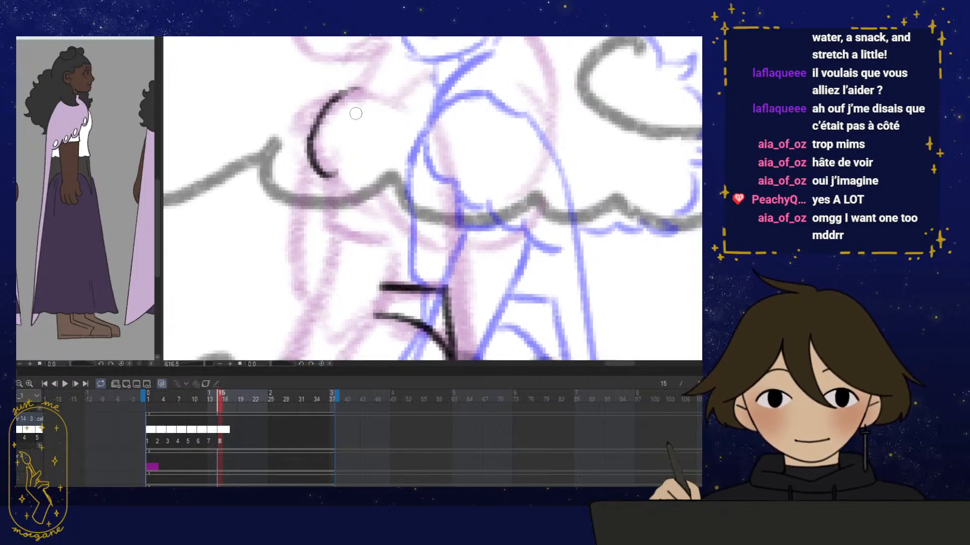
{"action": "mouse_move", "coordinate": [336, 173]}
{"action": "left_mouse_down"}
{"action": "mouse_move", "coordinate": [371, 205]}
{"action": "mouse_move", "coordinate": [375, 169]}
{"action": "mouse_move", "coordinate": [421, 221]}
{"action": "mouse_move", "coordinate": [455, 239]}
{"action": "mouse_move", "coordinate": [399, 215]}
{"action": "mouse_move", "coordinate": [304, 149]}
{"action": "left_mouse_up"}
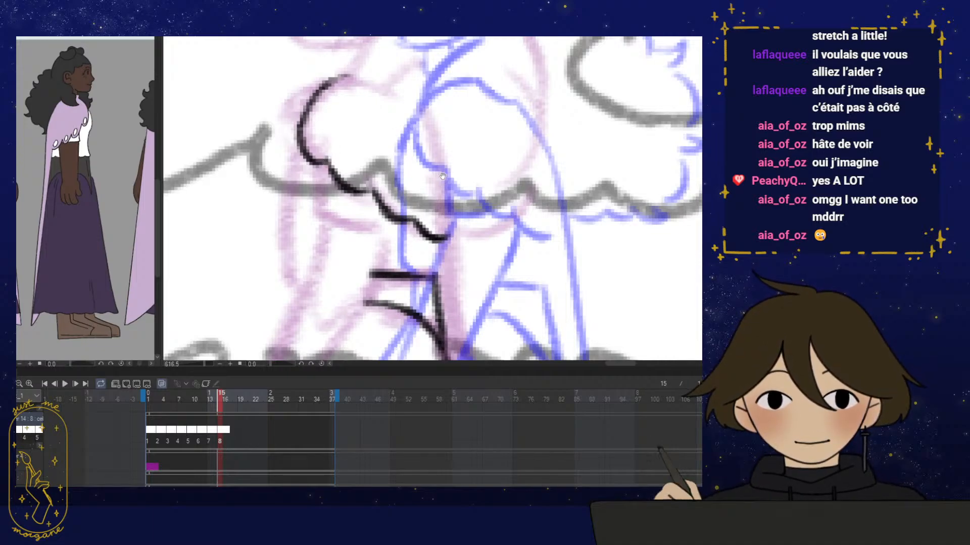
Ink the sleeve cuff below the cape's scalloped edge and both long edges of the forearm
{"action": "left_click_drag", "start_coordinate": [498, 172], "coordinate": [486, 124]}
{"action": "mouse_move", "coordinate": [490, 309]}
{"action": "left_mouse_down"}
{"action": "mouse_move", "coordinate": [426, 312]}
{"action": "mouse_move", "coordinate": [482, 283]}
{"action": "mouse_move", "coordinate": [485, 252]}
{"action": "mouse_move", "coordinate": [441, 230]}
{"action": "mouse_move", "coordinate": [461, 236]}
{"action": "left_mouse_up"}
{"action": "left_click_drag", "start_coordinate": [349, 184], "coordinate": [363, 186]}
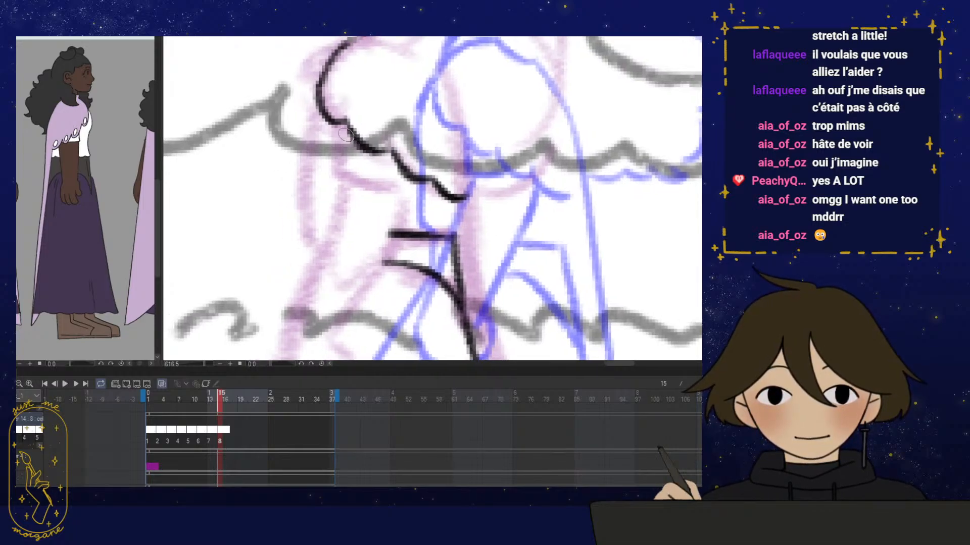
{"action": "mouse_move", "coordinate": [342, 130]}
{"action": "left_mouse_down"}
{"action": "mouse_move", "coordinate": [345, 165]}
{"action": "mouse_move", "coordinate": [395, 184]}
{"action": "mouse_move", "coordinate": [419, 180]}
{"action": "mouse_move", "coordinate": [335, 163]}
{"action": "mouse_move", "coordinate": [350, 177]}
{"action": "mouse_move", "coordinate": [370, 108]}
{"action": "left_mouse_up"}
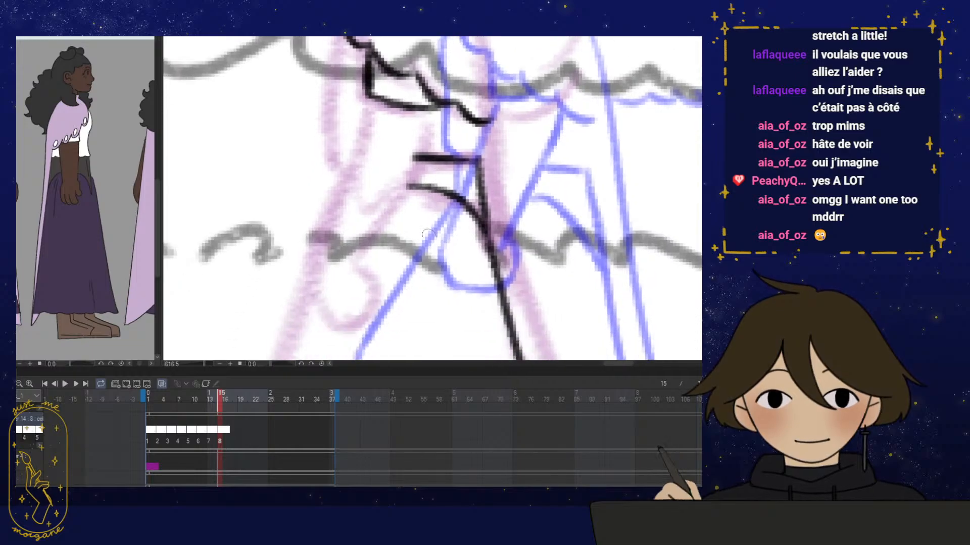
{"action": "left_click_drag", "start_coordinate": [394, 308], "coordinate": [358, 287]}
{"action": "left_click_drag", "start_coordinate": [396, 77], "coordinate": [290, 197]}
{"action": "key", "text": "ctrl+z"}
{"action": "mouse_move", "coordinate": [389, 99]}
{"action": "left_mouse_down"}
{"action": "mouse_move", "coordinate": [339, 152]}
{"action": "mouse_move", "coordinate": [279, 265]}
{"action": "mouse_move", "coordinate": [292, 277]}
{"action": "left_mouse_up"}
{"action": "left_click_drag", "start_coordinate": [447, 249], "coordinate": [496, 254]}
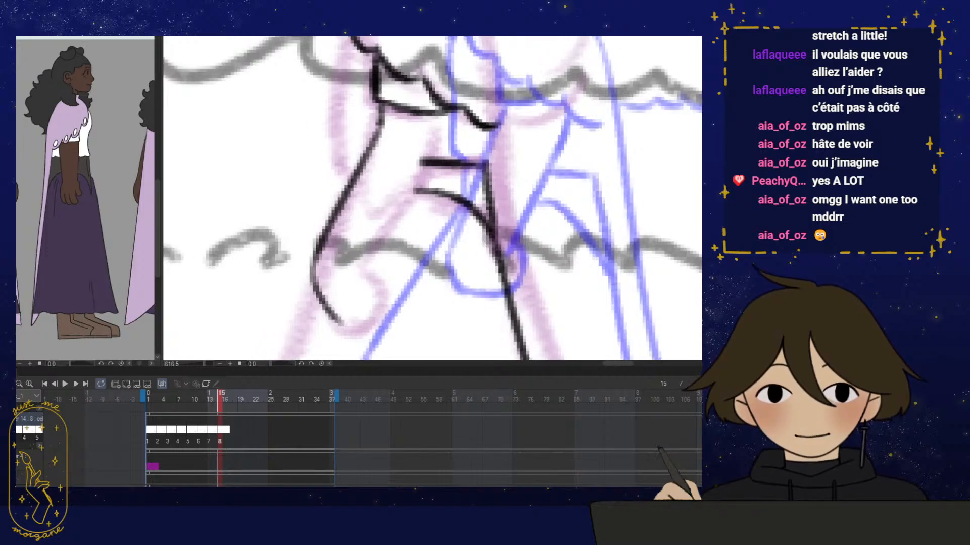
{"action": "mouse_move", "coordinate": [441, 113]}
{"action": "left_mouse_down"}
{"action": "mouse_move", "coordinate": [438, 147]}
{"action": "mouse_move", "coordinate": [360, 270]}
{"action": "mouse_move", "coordinate": [399, 270]}
{"action": "left_mouse_up"}
Ink the hand at the end of the forearm, erasing the first outline and redrawing it as a smaller curled shape
{"action": "mouse_move", "coordinate": [330, 271]}
{"action": "left_mouse_down"}
{"action": "mouse_move", "coordinate": [336, 287]}
{"action": "mouse_move", "coordinate": [393, 296]}
{"action": "left_mouse_up"}
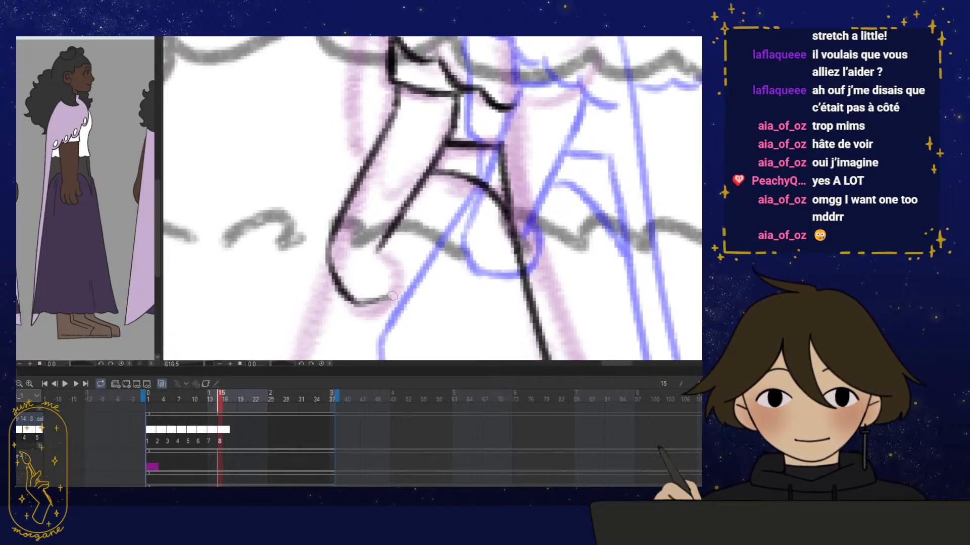
{"action": "mouse_move", "coordinate": [379, 248]}
{"action": "left_mouse_down"}
{"action": "mouse_move", "coordinate": [385, 270]}
{"action": "mouse_move", "coordinate": [358, 301]}
{"action": "mouse_move", "coordinate": [385, 299]}
{"action": "left_mouse_up"}
{"action": "key", "text": "e"}
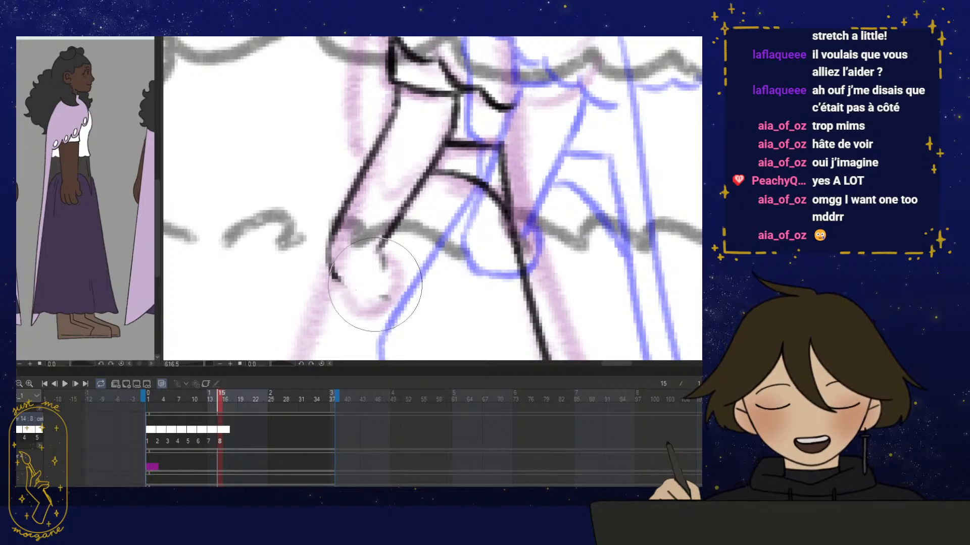
{"action": "key", "text": "p"}
{"action": "mouse_move", "coordinate": [330, 271]}
{"action": "left_mouse_down"}
{"action": "mouse_move", "coordinate": [335, 283]}
{"action": "mouse_move", "coordinate": [397, 275]}
{"action": "mouse_move", "coordinate": [391, 255]}
{"action": "mouse_move", "coordinate": [394, 273]}
{"action": "left_mouse_up"}
{"action": "key", "text": "ctrl+minus"}
{"action": "key", "text": "ctrl+minus"}
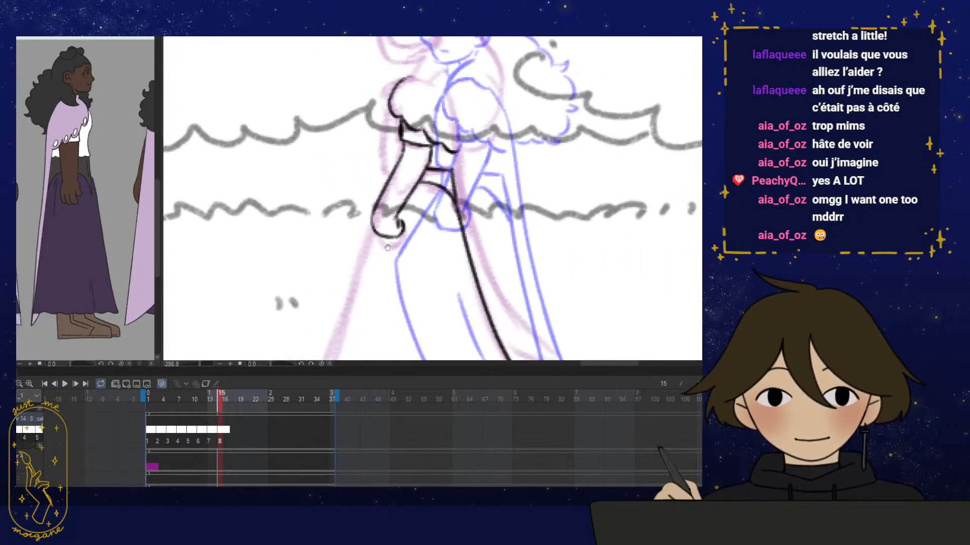
{"action": "key", "text": "ctrl+minus"}
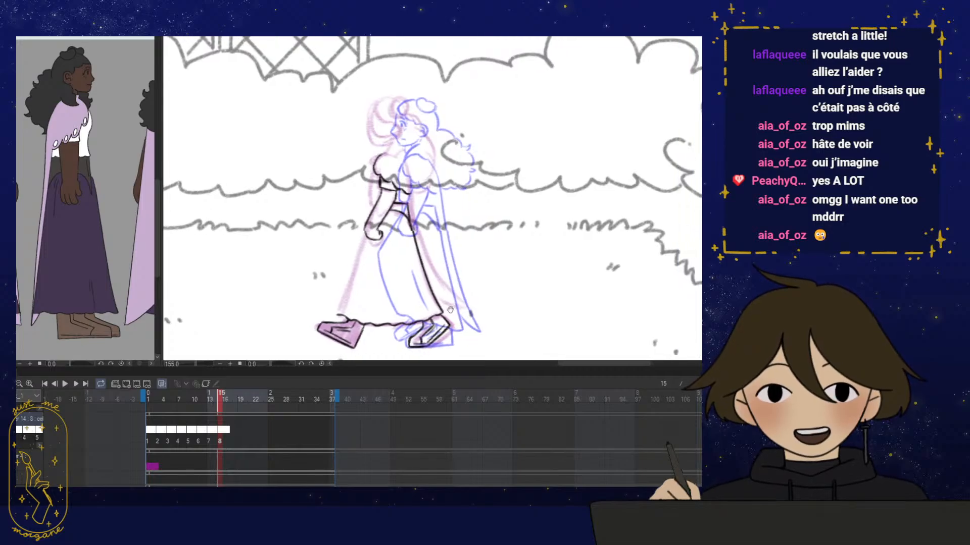
Lasso the hand and lower forearm, nudge them slightly up toward the skirt, apply the transformation and deselect
{"action": "left_click", "coordinate": [392, 222]}
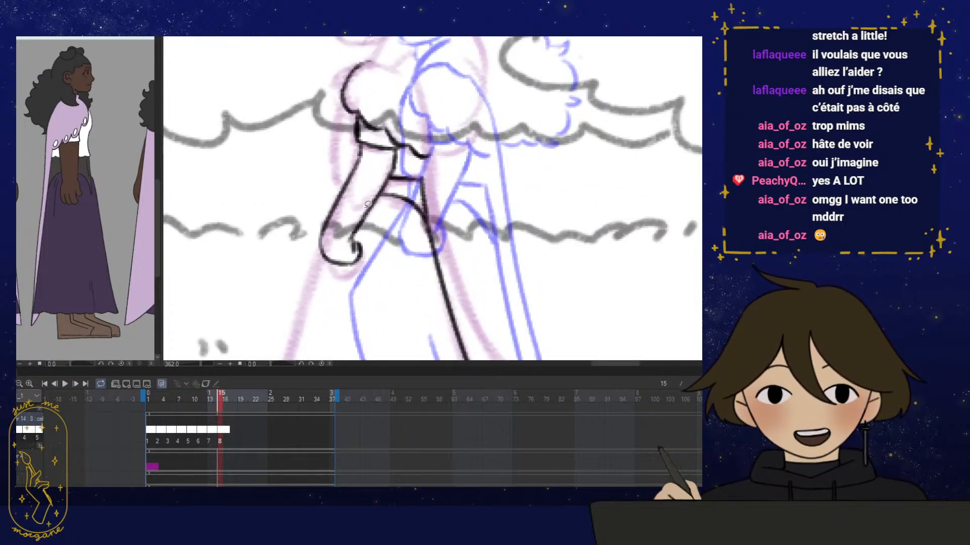
{"action": "mouse_move", "coordinate": [367, 204]}
{"action": "left_mouse_down"}
{"action": "mouse_move", "coordinate": [323, 275]}
{"action": "mouse_move", "coordinate": [356, 195]}
{"action": "left_mouse_up"}
{"action": "left_click", "coordinate": [372, 301]}
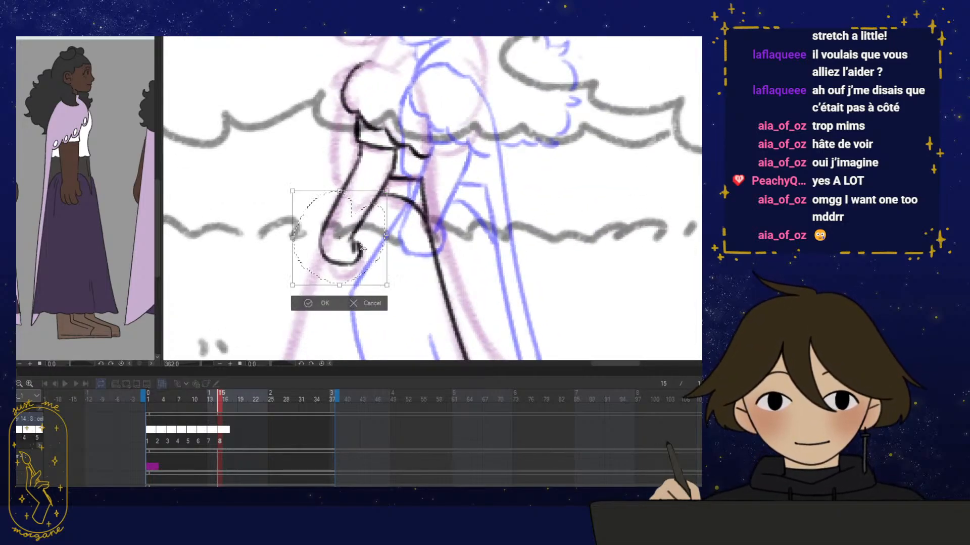
{"action": "left_click_drag", "start_coordinate": [360, 248], "coordinate": [363, 241]}
{"action": "key", "text": "Return"}
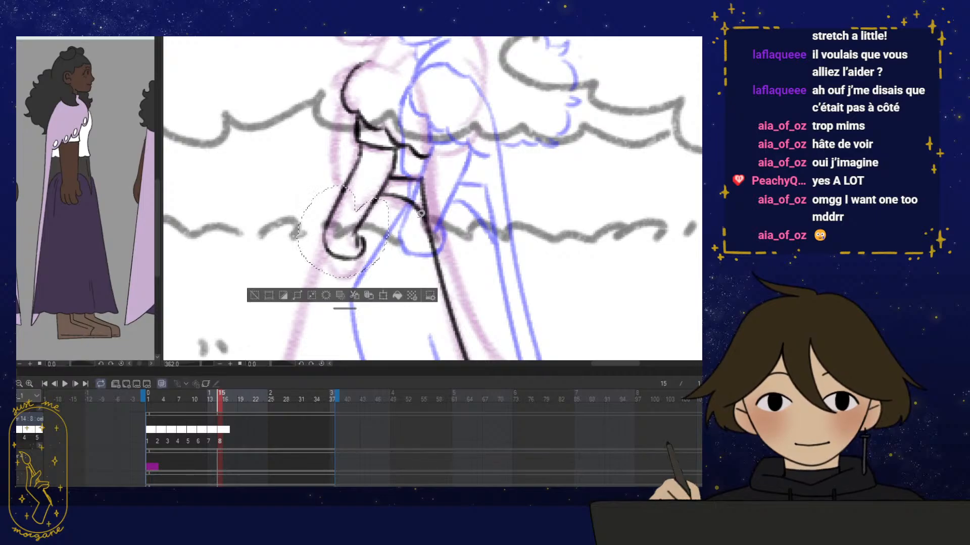
{"action": "key", "text": "ctrl+d"}
Ink the skirt's long front edge from the hand down to the hem above the front boot
{"action": "mouse_move", "coordinate": [477, 268]}
{"action": "left_mouse_down"}
{"action": "mouse_move", "coordinate": [467, 230]}
{"action": "mouse_move", "coordinate": [471, 260]}
{"action": "mouse_move", "coordinate": [471, 249]}
{"action": "left_mouse_up"}
{"action": "left_click_drag", "start_coordinate": [445, 323], "coordinate": [374, 245]}
{"action": "scroll", "coordinate": [374, 244], "scroll_direction": "up", "scroll_amount": 3}
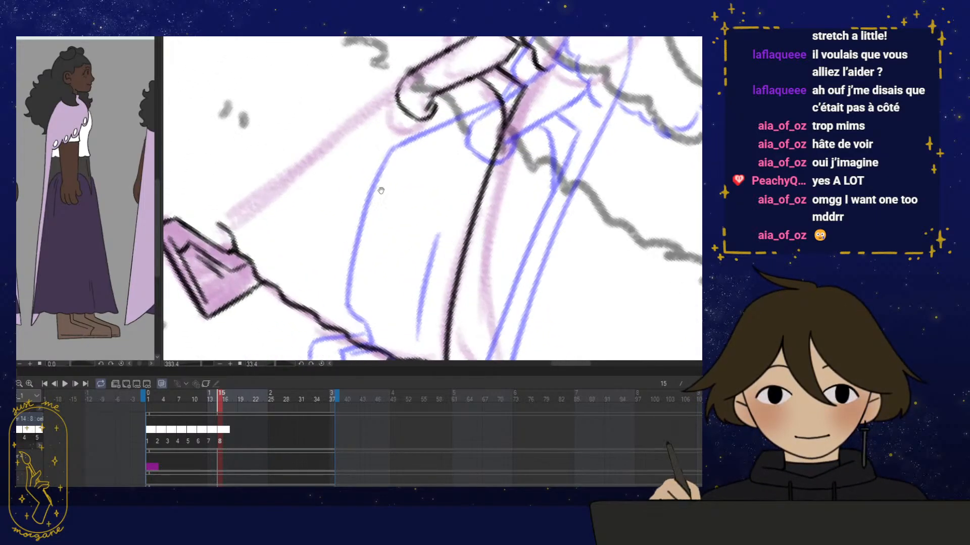
{"action": "left_click_drag", "start_coordinate": [404, 98], "coordinate": [236, 225]}
{"action": "mouse_move", "coordinate": [288, 192]}
{"action": "left_mouse_down"}
{"action": "mouse_move", "coordinate": [222, 239]}
{"action": "mouse_move", "coordinate": [260, 215]}
{"action": "left_mouse_up"}
{"action": "left_click_drag", "start_coordinate": [412, 173], "coordinate": [375, 250]}
{"action": "mouse_move", "coordinate": [485, 245]}
{"action": "left_mouse_down"}
{"action": "mouse_move", "coordinate": [534, 202]}
{"action": "mouse_move", "coordinate": [503, 315]}
{"action": "left_mouse_up"}
{"action": "scroll", "coordinate": [505, 313], "scroll_direction": "down", "scroll_amount": 3}
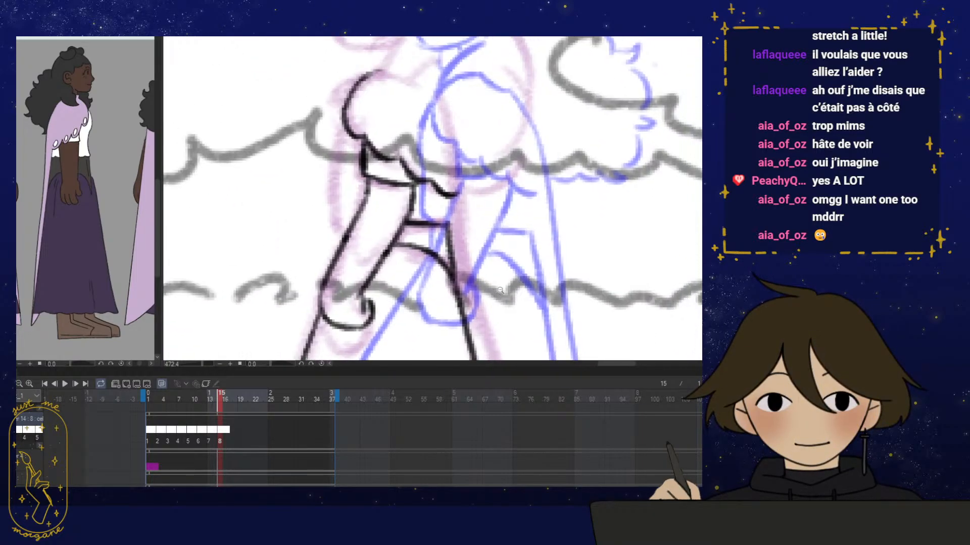
Turn off onion skin and ink the short back line joining the cape's scalloped edge to the skirt's waist
{"action": "left_click", "coordinate": [169, 384]}
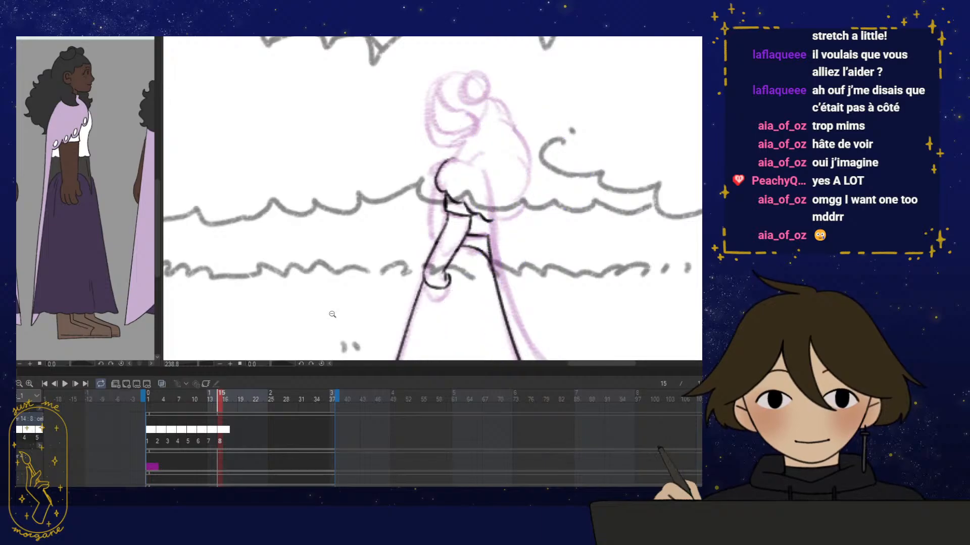
{"action": "left_click_drag", "start_coordinate": [469, 317], "coordinate": [457, 250]}
{"action": "scroll", "coordinate": [458, 249], "scroll_direction": "up", "scroll_amount": 3}
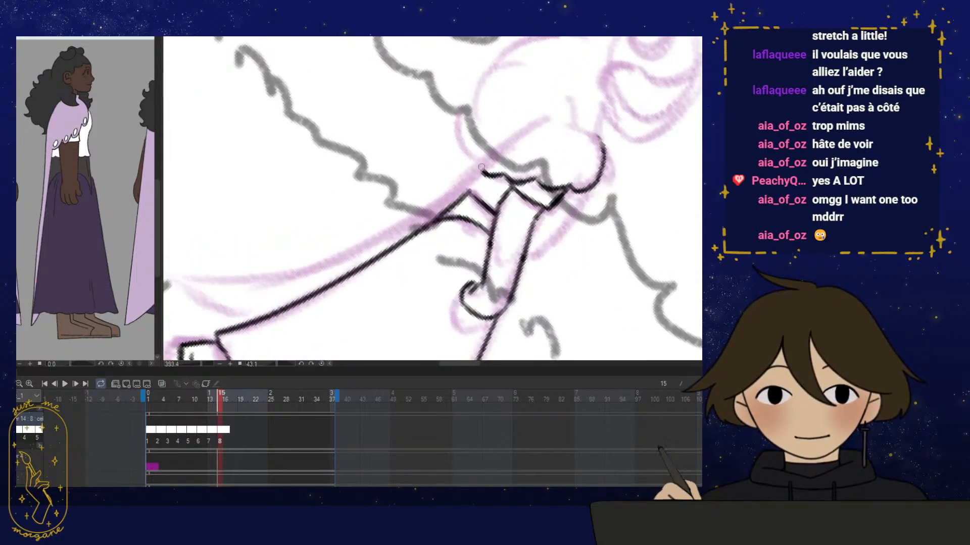
{"action": "mouse_move", "coordinate": [474, 187]}
{"action": "left_mouse_down"}
{"action": "mouse_move", "coordinate": [491, 174]}
{"action": "mouse_move", "coordinate": [530, 200]}
{"action": "left_mouse_up"}
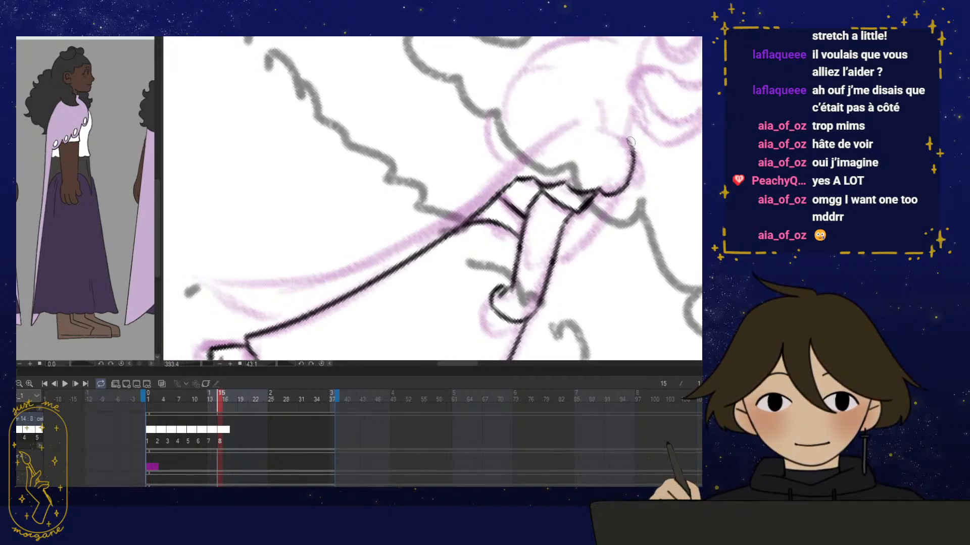
Ink the cape's long back edge from the shoulder to its trailing tip, and close its hem against the skirt
{"action": "mouse_move", "coordinate": [617, 134]}
{"action": "left_mouse_down"}
{"action": "mouse_move", "coordinate": [579, 118]}
{"action": "mouse_move", "coordinate": [354, 265]}
{"action": "mouse_move", "coordinate": [200, 285]}
{"action": "left_mouse_up"}
{"action": "left_click_drag", "start_coordinate": [611, 293], "coordinate": [656, 147]}
{"action": "left_click_drag", "start_coordinate": [334, 314], "coordinate": [424, 283]}
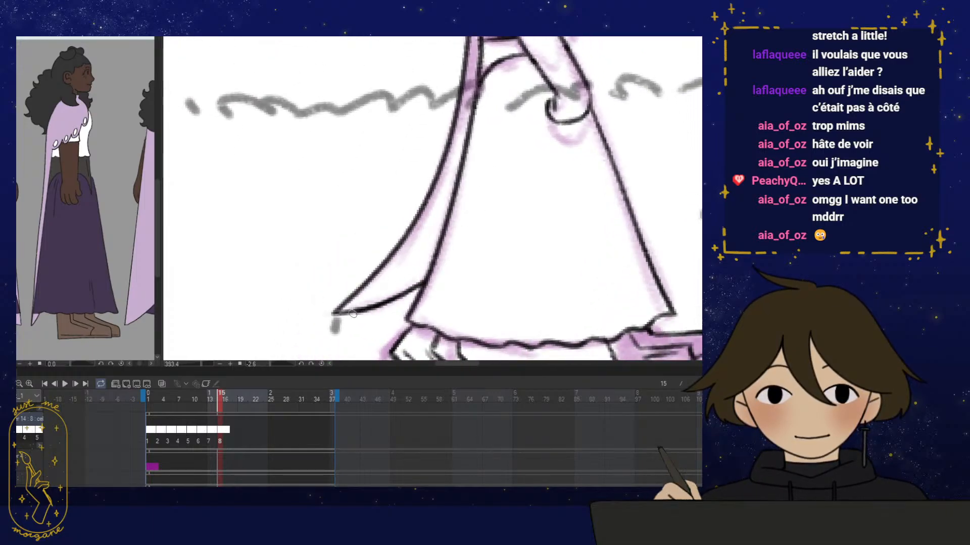
{"action": "scroll", "coordinate": [354, 308], "scroll_direction": "down", "scroll_amount": 4}
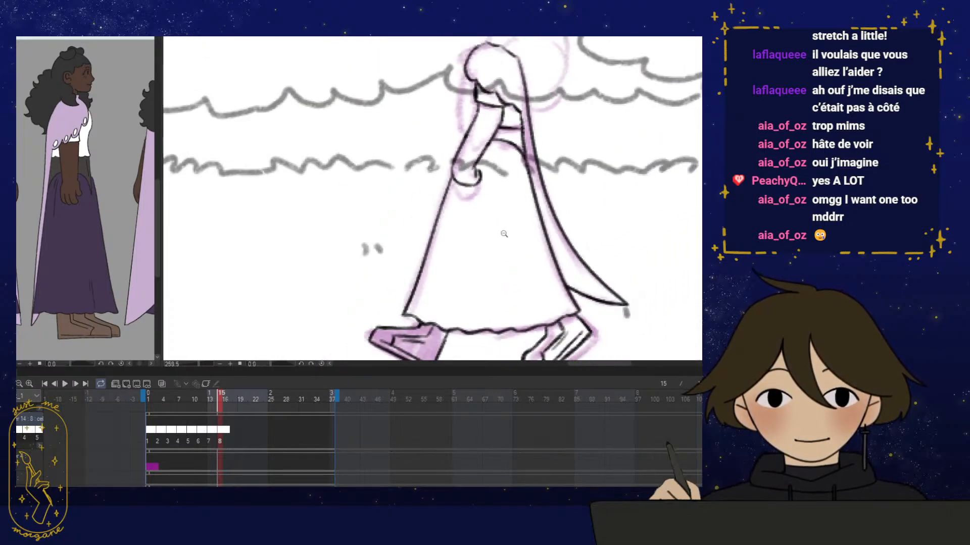
Touch up the top of the shoulder and ink the front edge from the shoulder down to the forearm
{"action": "scroll", "coordinate": [426, 212], "scroll_direction": "up", "scroll_amount": 5}
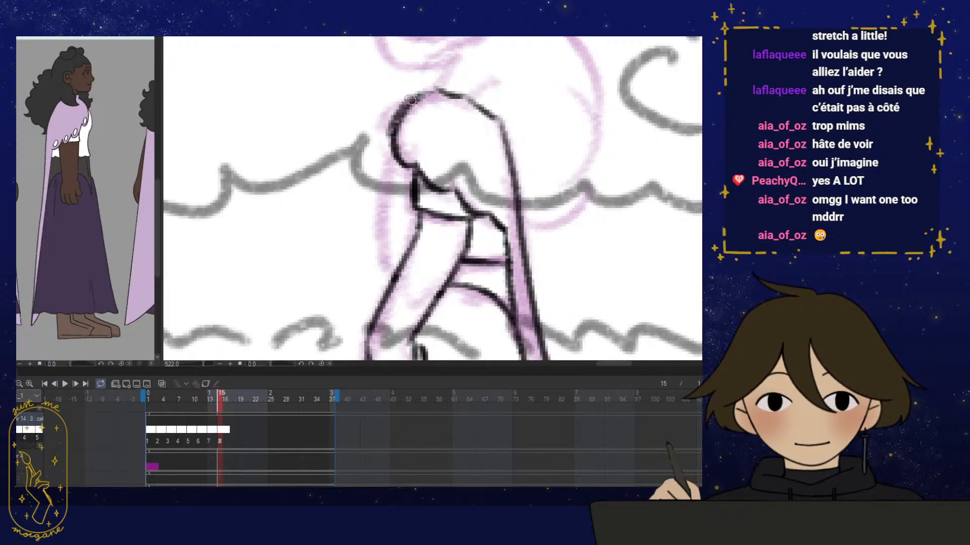
{"action": "scroll", "coordinate": [406, 122], "scroll_direction": "up", "scroll_amount": 2}
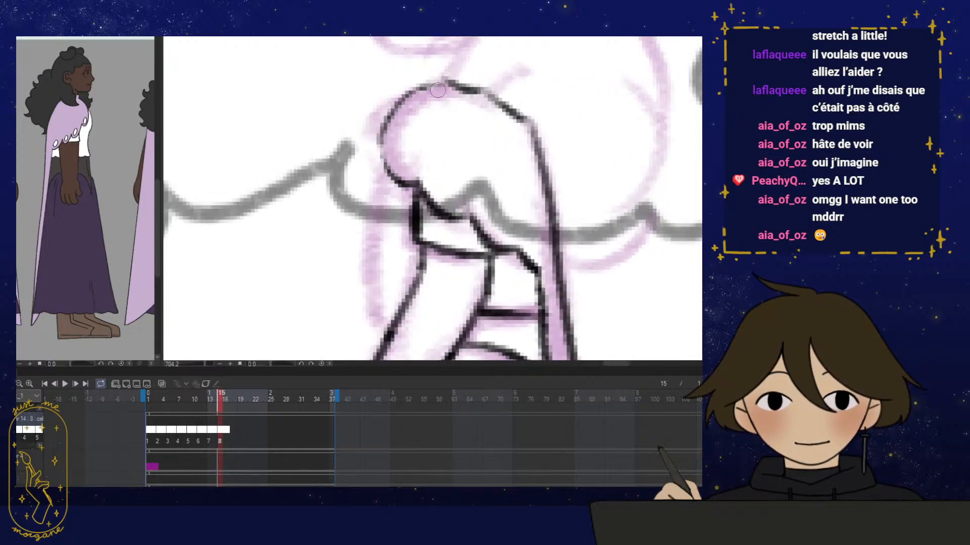
{"action": "mouse_move", "coordinate": [411, 94]}
{"action": "left_mouse_down"}
{"action": "mouse_move", "coordinate": [388, 129]}
{"action": "mouse_move", "coordinate": [417, 185]}
{"action": "mouse_move", "coordinate": [449, 87]}
{"action": "left_mouse_up"}
{"action": "left_click_drag", "start_coordinate": [371, 141], "coordinate": [391, 275]}
{"action": "left_click_drag", "start_coordinate": [374, 167], "coordinate": [389, 272]}
{"action": "left_click_drag", "start_coordinate": [379, 90], "coordinate": [366, 167]}
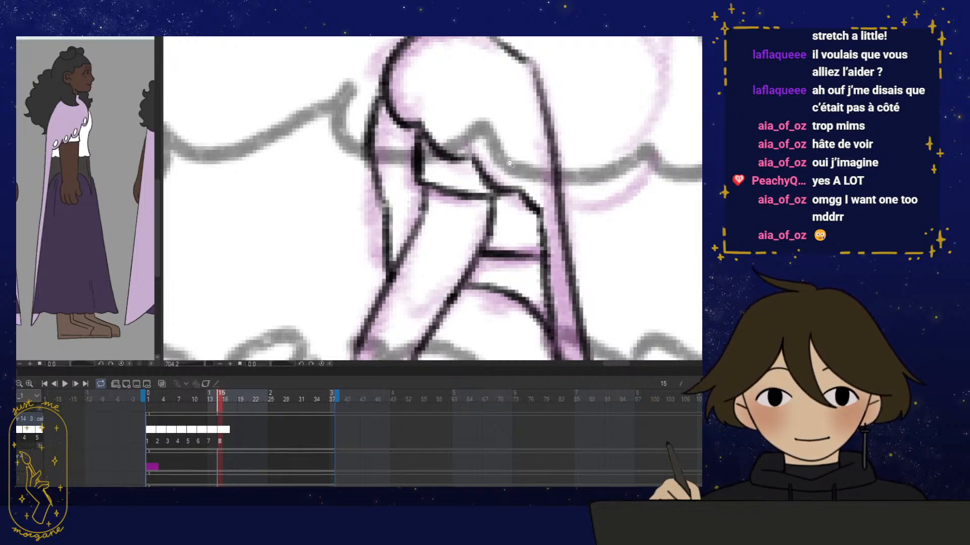
{"action": "scroll", "coordinate": [399, 151], "scroll_direction": "down", "scroll_amount": 3}
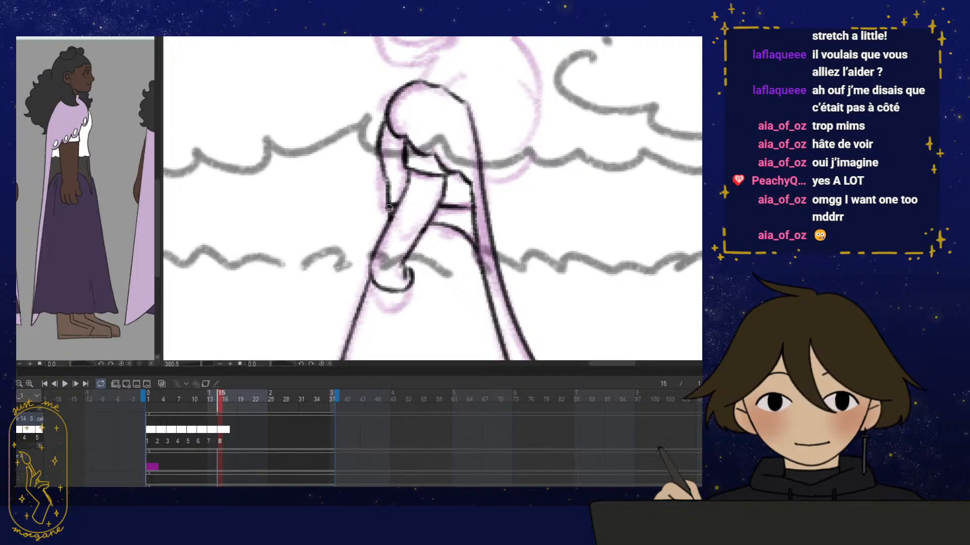
{"action": "scroll", "coordinate": [484, 212], "scroll_direction": "down", "scroll_amount": 2}
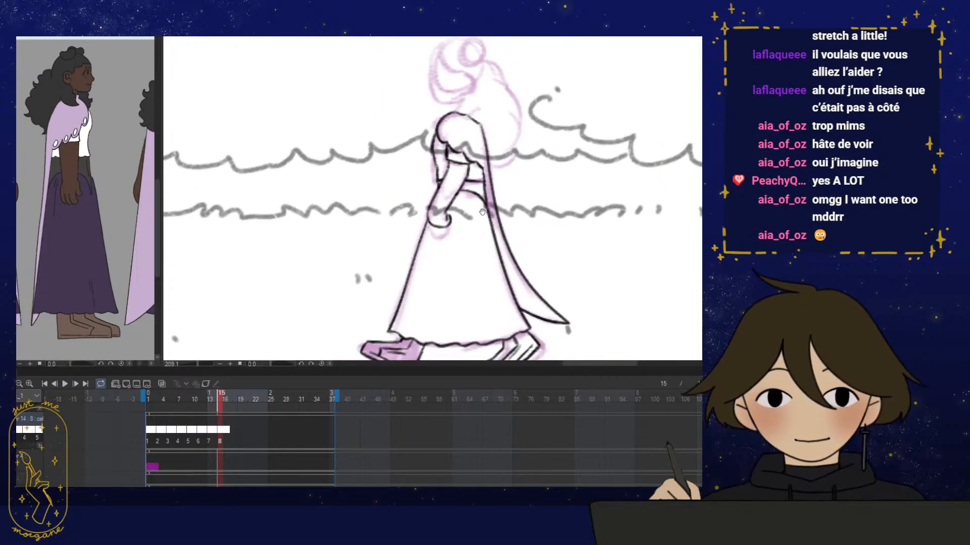
{"action": "left_click_drag", "start_coordinate": [482, 212], "coordinate": [469, 225]}
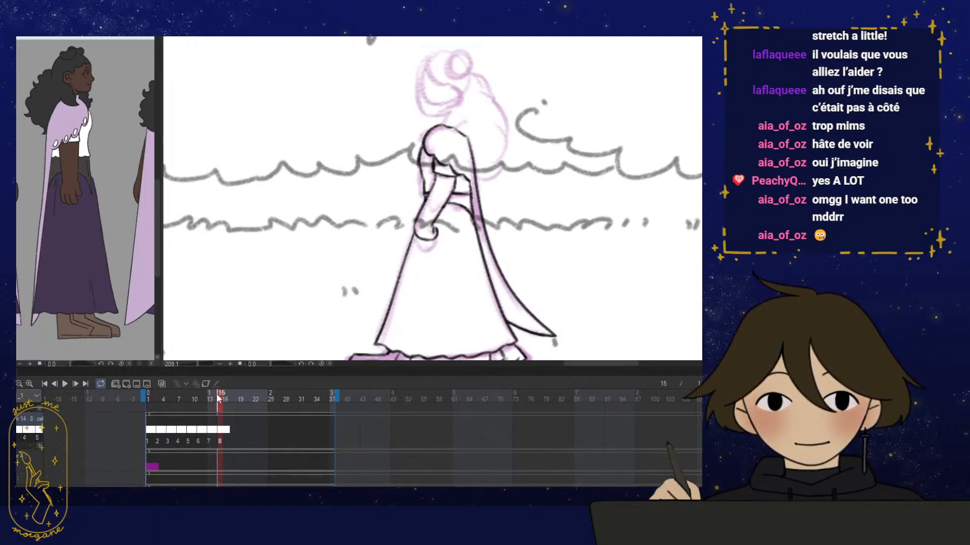
{"action": "left_click_drag", "start_coordinate": [221, 400], "coordinate": [222, 397]}
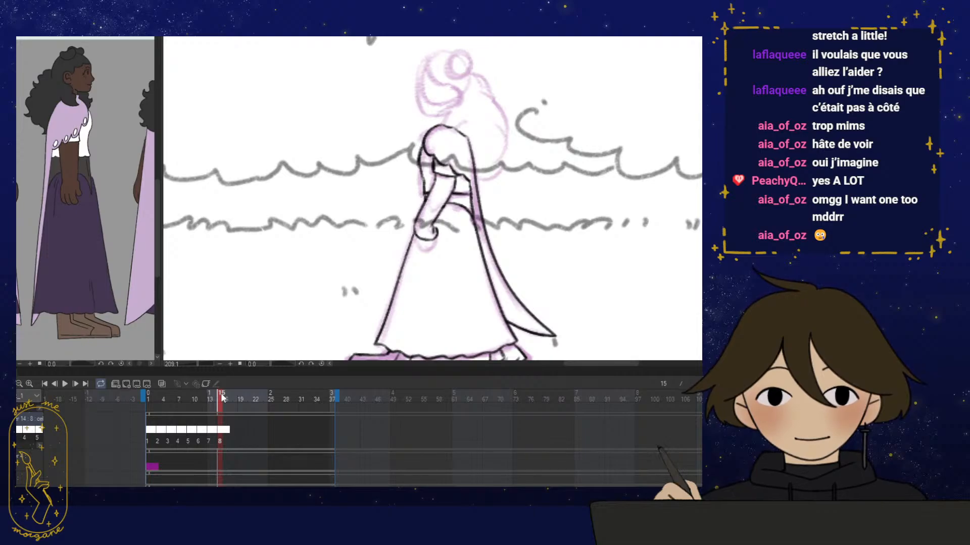
{"action": "left_click_drag", "start_coordinate": [504, 129], "coordinate": [491, 146]}
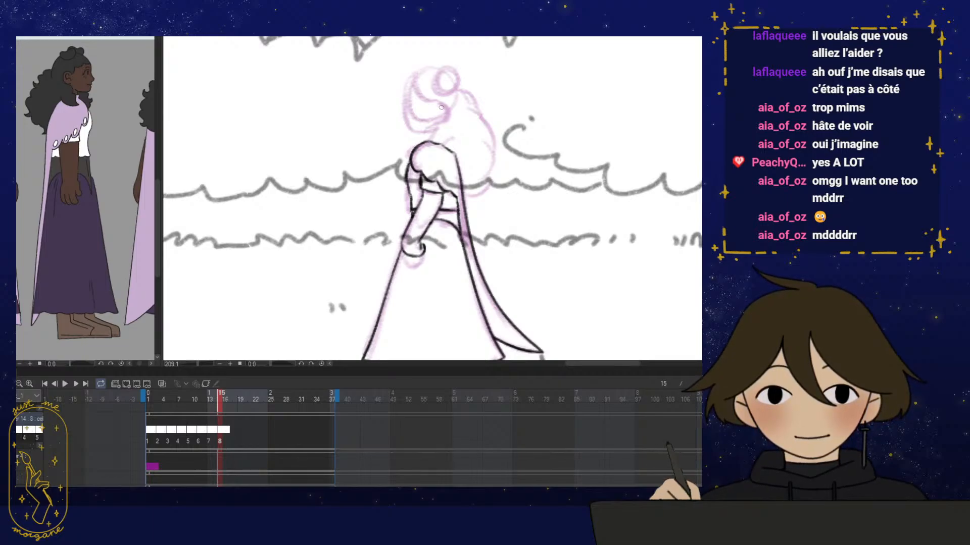
{"action": "left_click_drag", "start_coordinate": [441, 107], "coordinate": [445, 117]}
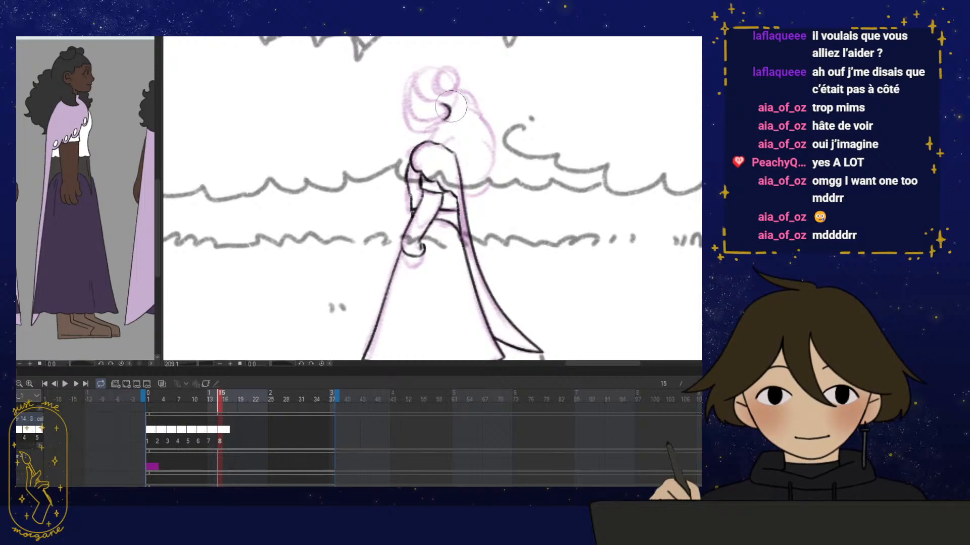
{"action": "key", "text": "ctrl+z"}
Ink the ear's curved outline and its small inner detail over the pink head sketch
{"action": "scroll", "coordinate": [450, 120], "scroll_direction": "up", "scroll_amount": 5}
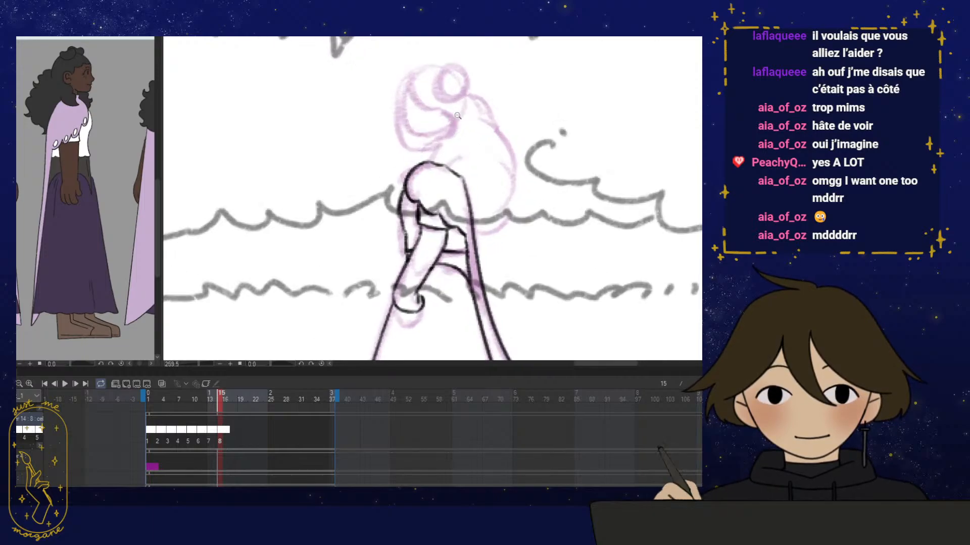
{"action": "mouse_move", "coordinate": [444, 107]}
{"action": "left_mouse_down"}
{"action": "mouse_move", "coordinate": [459, 124]}
{"action": "mouse_move", "coordinate": [444, 145]}
{"action": "mouse_move", "coordinate": [443, 110]}
{"action": "mouse_move", "coordinate": [461, 139]}
{"action": "mouse_move", "coordinate": [442, 147]}
{"action": "left_mouse_up"}
{"action": "key", "text": "e"}
{"action": "key", "text": "p"}
{"action": "mouse_move", "coordinate": [443, 110]}
{"action": "left_mouse_down"}
{"action": "mouse_move", "coordinate": [459, 136]}
{"action": "mouse_move", "coordinate": [441, 146]}
{"action": "left_mouse_up"}
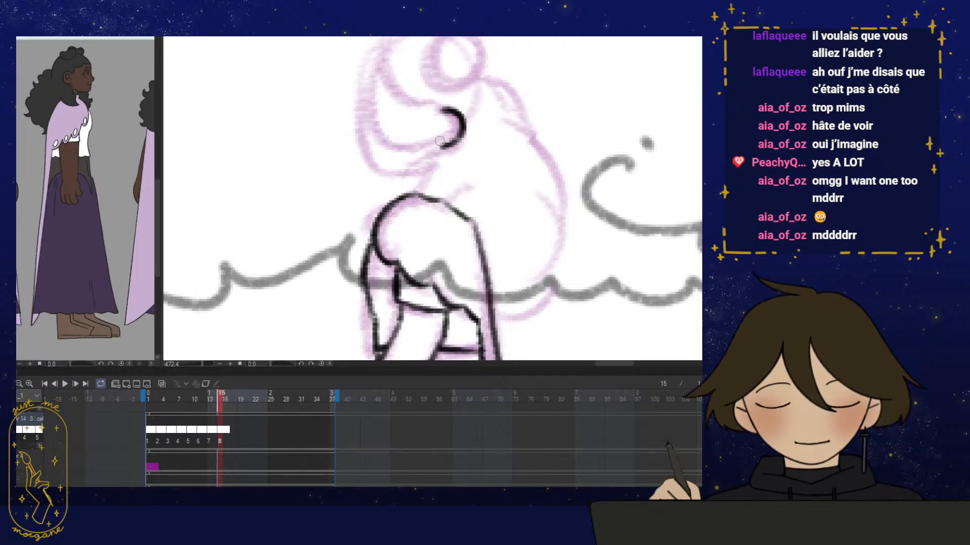
{"action": "left_click_drag", "start_coordinate": [439, 141], "coordinate": [446, 159]}
Ink the wavy hairline running from the forehead back to the ear
{"action": "mouse_move", "coordinate": [388, 65]}
{"action": "left_mouse_down"}
{"action": "mouse_move", "coordinate": [398, 92]}
{"action": "mouse_move", "coordinate": [380, 87]}
{"action": "mouse_move", "coordinate": [380, 69]}
{"action": "mouse_move", "coordinate": [383, 87]}
{"action": "mouse_move", "coordinate": [399, 94]}
{"action": "mouse_move", "coordinate": [375, 78]}
{"action": "mouse_move", "coordinate": [460, 124]}
{"action": "left_mouse_up"}
{"action": "key", "text": "ctrl+z"}
{"action": "key", "text": "ctrl+z"}
{"action": "mouse_move", "coordinate": [447, 160]}
{"action": "left_mouse_down"}
{"action": "mouse_move", "coordinate": [435, 167]}
{"action": "mouse_move", "coordinate": [441, 181]}
{"action": "mouse_move", "coordinate": [435, 169]}
{"action": "mouse_move", "coordinate": [467, 143]}
{"action": "mouse_move", "coordinate": [455, 154]}
{"action": "left_mouse_up"}
Mirror the canvas, ink the rounded outline of the hair bun above the ear, and mirror the view back
{"action": "key", "text": "h"}
{"action": "left_click_drag", "start_coordinate": [464, 104], "coordinate": [443, 106]}
{"action": "mouse_move", "coordinate": [447, 106]}
{"action": "left_mouse_down"}
{"action": "mouse_move", "coordinate": [434, 133]}
{"action": "mouse_move", "coordinate": [461, 135]}
{"action": "mouse_move", "coordinate": [456, 99]}
{"action": "mouse_move", "coordinate": [437, 111]}
{"action": "mouse_move", "coordinate": [463, 120]}
{"action": "mouse_move", "coordinate": [454, 138]}
{"action": "mouse_move", "coordinate": [438, 105]}
{"action": "mouse_move", "coordinate": [427, 137]}
{"action": "mouse_move", "coordinate": [443, 143]}
{"action": "mouse_move", "coordinate": [424, 139]}
{"action": "mouse_move", "coordinate": [423, 115]}
{"action": "mouse_move", "coordinate": [461, 134]}
{"action": "mouse_move", "coordinate": [439, 143]}
{"action": "mouse_move", "coordinate": [468, 110]}
{"action": "mouse_move", "coordinate": [450, 95]}
{"action": "mouse_move", "coordinate": [429, 111]}
{"action": "mouse_move", "coordinate": [468, 97]}
{"action": "left_mouse_up"}
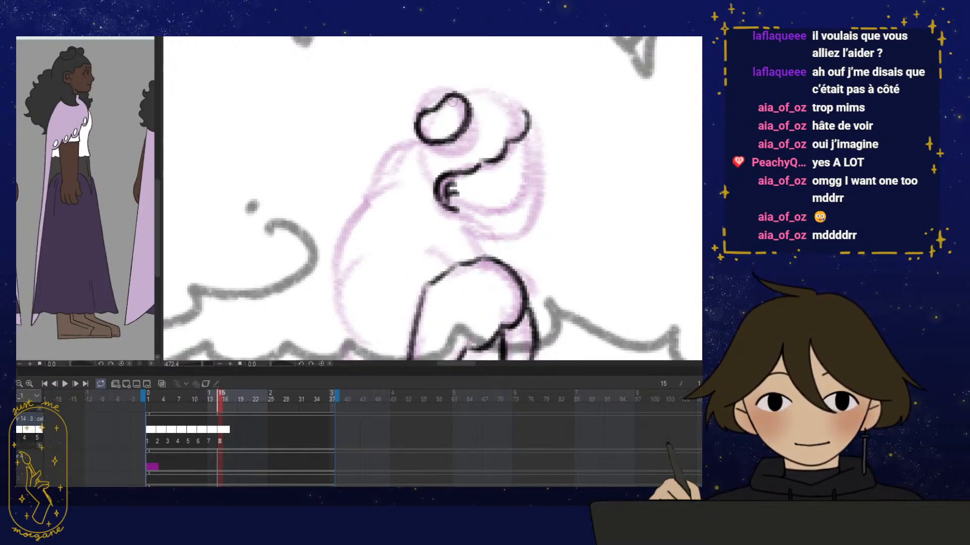
{"action": "left_click_drag", "start_coordinate": [519, 163], "coordinate": [489, 170]}
{"action": "key", "text": "h"}
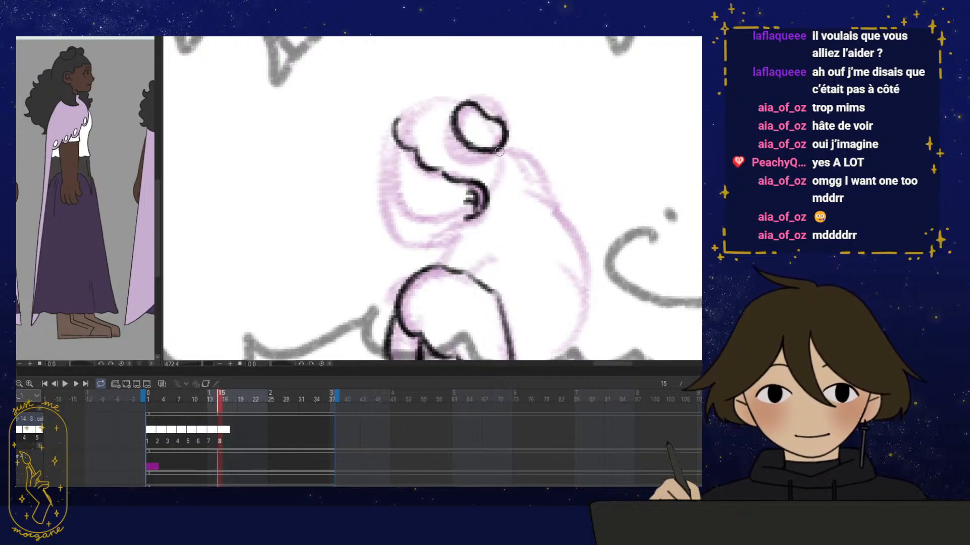
{"action": "left_click_drag", "start_coordinate": [500, 231], "coordinate": [498, 254]}
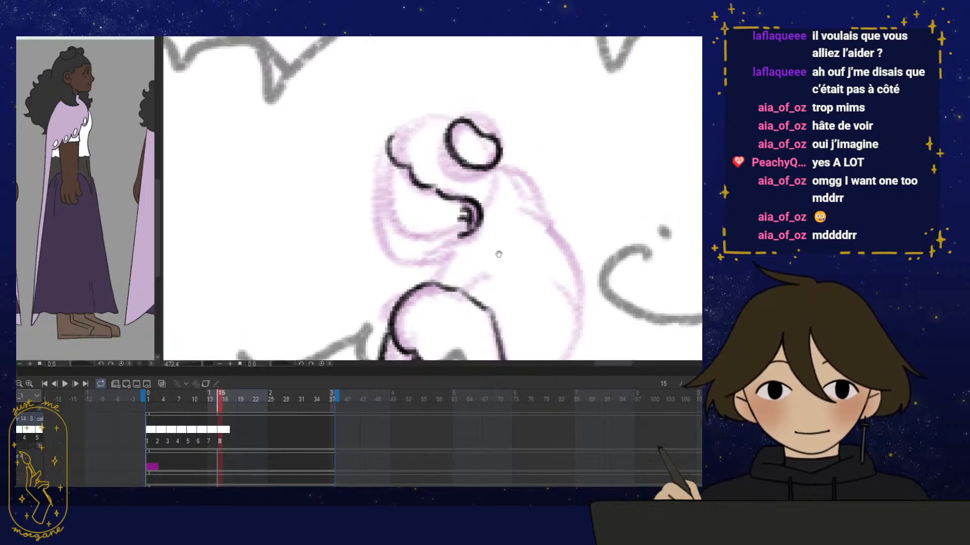
Lasso the hair bun, rotate it slightly on top of the head and apply the transformation
{"action": "key", "text": "m"}
{"action": "mouse_move", "coordinate": [508, 96]}
{"action": "left_mouse_down"}
{"action": "mouse_move", "coordinate": [433, 144]}
{"action": "mouse_move", "coordinate": [507, 97]}
{"action": "left_mouse_up"}
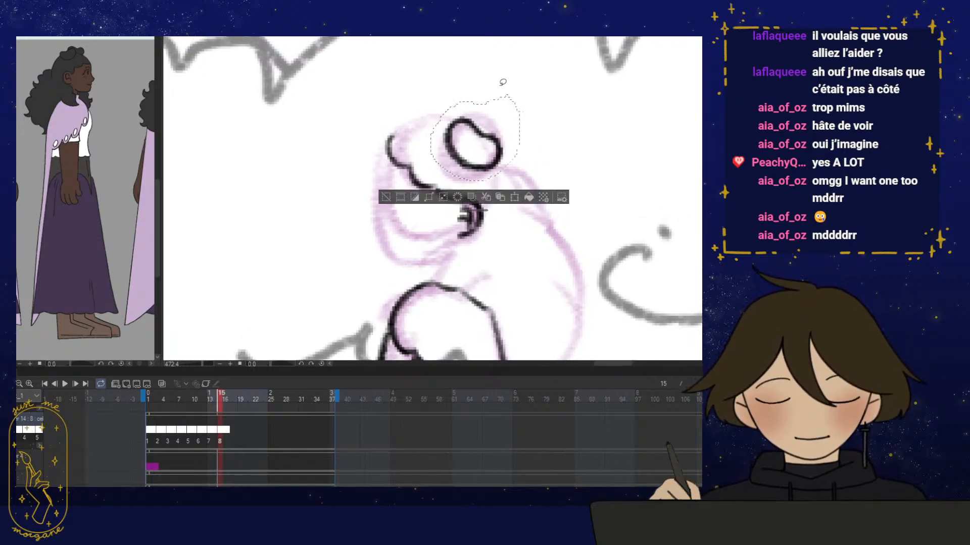
{"action": "left_click", "coordinate": [515, 198]}
{"action": "left_click_drag", "start_coordinate": [530, 167], "coordinate": [566, 129]}
{"action": "key", "text": "Return"}
Ink the top of the head from the hair bun forward to the forehead, checking it in the mirrored view
{"action": "mouse_move", "coordinate": [473, 108]}
{"action": "left_mouse_down"}
{"action": "mouse_move", "coordinate": [445, 110]}
{"action": "mouse_move", "coordinate": [468, 115]}
{"action": "mouse_move", "coordinate": [406, 127]}
{"action": "left_mouse_up"}
{"action": "key", "text": "h"}
{"action": "left_click_drag", "start_coordinate": [445, 225], "coordinate": [436, 191]}
{"action": "left_click_drag", "start_coordinate": [400, 115], "coordinate": [391, 160]}
{"action": "left_click_drag", "start_coordinate": [498, 212], "coordinate": [454, 177]}
Ink the short hair line below the bun and the neck line rising from the shoulder
{"action": "key", "text": "h"}
{"action": "mouse_move", "coordinate": [530, 201]}
{"action": "left_mouse_down"}
{"action": "mouse_move", "coordinate": [503, 217]}
{"action": "mouse_move", "coordinate": [470, 192]}
{"action": "mouse_move", "coordinate": [439, 216]}
{"action": "left_mouse_up"}
{"action": "left_click_drag", "start_coordinate": [488, 180], "coordinate": [442, 216]}
{"action": "mouse_move", "coordinate": [509, 202]}
{"action": "left_mouse_down"}
{"action": "mouse_move", "coordinate": [462, 208]}
{"action": "mouse_move", "coordinate": [476, 260]}
{"action": "mouse_move", "coordinate": [504, 267]}
{"action": "left_mouse_up"}
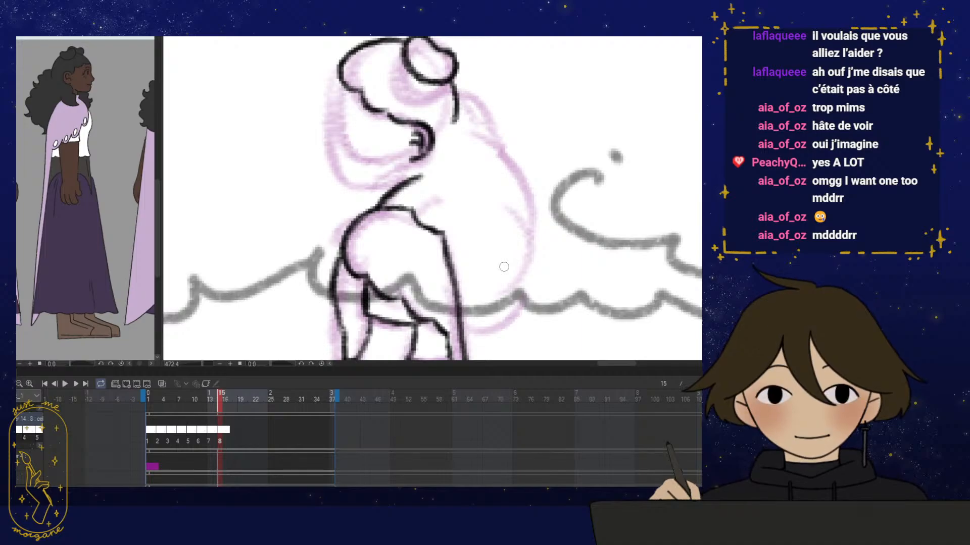
Ink the face profile from the hairline down the forehead to the tip of the nose, reinforcing the strokes
{"action": "scroll", "coordinate": [504, 267], "scroll_direction": "up", "scroll_amount": 2}
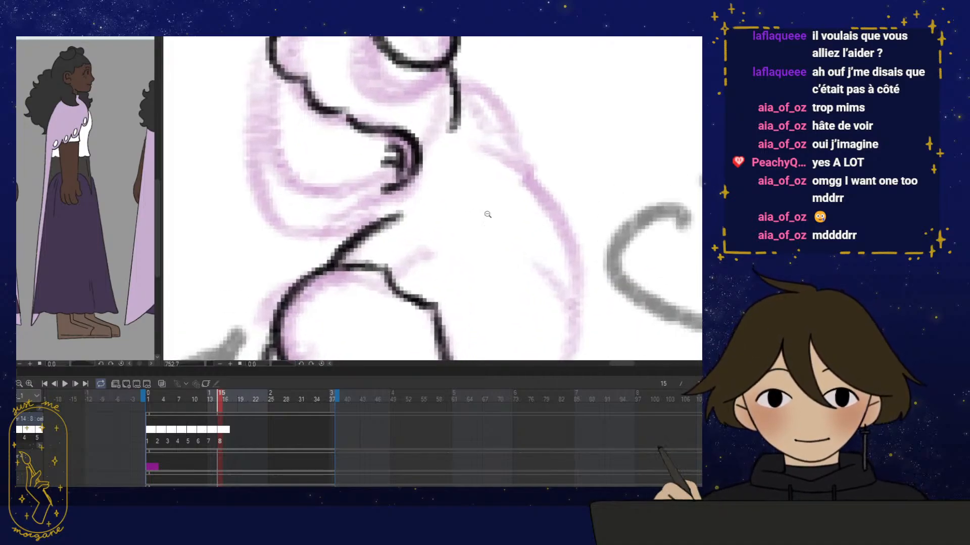
{"action": "left_click_drag", "start_coordinate": [273, 90], "coordinate": [322, 89]}
{"action": "mouse_move", "coordinate": [320, 48]}
{"action": "left_mouse_down"}
{"action": "mouse_move", "coordinate": [312, 136]}
{"action": "mouse_move", "coordinate": [290, 161]}
{"action": "mouse_move", "coordinate": [305, 187]}
{"action": "mouse_move", "coordinate": [292, 157]}
{"action": "mouse_move", "coordinate": [309, 129]}
{"action": "mouse_move", "coordinate": [291, 156]}
{"action": "mouse_move", "coordinate": [303, 172]}
{"action": "mouse_move", "coordinate": [283, 158]}
{"action": "mouse_move", "coordinate": [307, 130]}
{"action": "mouse_move", "coordinate": [310, 177]}
{"action": "left_mouse_up"}
{"action": "left_click_drag", "start_coordinate": [324, 127], "coordinate": [325, 145]}
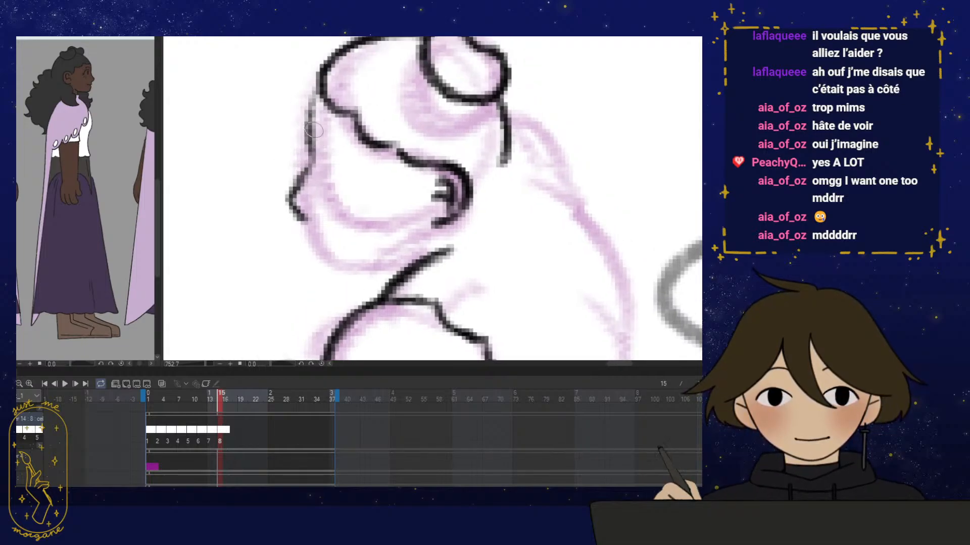
{"action": "left_click_drag", "start_coordinate": [316, 94], "coordinate": [285, 197]}
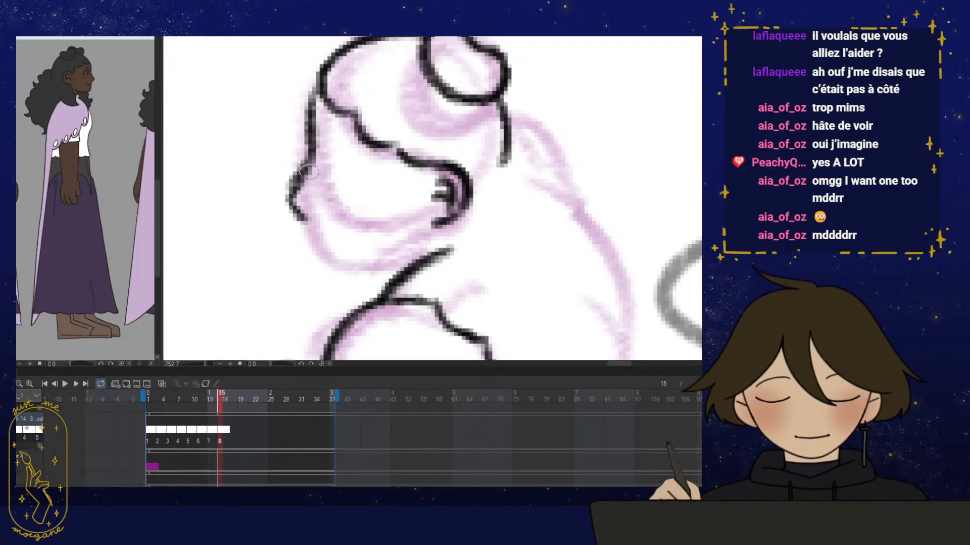
{"action": "mouse_move", "coordinate": [313, 150]}
{"action": "left_mouse_down"}
{"action": "mouse_move", "coordinate": [293, 187]}
{"action": "mouse_move", "coordinate": [304, 218]}
{"action": "mouse_move", "coordinate": [295, 193]}
{"action": "left_mouse_up"}
{"action": "key", "text": "e"}
{"action": "key", "text": "p"}
Ink the lower face from the nose to the chin, with the jaw up to the ear and the front of the neck
{"action": "mouse_move", "coordinate": [312, 152]}
{"action": "left_mouse_down"}
{"action": "mouse_move", "coordinate": [294, 201]}
{"action": "mouse_move", "coordinate": [326, 208]}
{"action": "mouse_move", "coordinate": [309, 218]}
{"action": "mouse_move", "coordinate": [374, 261]}
{"action": "mouse_move", "coordinate": [335, 262]}
{"action": "mouse_move", "coordinate": [409, 252]}
{"action": "mouse_move", "coordinate": [391, 263]}
{"action": "mouse_move", "coordinate": [402, 260]}
{"action": "mouse_move", "coordinate": [437, 226]}
{"action": "mouse_move", "coordinate": [450, 238]}
{"action": "mouse_move", "coordinate": [438, 233]}
{"action": "mouse_move", "coordinate": [410, 255]}
{"action": "mouse_move", "coordinate": [441, 215]}
{"action": "mouse_move", "coordinate": [403, 273]}
{"action": "left_mouse_up"}
{"action": "left_click_drag", "start_coordinate": [415, 259], "coordinate": [416, 253]}
{"action": "mouse_move", "coordinate": [354, 267]}
{"action": "left_mouse_down"}
{"action": "mouse_move", "coordinate": [340, 303]}
{"action": "mouse_move", "coordinate": [363, 300]}
{"action": "mouse_move", "coordinate": [380, 260]}
{"action": "mouse_move", "coordinate": [363, 232]}
{"action": "mouse_move", "coordinate": [375, 243]}
{"action": "left_mouse_up"}
{"action": "key", "text": "ctrl+z"}
{"action": "key", "text": "ctrl+z"}
Lasso the nose part of the profile, bring up its transformation and apply it
{"action": "mouse_move", "coordinate": [348, 149]}
{"action": "left_mouse_down"}
{"action": "mouse_move", "coordinate": [373, 176]}
{"action": "mouse_move", "coordinate": [336, 158]}
{"action": "mouse_move", "coordinate": [333, 146]}
{"action": "mouse_move", "coordinate": [296, 167]}
{"action": "mouse_move", "coordinate": [343, 202]}
{"action": "left_mouse_up"}
{"action": "key", "text": "m"}
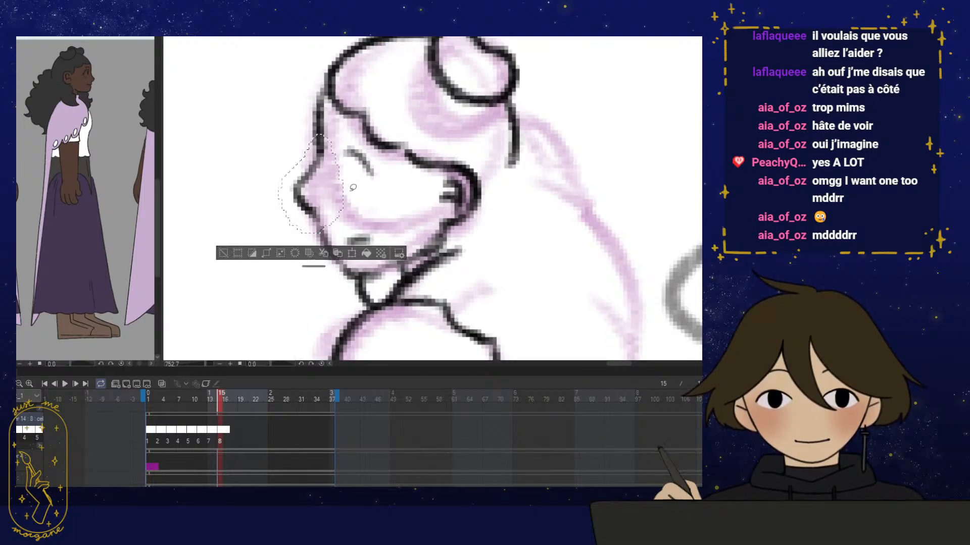
{"action": "key", "text": "ctrl+t"}
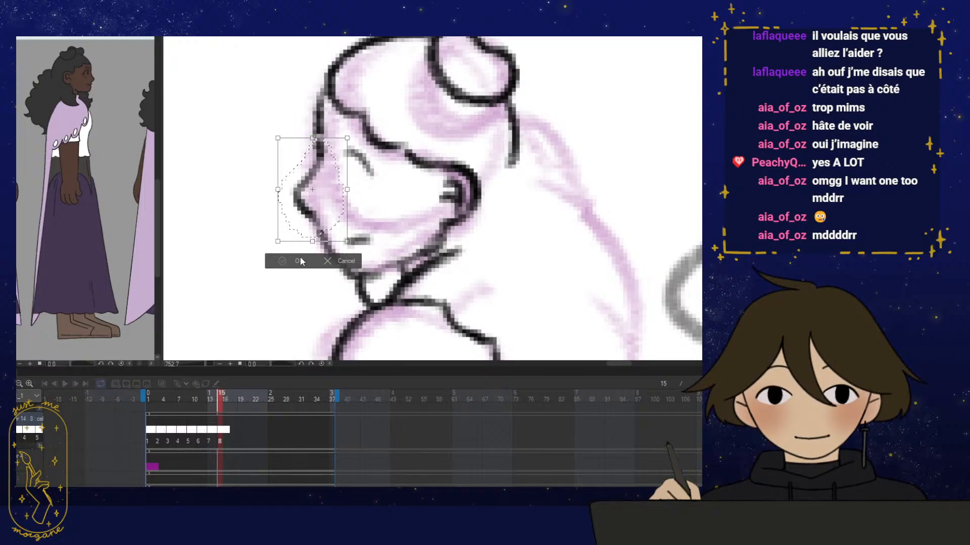
{"action": "left_click", "coordinate": [300, 262]}
Ink the eye and eyebrow on the face
{"action": "mouse_move", "coordinate": [353, 143]}
{"action": "left_mouse_down"}
{"action": "mouse_move", "coordinate": [369, 173]}
{"action": "mouse_move", "coordinate": [347, 166]}
{"action": "mouse_move", "coordinate": [373, 166]}
{"action": "mouse_move", "coordinate": [374, 184]}
{"action": "left_mouse_up"}
{"action": "left_click_drag", "start_coordinate": [339, 127], "coordinate": [362, 136]}
{"action": "mouse_move", "coordinate": [485, 167]}
{"action": "left_mouse_down"}
{"action": "mouse_move", "coordinate": [414, 167]}
{"action": "mouse_move", "coordinate": [425, 143]}
{"action": "left_mouse_up"}
Check the finished head on frame 14 and return to frame 15
{"action": "left_click_drag", "start_coordinate": [218, 401], "coordinate": [214, 402]}
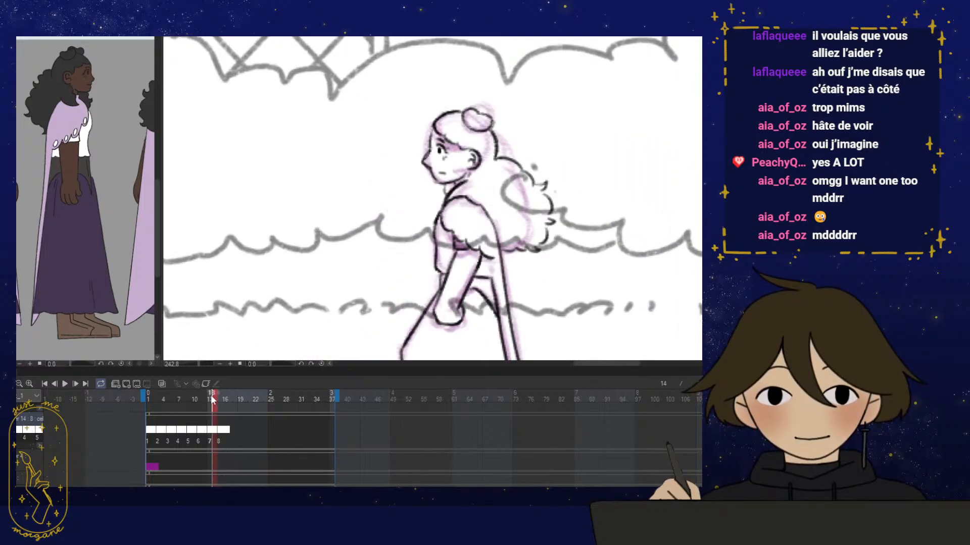
{"action": "mouse_move", "coordinate": [422, 144]}
{"action": "left_mouse_down"}
{"action": "mouse_move", "coordinate": [452, 134]}
{"action": "mouse_move", "coordinate": [424, 168]}
{"action": "mouse_move", "coordinate": [439, 192]}
{"action": "mouse_move", "coordinate": [414, 187]}
{"action": "left_mouse_up"}
{"action": "key", "text": "p"}
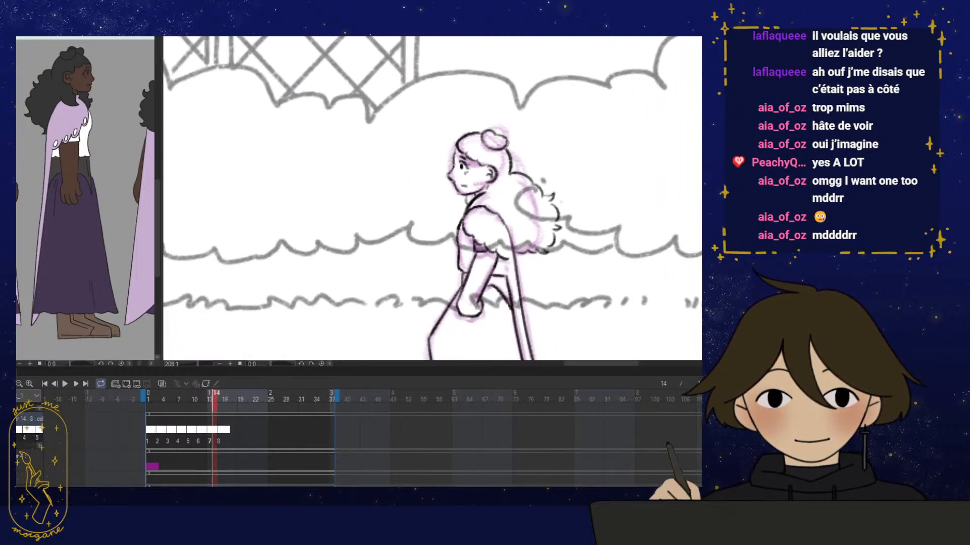
{"action": "left_click_drag", "start_coordinate": [214, 402], "coordinate": [218, 402]}
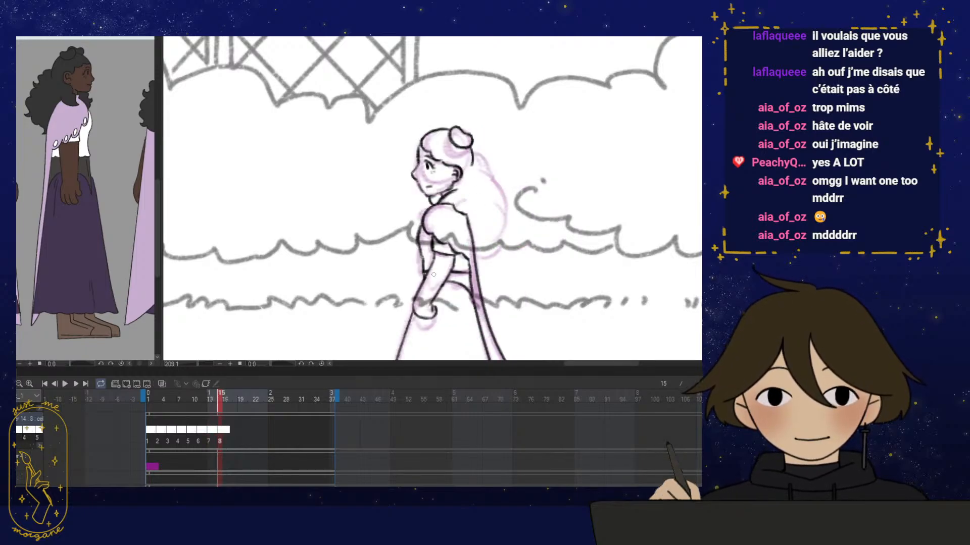
Mirror the canvas and turn on onion skin to show the previous drawing behind frame 15's head and shoulders
{"action": "key", "text": "h"}
{"action": "mouse_move", "coordinate": [470, 299]}
{"action": "left_mouse_down"}
{"action": "mouse_move", "coordinate": [463, 281]}
{"action": "mouse_move", "coordinate": [472, 277]}
{"action": "left_mouse_up"}
{"action": "left_click", "coordinate": [162, 384]}
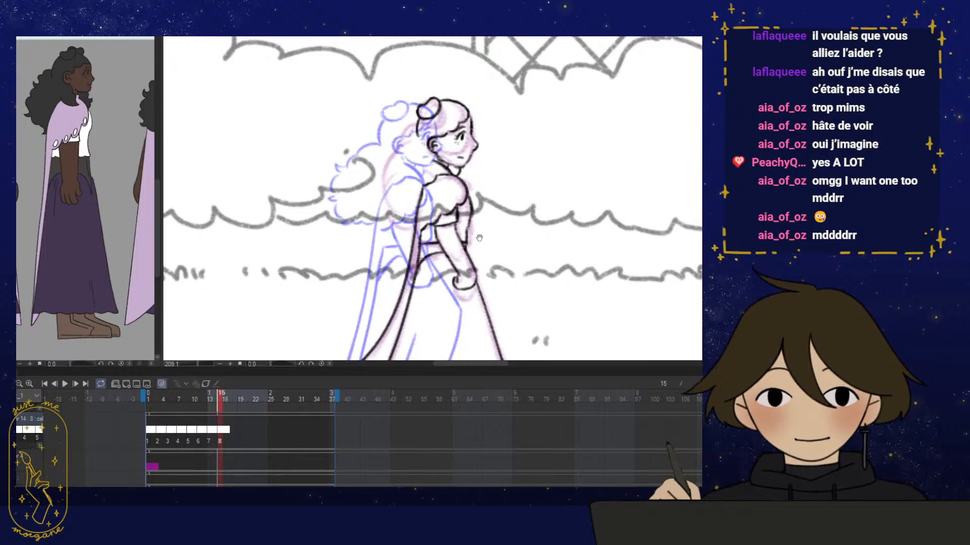
{"action": "left_click_drag", "start_coordinate": [479, 237], "coordinate": [471, 250]}
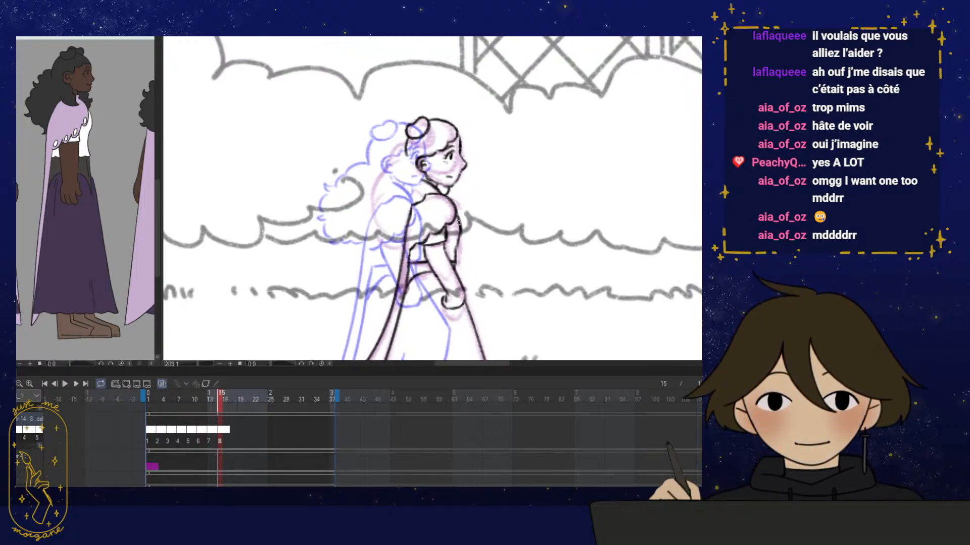
{"action": "left_click_drag", "start_coordinate": [412, 196], "coordinate": [428, 192]}
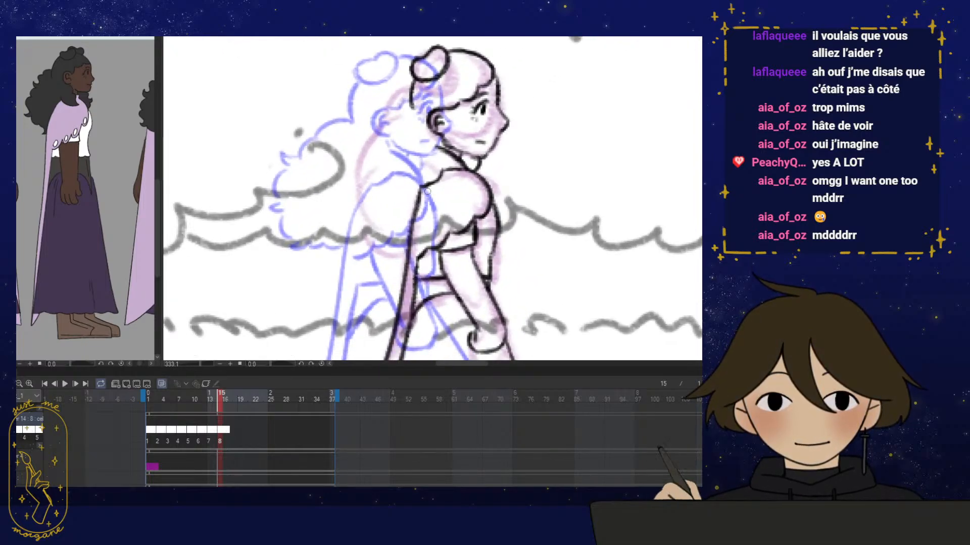
{"action": "key", "text": "super"}
{"action": "key", "text": "super"}
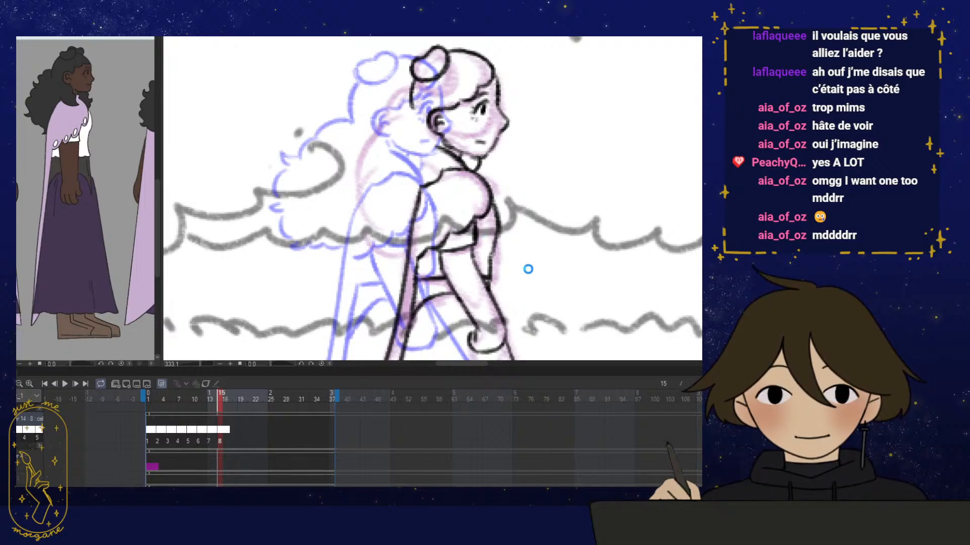
{"action": "left_click_drag", "start_coordinate": [538, 285], "coordinate": [546, 292]}
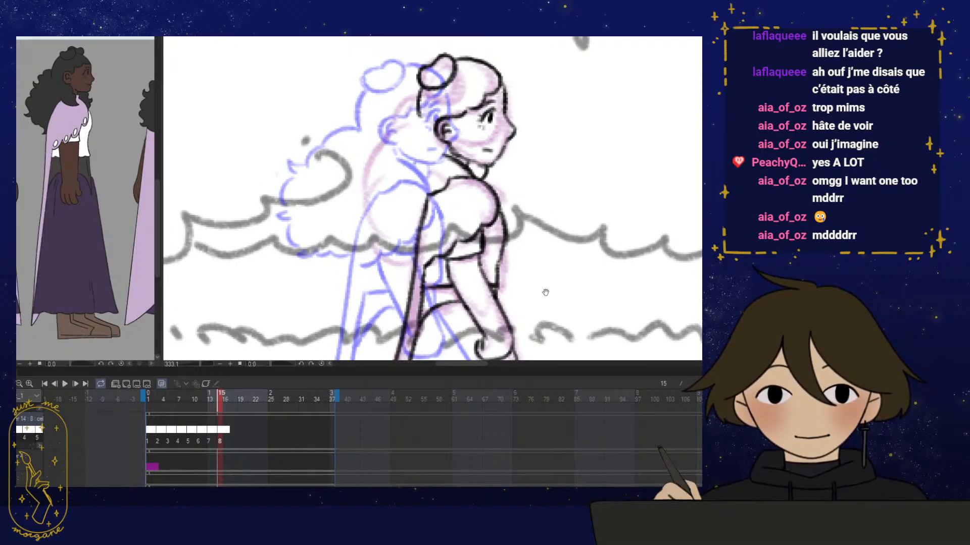
{"action": "scroll", "coordinate": [499, 283], "scroll_direction": "up", "scroll_amount": 3}
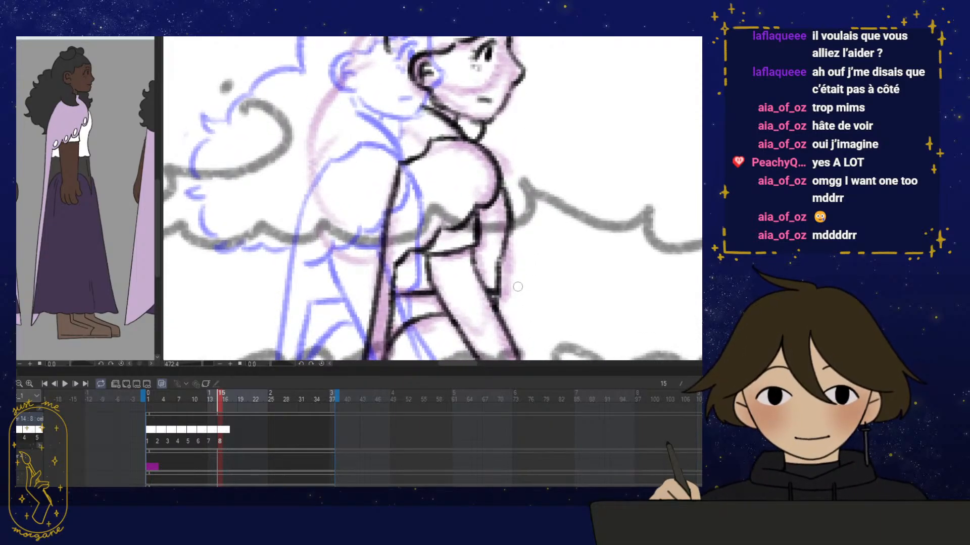
{"action": "left_click_drag", "start_coordinate": [517, 287], "coordinate": [512, 271]}
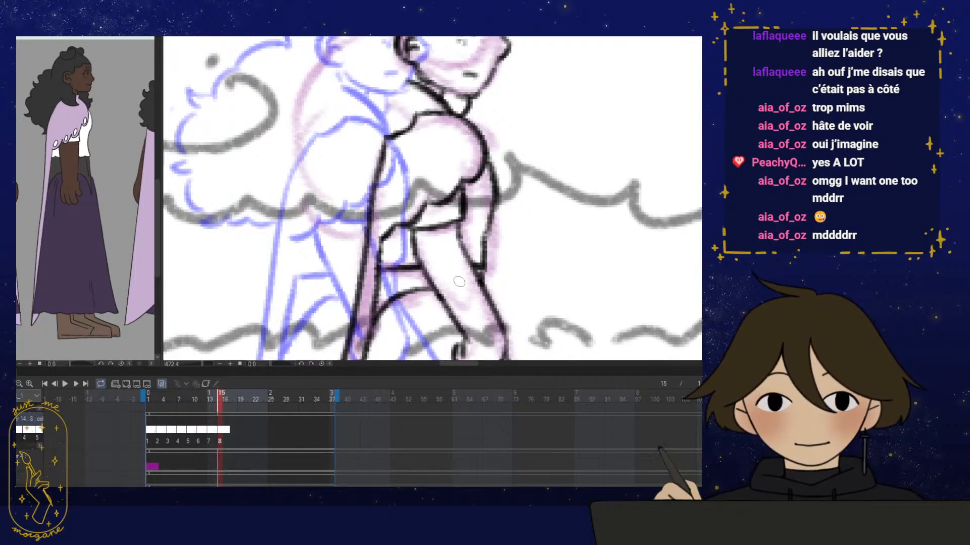
{"action": "left_click_drag", "start_coordinate": [459, 281], "coordinate": [460, 283]}
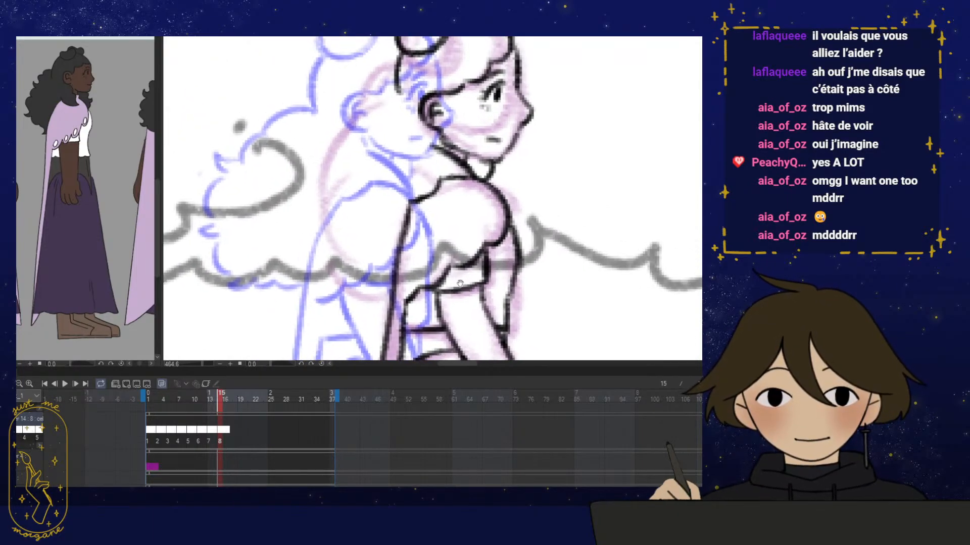
Ink the upper contour of the puffy loose hair behind the head, adding small curls along its back
{"action": "mouse_move", "coordinate": [397, 122]}
{"action": "left_mouse_down"}
{"action": "mouse_move", "coordinate": [409, 120]}
{"action": "mouse_move", "coordinate": [361, 126]}
{"action": "mouse_move", "coordinate": [335, 153]}
{"action": "mouse_move", "coordinate": [401, 97]}
{"action": "mouse_move", "coordinate": [415, 98]}
{"action": "left_mouse_up"}
{"action": "left_click_drag", "start_coordinate": [388, 108], "coordinate": [388, 103]}
{"action": "mouse_move", "coordinate": [321, 165]}
{"action": "left_mouse_down"}
{"action": "mouse_move", "coordinate": [308, 161]}
{"action": "mouse_move", "coordinate": [322, 180]}
{"action": "left_mouse_up"}
{"action": "left_click_drag", "start_coordinate": [379, 200], "coordinate": [388, 187]}
{"action": "left_click_drag", "start_coordinate": [326, 169], "coordinate": [319, 211]}
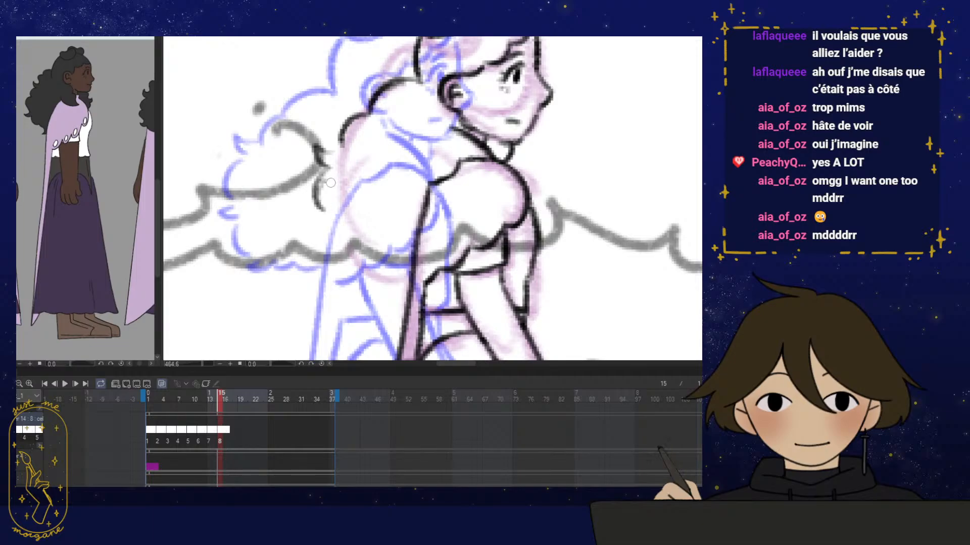
Ink the lower contour of the loose hair around to the cape and refine the curls at its back
{"action": "left_click_drag", "start_coordinate": [405, 254], "coordinate": [395, 257]}
{"action": "mouse_move", "coordinate": [319, 174]}
{"action": "left_mouse_down"}
{"action": "mouse_move", "coordinate": [309, 212]}
{"action": "mouse_move", "coordinate": [318, 152]}
{"action": "mouse_move", "coordinate": [326, 211]}
{"action": "mouse_move", "coordinate": [351, 208]}
{"action": "mouse_move", "coordinate": [354, 232]}
{"action": "left_mouse_up"}
{"action": "mouse_move", "coordinate": [329, 178]}
{"action": "left_mouse_down"}
{"action": "mouse_move", "coordinate": [324, 207]}
{"action": "mouse_move", "coordinate": [330, 189]}
{"action": "mouse_move", "coordinate": [337, 226]}
{"action": "mouse_move", "coordinate": [353, 238]}
{"action": "mouse_move", "coordinate": [348, 250]}
{"action": "mouse_move", "coordinate": [392, 249]}
{"action": "mouse_move", "coordinate": [327, 188]}
{"action": "mouse_move", "coordinate": [327, 217]}
{"action": "mouse_move", "coordinate": [345, 194]}
{"action": "mouse_move", "coordinate": [325, 174]}
{"action": "left_mouse_up"}
{"action": "mouse_move", "coordinate": [310, 153]}
{"action": "left_mouse_down"}
{"action": "mouse_move", "coordinate": [332, 135]}
{"action": "mouse_move", "coordinate": [325, 156]}
{"action": "left_mouse_up"}
{"action": "mouse_move", "coordinate": [446, 261]}
{"action": "left_mouse_down"}
{"action": "mouse_move", "coordinate": [453, 212]}
{"action": "mouse_move", "coordinate": [468, 207]}
{"action": "mouse_move", "coordinate": [416, 238]}
{"action": "left_mouse_up"}
Compare the hair with frame 14, return to frame 15 and turn off onion skin
{"action": "left_click", "coordinate": [213, 397]}
{"action": "left_click", "coordinate": [221, 399]}
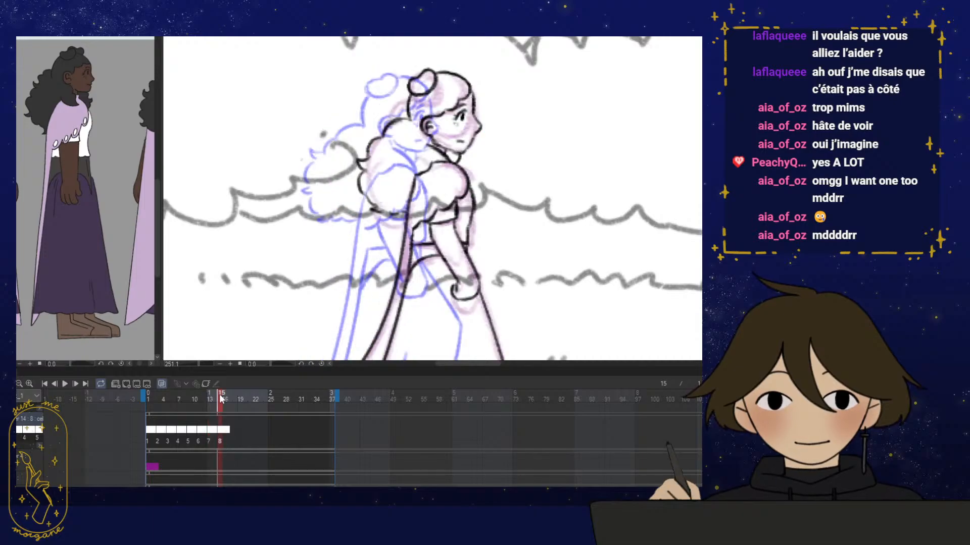
{"action": "left_click", "coordinate": [162, 385]}
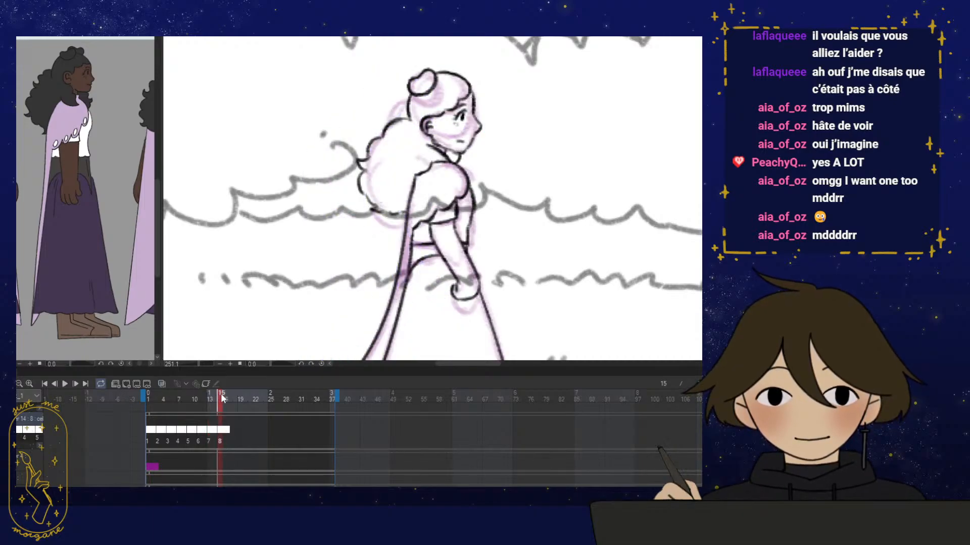
Review frames 15 and 16, add a new cel at frame 17 over the rough sketch, and mirror the canvas
{"action": "mouse_move", "coordinate": [221, 398]}
{"action": "left_mouse_down"}
{"action": "mouse_move", "coordinate": [211, 398]}
{"action": "mouse_move", "coordinate": [223, 399]}
{"action": "left_mouse_up"}
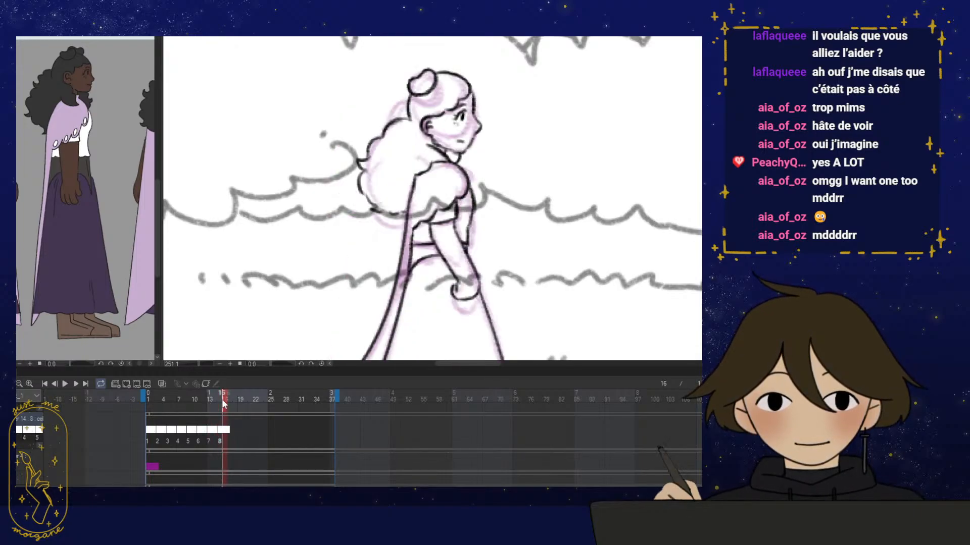
{"action": "left_click_drag", "start_coordinate": [474, 343], "coordinate": [460, 237]}
{"action": "scroll", "coordinate": [460, 237], "scroll_direction": "down", "scroll_amount": 4}
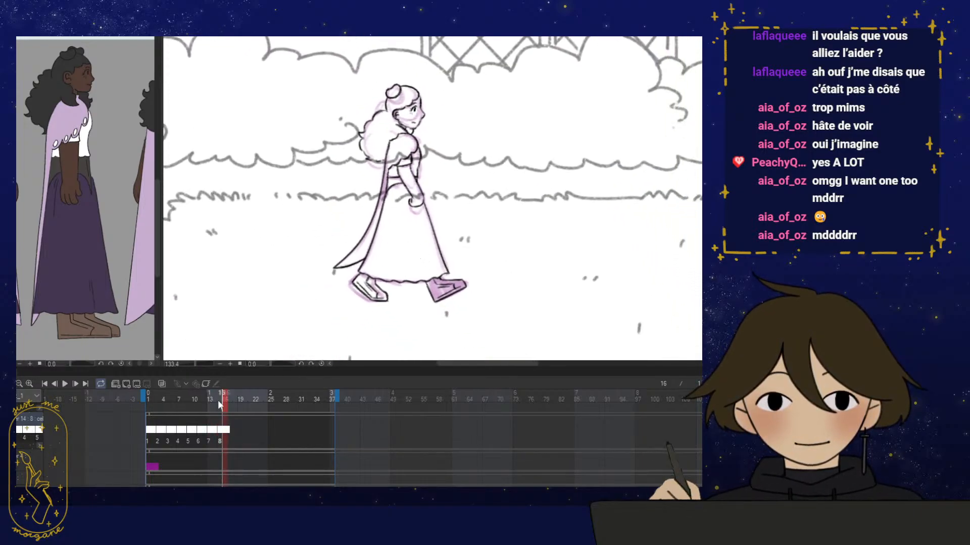
{"action": "mouse_move", "coordinate": [211, 396]}
{"action": "left_mouse_down"}
{"action": "mouse_move", "coordinate": [168, 398]}
{"action": "mouse_move", "coordinate": [225, 397]}
{"action": "left_mouse_up"}
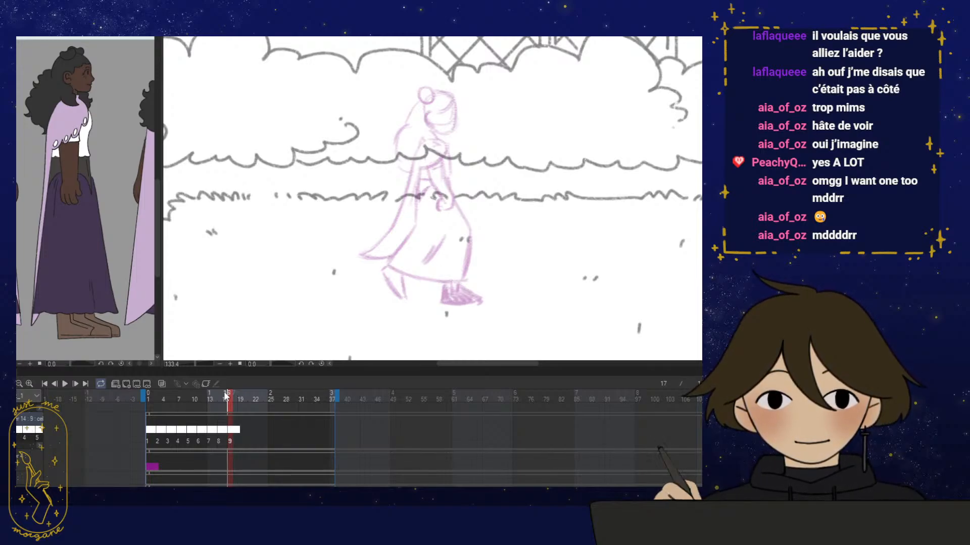
{"action": "key", "text": "h"}
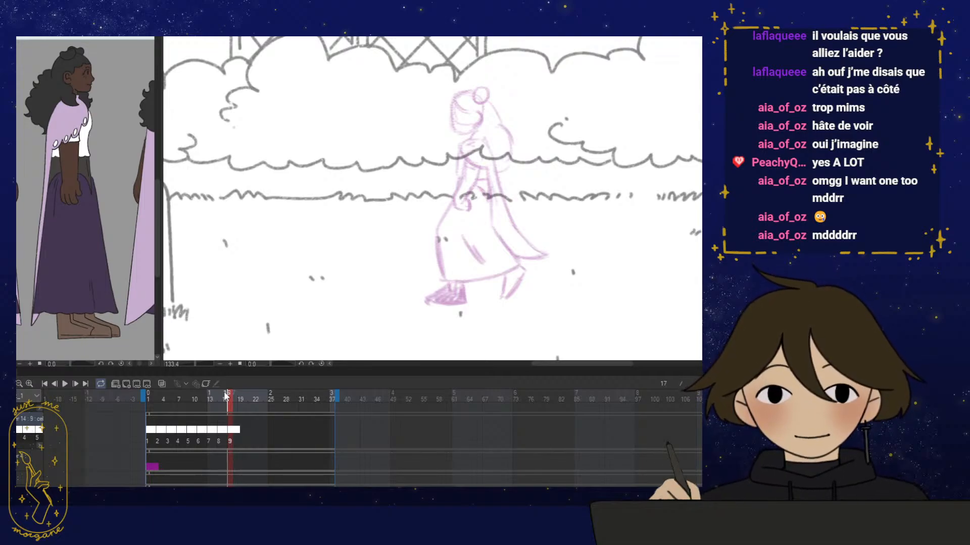
{"action": "left_click_drag", "start_coordinate": [226, 396], "coordinate": [231, 396]}
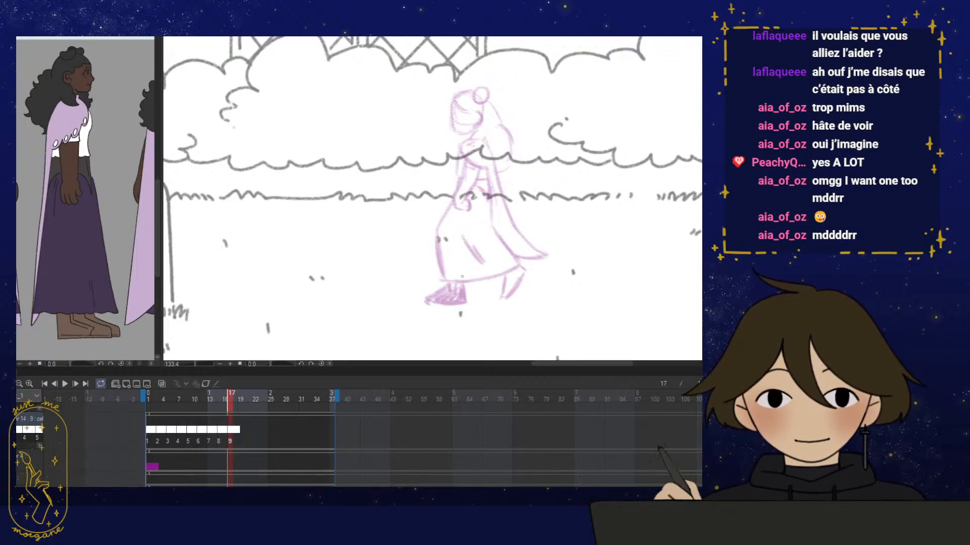
Play back the walk animation, scrub through its drawings and return to frame 17
{"action": "key", "text": "space"}
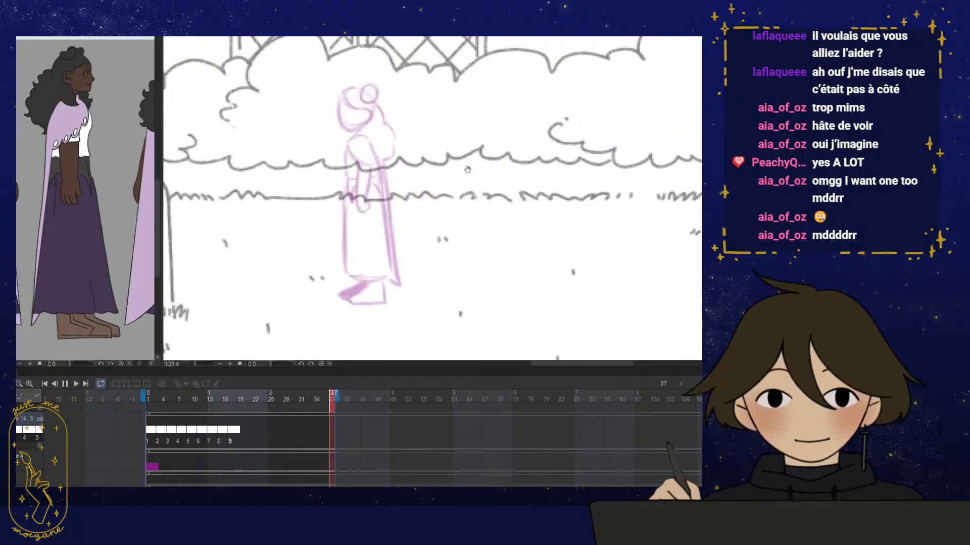
{"action": "left_click", "coordinate": [64, 384]}
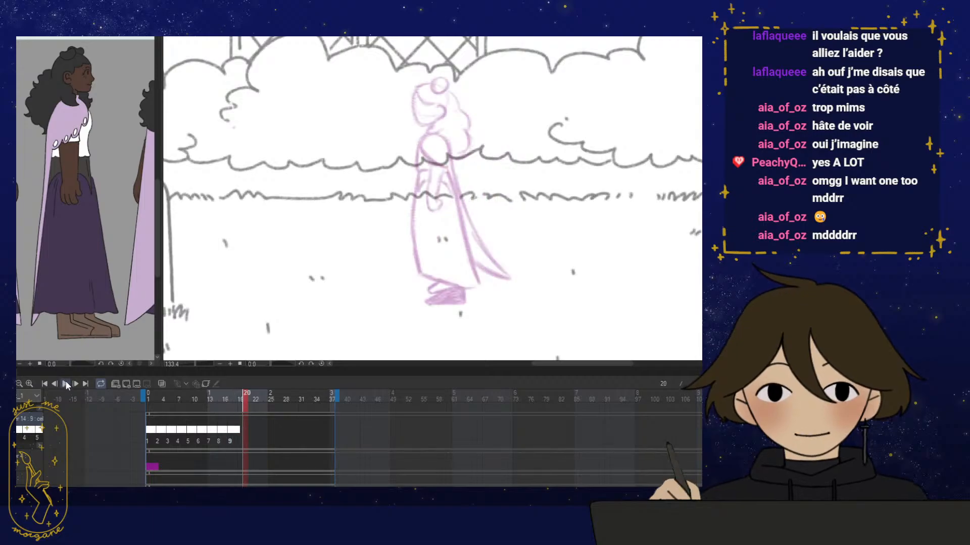
{"action": "left_click_drag", "start_coordinate": [168, 396], "coordinate": [226, 400]}
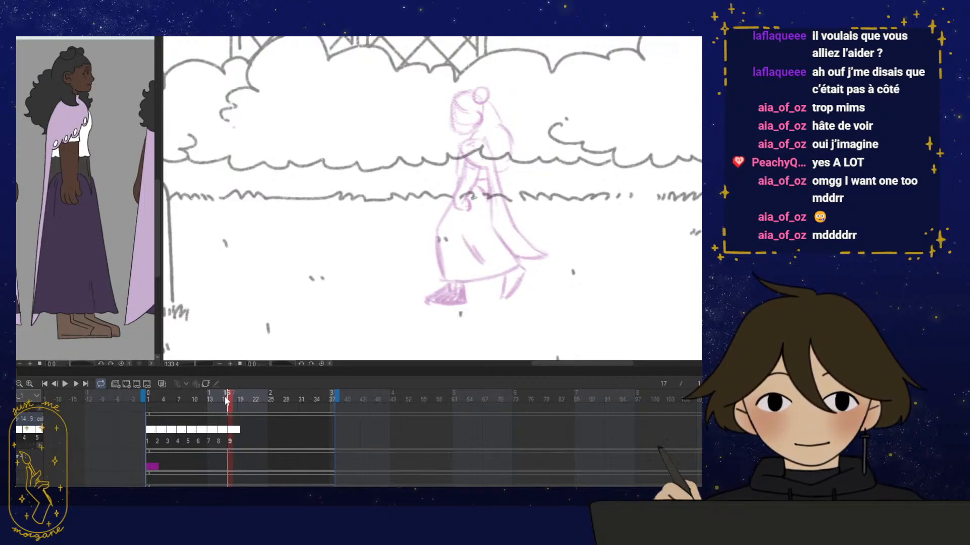
{"action": "left_click", "coordinate": [230, 399]}
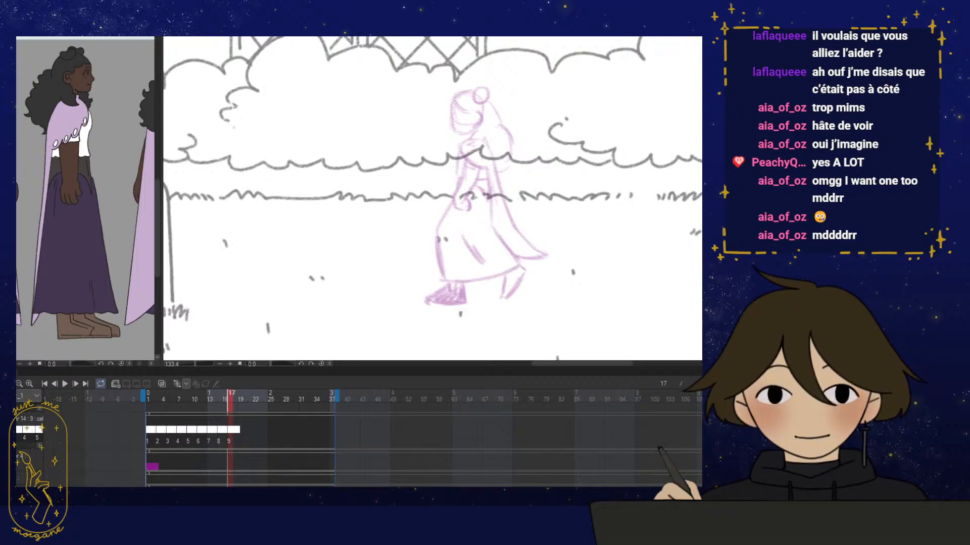
Widen the timeline's track list and look through the options of the scene 8 part 1 audio track
{"action": "scroll", "coordinate": [240, 444], "scroll_direction": "up", "scroll_amount": 3}
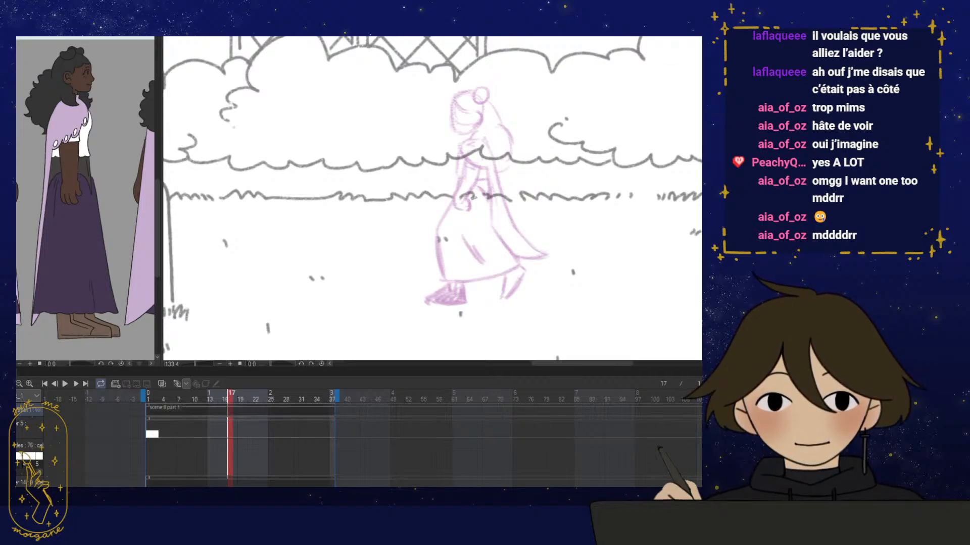
{"action": "right_click", "coordinate": [18, 413]}
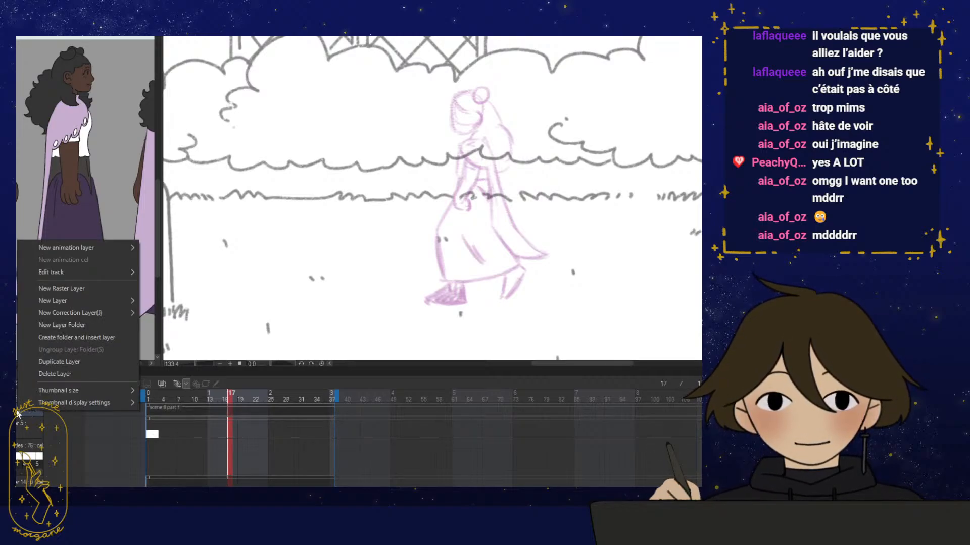
{"action": "left_click", "coordinate": [19, 411]}
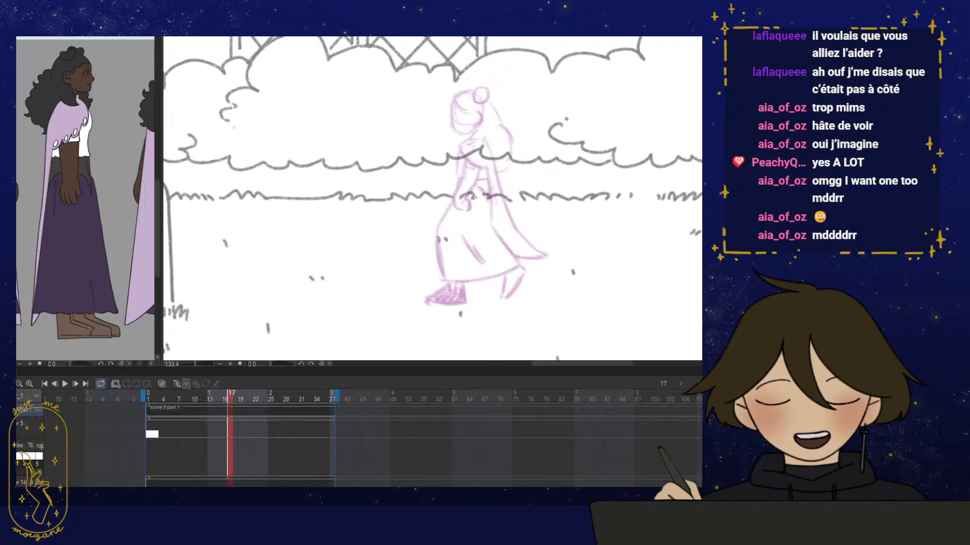
{"action": "left_click", "coordinate": [44, 420]}
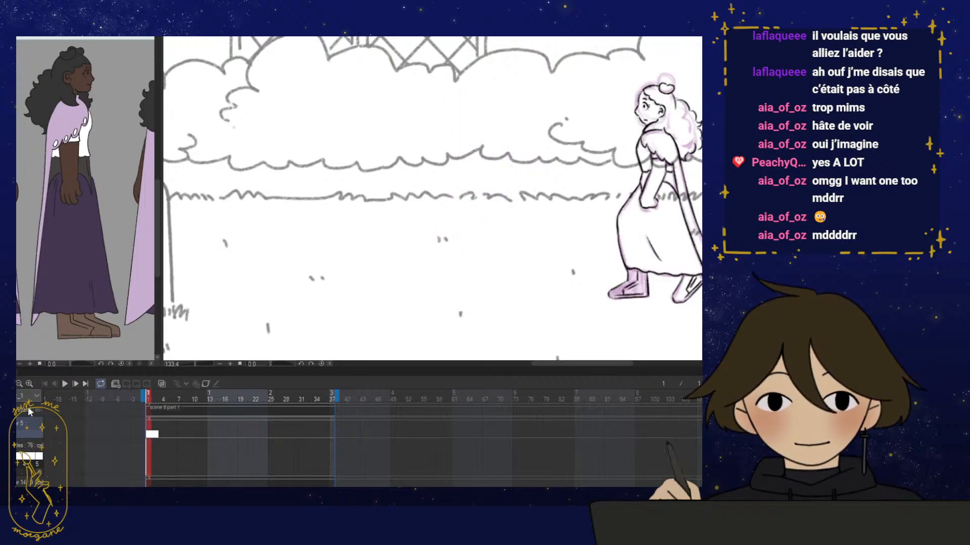
{"action": "left_click", "coordinate": [35, 411]}
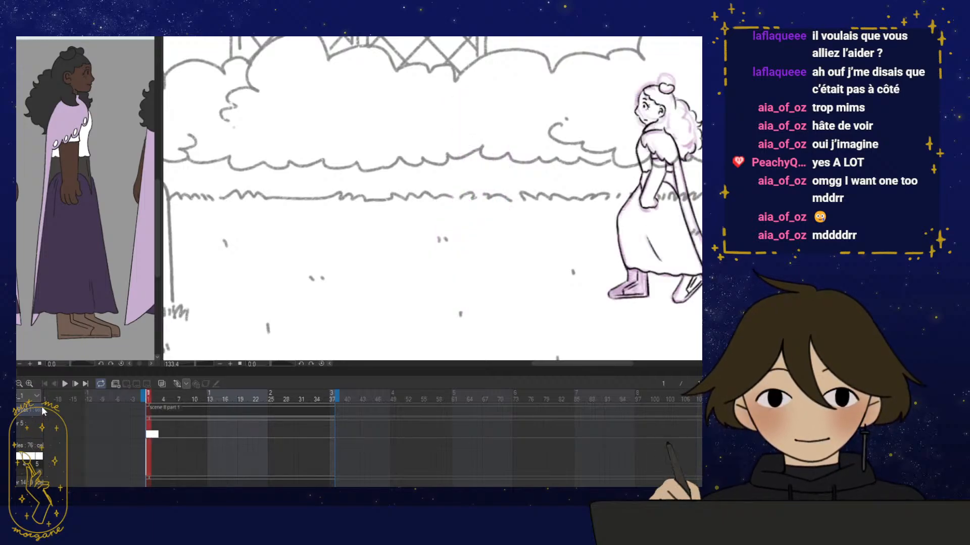
{"action": "left_click_drag", "start_coordinate": [44, 399], "coordinate": [107, 396]}
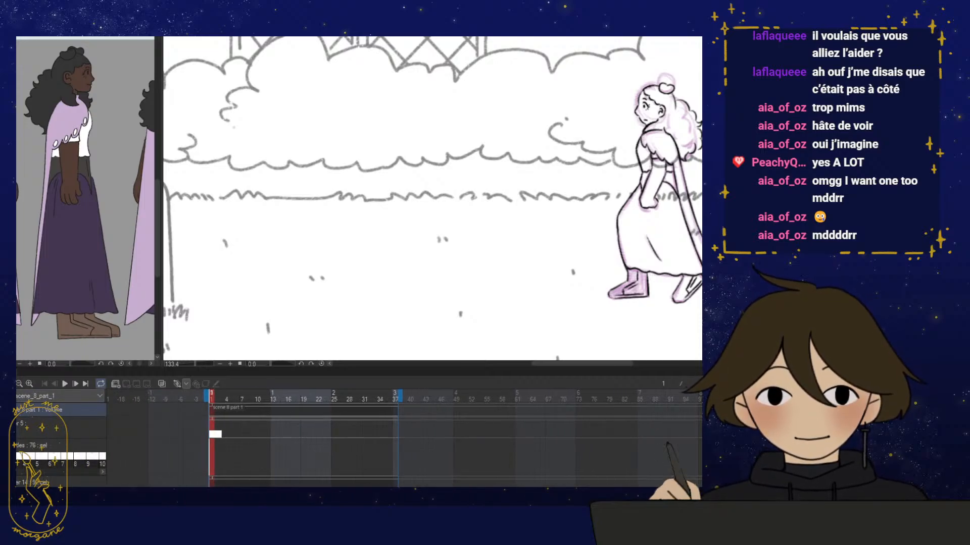
{"action": "left_click", "coordinate": [17, 410]}
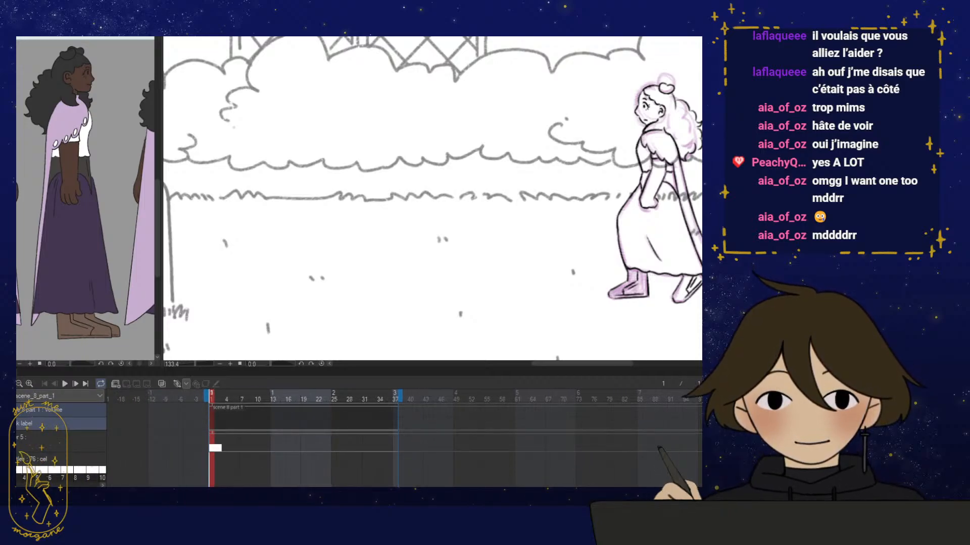
{"action": "right_click", "coordinate": [19, 410]}
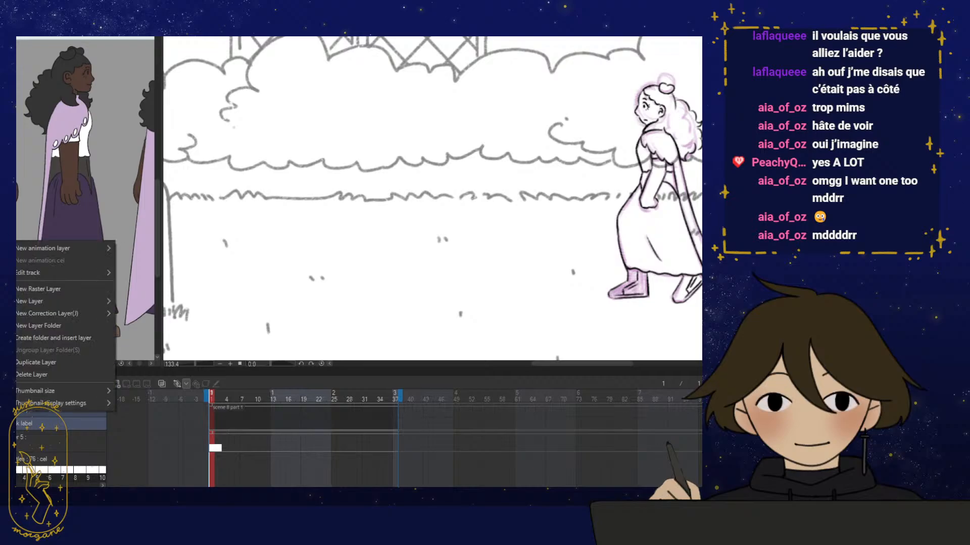
{"action": "left_click", "coordinate": [66, 427]}
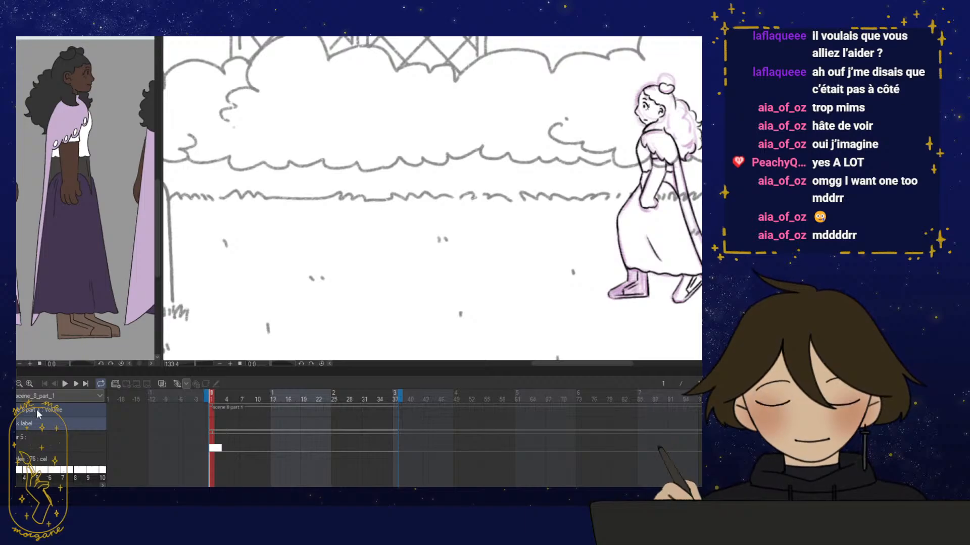
Toggle the timeline's scrubbing option and play the animation from its beginning
{"action": "left_click", "coordinate": [64, 384]}
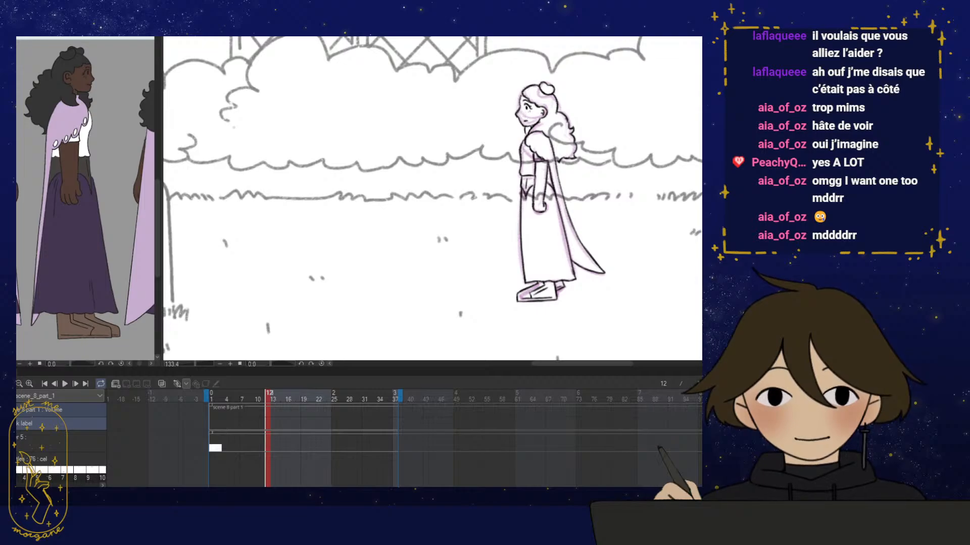
{"action": "scroll", "coordinate": [324, 452], "scroll_direction": "down", "scroll_amount": 1}
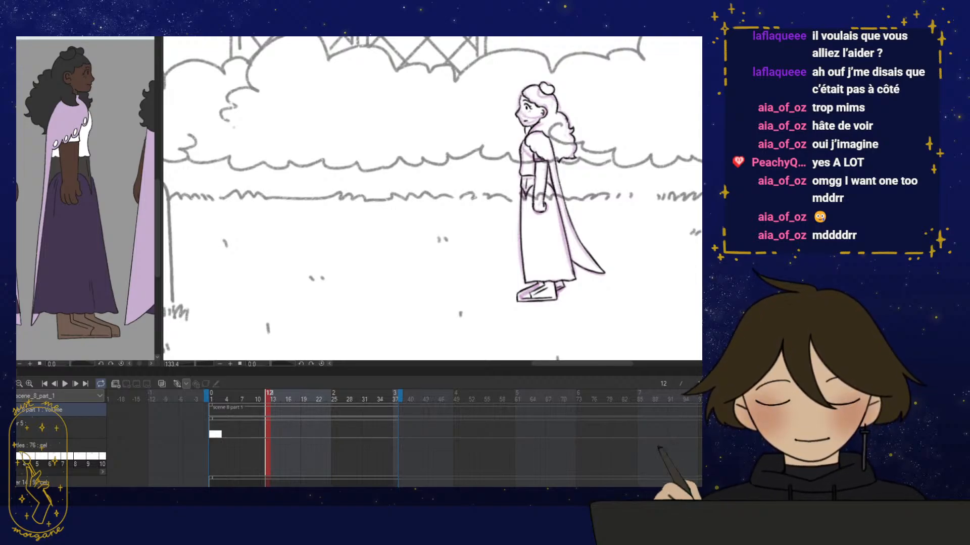
{"action": "left_click", "coordinate": [17, 372]}
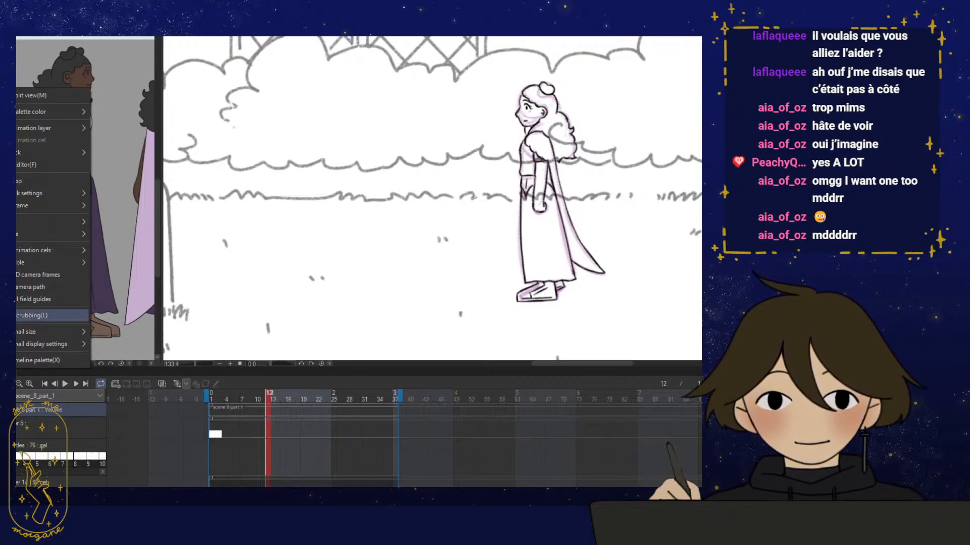
{"action": "left_click", "coordinate": [45, 316]}
{"action": "left_click", "coordinate": [192, 398]}
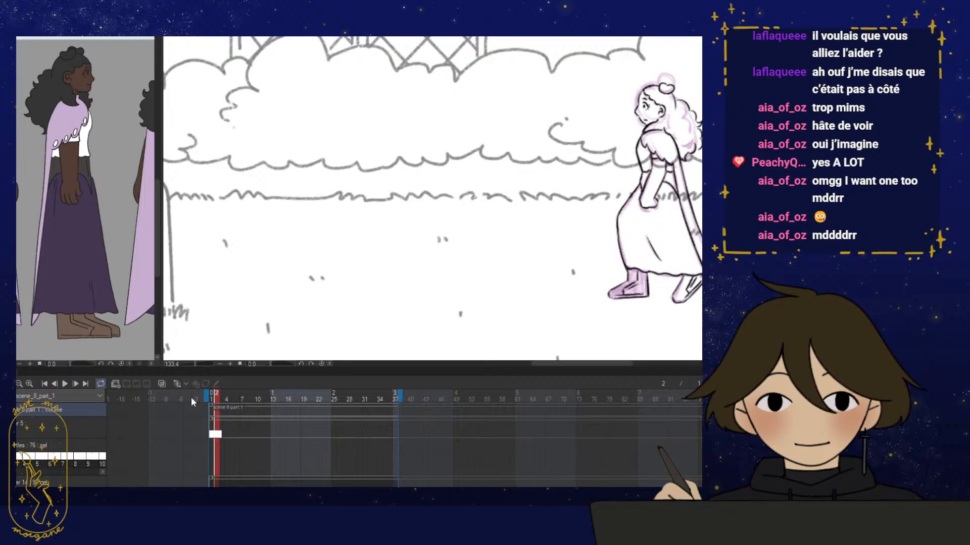
{"action": "left_click", "coordinate": [68, 382]}
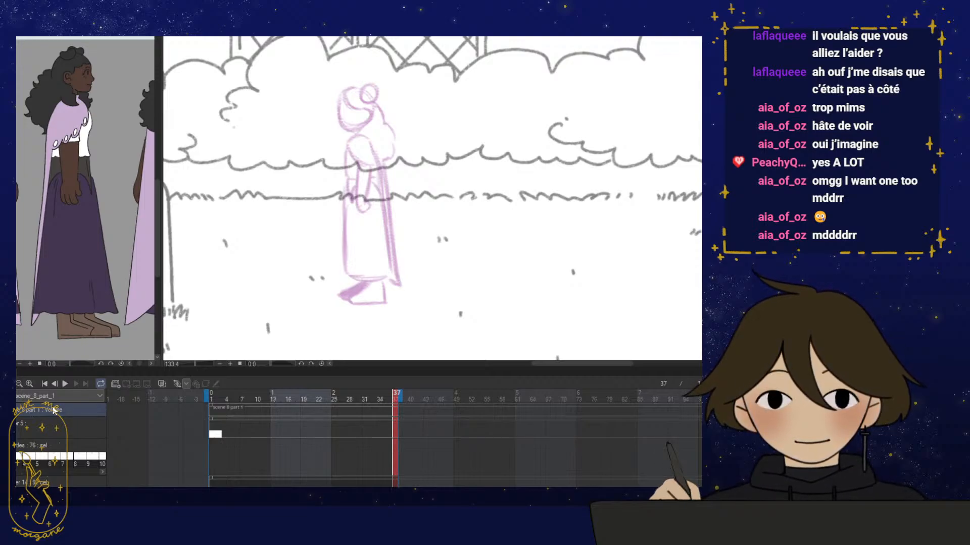
Return to frame 17 and compare its rough walking pose with the inked drawing on frame 15
{"action": "scroll", "coordinate": [241, 424], "scroll_direction": "down", "scroll_amount": 4}
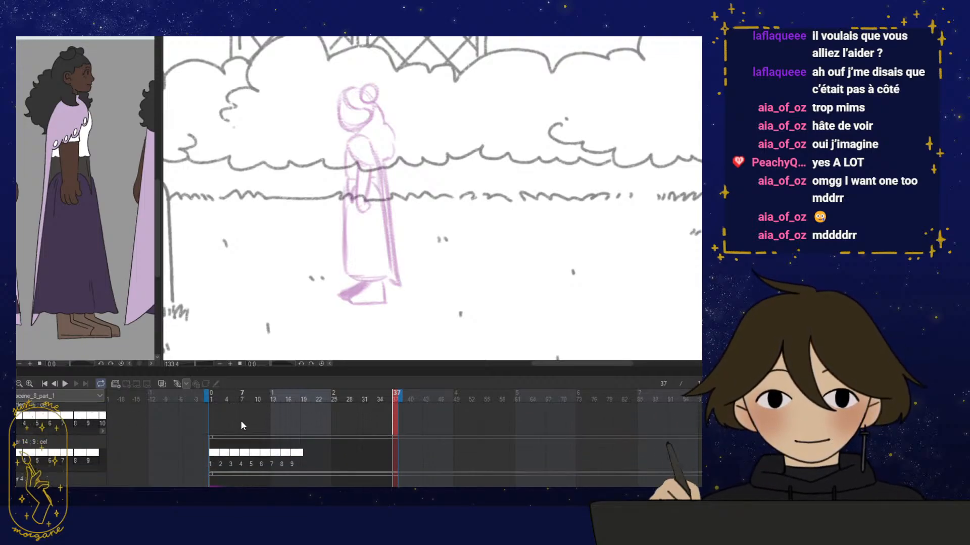
{"action": "mouse_move", "coordinate": [301, 396]}
{"action": "left_mouse_down"}
{"action": "mouse_move", "coordinate": [284, 400]}
{"action": "mouse_move", "coordinate": [292, 400]}
{"action": "left_mouse_up"}
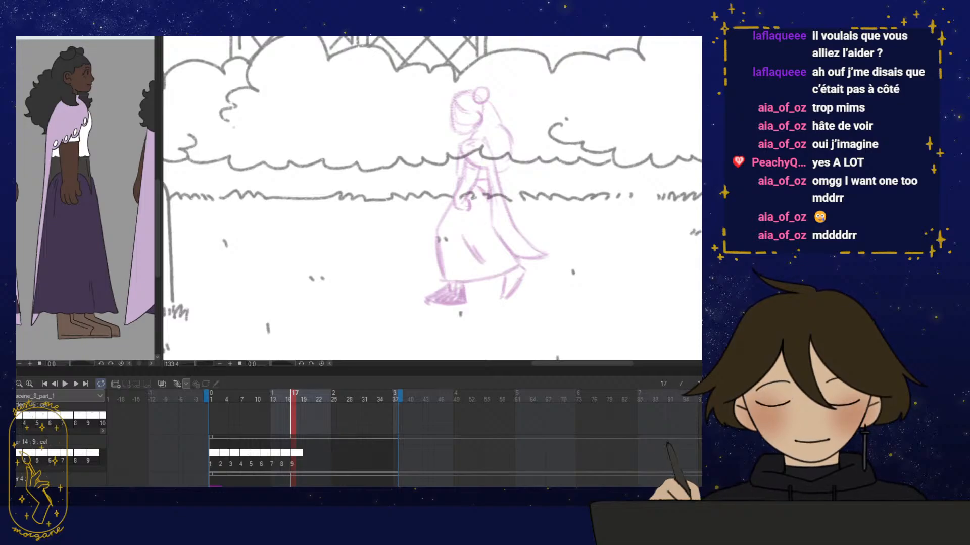
{"action": "key", "text": "h"}
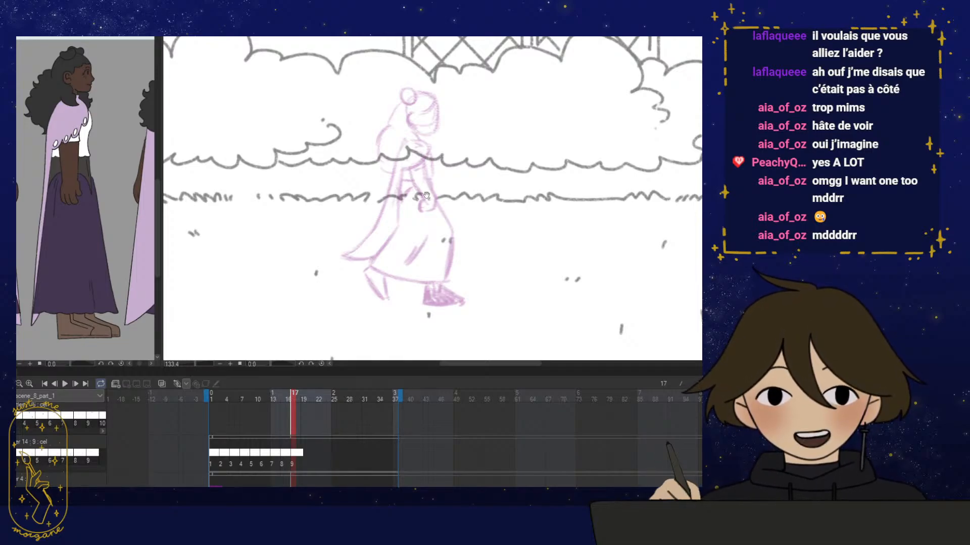
{"action": "left_click_drag", "start_coordinate": [426, 196], "coordinate": [411, 240]}
{"action": "scroll", "coordinate": [420, 231], "scroll_direction": "up", "scroll_amount": 3}
{"action": "key", "text": "h"}
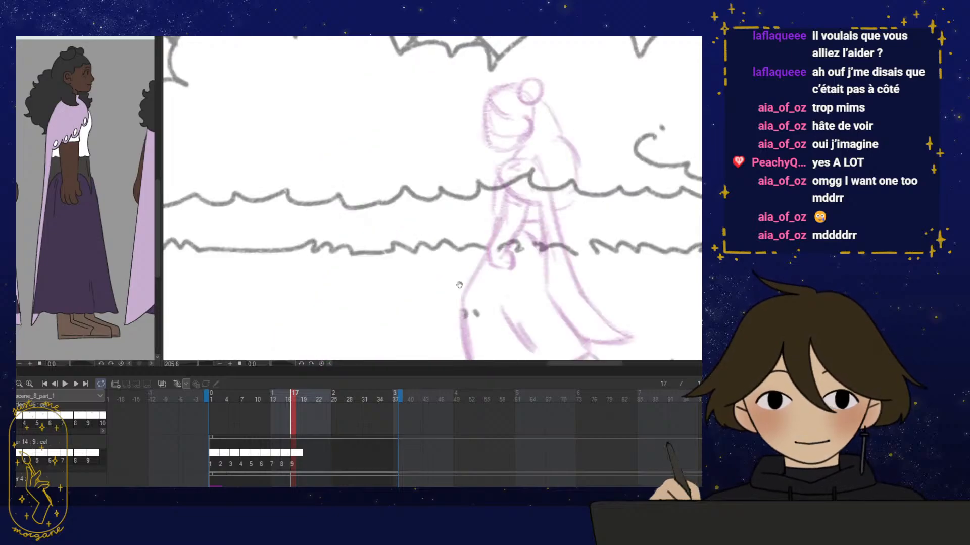
{"action": "left_click_drag", "start_coordinate": [459, 285], "coordinate": [429, 264]}
{"action": "left_click", "coordinate": [286, 396]}
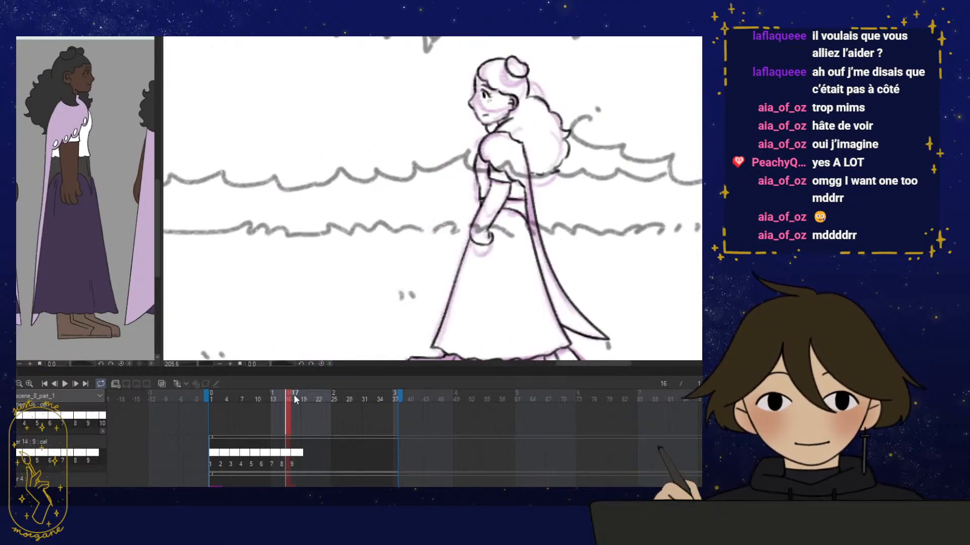
{"action": "left_click", "coordinate": [293, 396]}
{"action": "left_click", "coordinate": [287, 396]}
{"action": "left_click", "coordinate": [294, 396]}
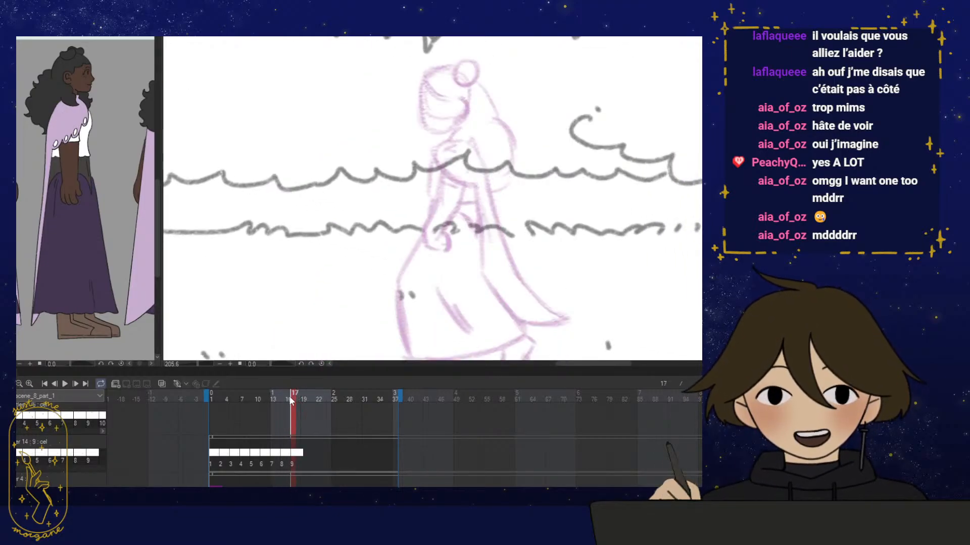
{"action": "left_click", "coordinate": [288, 396]}
{"action": "left_click", "coordinate": [295, 396]}
Ink the cape's collar line, shoulder contour and scalloped front edge on frame 17's cel
{"action": "left_click_drag", "start_coordinate": [459, 193], "coordinate": [448, 213]}
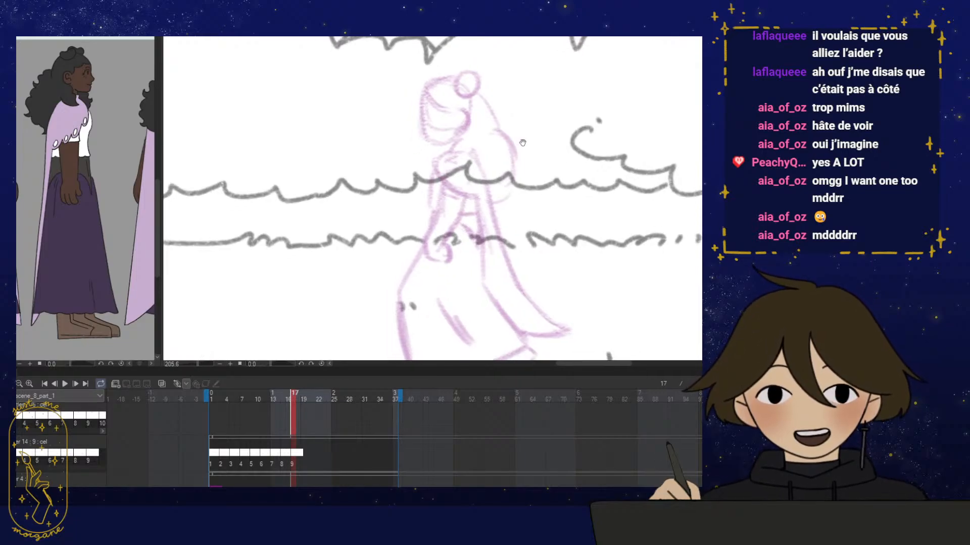
{"action": "scroll", "coordinate": [448, 213], "scroll_direction": "up", "scroll_amount": 5}
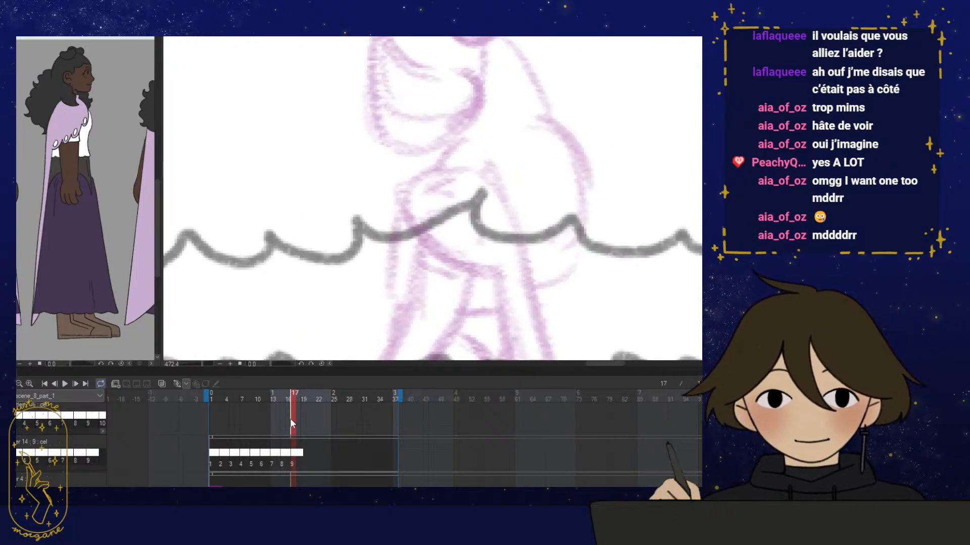
{"action": "left_click", "coordinate": [293, 453]}
{"action": "mouse_move", "coordinate": [479, 137]}
{"action": "left_mouse_down"}
{"action": "mouse_move", "coordinate": [431, 176]}
{"action": "mouse_move", "coordinate": [412, 227]}
{"action": "mouse_move", "coordinate": [409, 193]}
{"action": "mouse_move", "coordinate": [412, 228]}
{"action": "left_mouse_up"}
{"action": "key", "text": "ctrl+z"}
{"action": "mouse_move", "coordinate": [430, 179]}
{"action": "left_mouse_down"}
{"action": "mouse_move", "coordinate": [416, 228]}
{"action": "mouse_move", "coordinate": [400, 204]}
{"action": "mouse_move", "coordinate": [409, 222]}
{"action": "mouse_move", "coordinate": [475, 254]}
{"action": "left_mouse_up"}
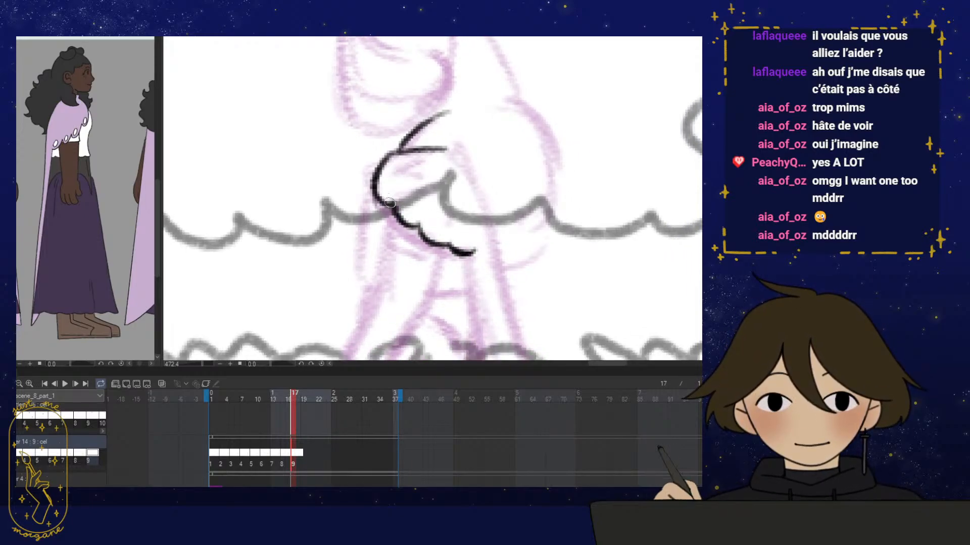
{"action": "mouse_move", "coordinate": [472, 155]}
{"action": "left_mouse_down"}
{"action": "mouse_move", "coordinate": [425, 163]}
{"action": "mouse_move", "coordinate": [435, 170]}
{"action": "left_mouse_up"}
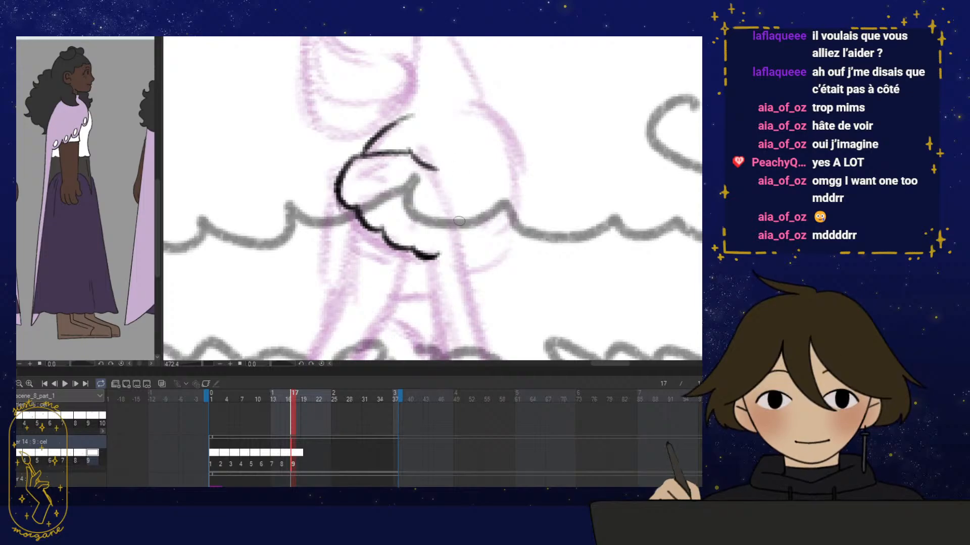
Ink the cape's long back edge from the shoulder to its trailing tip, undoing and redrawing the stroke
{"action": "key", "text": "h"}
{"action": "left_click_drag", "start_coordinate": [463, 261], "coordinate": [451, 186]}
{"action": "mouse_move", "coordinate": [451, 296]}
{"action": "left_mouse_down"}
{"action": "mouse_move", "coordinate": [399, 248]}
{"action": "mouse_move", "coordinate": [385, 253]}
{"action": "mouse_move", "coordinate": [415, 260]}
{"action": "left_mouse_up"}
{"action": "left_click_drag", "start_coordinate": [415, 260], "coordinate": [495, 234]}
{"action": "mouse_move", "coordinate": [539, 89]}
{"action": "left_mouse_down"}
{"action": "mouse_move", "coordinate": [449, 180]}
{"action": "mouse_move", "coordinate": [253, 293]}
{"action": "left_mouse_up"}
{"action": "left_click_drag", "start_coordinate": [413, 287], "coordinate": [433, 277]}
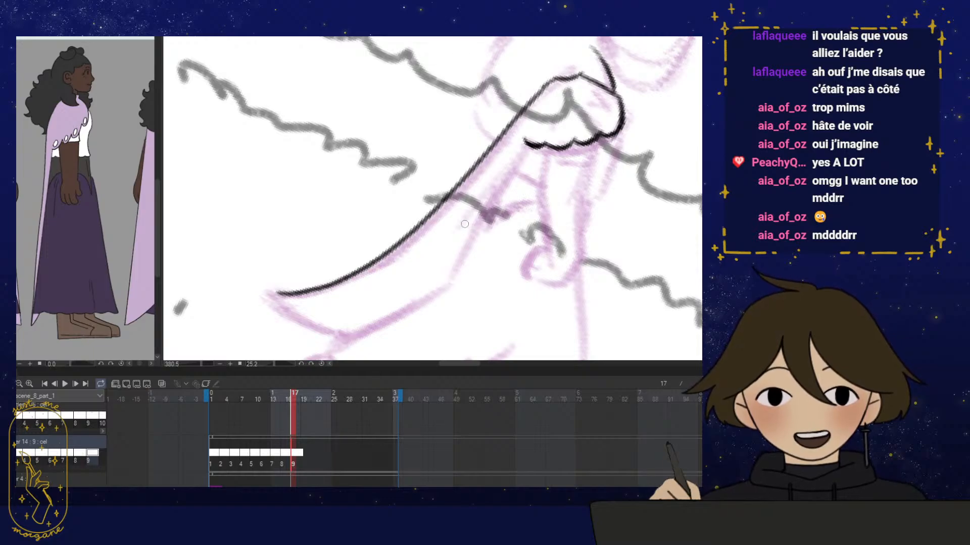
{"action": "key", "text": "ctrl+z"}
{"action": "left_click_drag", "start_coordinate": [464, 224], "coordinate": [475, 228]}
{"action": "mouse_move", "coordinate": [561, 83]}
{"action": "left_mouse_down"}
{"action": "mouse_move", "coordinate": [494, 169]}
{"action": "mouse_move", "coordinate": [269, 307]}
{"action": "left_mouse_up"}
{"action": "mouse_move", "coordinate": [465, 288]}
{"action": "left_mouse_down"}
{"action": "mouse_move", "coordinate": [480, 268]}
{"action": "mouse_move", "coordinate": [507, 272]}
{"action": "mouse_move", "coordinate": [505, 224]}
{"action": "left_mouse_up"}
{"action": "left_click", "coordinate": [472, 285]}
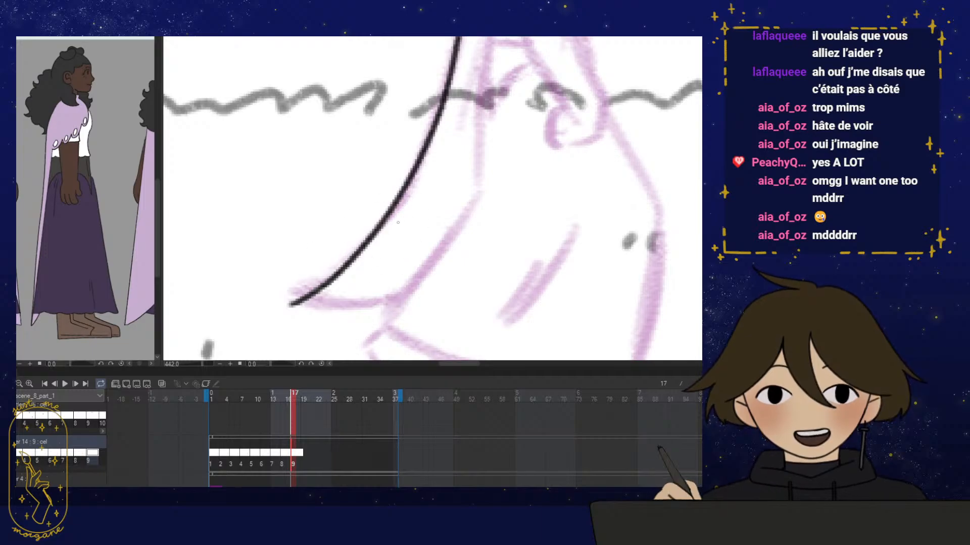
Ink the cape's lower hem from its trailing tip towards the back of the skirt on frame 17
{"action": "mouse_move", "coordinate": [290, 306]}
{"action": "left_mouse_down"}
{"action": "mouse_move", "coordinate": [376, 238]}
{"action": "mouse_move", "coordinate": [302, 291]}
{"action": "mouse_move", "coordinate": [414, 287]}
{"action": "left_mouse_up"}
{"action": "left_click", "coordinate": [469, 280], "text": "alt"}
{"action": "key", "text": "h"}
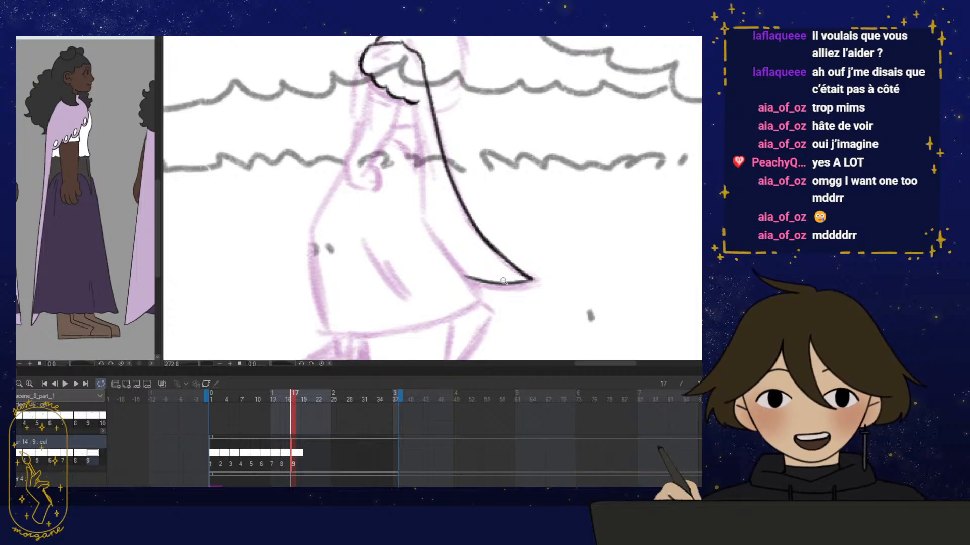
{"action": "left_click", "coordinate": [484, 296]}
{"action": "left_click", "coordinate": [427, 155]}
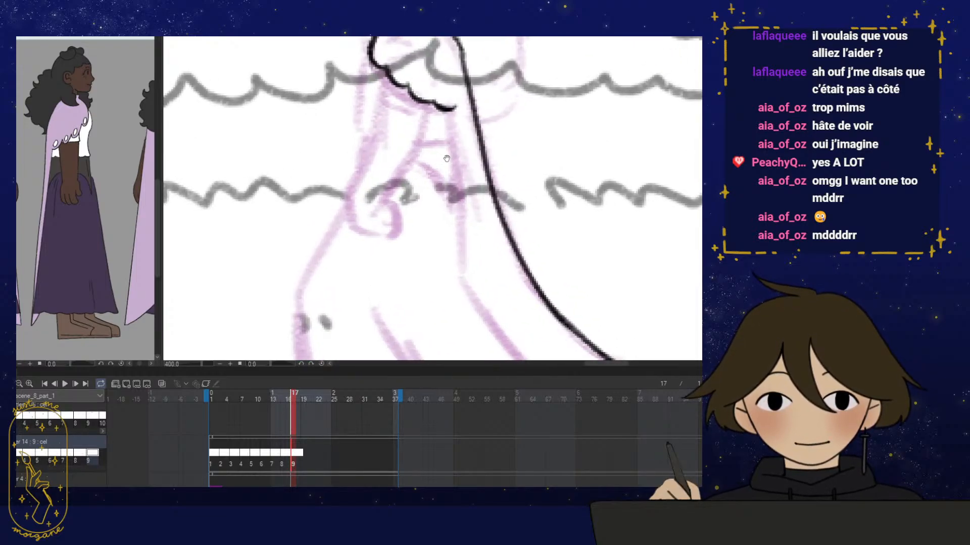
Ink the waistband's upper edge, lower-back line and curved lower edge beneath the cape, redrawing the curved stroke
{"action": "mouse_move", "coordinate": [404, 148]}
{"action": "left_mouse_down"}
{"action": "mouse_move", "coordinate": [440, 141]}
{"action": "mouse_move", "coordinate": [457, 192]}
{"action": "left_mouse_up"}
{"action": "left_click_drag", "start_coordinate": [423, 160], "coordinate": [457, 196]}
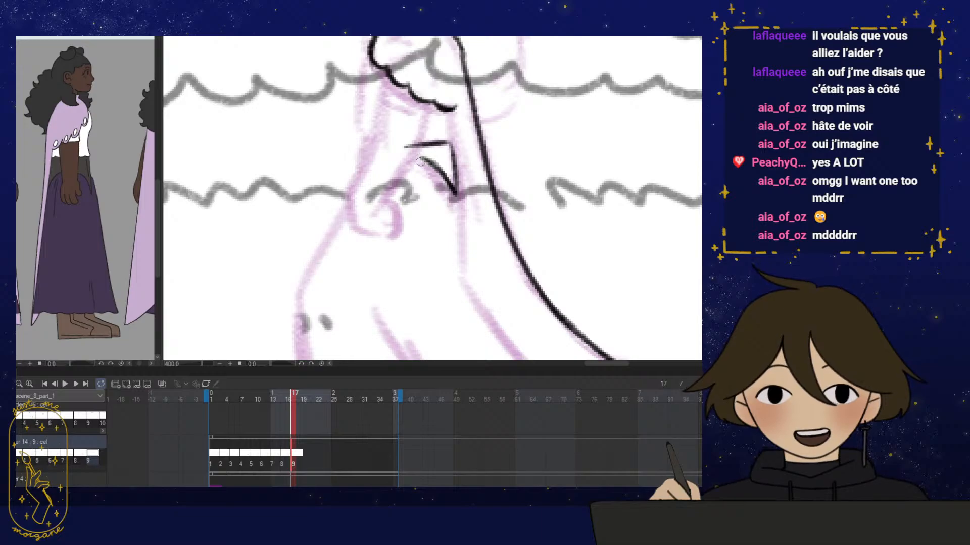
{"action": "left_click_drag", "start_coordinate": [421, 161], "coordinate": [453, 198]}
{"action": "key", "text": "e"}
{"action": "key", "text": "p"}
{"action": "key", "text": "e"}
{"action": "key", "text": "p"}
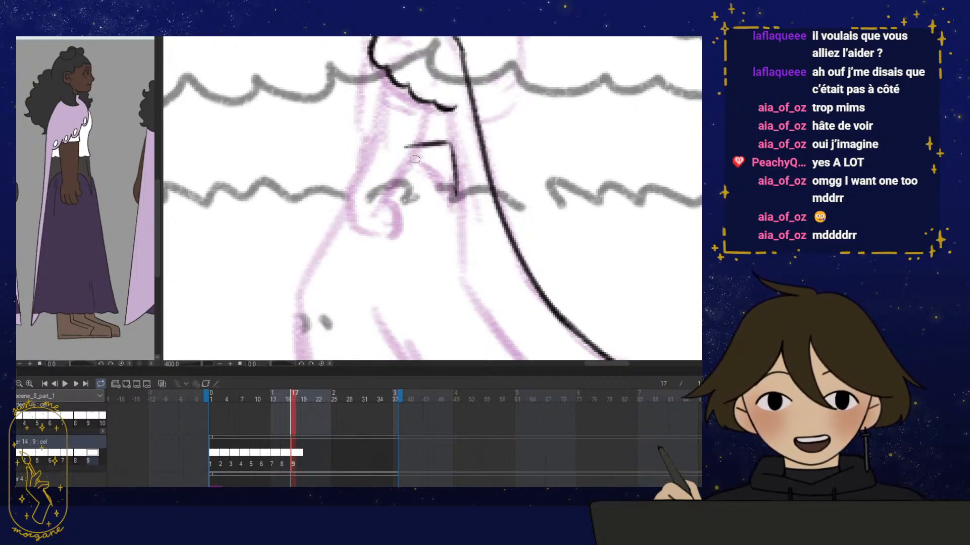
{"action": "mouse_move", "coordinate": [412, 158]}
{"action": "left_mouse_down"}
{"action": "mouse_move", "coordinate": [453, 192]}
{"action": "mouse_move", "coordinate": [466, 303]}
{"action": "mouse_move", "coordinate": [382, 243]}
{"action": "left_mouse_up"}
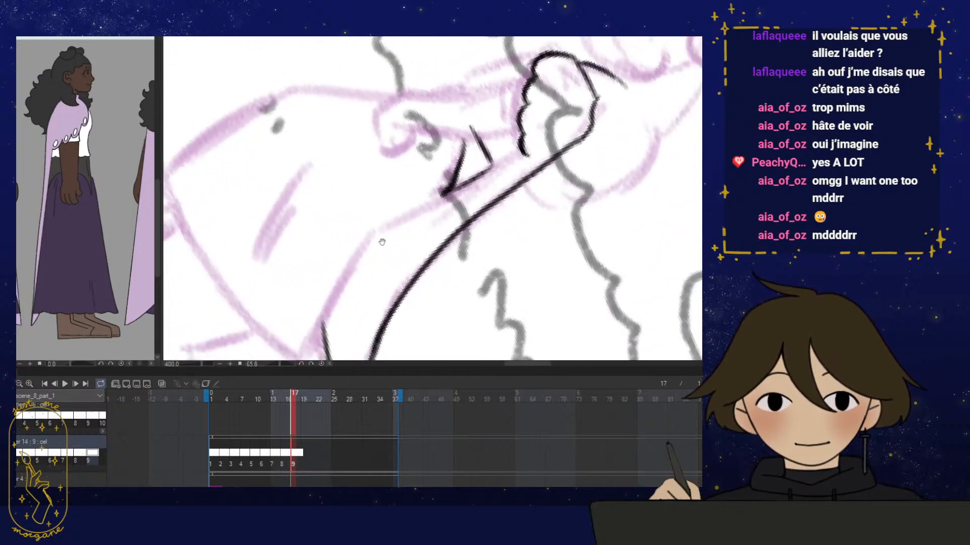
{"action": "left_click_drag", "start_coordinate": [526, 154], "coordinate": [479, 176]}
Ink the skirt's long front contour from the hip over the bent knee to the front hem corner
{"action": "mouse_move", "coordinate": [381, 296]}
{"action": "left_mouse_down"}
{"action": "mouse_move", "coordinate": [429, 288]}
{"action": "mouse_move", "coordinate": [378, 281]}
{"action": "mouse_move", "coordinate": [425, 308]}
{"action": "left_mouse_up"}
{"action": "key", "text": "ctrl+at"}
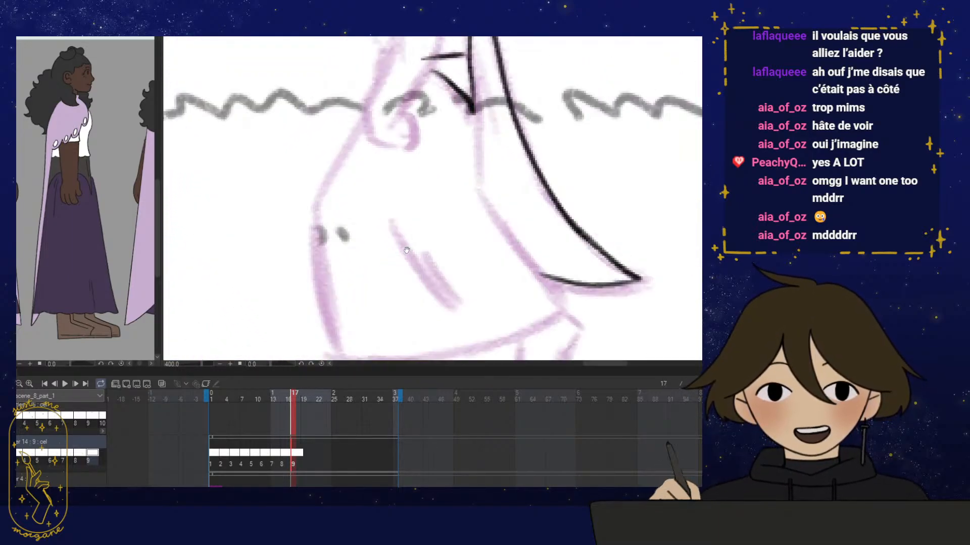
{"action": "left_click_drag", "start_coordinate": [426, 260], "coordinate": [450, 213]}
{"action": "mouse_move", "coordinate": [398, 52]}
{"action": "left_mouse_down"}
{"action": "mouse_move", "coordinate": [339, 151]}
{"action": "mouse_move", "coordinate": [332, 222]}
{"action": "mouse_move", "coordinate": [361, 312]}
{"action": "left_mouse_up"}
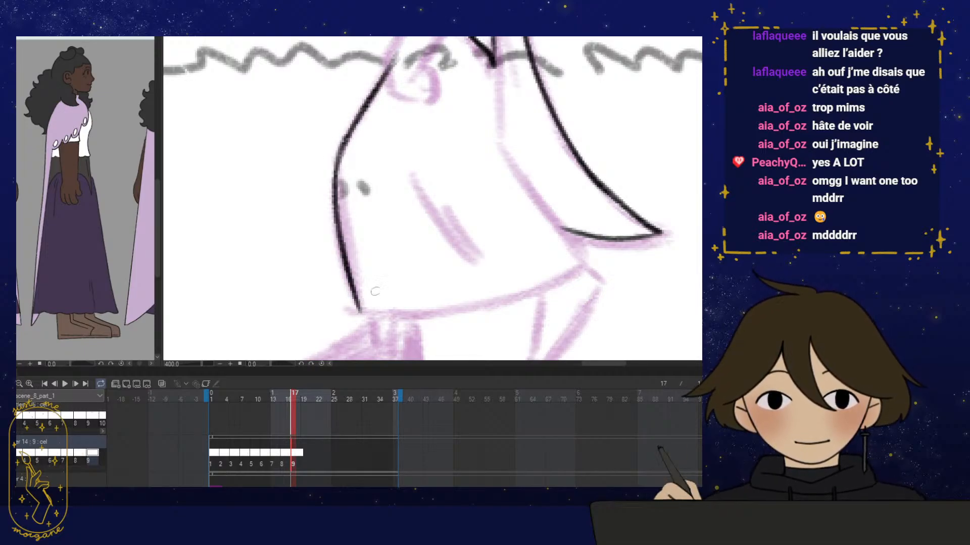
Turn on onion skin and ink the front shoe's outline: flat sole, vertical heel, toe and sloping upper edge
{"action": "mouse_move", "coordinate": [475, 331]}
{"action": "left_mouse_down"}
{"action": "mouse_move", "coordinate": [469, 289]}
{"action": "mouse_move", "coordinate": [500, 261]}
{"action": "left_mouse_up"}
{"action": "left_click", "coordinate": [159, 383]}
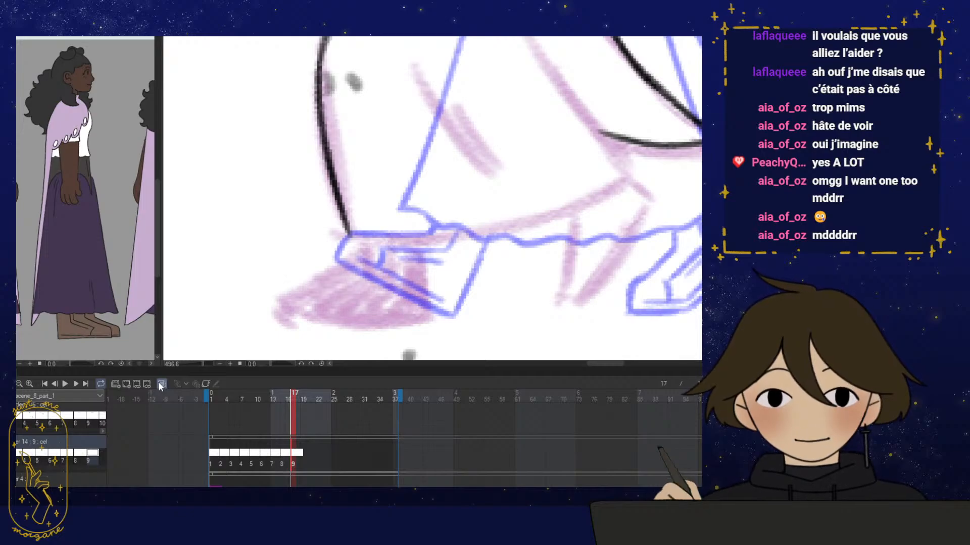
{"action": "mouse_move", "coordinate": [458, 303]}
{"action": "left_mouse_down"}
{"action": "mouse_move", "coordinate": [494, 280]}
{"action": "mouse_move", "coordinate": [435, 296]}
{"action": "mouse_move", "coordinate": [334, 299]}
{"action": "left_mouse_up"}
{"action": "left_click_drag", "start_coordinate": [438, 266], "coordinate": [436, 258]}
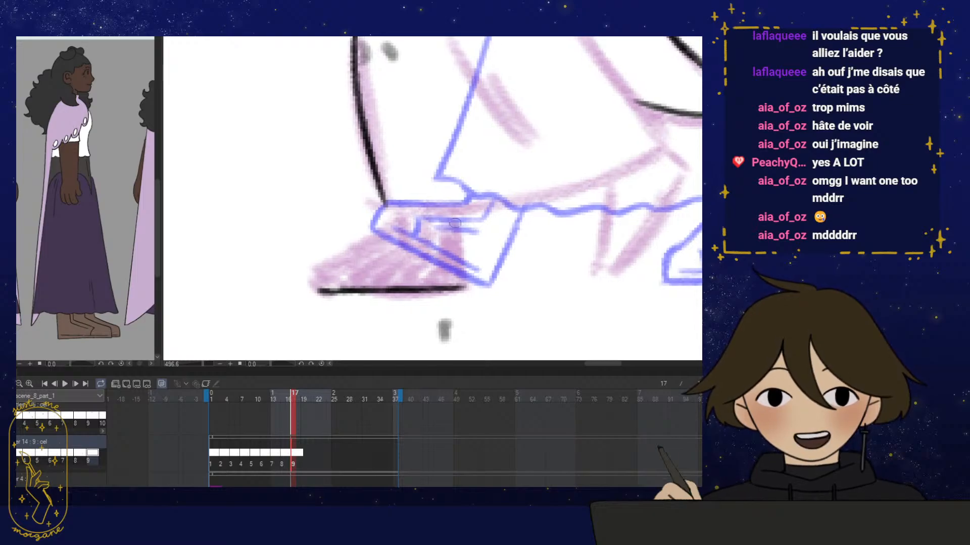
{"action": "left_click_drag", "start_coordinate": [458, 193], "coordinate": [464, 274]}
{"action": "left_click", "coordinate": [367, 290]}
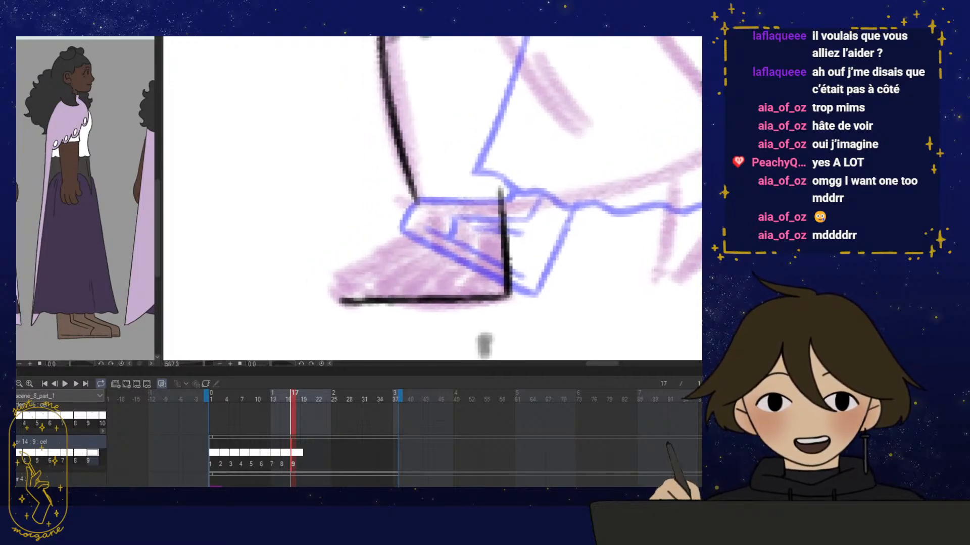
{"action": "mouse_move", "coordinate": [438, 215]}
{"action": "left_mouse_down"}
{"action": "mouse_move", "coordinate": [337, 272]}
{"action": "mouse_move", "coordinate": [341, 300]}
{"action": "mouse_move", "coordinate": [362, 256]}
{"action": "left_mouse_up"}
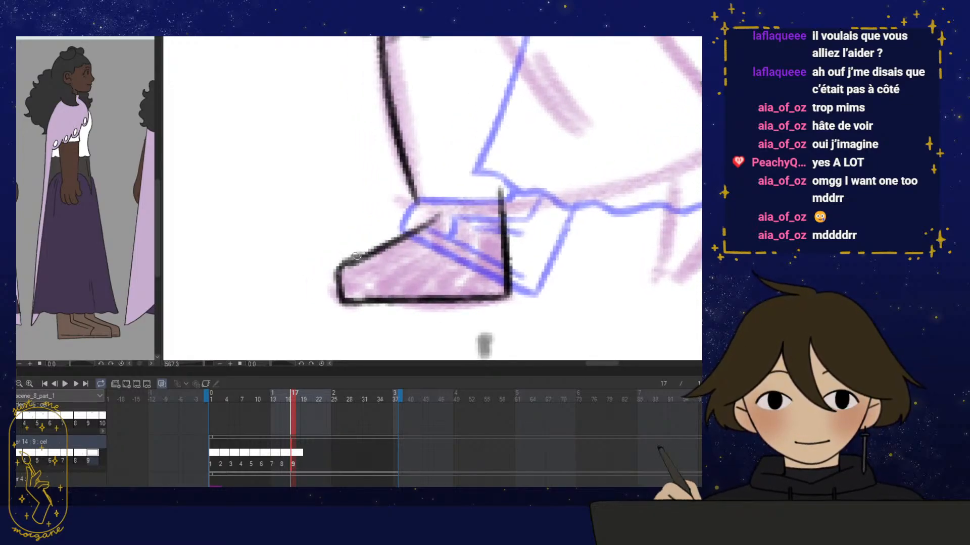
{"action": "mouse_move", "coordinate": [341, 299]}
{"action": "left_mouse_down"}
{"action": "mouse_move", "coordinate": [370, 251]}
{"action": "mouse_move", "coordinate": [439, 216]}
{"action": "left_mouse_up"}
Ink the front shoe's inner details: the sole line, toe seam, sloping side lines and short ankle strokes
{"action": "left_click_drag", "start_coordinate": [434, 227], "coordinate": [439, 227]}
{"action": "mouse_move", "coordinate": [368, 288]}
{"action": "left_mouse_down"}
{"action": "mouse_move", "coordinate": [486, 288]}
{"action": "mouse_move", "coordinate": [445, 282]}
{"action": "left_mouse_up"}
{"action": "left_click_drag", "start_coordinate": [384, 262], "coordinate": [380, 298]}
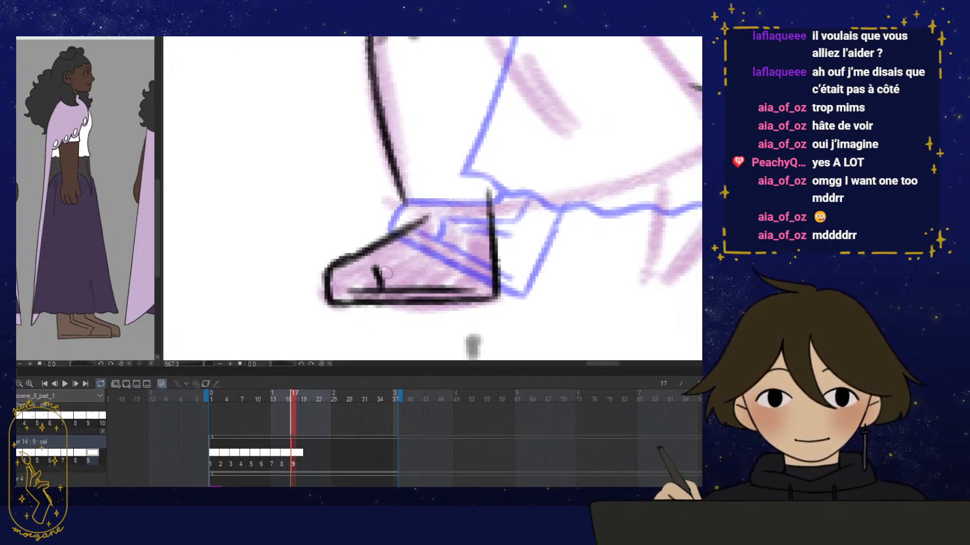
{"action": "mouse_move", "coordinate": [391, 263]}
{"action": "left_mouse_down"}
{"action": "mouse_move", "coordinate": [380, 270]}
{"action": "mouse_move", "coordinate": [426, 244]}
{"action": "left_mouse_up"}
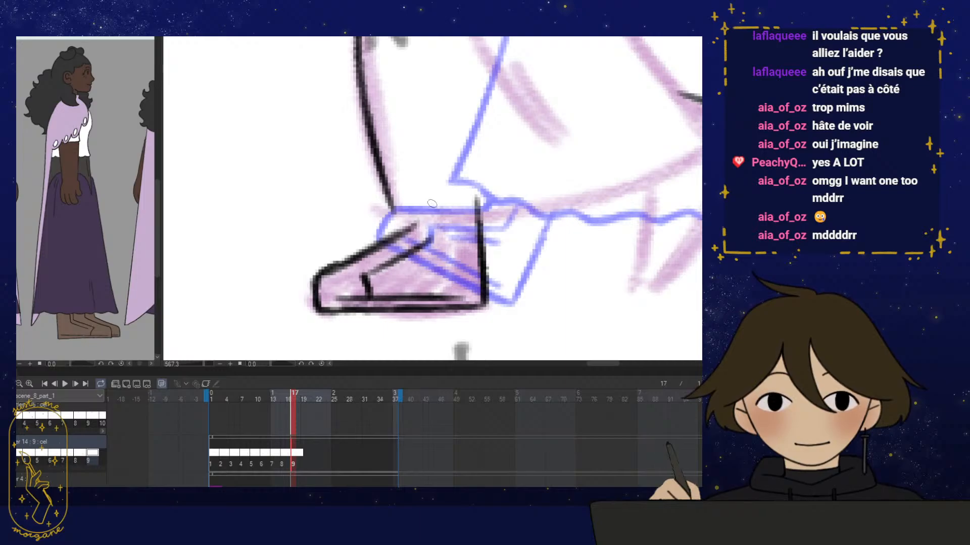
{"action": "left_click_drag", "start_coordinate": [432, 200], "coordinate": [429, 241]}
{"action": "left_click_drag", "start_coordinate": [384, 277], "coordinate": [434, 251]}
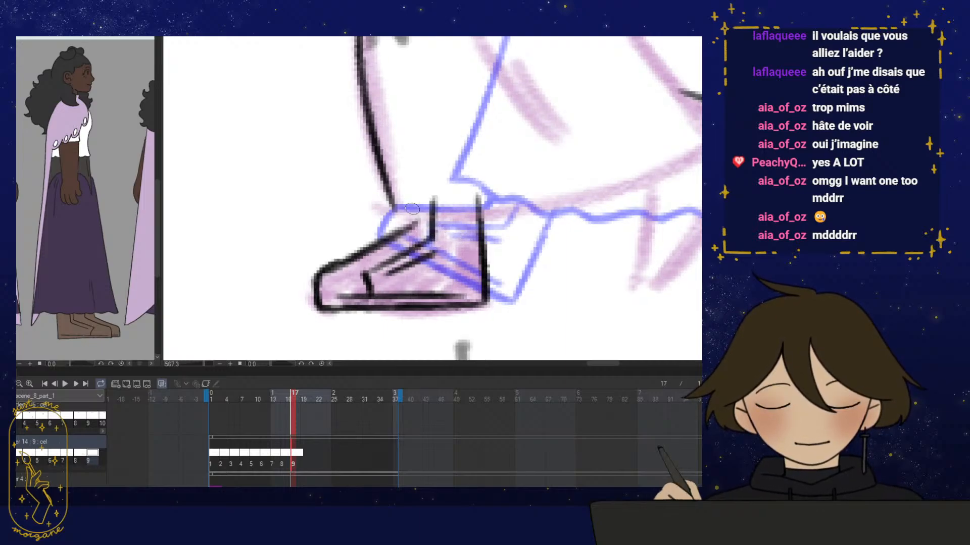
{"action": "mouse_move", "coordinate": [412, 197]}
{"action": "left_mouse_down"}
{"action": "mouse_move", "coordinate": [413, 227]}
{"action": "mouse_move", "coordinate": [392, 242]}
{"action": "left_mouse_up"}
Ink the skirt's wavy bottom hem between the front shoe and the back corner, tidying its junction at the front ankle
{"action": "key", "text": "ctrl+minus"}
{"action": "key", "text": "ctrl+minus"}
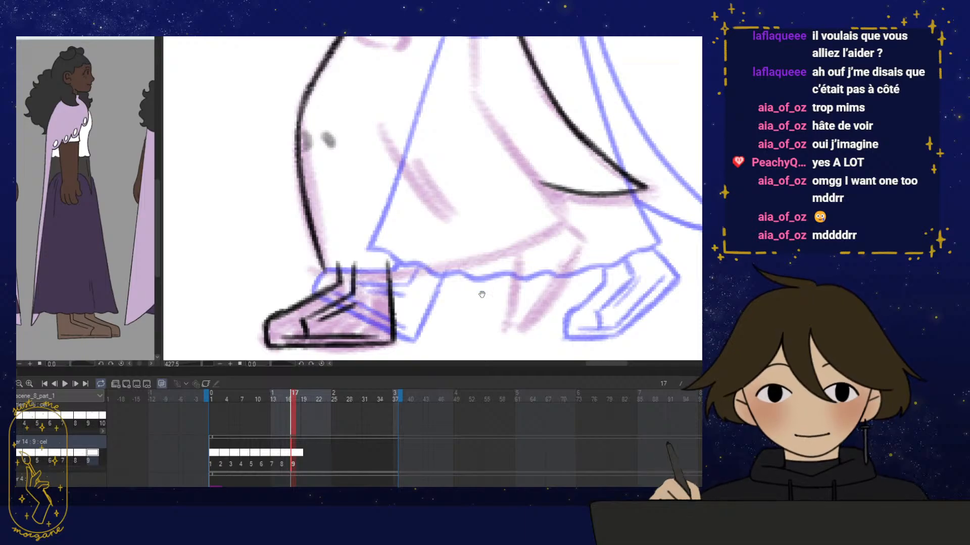
{"action": "key", "text": "h"}
{"action": "left_click_drag", "start_coordinate": [489, 311], "coordinate": [406, 214]}
{"action": "key", "text": "ctrl+plus"}
{"action": "key", "text": "ctrl+plus"}
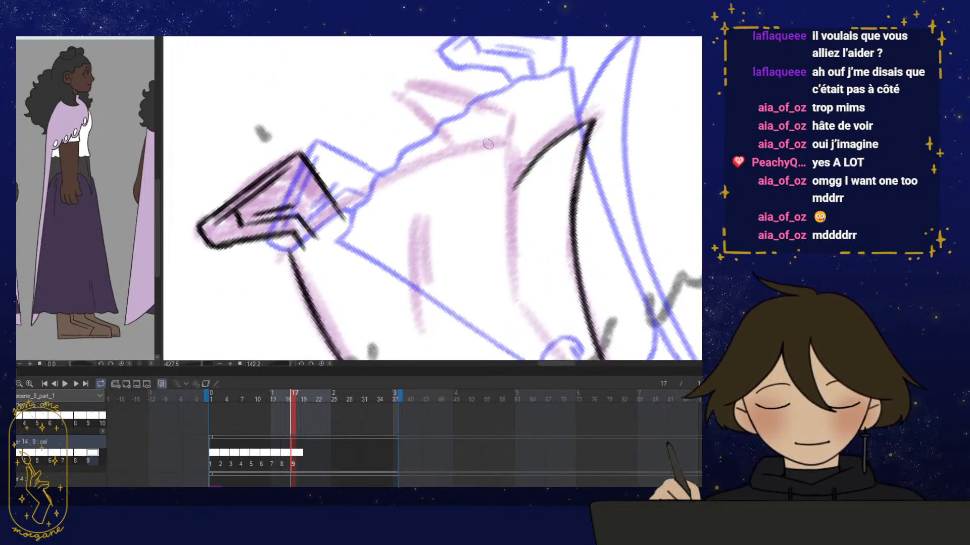
{"action": "mouse_move", "coordinate": [533, 133]}
{"action": "left_mouse_down"}
{"action": "mouse_move", "coordinate": [488, 138]}
{"action": "mouse_move", "coordinate": [468, 149]}
{"action": "mouse_move", "coordinate": [494, 146]}
{"action": "mouse_move", "coordinate": [433, 174]}
{"action": "mouse_move", "coordinate": [434, 165]}
{"action": "mouse_move", "coordinate": [411, 189]}
{"action": "mouse_move", "coordinate": [333, 224]}
{"action": "mouse_move", "coordinate": [259, 293]}
{"action": "mouse_move", "coordinate": [297, 271]}
{"action": "left_mouse_up"}
{"action": "left_click_drag", "start_coordinate": [342, 242], "coordinate": [339, 236]}
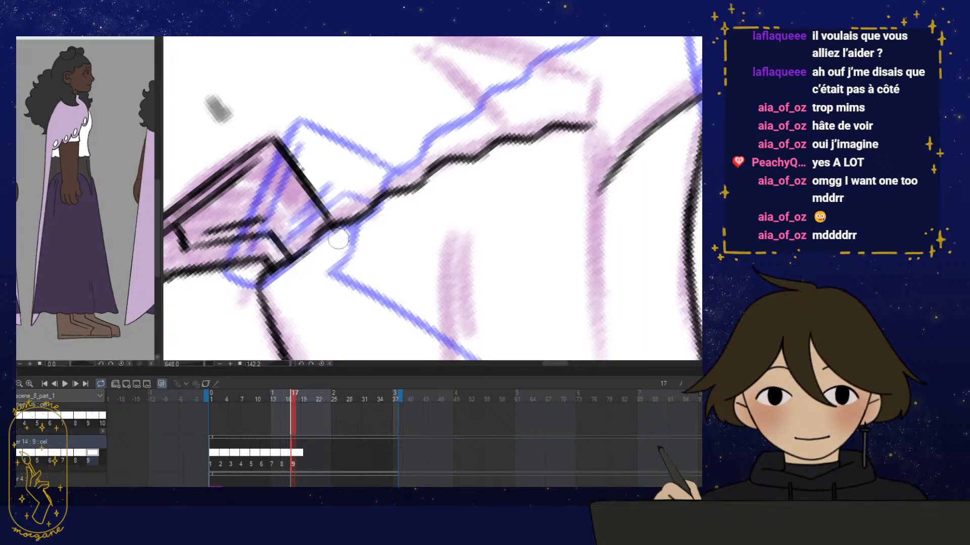
{"action": "key", "text": "e"}
{"action": "key", "text": "ctrl+at"}
Ink the raised back shoe's outline below the rear hem, undoing and redrawing the sole and toe strokes
{"action": "left_click_drag", "start_coordinate": [586, 250], "coordinate": [557, 239]}
{"action": "left_click_drag", "start_coordinate": [501, 254], "coordinate": [454, 253]}
{"action": "key", "text": "h"}
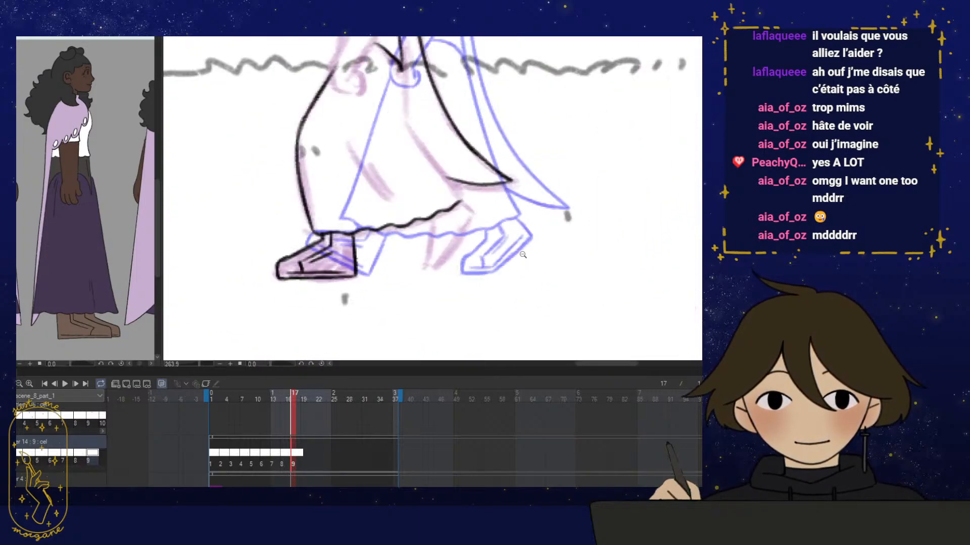
{"action": "left_click_drag", "start_coordinate": [523, 268], "coordinate": [523, 231]}
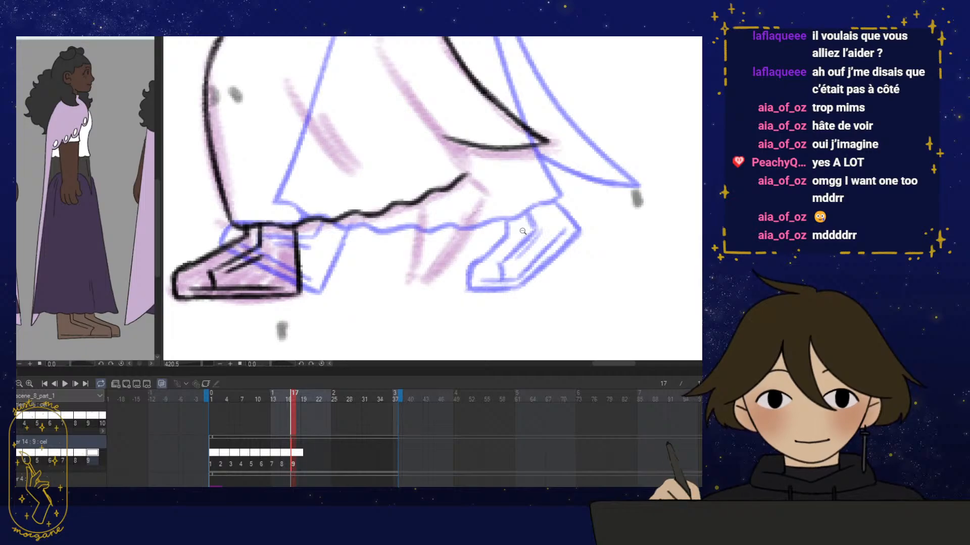
{"action": "left_click_drag", "start_coordinate": [459, 223], "coordinate": [506, 221]}
{"action": "left_click_drag", "start_coordinate": [471, 151], "coordinate": [501, 173]}
{"action": "left_click_drag", "start_coordinate": [483, 331], "coordinate": [419, 340]}
{"action": "mouse_move", "coordinate": [499, 177]}
{"action": "left_mouse_down"}
{"action": "mouse_move", "coordinate": [511, 208]}
{"action": "mouse_move", "coordinate": [373, 260]}
{"action": "mouse_move", "coordinate": [366, 233]}
{"action": "mouse_move", "coordinate": [373, 258]}
{"action": "left_mouse_up"}
{"action": "mouse_move", "coordinate": [413, 232]}
{"action": "left_mouse_down"}
{"action": "mouse_move", "coordinate": [422, 232]}
{"action": "mouse_move", "coordinate": [372, 257]}
{"action": "mouse_move", "coordinate": [411, 255]}
{"action": "mouse_move", "coordinate": [399, 261]}
{"action": "left_mouse_up"}
{"action": "key", "text": "ctrl+z"}
{"action": "key", "text": "ctrl+z"}
{"action": "left_click_drag", "start_coordinate": [364, 264], "coordinate": [409, 197]}
{"action": "mouse_move", "coordinate": [373, 243]}
{"action": "left_mouse_down"}
{"action": "mouse_move", "coordinate": [431, 176]}
{"action": "mouse_move", "coordinate": [376, 237]}
{"action": "left_mouse_up"}
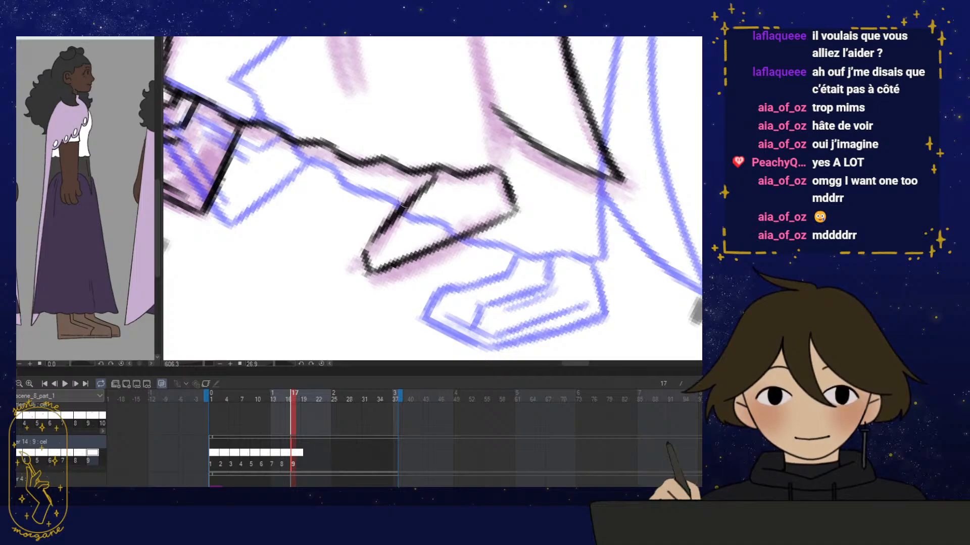
Redraw the back shoe's upper edge from the hem to the toe with a thicker line
{"action": "left_click_drag", "start_coordinate": [429, 178], "coordinate": [365, 270]}
{"action": "left_click_drag", "start_coordinate": [404, 214], "coordinate": [389, 220]}
{"action": "key", "text": "ctrl+z"}
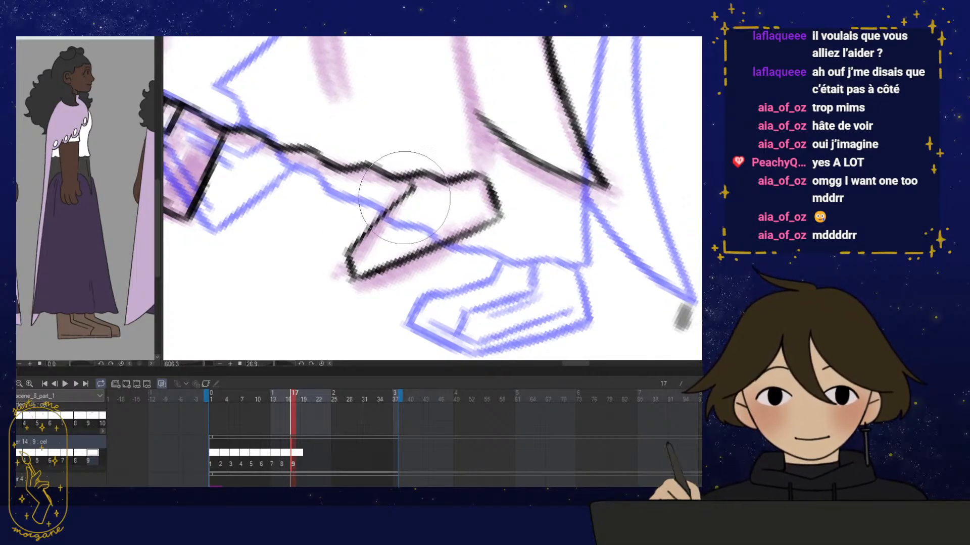
{"action": "mouse_move", "coordinate": [414, 184]}
{"action": "left_mouse_down"}
{"action": "mouse_move", "coordinate": [379, 219]}
{"action": "mouse_move", "coordinate": [351, 273]}
{"action": "left_mouse_up"}
{"action": "left_click_drag", "start_coordinate": [440, 235], "coordinate": [435, 233]}
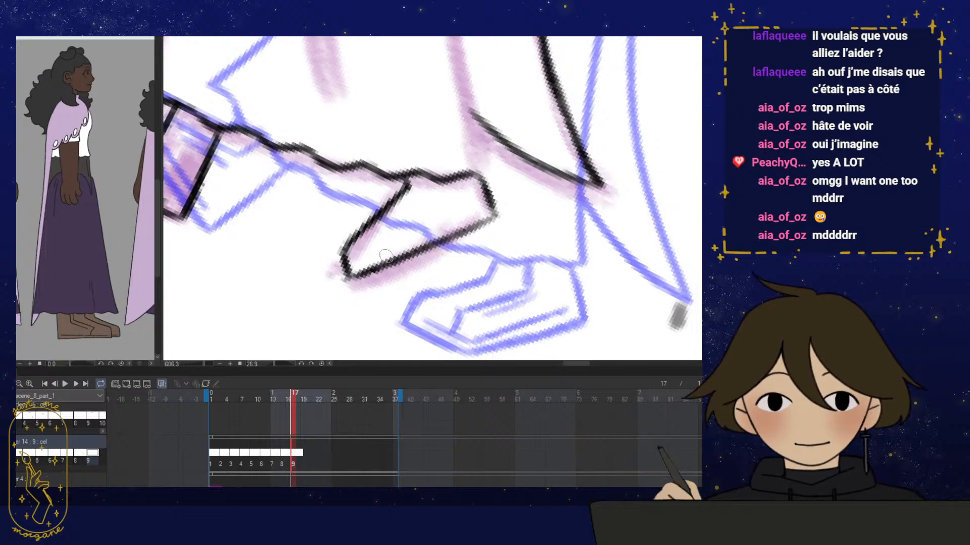
Ink the back shoe's inner sole line and seam details
{"action": "mouse_move", "coordinate": [391, 256]}
{"action": "left_mouse_down"}
{"action": "mouse_move", "coordinate": [480, 207]}
{"action": "mouse_move", "coordinate": [453, 234]}
{"action": "left_mouse_up"}
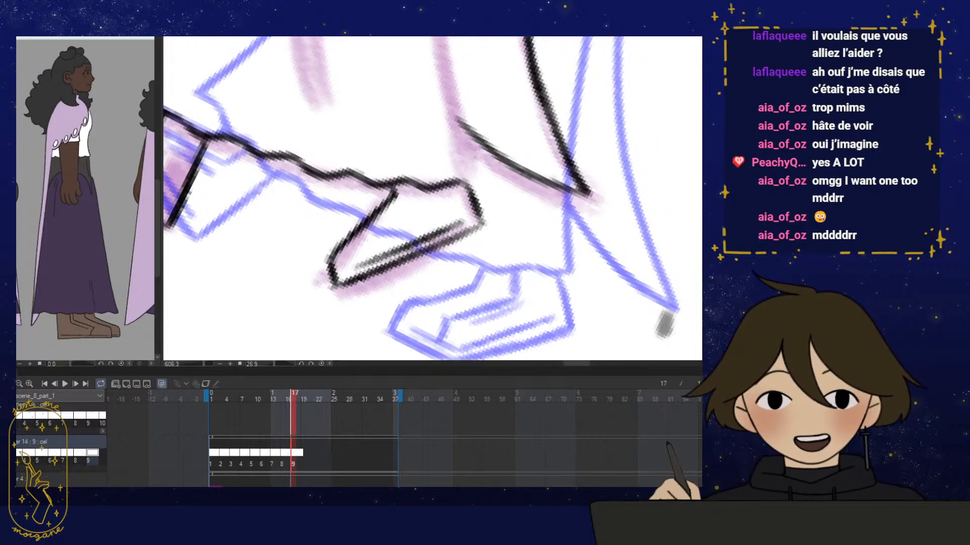
{"action": "mouse_move", "coordinate": [386, 228]}
{"action": "left_mouse_down"}
{"action": "mouse_move", "coordinate": [416, 195]}
{"action": "mouse_move", "coordinate": [374, 237]}
{"action": "mouse_move", "coordinate": [382, 256]}
{"action": "mouse_move", "coordinate": [436, 197]}
{"action": "left_mouse_up"}
{"action": "key", "text": "r"}
{"action": "scroll", "coordinate": [481, 284], "scroll_direction": "down", "scroll_amount": 3}
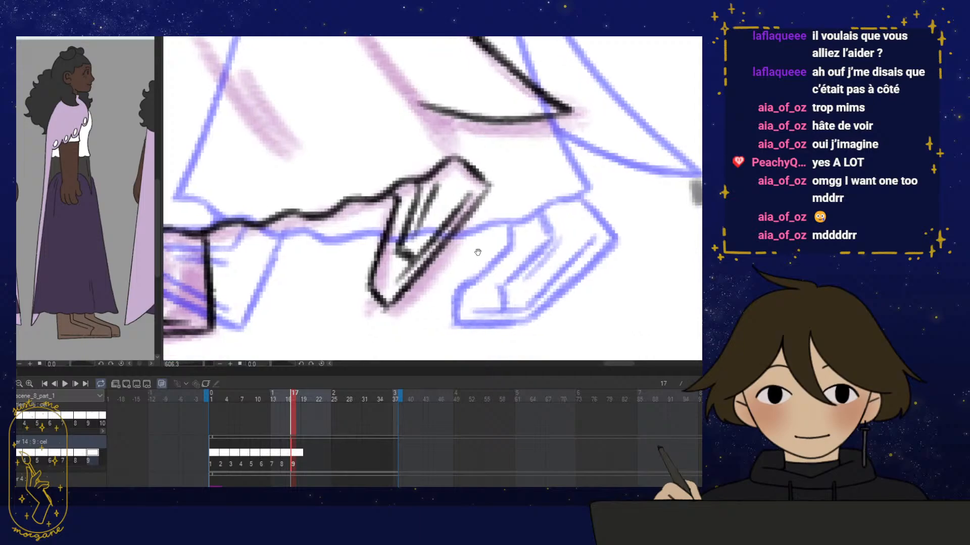
Ink the skirt's back contour from the waist to the rear hem corner above the raised shoe
{"action": "left_click_drag", "start_coordinate": [536, 253], "coordinate": [424, 266]}
{"action": "scroll", "coordinate": [492, 226], "scroll_direction": "up", "scroll_amount": 4}
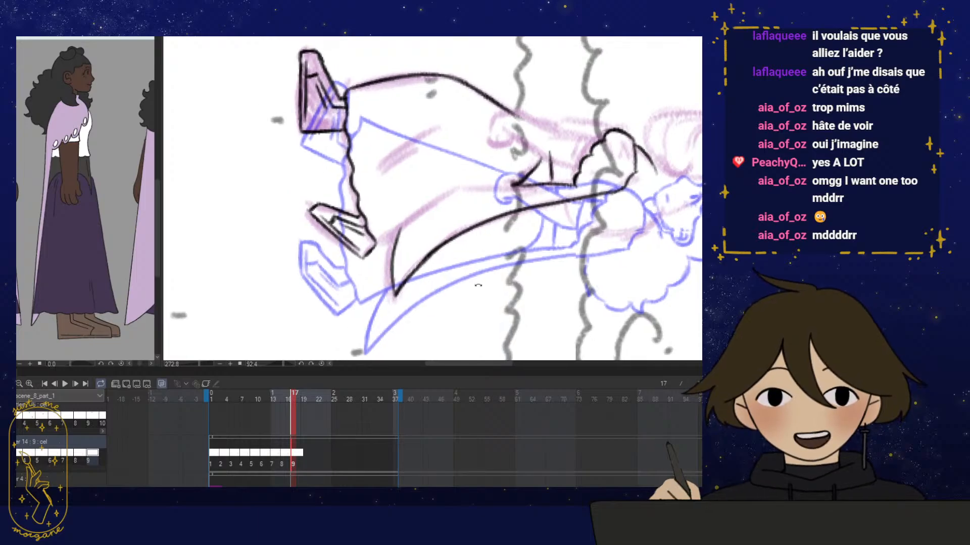
{"action": "scroll", "coordinate": [480, 255], "scroll_direction": "up", "scroll_amount": 3}
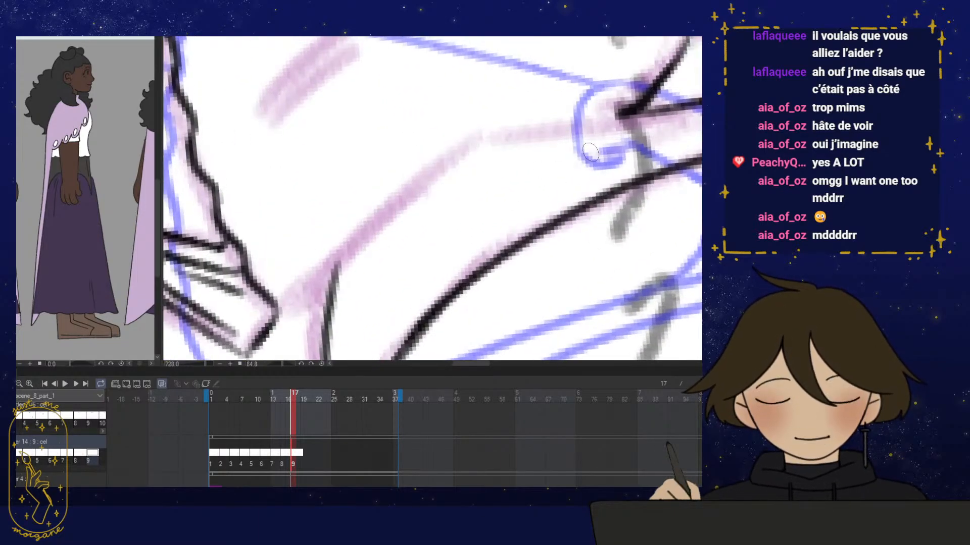
{"action": "mouse_move", "coordinate": [628, 115]}
{"action": "left_mouse_down"}
{"action": "mouse_move", "coordinate": [462, 144]}
{"action": "mouse_move", "coordinate": [282, 311]}
{"action": "mouse_move", "coordinate": [295, 320]}
{"action": "left_mouse_up"}
{"action": "scroll", "coordinate": [562, 256], "scroll_direction": "down", "scroll_amount": 5}
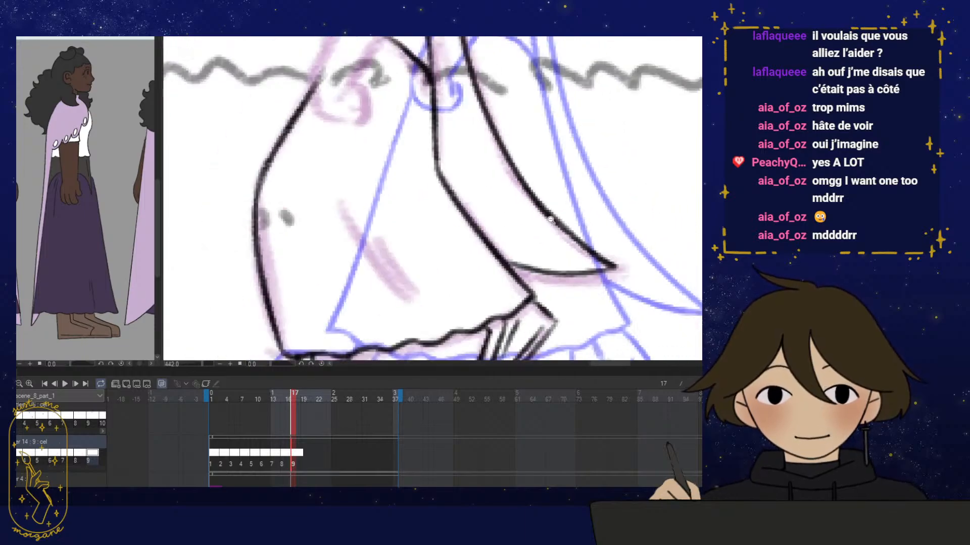
Ink the diagonal fold line in the middle of the skirt and move the playhead to frame 18
{"action": "left_click_drag", "start_coordinate": [547, 283], "coordinate": [554, 309]}
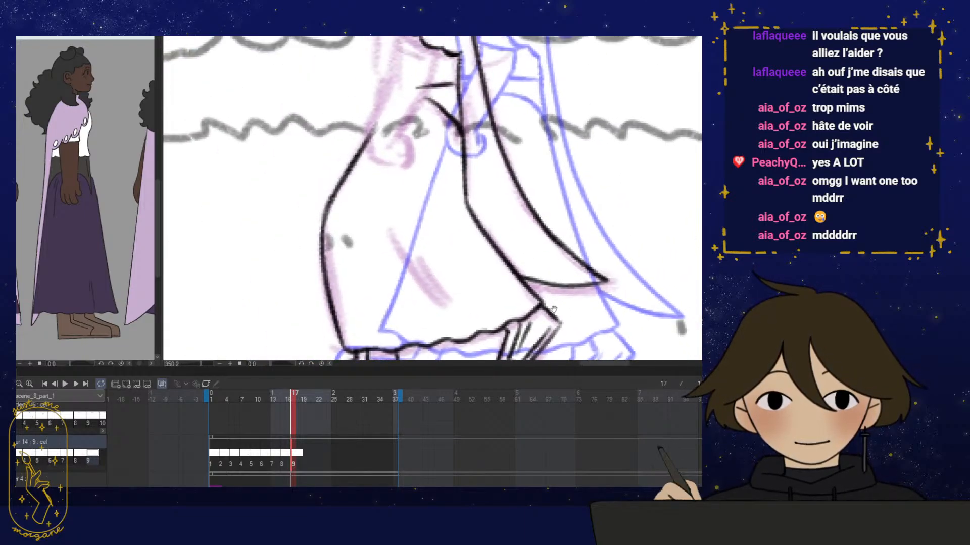
{"action": "scroll", "coordinate": [454, 240], "scroll_direction": "down", "scroll_amount": 3}
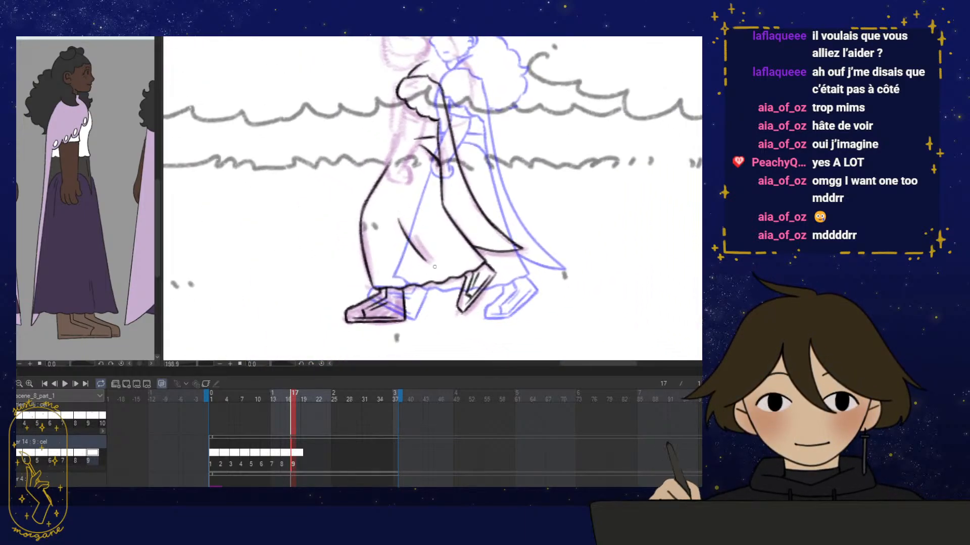
{"action": "left_click_drag", "start_coordinate": [545, 284], "coordinate": [518, 279]}
{"action": "mouse_move", "coordinate": [282, 396]}
{"action": "left_mouse_down"}
{"action": "mouse_move", "coordinate": [237, 402]}
{"action": "mouse_move", "coordinate": [317, 401]}
{"action": "mouse_move", "coordinate": [299, 405]}
{"action": "left_mouse_up"}
{"action": "left_click", "coordinate": [277, 405]}
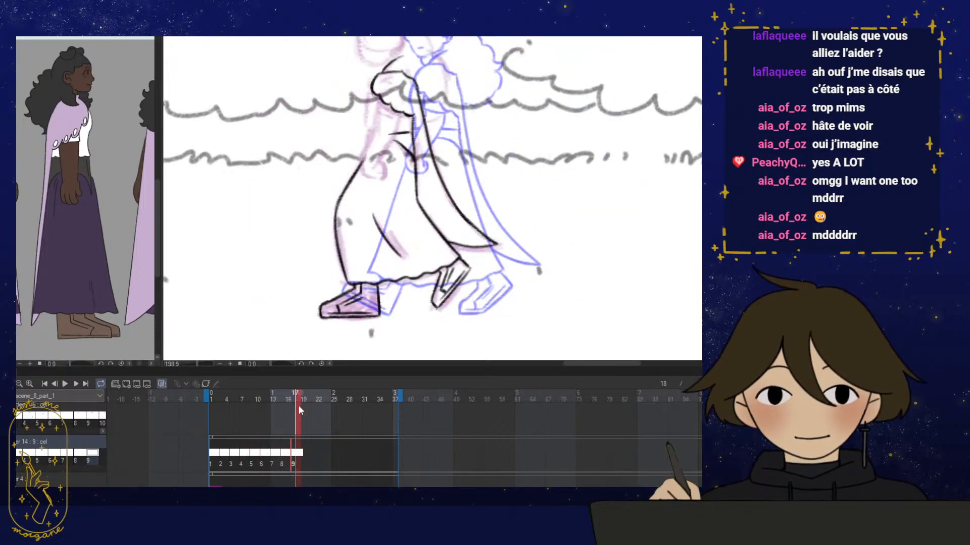
Ink the sleeve edge under the scalloped cape and both sides of the arm down to the wrist
{"action": "scroll", "coordinate": [403, 125], "scroll_direction": "up", "scroll_amount": 3}
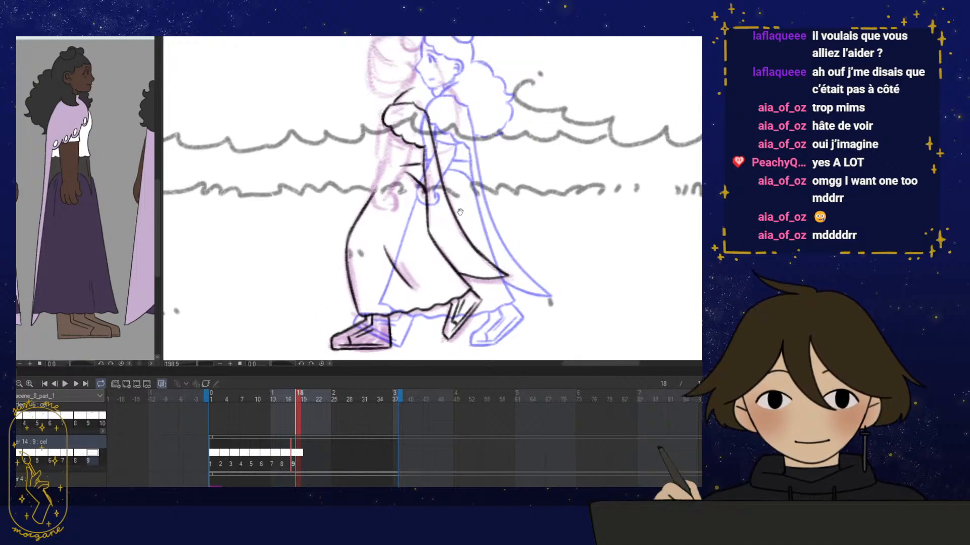
{"action": "left_click_drag", "start_coordinate": [391, 117], "coordinate": [415, 133]}
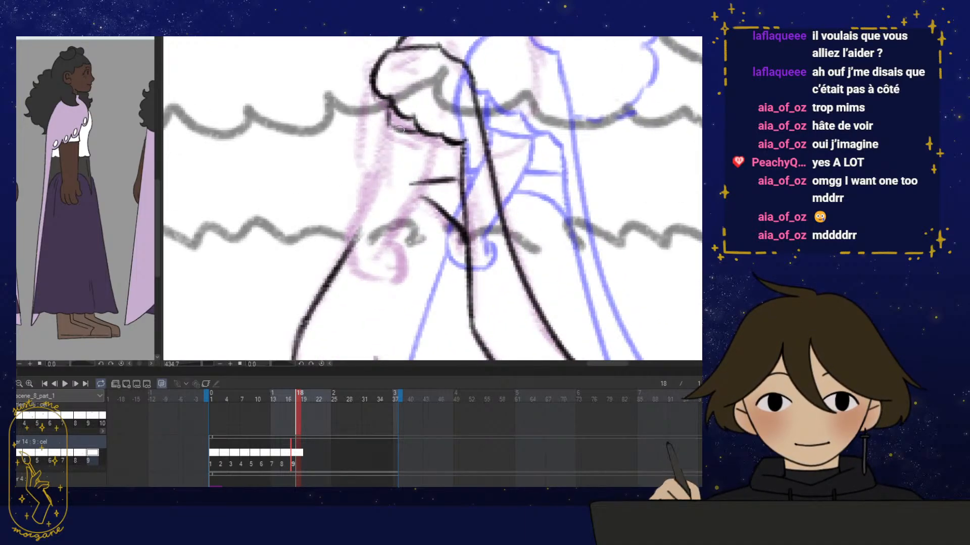
{"action": "scroll", "coordinate": [404, 222], "scroll_direction": "up", "scroll_amount": 1}
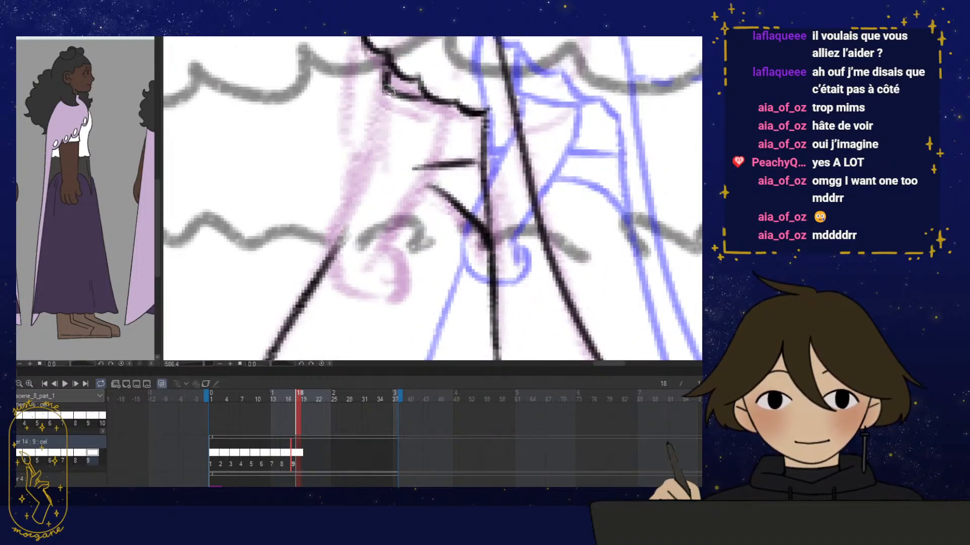
{"action": "mouse_move", "coordinate": [388, 91]}
{"action": "left_mouse_down"}
{"action": "mouse_move", "coordinate": [335, 230]}
{"action": "mouse_move", "coordinate": [341, 211]}
{"action": "mouse_move", "coordinate": [344, 286]}
{"action": "mouse_move", "coordinate": [399, 280]}
{"action": "left_mouse_up"}
{"action": "mouse_move", "coordinate": [448, 106]}
{"action": "left_mouse_down"}
{"action": "mouse_move", "coordinate": [415, 198]}
{"action": "mouse_move", "coordinate": [424, 200]}
{"action": "left_mouse_up"}
{"action": "mouse_move", "coordinate": [450, 145]}
{"action": "left_mouse_down"}
{"action": "mouse_move", "coordinate": [394, 266]}
{"action": "mouse_move", "coordinate": [404, 285]}
{"action": "left_mouse_up"}
Ink the curled hand at the end of the arm, undoing and redrawing its inner curl
{"action": "mouse_move", "coordinate": [345, 231]}
{"action": "left_mouse_down"}
{"action": "mouse_move", "coordinate": [368, 293]}
{"action": "mouse_move", "coordinate": [346, 264]}
{"action": "mouse_move", "coordinate": [379, 284]}
{"action": "mouse_move", "coordinate": [361, 282]}
{"action": "mouse_move", "coordinate": [407, 281]}
{"action": "mouse_move", "coordinate": [378, 287]}
{"action": "mouse_move", "coordinate": [399, 282]}
{"action": "mouse_move", "coordinate": [366, 279]}
{"action": "mouse_move", "coordinate": [399, 288]}
{"action": "mouse_move", "coordinate": [402, 259]}
{"action": "mouse_move", "coordinate": [410, 280]}
{"action": "left_mouse_up"}
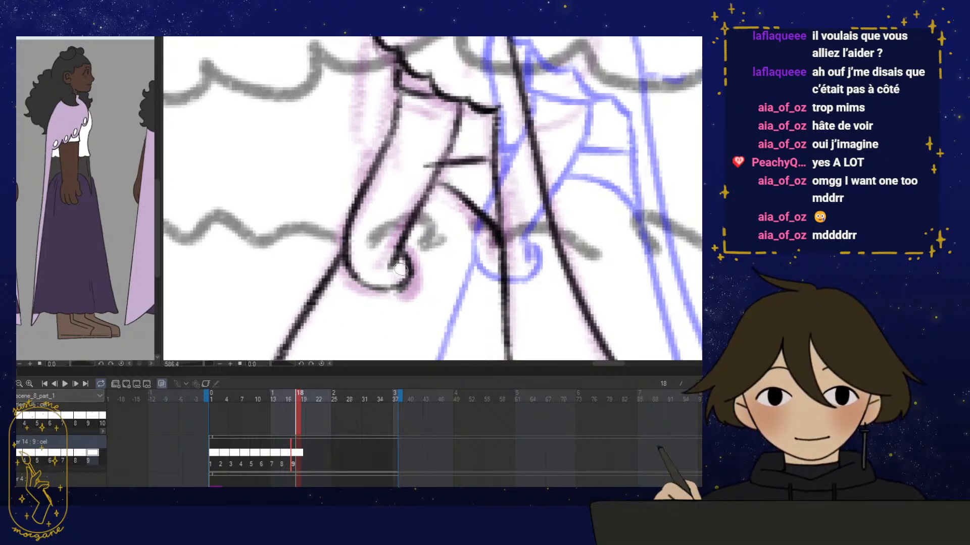
{"action": "key", "text": "ctrl+z"}
{"action": "mouse_move", "coordinate": [397, 244]}
{"action": "left_mouse_down"}
{"action": "mouse_move", "coordinate": [401, 284]}
{"action": "mouse_move", "coordinate": [361, 282]}
{"action": "left_mouse_up"}
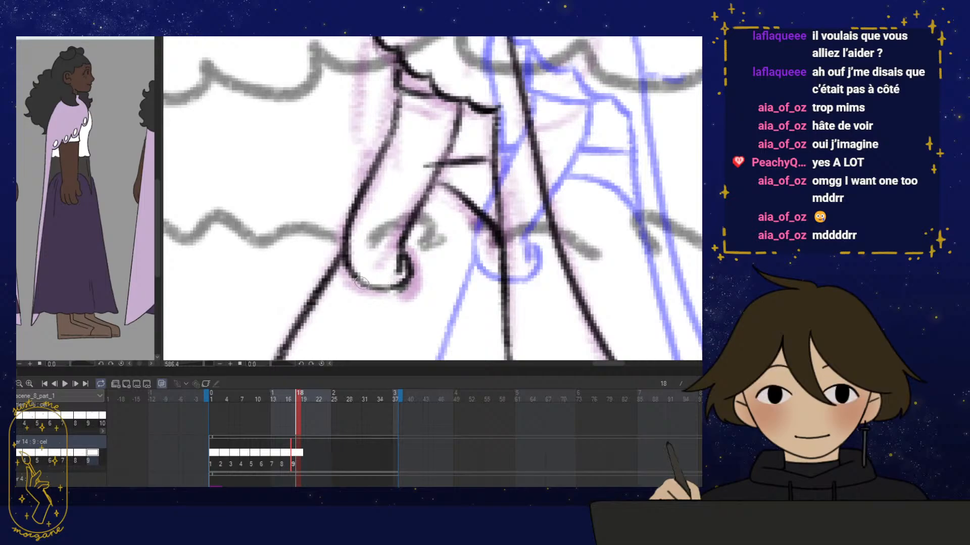
Clean up and redraw the front edge of the arm from the sleeve down to the wrist
{"action": "key", "text": "e"}
{"action": "mouse_move", "coordinate": [347, 235]}
{"action": "left_mouse_down"}
{"action": "mouse_move", "coordinate": [382, 148]}
{"action": "mouse_move", "coordinate": [346, 248]}
{"action": "left_mouse_up"}
{"action": "key", "text": "p"}
{"action": "left_click_drag", "start_coordinate": [392, 139], "coordinate": [355, 234]}
{"action": "key", "text": "e"}
{"action": "scroll", "coordinate": [399, 167], "scroll_direction": "down", "scroll_amount": 3}
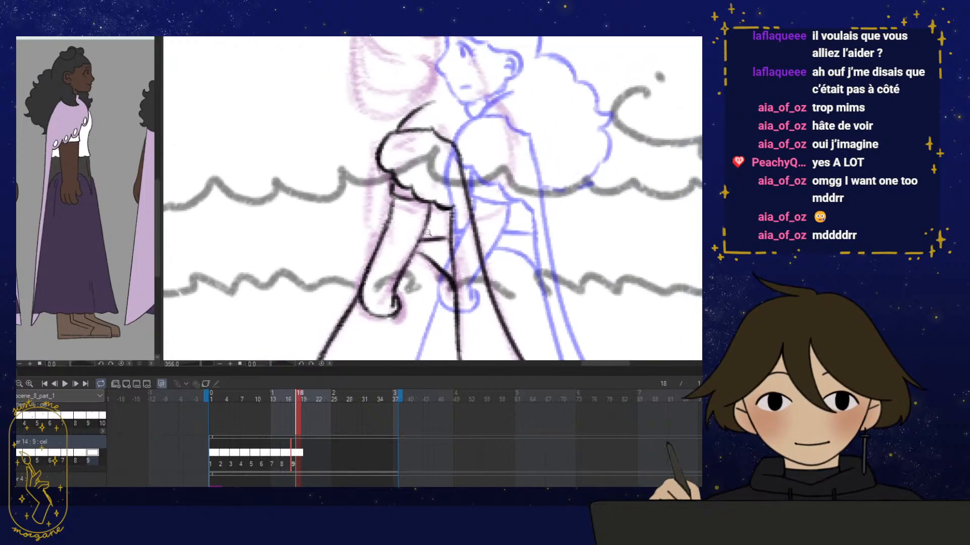
Ink the torso's front line ahead of the sleeve, from the cape's shoulder down to the arm
{"action": "scroll", "coordinate": [393, 159], "scroll_direction": "up", "scroll_amount": 2}
{"action": "key", "text": "p"}
{"action": "mouse_move", "coordinate": [378, 145]}
{"action": "left_mouse_down"}
{"action": "mouse_move", "coordinate": [369, 174]}
{"action": "mouse_move", "coordinate": [380, 250]}
{"action": "mouse_move", "coordinate": [370, 172]}
{"action": "left_mouse_up"}
{"action": "left_click_drag", "start_coordinate": [371, 147], "coordinate": [369, 188]}
{"action": "scroll", "coordinate": [494, 167], "scroll_direction": "down", "scroll_amount": 5}
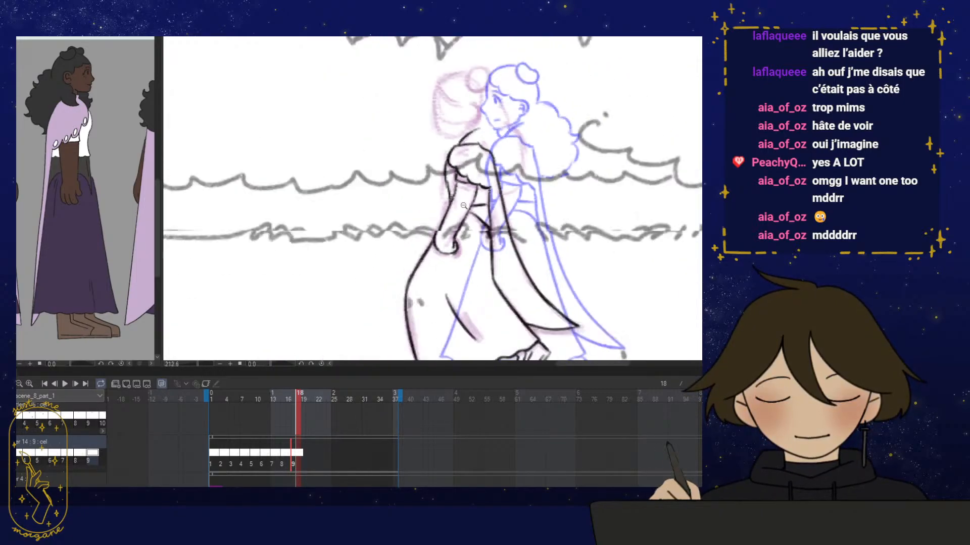
Refine the lower end of the torso's front line and the adjoining arm edge down to the hand
{"action": "left_click_drag", "start_coordinate": [479, 299], "coordinate": [442, 303]}
{"action": "scroll", "coordinate": [465, 235], "scroll_direction": "up", "scroll_amount": 4}
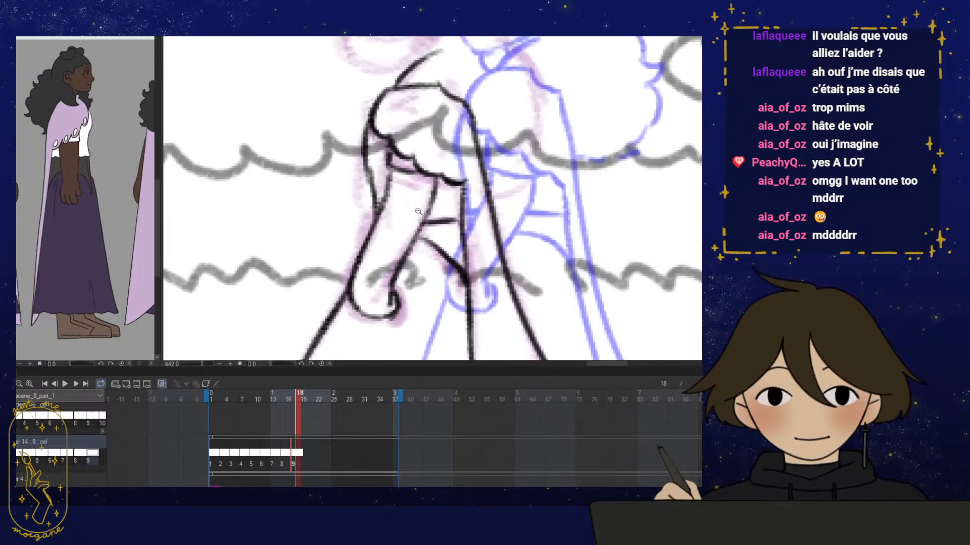
{"action": "left_click_drag", "start_coordinate": [387, 177], "coordinate": [352, 287]}
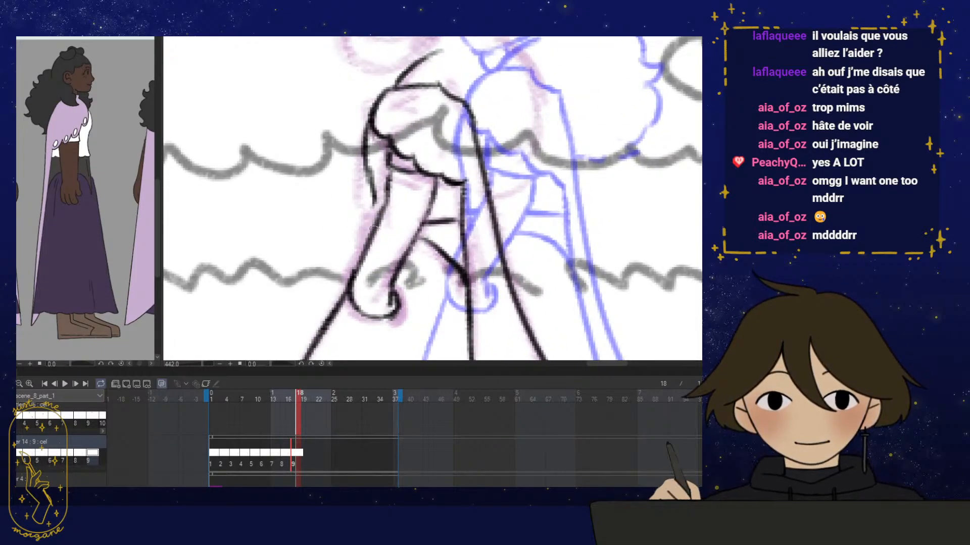
{"action": "left_click_drag", "start_coordinate": [378, 227], "coordinate": [348, 297]}
{"action": "left_click_drag", "start_coordinate": [380, 196], "coordinate": [348, 283]}
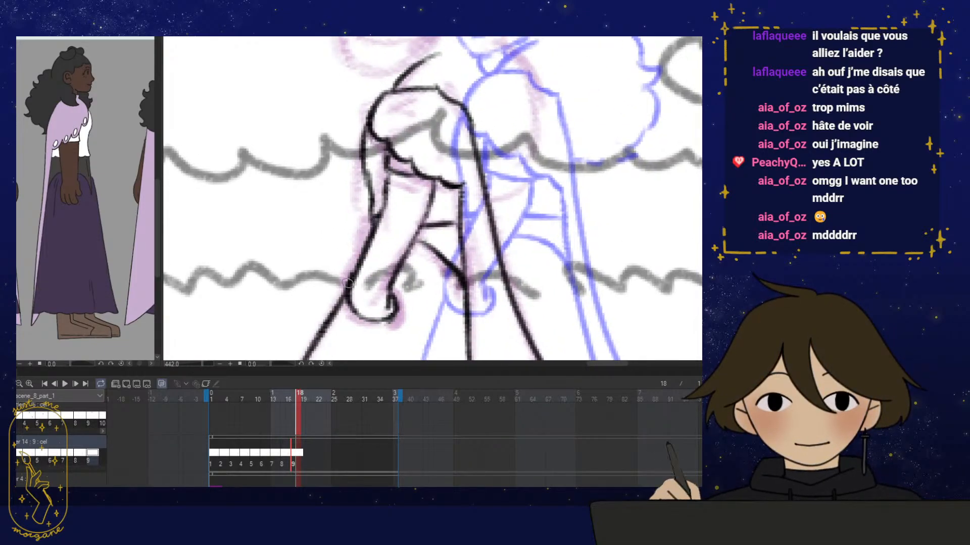
{"action": "scroll", "coordinate": [478, 259], "scroll_direction": "down", "scroll_amount": 3}
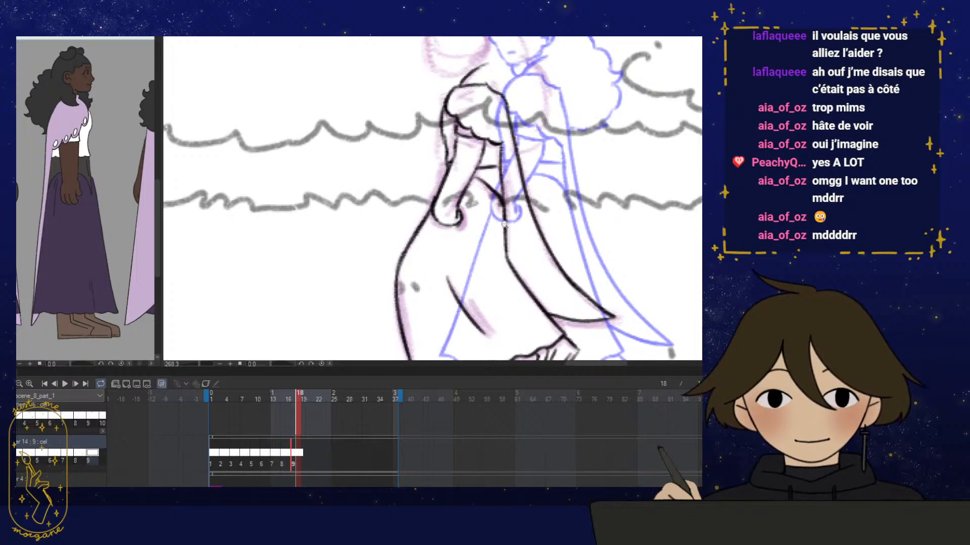
{"action": "scroll", "coordinate": [505, 273], "scroll_direction": "down", "scroll_amount": 2}
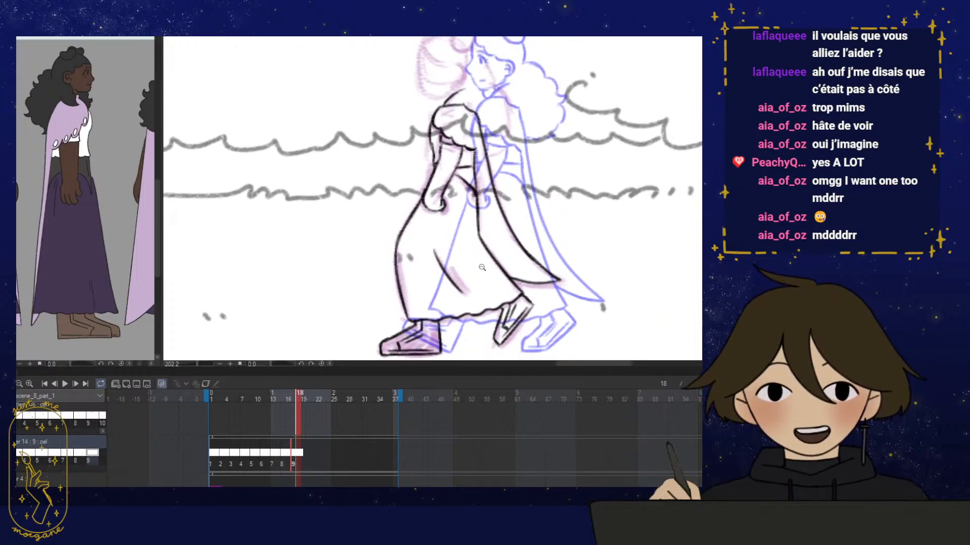
Move the playhead to frame 17 and touch up the cape's shoulder line where it meets the neck
{"action": "left_click_drag", "start_coordinate": [292, 397], "coordinate": [292, 398]}
{"action": "scroll", "coordinate": [463, 129], "scroll_direction": "up", "scroll_amount": 3}
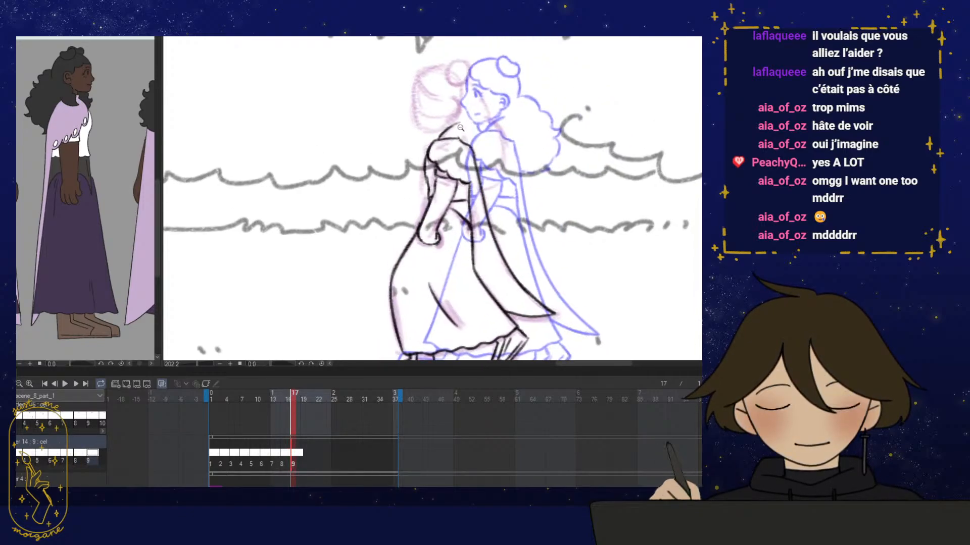
{"action": "mouse_move", "coordinate": [455, 154]}
{"action": "left_mouse_down"}
{"action": "mouse_move", "coordinate": [418, 160]}
{"action": "mouse_move", "coordinate": [464, 150]}
{"action": "left_mouse_up"}
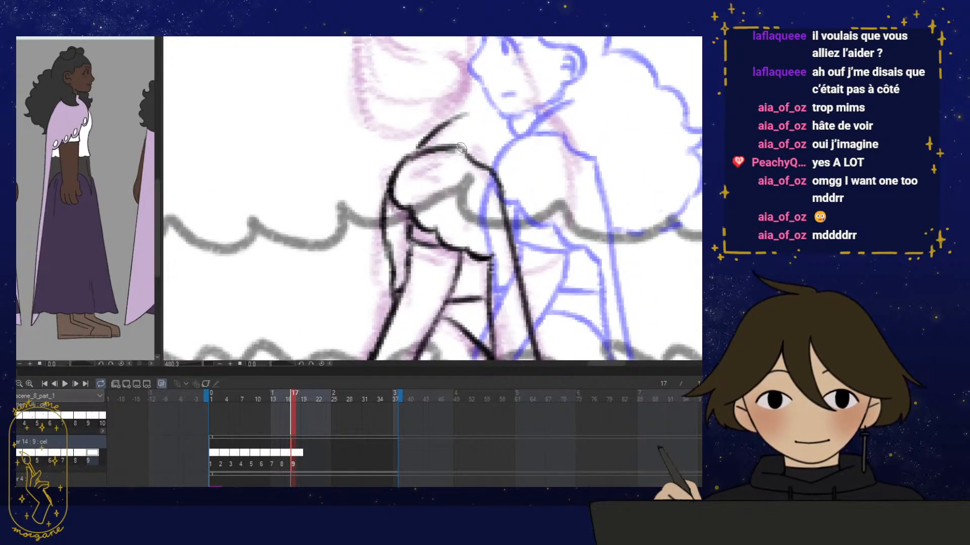
{"action": "mouse_move", "coordinate": [404, 164]}
{"action": "left_mouse_down"}
{"action": "mouse_move", "coordinate": [460, 146]}
{"action": "mouse_move", "coordinate": [417, 150]}
{"action": "left_mouse_up"}
{"action": "left_click_drag", "start_coordinate": [471, 160], "coordinate": [445, 201]}
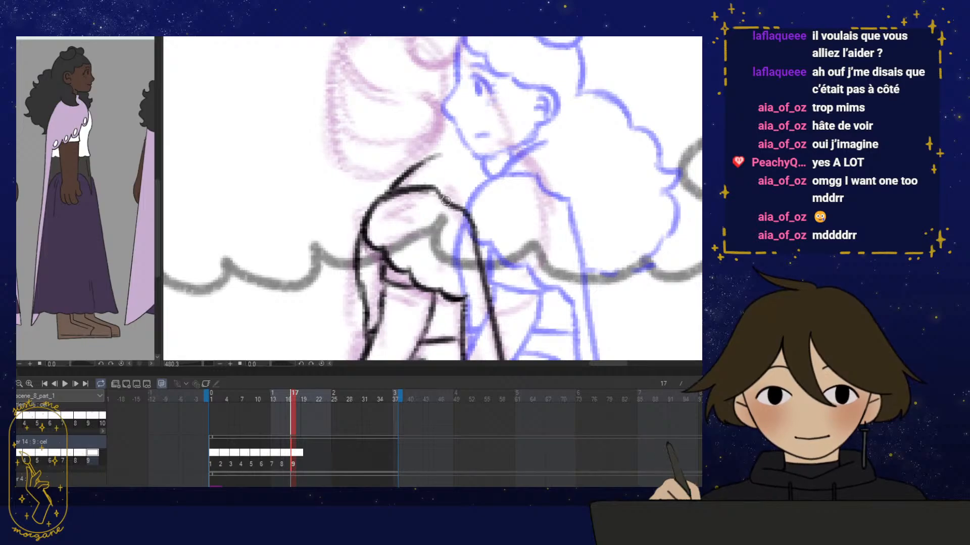
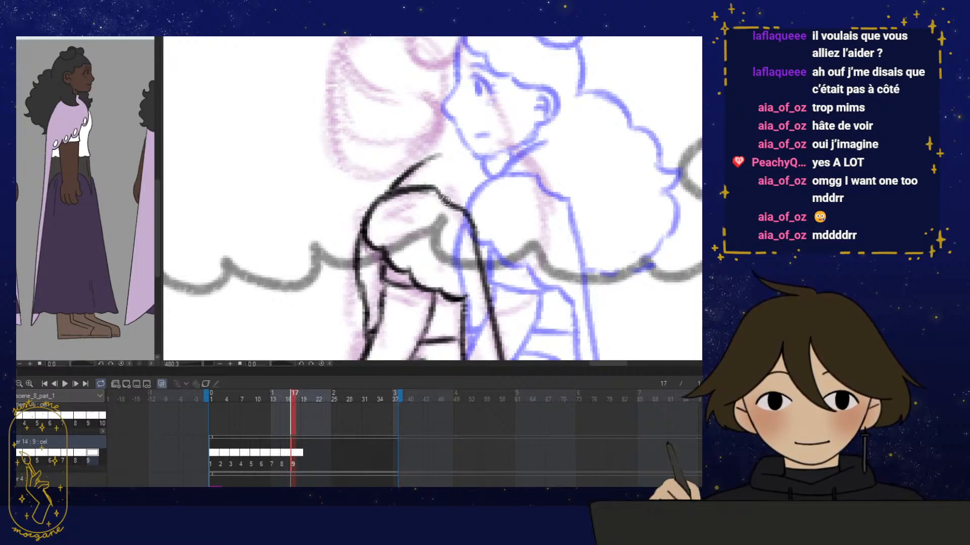
Ink the curve of the outer ear and continue it down into the neck line above the shoulder
{"action": "left_click_drag", "start_coordinate": [521, 150], "coordinate": [535, 215]}
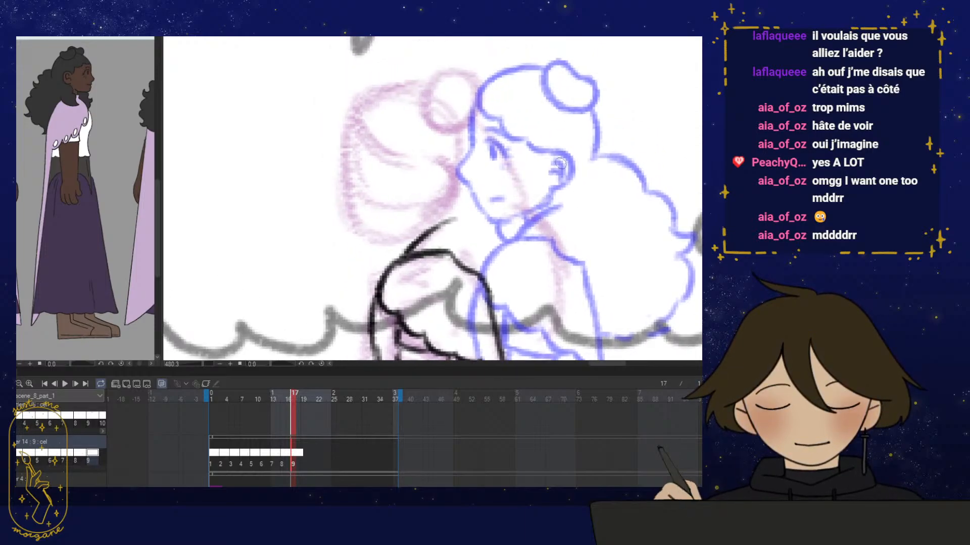
{"action": "scroll", "coordinate": [464, 196], "scroll_direction": "up", "scroll_amount": 2}
{"action": "mouse_move", "coordinate": [453, 176]}
{"action": "left_mouse_down"}
{"action": "mouse_move", "coordinate": [465, 196]}
{"action": "mouse_move", "coordinate": [447, 222]}
{"action": "mouse_move", "coordinate": [472, 196]}
{"action": "mouse_move", "coordinate": [445, 174]}
{"action": "mouse_move", "coordinate": [474, 186]}
{"action": "mouse_move", "coordinate": [460, 217]}
{"action": "mouse_move", "coordinate": [462, 187]}
{"action": "left_mouse_up"}
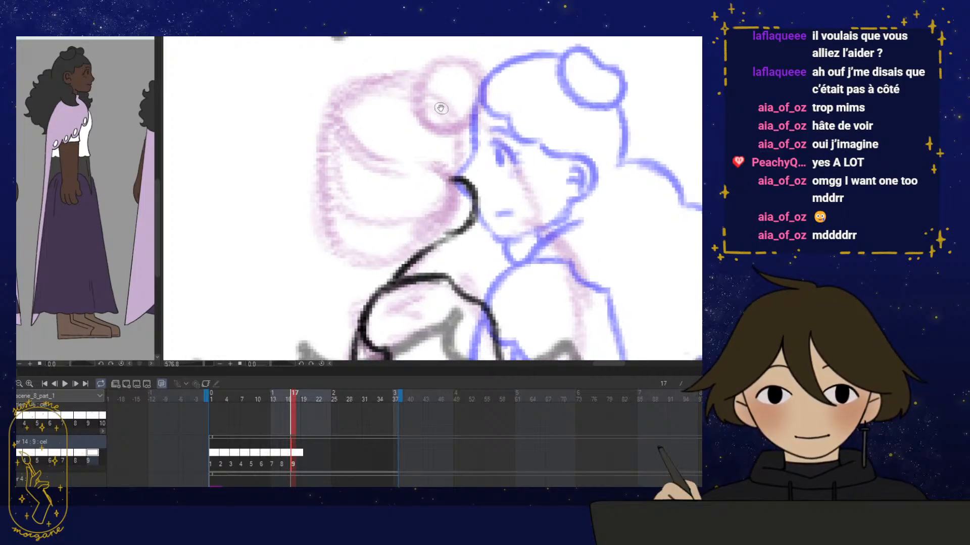
Ink the rounded hair bun with its small notch on top of the head, reworking the outline until it closes
{"action": "left_click_drag", "start_coordinate": [439, 104], "coordinate": [438, 145]}
{"action": "mouse_move", "coordinate": [500, 117]}
{"action": "left_mouse_down"}
{"action": "mouse_move", "coordinate": [454, 148]}
{"action": "mouse_move", "coordinate": [435, 131]}
{"action": "mouse_move", "coordinate": [451, 104]}
{"action": "mouse_move", "coordinate": [481, 105]}
{"action": "mouse_move", "coordinate": [465, 147]}
{"action": "mouse_move", "coordinate": [440, 144]}
{"action": "left_mouse_up"}
{"action": "key", "text": "h"}
{"action": "left_click_drag", "start_coordinate": [544, 165], "coordinate": [536, 167]}
{"action": "mouse_move", "coordinate": [432, 106]}
{"action": "left_mouse_down"}
{"action": "mouse_move", "coordinate": [418, 141]}
{"action": "mouse_move", "coordinate": [448, 148]}
{"action": "mouse_move", "coordinate": [435, 155]}
{"action": "mouse_move", "coordinate": [448, 145]}
{"action": "mouse_move", "coordinate": [446, 94]}
{"action": "mouse_move", "coordinate": [428, 107]}
{"action": "left_mouse_up"}
{"action": "mouse_move", "coordinate": [429, 108]}
{"action": "left_mouse_down"}
{"action": "mouse_move", "coordinate": [459, 138]}
{"action": "mouse_move", "coordinate": [446, 151]}
{"action": "mouse_move", "coordinate": [462, 136]}
{"action": "left_mouse_up"}
{"action": "key", "text": "e"}
{"action": "key", "text": "p"}
{"action": "mouse_move", "coordinate": [457, 101]}
{"action": "left_mouse_down"}
{"action": "mouse_move", "coordinate": [460, 133]}
{"action": "mouse_move", "coordinate": [447, 97]}
{"action": "mouse_move", "coordinate": [428, 115]}
{"action": "mouse_move", "coordinate": [430, 151]}
{"action": "mouse_move", "coordinate": [468, 115]}
{"action": "mouse_move", "coordinate": [435, 108]}
{"action": "mouse_move", "coordinate": [464, 136]}
{"action": "left_mouse_up"}
{"action": "key", "text": "e"}
{"action": "key", "text": "p"}
{"action": "left_click_drag", "start_coordinate": [516, 145], "coordinate": [495, 140]}
{"action": "key", "text": "h"}
{"action": "left_click_drag", "start_coordinate": [509, 179], "coordinate": [492, 175]}
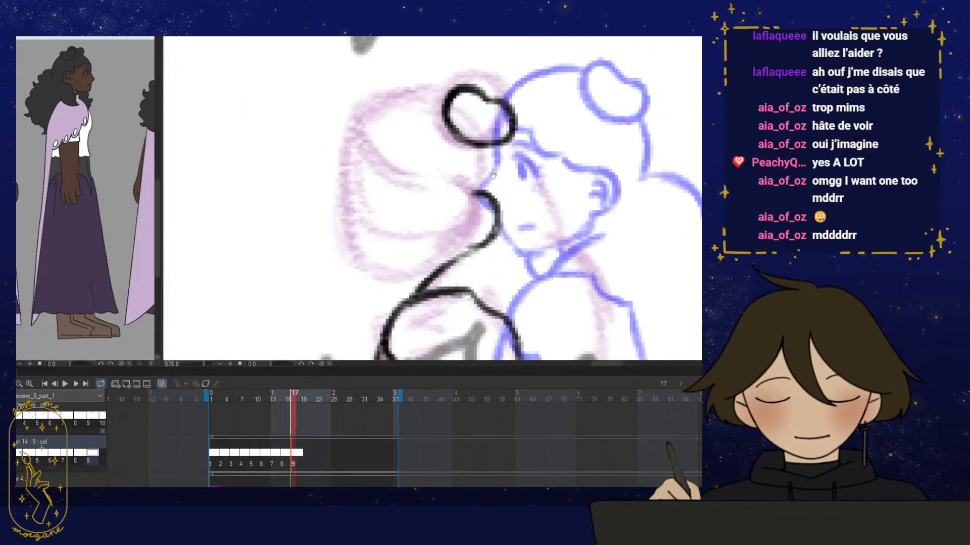
Ink the wavy hairline from the forehead to the ear and close its gaps in the mirrored view
{"action": "mouse_move", "coordinate": [368, 114]}
{"action": "left_mouse_down"}
{"action": "mouse_move", "coordinate": [398, 153]}
{"action": "mouse_move", "coordinate": [385, 152]}
{"action": "mouse_move", "coordinate": [426, 138]}
{"action": "mouse_move", "coordinate": [419, 166]}
{"action": "mouse_move", "coordinate": [459, 185]}
{"action": "mouse_move", "coordinate": [477, 162]}
{"action": "left_mouse_up"}
{"action": "mouse_move", "coordinate": [557, 204]}
{"action": "left_mouse_down"}
{"action": "mouse_move", "coordinate": [534, 209]}
{"action": "mouse_move", "coordinate": [565, 207]}
{"action": "left_mouse_up"}
{"action": "key", "text": "h"}
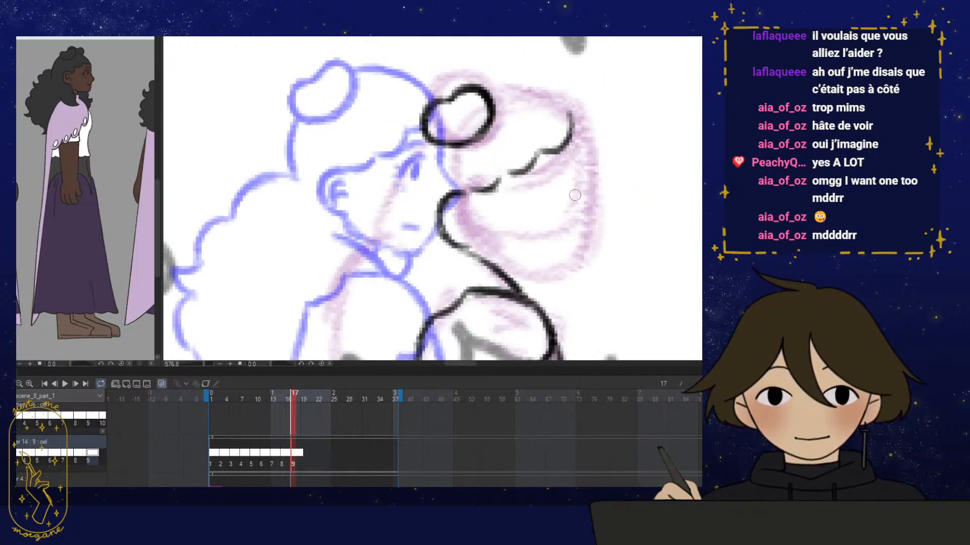
{"action": "left_click_drag", "start_coordinate": [490, 189], "coordinate": [538, 155]}
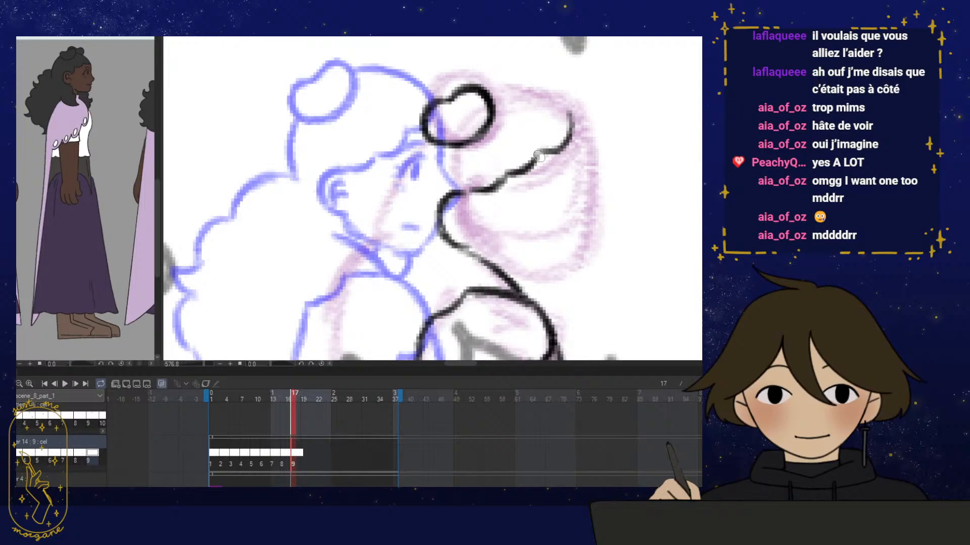
{"action": "key", "text": "h"}
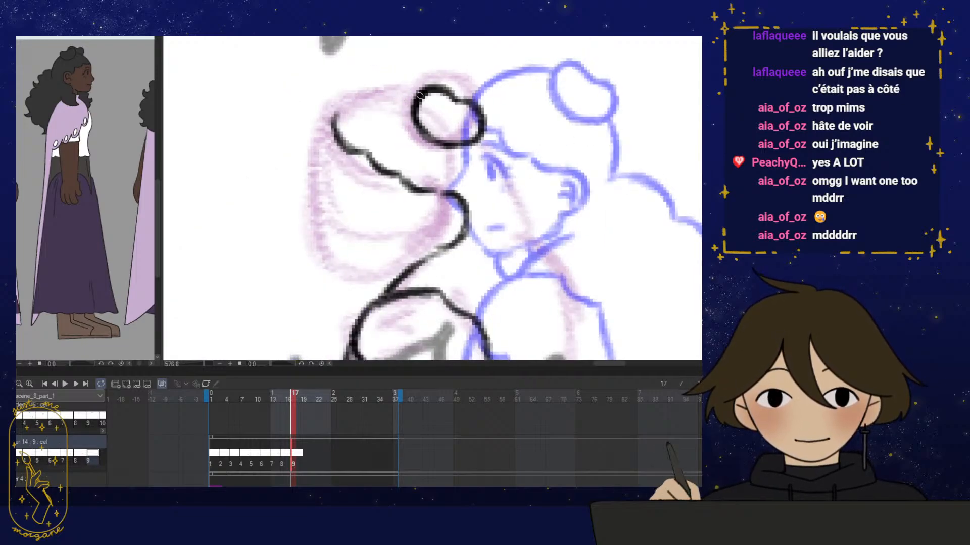
Ink the top hair contour from the forehead to the bun and the back-of-head contour below the bun
{"action": "mouse_move", "coordinate": [419, 95]}
{"action": "left_mouse_down"}
{"action": "mouse_move", "coordinate": [332, 118]}
{"action": "mouse_move", "coordinate": [363, 92]}
{"action": "mouse_move", "coordinate": [402, 83]}
{"action": "left_mouse_up"}
{"action": "mouse_move", "coordinate": [485, 139]}
{"action": "left_mouse_down"}
{"action": "mouse_move", "coordinate": [479, 129]}
{"action": "mouse_move", "coordinate": [498, 184]}
{"action": "left_mouse_up"}
{"action": "key", "text": "h"}
{"action": "left_click_drag", "start_coordinate": [423, 115], "coordinate": [414, 193]}
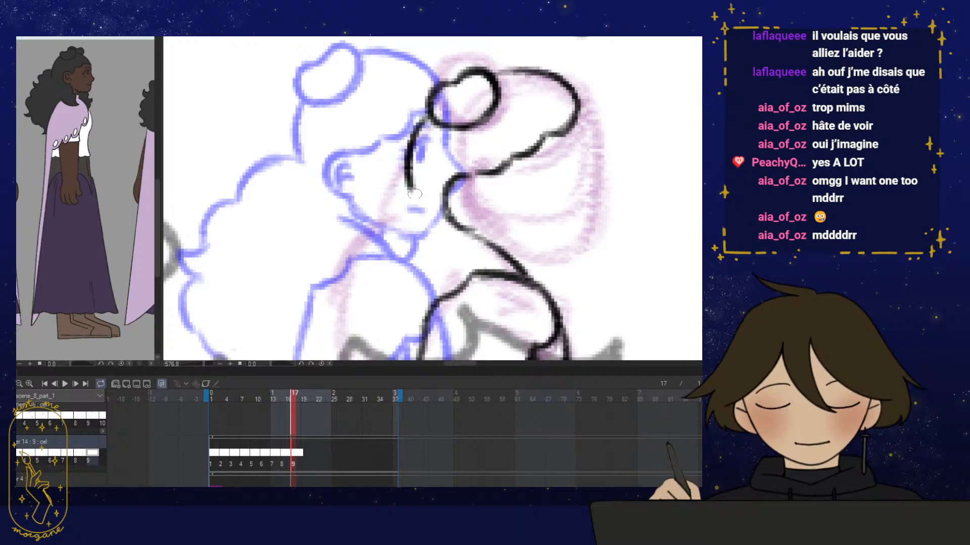
{"action": "key", "text": "ctrl+minus"}
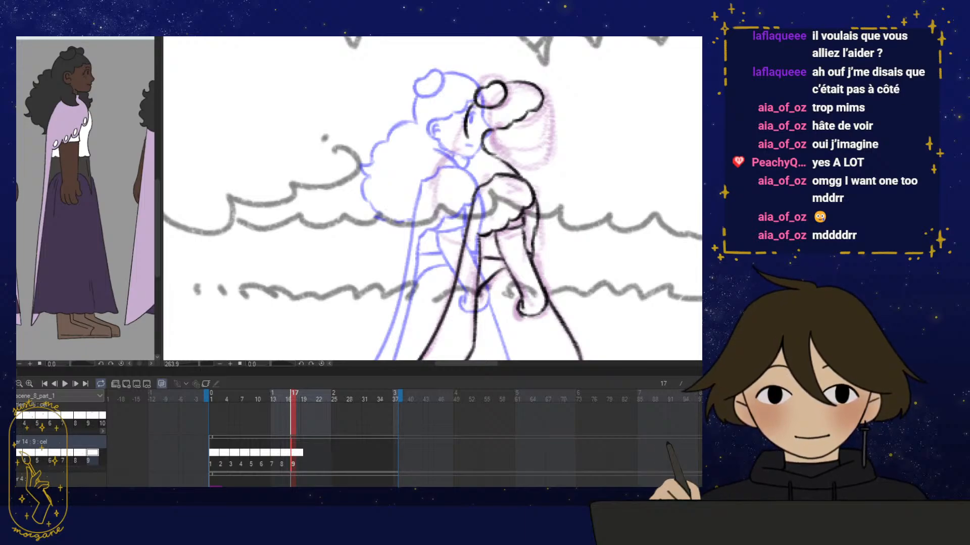
{"action": "left_click_drag", "start_coordinate": [462, 144], "coordinate": [468, 126]}
{"action": "key", "text": "e"}
{"action": "key", "text": "p"}
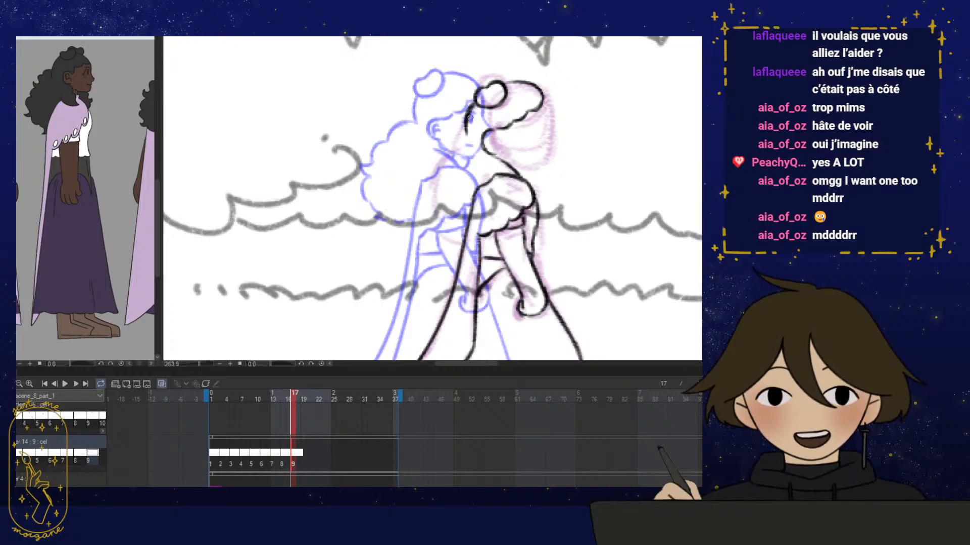
Select the hair bun with a freehand selection and adjust its placement with a transform
{"action": "mouse_move", "coordinate": [509, 98]}
{"action": "left_mouse_down"}
{"action": "mouse_move", "coordinate": [485, 141]}
{"action": "mouse_move", "coordinate": [484, 121]}
{"action": "mouse_move", "coordinate": [417, 121]}
{"action": "mouse_move", "coordinate": [482, 116]}
{"action": "mouse_move", "coordinate": [456, 123]}
{"action": "left_mouse_up"}
{"action": "left_click", "coordinate": [485, 141]}
{"action": "key", "text": "ctrl+t"}
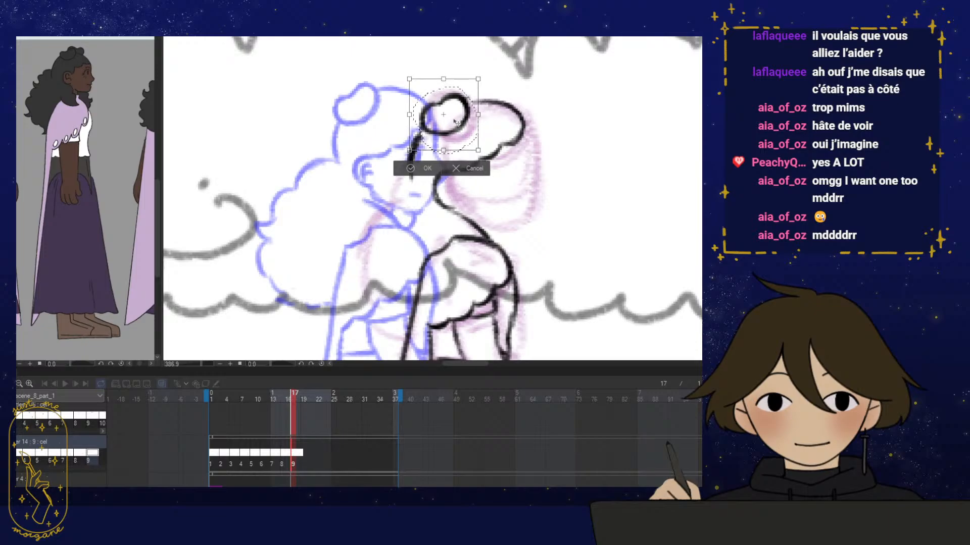
{"action": "key", "text": "Return"}
Clean up the top hair contour beside the bun, redraw the back-of-head contour below it, and flip the canvas view back
{"action": "left_click_drag", "start_coordinate": [492, 91], "coordinate": [500, 108]}
{"action": "mouse_move", "coordinate": [429, 141]}
{"action": "left_mouse_down"}
{"action": "mouse_move", "coordinate": [419, 154]}
{"action": "mouse_move", "coordinate": [421, 186]}
{"action": "left_mouse_up"}
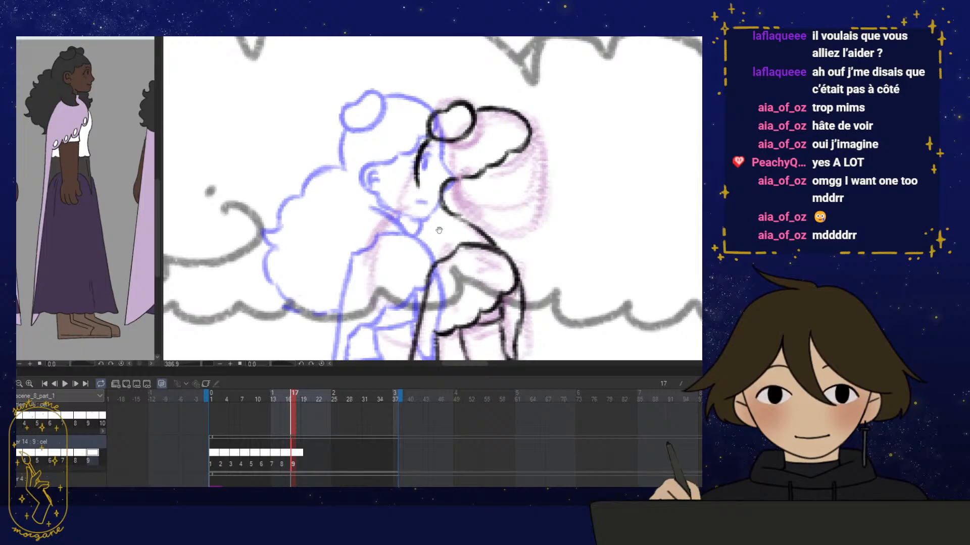
{"action": "left_click_drag", "start_coordinate": [439, 230], "coordinate": [444, 220]}
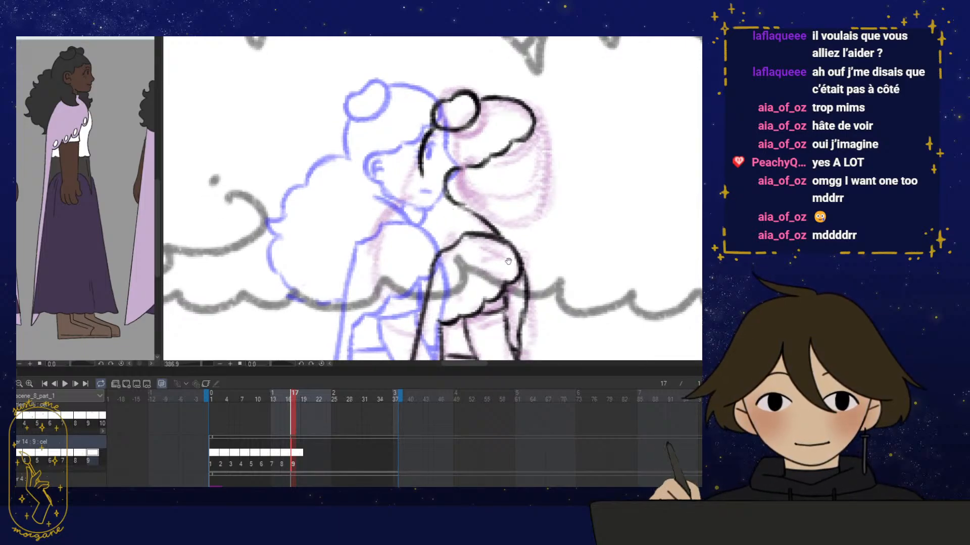
{"action": "key", "text": "h"}
{"action": "left_click_drag", "start_coordinate": [509, 262], "coordinate": [486, 261]}
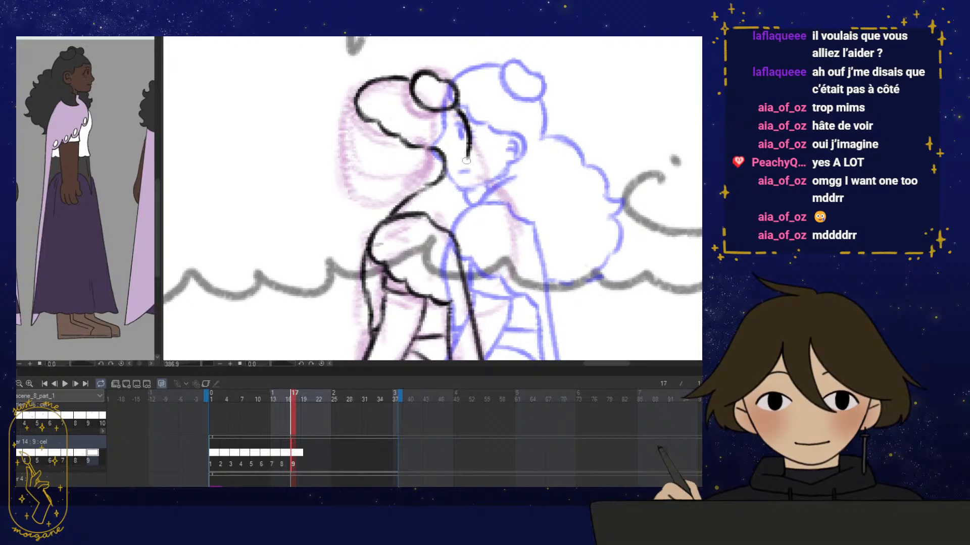
Ink the small inner-ear details inside the curved ear outline
{"action": "scroll", "coordinate": [429, 202], "scroll_direction": "up", "scroll_amount": 2}
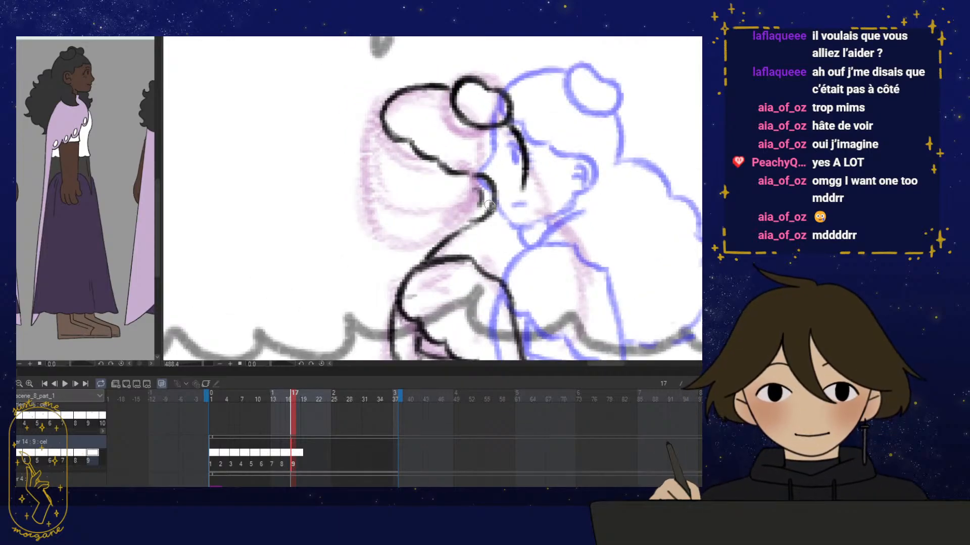
{"action": "left_click_drag", "start_coordinate": [475, 200], "coordinate": [483, 202]}
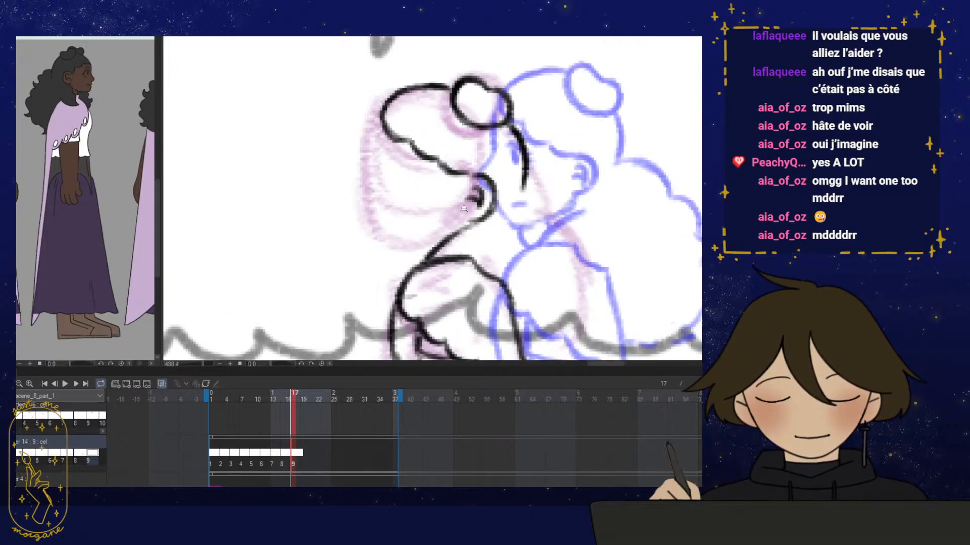
{"action": "scroll", "coordinate": [464, 209], "scroll_direction": "up", "scroll_amount": 1}
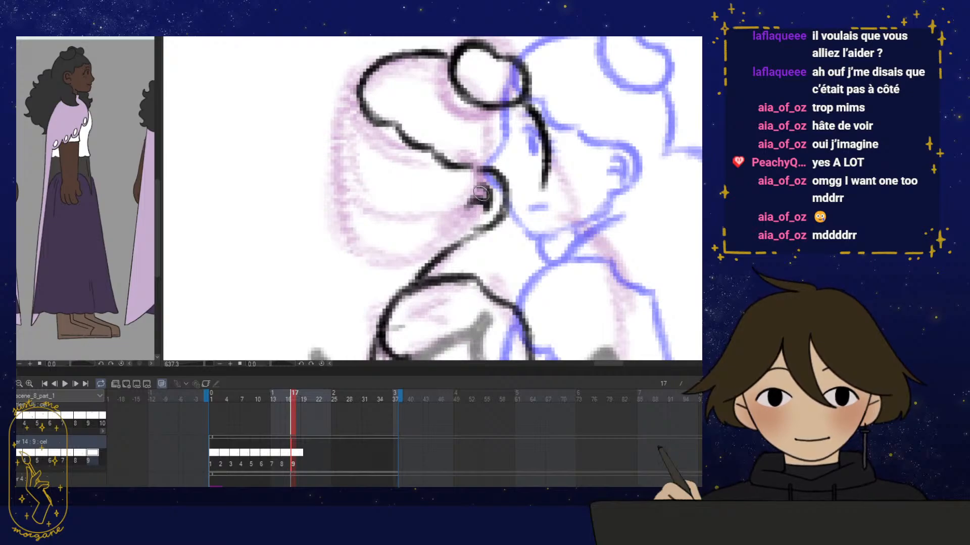
{"action": "left_click_drag", "start_coordinate": [480, 193], "coordinate": [489, 196]}
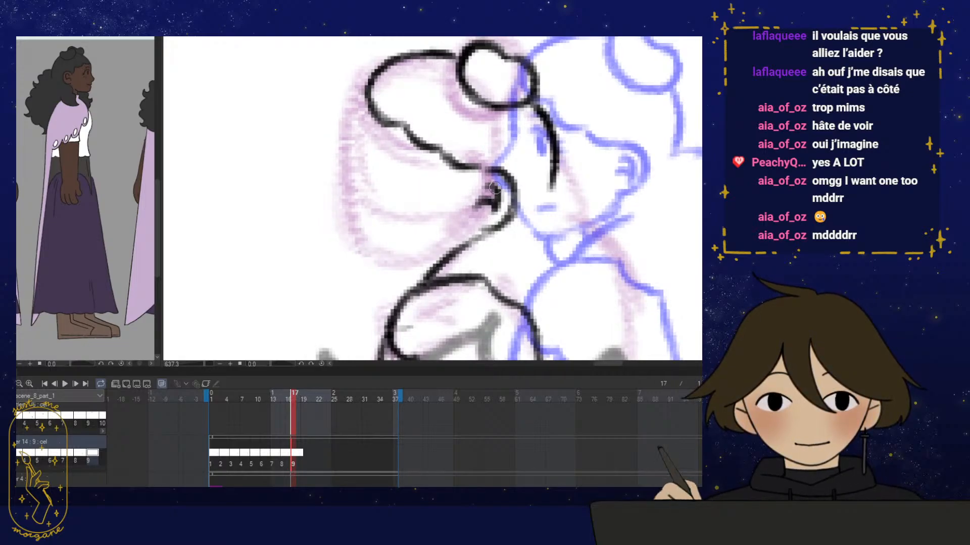
{"action": "left_click_drag", "start_coordinate": [495, 188], "coordinate": [500, 194]}
Ink the face profile from the forehead over the nose to the chin and jaw, correcting the nose, and add the short mouth line
{"action": "mouse_move", "coordinate": [374, 107]}
{"action": "left_mouse_down"}
{"action": "mouse_move", "coordinate": [356, 223]}
{"action": "mouse_move", "coordinate": [373, 182]}
{"action": "left_mouse_up"}
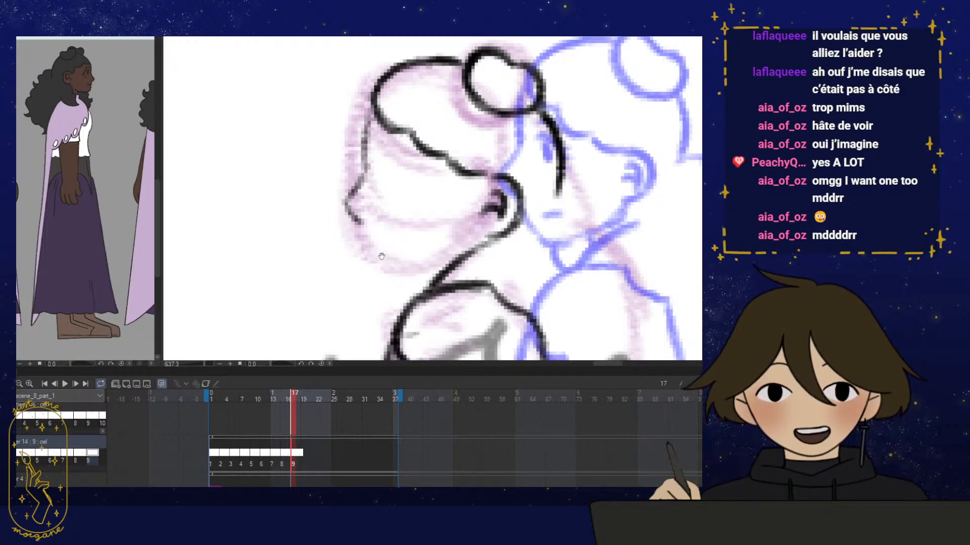
{"action": "left_click_drag", "start_coordinate": [381, 257], "coordinate": [387, 251]}
{"action": "left_click_drag", "start_coordinate": [404, 290], "coordinate": [395, 271]}
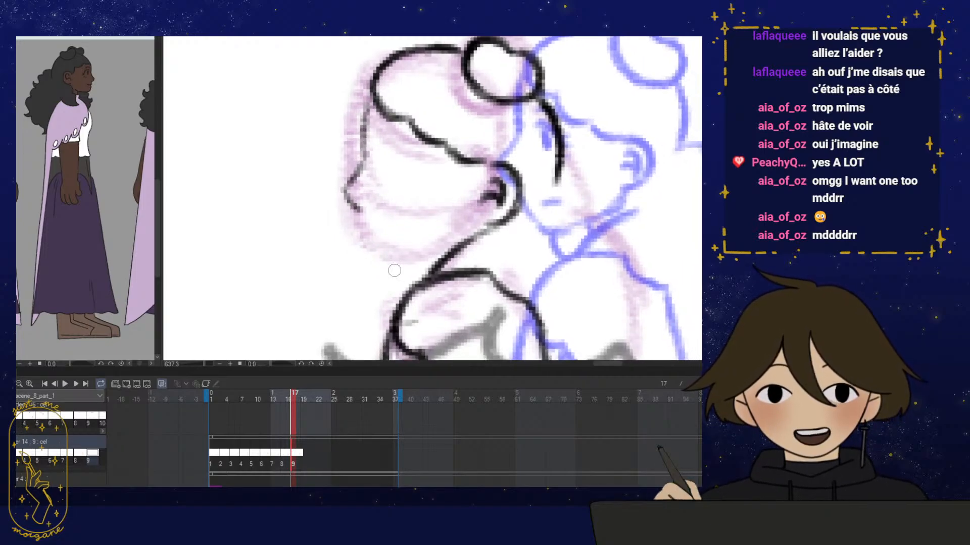
{"action": "mouse_move", "coordinate": [356, 207]}
{"action": "left_mouse_down"}
{"action": "mouse_move", "coordinate": [377, 247]}
{"action": "mouse_move", "coordinate": [409, 258]}
{"action": "mouse_move", "coordinate": [474, 226]}
{"action": "mouse_move", "coordinate": [384, 255]}
{"action": "mouse_move", "coordinate": [364, 215]}
{"action": "mouse_move", "coordinate": [387, 242]}
{"action": "mouse_move", "coordinate": [383, 218]}
{"action": "left_mouse_up"}
{"action": "mouse_move", "coordinate": [359, 218]}
{"action": "left_mouse_down"}
{"action": "mouse_move", "coordinate": [346, 195]}
{"action": "mouse_move", "coordinate": [353, 202]}
{"action": "mouse_move", "coordinate": [371, 161]}
{"action": "mouse_move", "coordinate": [341, 197]}
{"action": "mouse_move", "coordinate": [369, 153]}
{"action": "mouse_move", "coordinate": [372, 103]}
{"action": "mouse_move", "coordinate": [365, 157]}
{"action": "mouse_move", "coordinate": [340, 189]}
{"action": "mouse_move", "coordinate": [348, 210]}
{"action": "mouse_move", "coordinate": [349, 201]}
{"action": "left_mouse_up"}
{"action": "key", "text": "p"}
{"action": "mouse_move", "coordinate": [348, 181]}
{"action": "left_mouse_down"}
{"action": "mouse_move", "coordinate": [341, 192]}
{"action": "mouse_move", "coordinate": [361, 217]}
{"action": "left_mouse_up"}
{"action": "mouse_move", "coordinate": [448, 218]}
{"action": "left_mouse_down"}
{"action": "mouse_move", "coordinate": [459, 230]}
{"action": "mouse_move", "coordinate": [471, 217]}
{"action": "left_mouse_up"}
{"action": "mouse_move", "coordinate": [400, 234]}
{"action": "left_mouse_down"}
{"action": "mouse_move", "coordinate": [423, 236]}
{"action": "mouse_move", "coordinate": [423, 252]}
{"action": "left_mouse_up"}
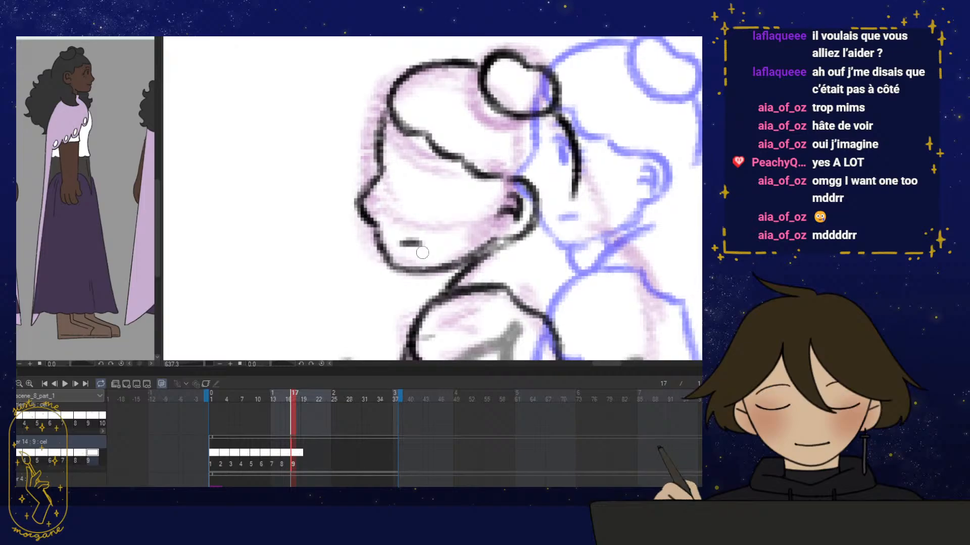
Ink the eye with its lashes, the small cheek marks below it and the eyebrow under the hairline
{"action": "left_click_drag", "start_coordinate": [459, 213], "coordinate": [471, 218]}
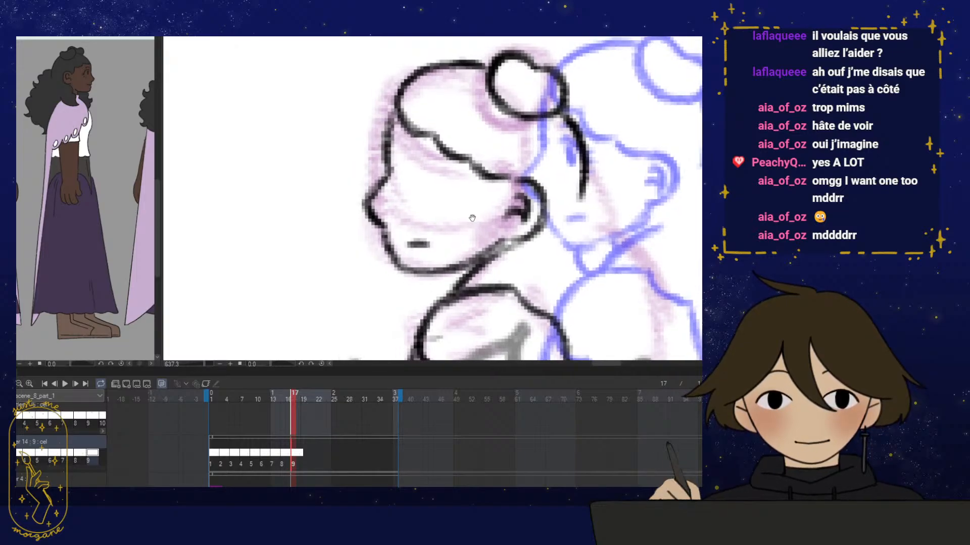
{"action": "mouse_move", "coordinate": [409, 160]}
{"action": "left_mouse_down"}
{"action": "mouse_move", "coordinate": [429, 177]}
{"action": "mouse_move", "coordinate": [412, 164]}
{"action": "mouse_move", "coordinate": [424, 174]}
{"action": "mouse_move", "coordinate": [415, 179]}
{"action": "left_mouse_up"}
{"action": "mouse_move", "coordinate": [406, 161]}
{"action": "left_mouse_down"}
{"action": "mouse_move", "coordinate": [429, 181]}
{"action": "mouse_move", "coordinate": [437, 166]}
{"action": "mouse_move", "coordinate": [422, 188]}
{"action": "mouse_move", "coordinate": [433, 187]}
{"action": "left_mouse_up"}
{"action": "mouse_move", "coordinate": [399, 144]}
{"action": "left_mouse_down"}
{"action": "mouse_move", "coordinate": [417, 137]}
{"action": "mouse_move", "coordinate": [429, 149]}
{"action": "left_mouse_up"}
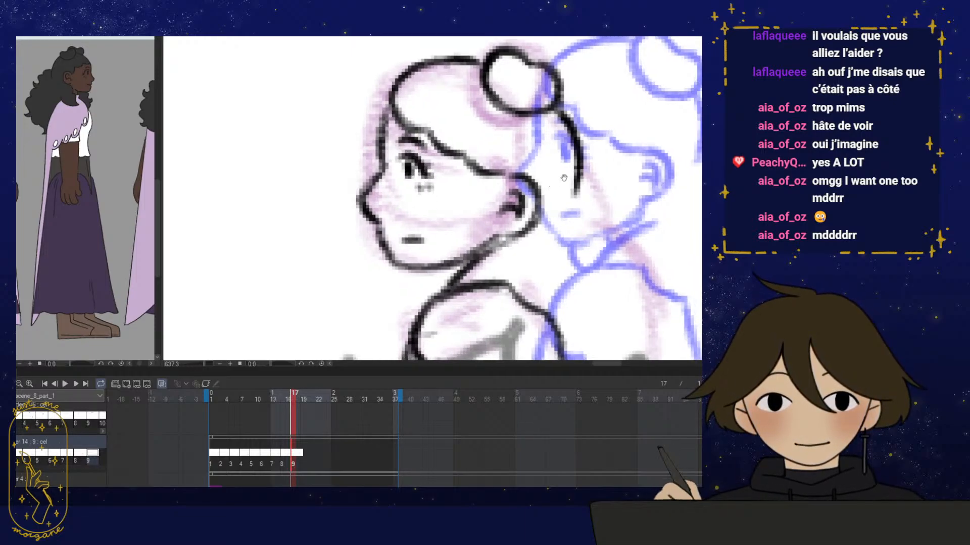
Select the face with the lasso, transform it slightly toward the back of the head, and touch up the forehead line
{"action": "left_click_drag", "start_coordinate": [563, 178], "coordinate": [552, 173]}
{"action": "left_click_drag", "start_coordinate": [548, 194], "coordinate": [509, 226]}
{"action": "mouse_move", "coordinate": [564, 164]}
{"action": "left_mouse_down"}
{"action": "mouse_move", "coordinate": [559, 177]}
{"action": "mouse_move", "coordinate": [550, 170]}
{"action": "left_mouse_up"}
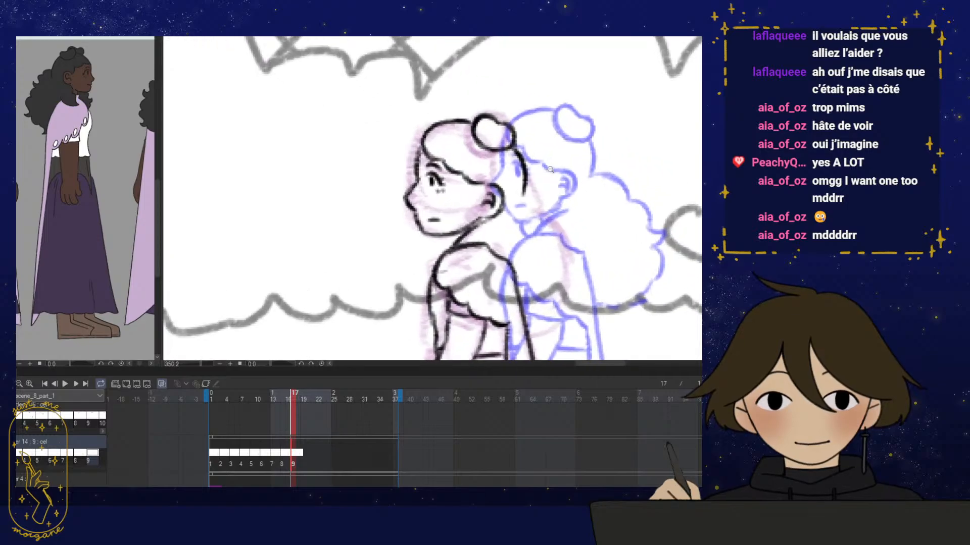
{"action": "mouse_move", "coordinate": [493, 179]}
{"action": "left_mouse_down"}
{"action": "mouse_move", "coordinate": [510, 203]}
{"action": "mouse_move", "coordinate": [478, 188]}
{"action": "mouse_move", "coordinate": [490, 202]}
{"action": "mouse_move", "coordinate": [447, 125]}
{"action": "mouse_move", "coordinate": [410, 239]}
{"action": "left_mouse_up"}
{"action": "key", "text": "ctrl+t"}
{"action": "left_click", "coordinate": [459, 241]}
{"action": "key", "text": "ctrl+d"}
{"action": "left_click_drag", "start_coordinate": [469, 218], "coordinate": [467, 224]}
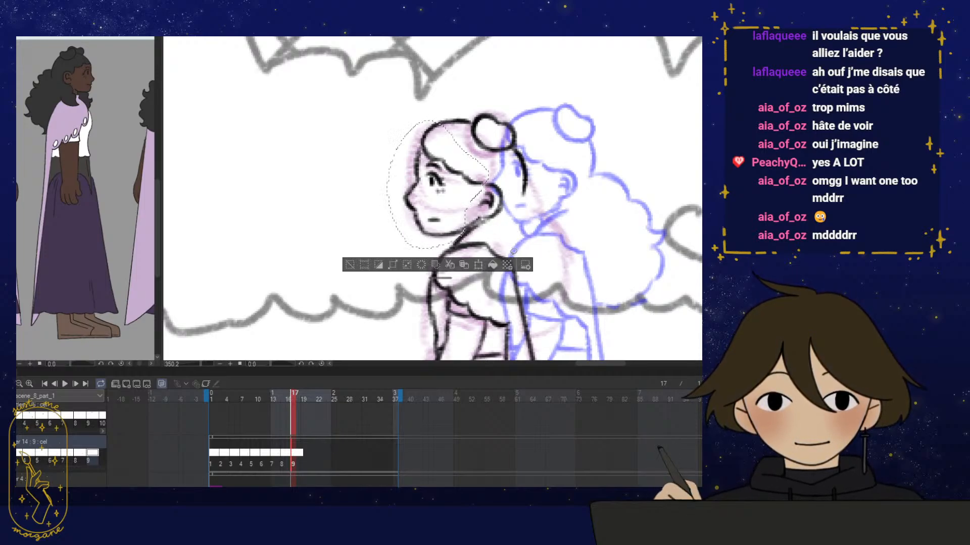
{"action": "key", "text": "ctrl+t"}
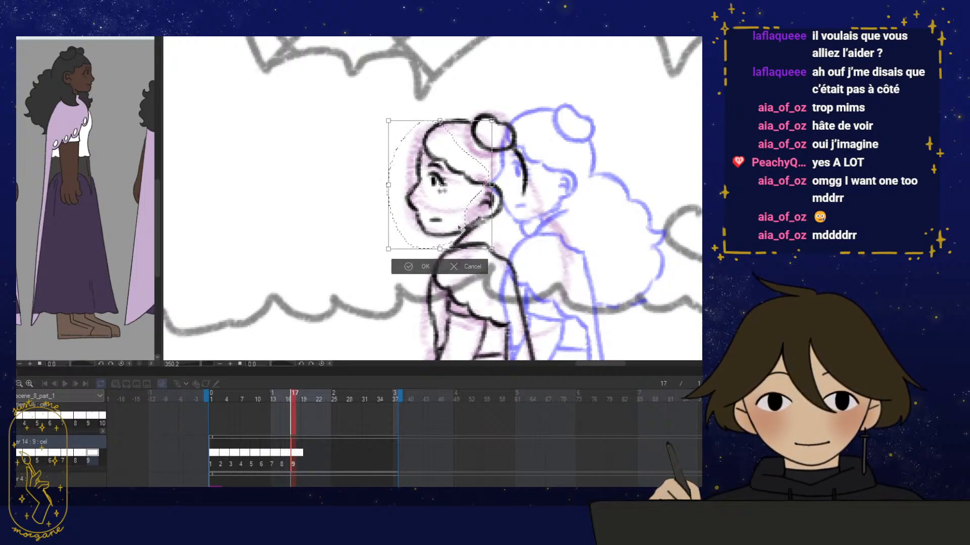
{"action": "left_click", "coordinate": [409, 267]}
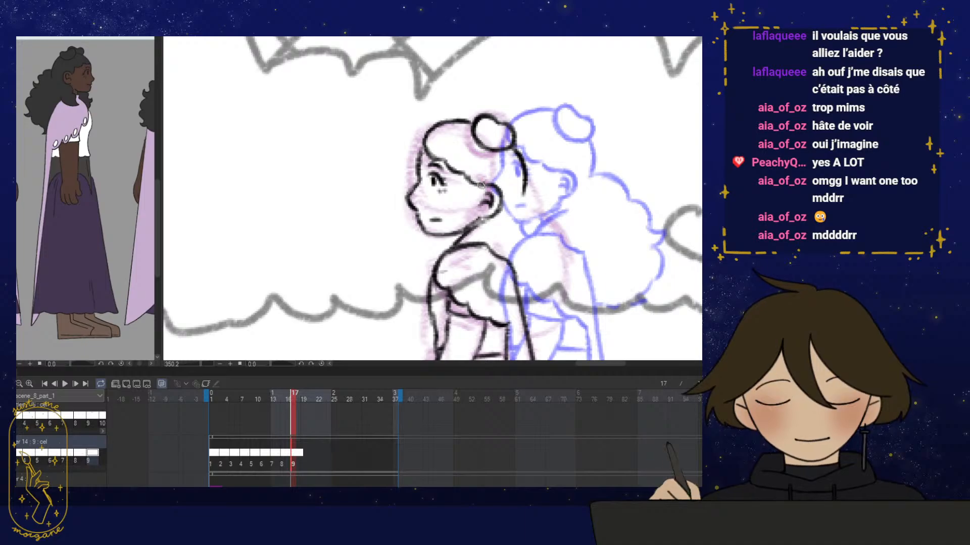
{"action": "left_click_drag", "start_coordinate": [425, 147], "coordinate": [420, 165]}
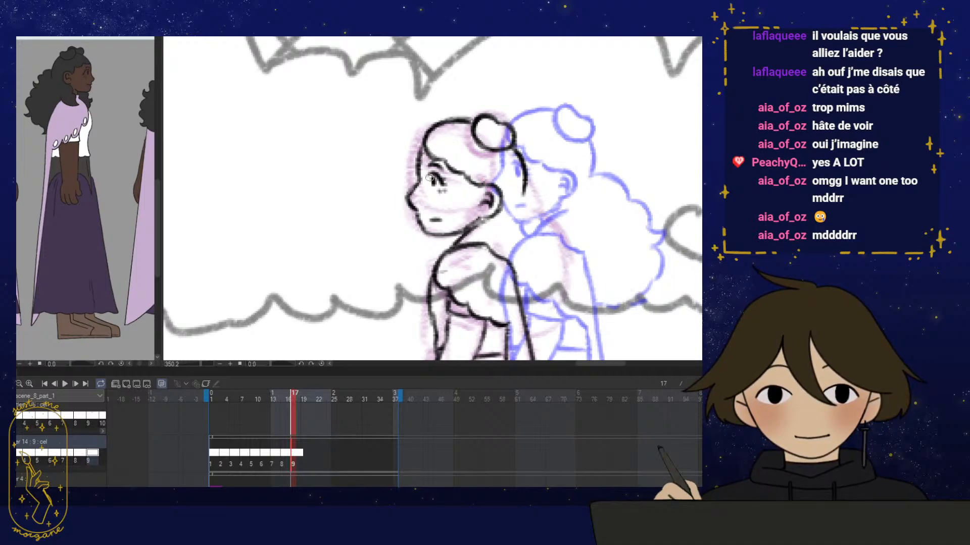
Examine the whole figure's proportions in both the mirrored and the normal canvas view
{"action": "left_click_drag", "start_coordinate": [524, 193], "coordinate": [489, 197]}
{"action": "left_click_drag", "start_coordinate": [502, 231], "coordinate": [482, 199]}
{"action": "key", "text": "h"}
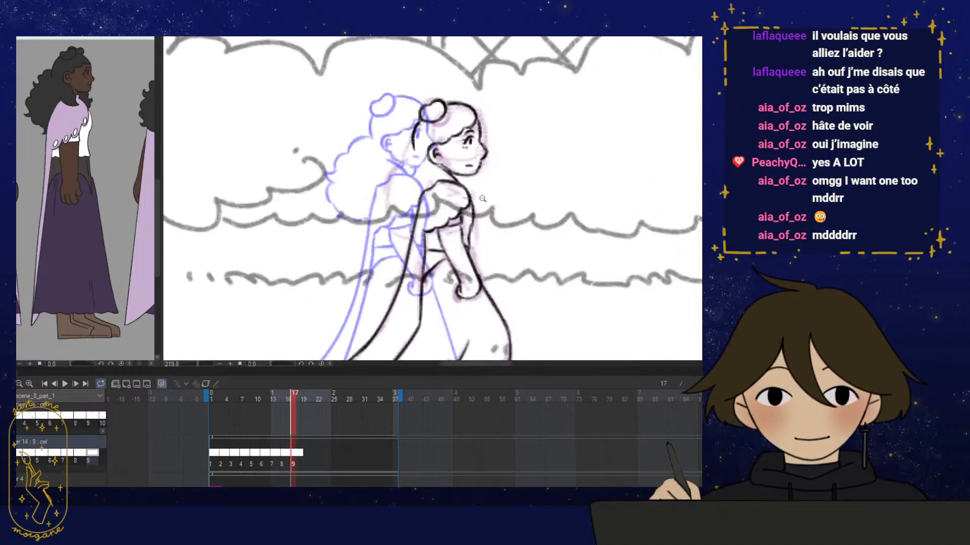
{"action": "key", "text": "h"}
{"action": "left_click_drag", "start_coordinate": [518, 250], "coordinate": [486, 190]}
{"action": "left_click_drag", "start_coordinate": [505, 202], "coordinate": [475, 205]}
{"action": "mouse_move", "coordinate": [497, 217]}
{"action": "left_mouse_down"}
{"action": "mouse_move", "coordinate": [502, 236]}
{"action": "mouse_move", "coordinate": [490, 222]}
{"action": "left_mouse_up"}
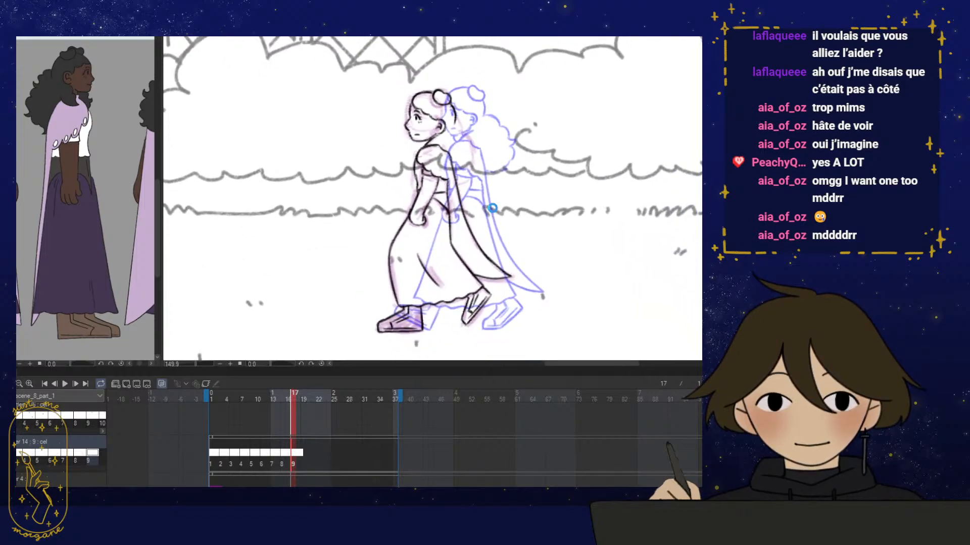
With the canvas view mirrored and onion skin turned off, ink the first curls of loose hair behind the head
{"action": "key", "text": "h"}
{"action": "scroll", "coordinate": [445, 131], "scroll_direction": "up", "scroll_amount": 5}
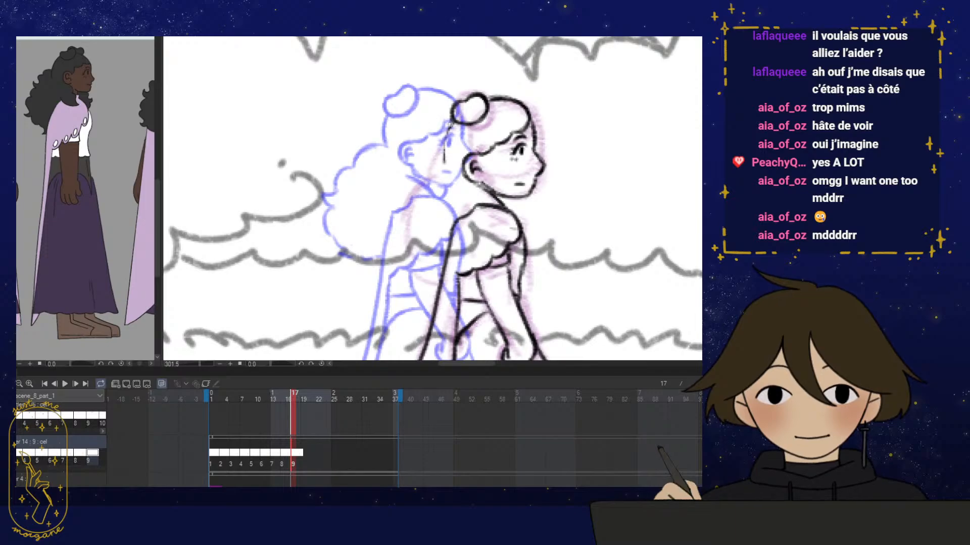
{"action": "scroll", "coordinate": [406, 255], "scroll_direction": "up", "scroll_amount": 2}
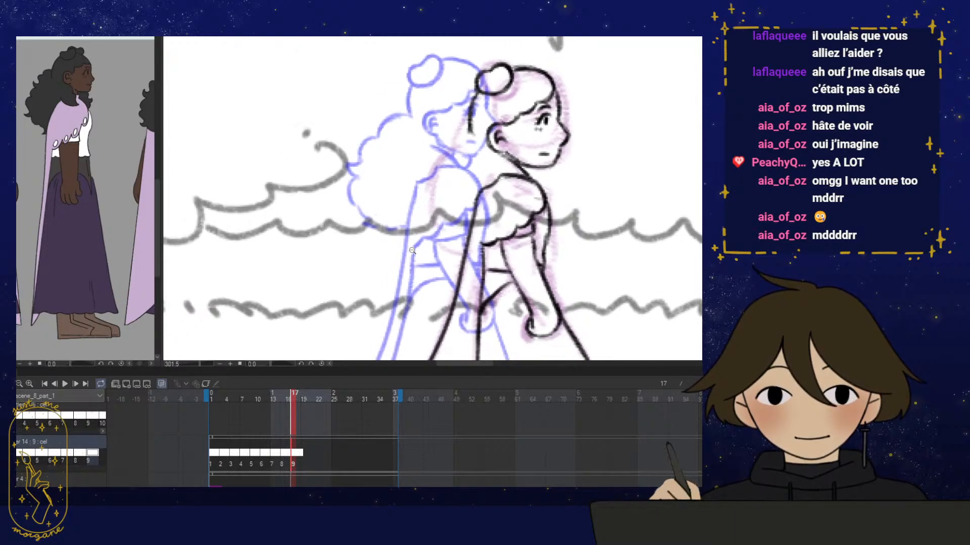
{"action": "left_click", "coordinate": [161, 384]}
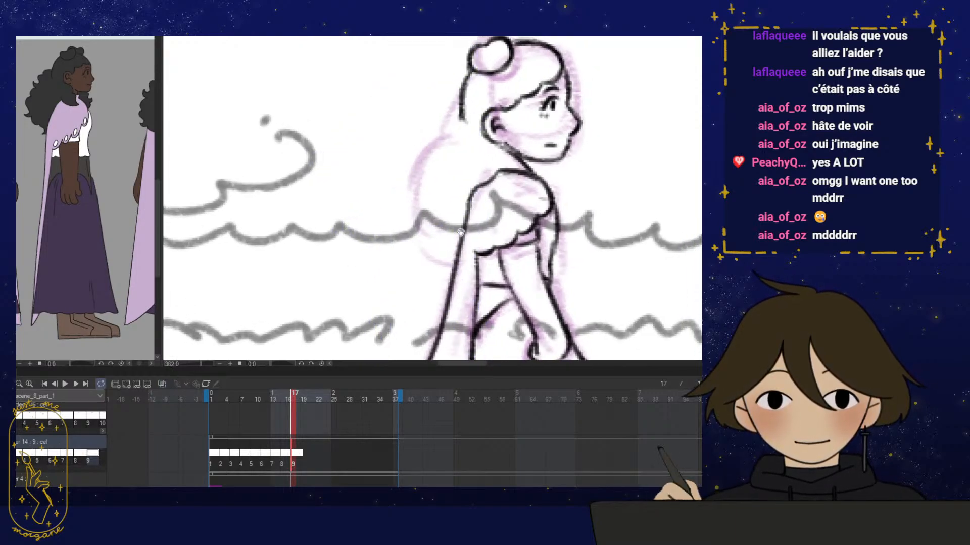
{"action": "left_click_drag", "start_coordinate": [462, 122], "coordinate": [430, 144]}
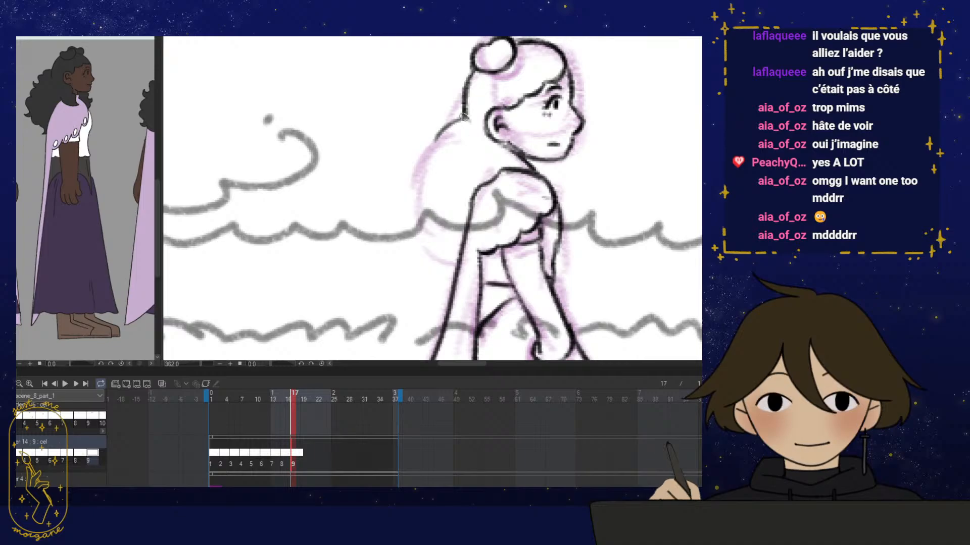
{"action": "key", "text": "ctrl+z"}
{"action": "mouse_move", "coordinate": [469, 115]}
{"action": "left_mouse_down"}
{"action": "mouse_move", "coordinate": [437, 142]}
{"action": "mouse_move", "coordinate": [459, 116]}
{"action": "mouse_move", "coordinate": [443, 149]}
{"action": "mouse_move", "coordinate": [435, 140]}
{"action": "mouse_move", "coordinate": [408, 154]}
{"action": "left_mouse_up"}
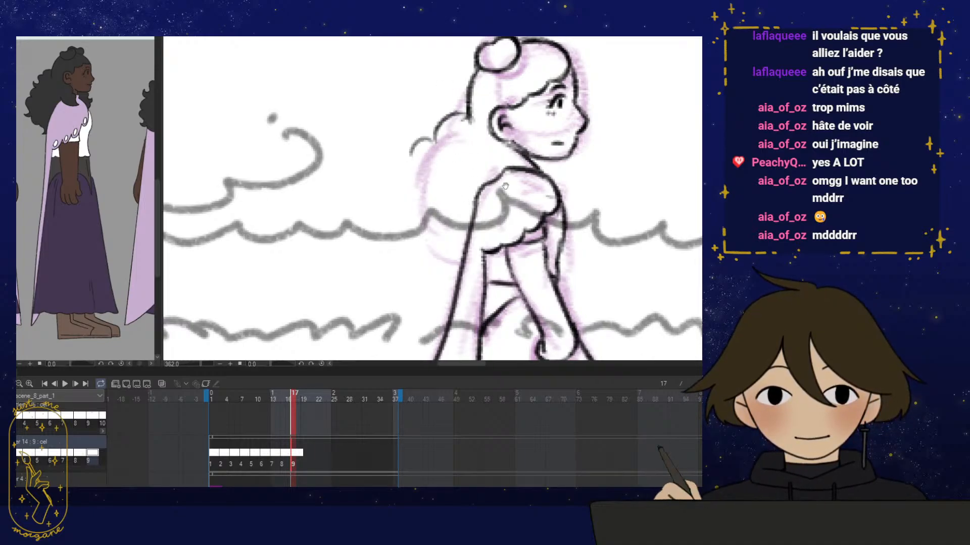
Continue the scalloped outline of the curly hair around its back and underneath to the cape
{"action": "scroll", "coordinate": [505, 187], "scroll_direction": "down", "scroll_amount": 5}
{"action": "scroll", "coordinate": [548, 223], "scroll_direction": "up", "scroll_amount": 5}
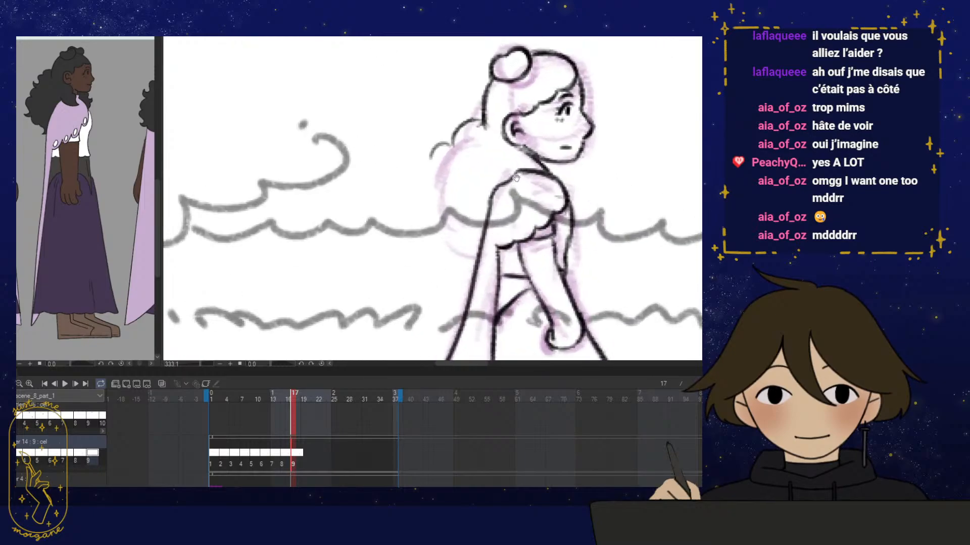
{"action": "left_click_drag", "start_coordinate": [427, 272], "coordinate": [498, 296]}
{"action": "mouse_move", "coordinate": [437, 183]}
{"action": "left_mouse_down"}
{"action": "mouse_move", "coordinate": [455, 169]}
{"action": "mouse_move", "coordinate": [432, 175]}
{"action": "left_mouse_up"}
{"action": "mouse_move", "coordinate": [485, 147]}
{"action": "left_mouse_down"}
{"action": "mouse_move", "coordinate": [470, 167]}
{"action": "mouse_move", "coordinate": [417, 170]}
{"action": "mouse_move", "coordinate": [446, 180]}
{"action": "mouse_move", "coordinate": [426, 193]}
{"action": "mouse_move", "coordinate": [425, 233]}
{"action": "mouse_move", "coordinate": [448, 260]}
{"action": "left_mouse_up"}
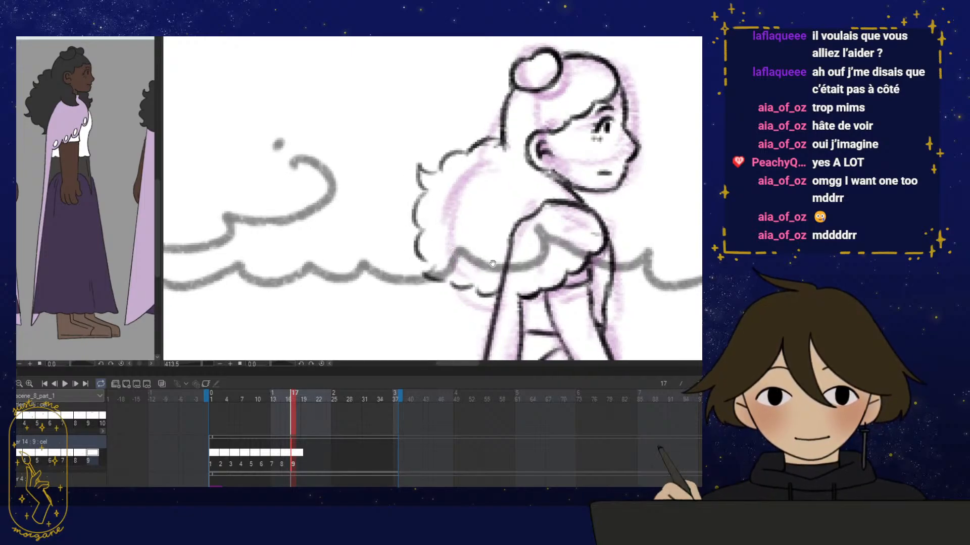
Compare neighbouring frames, refine the curly hair outline between the head and cape, and flip the canvas view back
{"action": "left_click", "coordinate": [284, 398]}
{"action": "left_click_drag", "start_coordinate": [295, 397], "coordinate": [298, 398]}
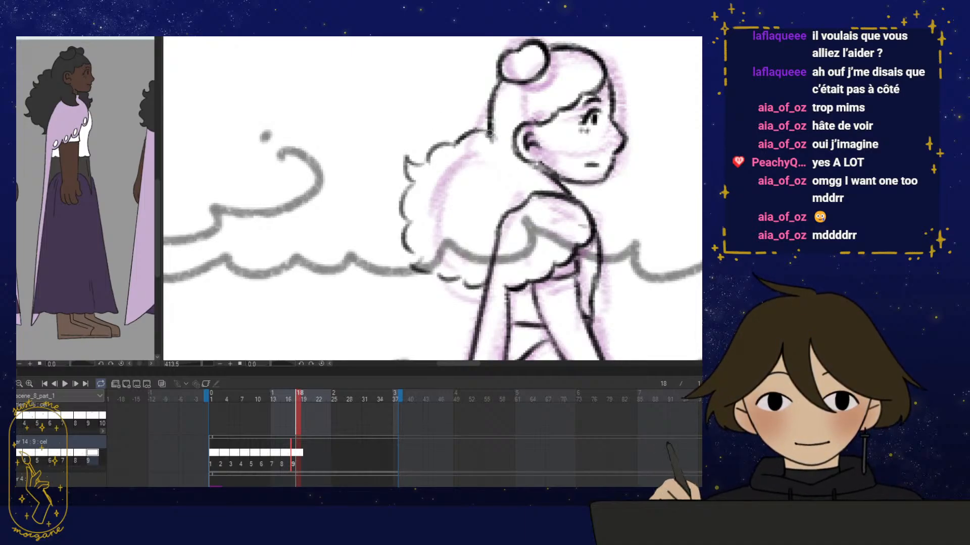
{"action": "mouse_move", "coordinate": [489, 133]}
{"action": "left_mouse_down"}
{"action": "mouse_move", "coordinate": [406, 168]}
{"action": "mouse_move", "coordinate": [409, 220]}
{"action": "mouse_move", "coordinate": [435, 233]}
{"action": "mouse_move", "coordinate": [418, 256]}
{"action": "mouse_move", "coordinate": [424, 275]}
{"action": "mouse_move", "coordinate": [480, 287]}
{"action": "left_mouse_up"}
{"action": "left_click_drag", "start_coordinate": [519, 250], "coordinate": [493, 258]}
{"action": "mouse_move", "coordinate": [503, 170]}
{"action": "left_mouse_down"}
{"action": "mouse_move", "coordinate": [530, 200]}
{"action": "mouse_move", "coordinate": [489, 140]}
{"action": "mouse_move", "coordinate": [471, 186]}
{"action": "left_mouse_up"}
{"action": "key", "text": "h"}
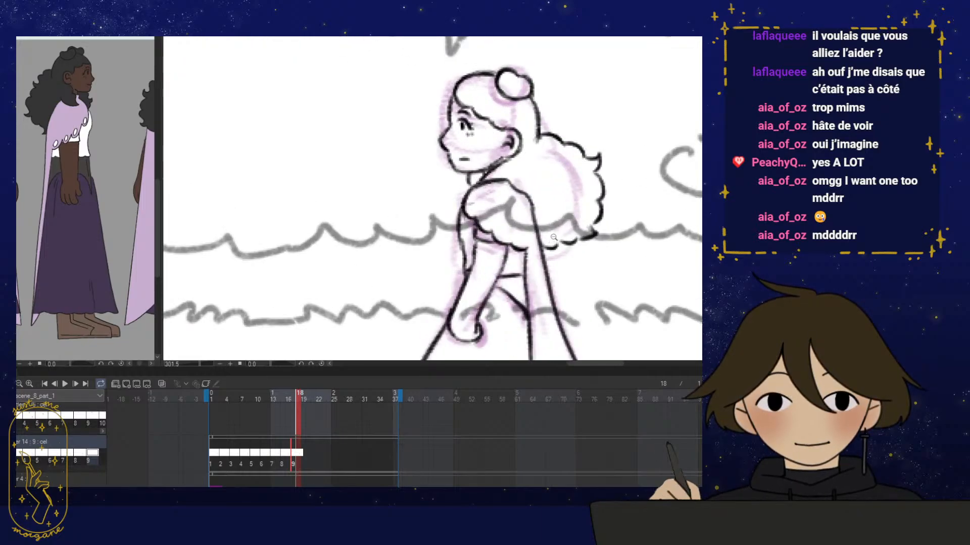
{"action": "left_click_drag", "start_coordinate": [554, 237], "coordinate": [527, 241]}
{"action": "left_click_drag", "start_coordinate": [528, 241], "coordinate": [499, 207]}
{"action": "left_click_drag", "start_coordinate": [579, 311], "coordinate": [580, 260]}
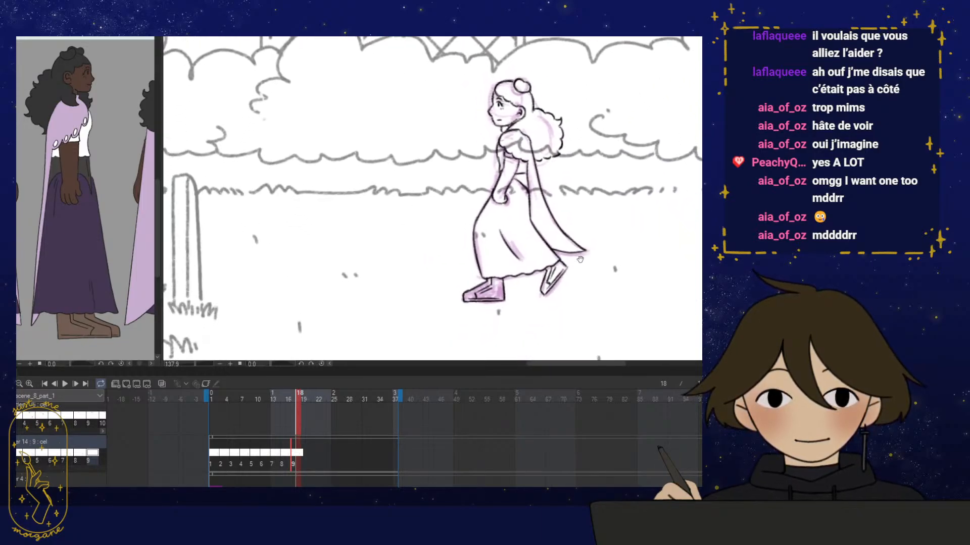
Add a new animation cel 10 at frame 19, directly after cel 9
{"action": "left_click", "coordinate": [305, 458]}
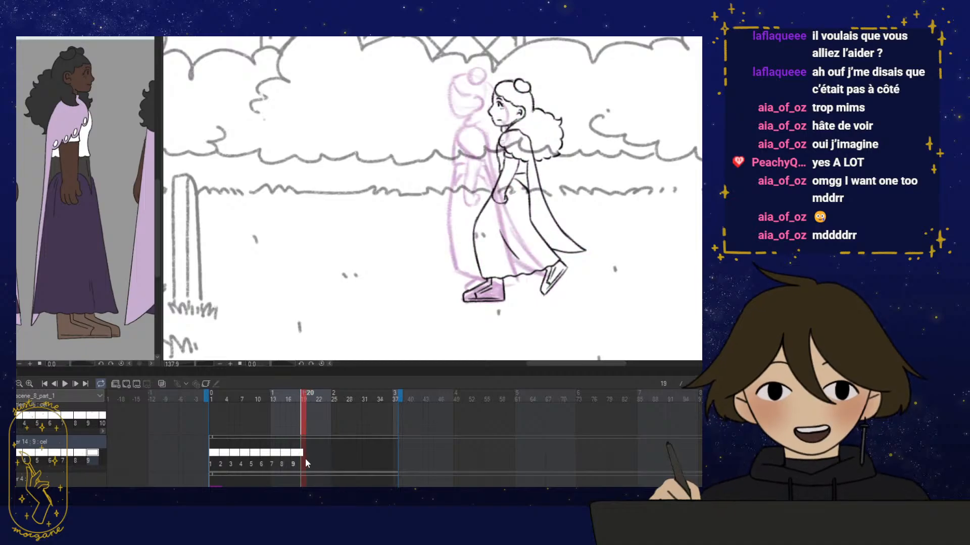
{"action": "key", "text": "ctrl+shift+n"}
{"action": "left_click_drag", "start_coordinate": [520, 256], "coordinate": [492, 273]}
{"action": "left_click_drag", "start_coordinate": [560, 281], "coordinate": [517, 277]}
Play the walk animation from the first frame and scrub around frame 18 to review the inked motion
{"action": "left_click", "coordinate": [212, 396]}
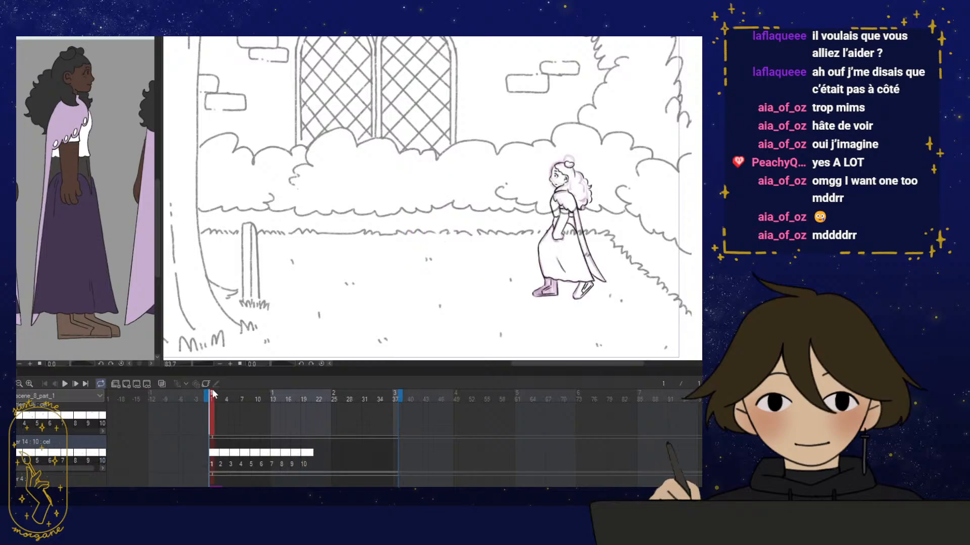
{"action": "left_click", "coordinate": [66, 381]}
{"action": "left_click", "coordinate": [65, 384]}
{"action": "mouse_move", "coordinate": [298, 396]}
{"action": "left_mouse_down"}
{"action": "mouse_move", "coordinate": [341, 394]}
{"action": "mouse_move", "coordinate": [279, 400]}
{"action": "mouse_move", "coordinate": [304, 398]}
{"action": "left_mouse_up"}
{"action": "left_click", "coordinate": [65, 384]}
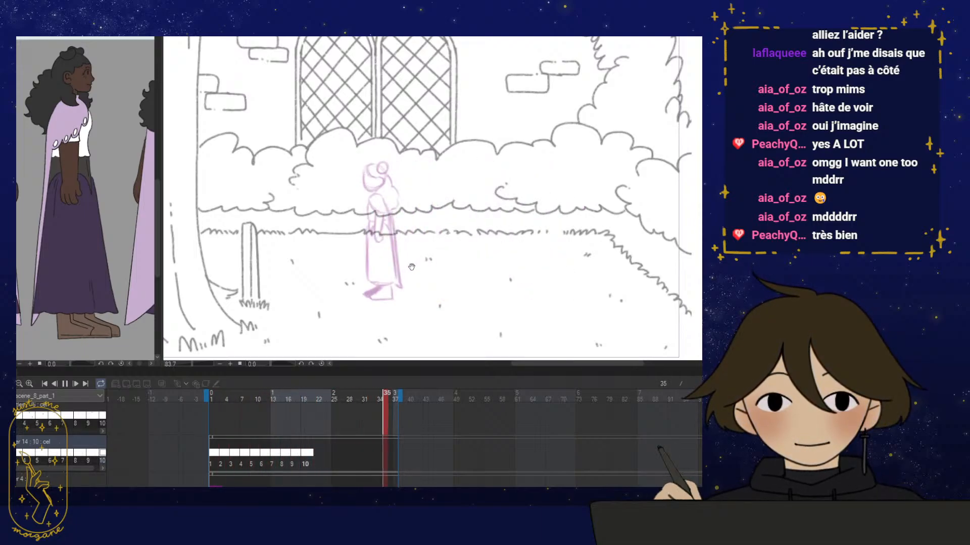
{"action": "left_click", "coordinate": [66, 383]}
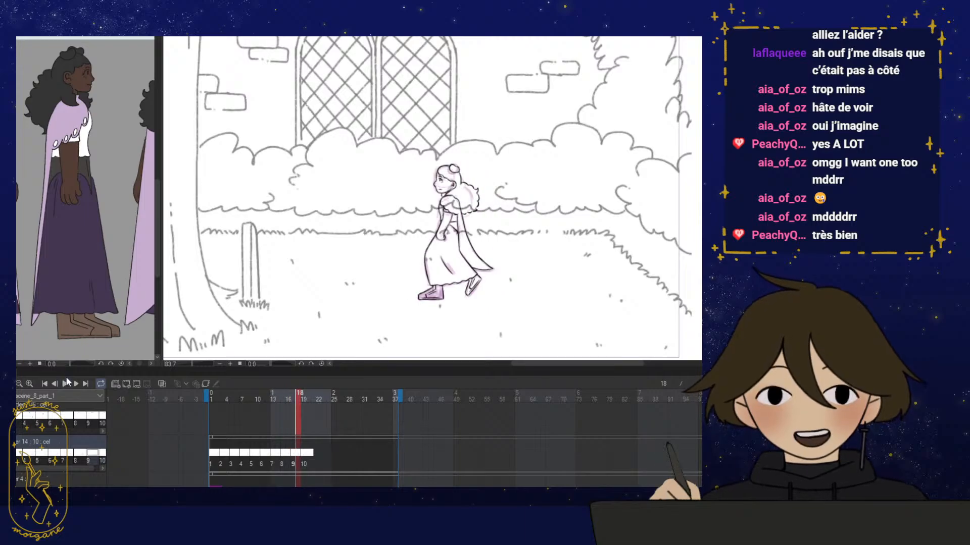
{"action": "left_click_drag", "start_coordinate": [299, 396], "coordinate": [300, 396]}
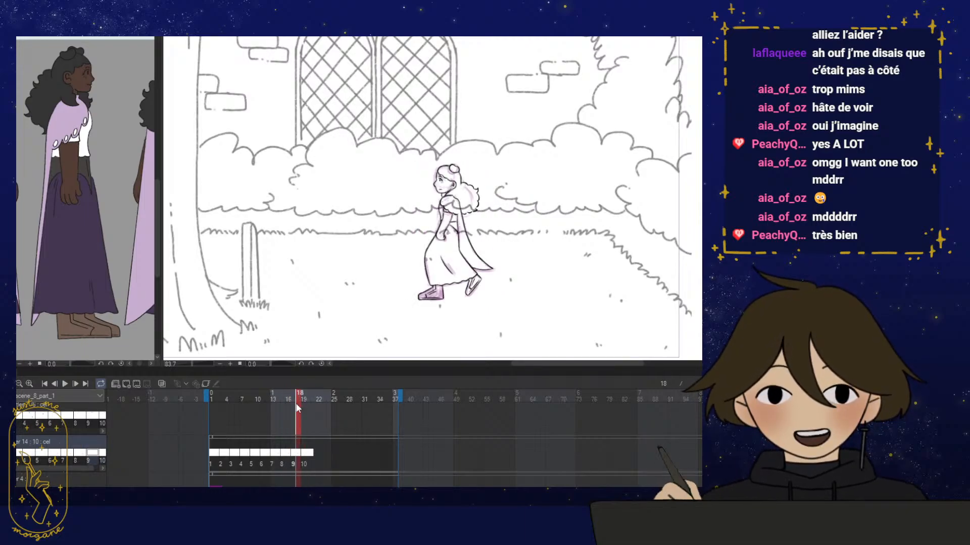
Go to the empty cel 10 at frame 19 and bring the full scene into view
{"action": "left_click", "coordinate": [305, 393]}
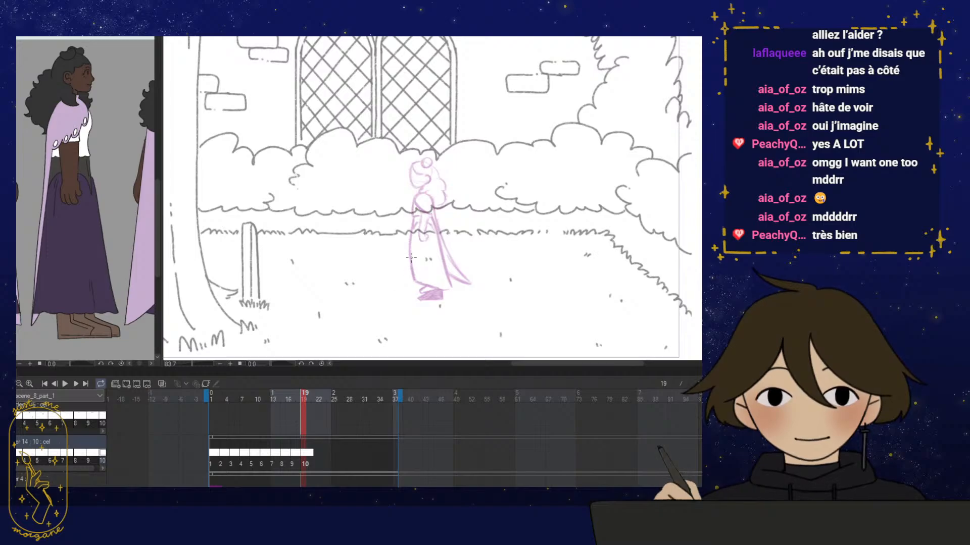
{"action": "scroll", "coordinate": [411, 258], "scroll_direction": "down", "scroll_amount": 5}
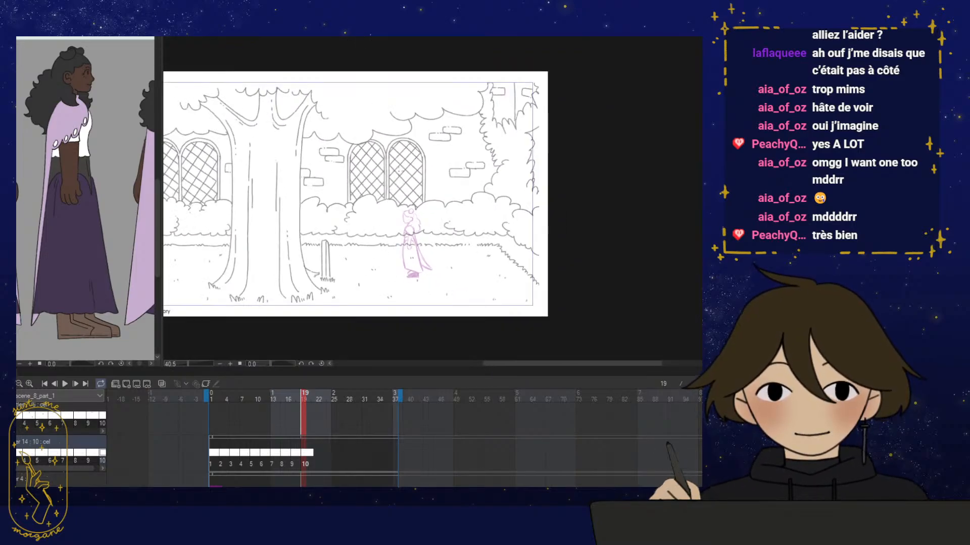
{"action": "scroll", "coordinate": [421, 205], "scroll_direction": "up", "scroll_amount": 2}
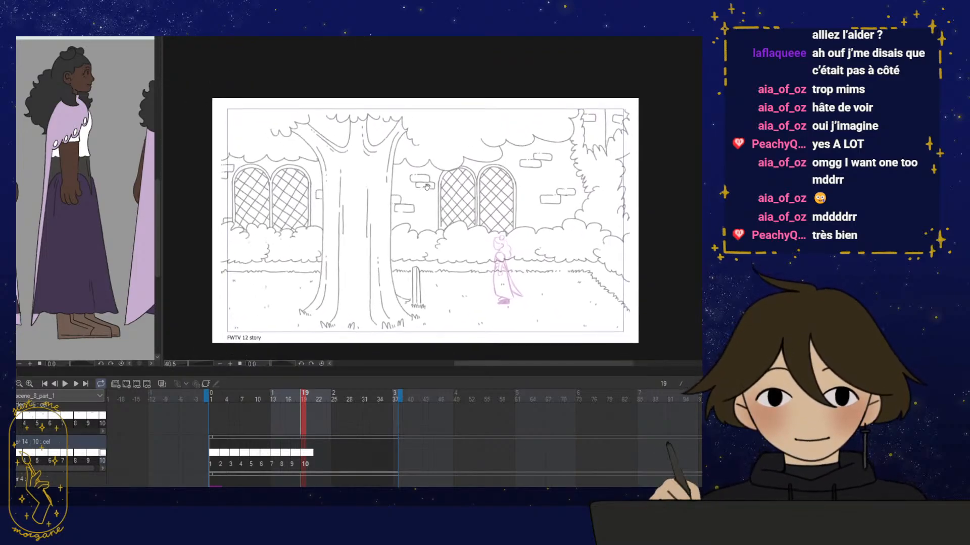
{"action": "scroll", "coordinate": [424, 174], "scroll_direction": "up", "scroll_amount": 3}
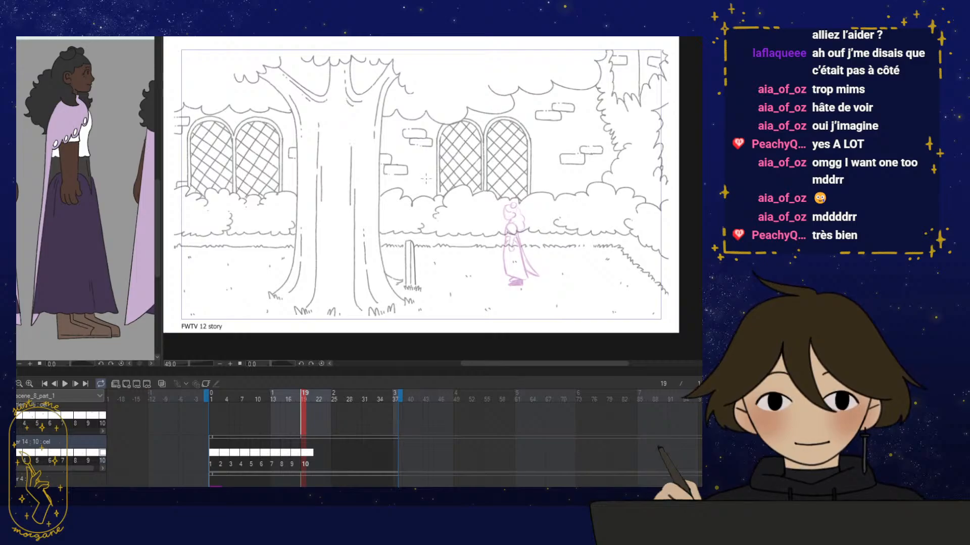